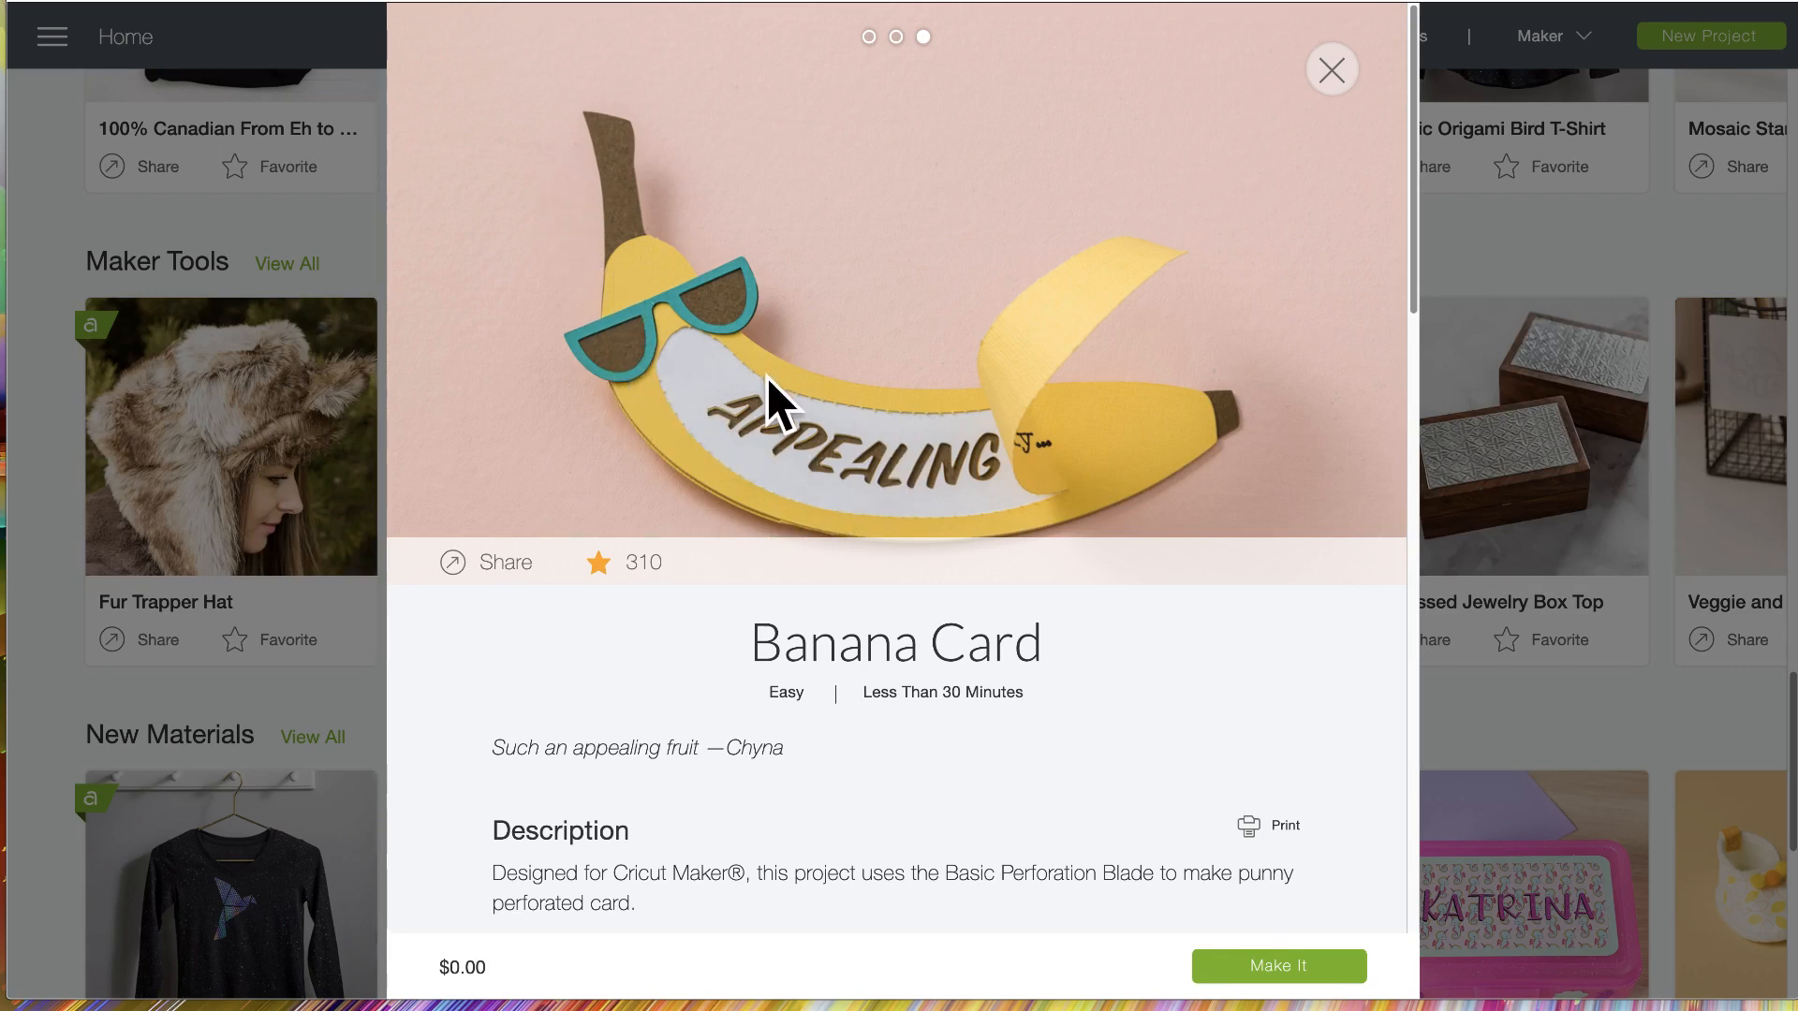
Review the Banana Card project's materials, preparation notes and assembly instructions
{"action": "scroll", "coordinate": [768, 380], "scroll_direction": "down", "scroll_amount": 1}
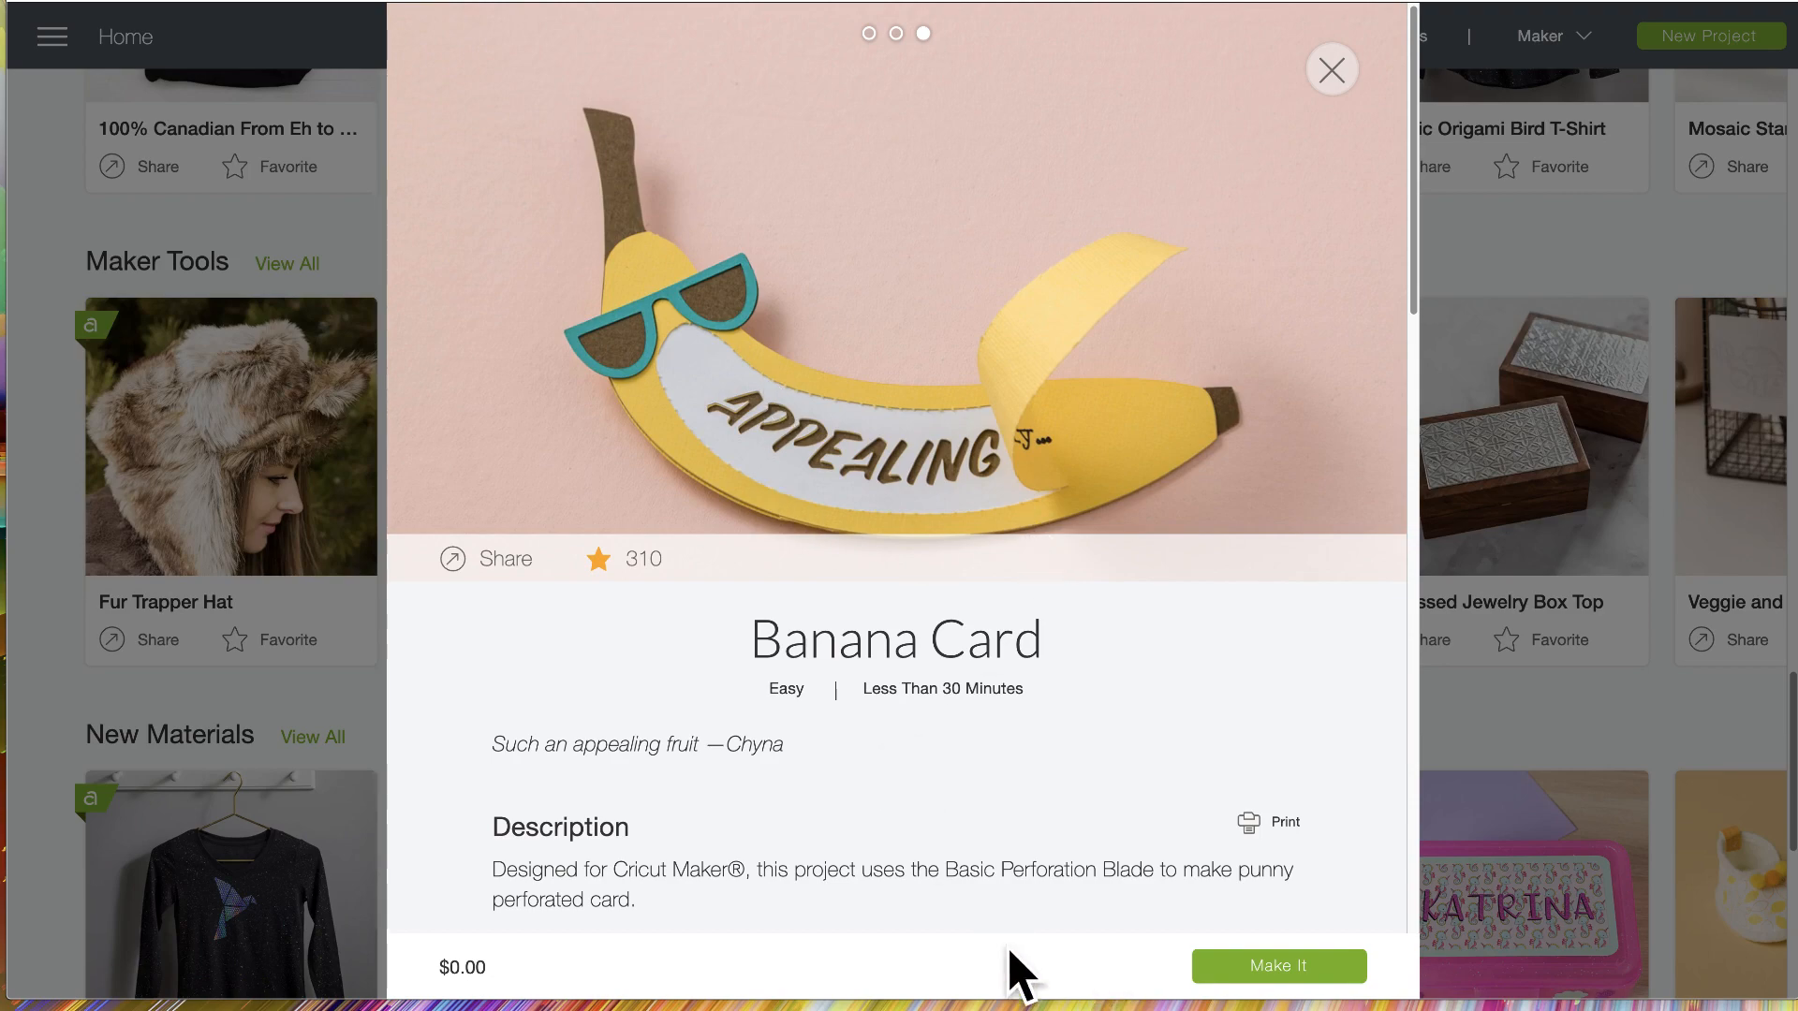
{"action": "scroll", "coordinate": [936, 768], "scroll_direction": "down", "scroll_amount": 15}
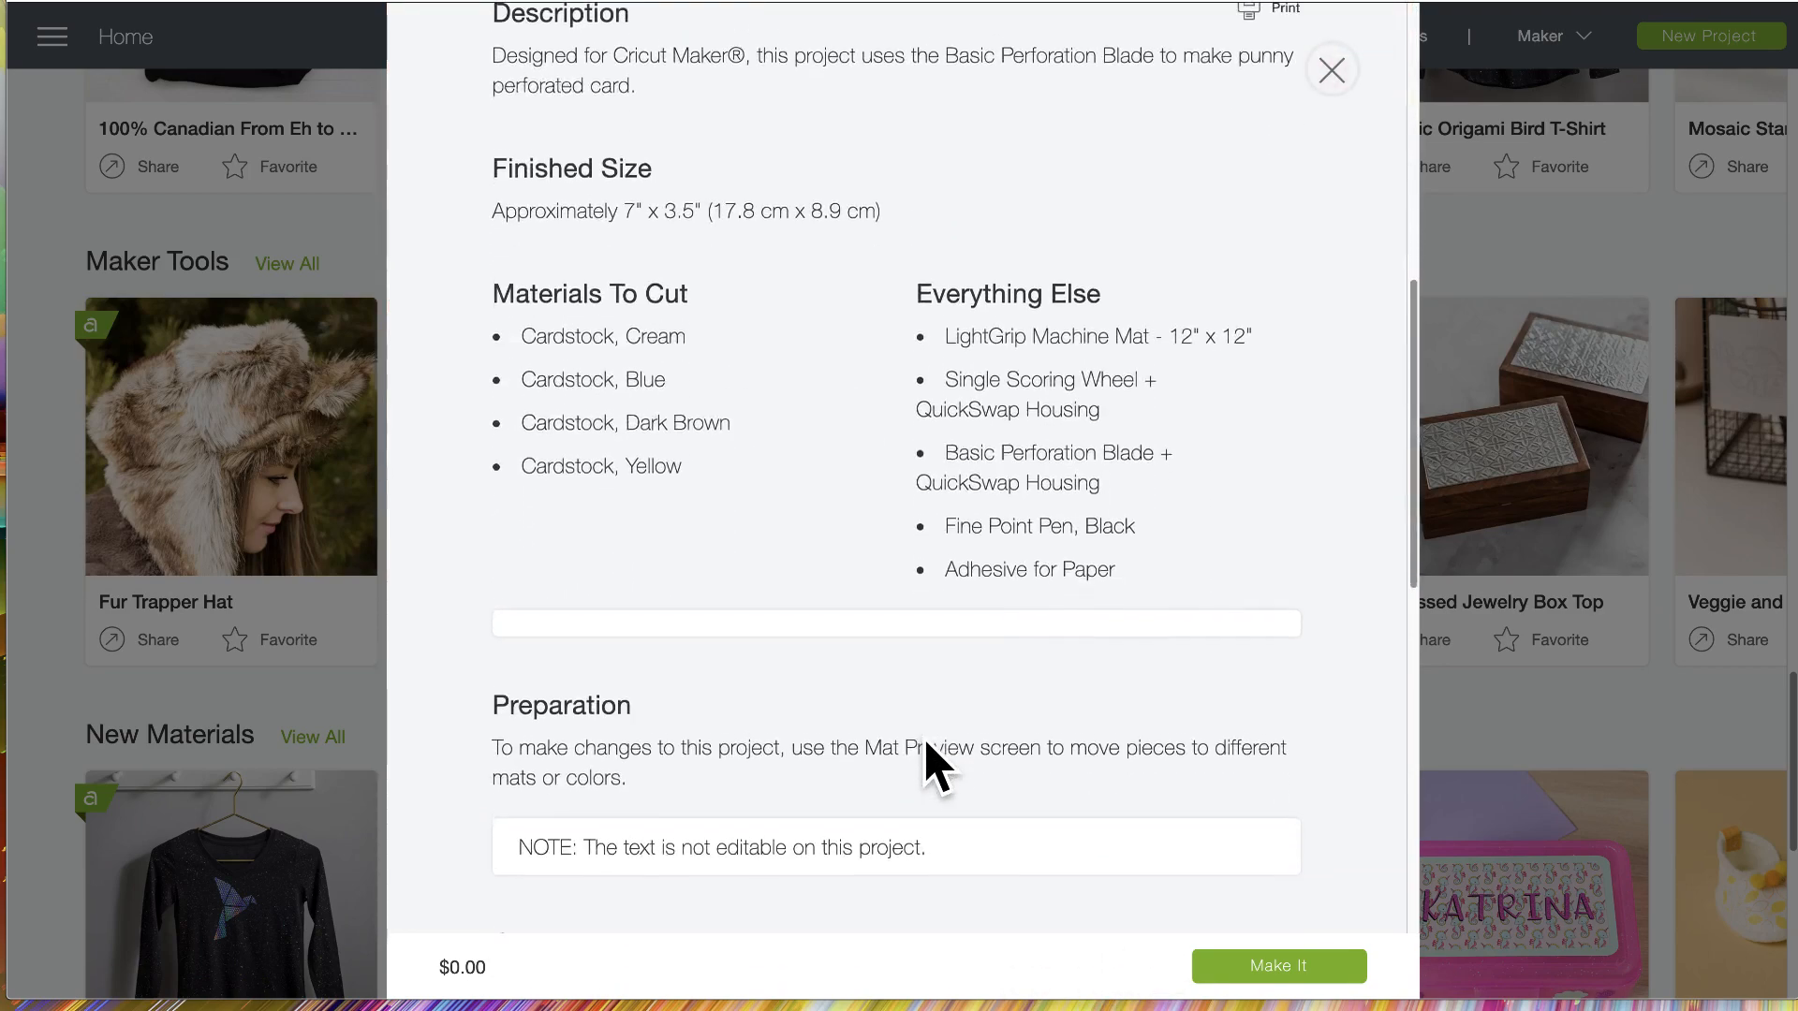
{"action": "scroll", "coordinate": [932, 768], "scroll_direction": "down", "scroll_amount": 3}
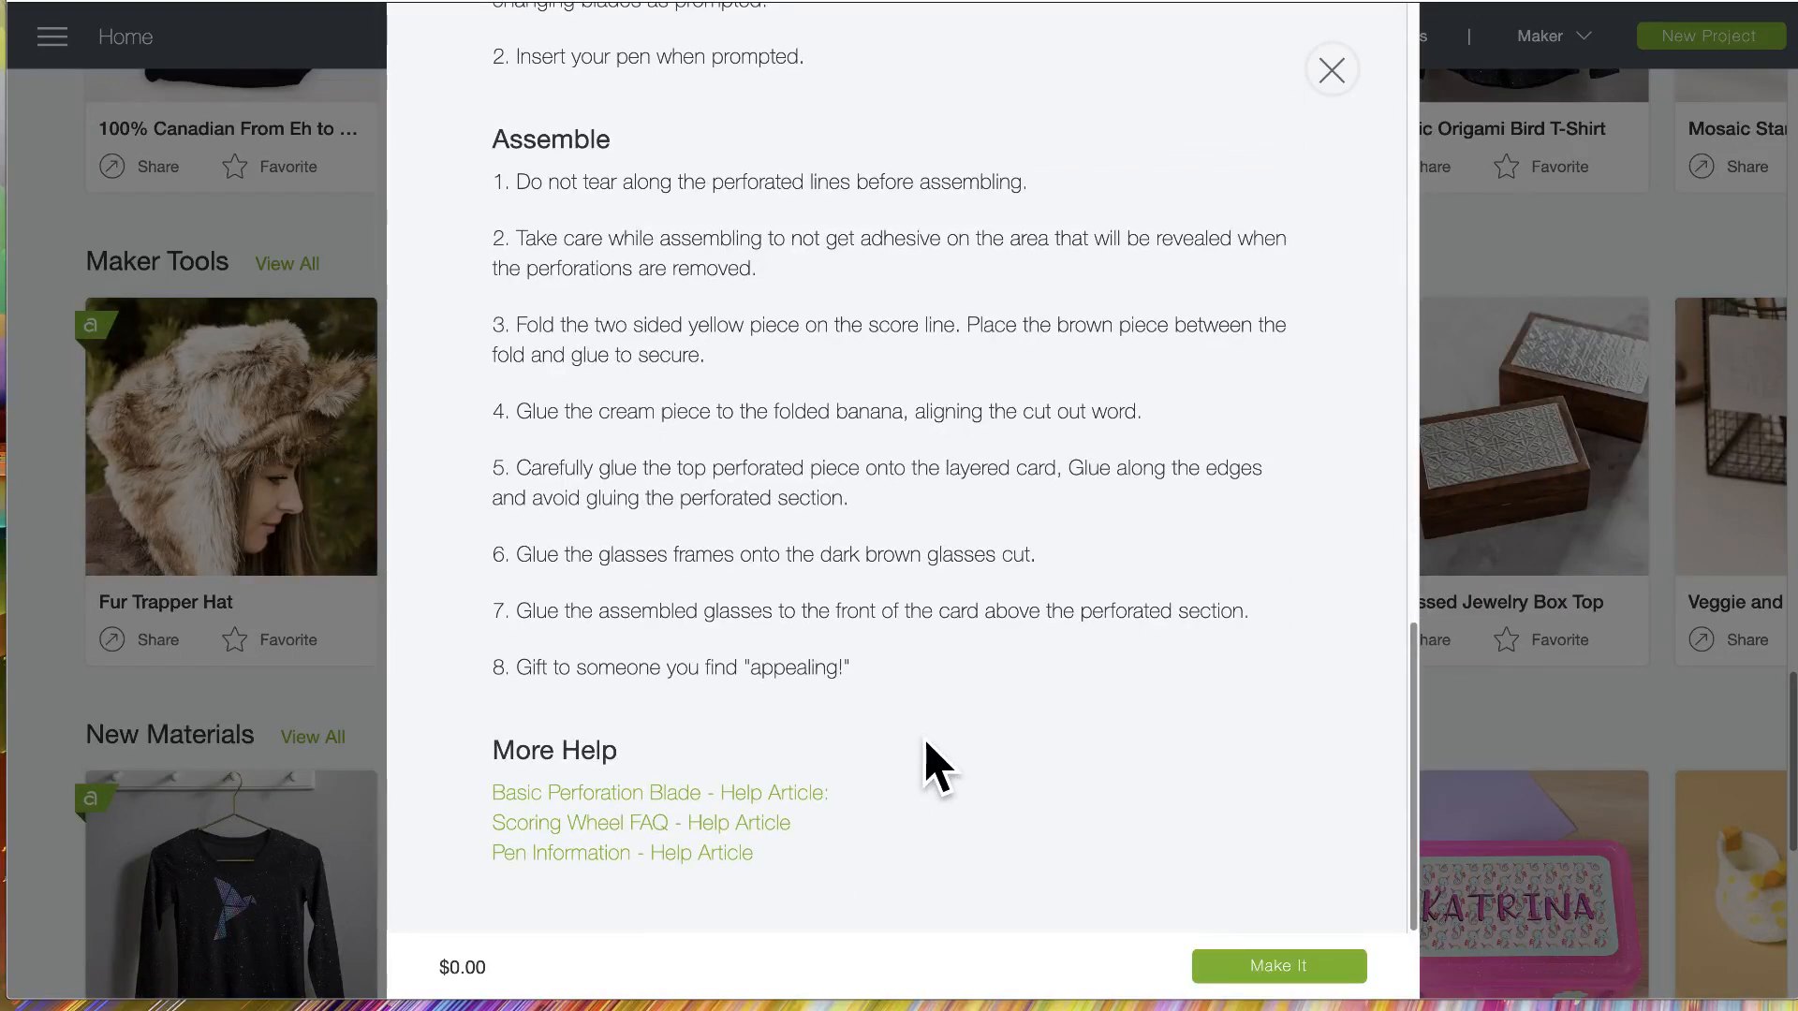
{"action": "scroll", "coordinate": [937, 770], "scroll_direction": "up", "scroll_amount": 18}
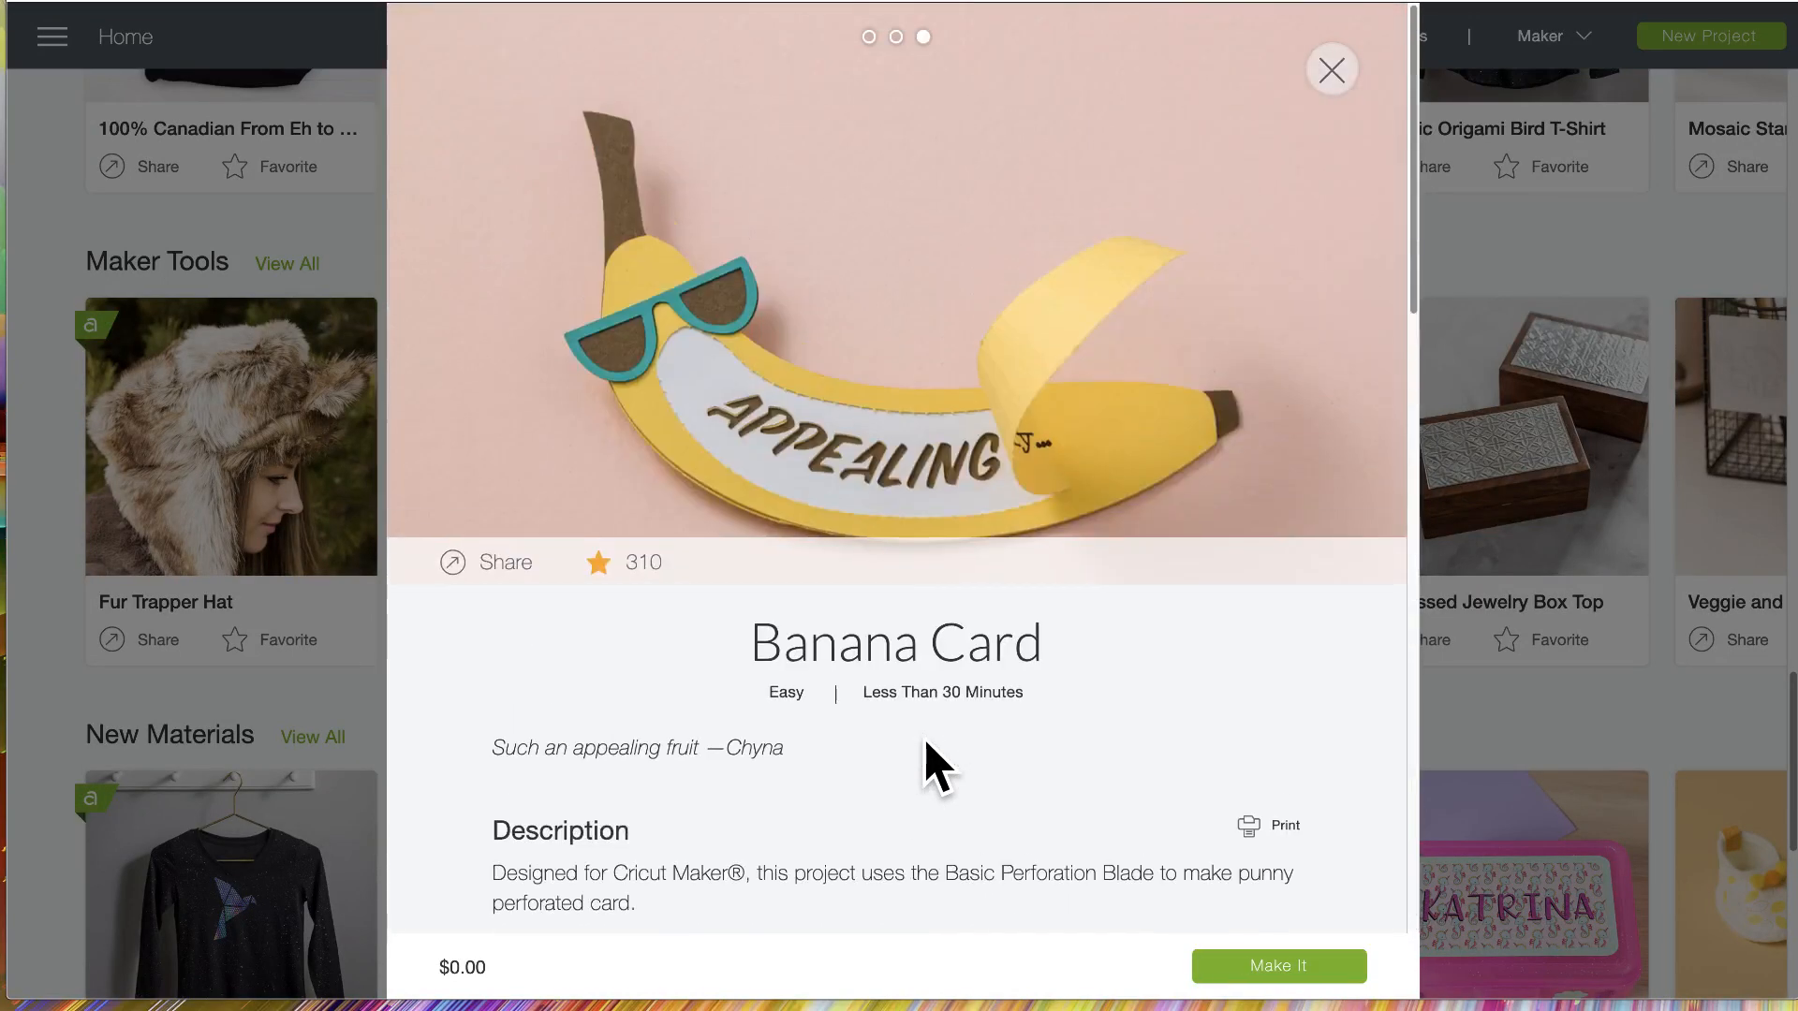
Close the Banana Card details and start a new project, replacing the unsaved project on the canvas
{"action": "left_click", "coordinate": [1334, 69]}
{"action": "scroll", "coordinate": [323, 281], "scroll_direction": "up", "scroll_amount": 5}
{"action": "scroll", "coordinate": [323, 297], "scroll_direction": "up", "scroll_amount": 15}
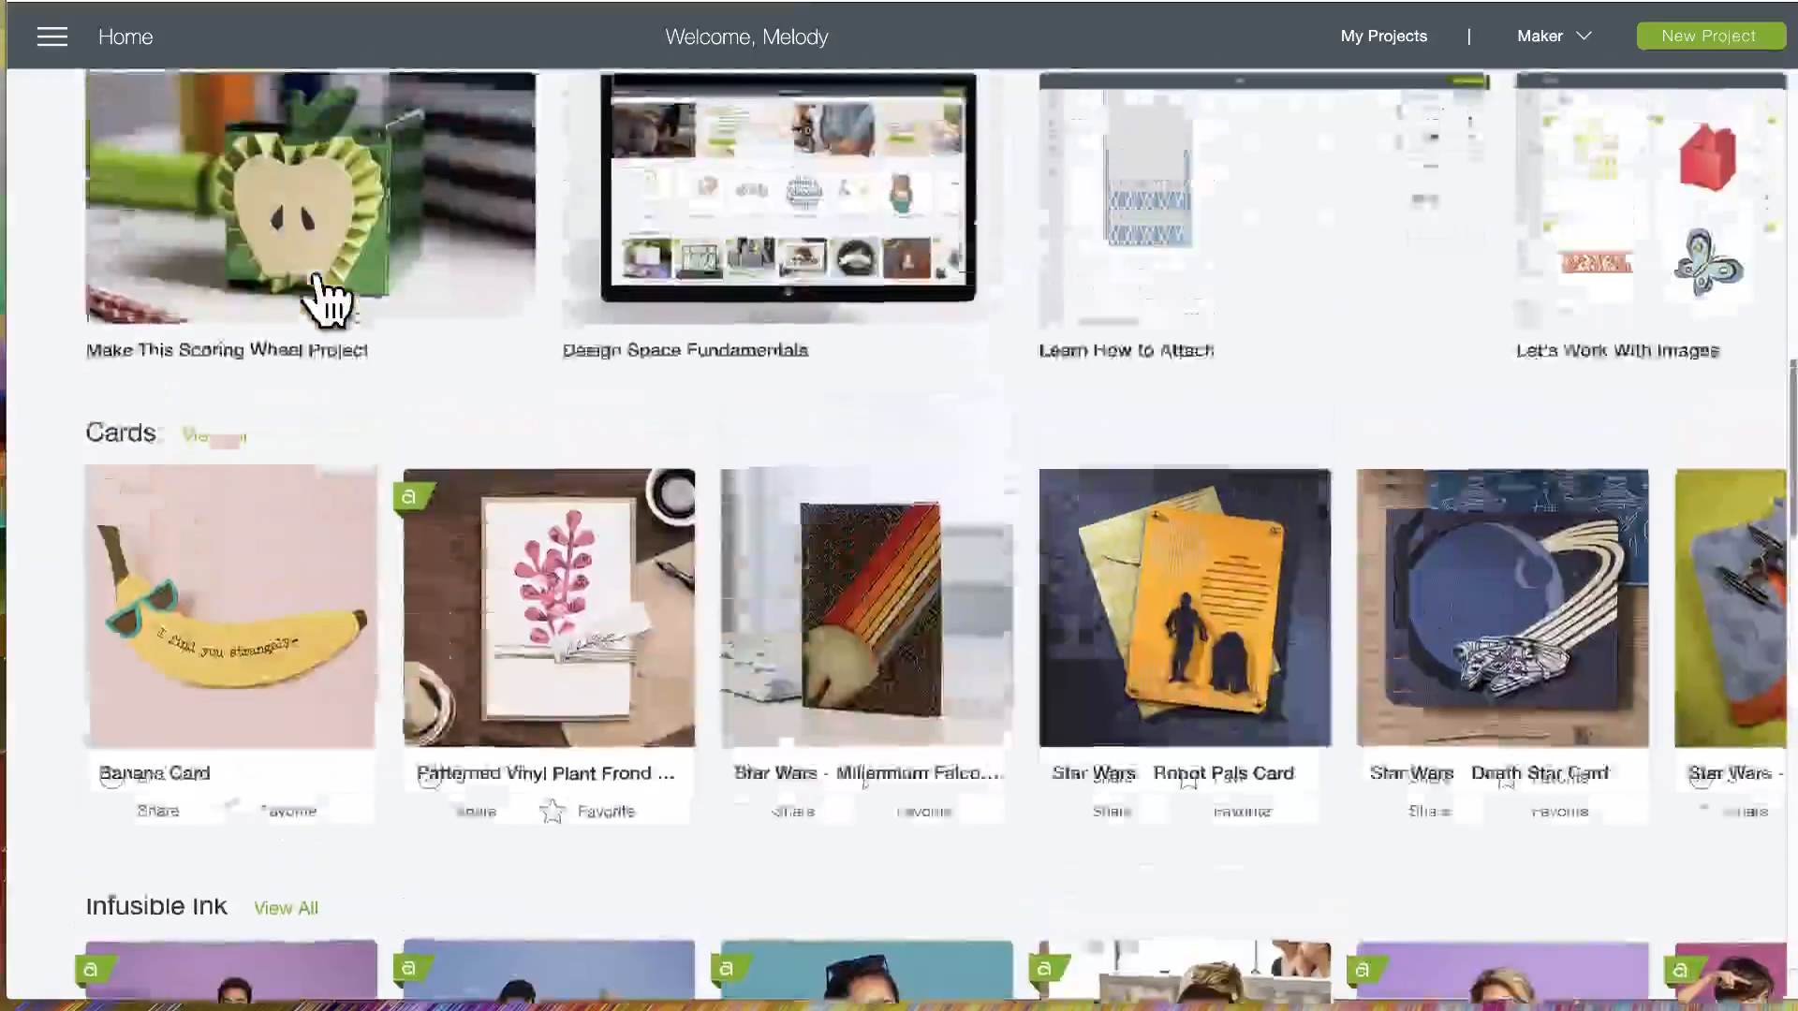
{"action": "left_click", "coordinate": [260, 704]}
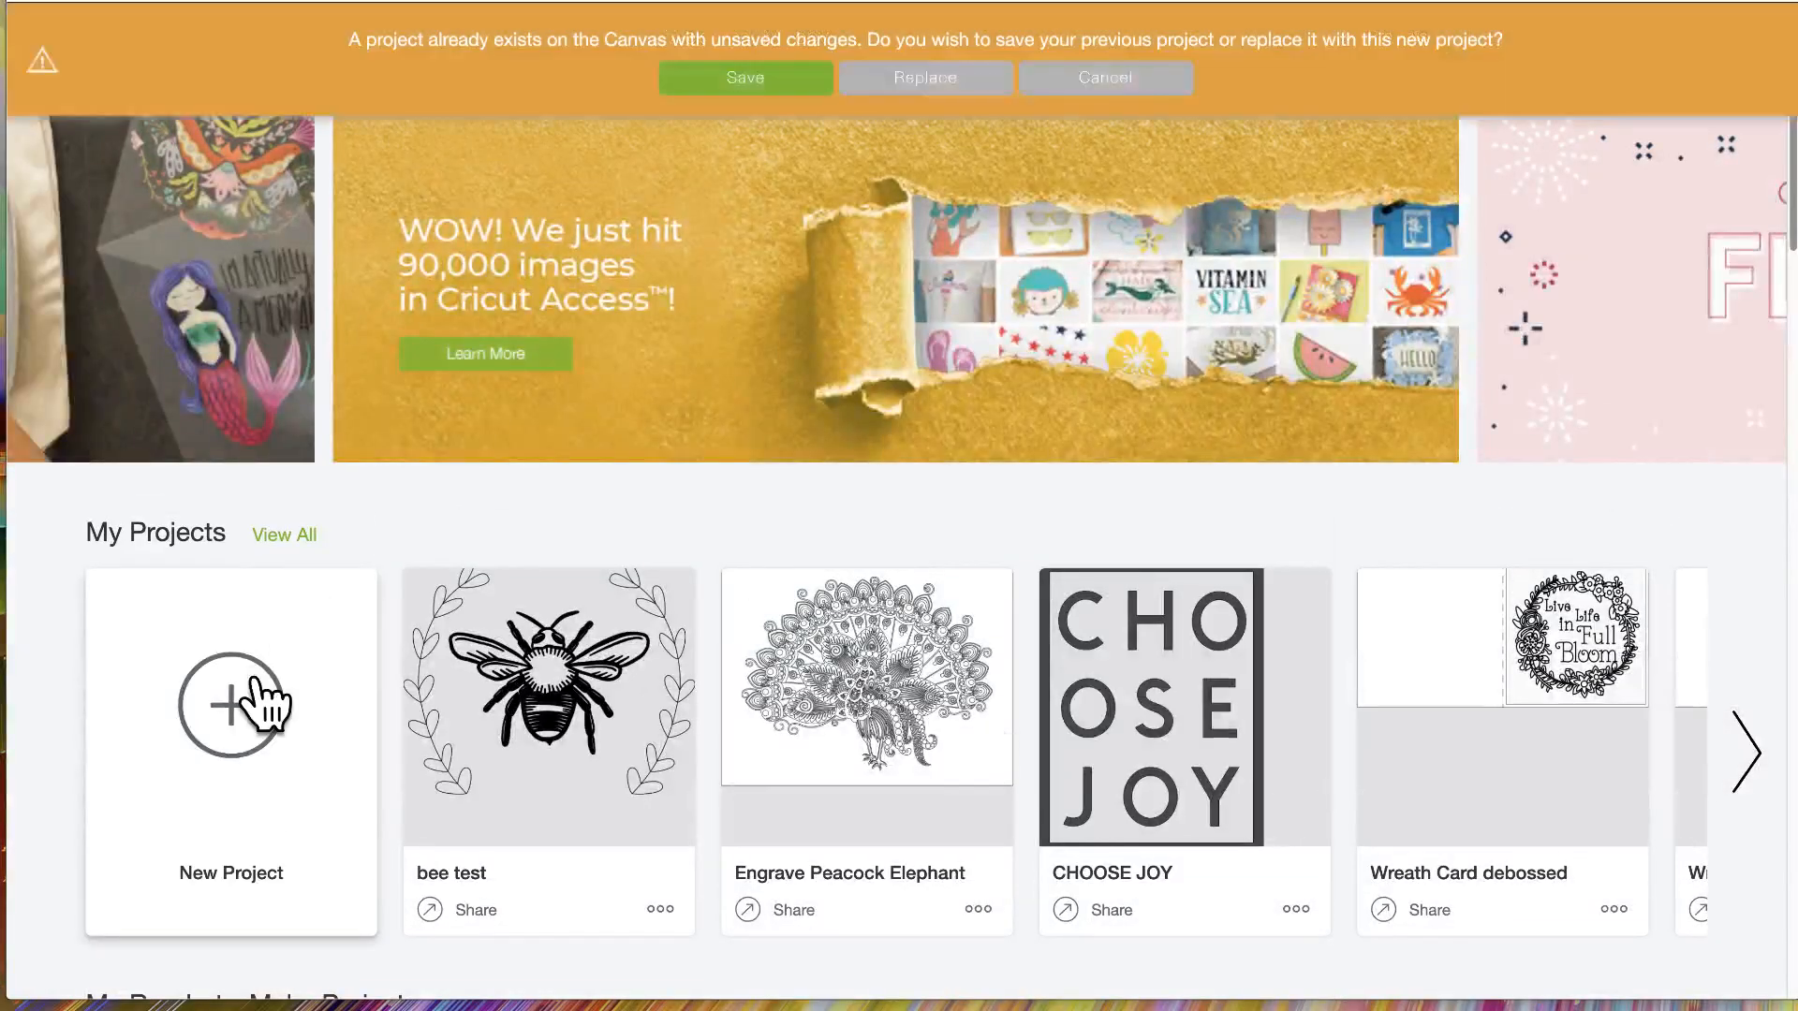
{"action": "left_click", "coordinate": [948, 85]}
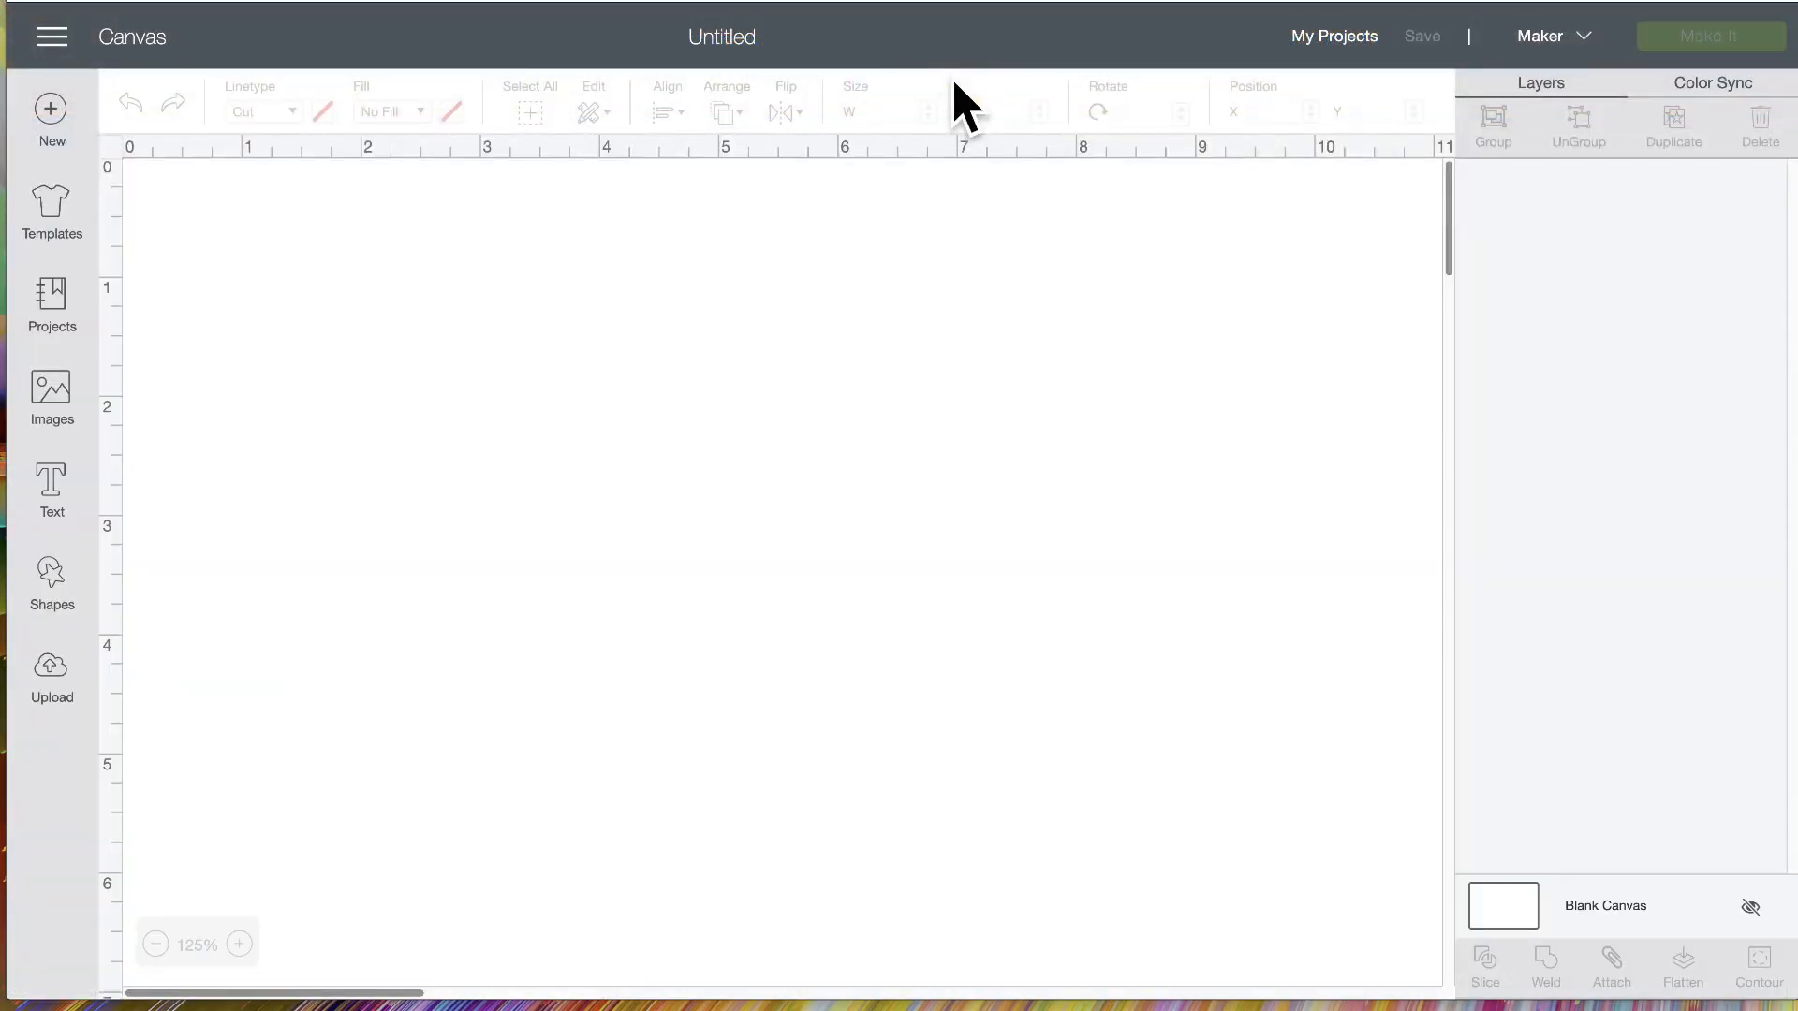
Add the text "hello" to the canvas and move it up to about X 2.4, Y 2.9
{"action": "left_click", "coordinate": [56, 489]}
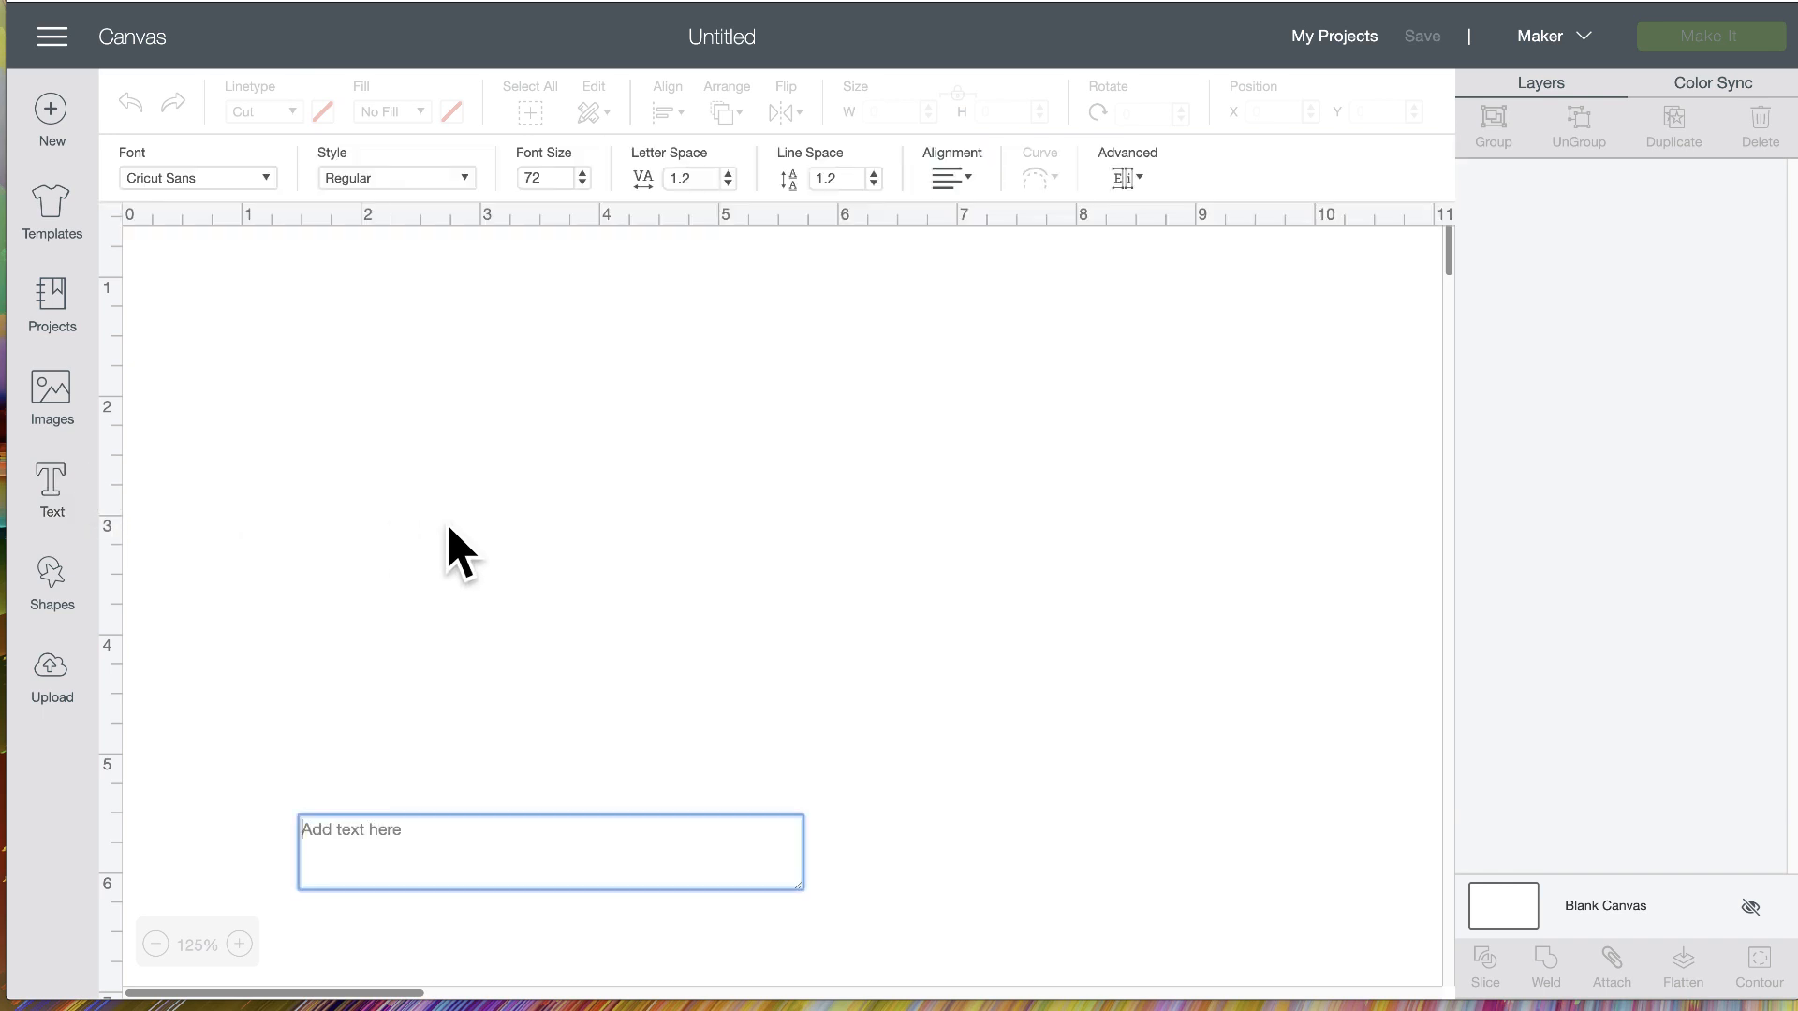
{"action": "type", "text": "hello"}
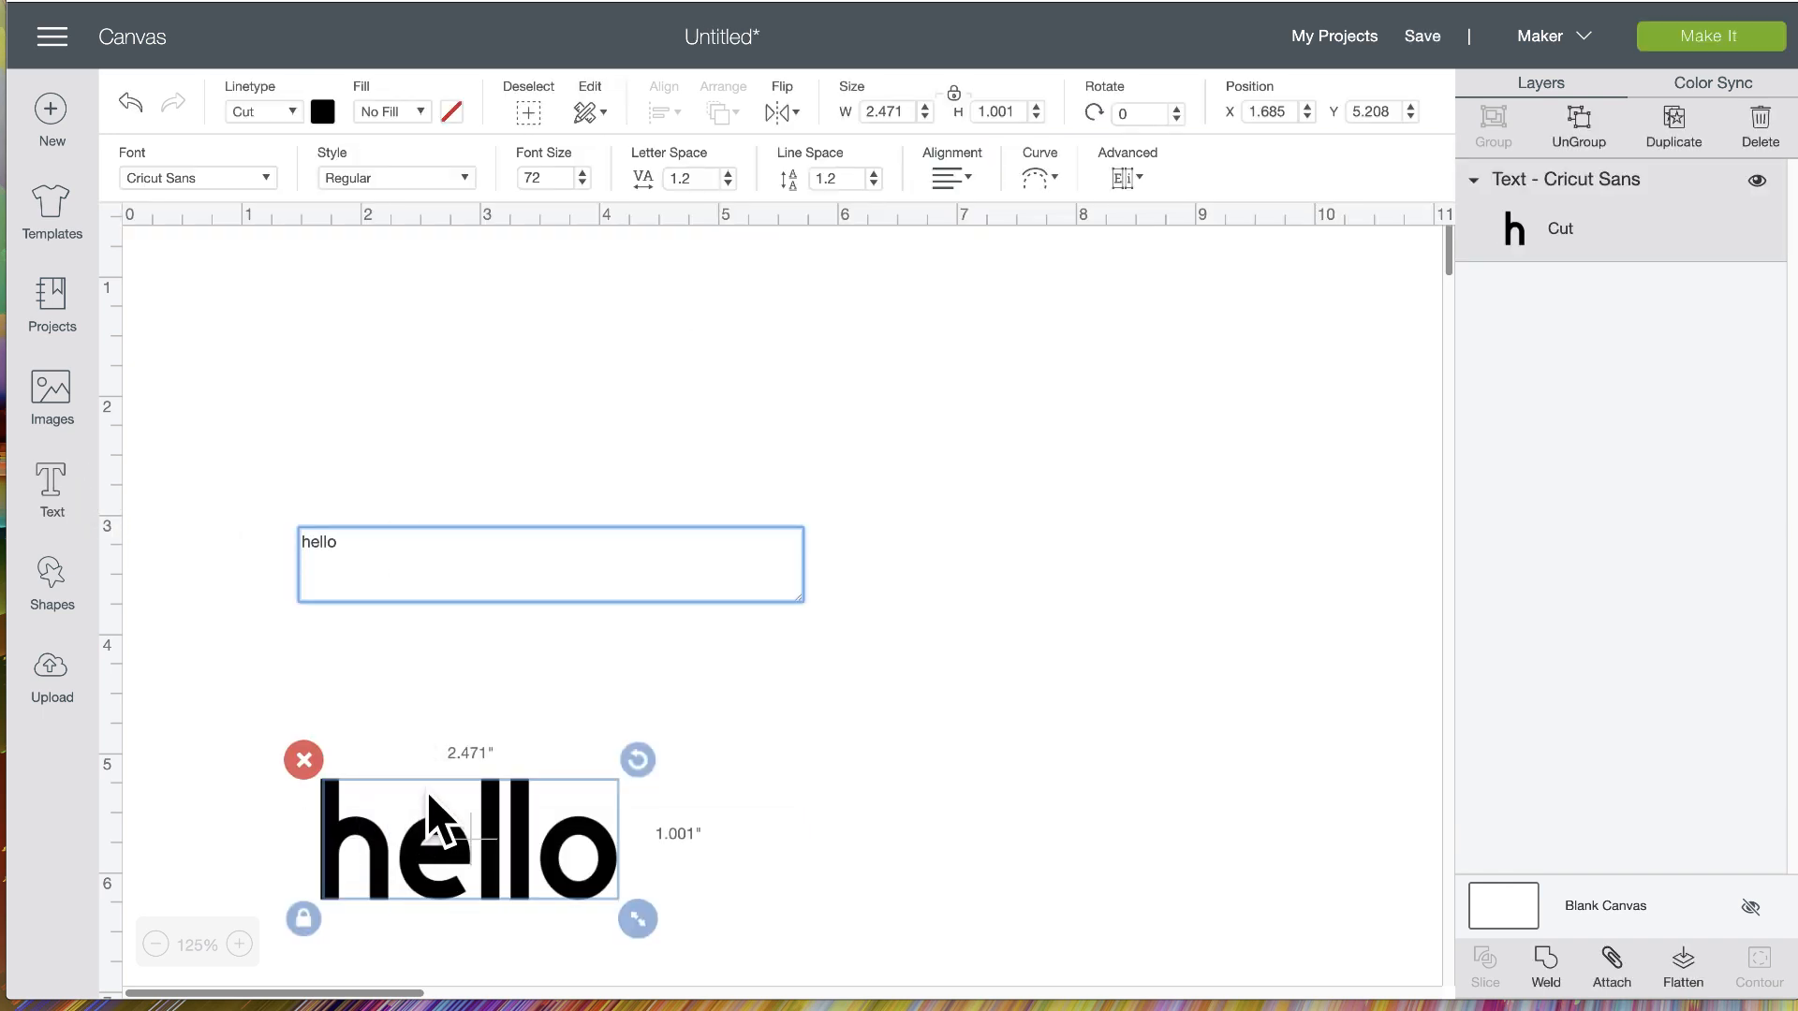
{"action": "left_click", "coordinate": [432, 824]}
{"action": "left_click_drag", "start_coordinate": [441, 843], "coordinate": [522, 562]}
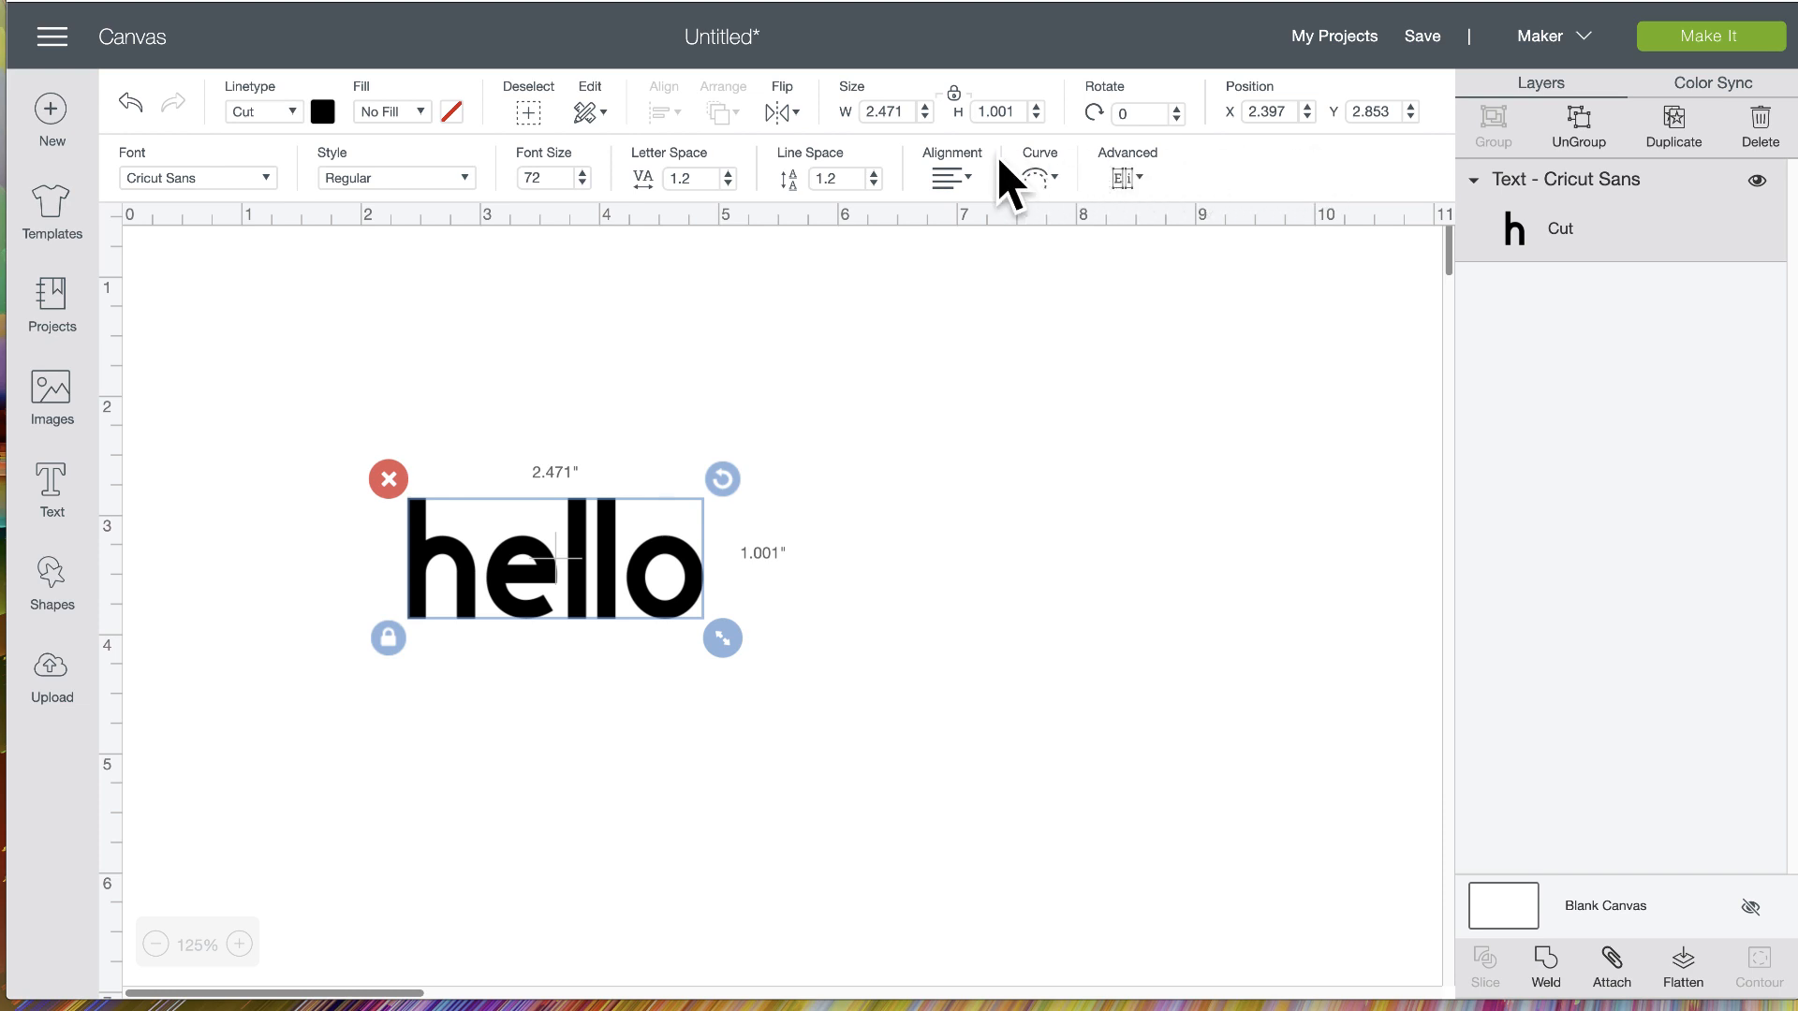
Narrow the window to examine the collapsed text options, including Curve, and widen the window again
{"action": "left_click_drag", "start_coordinate": [1785, 228], "coordinate": [1382, 250]}
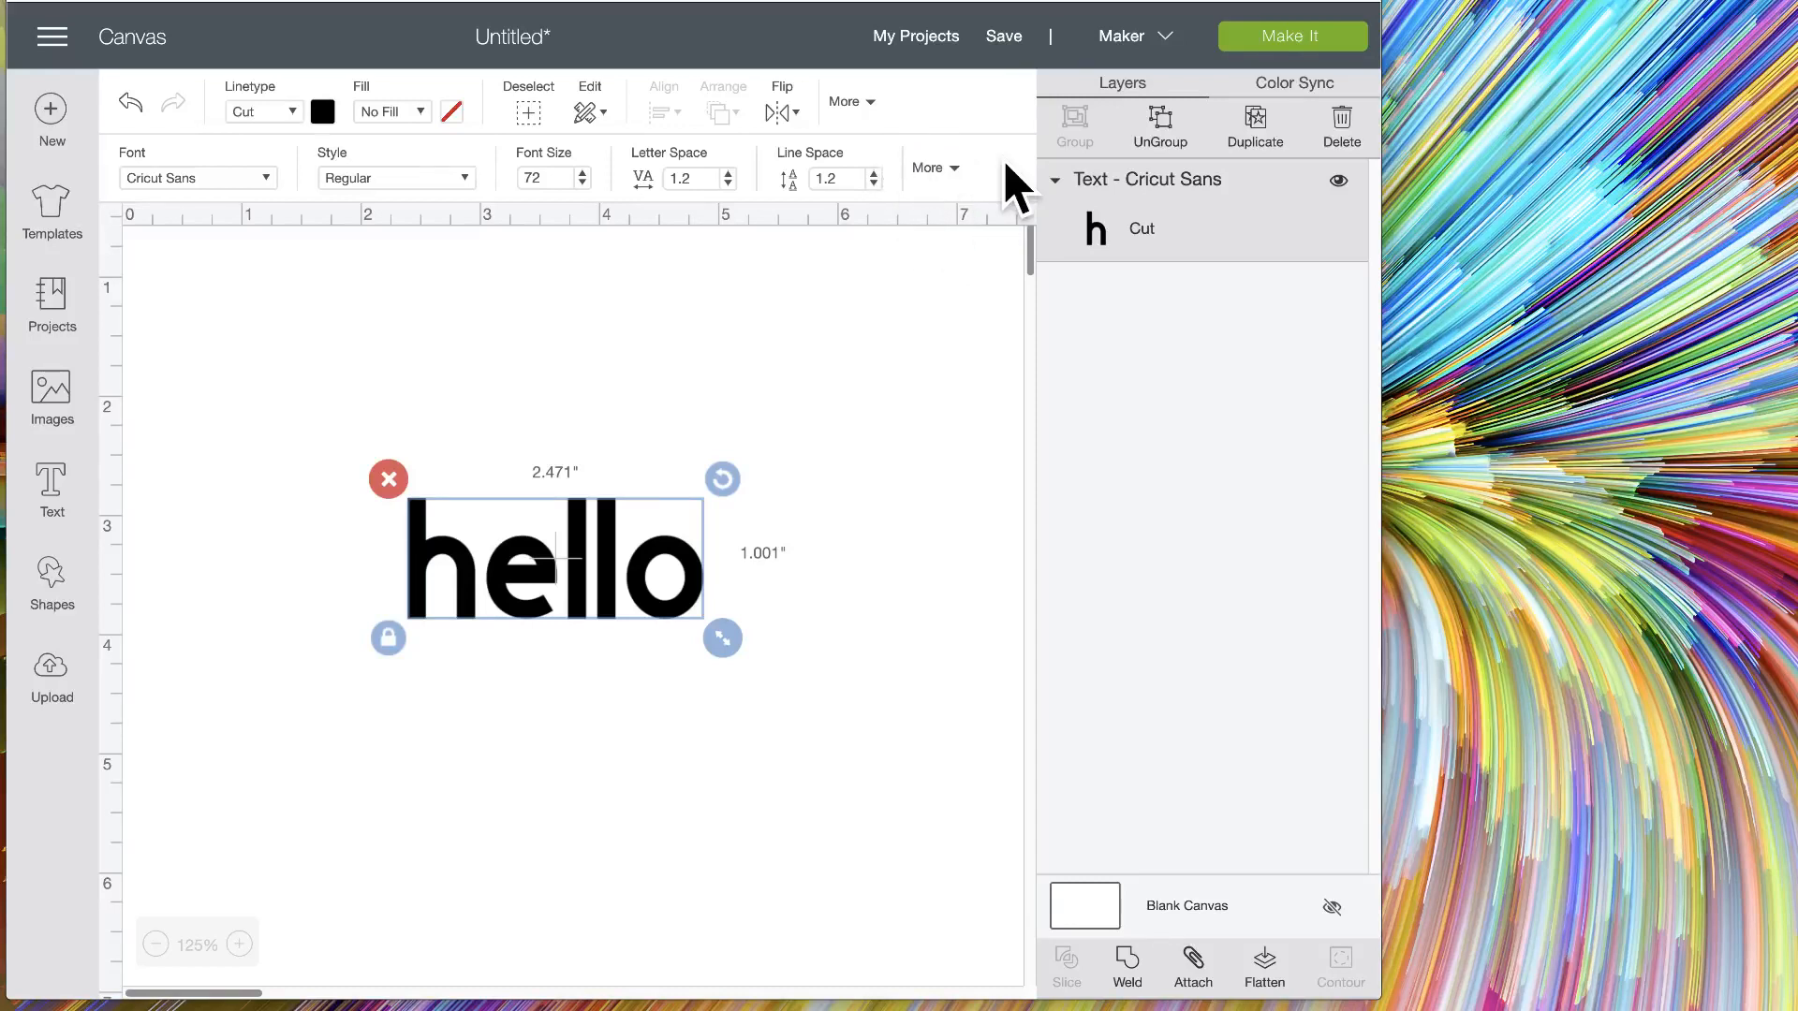
{"action": "left_click", "coordinate": [955, 169]}
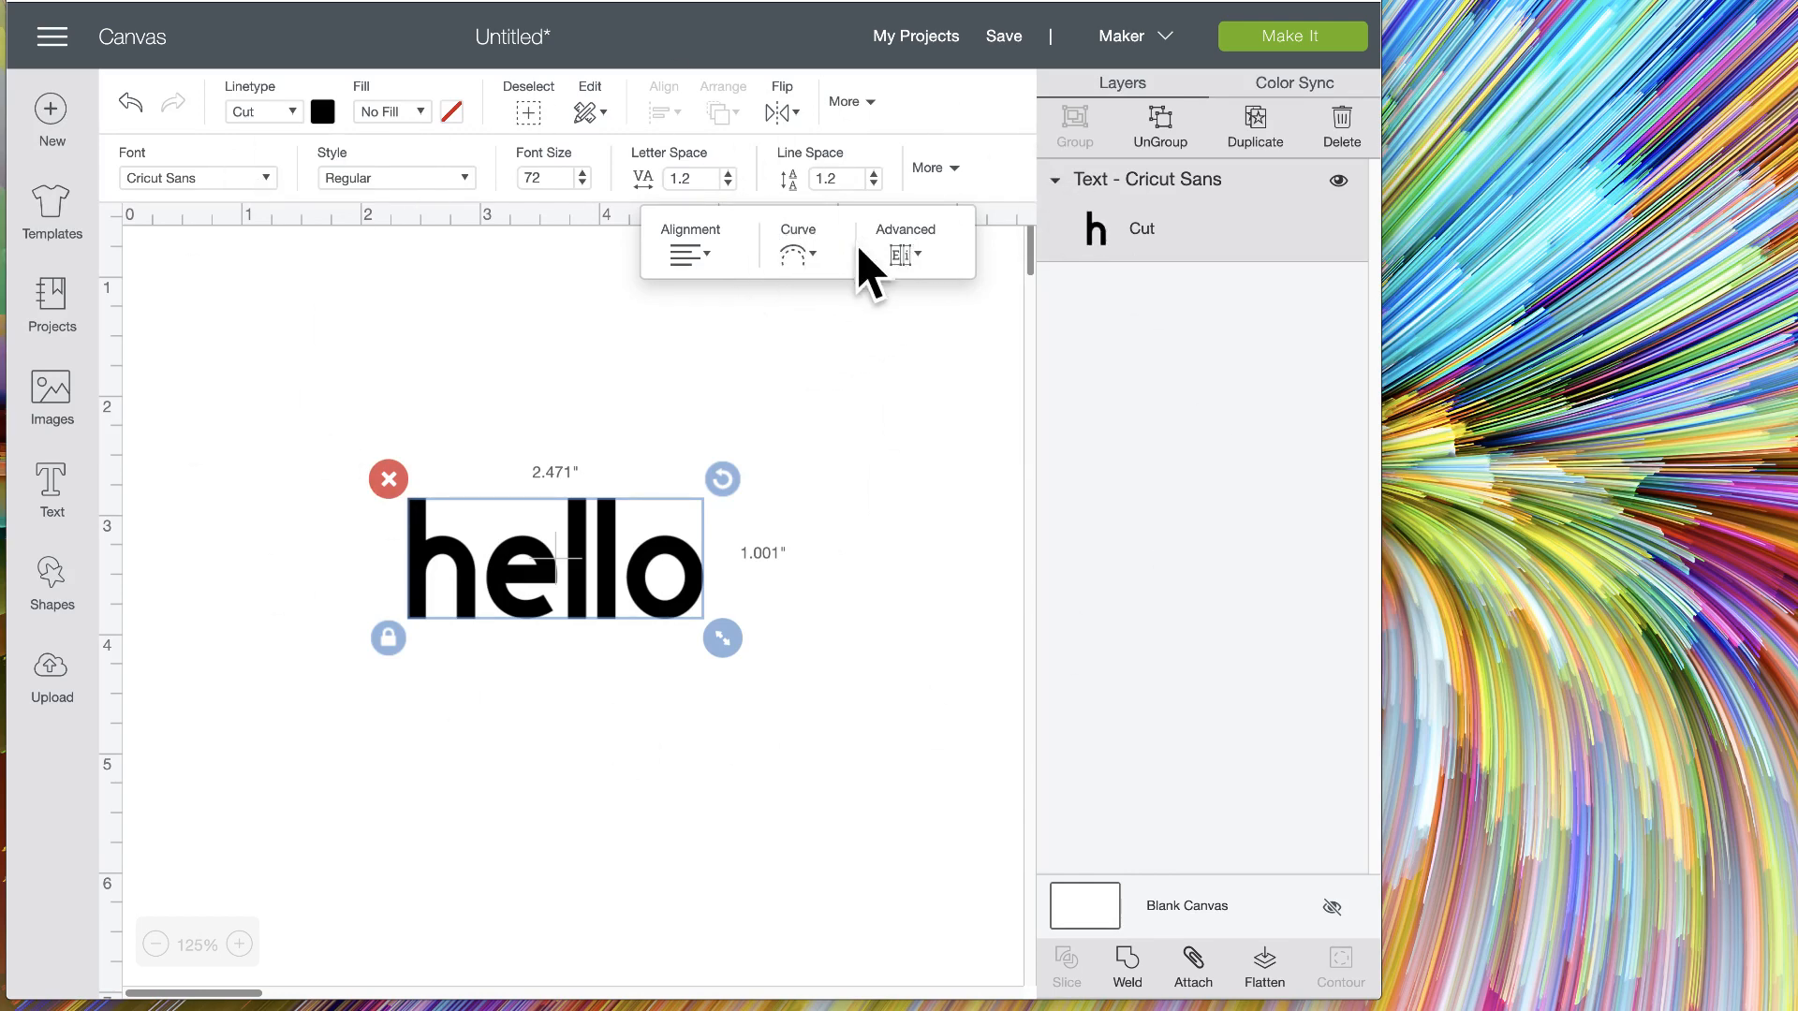
{"action": "left_click_drag", "start_coordinate": [1381, 370], "coordinate": [1782, 339]}
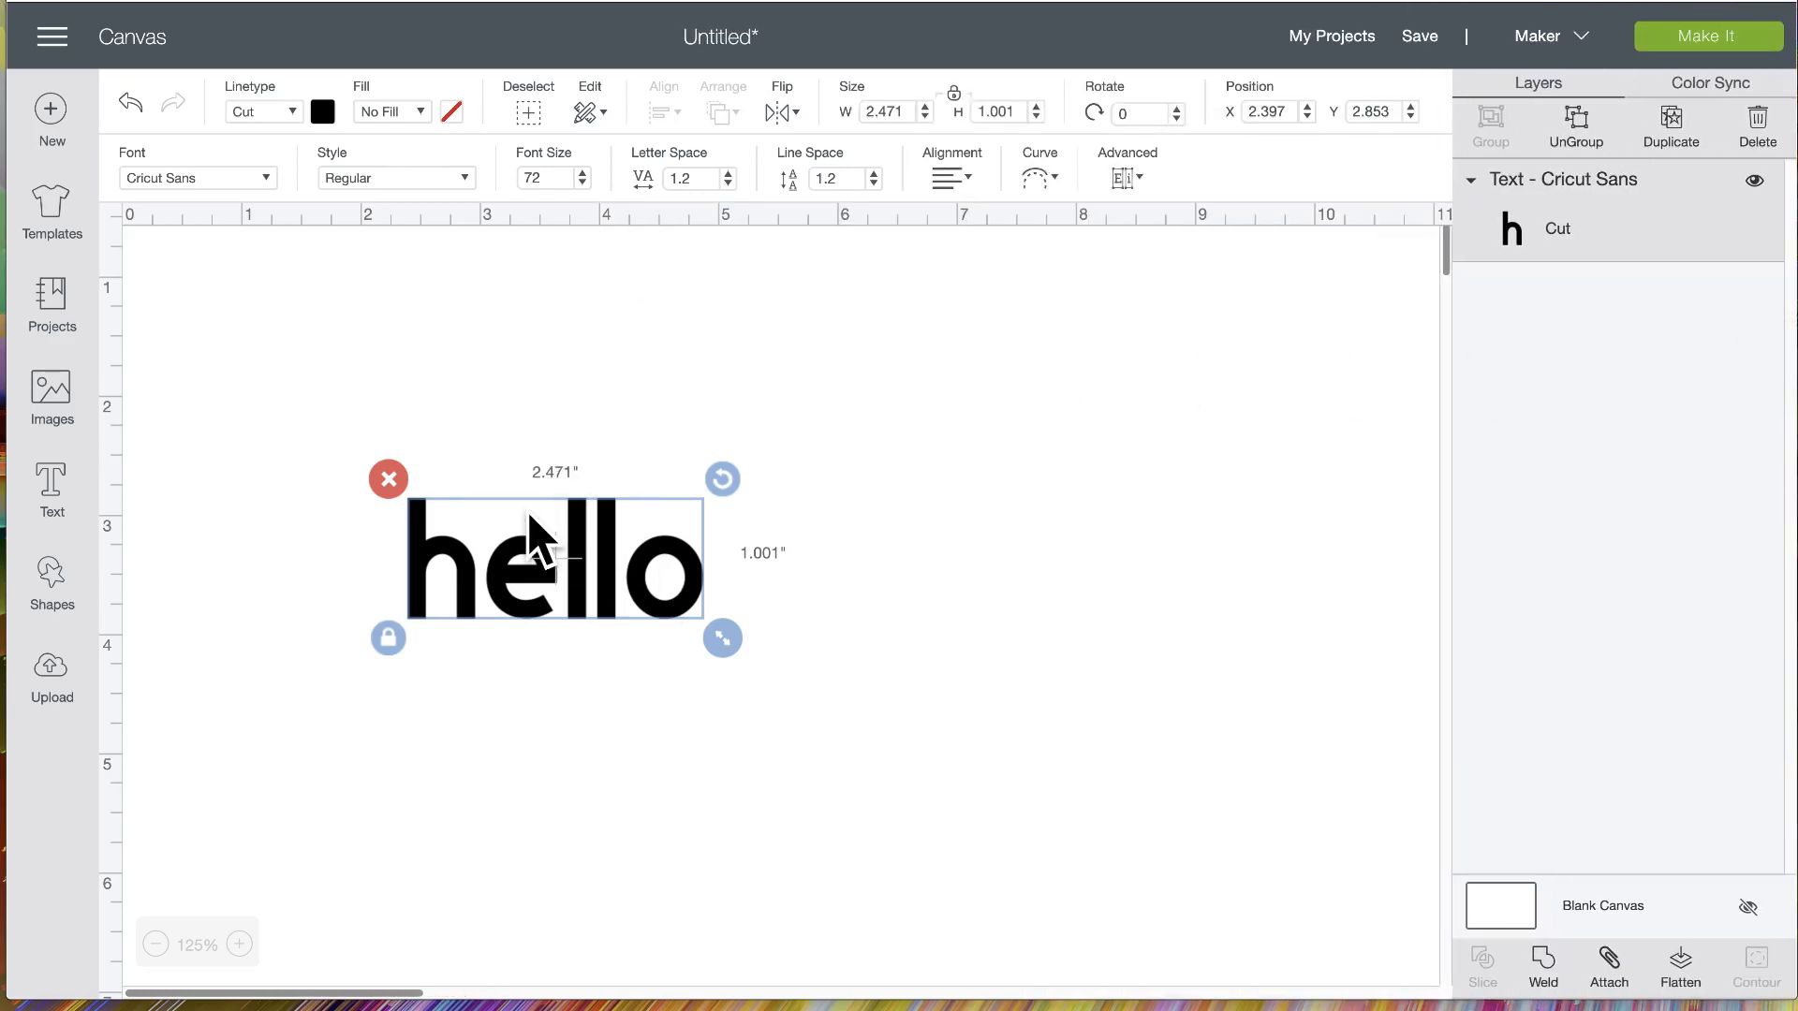
Move the hello text across the canvas to about X 3.4, Y 2.8
{"action": "left_click", "coordinate": [581, 536]}
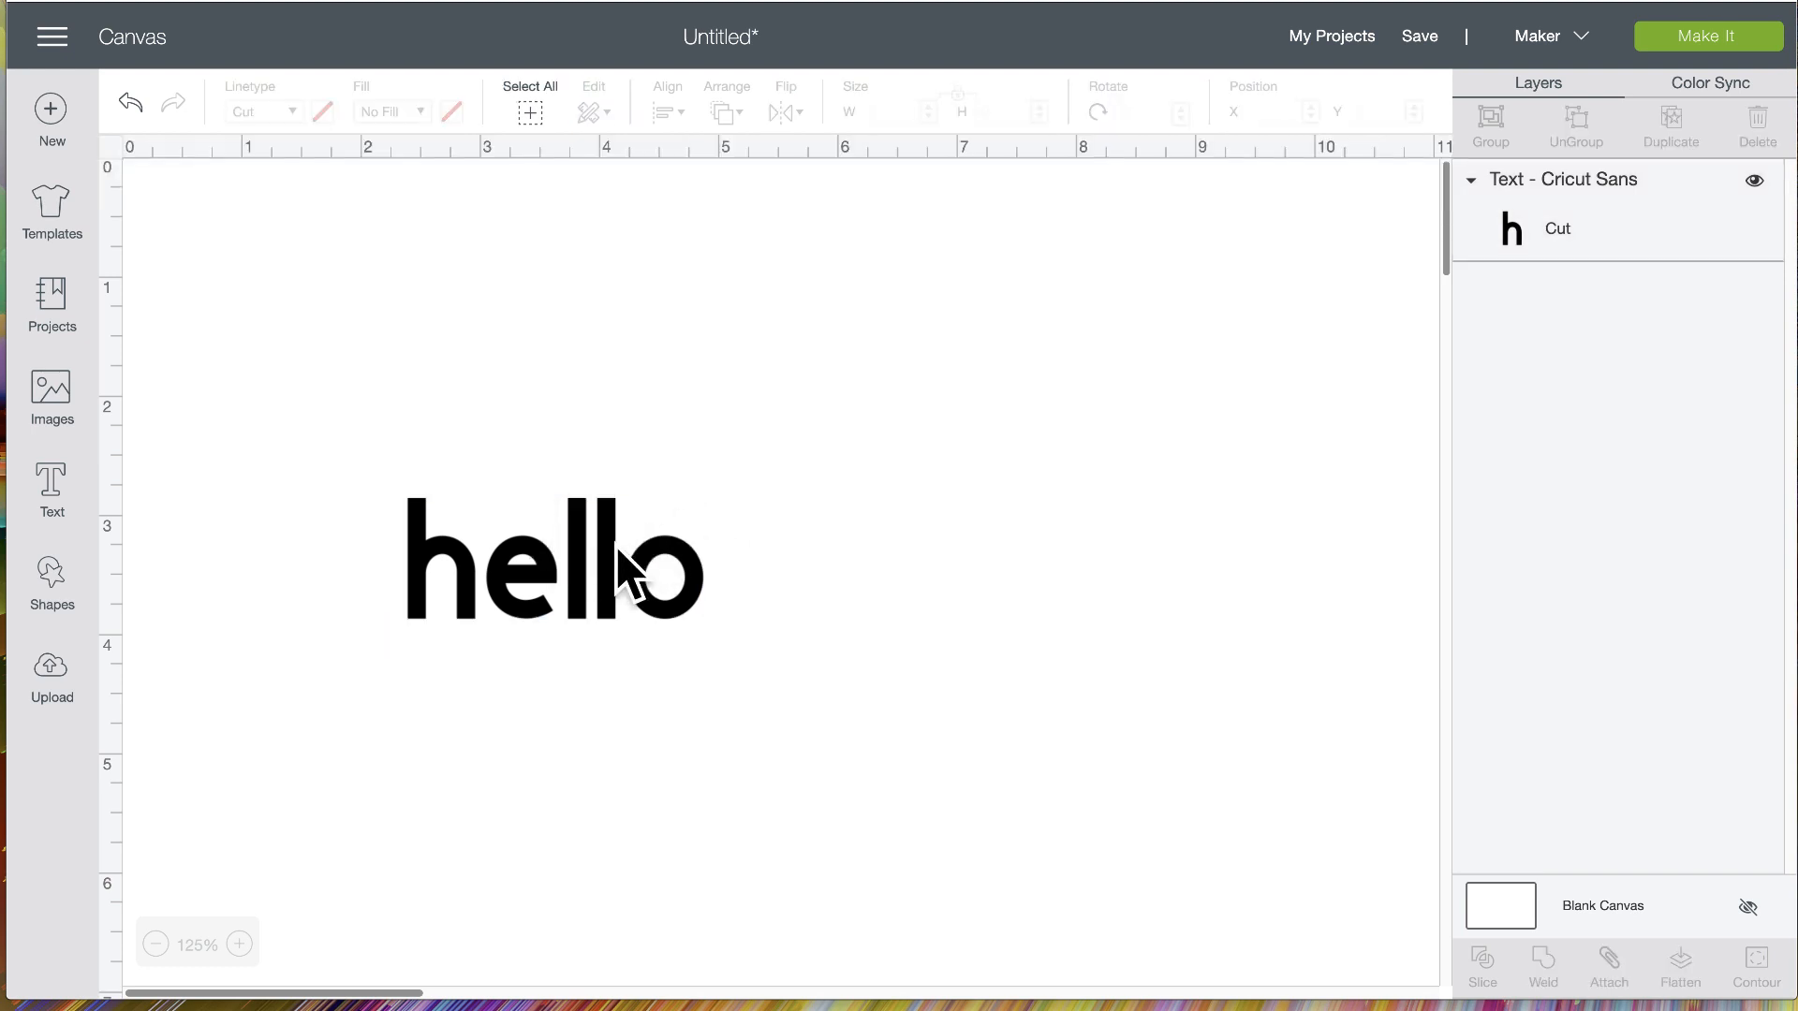
{"action": "left_click_drag", "start_coordinate": [622, 552], "coordinate": [759, 562]}
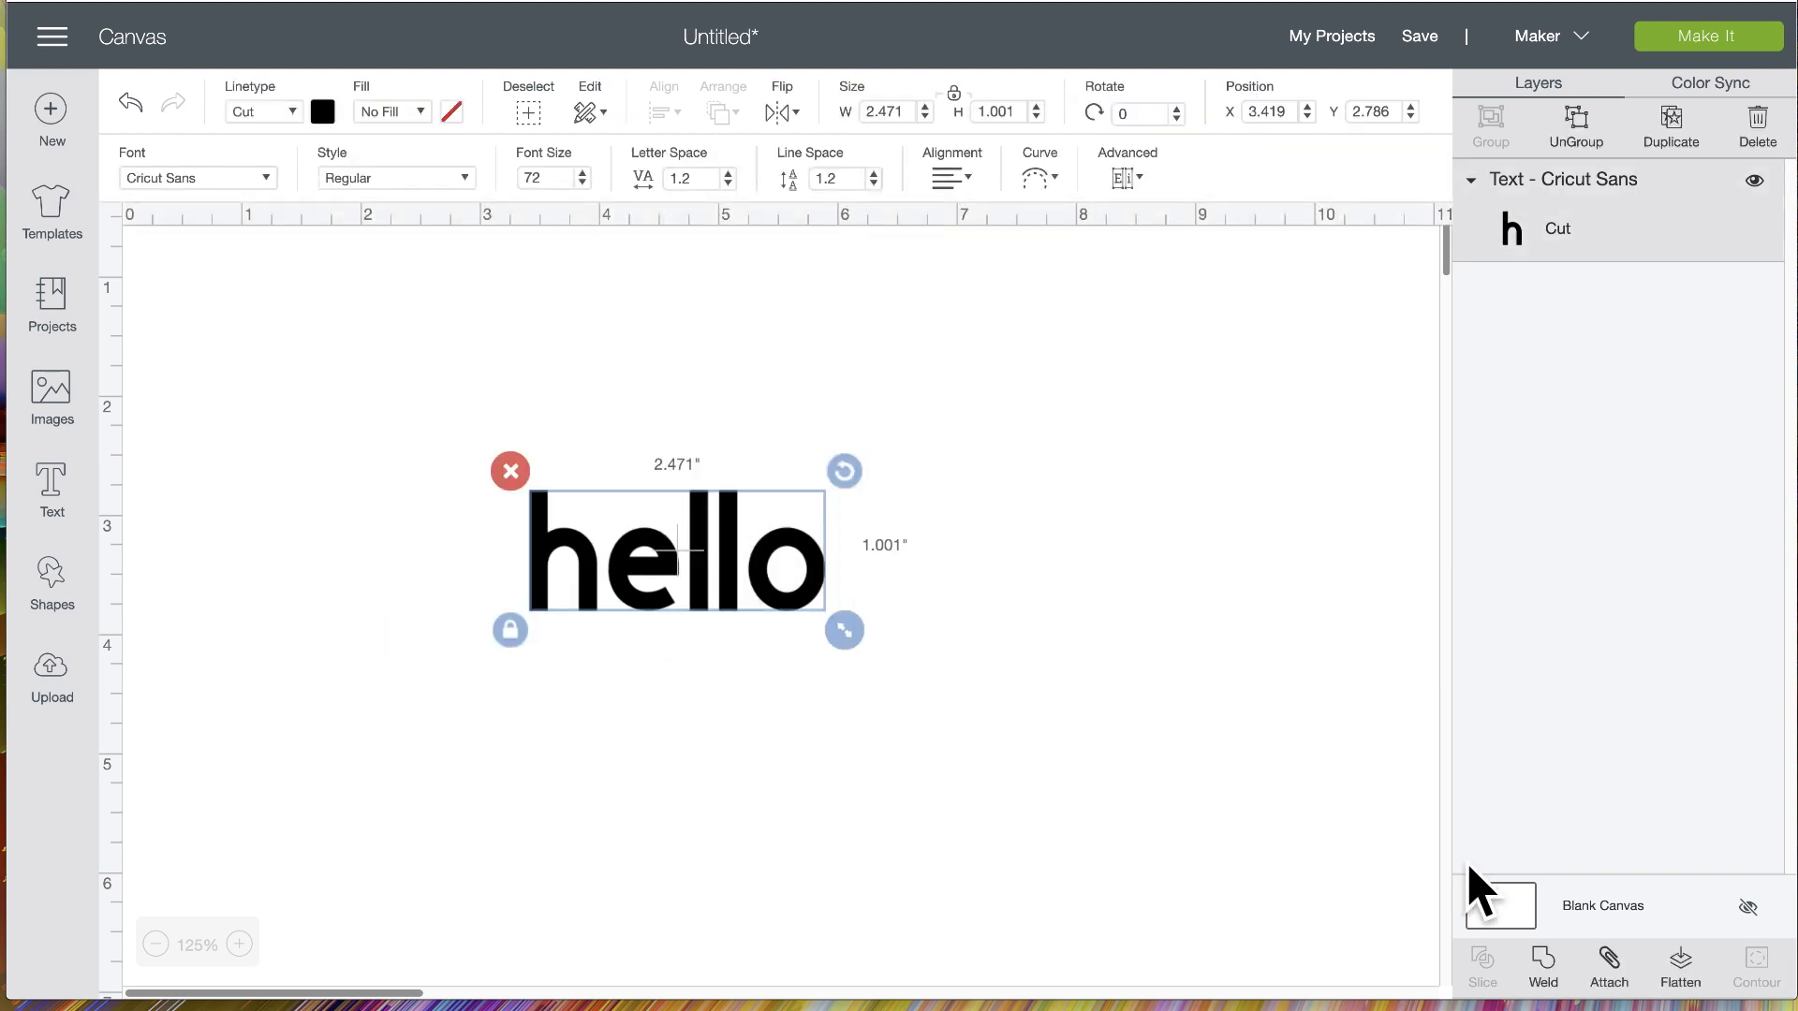
Weld the hello text into a single shape and shift it slightly, and undo both changes
{"action": "left_click", "coordinate": [1545, 972]}
{"action": "left_click", "coordinate": [742, 583]}
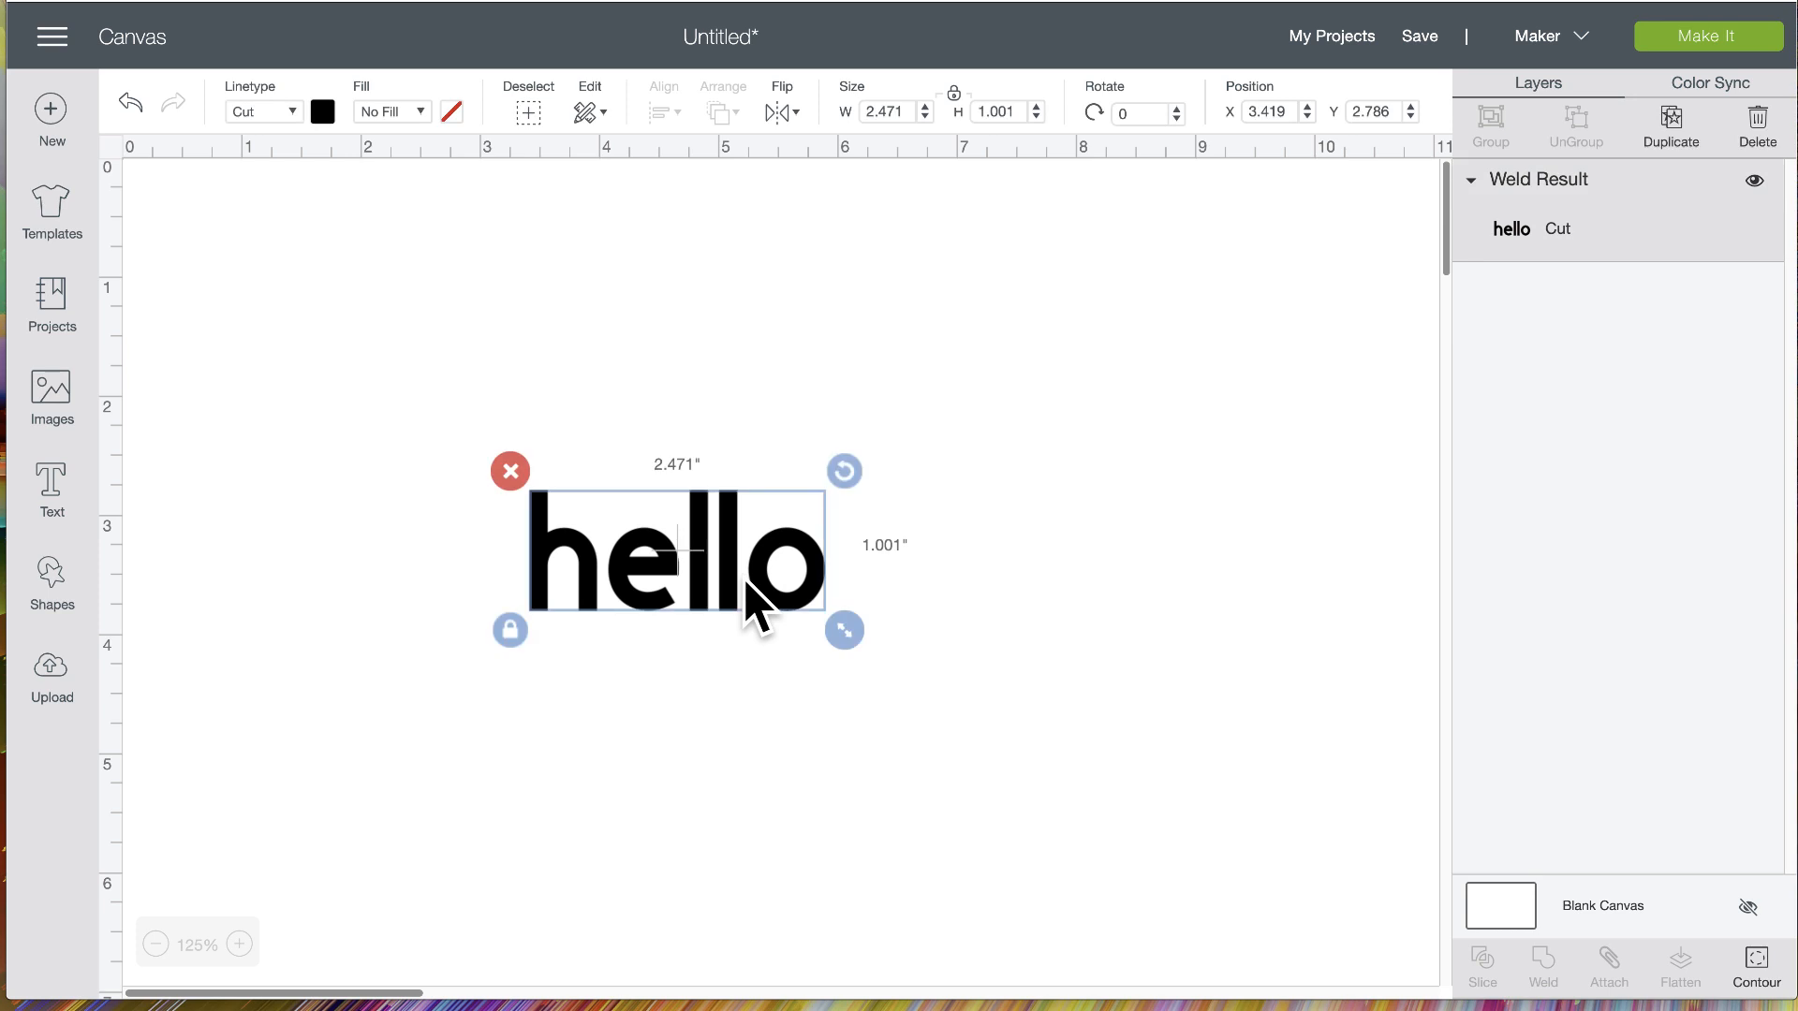
{"action": "left_click_drag", "start_coordinate": [660, 586], "coordinate": [717, 552]}
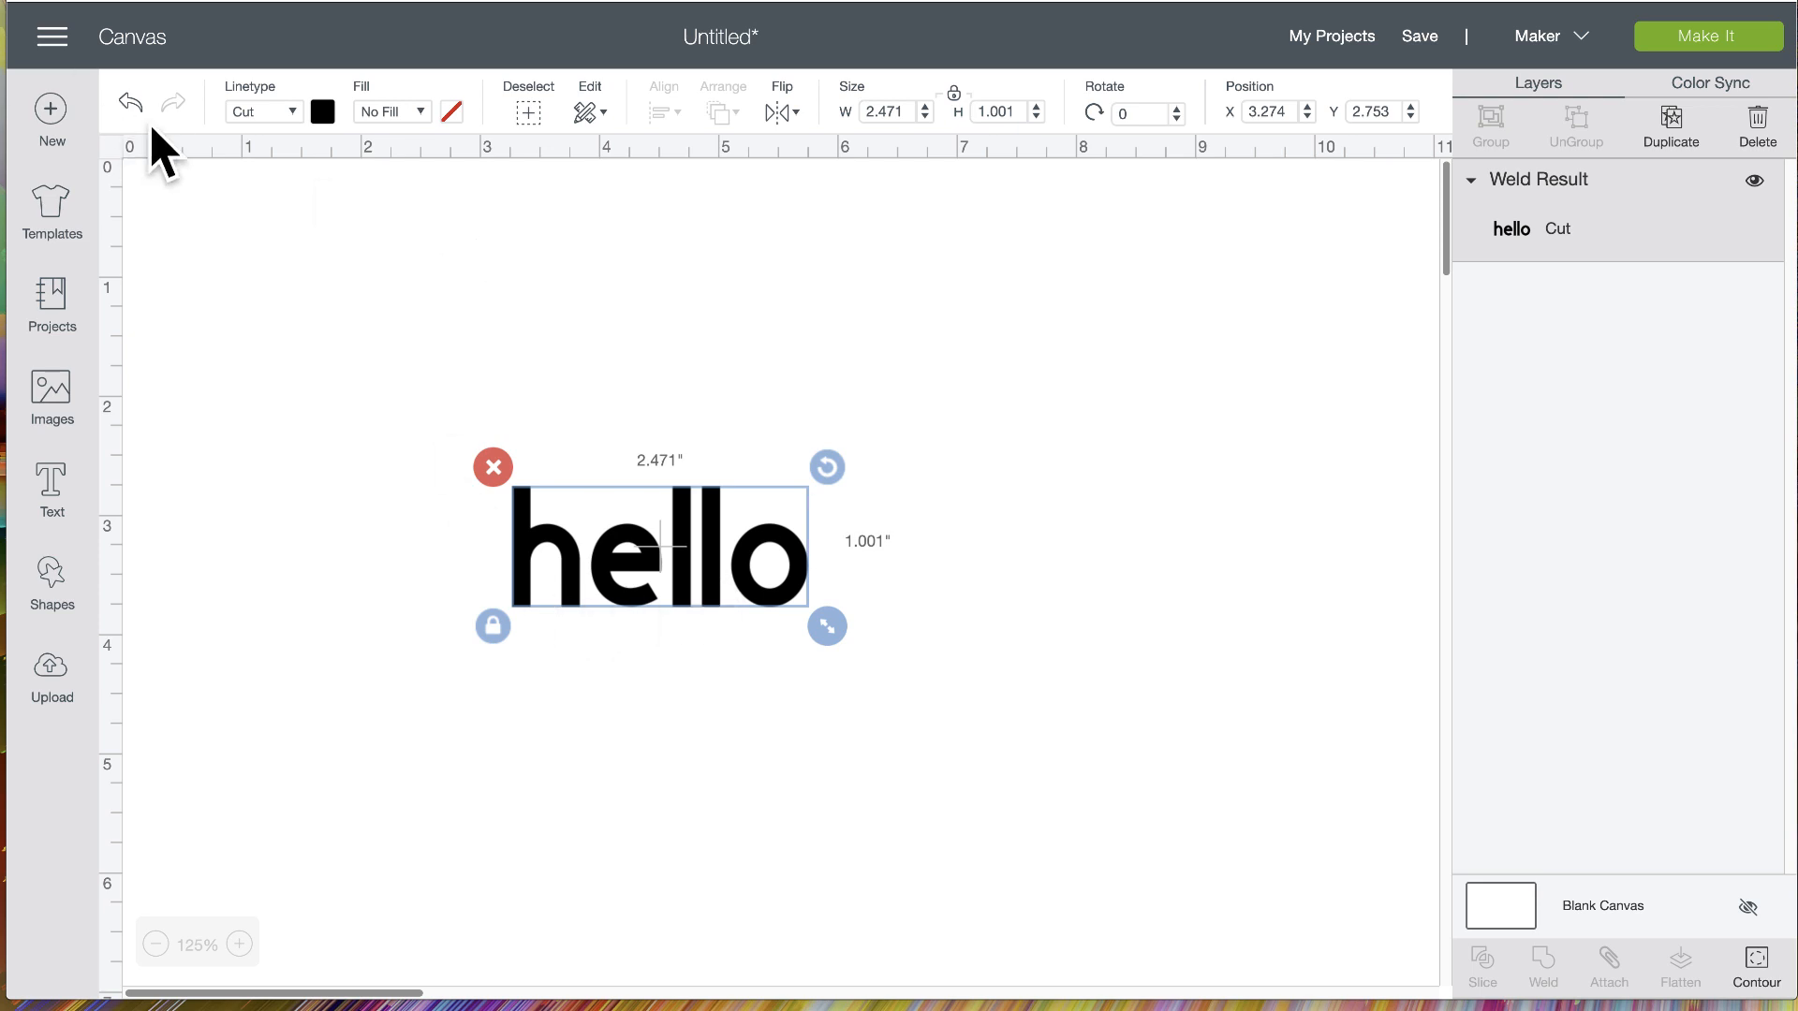
{"action": "left_click", "coordinate": [130, 104]}
{"action": "left_click", "coordinate": [130, 103]}
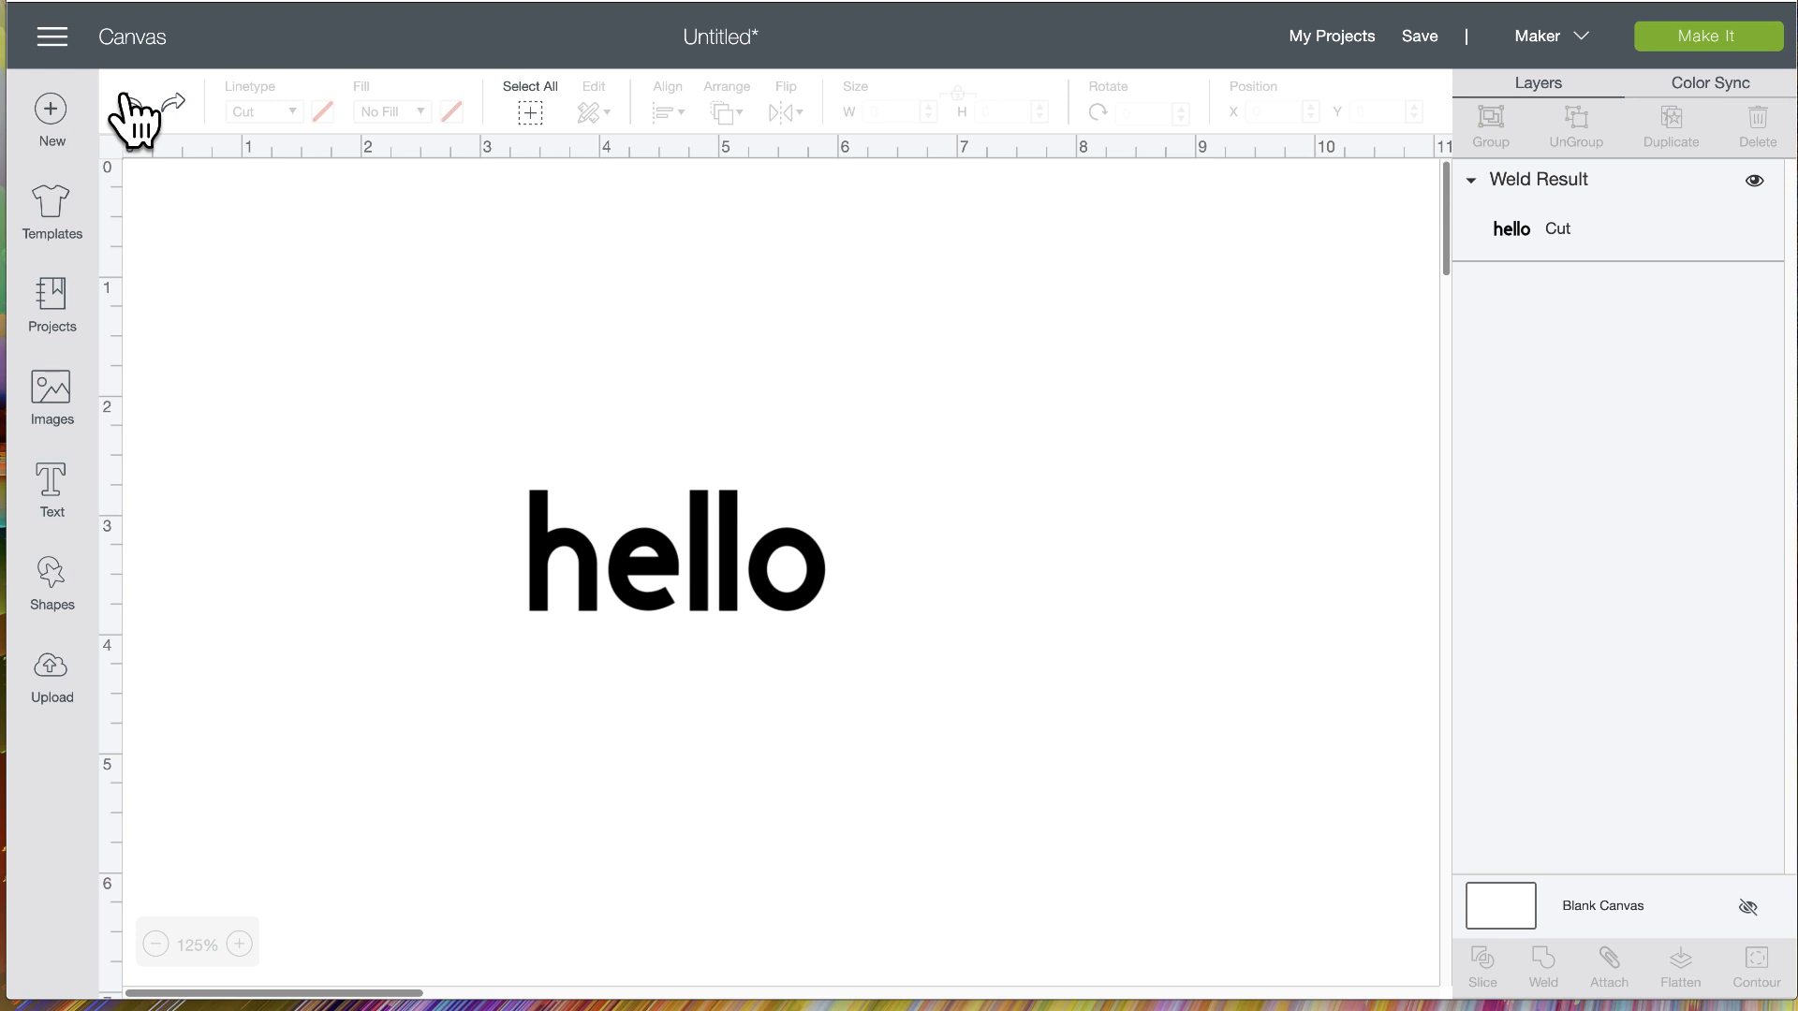
{"action": "left_click", "coordinate": [131, 103]}
Curve the hello text into an upward arch with a diameter of about 3.386
{"action": "left_click", "coordinate": [712, 566]}
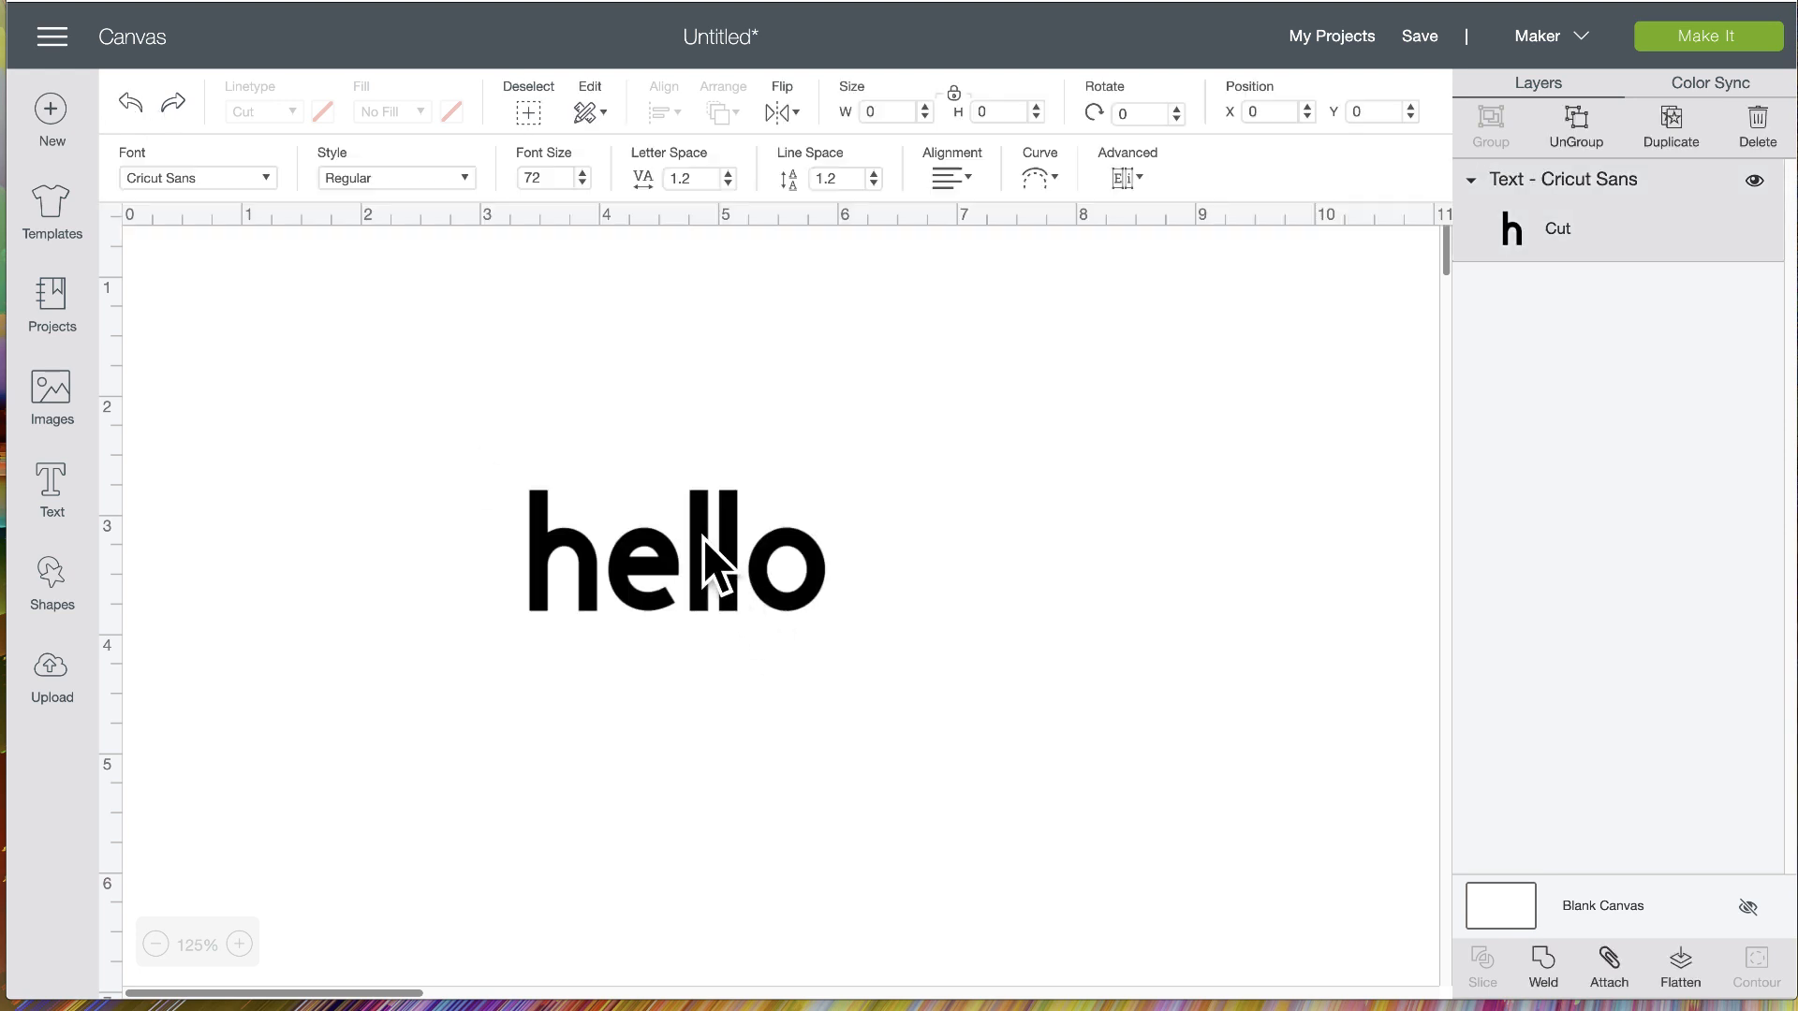
{"action": "left_click", "coordinate": [1035, 178]}
{"action": "left_click_drag", "start_coordinate": [980, 265], "coordinate": [1076, 289]}
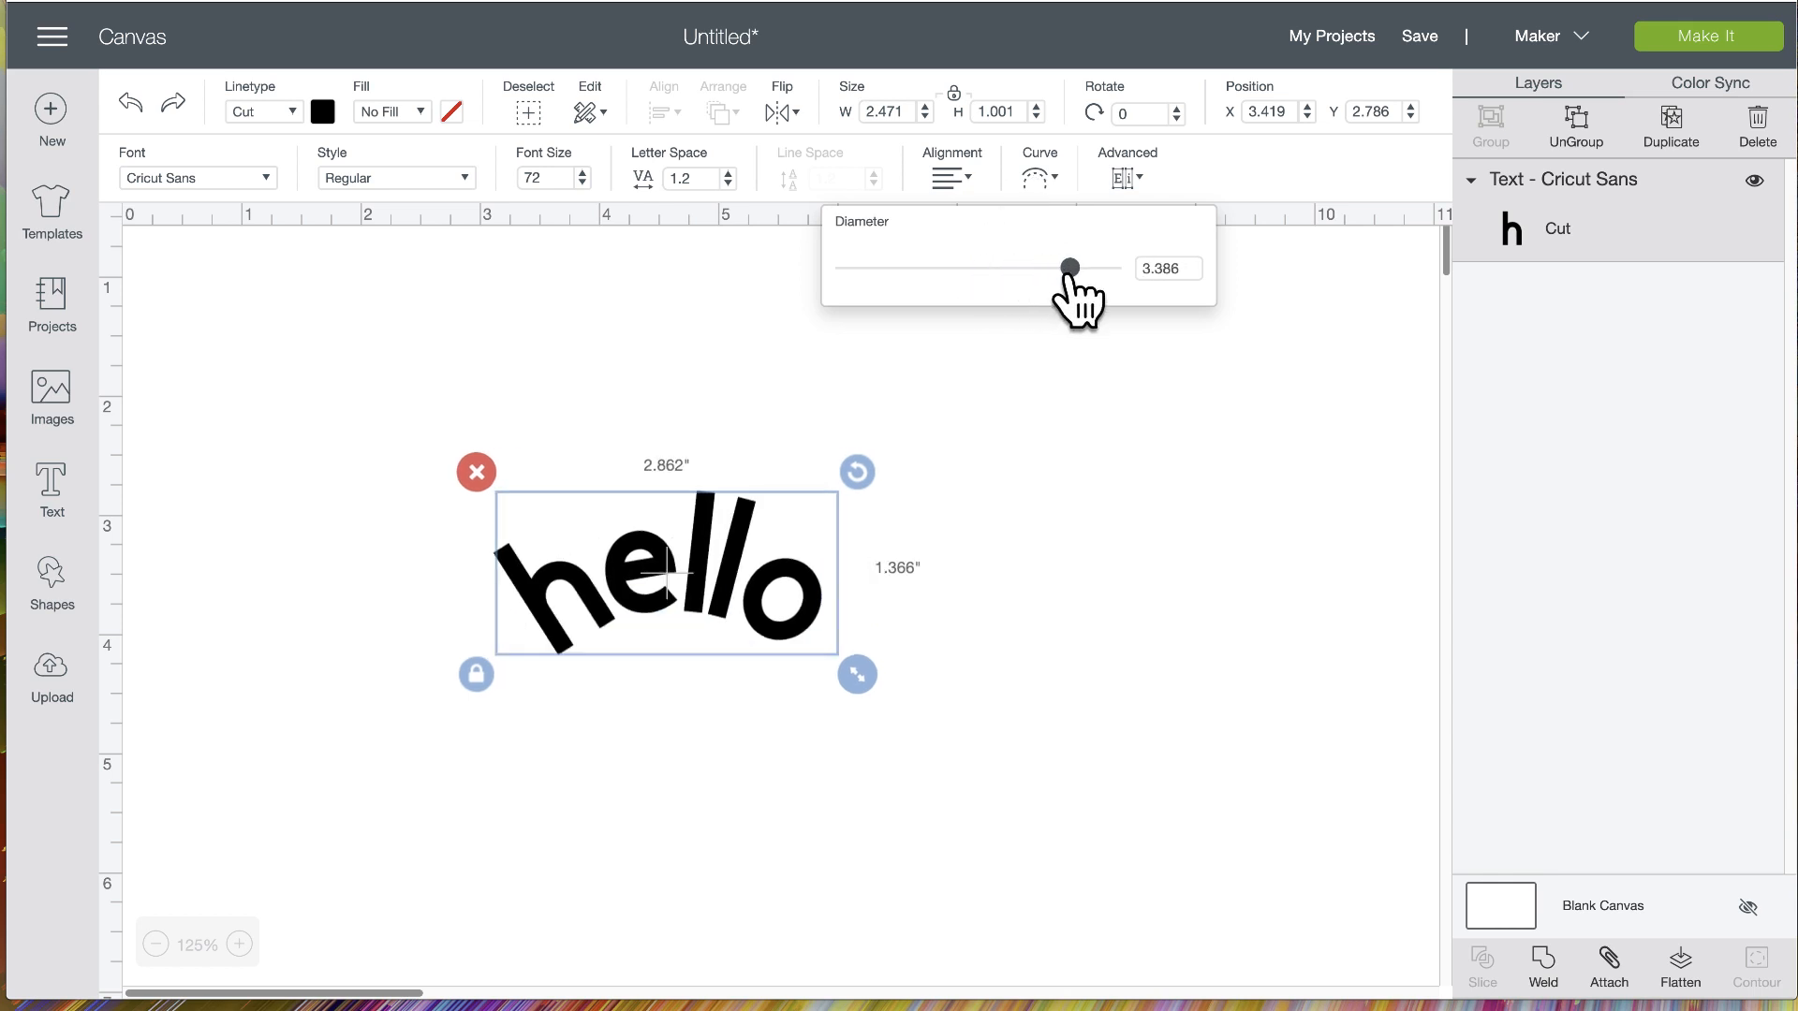
{"action": "left_click", "coordinate": [992, 466]}
{"action": "left_click", "coordinate": [763, 552]}
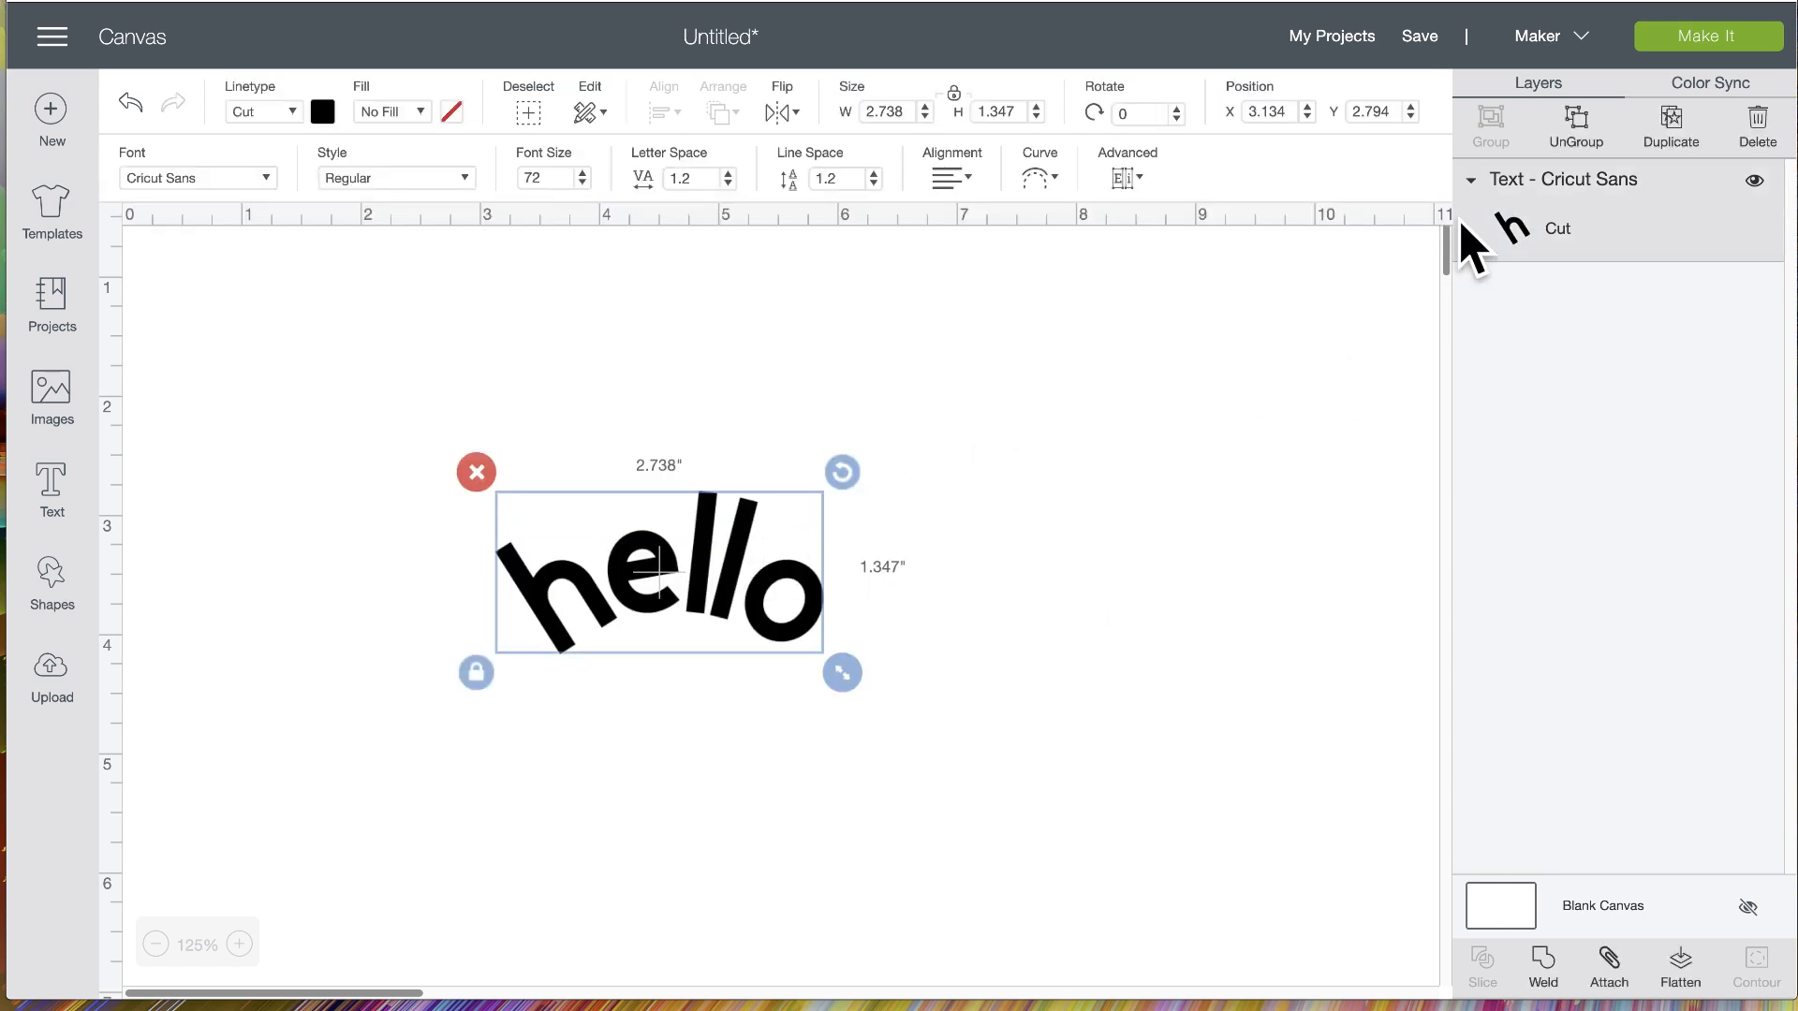
Attach the curved hello text and undo the attachment
{"action": "left_click", "coordinate": [1608, 965]}
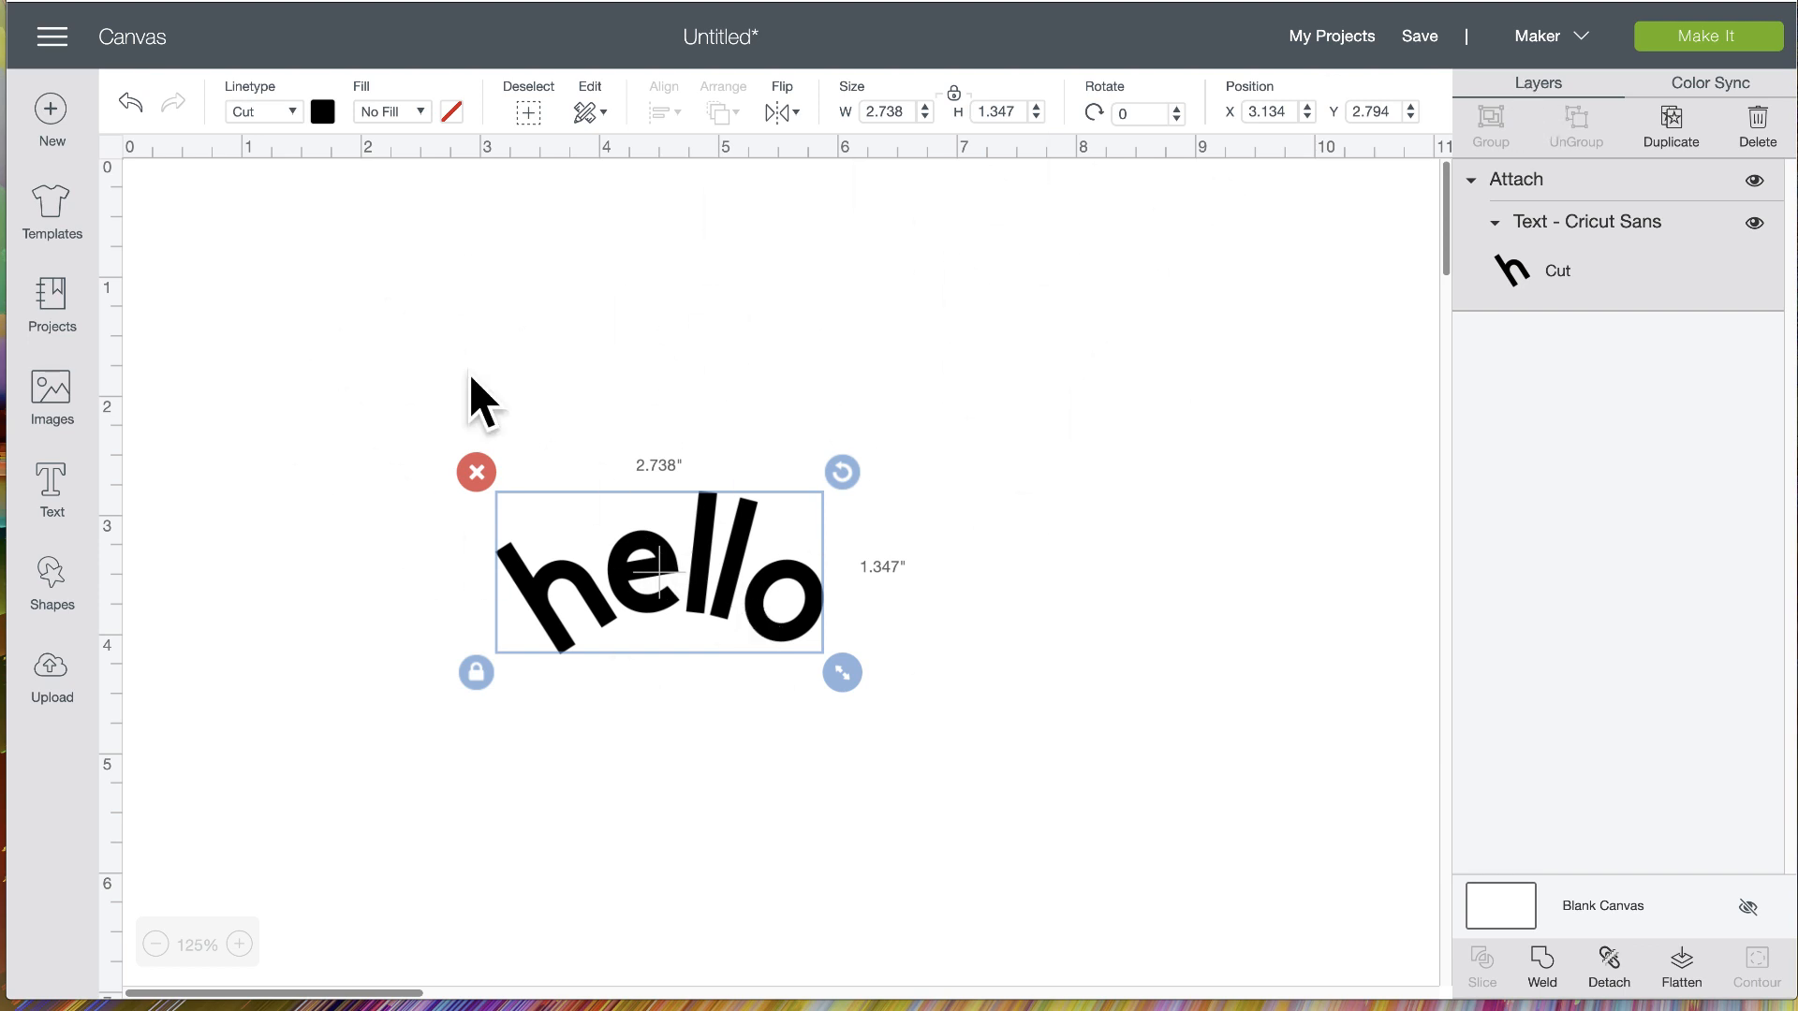
{"action": "left_click", "coordinate": [130, 101]}
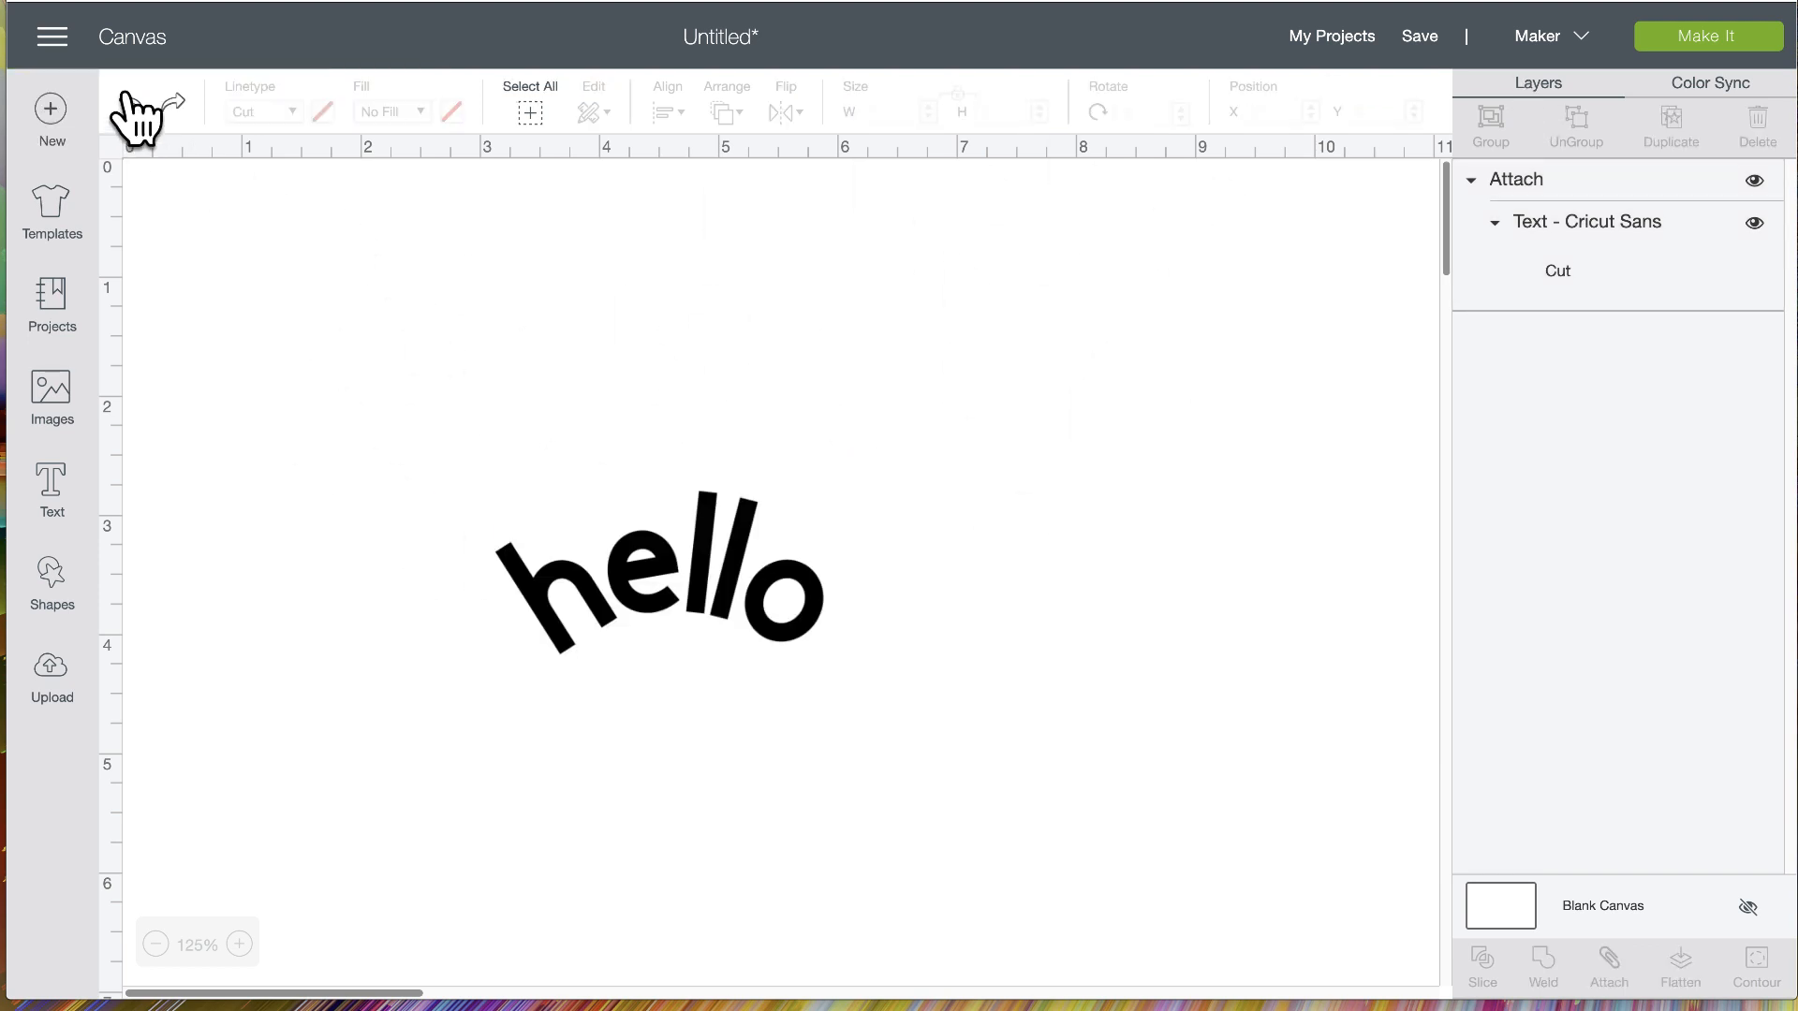
Ungroup the curved hello text into separate letters and select the second l, the e and the h individually
{"action": "left_click", "coordinate": [660, 599]}
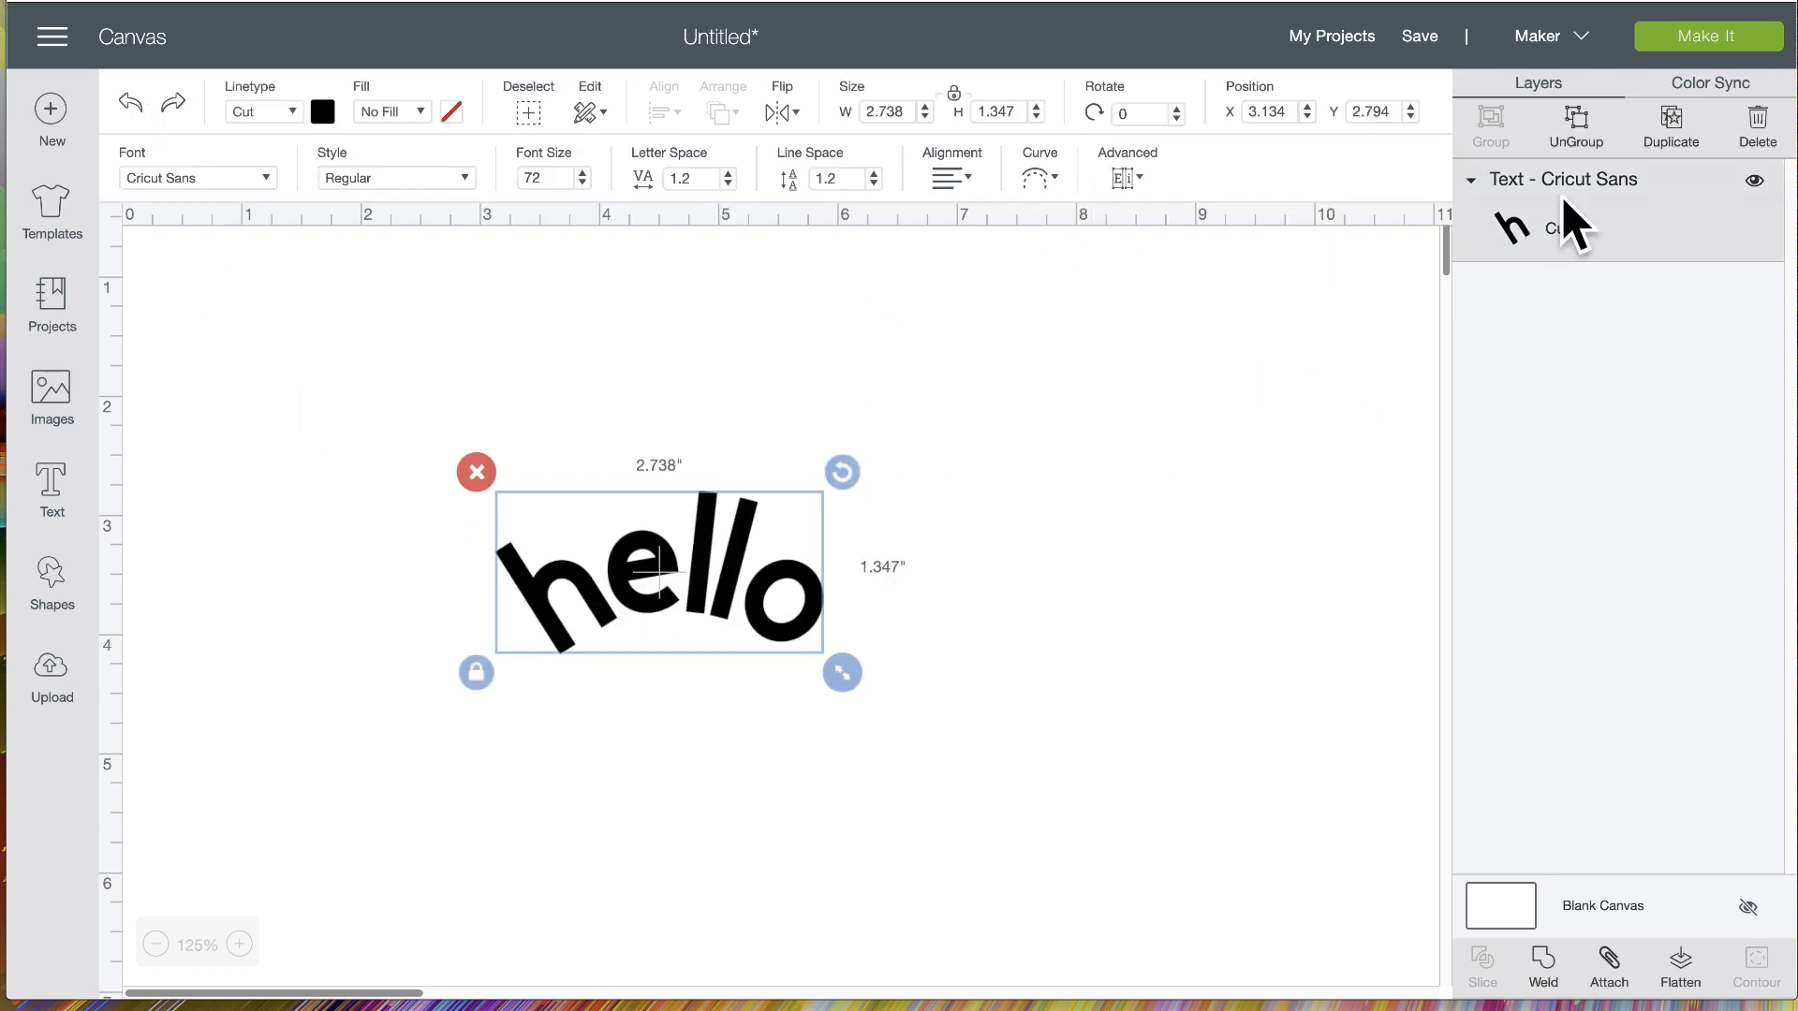
{"action": "left_click", "coordinate": [1581, 125]}
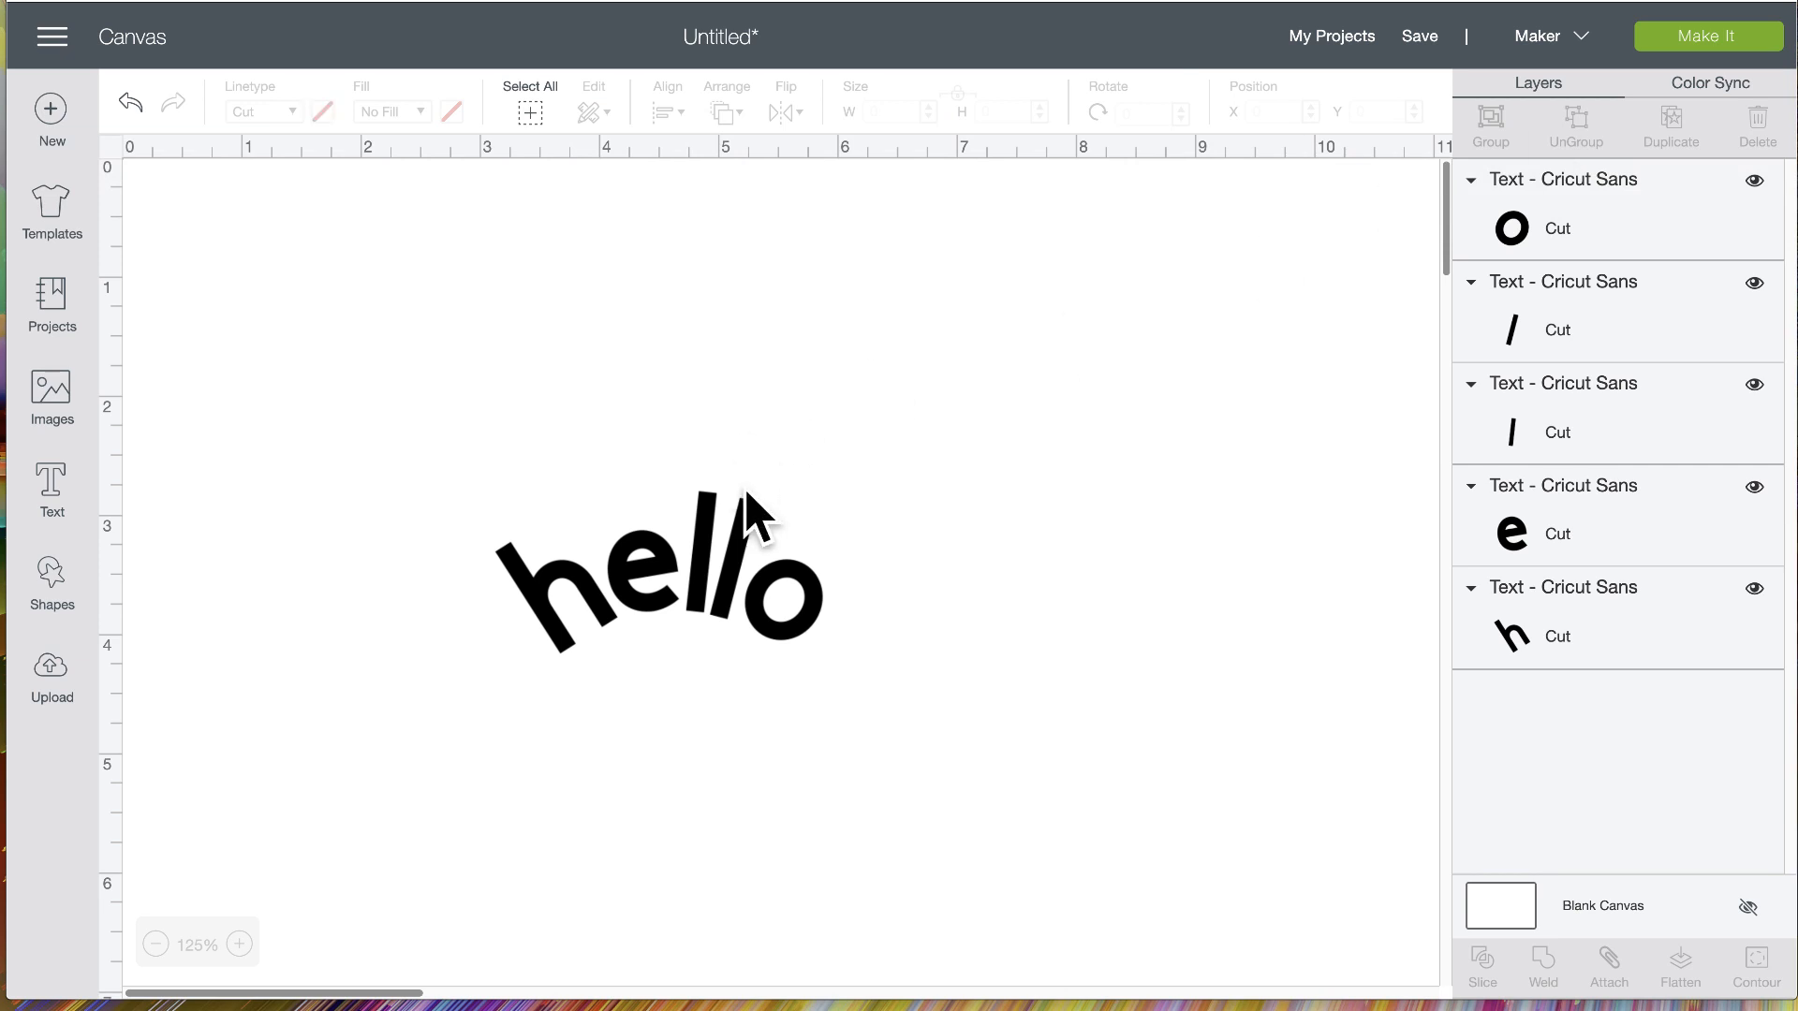
{"action": "left_click", "coordinate": [744, 540]}
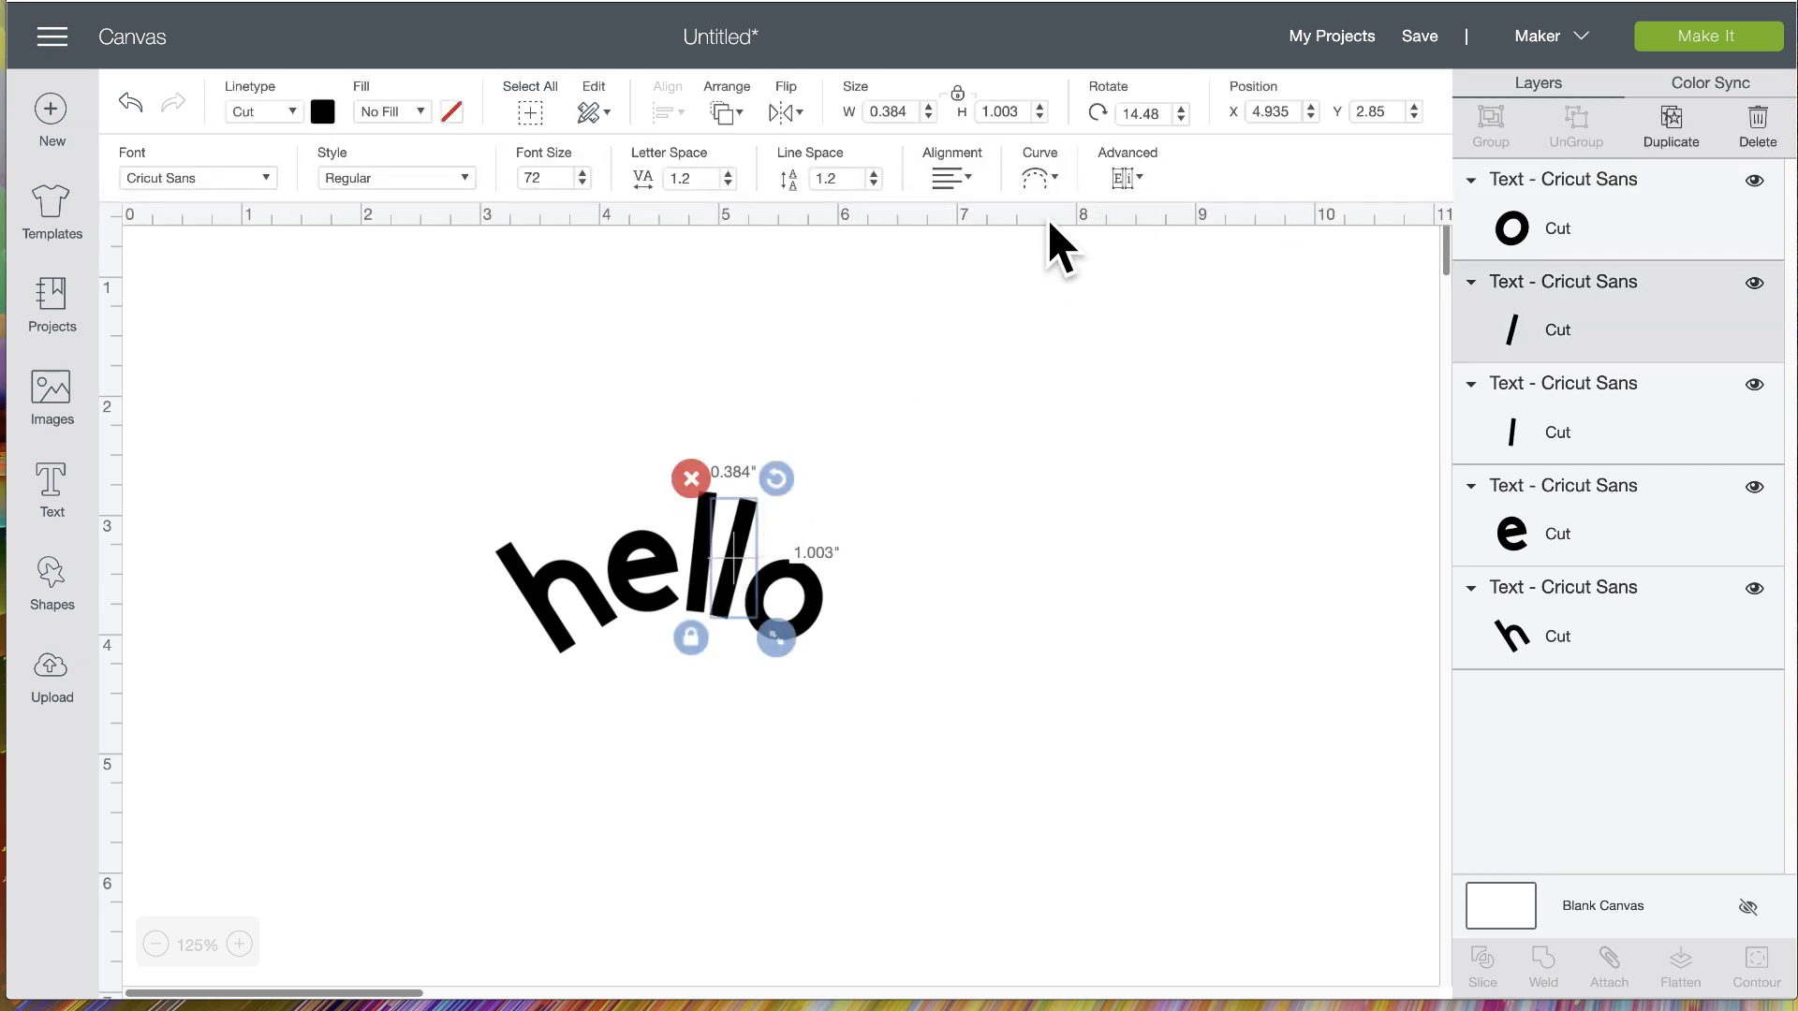
{"action": "left_click", "coordinate": [650, 566]}
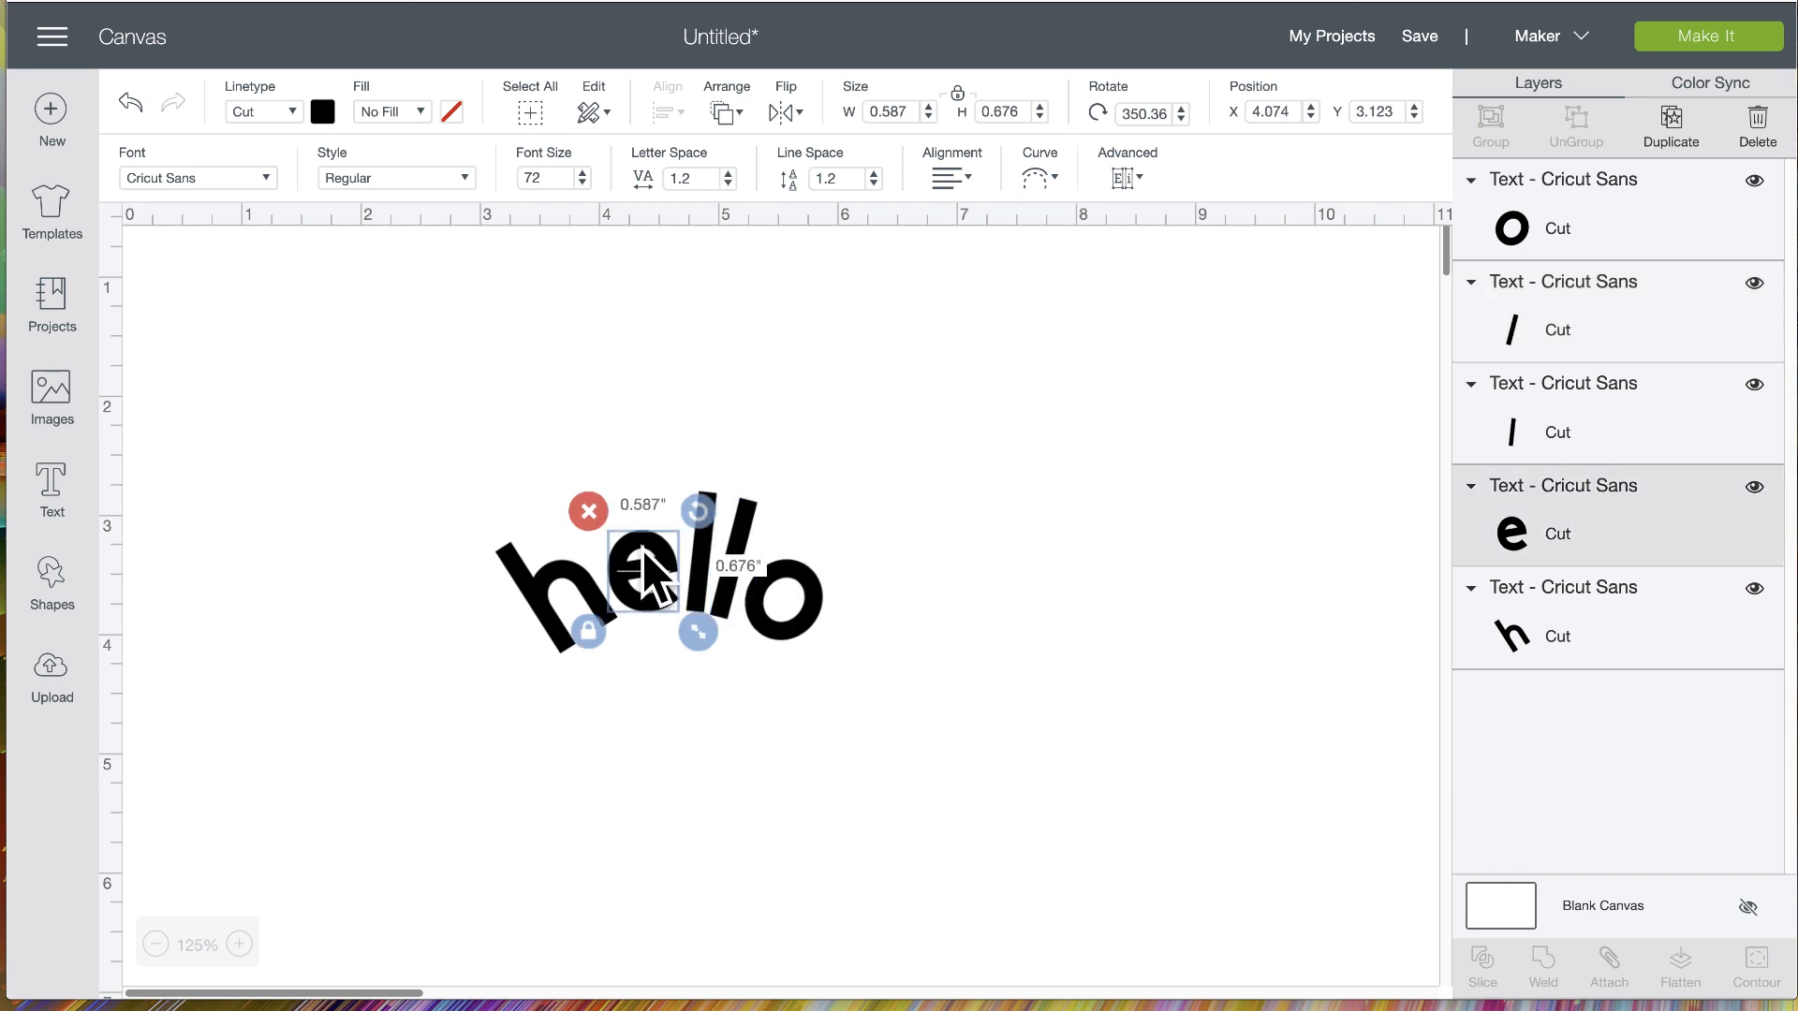
{"action": "left_click", "coordinate": [537, 577]}
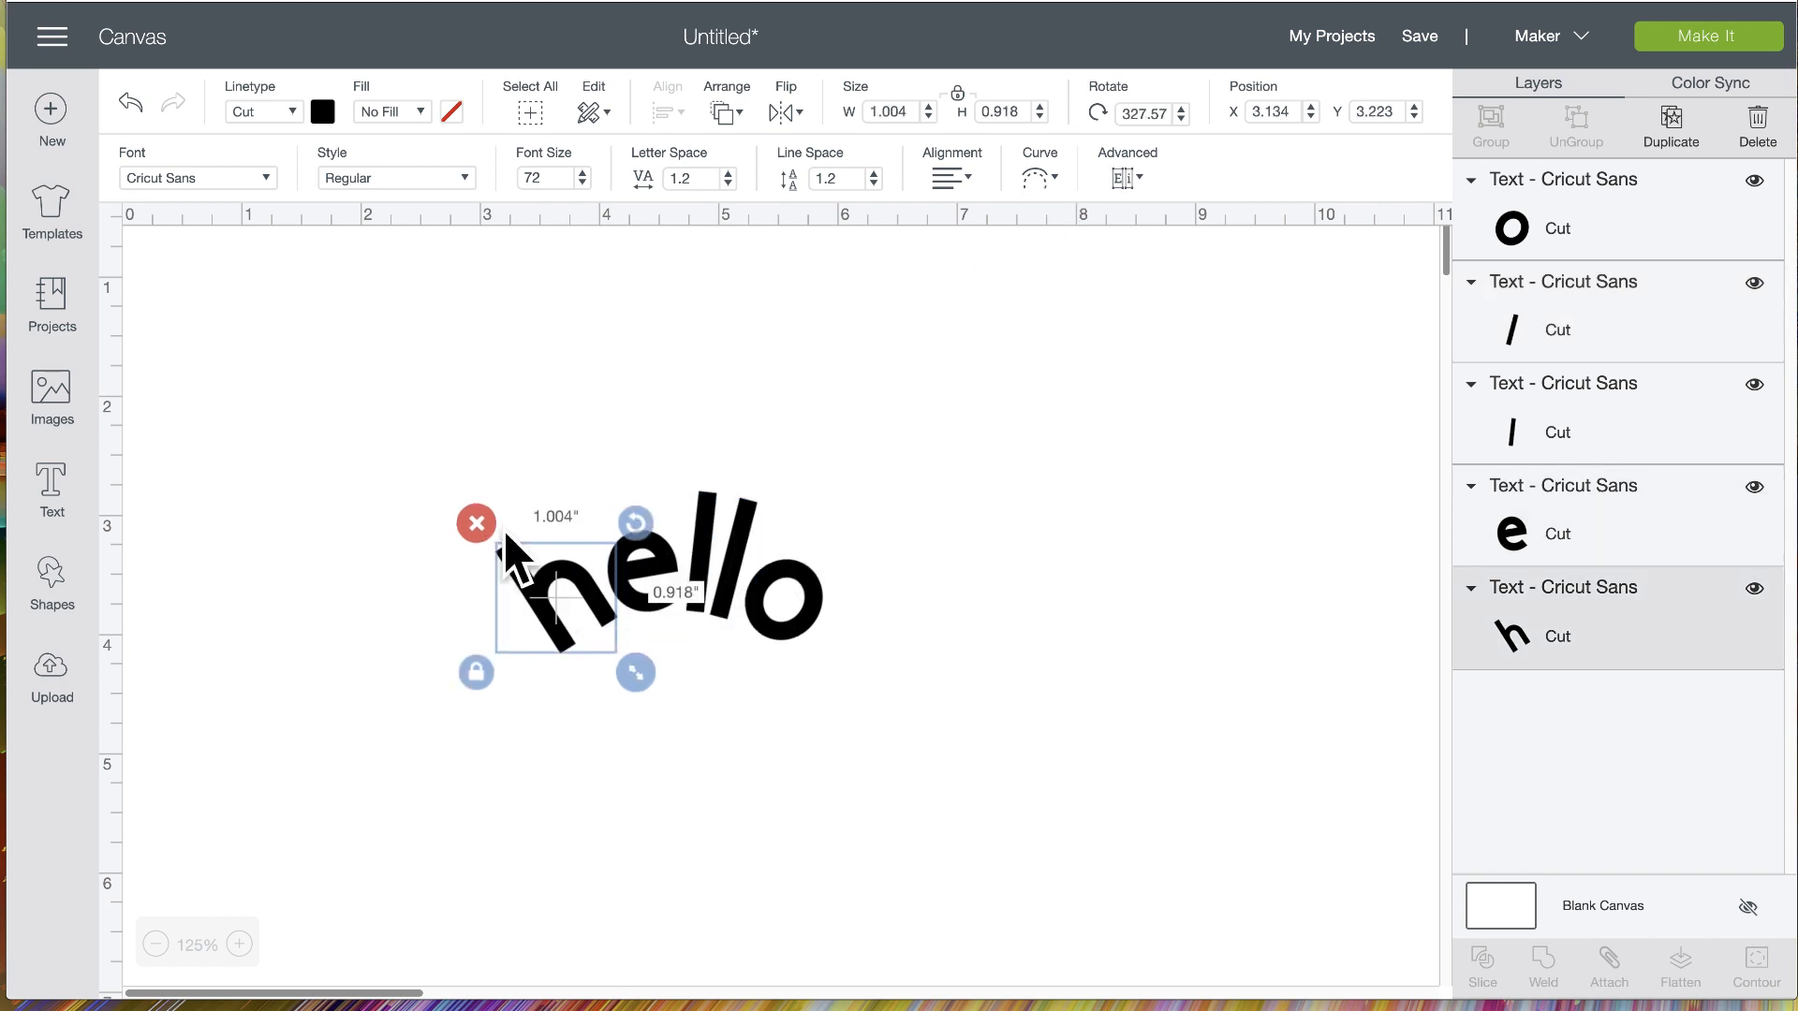
Try to apply a curve to the single letter e
{"action": "left_click", "coordinate": [667, 561]}
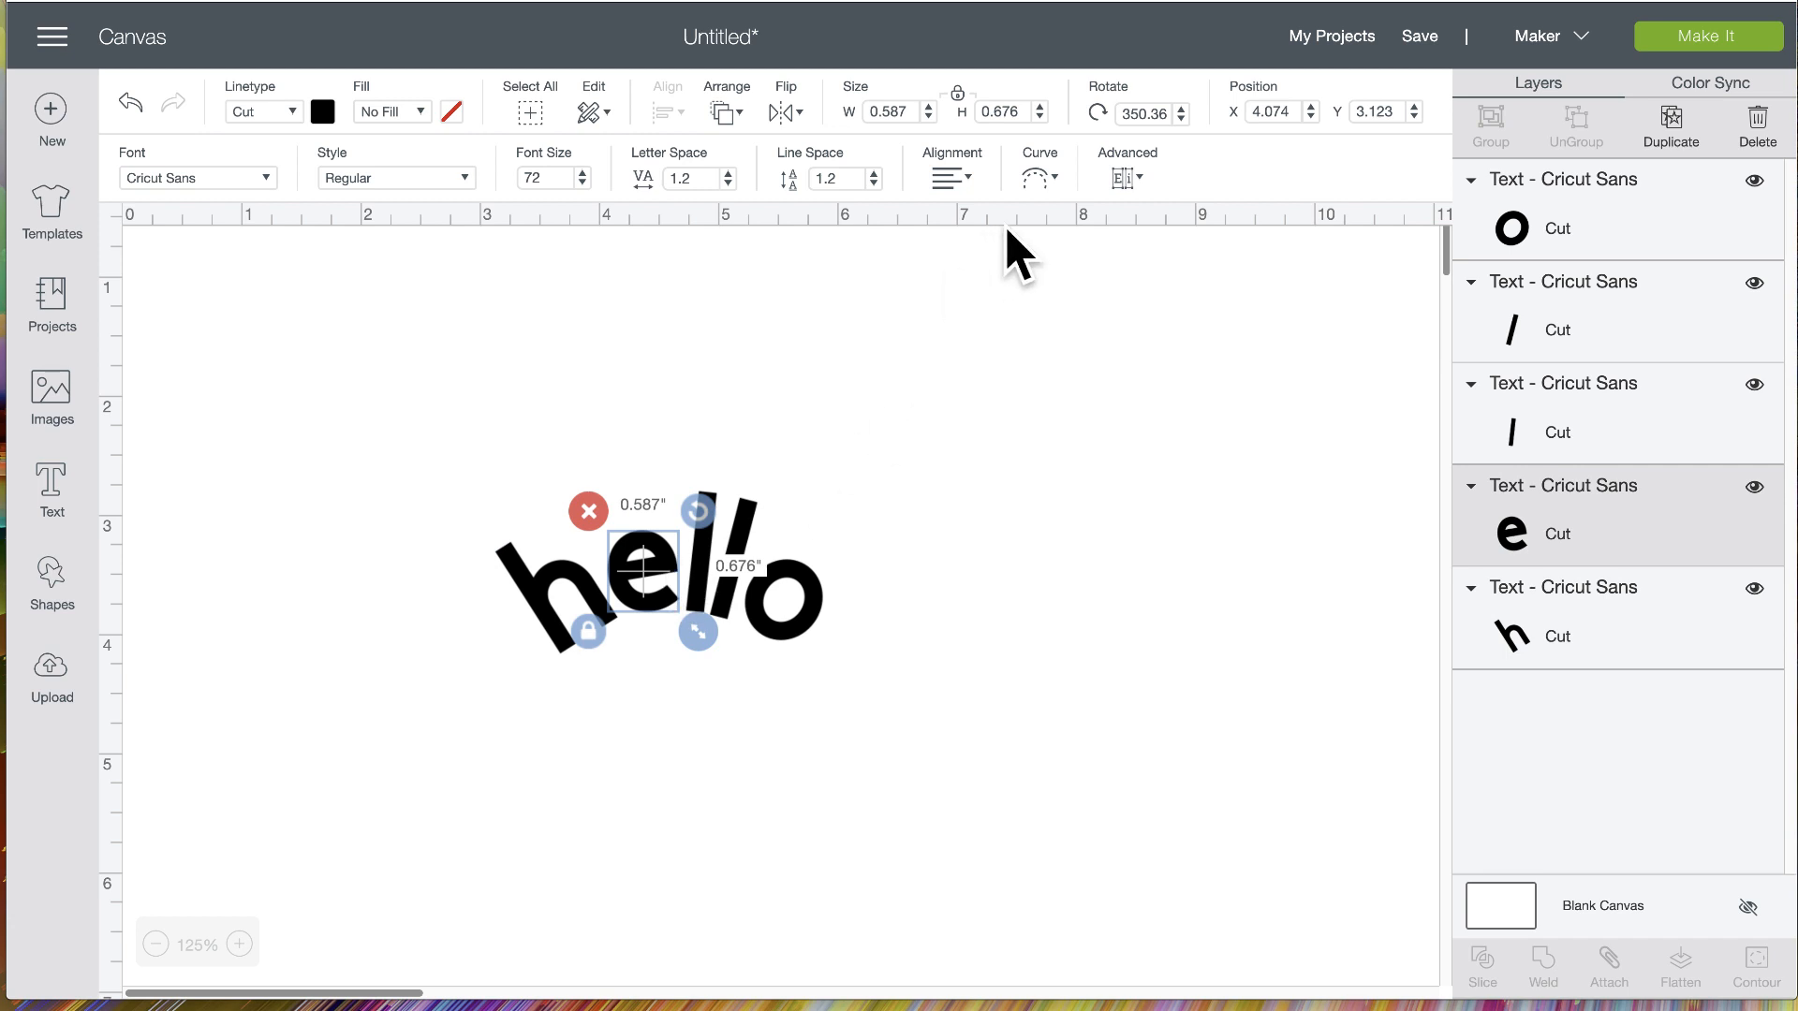
{"action": "left_click", "coordinate": [1035, 178]}
{"action": "left_click_drag", "start_coordinate": [977, 269], "coordinate": [1042, 290]}
{"action": "left_click", "coordinate": [866, 497]}
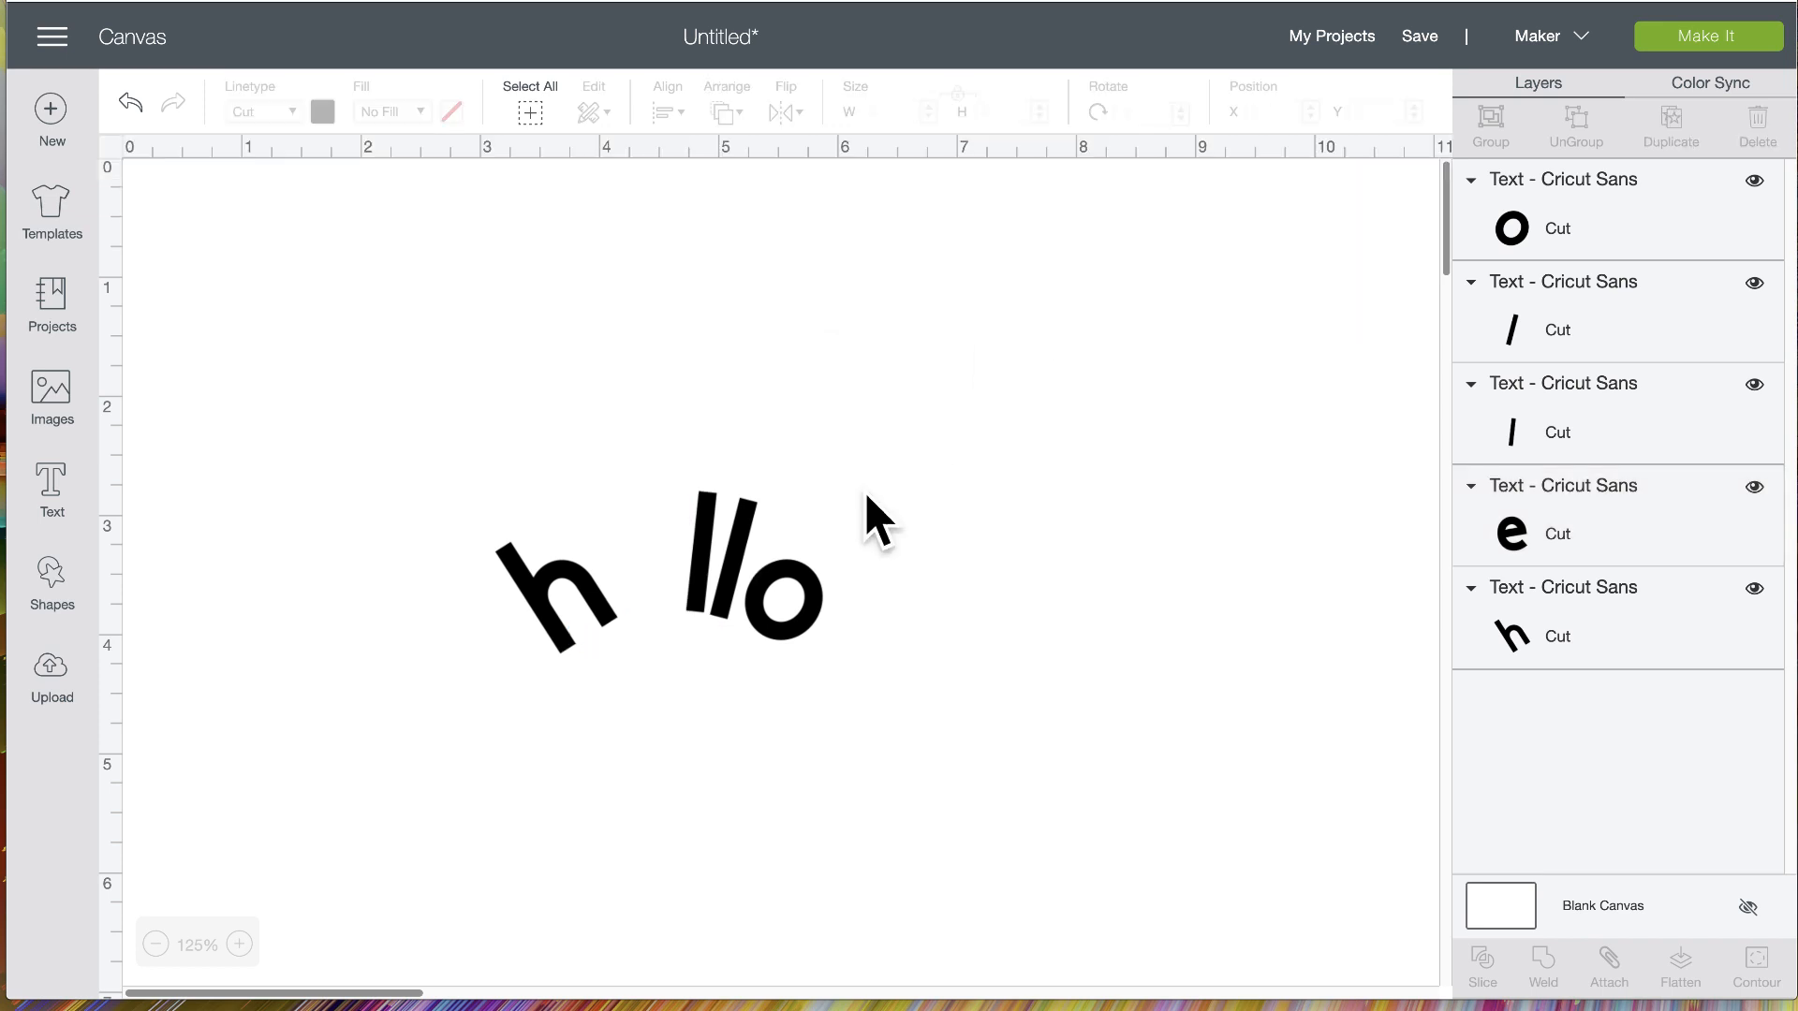
Group the letters e, l, l and o, and move the separate h over them to about X 4.1, Y 3.2
{"action": "left_click", "coordinate": [740, 562]}
{"action": "left_click_drag", "start_coordinate": [622, 430], "coordinate": [880, 683]}
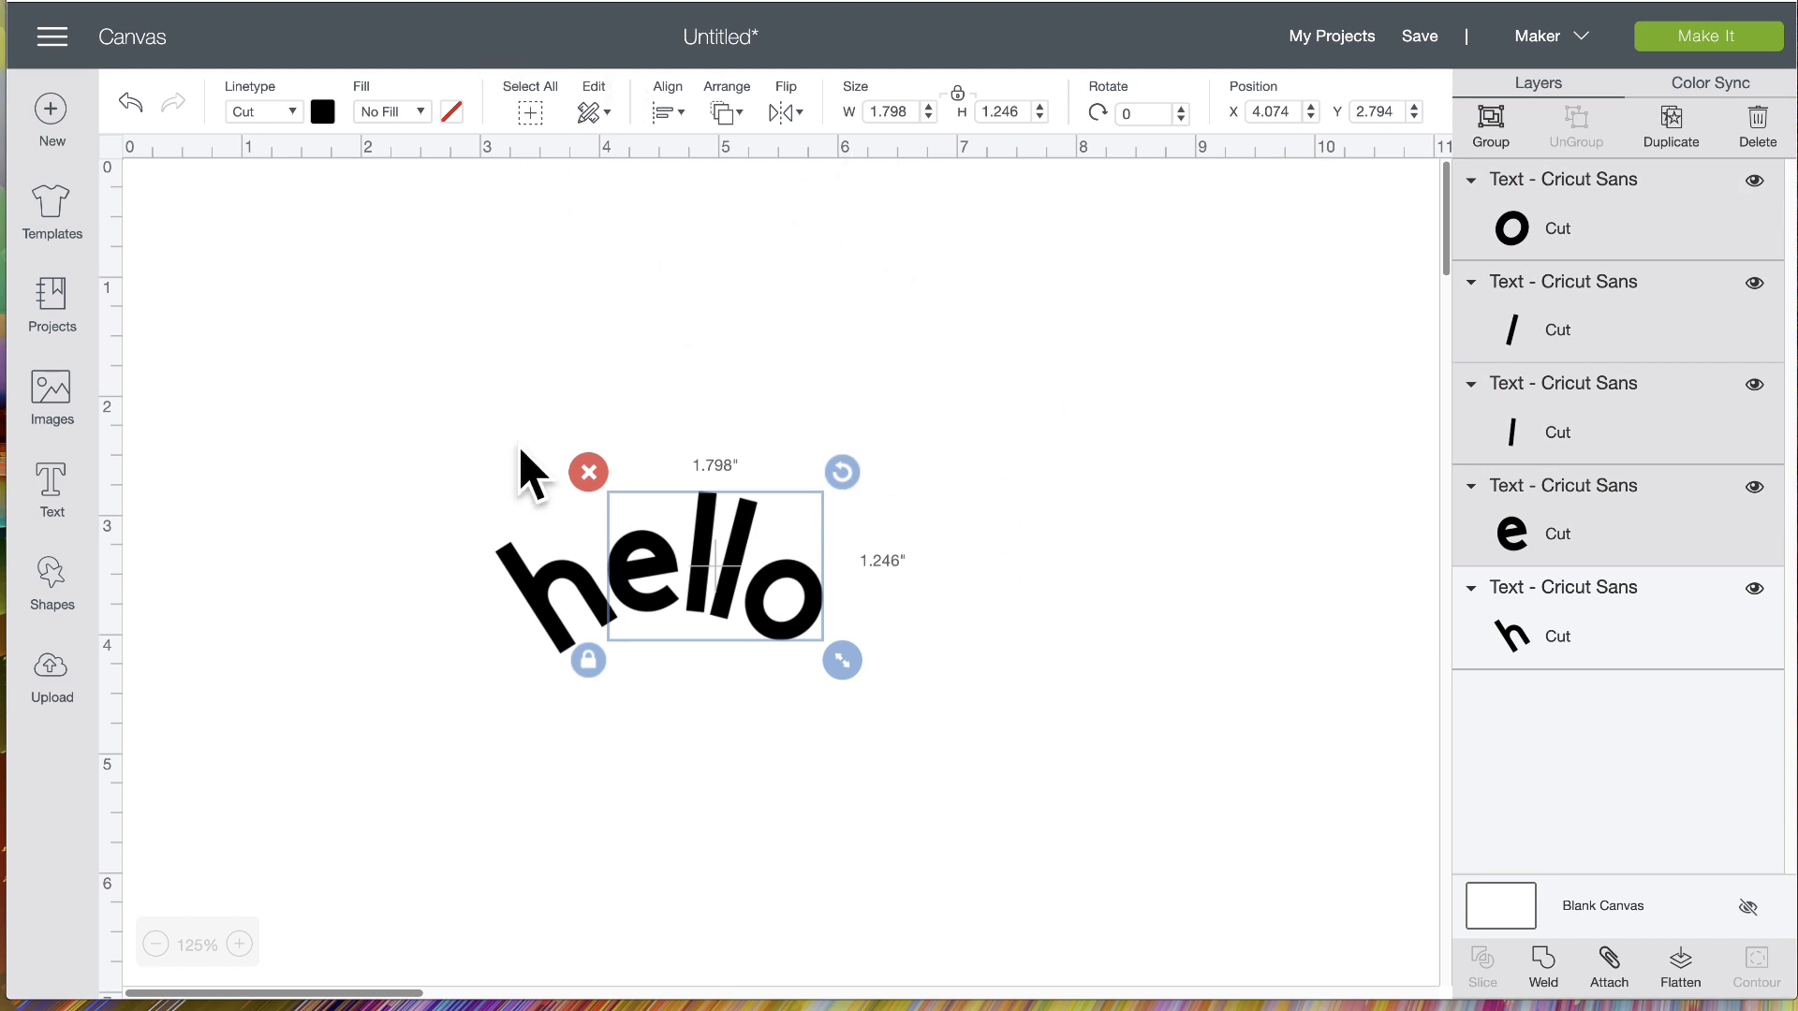
{"action": "left_click", "coordinate": [1490, 126]}
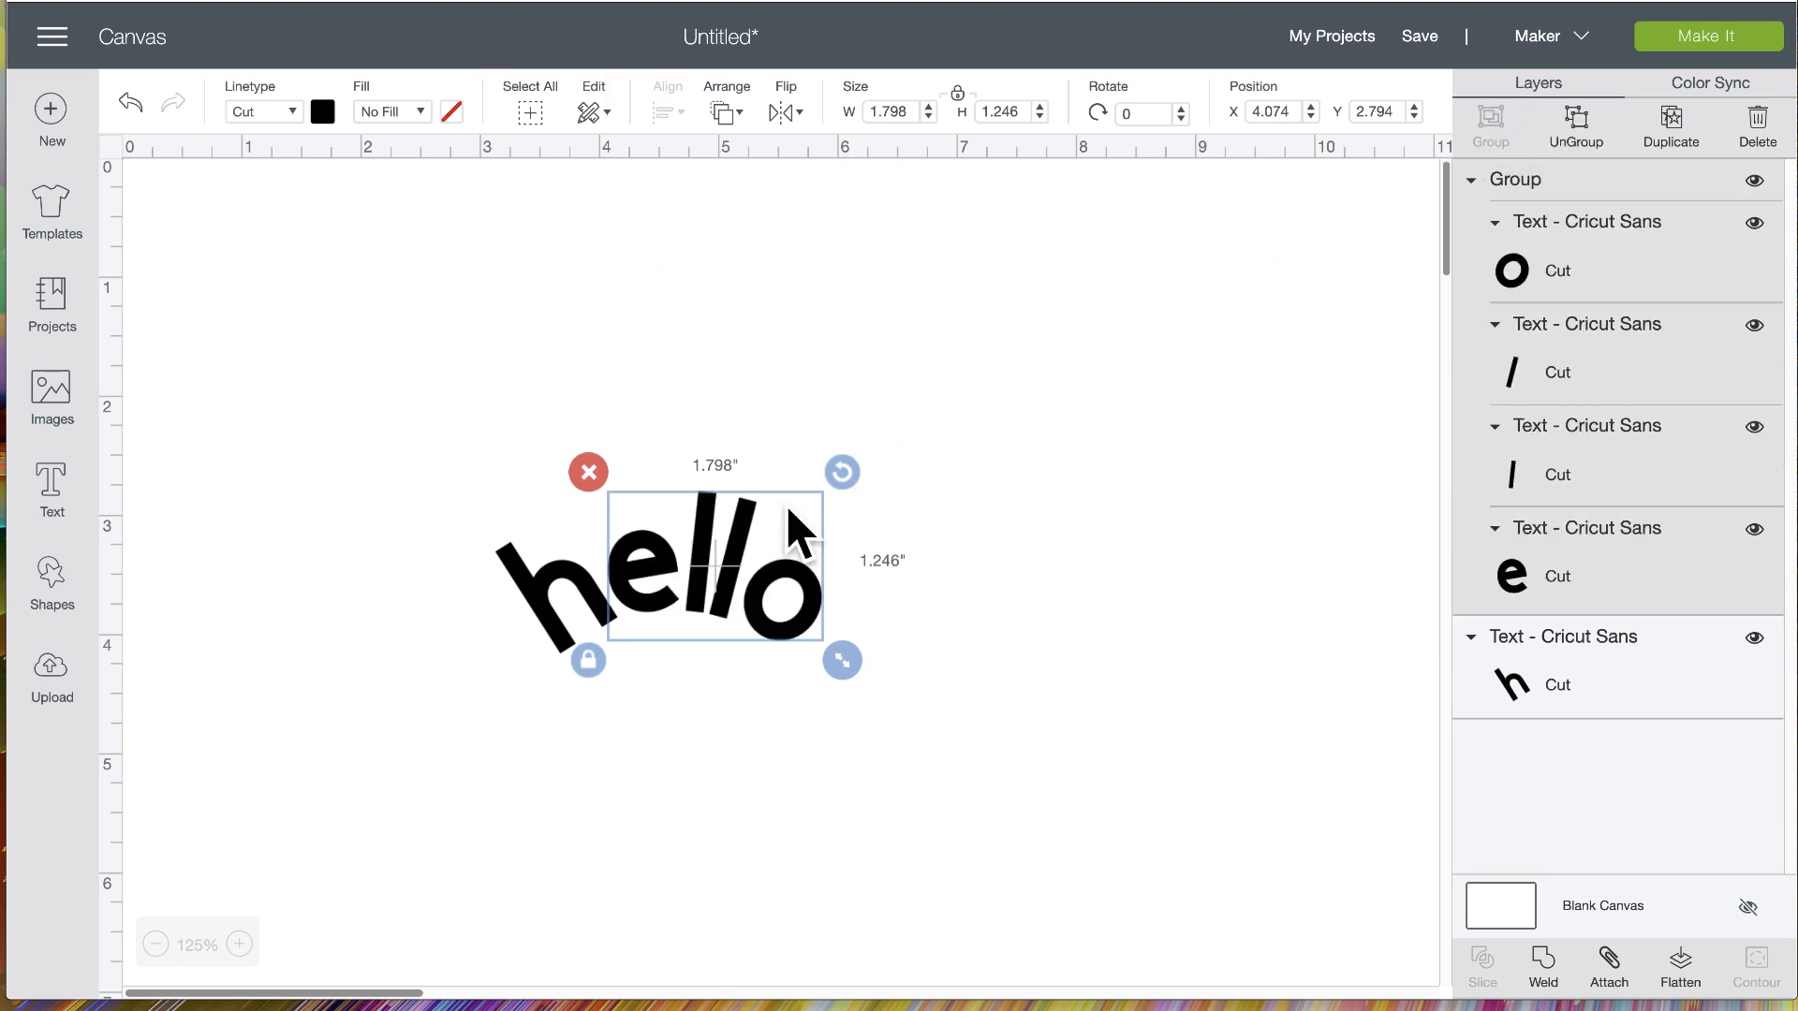
{"action": "left_click", "coordinate": [792, 515]}
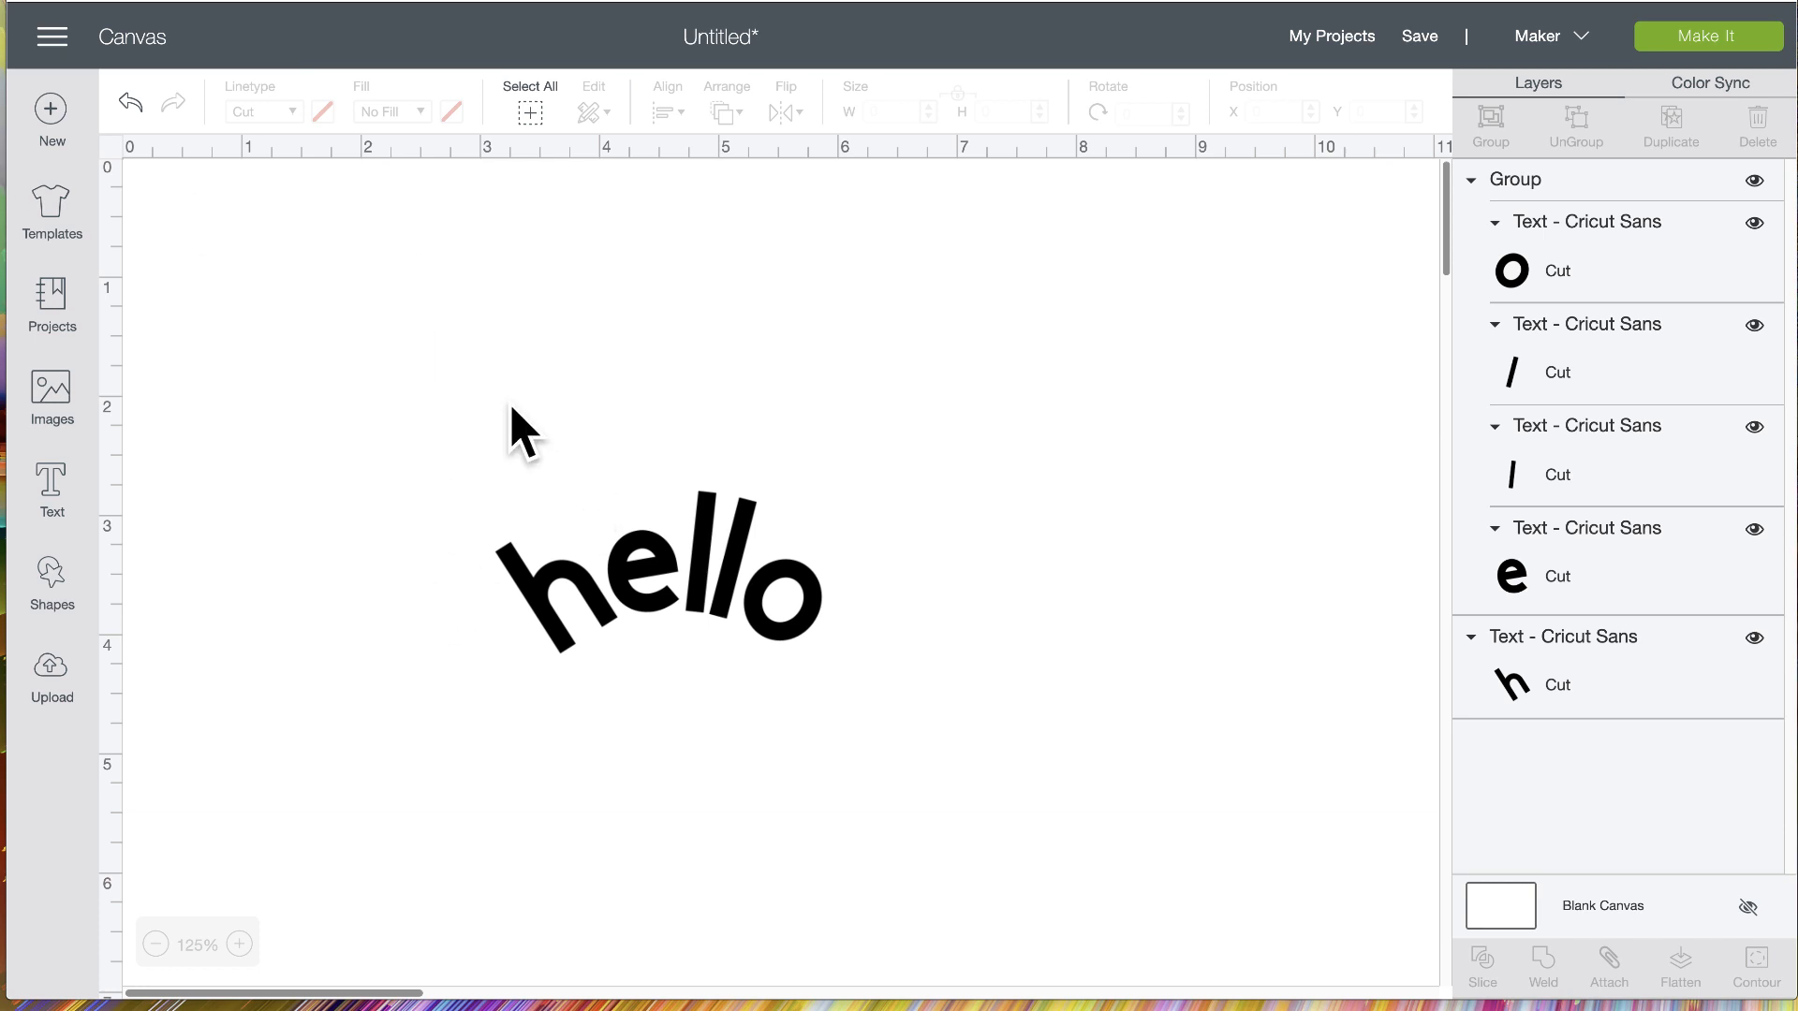
{"action": "left_click", "coordinate": [601, 584]}
{"action": "left_click_drag", "start_coordinate": [600, 585], "coordinate": [712, 586]}
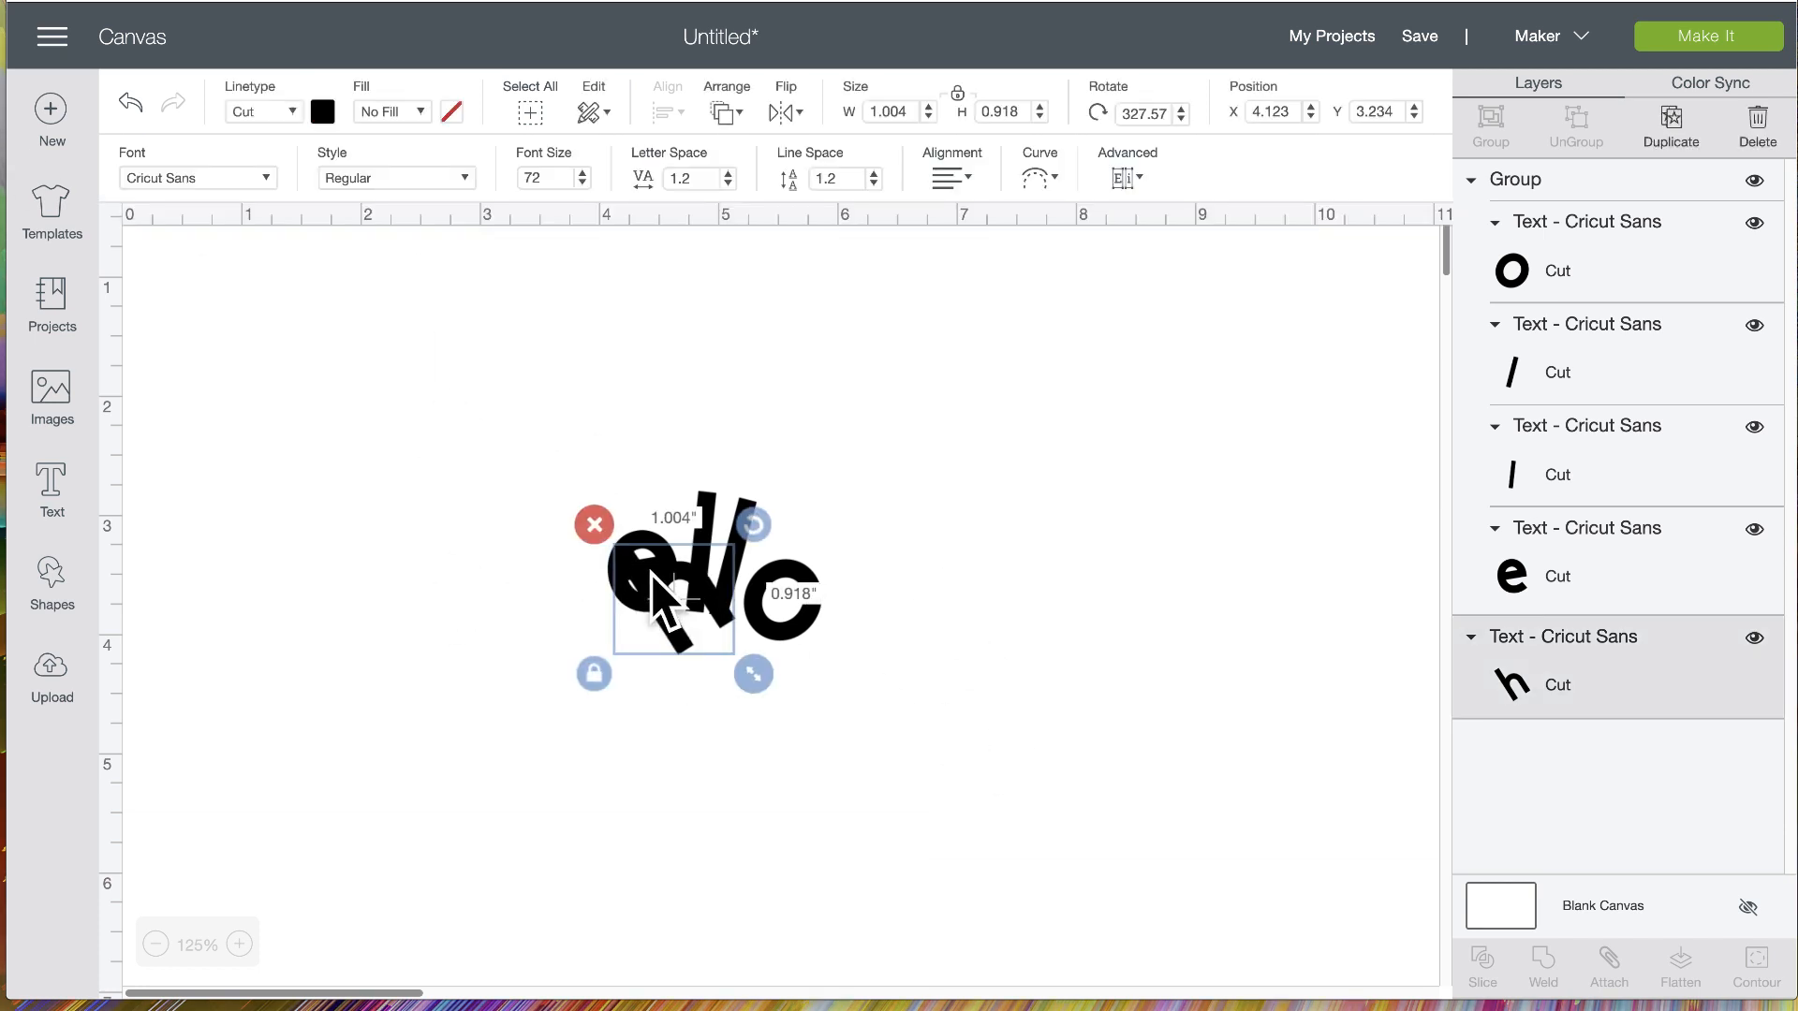
Select all the hello letters and delete them from the canvas
{"action": "left_click", "coordinate": [514, 465]}
{"action": "left_click_drag", "start_coordinate": [514, 441], "coordinate": [1010, 761]}
{"action": "left_click", "coordinate": [587, 472]}
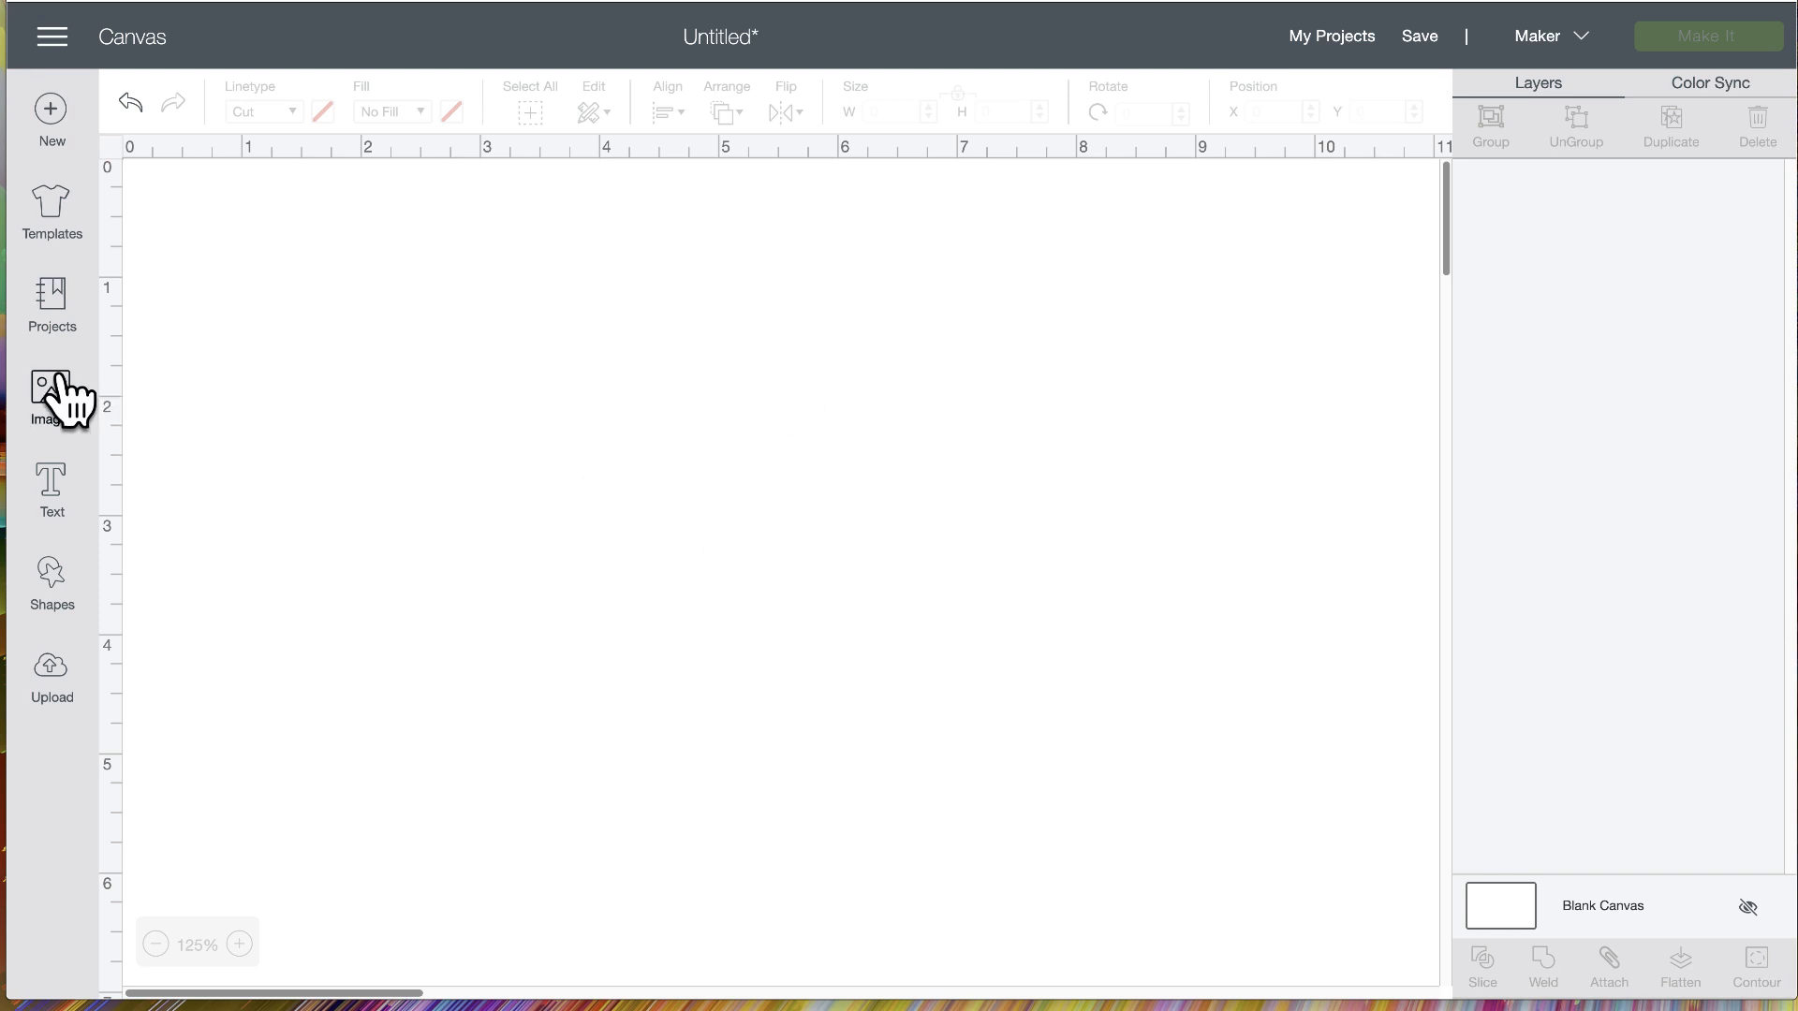
Add a square shape to the canvas and change its material color to light green
{"action": "left_click", "coordinate": [50, 579]}
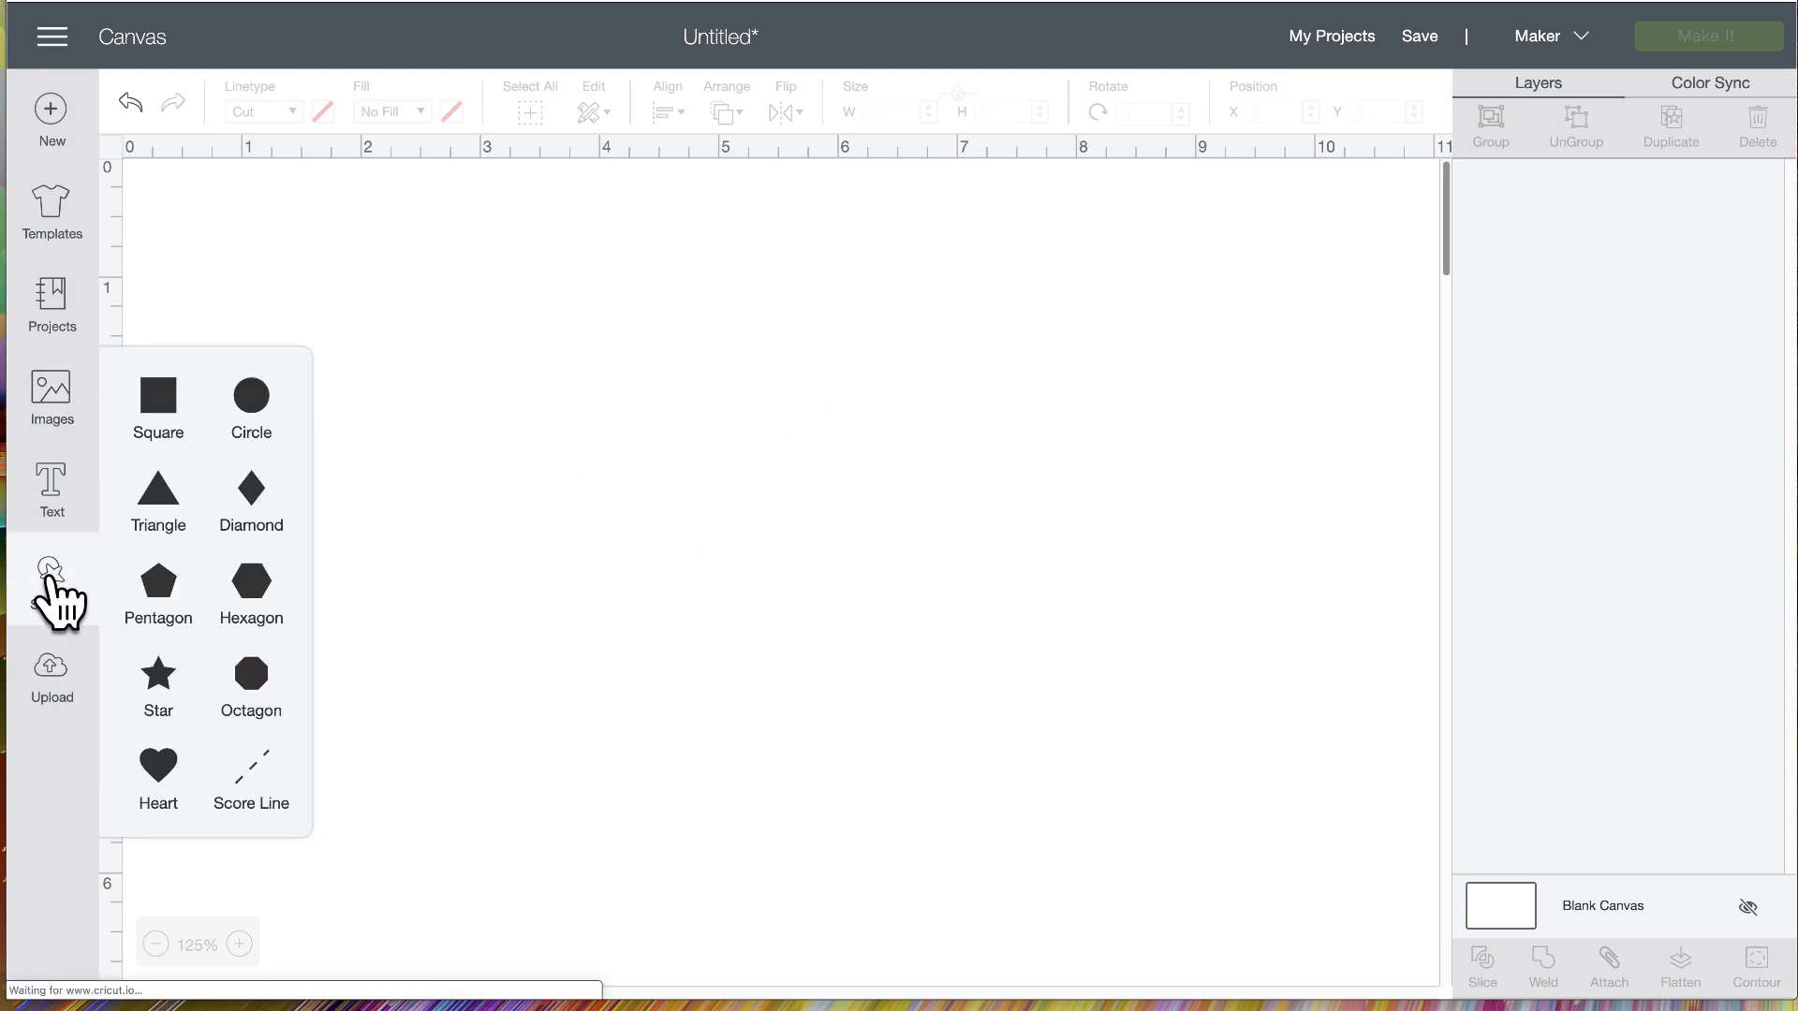
{"action": "left_click", "coordinate": [165, 410]}
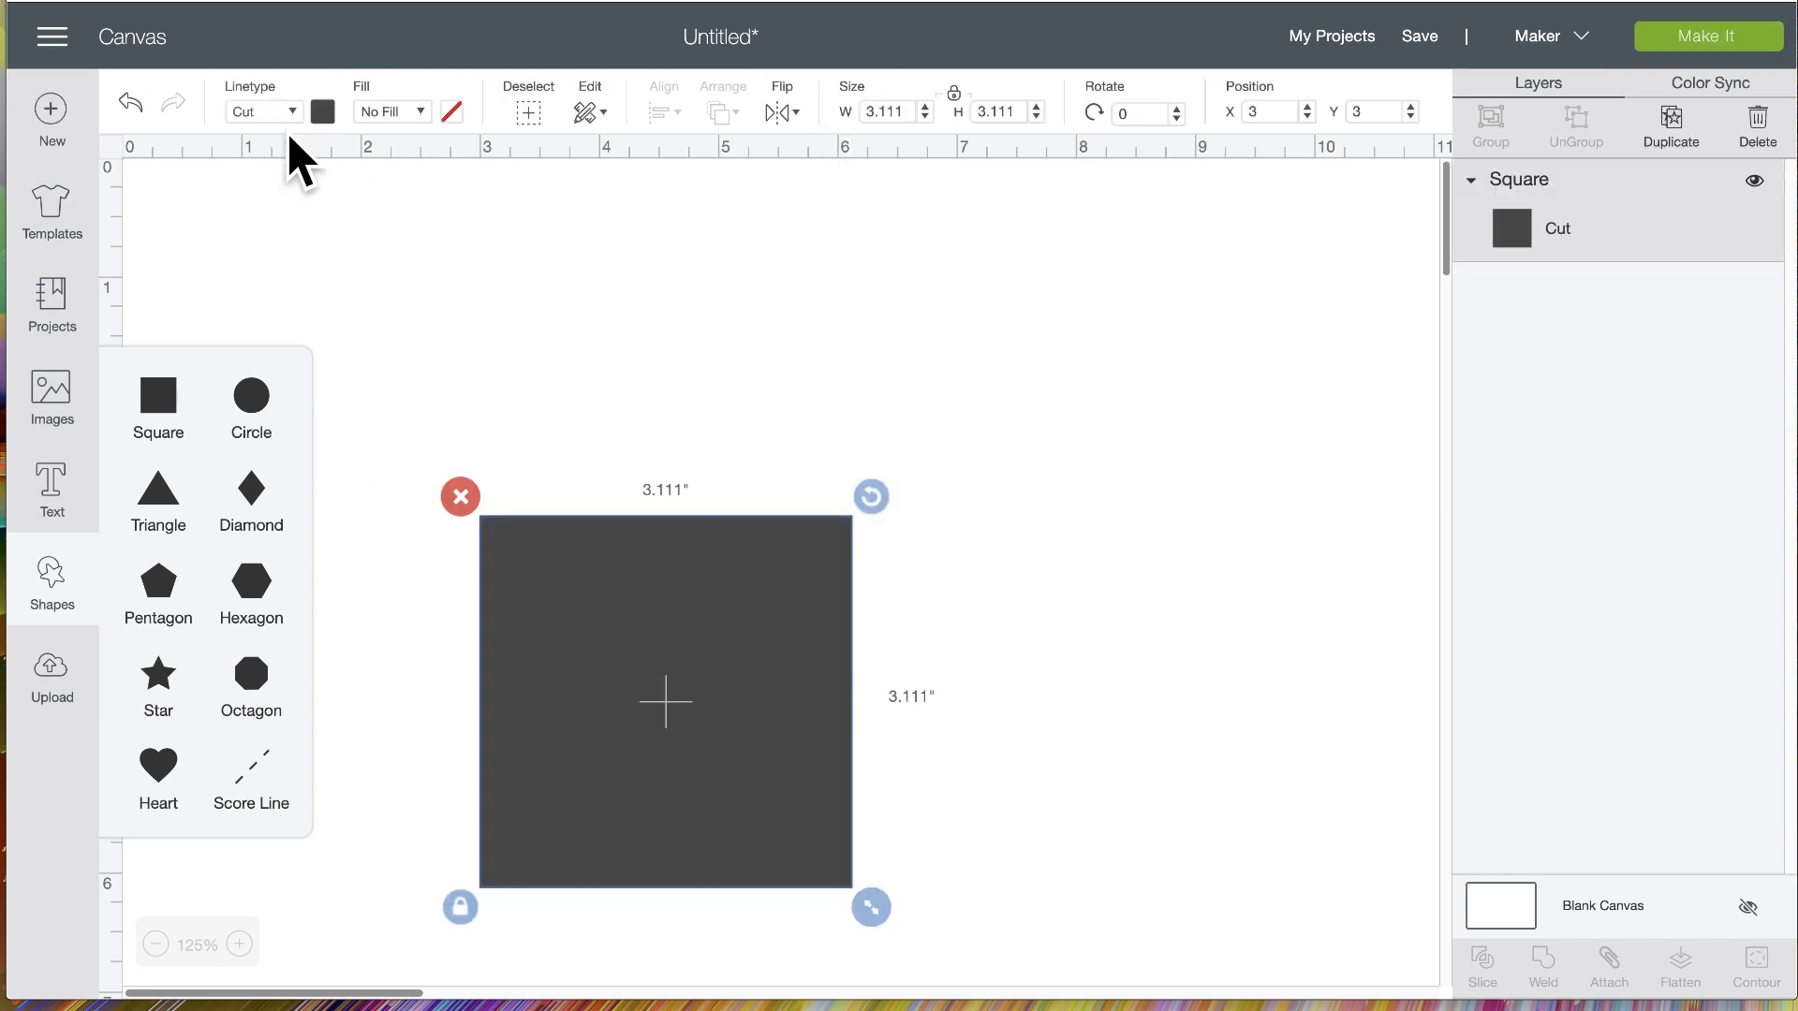
{"action": "left_click", "coordinate": [322, 113]}
{"action": "left_click", "coordinate": [481, 255]}
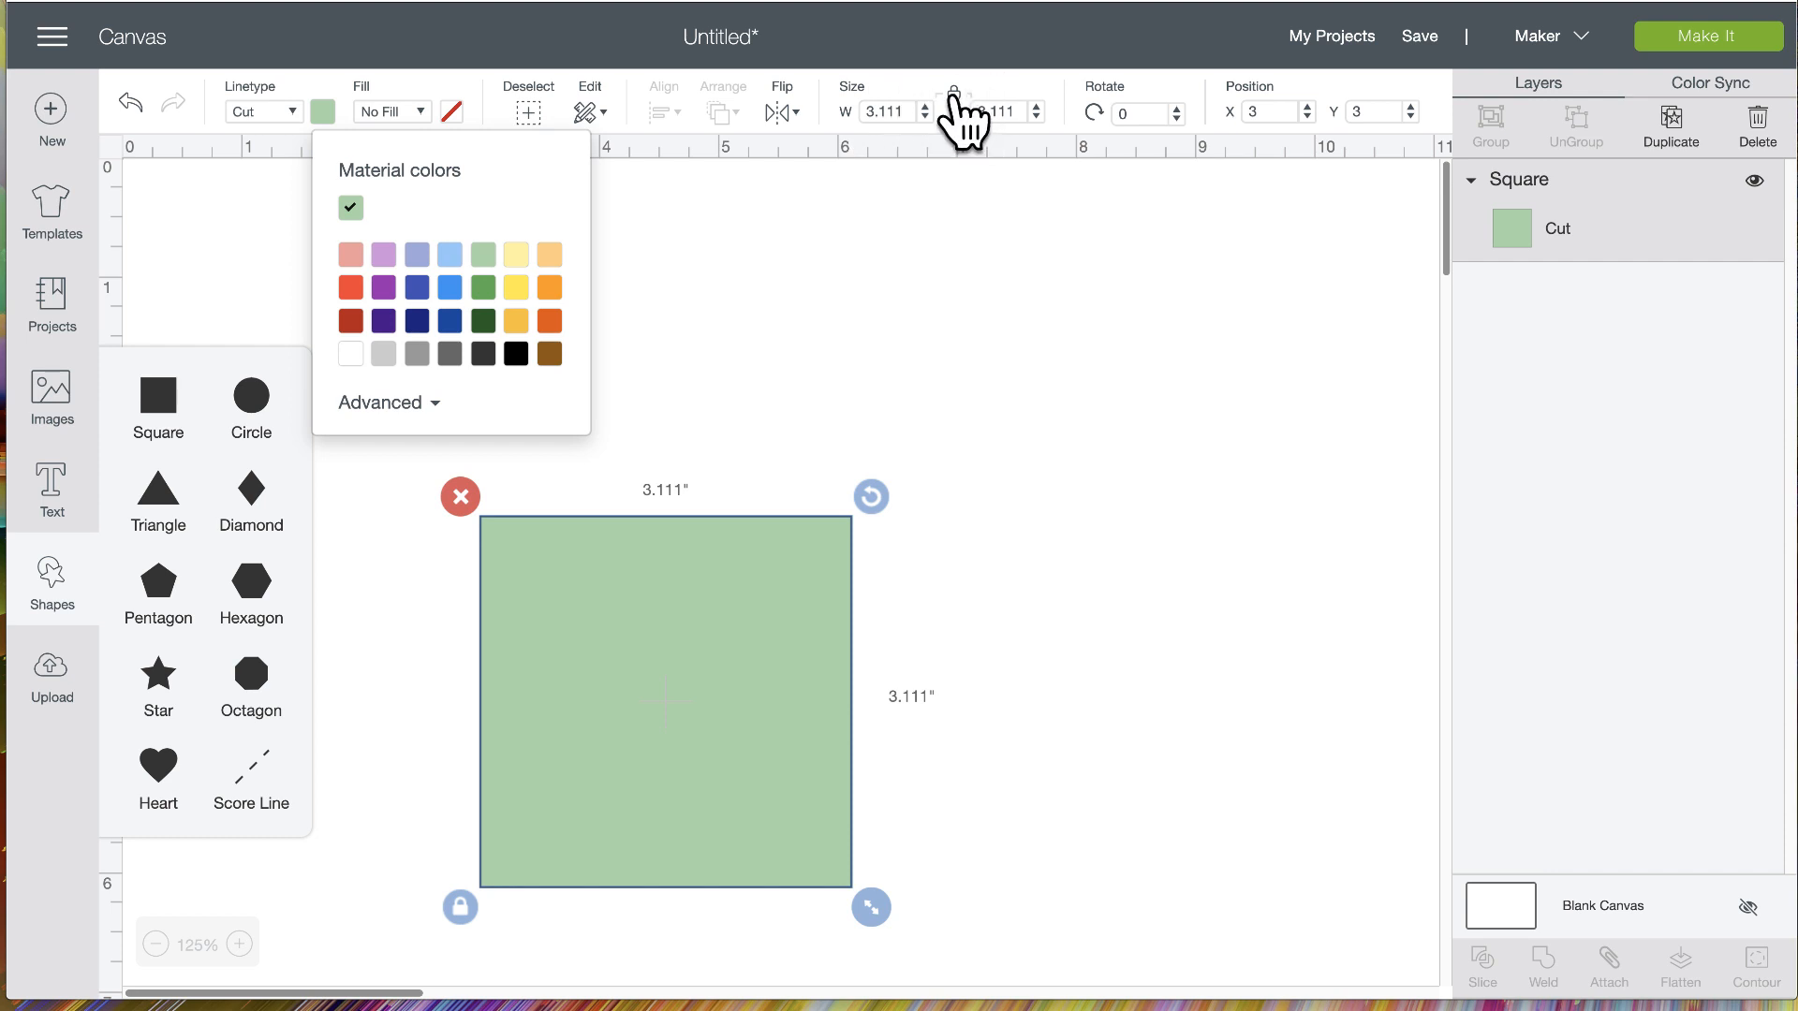
Unlock the square's proportions and resize it to 8.5 inches wide by 5.5 inches high
{"action": "left_click", "coordinate": [953, 95]}
{"action": "left_click", "coordinate": [905, 110]}
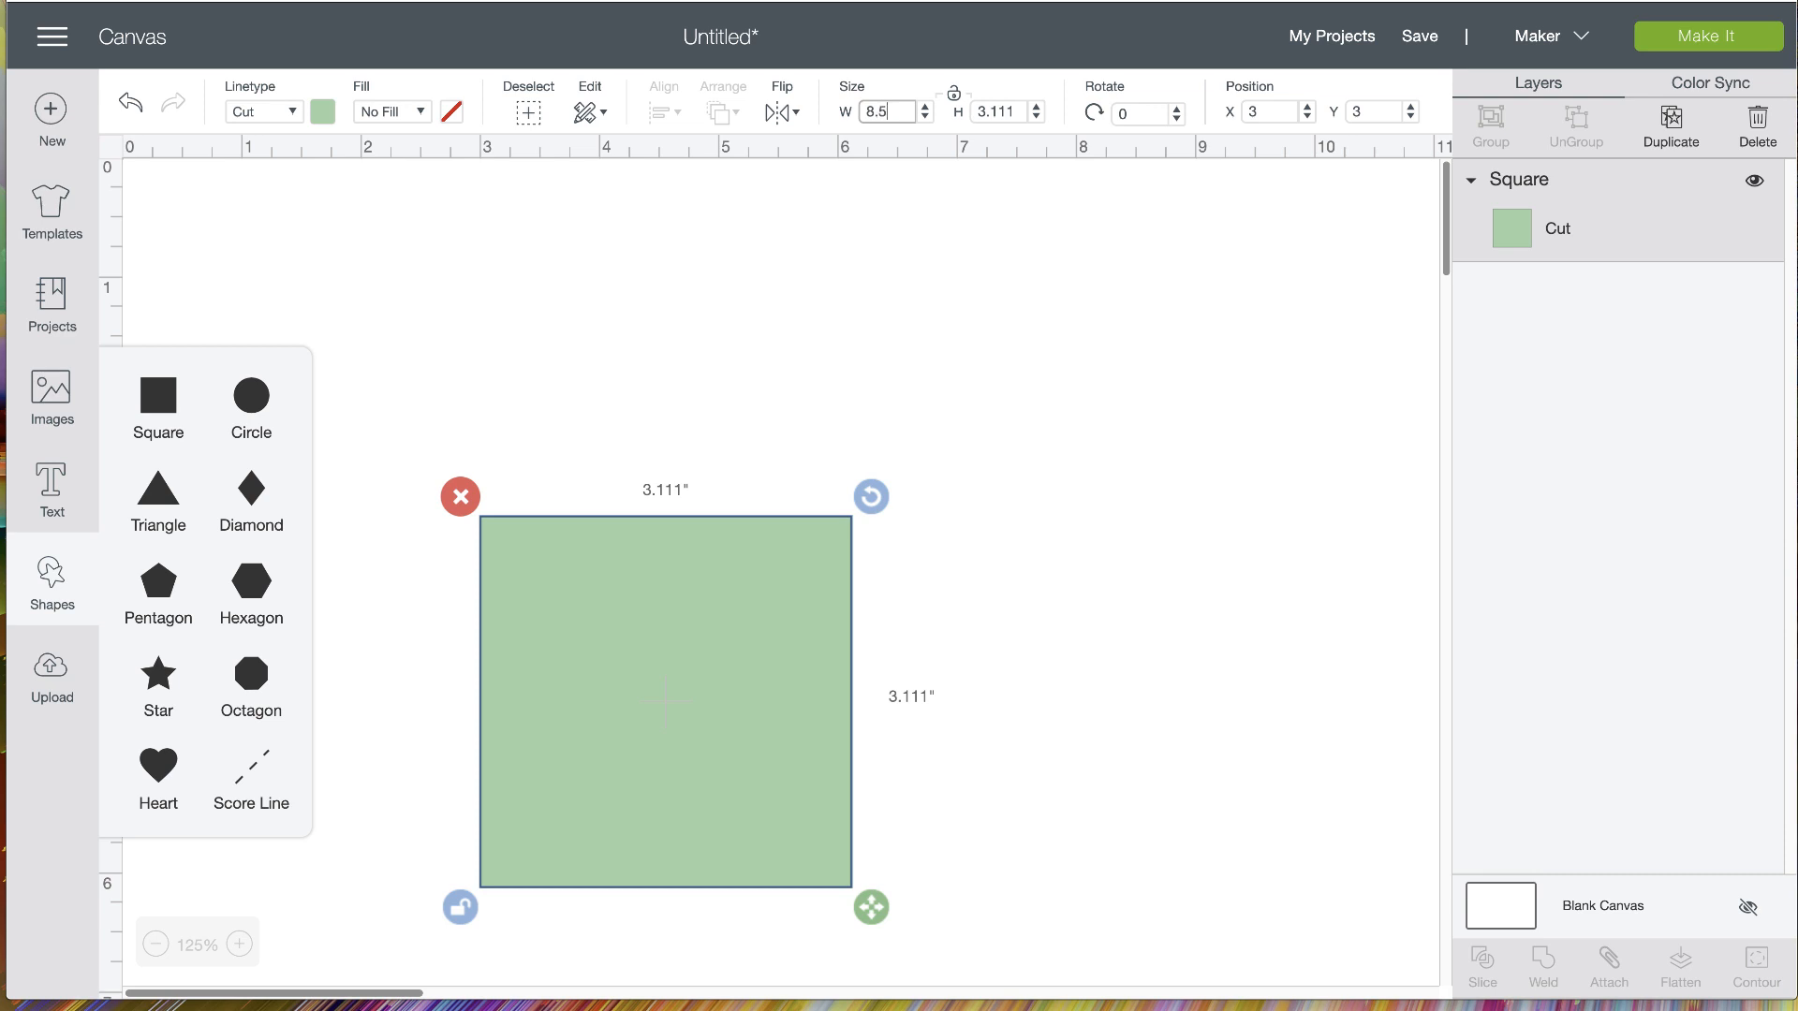
{"action": "left_click", "coordinate": [1020, 112]}
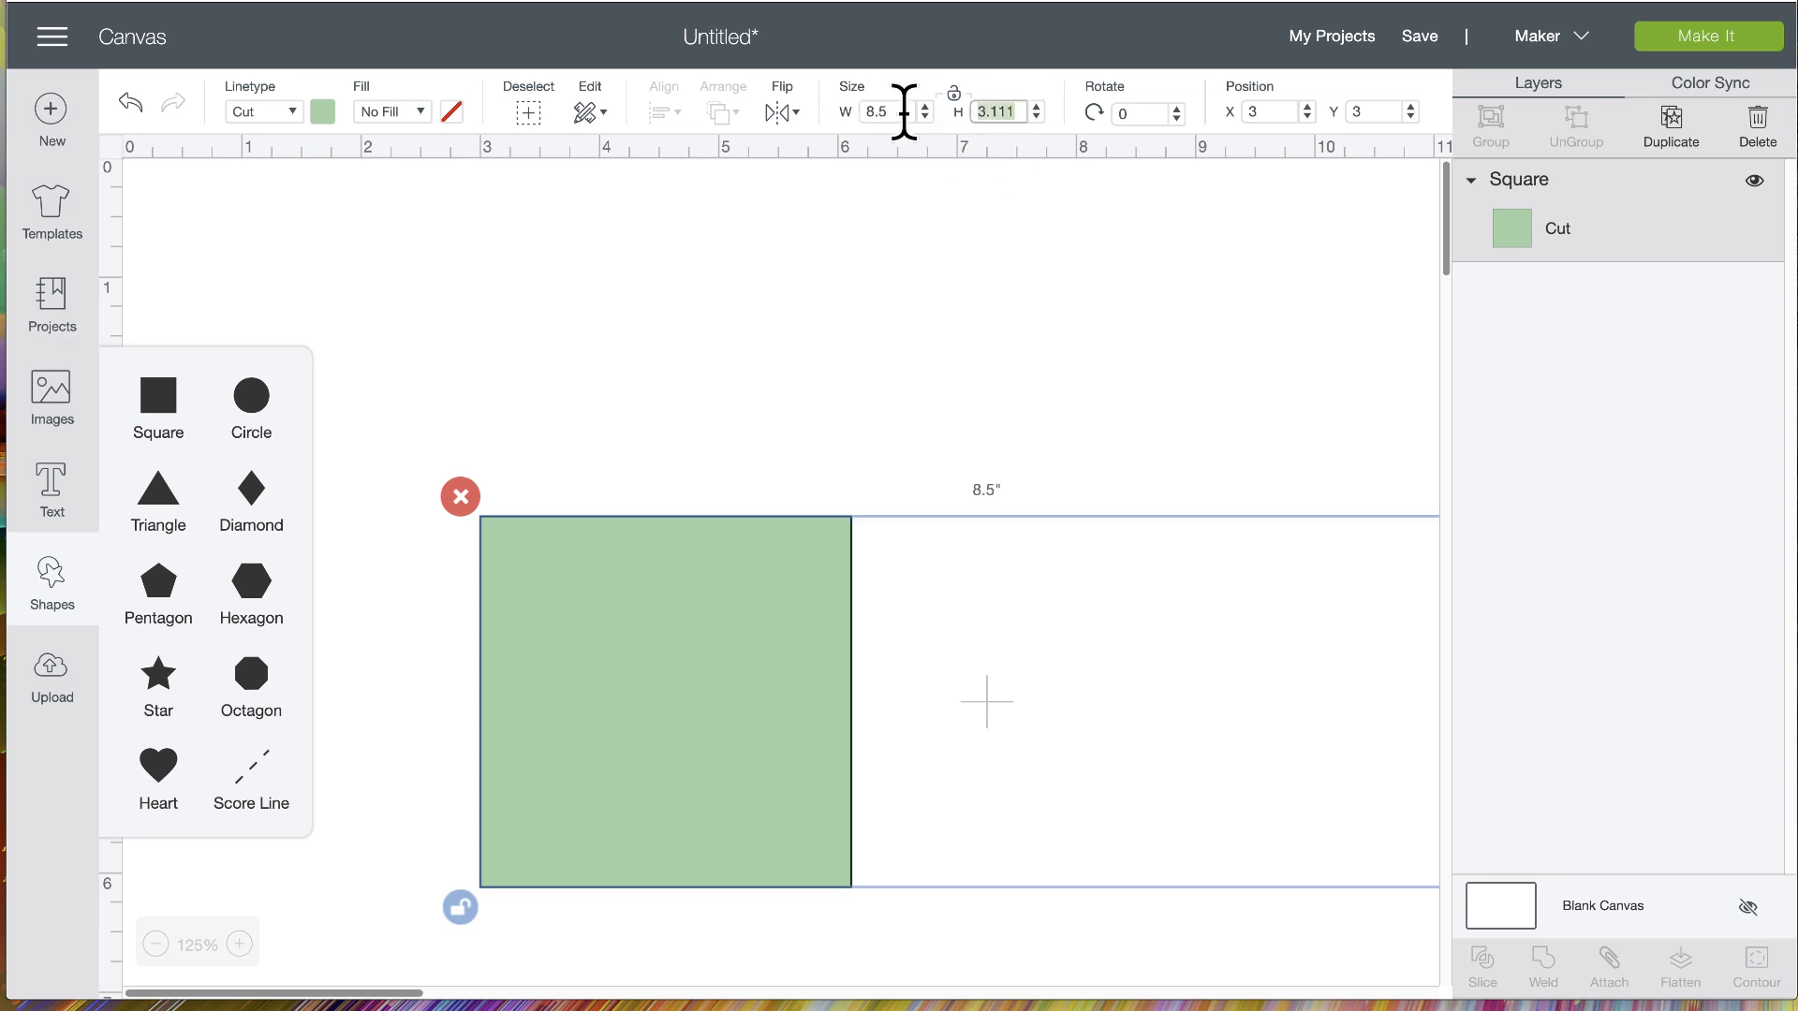
{"action": "type", "text": "5"}
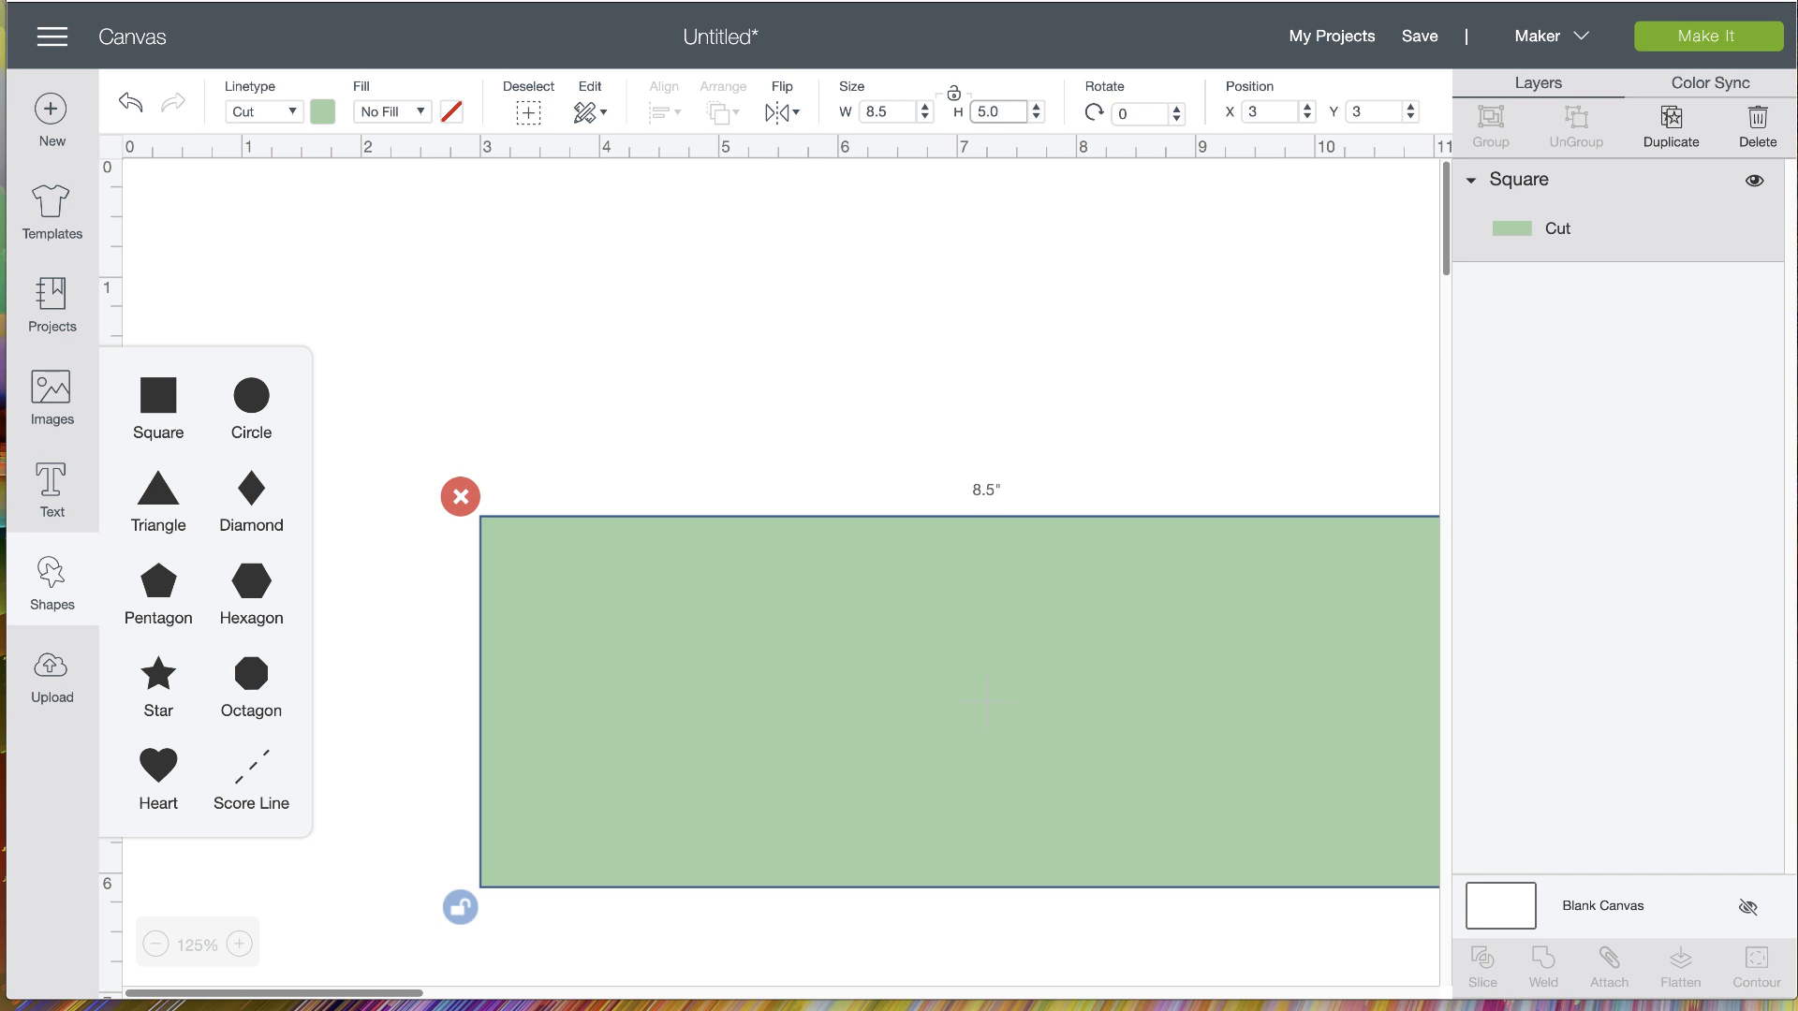
{"action": "type", "text": ".5."}
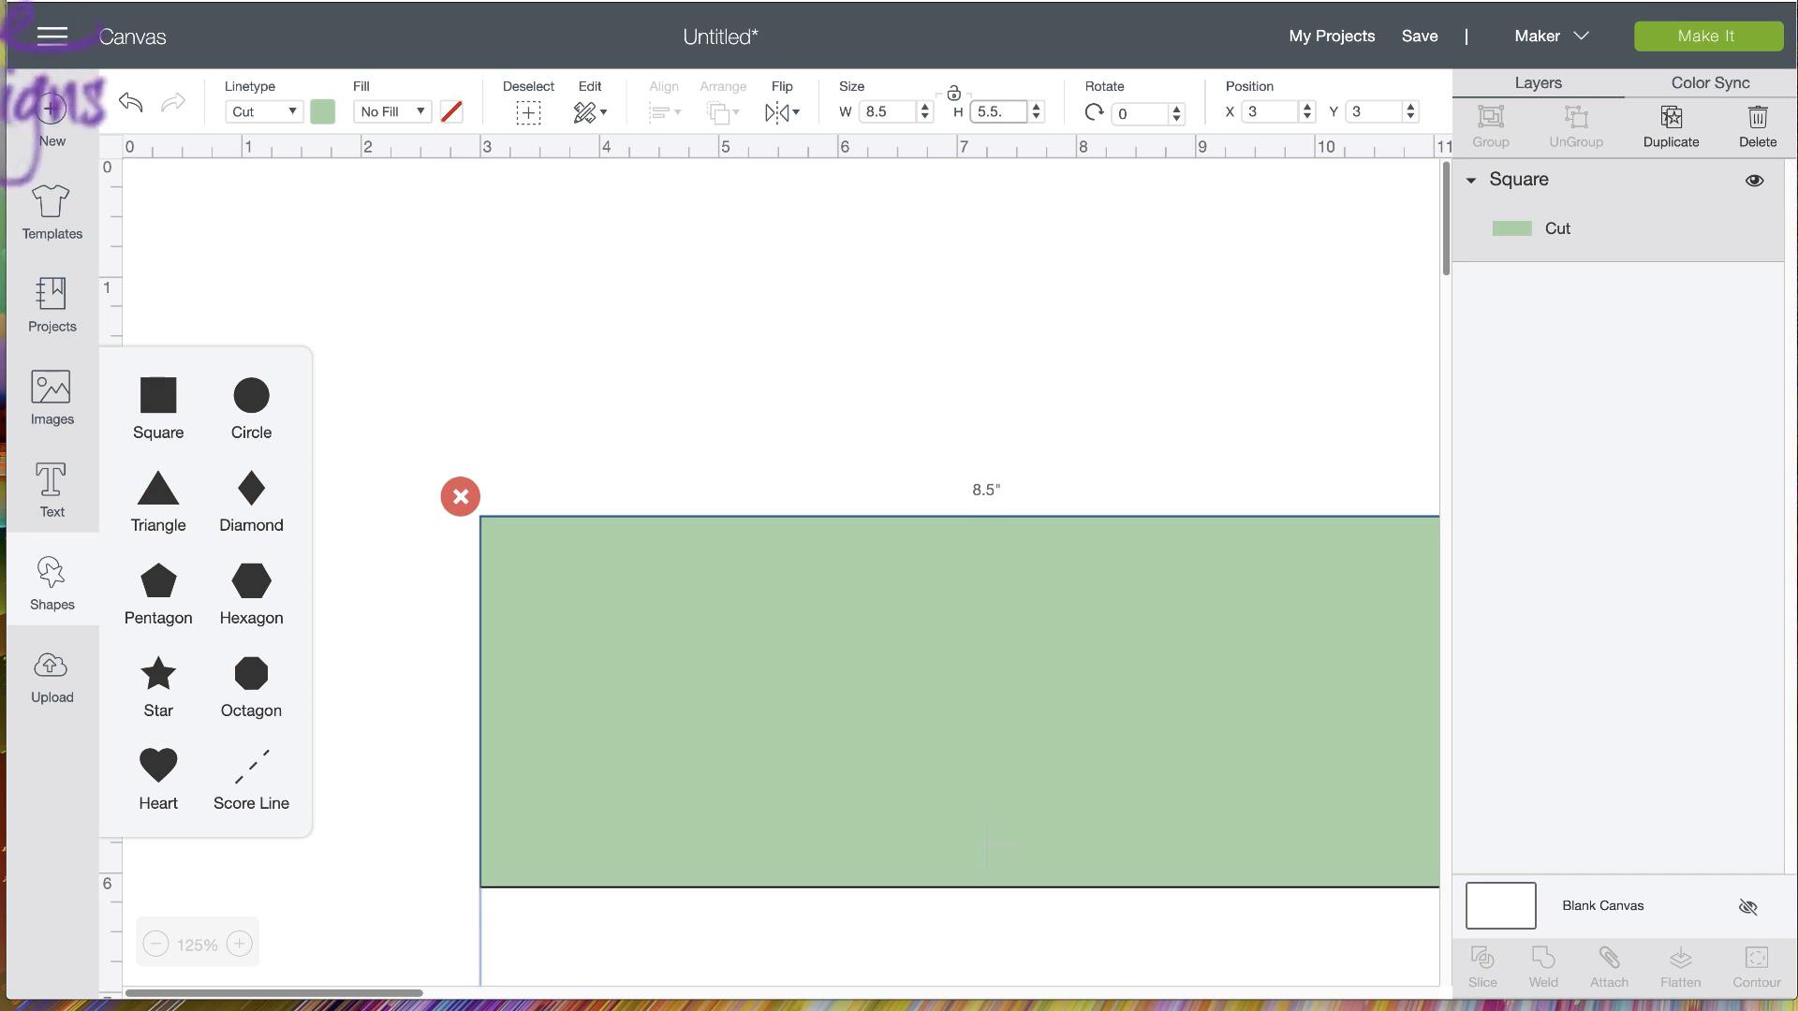
Reposition the green rectangle at about X 2.7, Y 1.35 so that it is fully visible at 100% zoom
{"action": "left_click_drag", "start_coordinate": [823, 593], "coordinate": [632, 293]}
{"action": "left_click", "coordinate": [155, 944]}
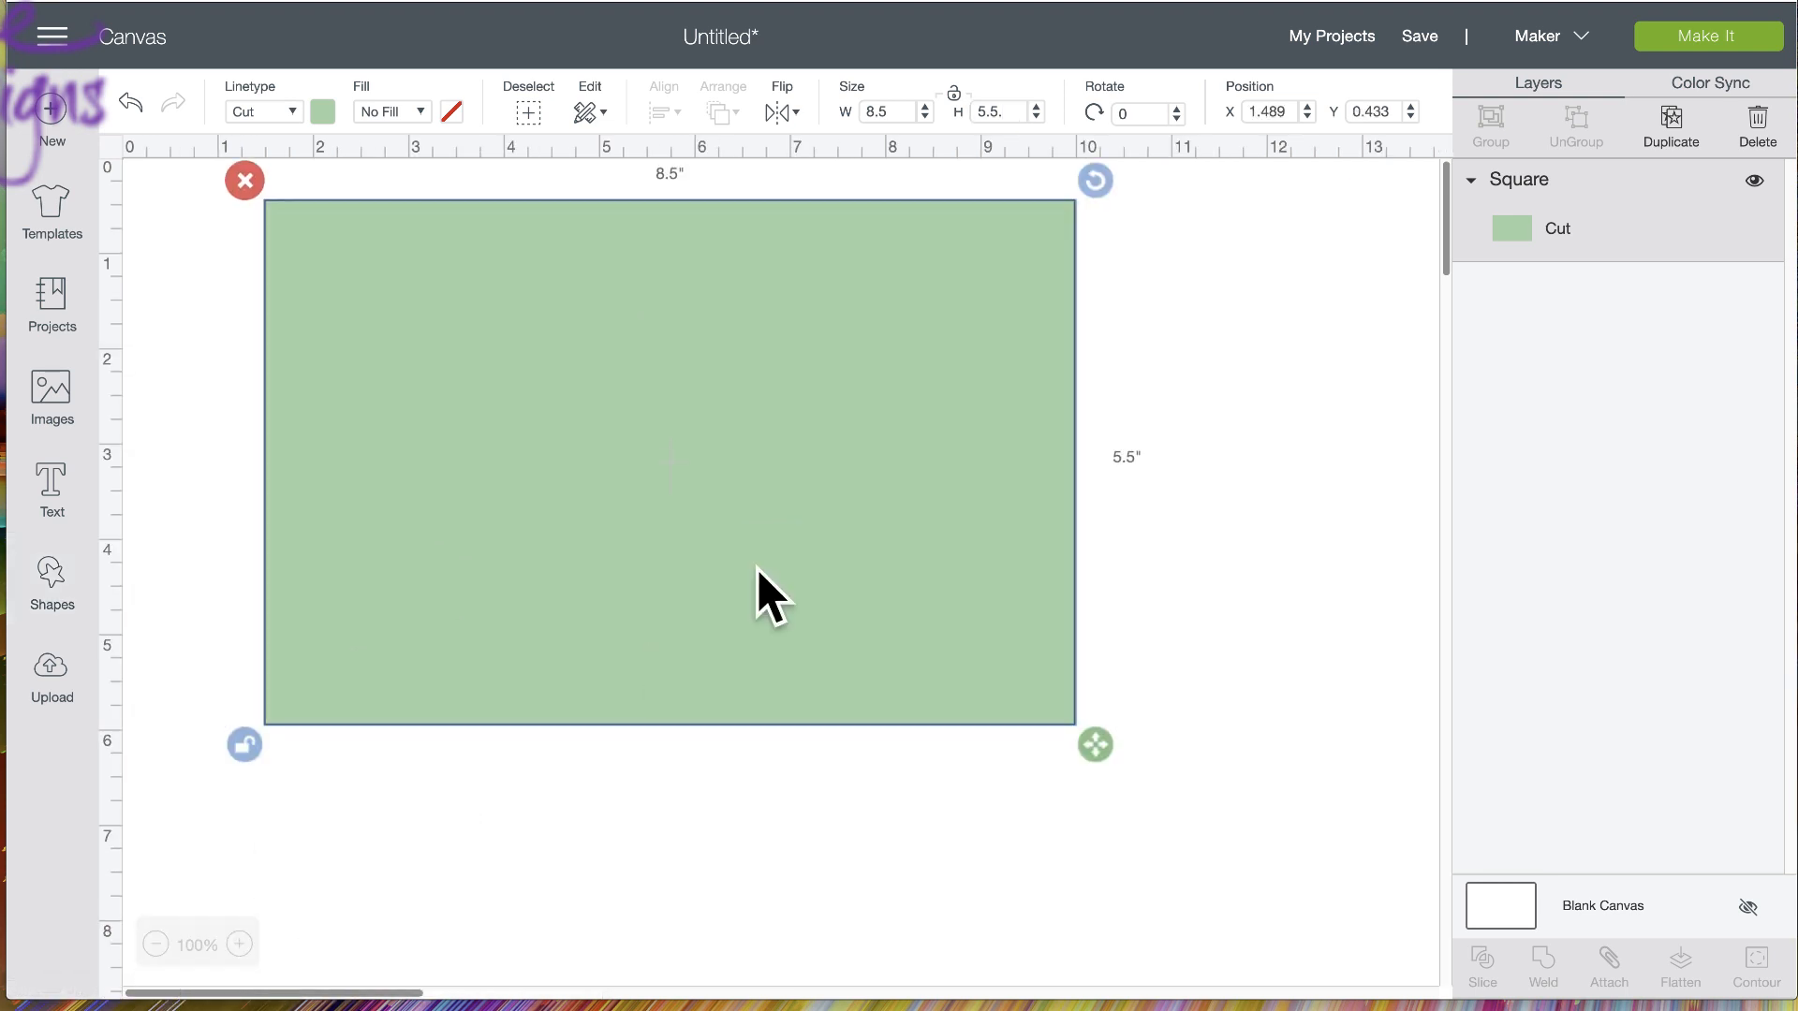
{"action": "left_click_drag", "start_coordinate": [653, 419], "coordinate": [768, 505]}
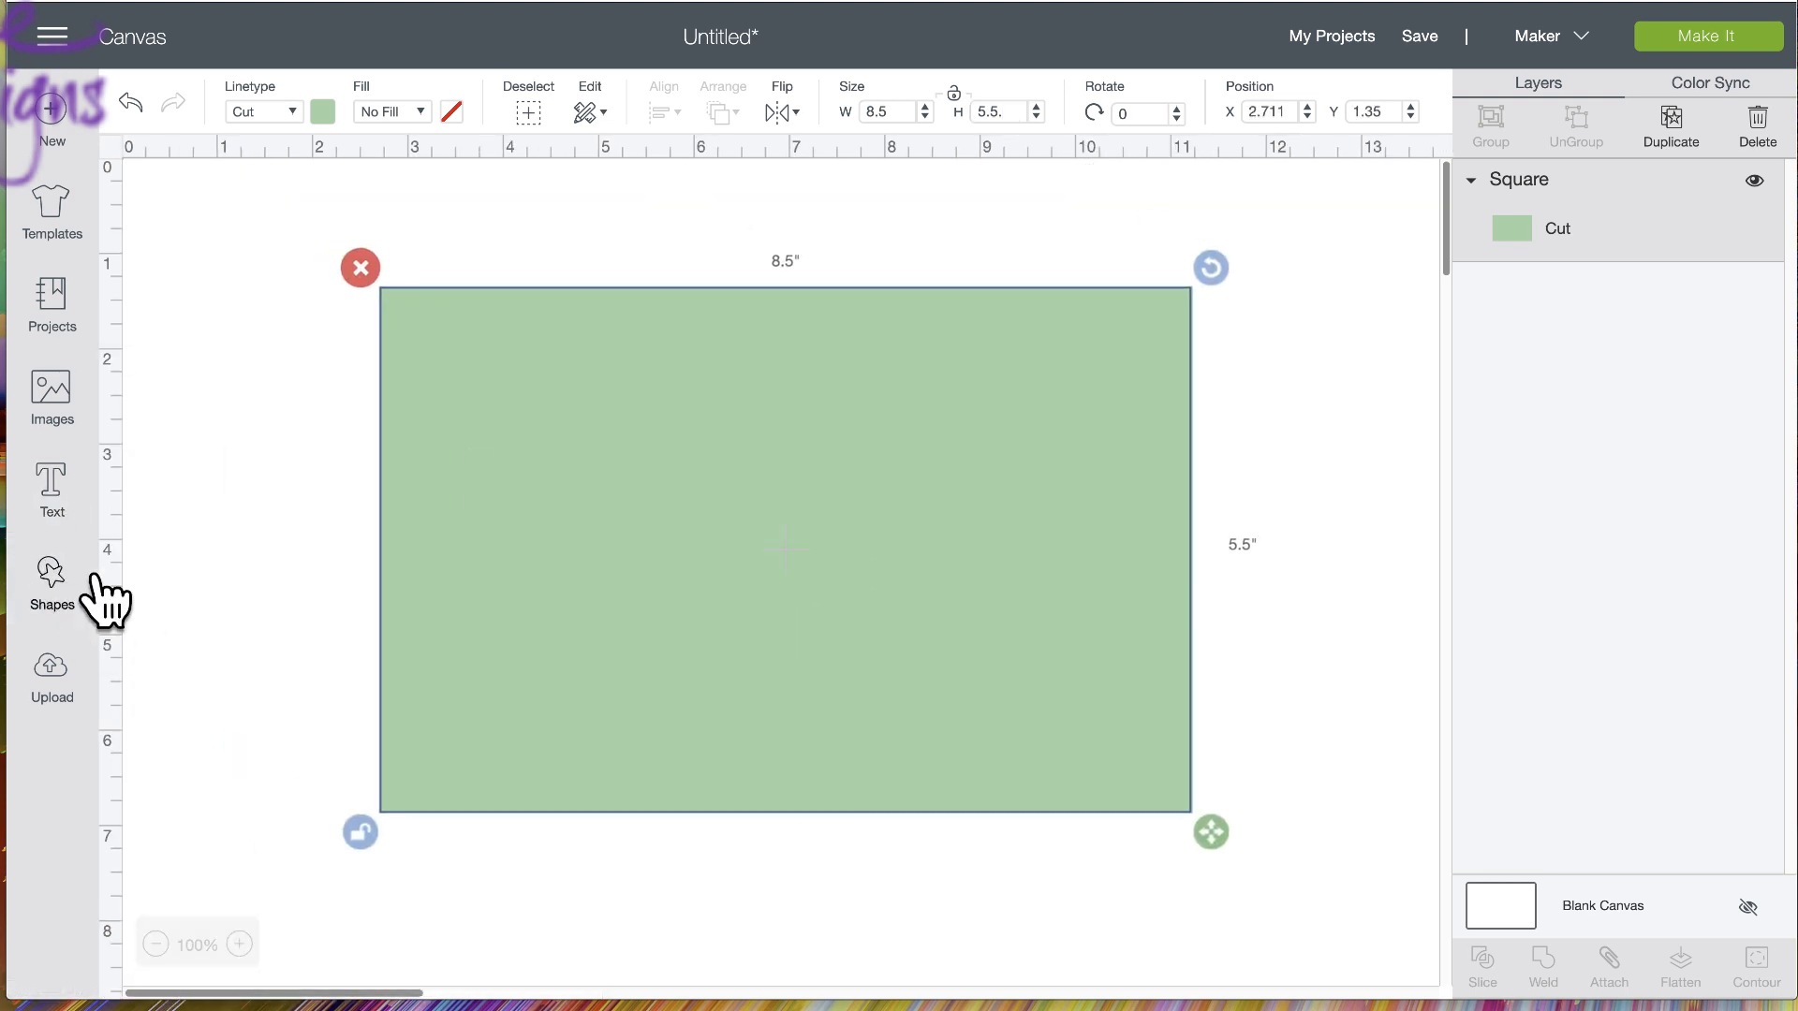
Find the multicolored Peace Hand Word Art in the image library and insert it on the canvas
{"action": "left_click", "coordinate": [56, 394]}
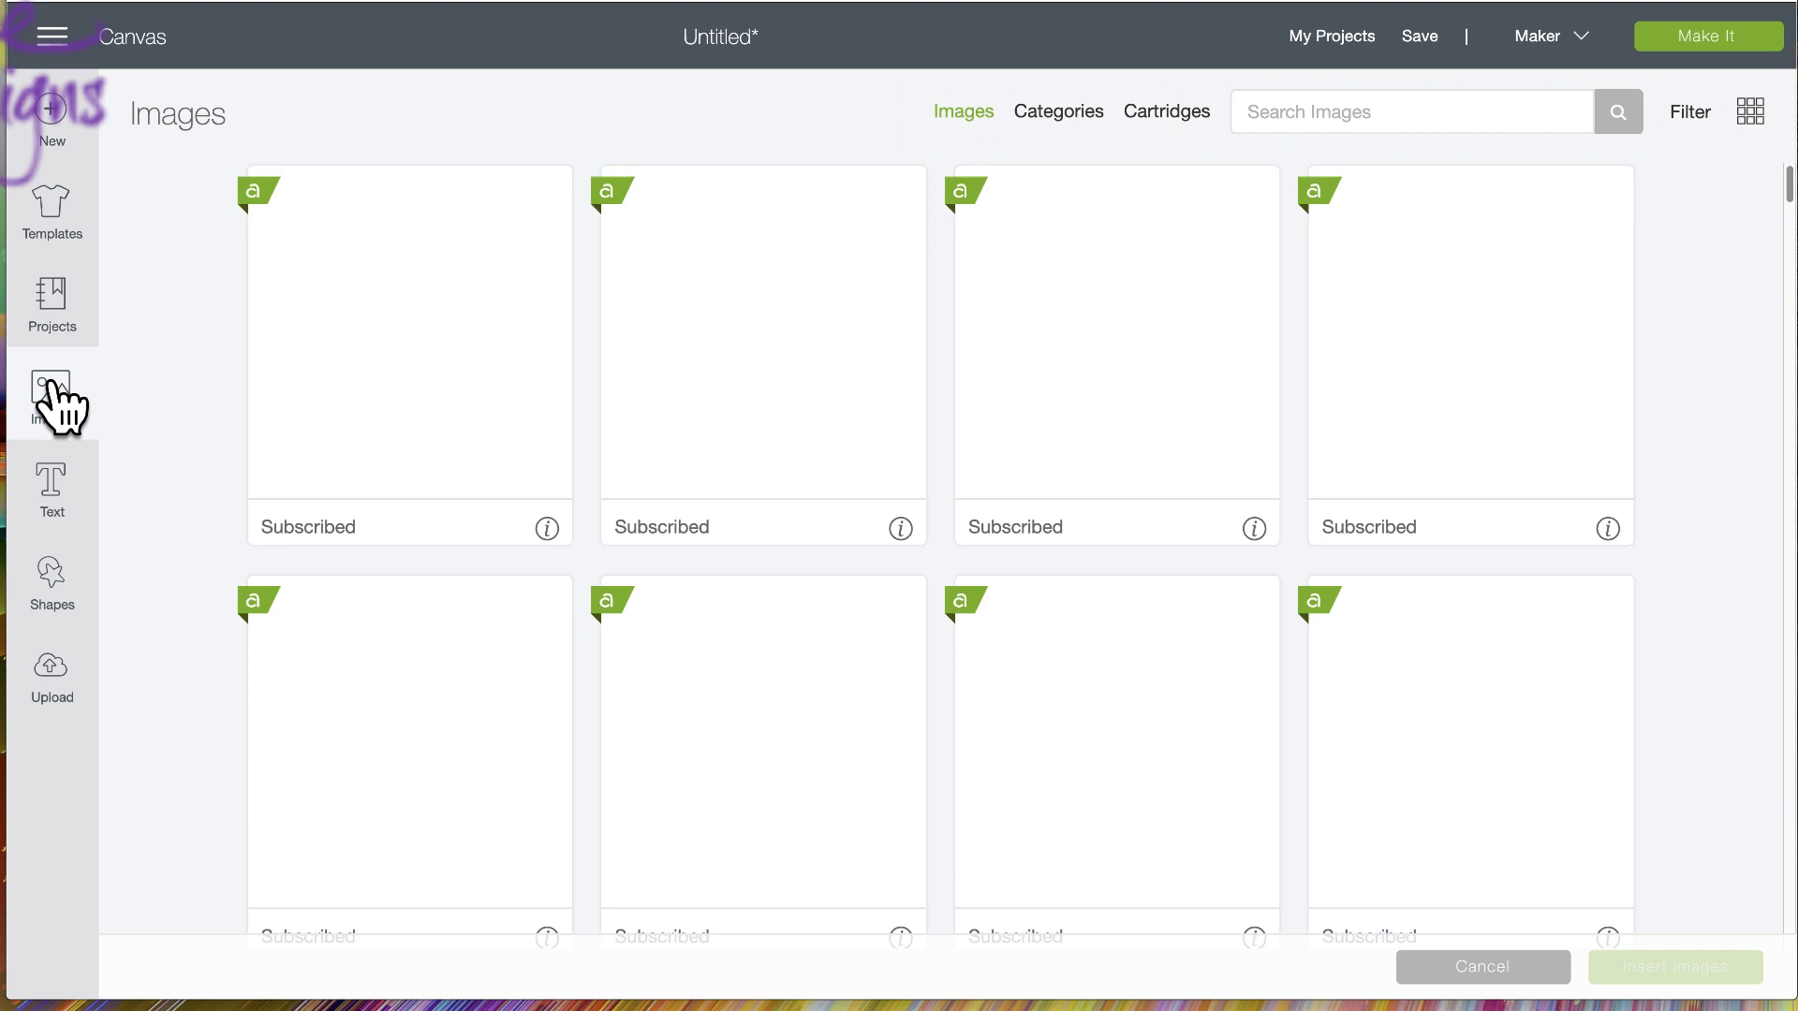
{"action": "scroll", "coordinate": [655, 674], "scroll_direction": "down", "scroll_amount": 15}
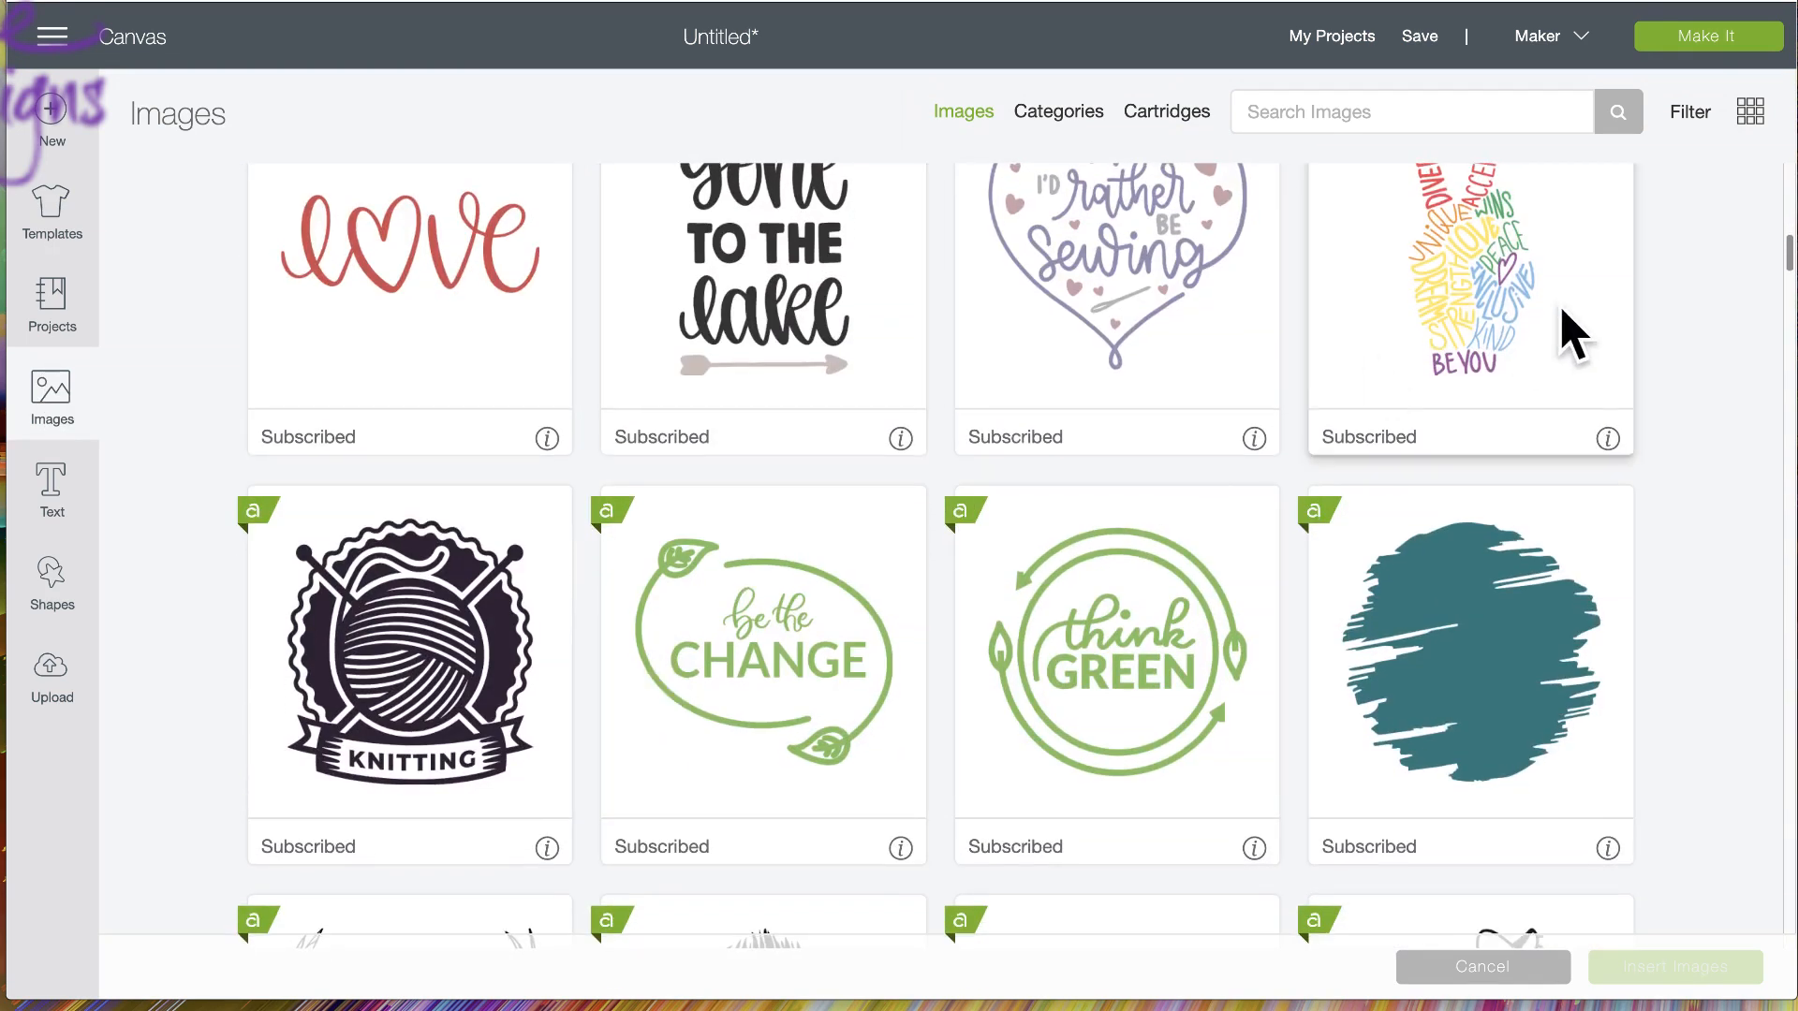
{"action": "left_click", "coordinate": [1477, 339]}
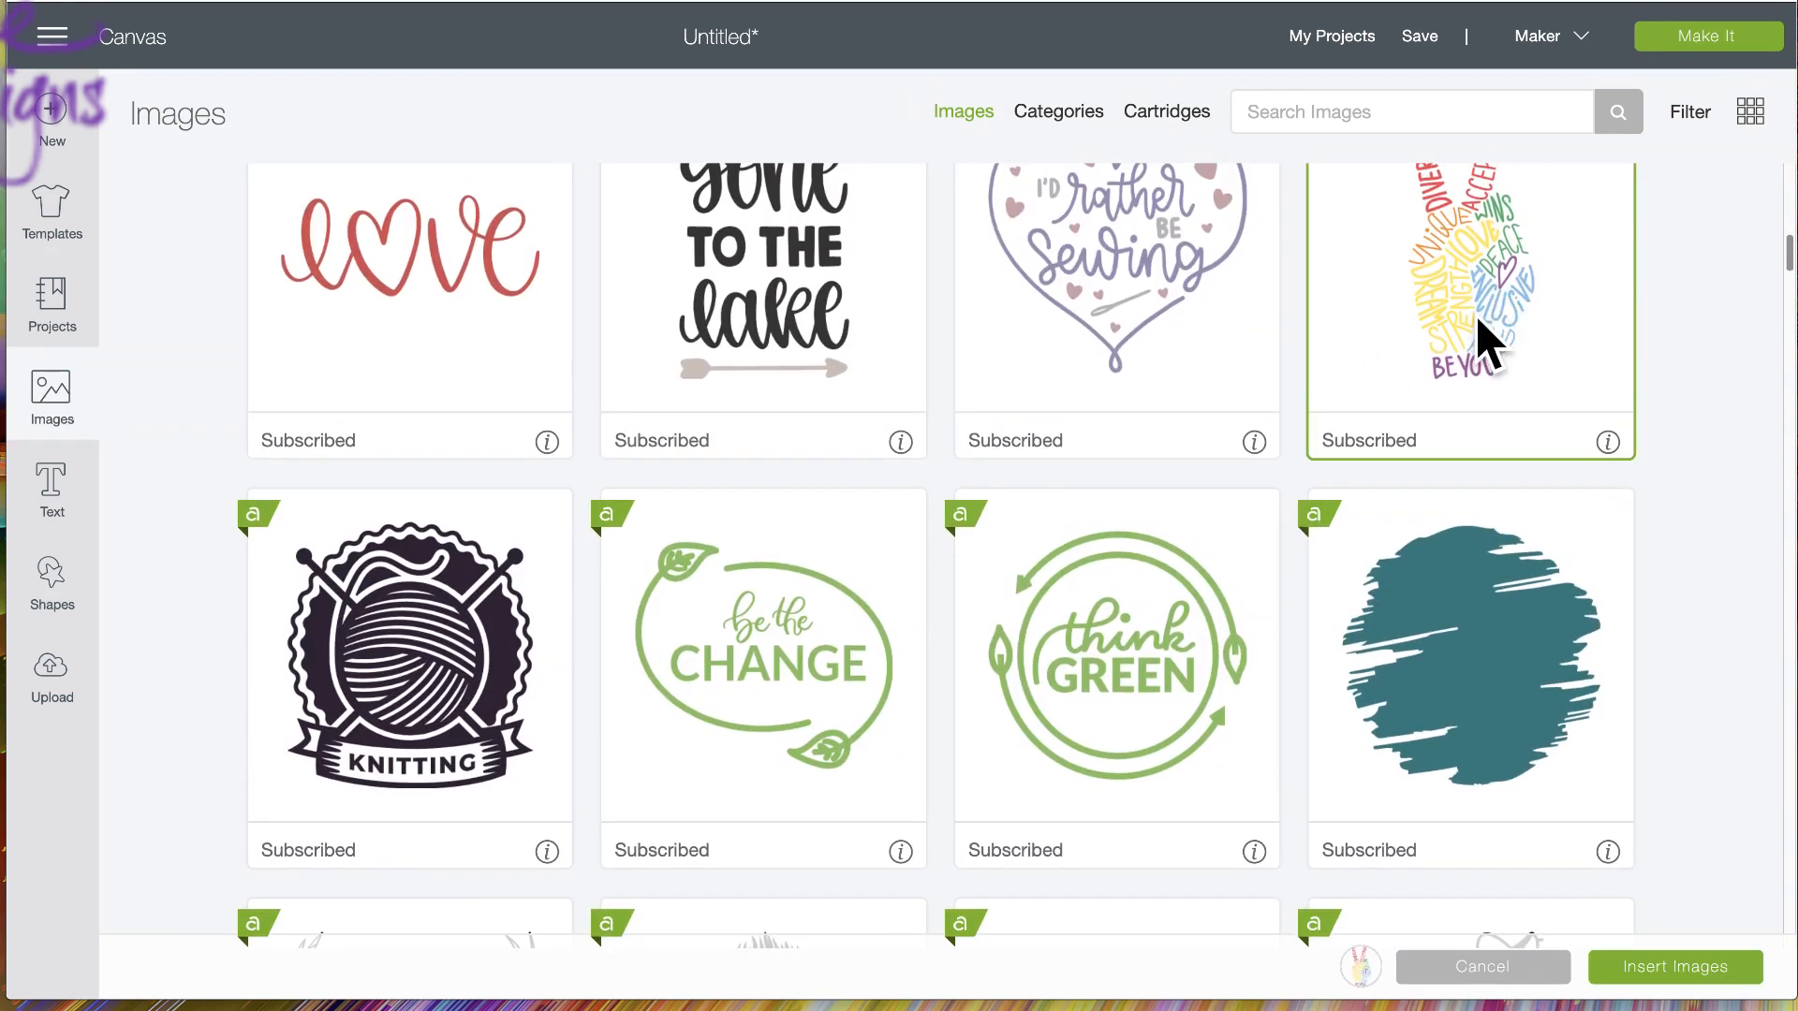
{"action": "left_click", "coordinate": [1653, 964]}
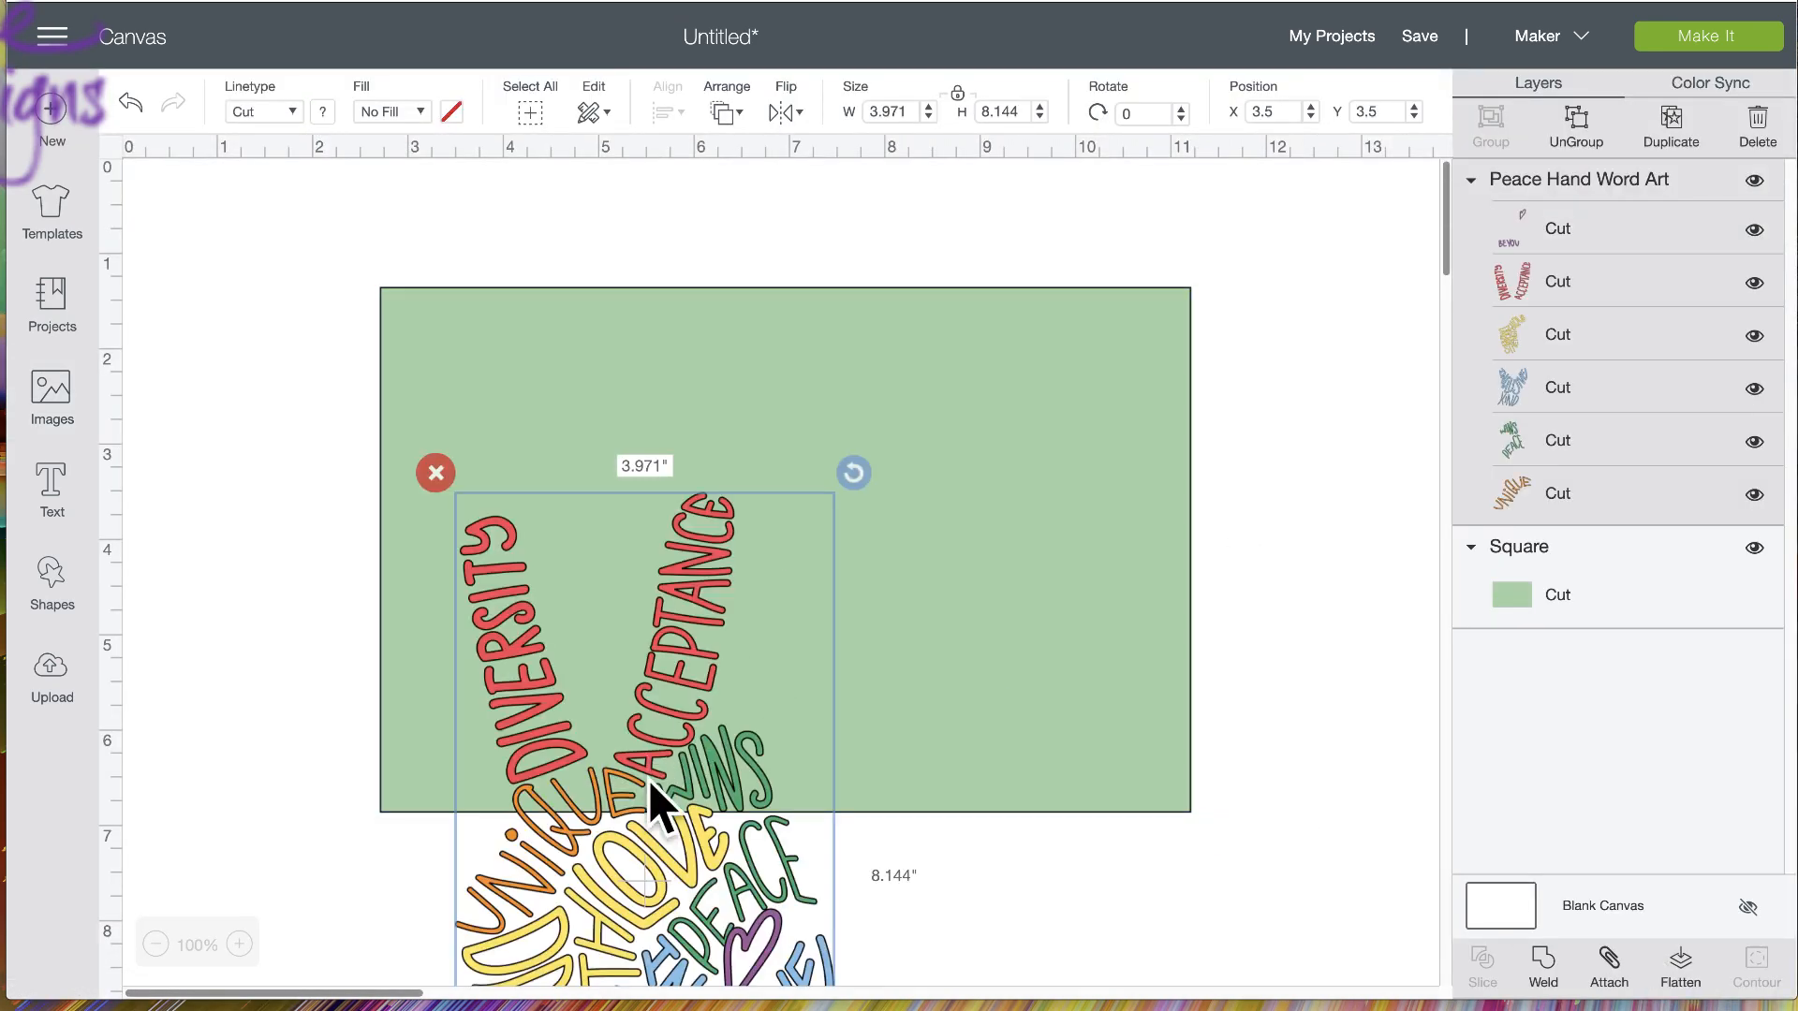
Shrink the peace hand to about 2.34 by 4.8 inches and arrange it beside the green rectangle, moved to about X 0.7, Y 1.36
{"action": "left_click_drag", "start_coordinate": [649, 779], "coordinate": [873, 520]}
{"action": "left_click_drag", "start_coordinate": [878, 804], "coordinate": [844, 572]}
{"action": "left_click_drag", "start_coordinate": [1046, 949], "coordinate": [849, 615]}
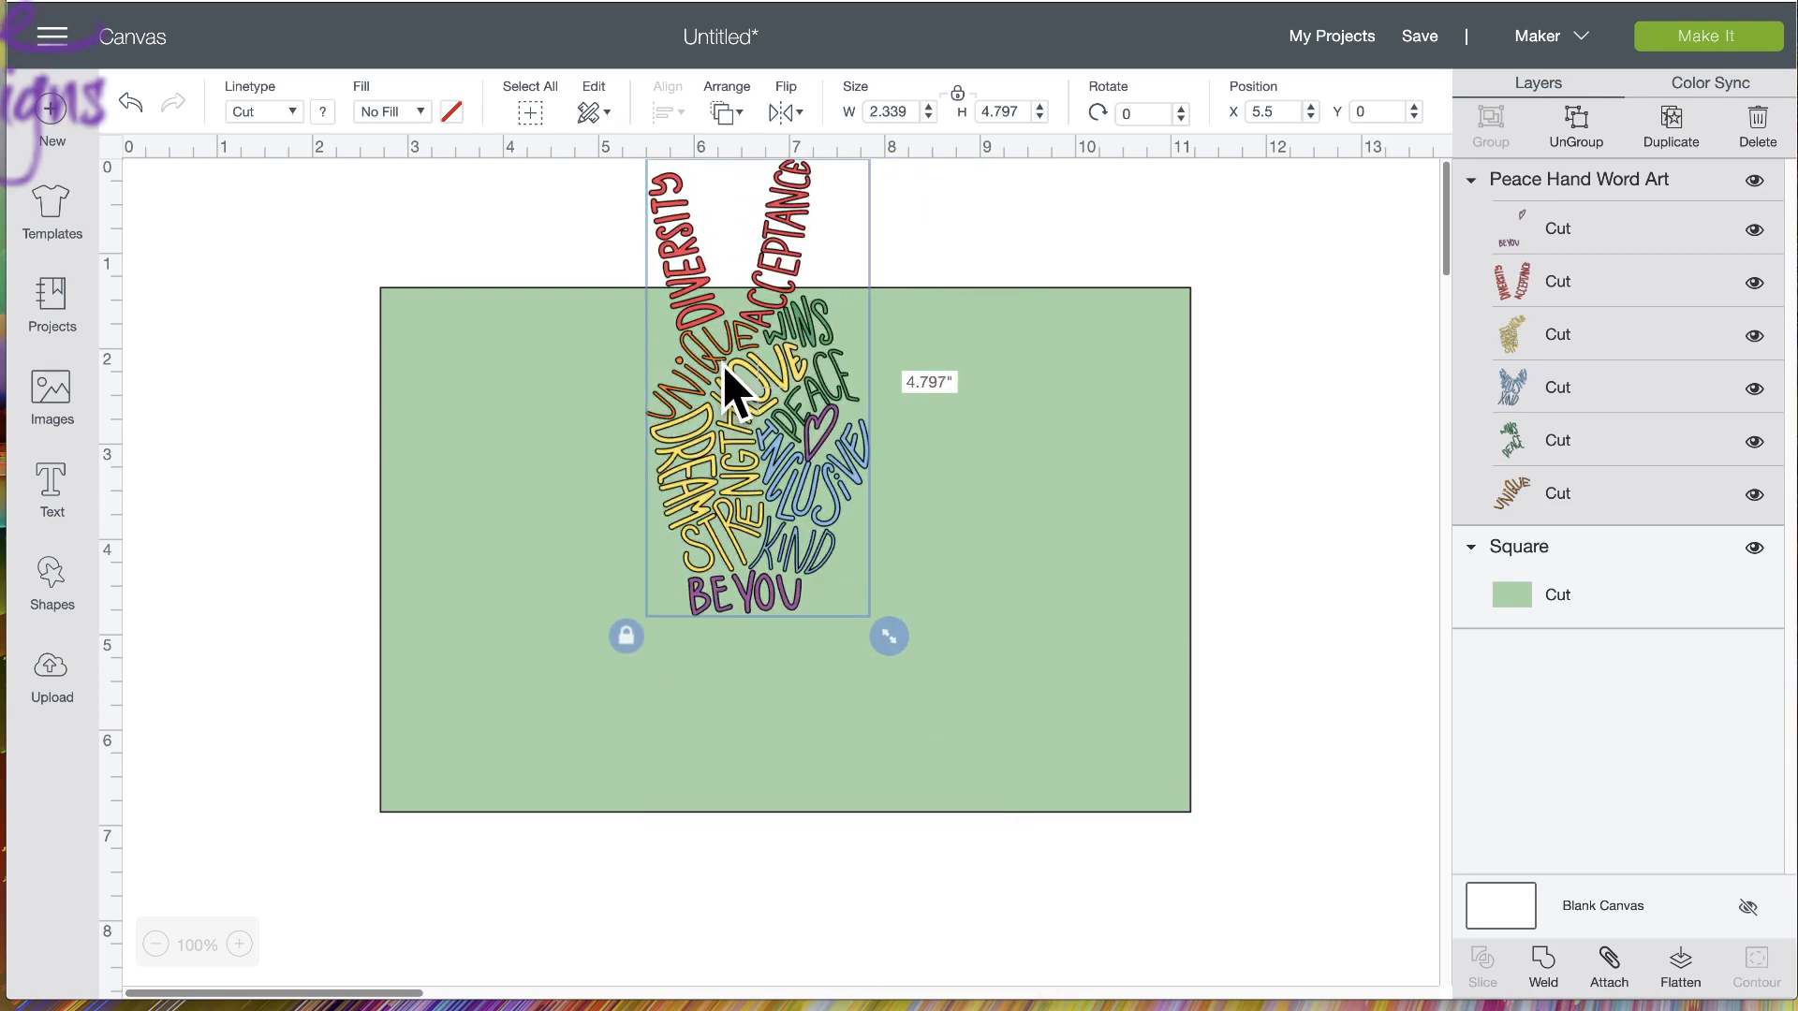
{"action": "left_click_drag", "start_coordinate": [727, 367], "coordinate": [1194, 553]}
{"action": "left_click_drag", "start_coordinate": [781, 474], "coordinate": [592, 475]}
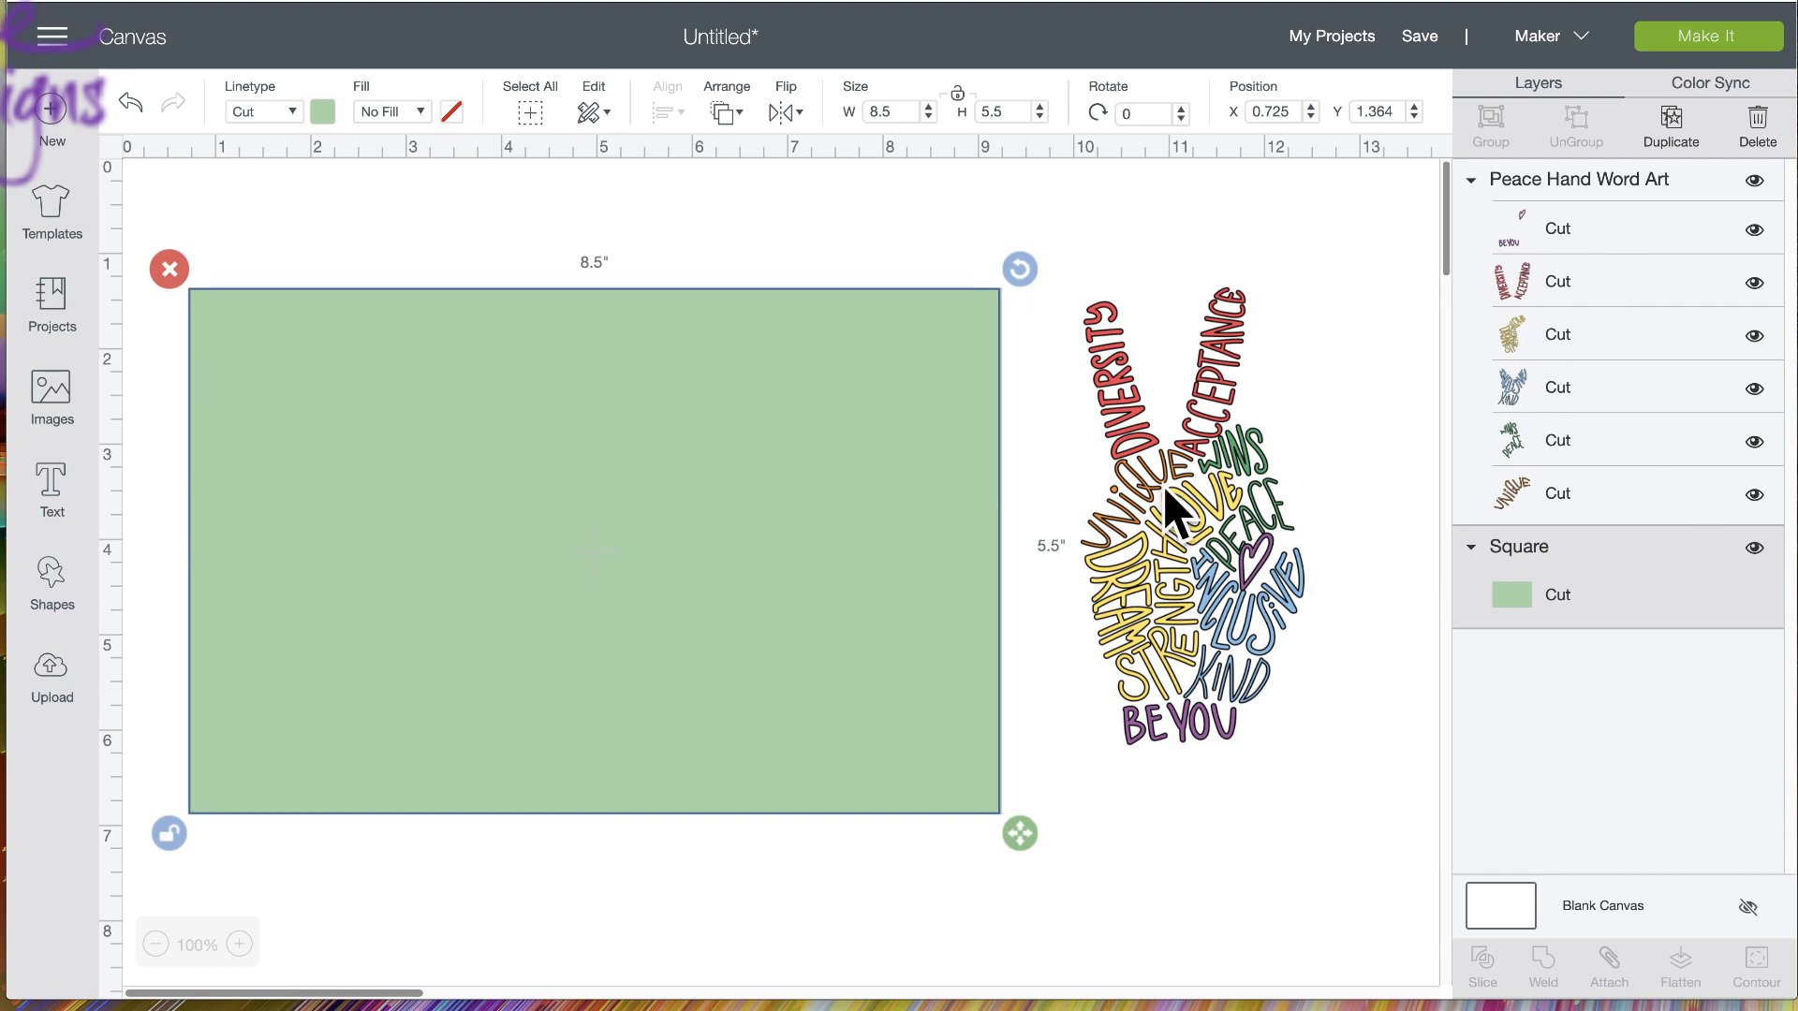
Preview how the unflattened peace hand is separated by color onto the cutting mats, inspect the dark green and blue mats, and return to the canvas
{"action": "left_click", "coordinate": [1681, 45]}
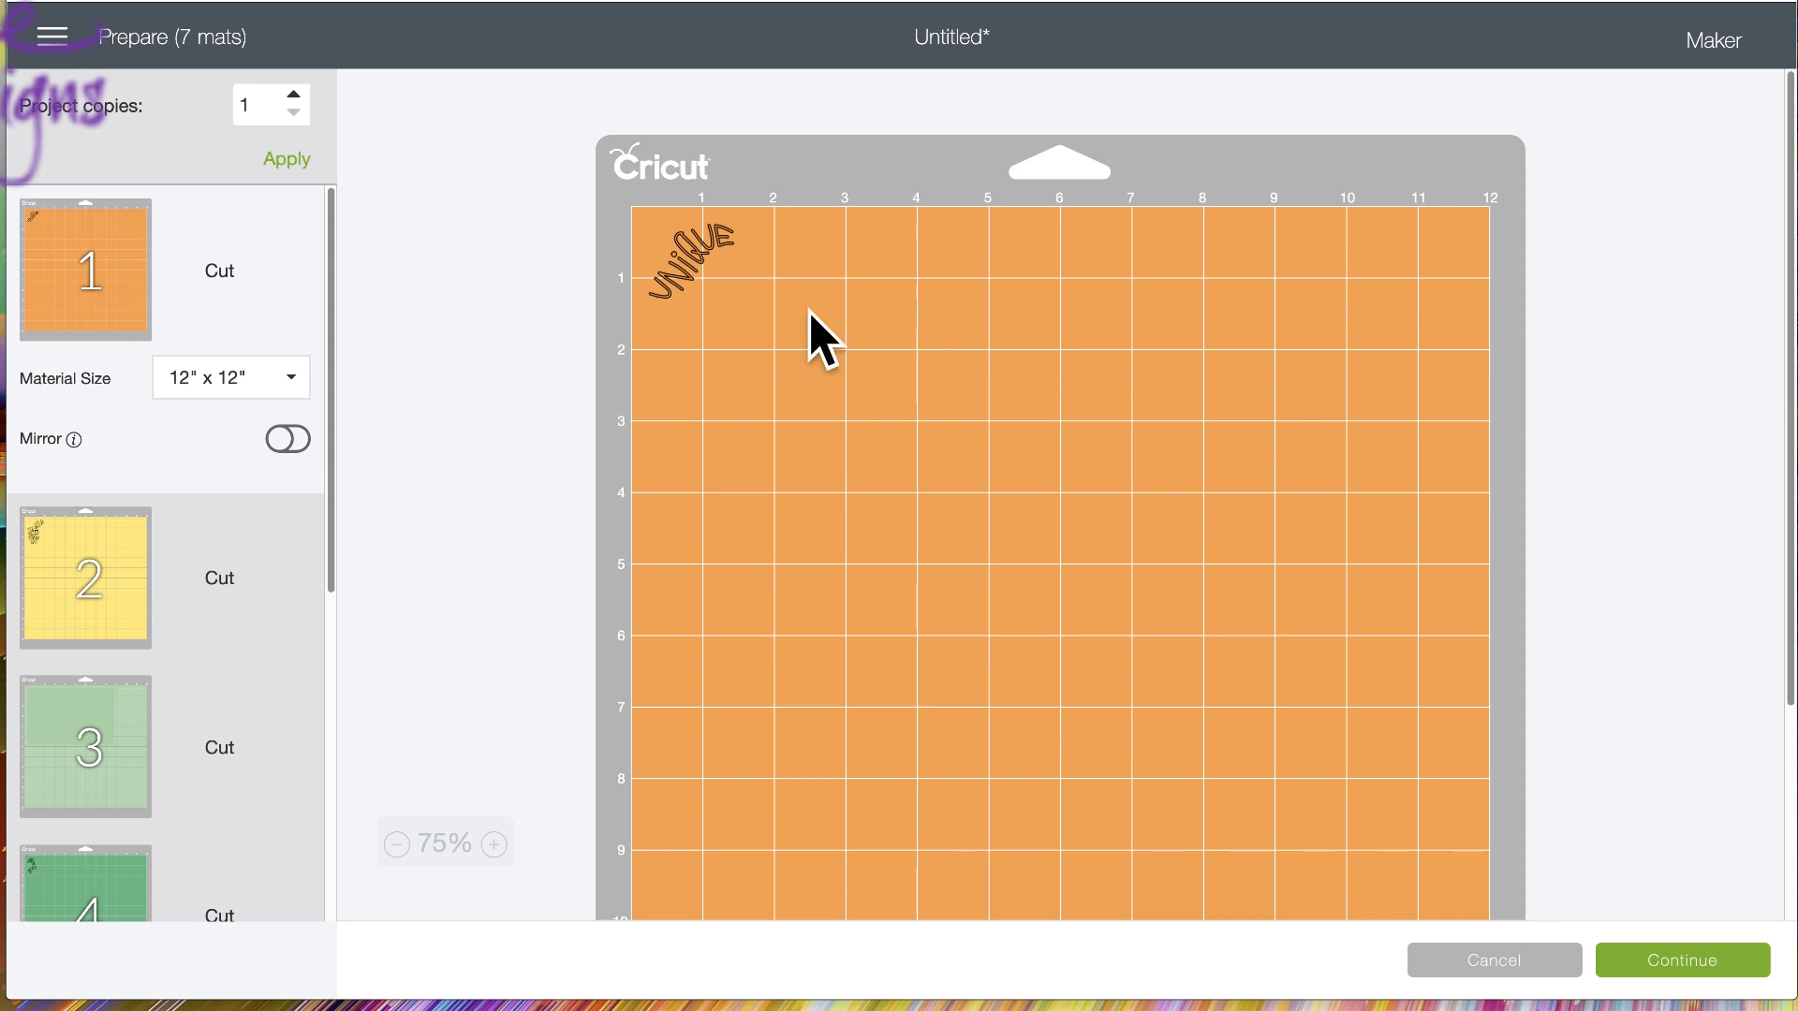
{"action": "scroll", "coordinate": [154, 740], "scroll_direction": "down", "scroll_amount": 5}
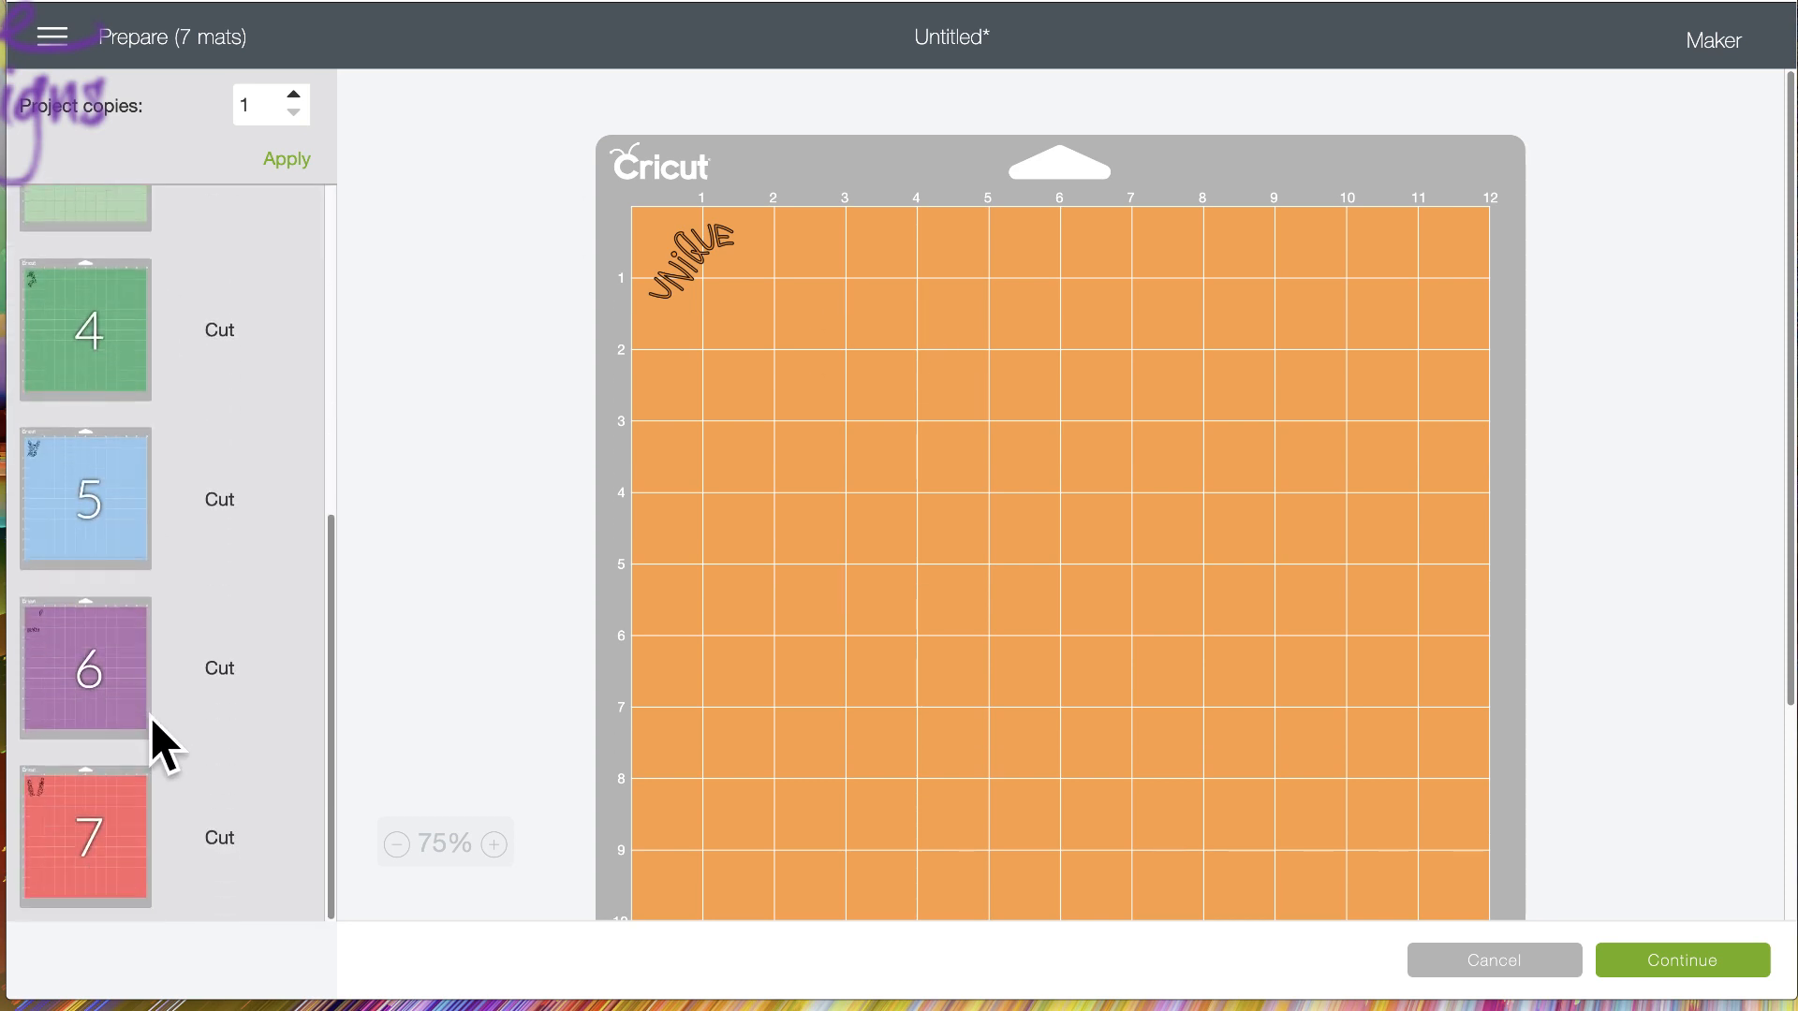
{"action": "scroll", "coordinate": [158, 741], "scroll_direction": "up", "scroll_amount": 5}
{"action": "scroll", "coordinate": [145, 646], "scroll_direction": "down", "scroll_amount": 2}
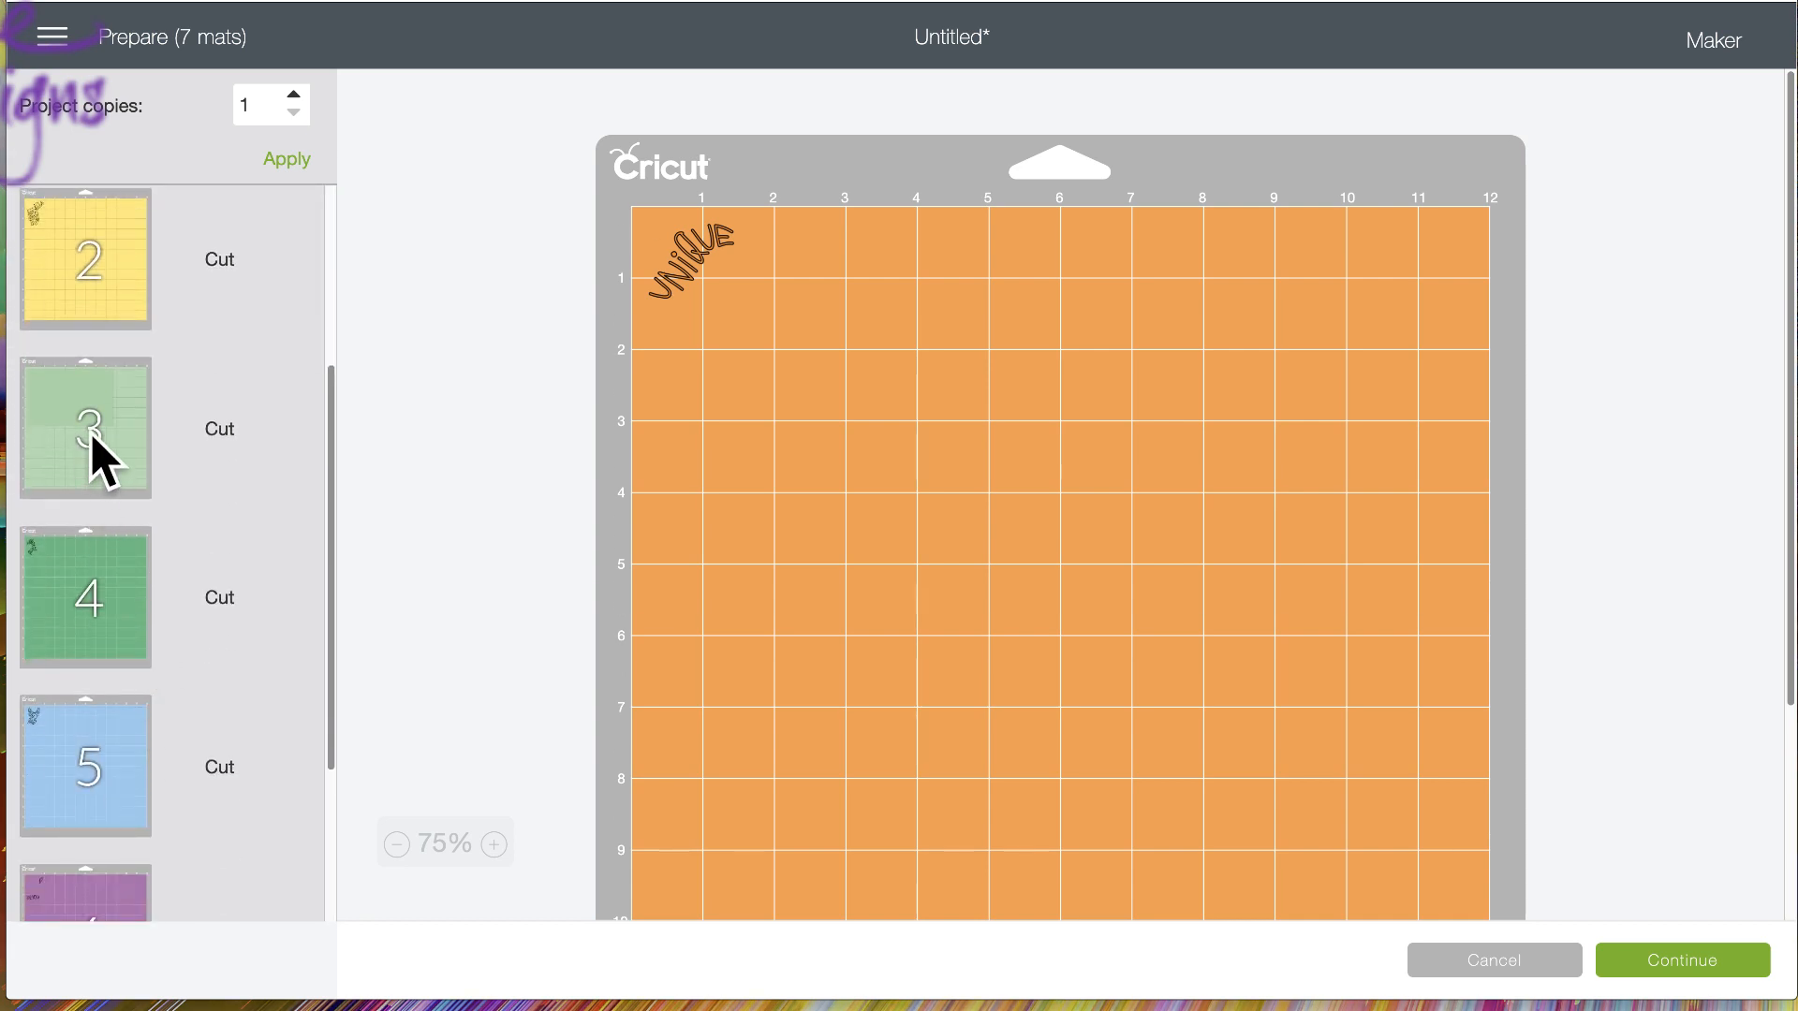
{"action": "left_click", "coordinate": [88, 582]}
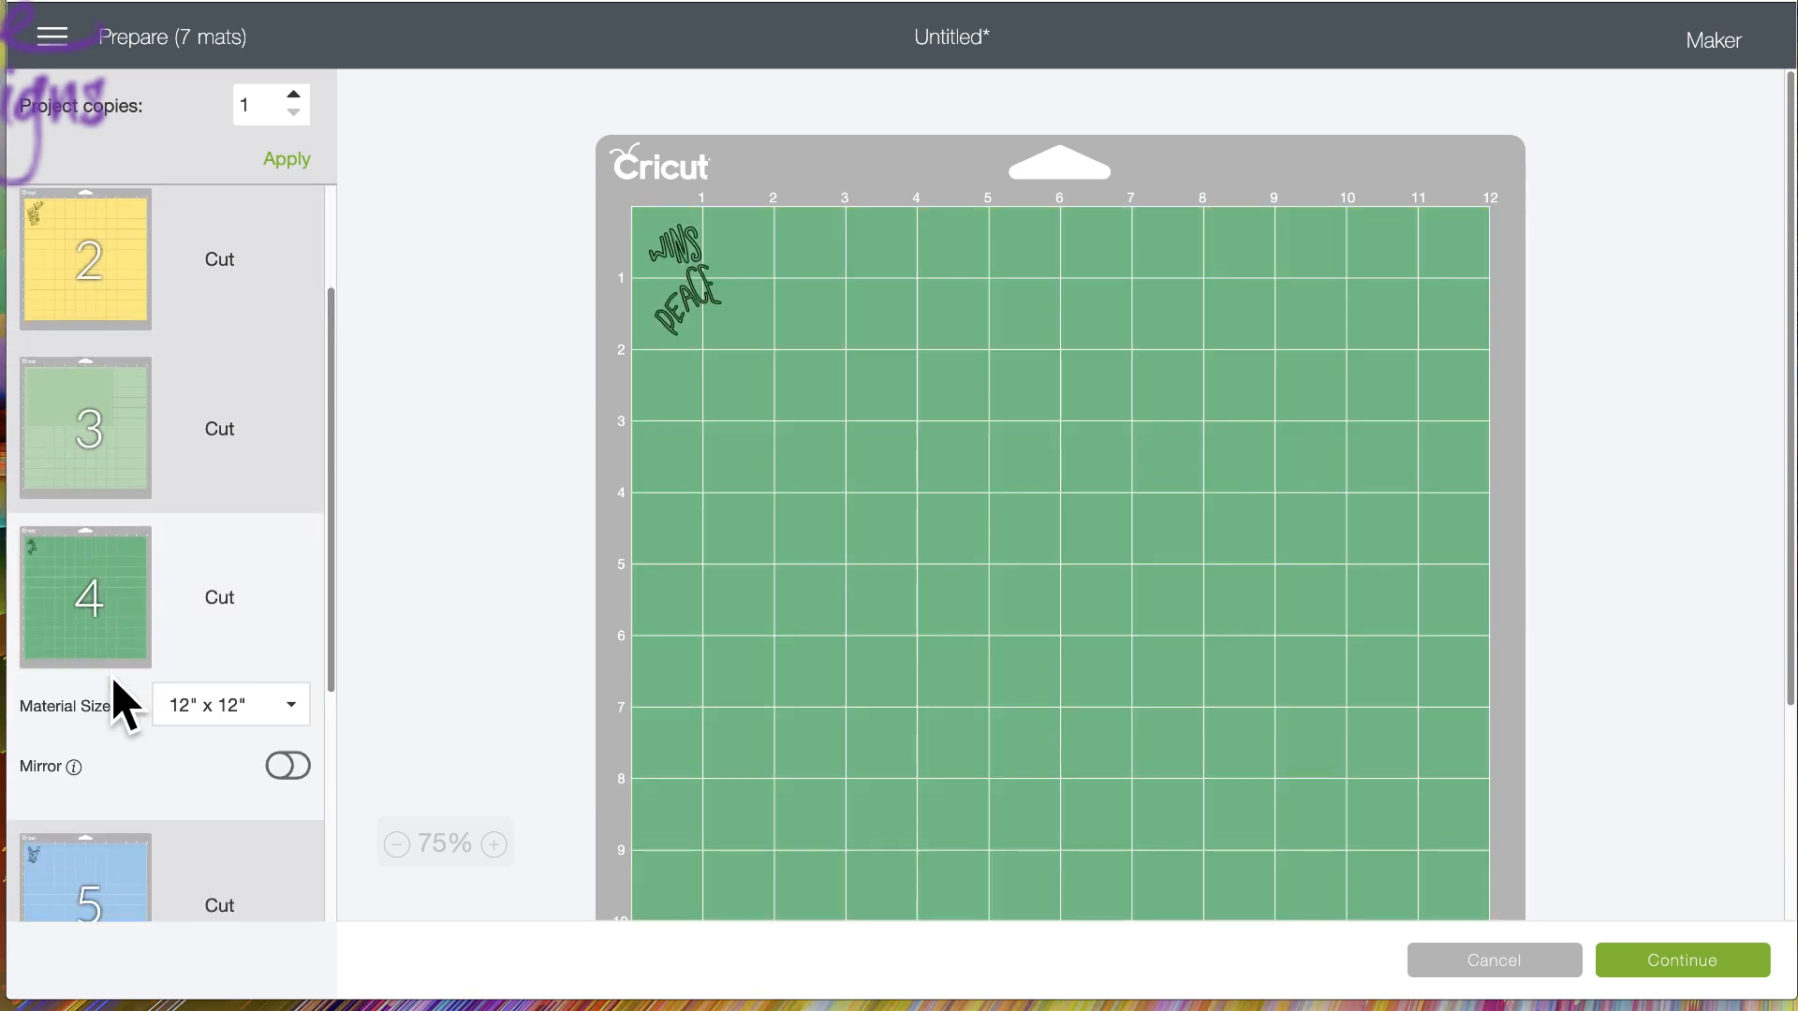
{"action": "left_click", "coordinate": [107, 857]}
{"action": "scroll", "coordinate": [1204, 542], "scroll_direction": "down", "scroll_amount": 1}
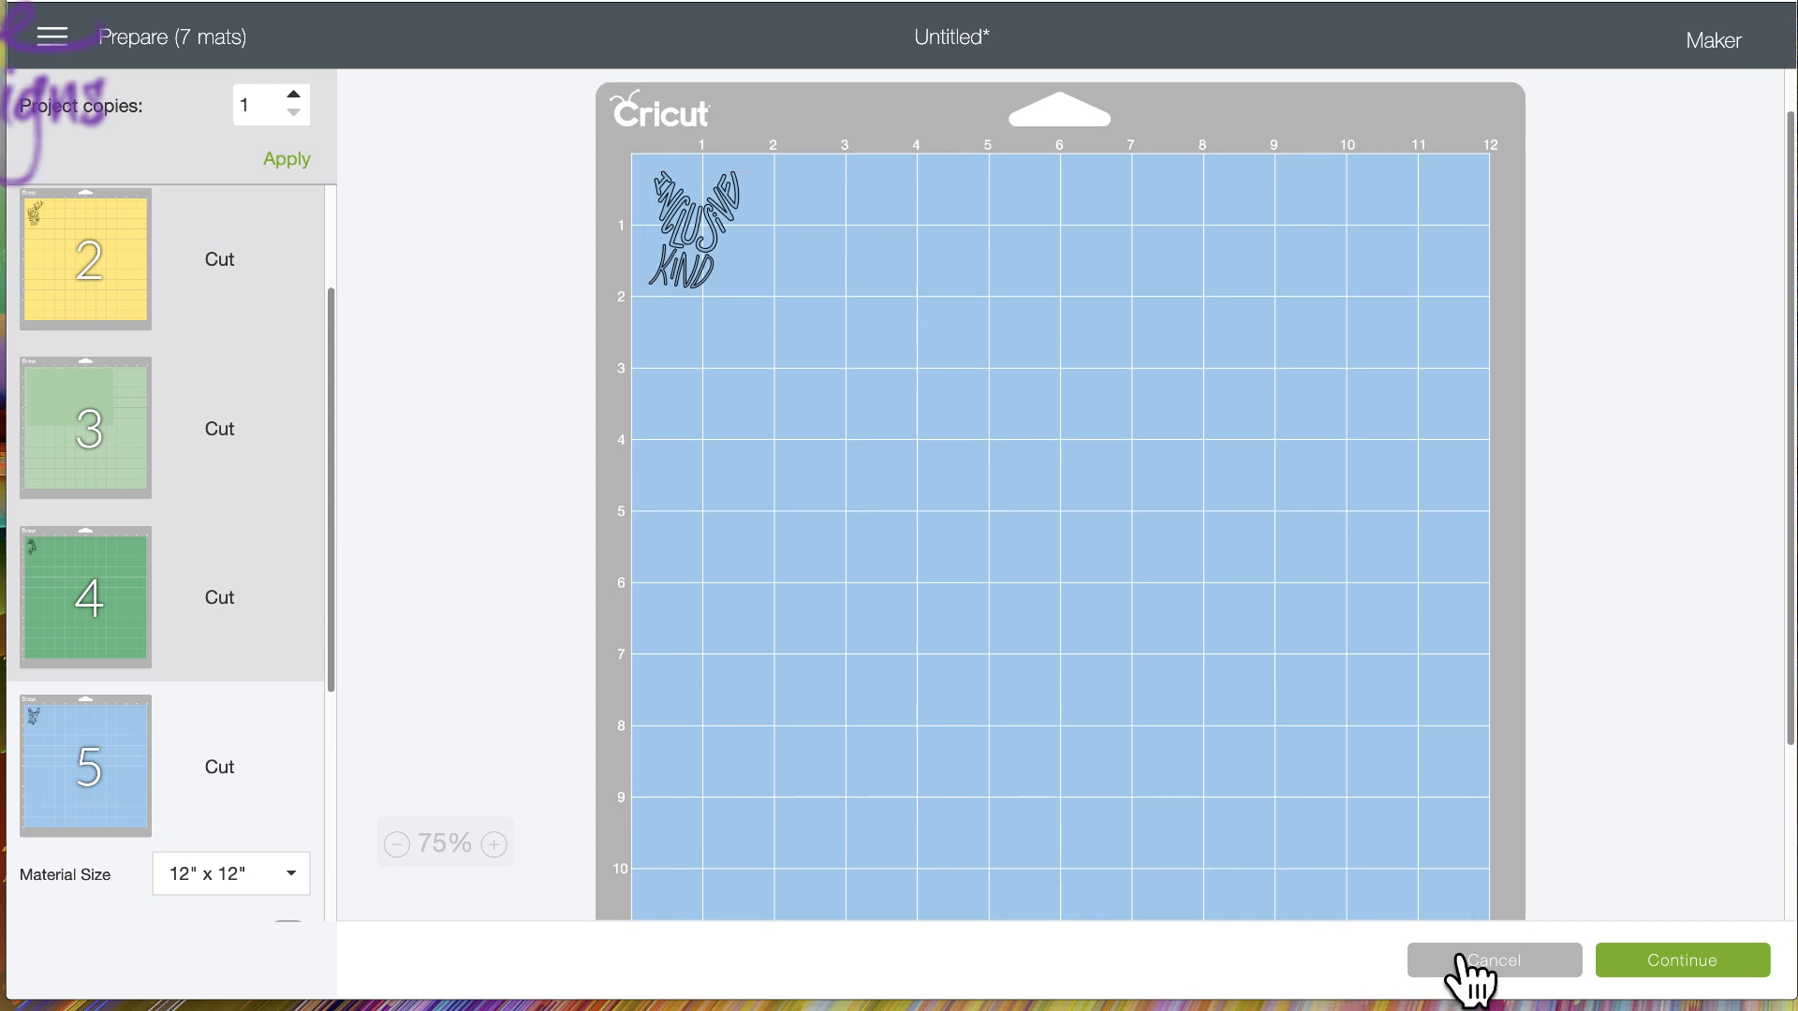
{"action": "left_click", "coordinate": [1470, 960]}
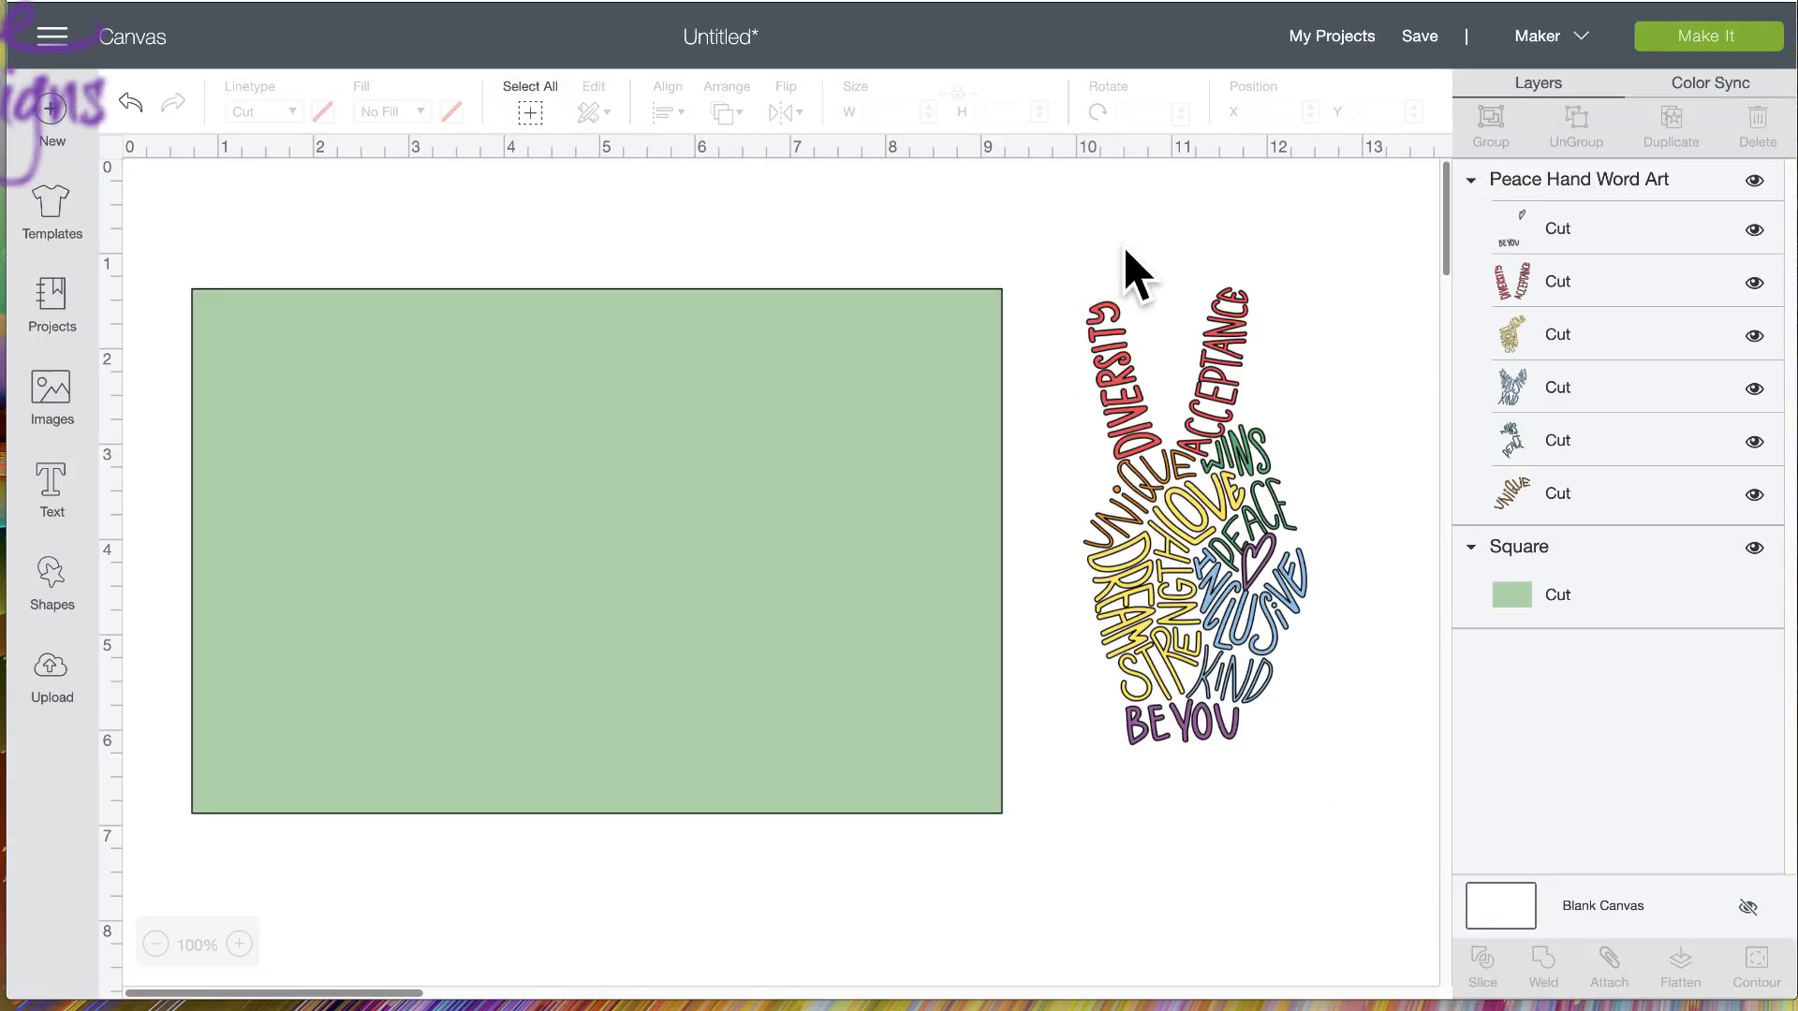
Flatten the peace hand artwork into a print-then-cut image and place it on the green rectangle at about X 6.2, Y 1.66
{"action": "left_click_drag", "start_coordinate": [1044, 234], "coordinate": [1324, 863]}
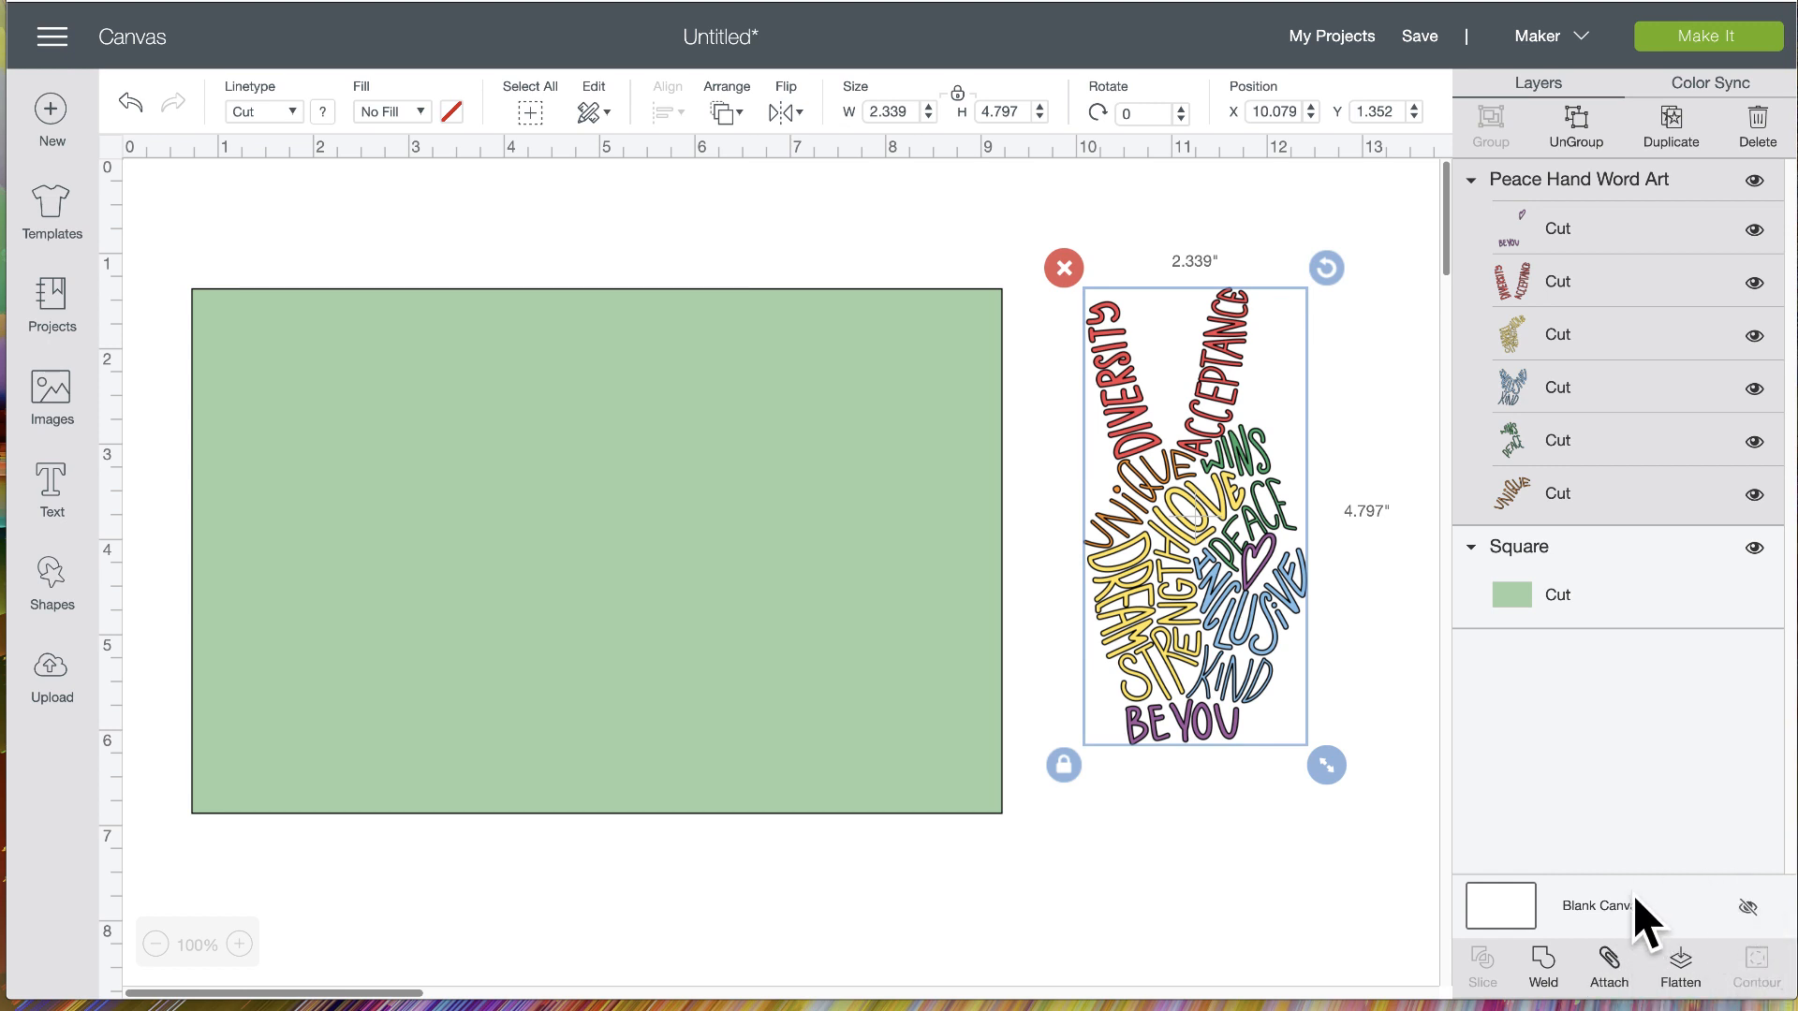
{"action": "left_click", "coordinate": [1681, 964]}
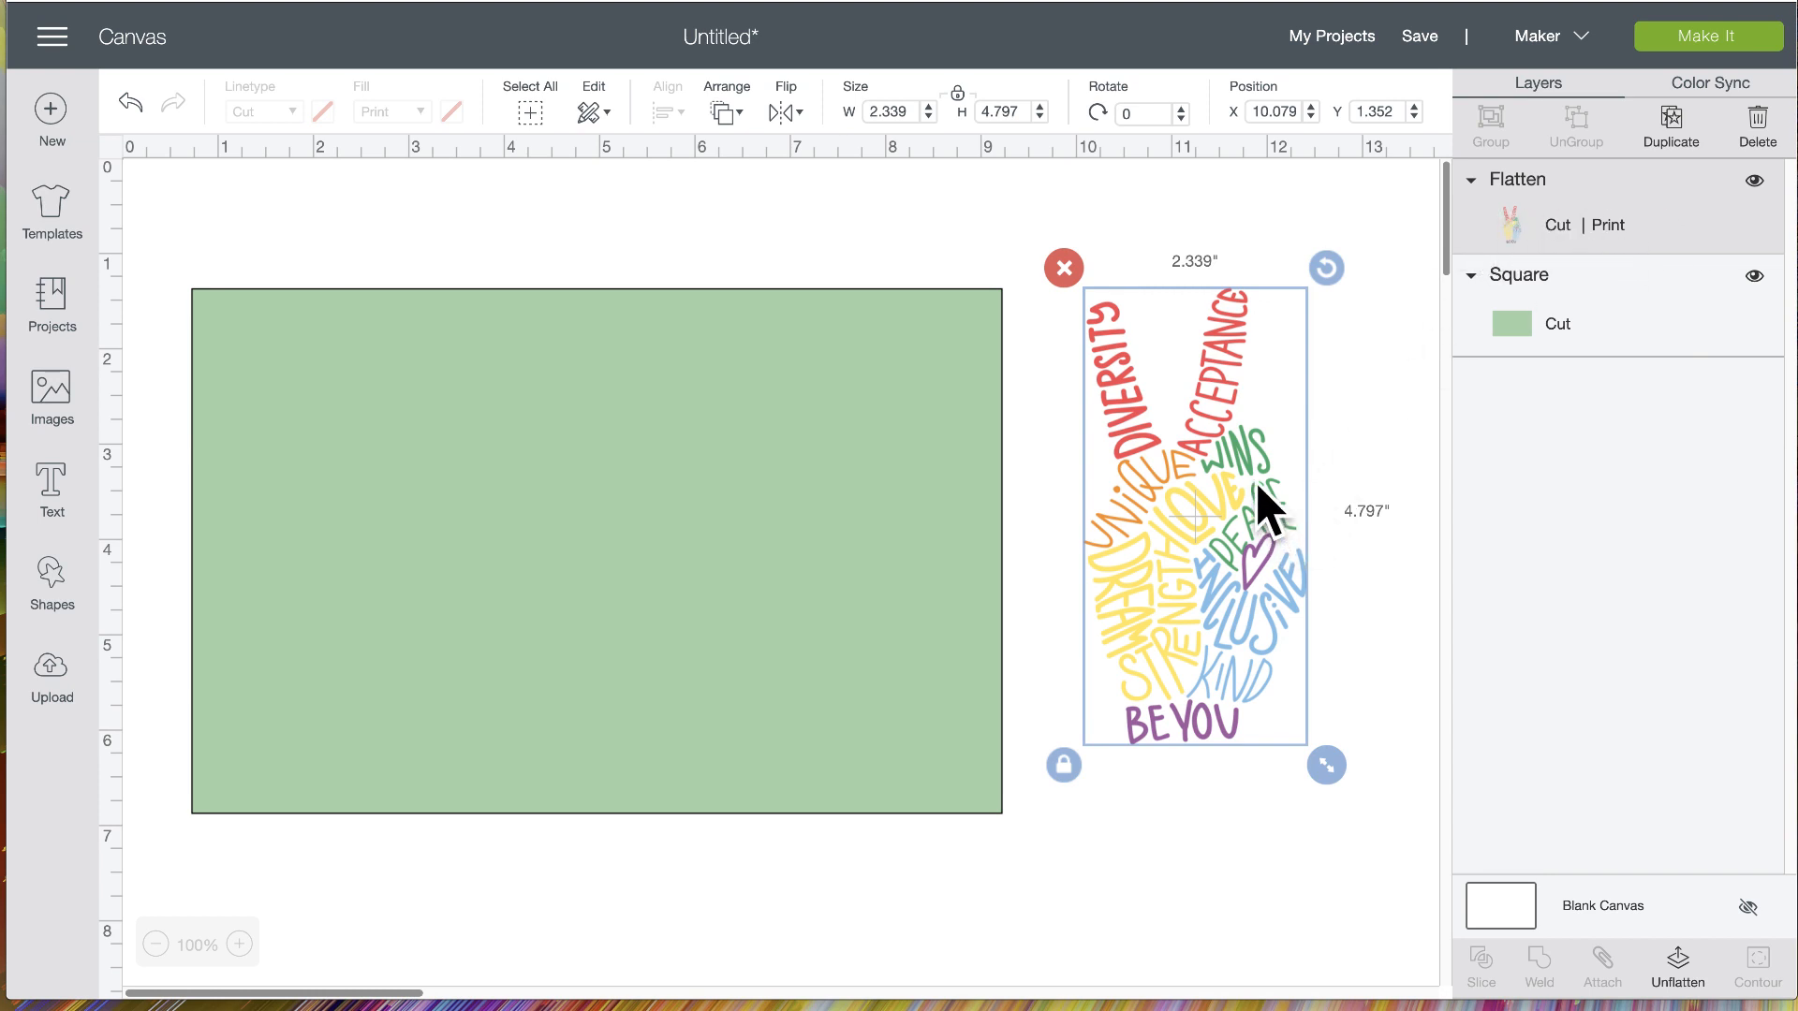
{"action": "left_click_drag", "start_coordinate": [1257, 487], "coordinate": [881, 515]}
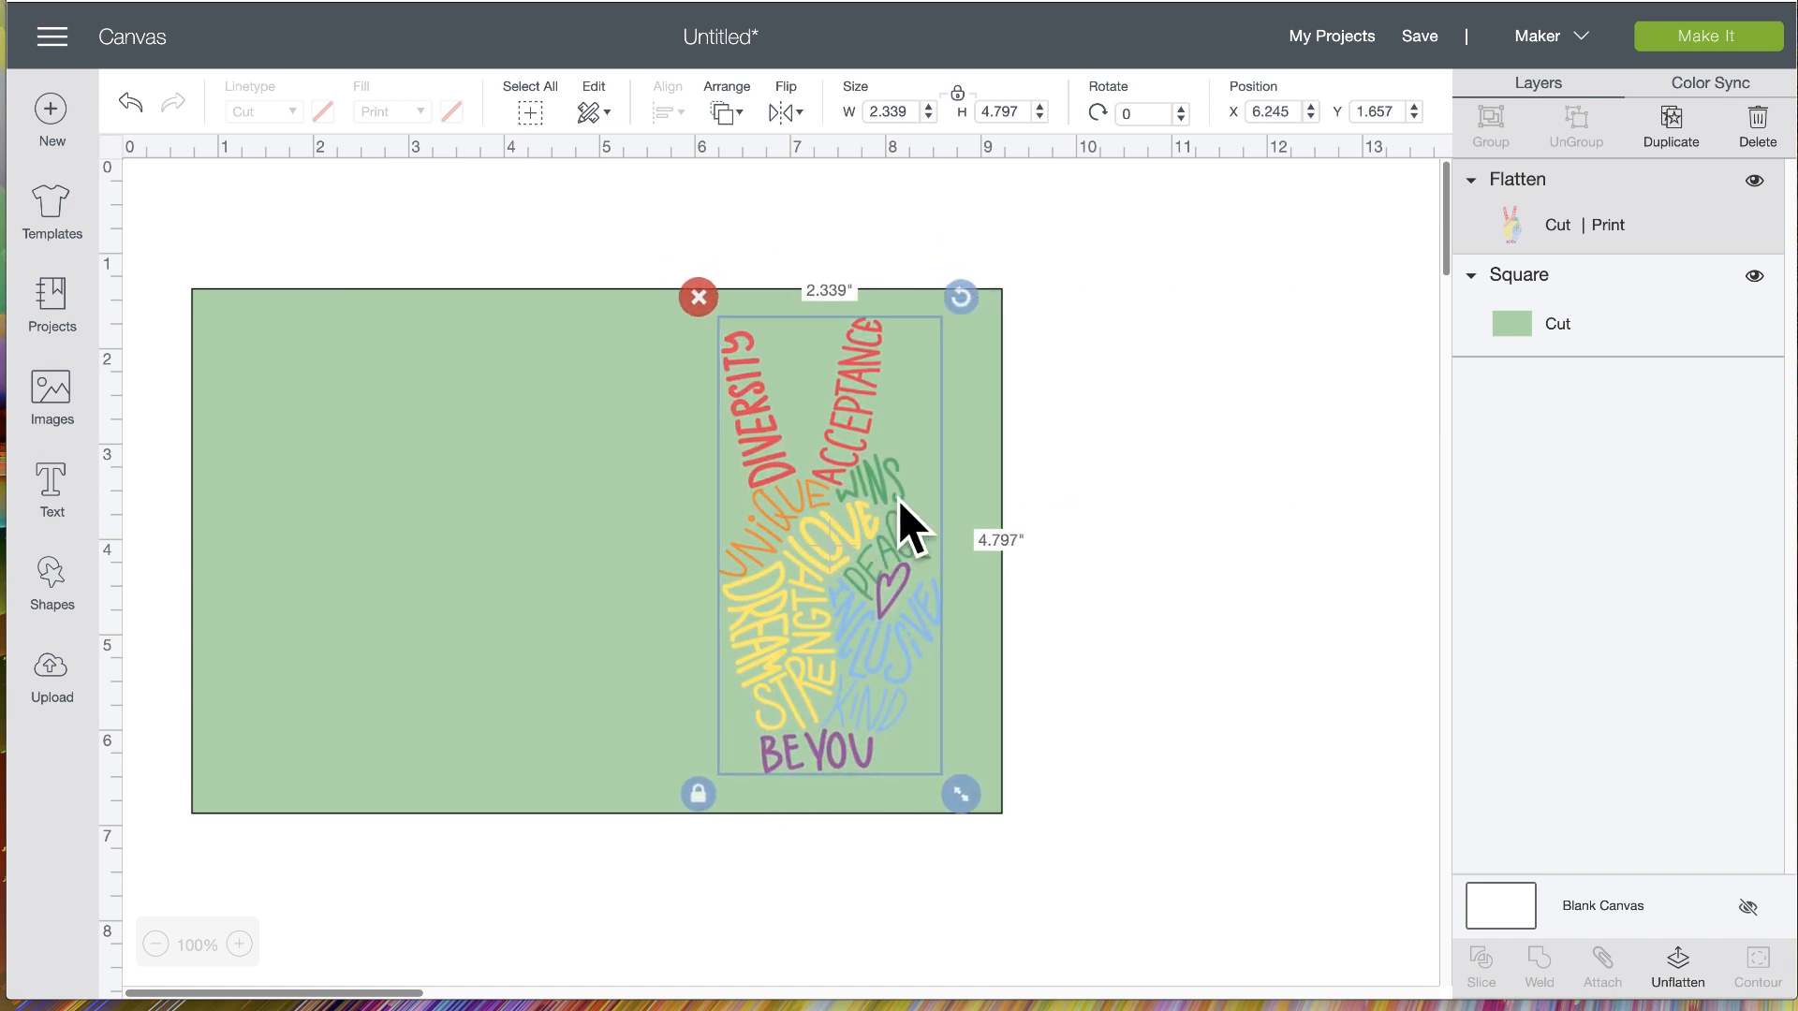
Preview the mats for the flattened hand and the cut-only rectangle, inspect the rectangle's mat, and return to the canvas
{"action": "left_click", "coordinate": [1697, 38]}
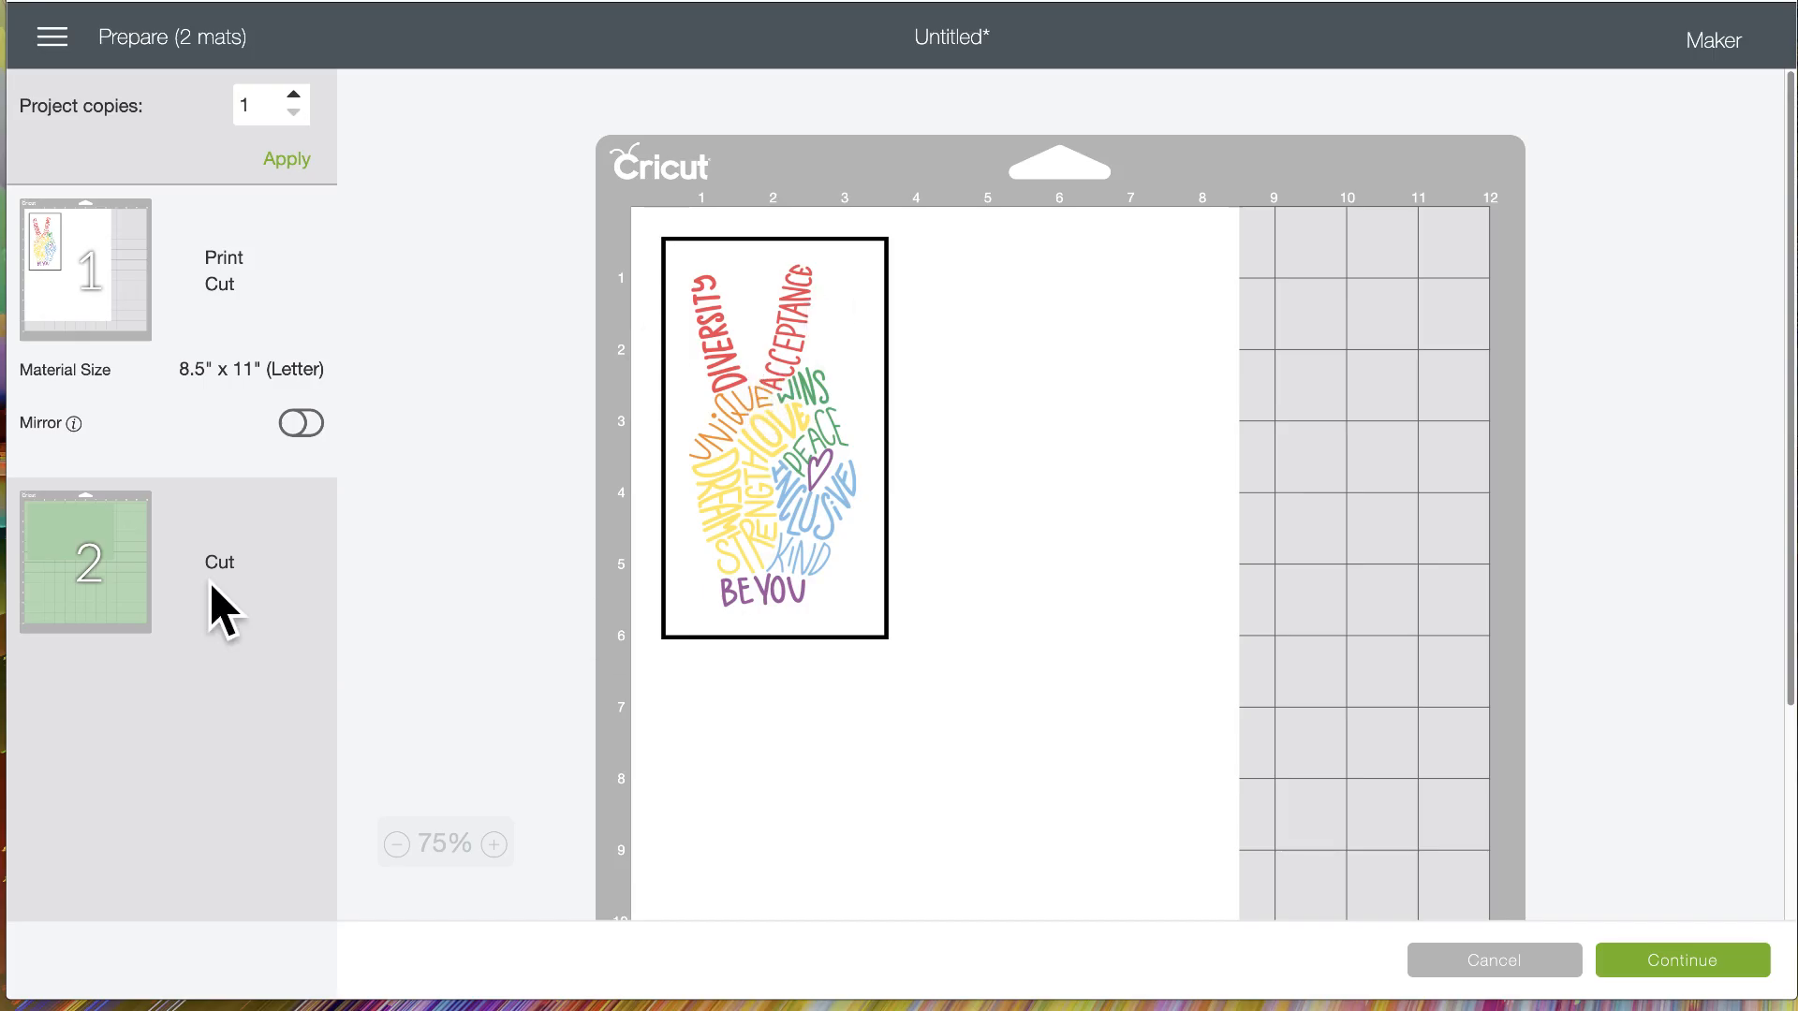
{"action": "left_click", "coordinate": [81, 524]}
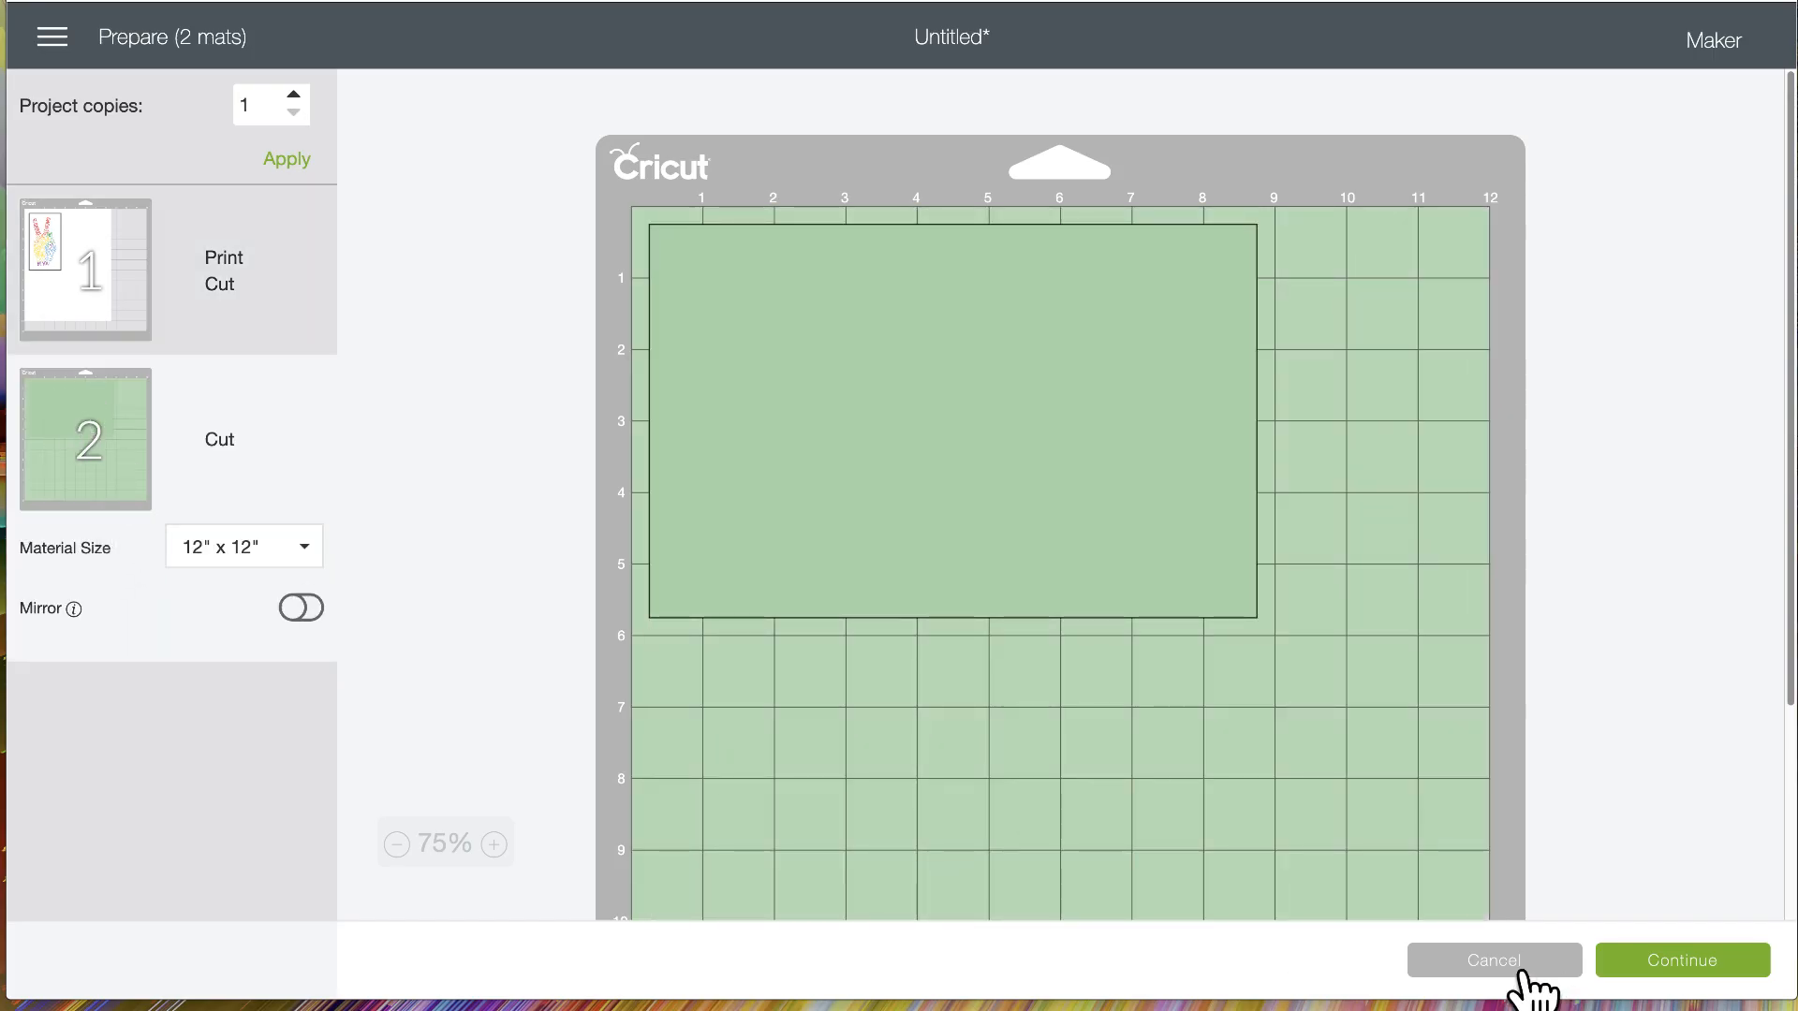
{"action": "left_click", "coordinate": [1492, 969]}
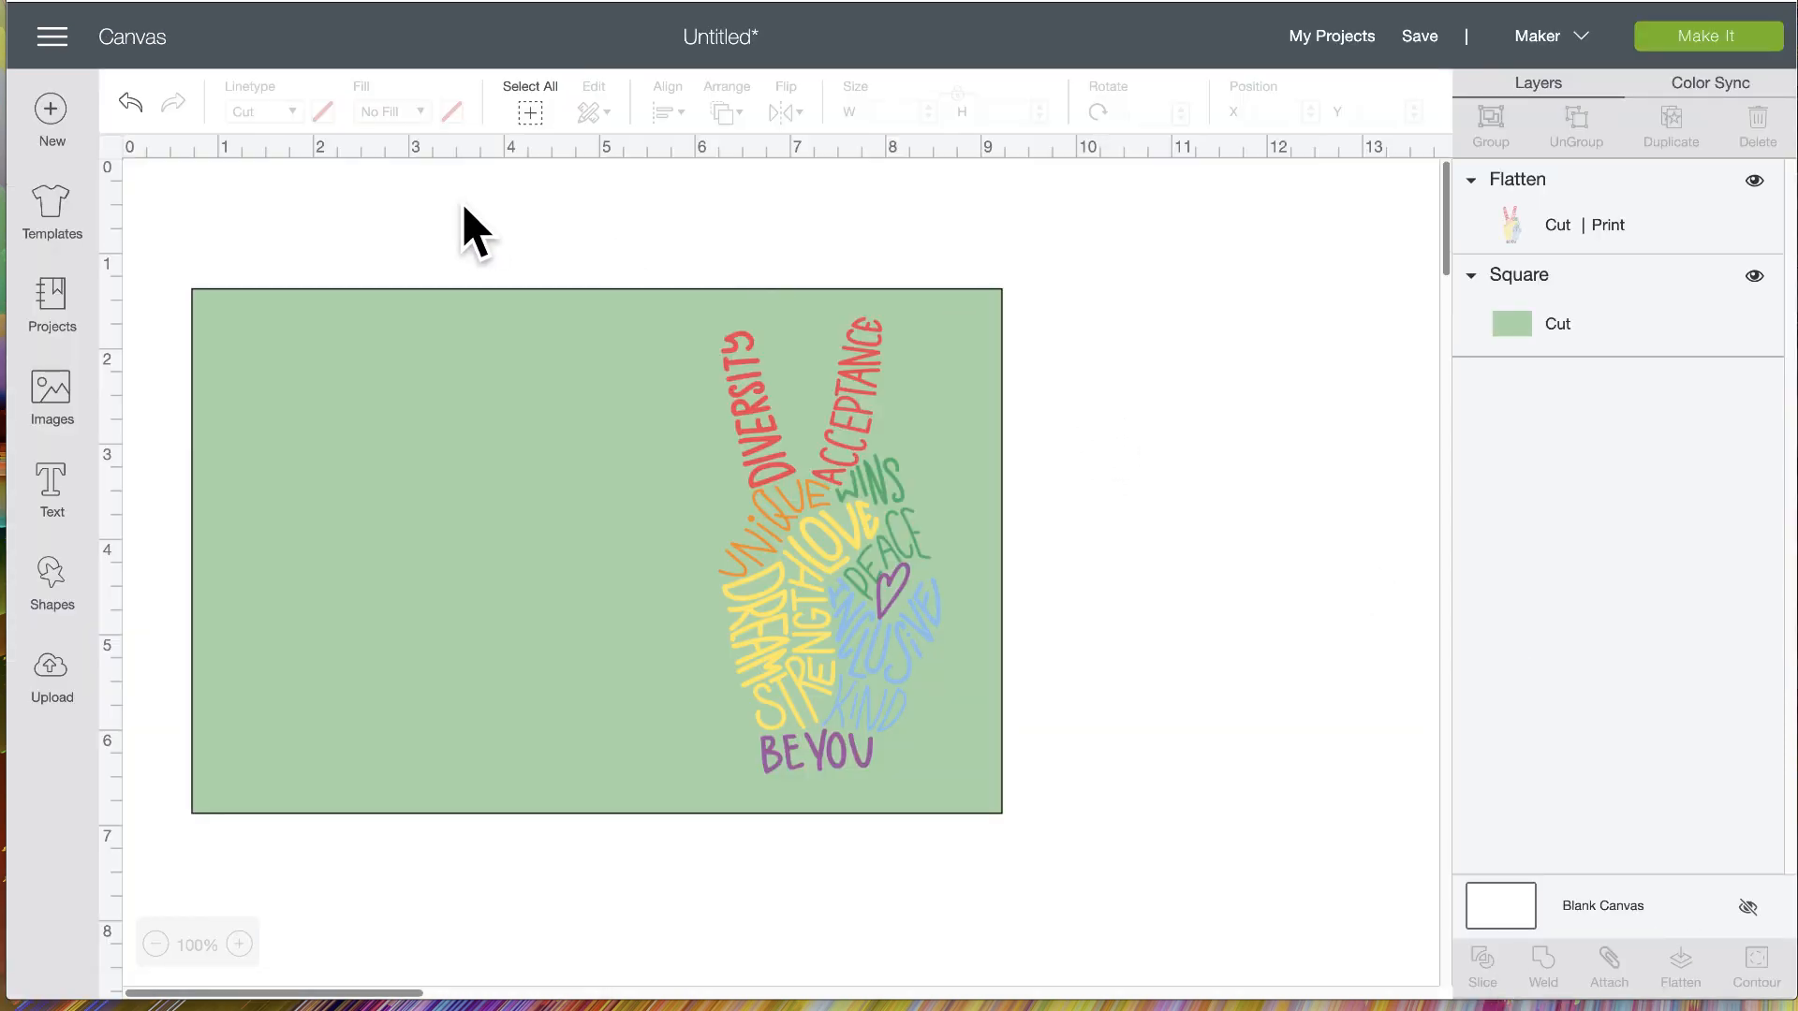
Change the green rectangle's fill from No Fill to Print
{"action": "left_click_drag", "start_coordinate": [445, 203], "coordinate": [1086, 340]}
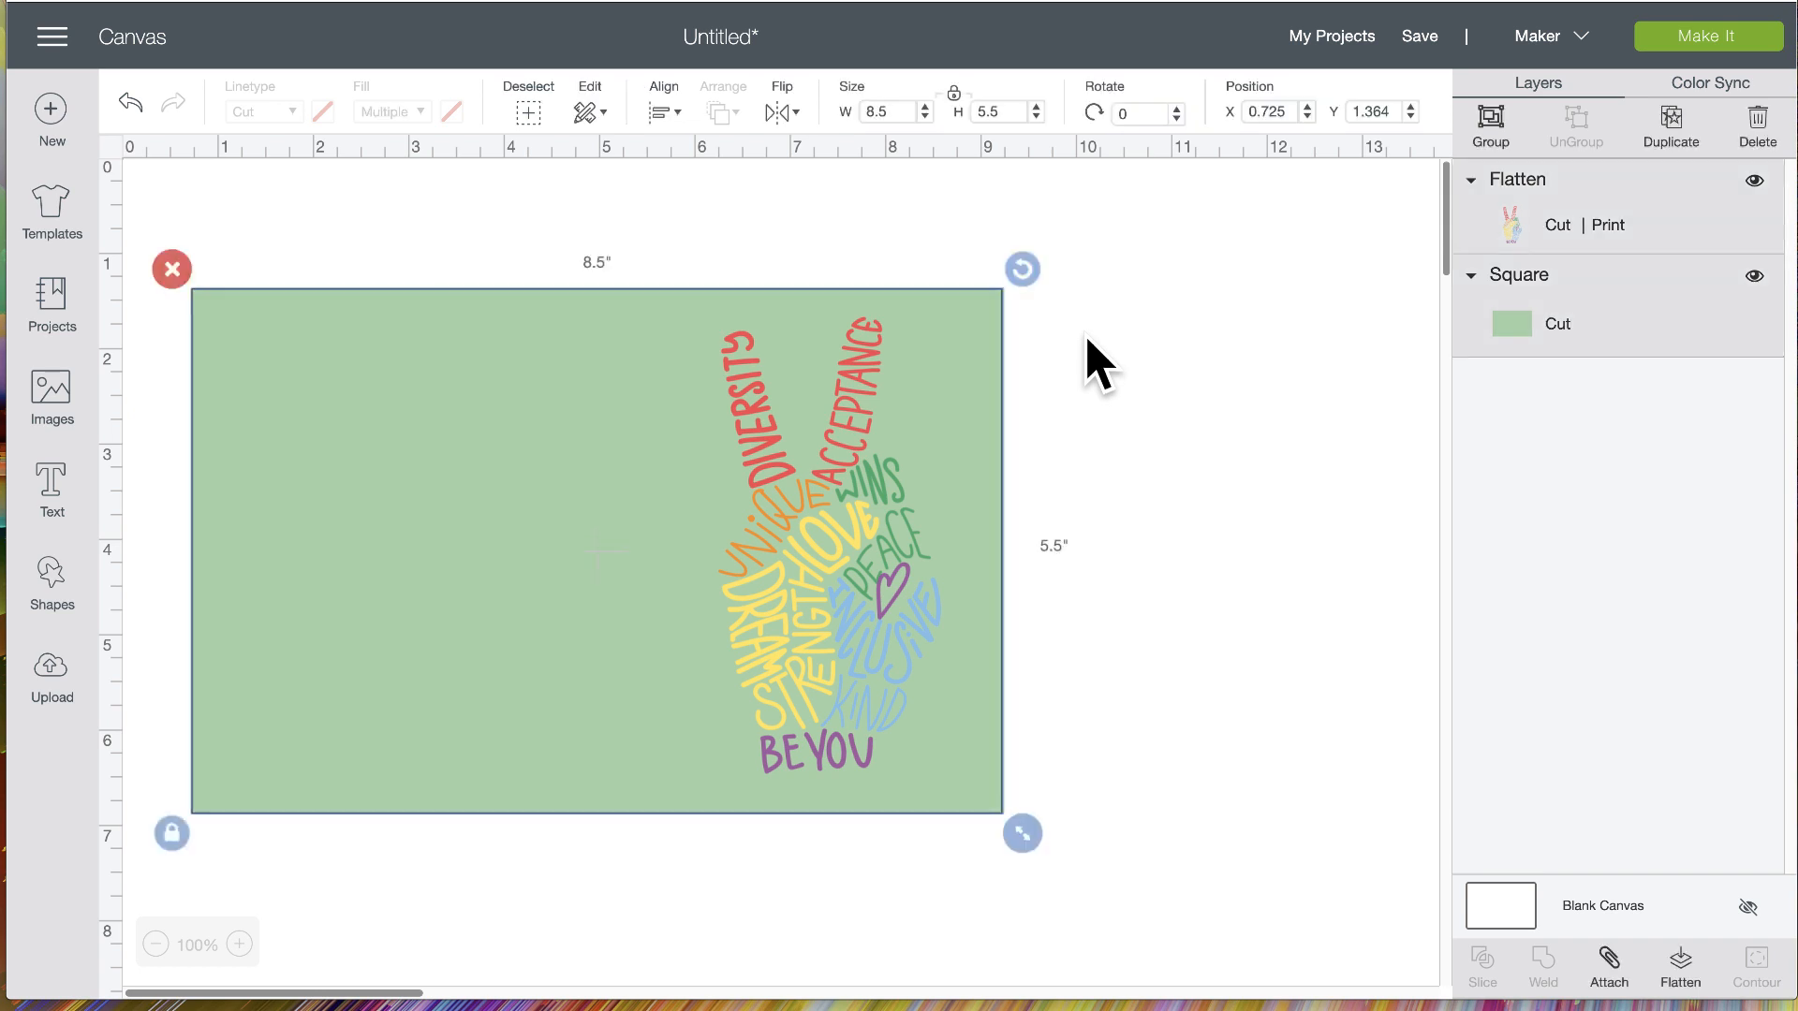
{"action": "left_click", "coordinate": [1541, 334]}
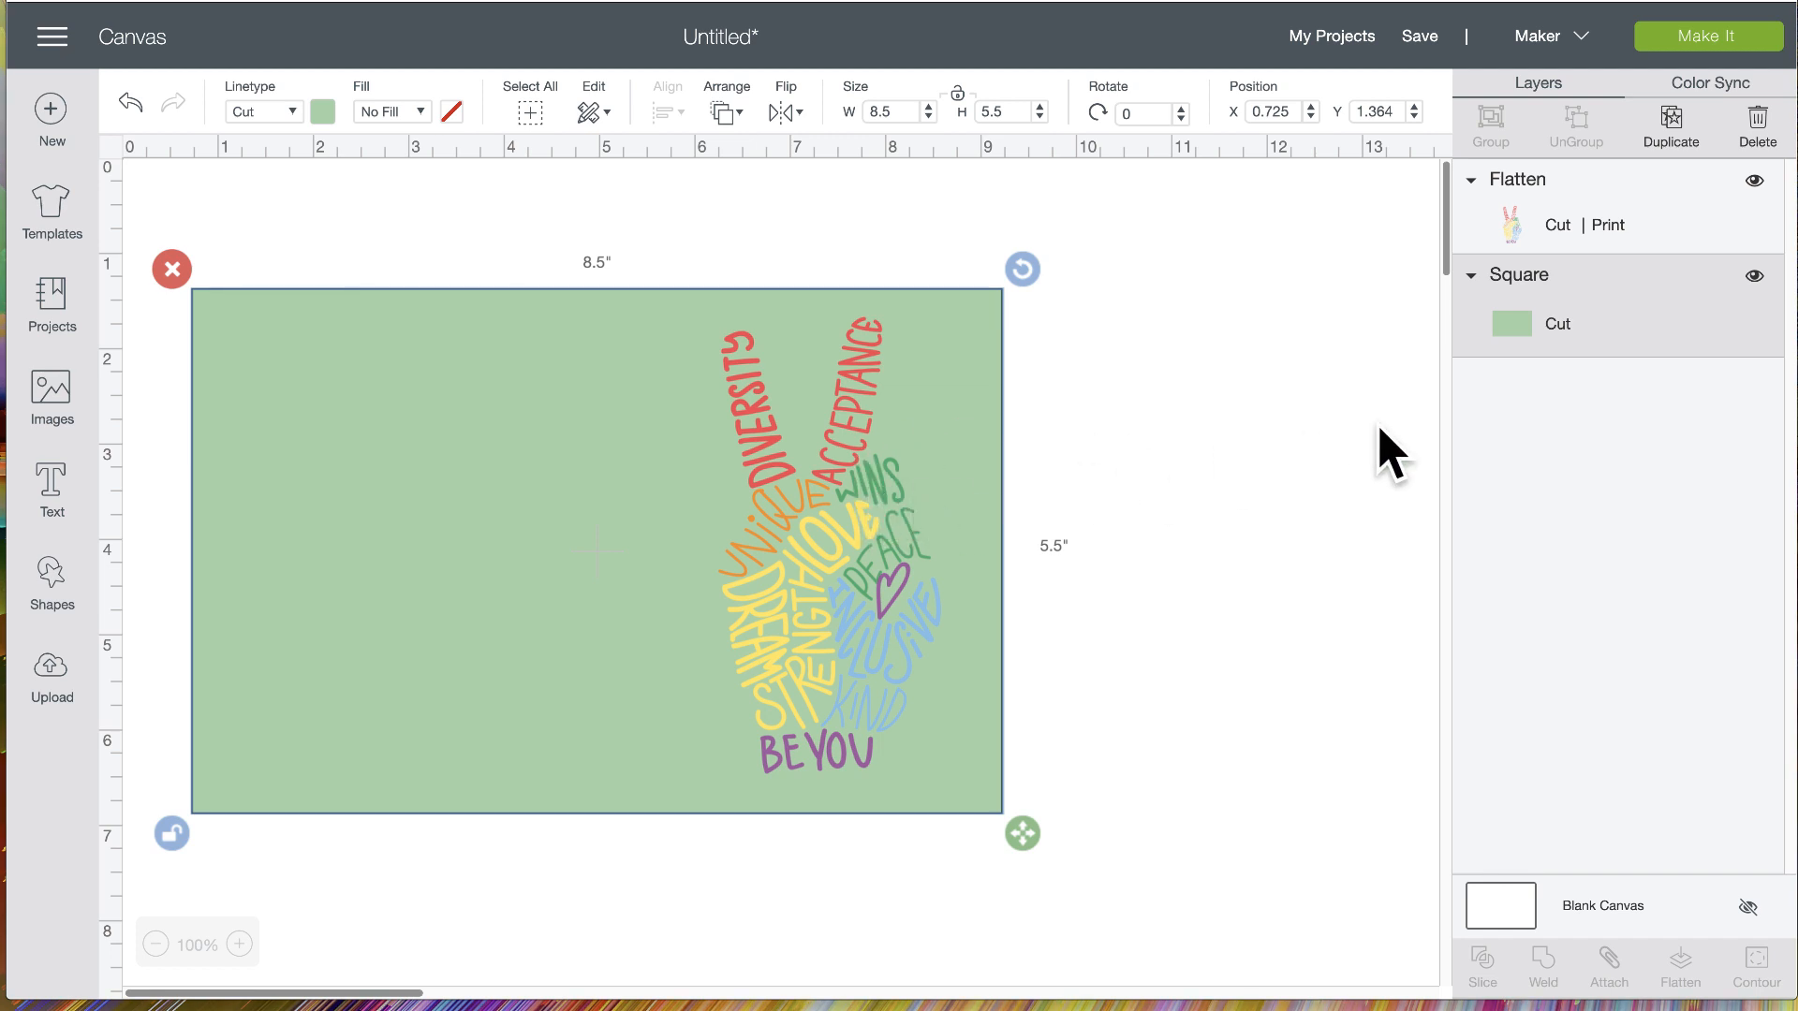
{"action": "left_click", "coordinate": [1545, 313]}
{"action": "left_click", "coordinate": [421, 112]}
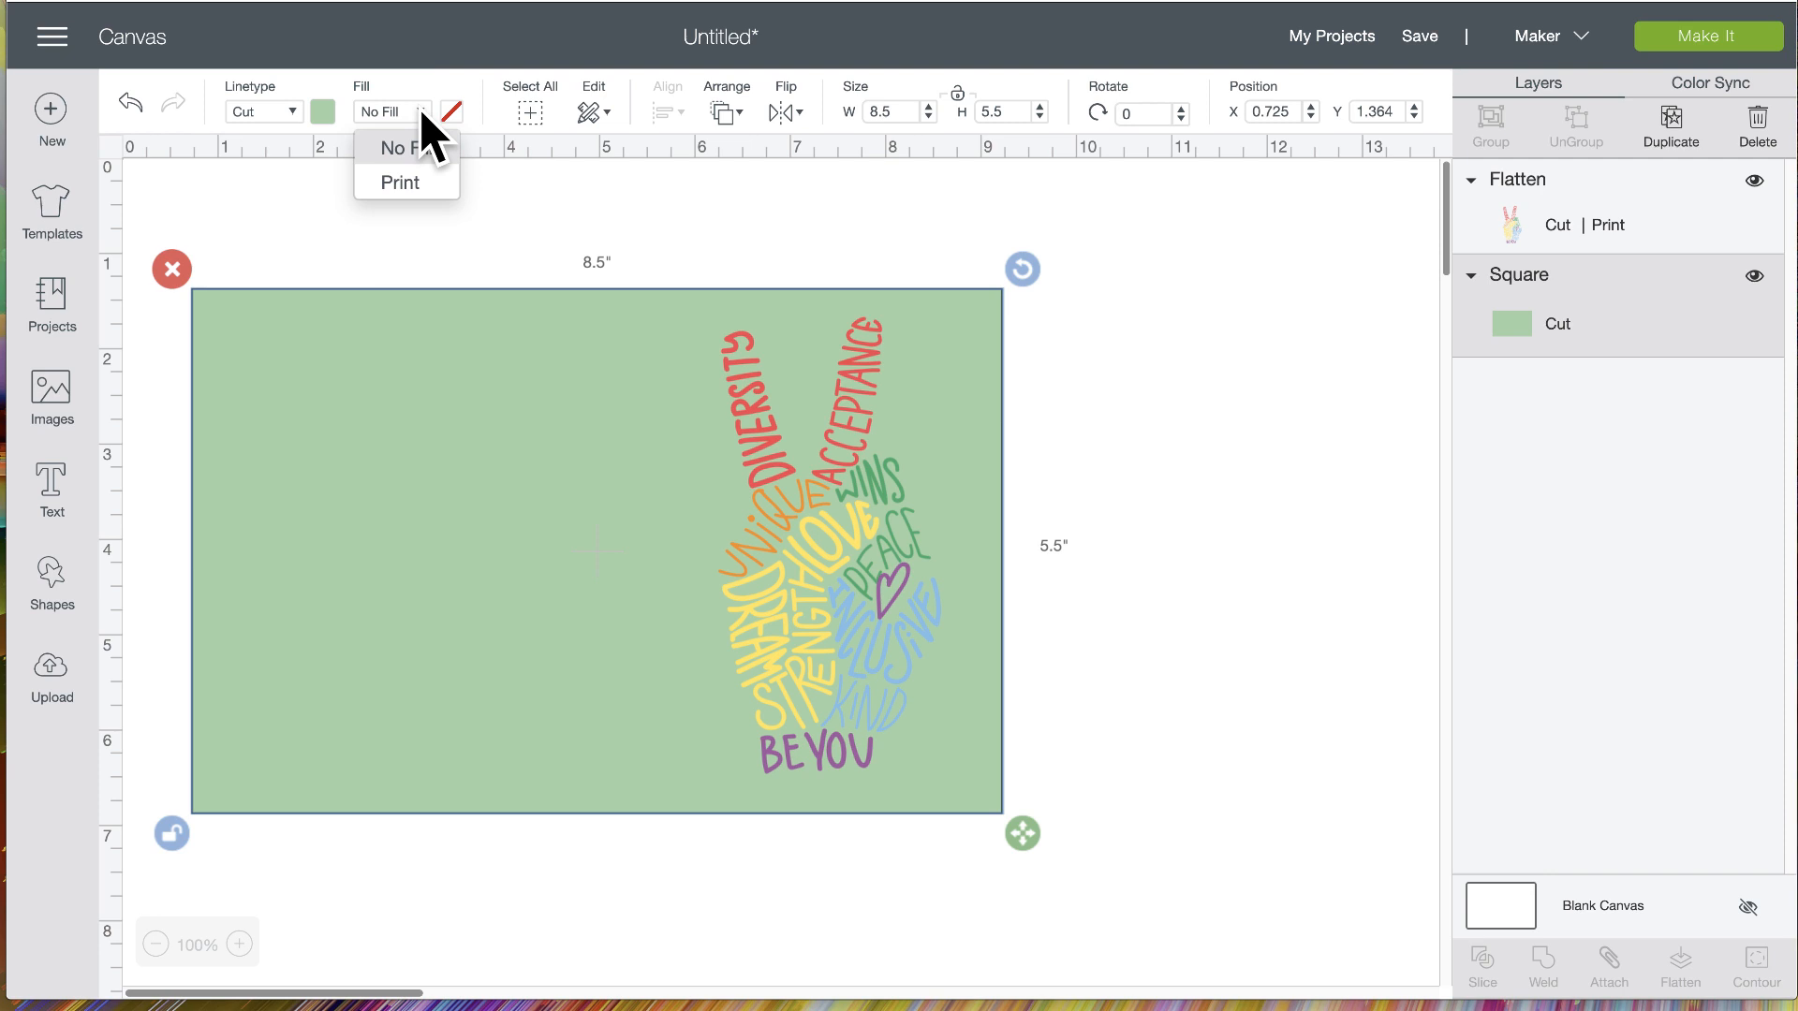
{"action": "left_click", "coordinate": [413, 187]}
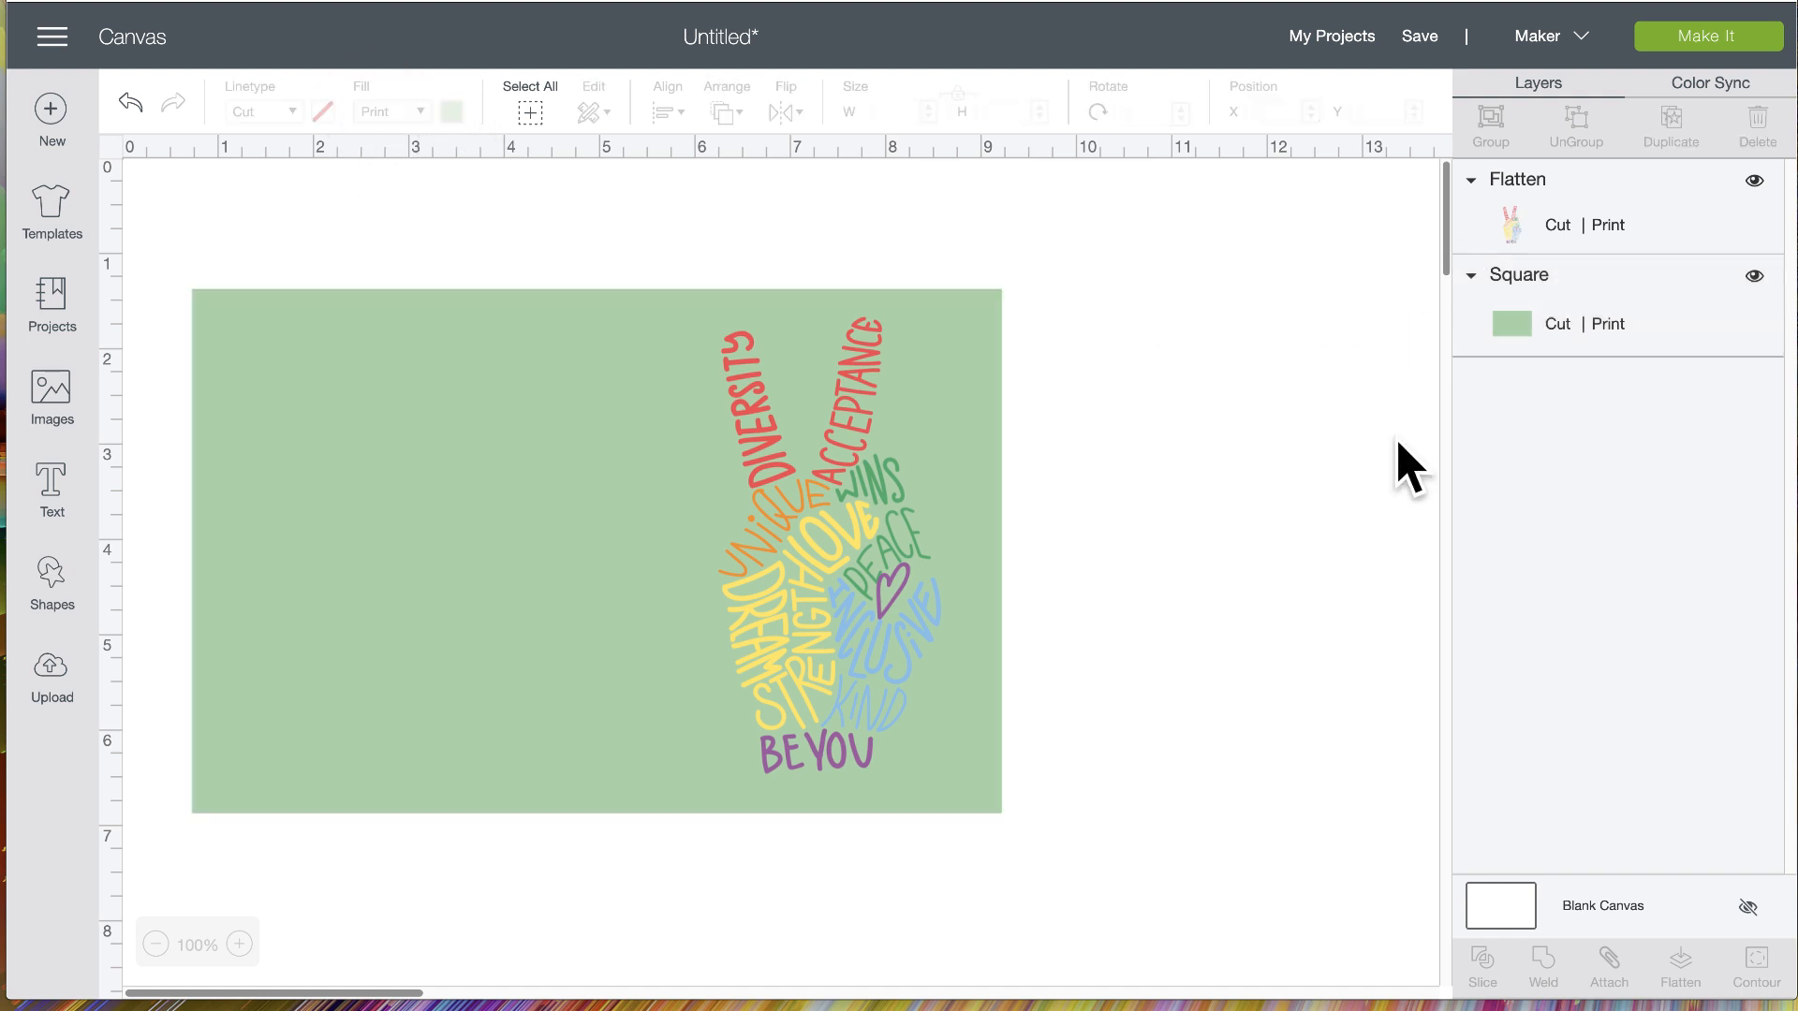
Group the printable rectangle with the flattened hand and move the group to about X 1.27, Y 1.16
{"action": "left_click_drag", "start_coordinate": [535, 232], "coordinate": [1222, 564]}
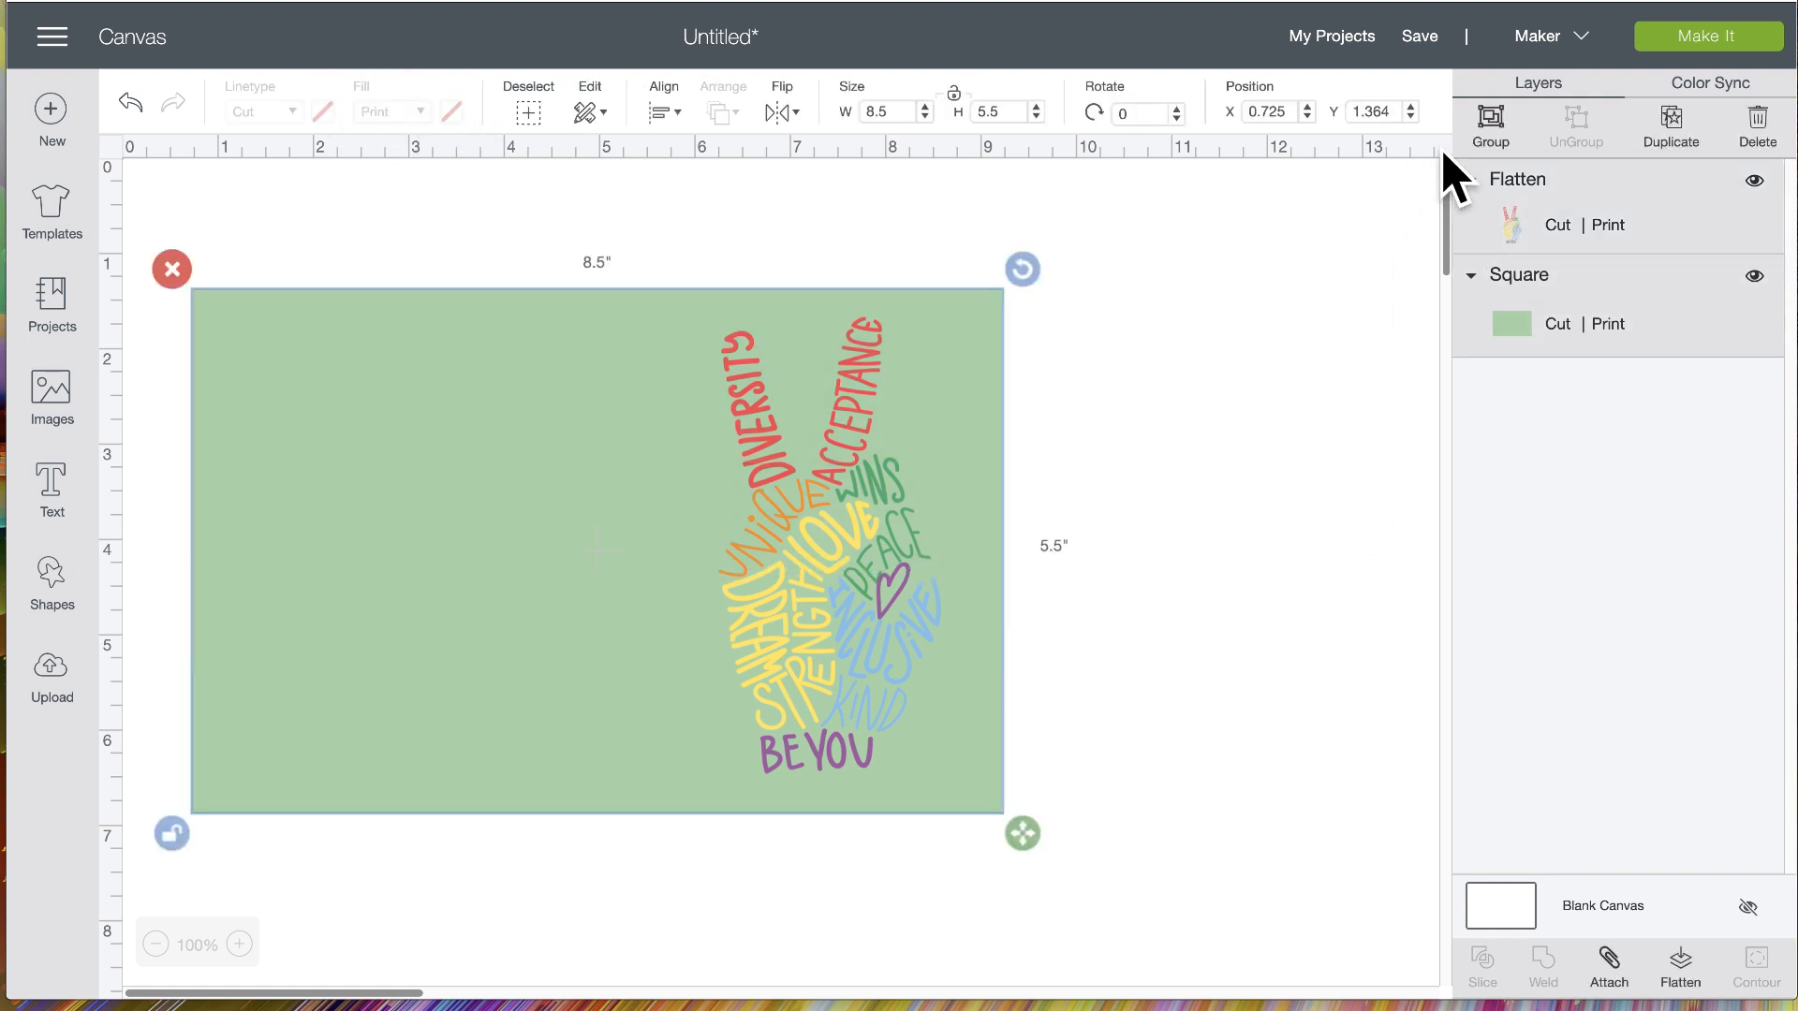
{"action": "left_click", "coordinate": [1491, 126]}
{"action": "left_click_drag", "start_coordinate": [854, 576], "coordinate": [963, 461]}
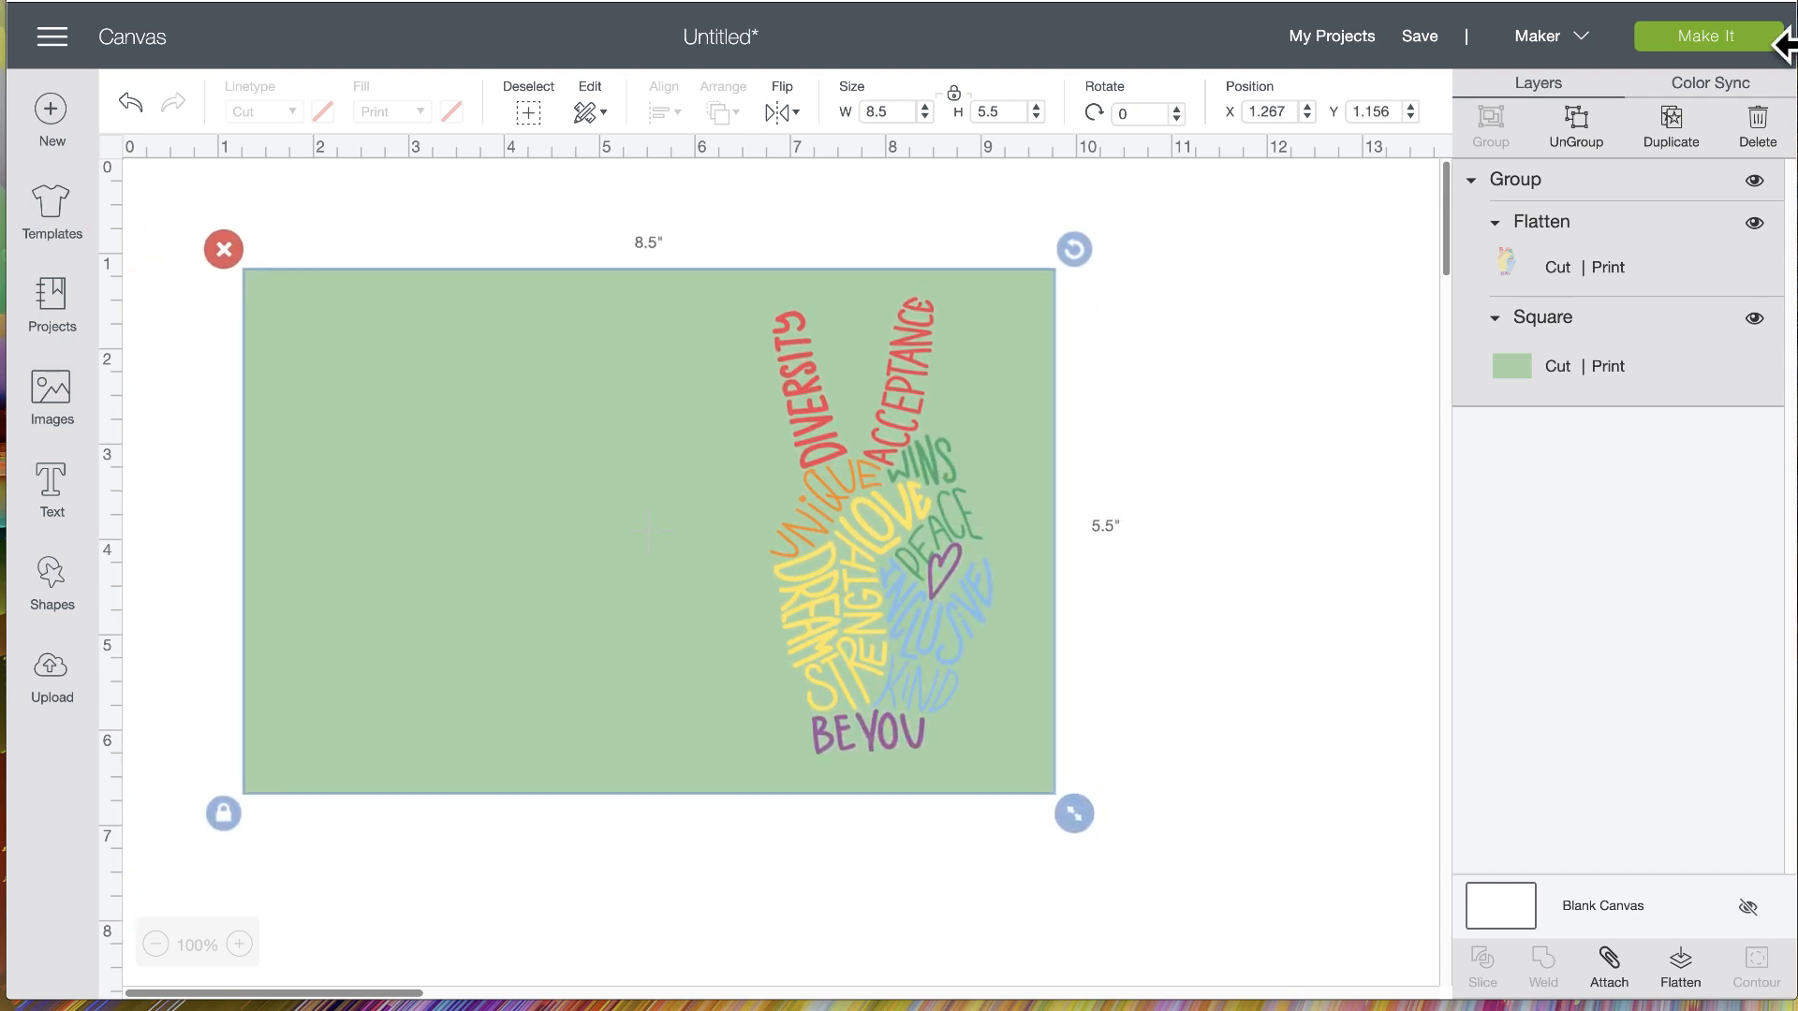
Preview the print-then-cut mats for the grouped design, inspect the peace hand's mat, and return to the canvas
{"action": "left_click", "coordinate": [1750, 43]}
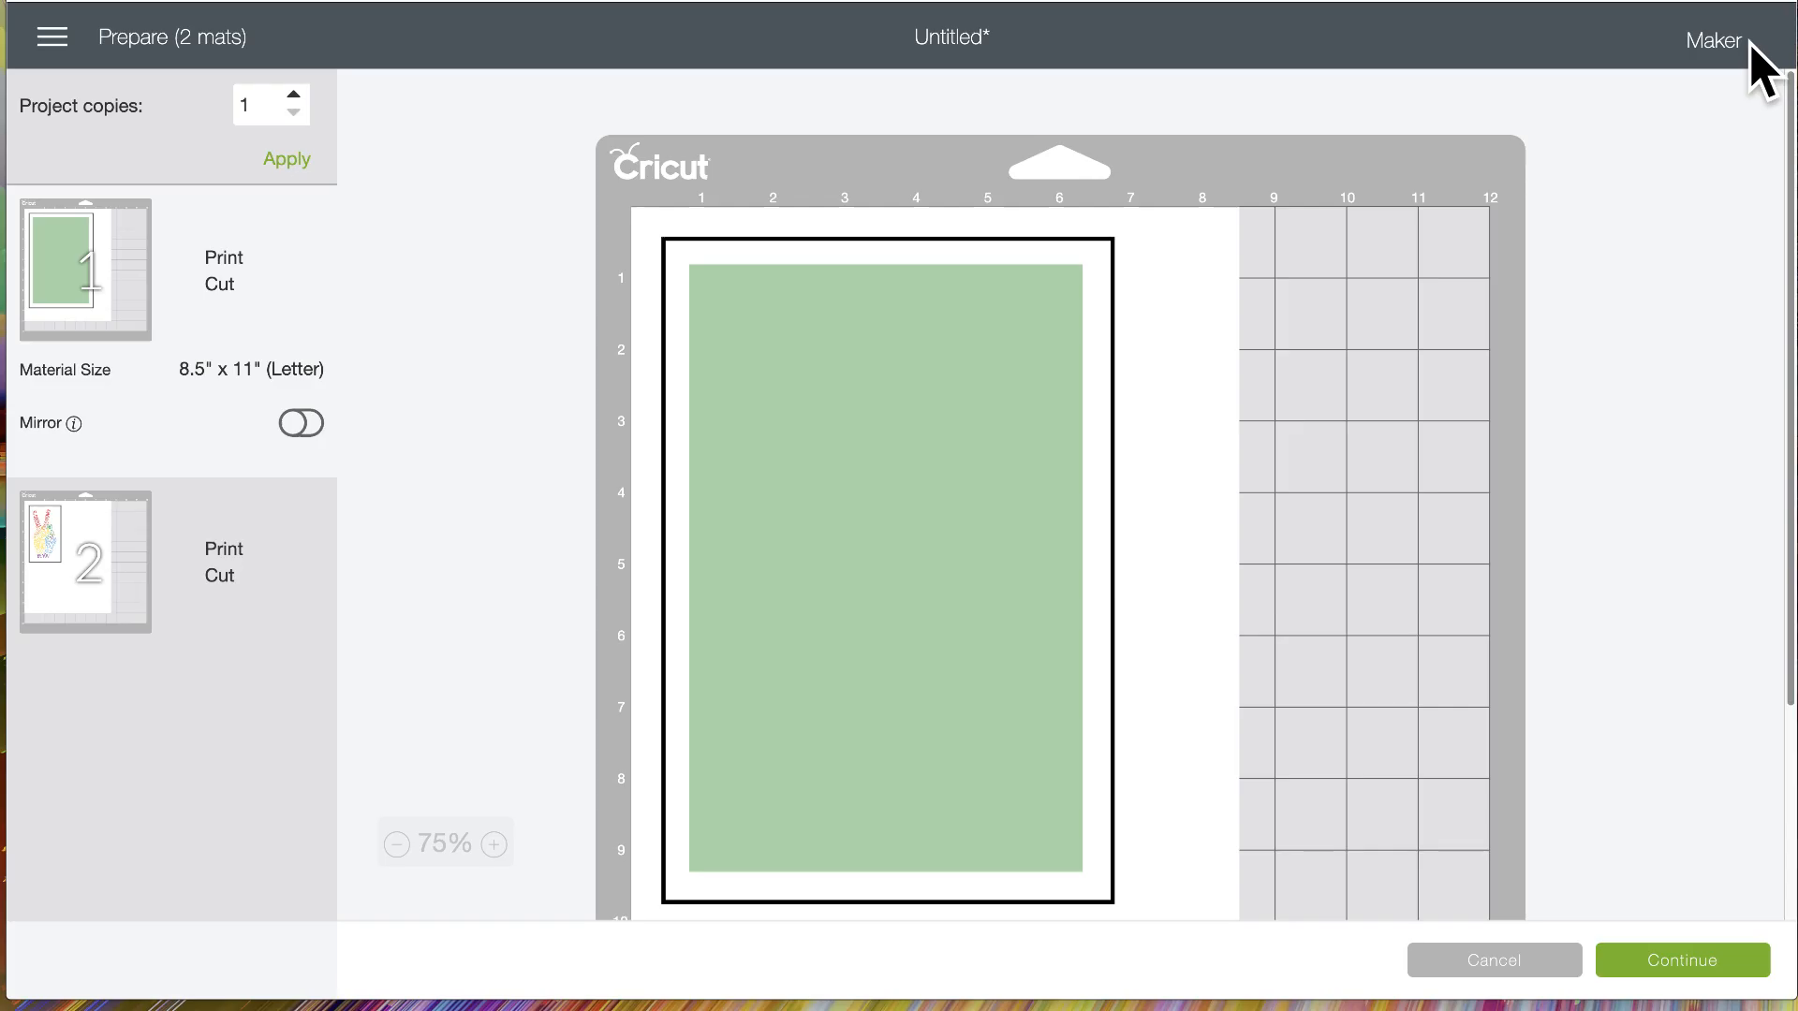
{"action": "left_click", "coordinate": [65, 554]}
{"action": "left_click", "coordinate": [1495, 961]}
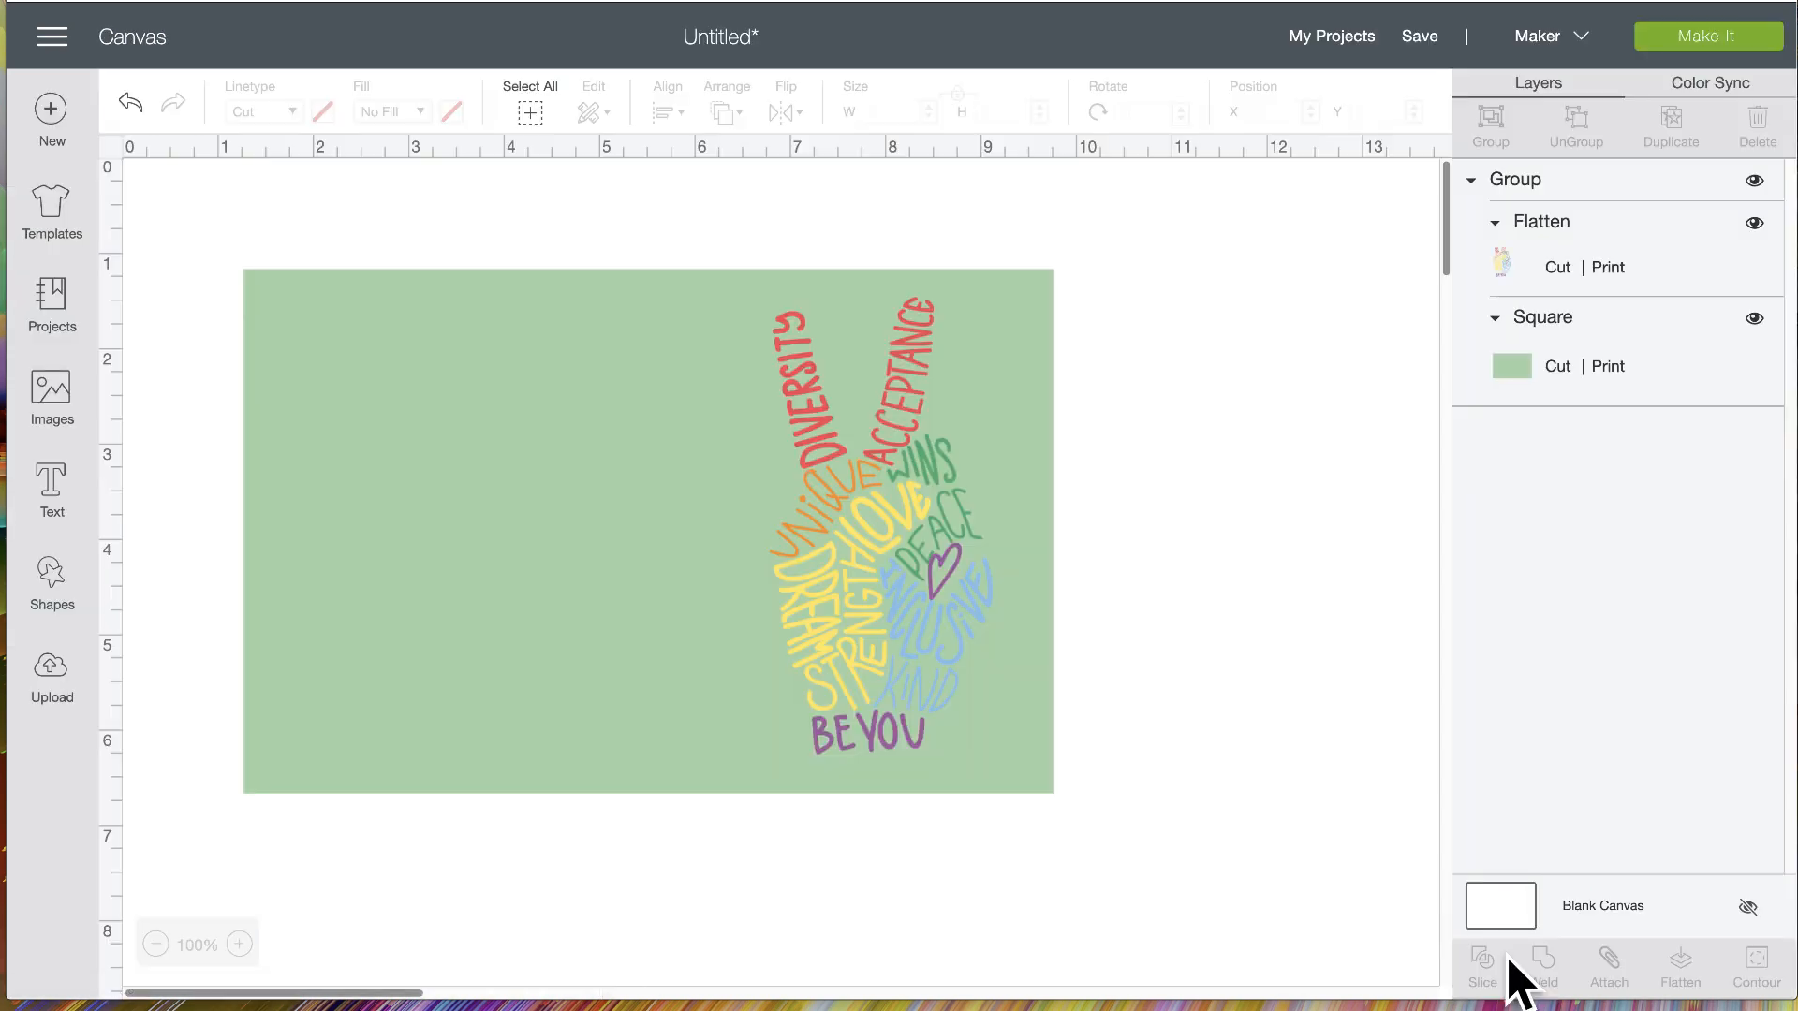
Attach the grouped peace hand and green rectangle, and move them to about X 1.07, Y 0.99
{"action": "left_click_drag", "start_coordinate": [806, 216], "coordinate": [1213, 697]}
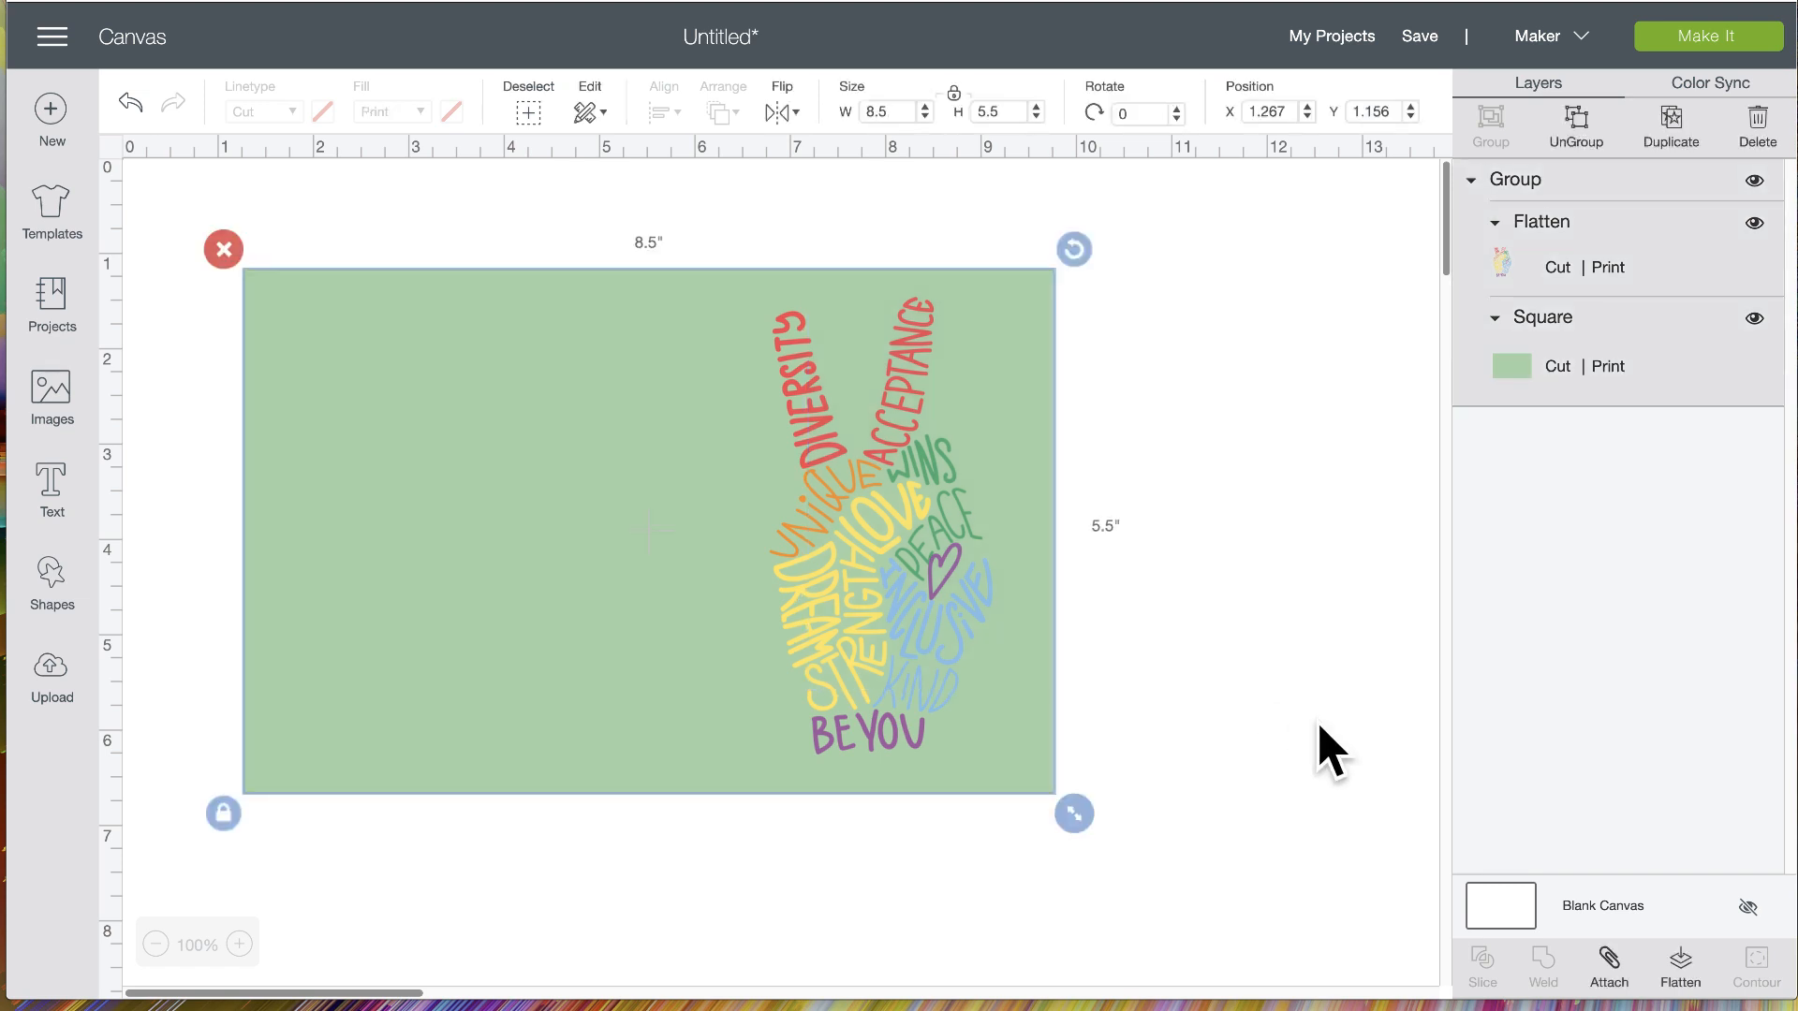
{"action": "left_click", "coordinate": [1609, 970]}
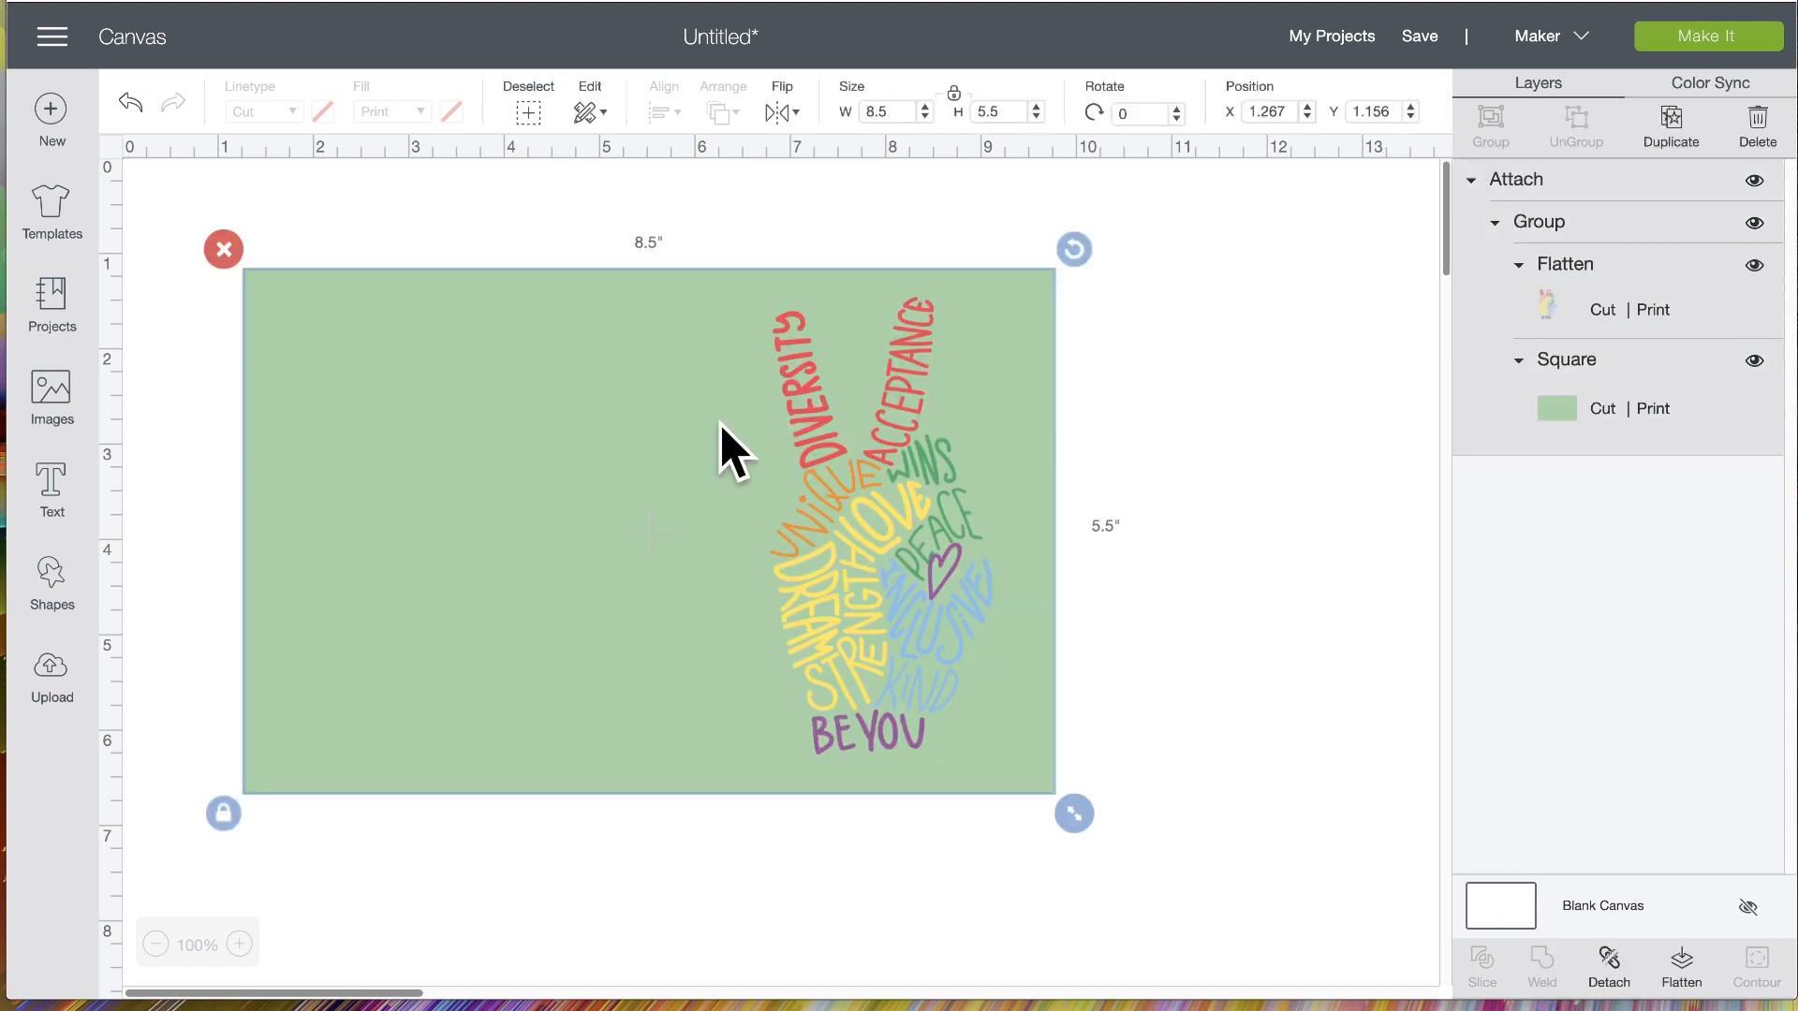
{"action": "mouse_move", "coordinate": [631, 373]}
{"action": "left_mouse_down"}
{"action": "mouse_move", "coordinate": [562, 412]}
{"action": "mouse_move", "coordinate": [615, 381]}
{"action": "left_mouse_up"}
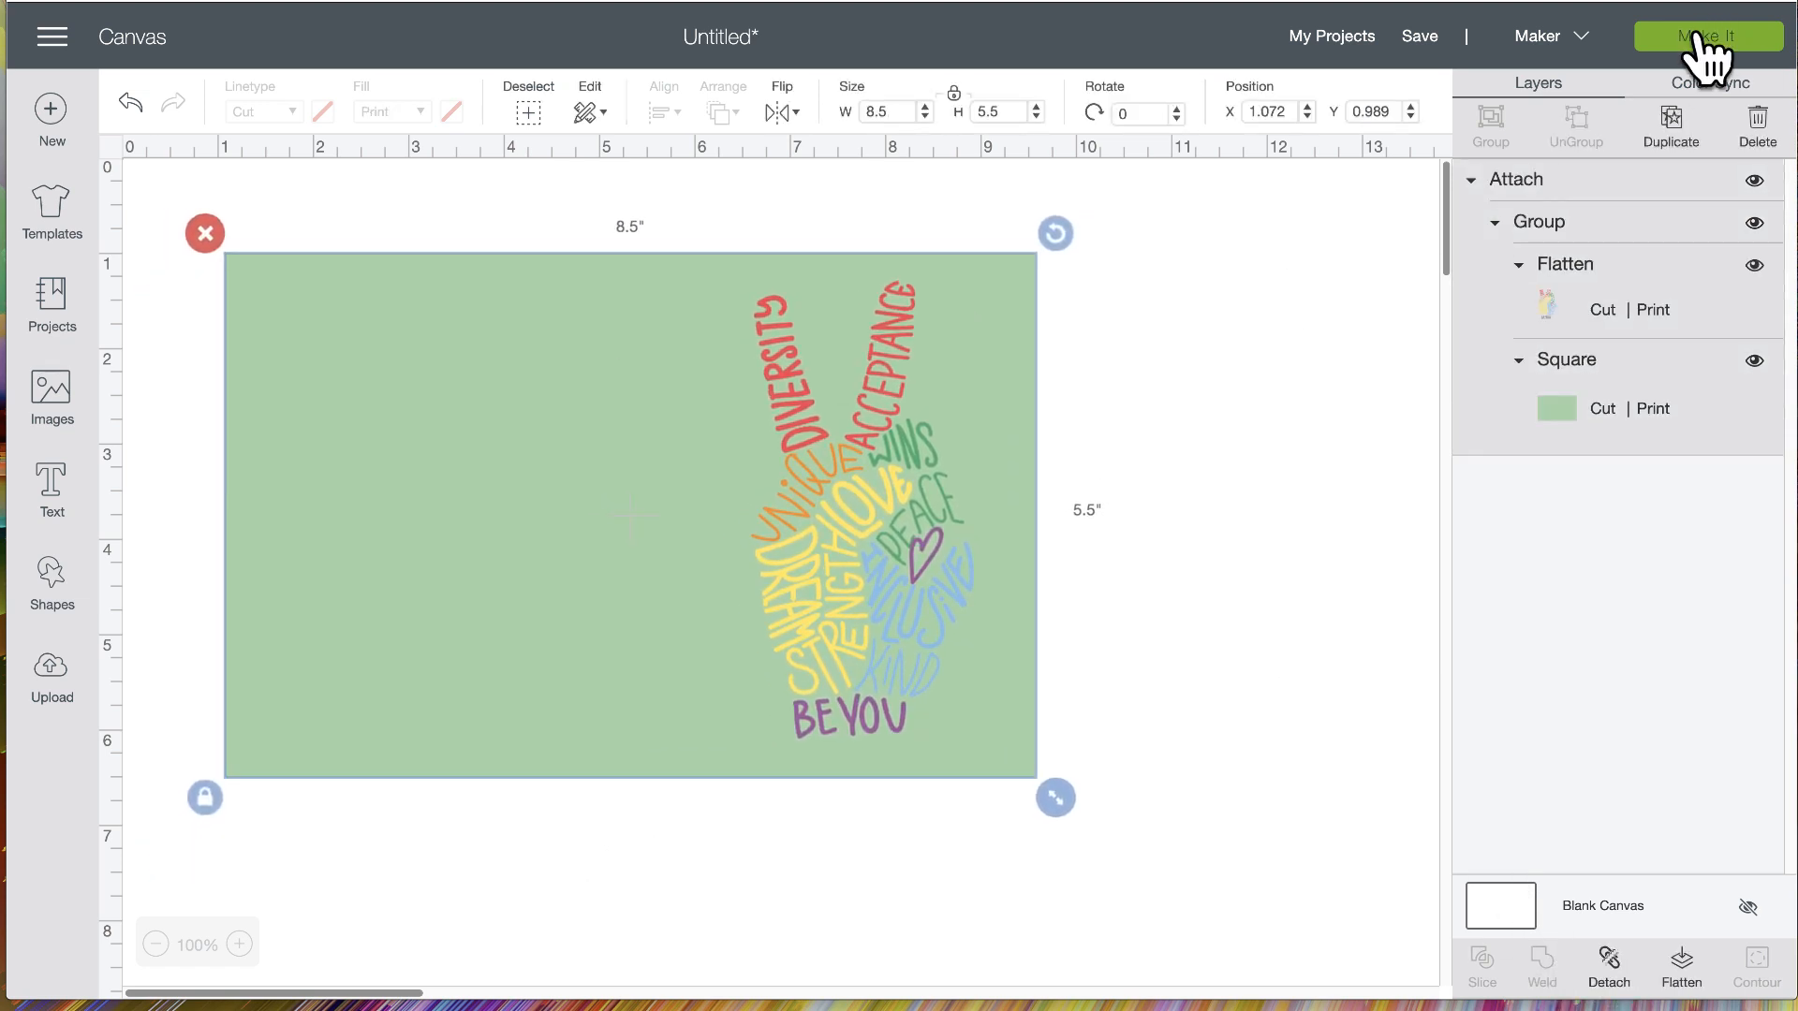
Preview the print-then-cut mat for the attached card design, and return to the canvas
{"action": "left_click", "coordinate": [1704, 38]}
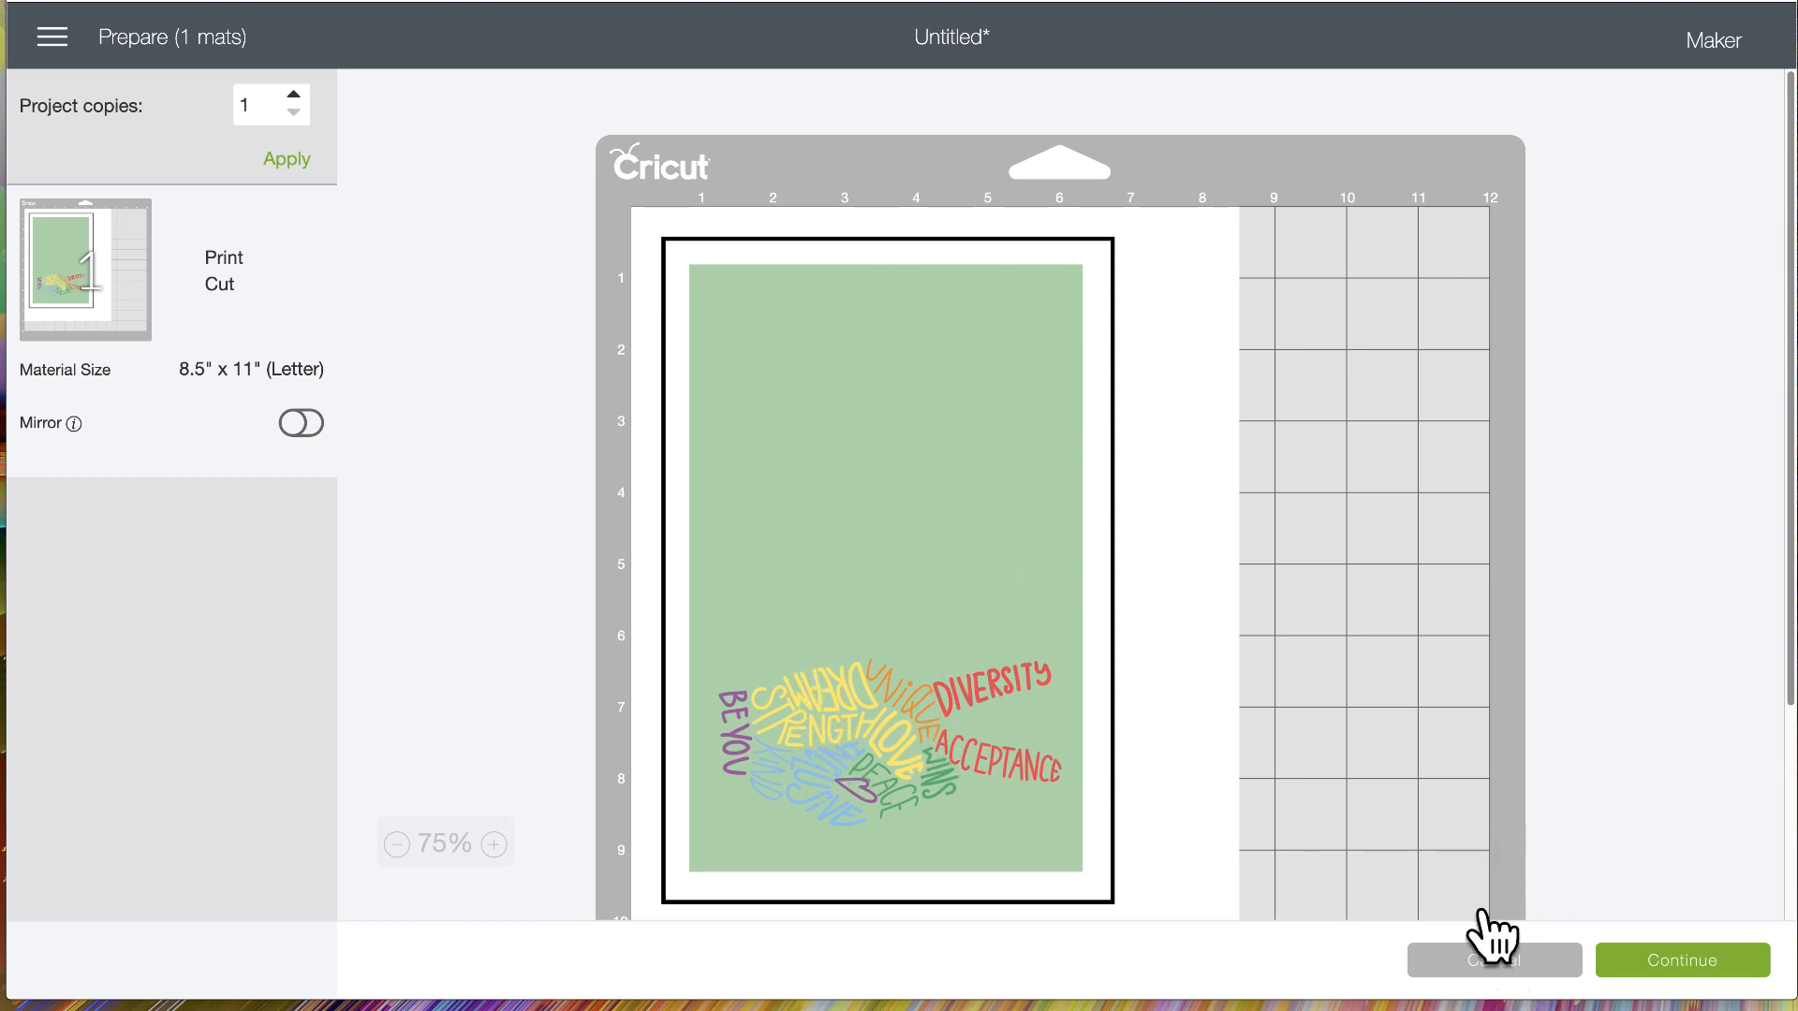
{"action": "left_click", "coordinate": [1490, 955]}
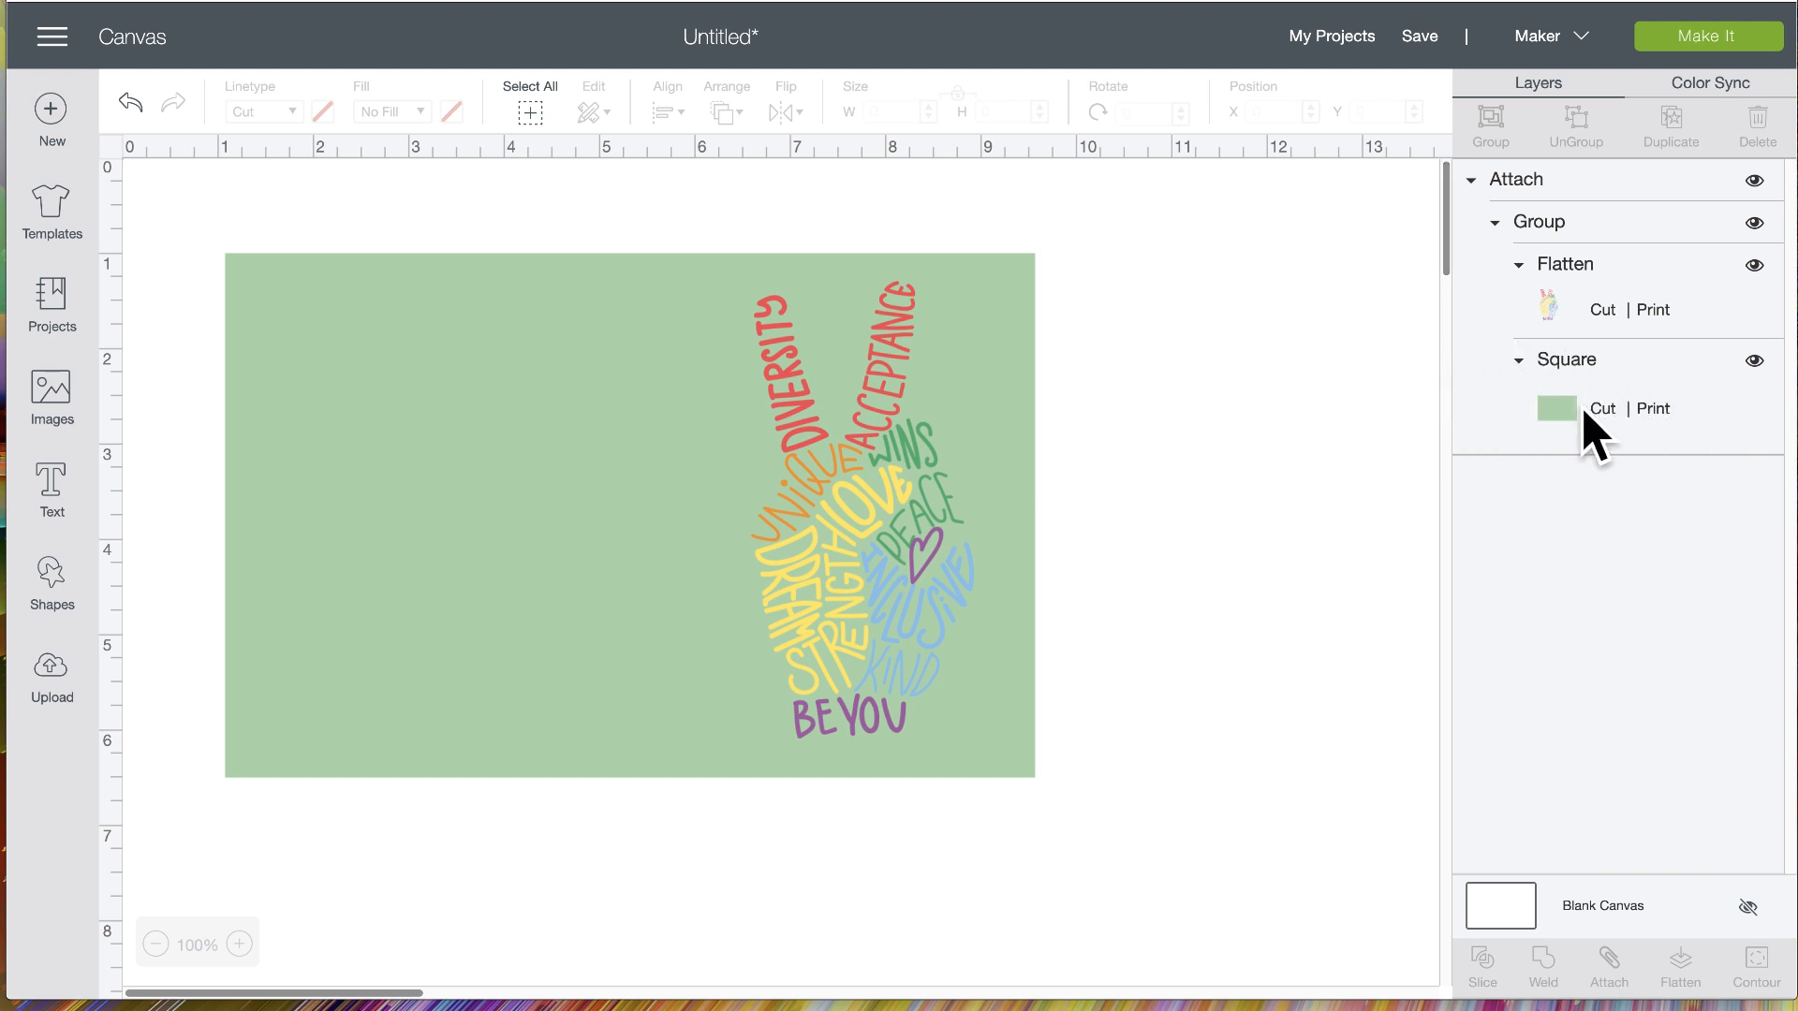
Undo the recent moves, the attachment and the grouping so the hand and rectangle are separate layers
{"action": "left_click", "coordinate": [130, 105]}
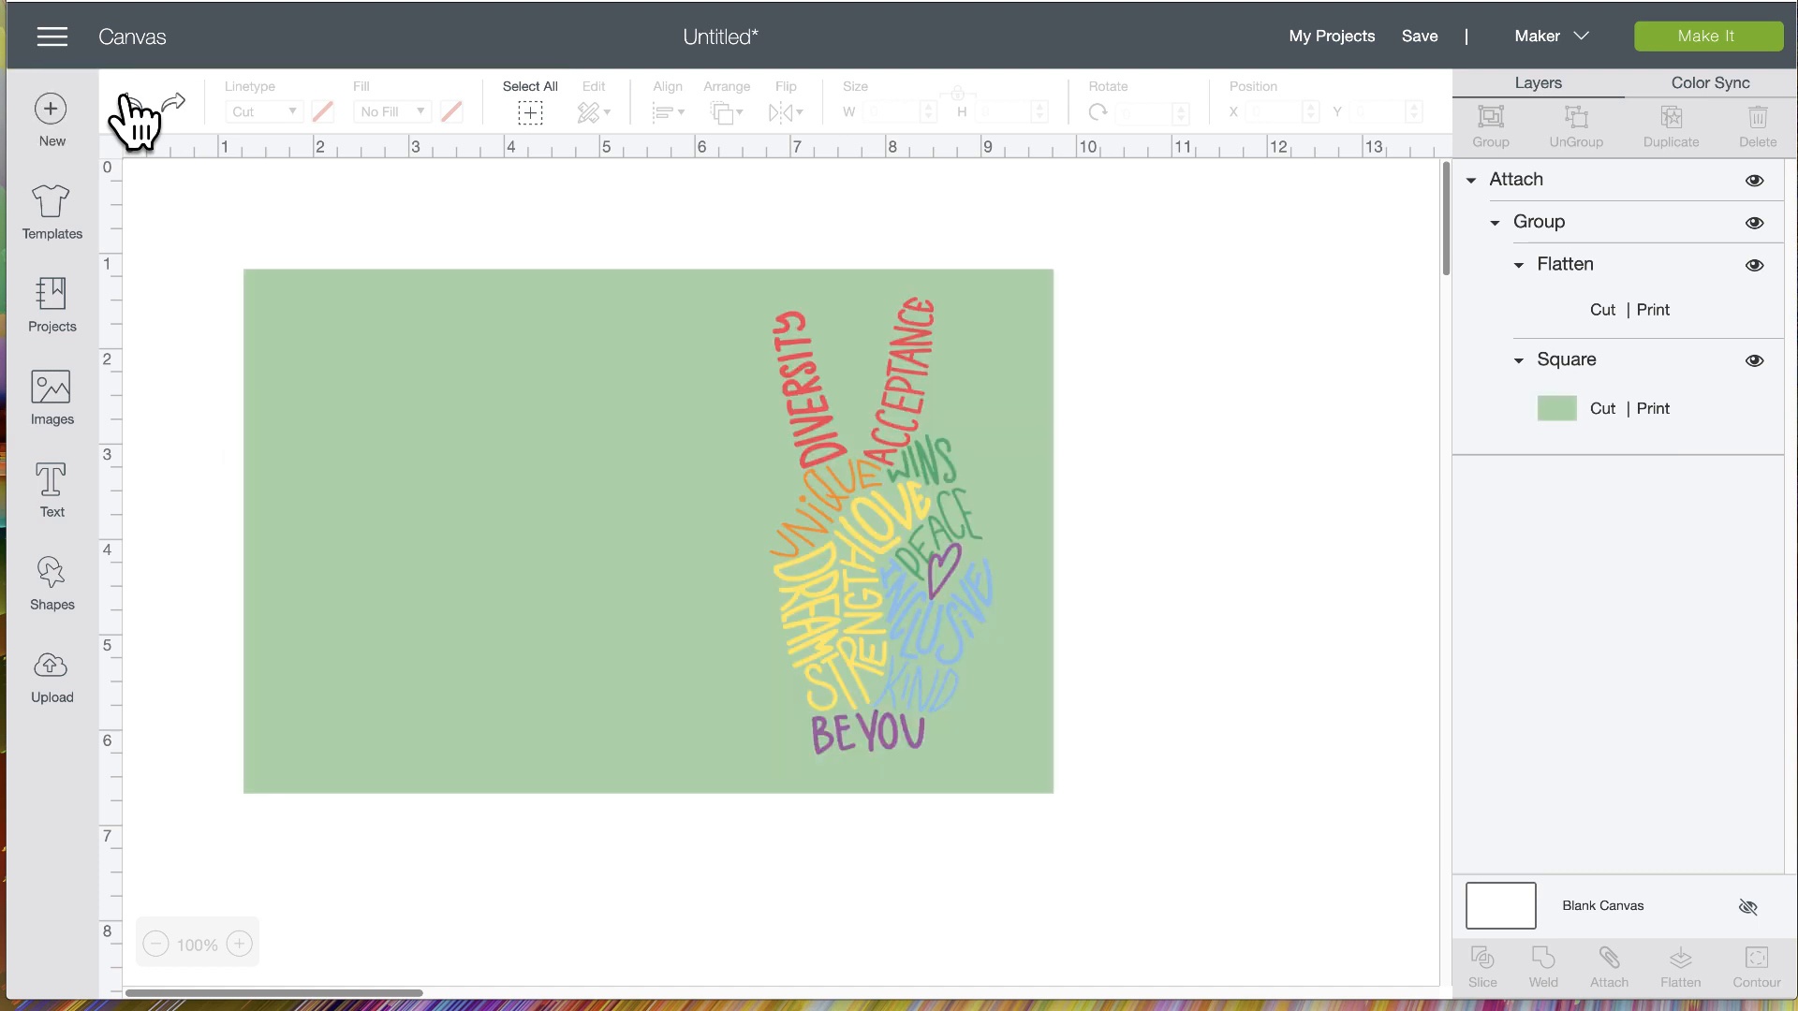
{"action": "left_click", "coordinate": [130, 105]}
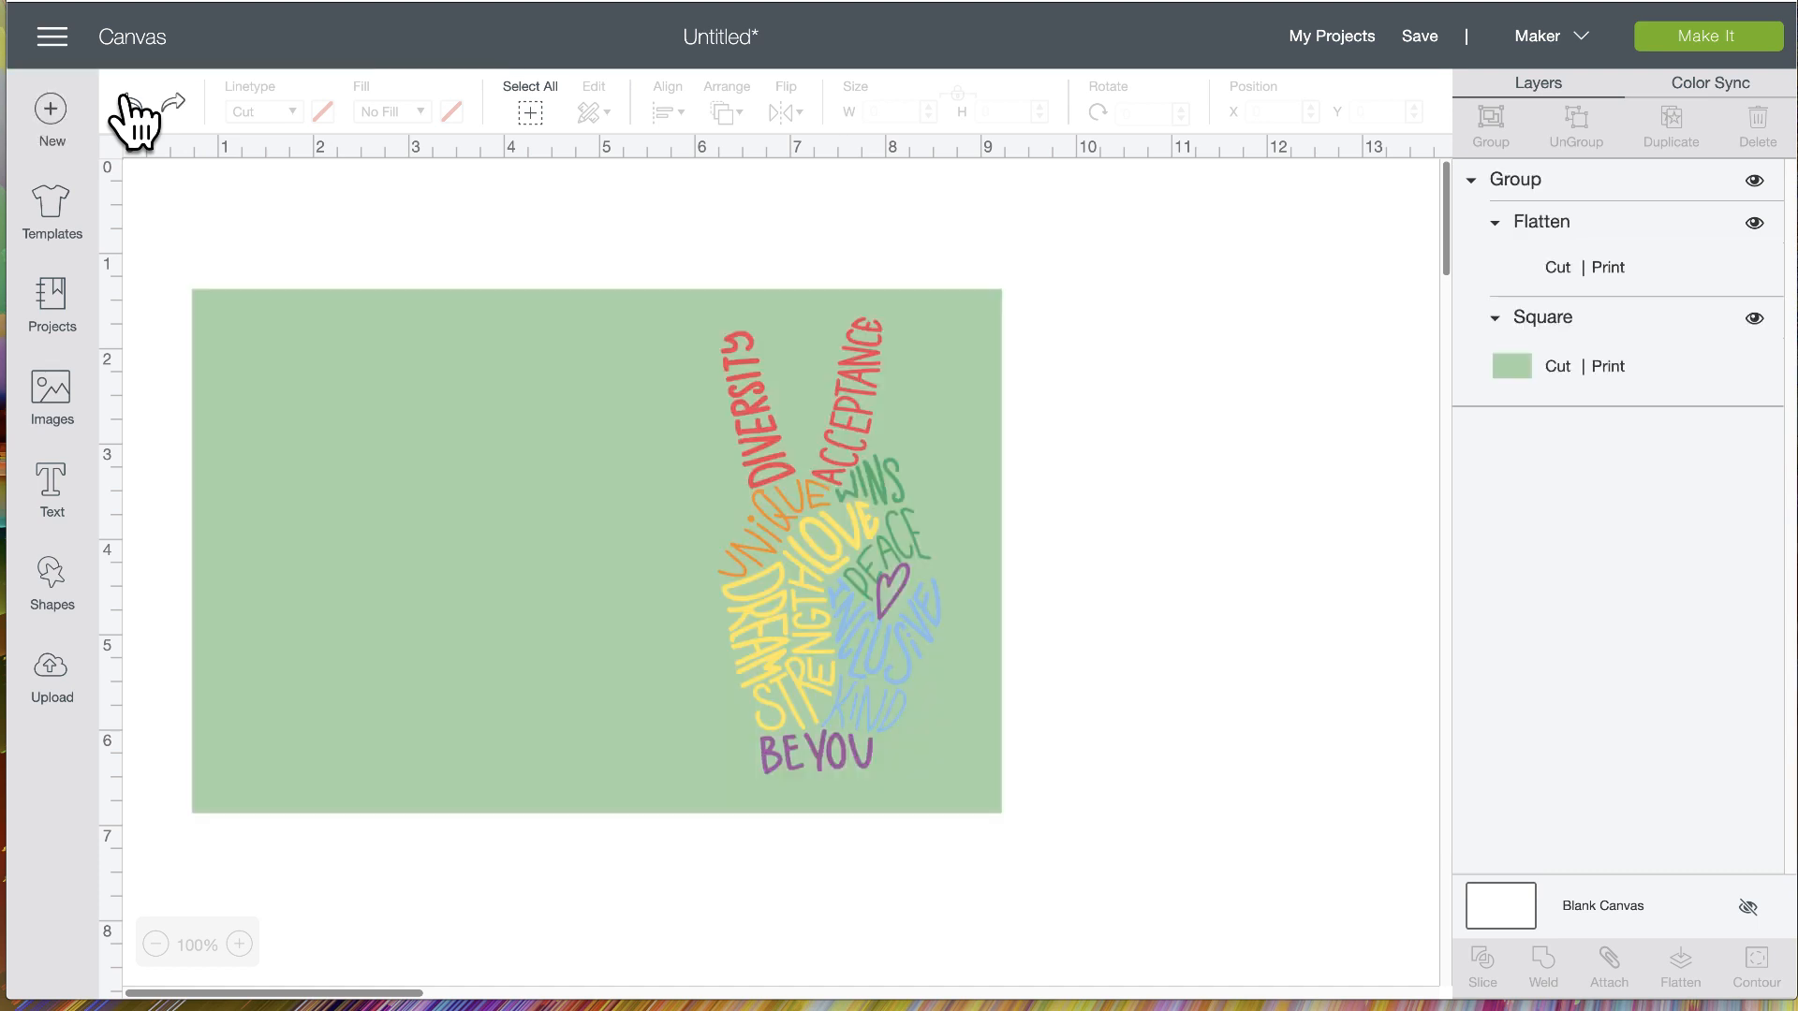
{"action": "left_click", "coordinate": [130, 105]}
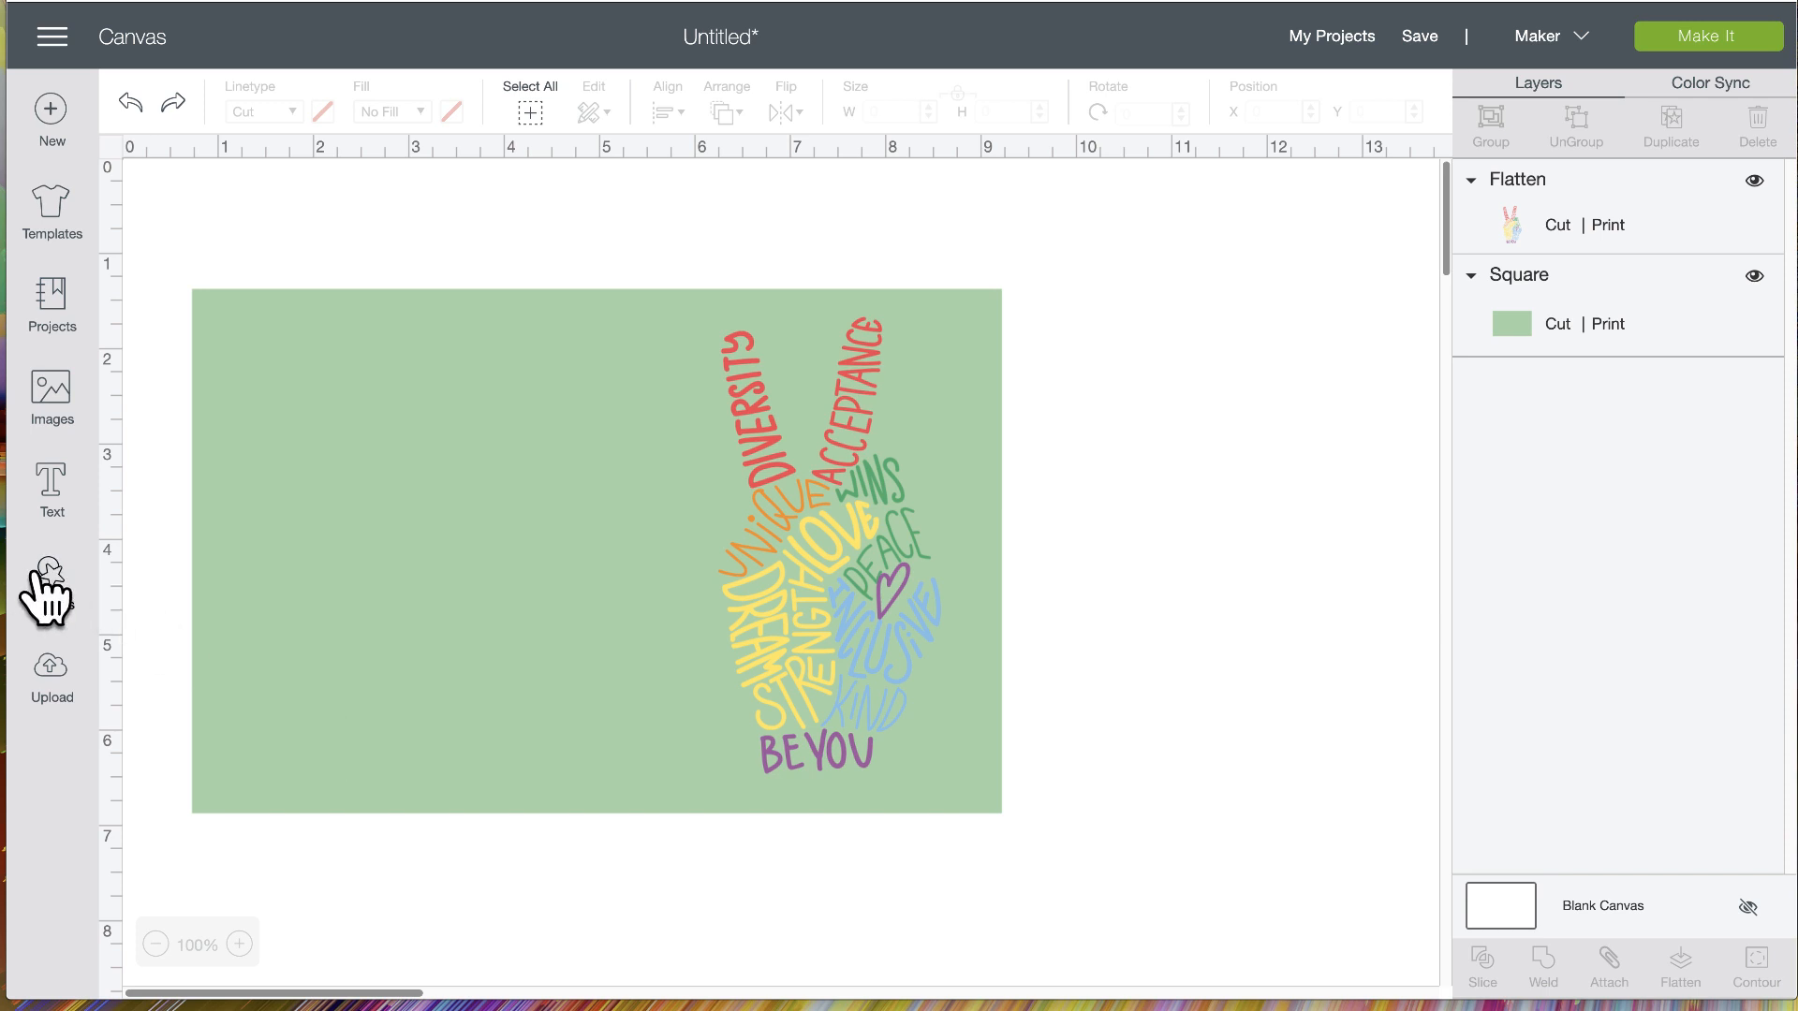
Add a score line to the canvas and set its height to 5.5 inches
{"action": "left_click", "coordinate": [47, 592]}
{"action": "left_click", "coordinate": [258, 777]}
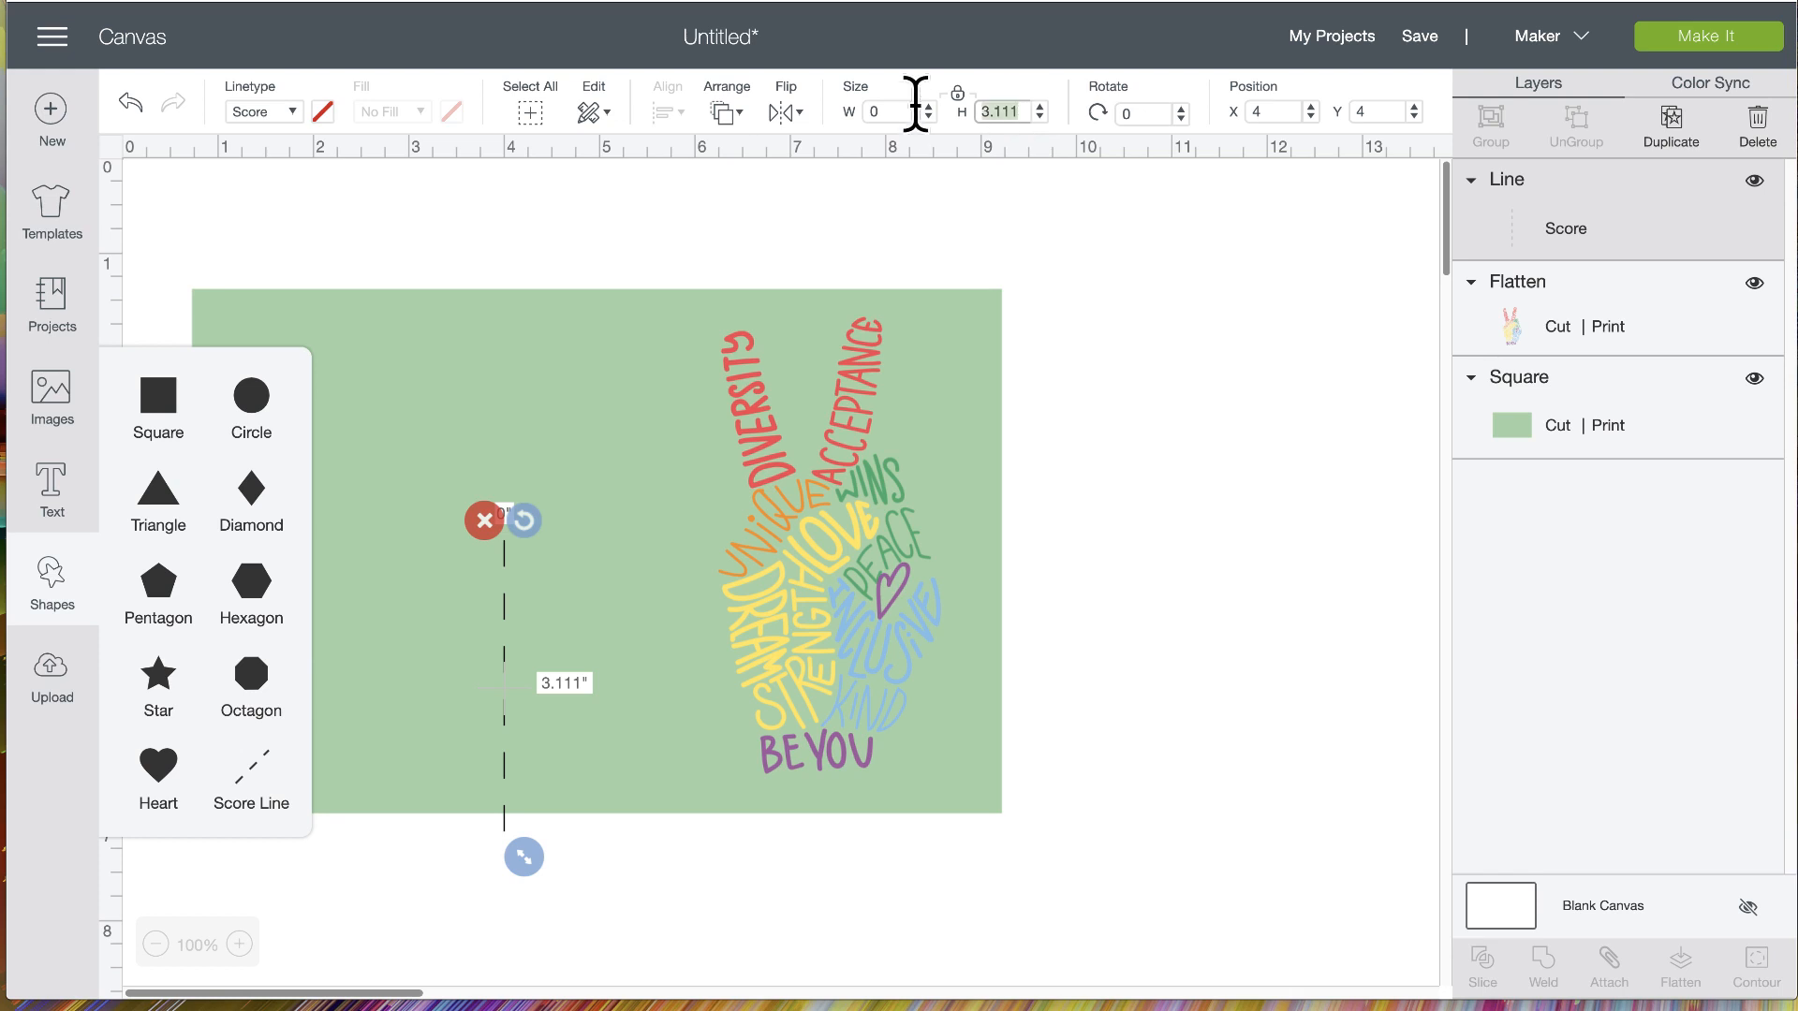
{"action": "type", "text": "5.5"}
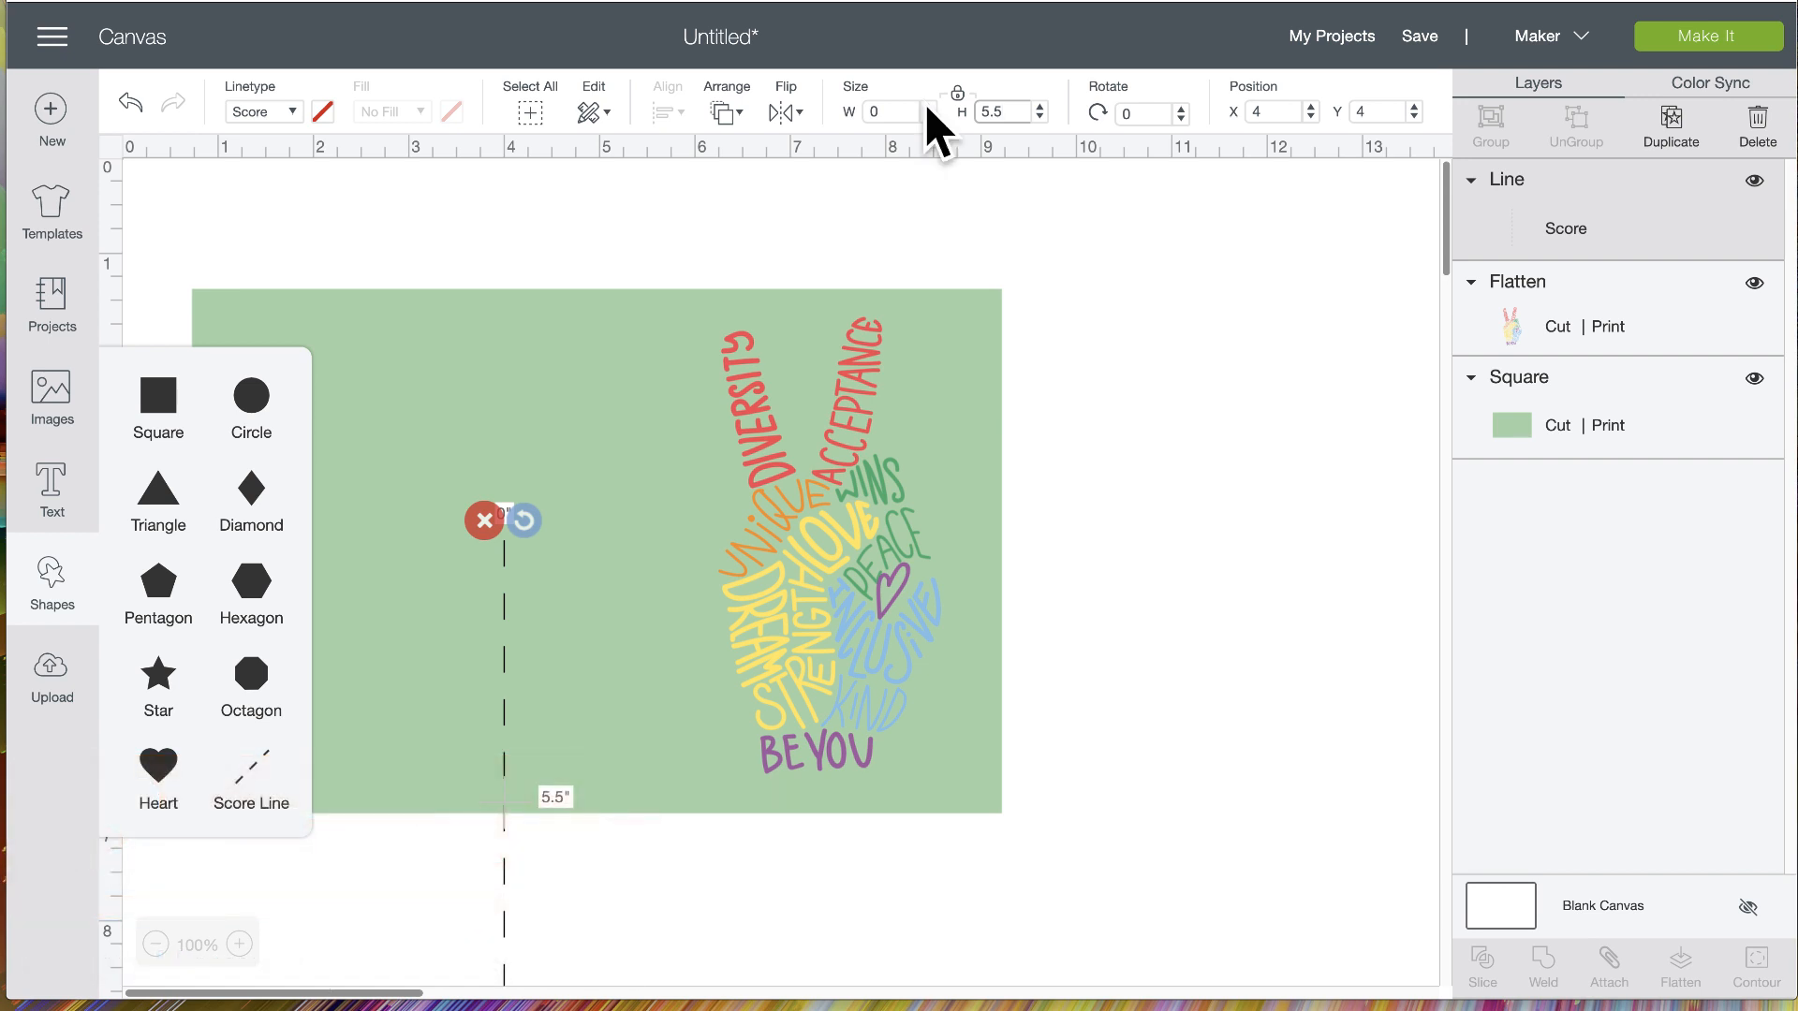
{"action": "left_click", "coordinate": [512, 592]}
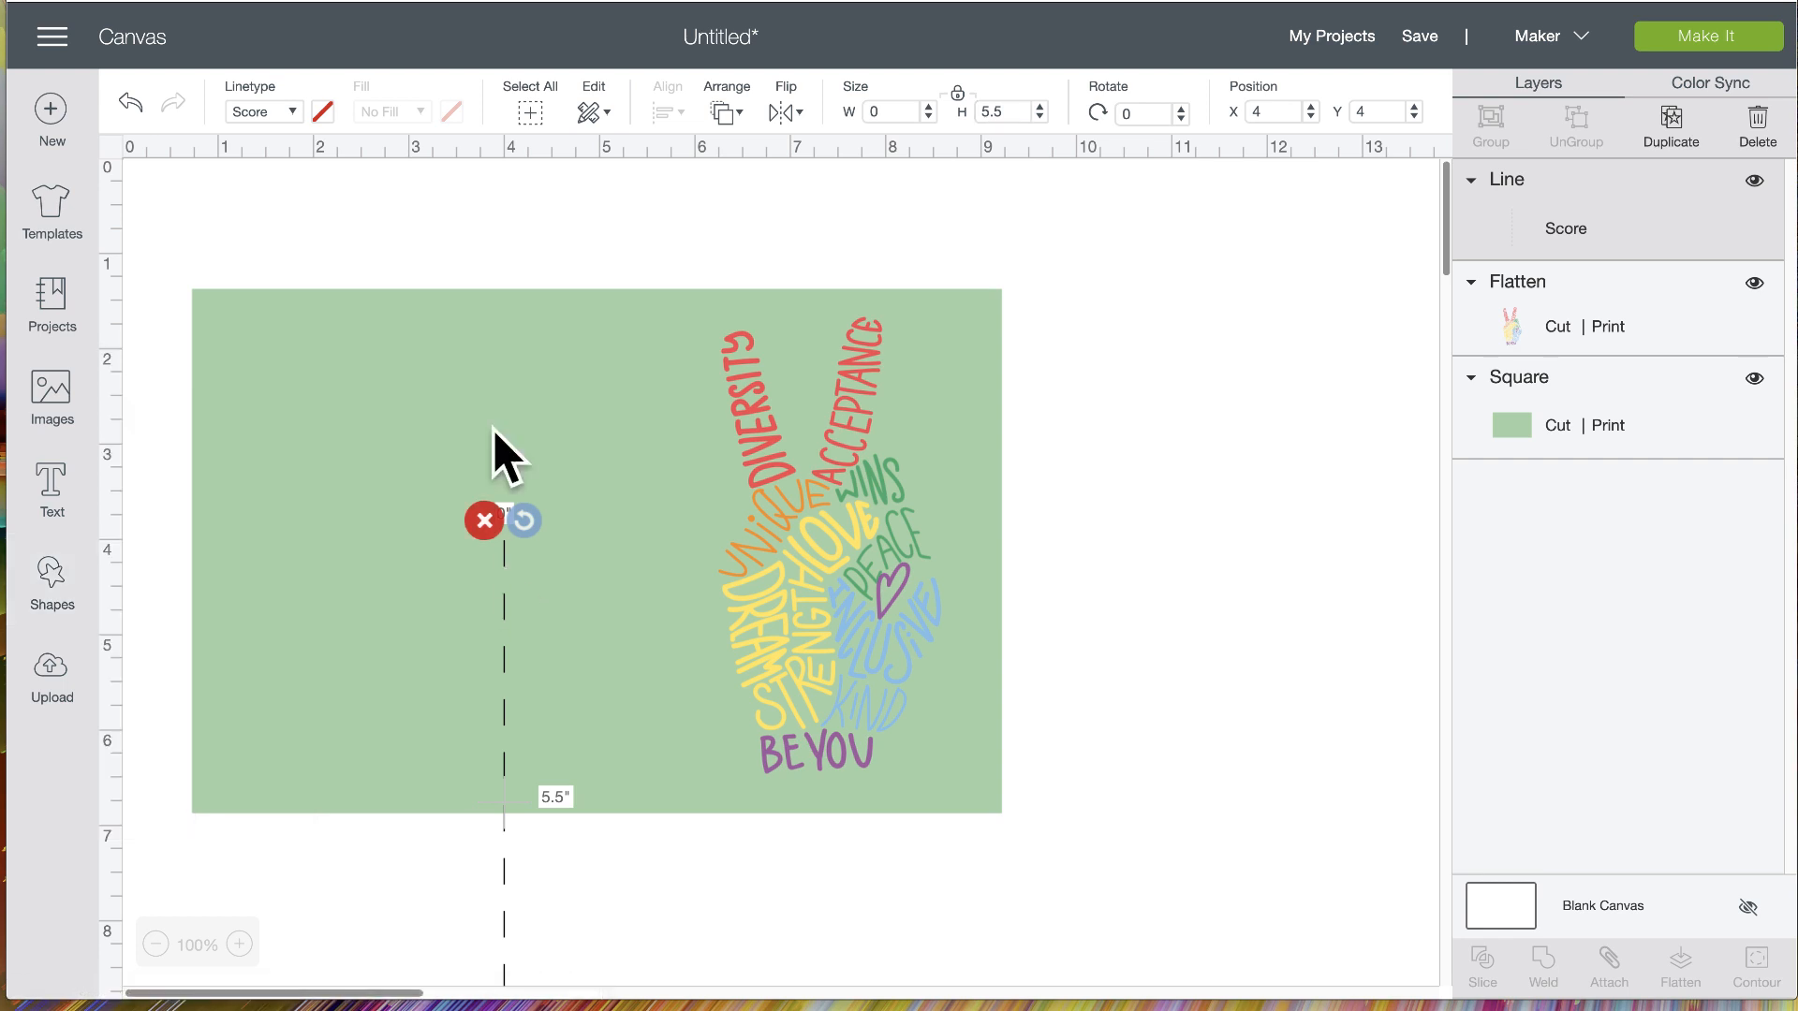
Center the score line on the green rectangle and attach the two together
{"action": "left_click_drag", "start_coordinate": [342, 206], "coordinate": [573, 937]}
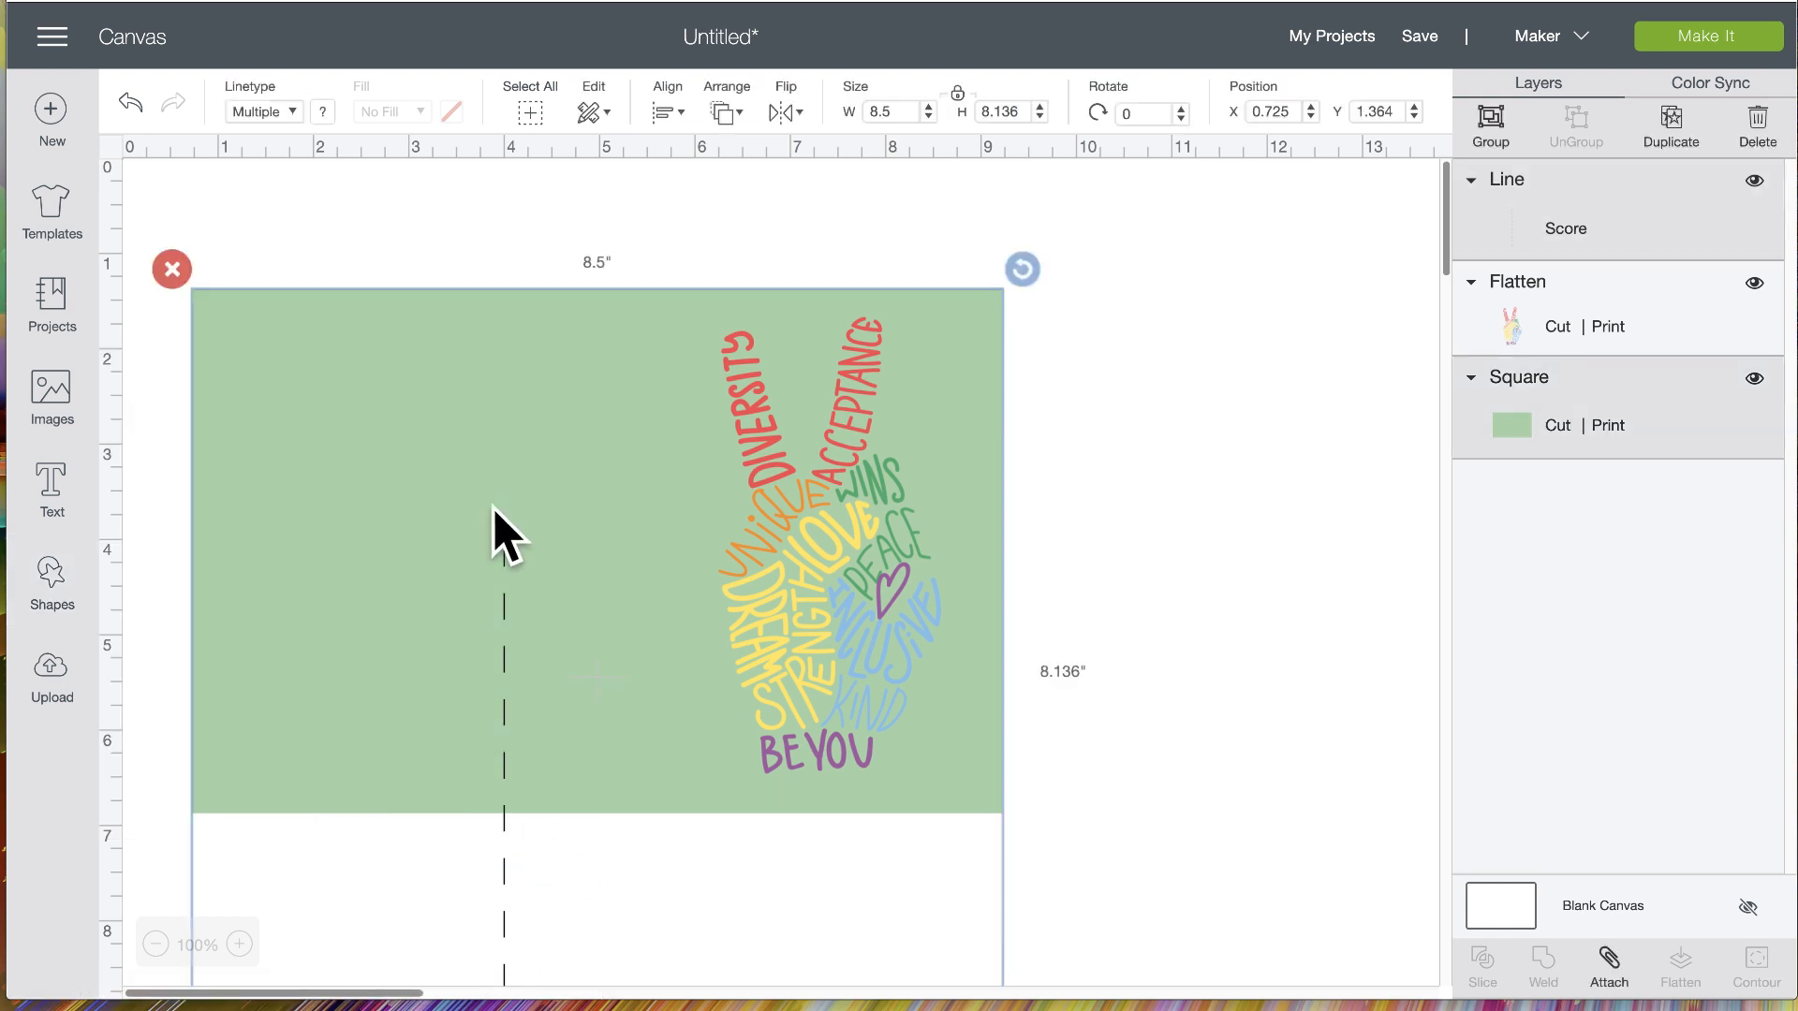
{"action": "left_click", "coordinate": [670, 111]}
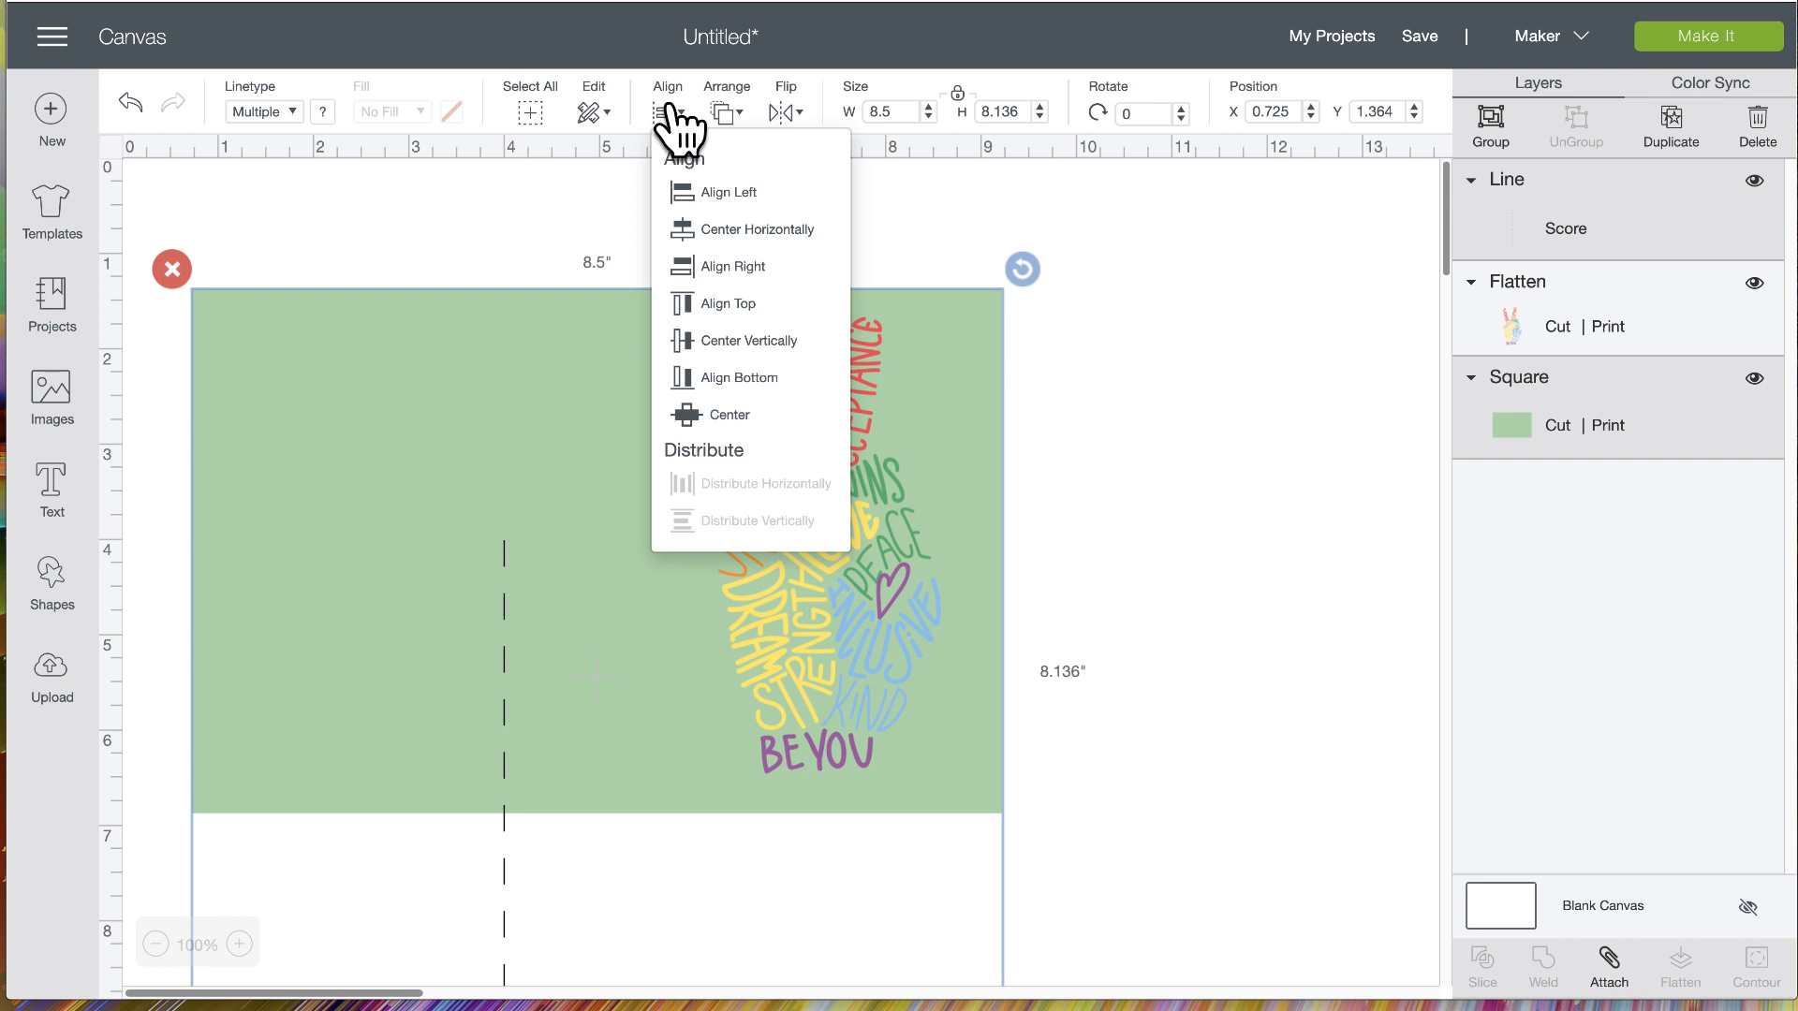
{"action": "left_click", "coordinate": [723, 418]}
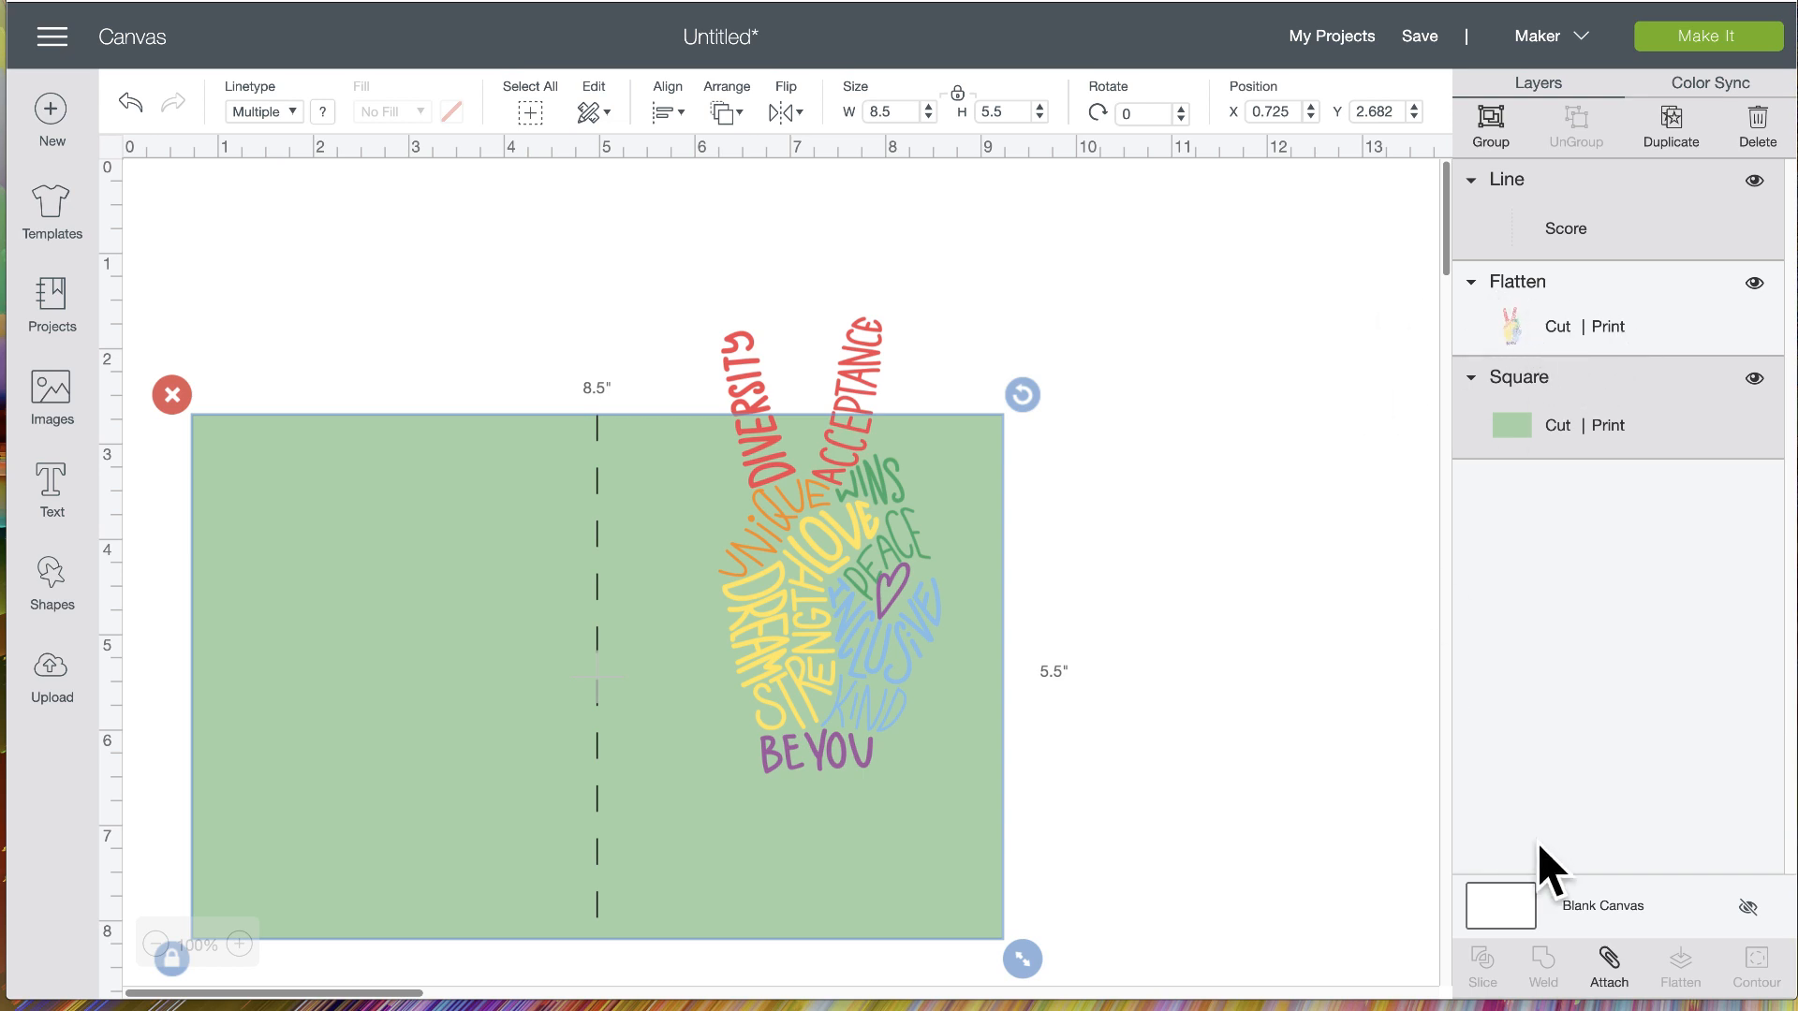
{"action": "left_click", "coordinate": [1609, 960]}
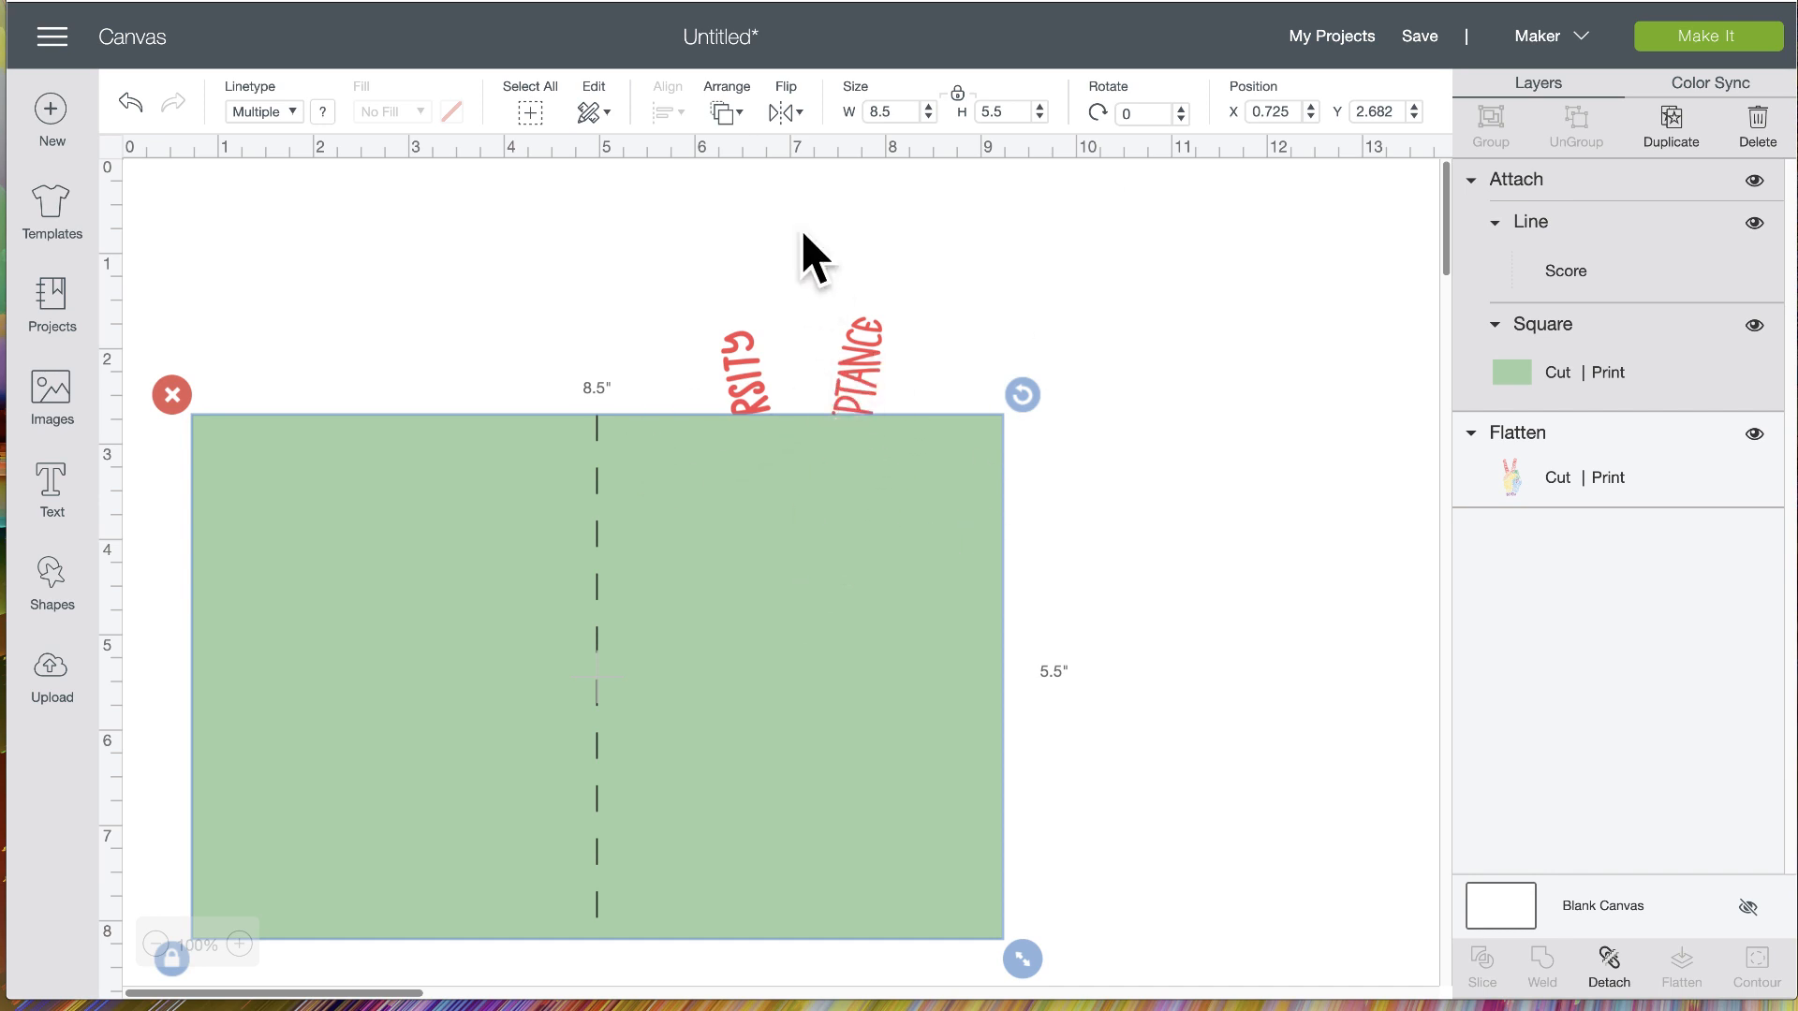
Send the attached rectangle to the back and move the peace hand onto its right half, at about X 6.16, Y 3.02
{"action": "left_click", "coordinate": [728, 113]}
{"action": "left_click", "coordinate": [741, 159]}
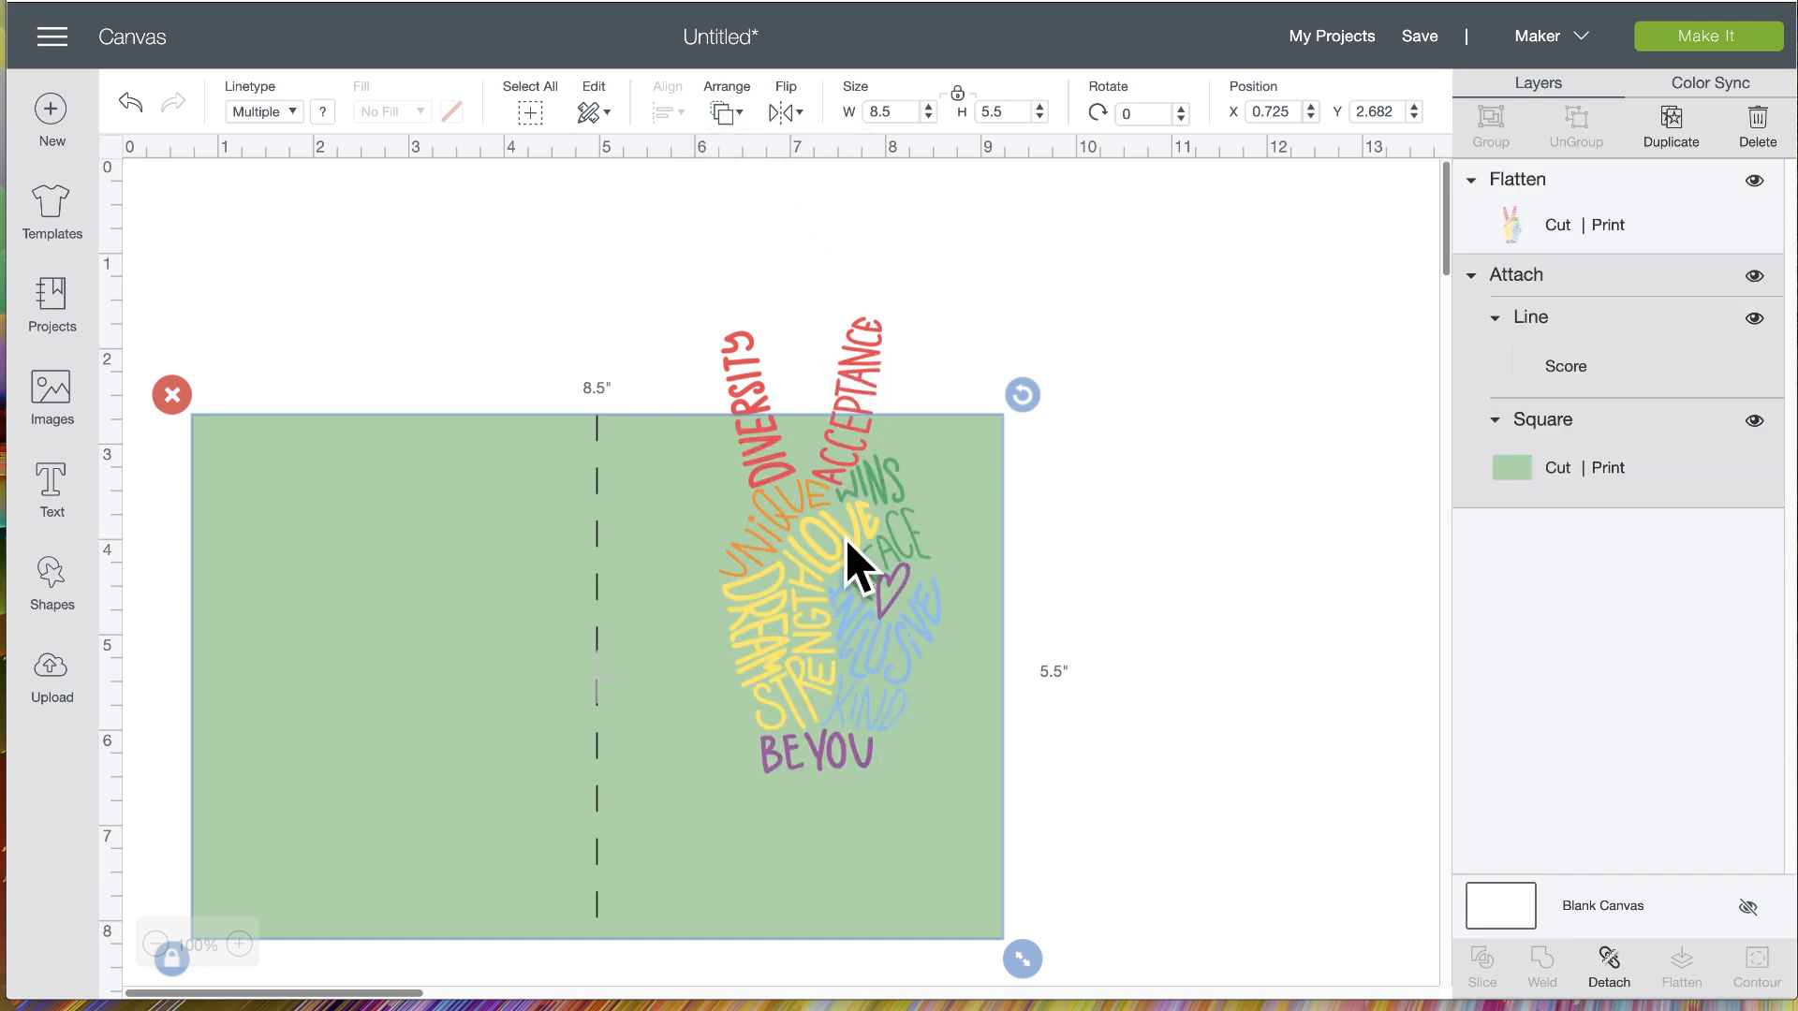
{"action": "left_click_drag", "start_coordinate": [851, 561], "coordinate": [837, 709]}
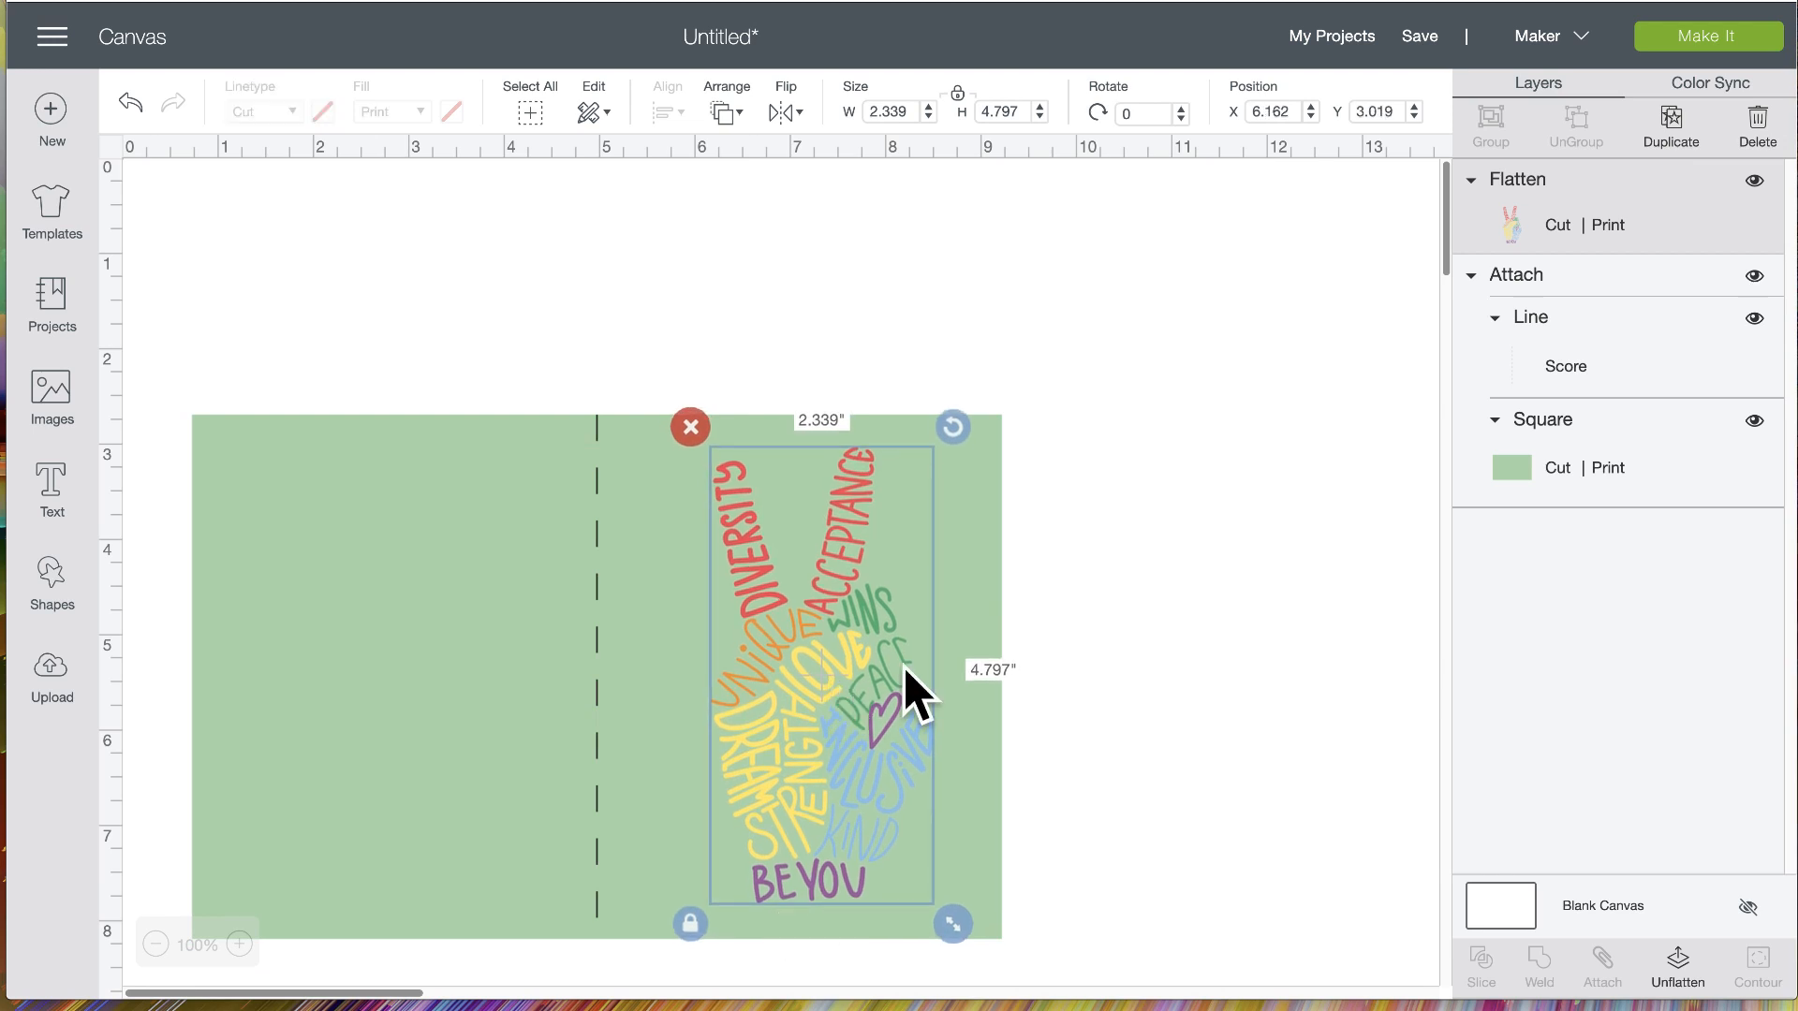
{"action": "left_click", "coordinate": [803, 401]}
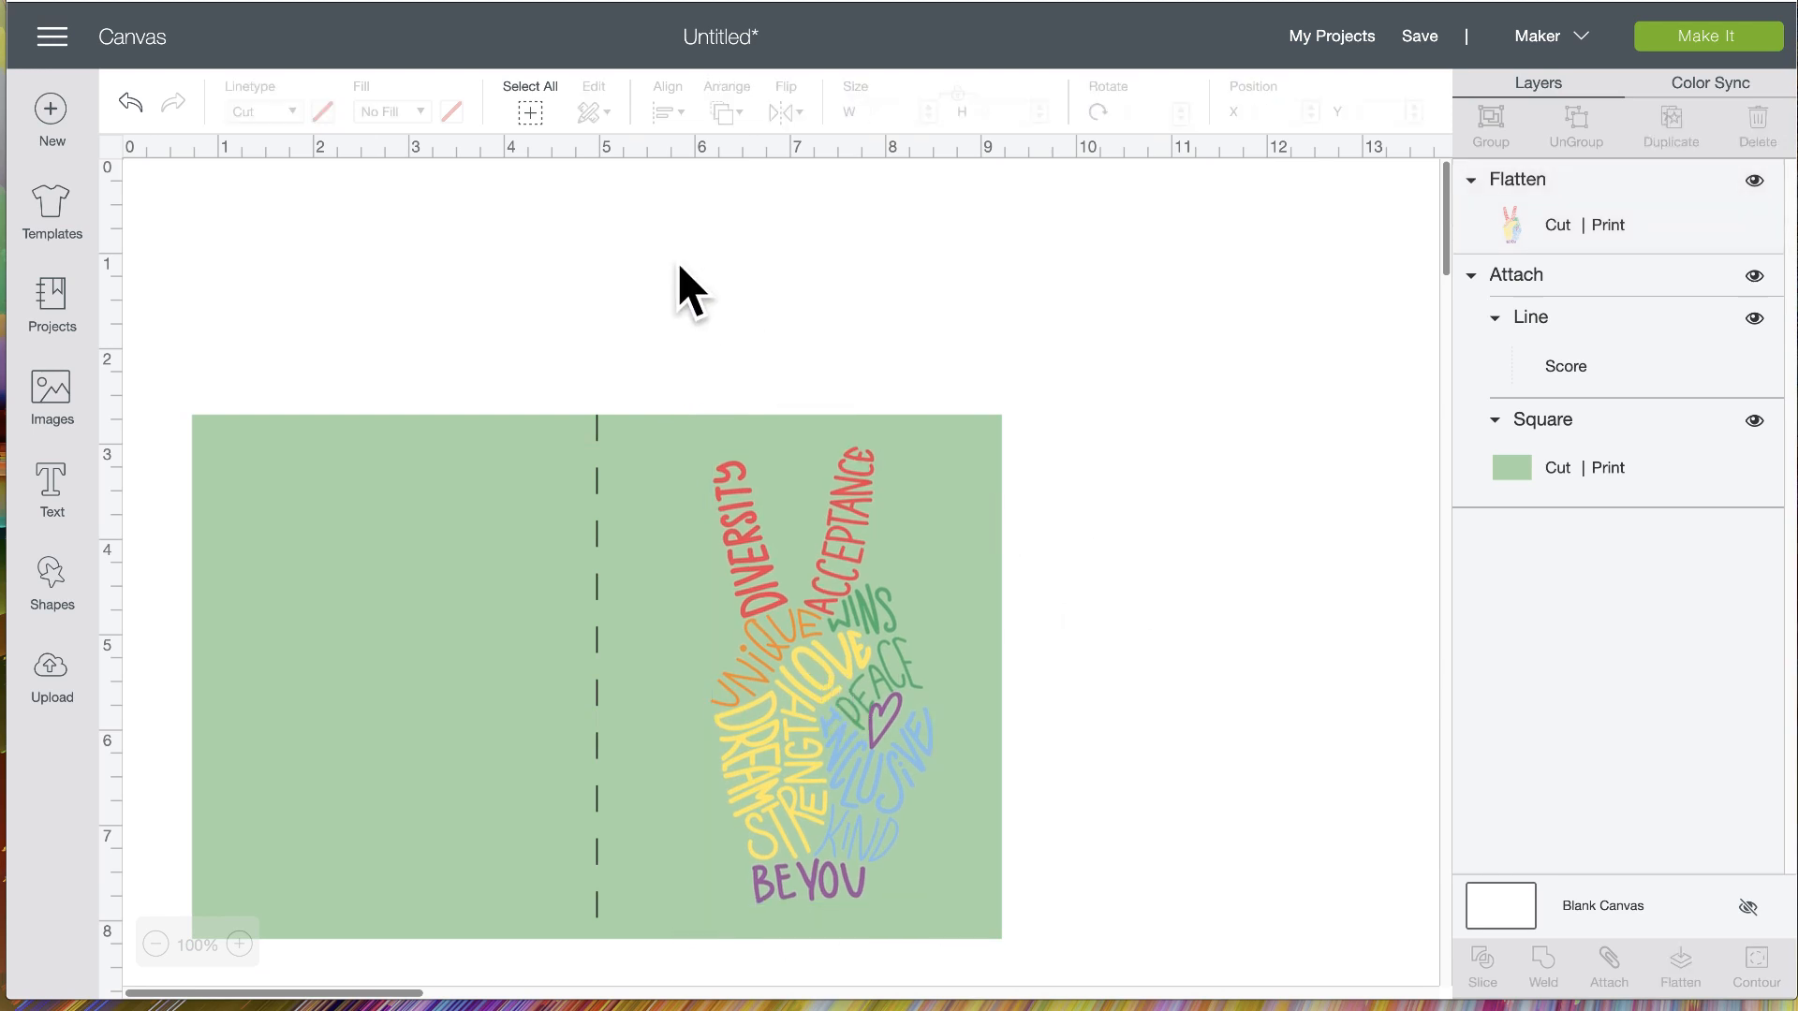
{"action": "scroll", "coordinate": [684, 282], "scroll_direction": "down", "scroll_amount": 5}
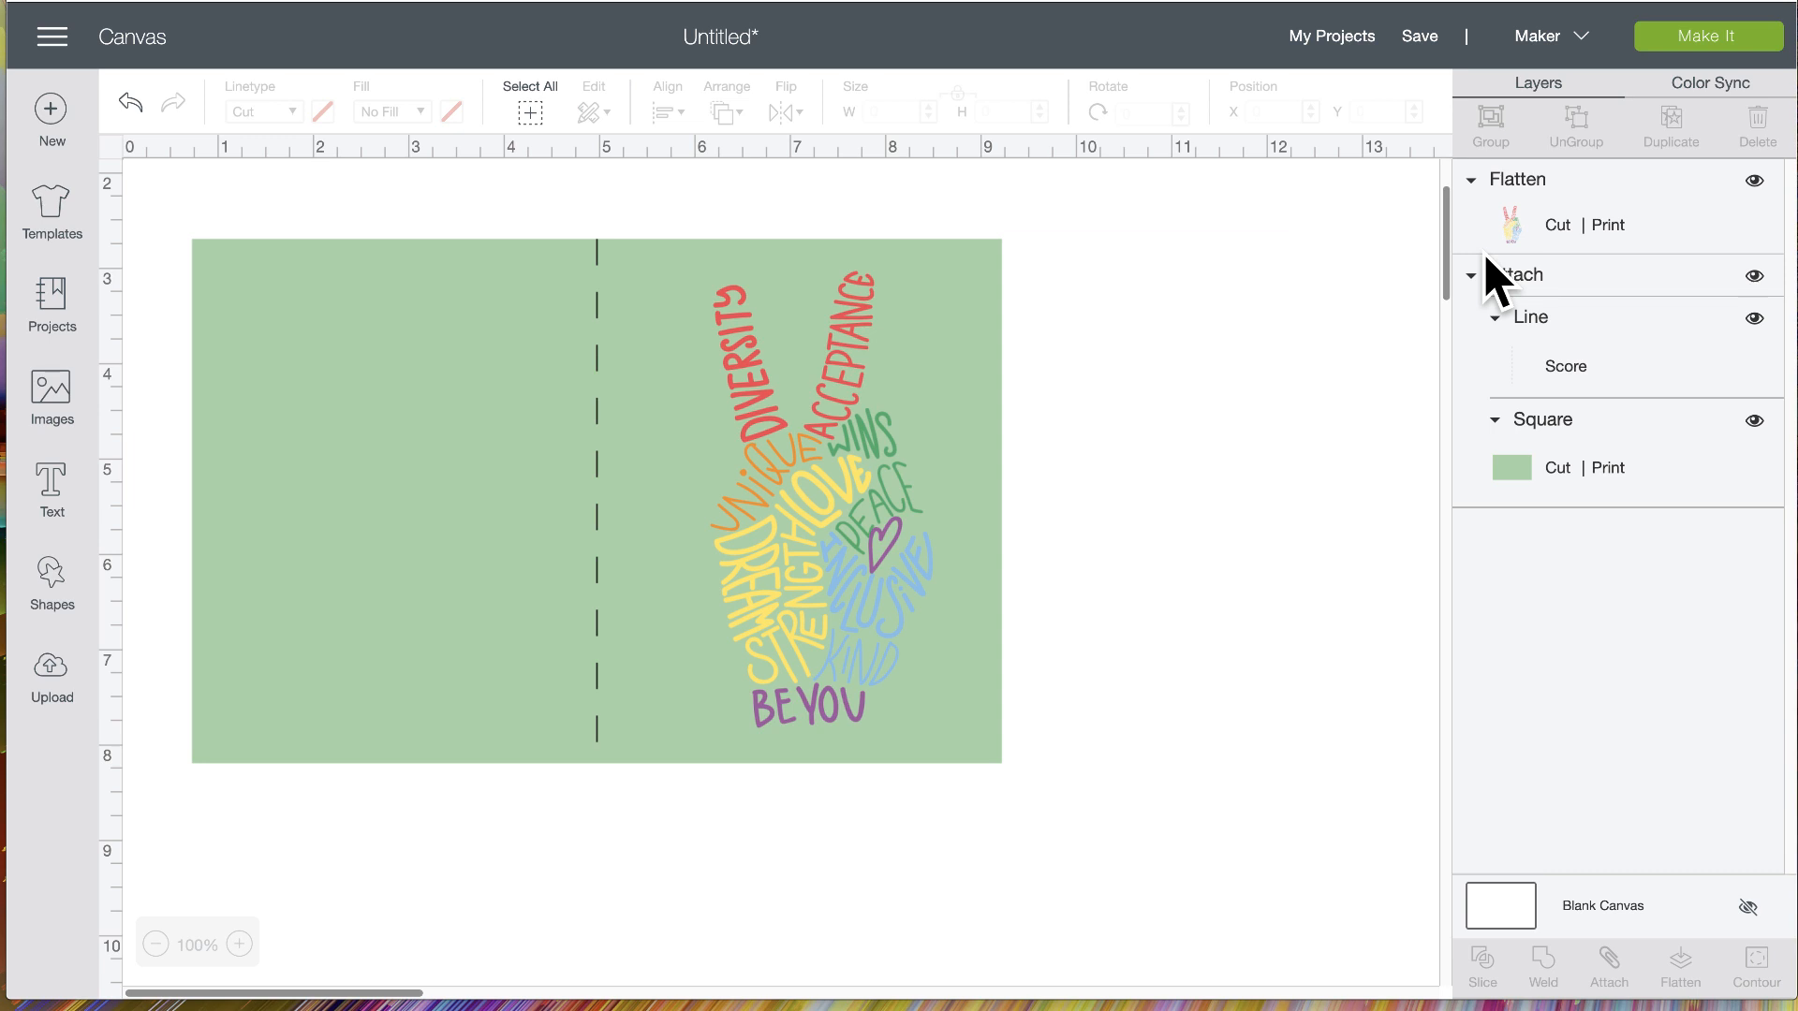
{"action": "left_click_drag", "start_coordinate": [648, 178], "coordinate": [1150, 745]}
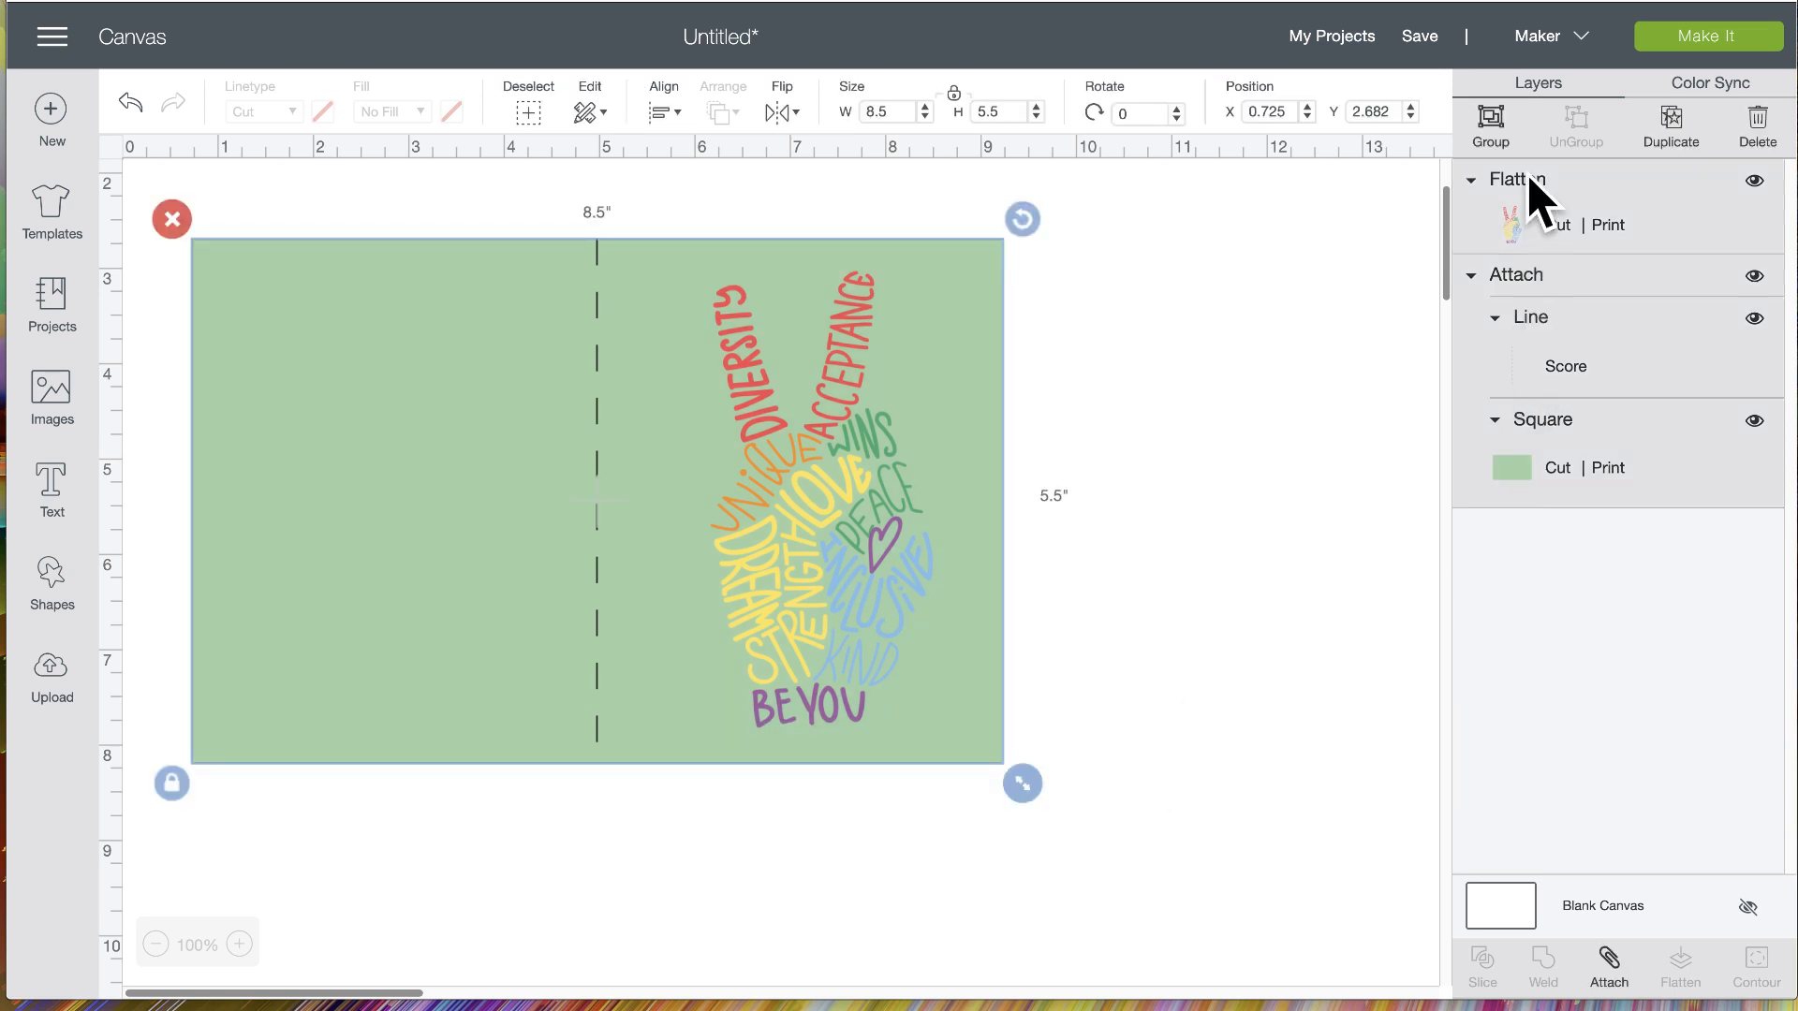
{"action": "left_click", "coordinate": [1253, 701]}
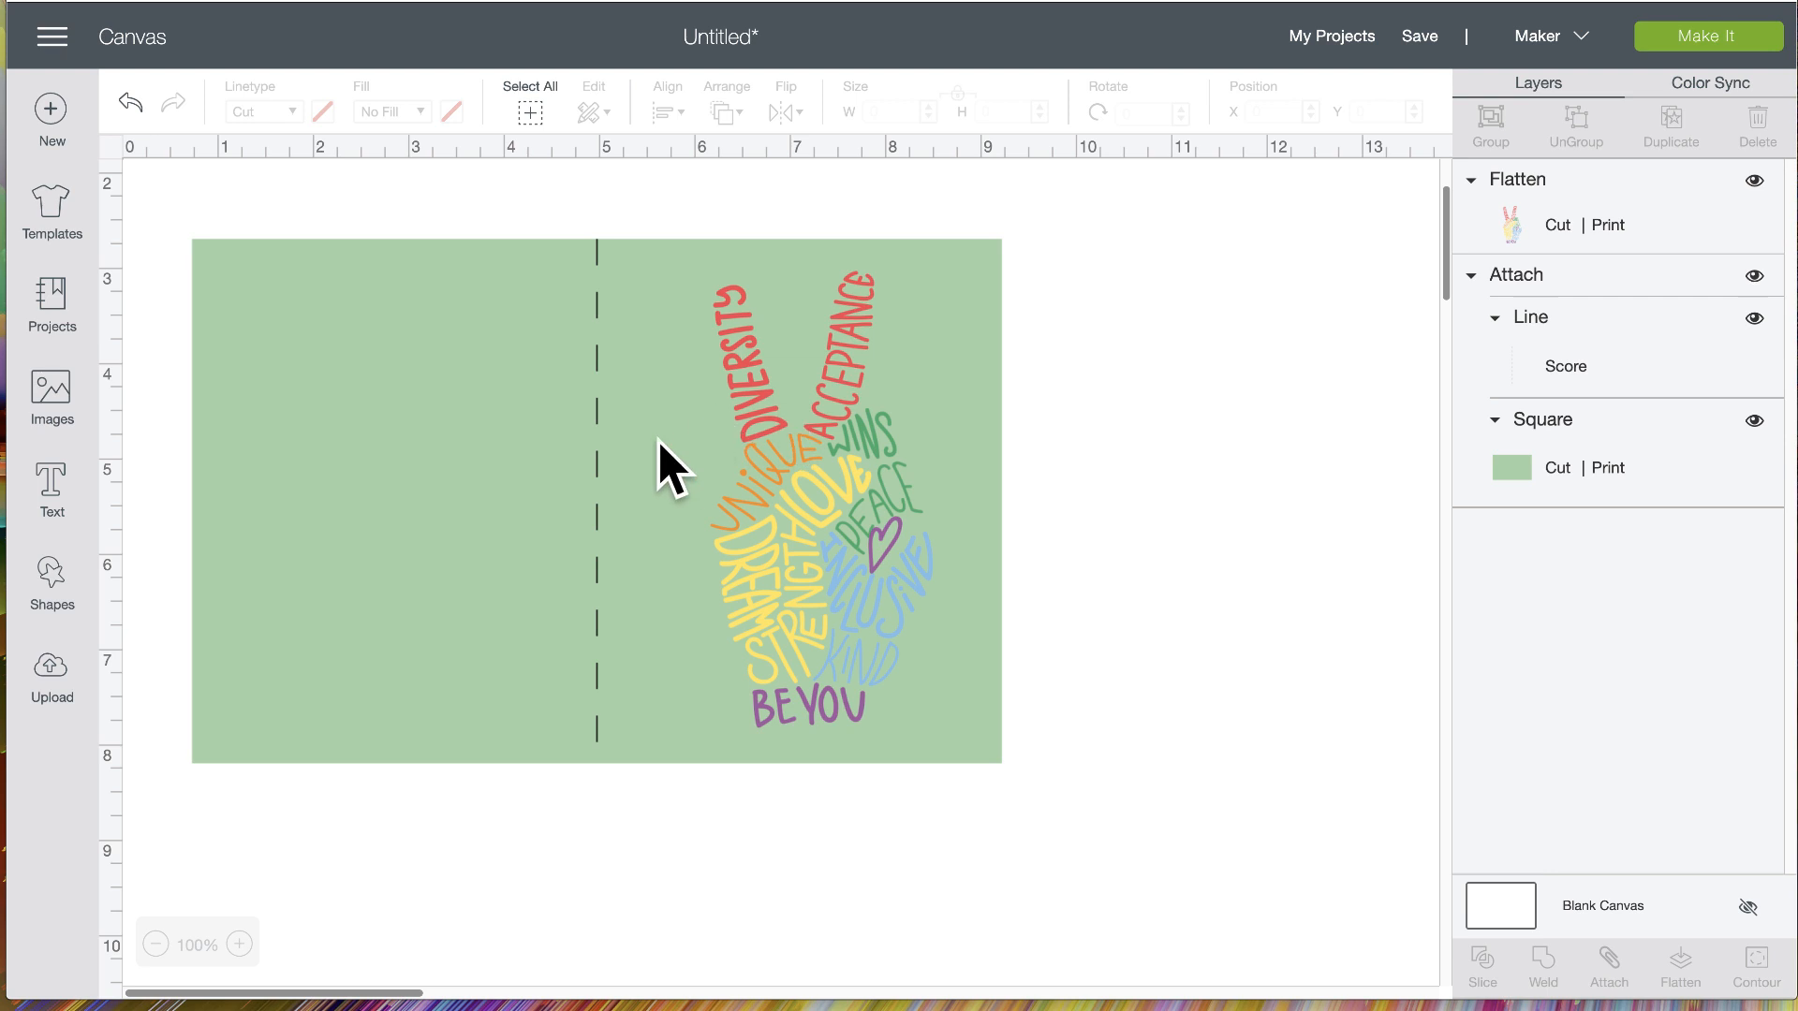
Detach the score line from the green rectangle and send the rectangle to the back
{"action": "left_click", "coordinate": [575, 477]}
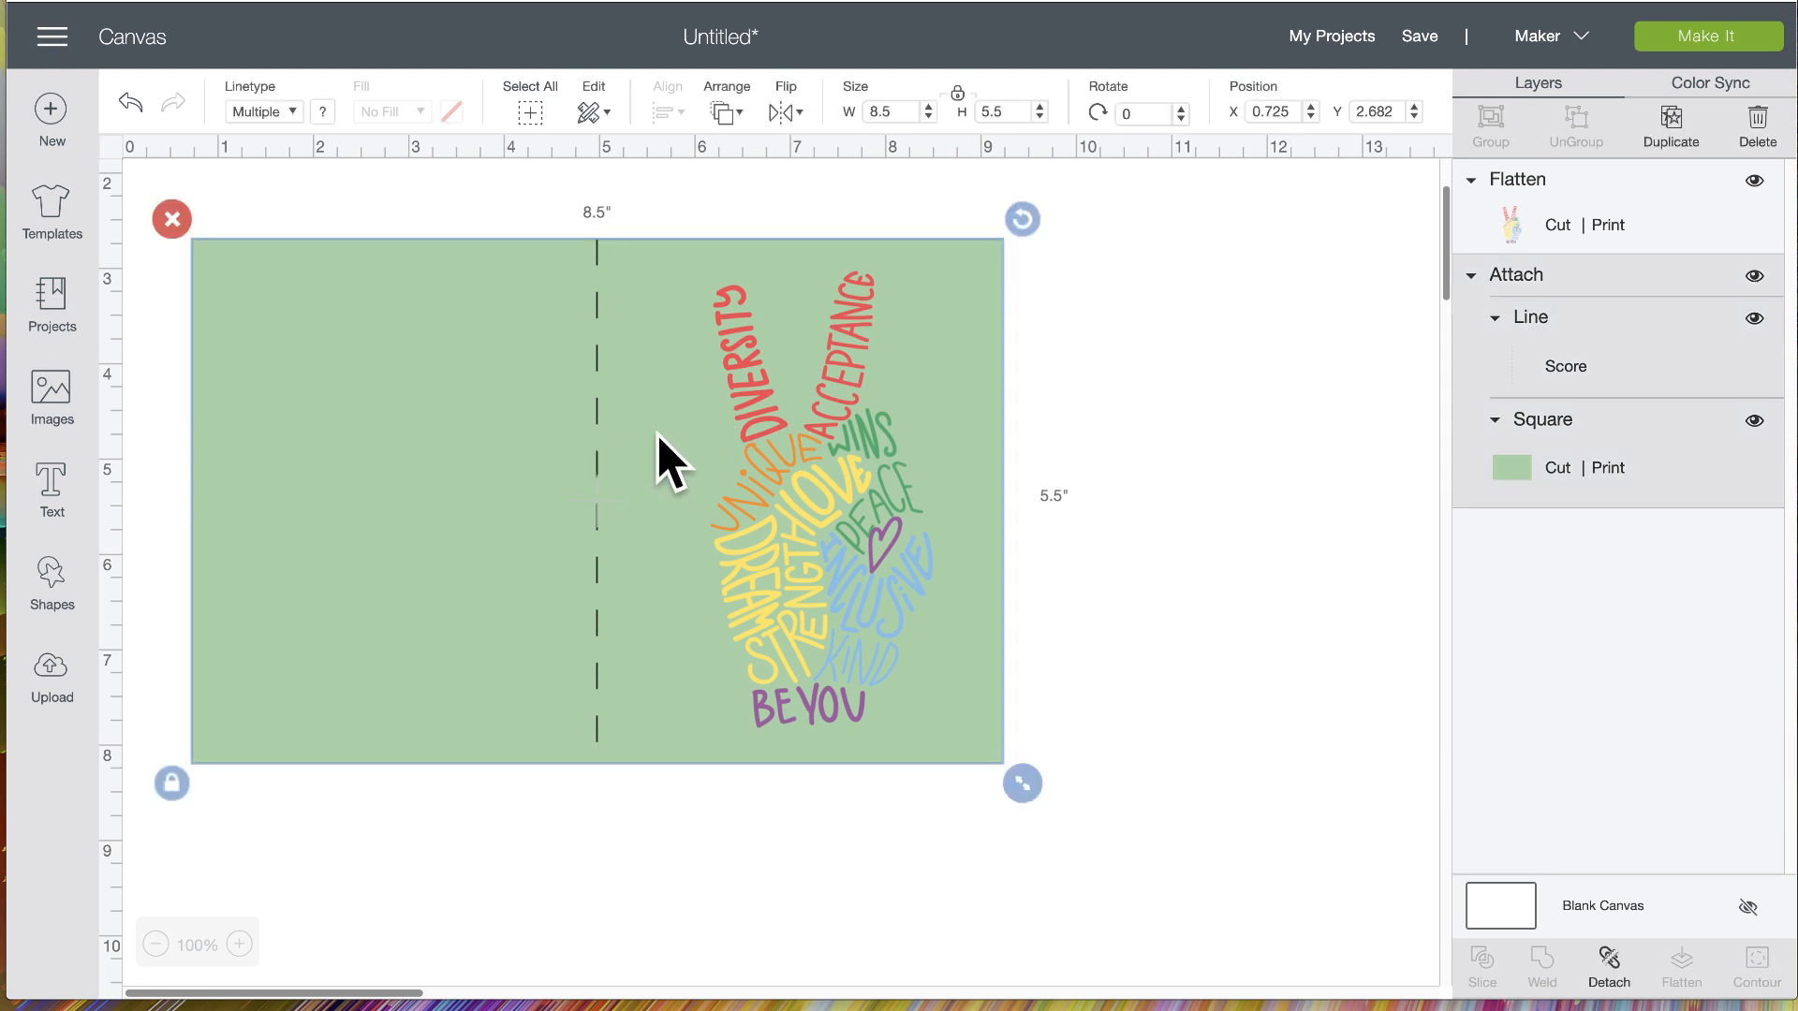
{"action": "left_click", "coordinate": [1609, 965]}
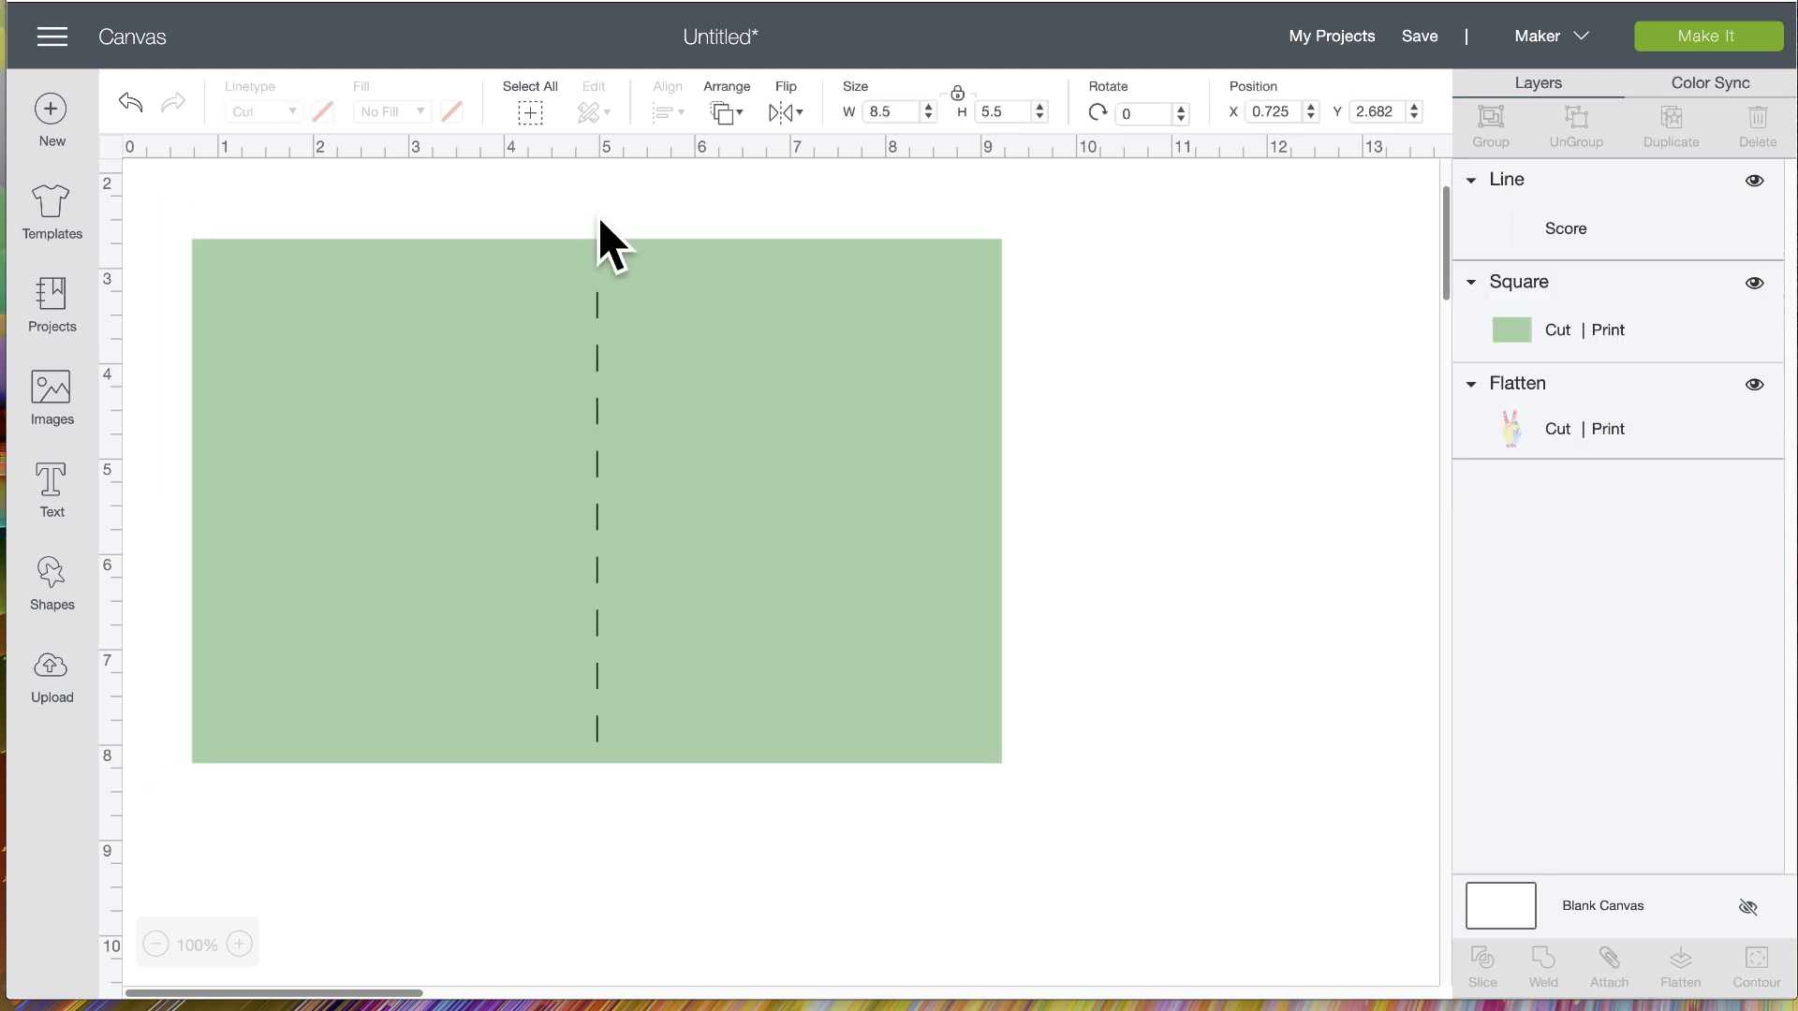
{"action": "left_click", "coordinate": [927, 411]}
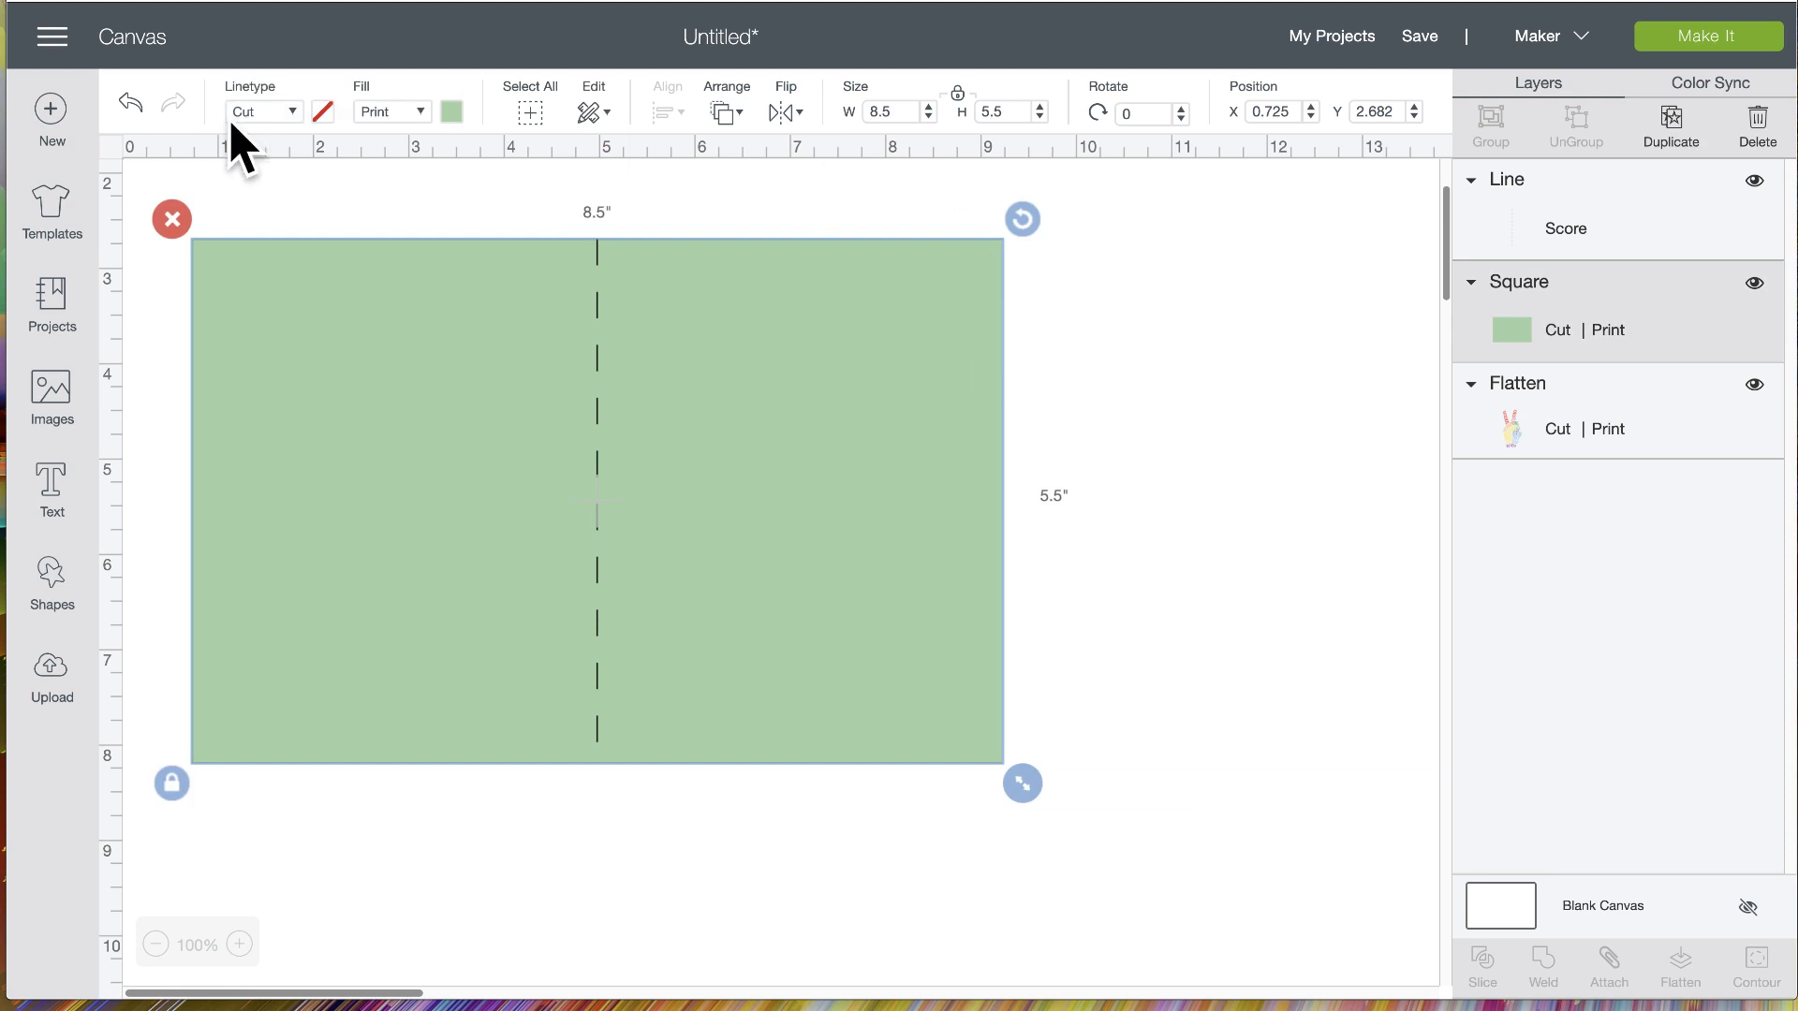
{"action": "left_click", "coordinate": [728, 112]}
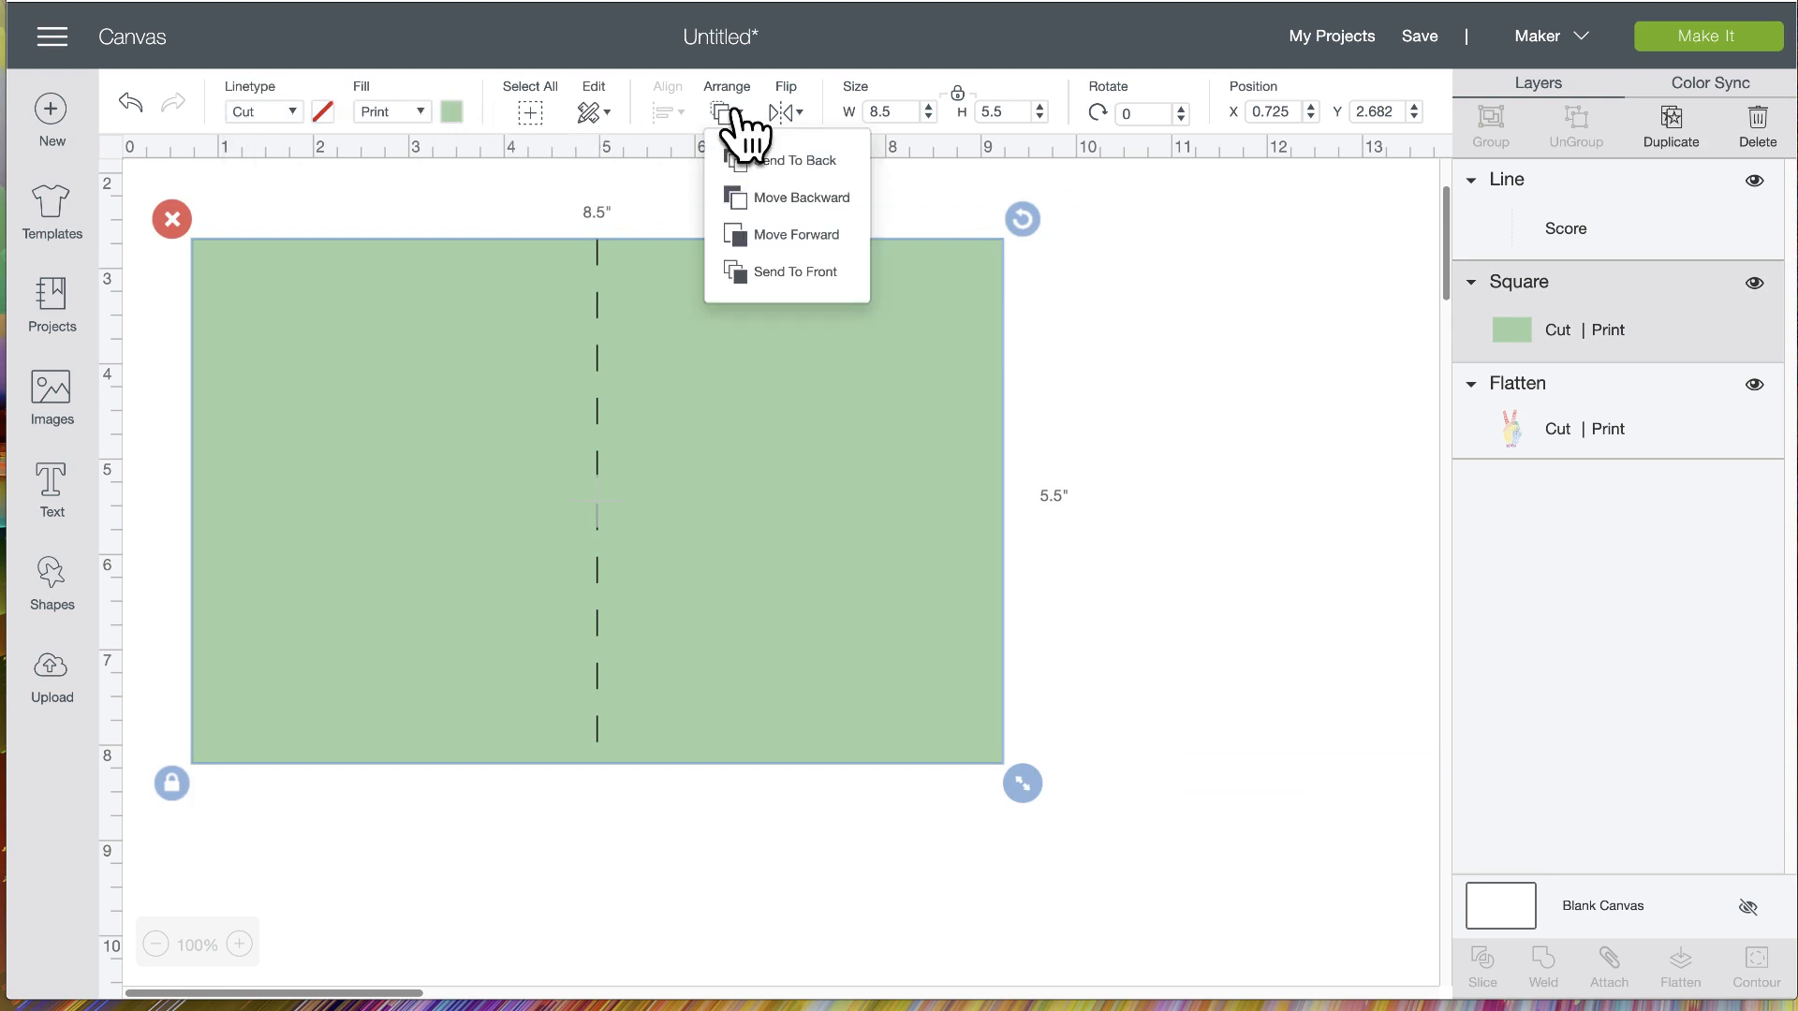
{"action": "left_click", "coordinate": [750, 161]}
{"action": "left_click", "coordinate": [1199, 413]}
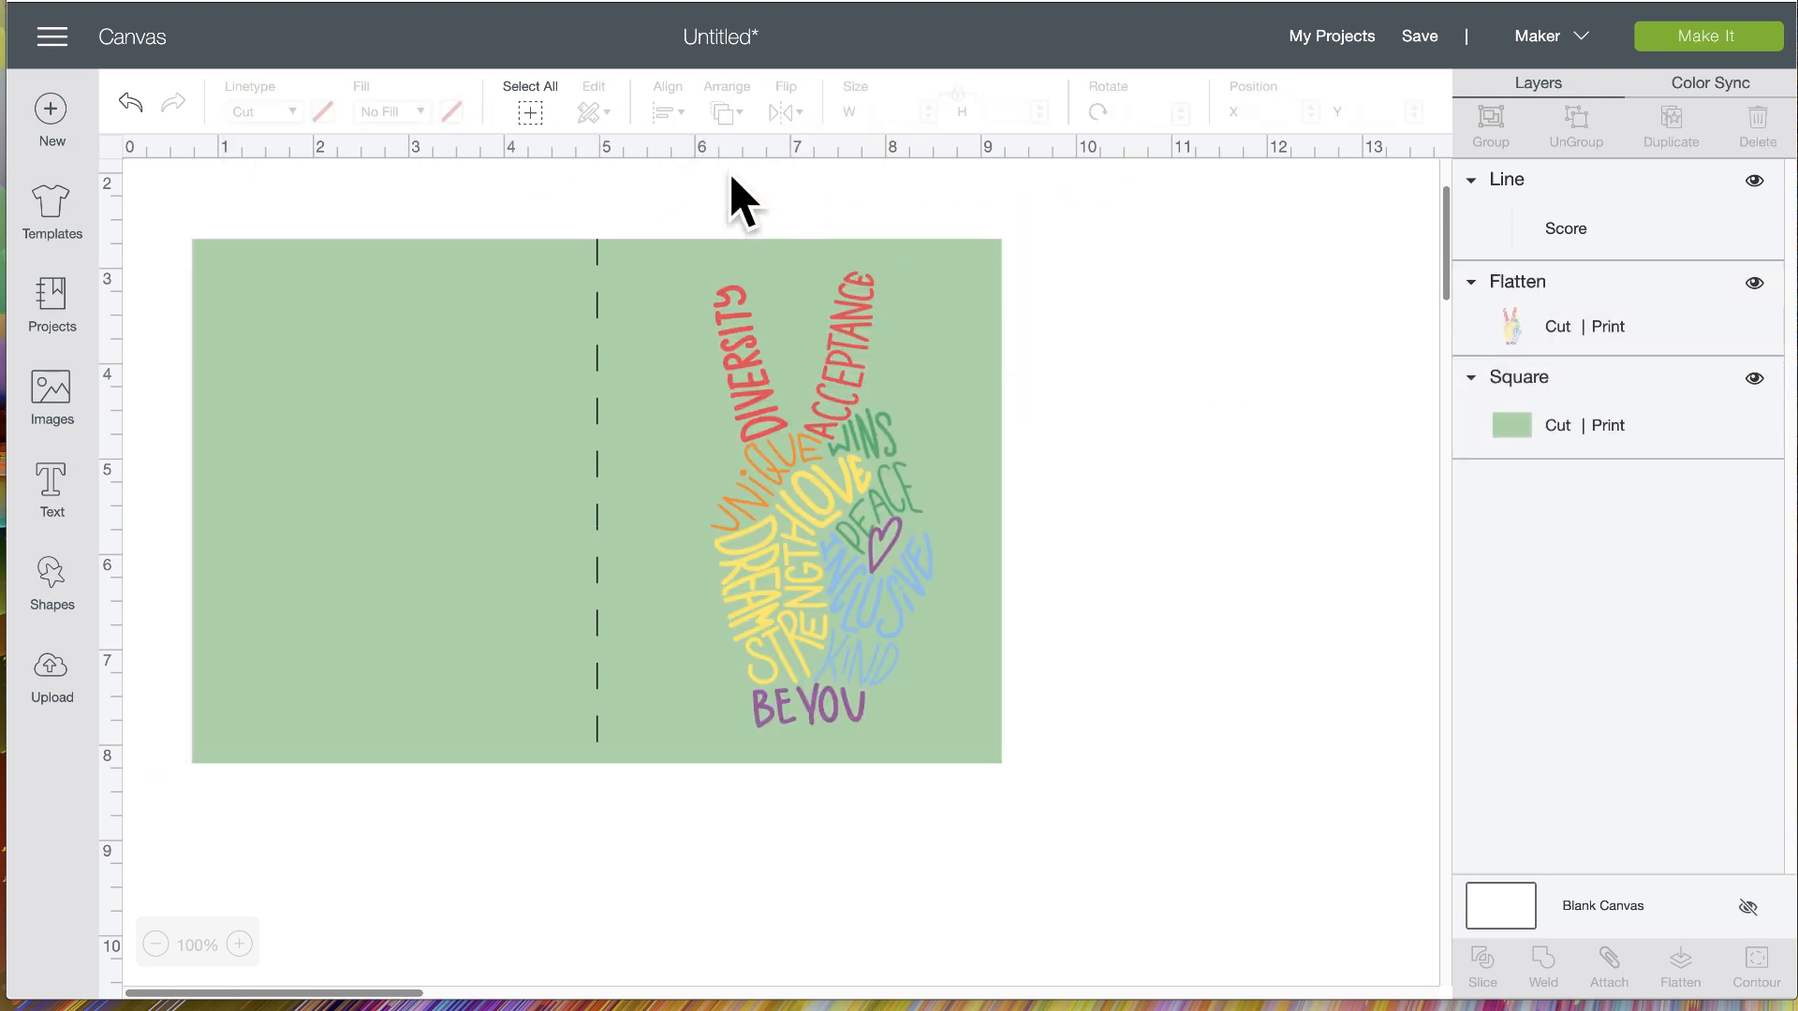
Flatten the peace hand and green rectangle together, and send the flattened card behind the score line
{"action": "left_click_drag", "start_coordinate": [683, 176], "coordinate": [1136, 683]}
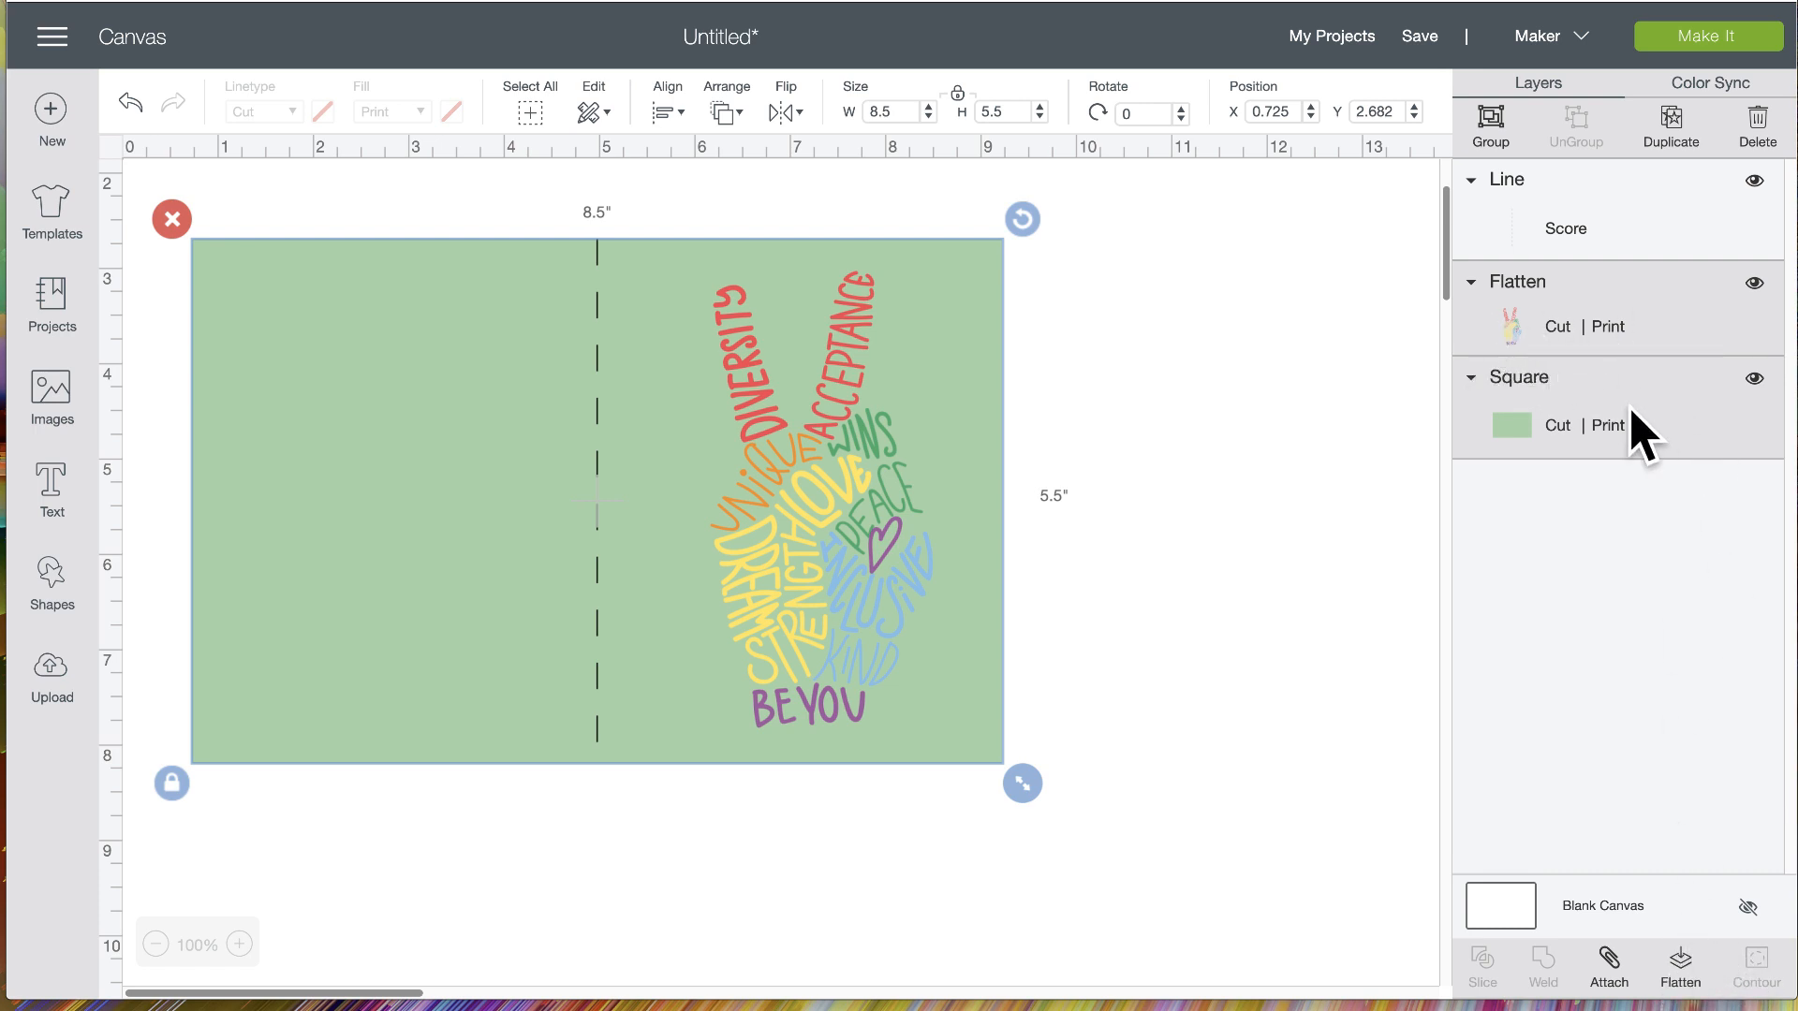
{"action": "left_click", "coordinate": [1683, 968]}
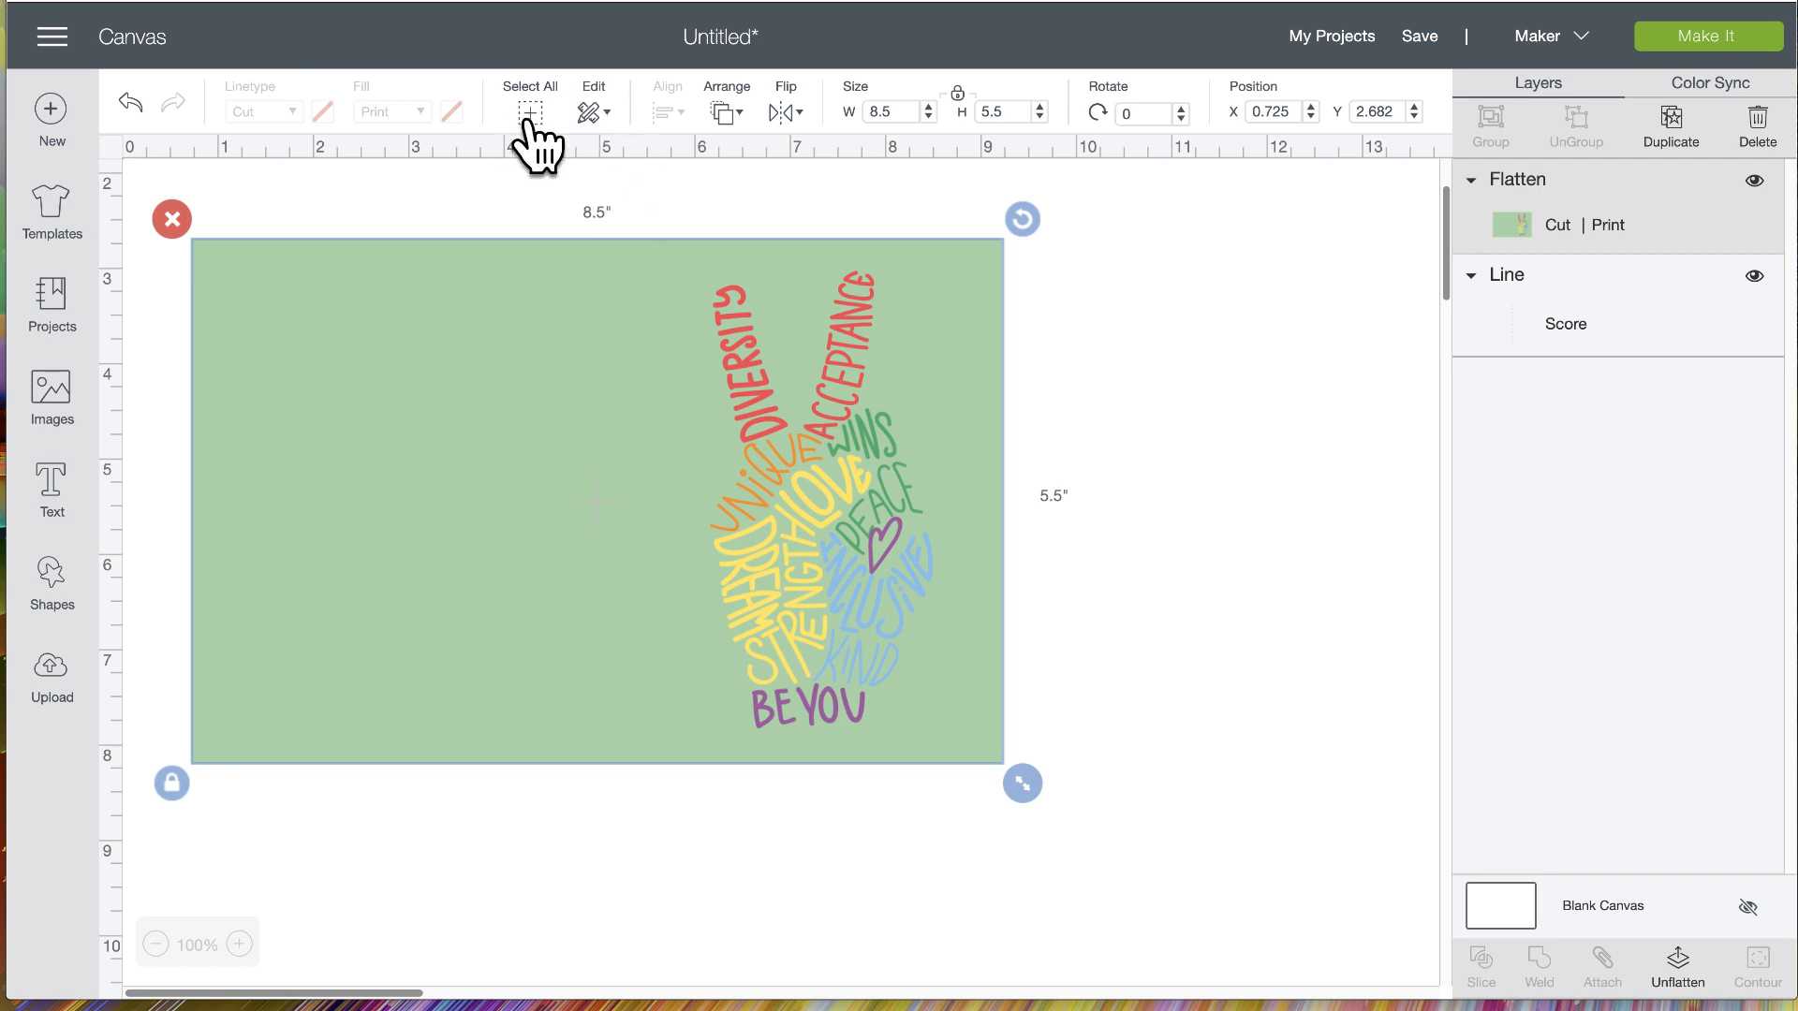
{"action": "left_click", "coordinate": [726, 114]}
{"action": "left_click", "coordinate": [744, 157]}
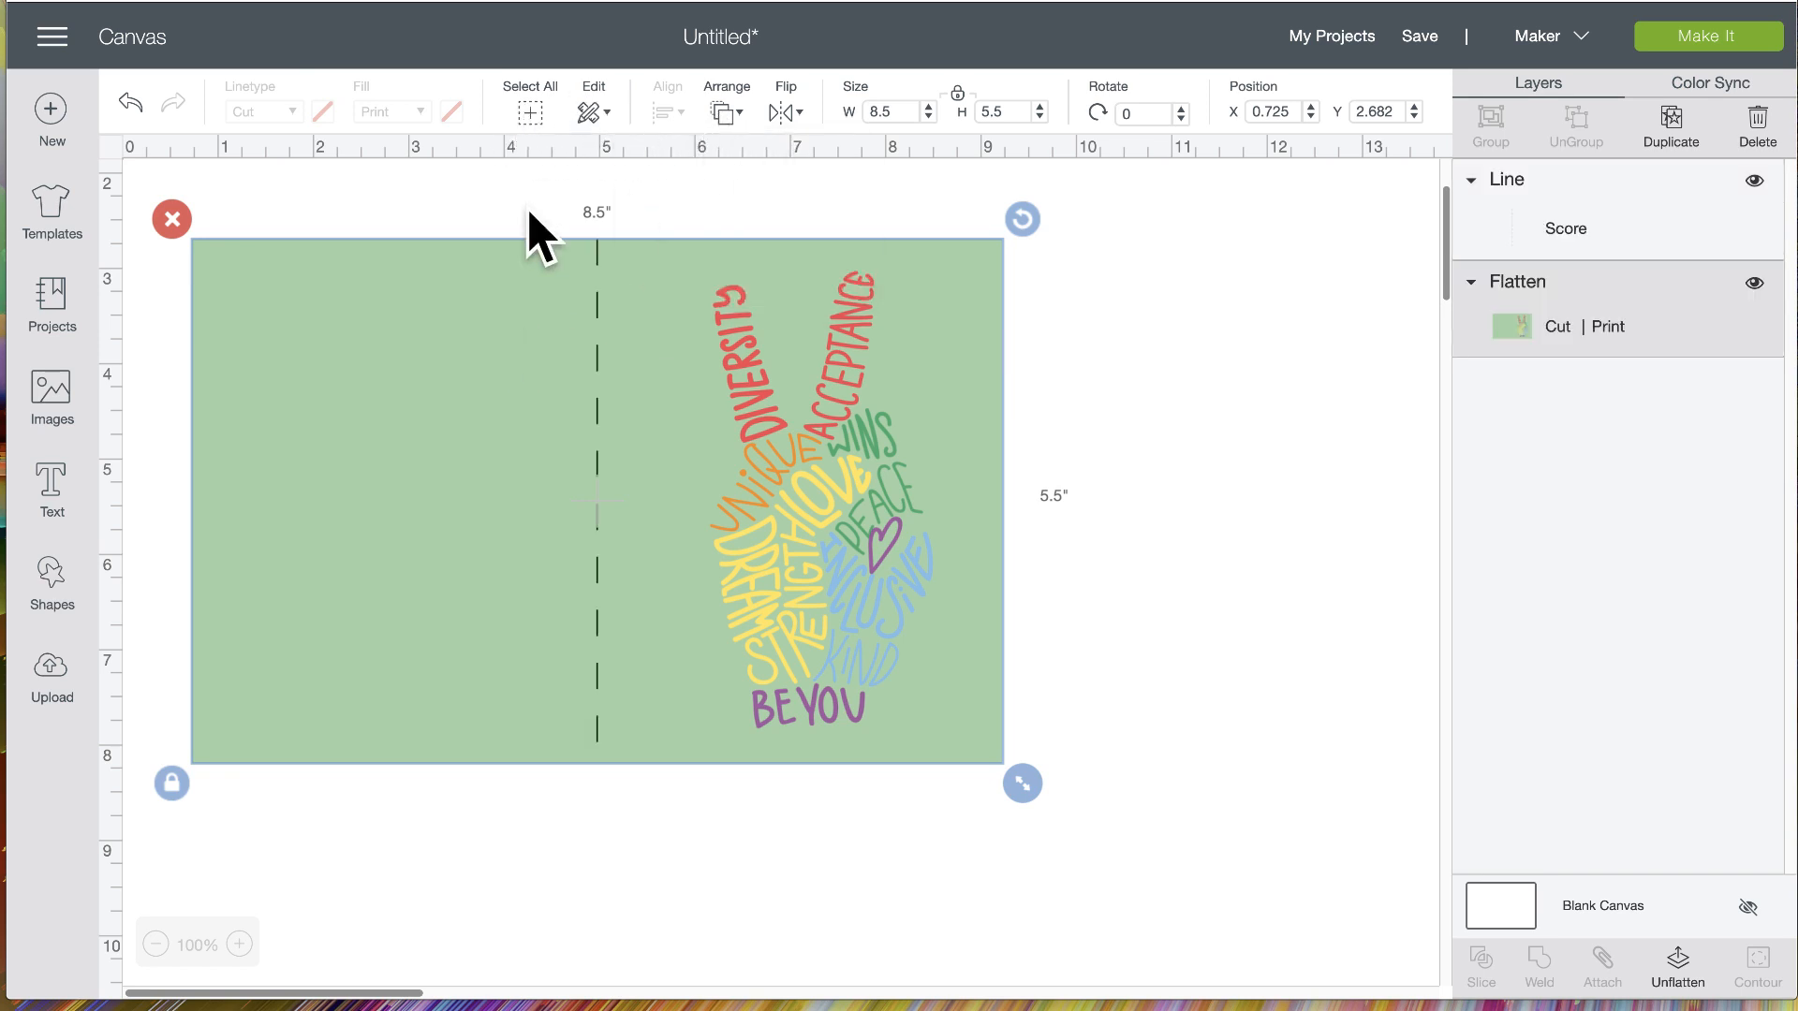
Attach the score line to the flattened card
{"action": "left_click_drag", "start_coordinate": [420, 174], "coordinate": [629, 414]}
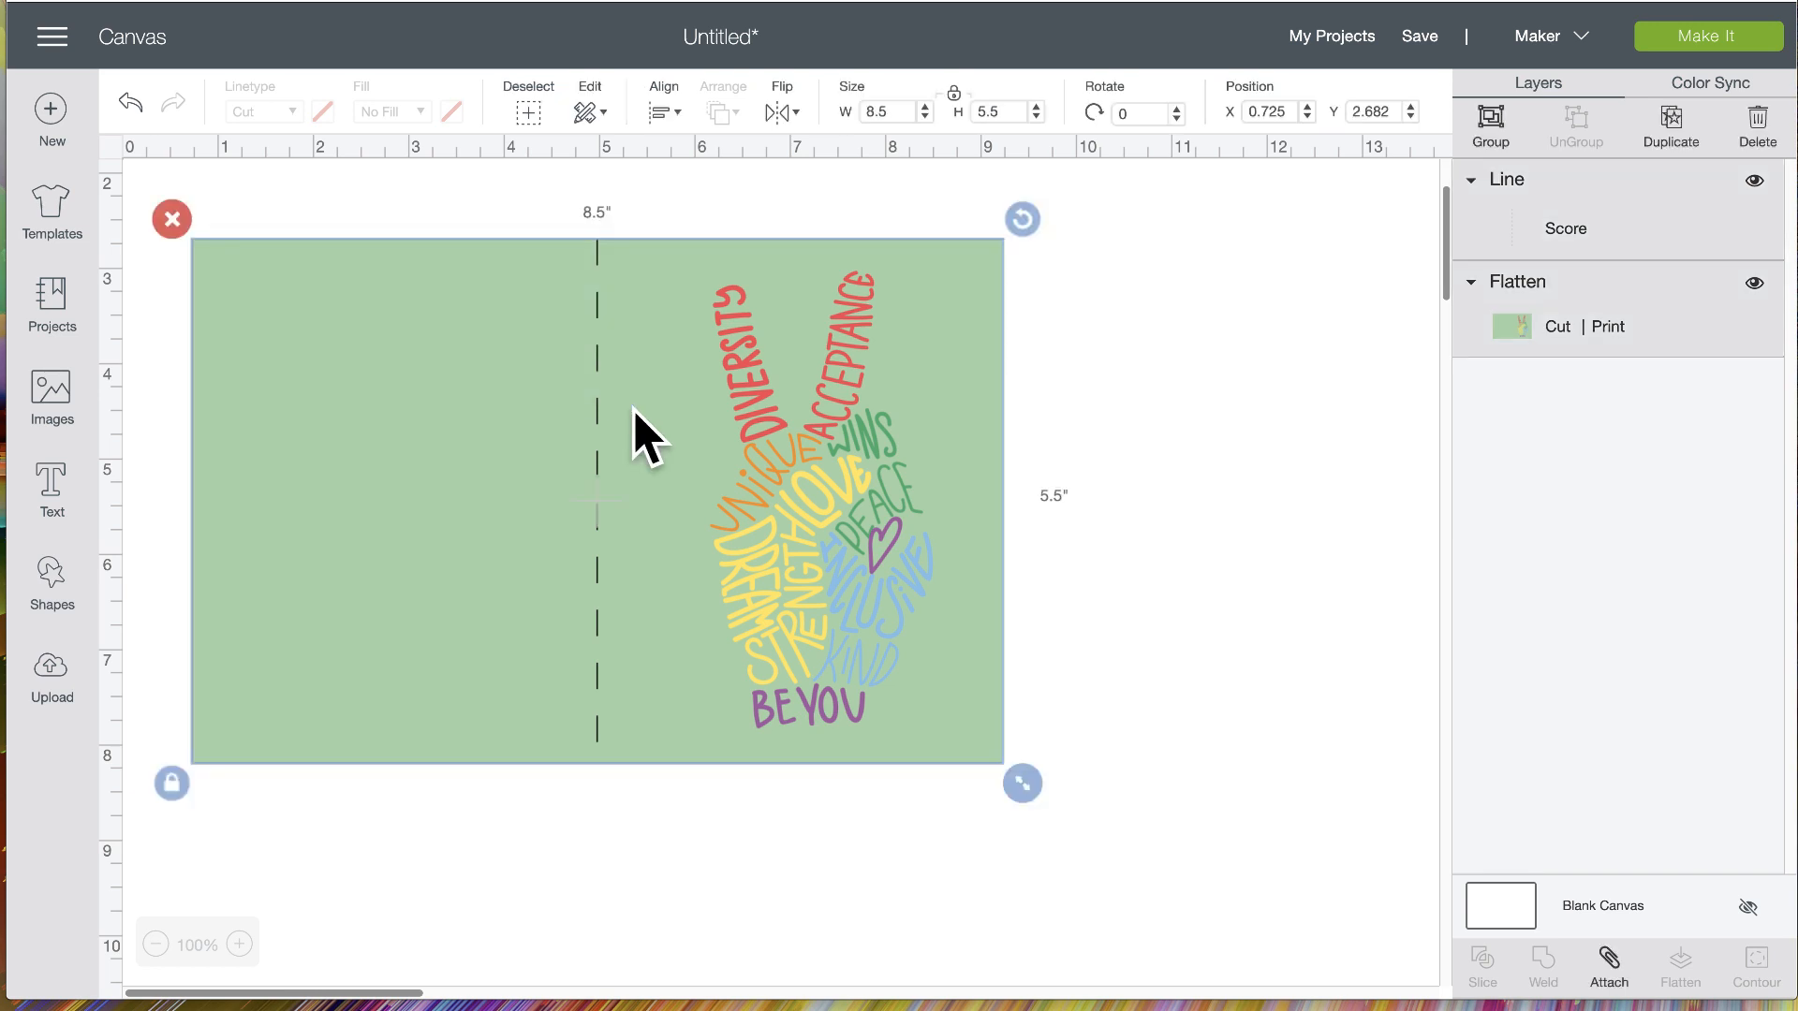
{"action": "left_click", "coordinate": [1608, 964]}
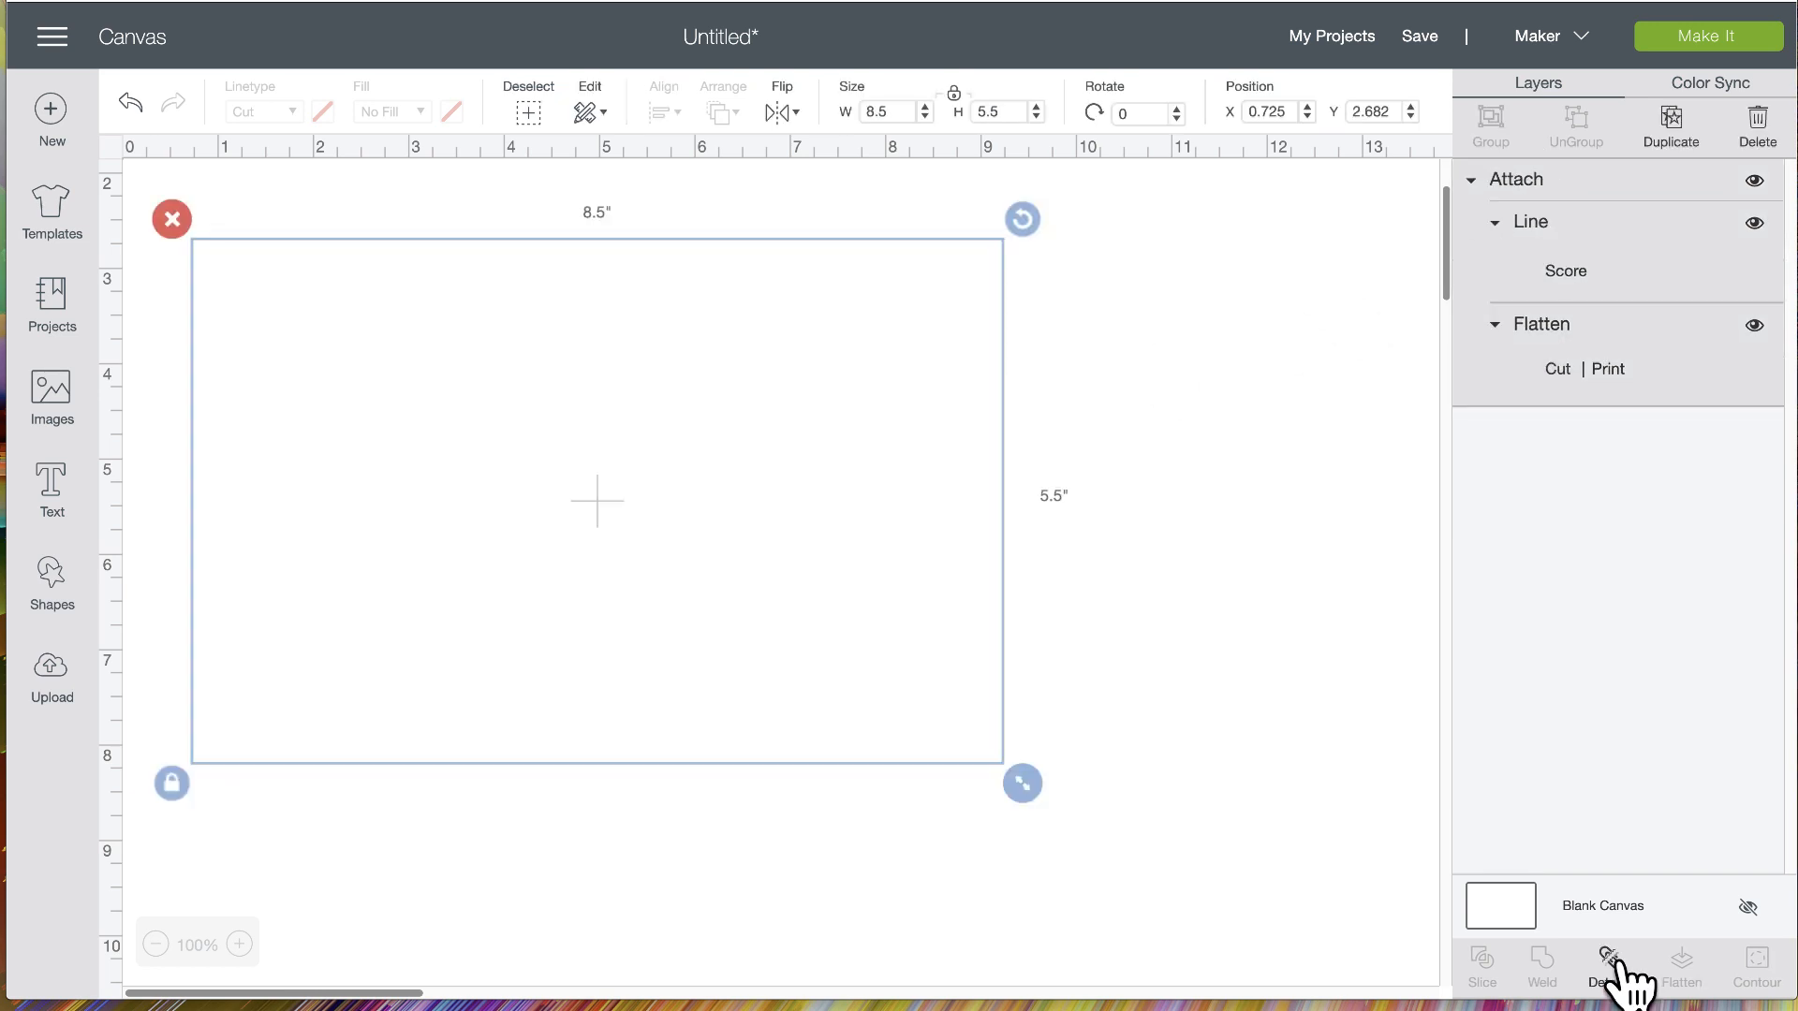
Preview the mat for the attached card, inspect its print, score and cut layout, and return to the canvas
{"action": "left_click", "coordinate": [1681, 39]}
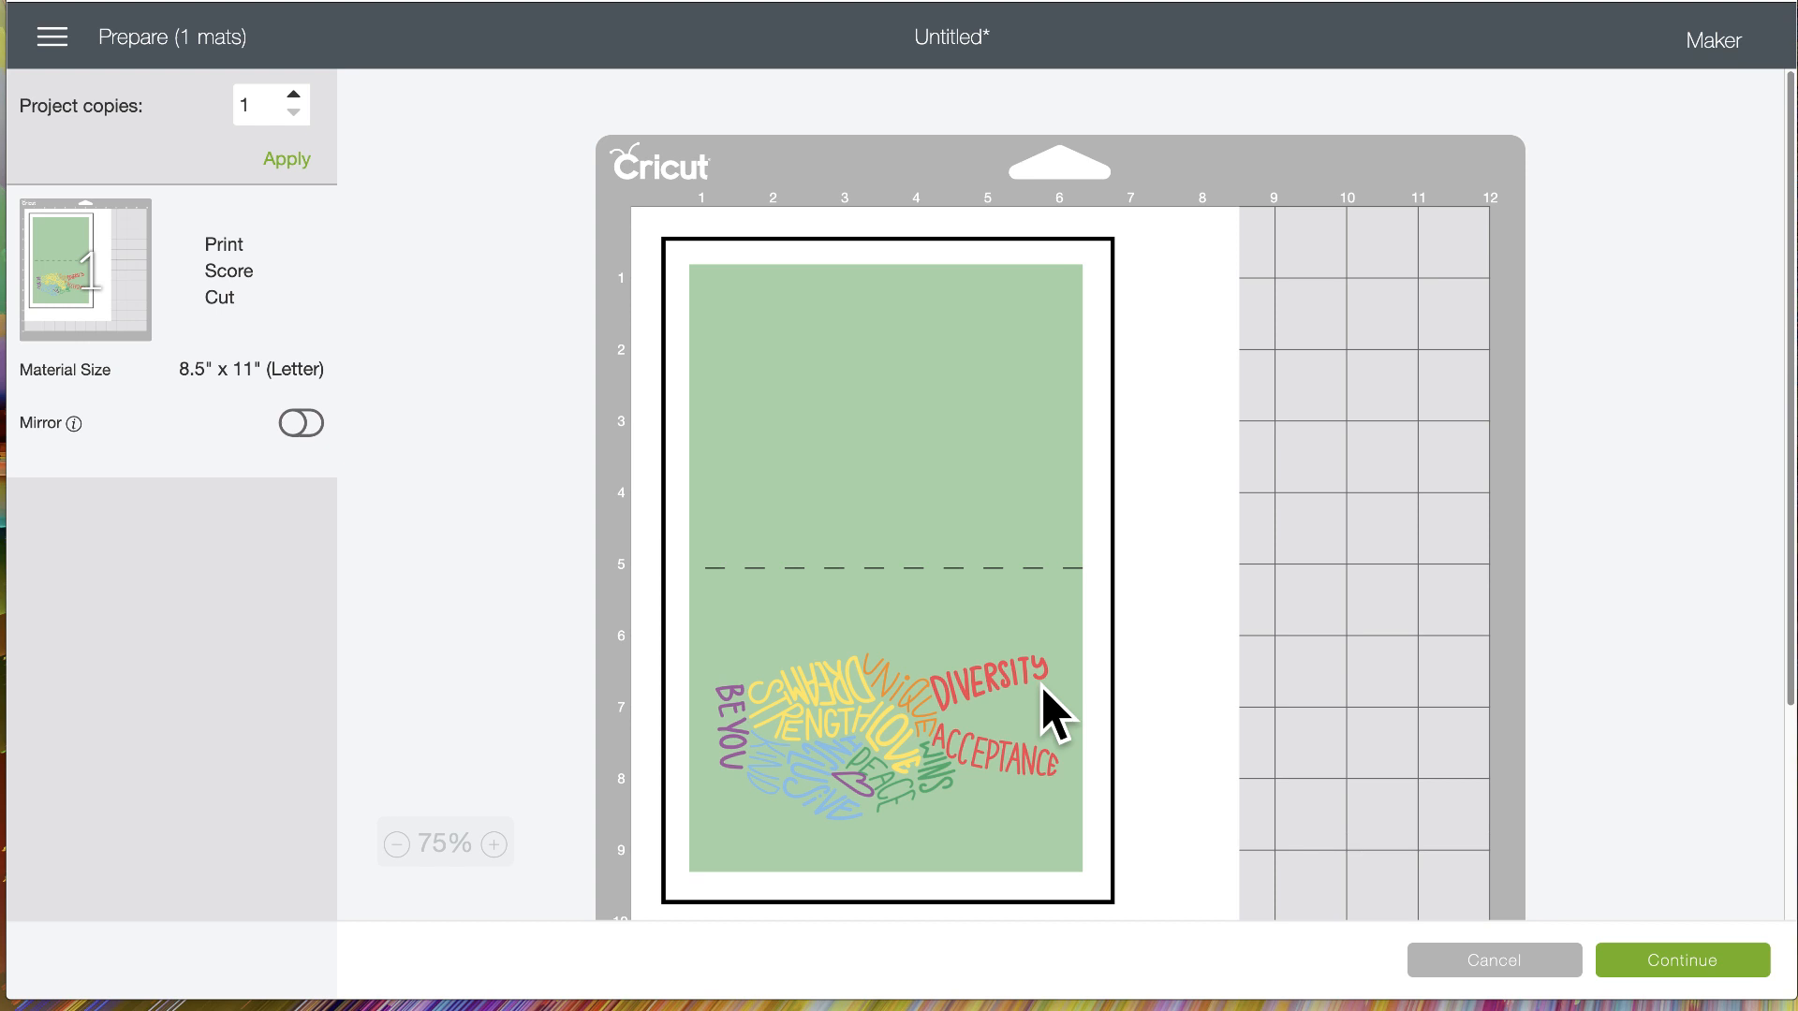
{"action": "scroll", "coordinate": [1054, 714], "scroll_direction": "down", "scroll_amount": 3}
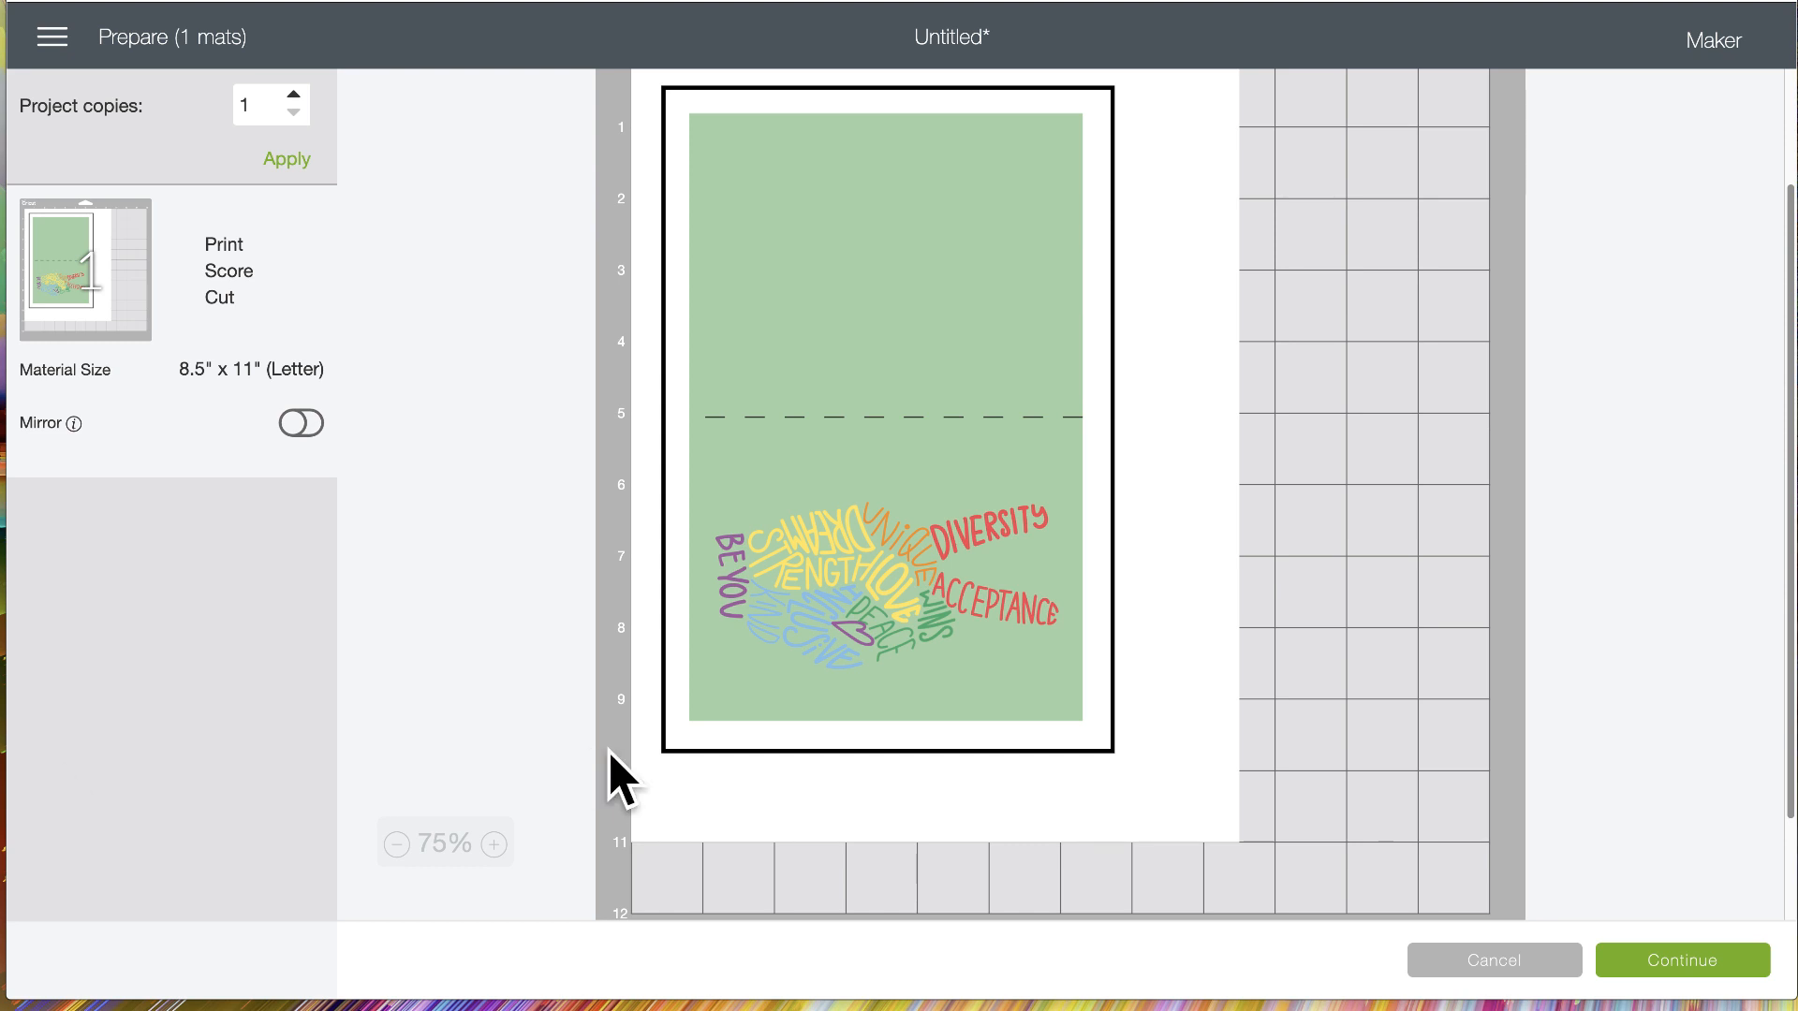
{"action": "scroll", "coordinate": [1122, 406], "scroll_direction": "down", "scroll_amount": 1}
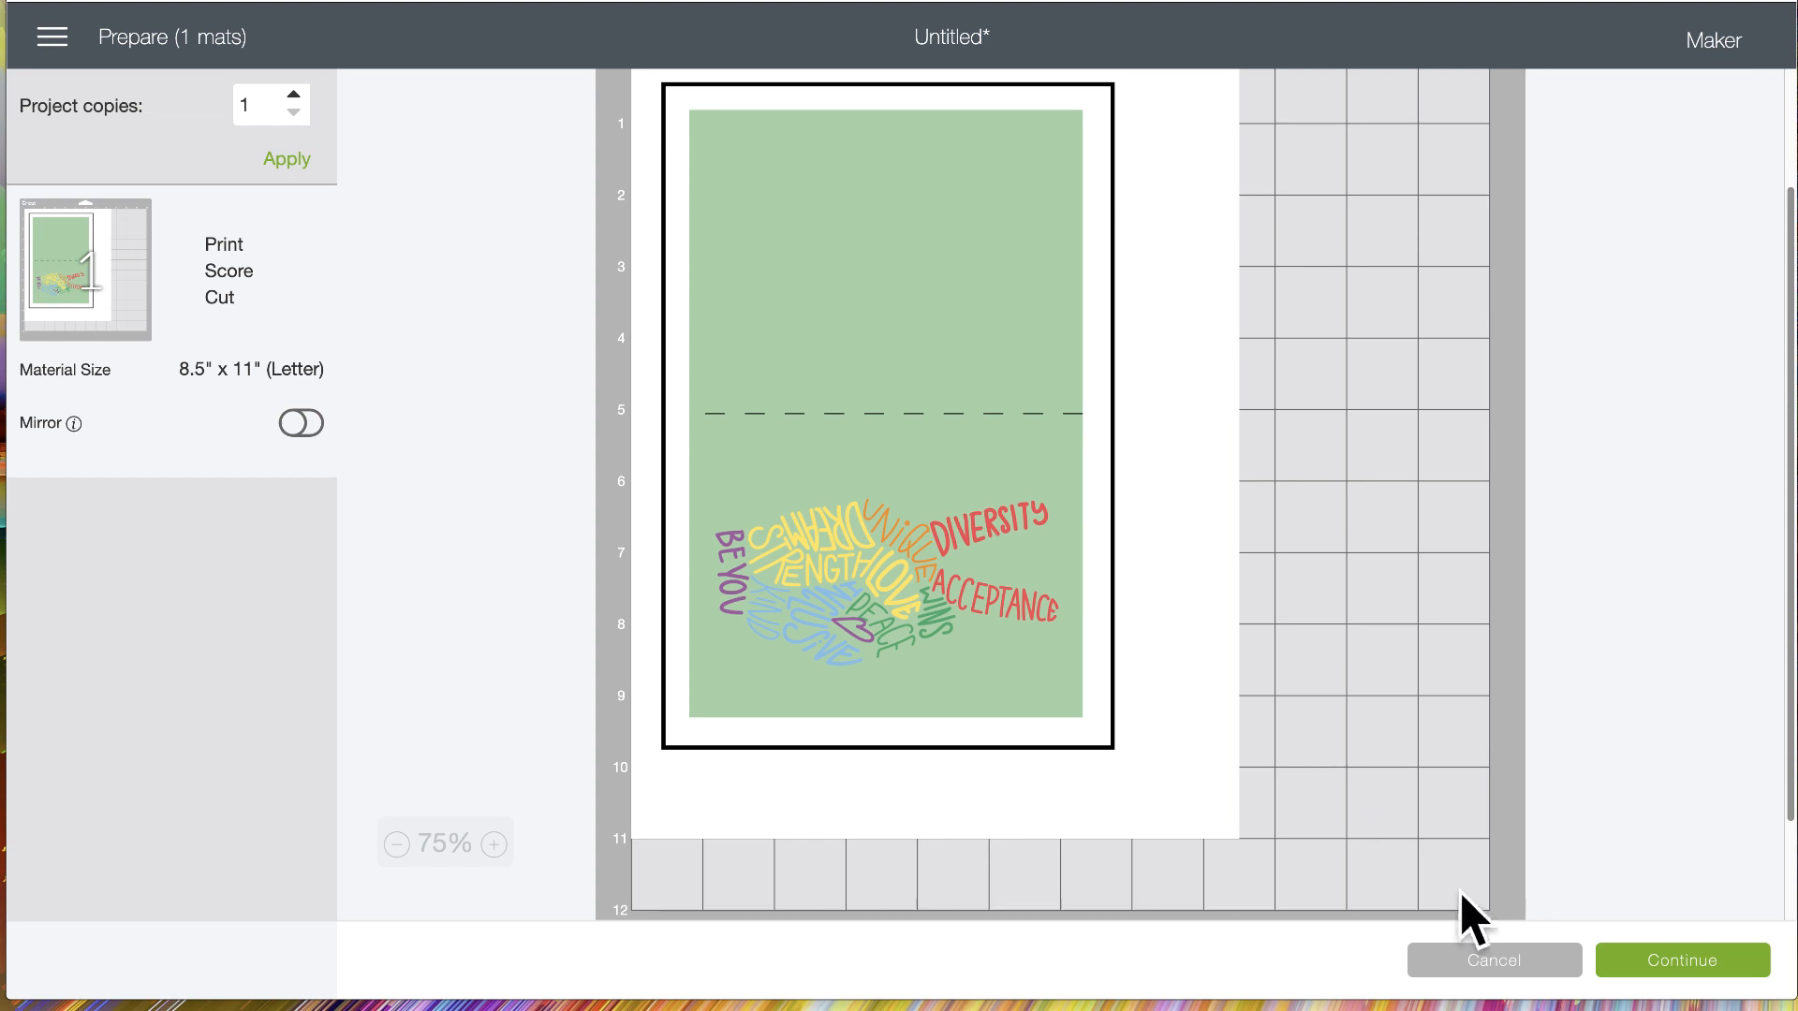
{"action": "left_click", "coordinate": [1492, 959]}
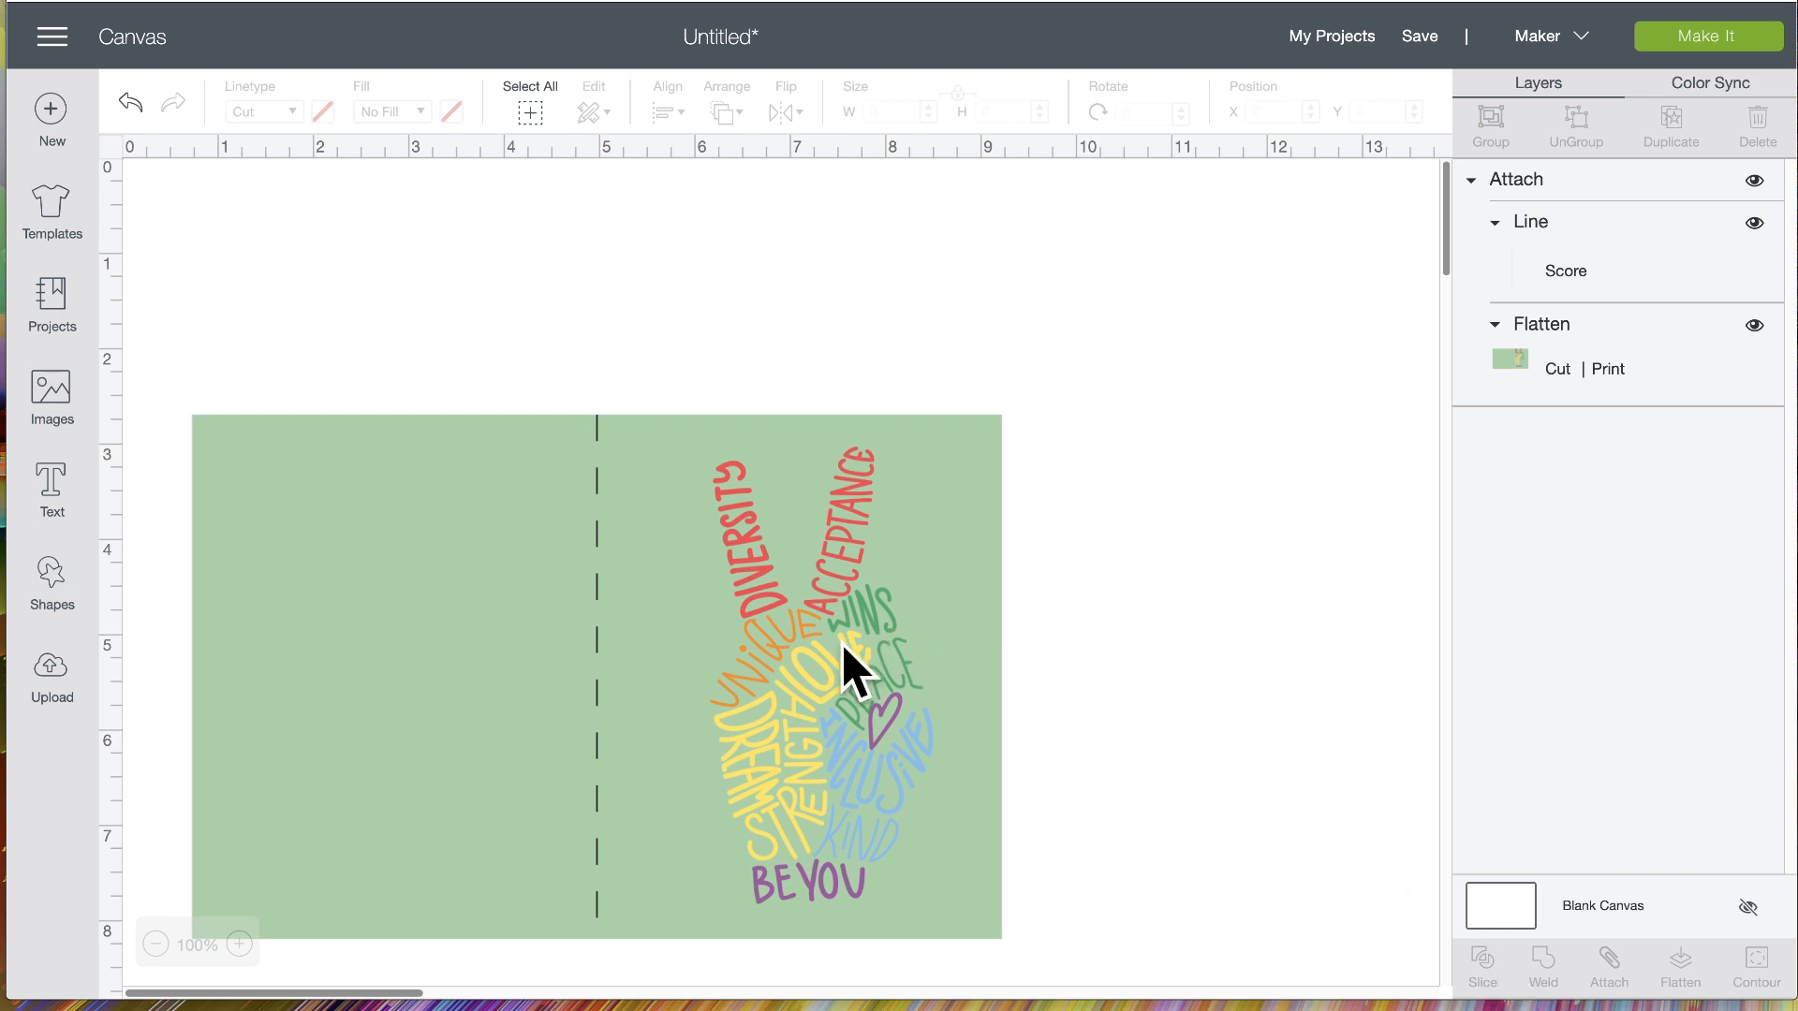
Detach the score line from the card, and unflatten the card into the peace hand and green rectangle
{"action": "left_click", "coordinate": [854, 669]}
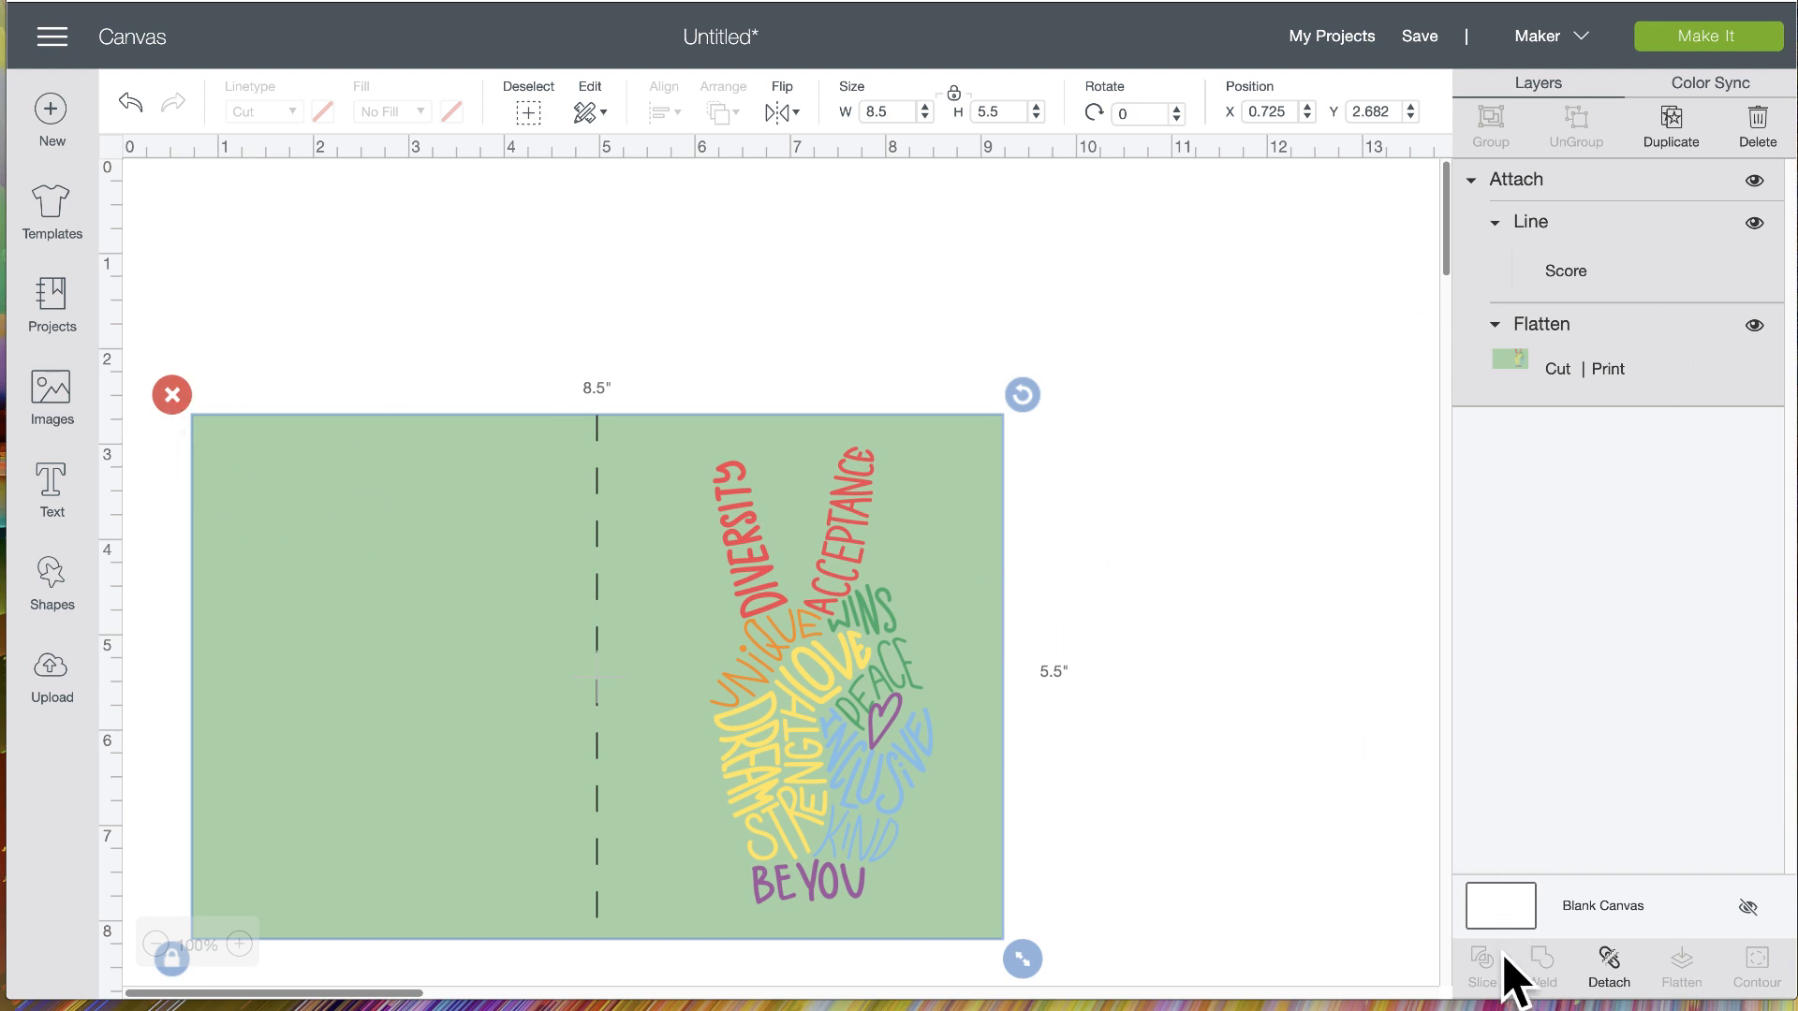
{"action": "left_click", "coordinate": [1609, 965]}
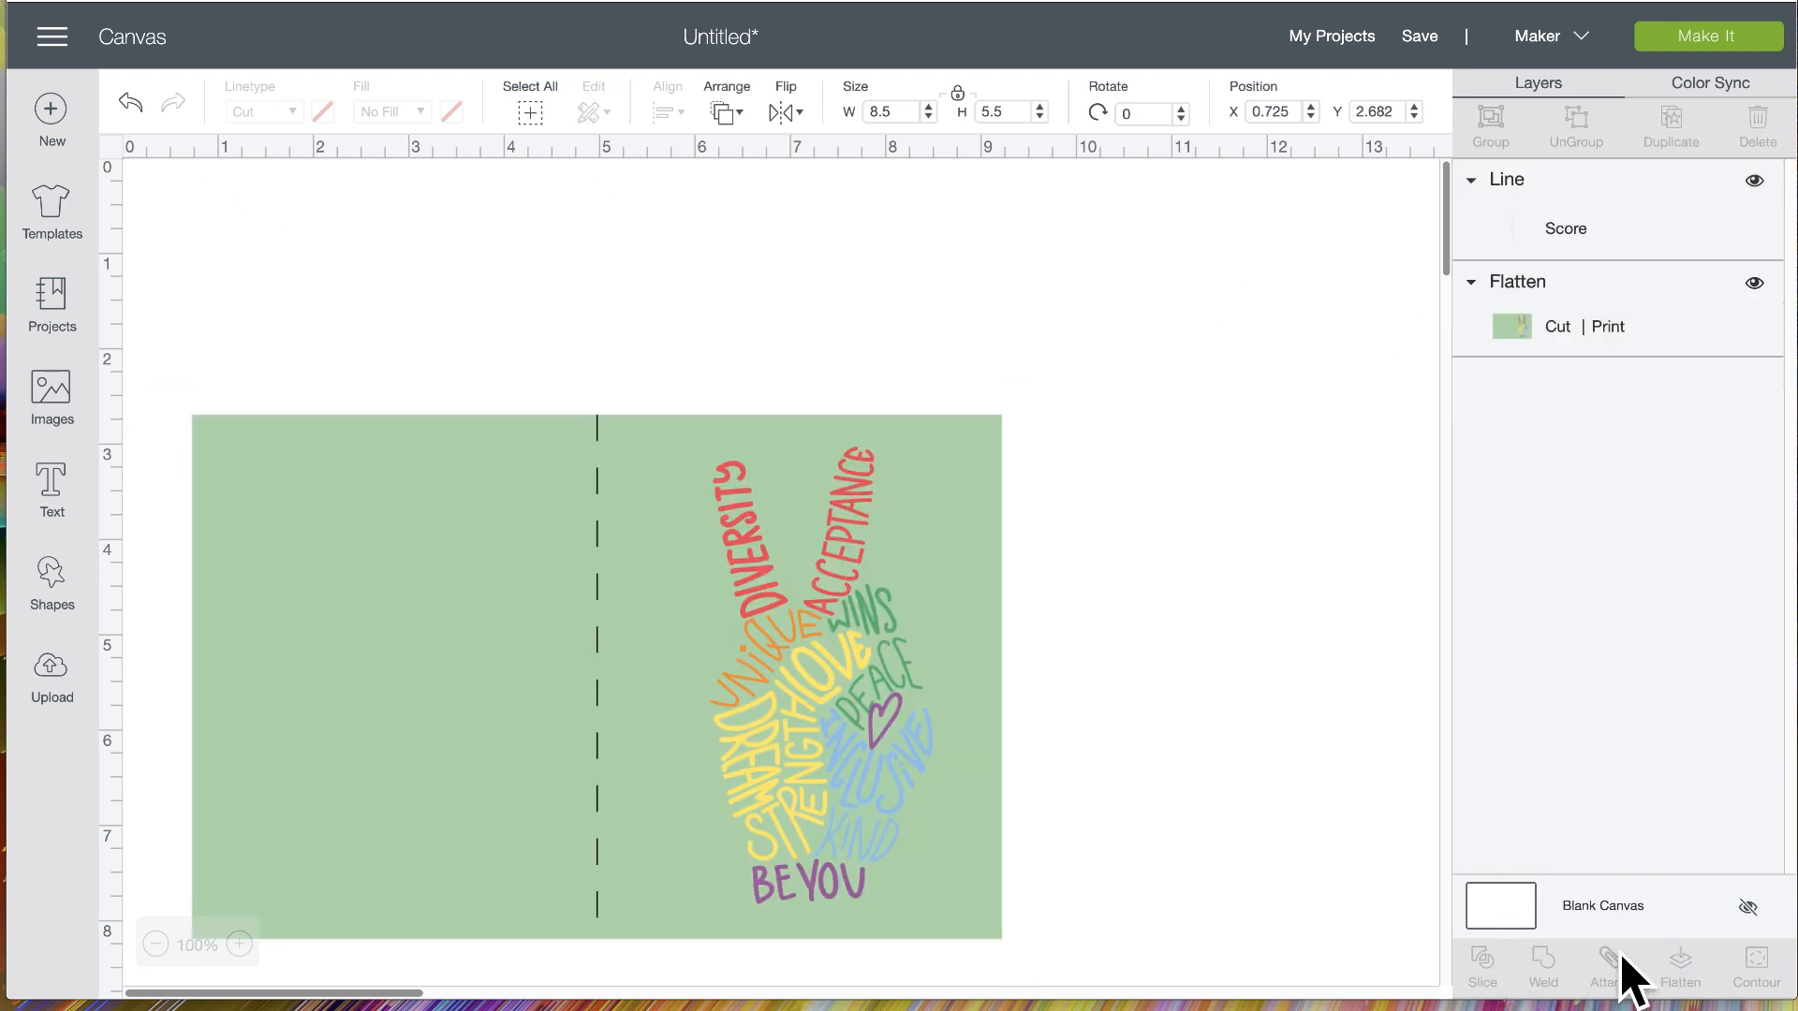
{"action": "left_click", "coordinate": [777, 676]}
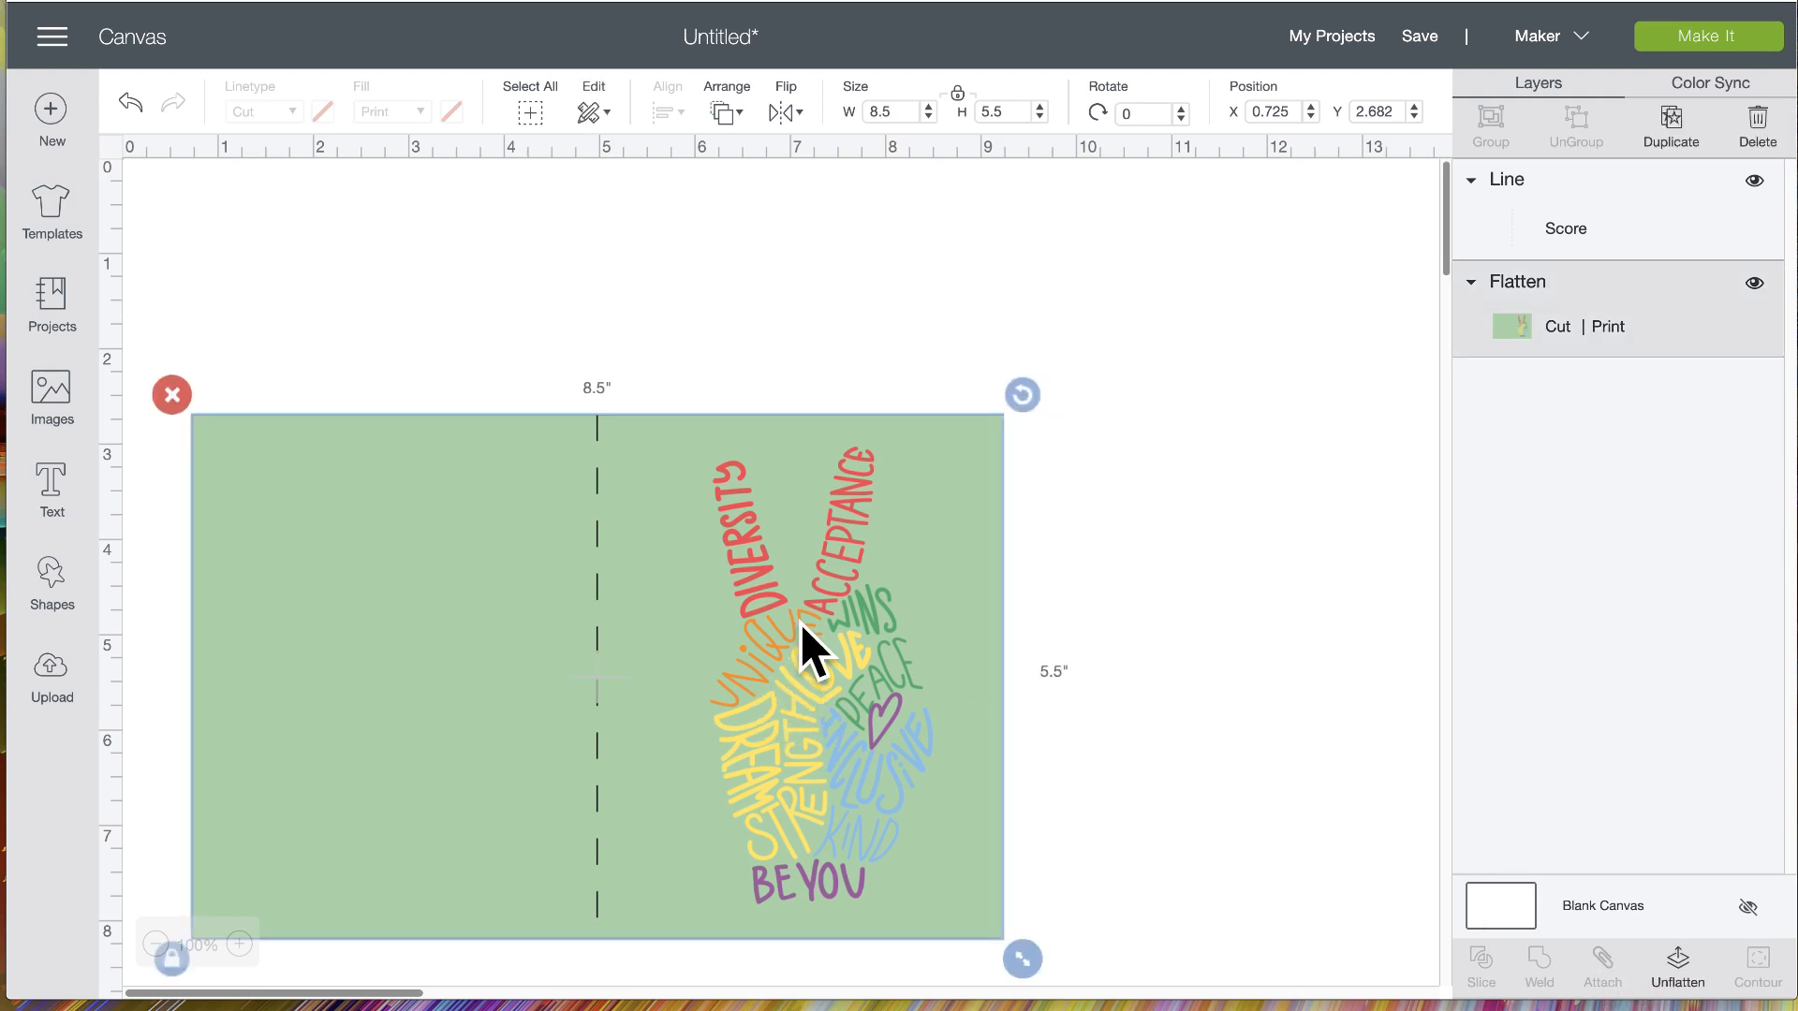
{"action": "left_click", "coordinate": [1678, 965]}
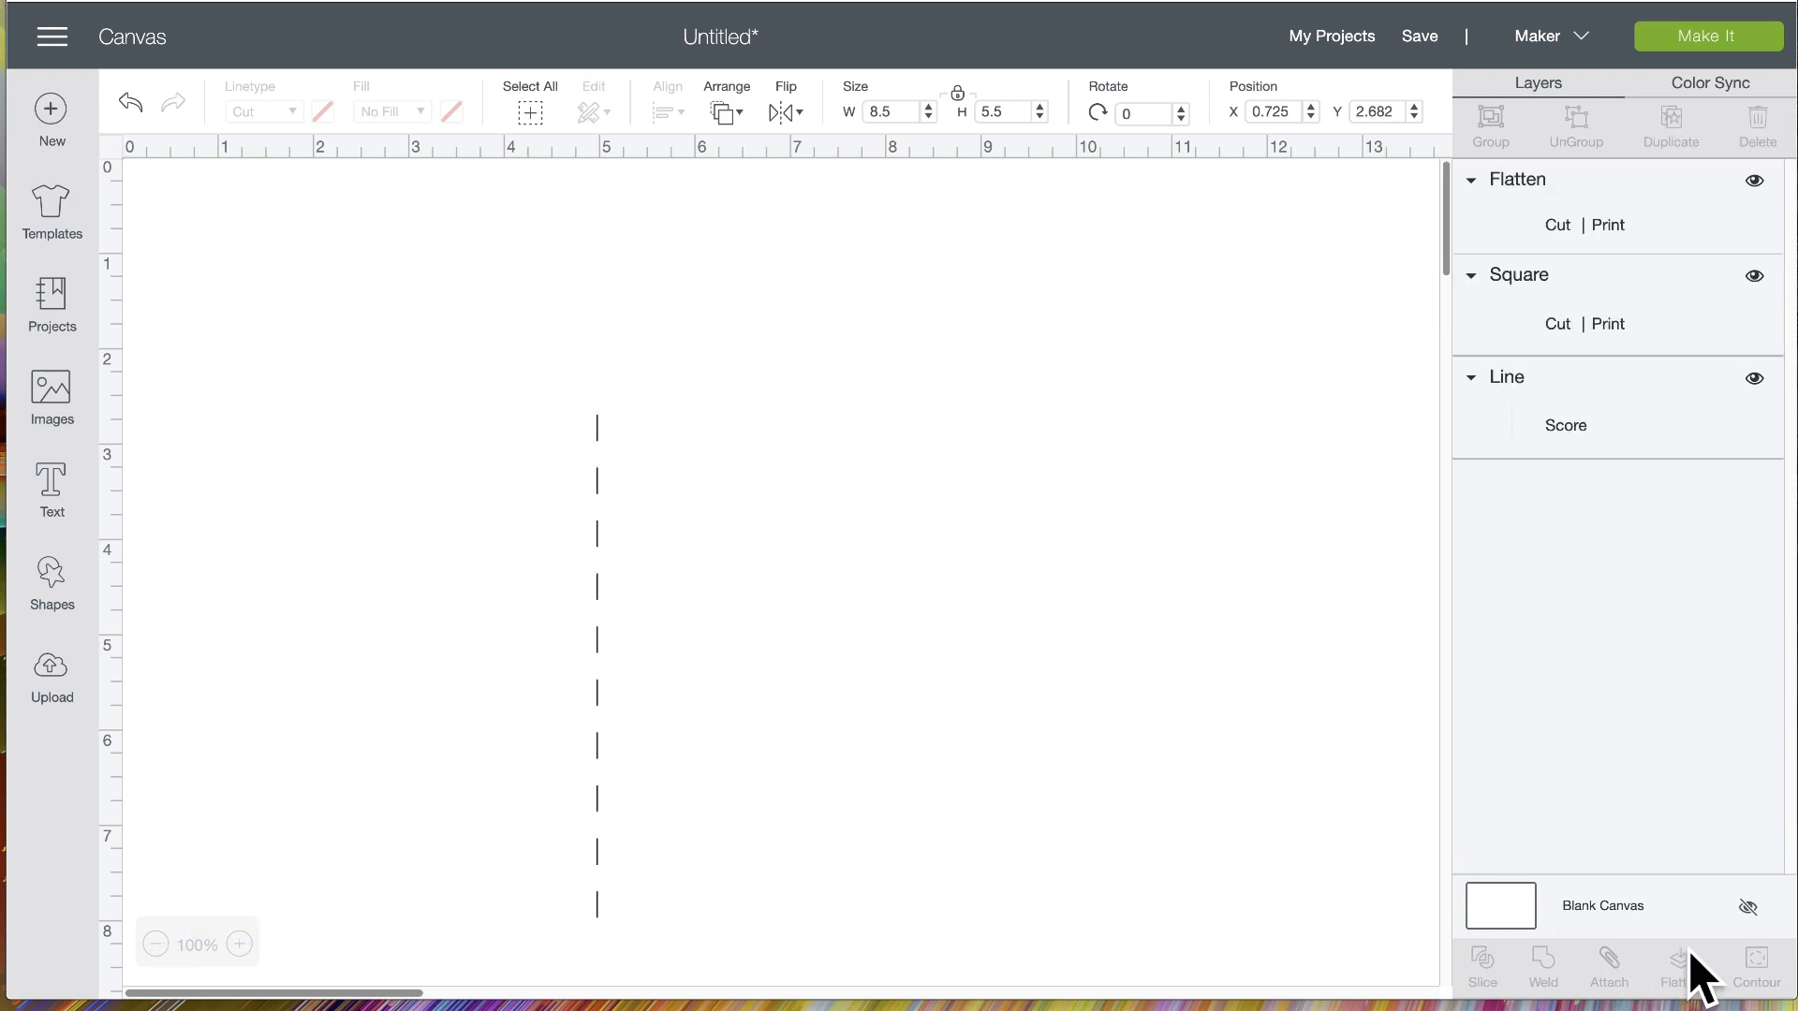
Move the peace hand beside the green rectangle, unflatten it, and change its fill to No Fill
{"action": "left_click_drag", "start_coordinate": [813, 646], "coordinate": [1182, 445]}
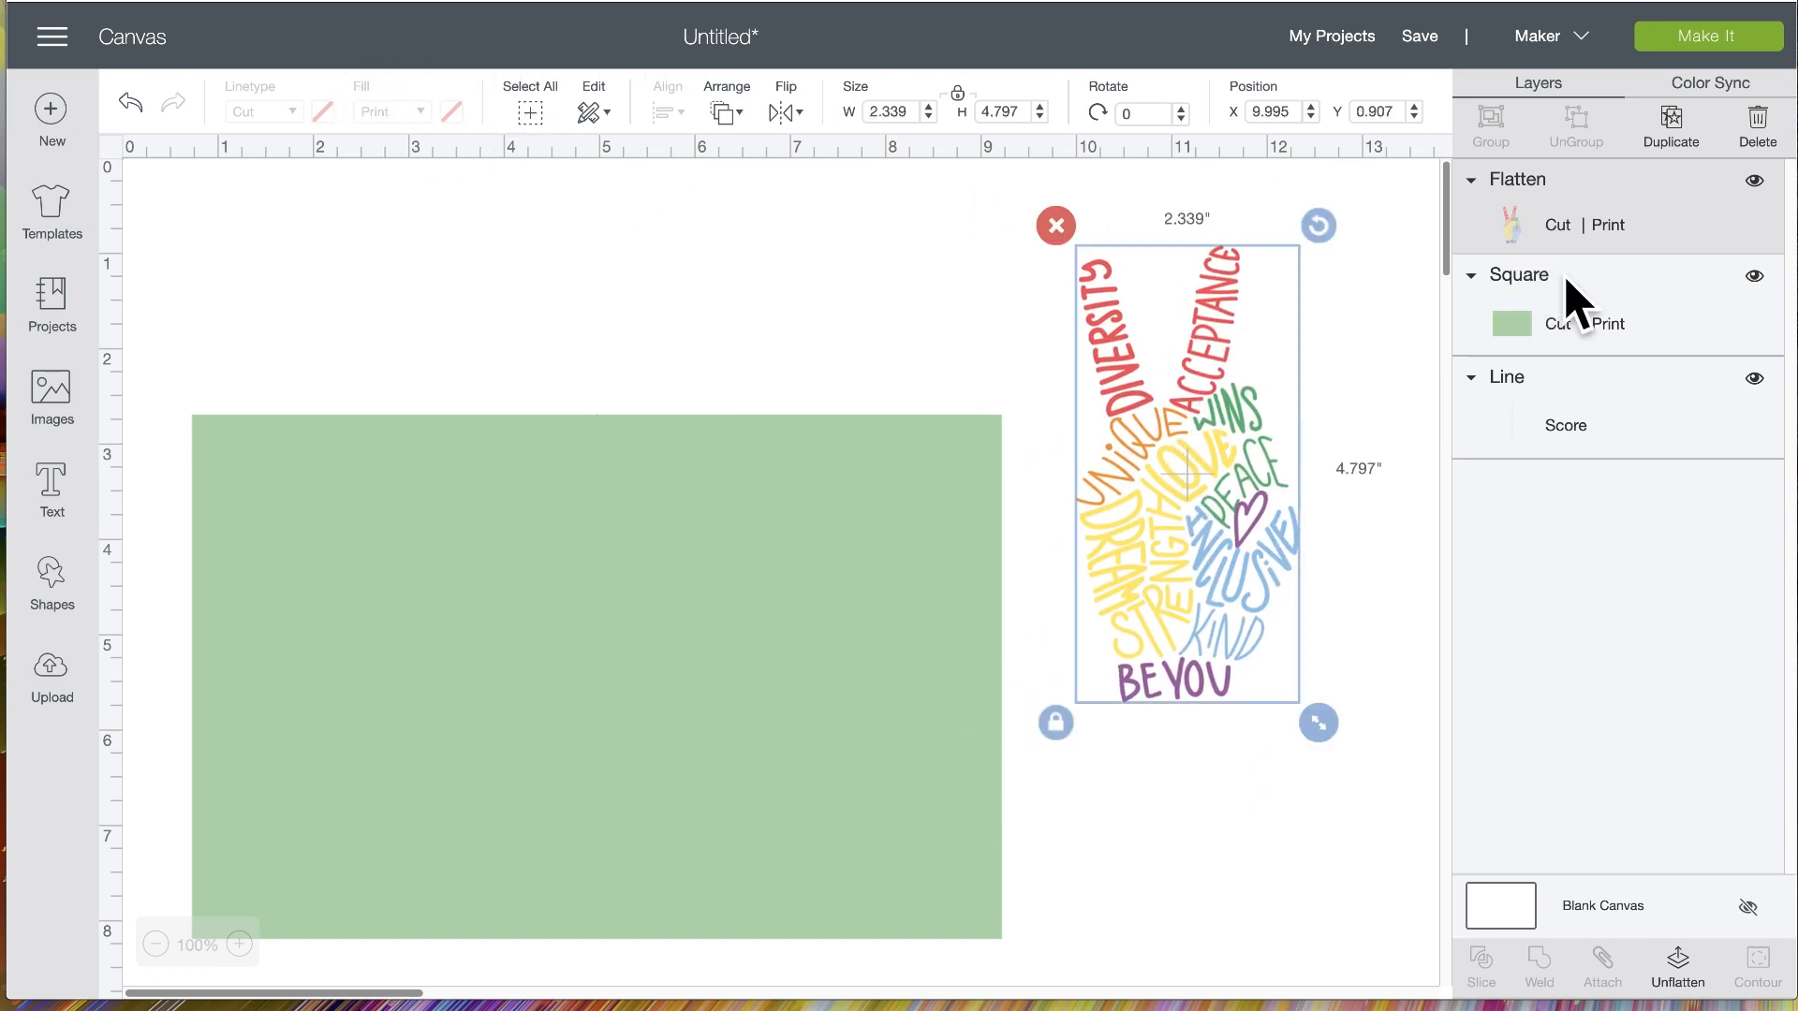
{"action": "left_click", "coordinate": [1691, 974]}
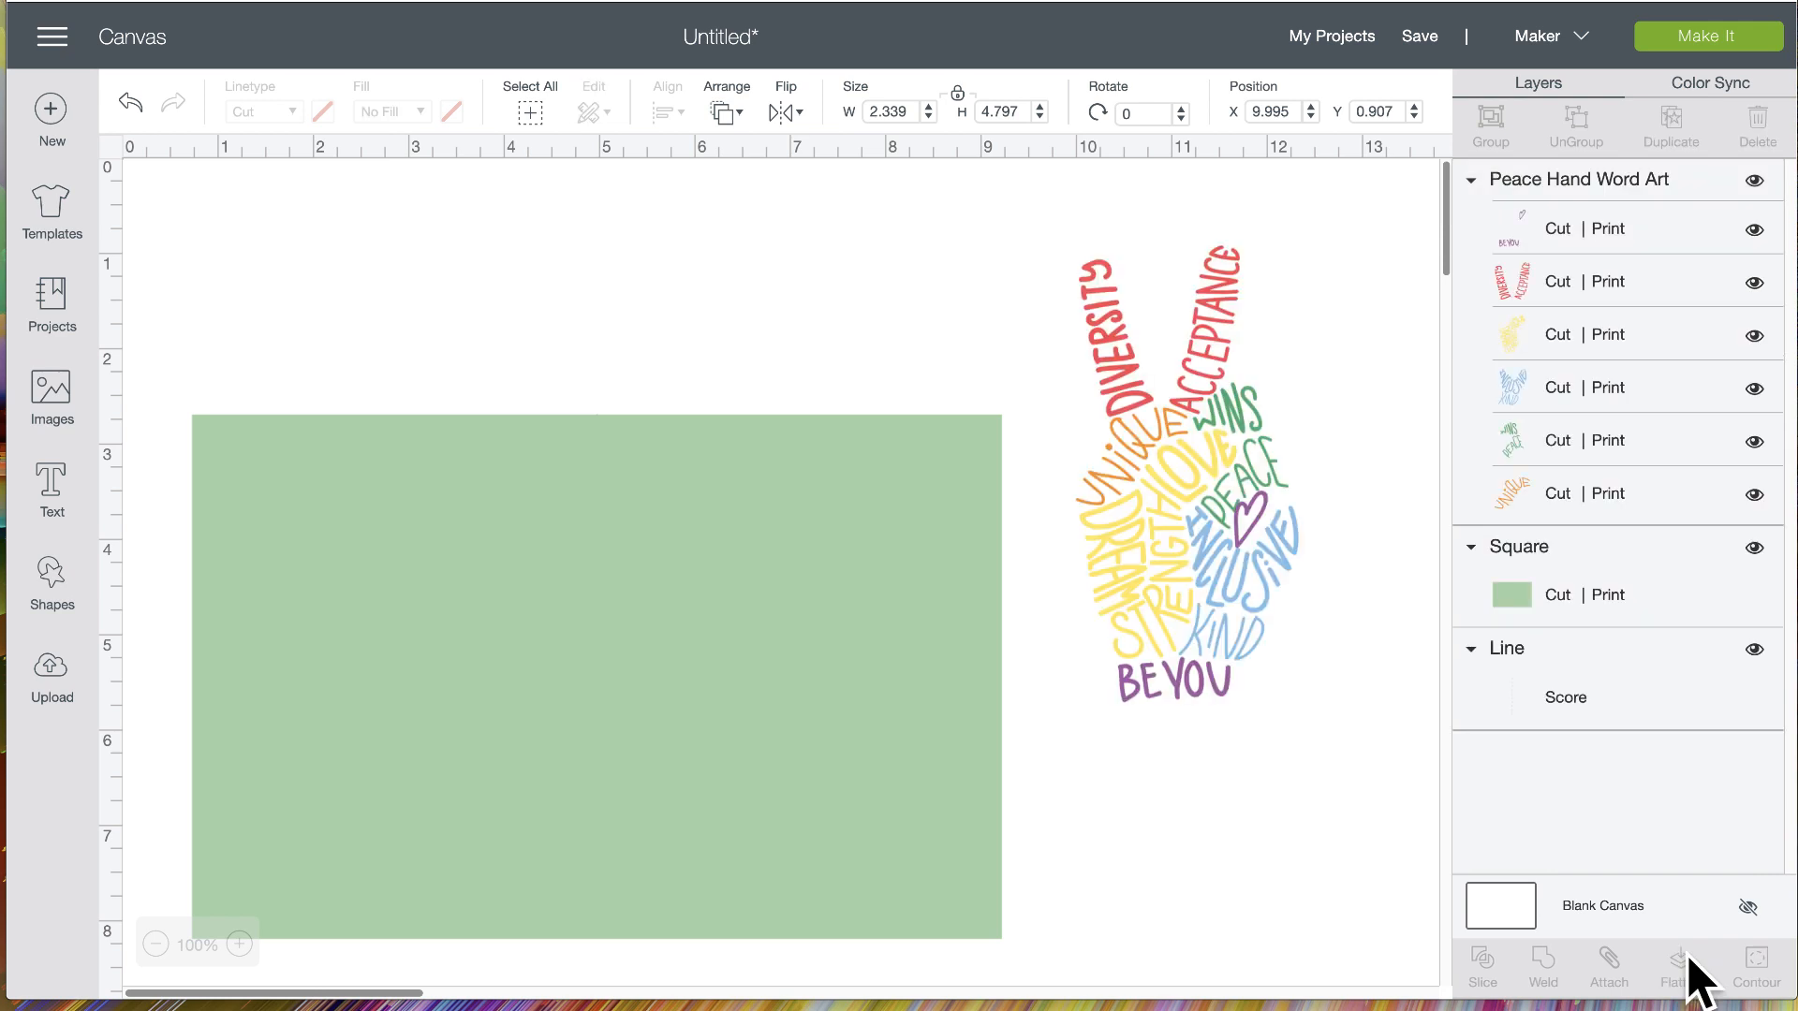
{"action": "left_click", "coordinate": [1059, 413]}
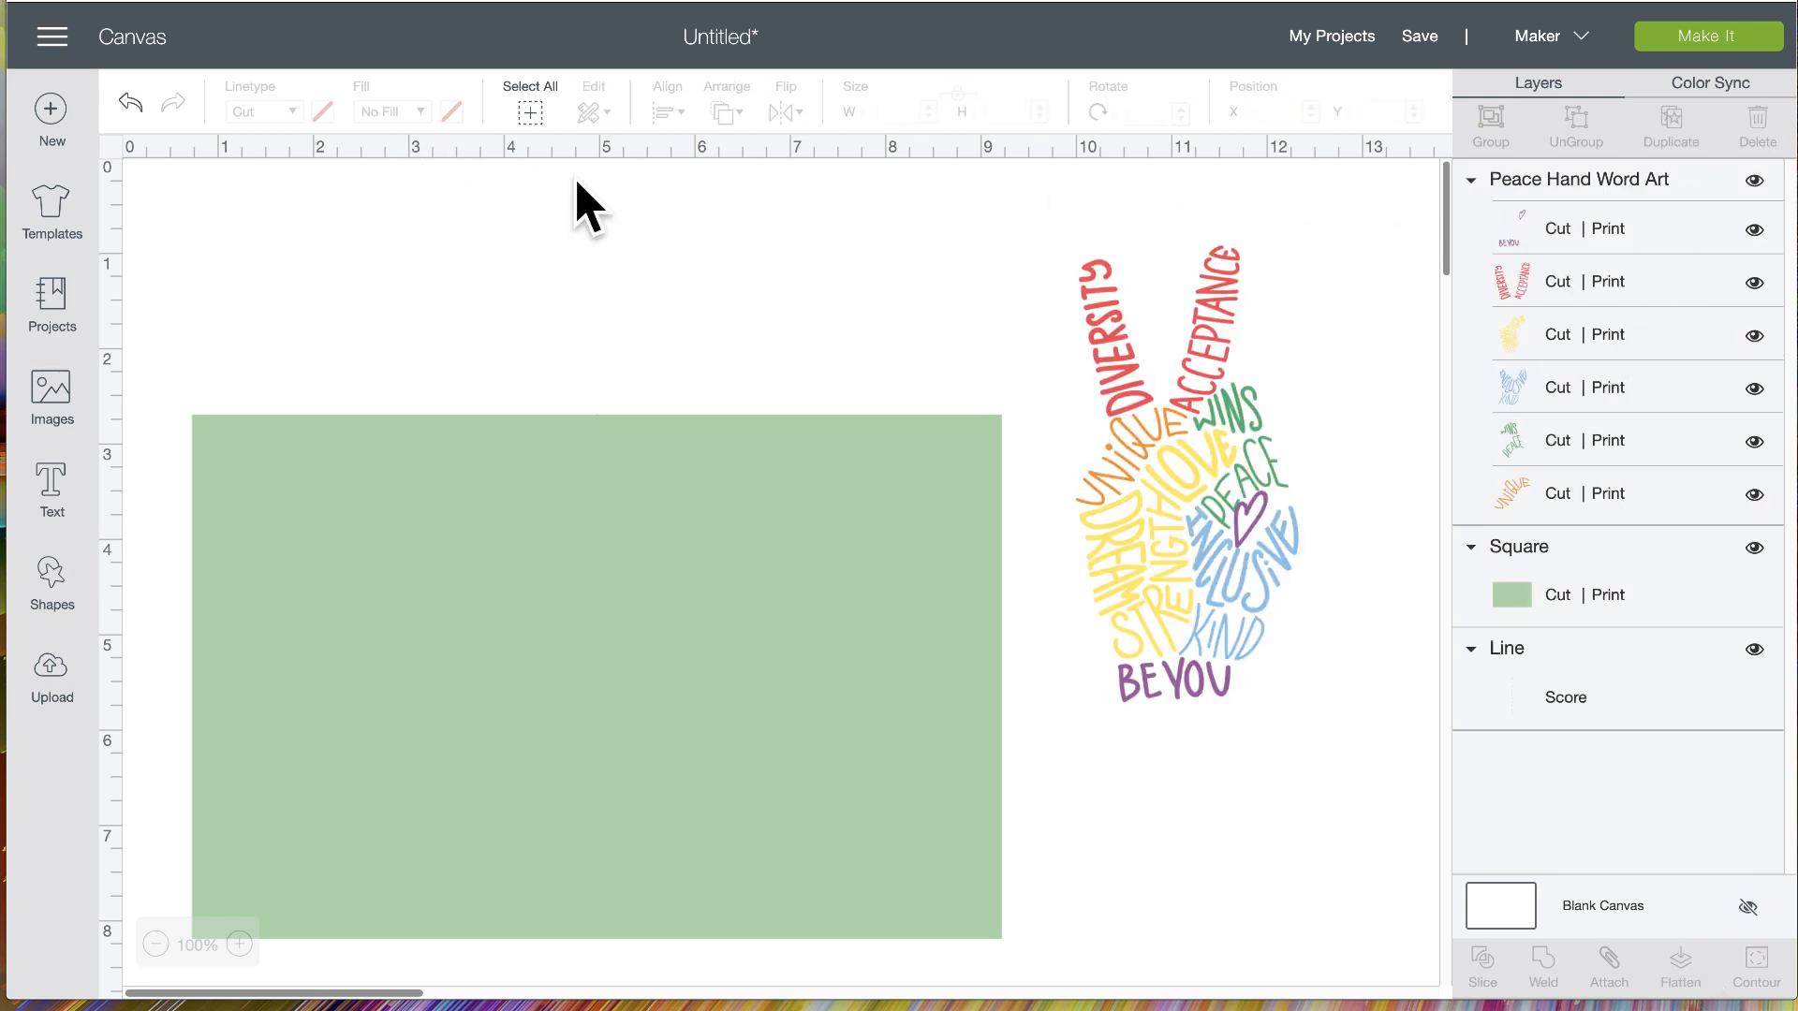
{"action": "left_click", "coordinate": [1268, 514]}
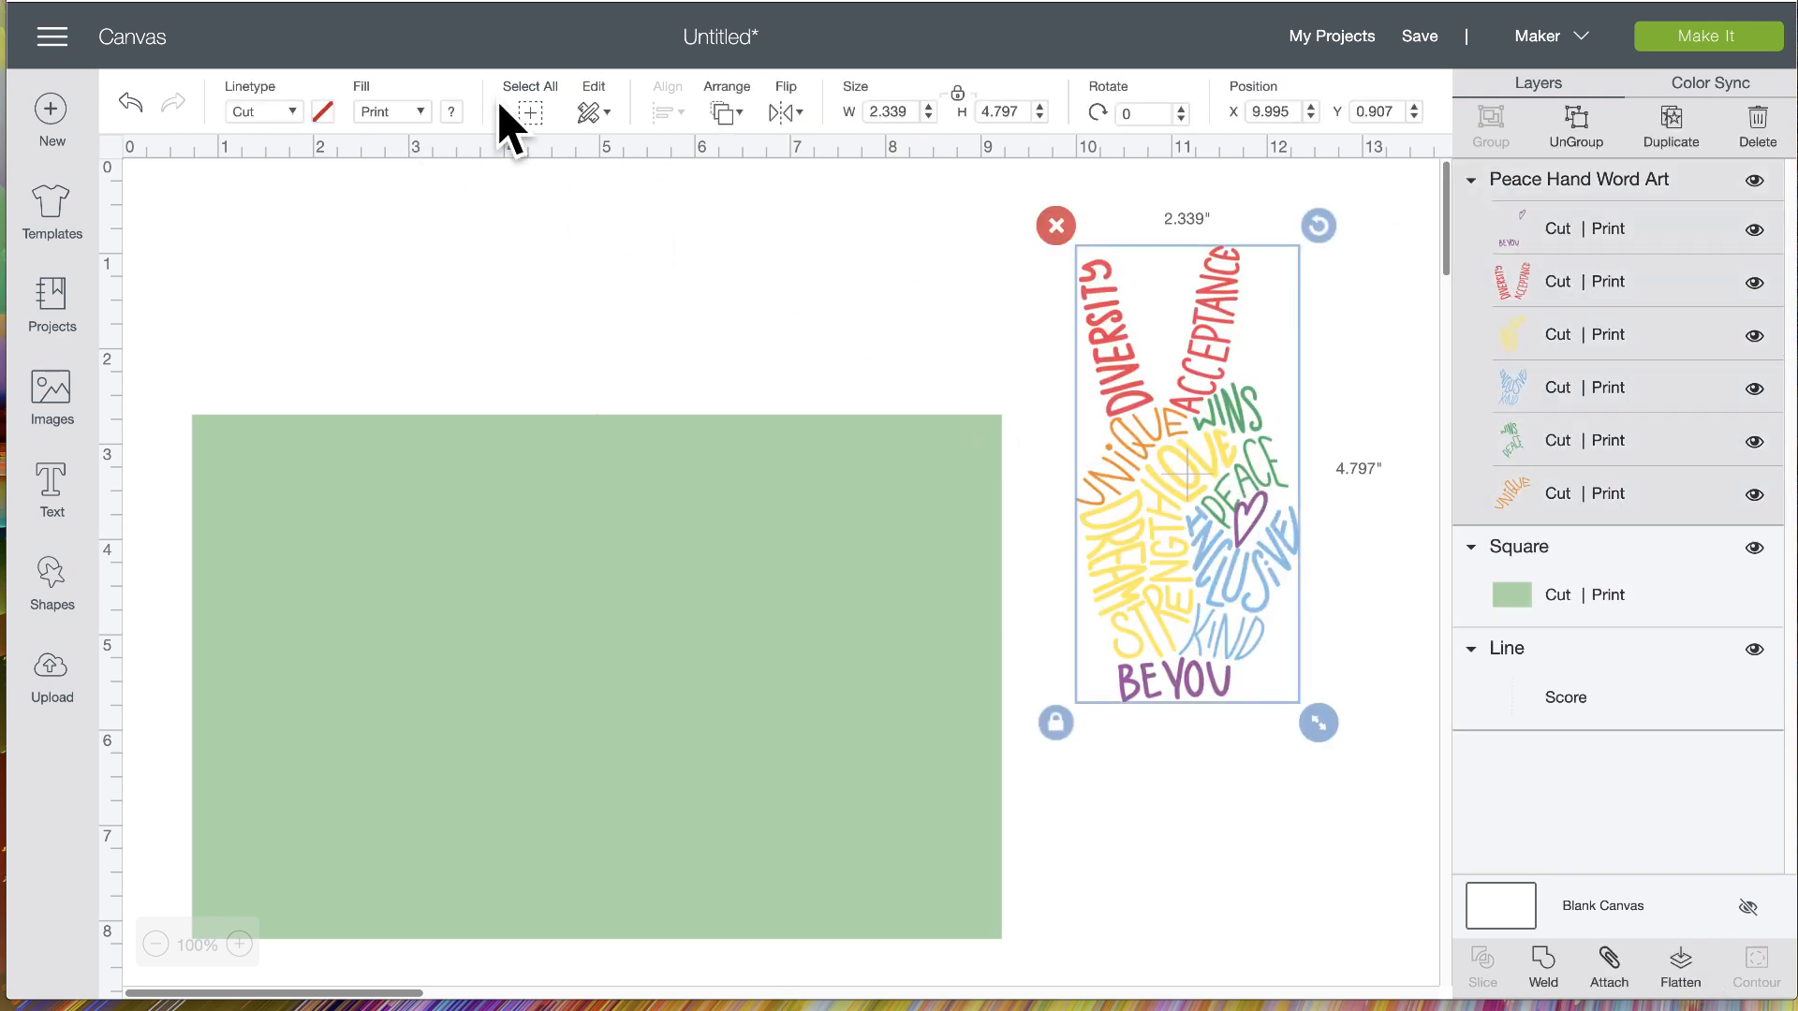
{"action": "left_click", "coordinate": [420, 111]}
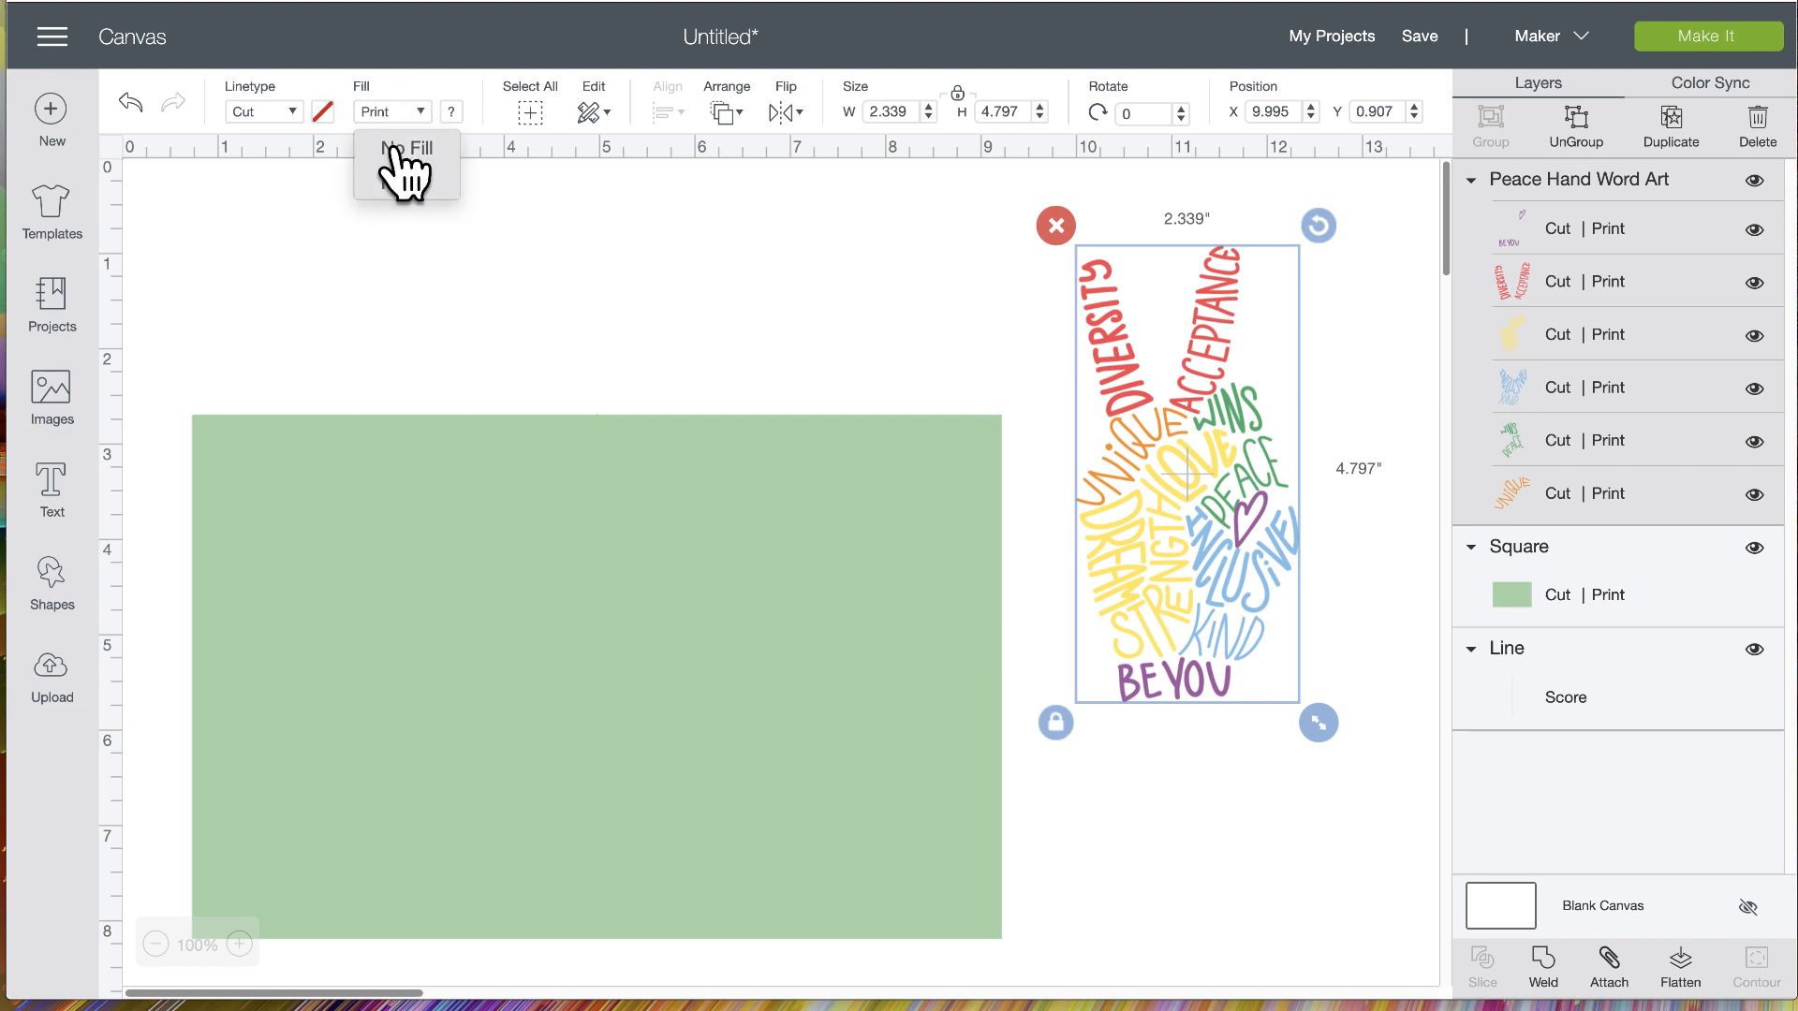
{"action": "left_click", "coordinate": [403, 150]}
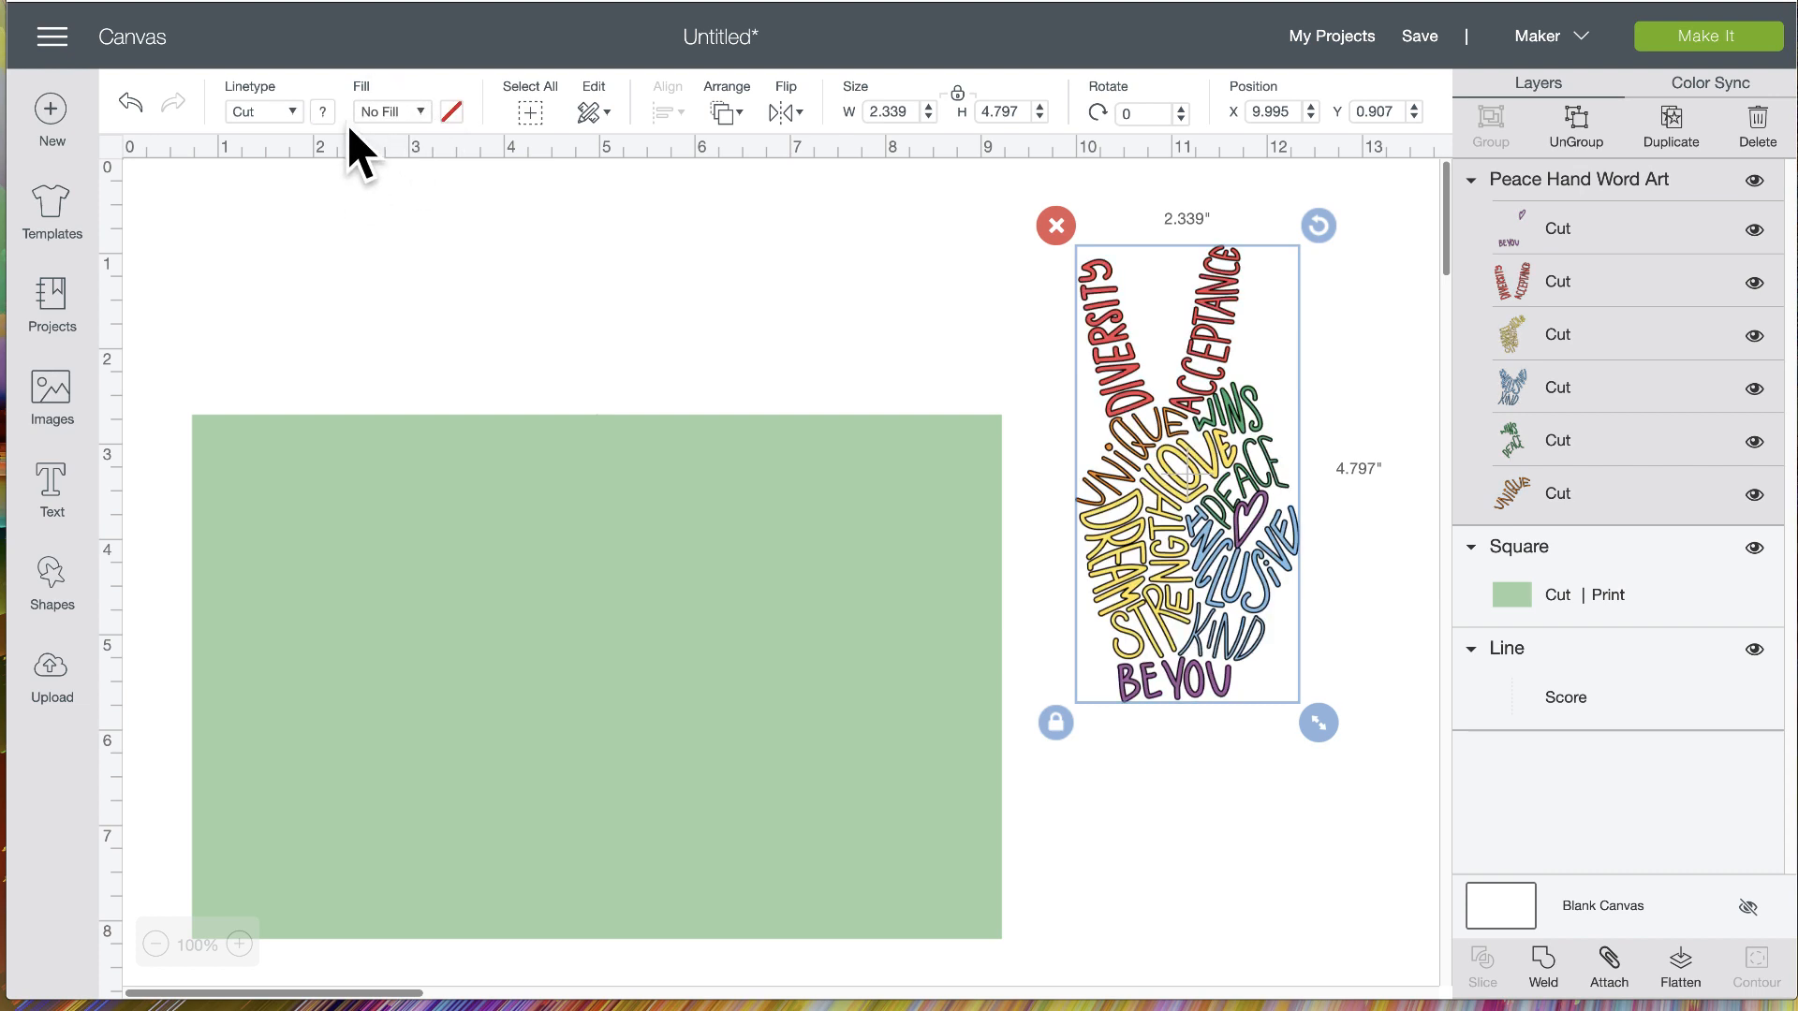
{"action": "mouse_move", "coordinate": [1185, 484]}
{"action": "left_mouse_down"}
{"action": "mouse_move", "coordinate": [1170, 511]}
{"action": "mouse_move", "coordinate": [1157, 482]}
{"action": "left_mouse_up"}
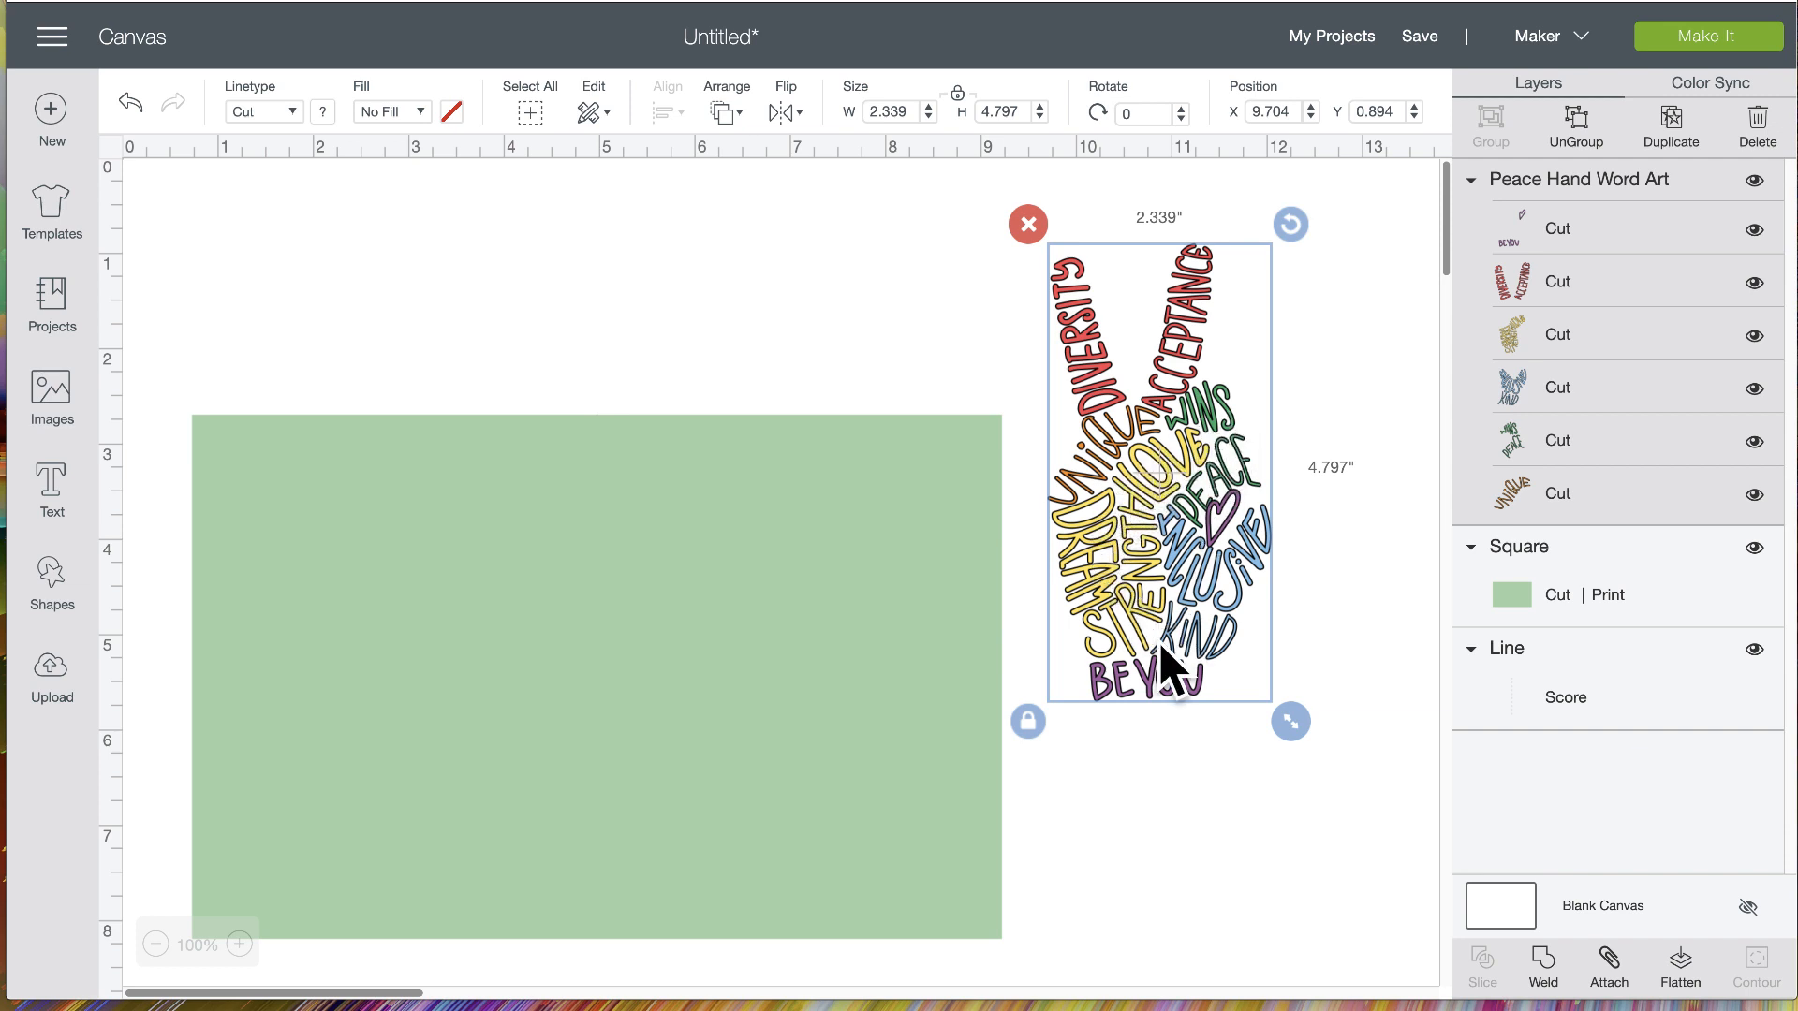
{"action": "left_click_drag", "start_coordinate": [1152, 564], "coordinate": [1170, 536]}
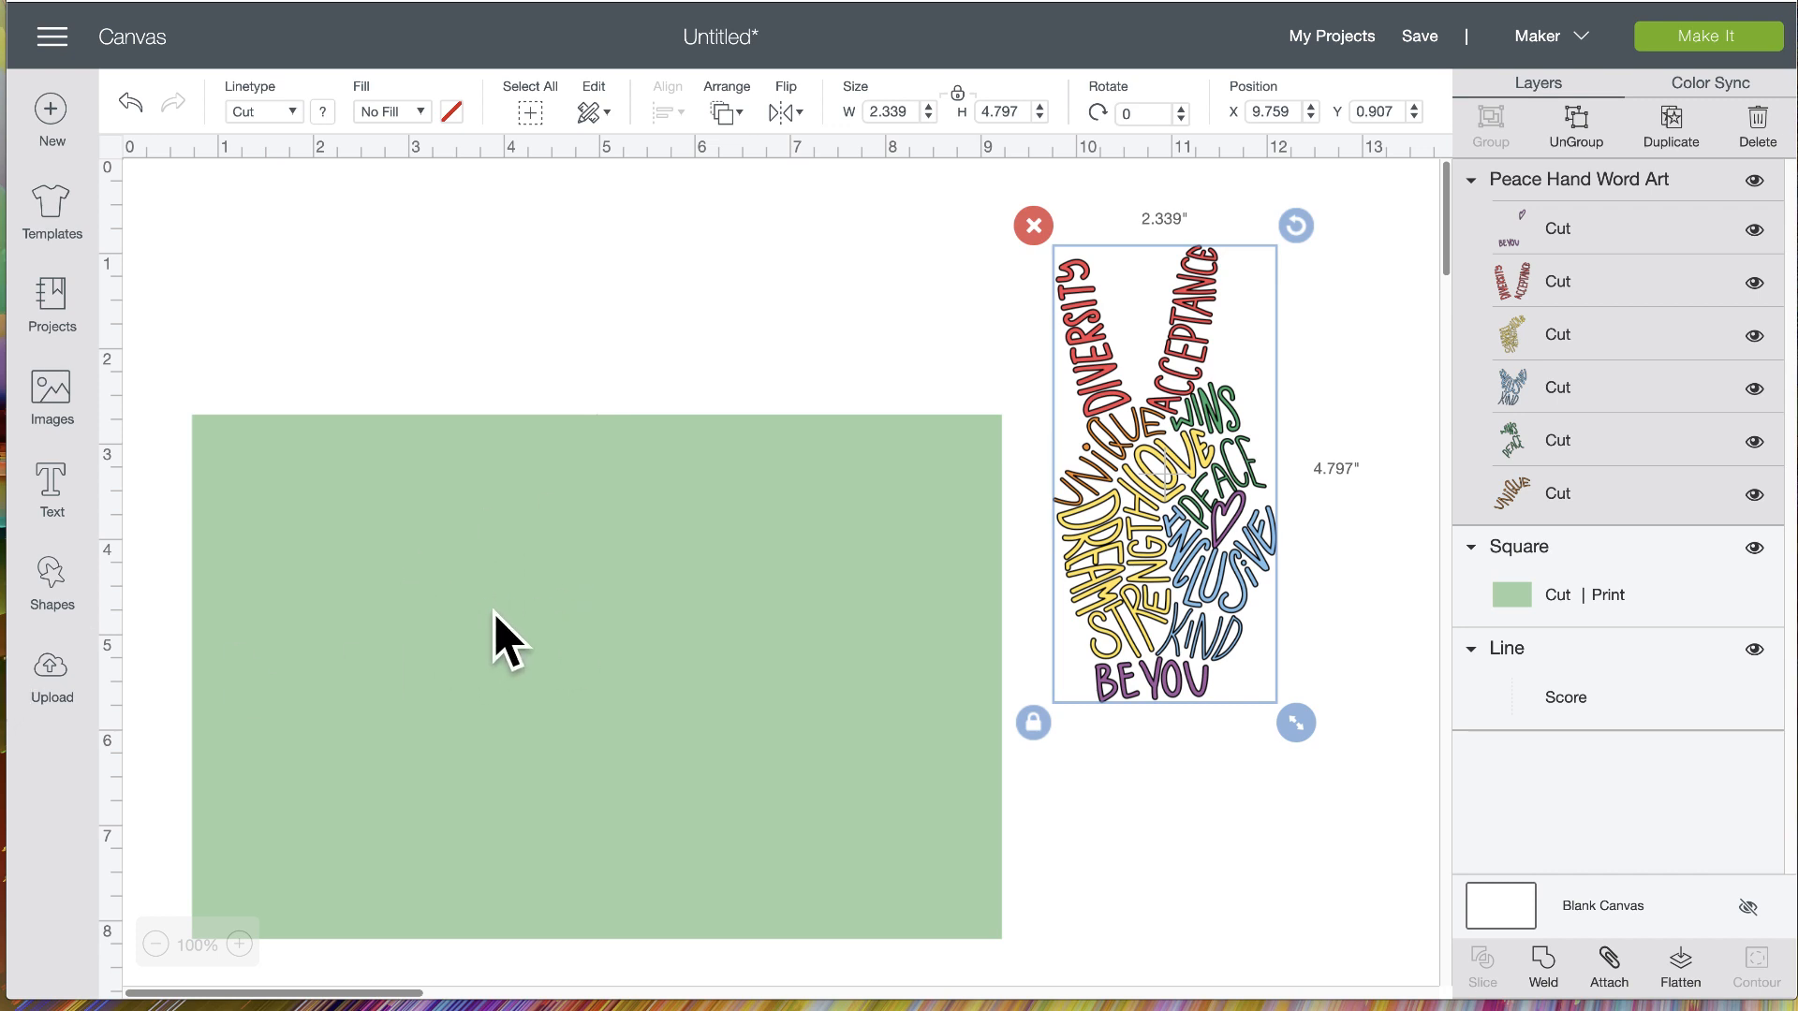
Browse the image library and insert The Great Outdoors design onto the canvas
{"action": "left_click_drag", "start_coordinate": [497, 630], "coordinate": [556, 633]}
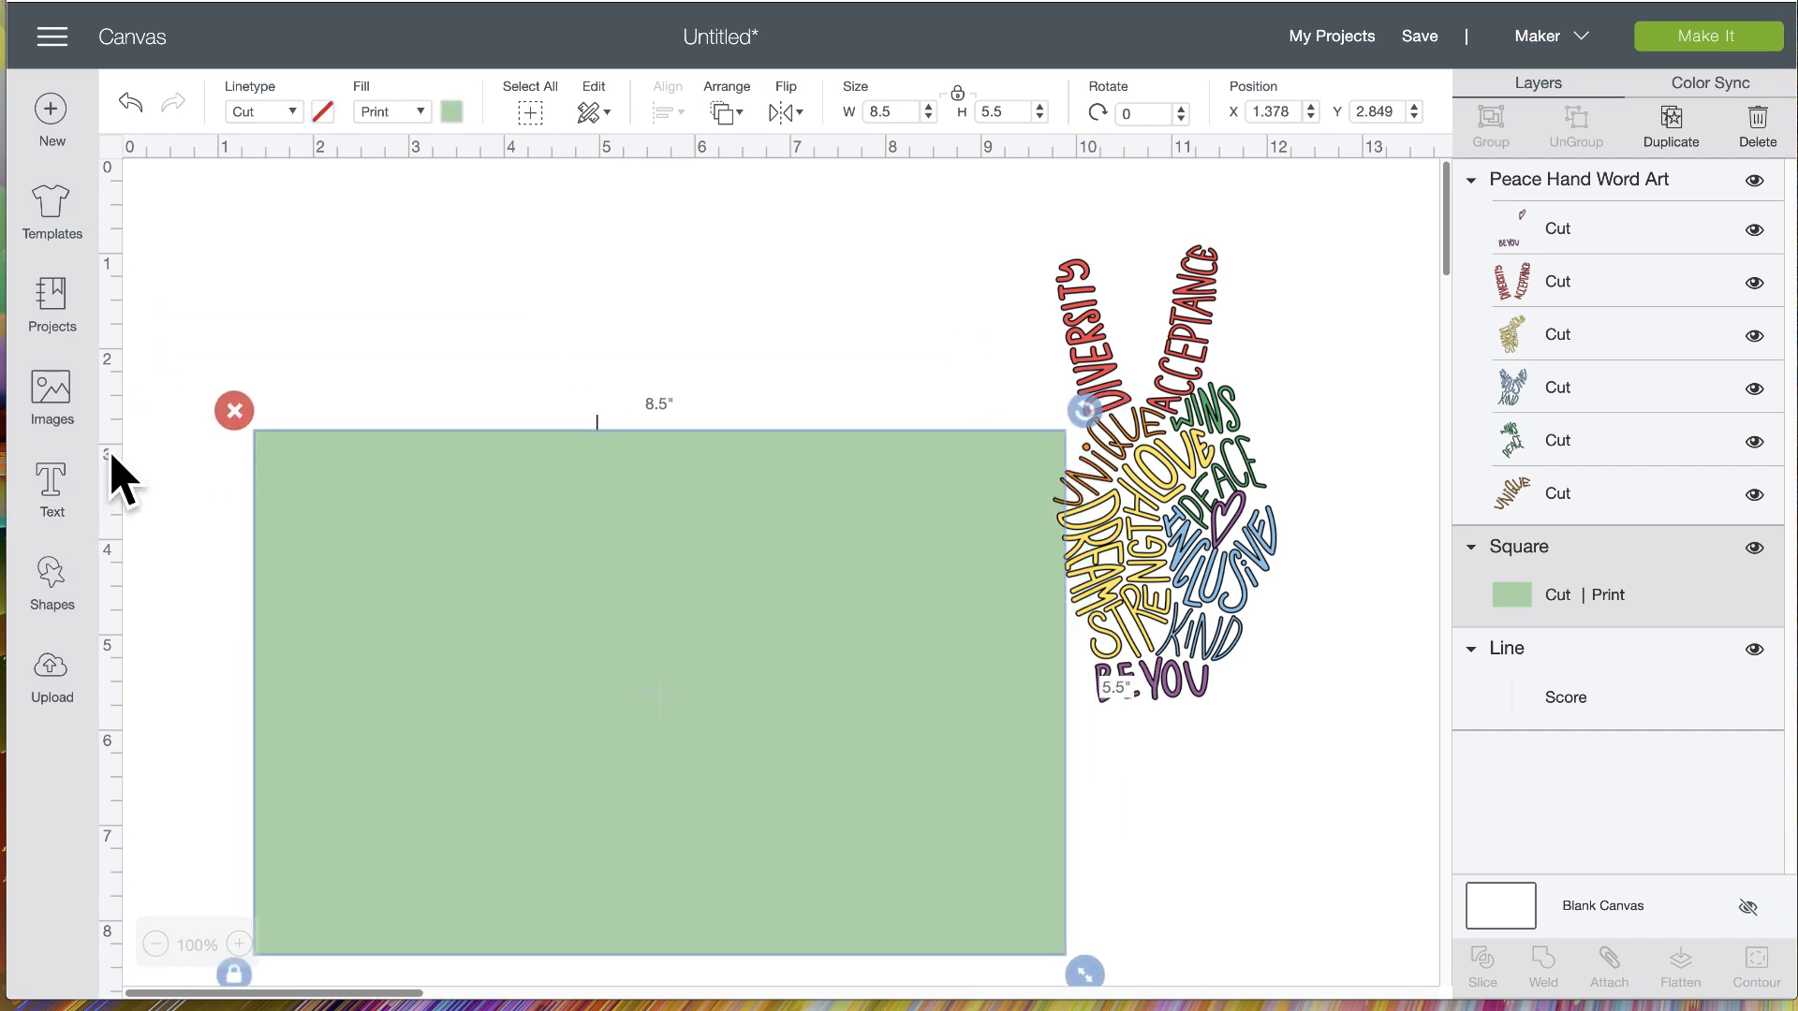
{"action": "left_click", "coordinate": [51, 393]}
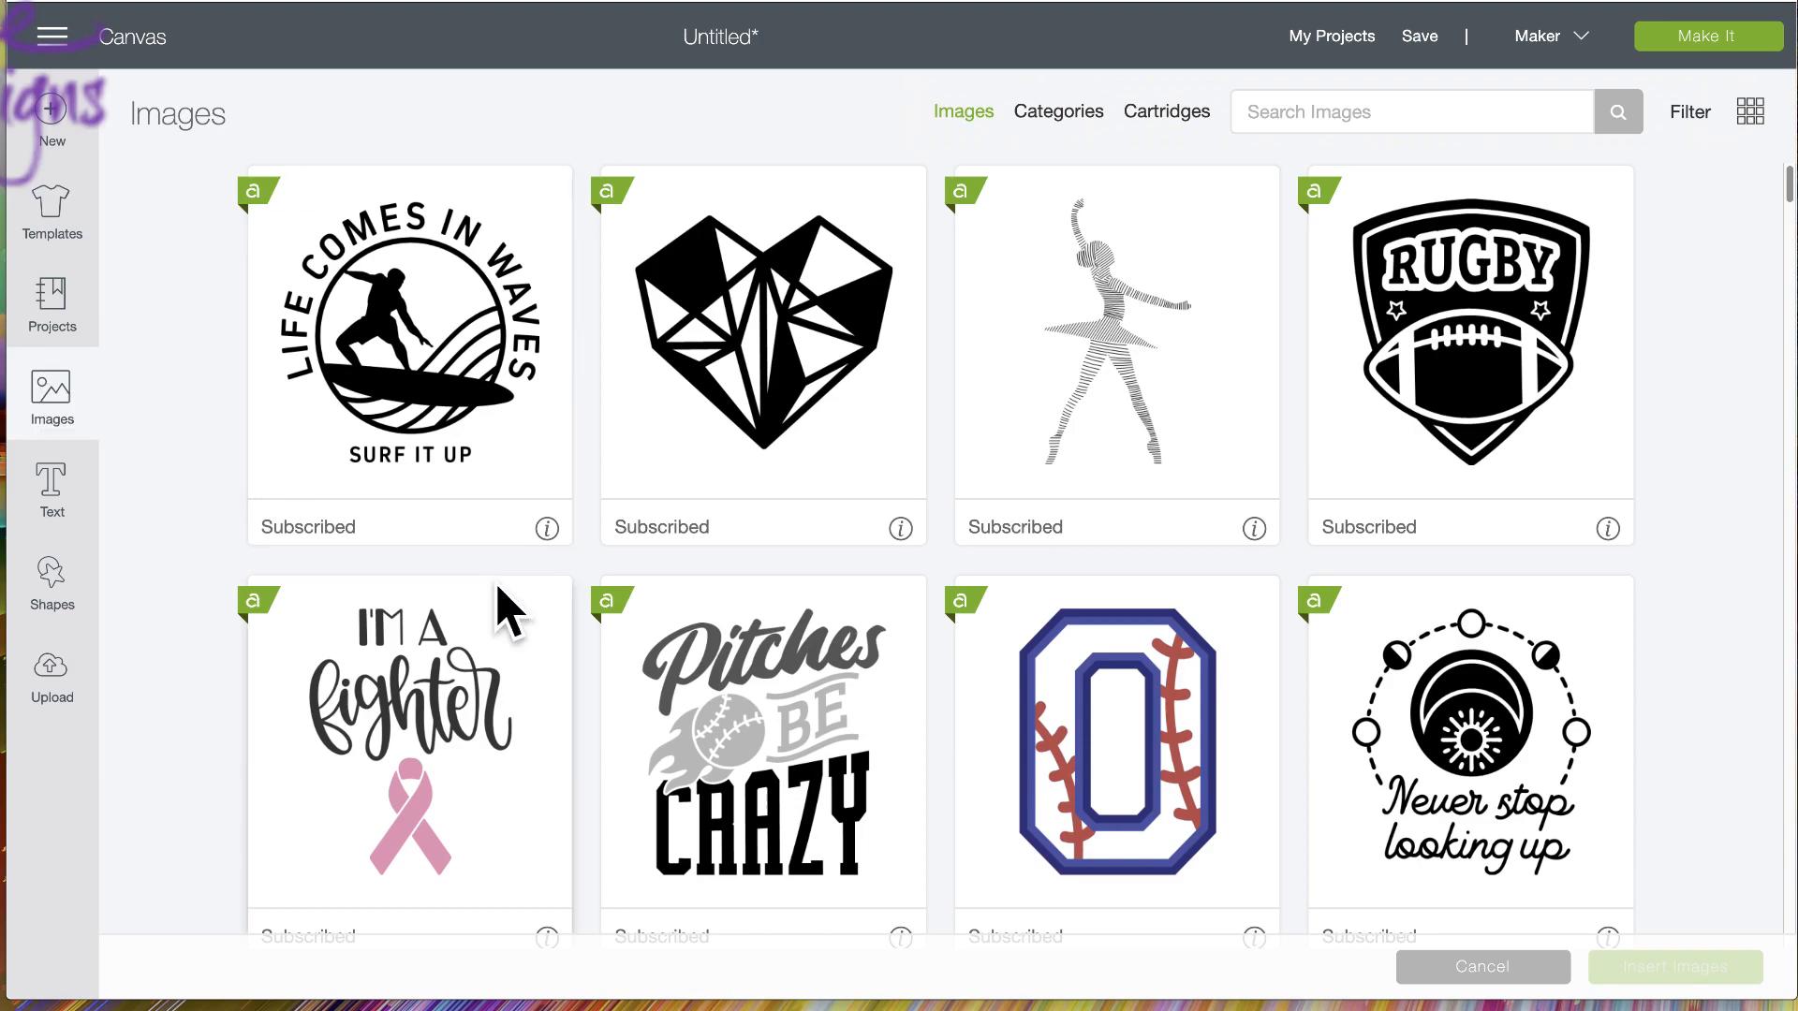
{"action": "scroll", "coordinate": [502, 604], "scroll_direction": "down", "scroll_amount": 10}
{"action": "scroll", "coordinate": [502, 604], "scroll_direction": "down", "scroll_amount": 20}
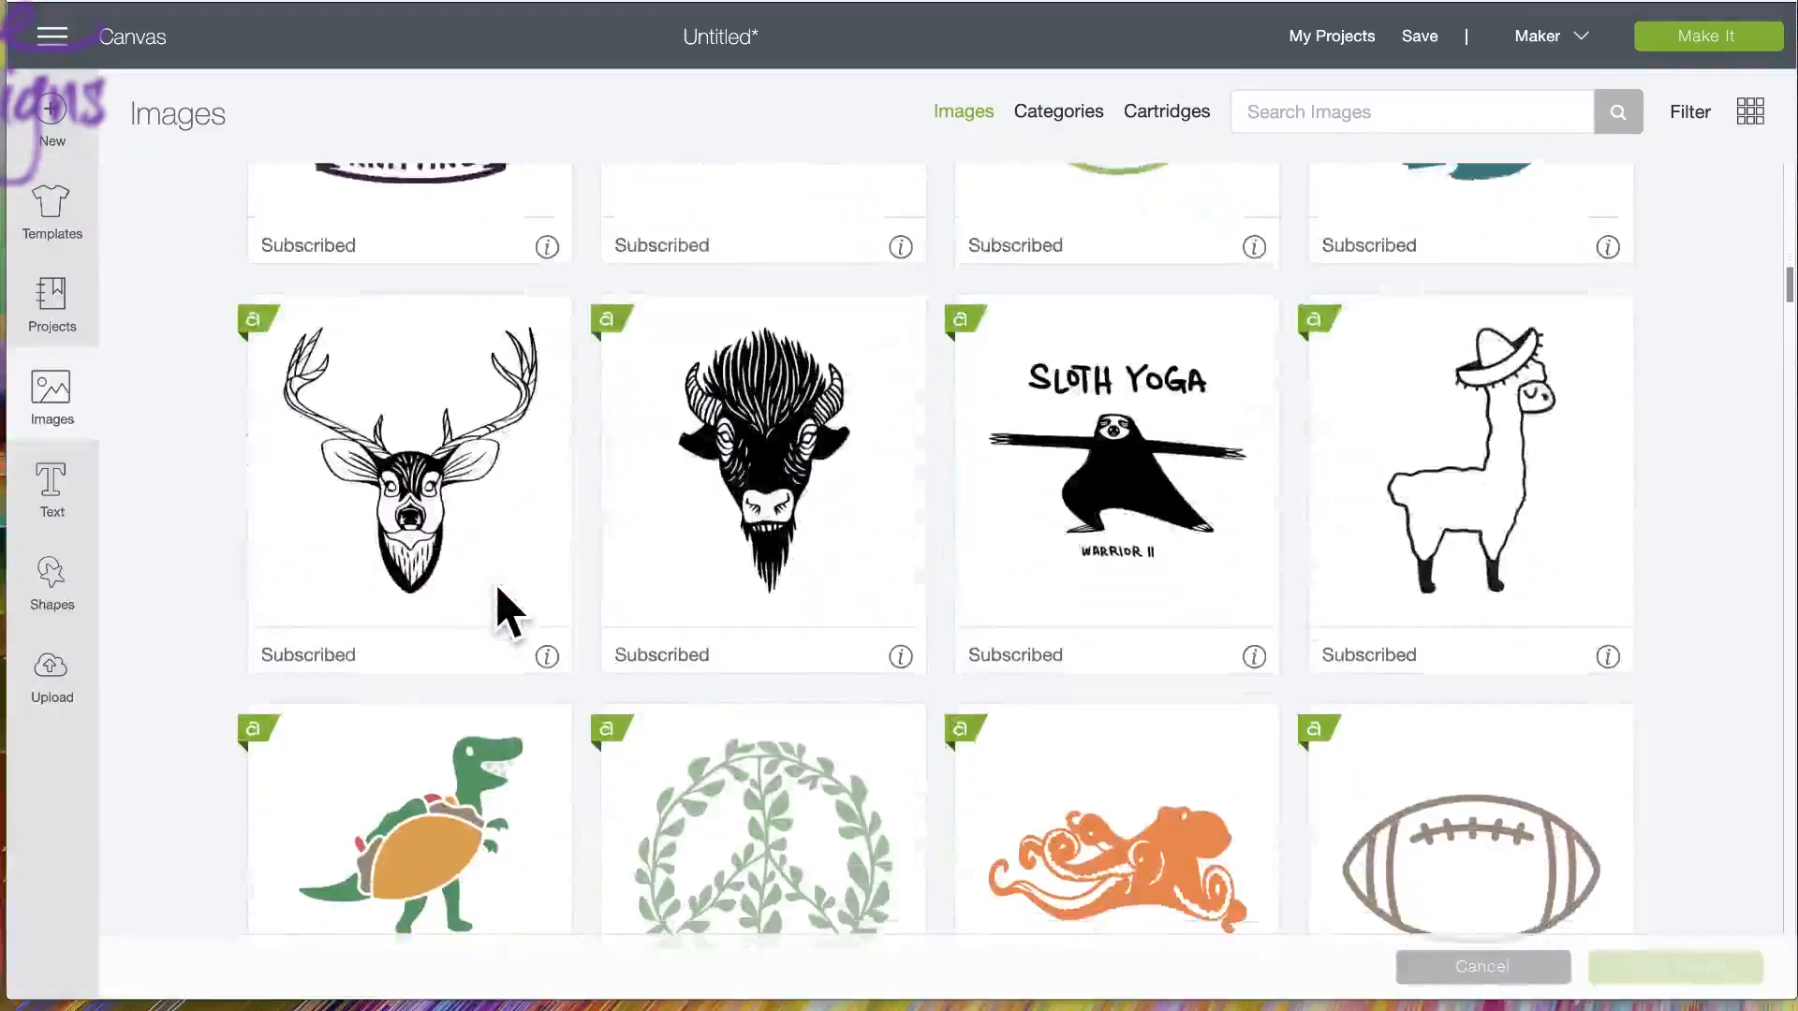
{"action": "scroll", "coordinate": [506, 613], "scroll_direction": "down", "scroll_amount": 15}
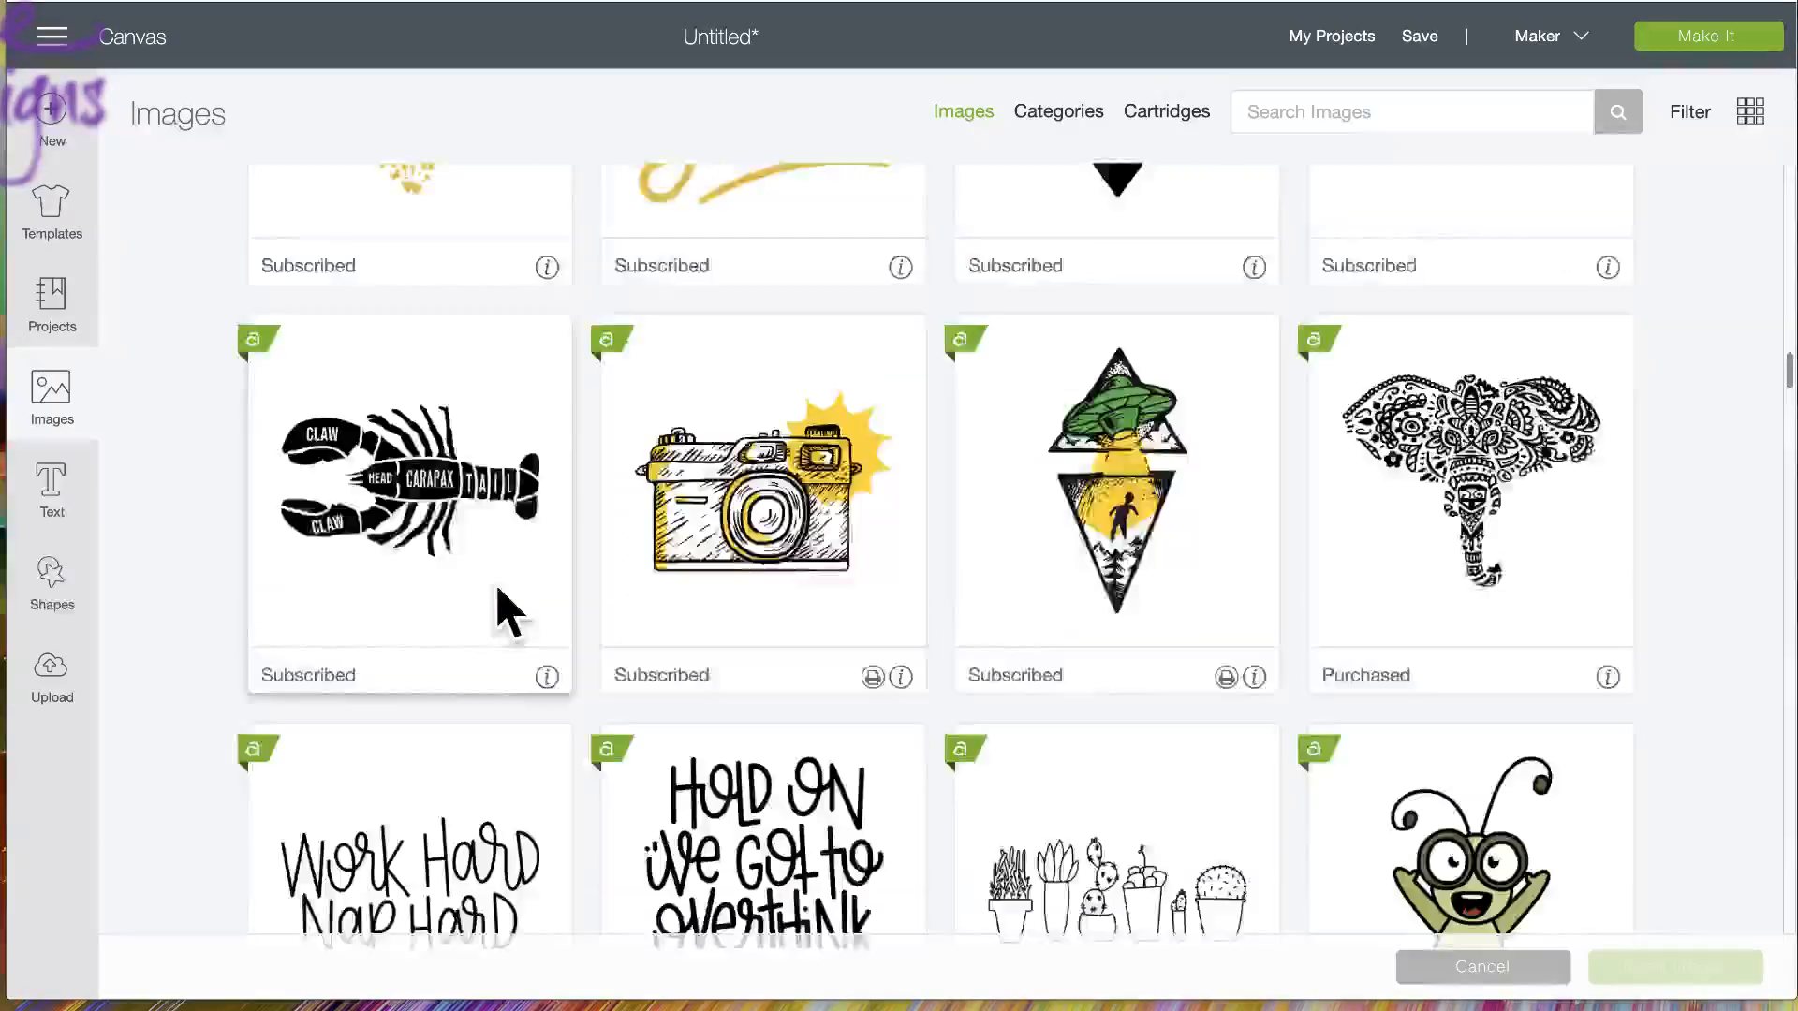
{"action": "scroll", "coordinate": [505, 613], "scroll_direction": "down", "scroll_amount": 2}
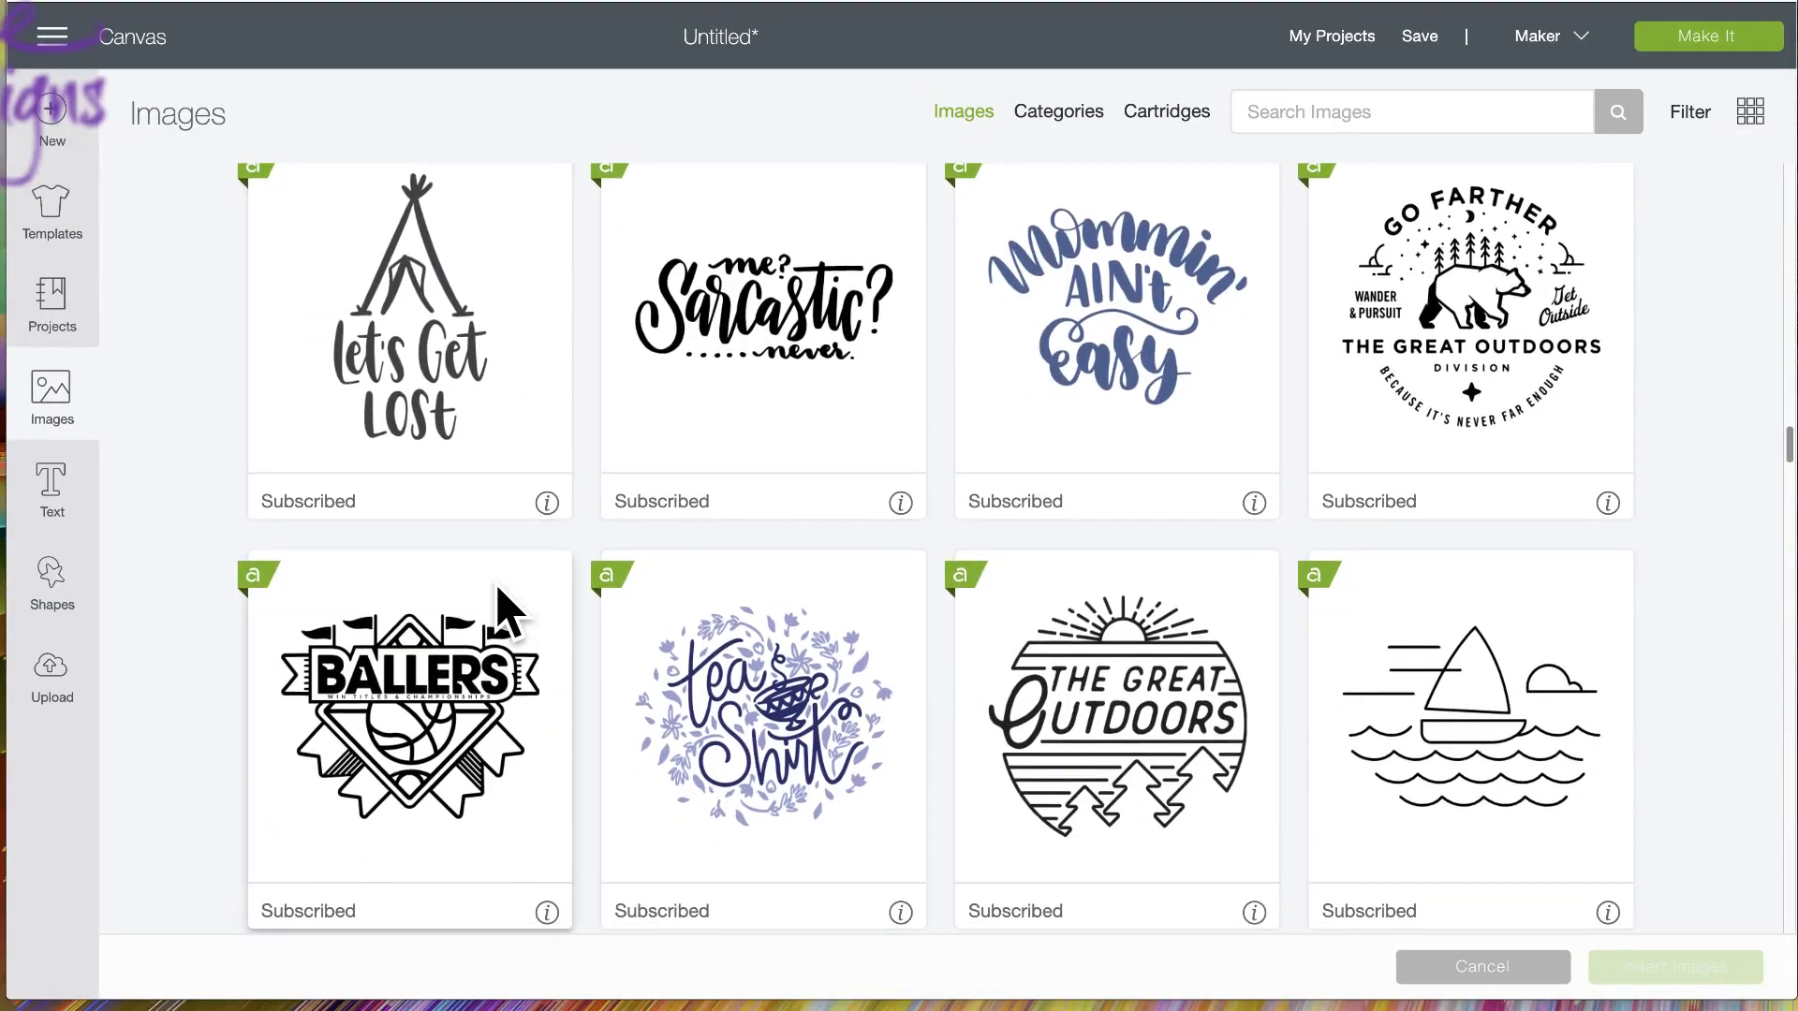
{"action": "scroll", "coordinate": [505, 613], "scroll_direction": "down", "scroll_amount": 3}
{"action": "scroll", "coordinate": [499, 589], "scroll_direction": "down", "scroll_amount": 1}
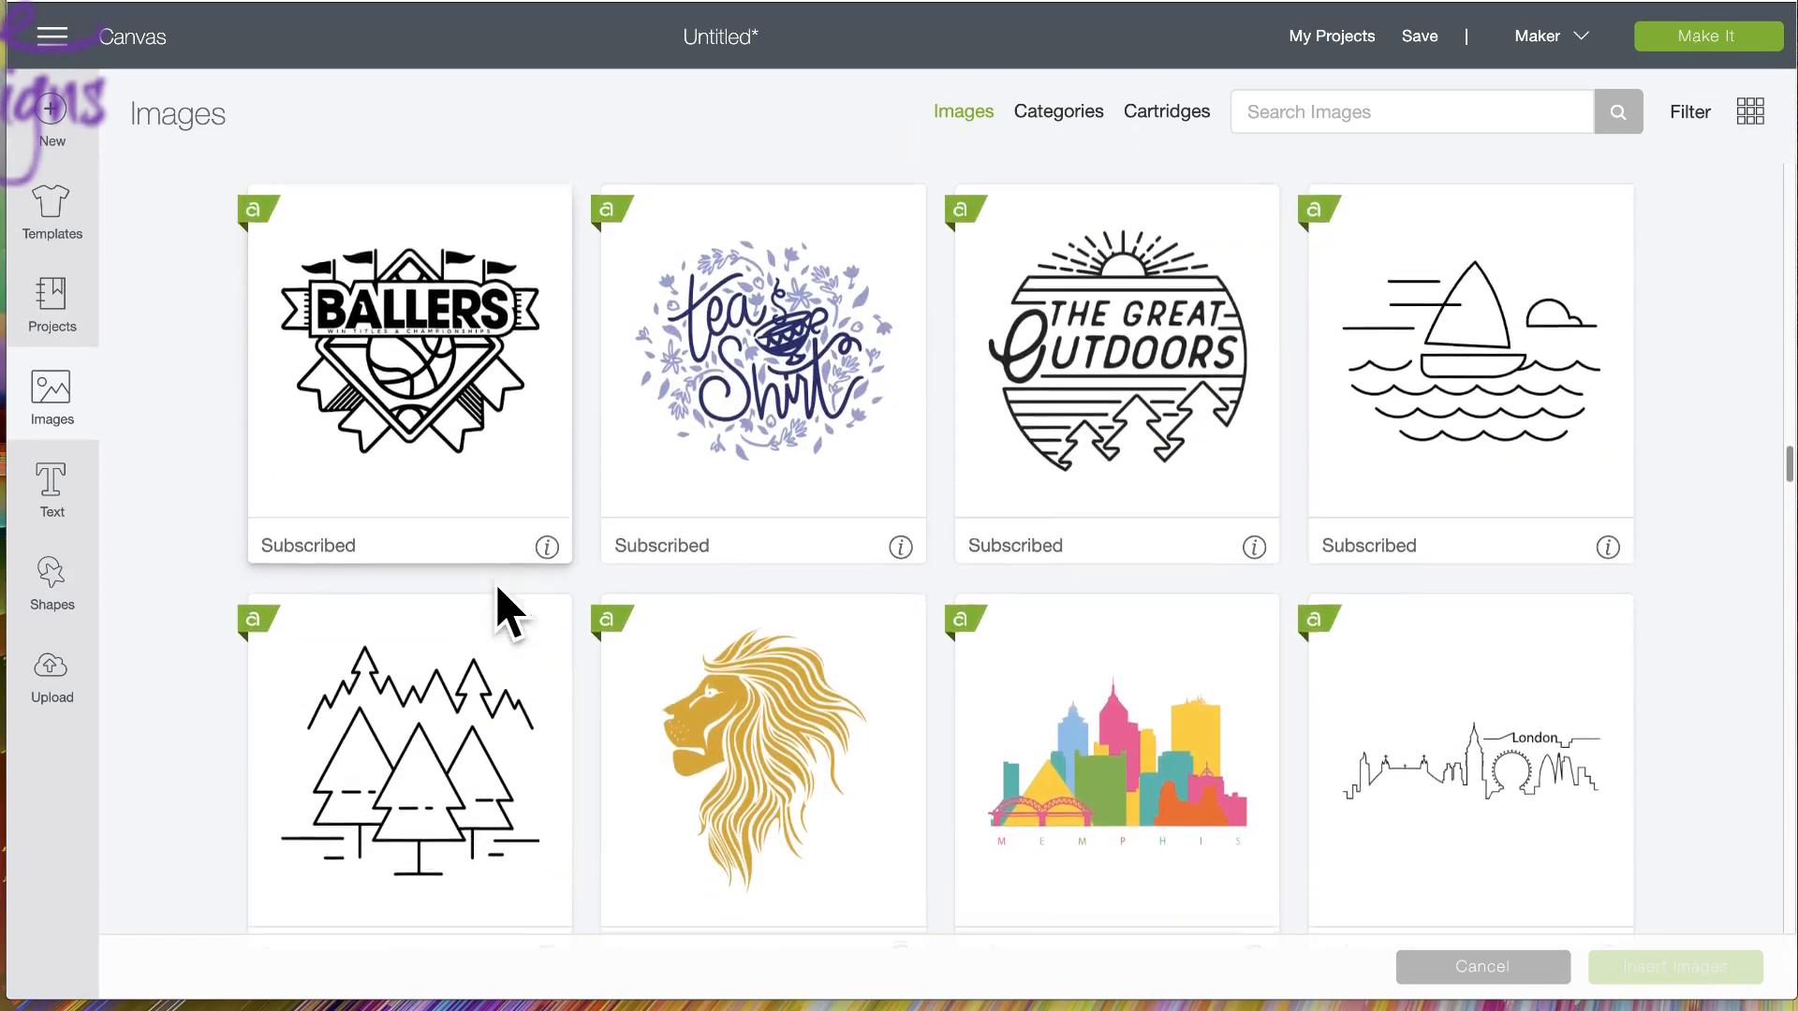
{"action": "left_click", "coordinate": [1110, 371]}
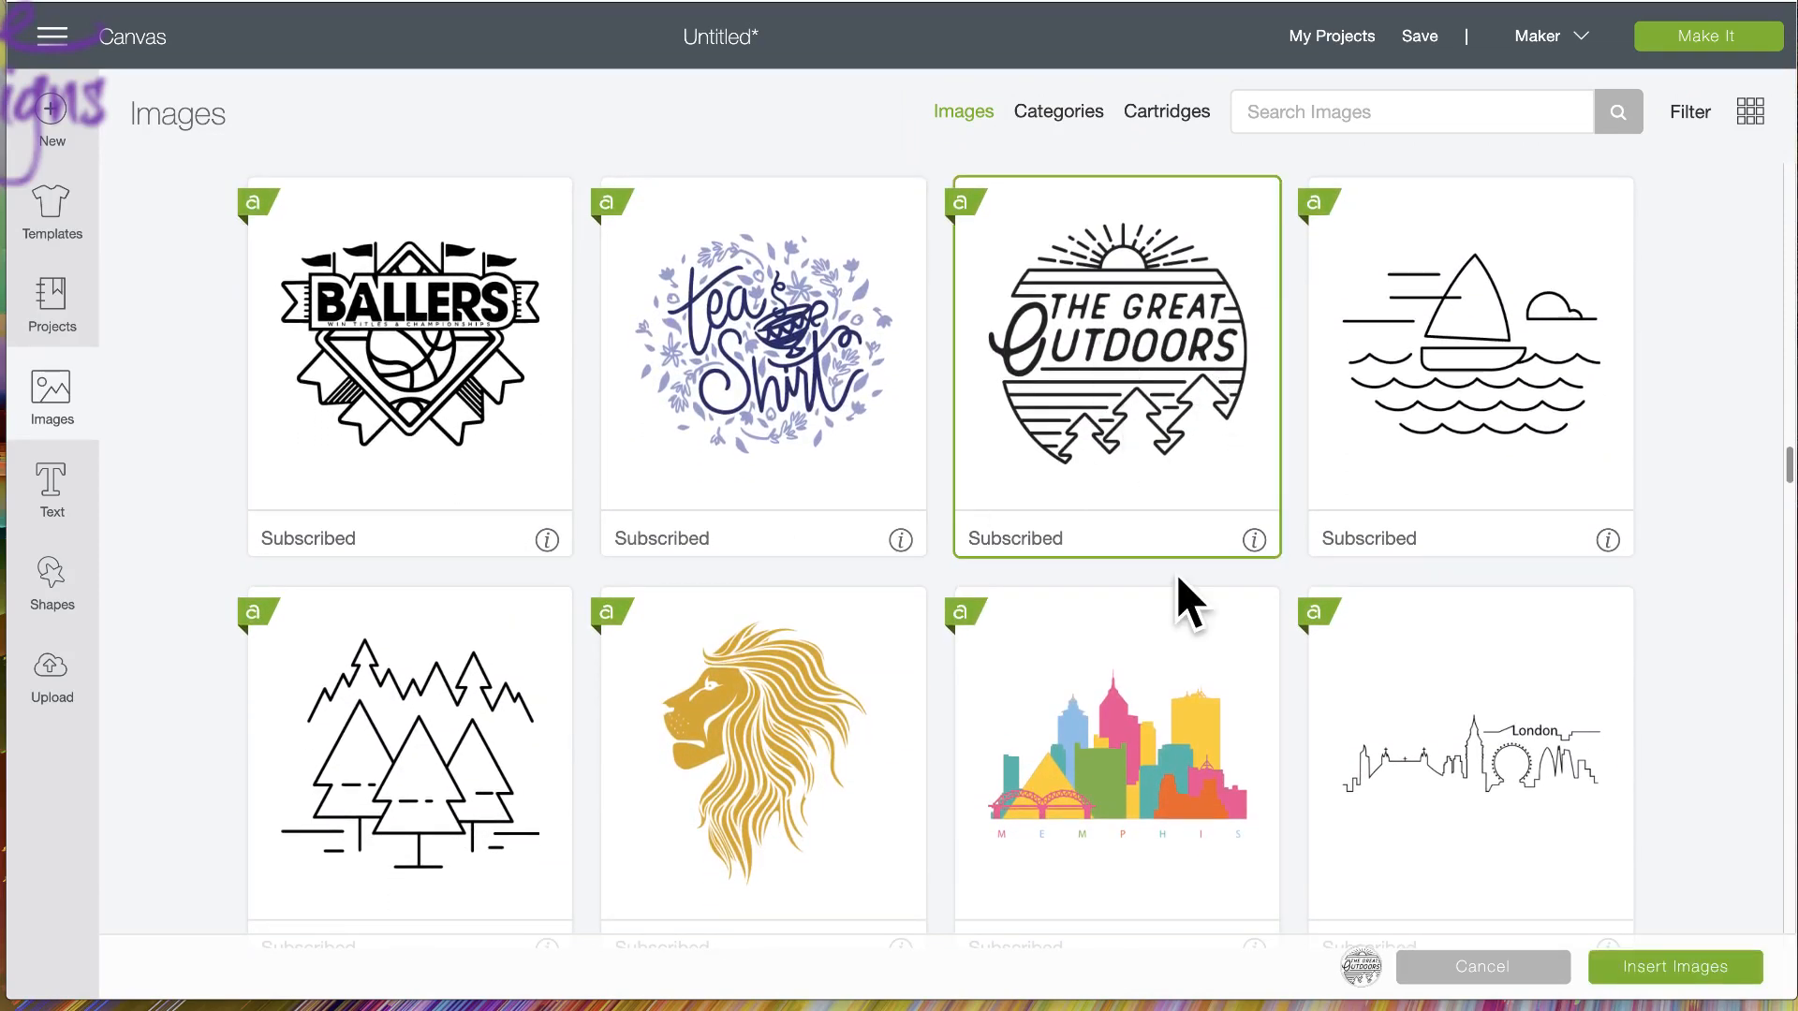
{"action": "left_click", "coordinate": [1679, 970]}
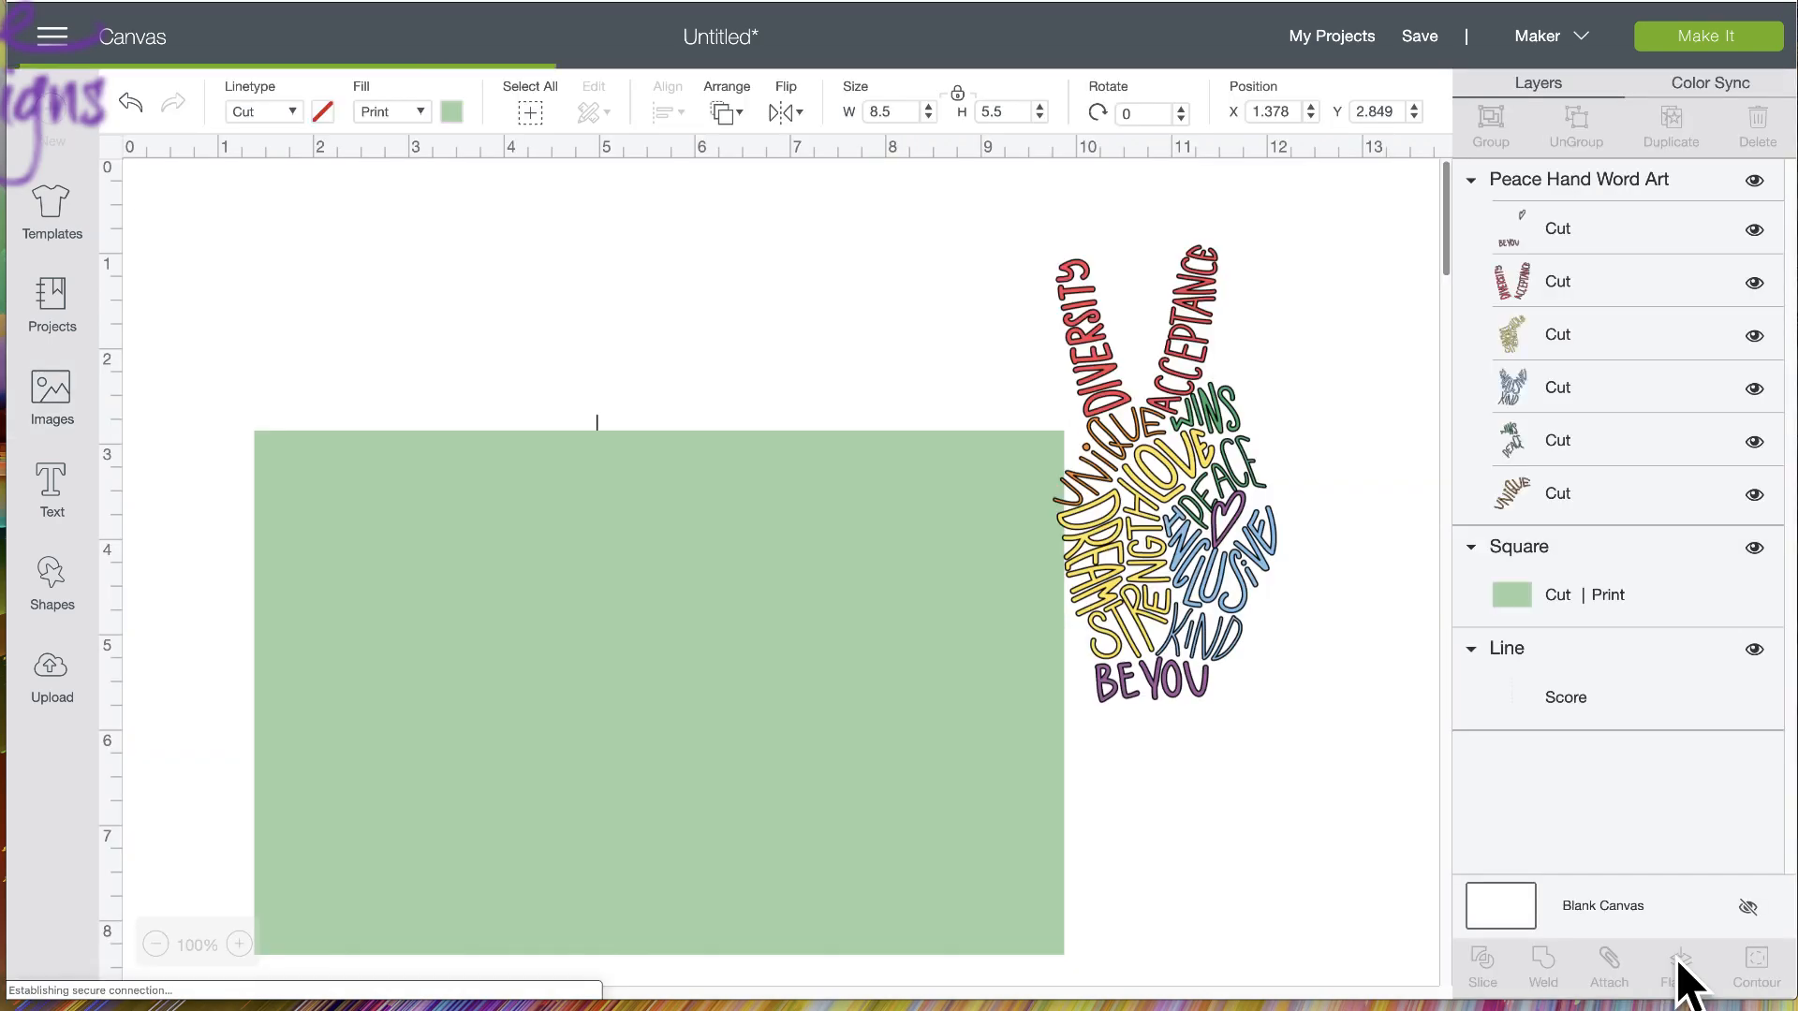
Move the green rectangle below The Great Outdoors design and hide the Peace Hand Word Art
{"action": "left_click_drag", "start_coordinate": [797, 618], "coordinate": [1074, 833]}
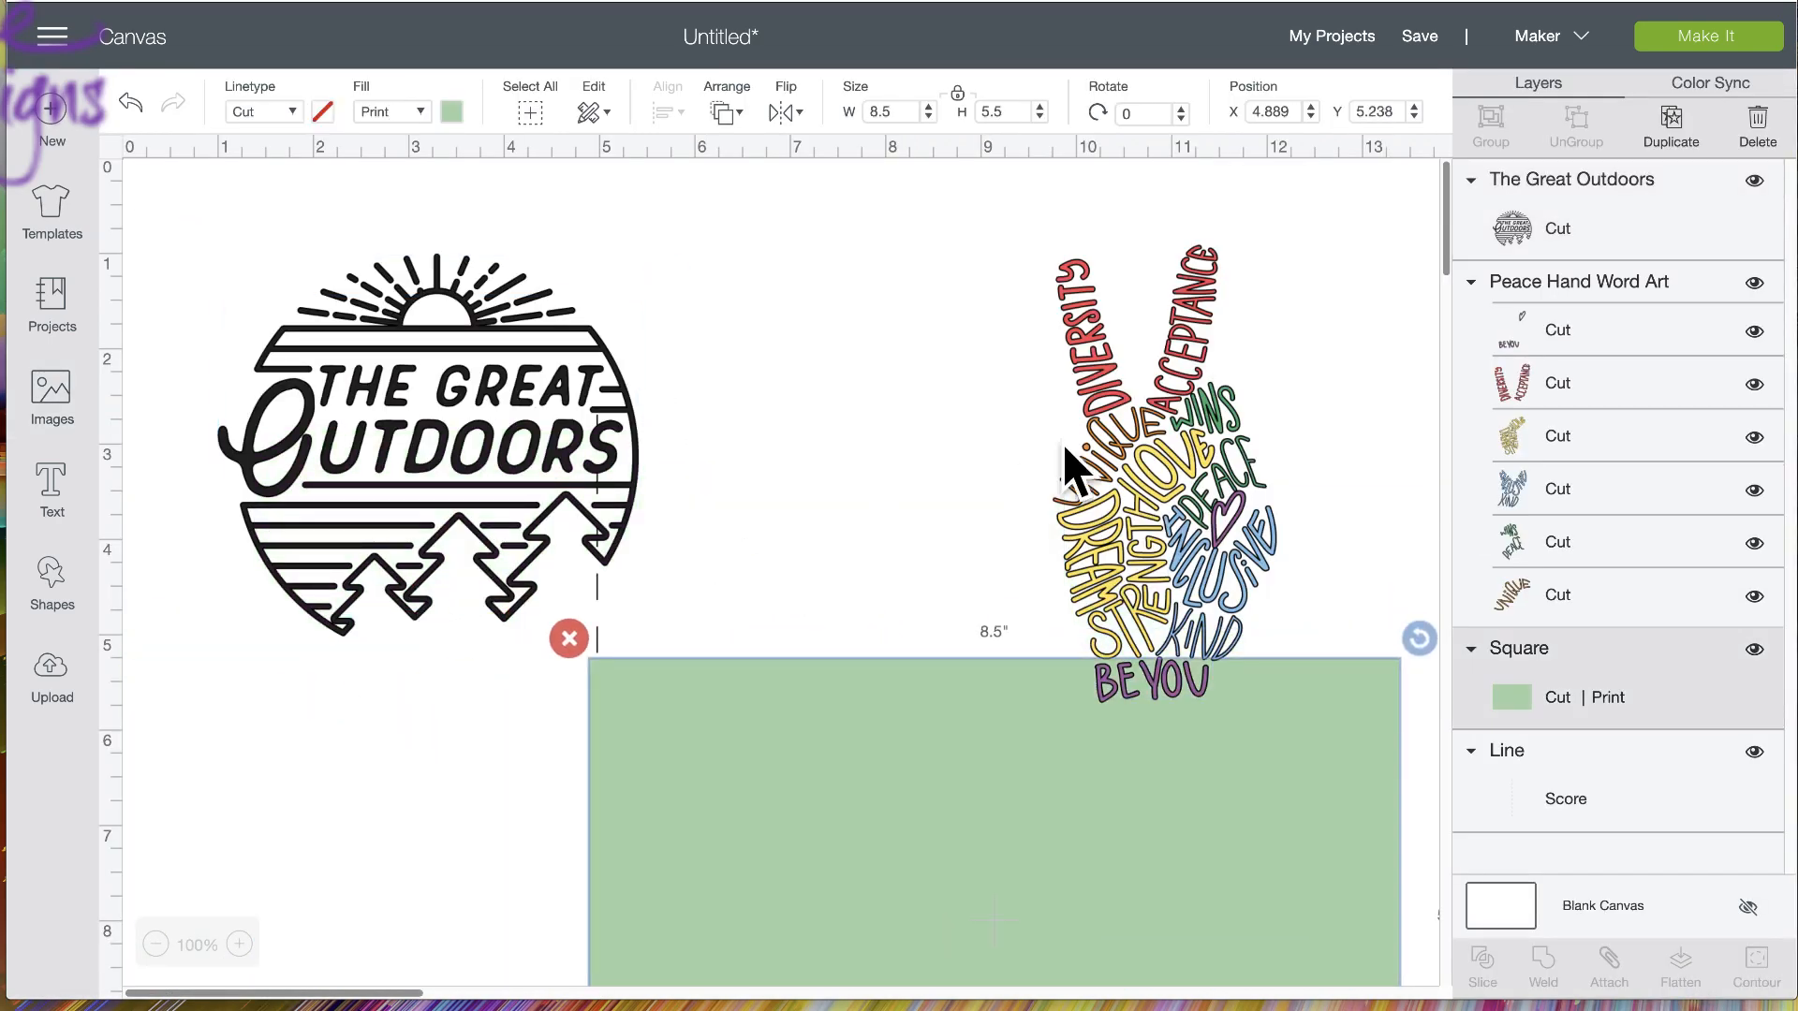
{"action": "left_click", "coordinate": [1116, 381]}
{"action": "left_click_drag", "start_coordinate": [1124, 337], "coordinate": [1153, 331]}
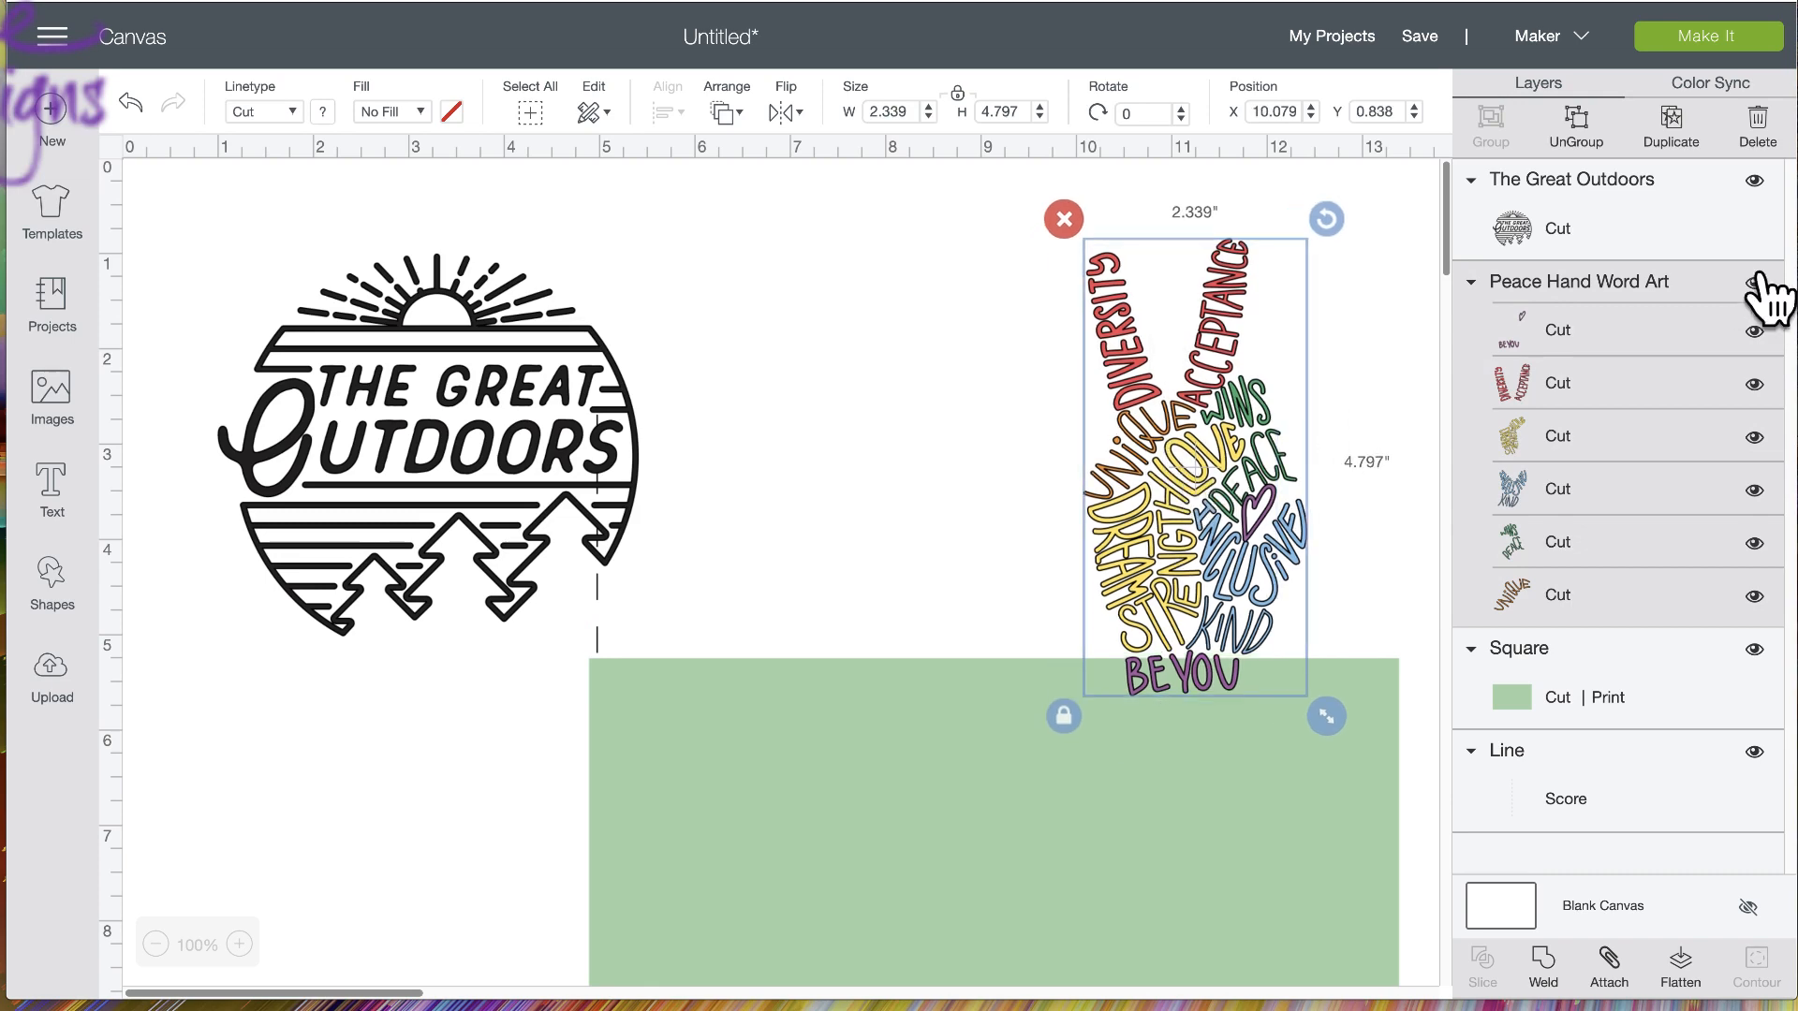
{"action": "left_click", "coordinate": [1754, 282]}
Move The Great Outdoors design above the middle of the green rectangle and delete the score line
{"action": "left_click", "coordinate": [604, 635]}
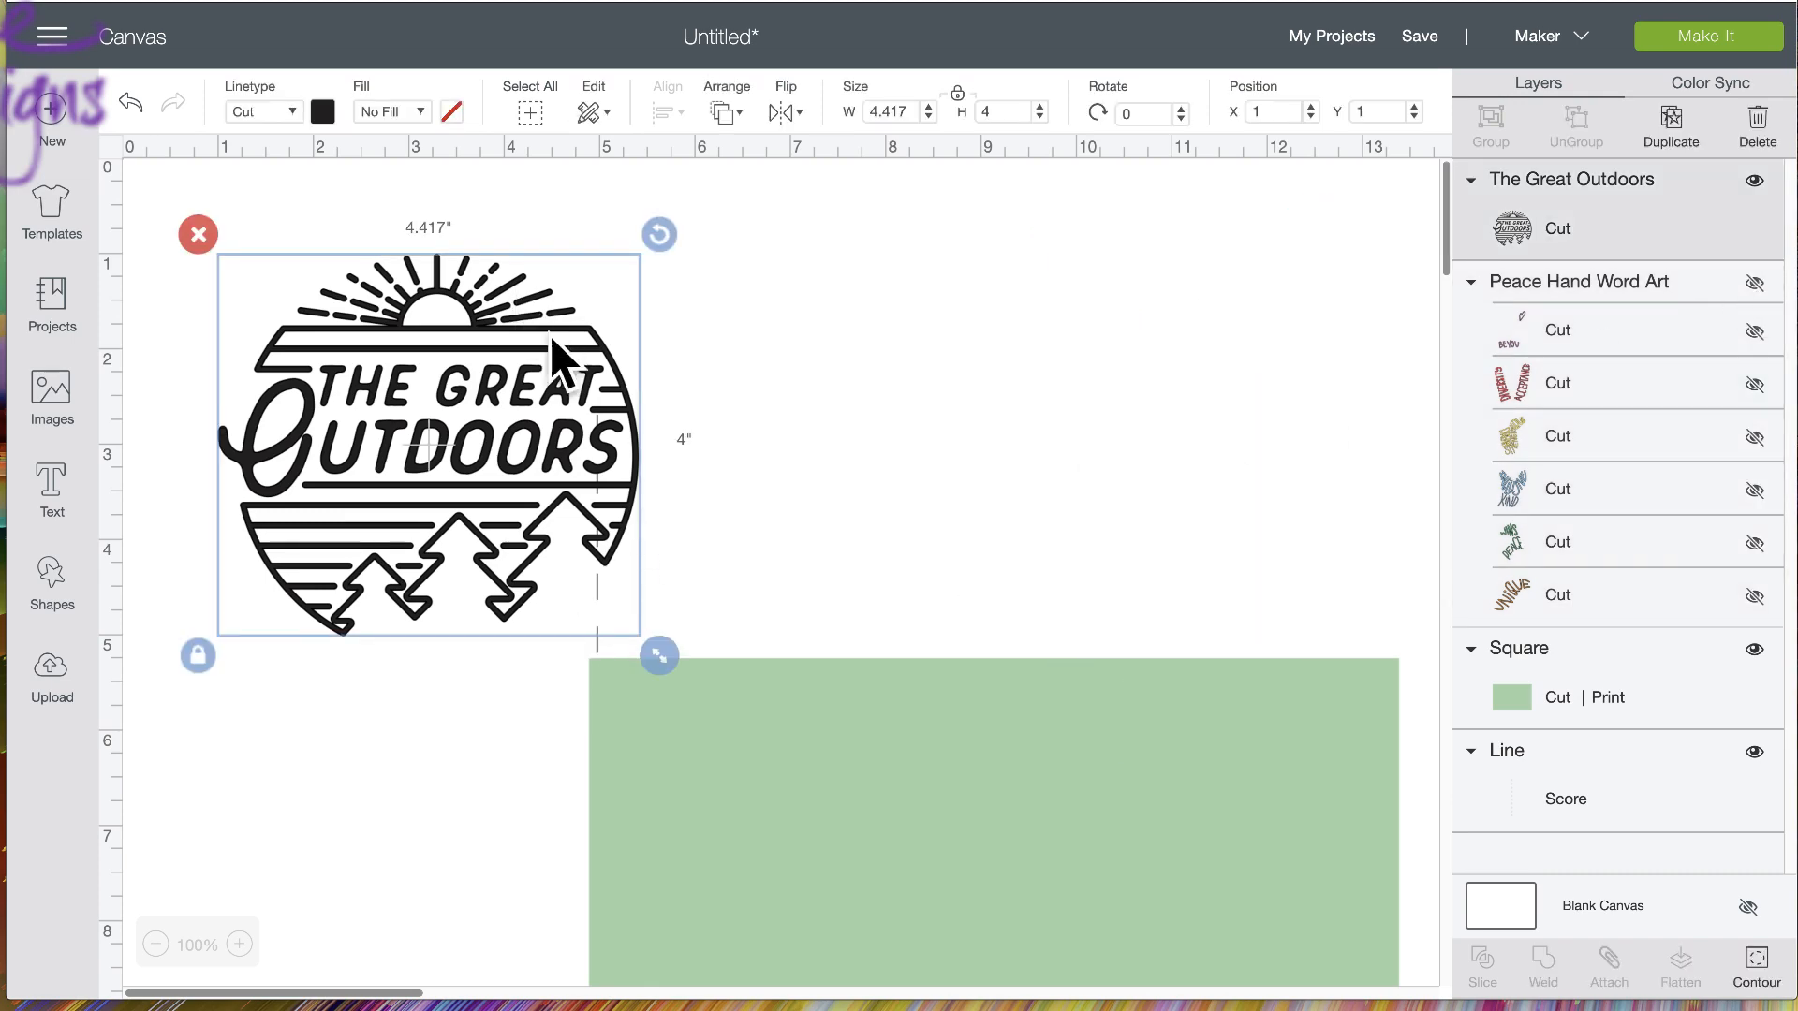
{"action": "left_click_drag", "start_coordinate": [552, 347], "coordinate": [1110, 355]}
{"action": "left_click", "coordinate": [597, 392]}
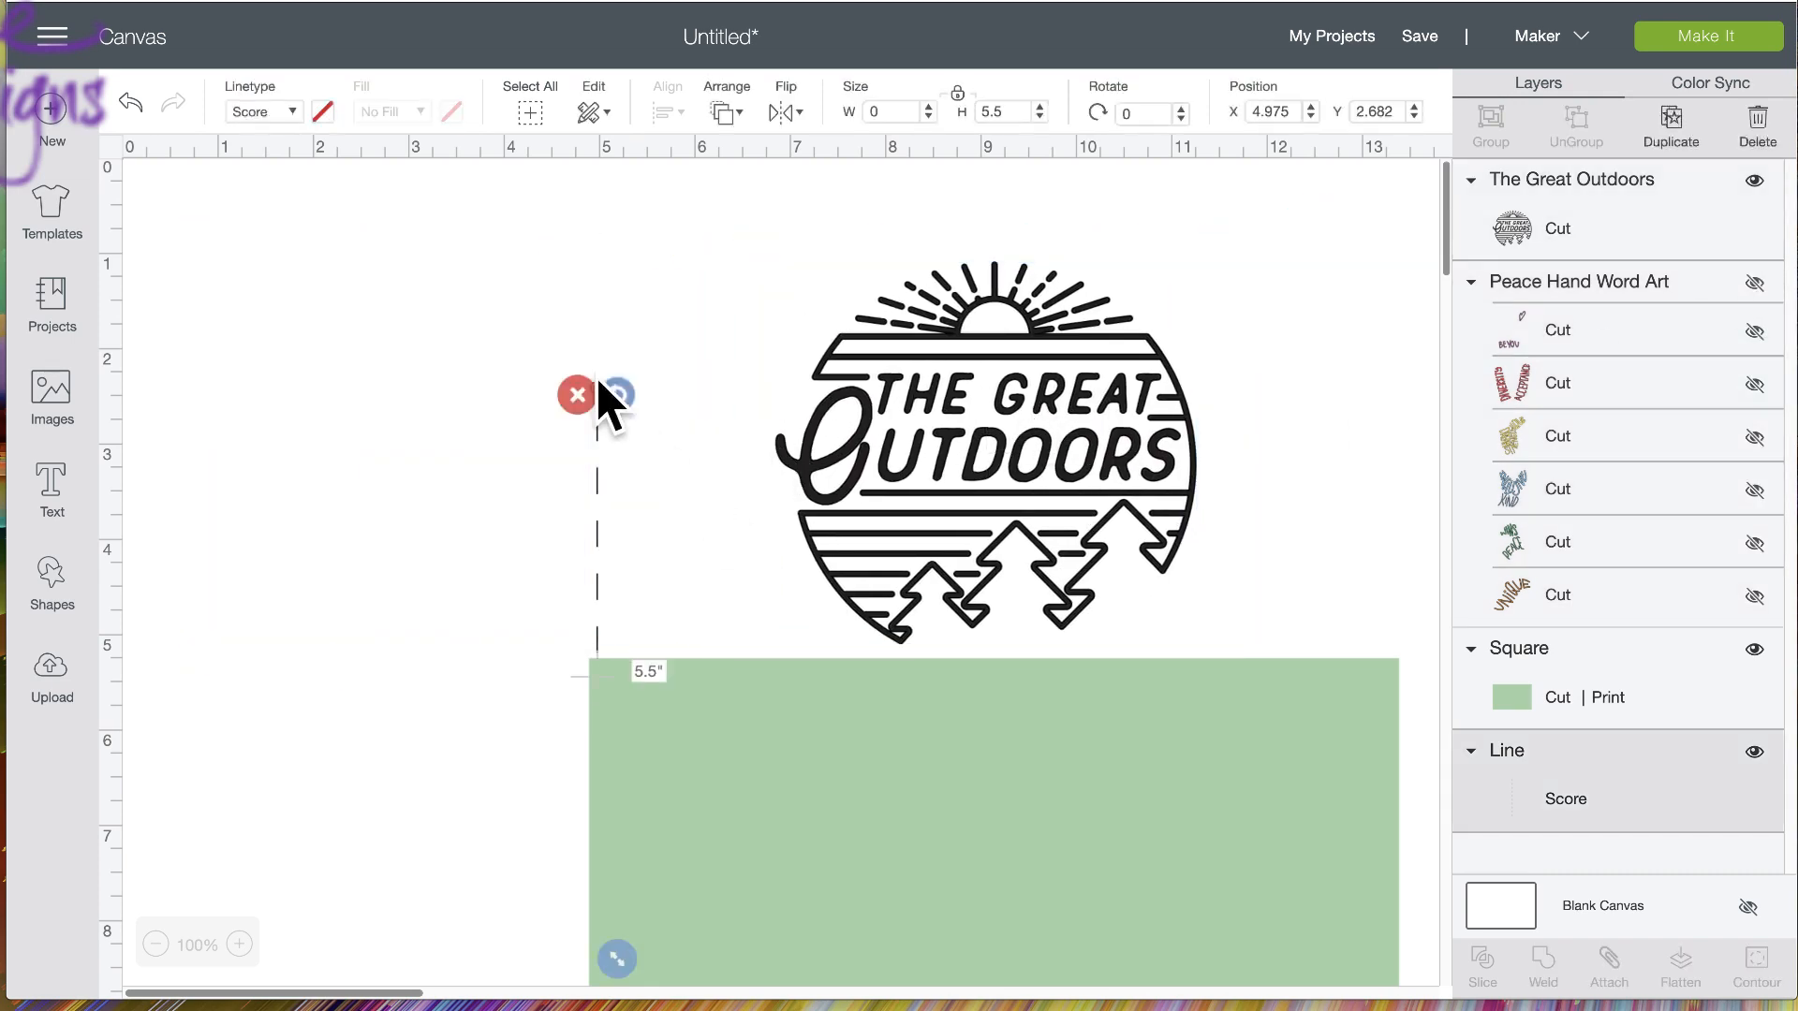
{"action": "left_click", "coordinate": [572, 394]}
Move the green rectangle up behind The Great Outdoors design and resize it to 23.4 inches wide by 11.4 inches high
{"action": "left_click", "coordinate": [822, 791]}
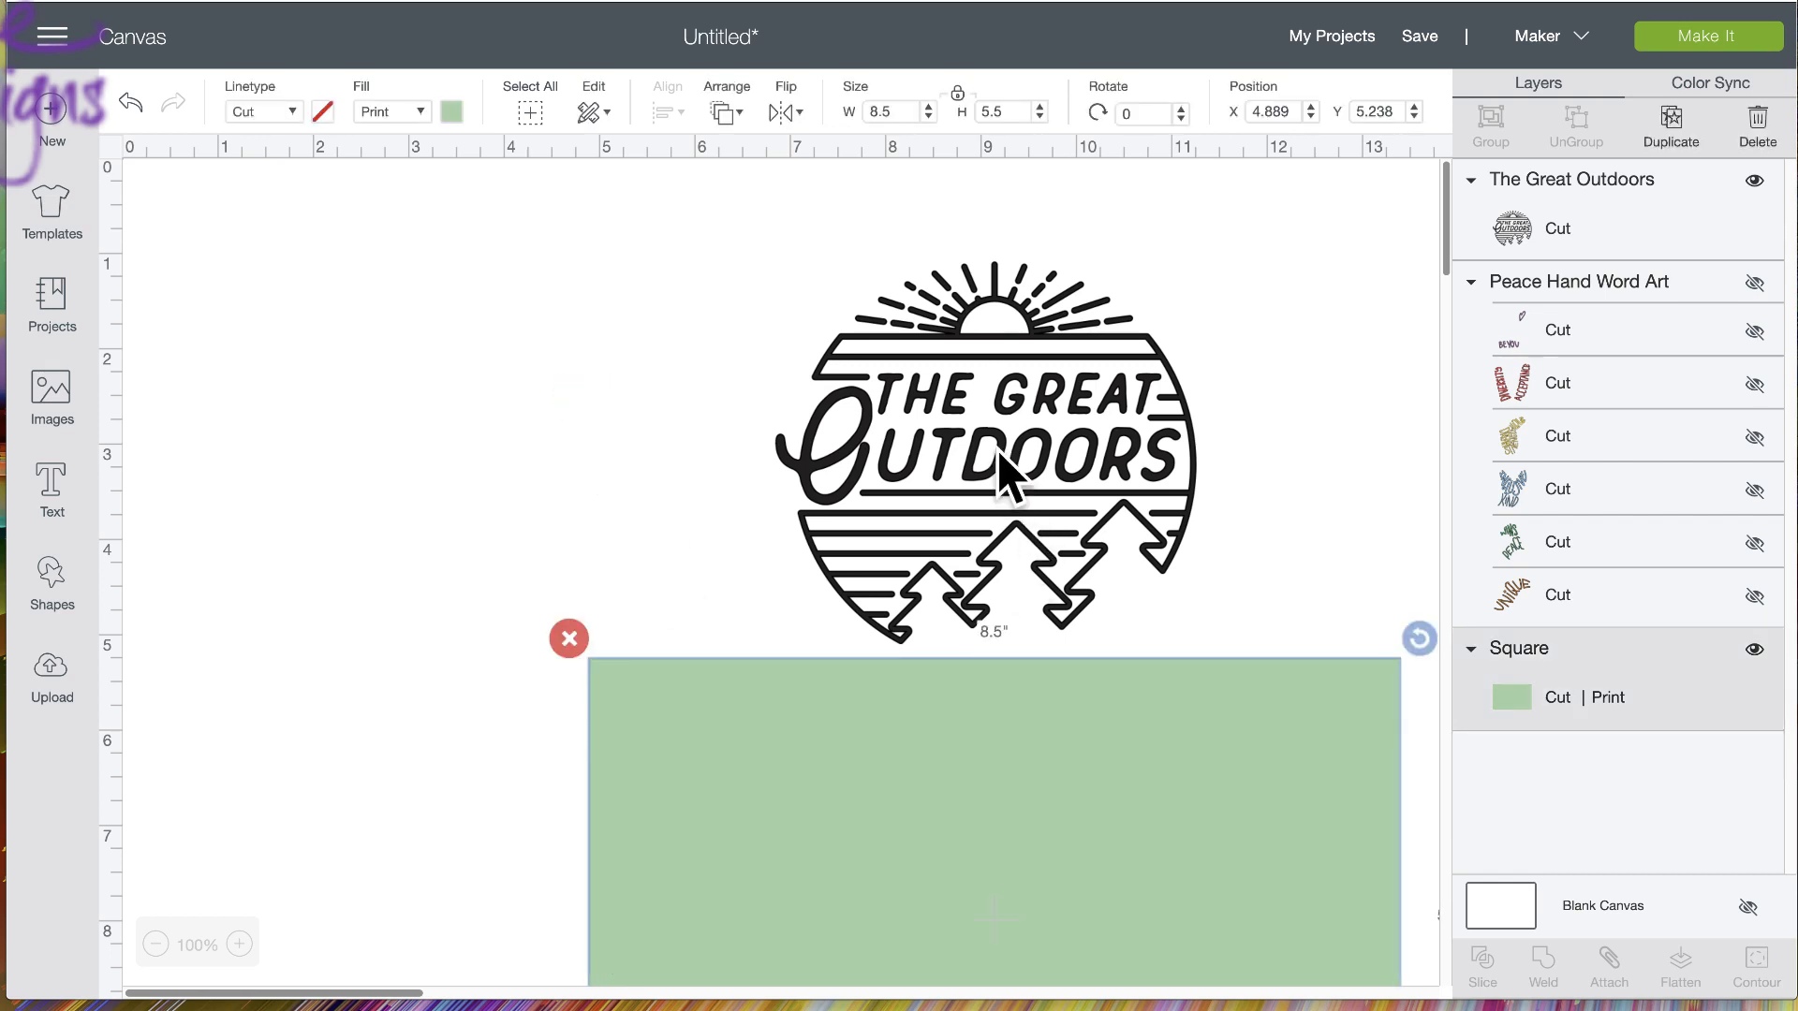
{"action": "left_click", "coordinate": [379, 415]}
{"action": "left_click_drag", "start_coordinate": [923, 758], "coordinate": [555, 366]}
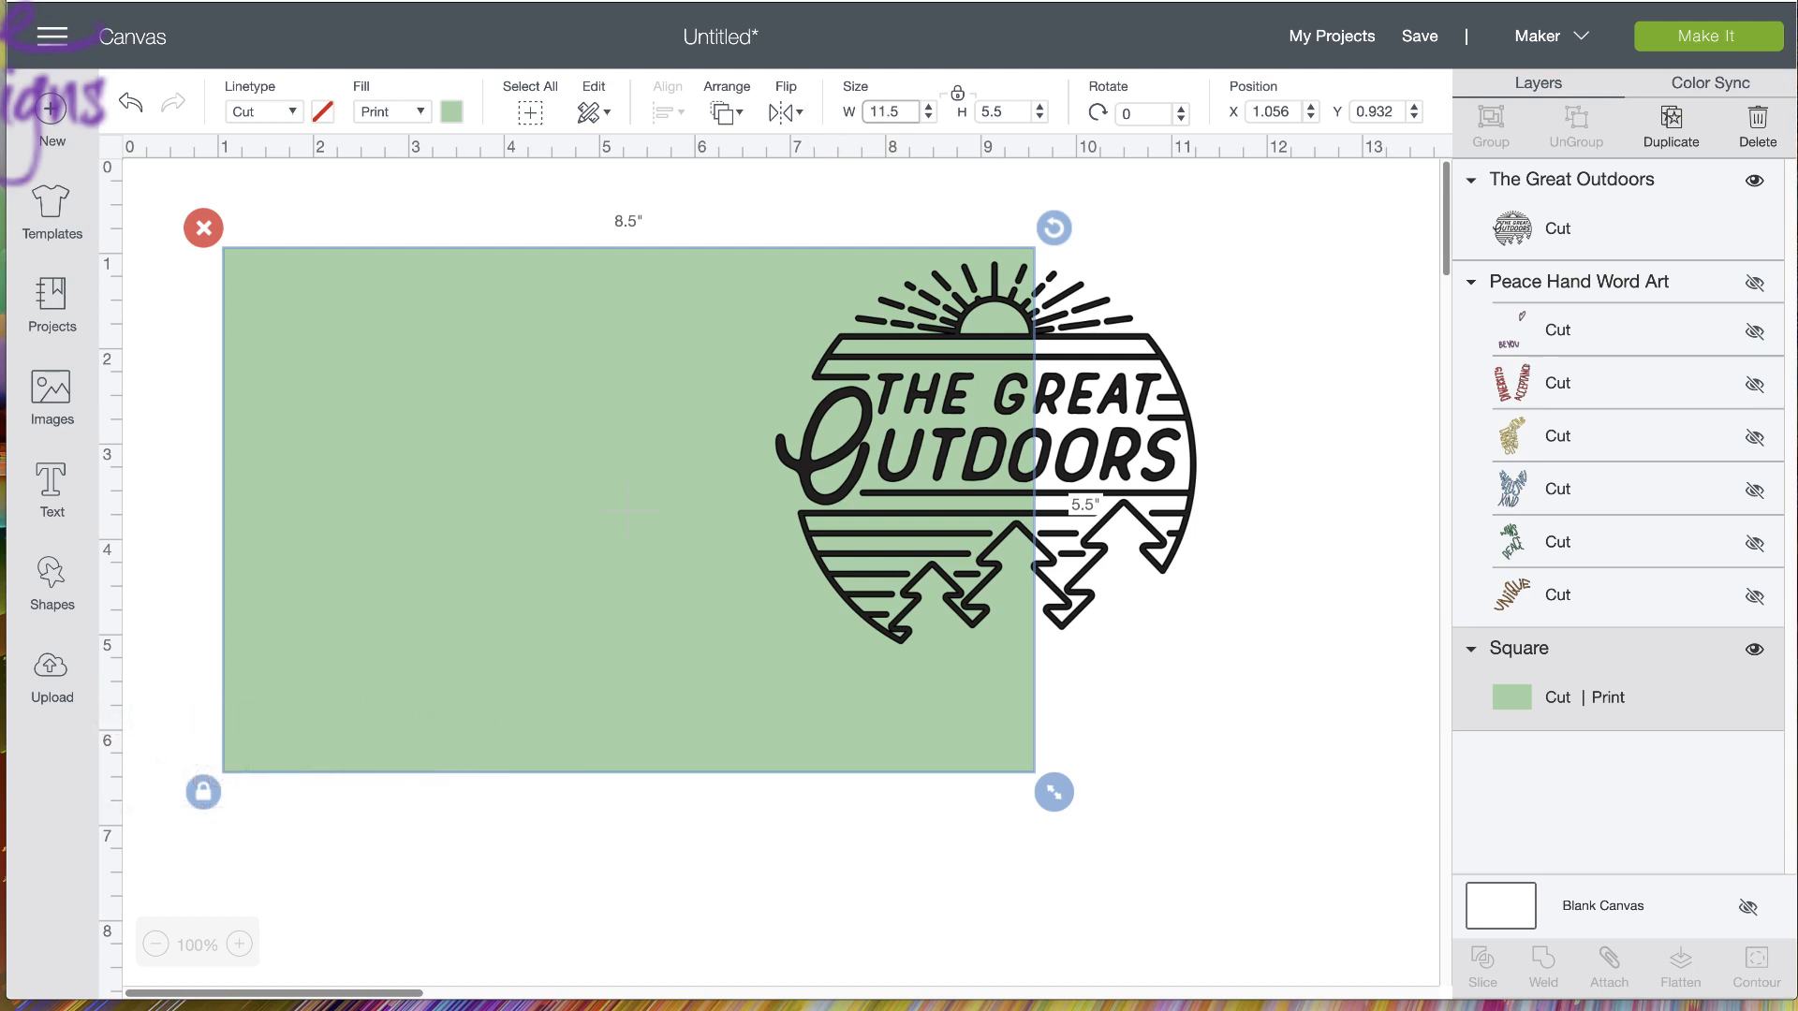
{"action": "type", "text": "23"}
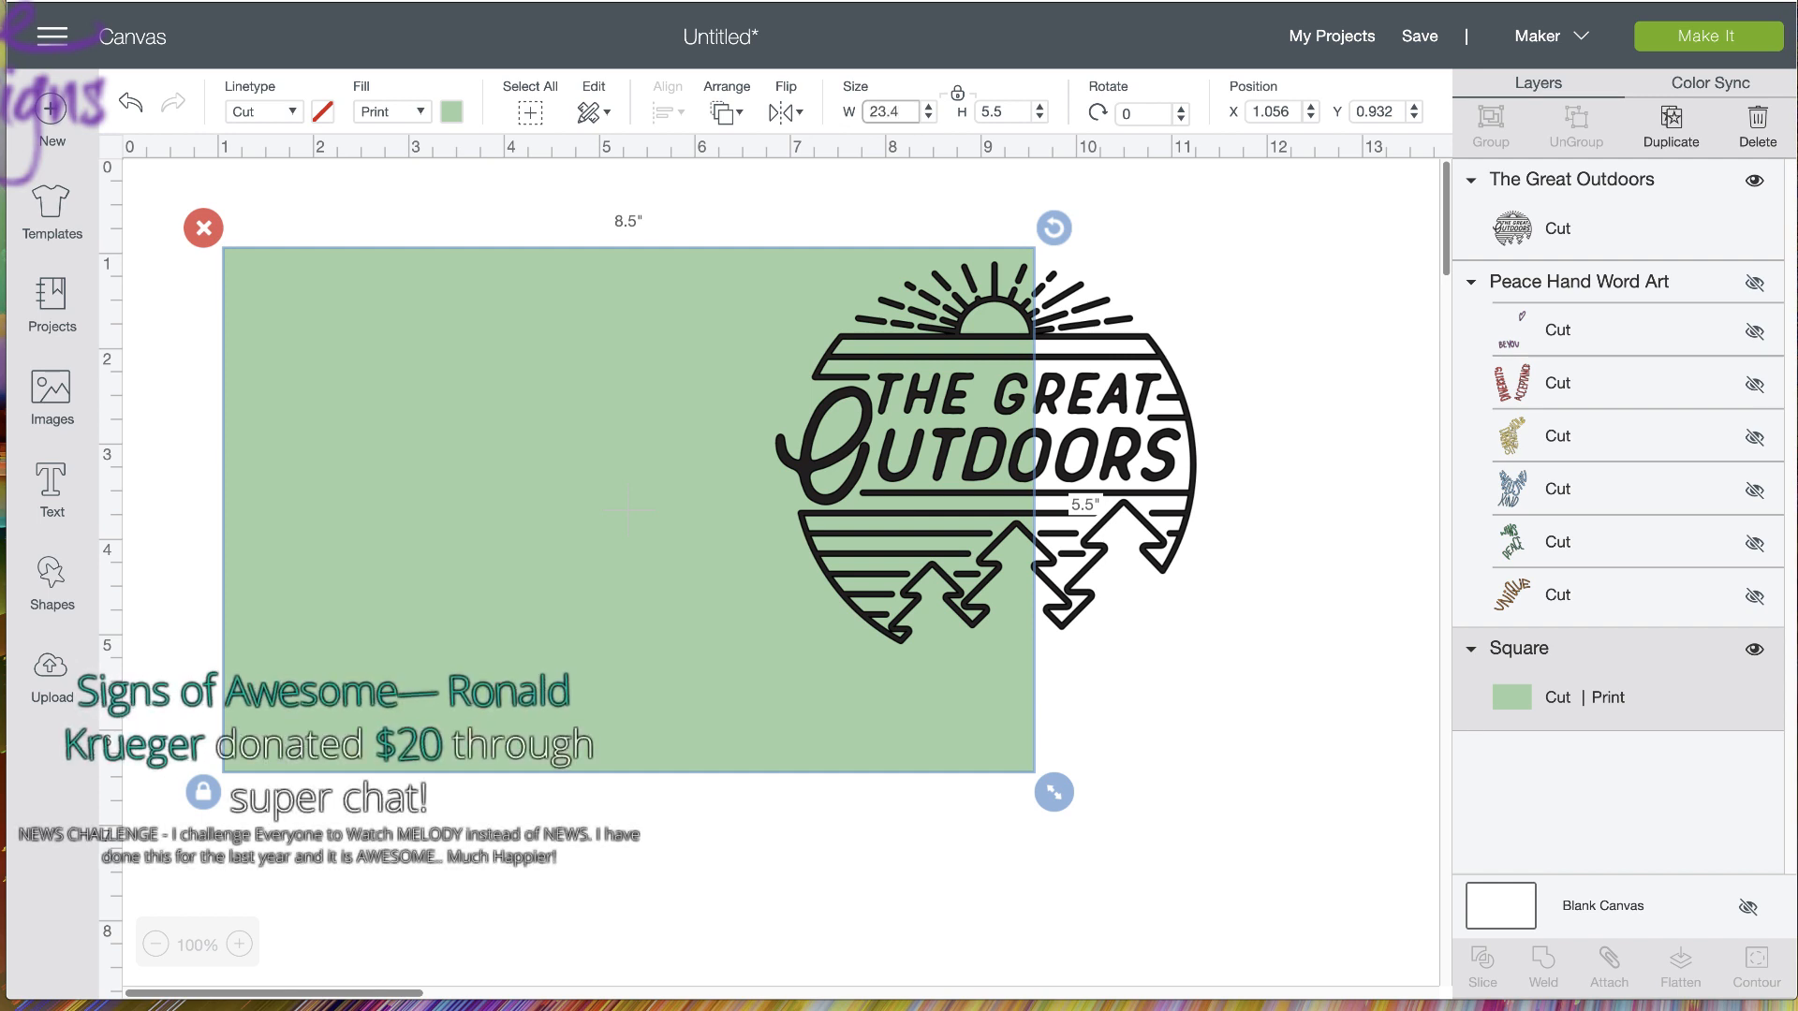
{"action": "type", "text": ".4"}
{"action": "key", "text": "Return"}
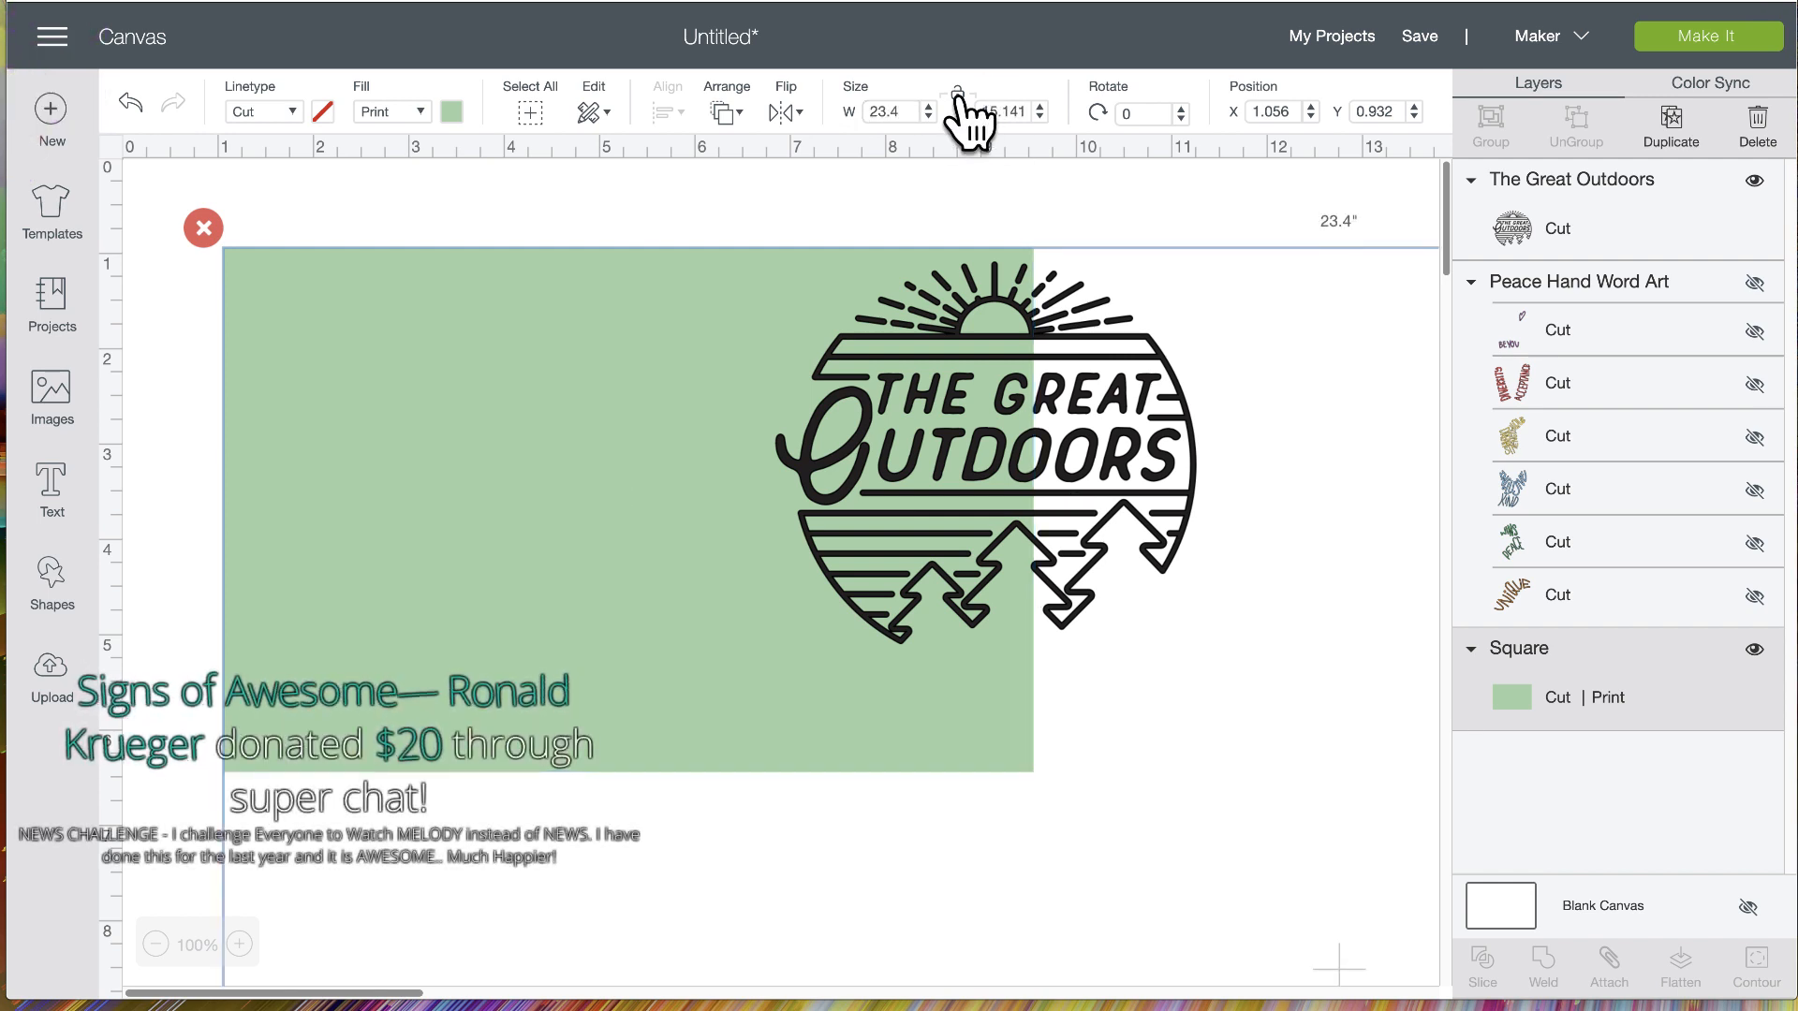
{"action": "left_click", "coordinate": [984, 111]}
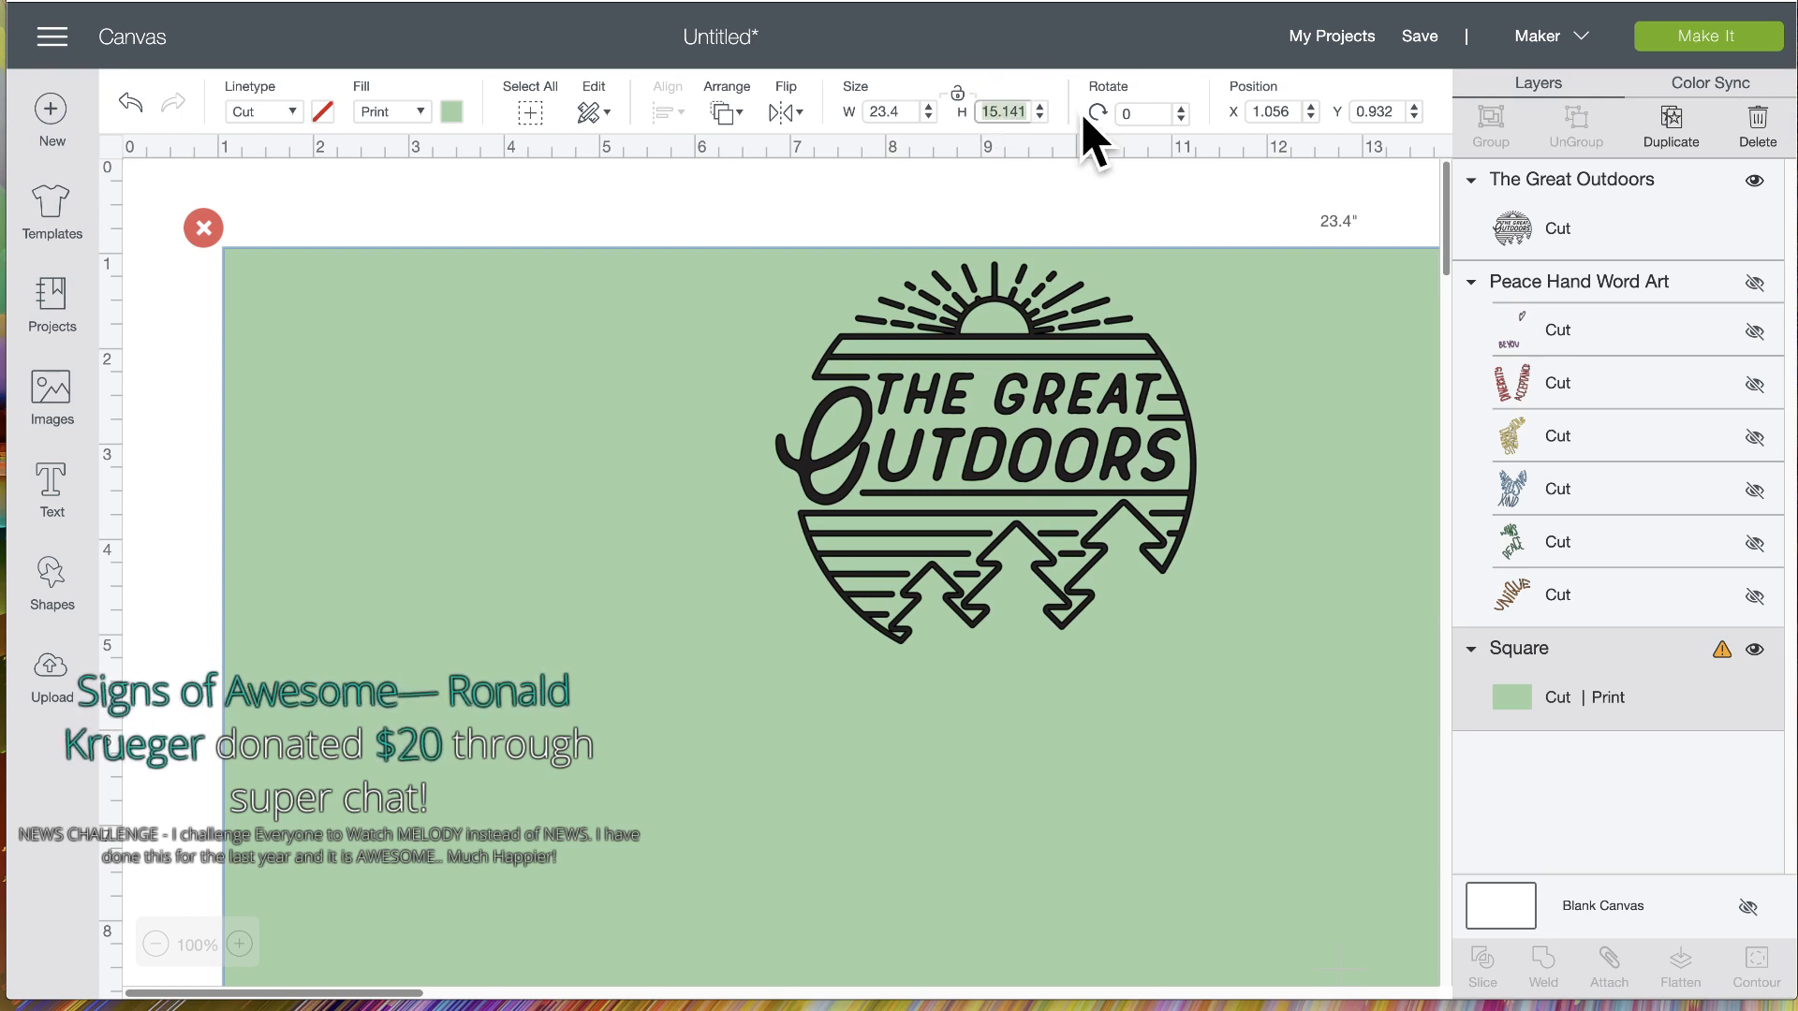
{"action": "type", "text": "1"}
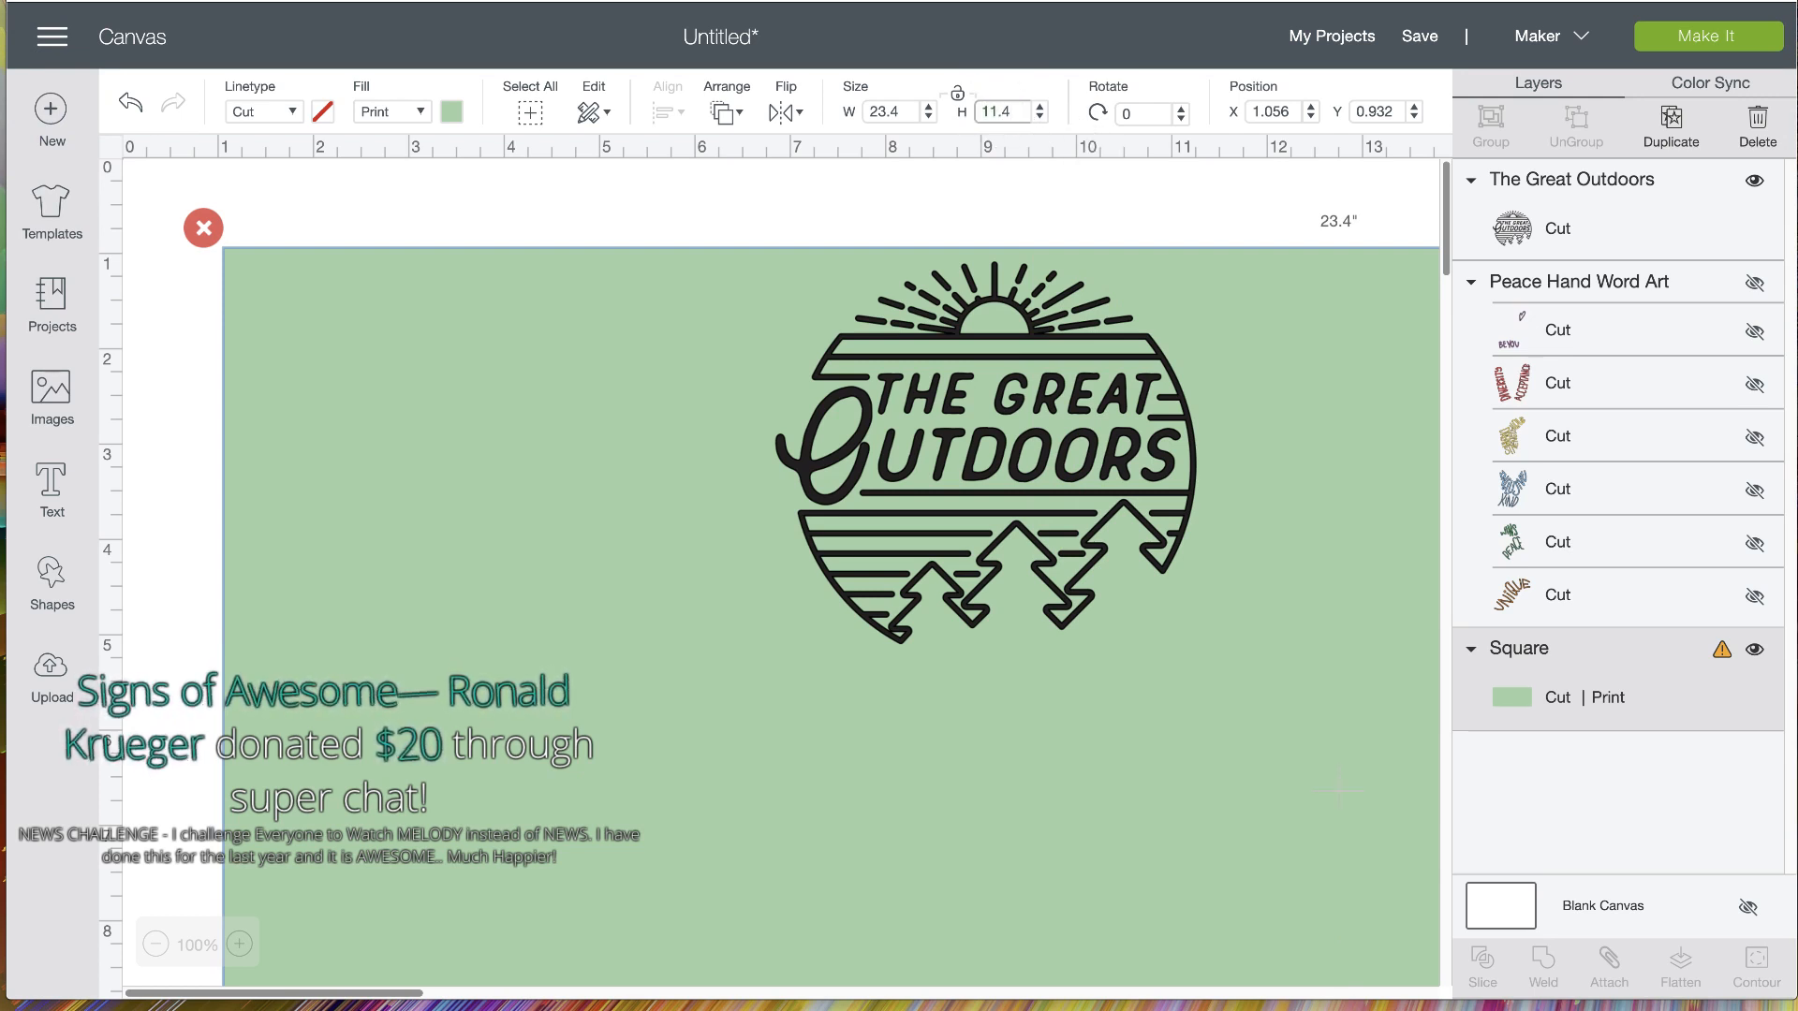
Shift The Great Outdoors design within the green rectangle and set its width to 36 inches
{"action": "left_click", "coordinate": [983, 453]}
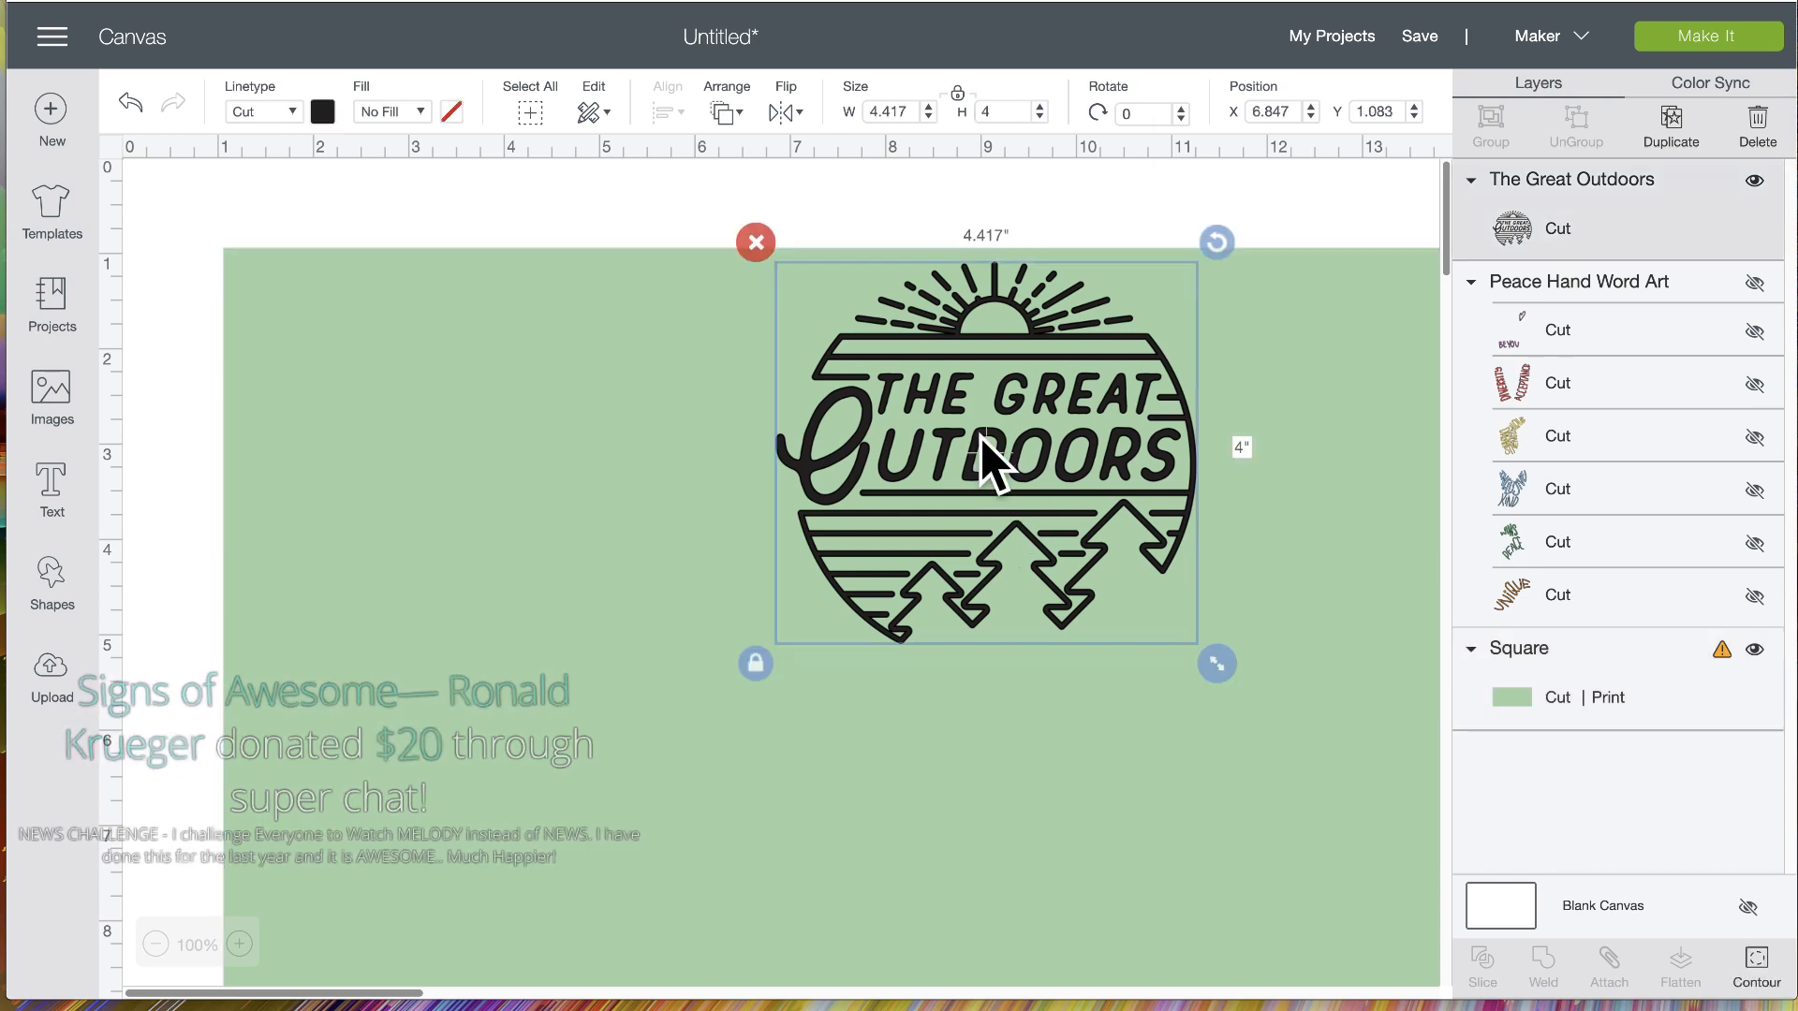
{"action": "left_click_drag", "start_coordinate": [1015, 453], "coordinate": [879, 444]}
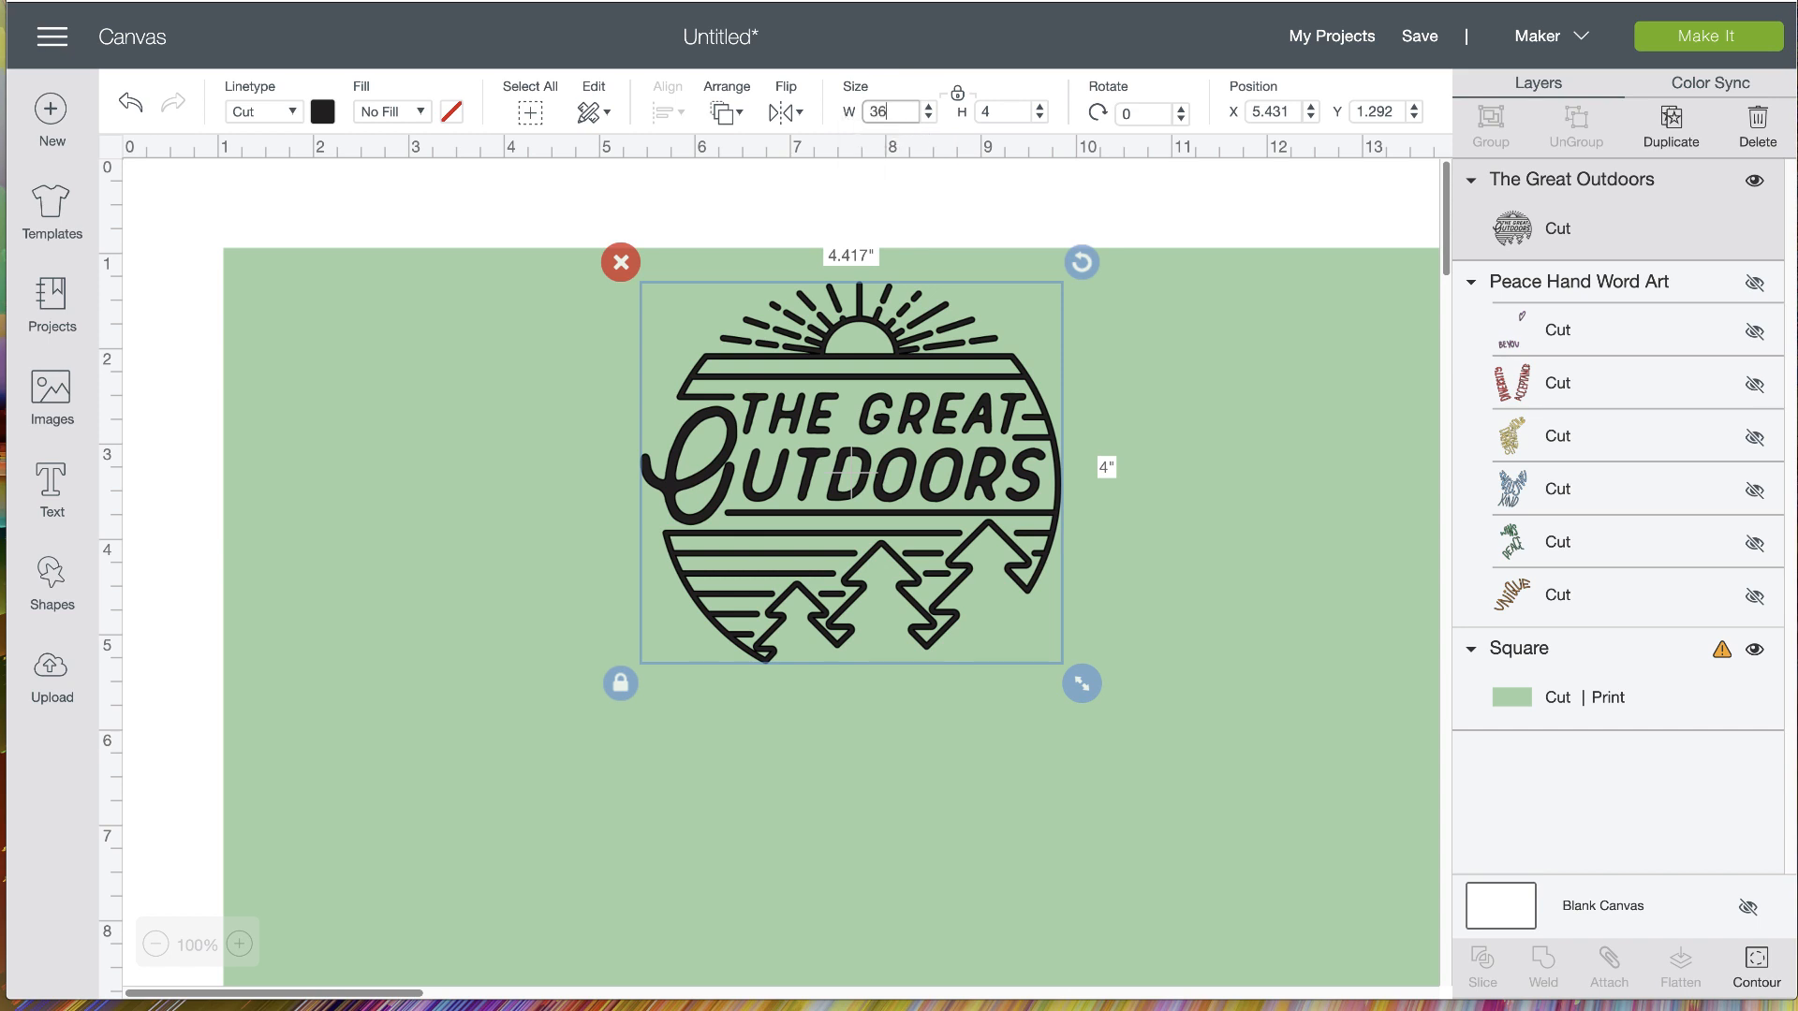
{"action": "type", "text": "36"}
{"action": "key", "text": "Return"}
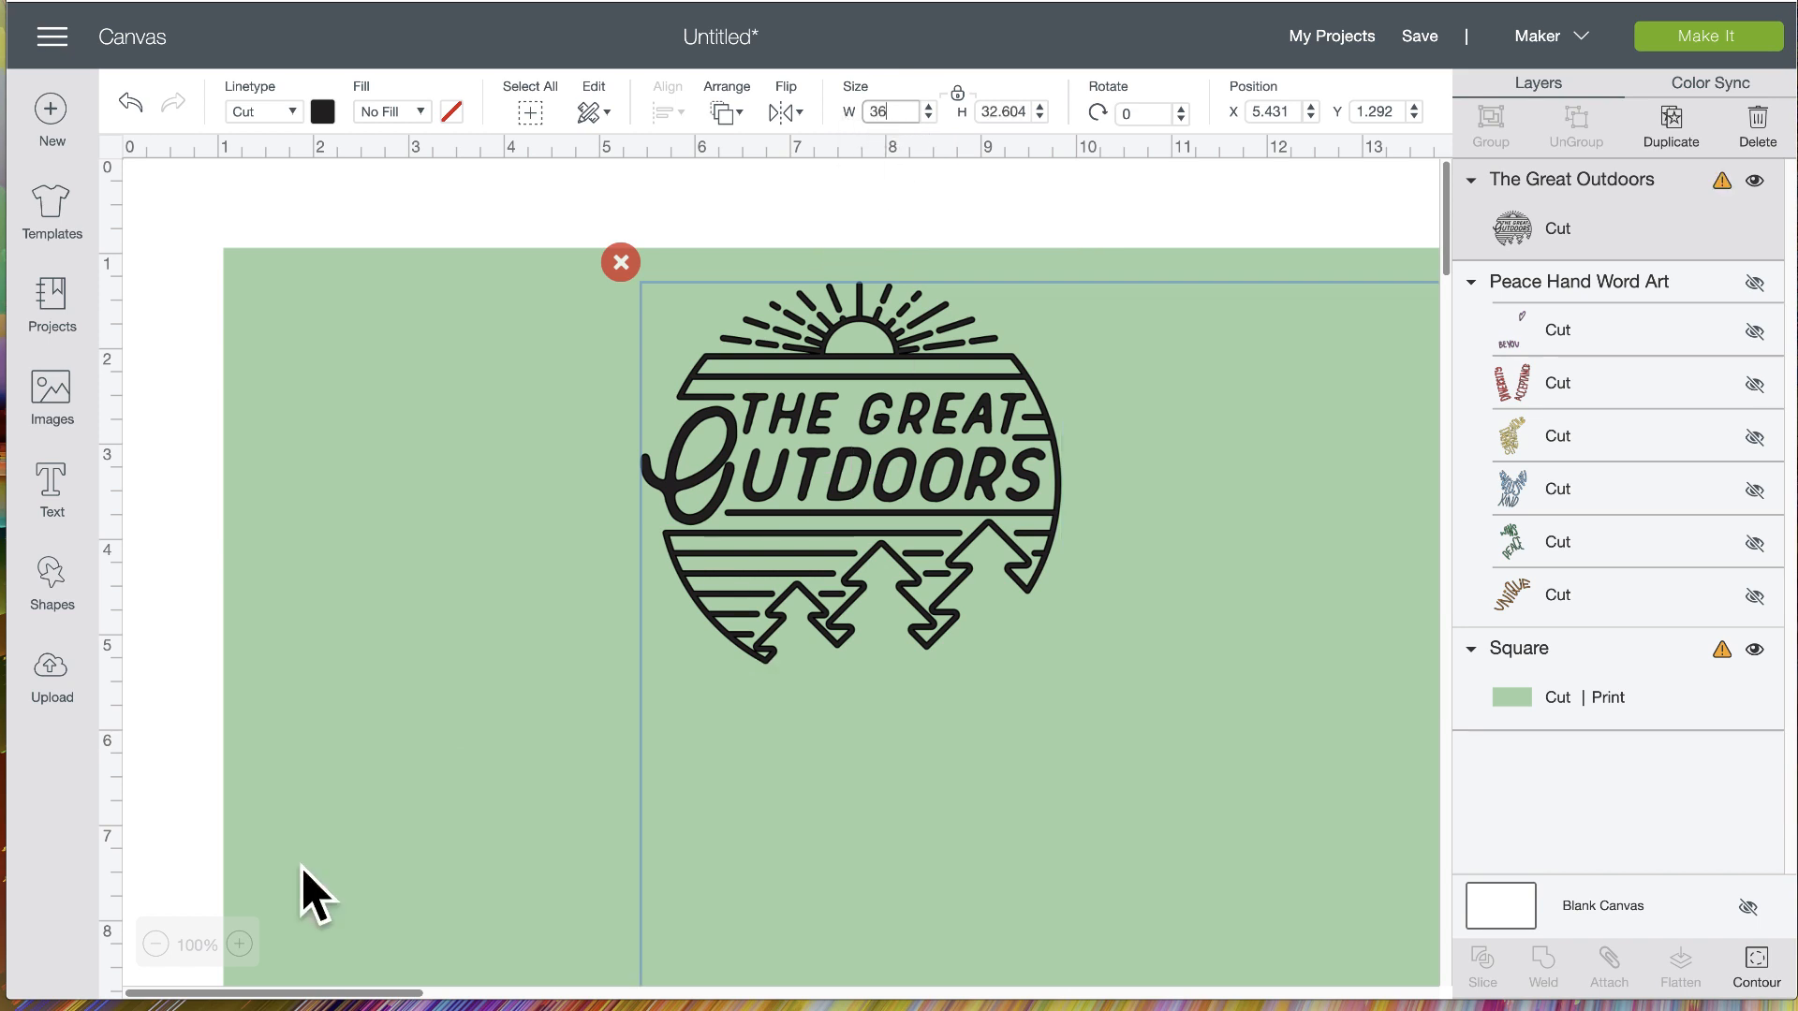
Shift The Great Outdoors design to about X 8.65, Y 0.51 inches and move the green rectangle to about X 5.6, Y 0.15 inches
{"action": "scroll", "coordinate": [635, 801], "scroll_direction": "right", "scroll_amount": 1}
{"action": "scroll", "coordinate": [635, 801], "scroll_direction": "down", "scroll_amount": 1}
{"action": "scroll", "coordinate": [635, 803], "scroll_direction": "right", "scroll_amount": 7}
{"action": "scroll", "coordinate": [635, 804], "scroll_direction": "down", "scroll_amount": 4}
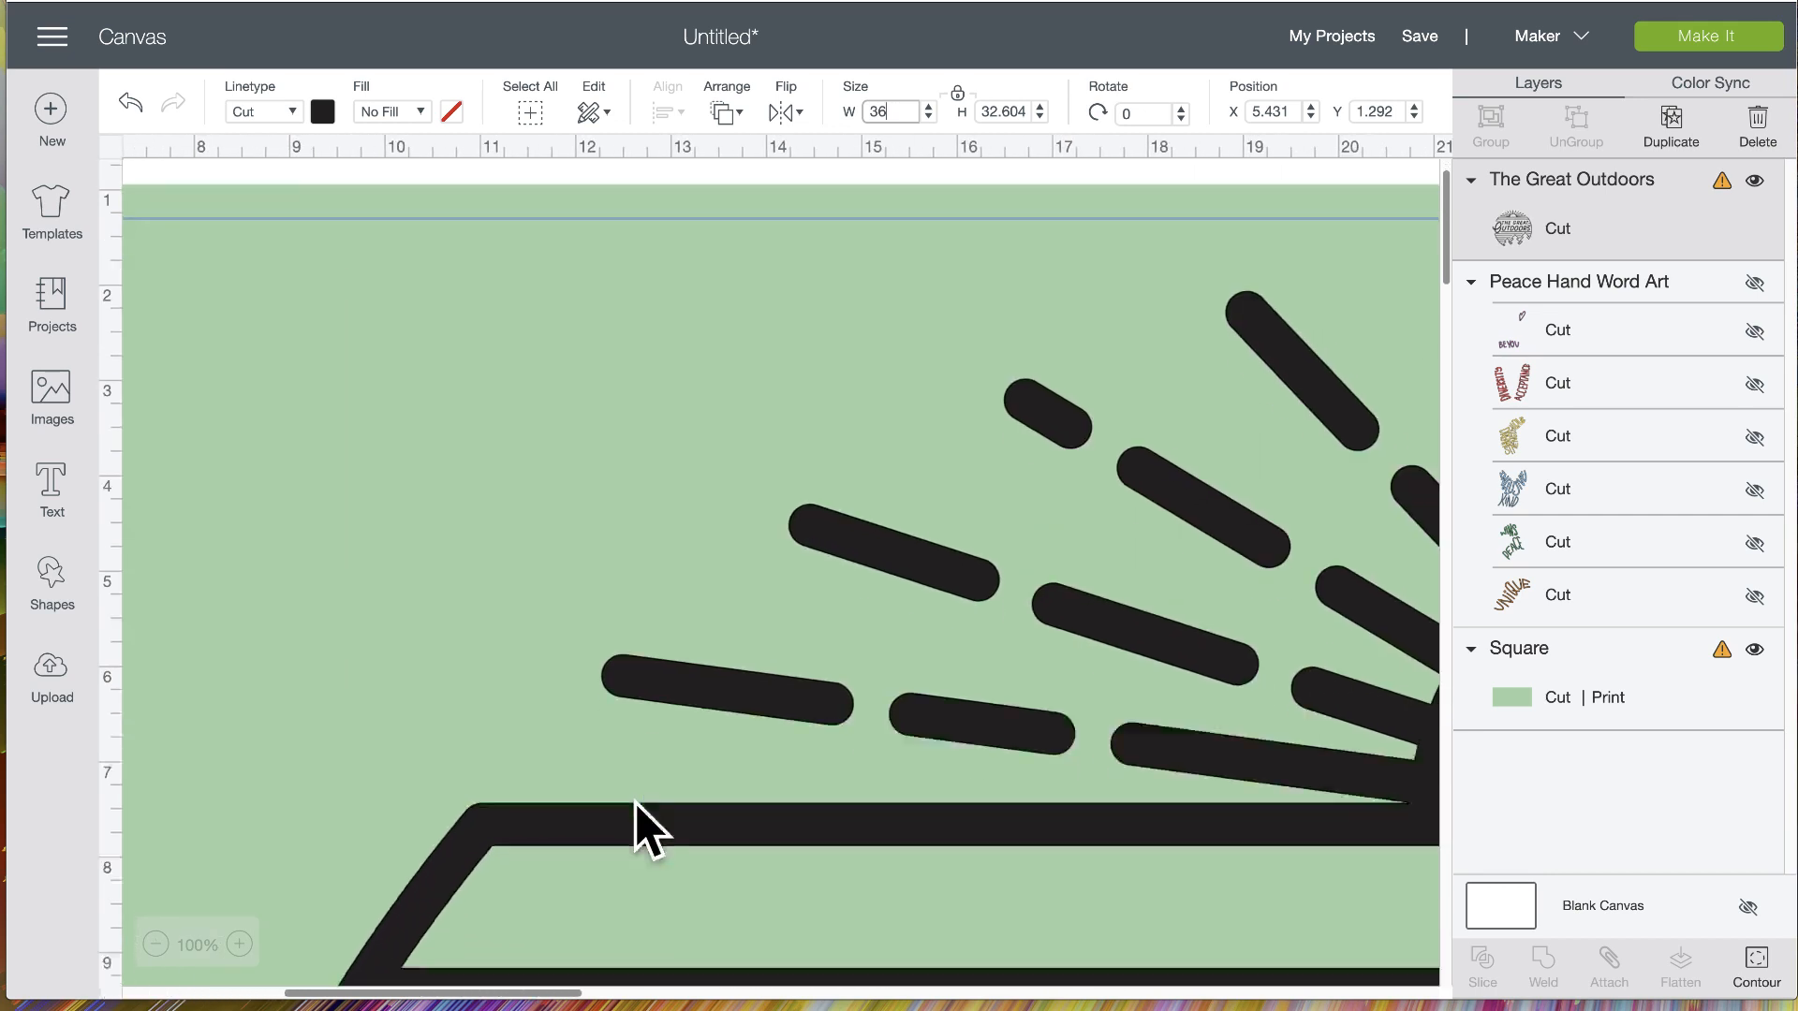
{"action": "left_click", "coordinate": [156, 944]}
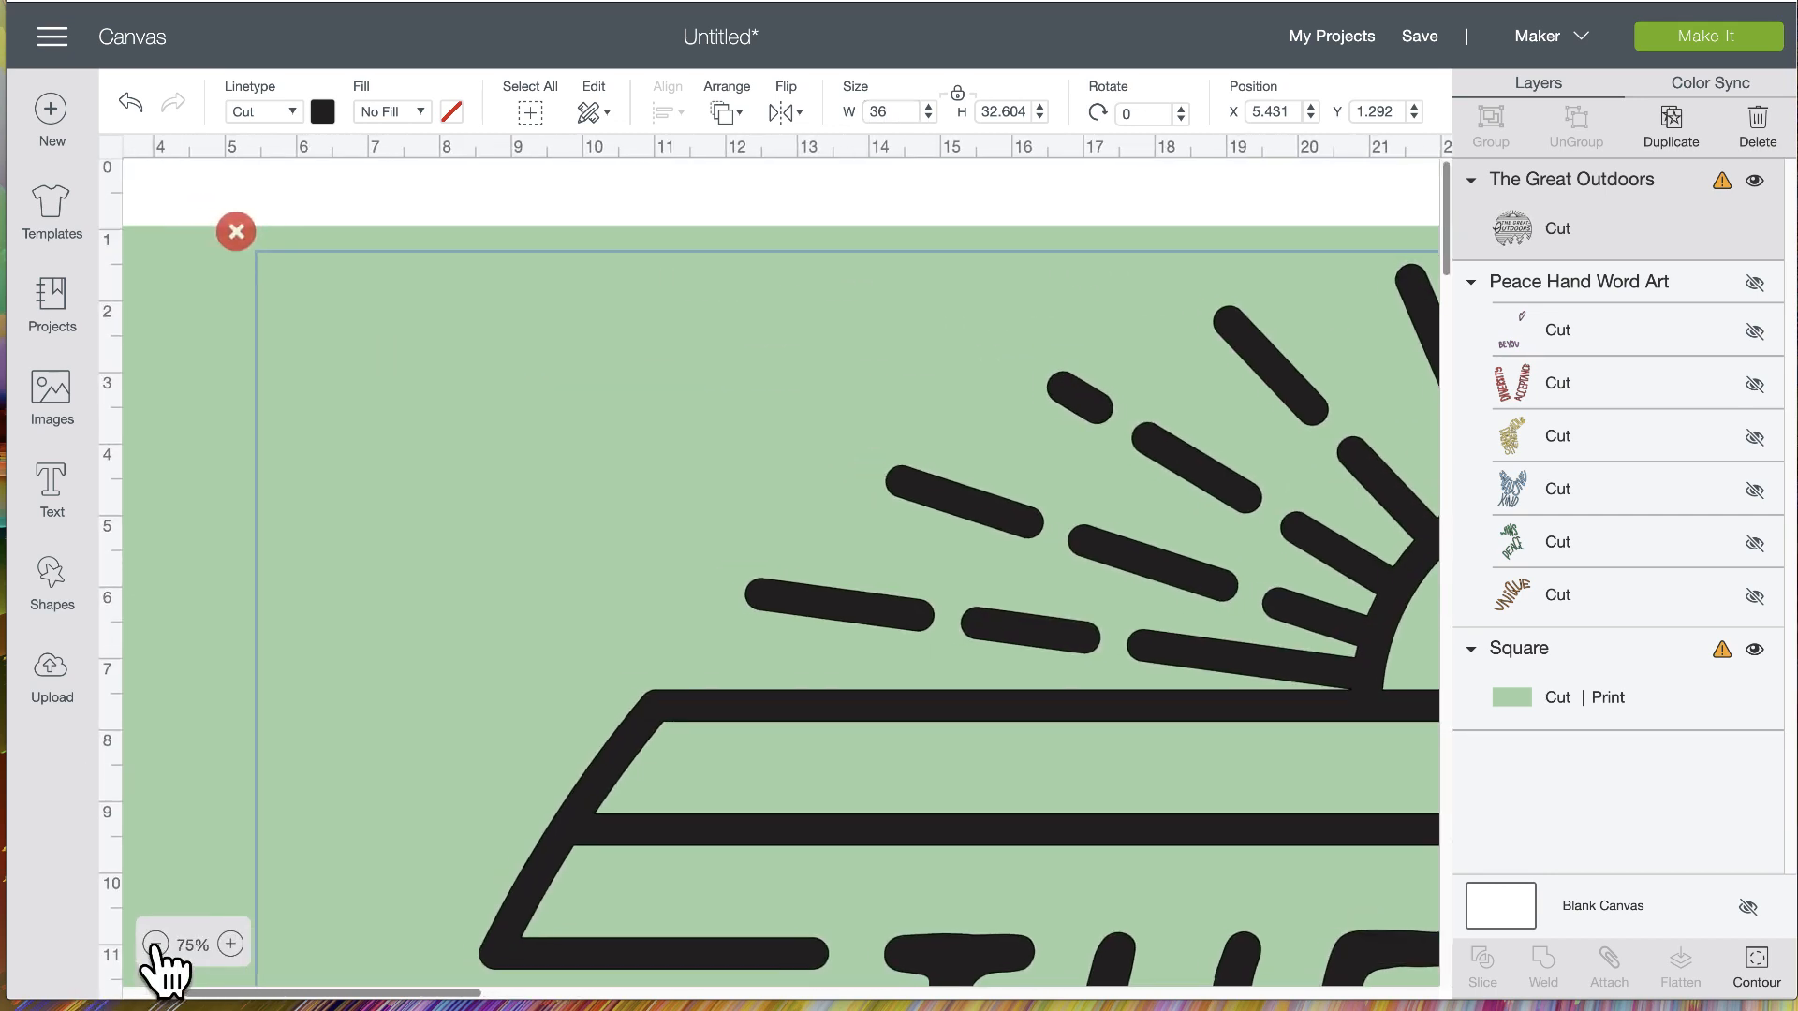
{"action": "left_click", "coordinate": [155, 944]}
{"action": "left_click", "coordinate": [156, 944]}
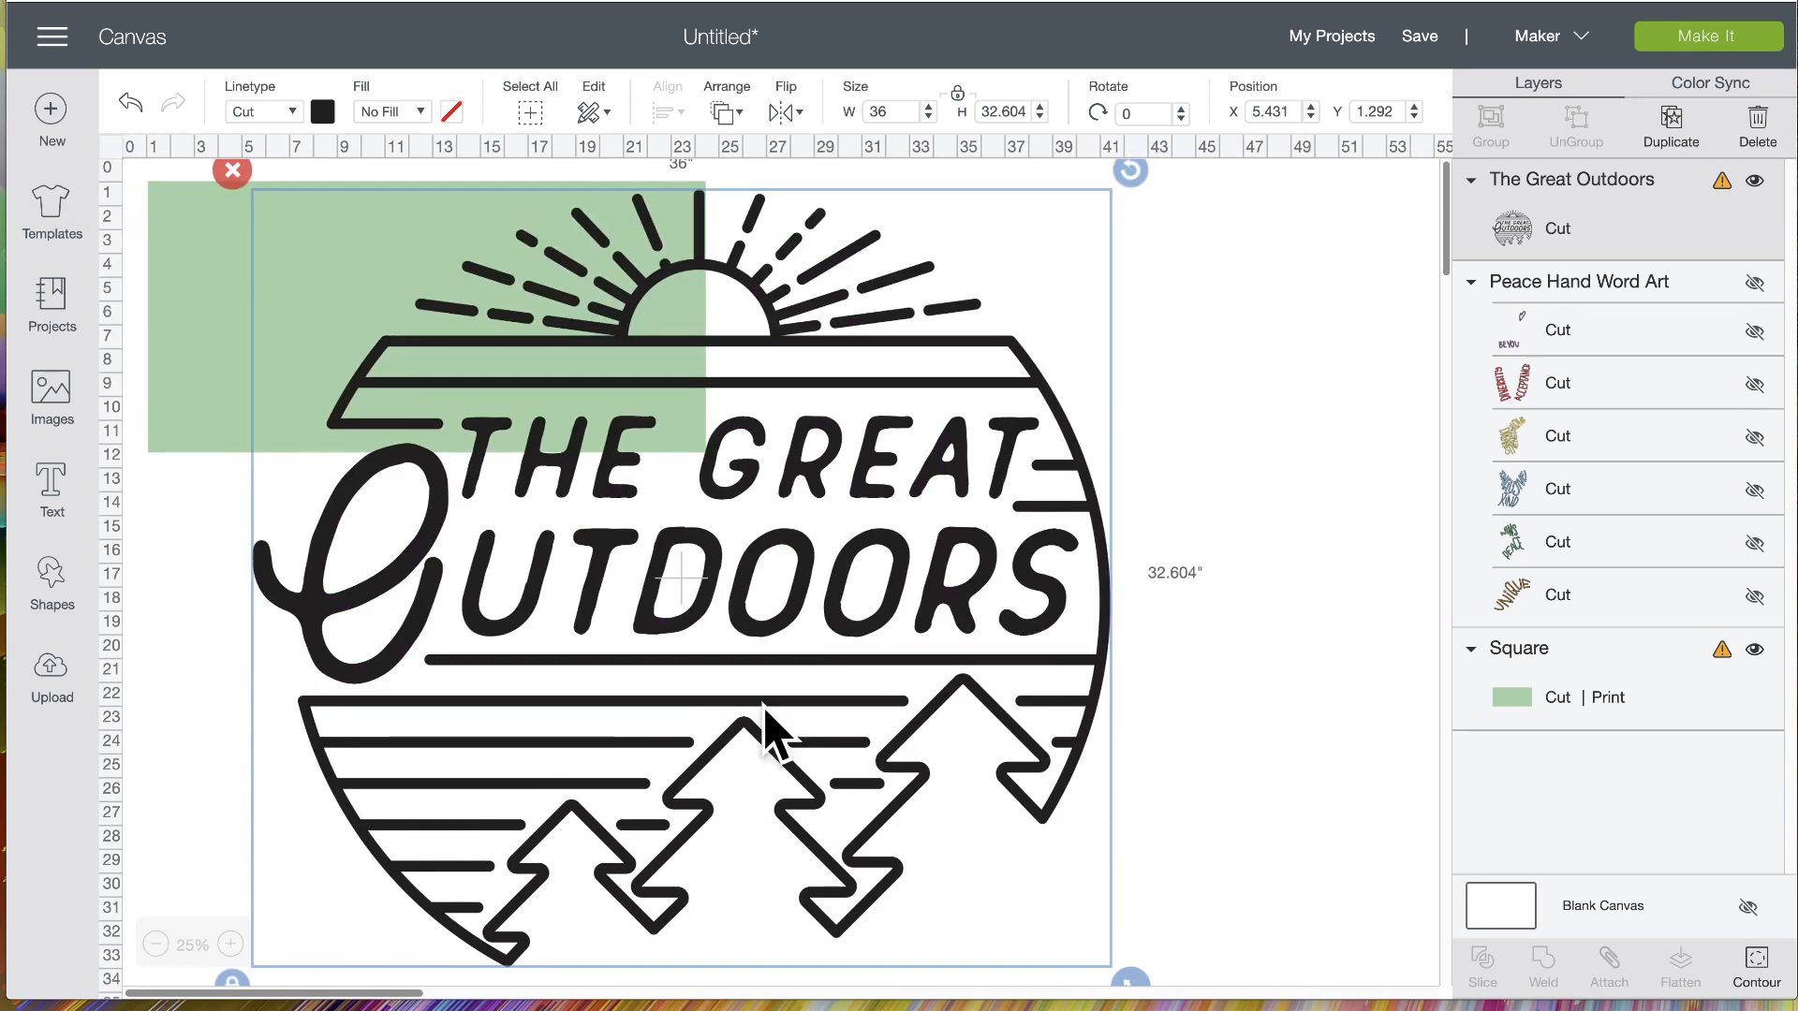
{"action": "left_click_drag", "start_coordinate": [791, 672], "coordinate": [847, 635]}
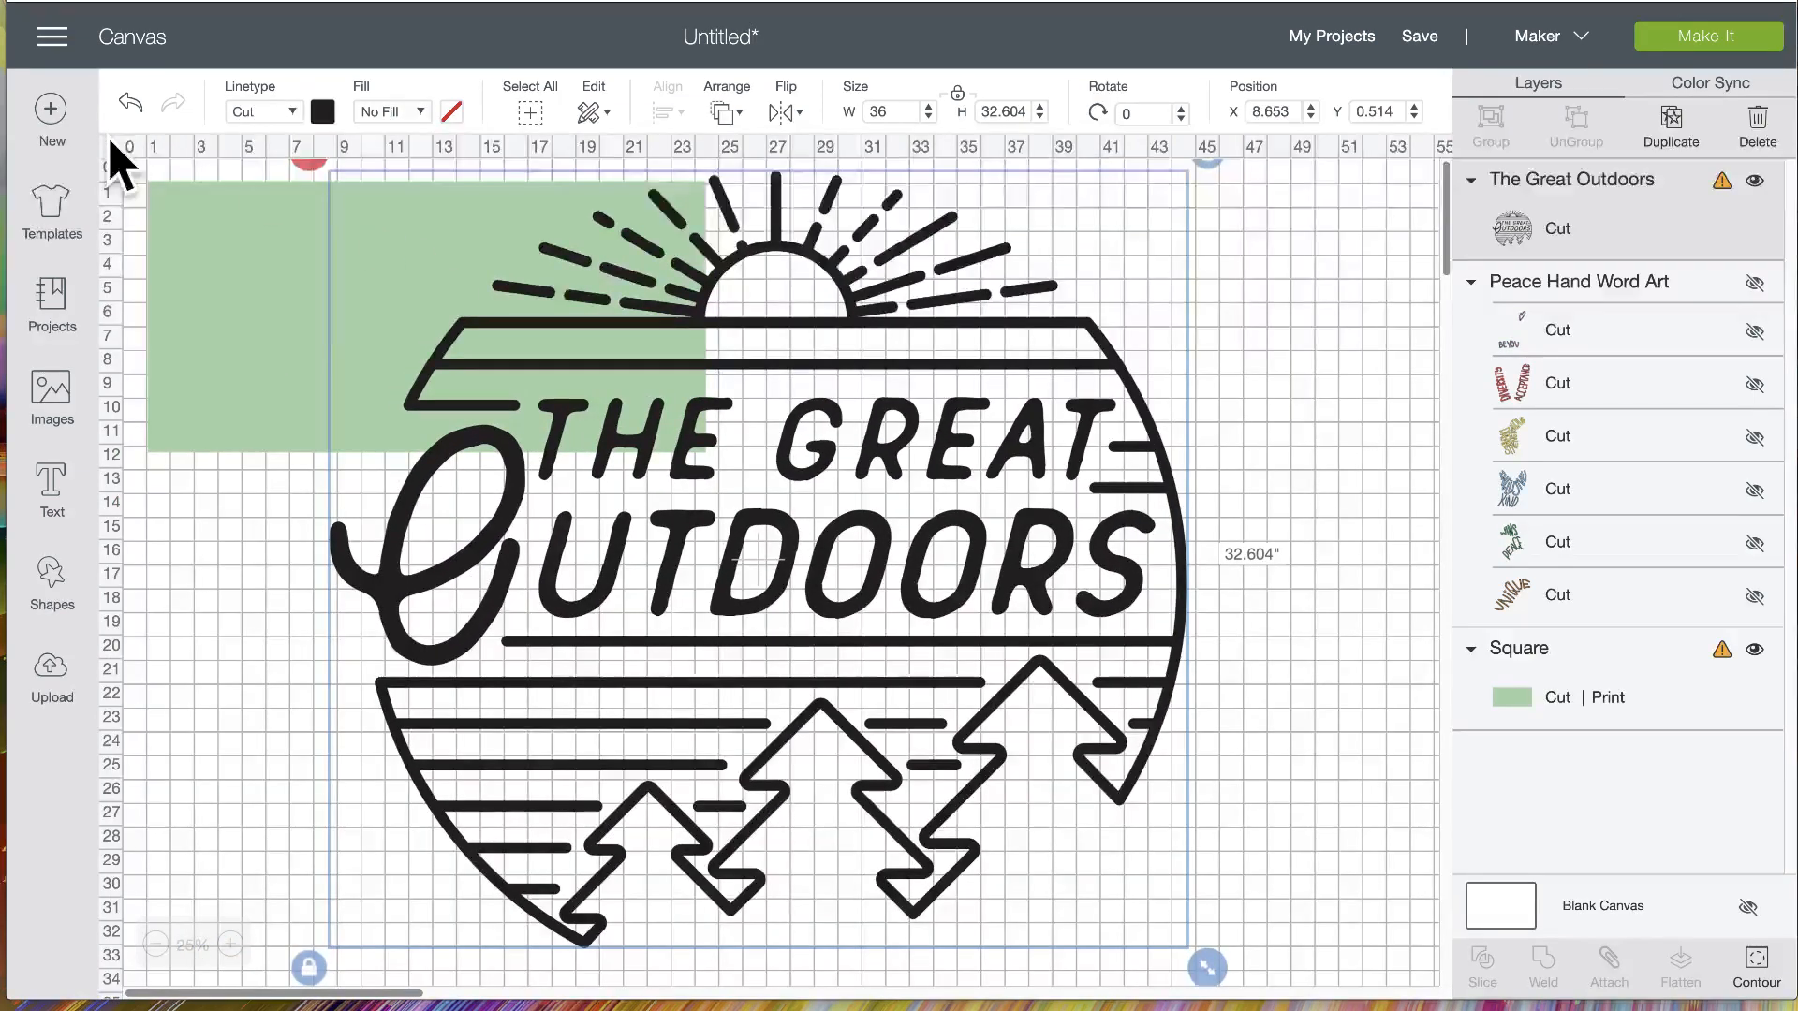
{"action": "left_click_drag", "start_coordinate": [235, 323], "coordinate": [352, 319]}
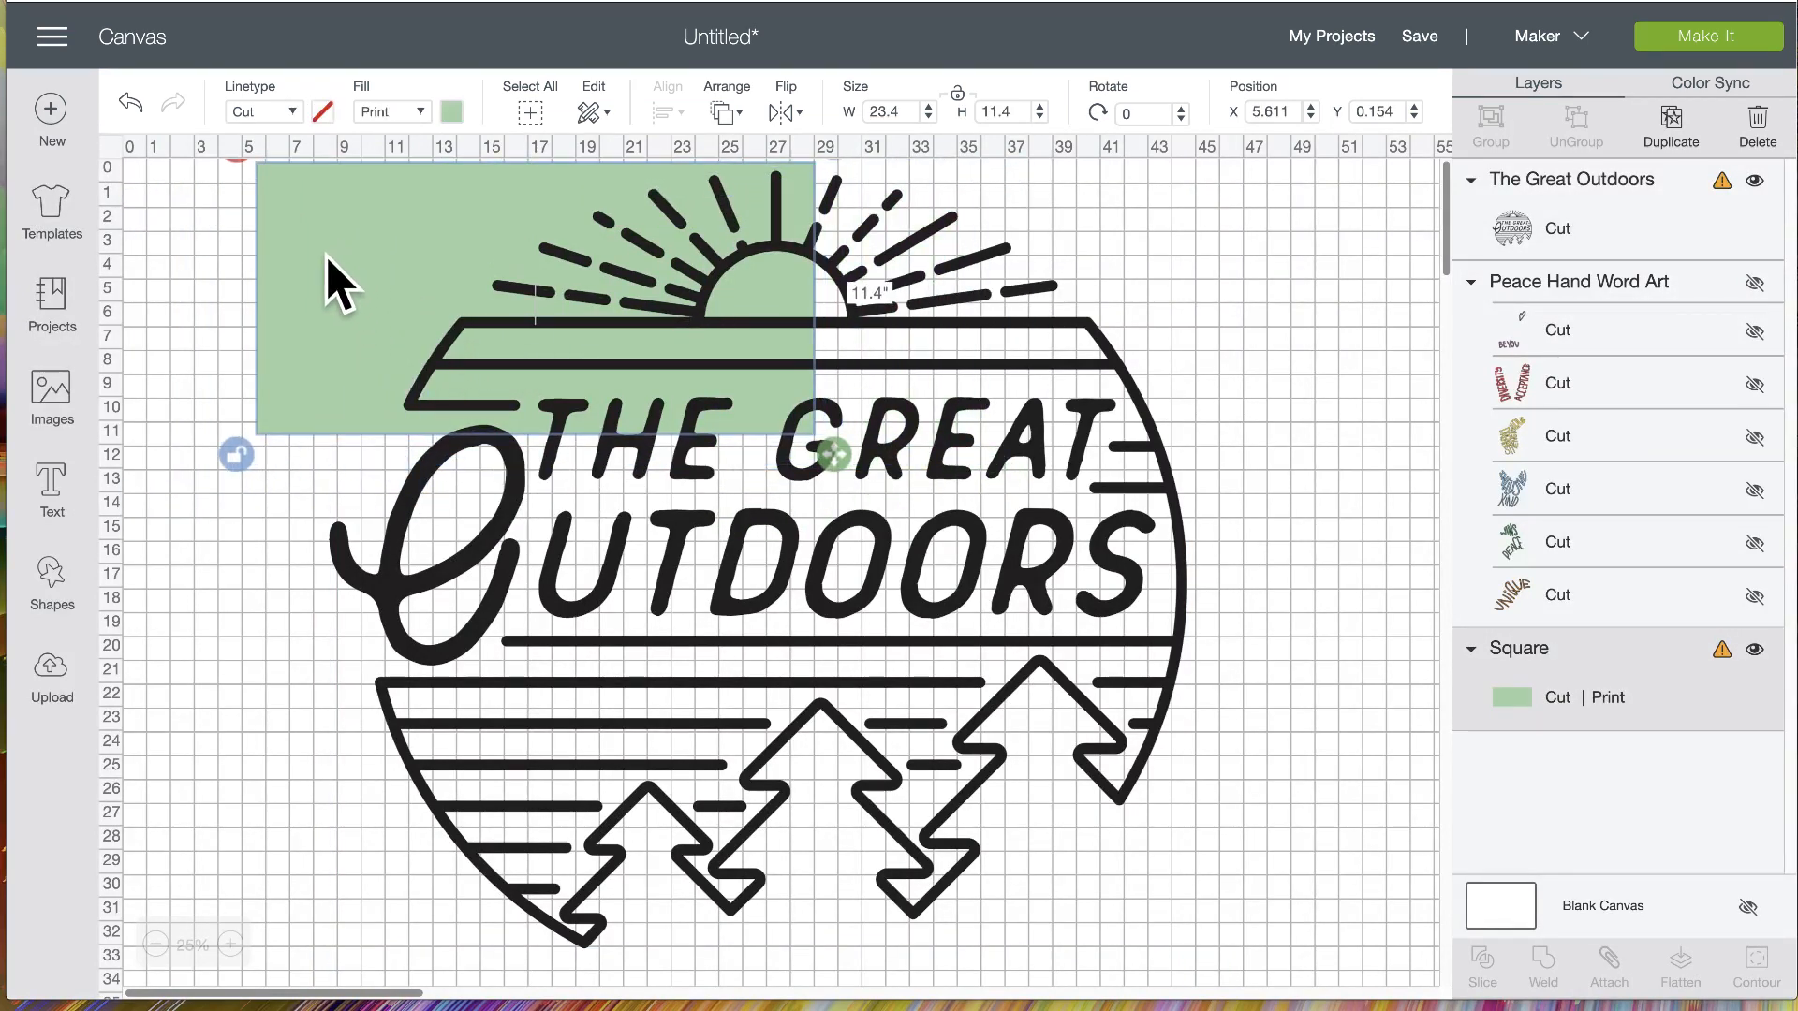
Duplicate the green rectangle four times
{"action": "left_click", "coordinate": [1672, 120]}
{"action": "left_click", "coordinate": [1673, 120]}
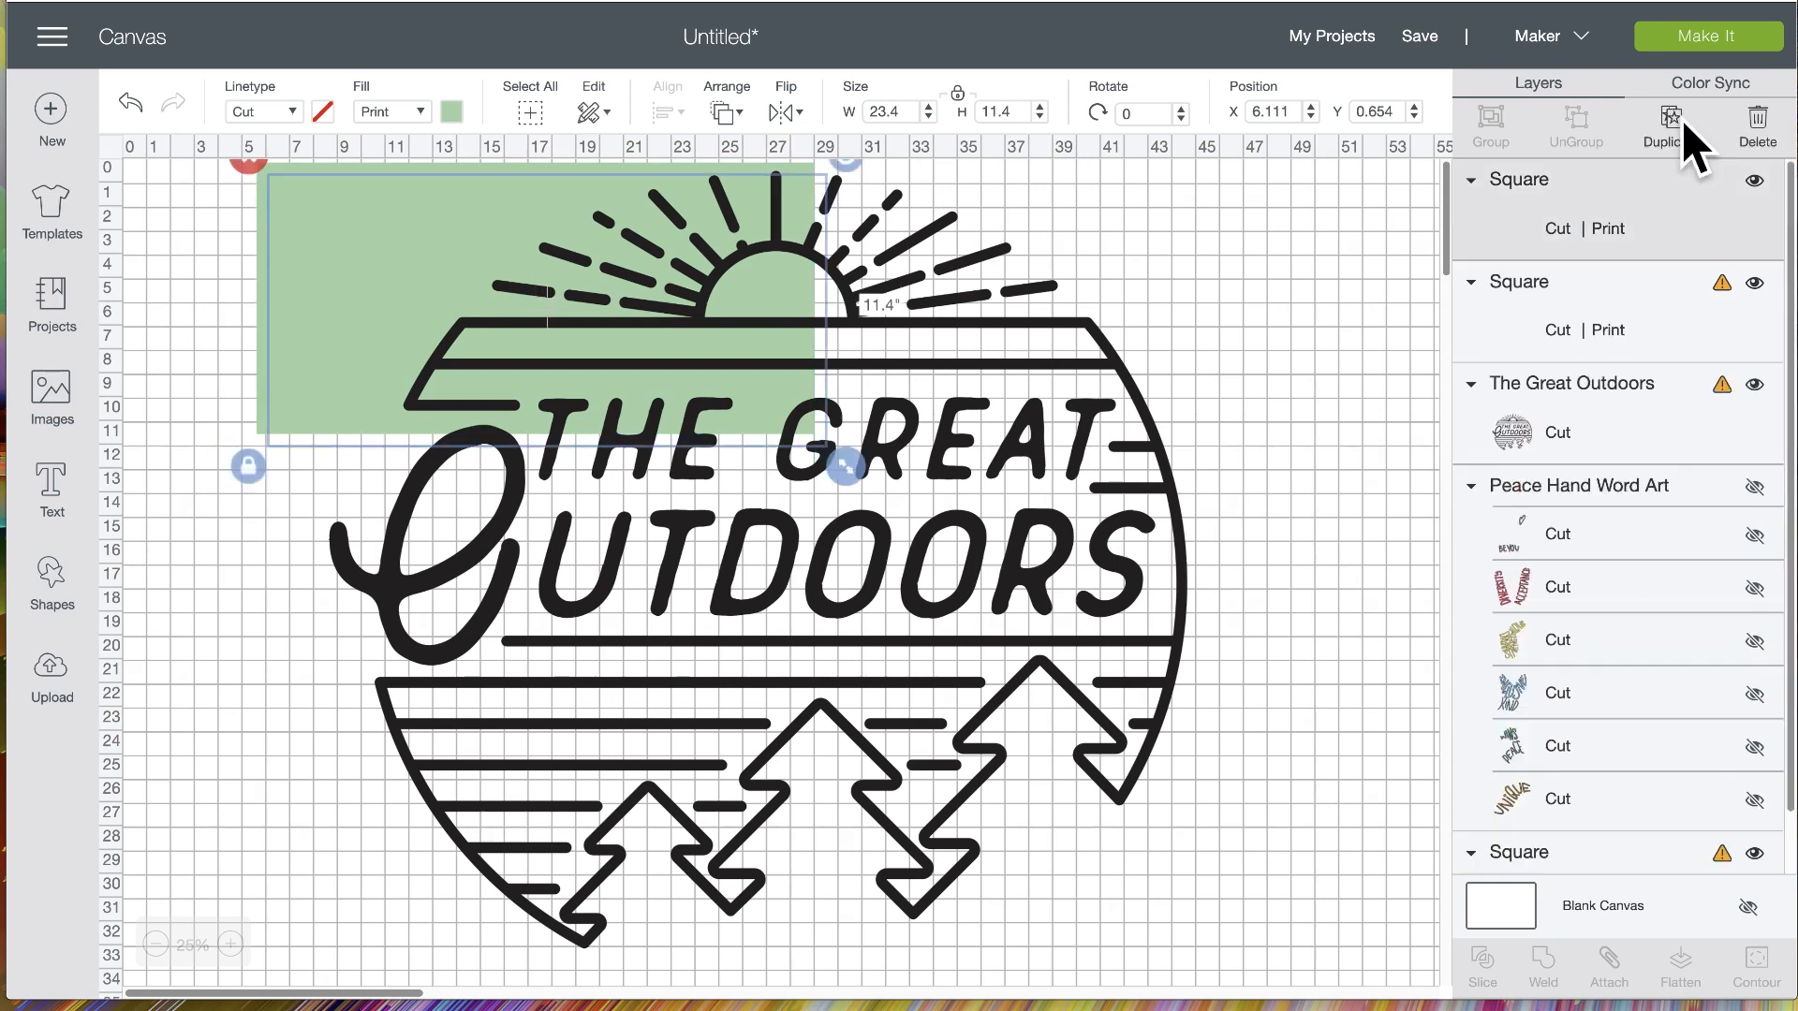
{"action": "left_click", "coordinate": [1673, 120]}
{"action": "left_click", "coordinate": [1673, 120]}
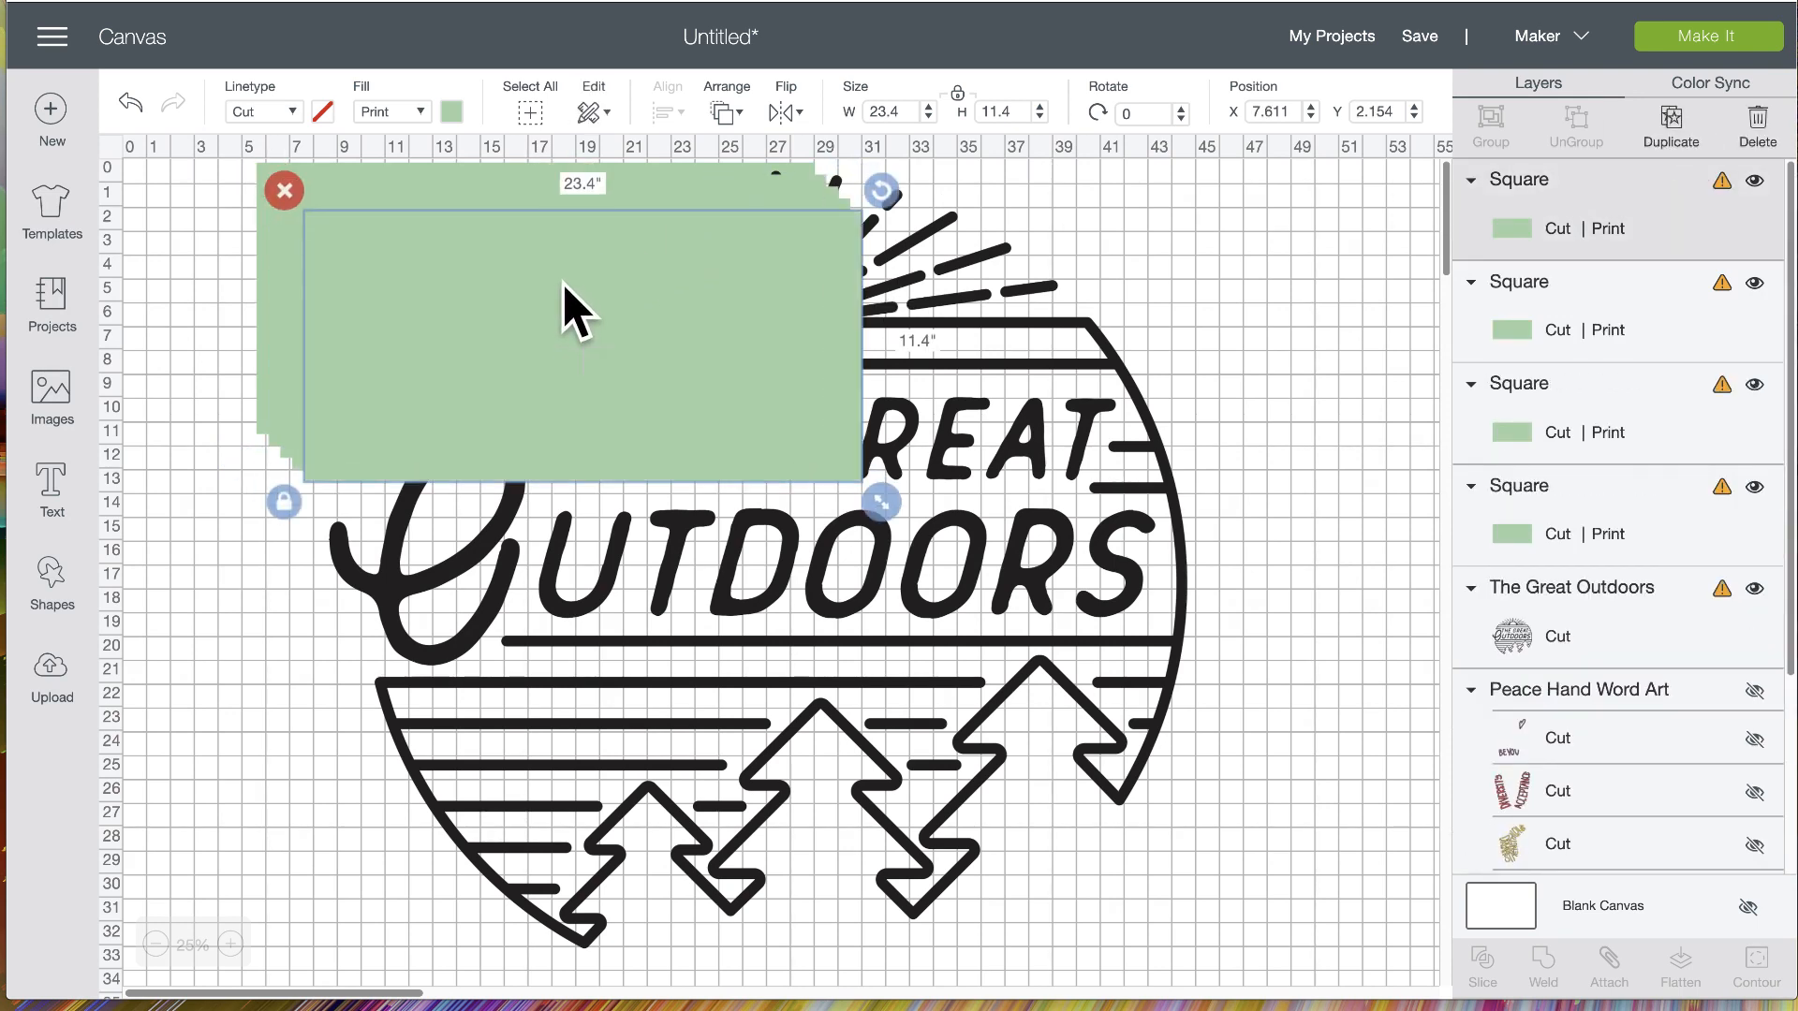
Move the four green rectangle copies off to the right side of The Great Outdoors design
{"action": "left_click_drag", "start_coordinate": [552, 309], "coordinate": [1414, 281]}
{"action": "left_click_drag", "start_coordinate": [522, 288], "coordinate": [1415, 272]}
{"action": "left_click_drag", "start_coordinate": [639, 297], "coordinate": [1485, 285]}
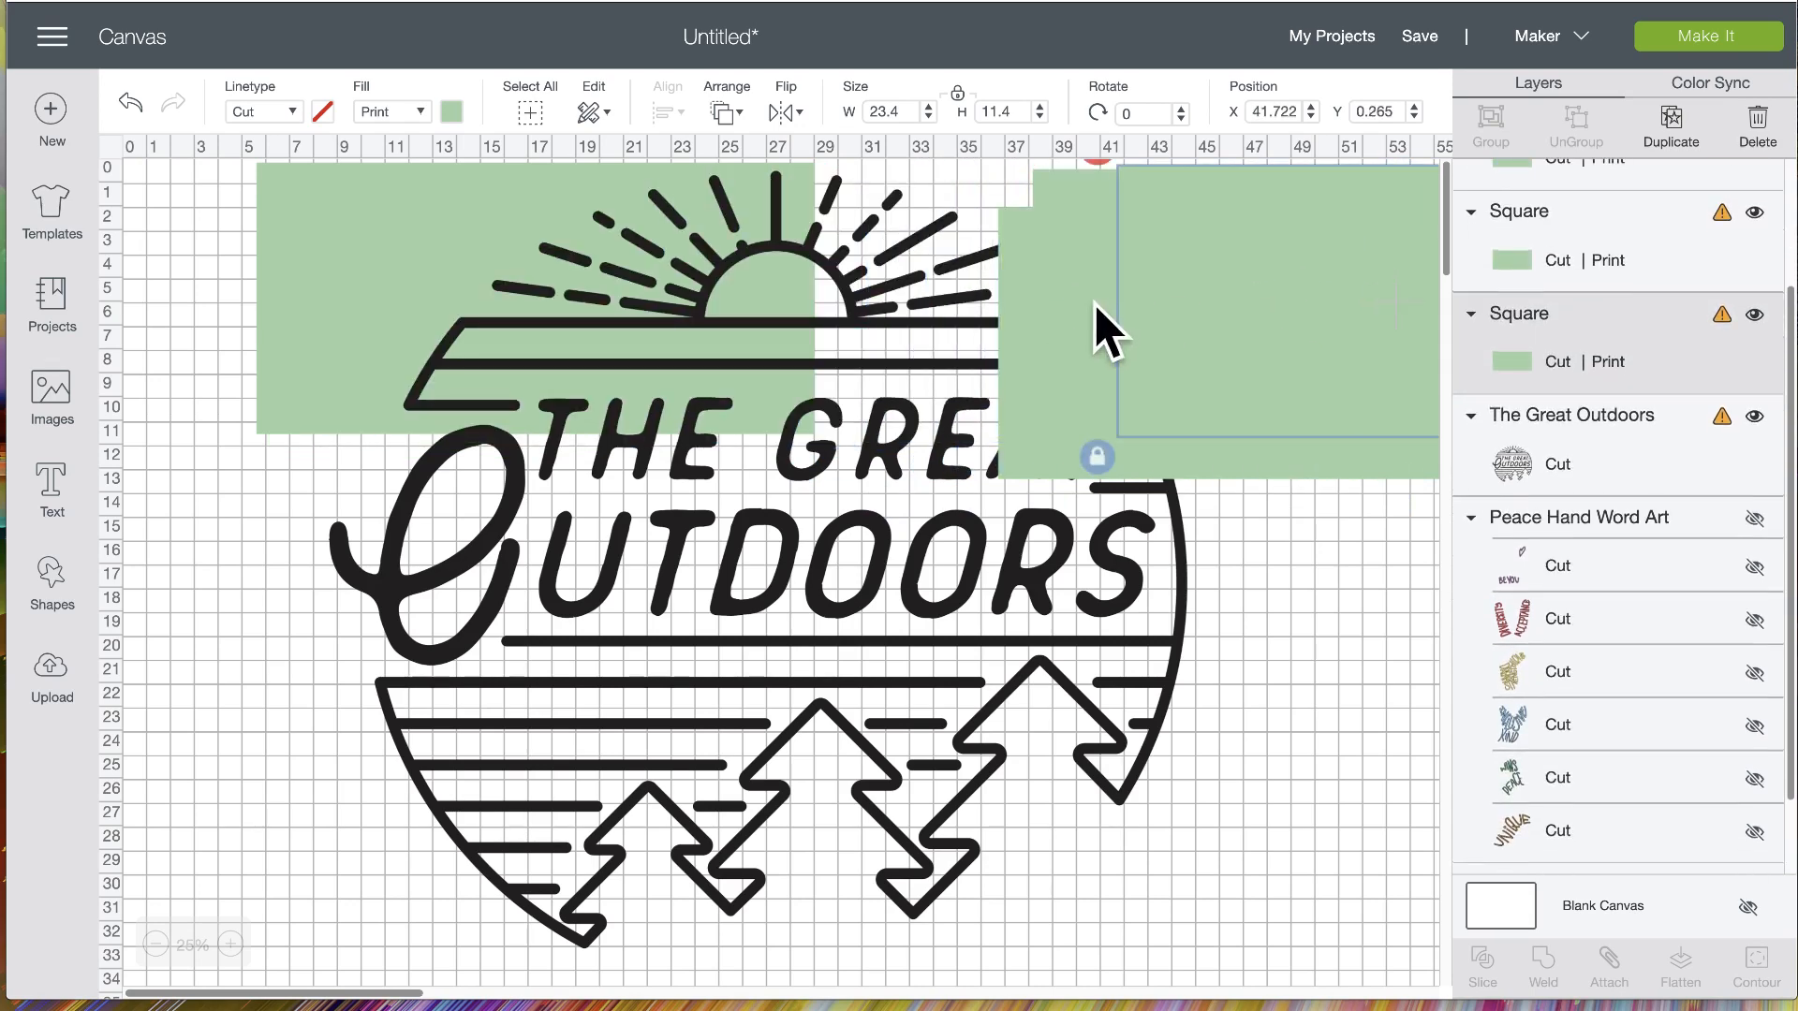
{"action": "left_click_drag", "start_coordinate": [1235, 294], "coordinate": [1400, 294]}
Reposition The Great Outdoors design at about X 3.1, Y 2.2 inches and bring the original green rectangle in front of its upper-left part
{"action": "left_click_drag", "start_coordinate": [992, 333], "coordinate": [1338, 322]}
{"action": "left_click_drag", "start_coordinate": [871, 476], "coordinate": [394, 529]}
{"action": "key", "text": "ctrl+z"}
{"action": "left_click", "coordinate": [447, 174]}
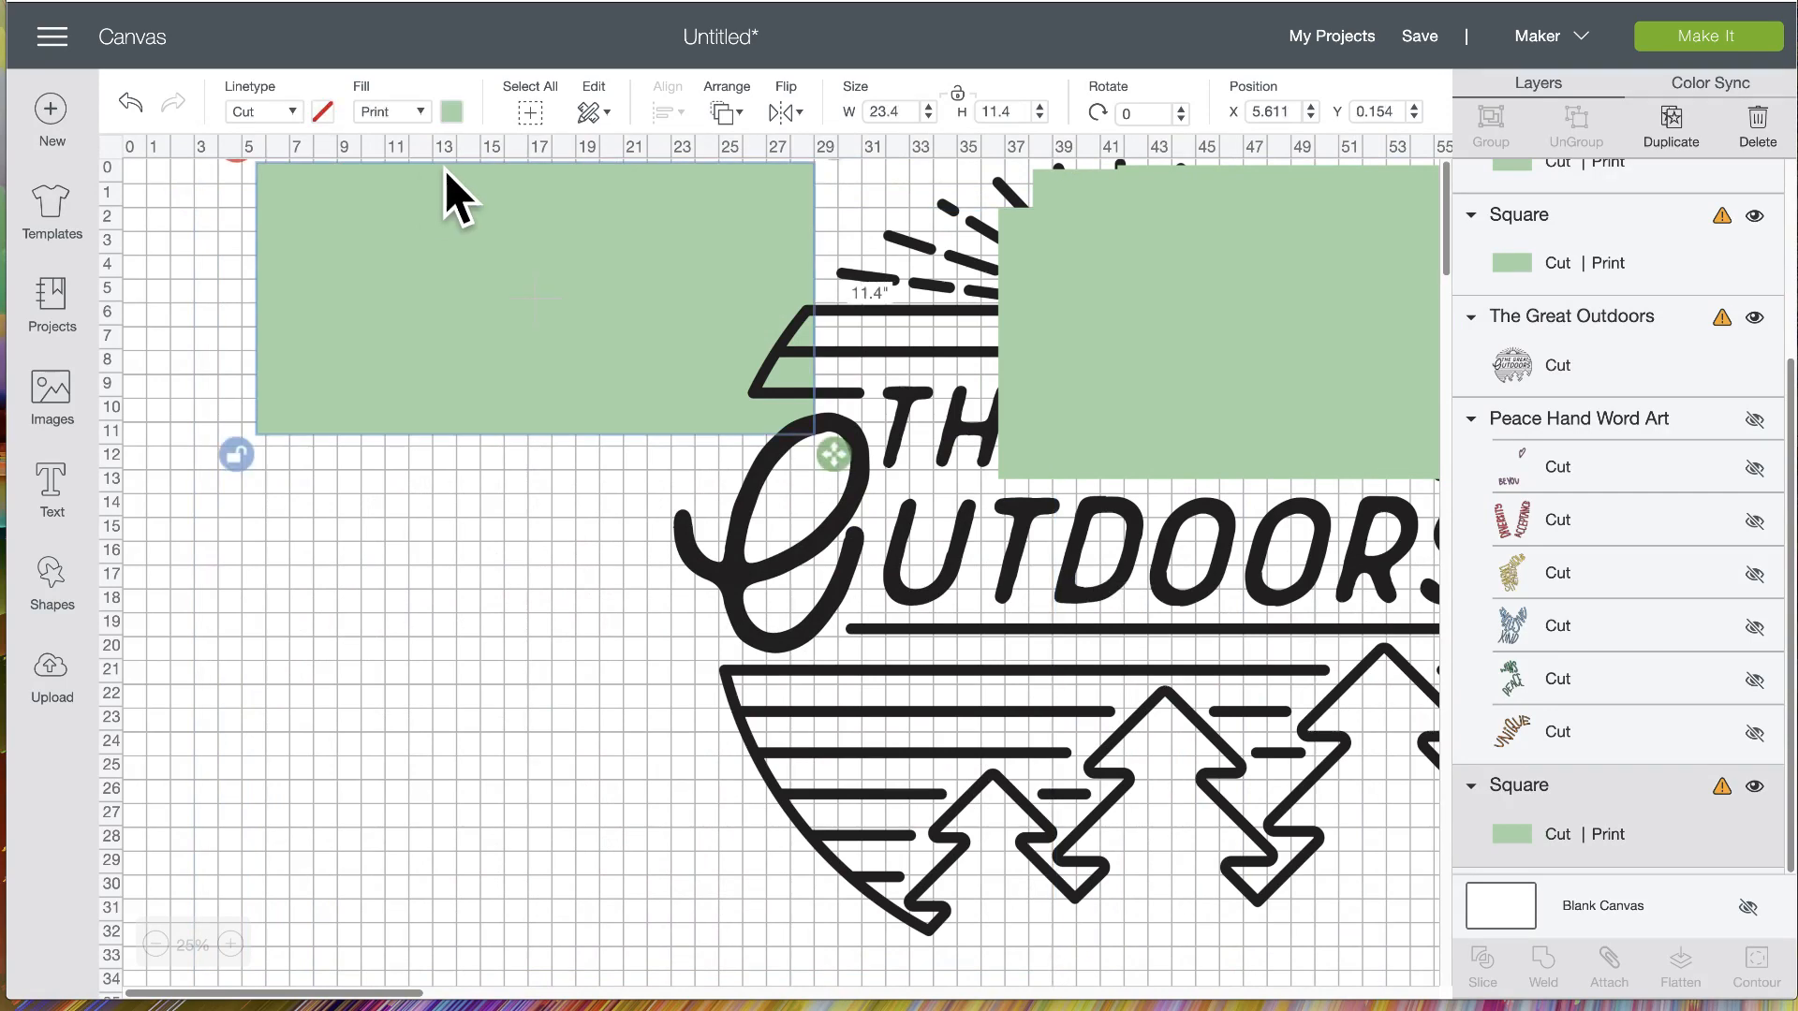
{"action": "left_click", "coordinate": [727, 112]}
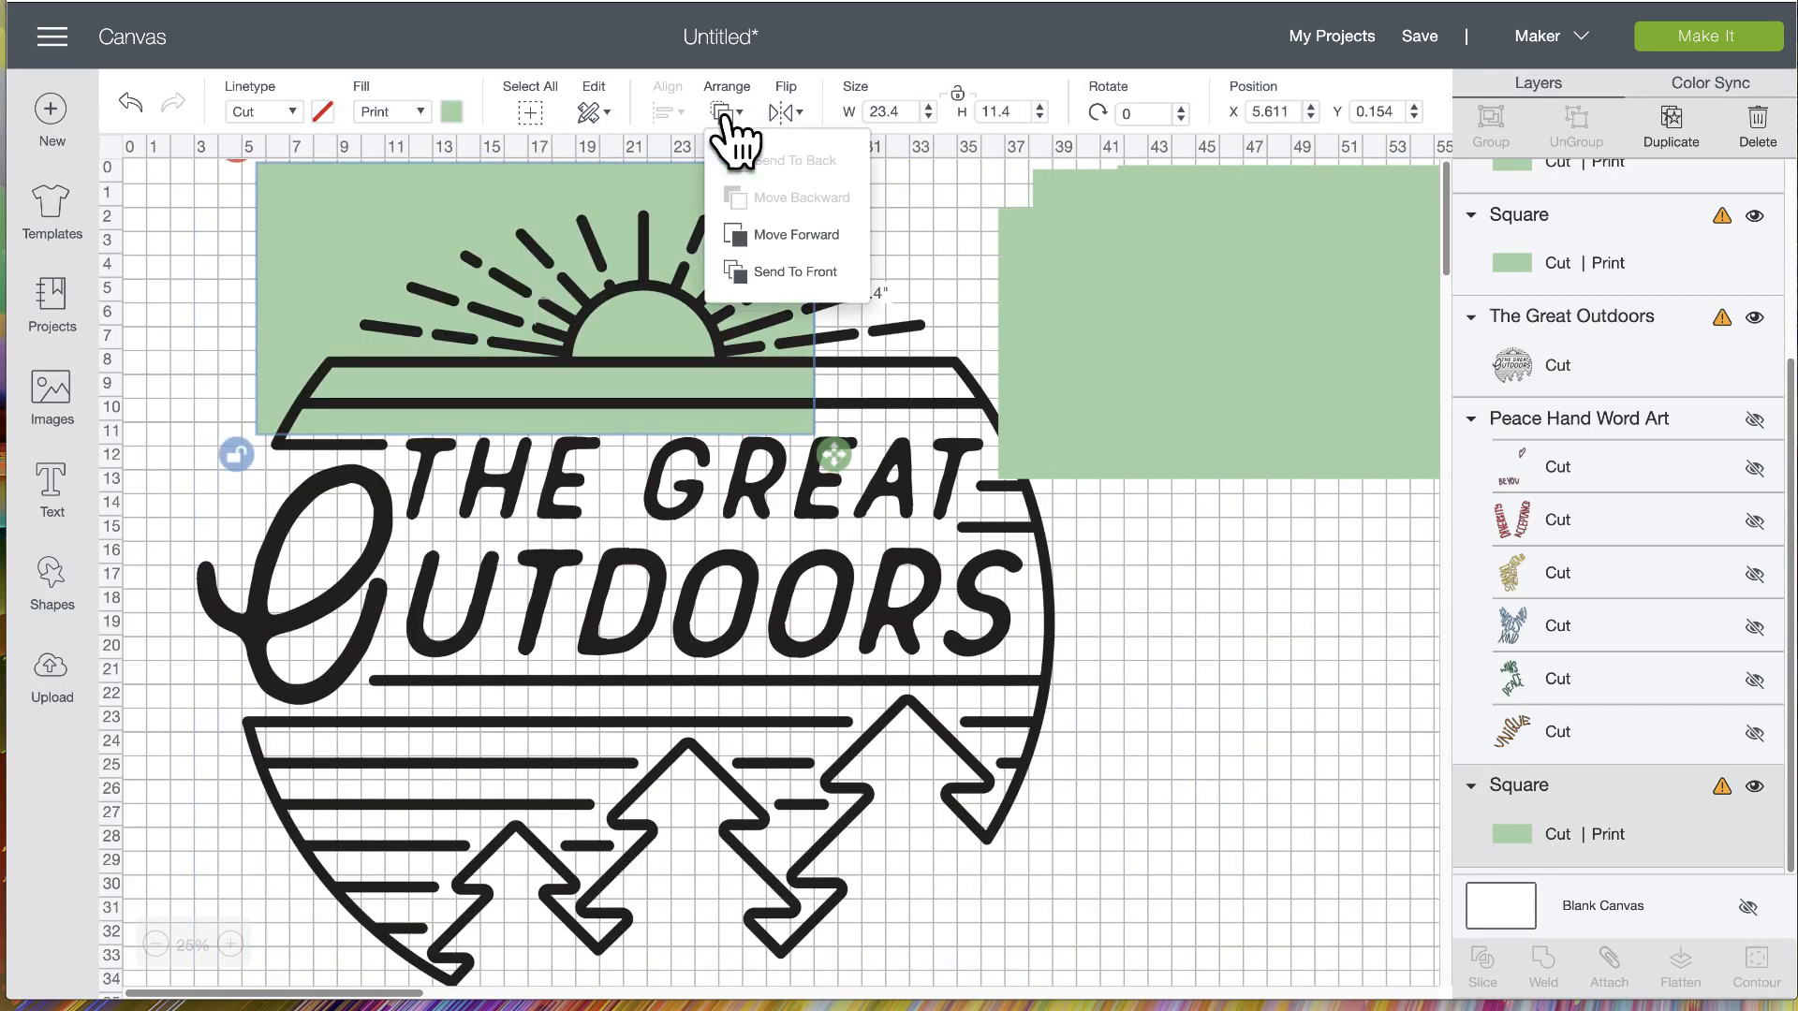
{"action": "left_click", "coordinate": [774, 276]}
{"action": "mouse_move", "coordinate": [703, 312]}
{"action": "left_mouse_down"}
{"action": "mouse_move", "coordinate": [662, 462]}
{"action": "mouse_move", "coordinate": [683, 450]}
{"action": "mouse_move", "coordinate": [699, 353]}
{"action": "mouse_move", "coordinate": [748, 460]}
{"action": "mouse_move", "coordinate": [722, 469]}
{"action": "mouse_move", "coordinate": [775, 393]}
{"action": "mouse_move", "coordinate": [785, 328]}
{"action": "mouse_move", "coordinate": [711, 336]}
{"action": "mouse_move", "coordinate": [684, 319]}
{"action": "left_mouse_up"}
Slice The Great Outdoors design with the overlapping green rectangle and delete the leftover rectangle containing the cut-out
{"action": "left_click", "coordinate": [890, 272]}
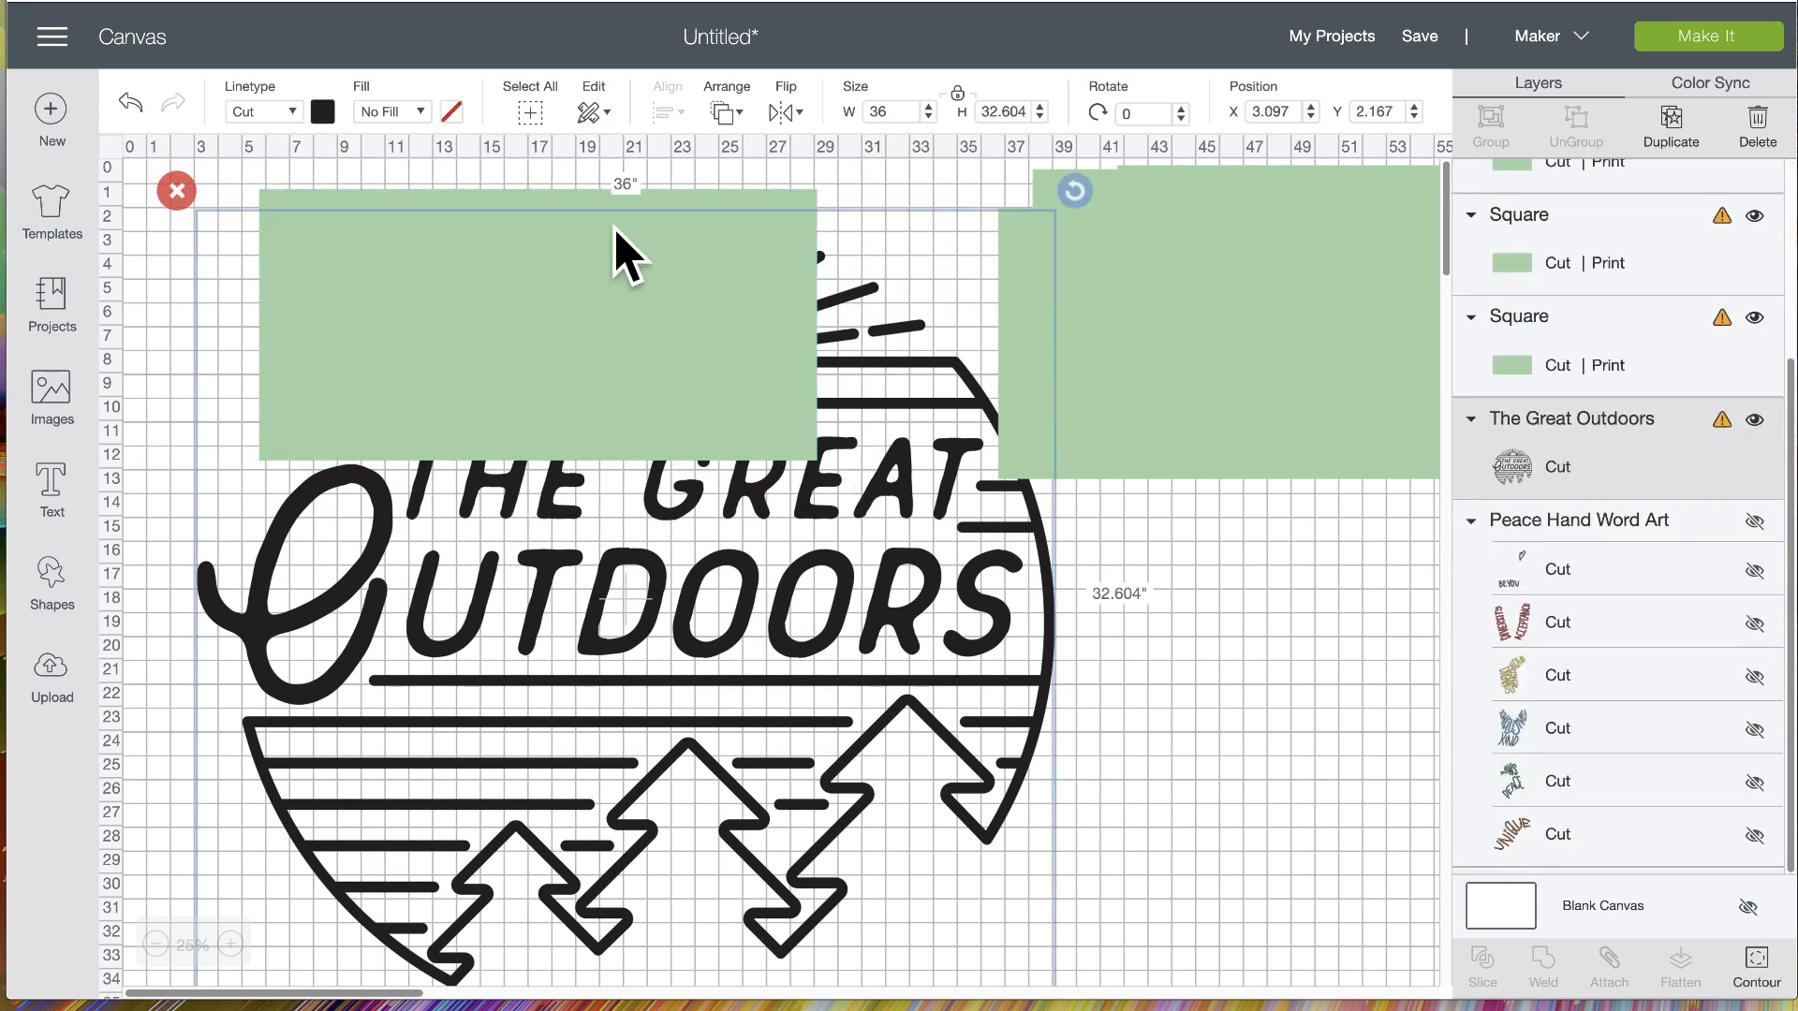
{"action": "left_click_drag", "start_coordinate": [271, 167], "coordinate": [583, 693]}
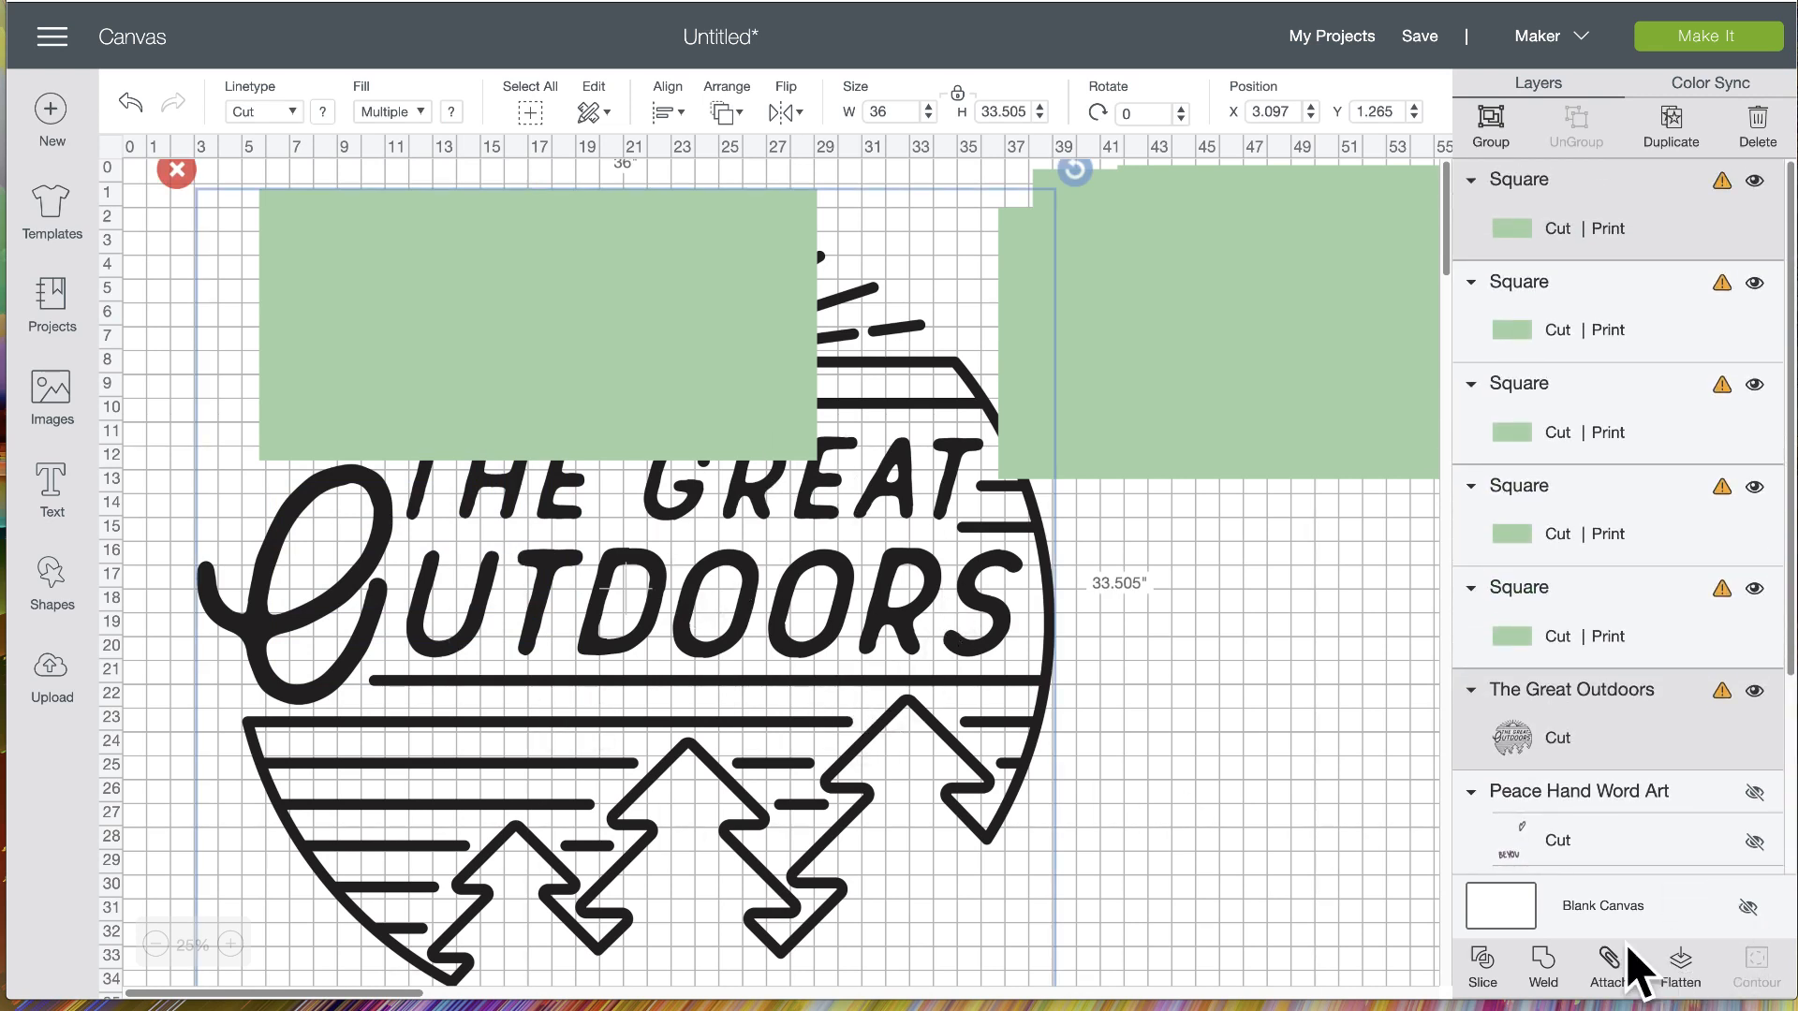
{"action": "left_click", "coordinate": [1482, 963]}
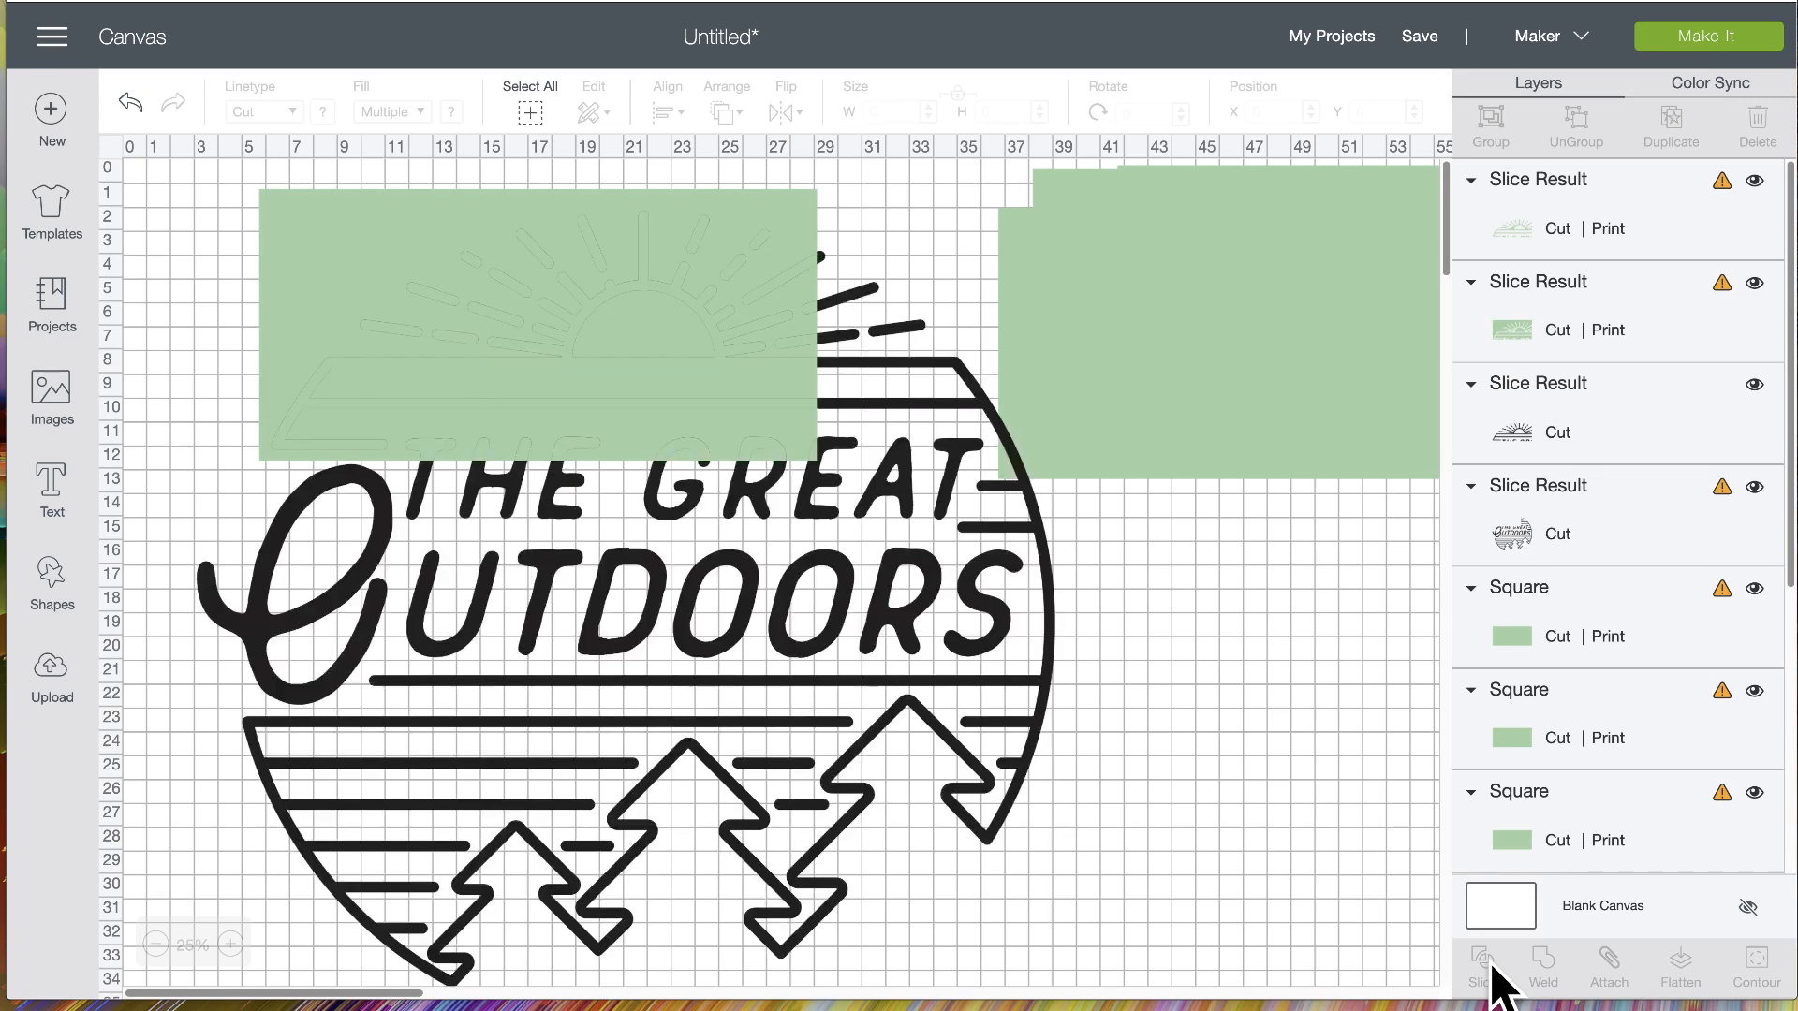
{"action": "left_click_drag", "start_coordinate": [574, 221], "coordinate": [840, 480]}
{"action": "left_click_drag", "start_coordinate": [642, 496], "coordinate": [1039, 614]}
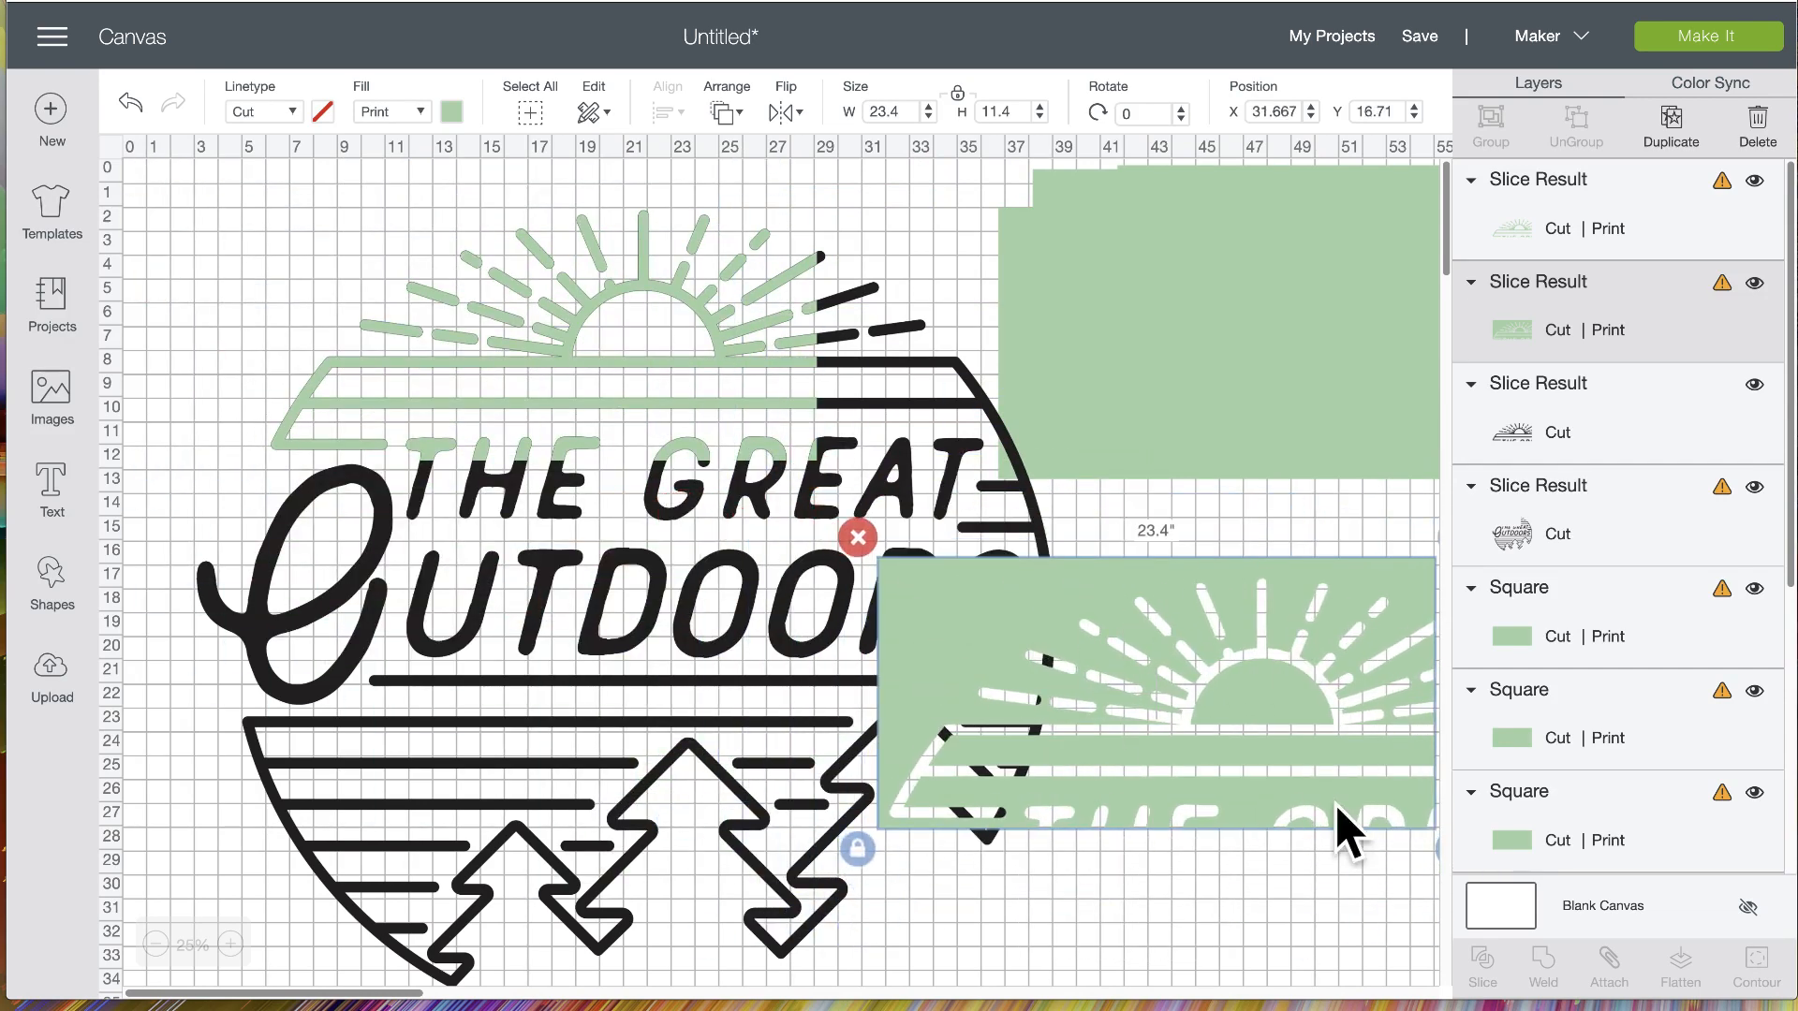
{"action": "left_click", "coordinate": [857, 538]}
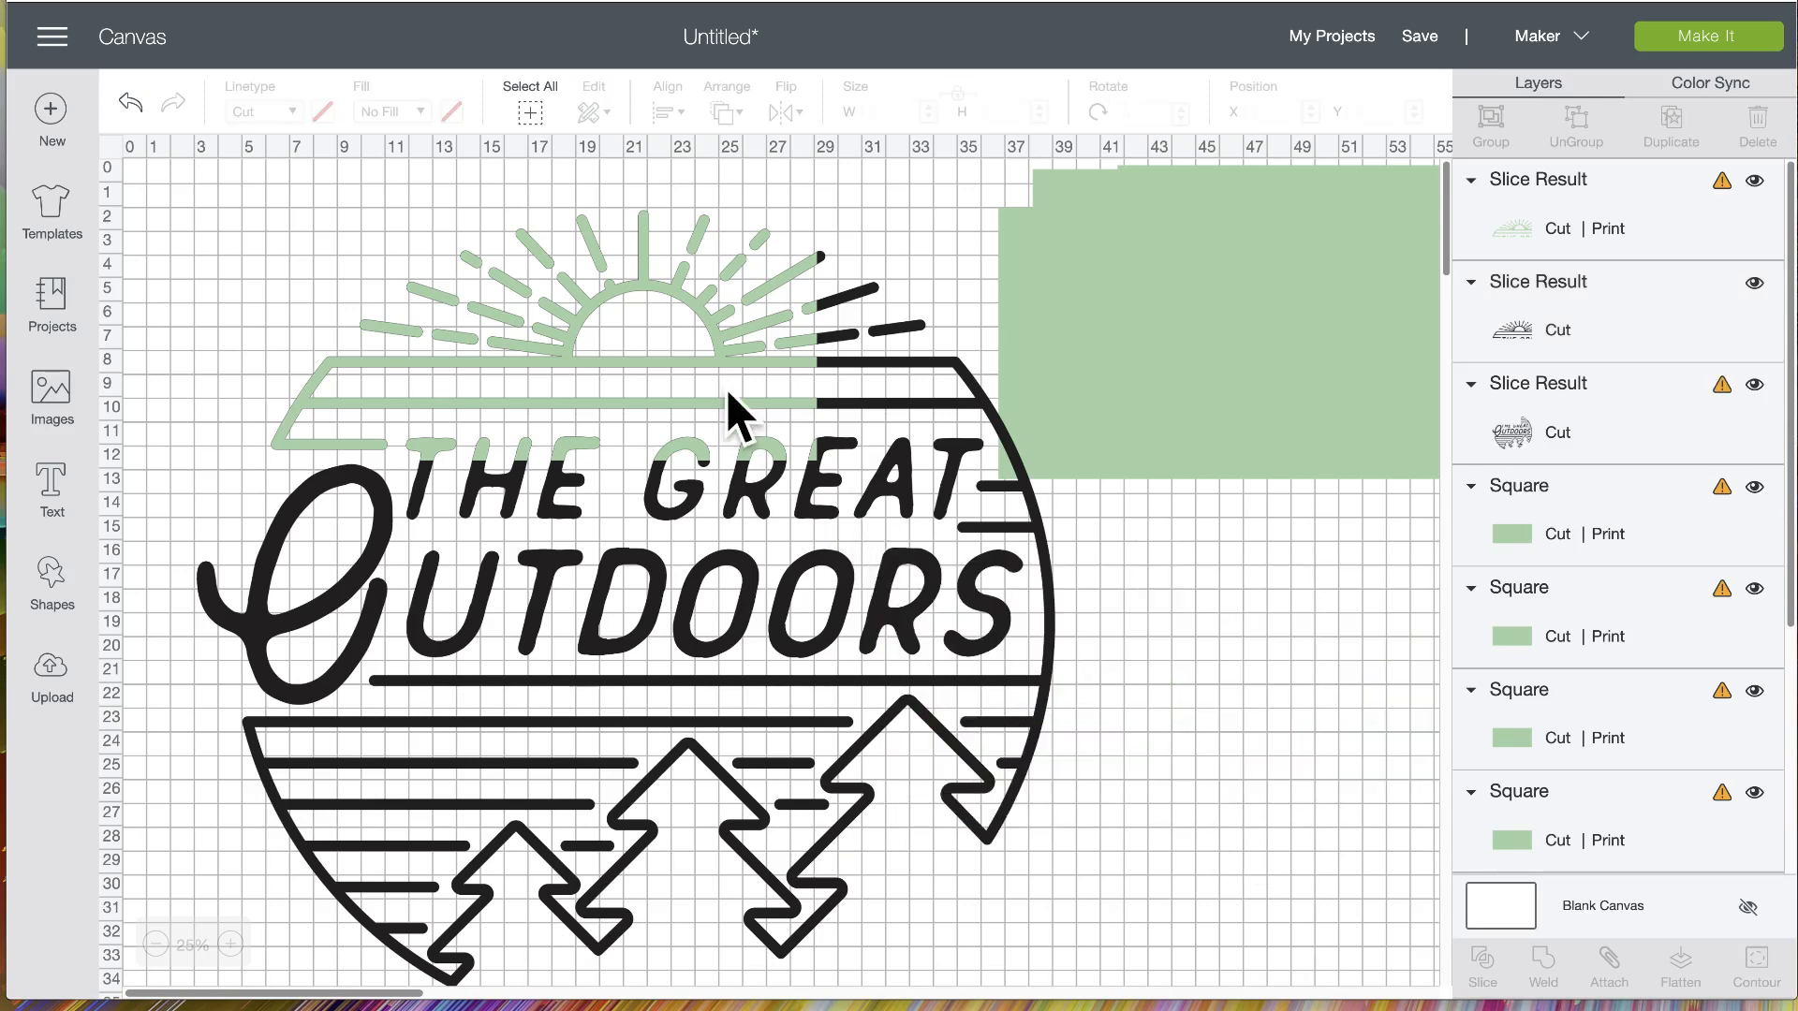
{"action": "left_click_drag", "start_coordinate": [726, 375], "coordinate": [777, 646]}
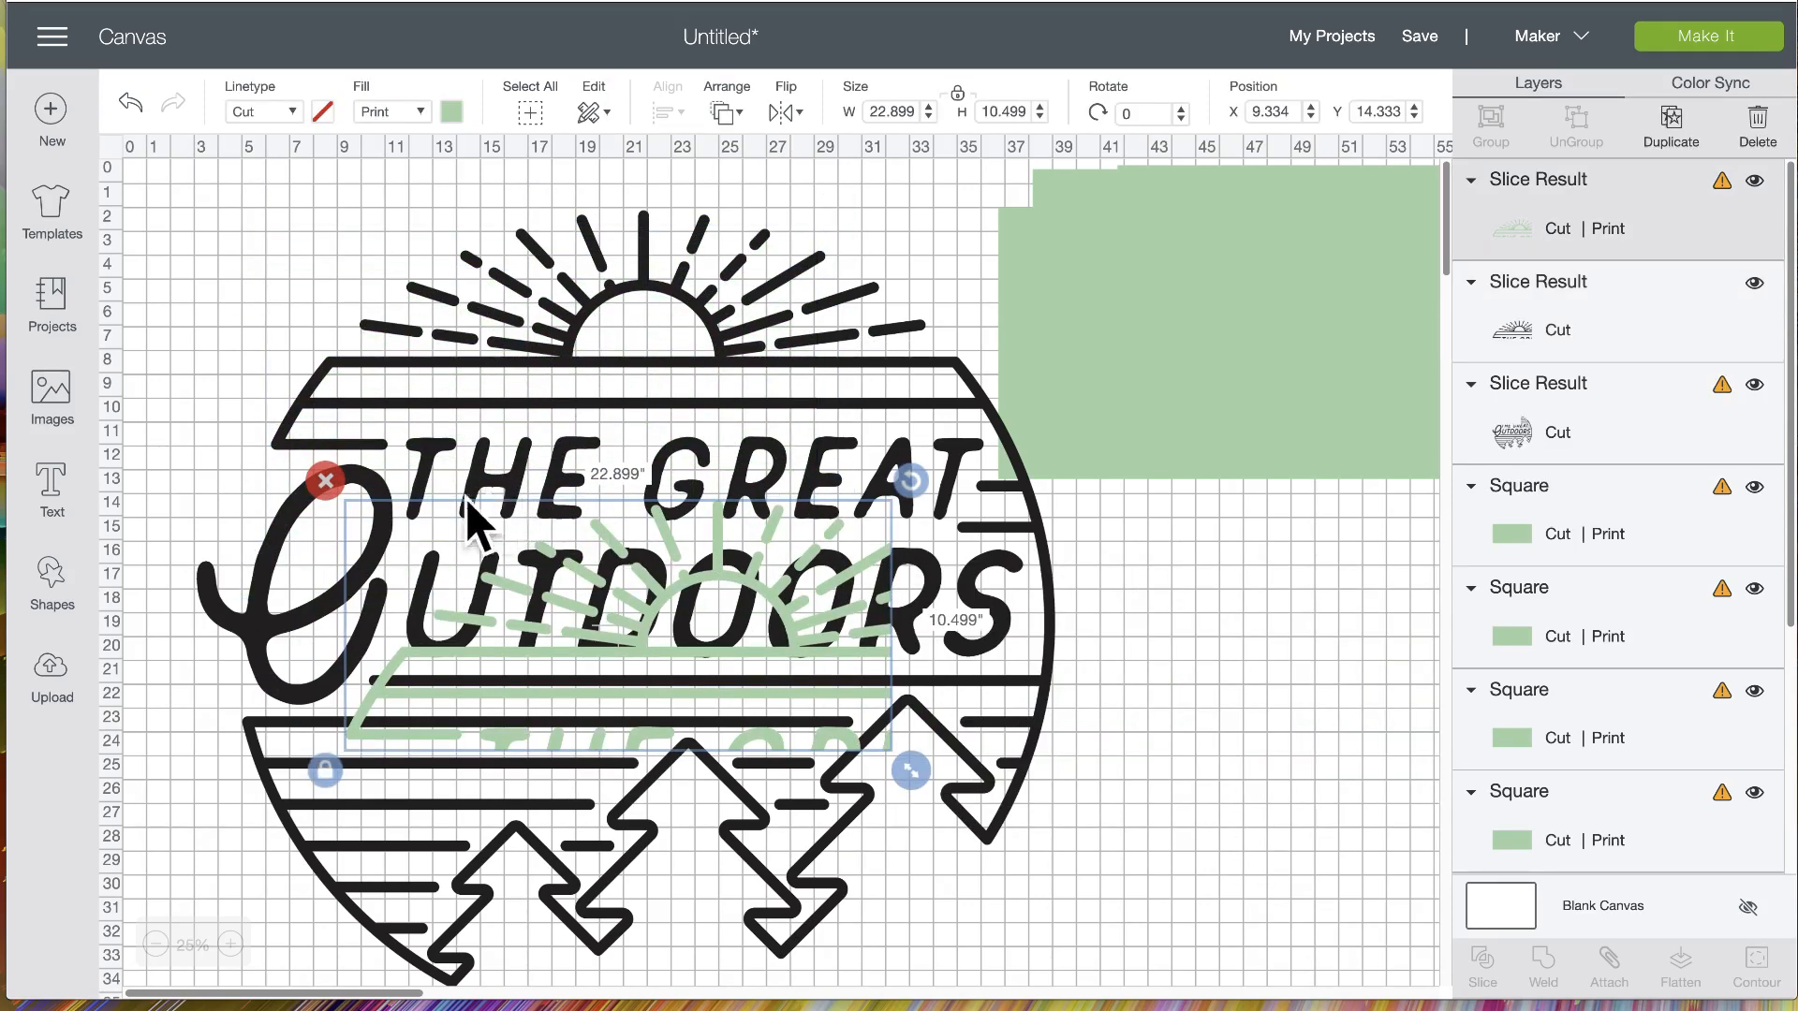
{"action": "left_click", "coordinate": [327, 483]}
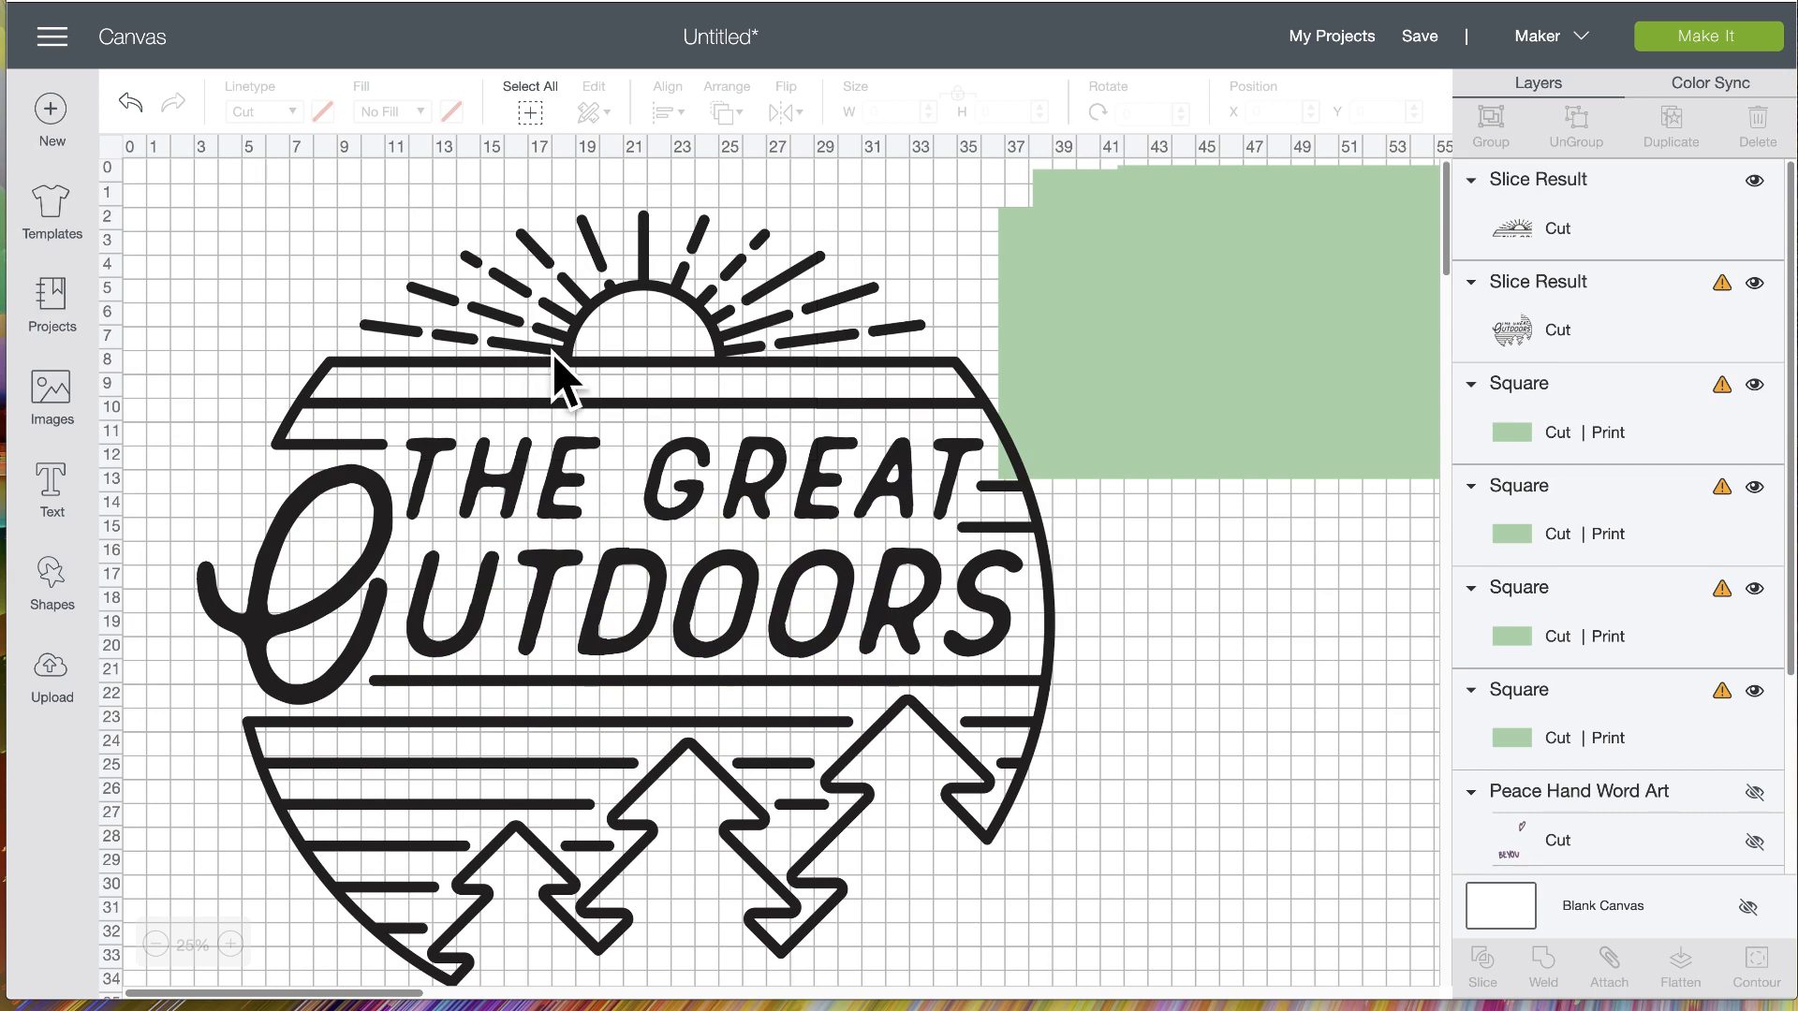
{"action": "left_click", "coordinate": [129, 103]}
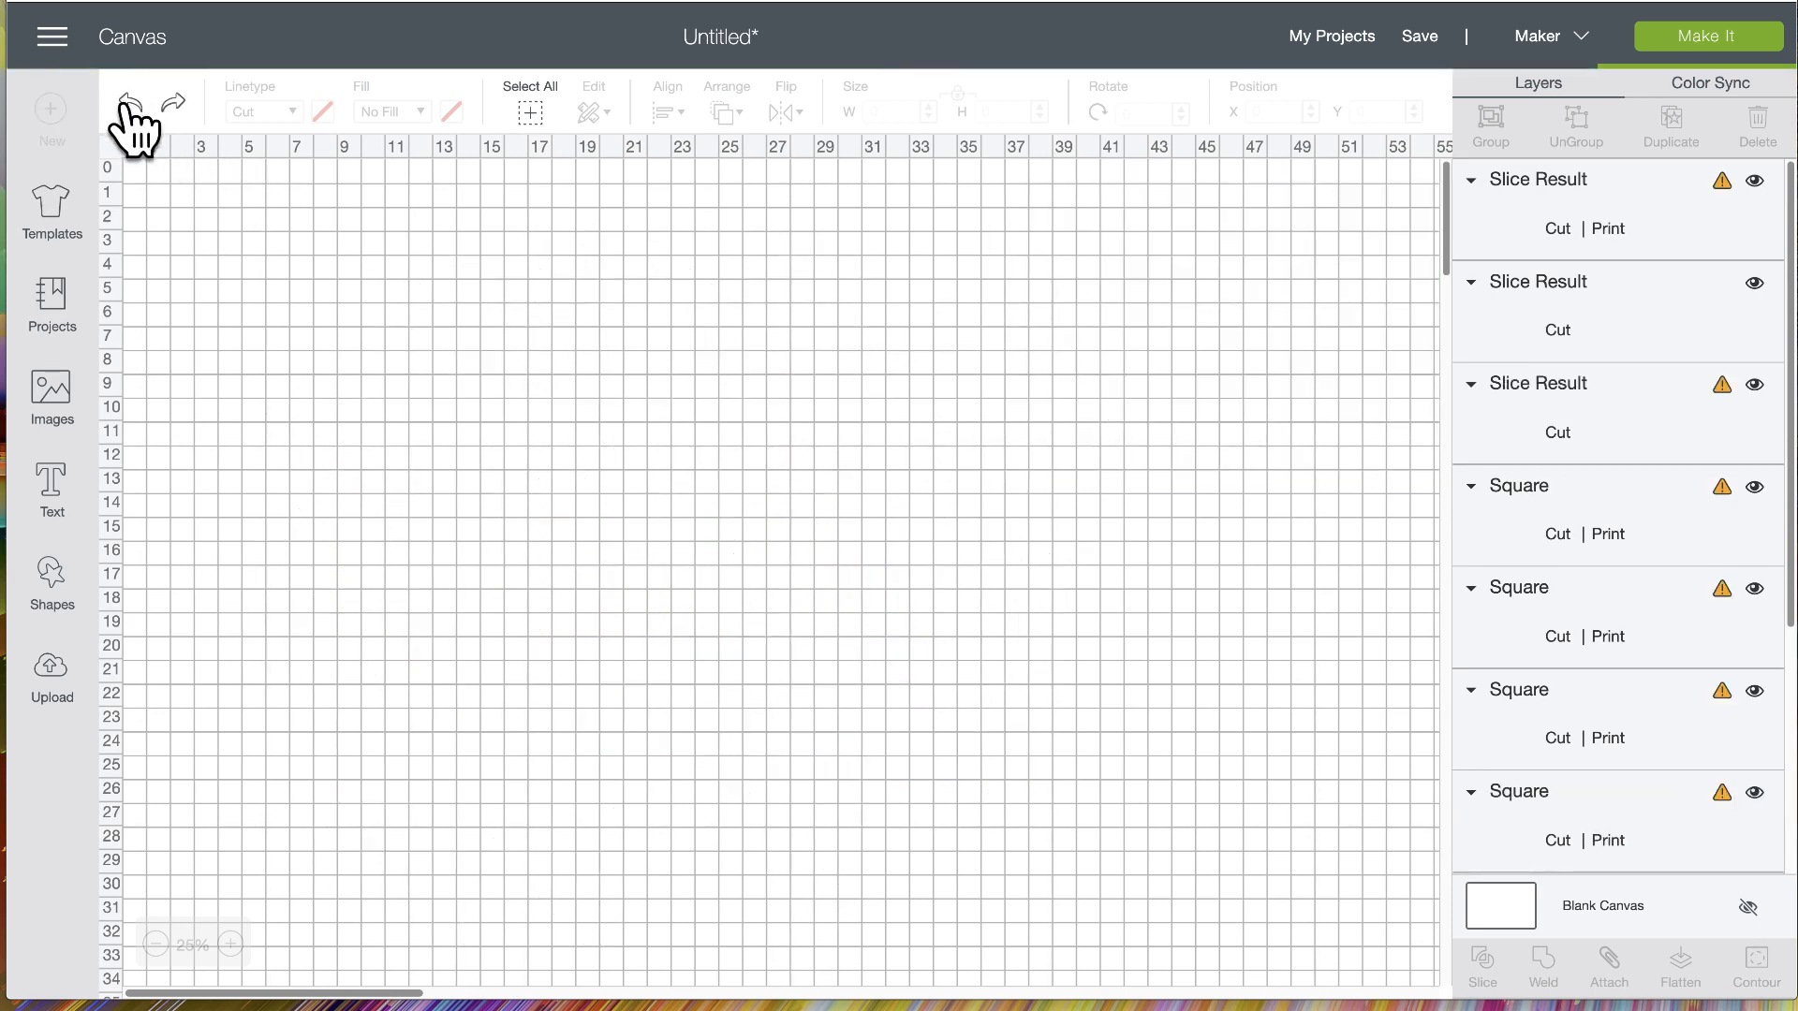
{"action": "left_click", "coordinate": [129, 103]}
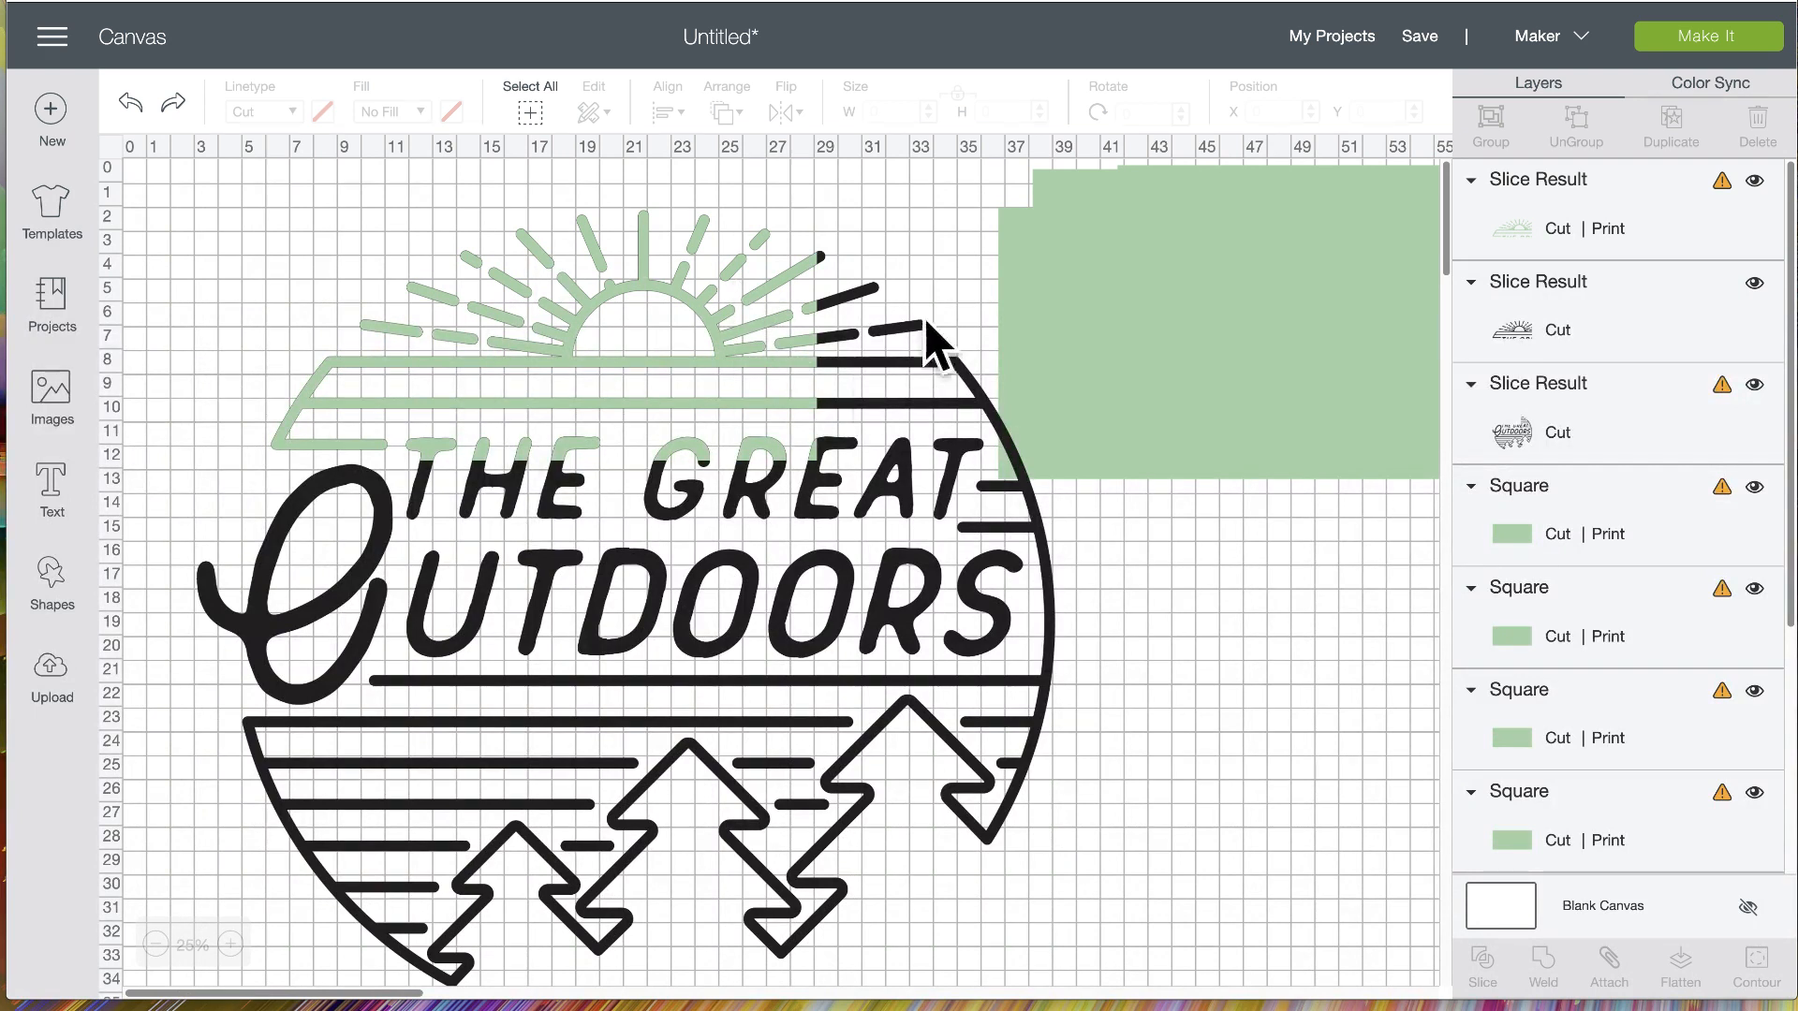
Move a spare green rectangle over the design's upper-right part, at about X 29.2, Y 3.3 inches, and slice the remaining black design with it
{"action": "left_click_drag", "start_coordinate": [1306, 380], "coordinate": [1118, 381]}
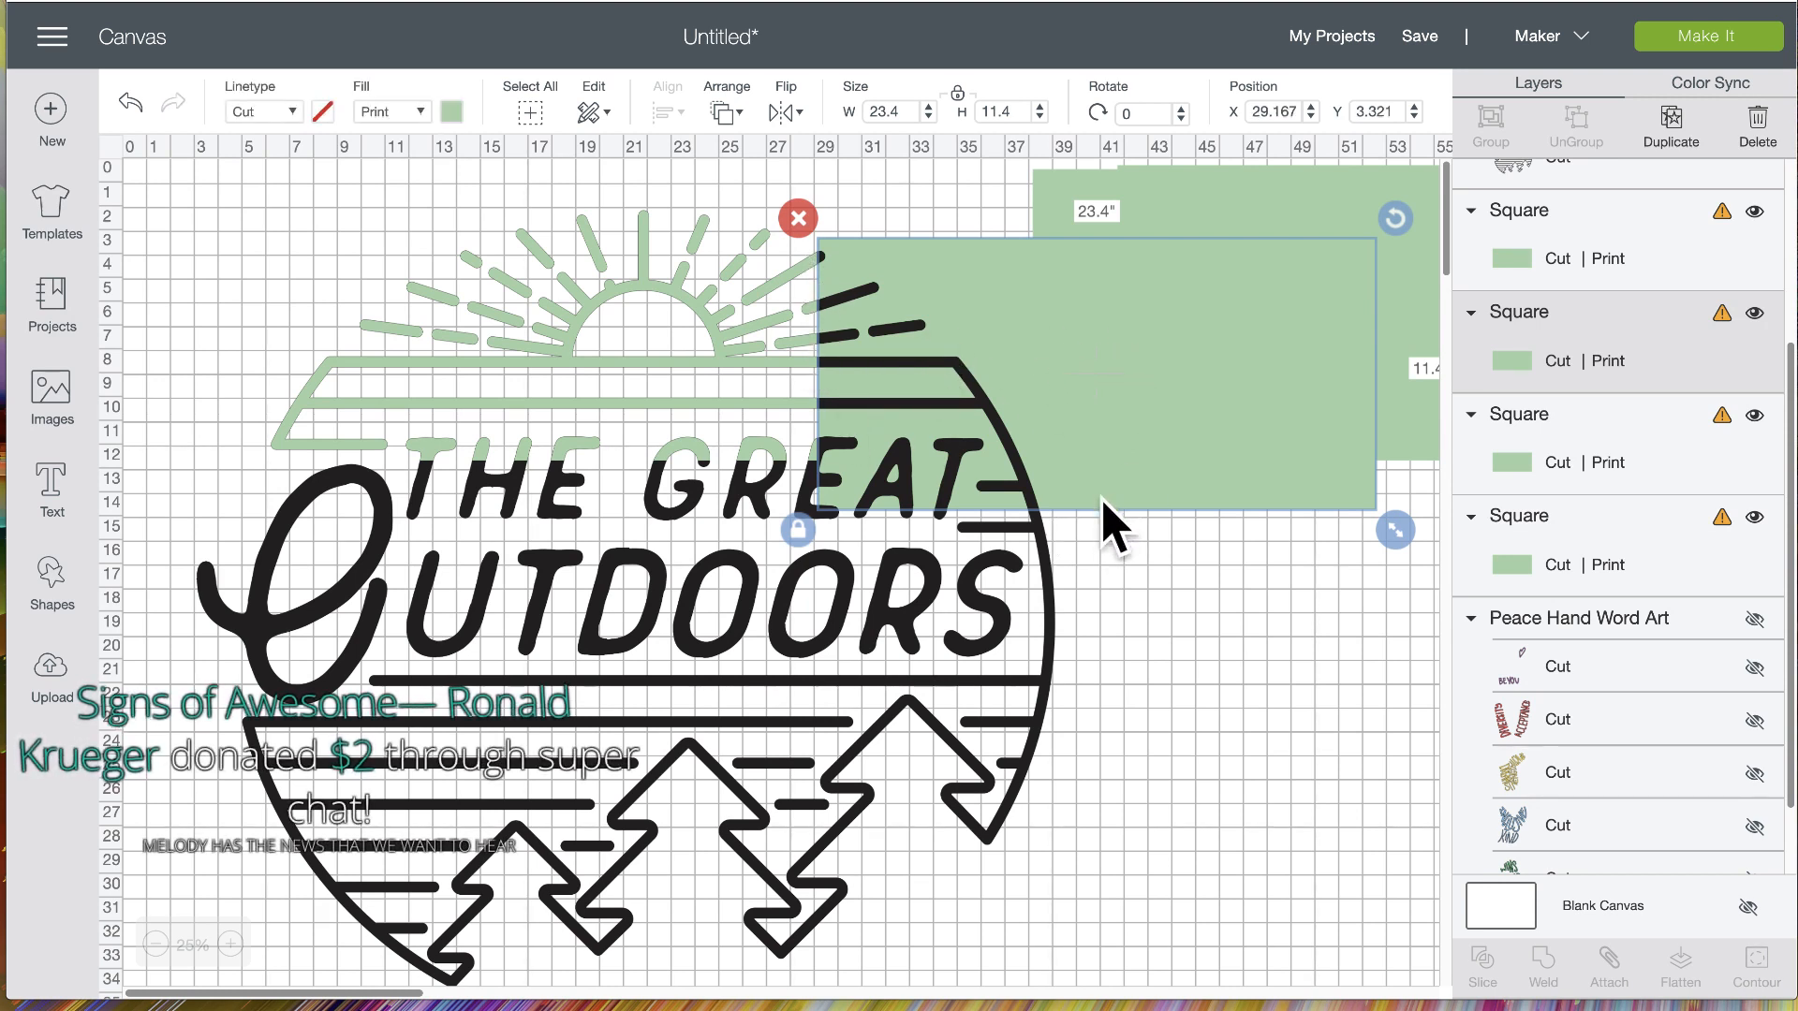
{"action": "left_click", "coordinate": [1050, 604], "text": "shift"}
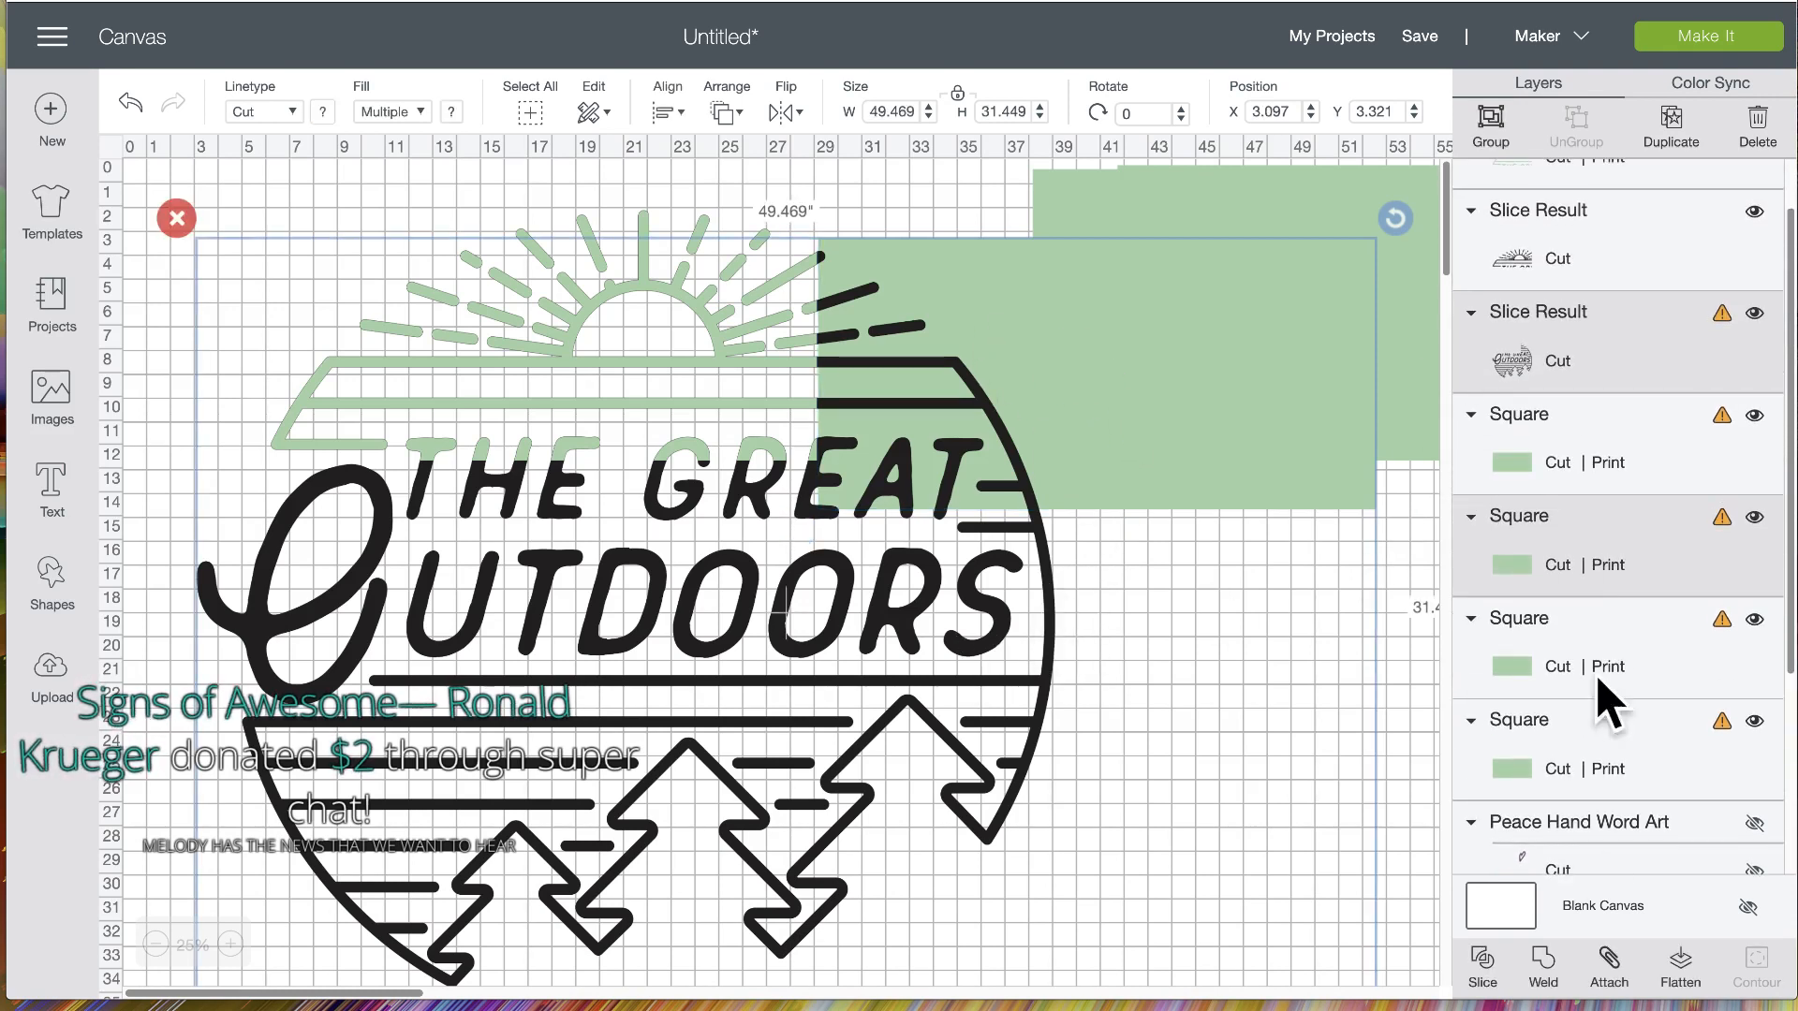
{"action": "left_click", "coordinate": [1481, 963]}
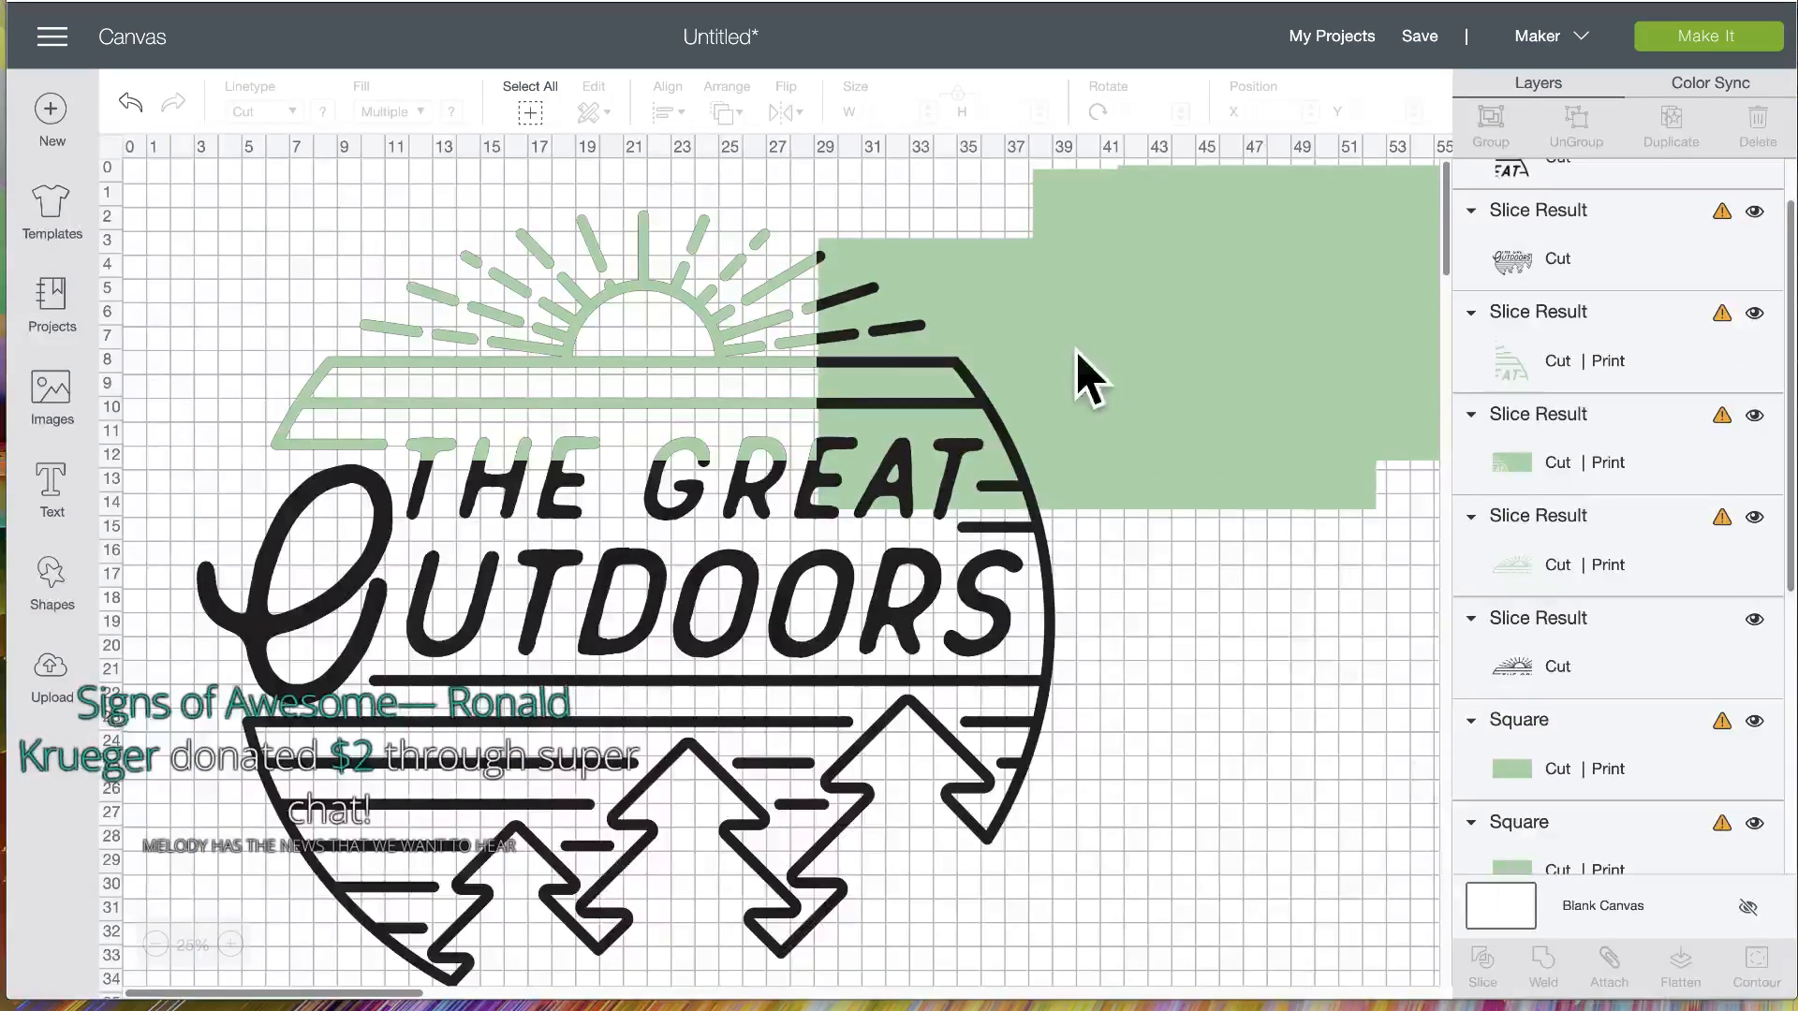
{"action": "left_click", "coordinate": [1086, 375]}
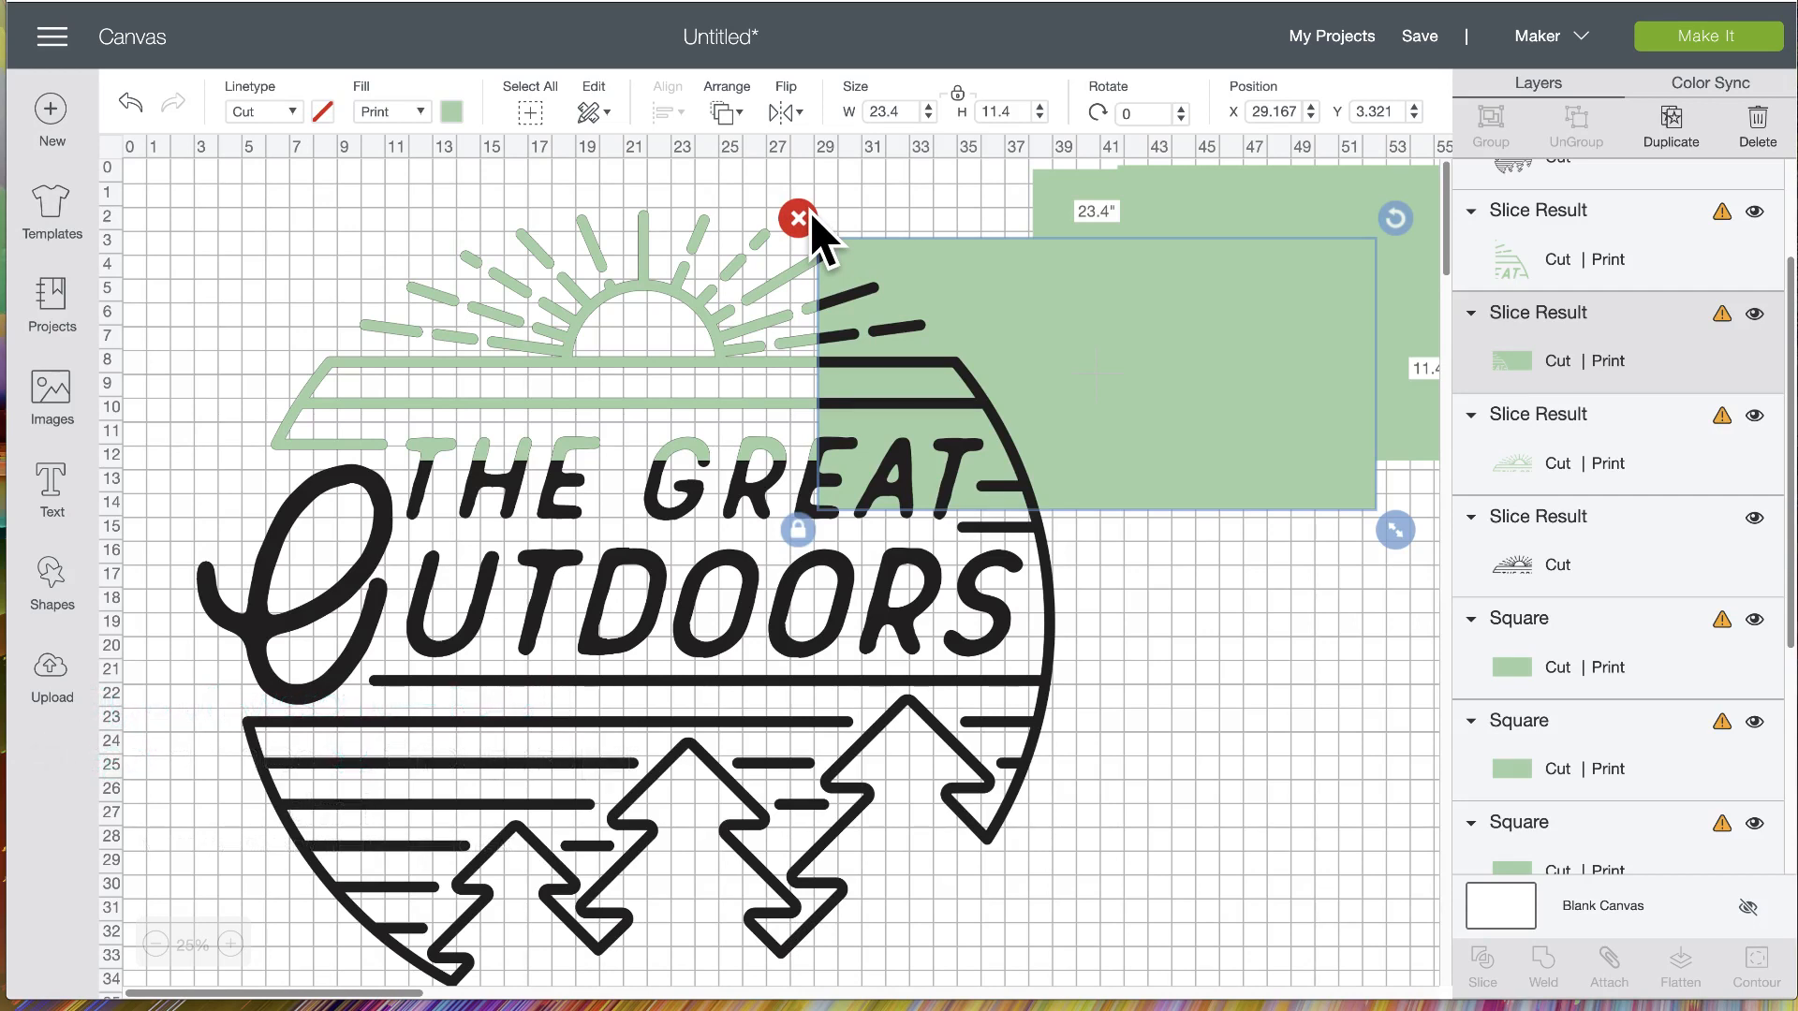
{"action": "left_click_drag", "start_coordinate": [987, 309], "coordinate": [1217, 337]}
{"action": "left_click", "coordinate": [130, 102]}
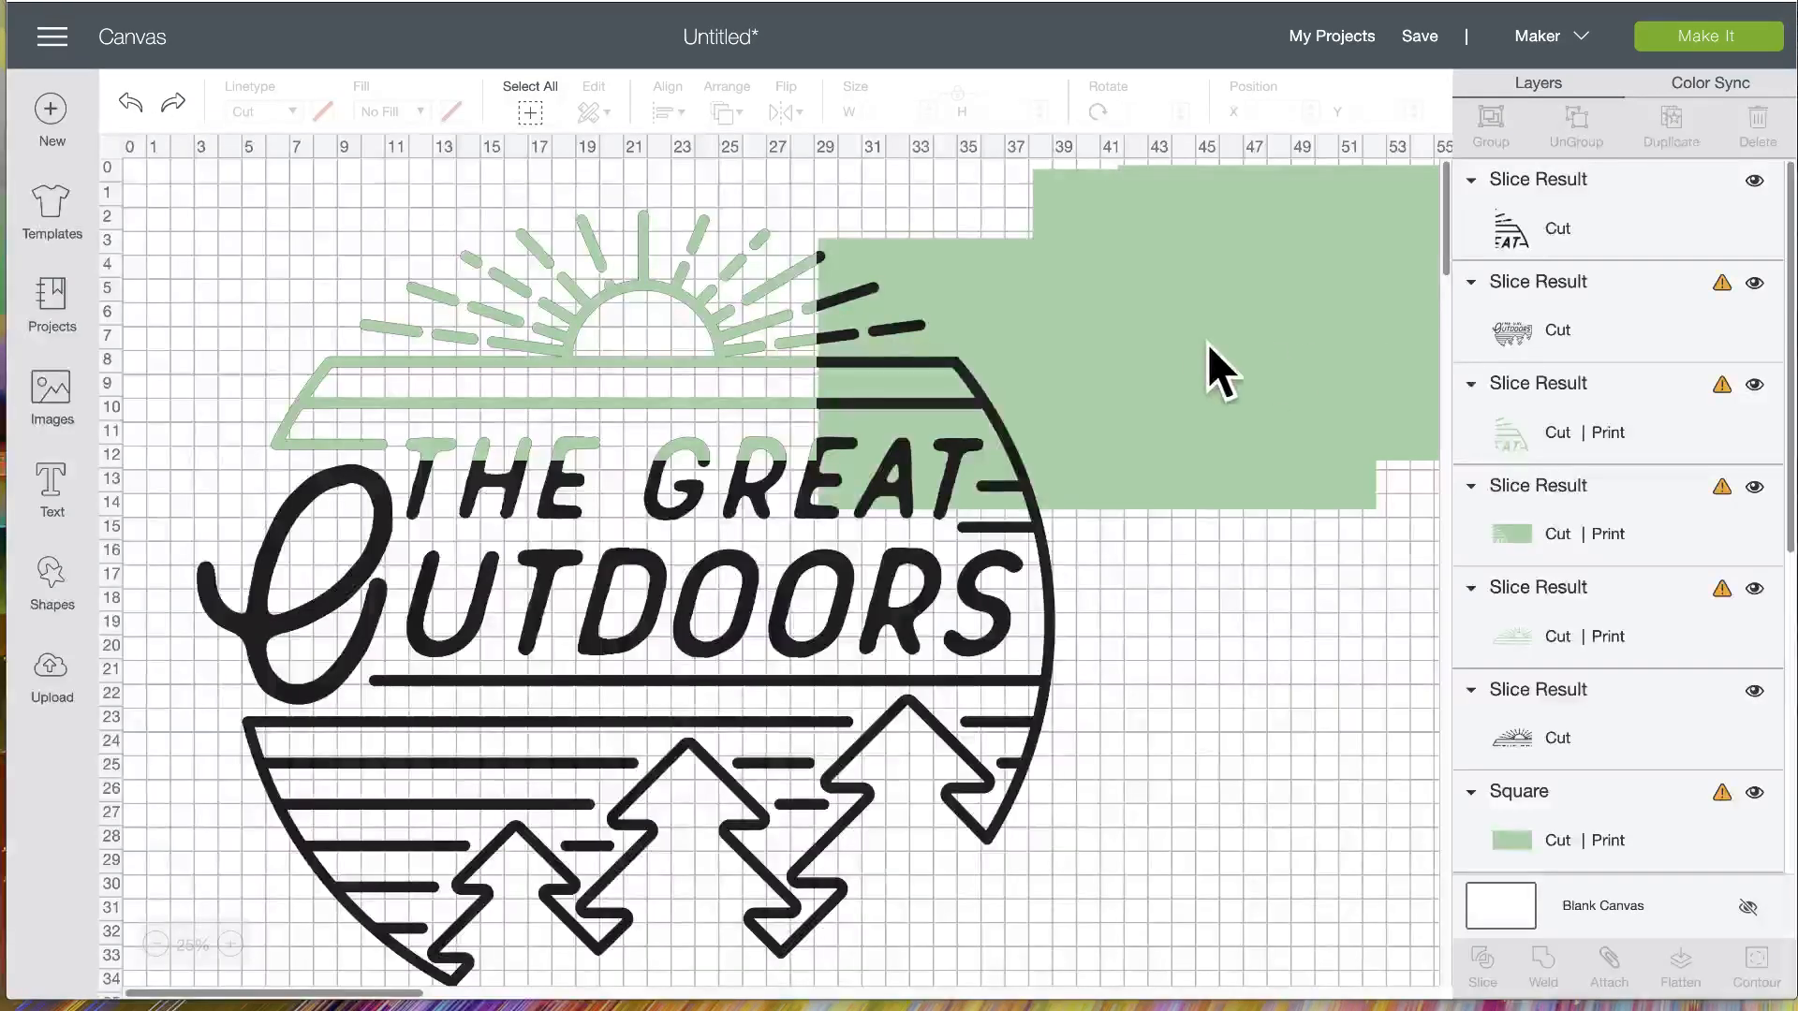
Send the black upper-right slice to the back and delete the leftover rectangle containing its cut-out
{"action": "left_click", "coordinate": [1203, 366]}
{"action": "left_click_drag", "start_coordinate": [1143, 345], "coordinate": [1364, 372]}
{"action": "left_click", "coordinate": [903, 334]}
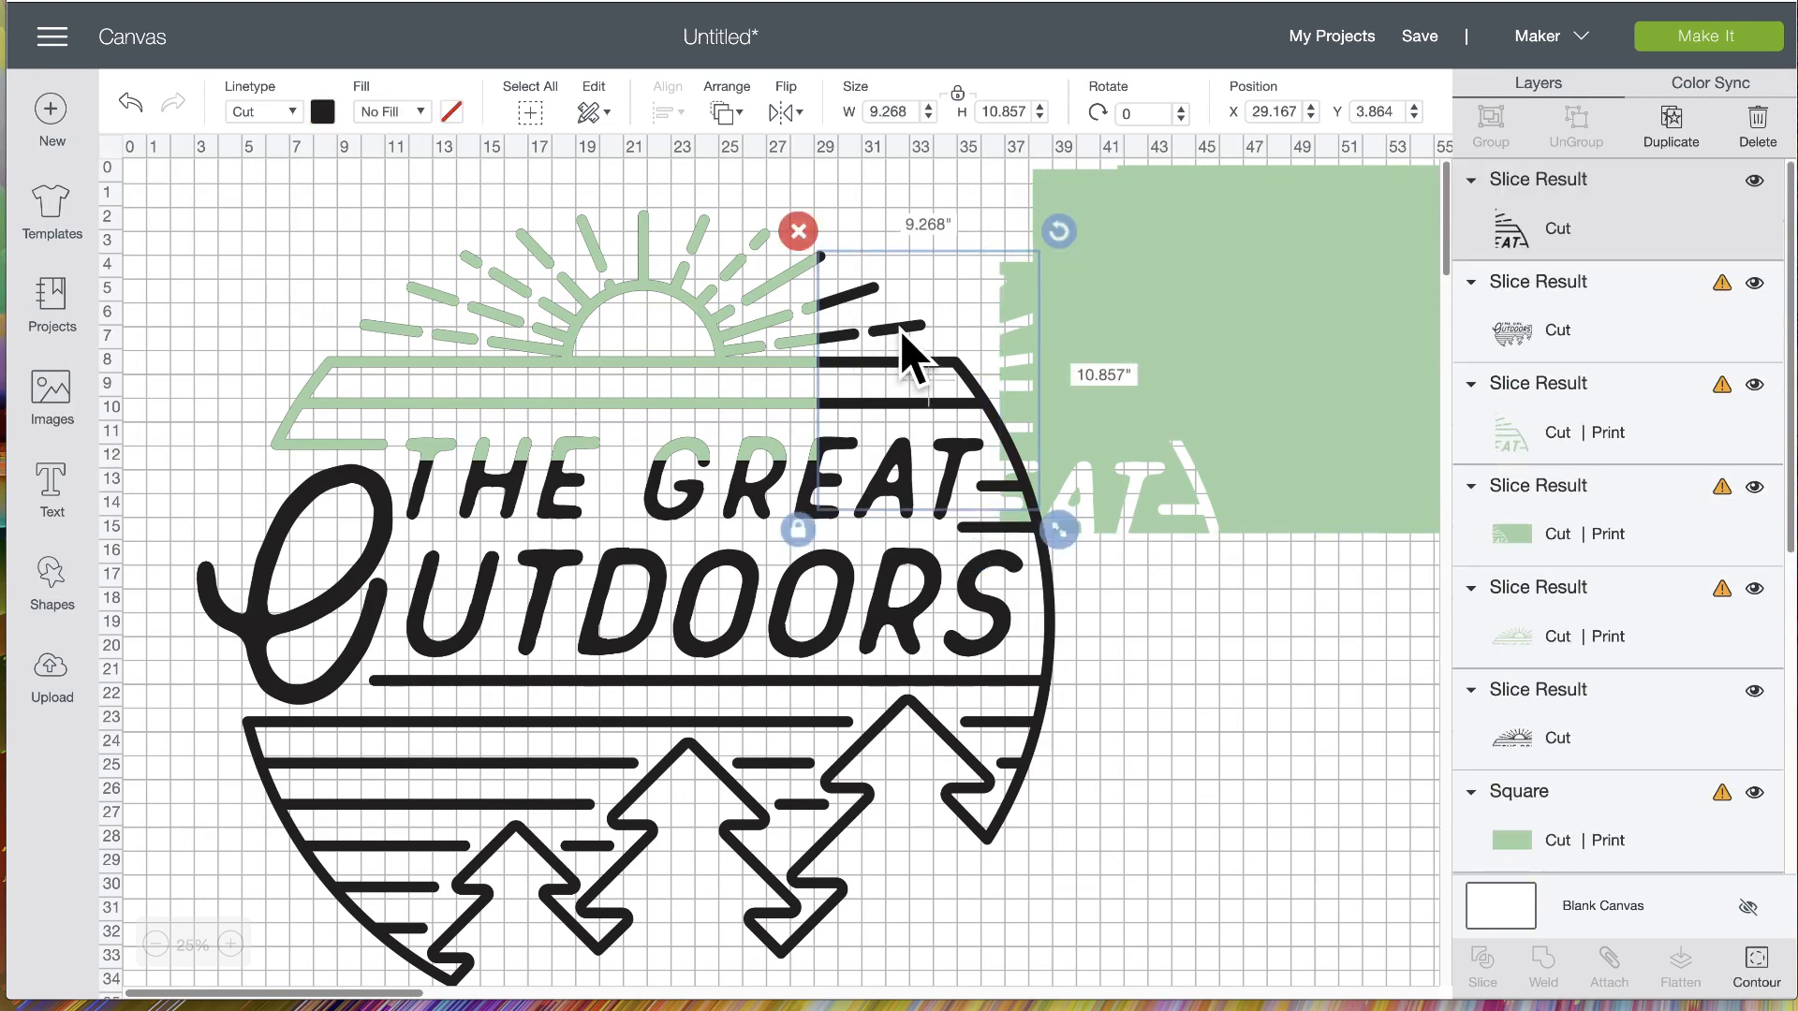
{"action": "left_click", "coordinate": [726, 113]}
{"action": "left_click", "coordinate": [740, 161]}
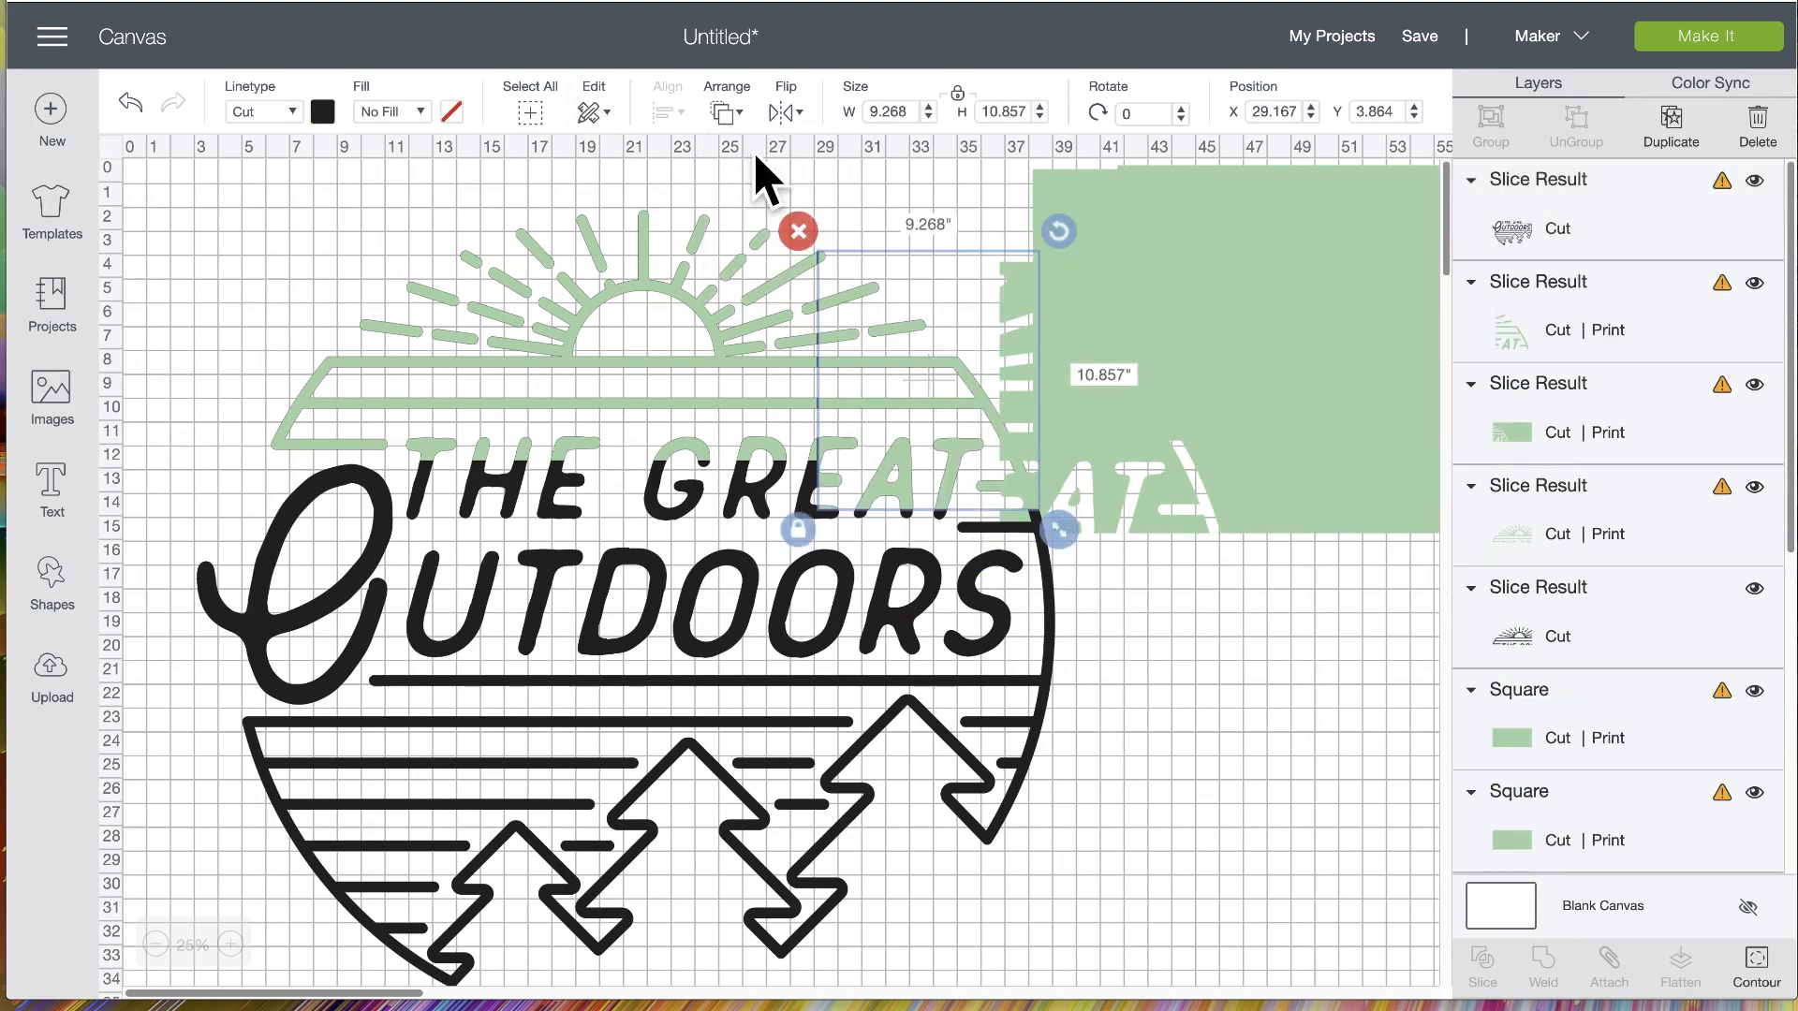
{"action": "left_click_drag", "start_coordinate": [1176, 330], "coordinate": [1252, 349]}
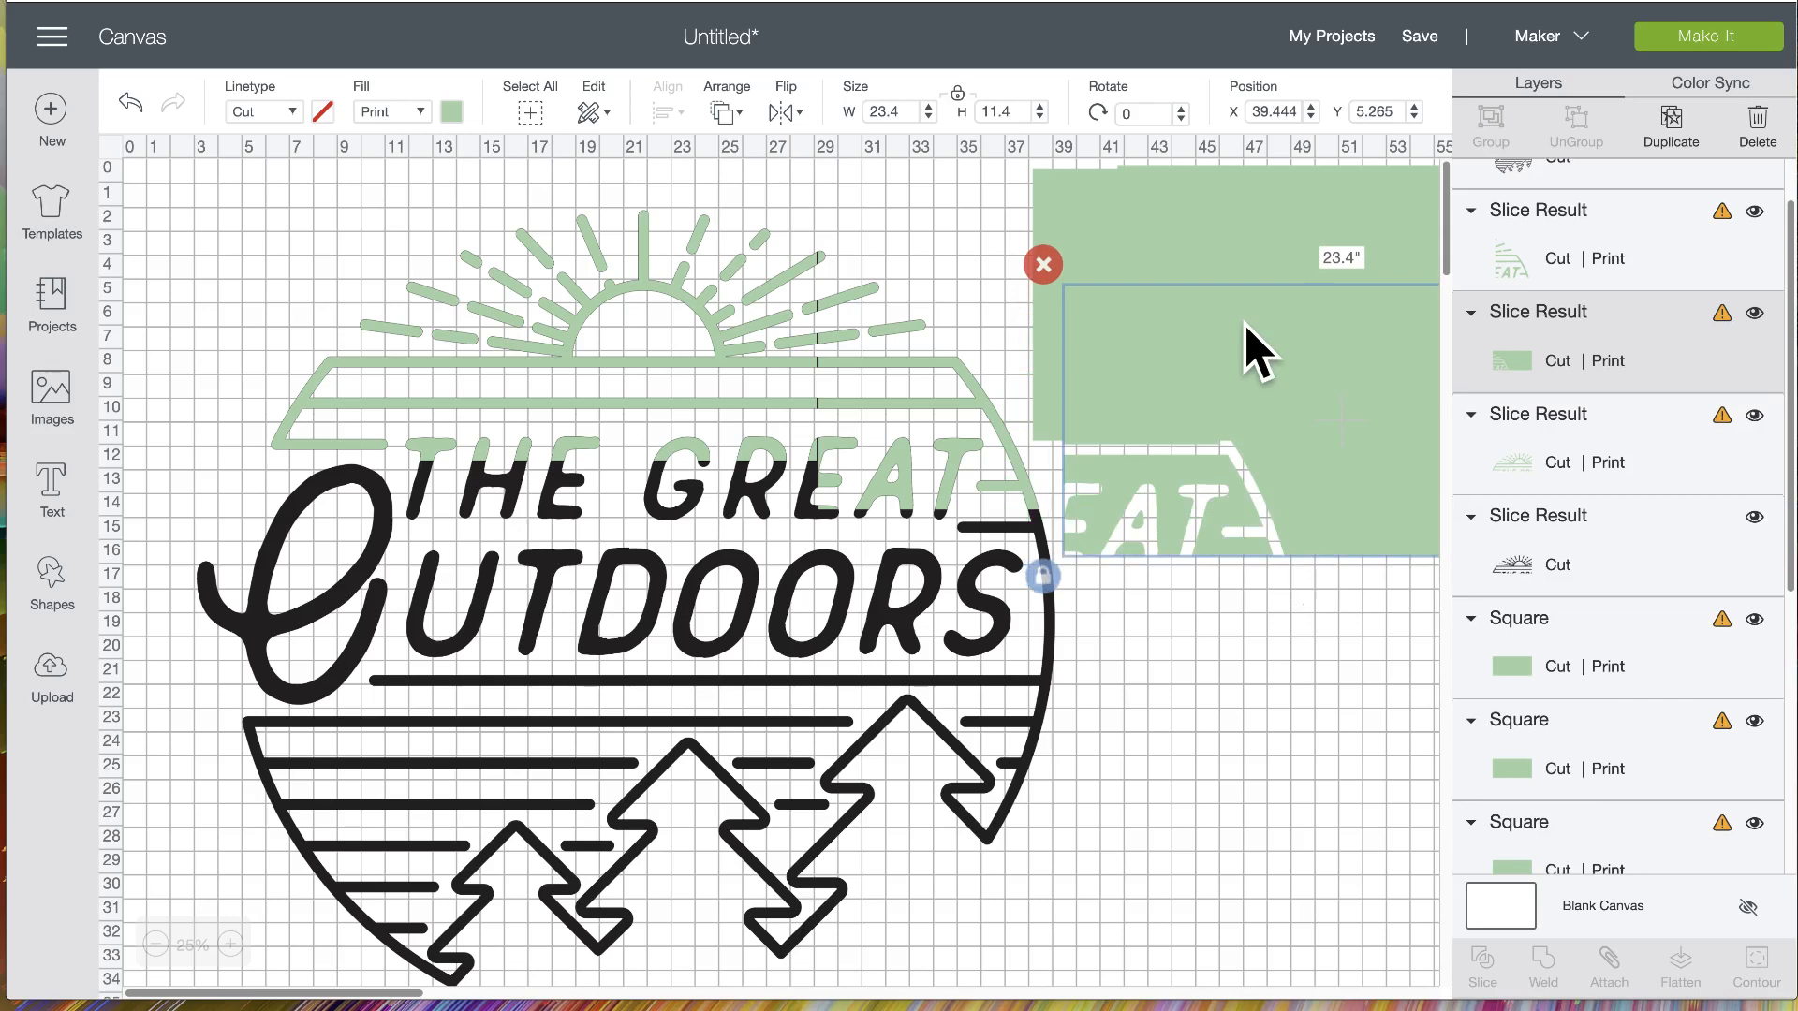
{"action": "left_click", "coordinate": [1043, 265]}
Place another green rectangle over the design's middle-left part, at about X 2.7, Y 12.7 inches, and send the remaining black design to the back
{"action": "left_click_drag", "start_coordinate": [1171, 272], "coordinate": [311, 541]}
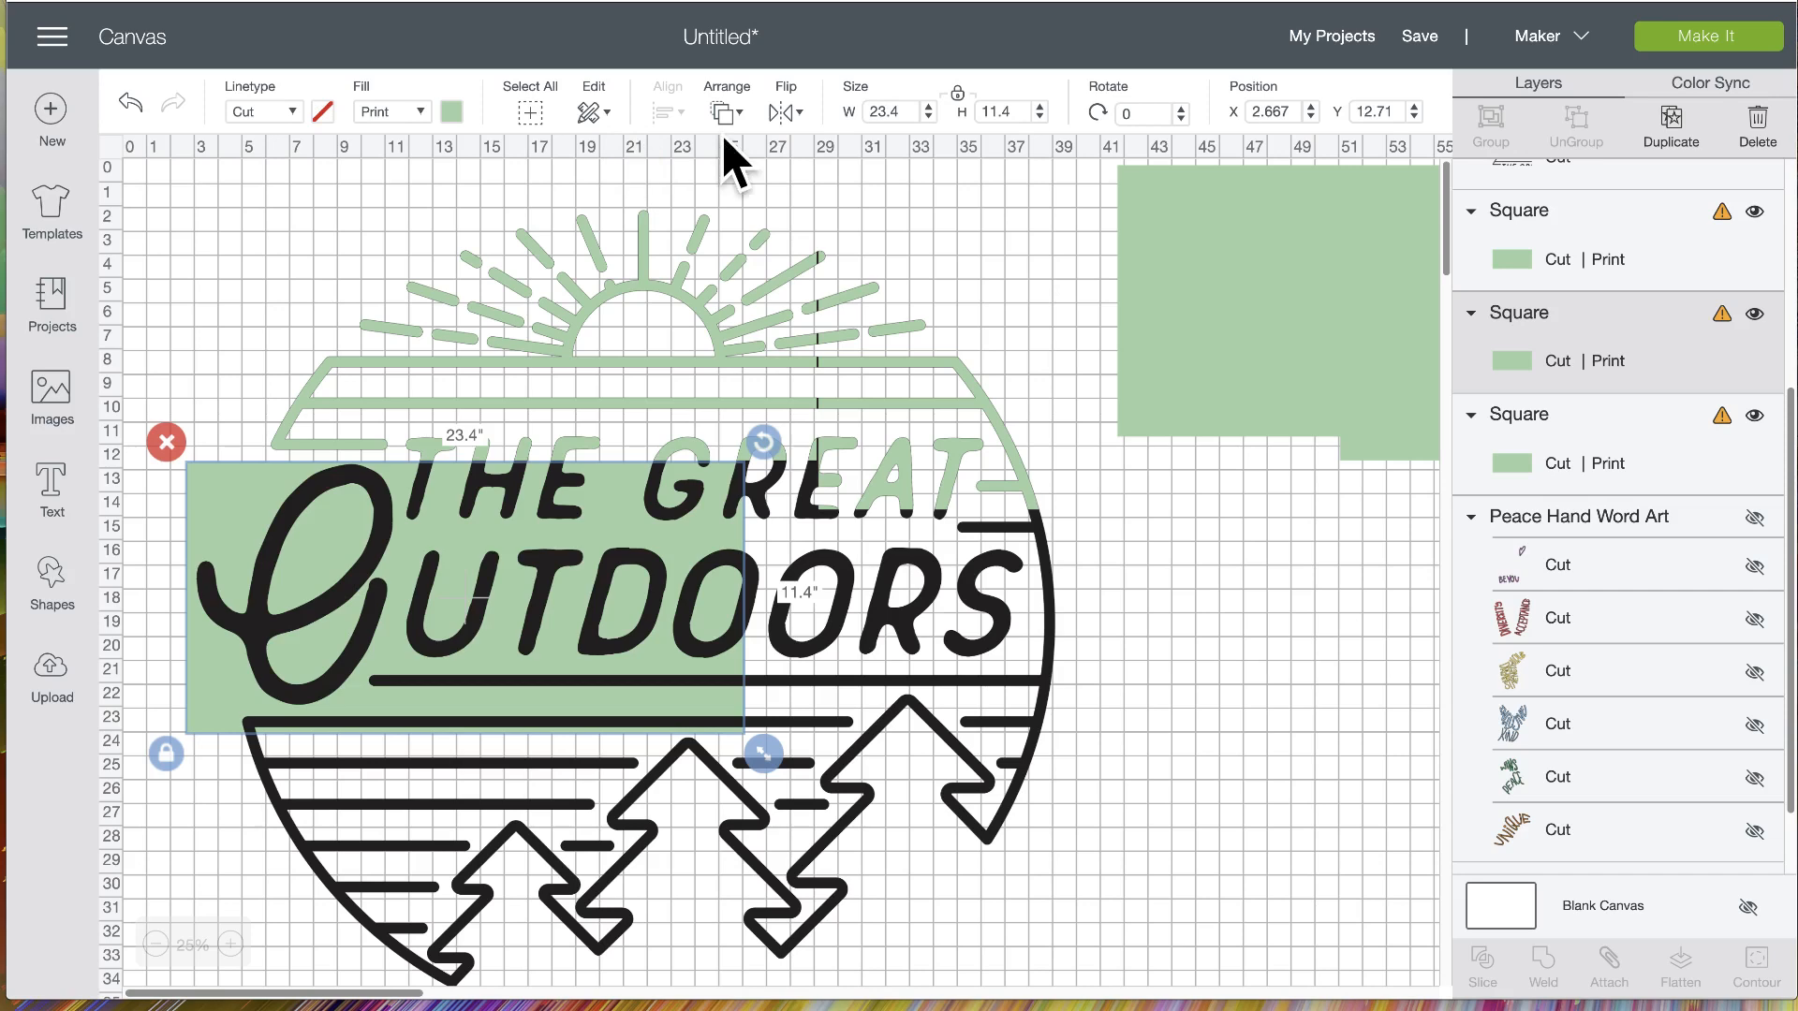
{"action": "left_click", "coordinate": [627, 824]}
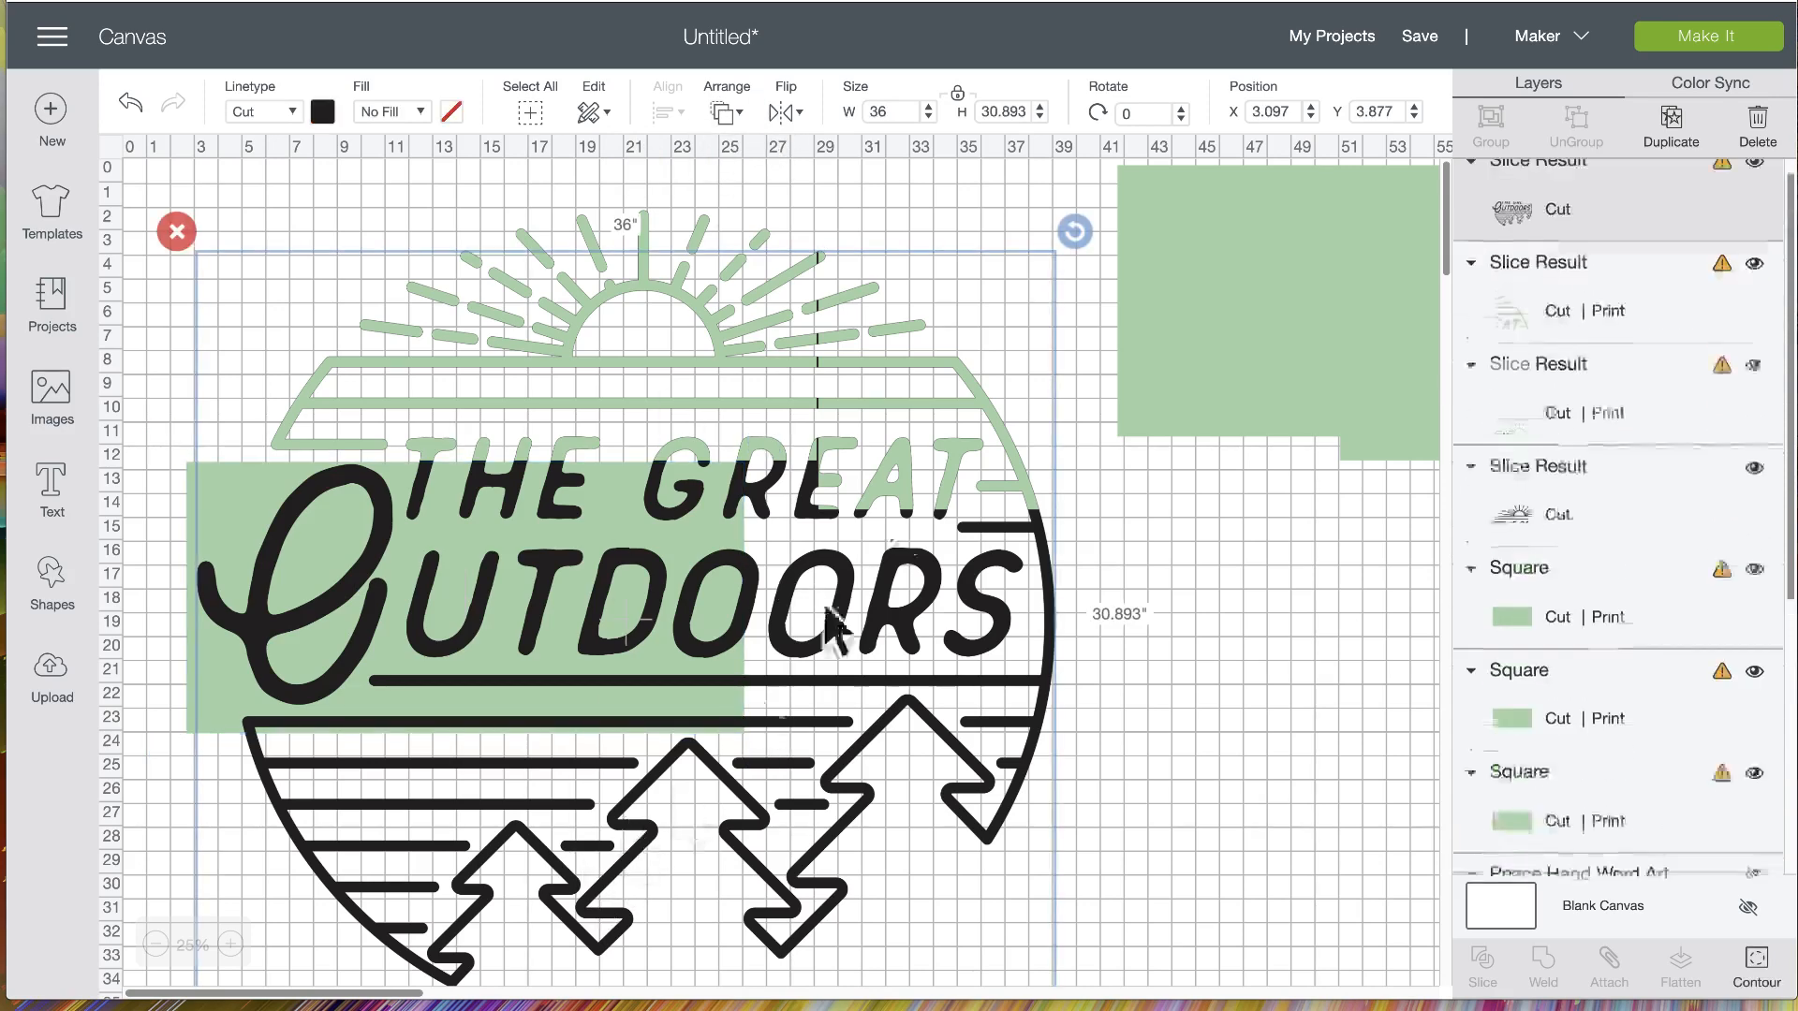
{"action": "left_click", "coordinate": [732, 115]}
{"action": "left_click", "coordinate": [761, 169]}
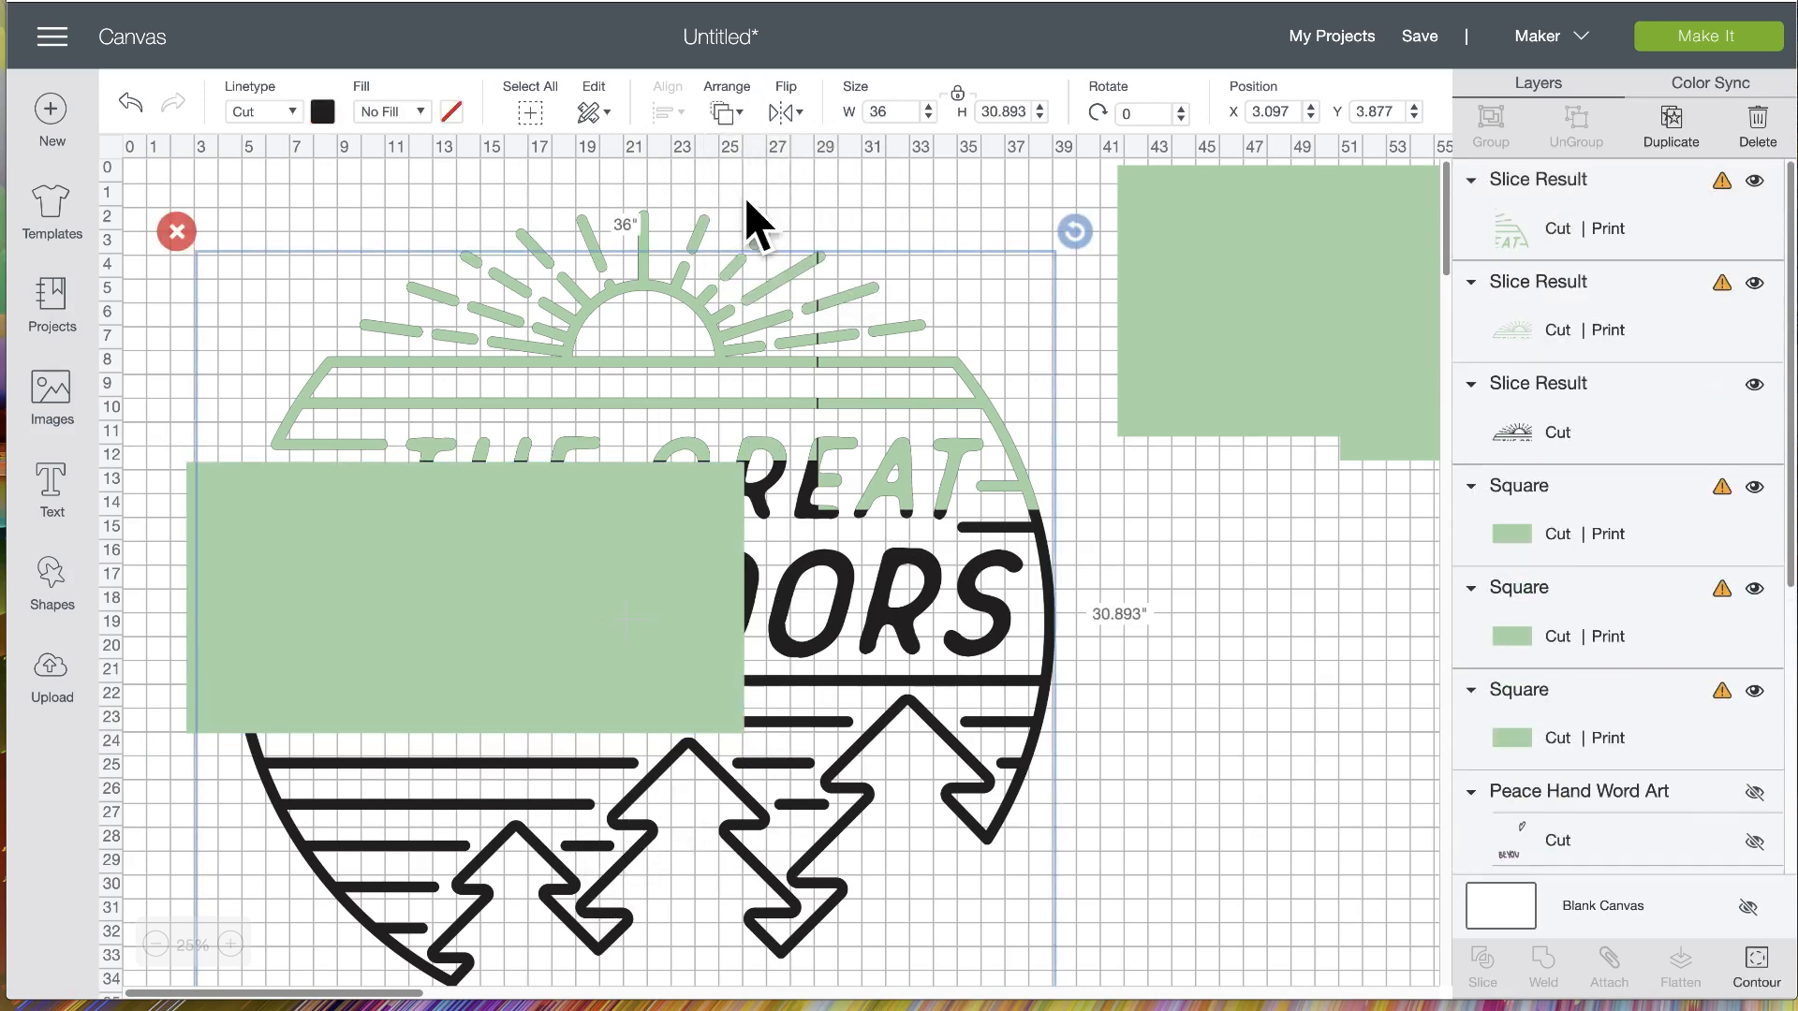
Slice the remaining black design with the green rectangle covering its middle-left part
{"action": "left_click", "coordinate": [547, 613]}
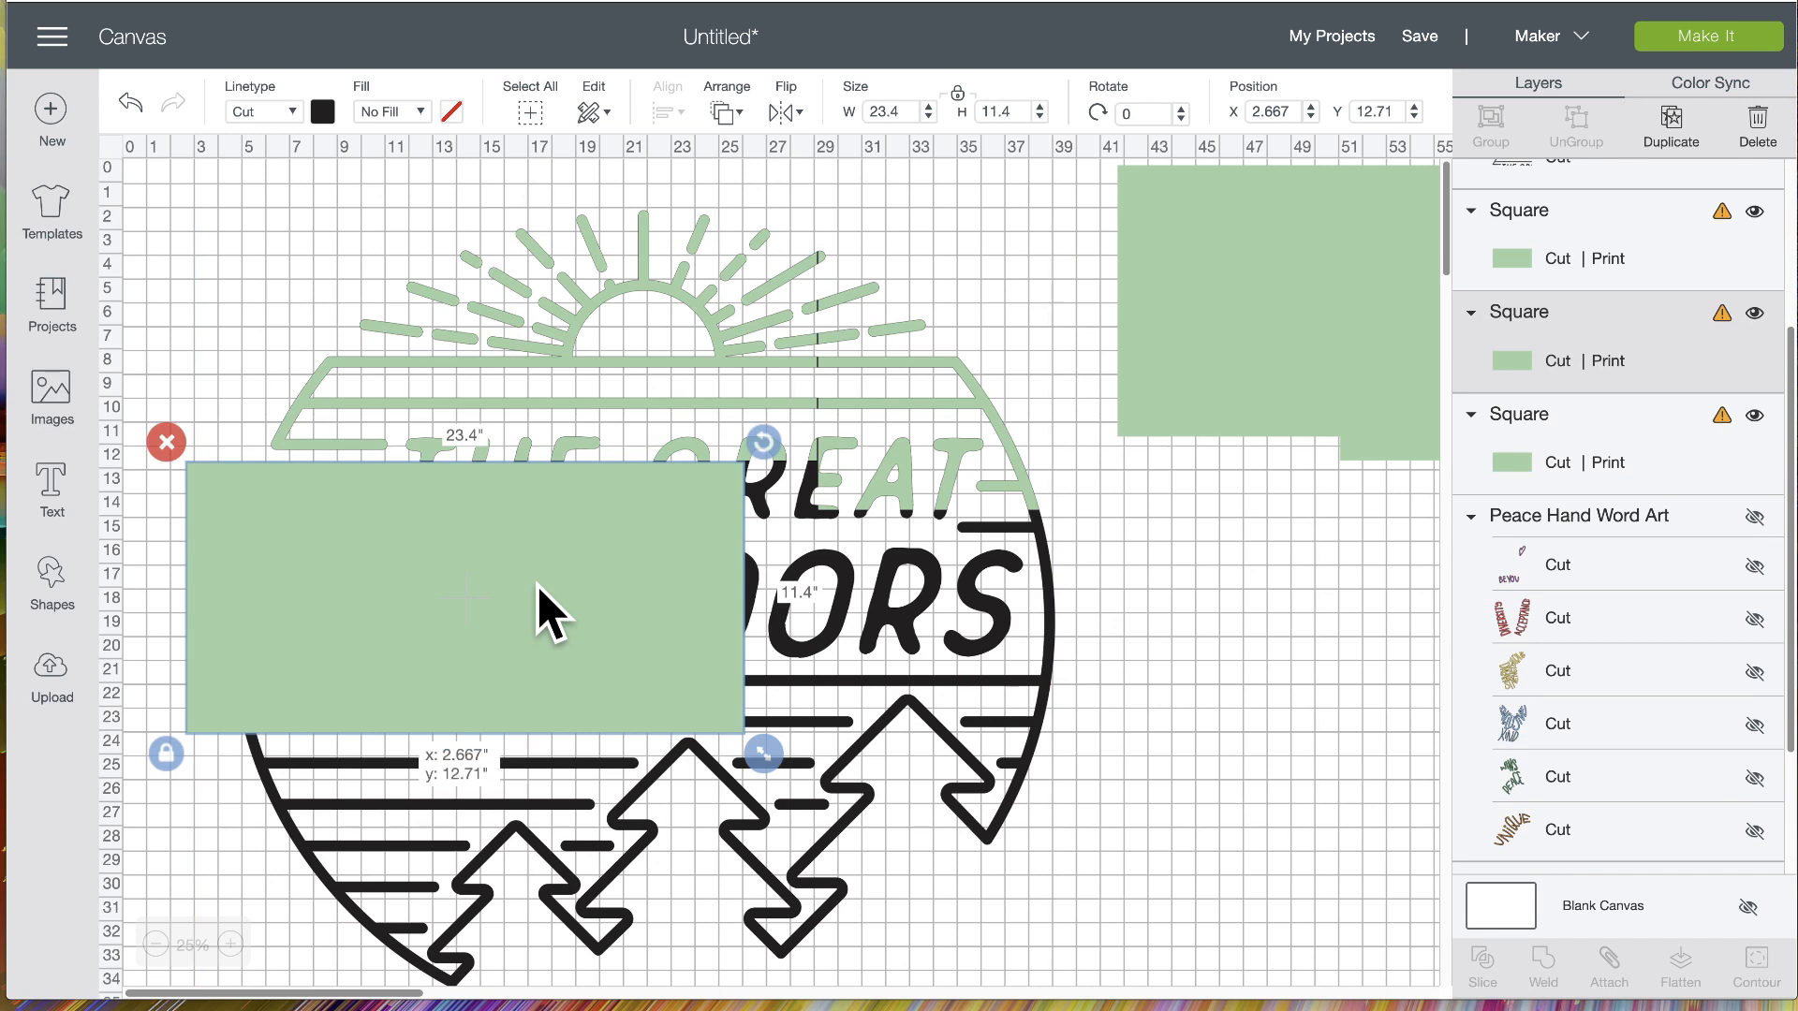
{"action": "left_click_drag", "start_coordinate": [538, 585], "coordinate": [538, 584]}
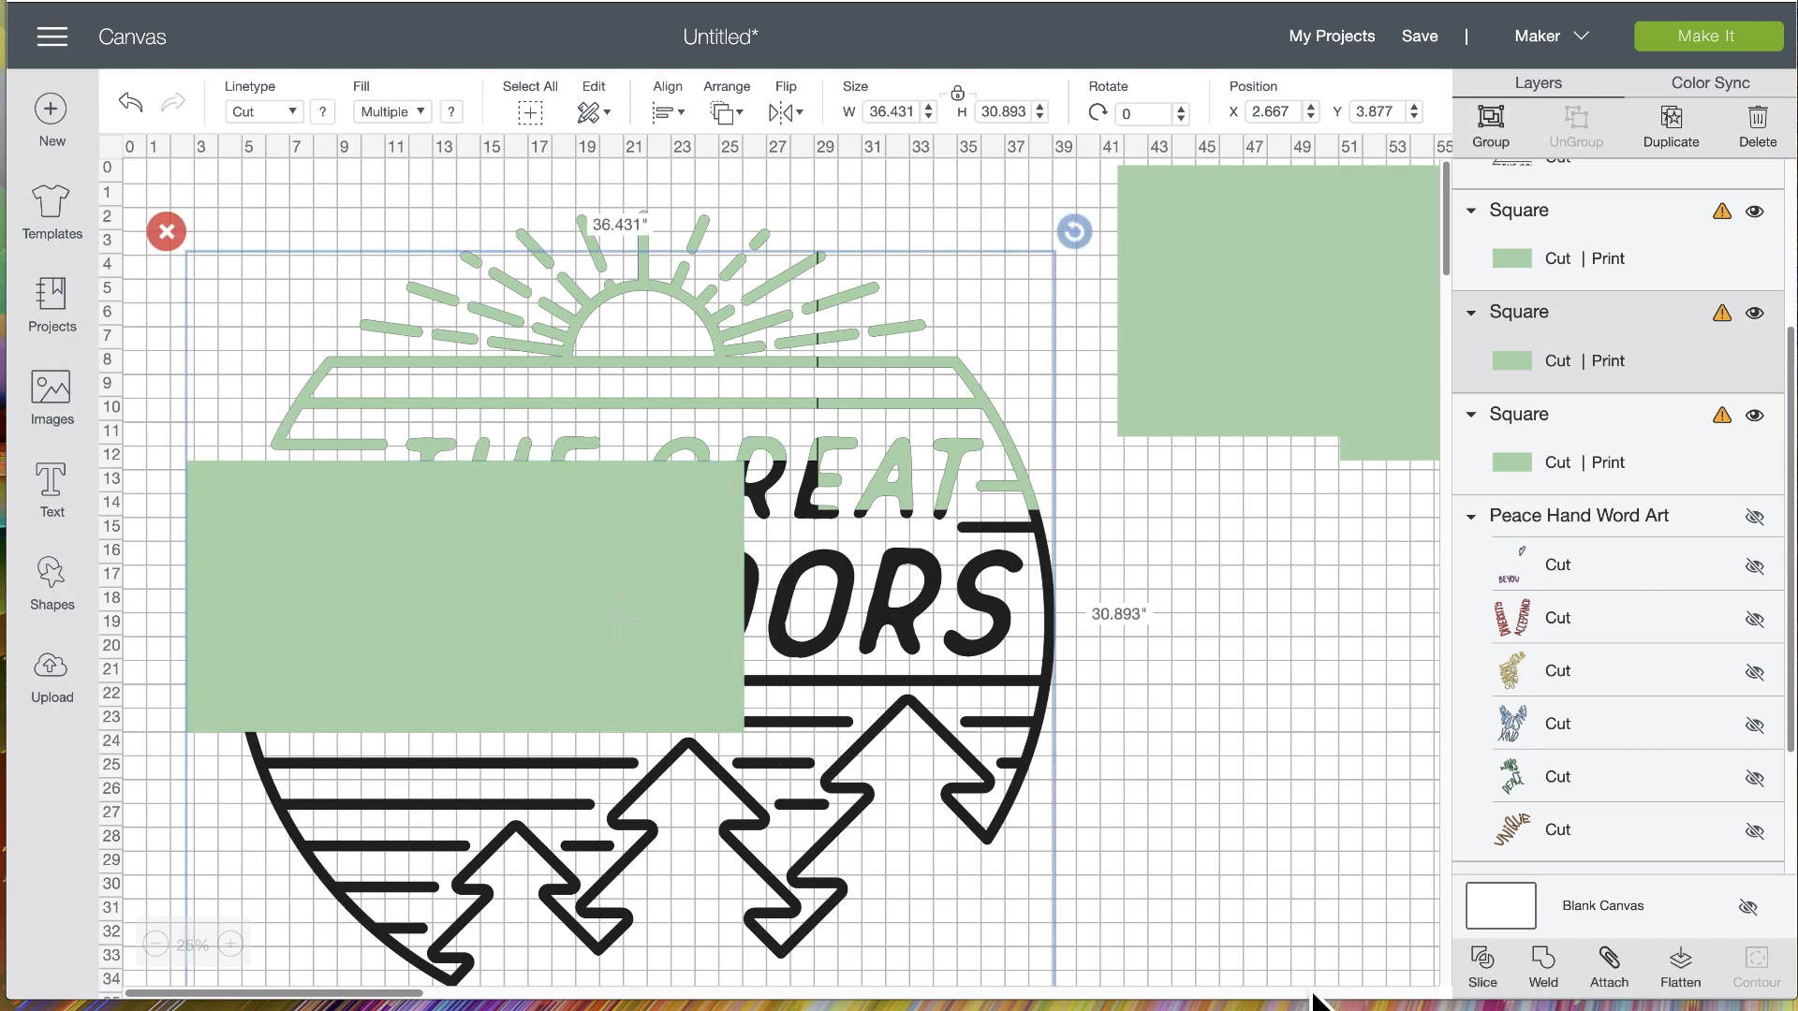
{"action": "left_click", "coordinate": [1478, 959]}
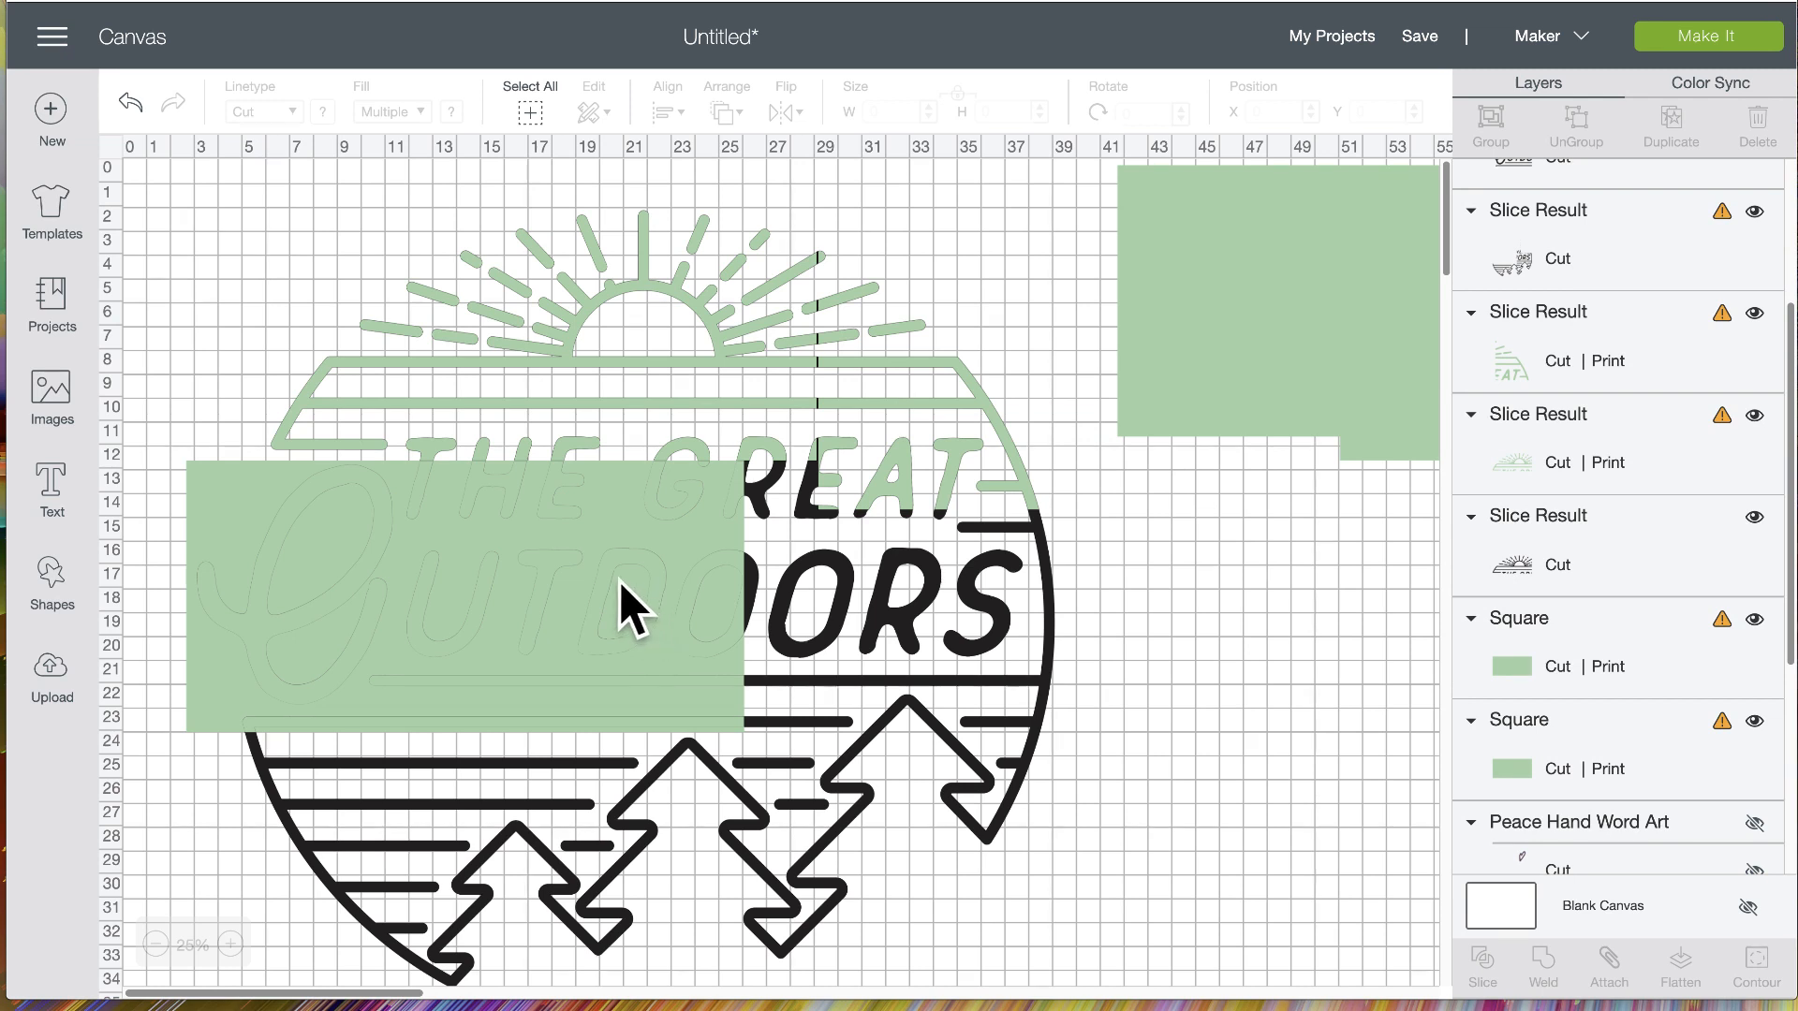
Delete the leftover rectangle around the middle-left cut-out and place the green slice back over the black design at about X 3.2, Y 12.7 inches
{"action": "left_click_drag", "start_coordinate": [560, 550], "coordinate": [935, 700]}
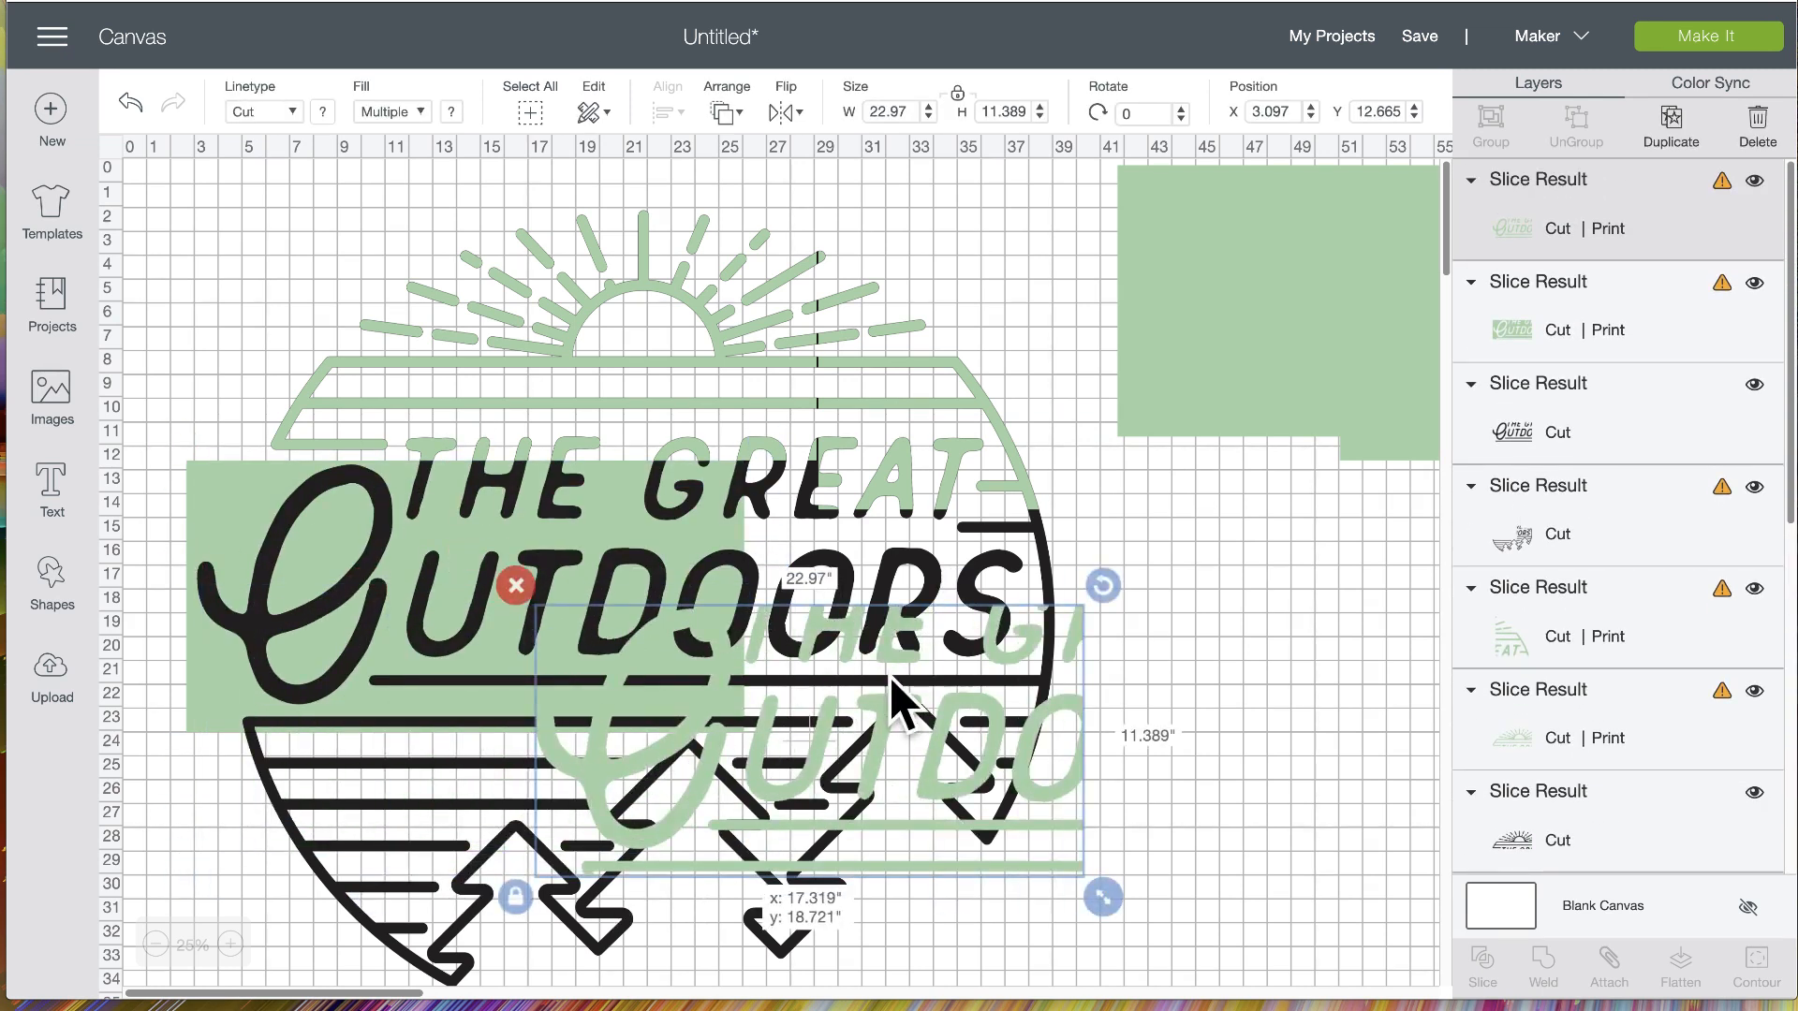
{"action": "left_click", "coordinate": [239, 496]}
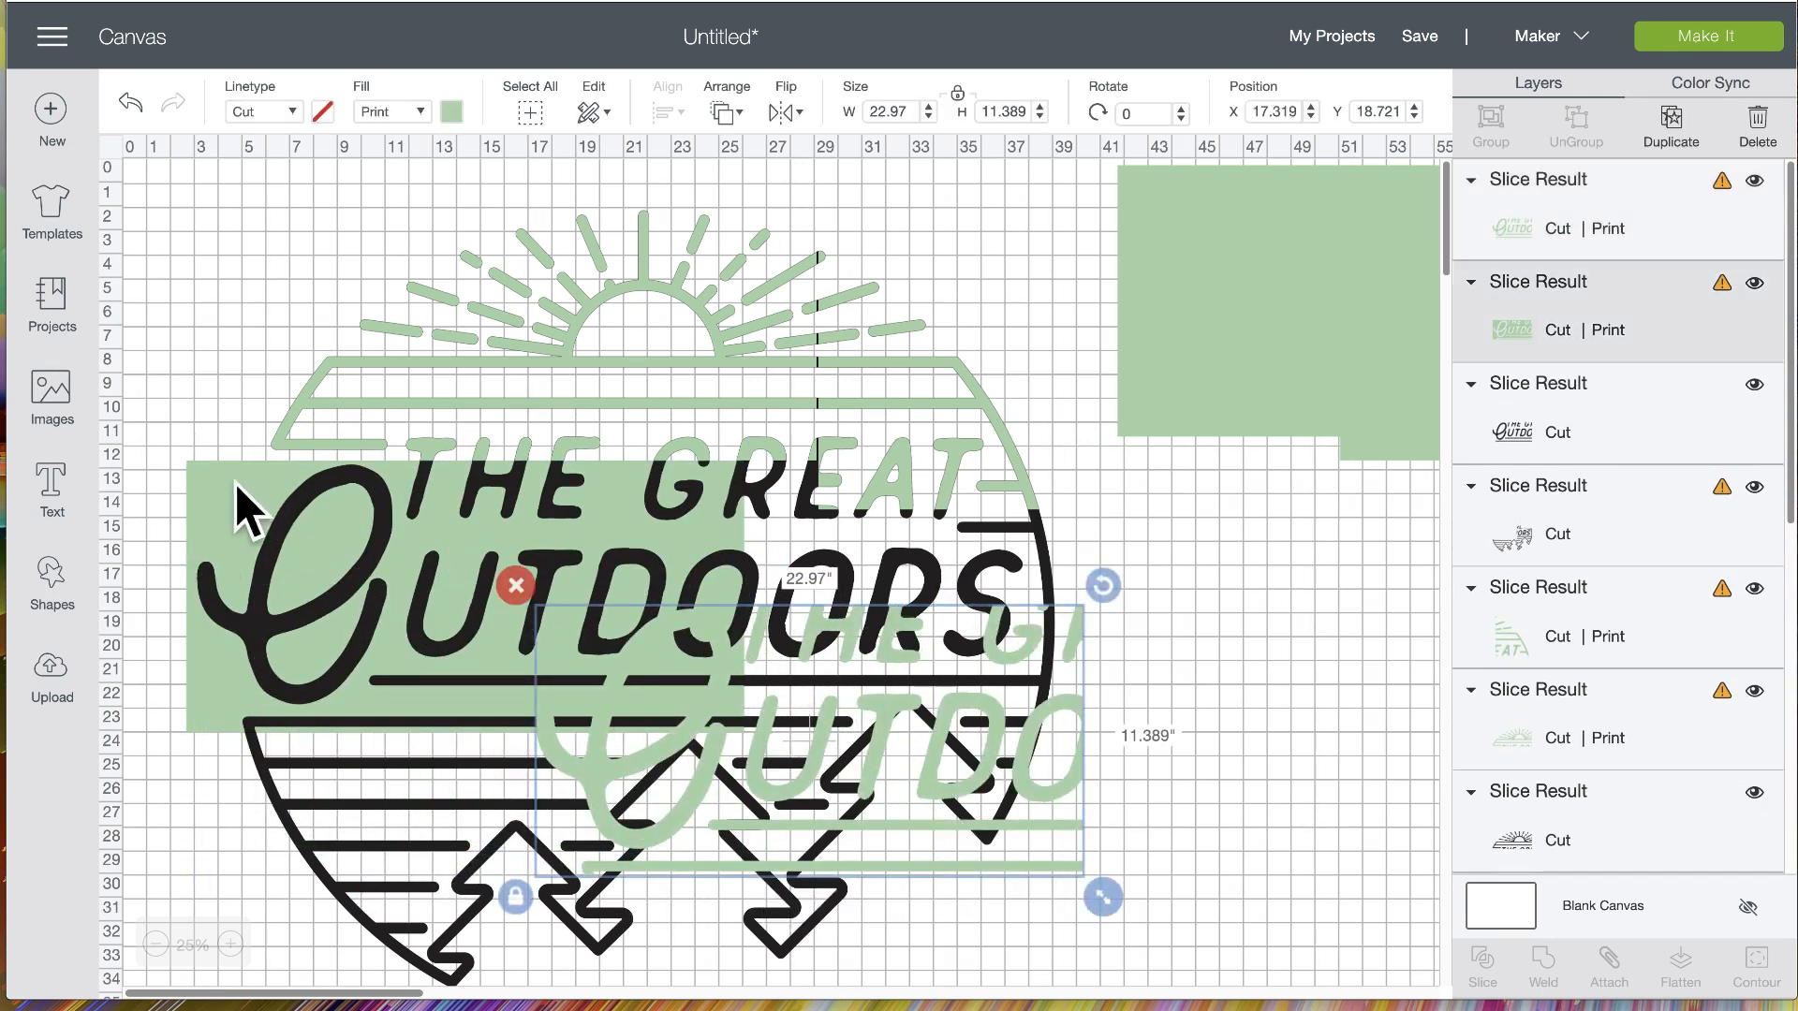
{"action": "left_click", "coordinate": [161, 439]}
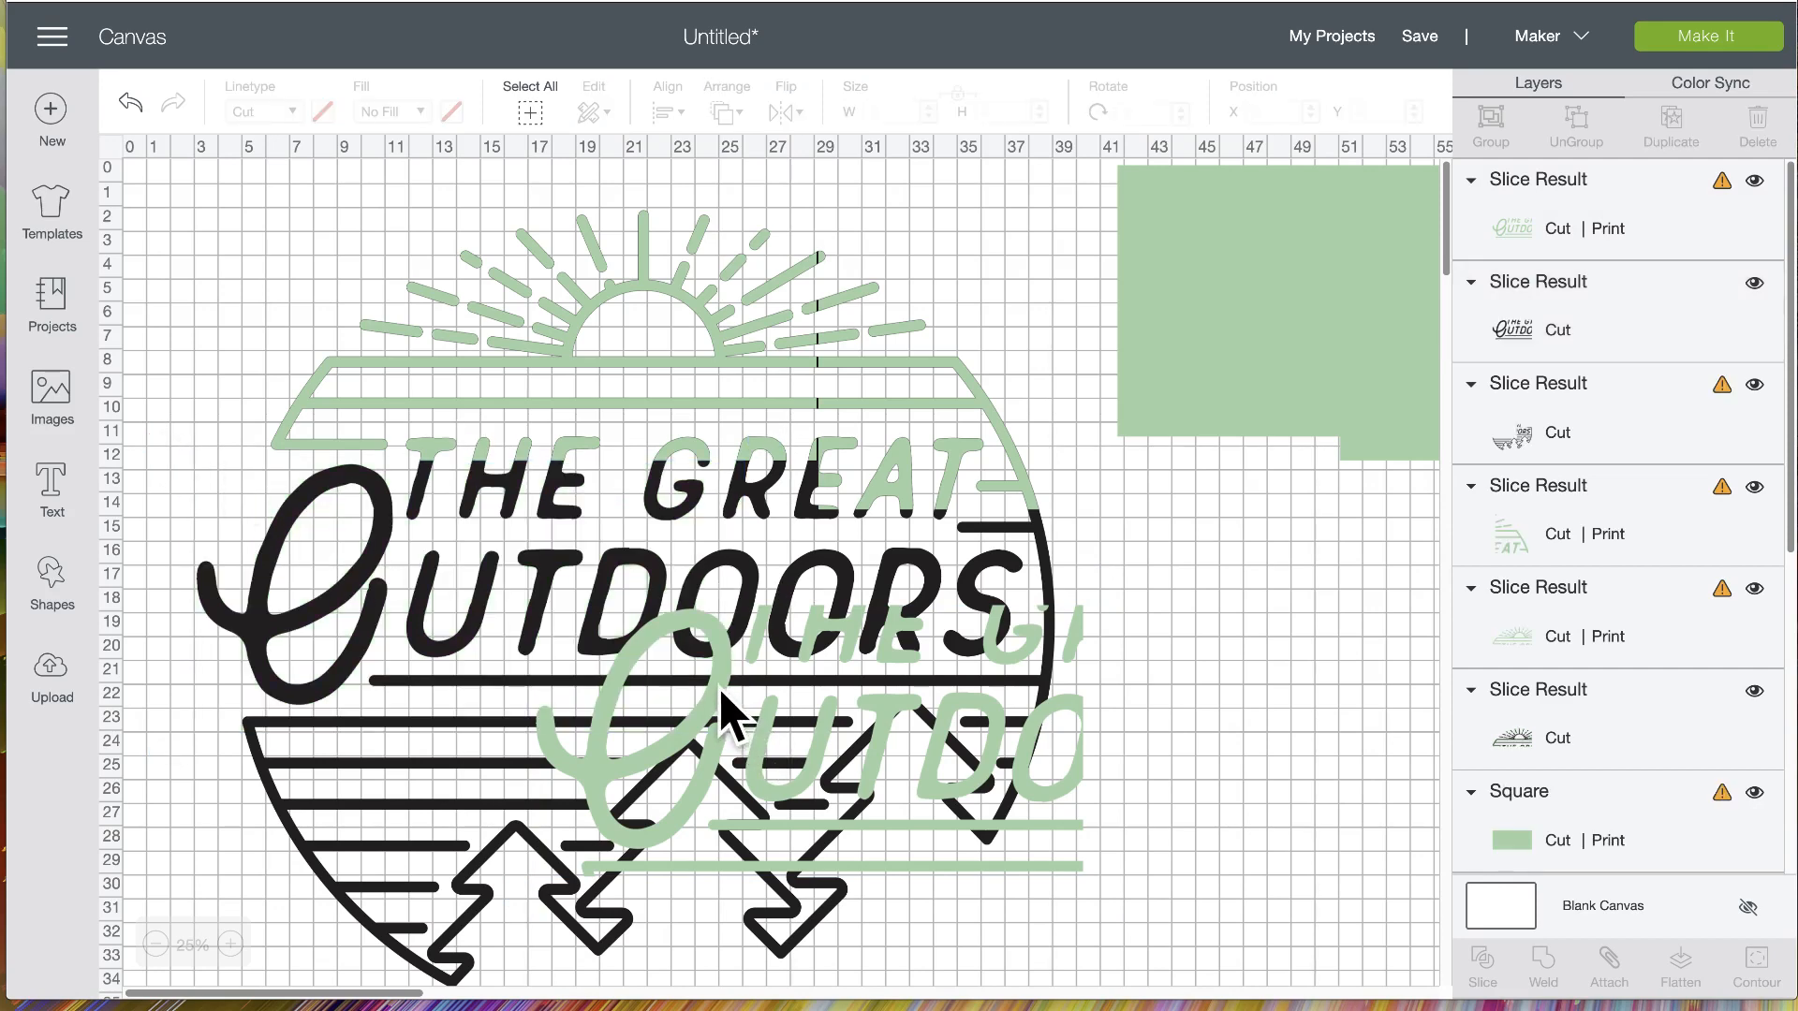
{"action": "left_click_drag", "start_coordinate": [730, 714], "coordinate": [381, 546]}
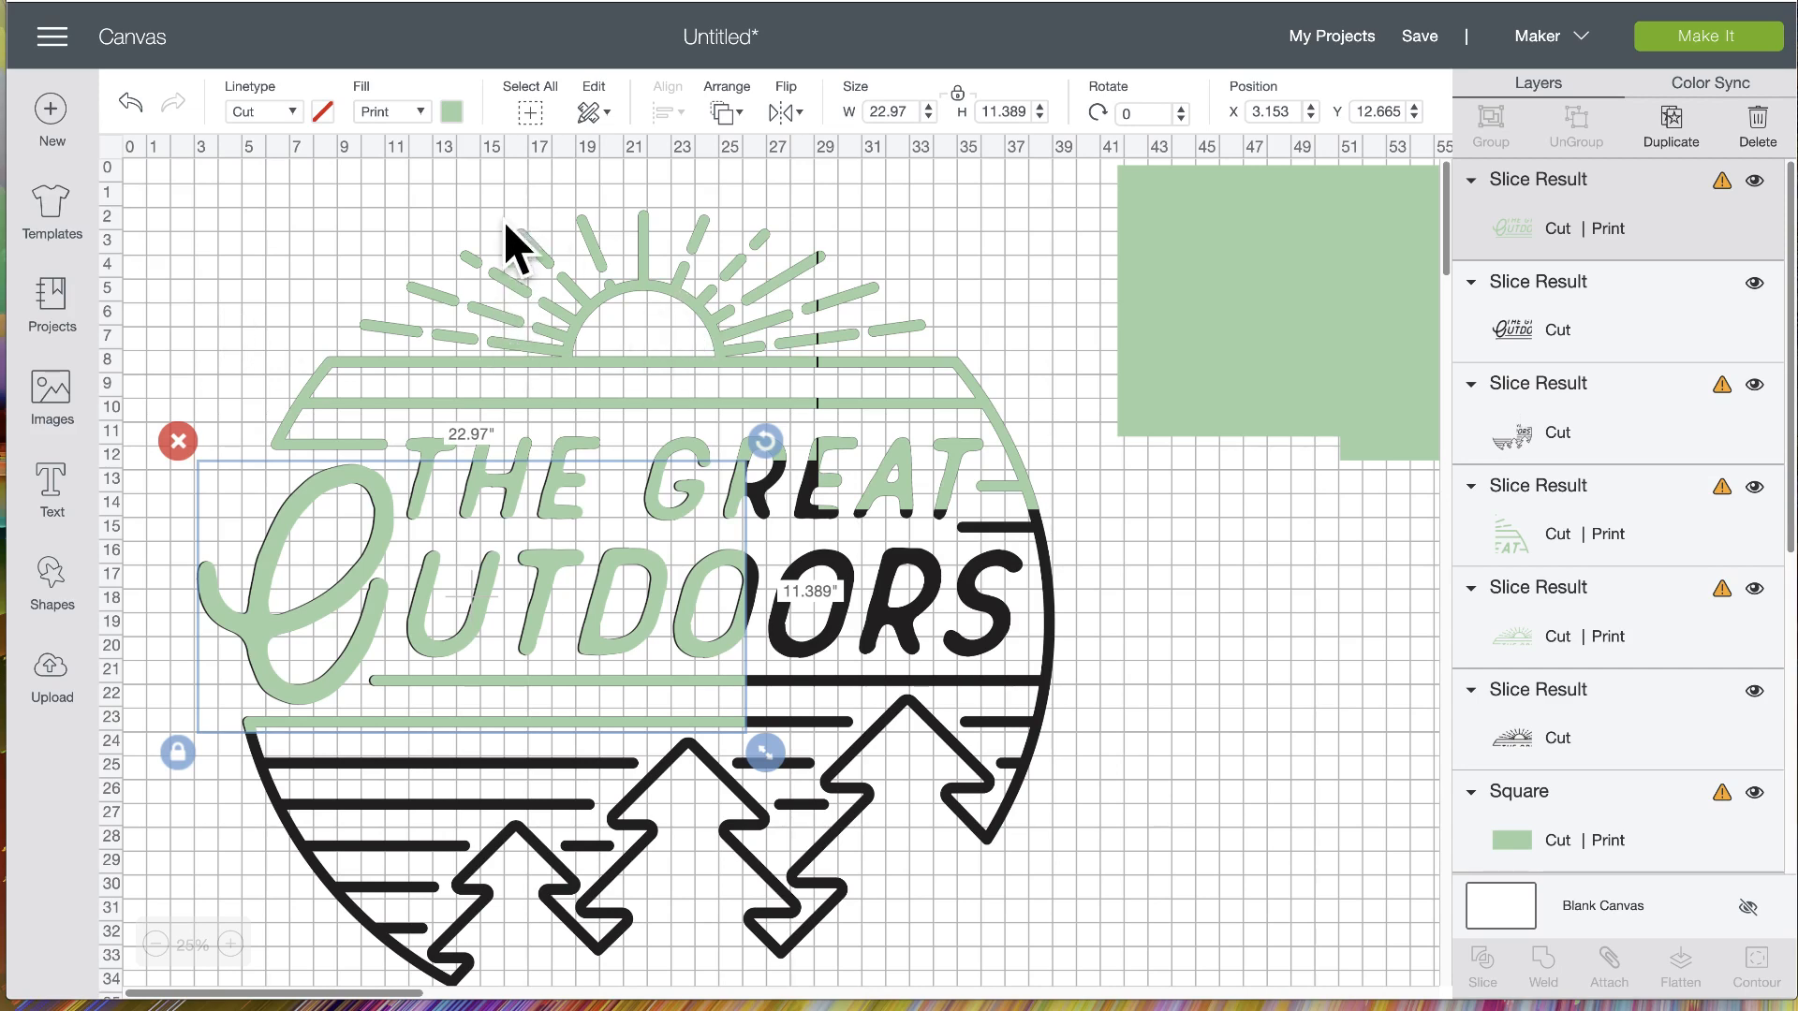
Move one of the spare green rectangles closer to the design, to about X 35.6, Y 1.0 inches
{"action": "left_click_drag", "start_coordinate": [1268, 273], "coordinate": [1115, 271]}
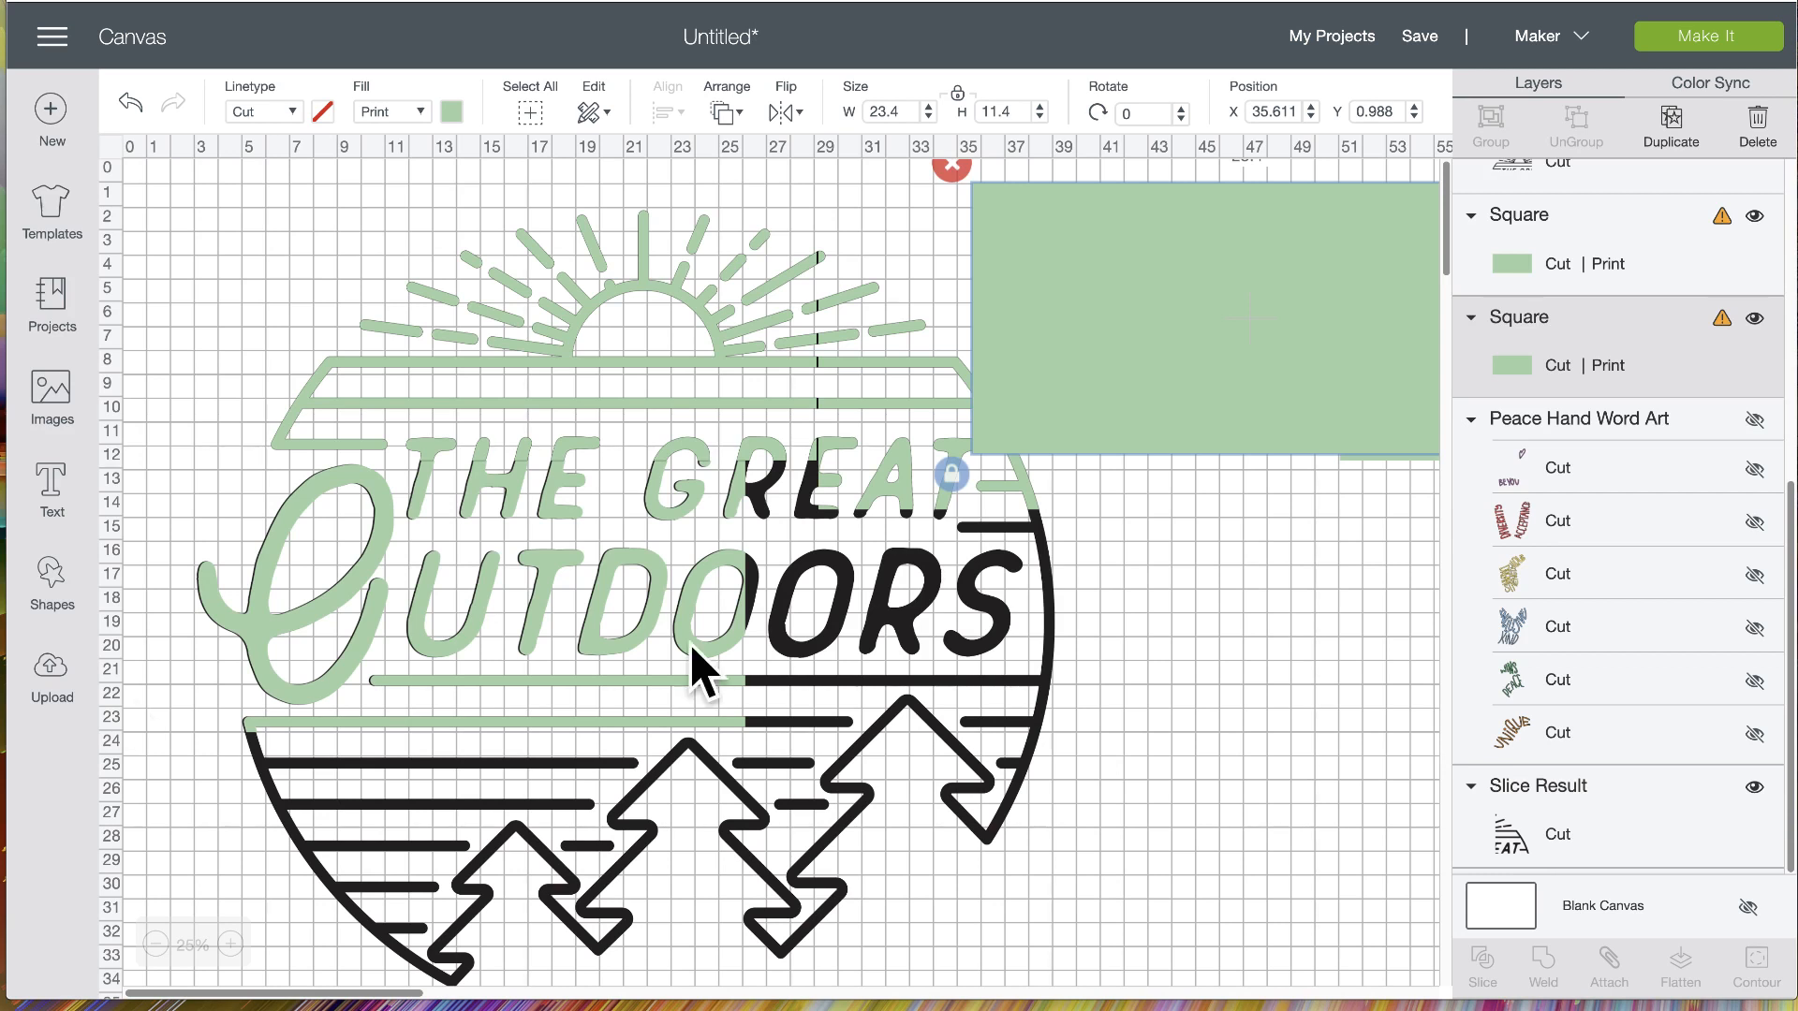
{"action": "left_click", "coordinate": [1293, 549]}
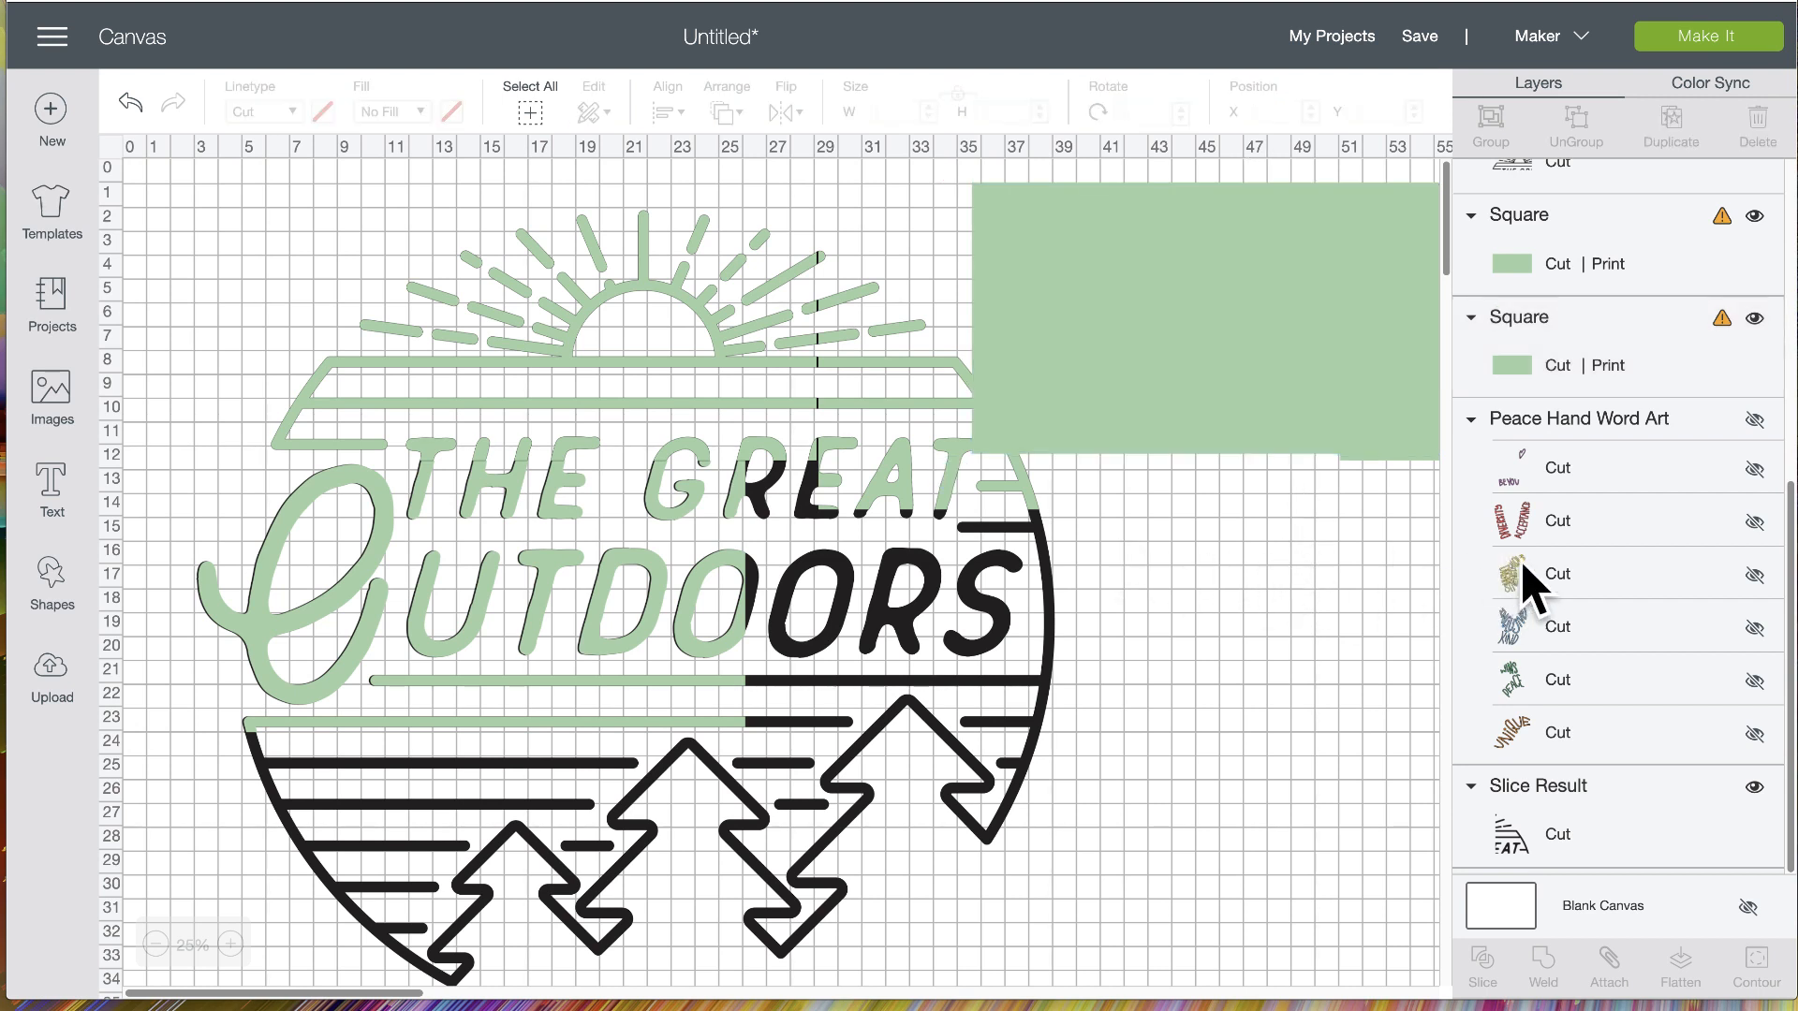
Unhide the Peace Hand Word Art and move it to an empty canvas area at about X 1.7, Y 0.7 inches
{"action": "scroll", "coordinate": [1139, 646], "scroll_direction": "down", "scroll_amount": 1}
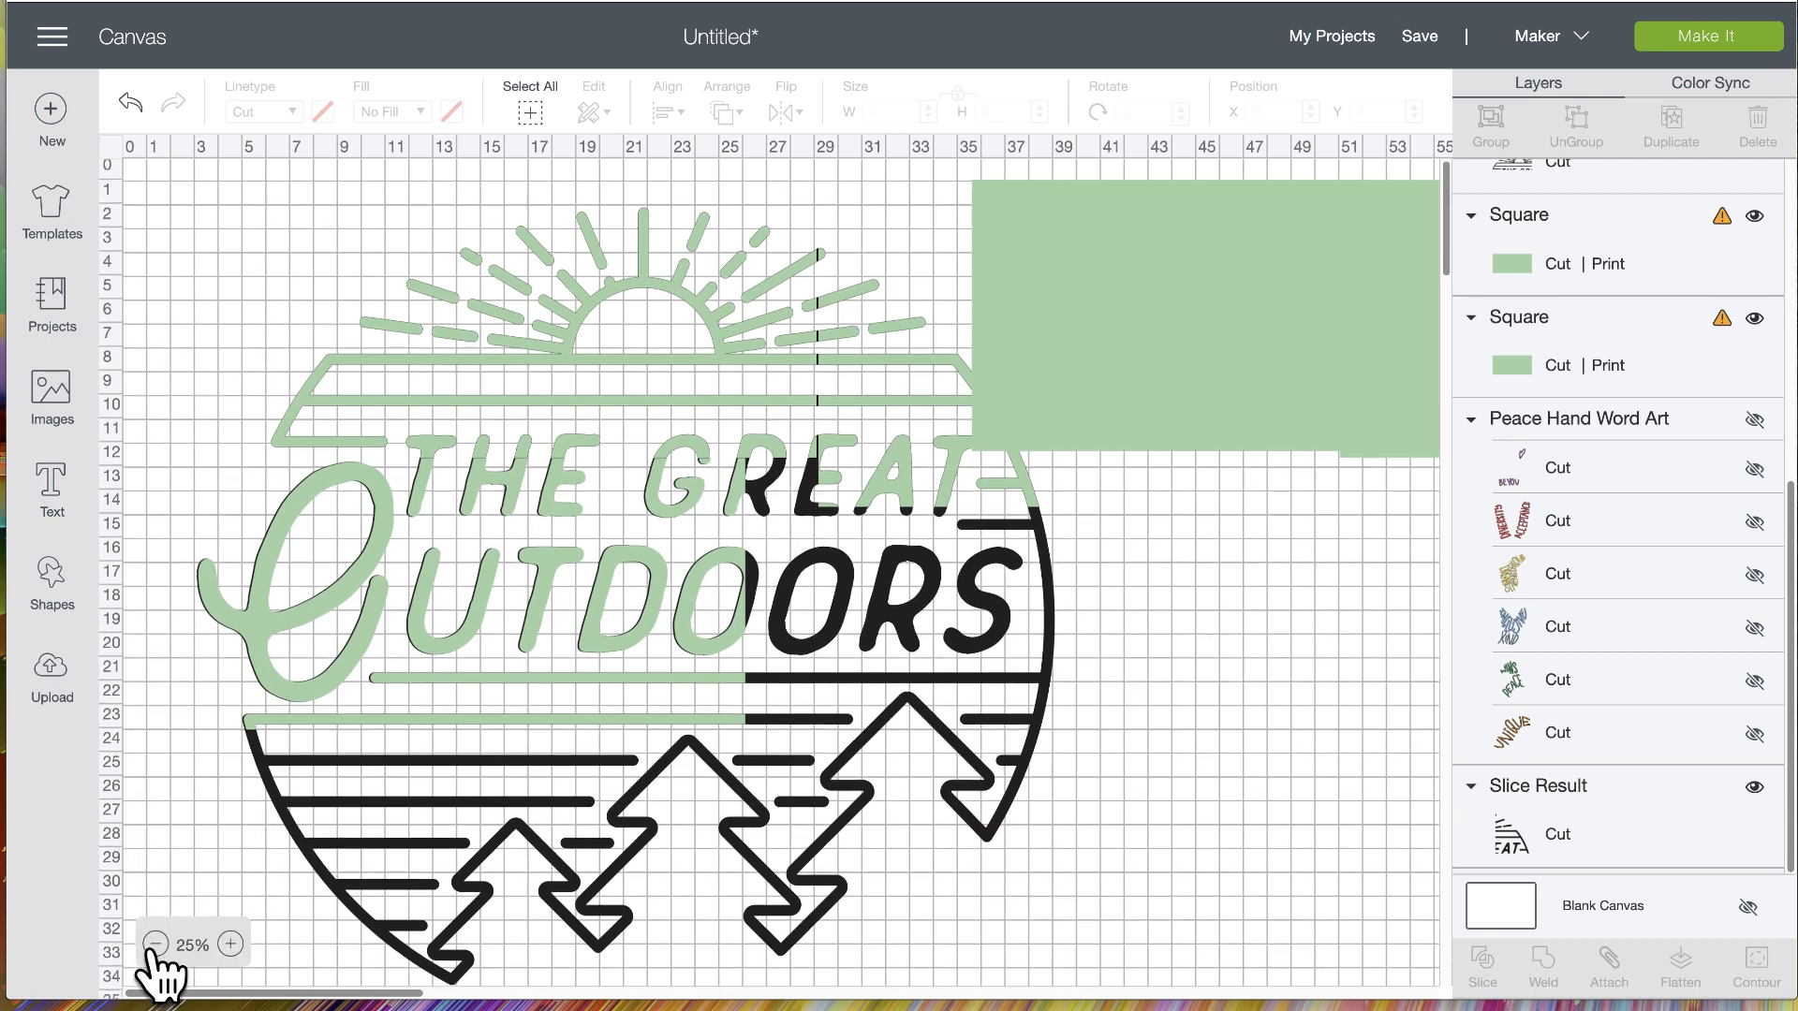
{"action": "left_click", "coordinate": [231, 945]}
{"action": "left_click", "coordinate": [232, 945]}
{"action": "left_click", "coordinate": [231, 945]}
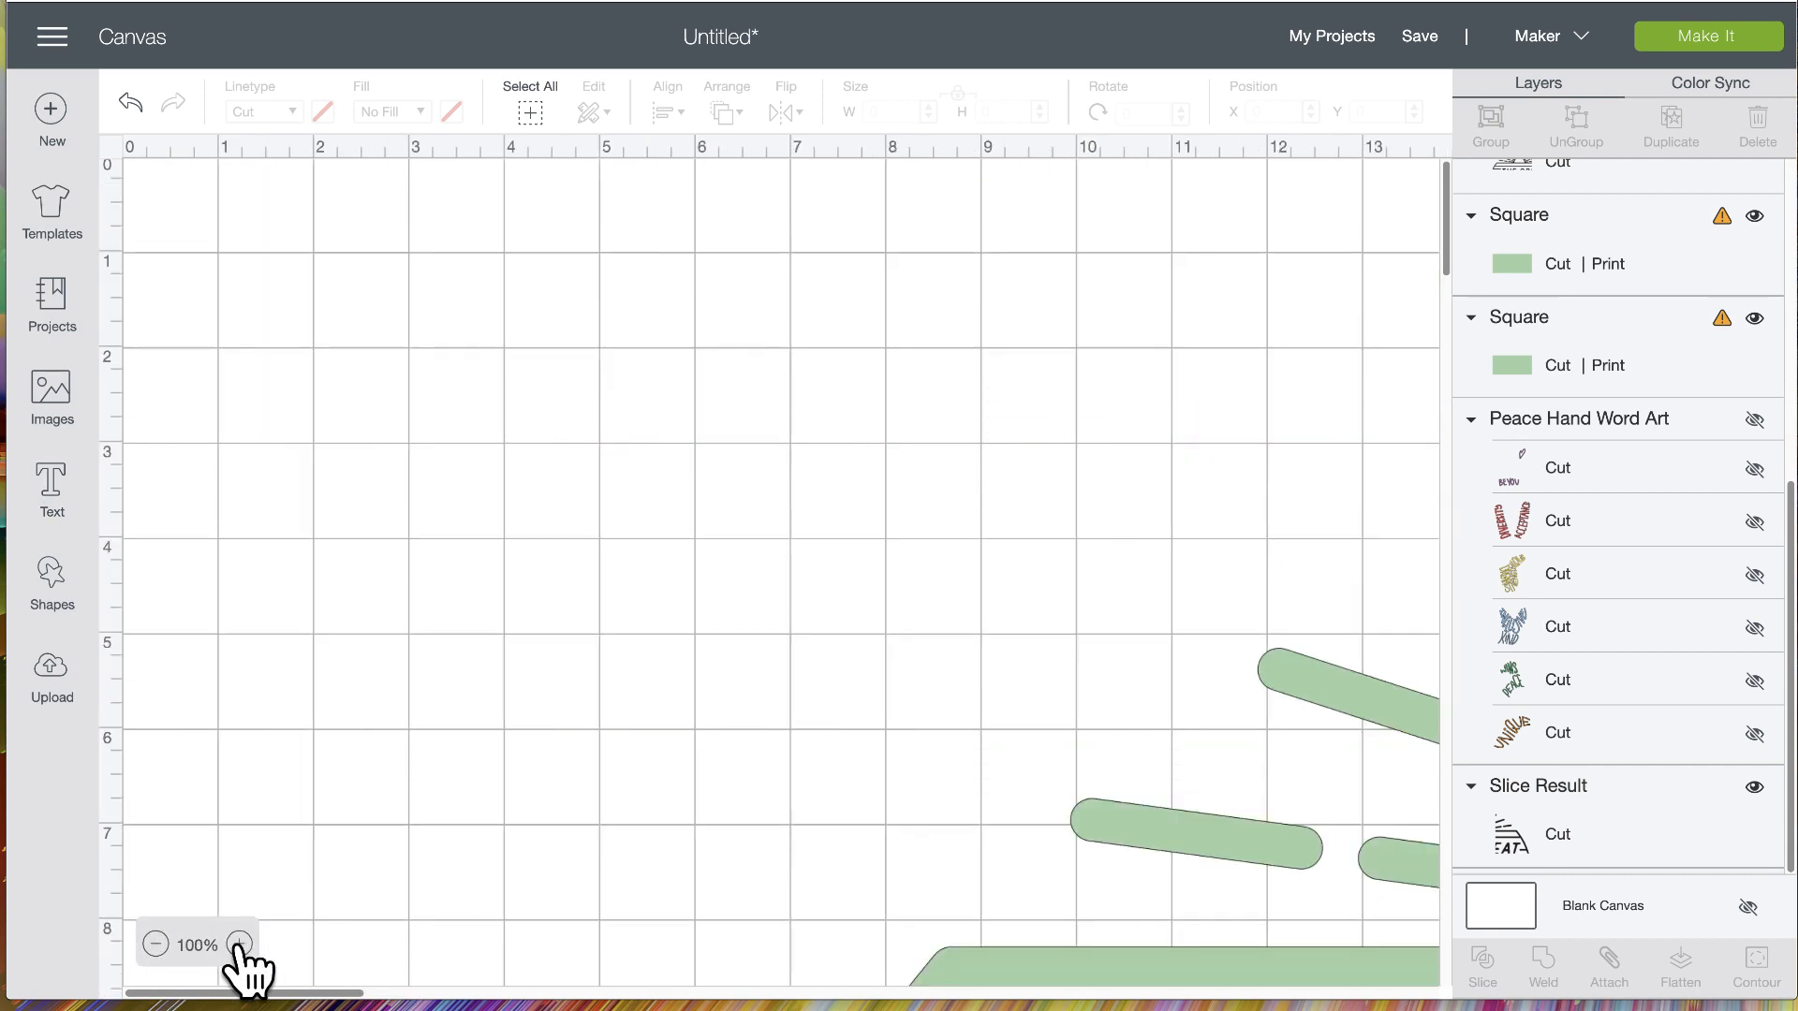
{"action": "left_click", "coordinate": [234, 945]}
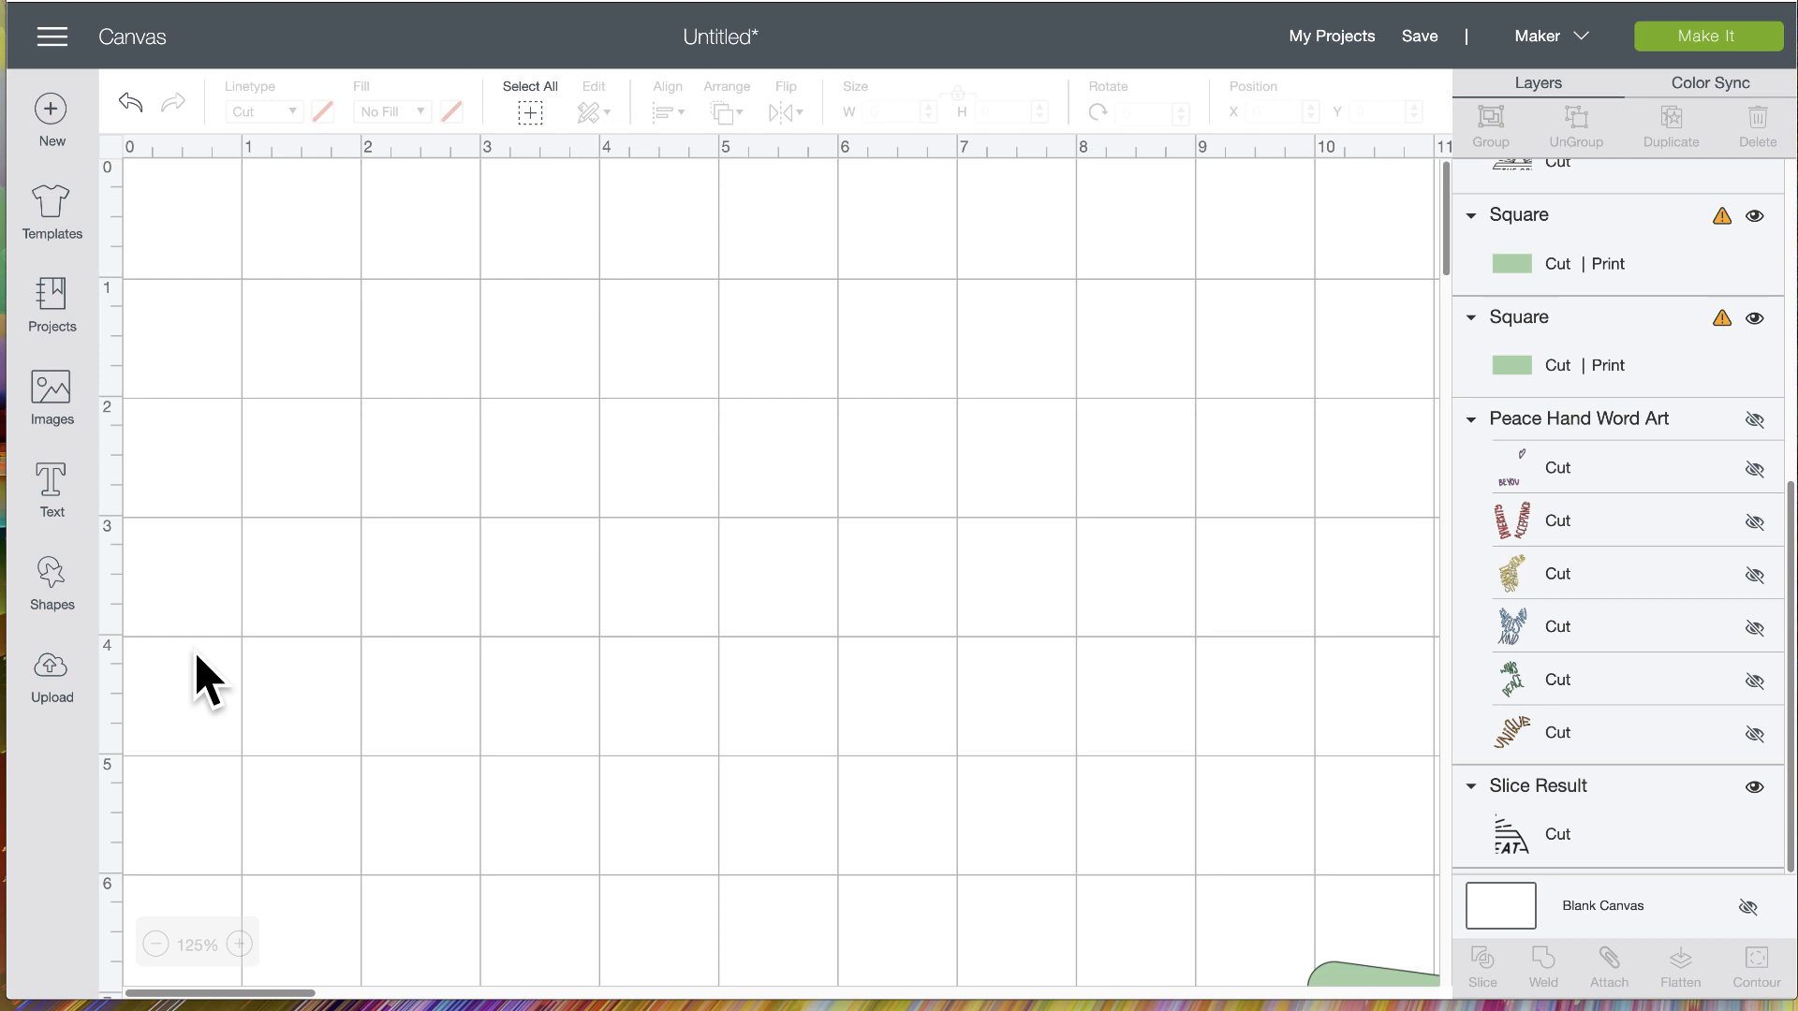
{"action": "left_click", "coordinate": [1755, 420]}
{"action": "left_click_drag", "start_coordinate": [1393, 504], "coordinate": [1402, 635]}
{"action": "left_click_drag", "start_coordinate": [972, 607], "coordinate": [1261, 994]}
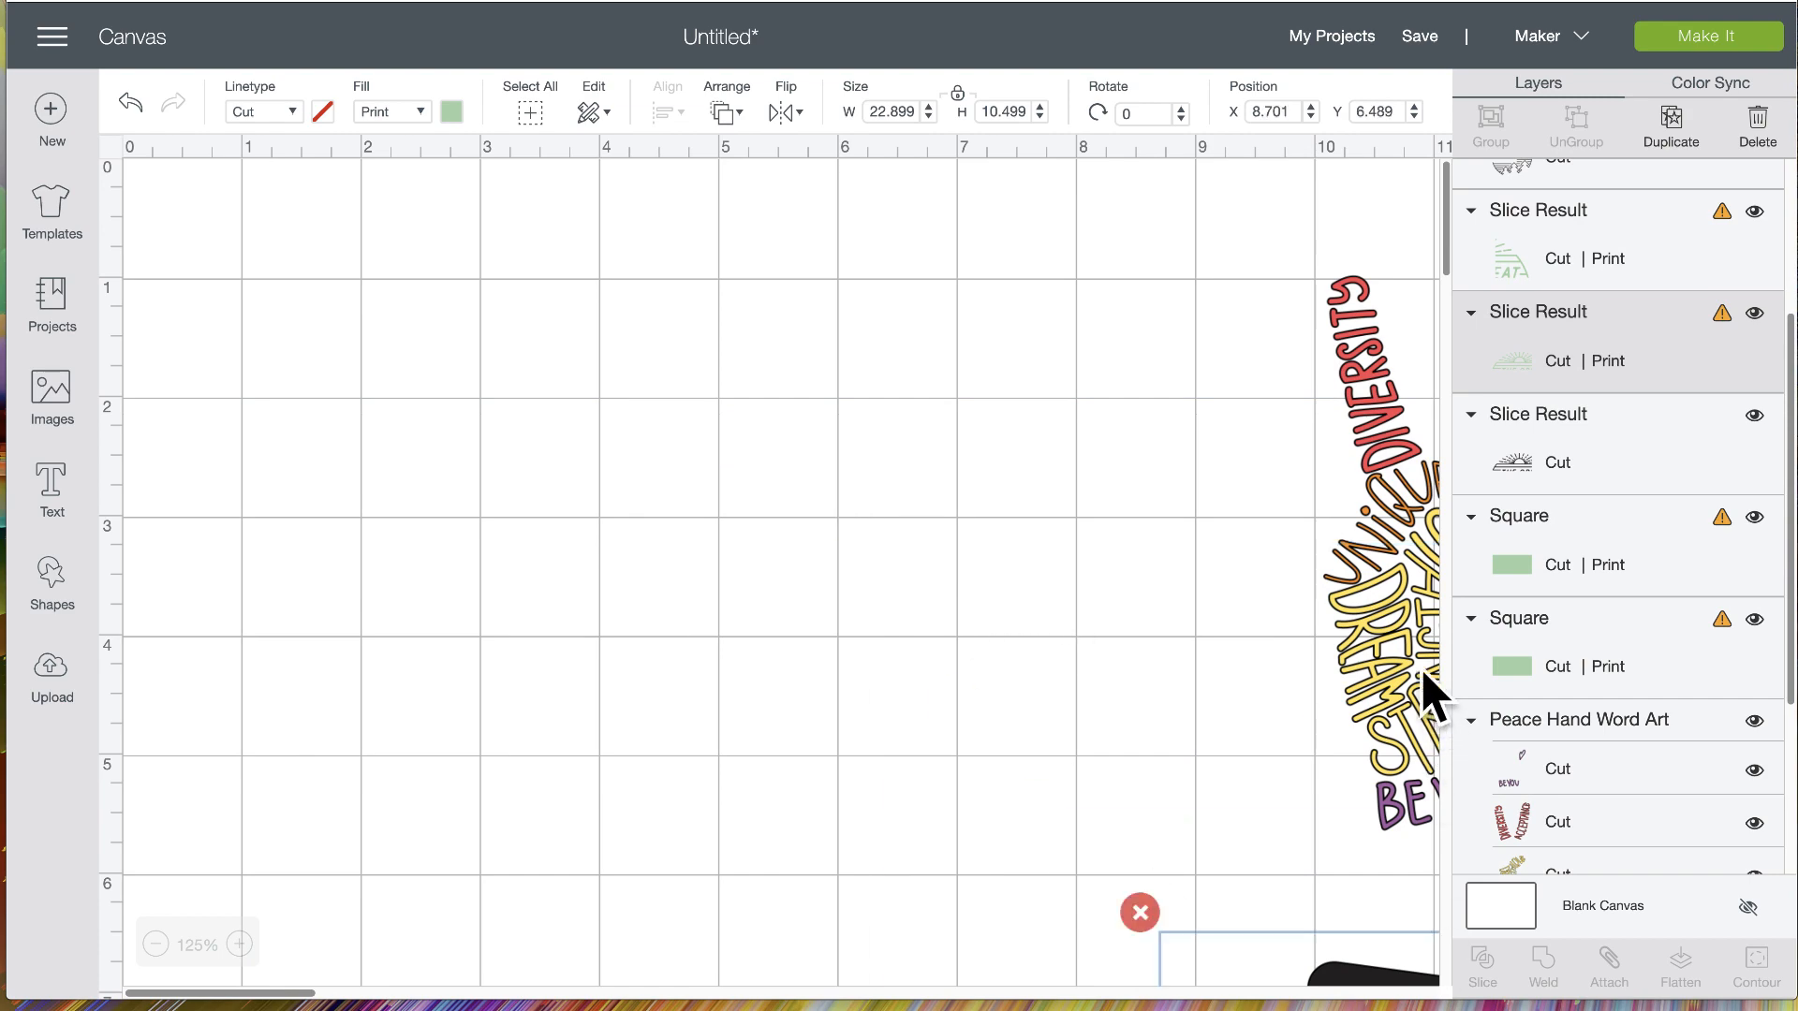
{"action": "left_click_drag", "start_coordinate": [1417, 670], "coordinate": [1445, 970]}
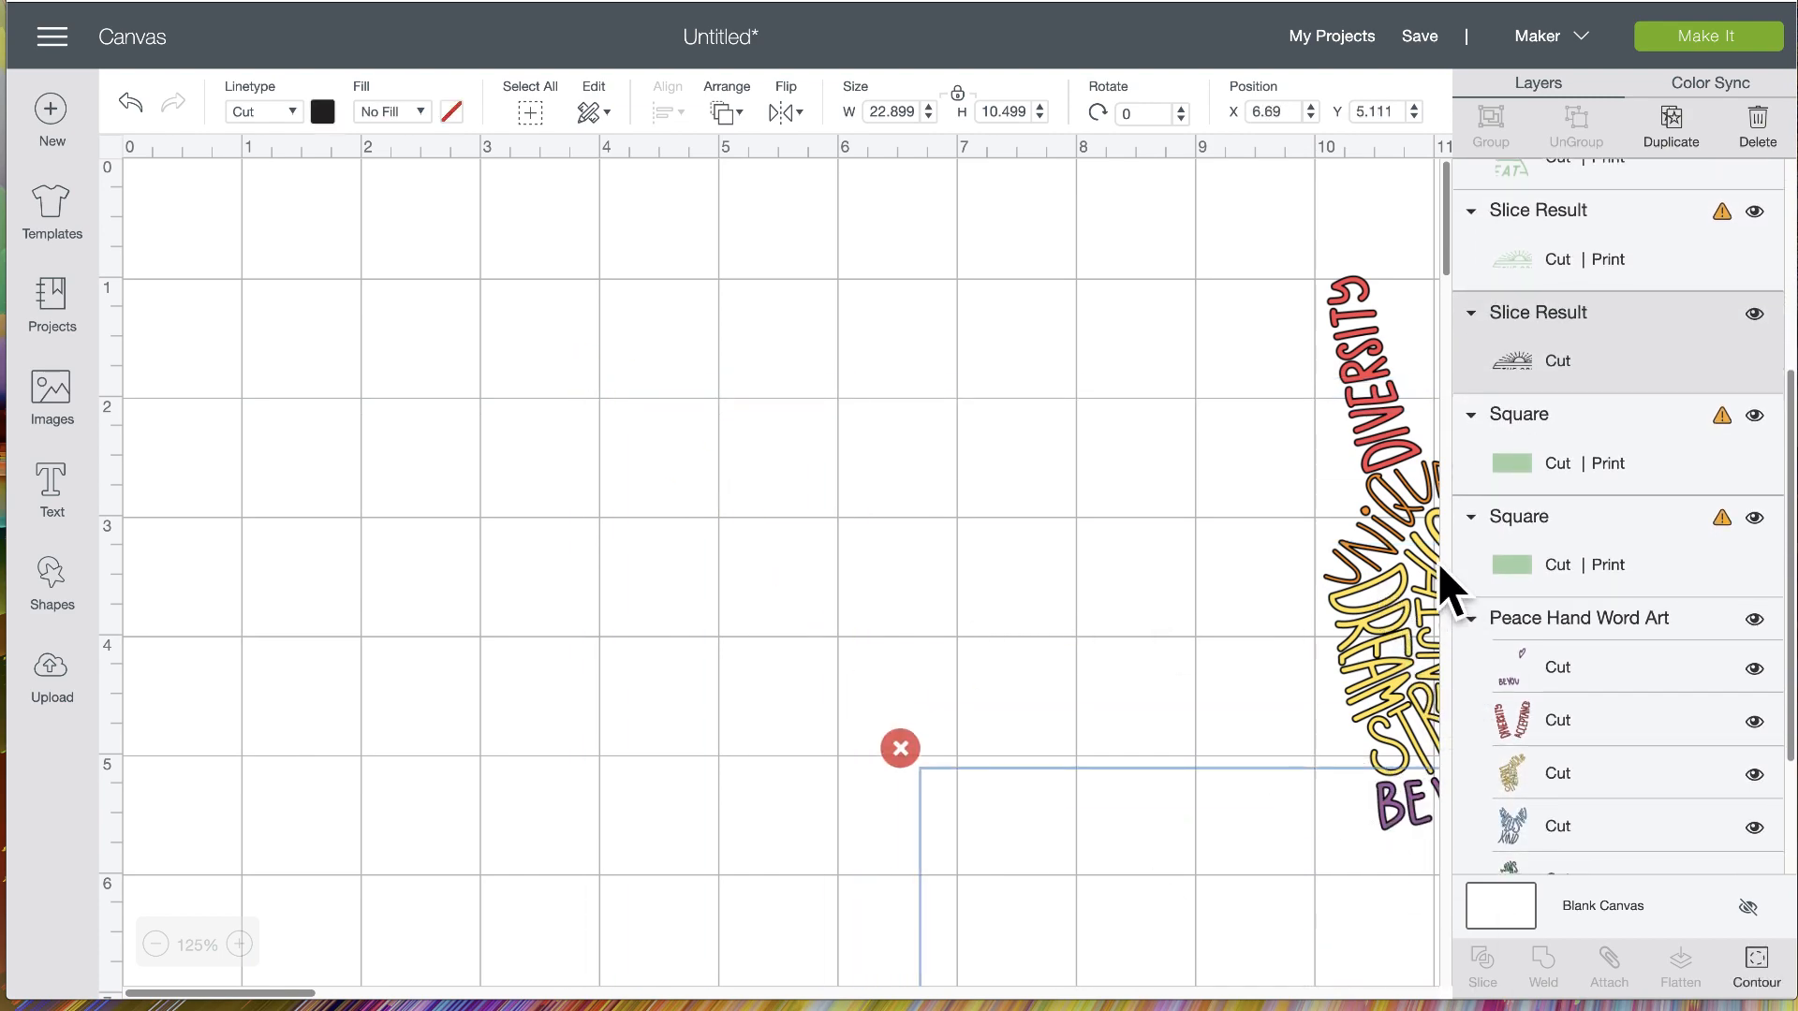
{"action": "left_click", "coordinate": [1428, 538]}
{"action": "left_click_drag", "start_coordinate": [1428, 539], "coordinate": [474, 509]}
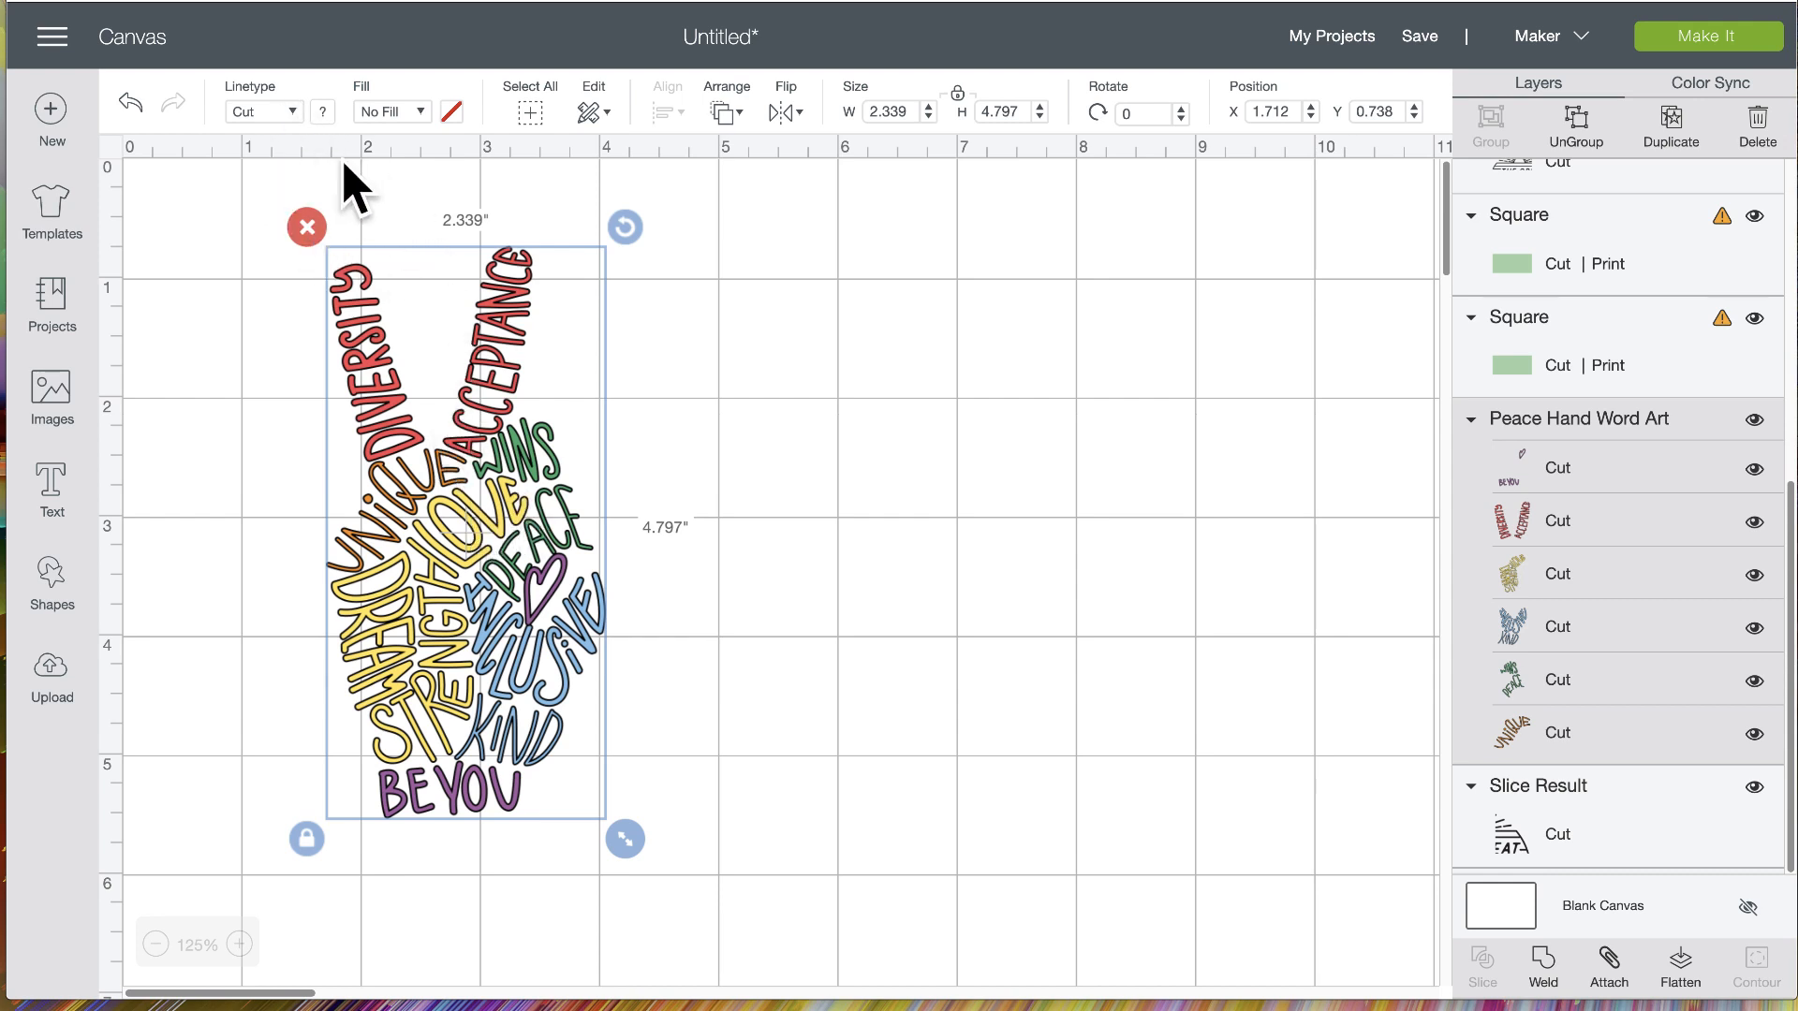
Set the Peace Hand Word Art's linetype to Draw and give its Diversity and Acceptance layer the Fine Point Candy Crystal pen
{"action": "left_click", "coordinate": [293, 112]}
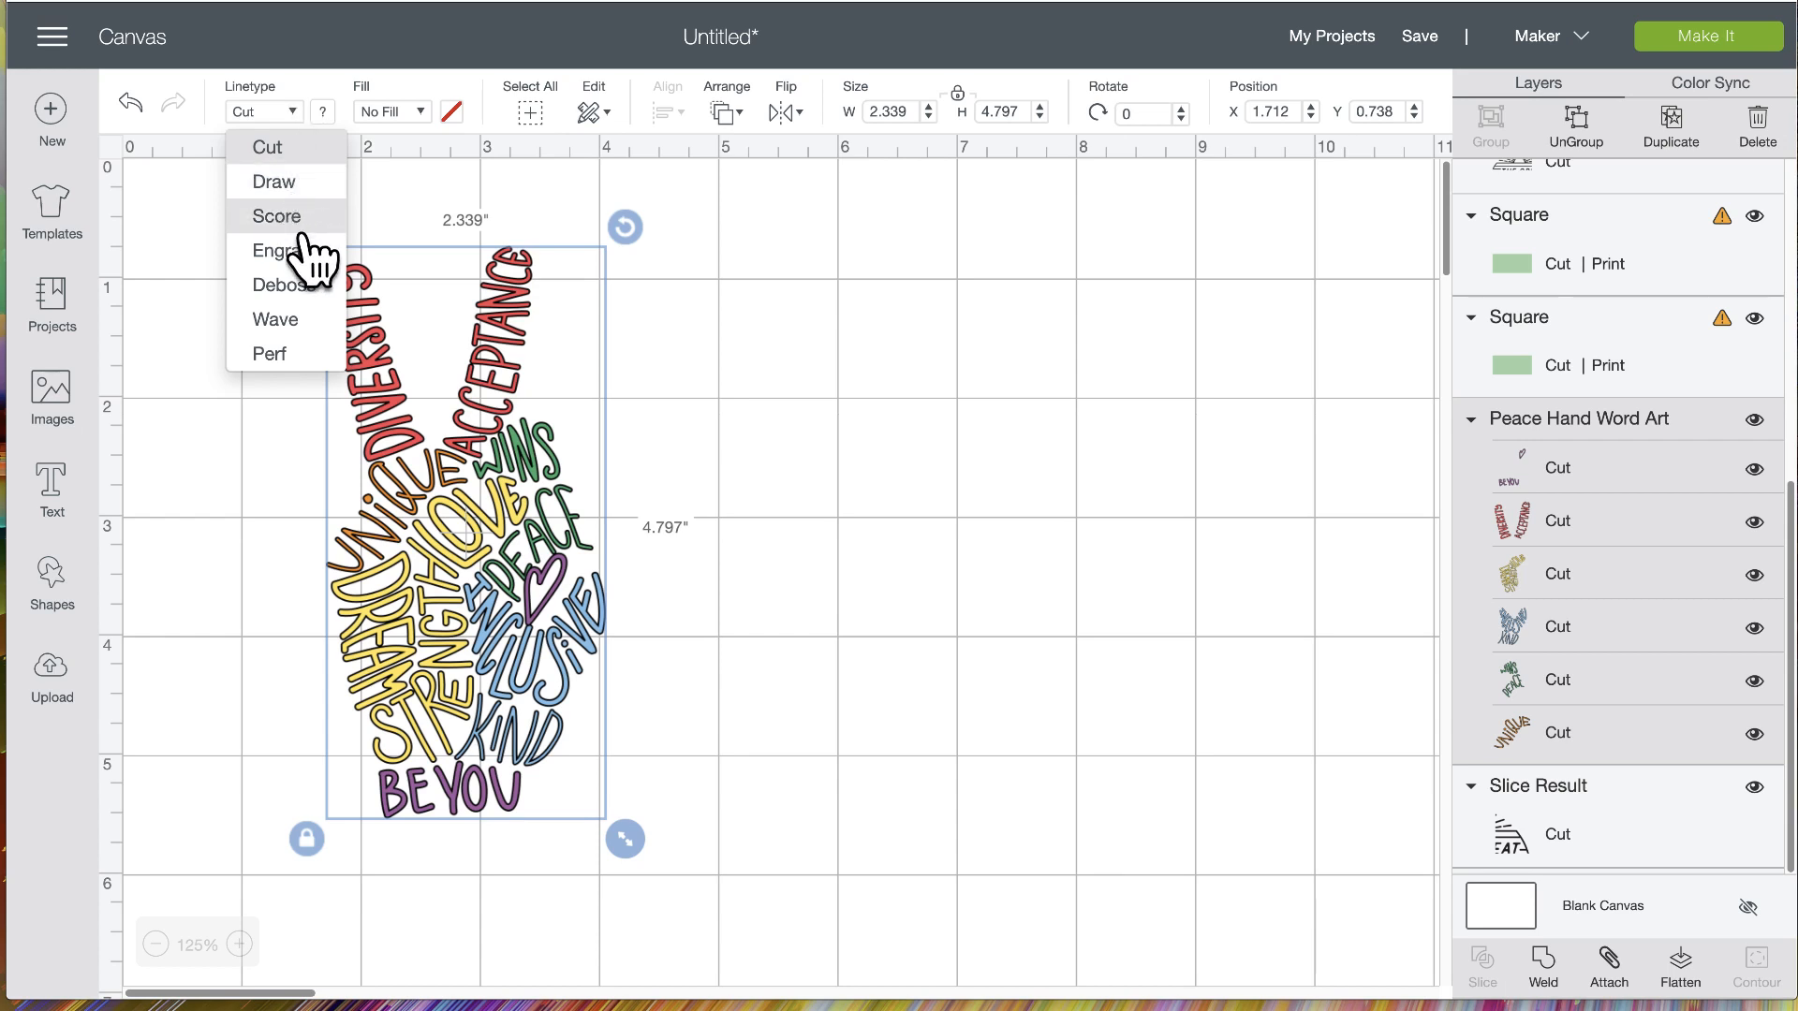
{"action": "left_click", "coordinate": [273, 181]}
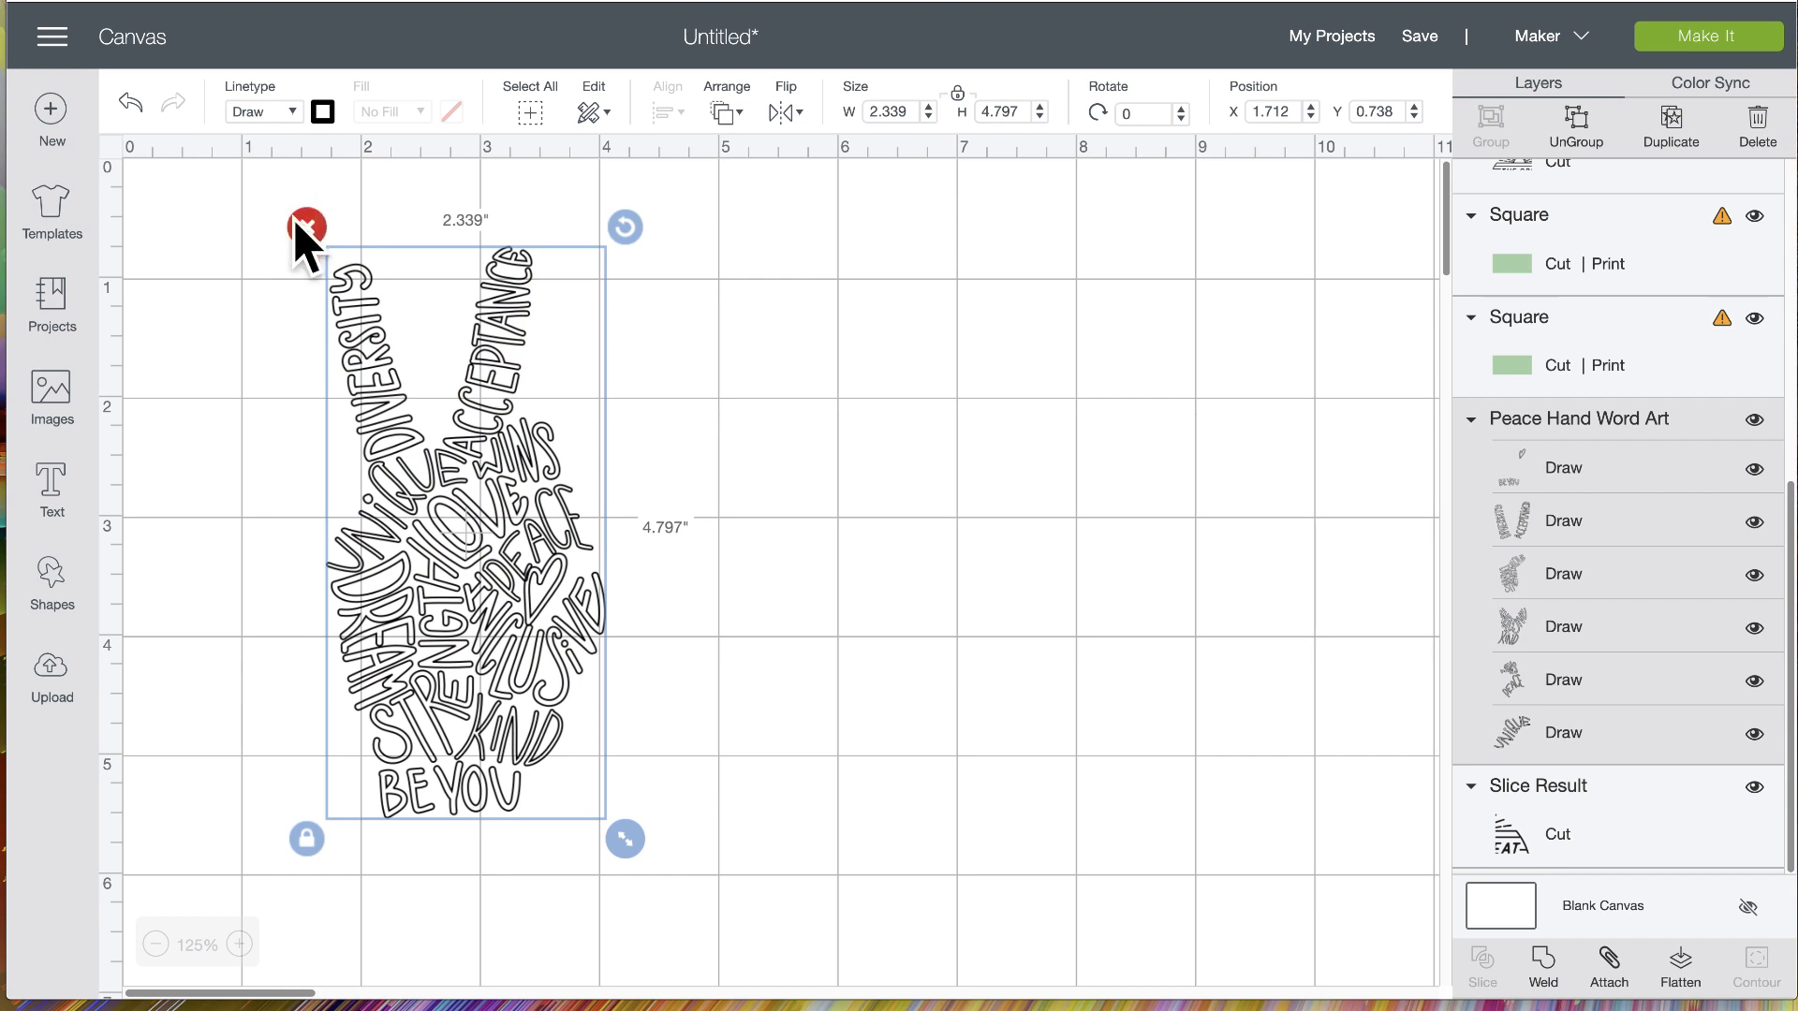
{"action": "left_click", "coordinate": [1575, 524]}
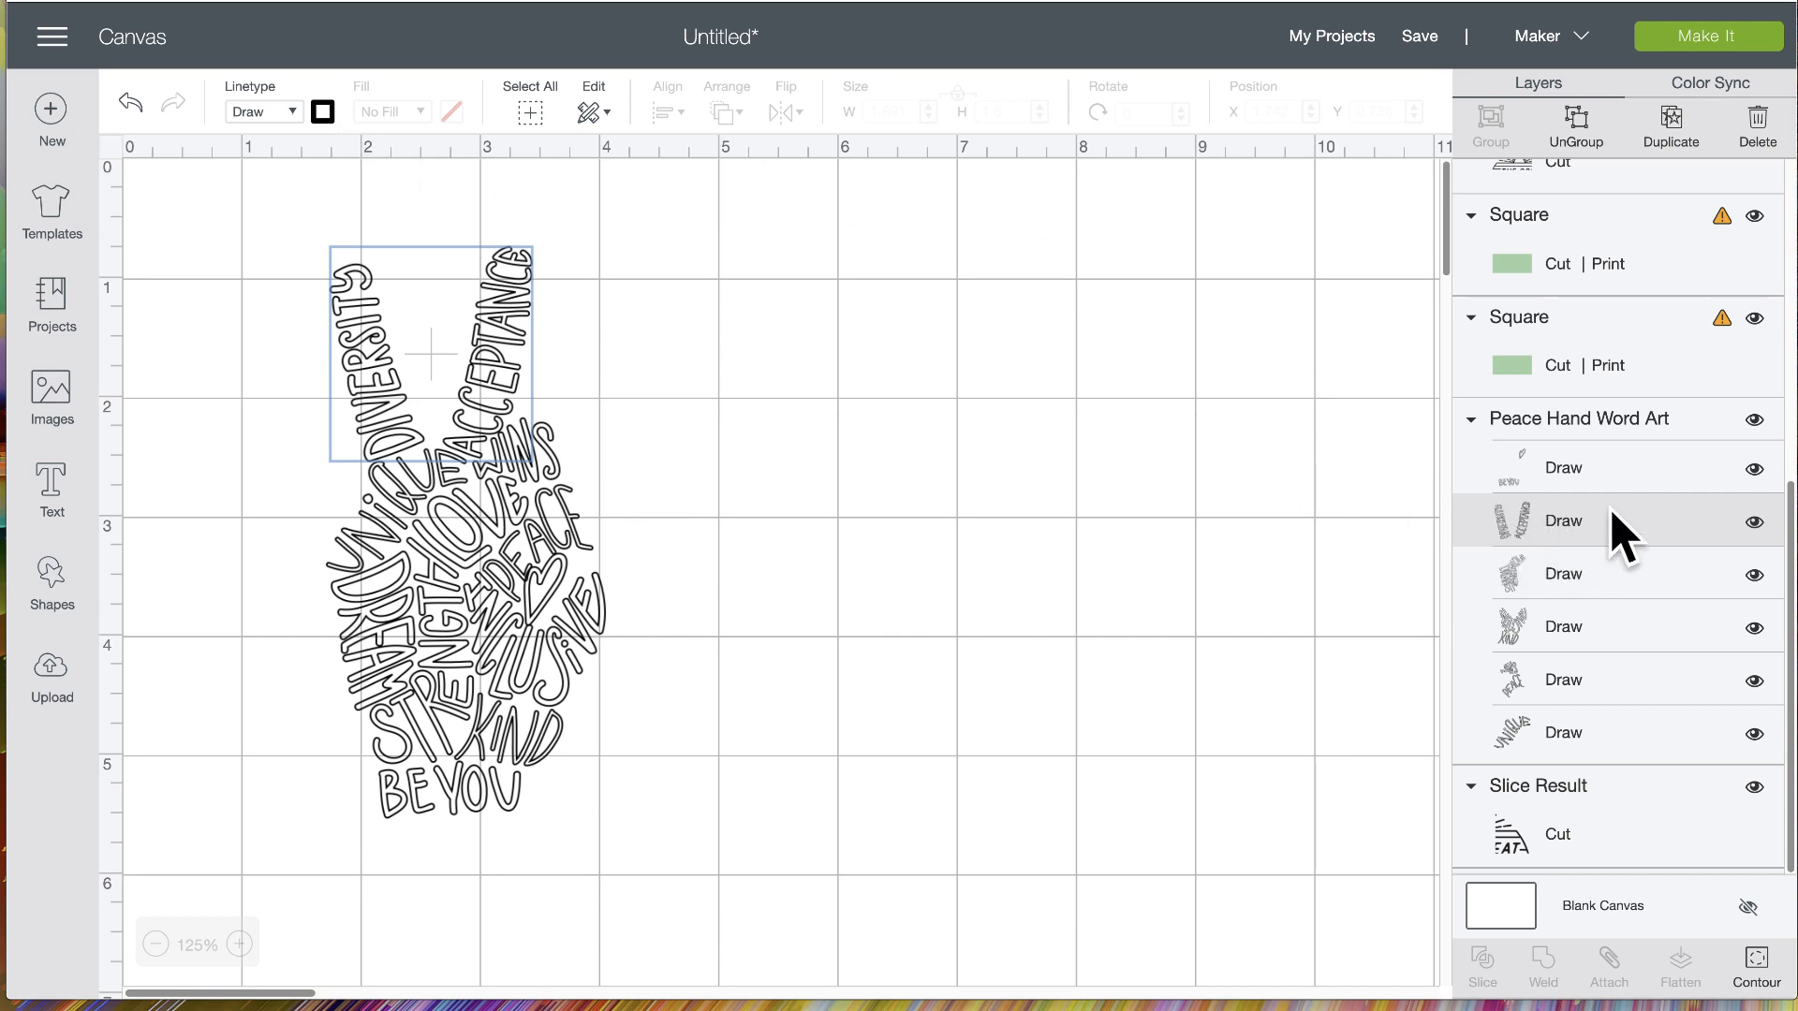
{"action": "left_click", "coordinate": [324, 112]}
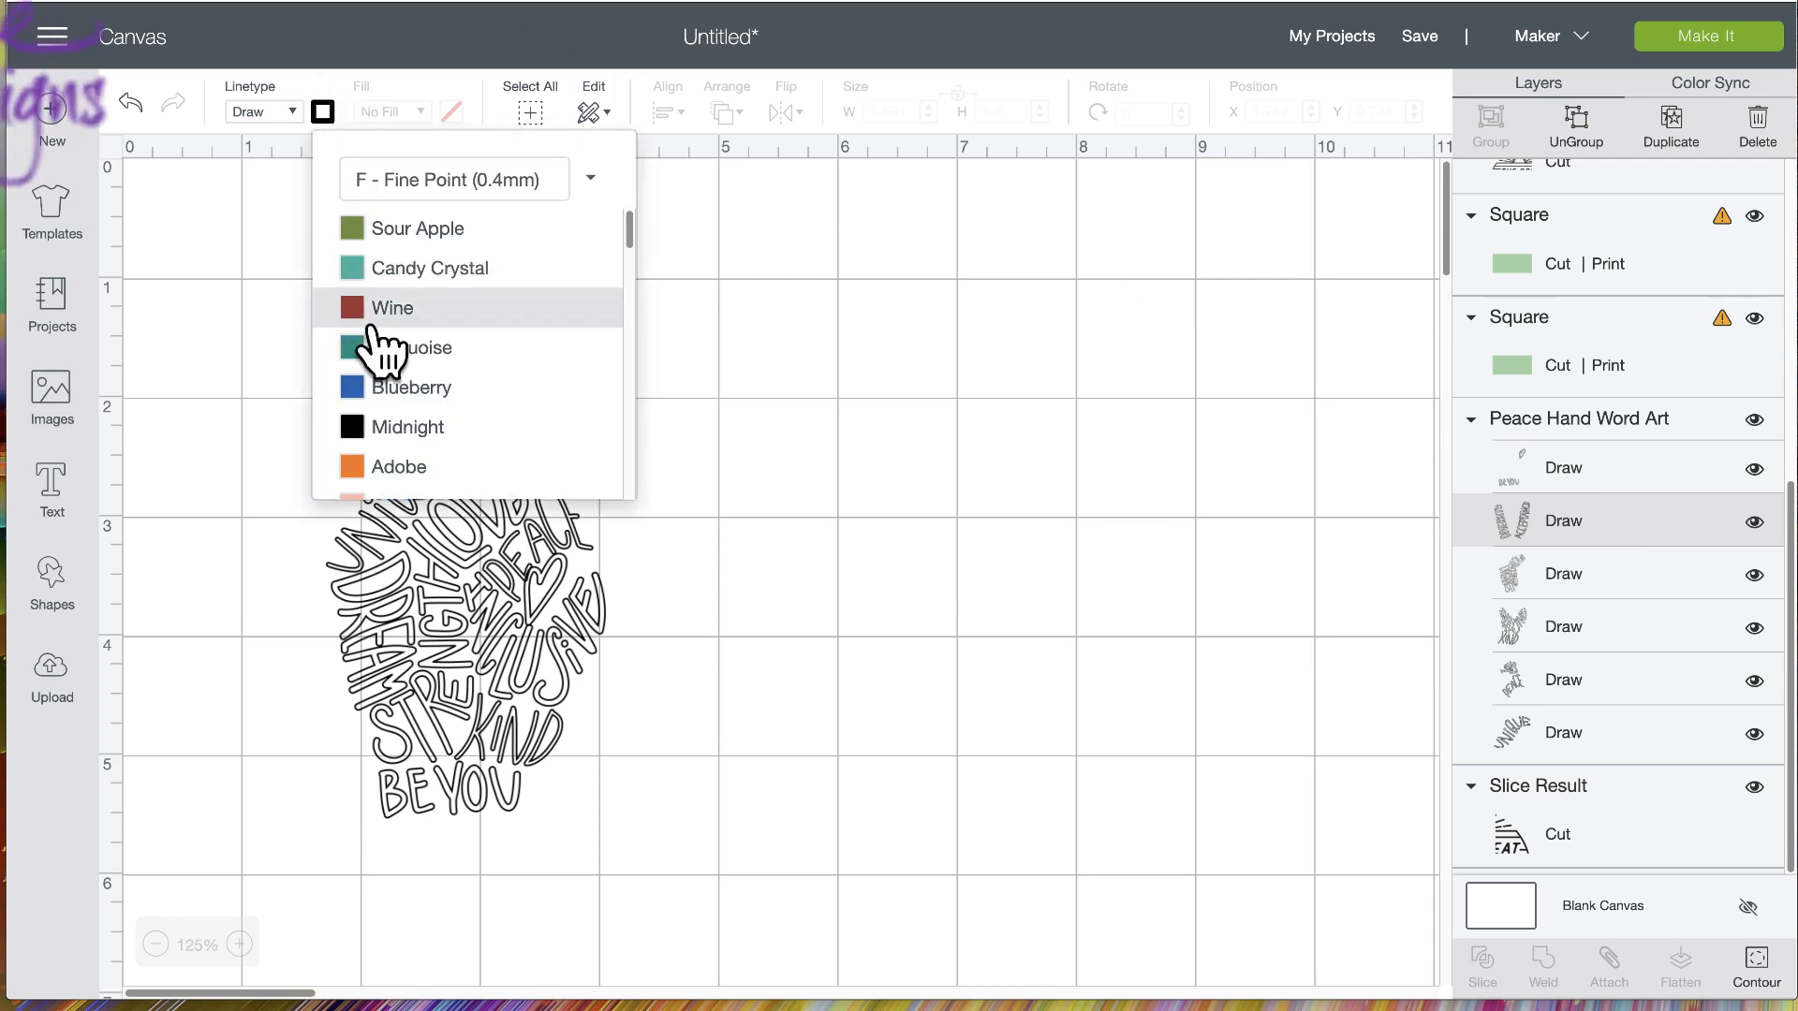
{"action": "left_click", "coordinate": [432, 271]}
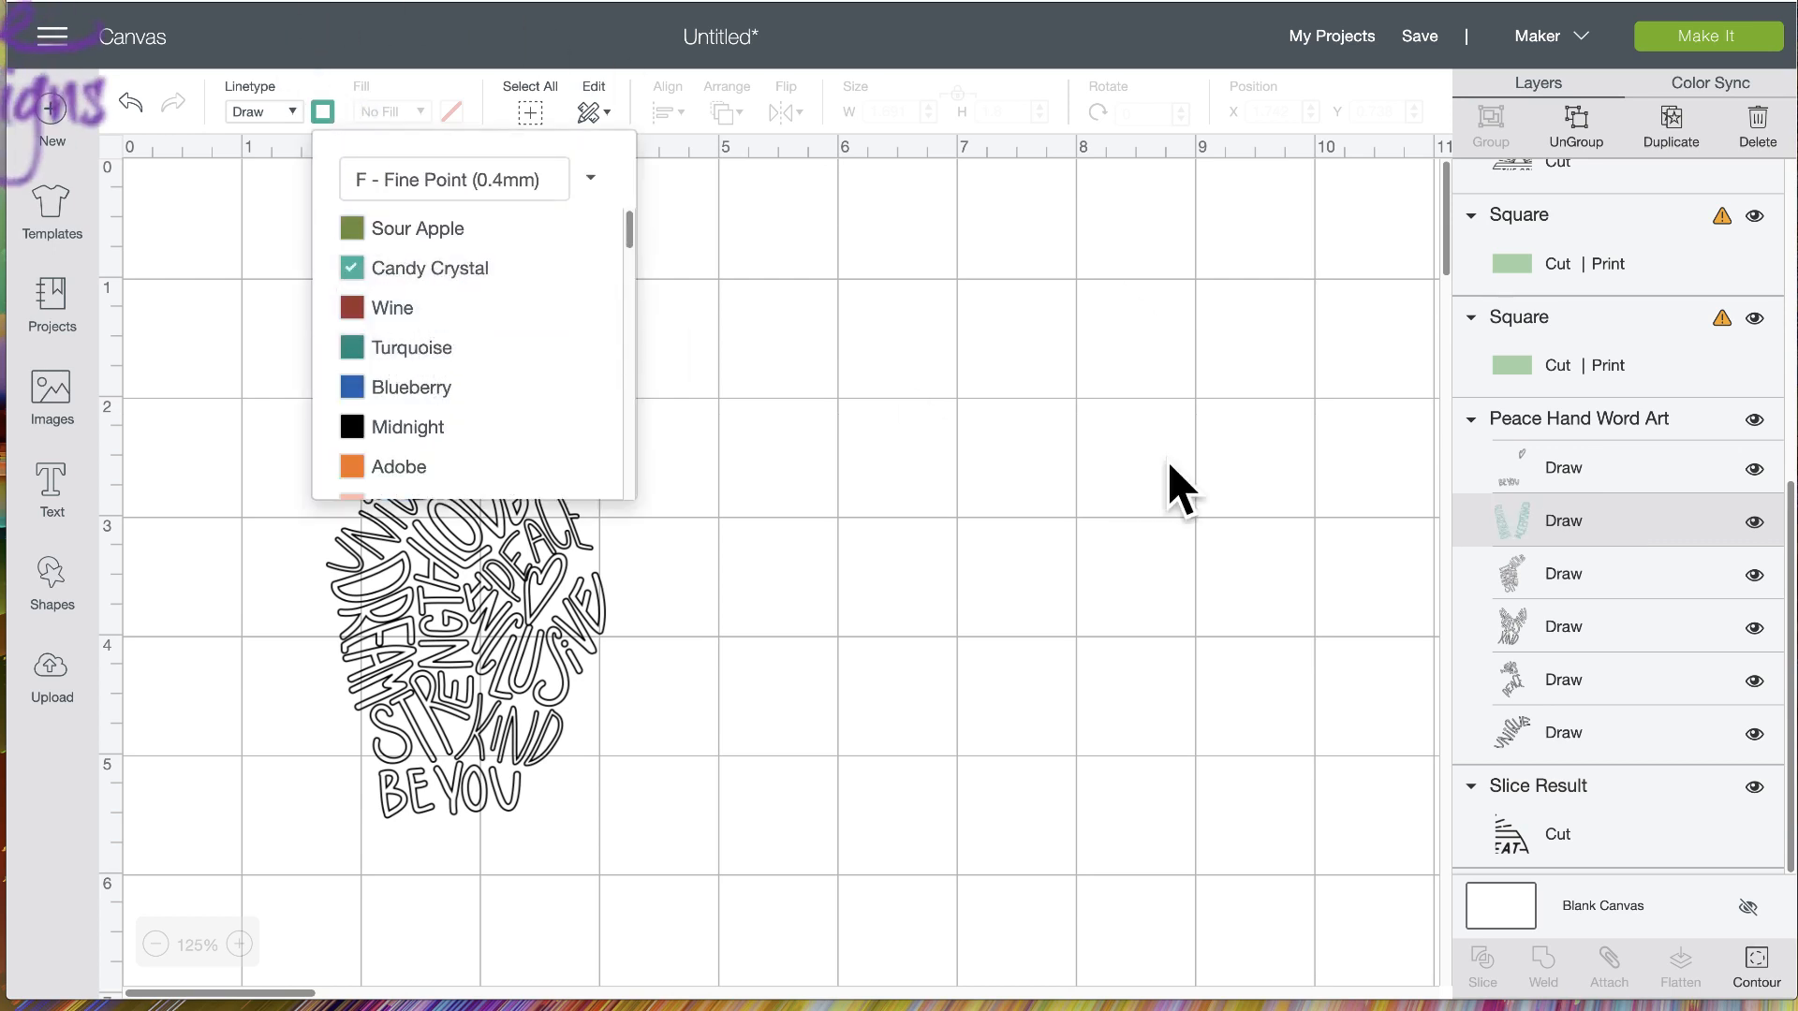
Set the pen of the layer with the word Strength to Glitter Gel in Scarlet Red
{"action": "left_click", "coordinate": [1562, 575]}
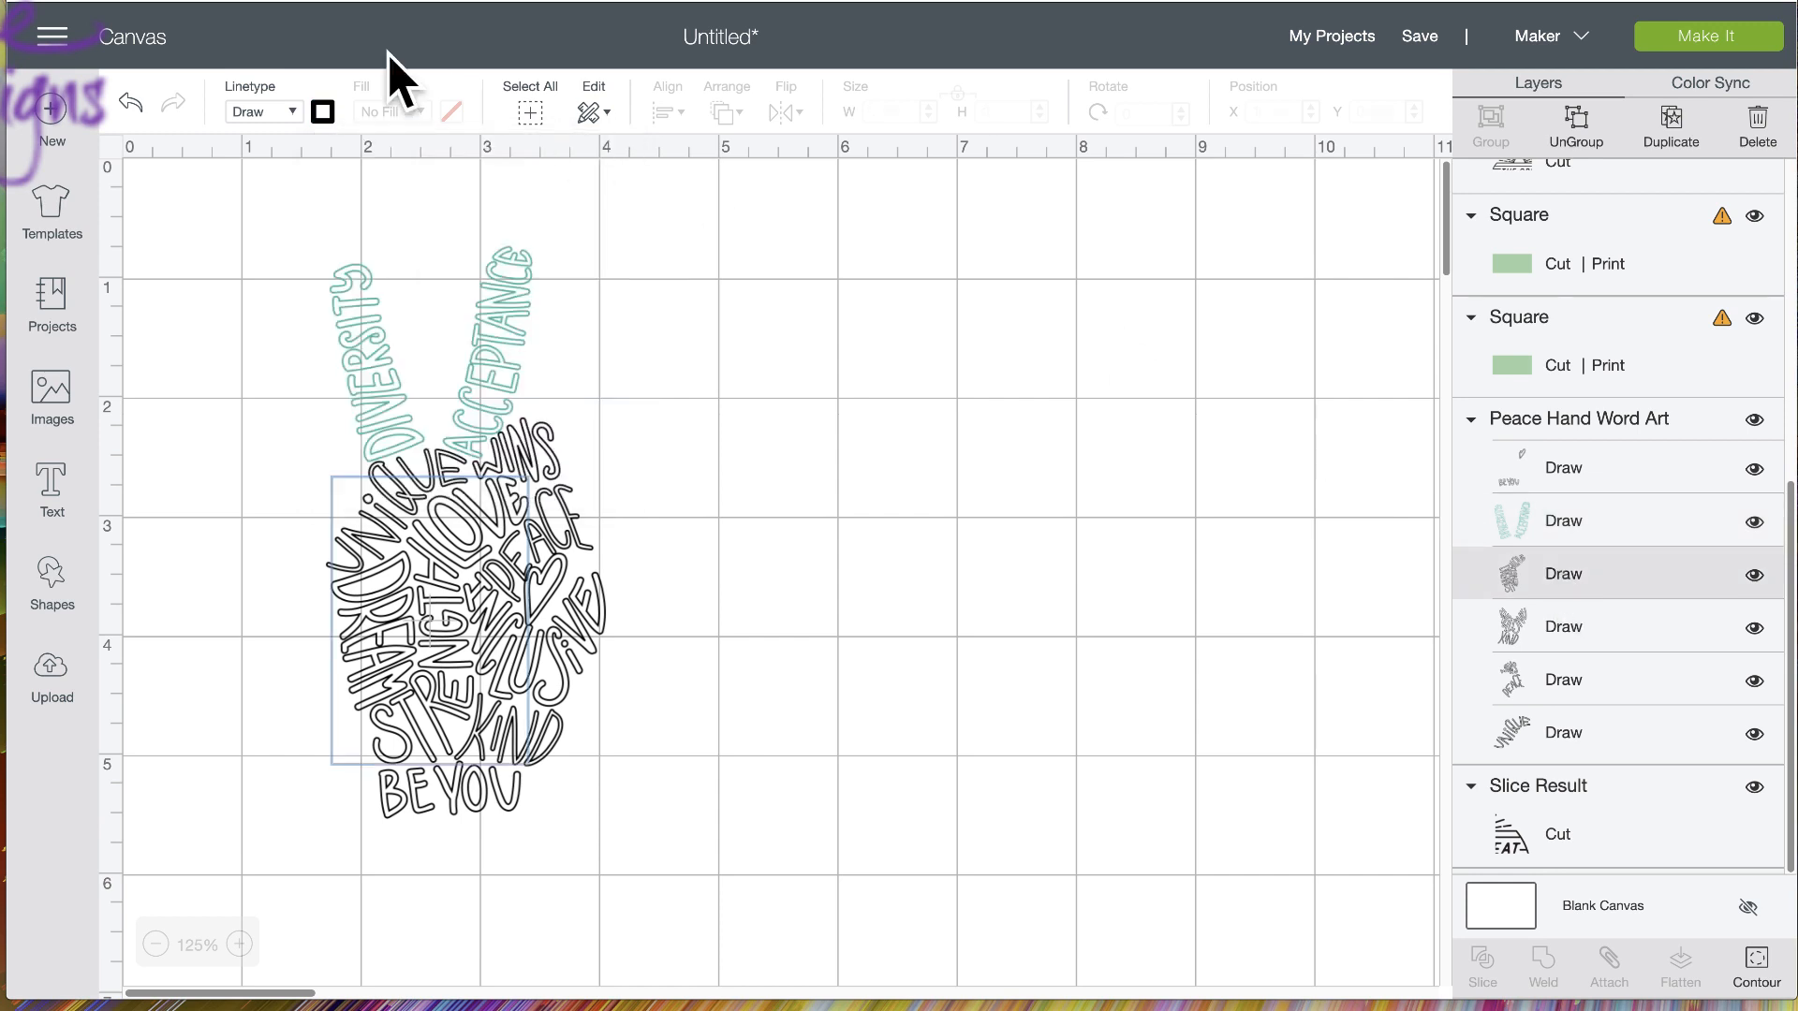
{"action": "left_click", "coordinate": [324, 112]}
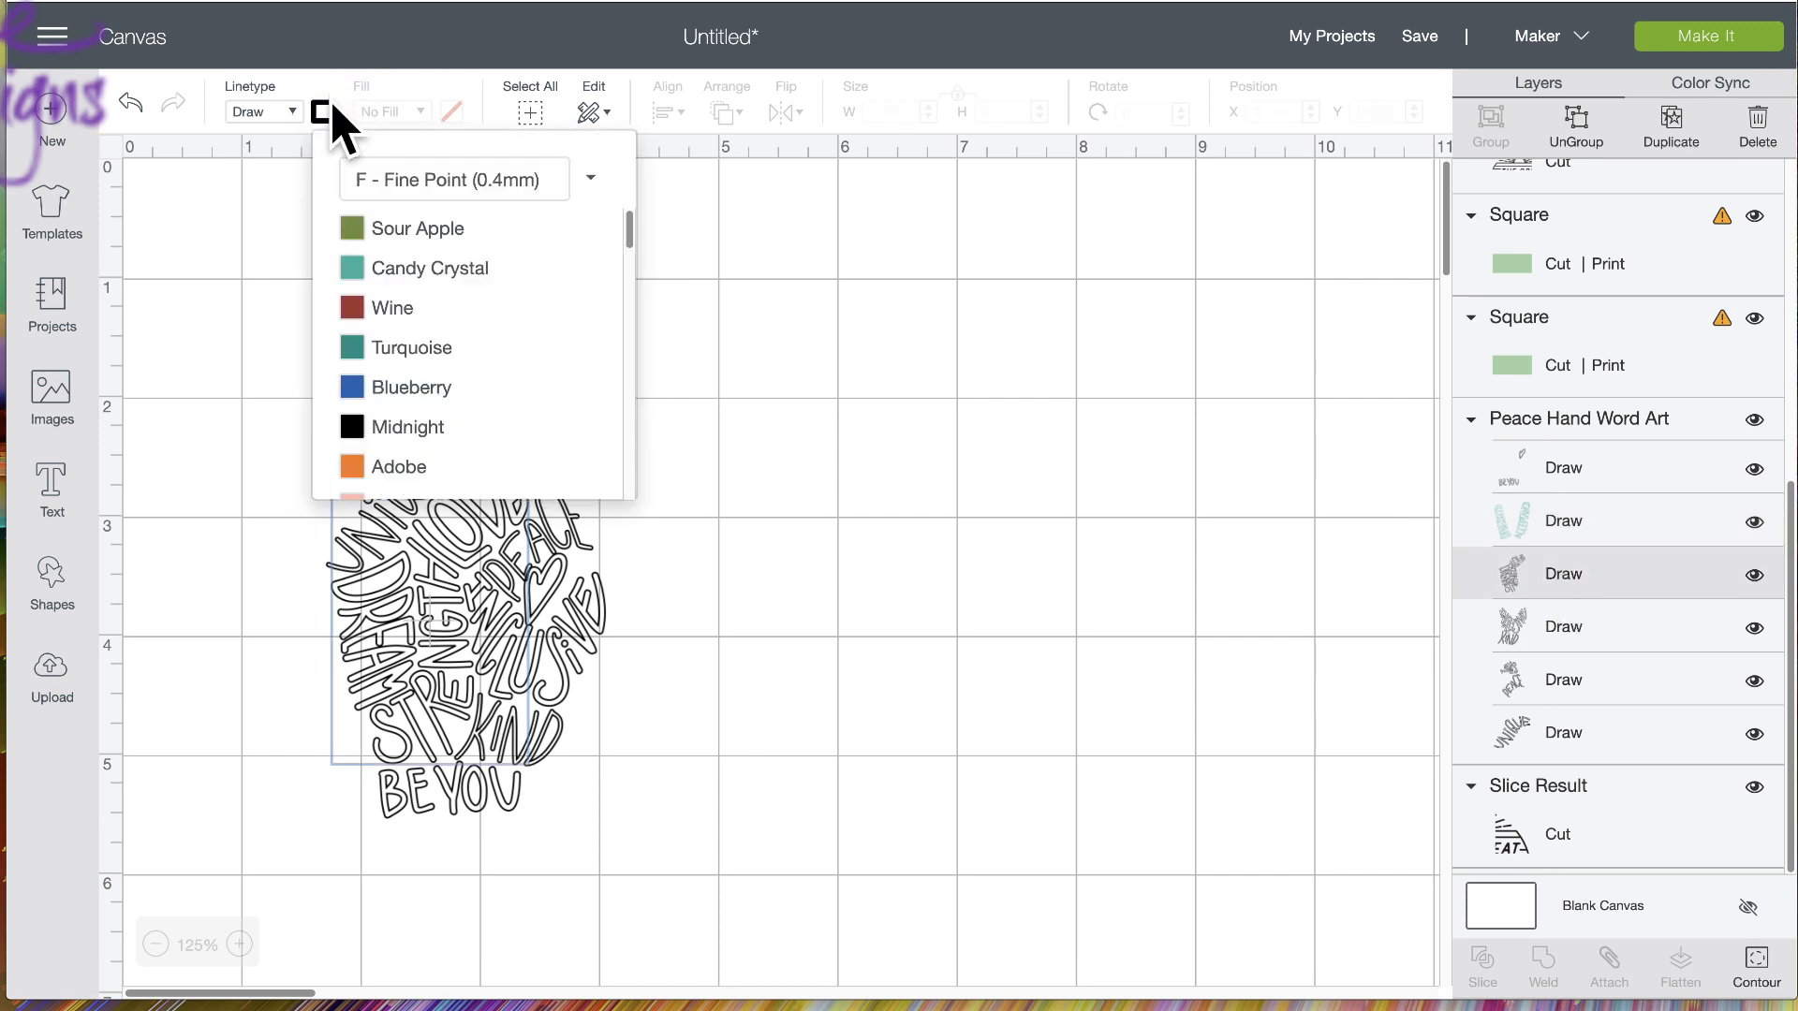
{"action": "left_click", "coordinate": [538, 179]}
{"action": "left_click", "coordinate": [484, 339]}
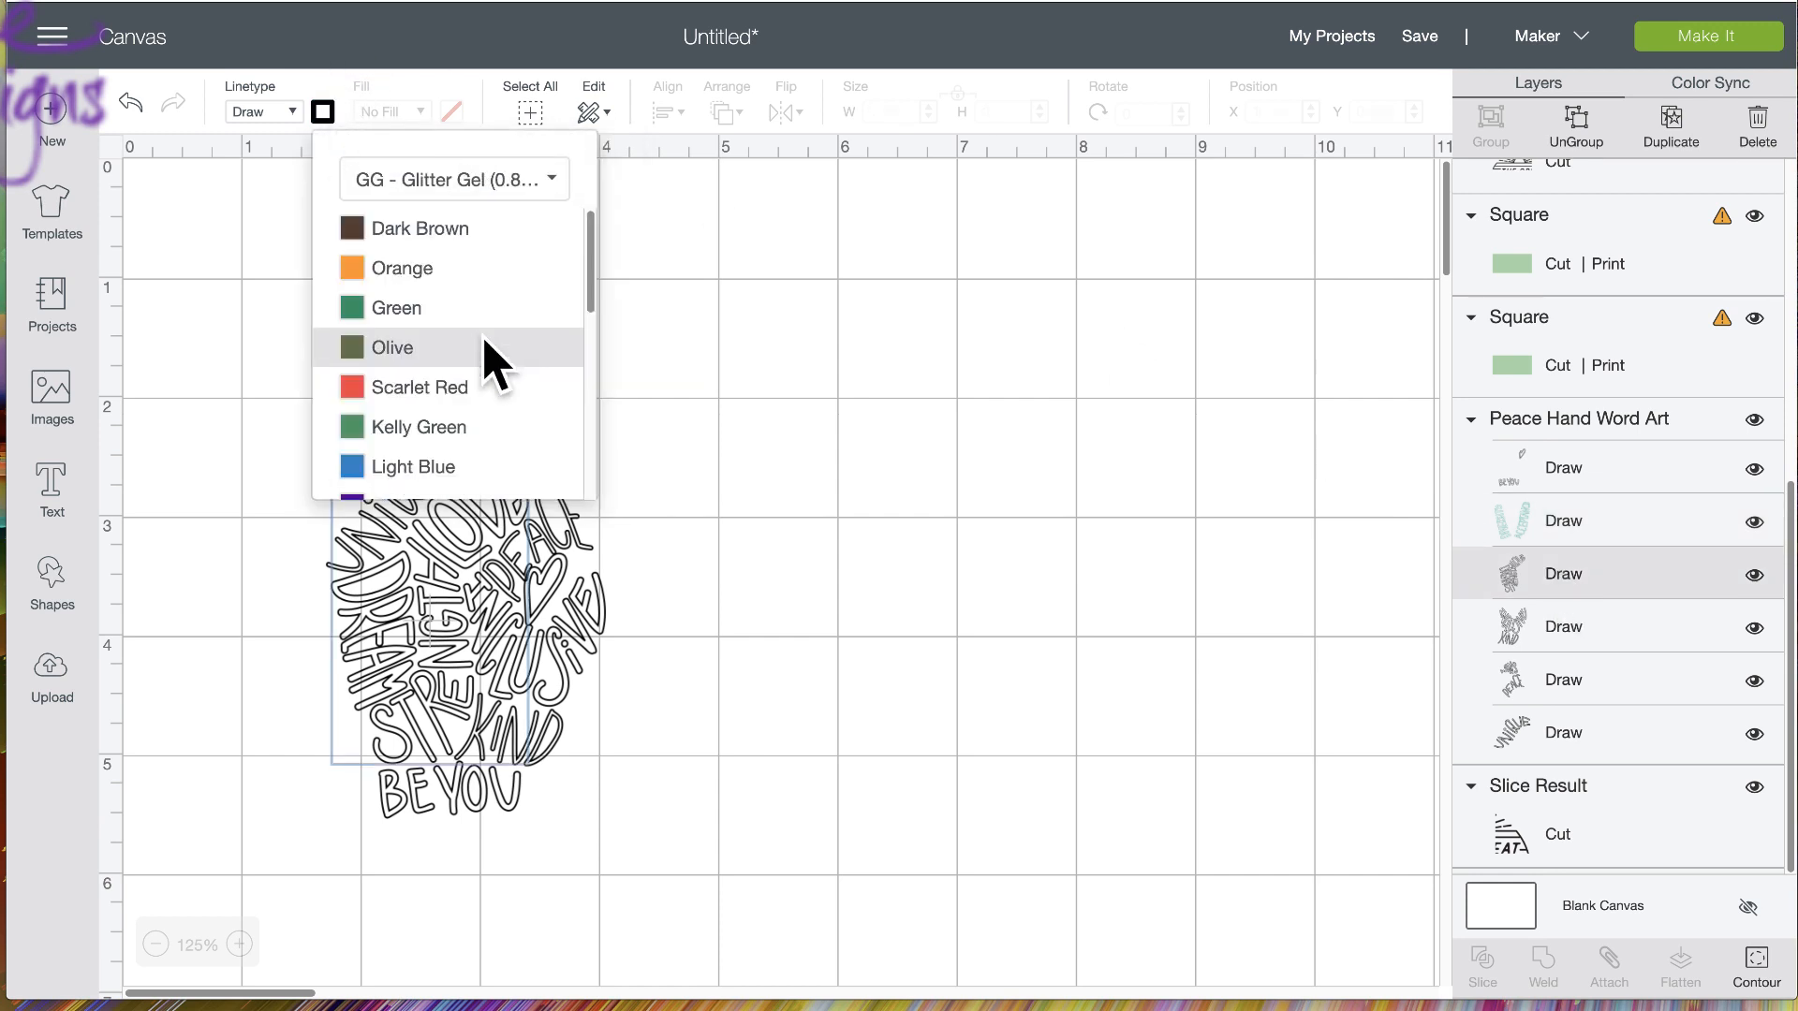
{"action": "left_click", "coordinate": [361, 393]}
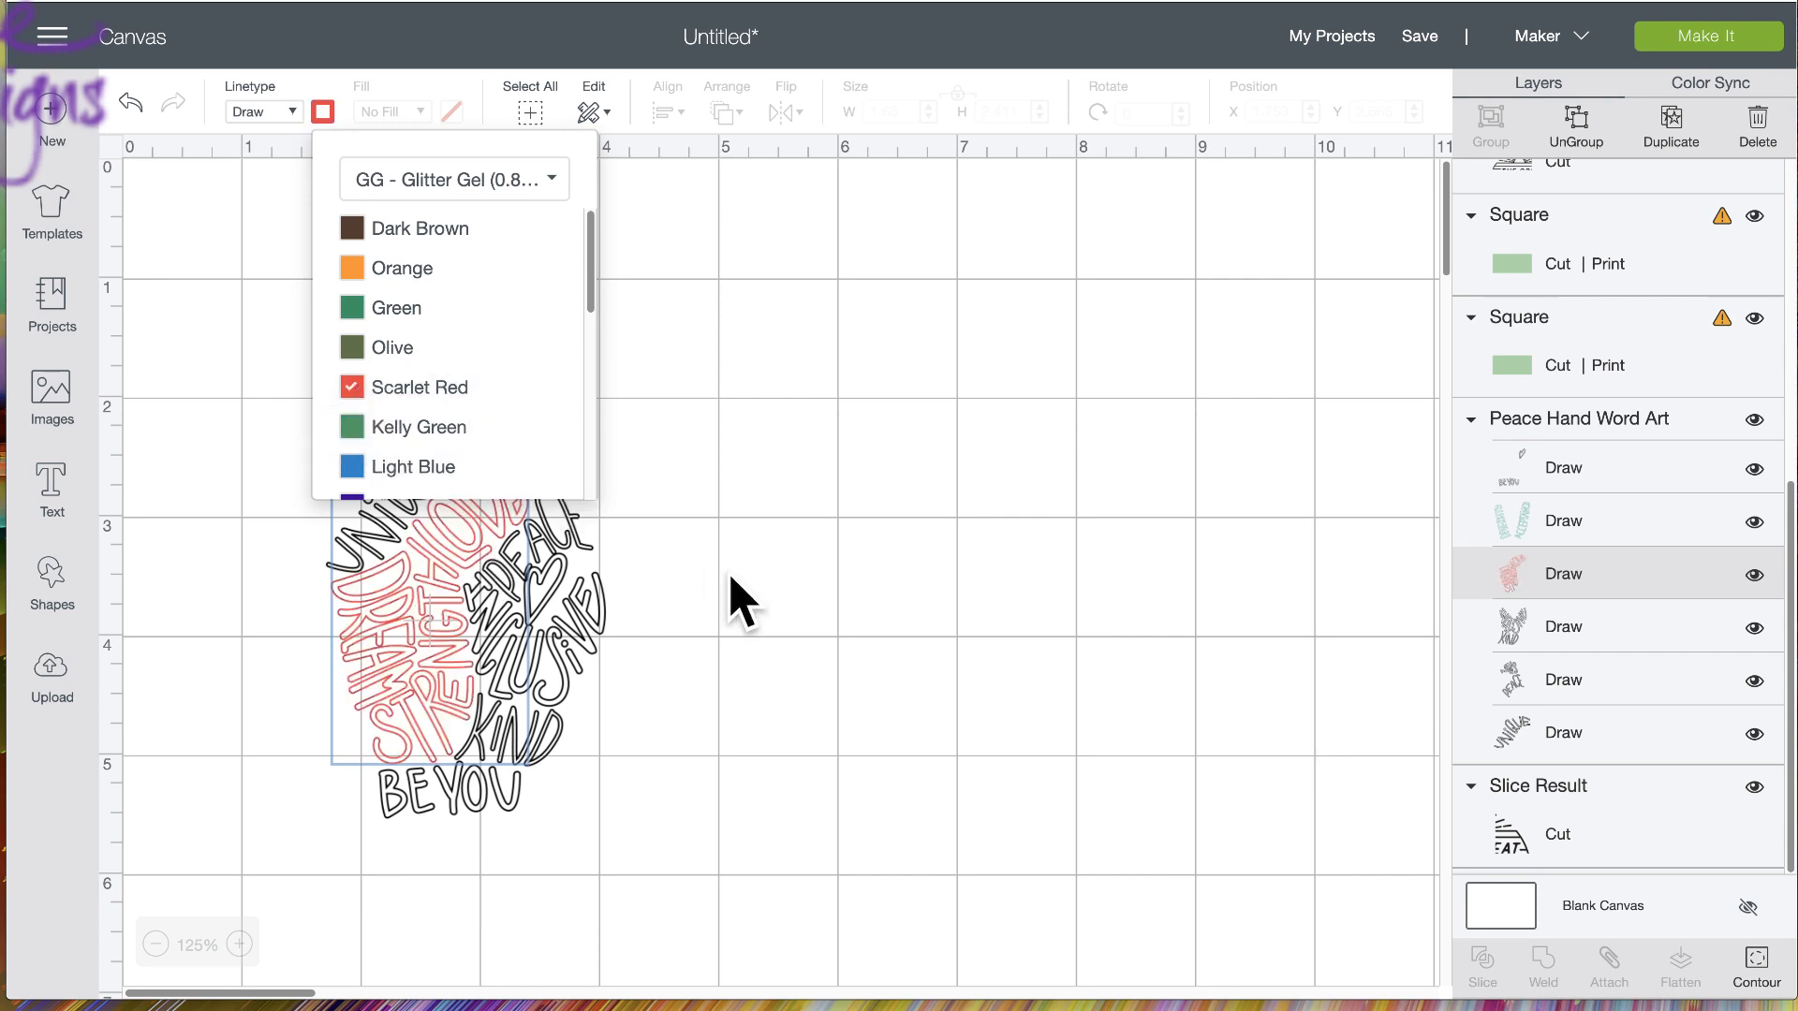
{"action": "left_click", "coordinate": [786, 631]}
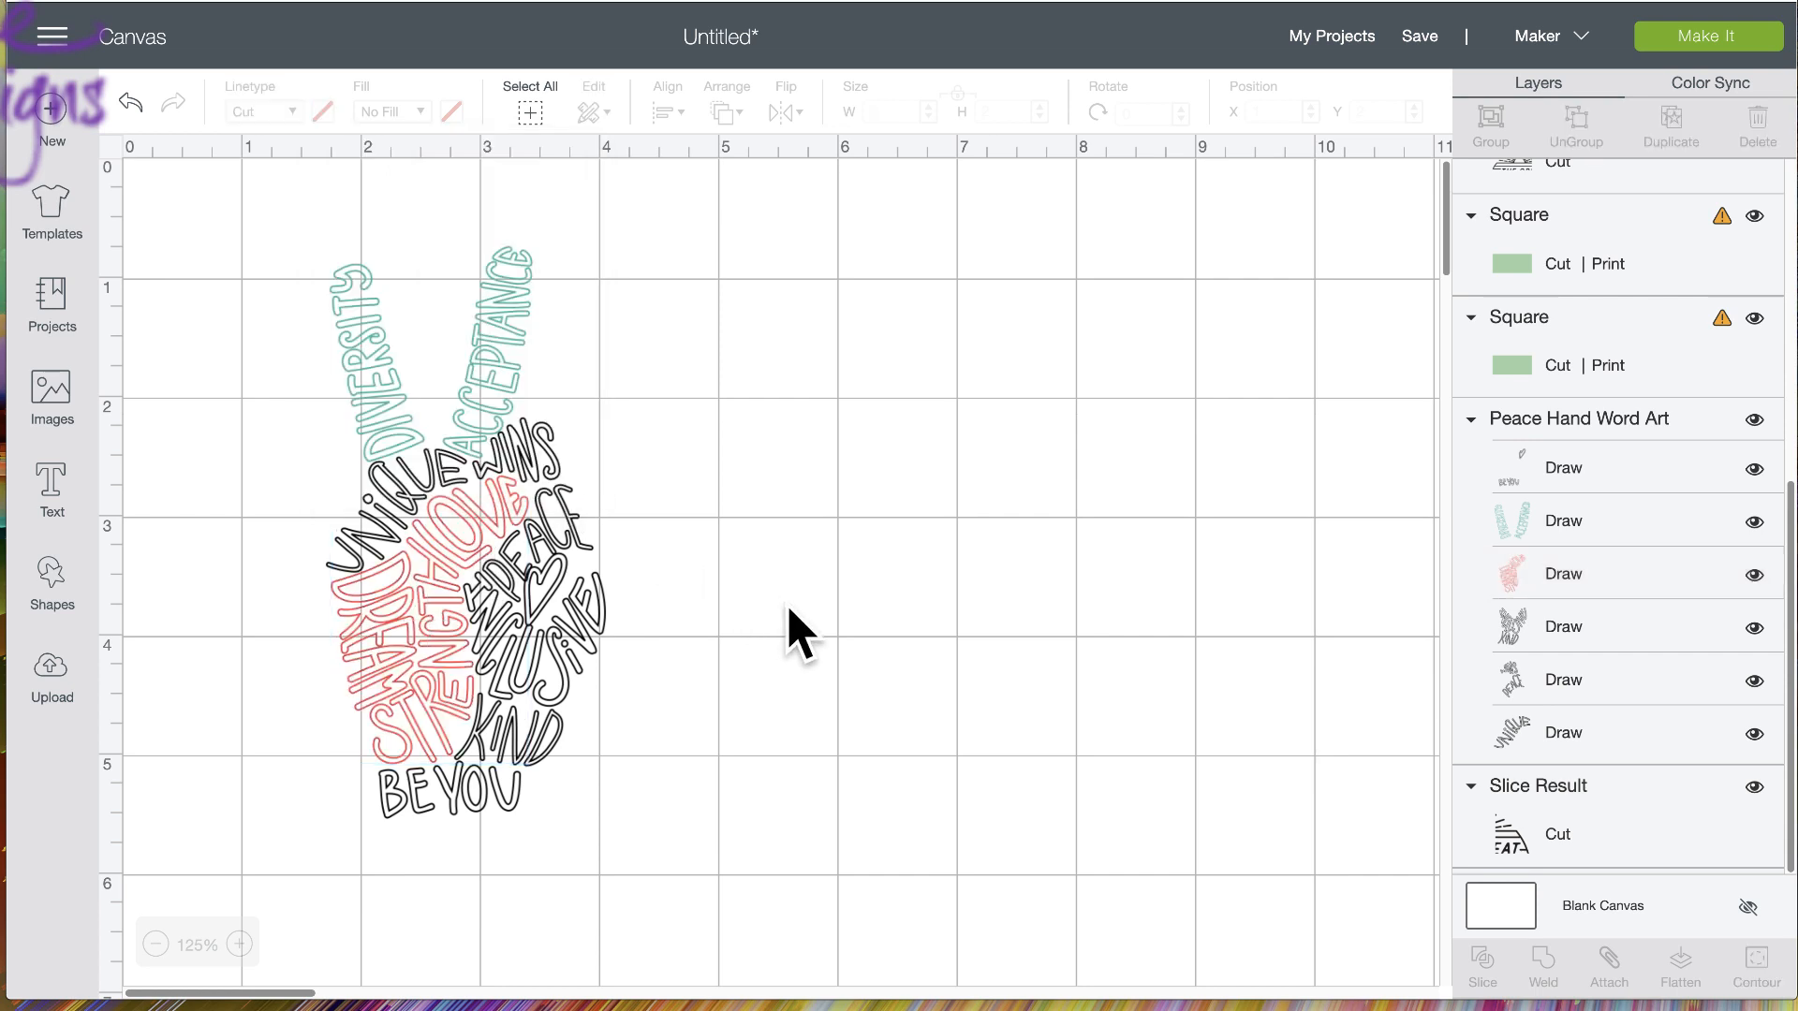
{"action": "left_click", "coordinate": [1560, 626]}
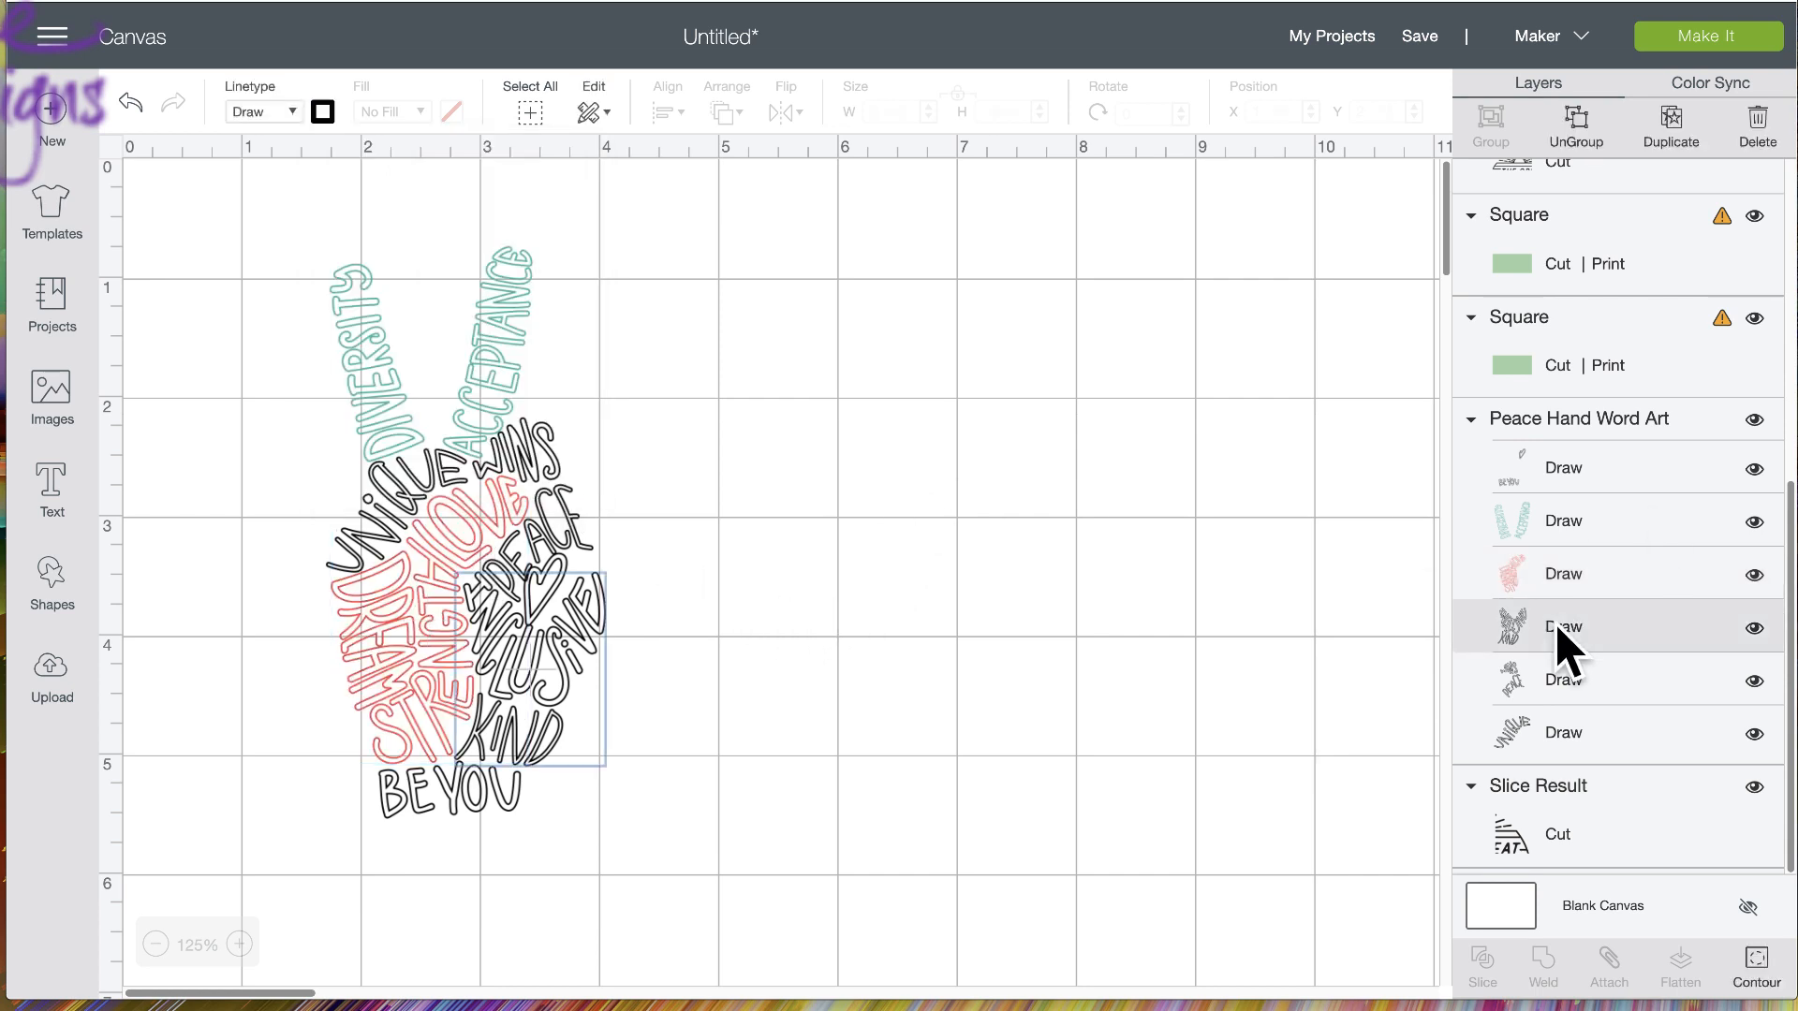
{"action": "left_click", "coordinate": [322, 111]}
{"action": "left_click", "coordinate": [787, 394]}
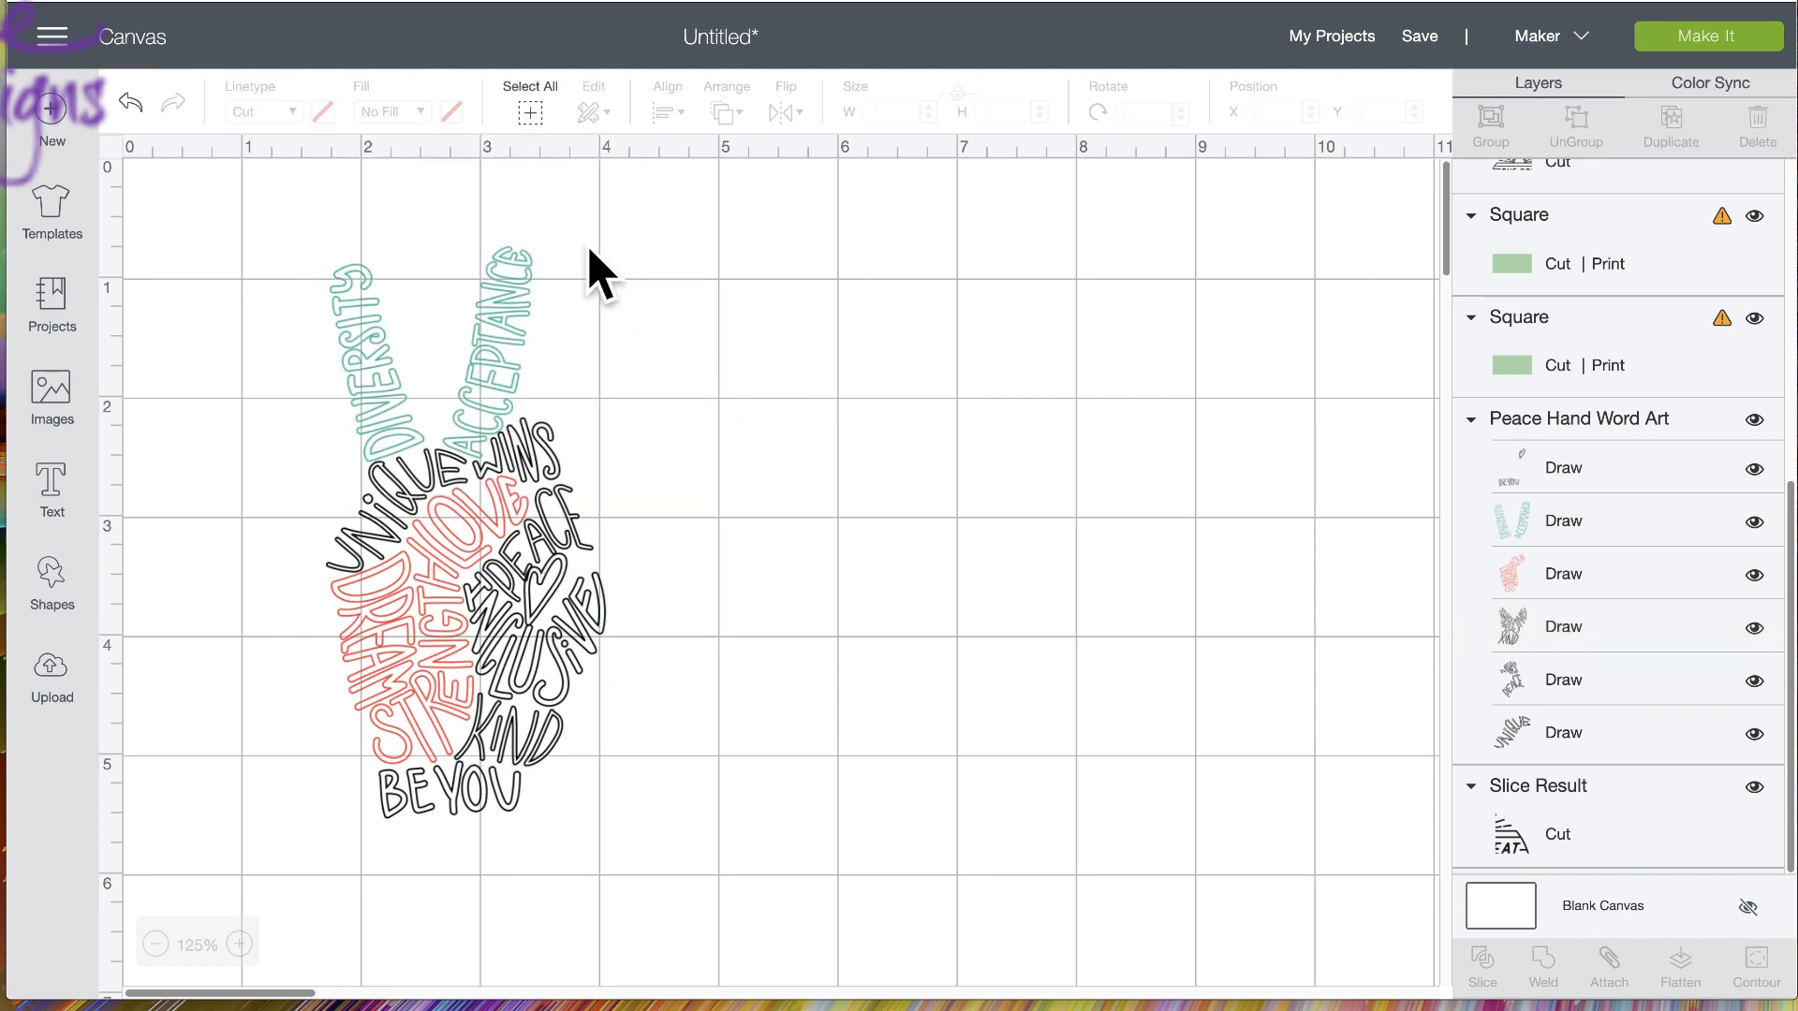
Try the Deboss linetype on the whole Peace Hand Word Art and switch it to Engrave
{"action": "left_click", "coordinate": [524, 457]}
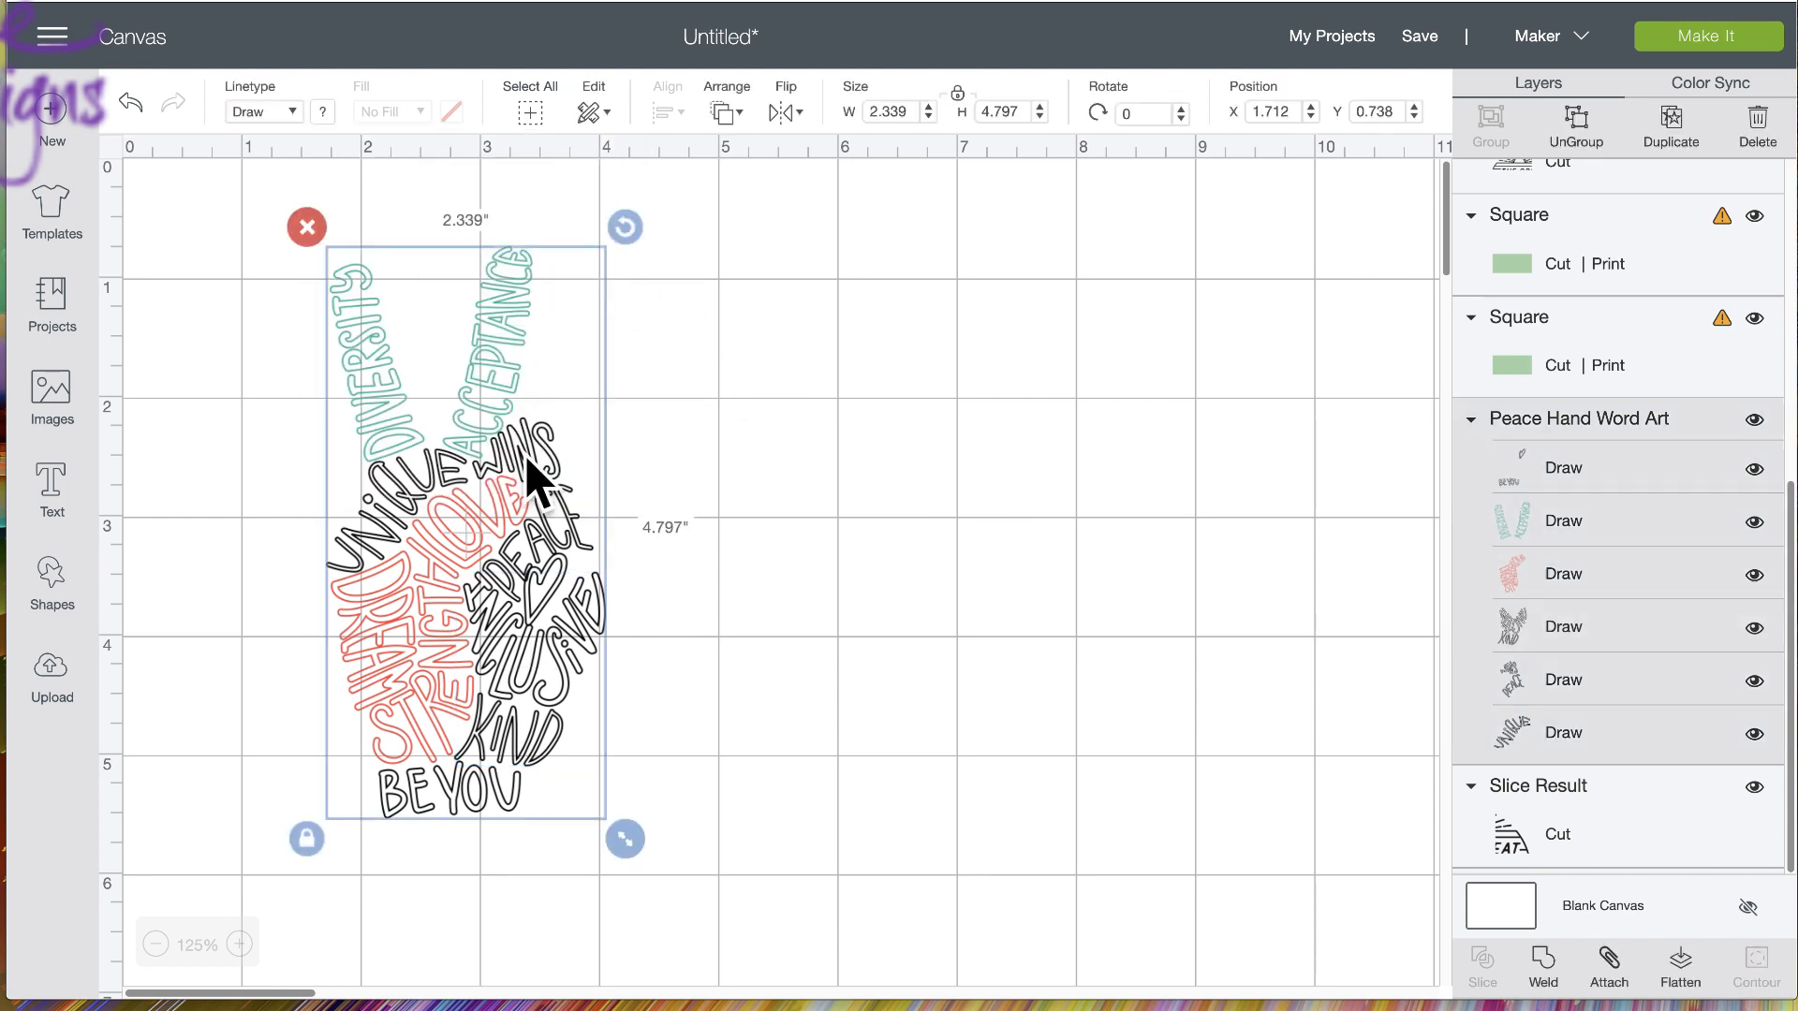
{"action": "left_click", "coordinate": [293, 114]}
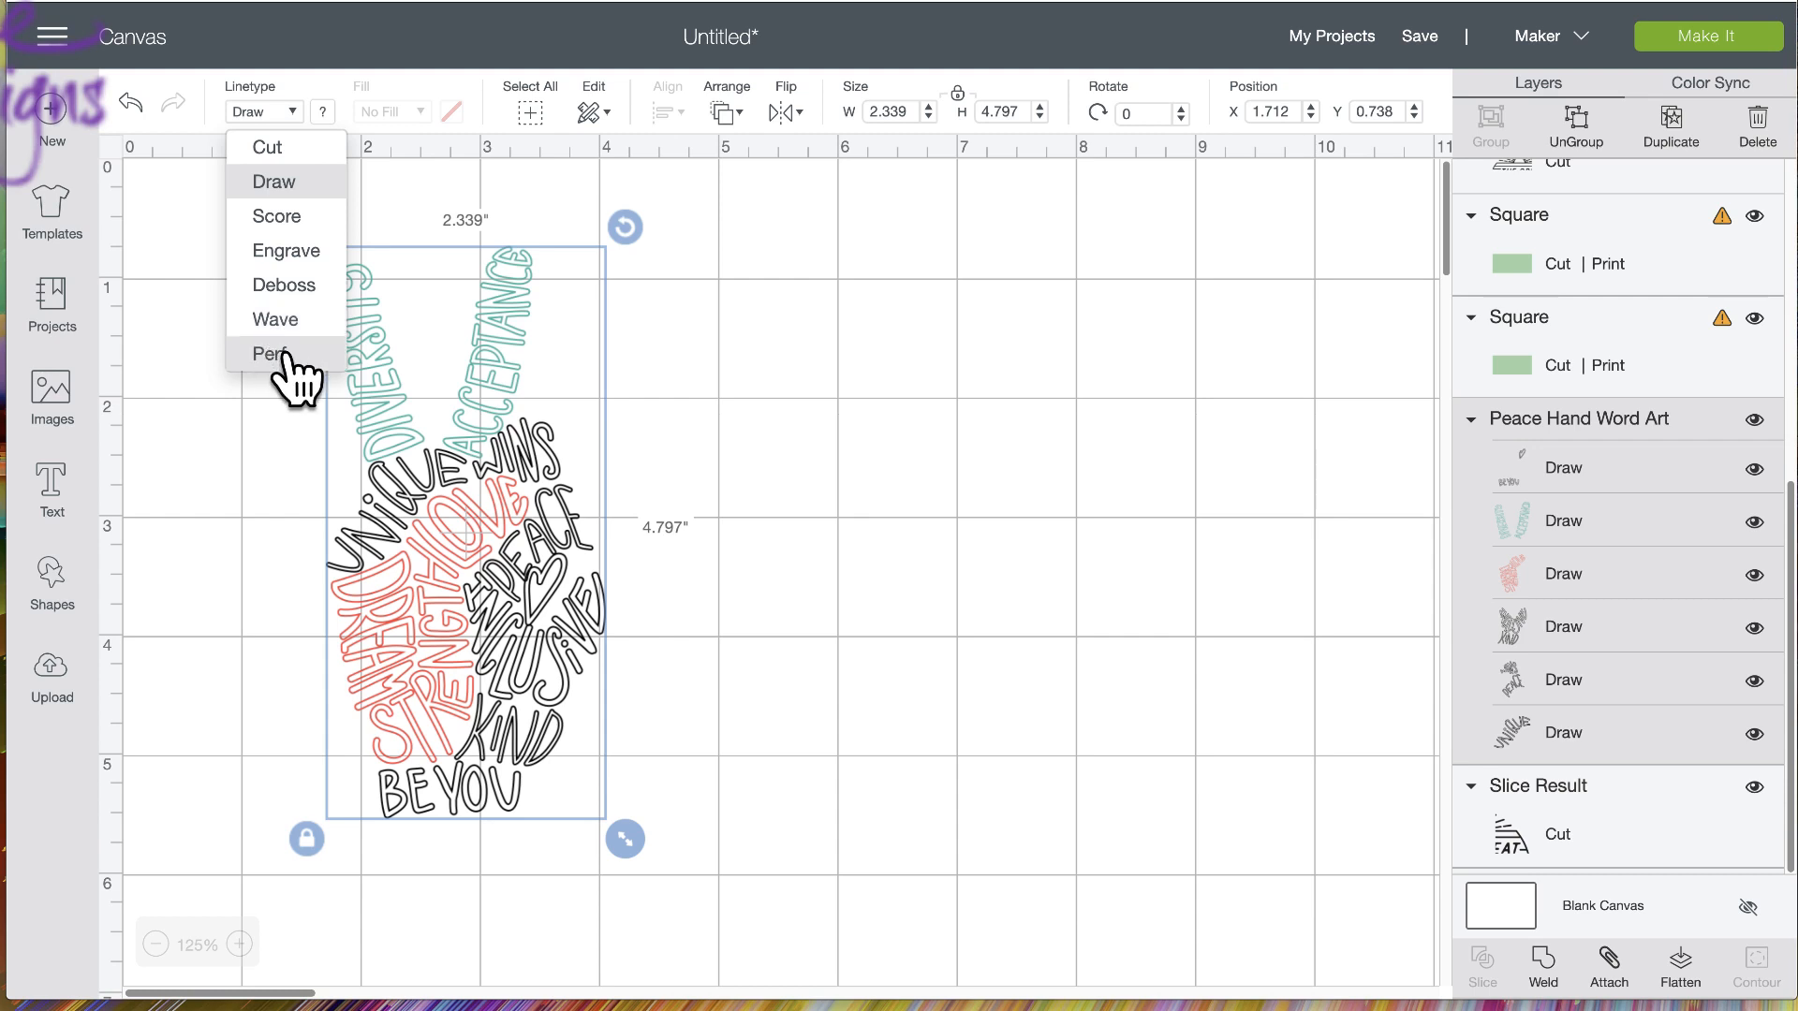
{"action": "left_click", "coordinate": [307, 286]}
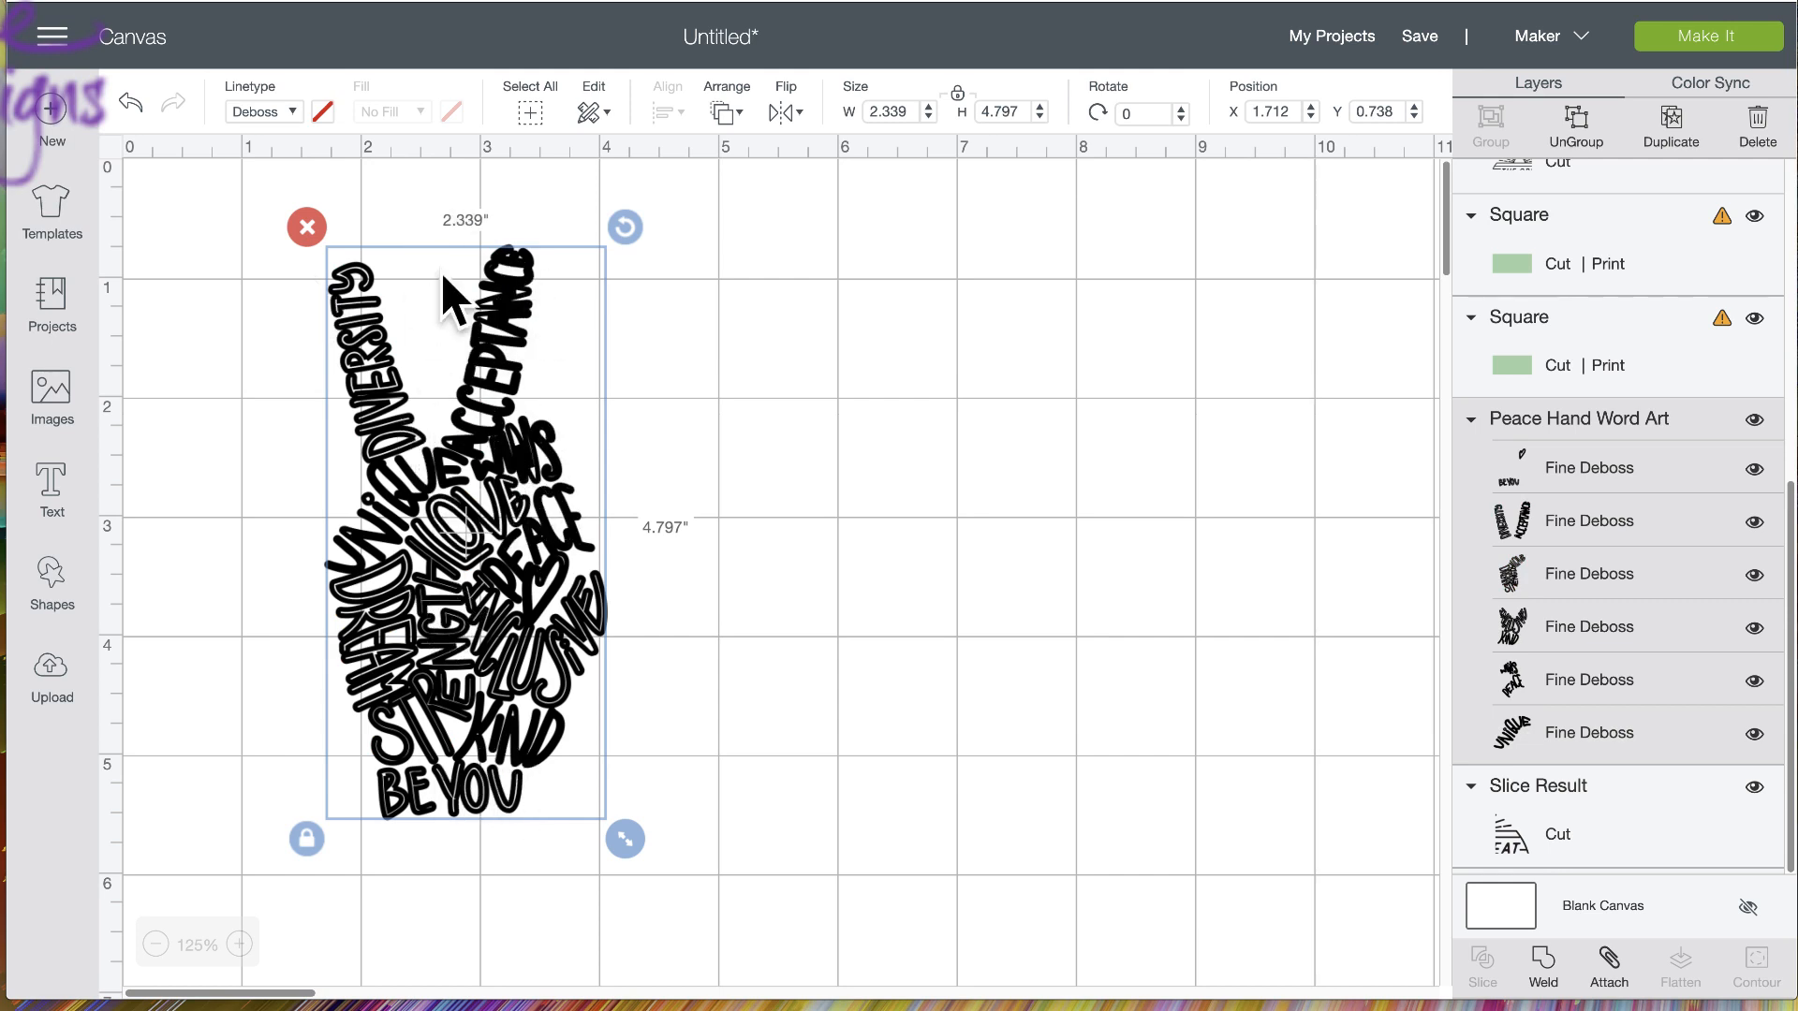
{"action": "left_click", "coordinate": [294, 112]}
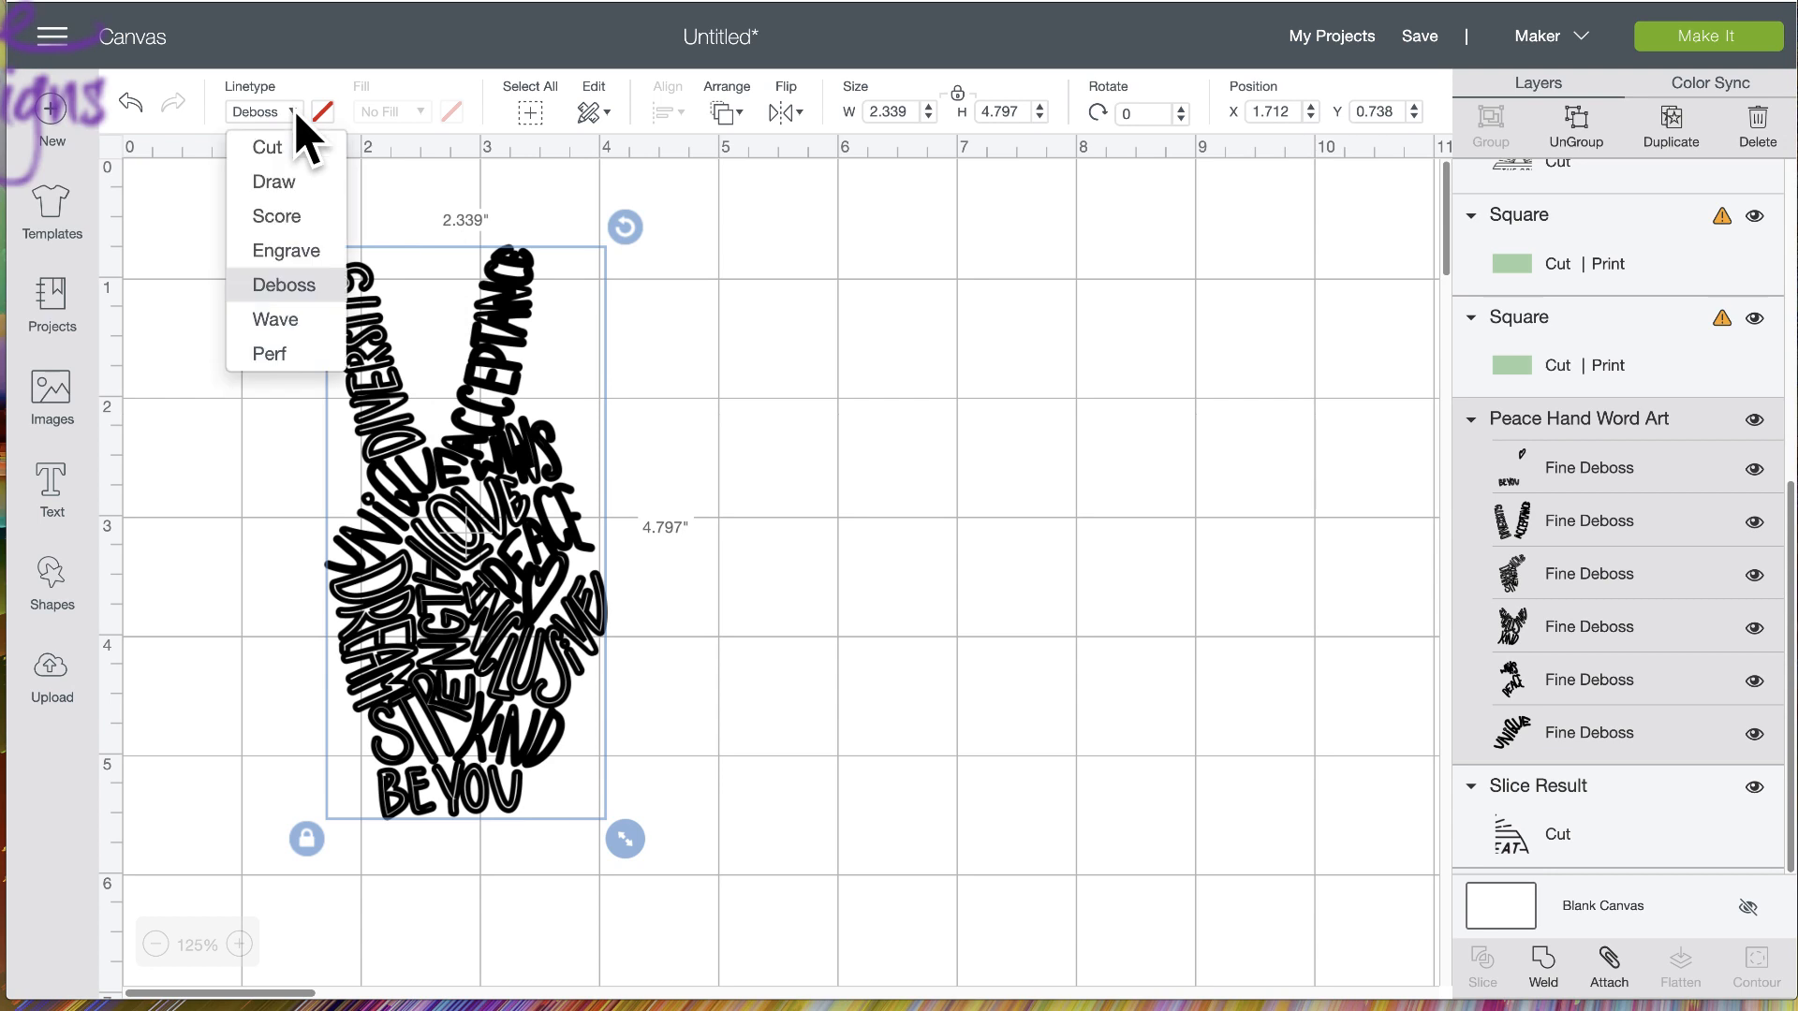
{"action": "left_click", "coordinate": [290, 250]}
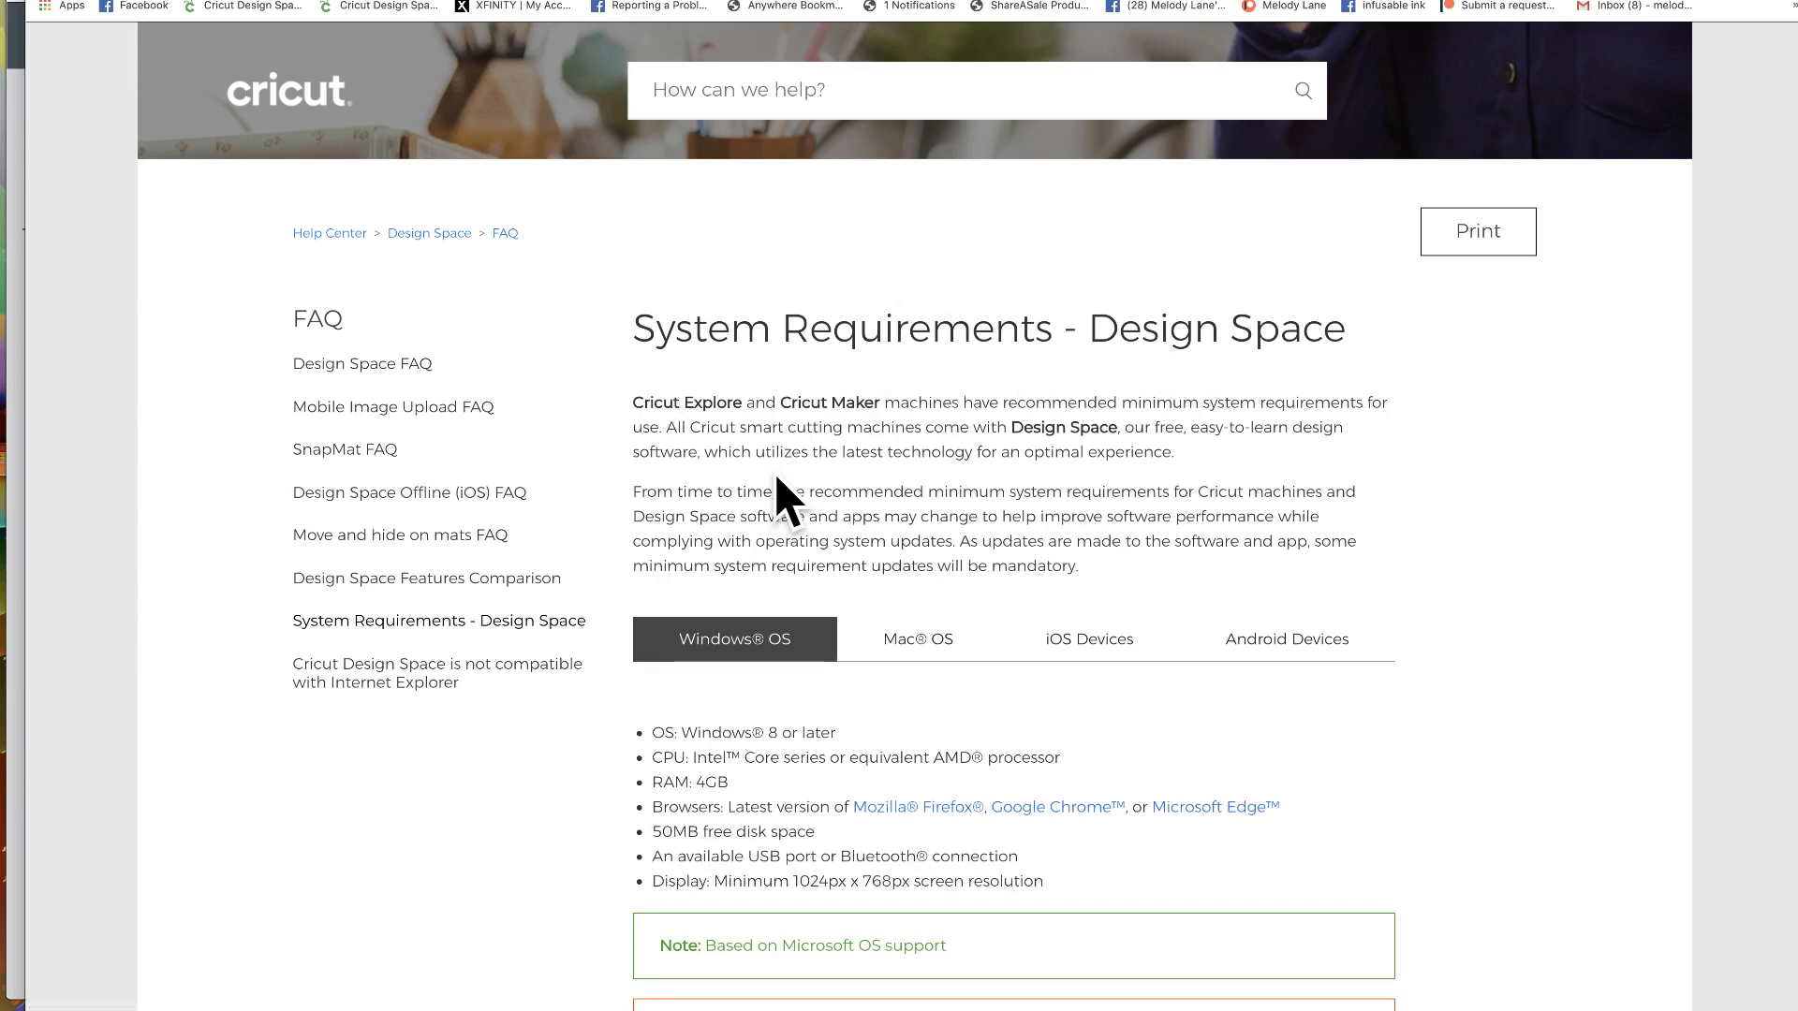
In the browser, read through the Windows OS system requirements for Design Space on the Cricut help page
{"action": "scroll", "coordinate": [781, 487], "scroll_direction": "down", "scroll_amount": 2}
{"action": "scroll", "coordinate": [786, 496], "scroll_direction": "down", "scroll_amount": 1}
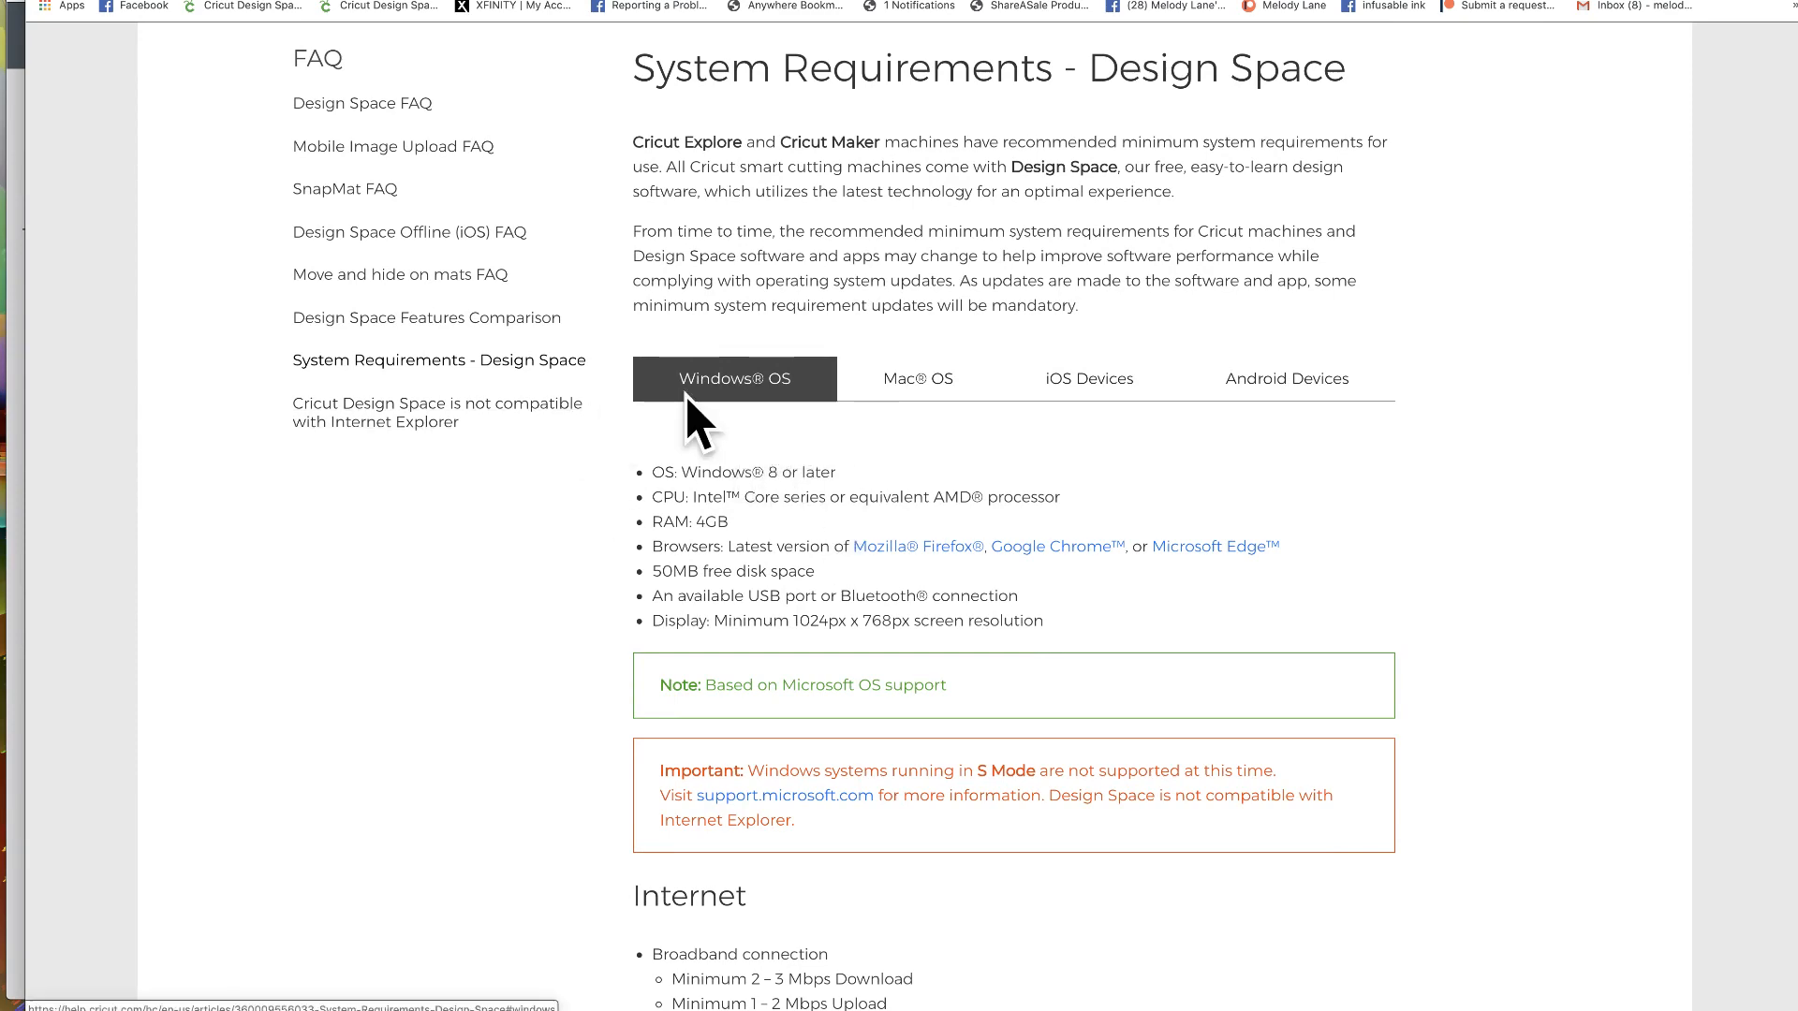
{"action": "scroll", "coordinate": [745, 539], "scroll_direction": "down", "scroll_amount": 2}
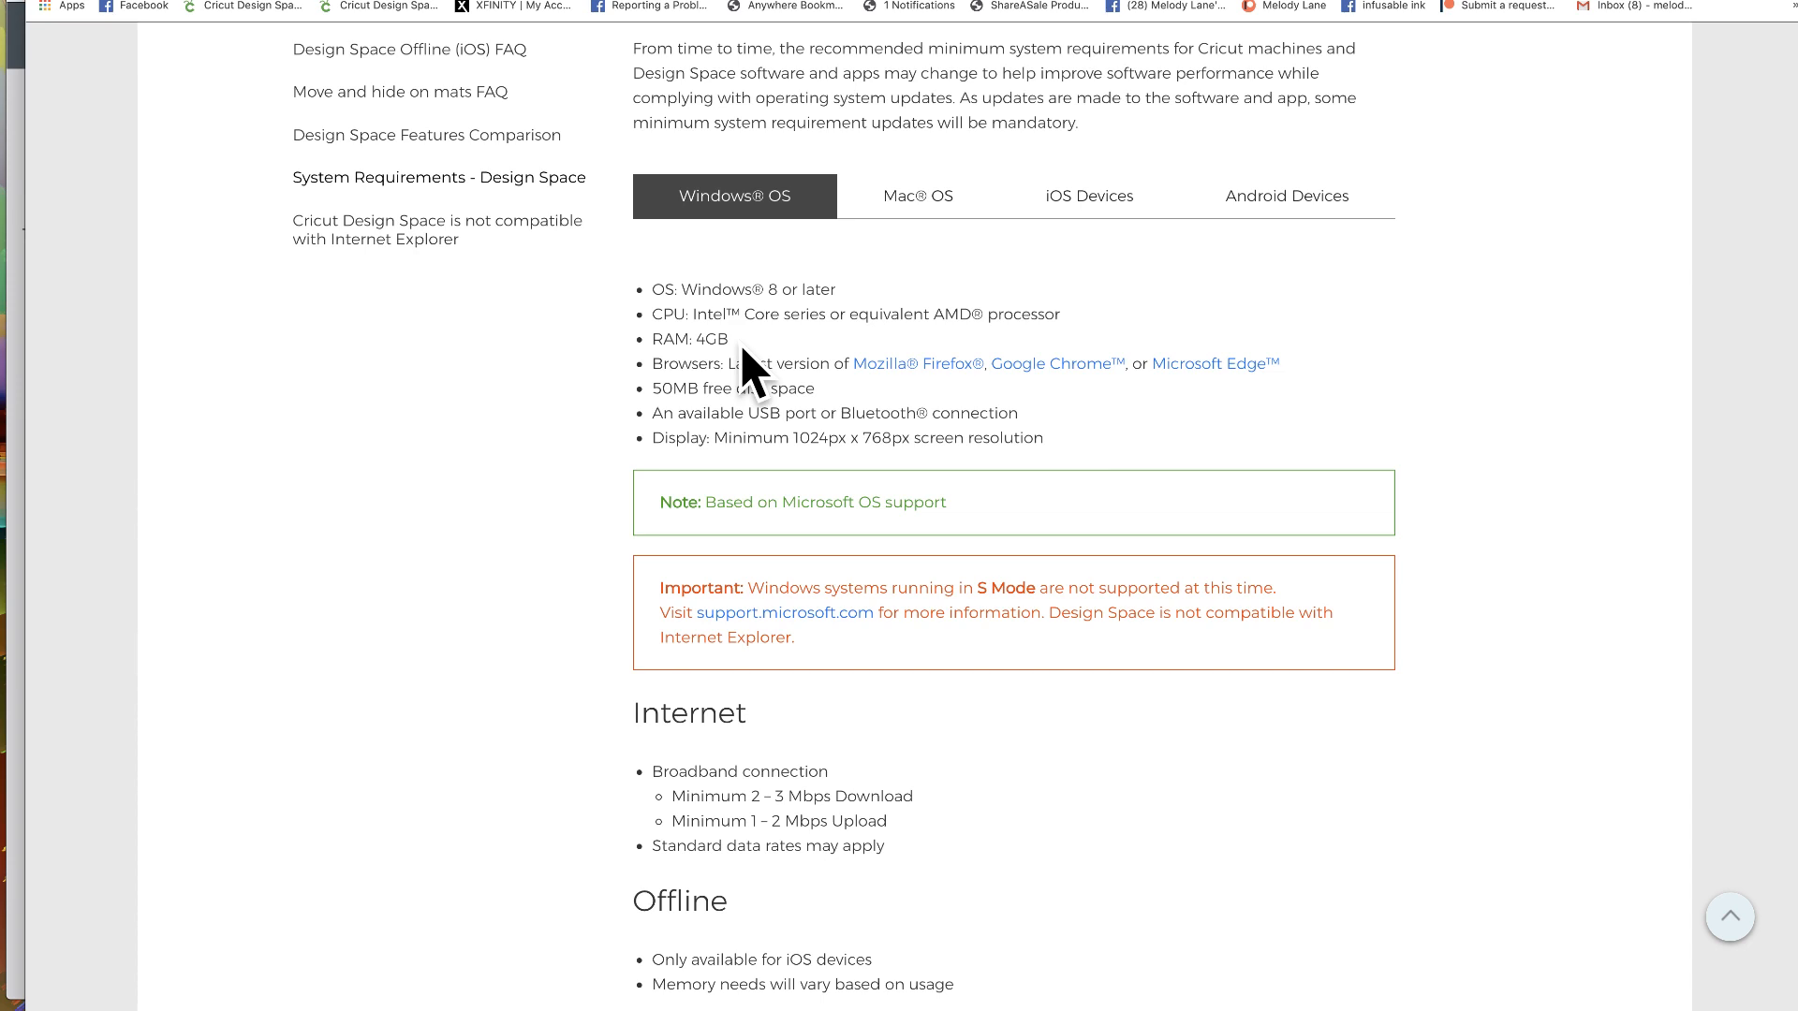
{"action": "scroll", "coordinate": [760, 483], "scroll_direction": "down", "scroll_amount": 3}
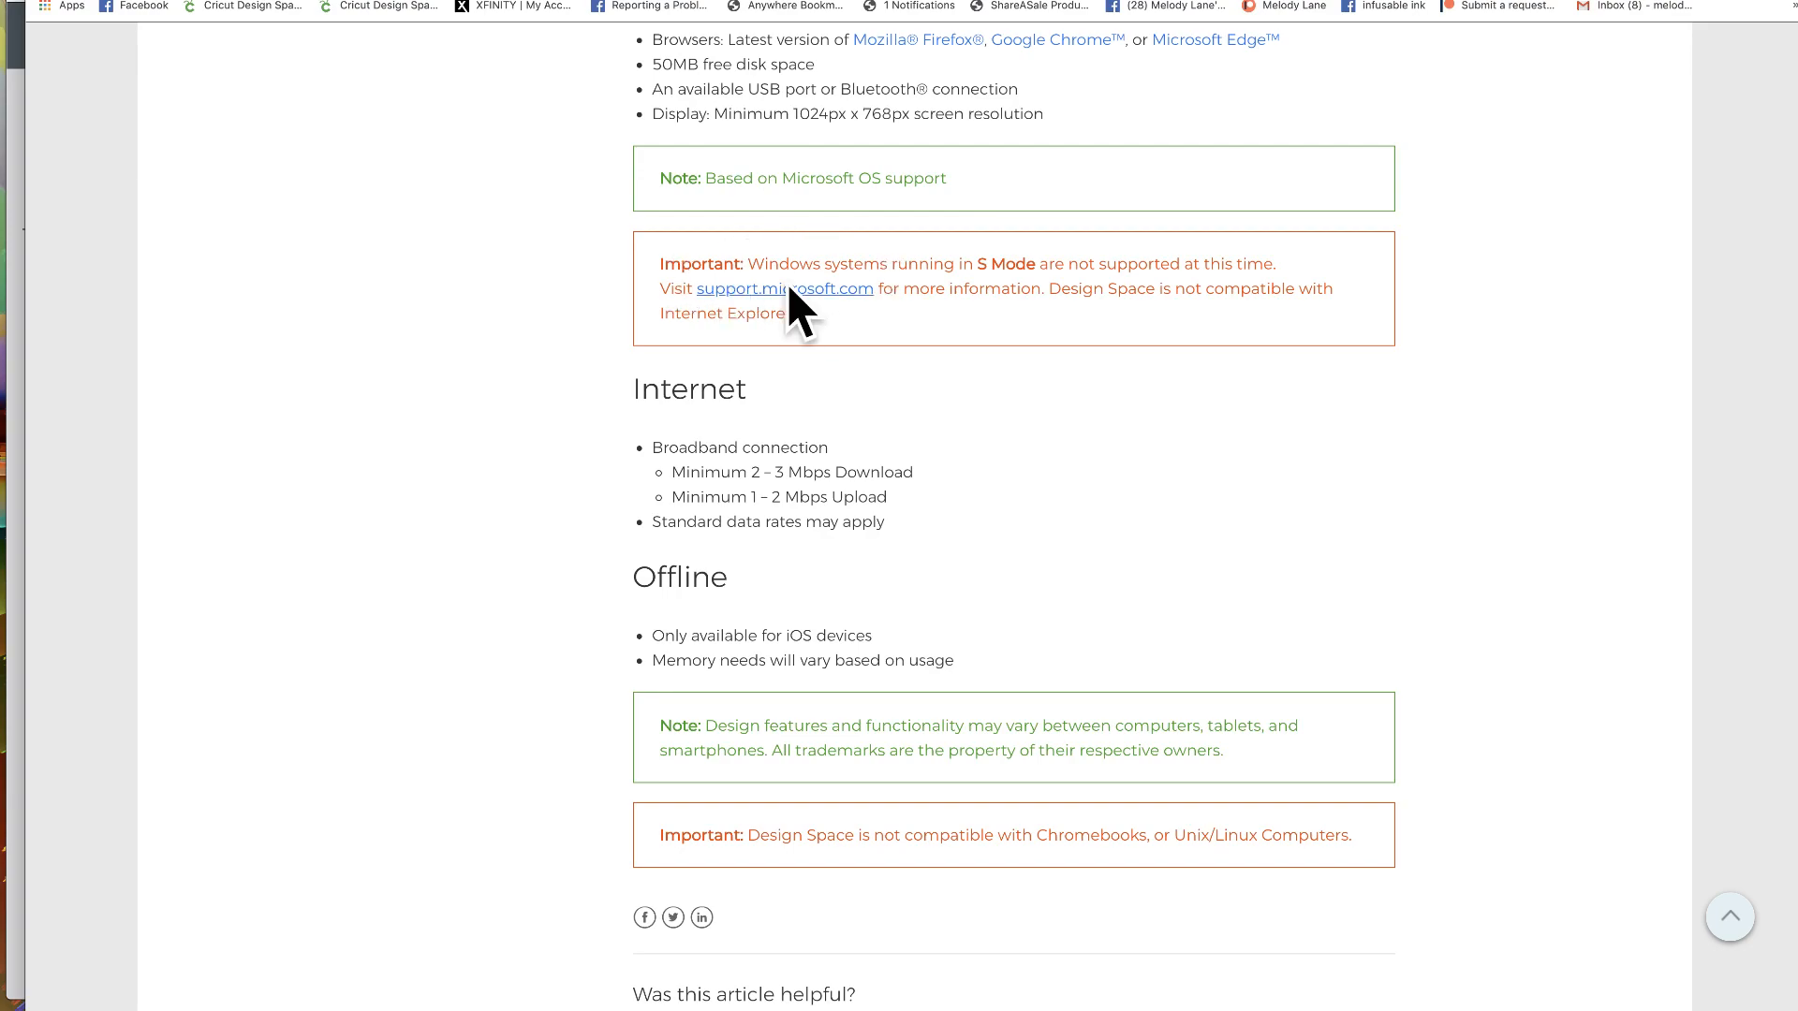
{"action": "scroll", "coordinate": [871, 453], "scroll_direction": "down", "scroll_amount": 1}
{"action": "scroll", "coordinate": [874, 465], "scroll_direction": "down", "scroll_amount": 4}
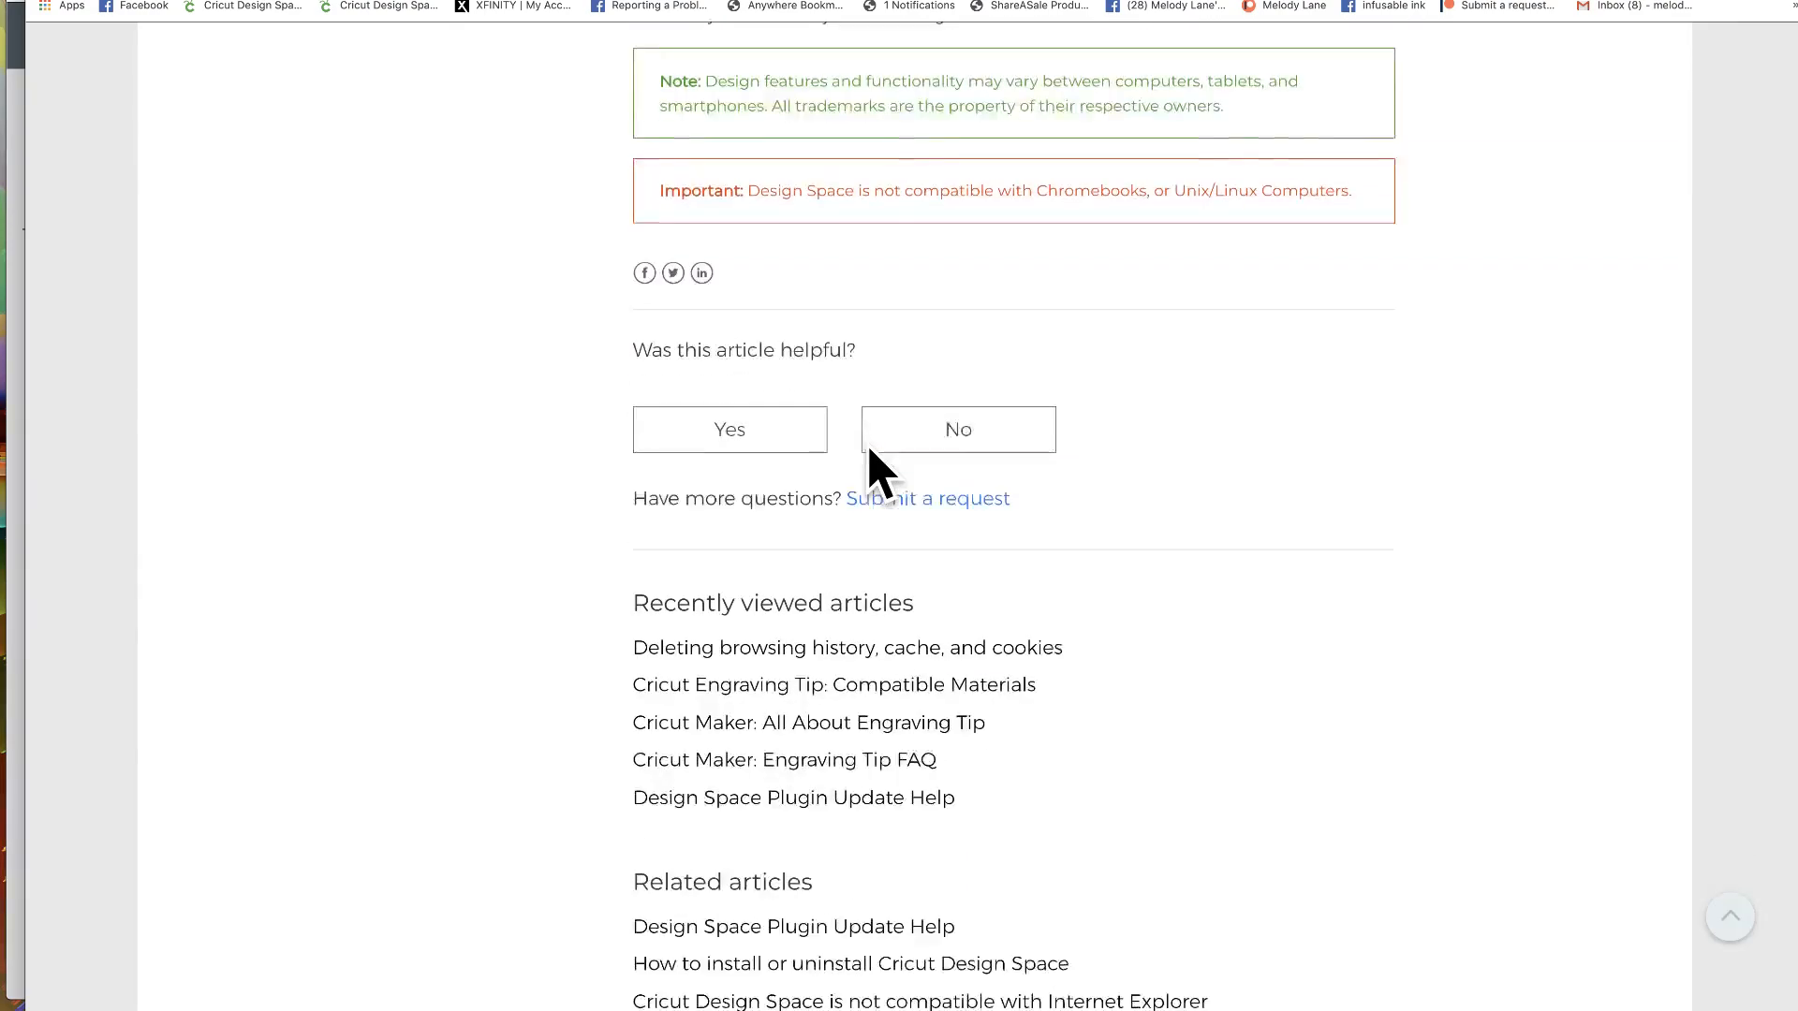
Show the Mac OS system requirements for Design Space and read through them
{"action": "scroll", "coordinate": [873, 463], "scroll_direction": "up", "scroll_amount": 12}
{"action": "left_click", "coordinate": [915, 626]}
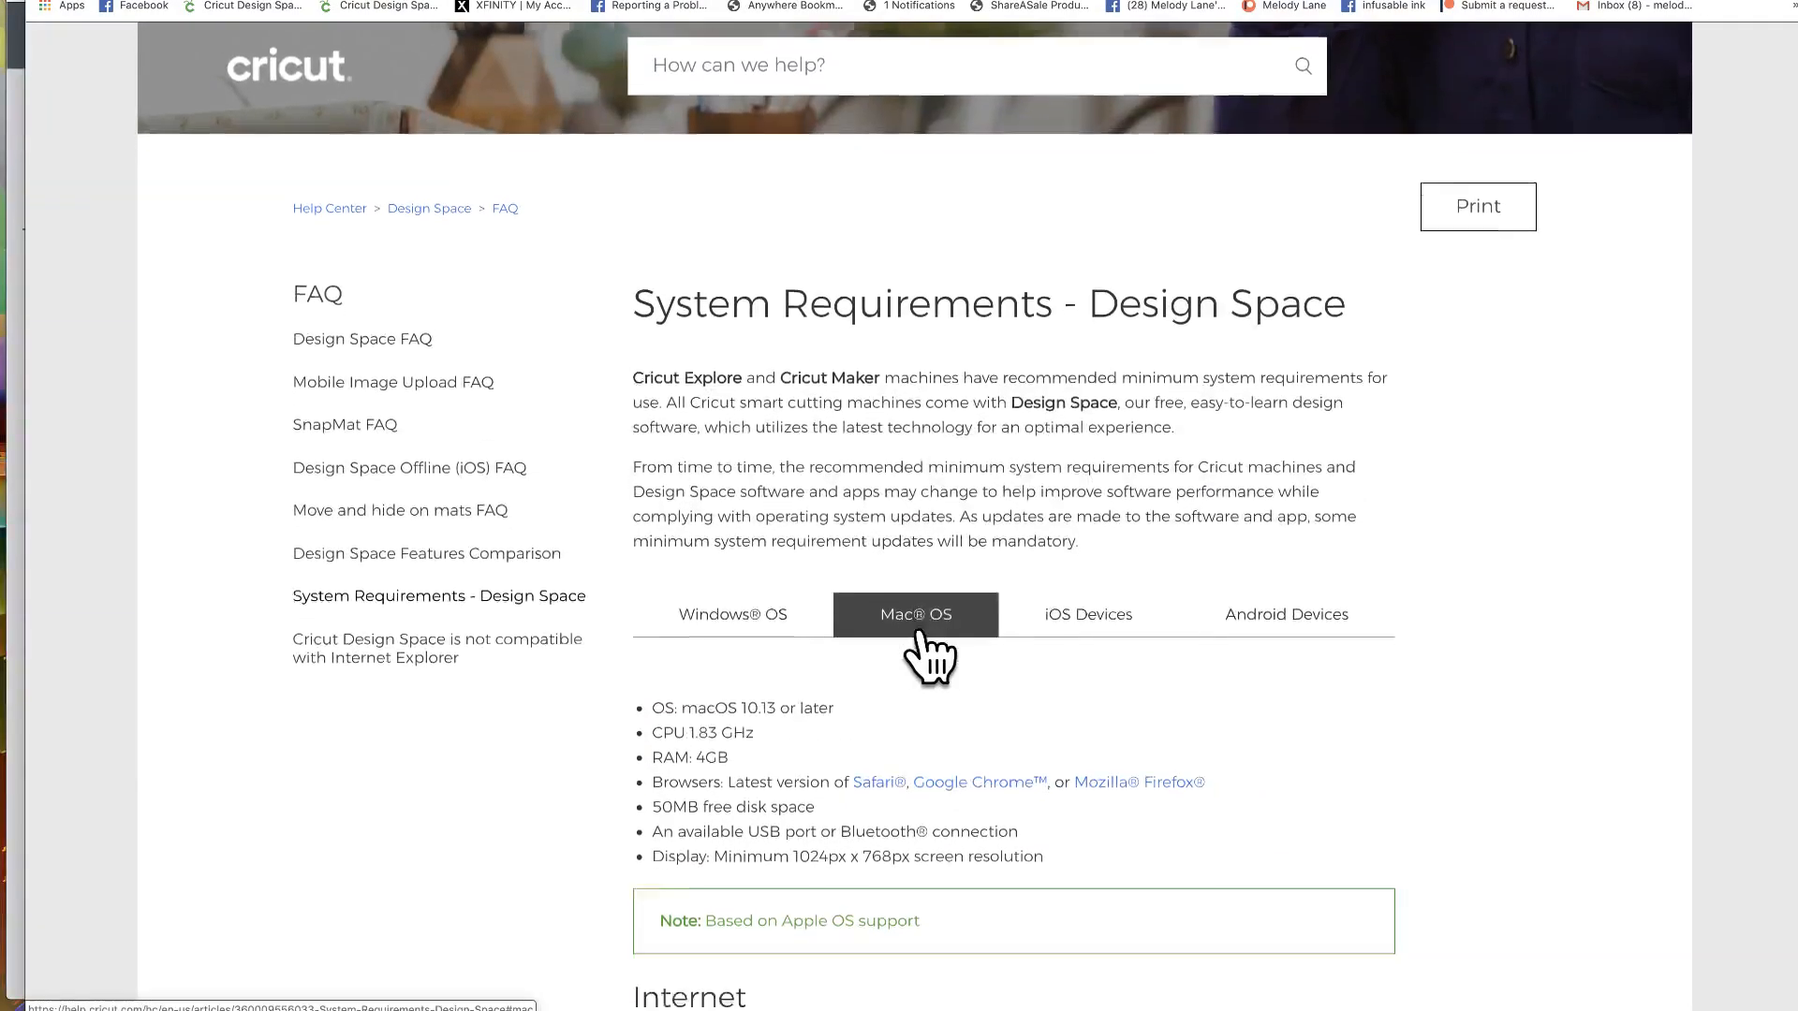
{"action": "scroll", "coordinate": [927, 649], "scroll_direction": "down", "scroll_amount": 6}
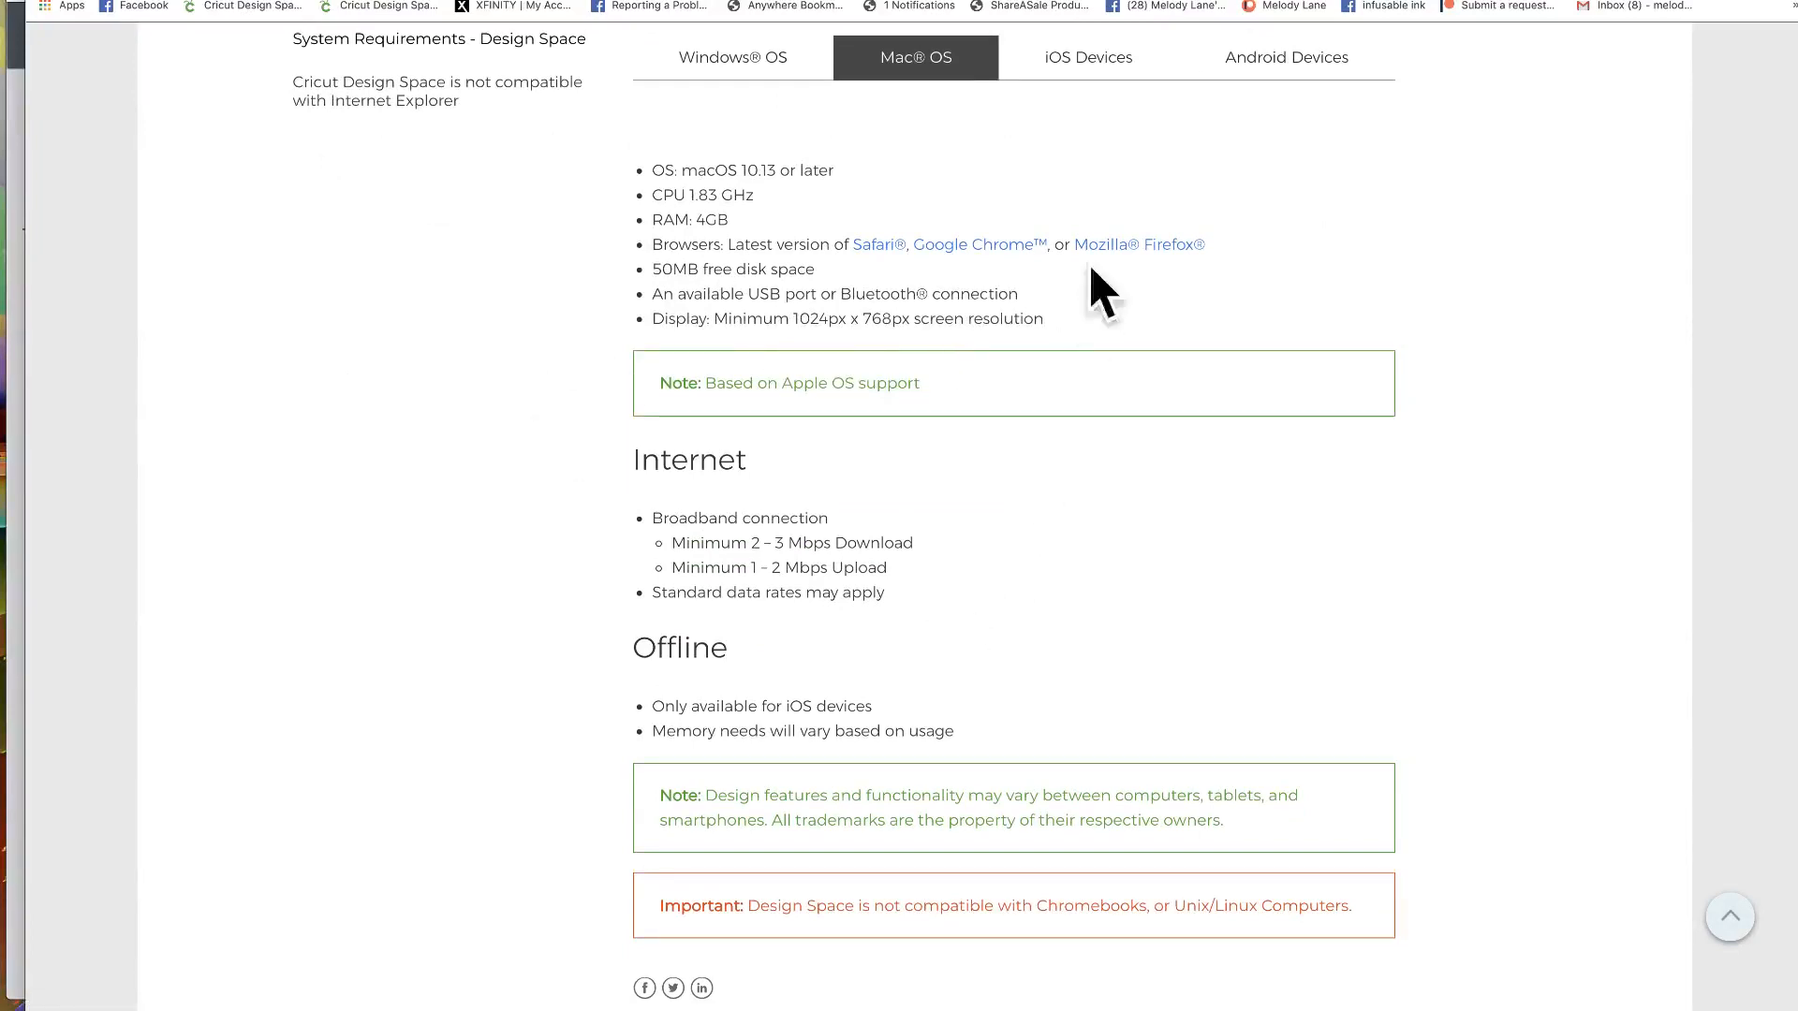
Show the Design Space system requirements for iOS devices and Android devices and read through them
{"action": "left_click", "coordinate": [1121, 61]}
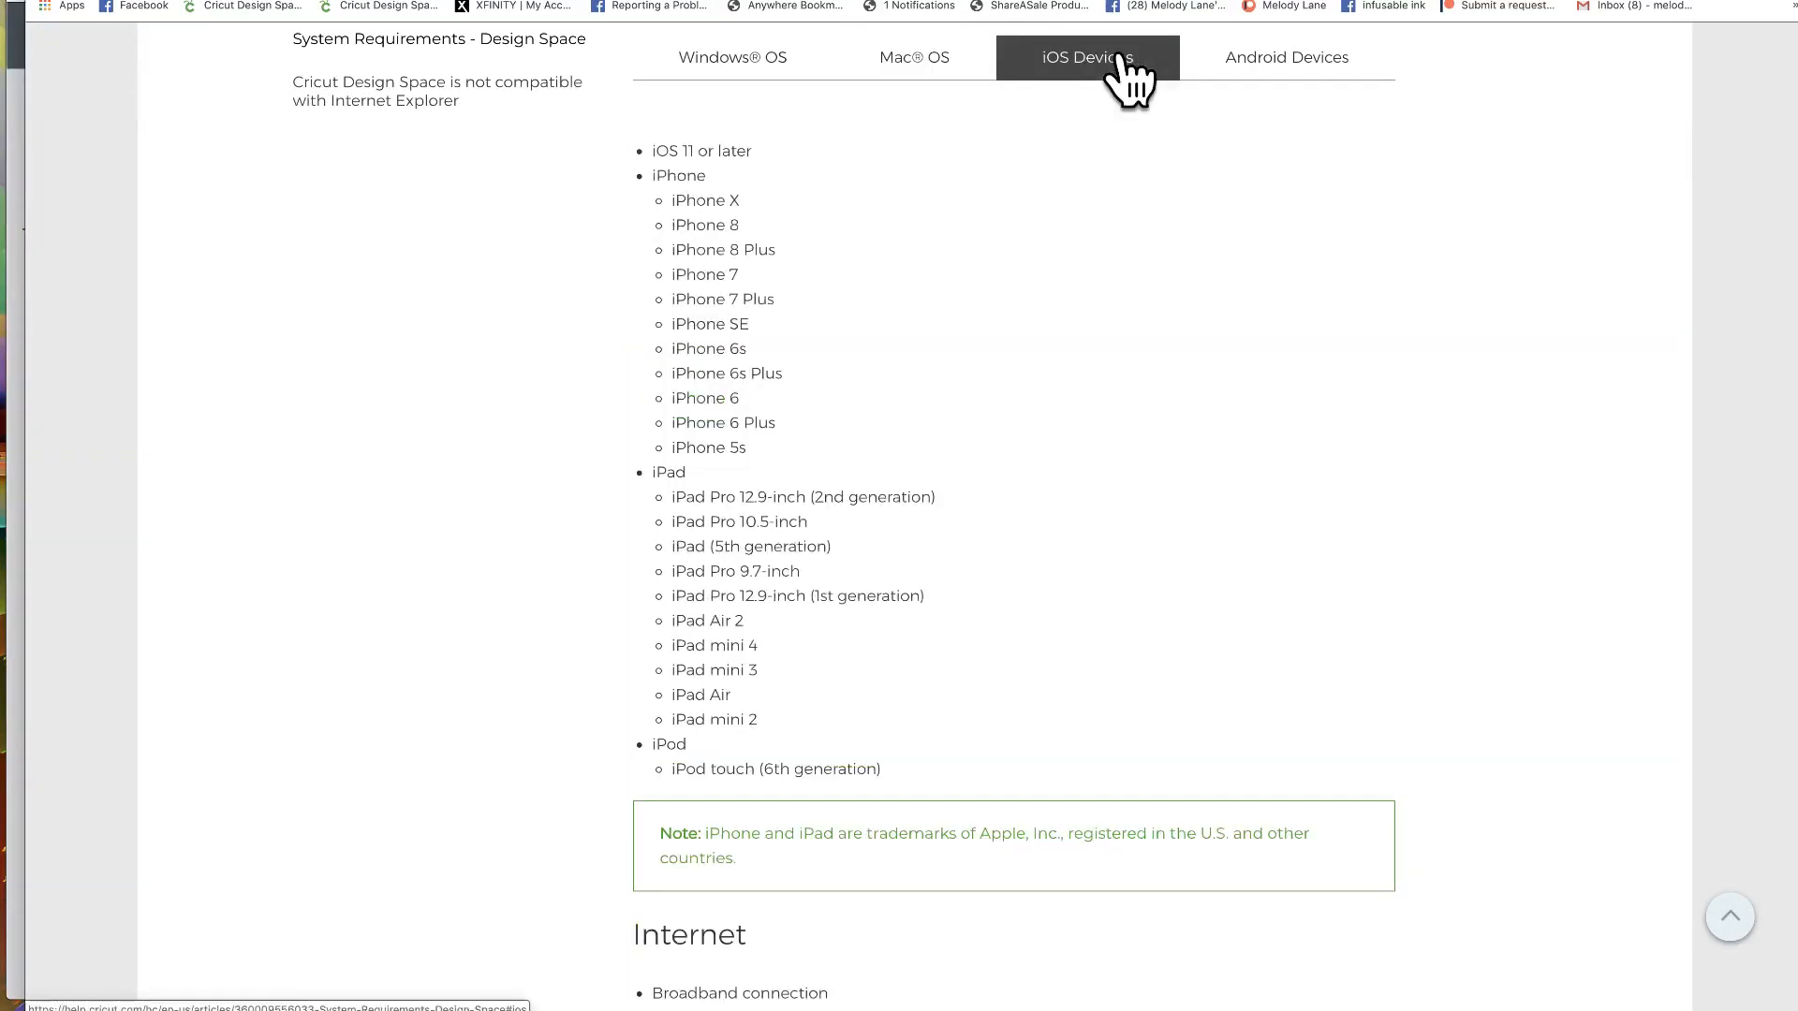
{"action": "left_click", "coordinate": [1301, 60]}
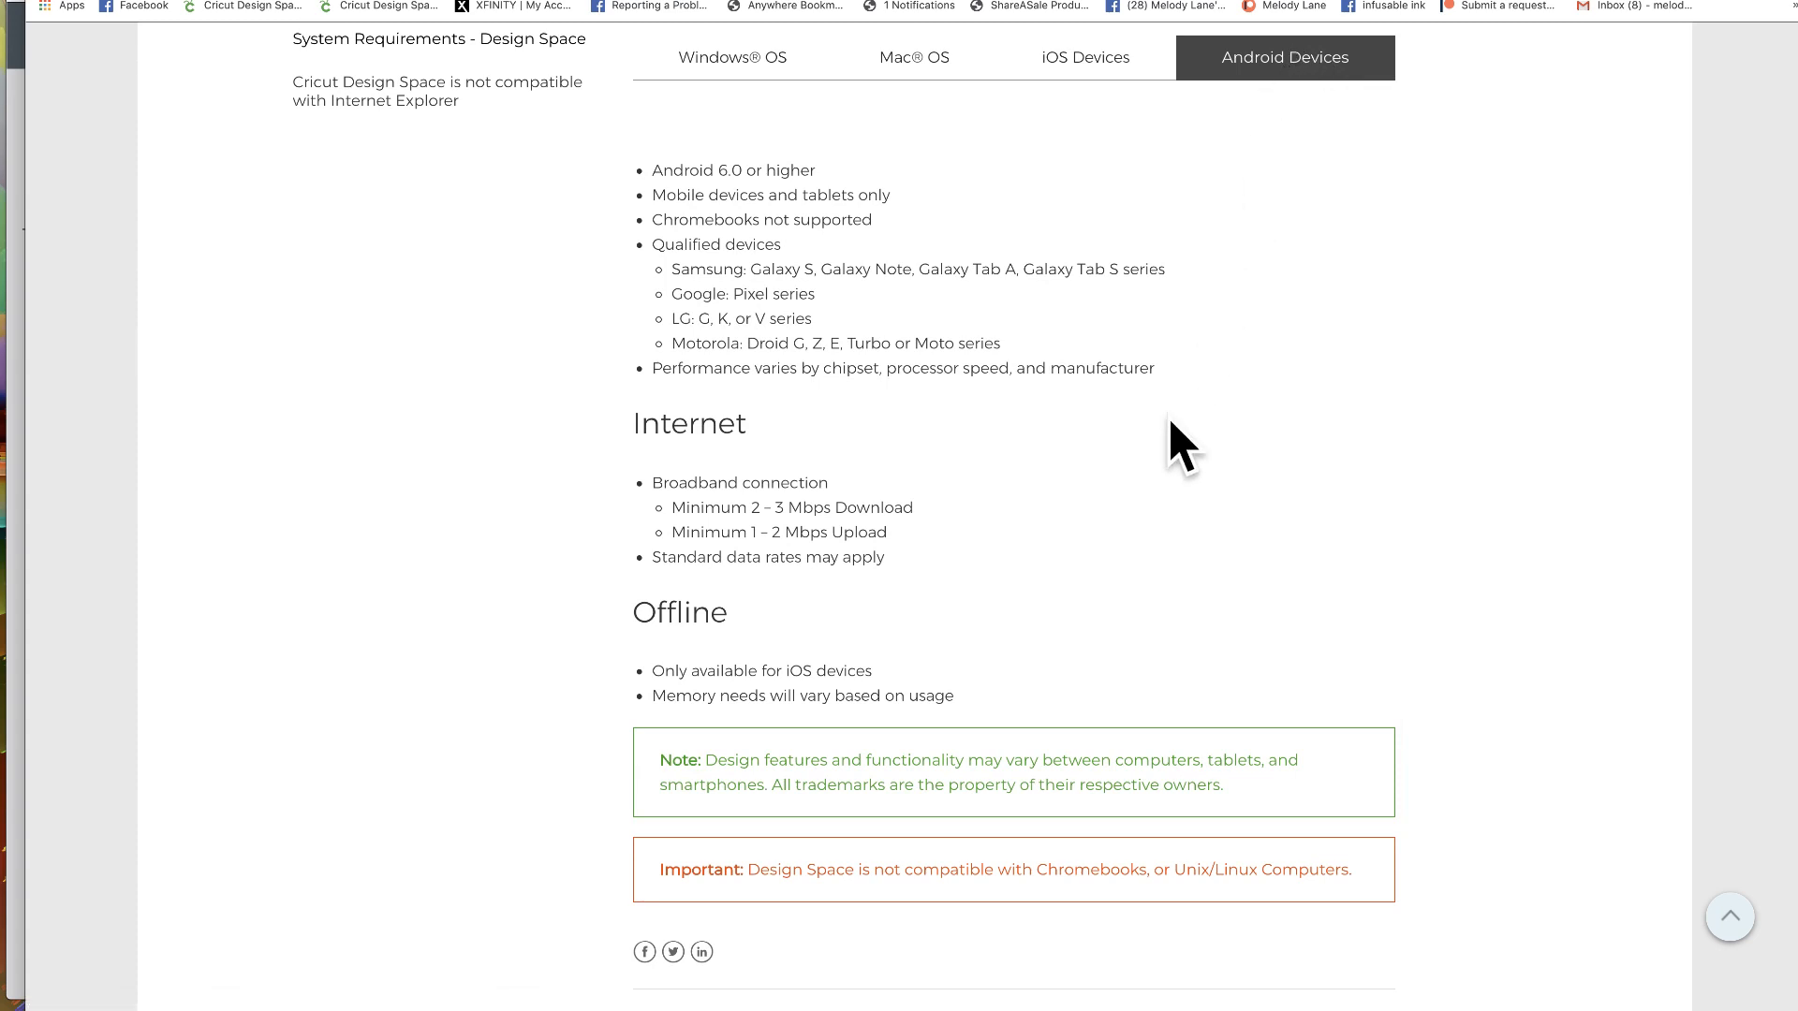
{"action": "scroll", "coordinate": [1159, 445], "scroll_direction": "down", "scroll_amount": 1}
{"action": "scroll", "coordinate": [1161, 449], "scroll_direction": "up", "scroll_amount": 4}
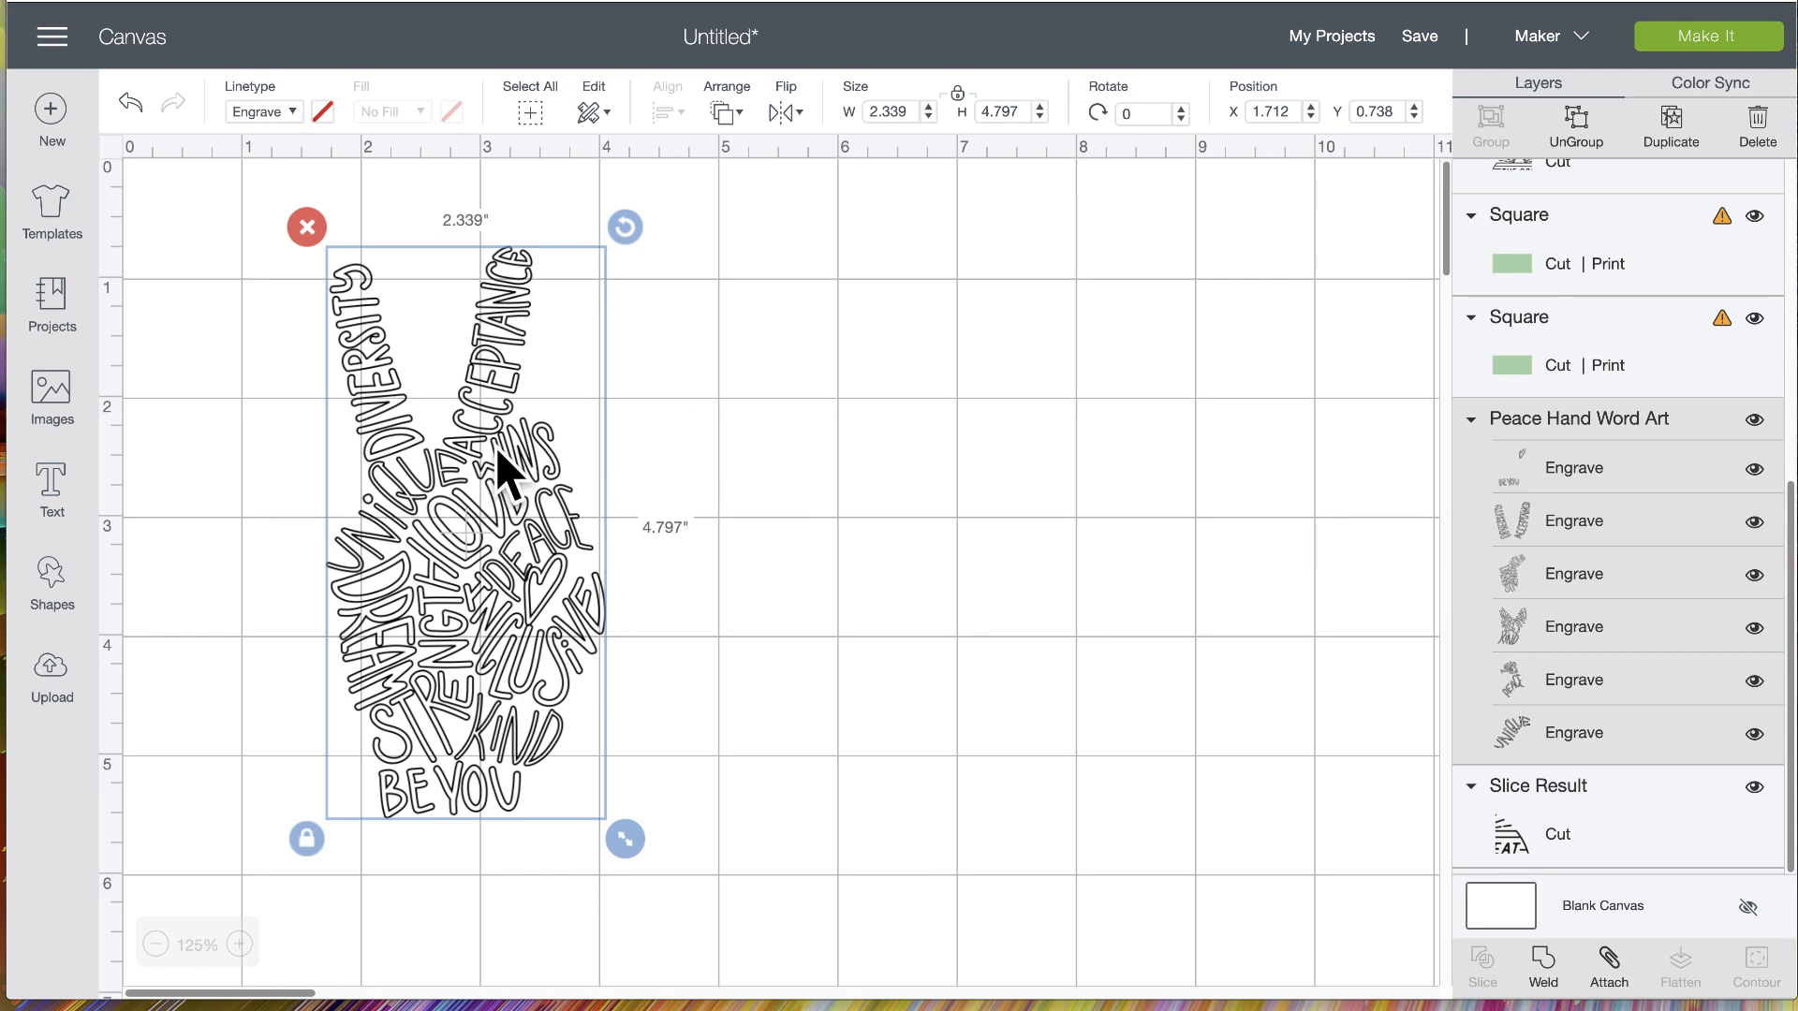
Switch back to Design Space, move the Peace Hand Word Art aside and start a new blank project
{"action": "left_click_drag", "start_coordinate": [499, 461], "coordinate": [1105, 590]}
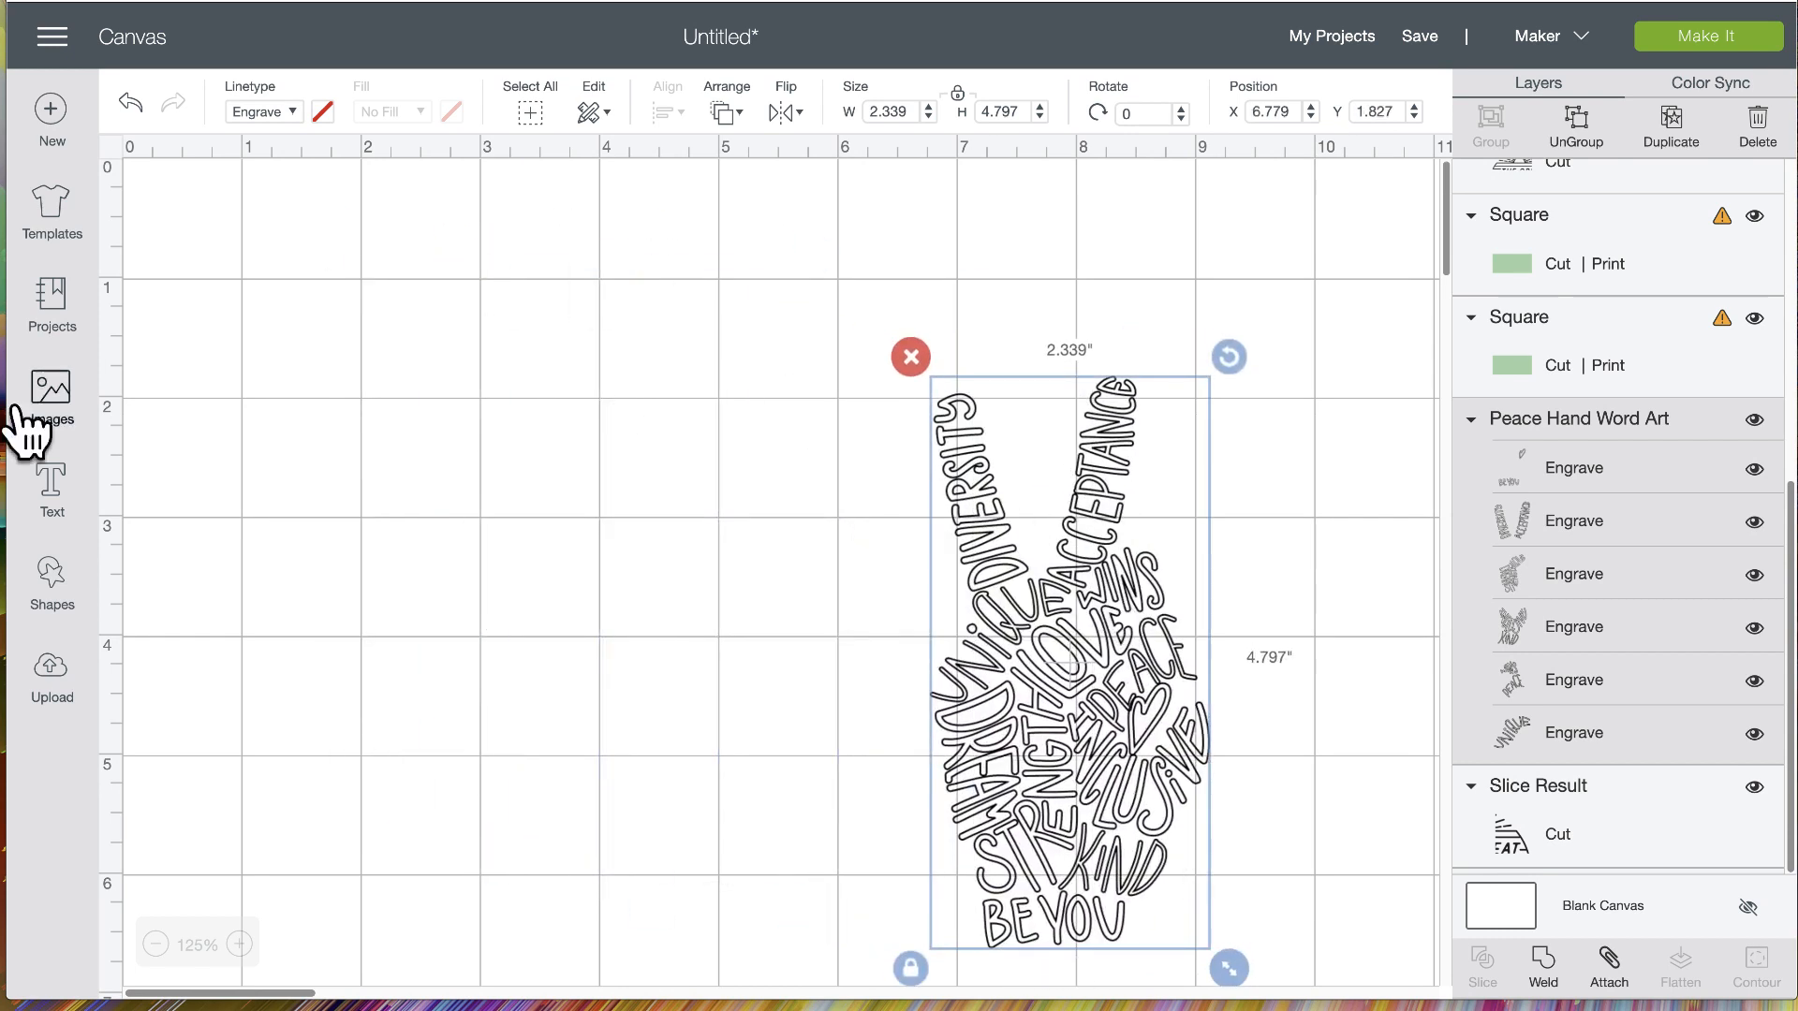
{"action": "left_click", "coordinate": [70, 108]}
{"action": "left_click", "coordinate": [936, 85]}
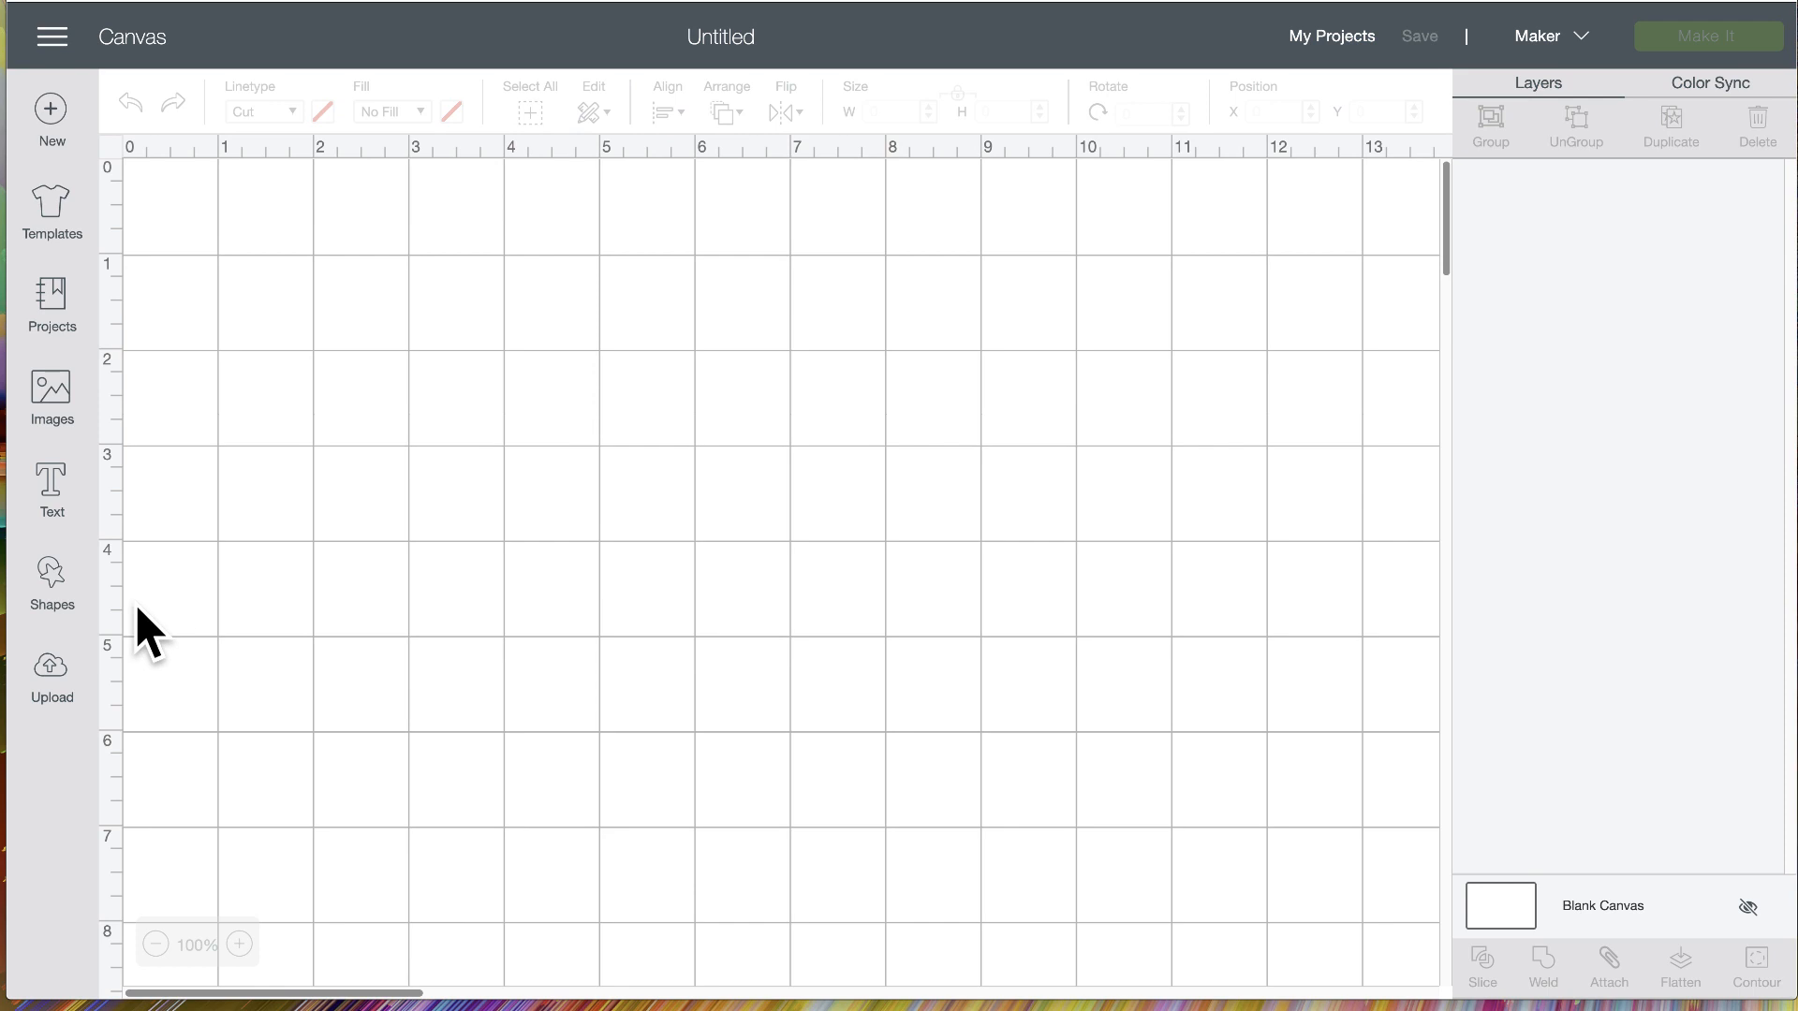
Insert a square, stretch it with unlocked proportions to about 5.57 by 4.4 inches, and color it white
{"action": "left_click", "coordinate": [54, 585]}
{"action": "left_click", "coordinate": [157, 405]}
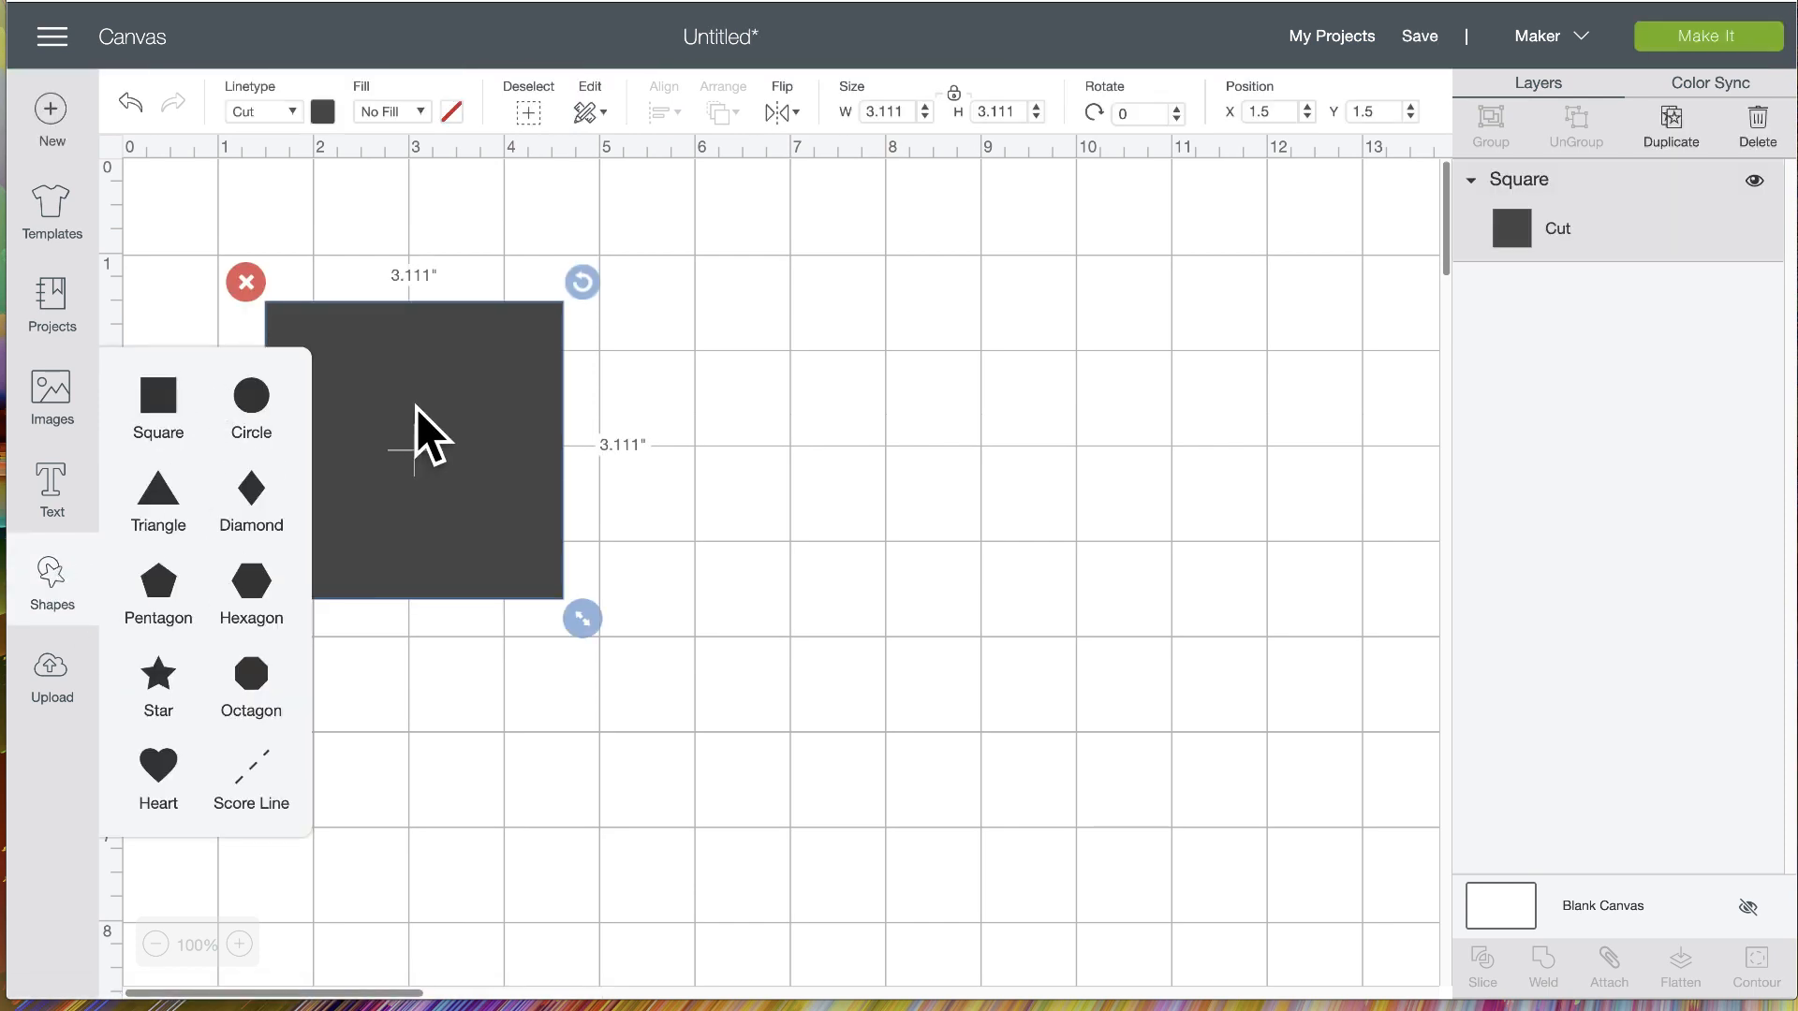
{"action": "left_click_drag", "start_coordinate": [418, 408], "coordinate": [556, 412]}
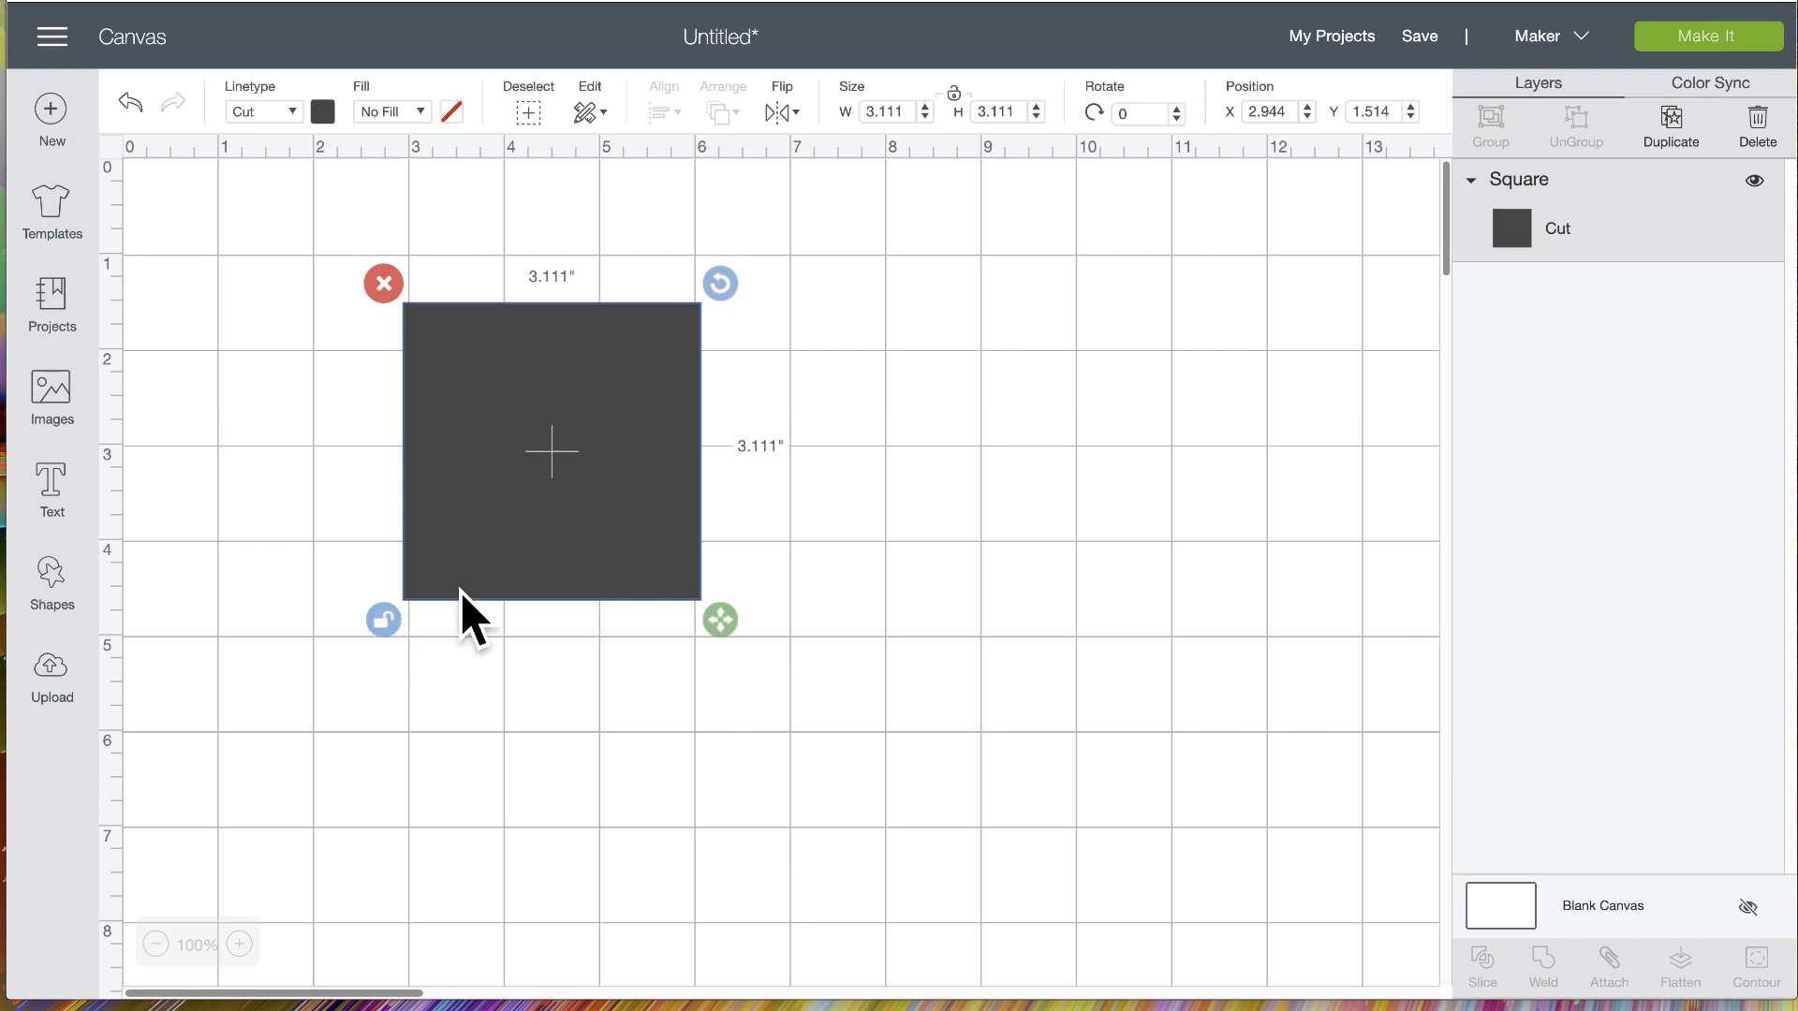
{"action": "left_click_drag", "start_coordinate": [717, 620], "coordinate": [942, 734]}
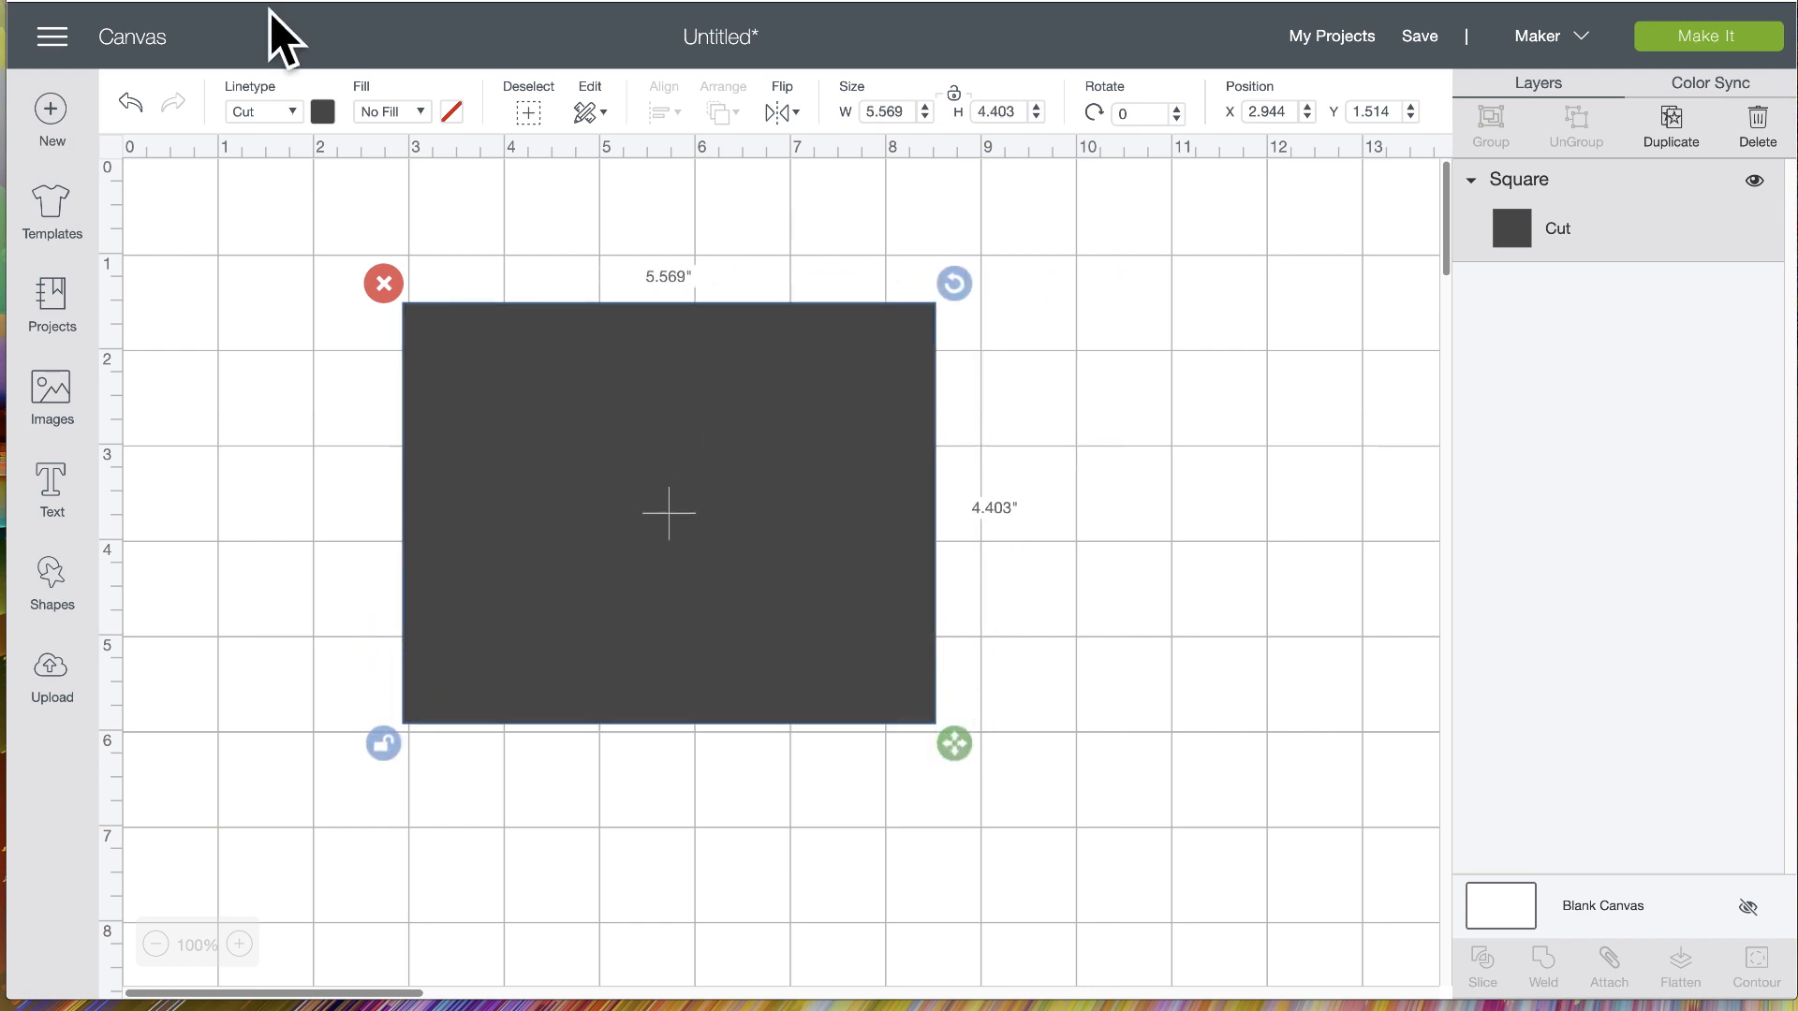
{"action": "left_click", "coordinate": [323, 113]}
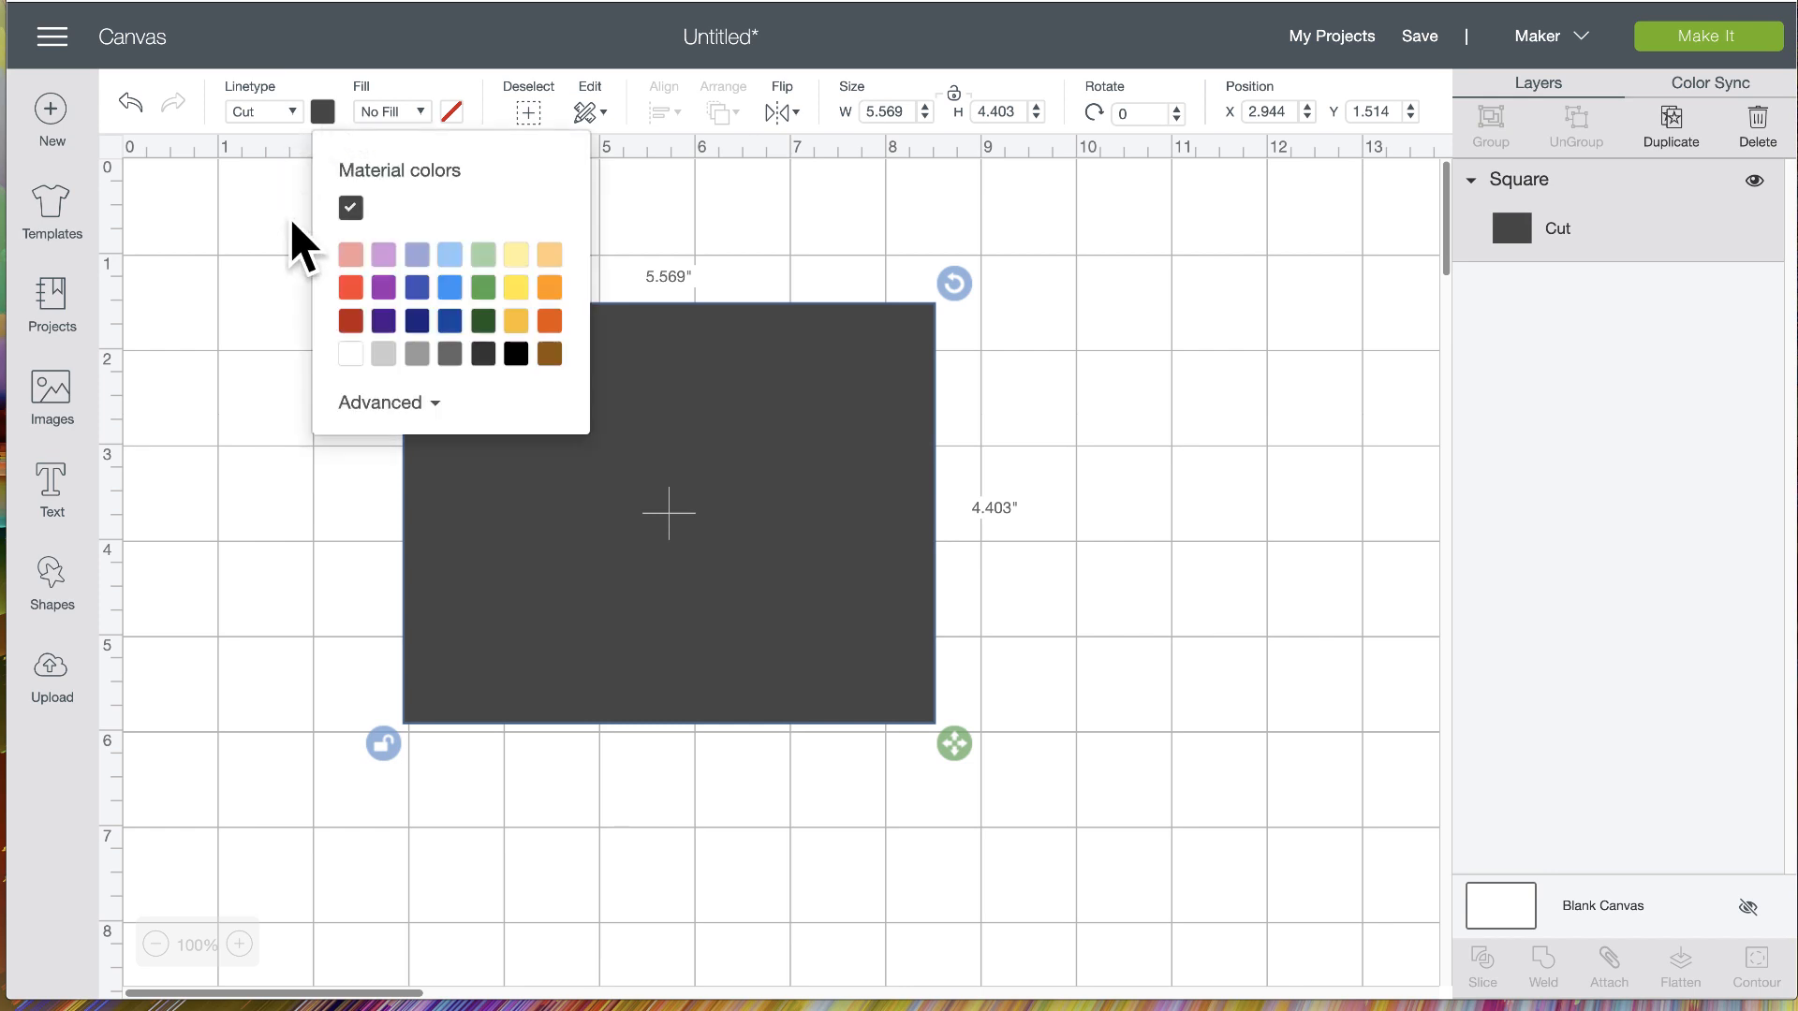
{"action": "left_click", "coordinate": [350, 354]}
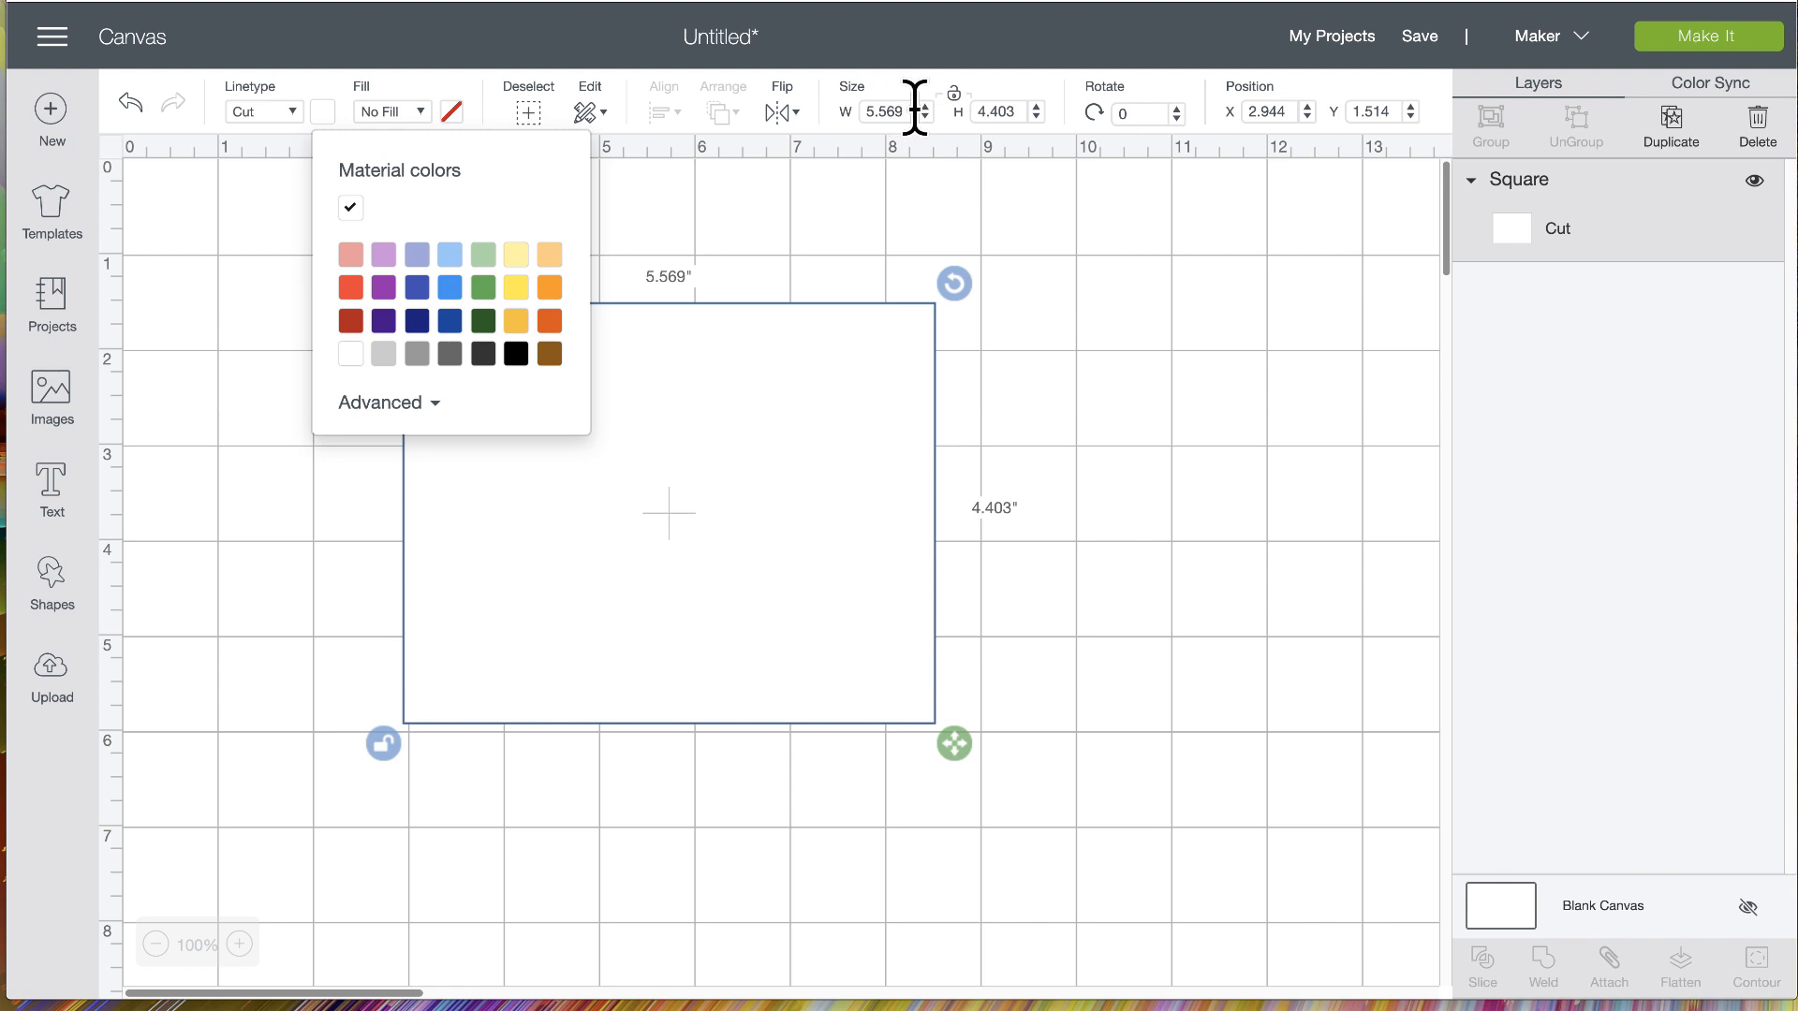
Set the white rectangle's width to 8.5 inches, try a height of 5.5, and move it to about X 2, Y 1.5
{"action": "left_click", "coordinate": [834, 132]}
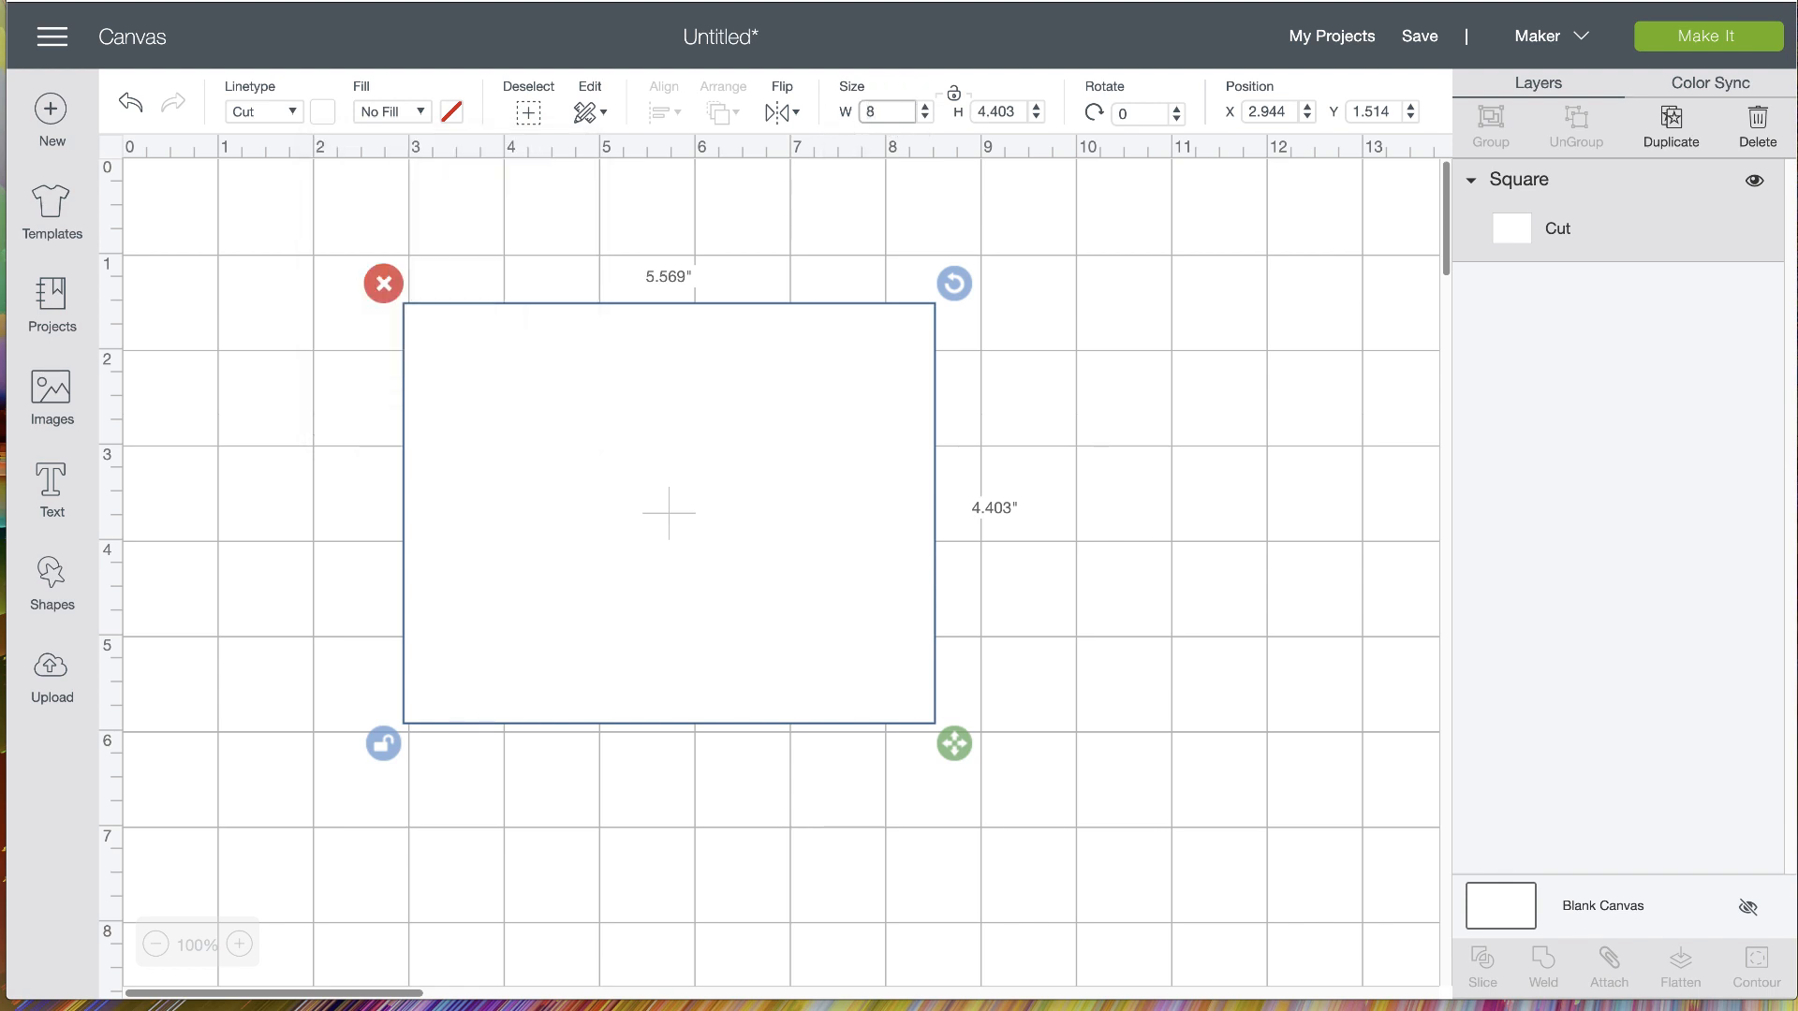
{"action": "type", "text": "8.5"}
{"action": "left_click", "coordinate": [1019, 112]}
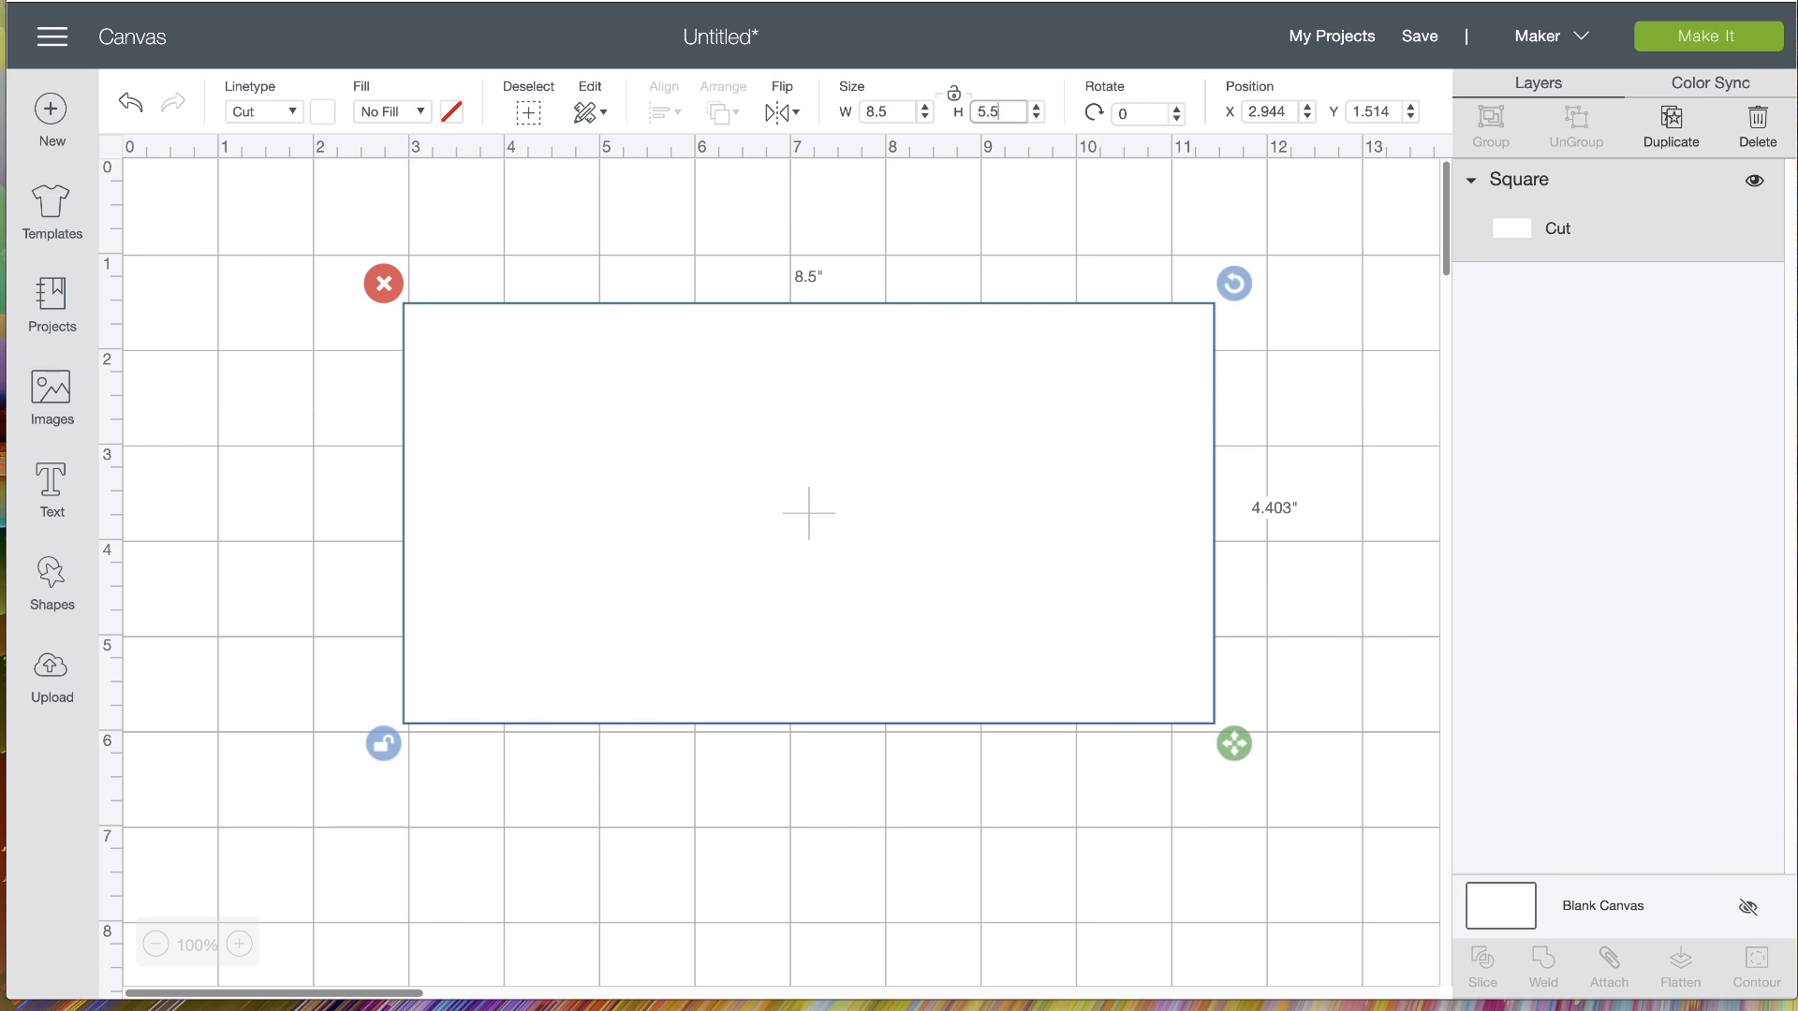
{"action": "left_click", "coordinate": [904, 258]}
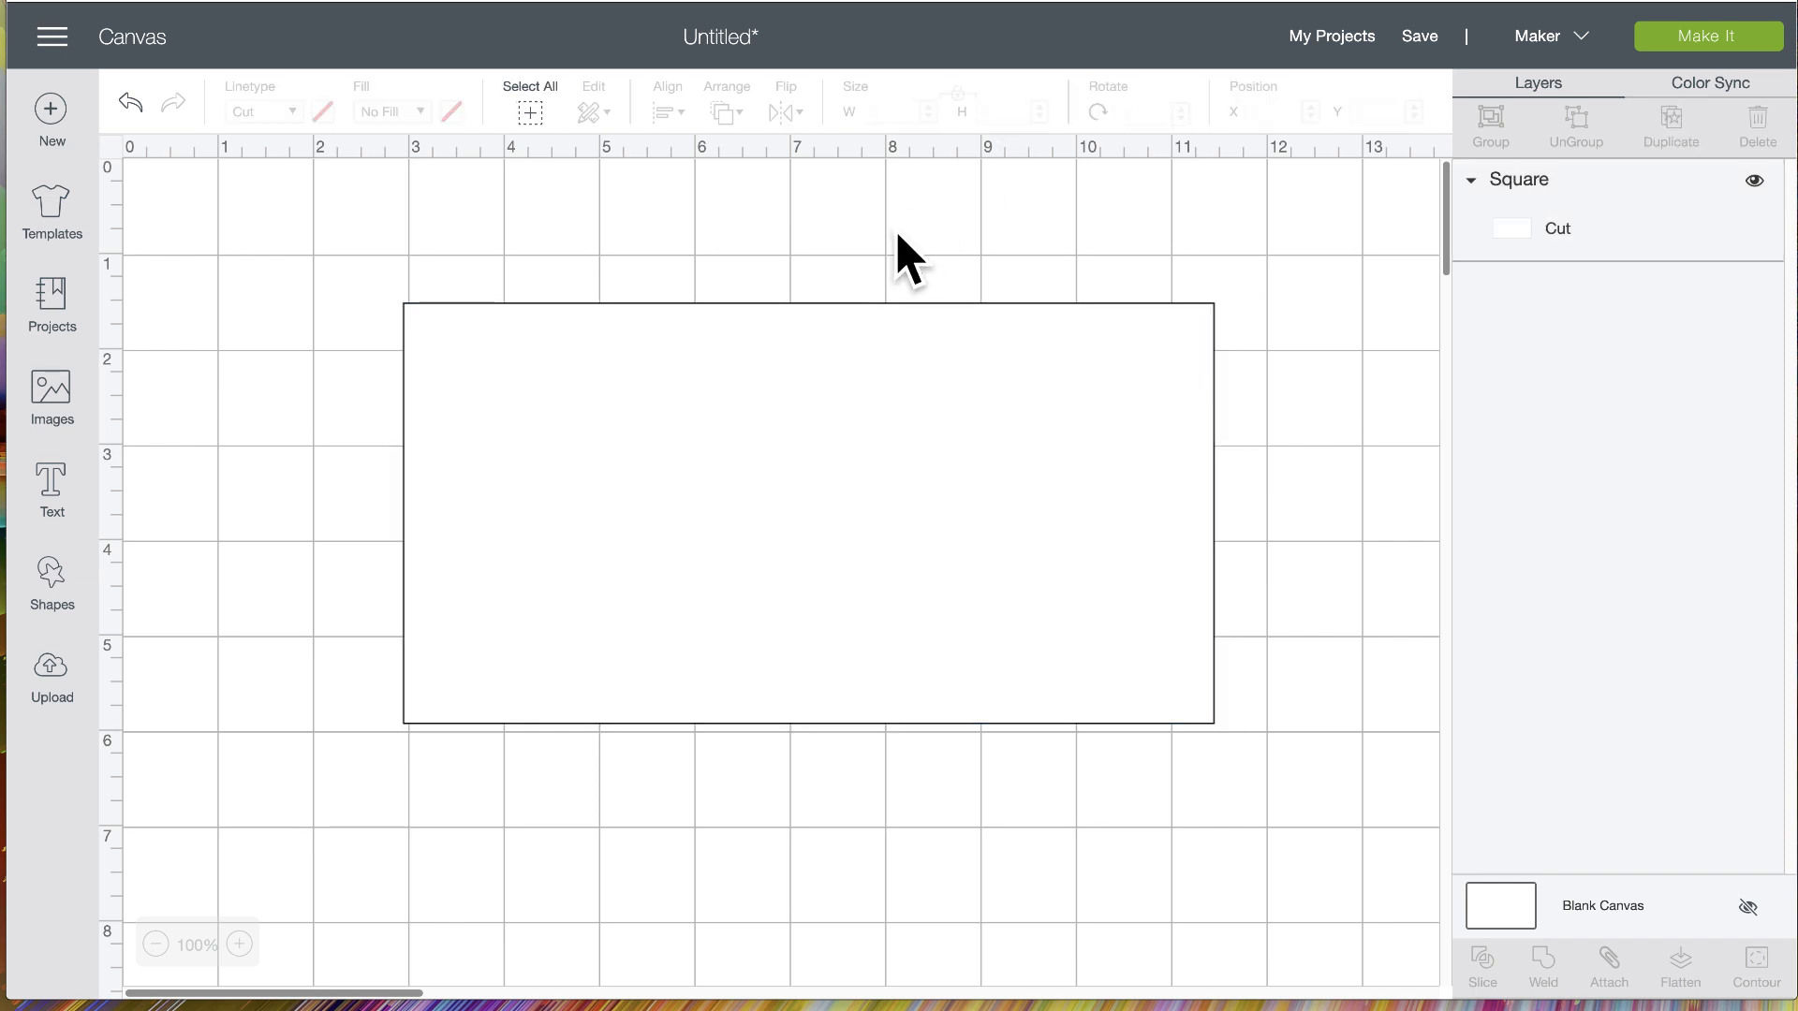
{"action": "left_click_drag", "start_coordinate": [803, 389], "coordinate": [711, 390]}
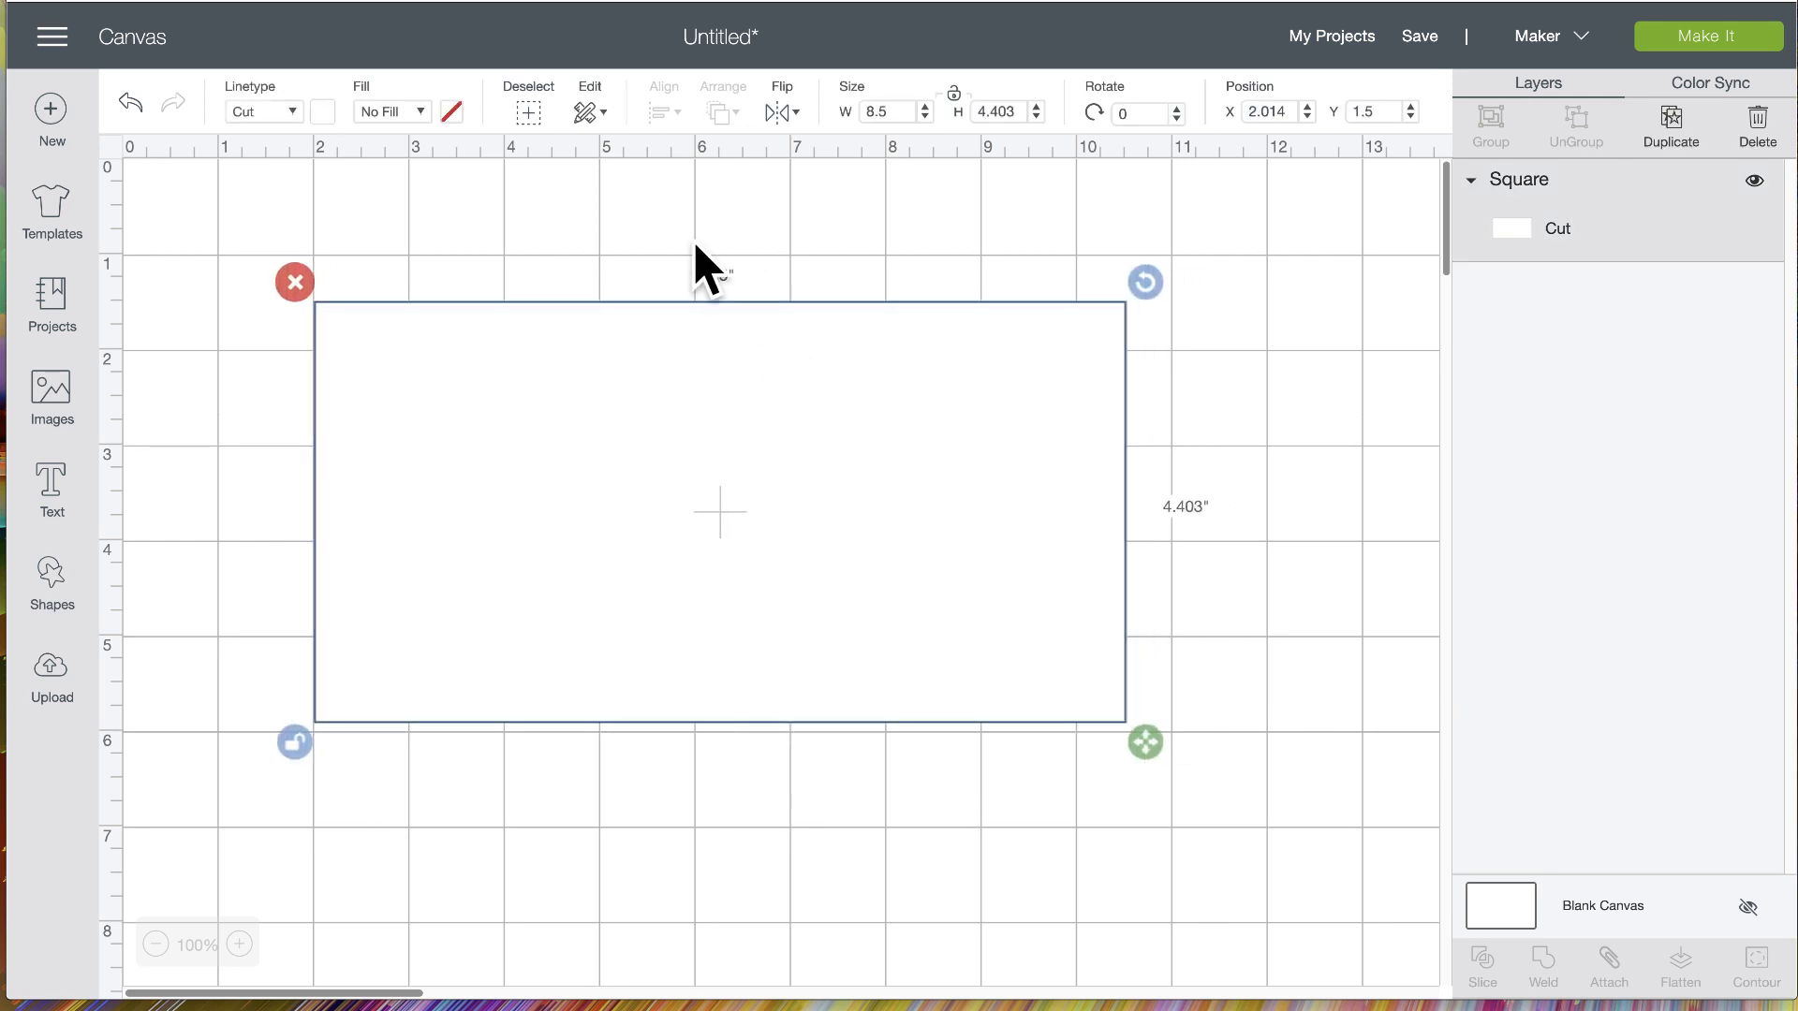
Search the image library for lace and insert the vertical purple and cream Vintage Lace Border
{"action": "left_click", "coordinate": [51, 393]}
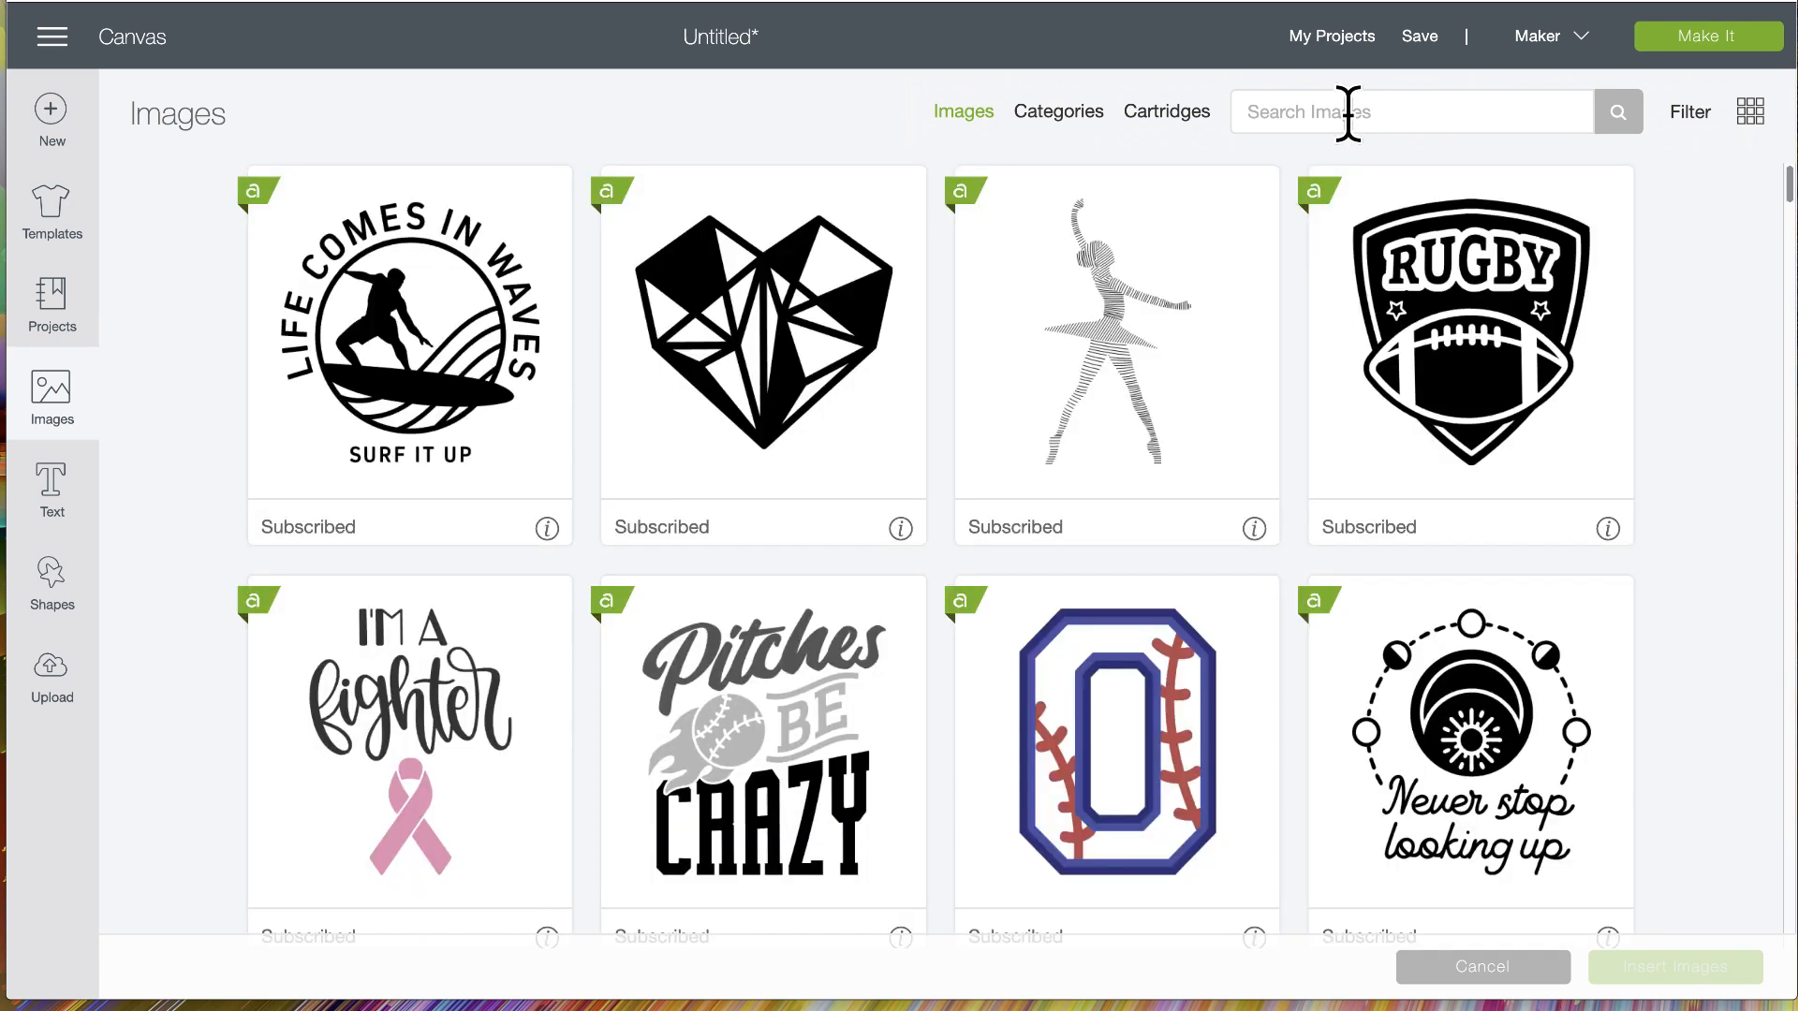
{"action": "left_click", "coordinate": [1348, 113]}
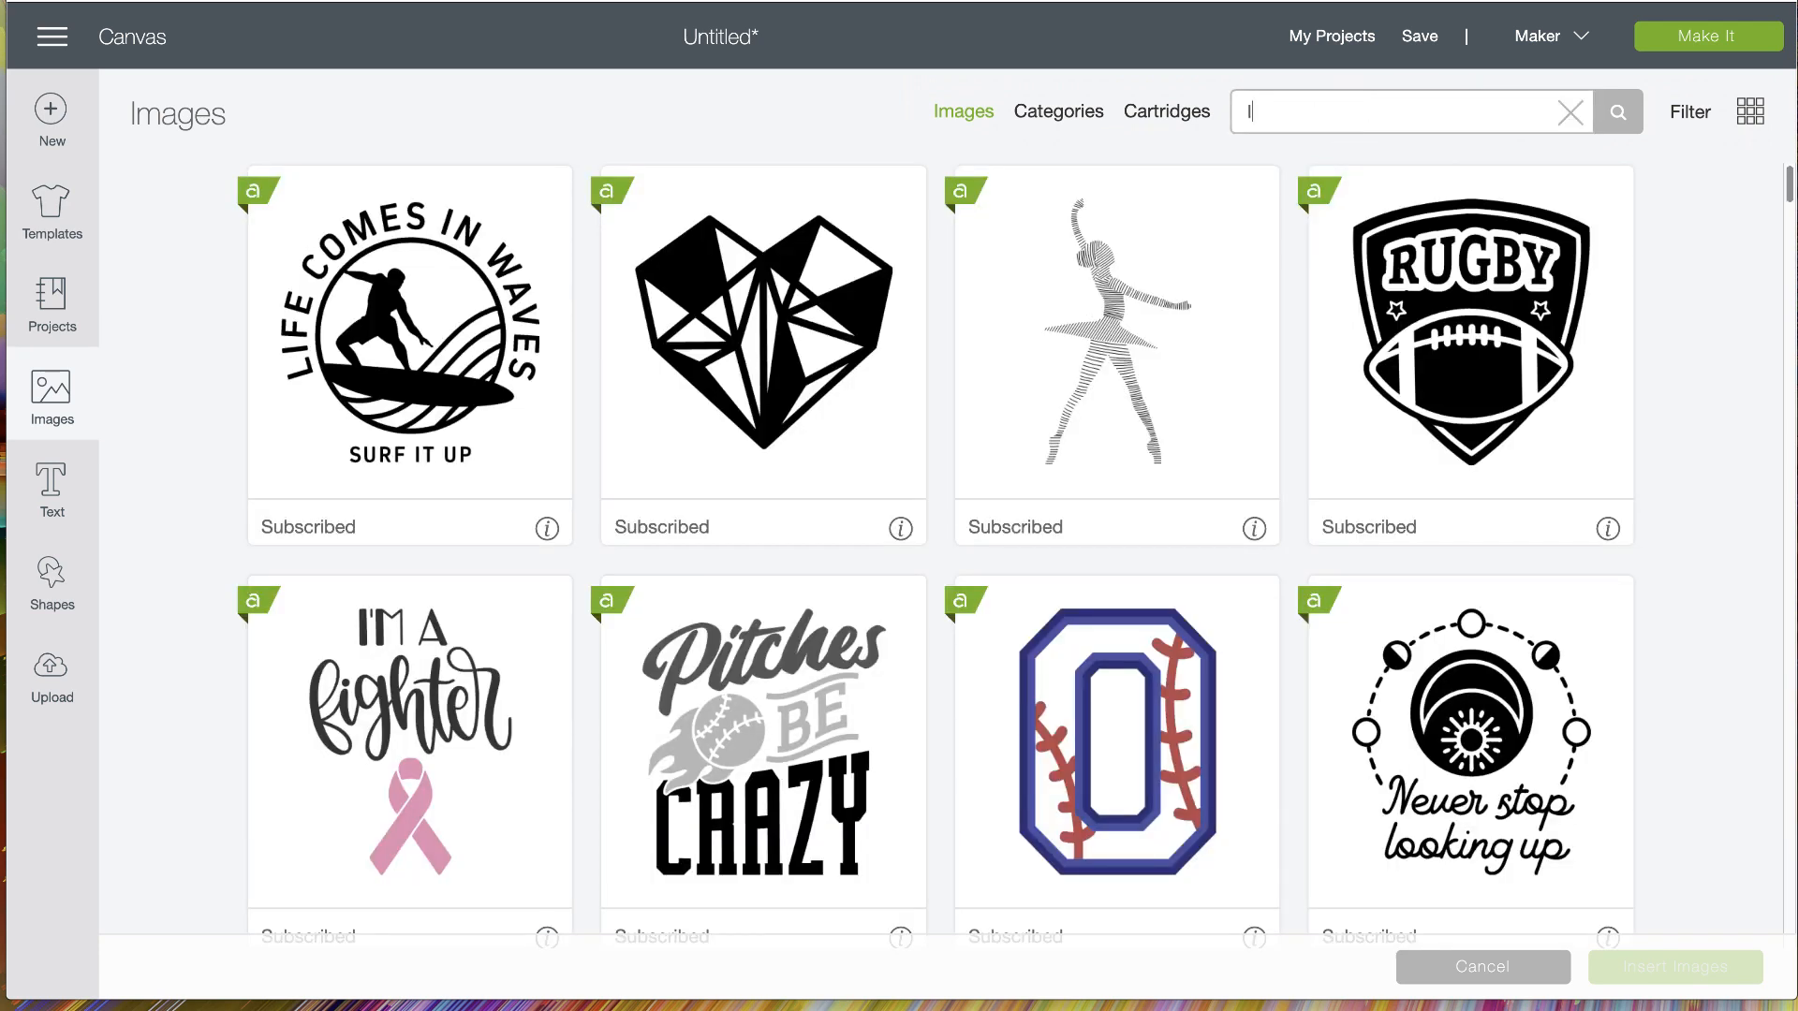
{"action": "key", "text": "Return"}
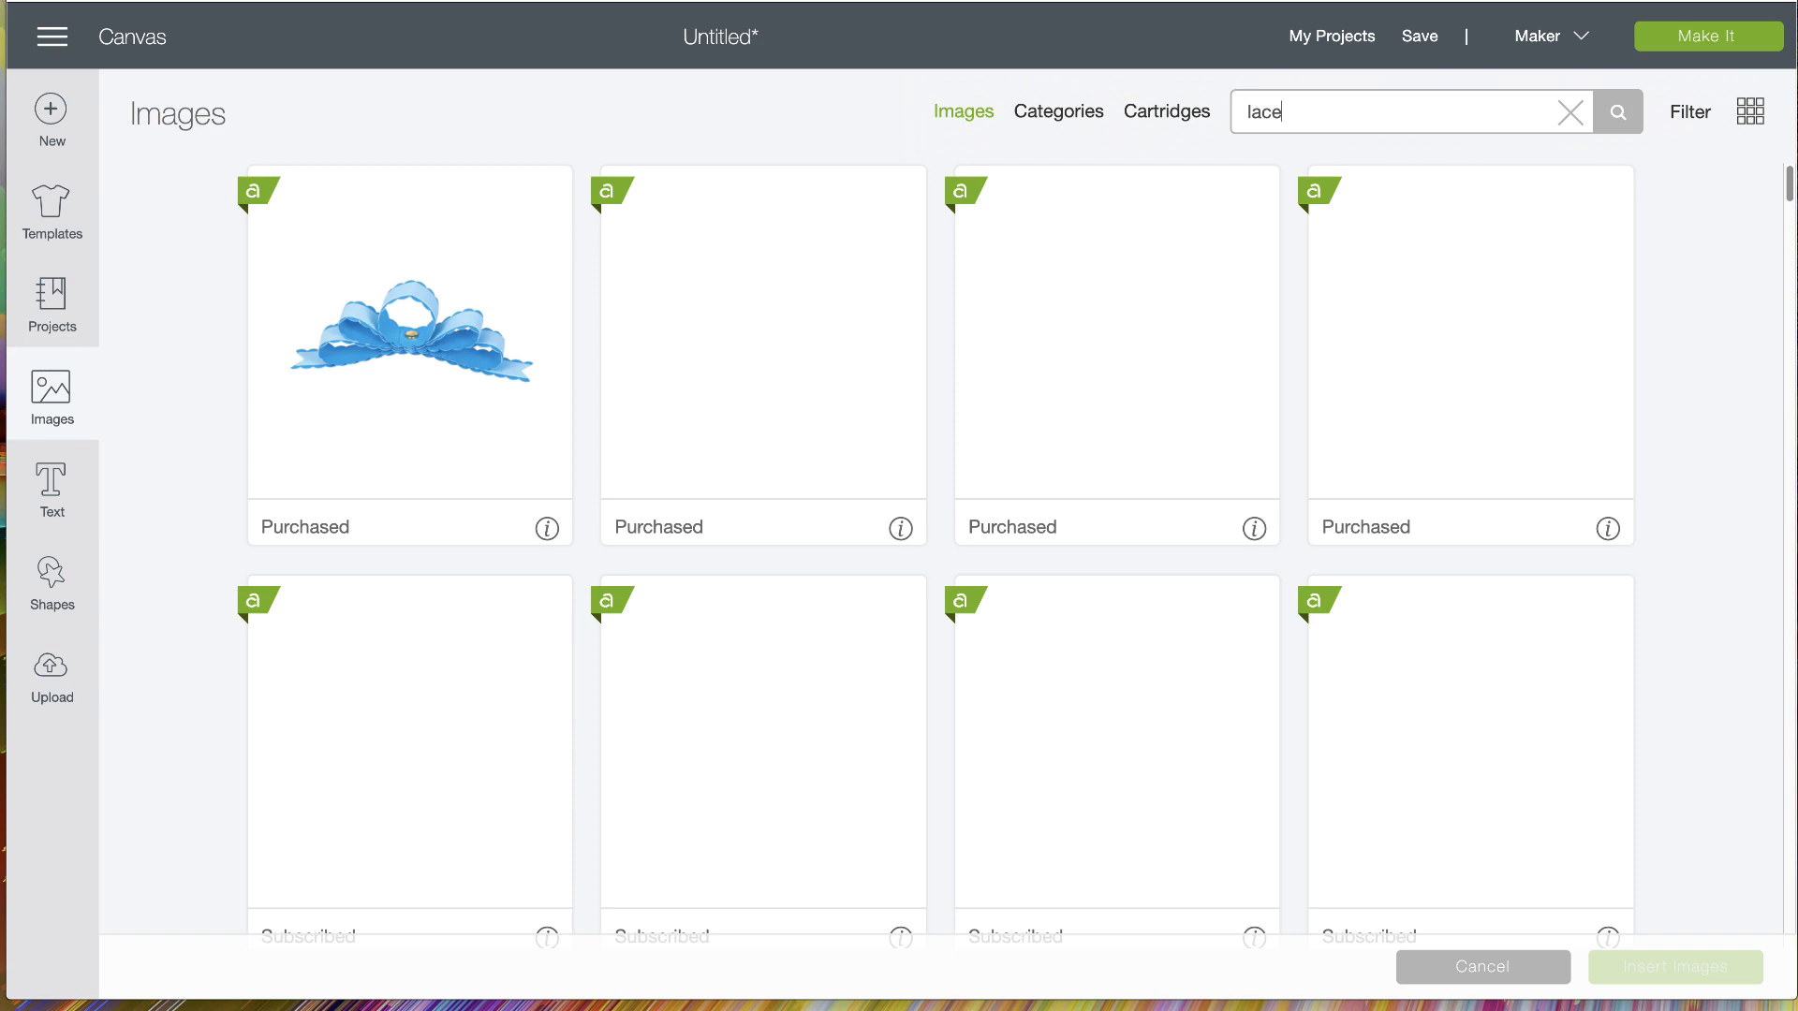
{"action": "scroll", "coordinate": [1192, 474], "scroll_direction": "down", "scroll_amount": 5}
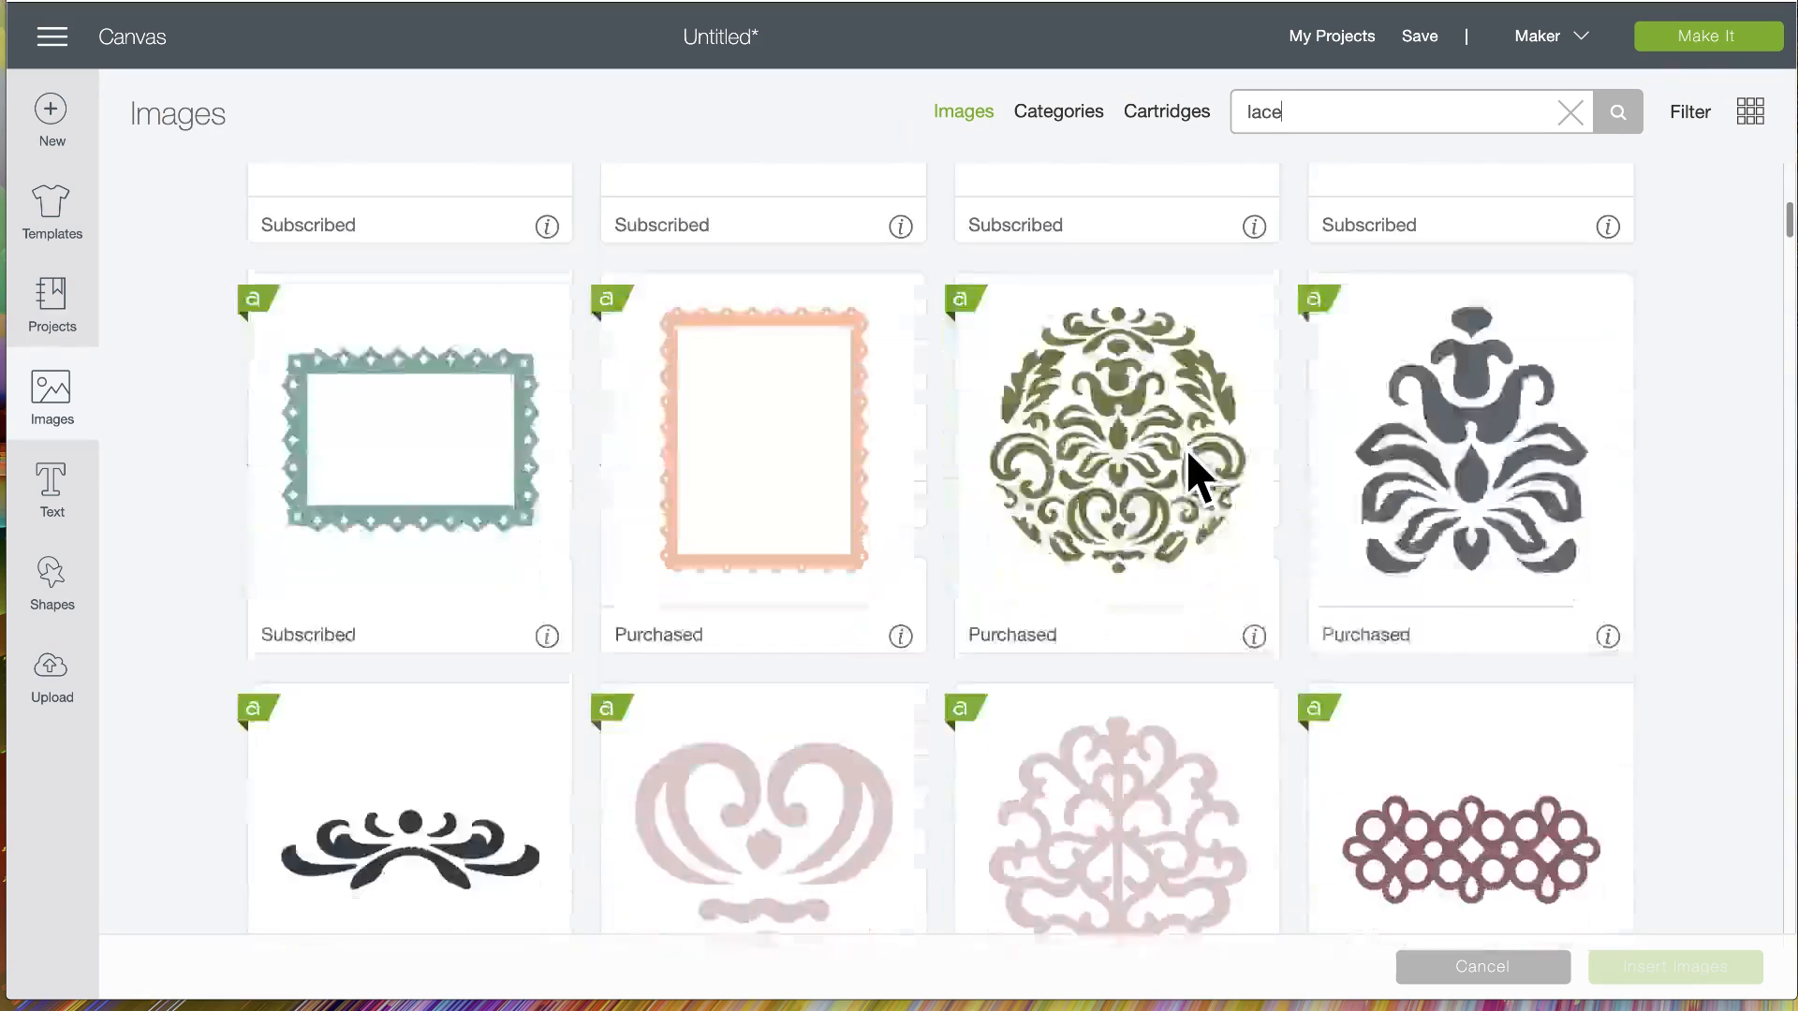
{"action": "scroll", "coordinate": [1190, 456], "scroll_direction": "down", "scroll_amount": 8}
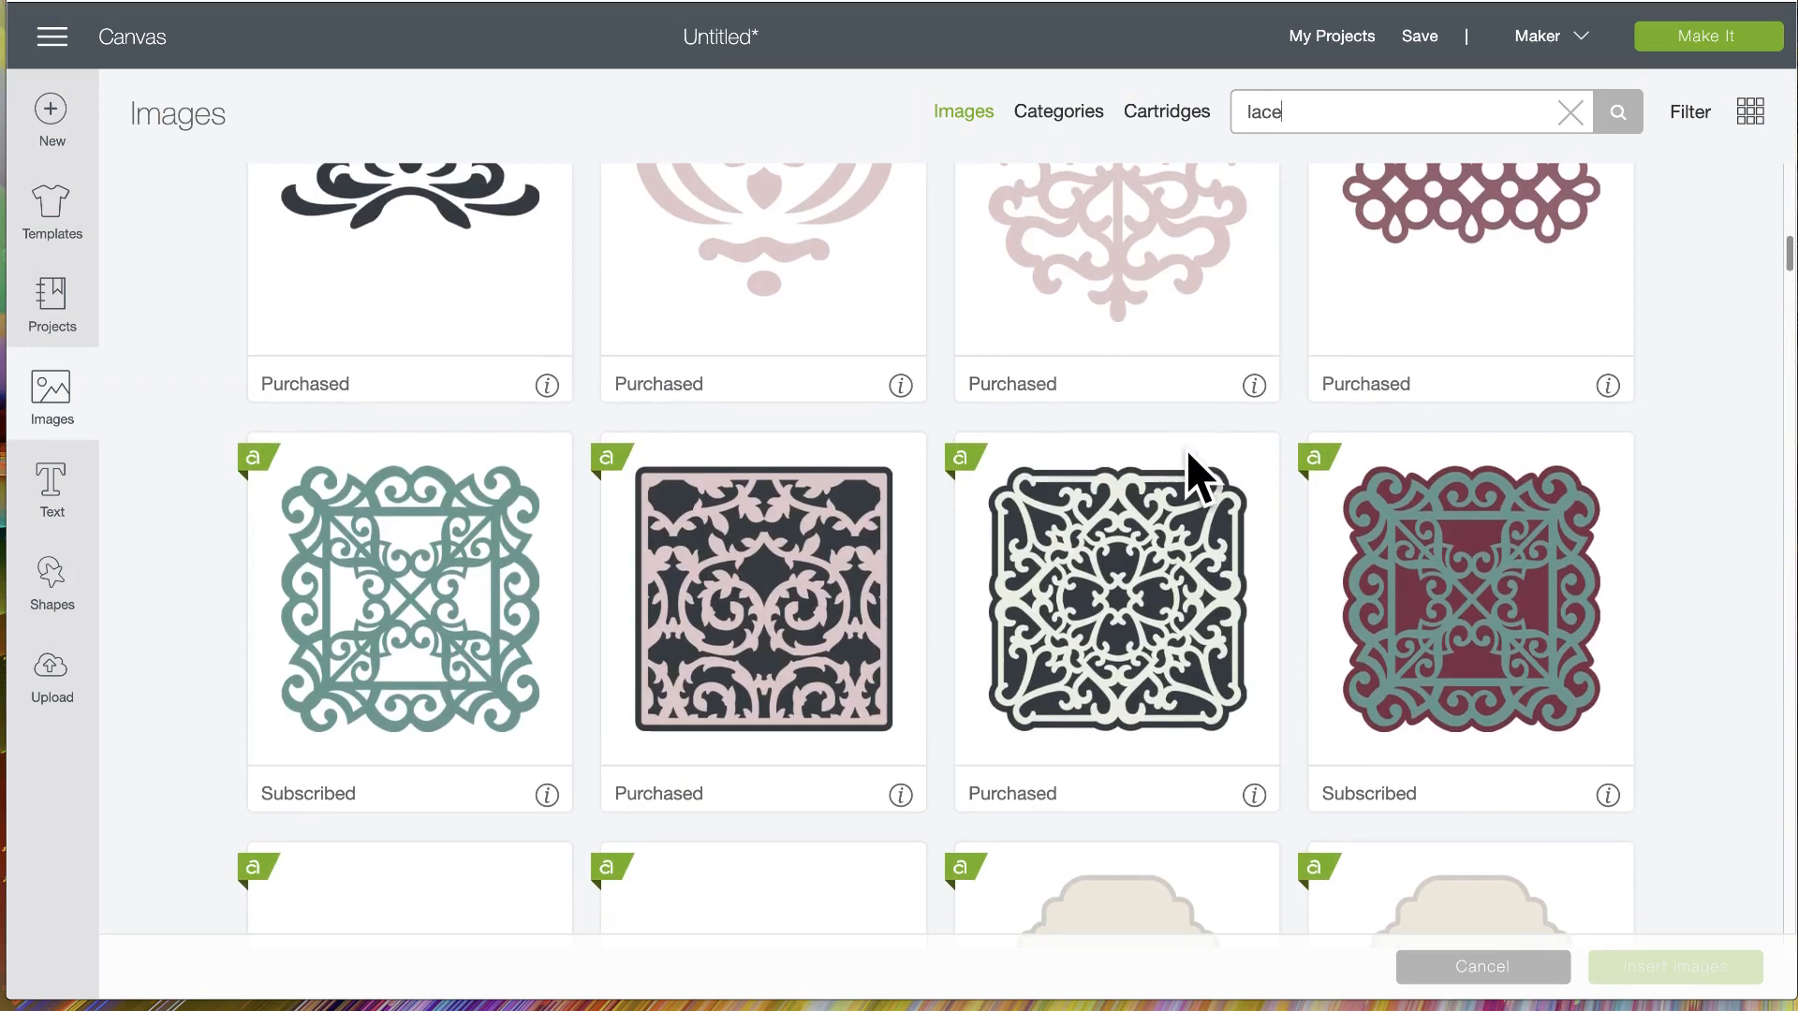
{"action": "scroll", "coordinate": [1192, 474], "scroll_direction": "down", "scroll_amount": 7}
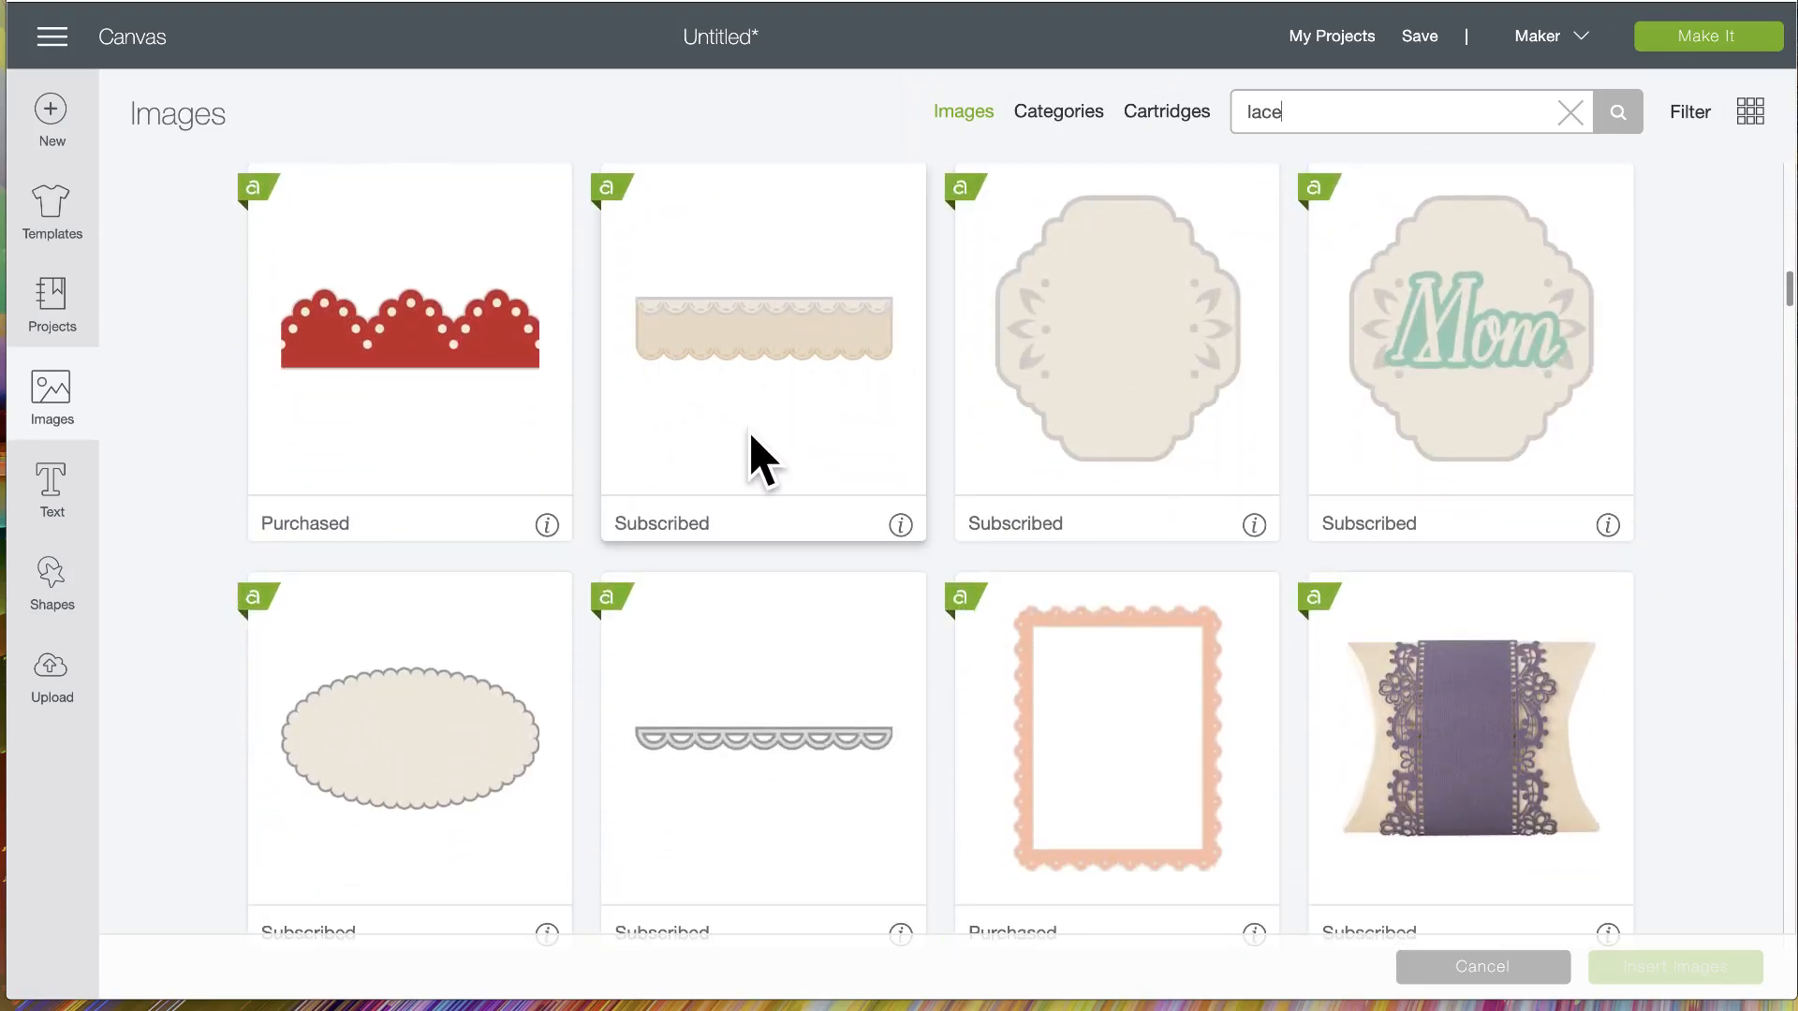
{"action": "scroll", "coordinate": [760, 459], "scroll_direction": "down", "scroll_amount": 14}
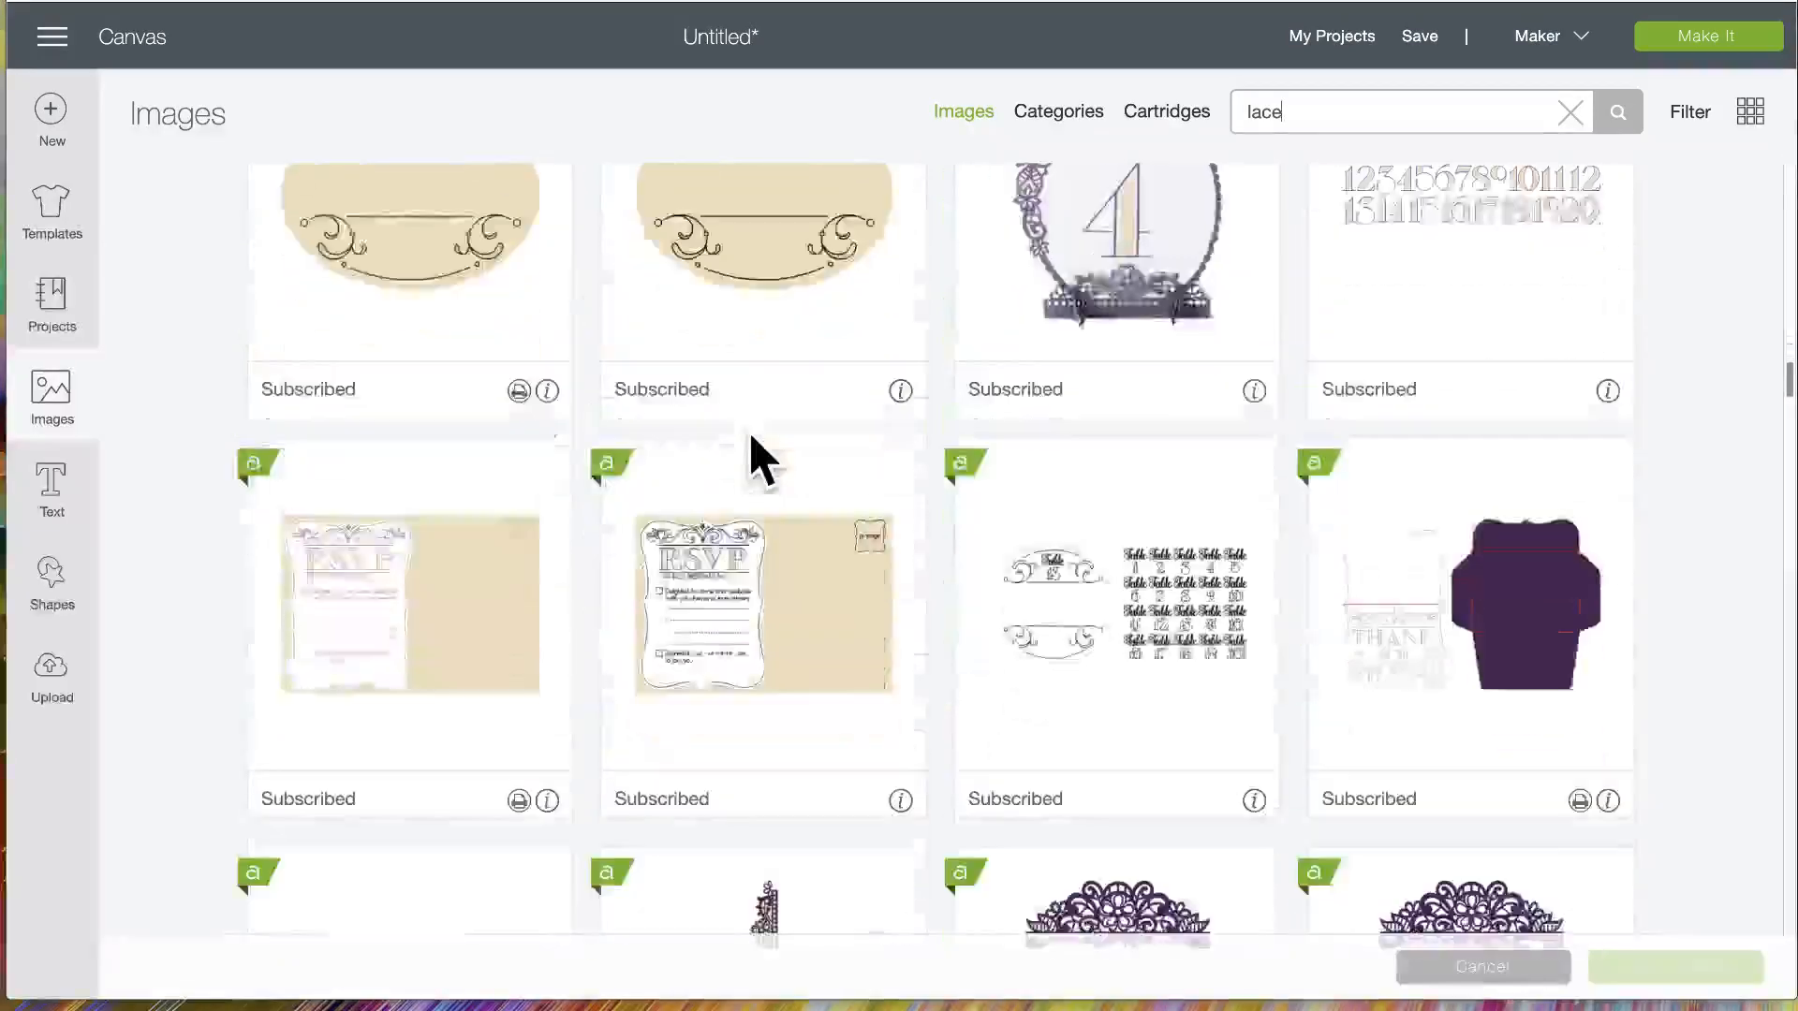
{"action": "scroll", "coordinate": [760, 459], "scroll_direction": "down", "scroll_amount": 7}
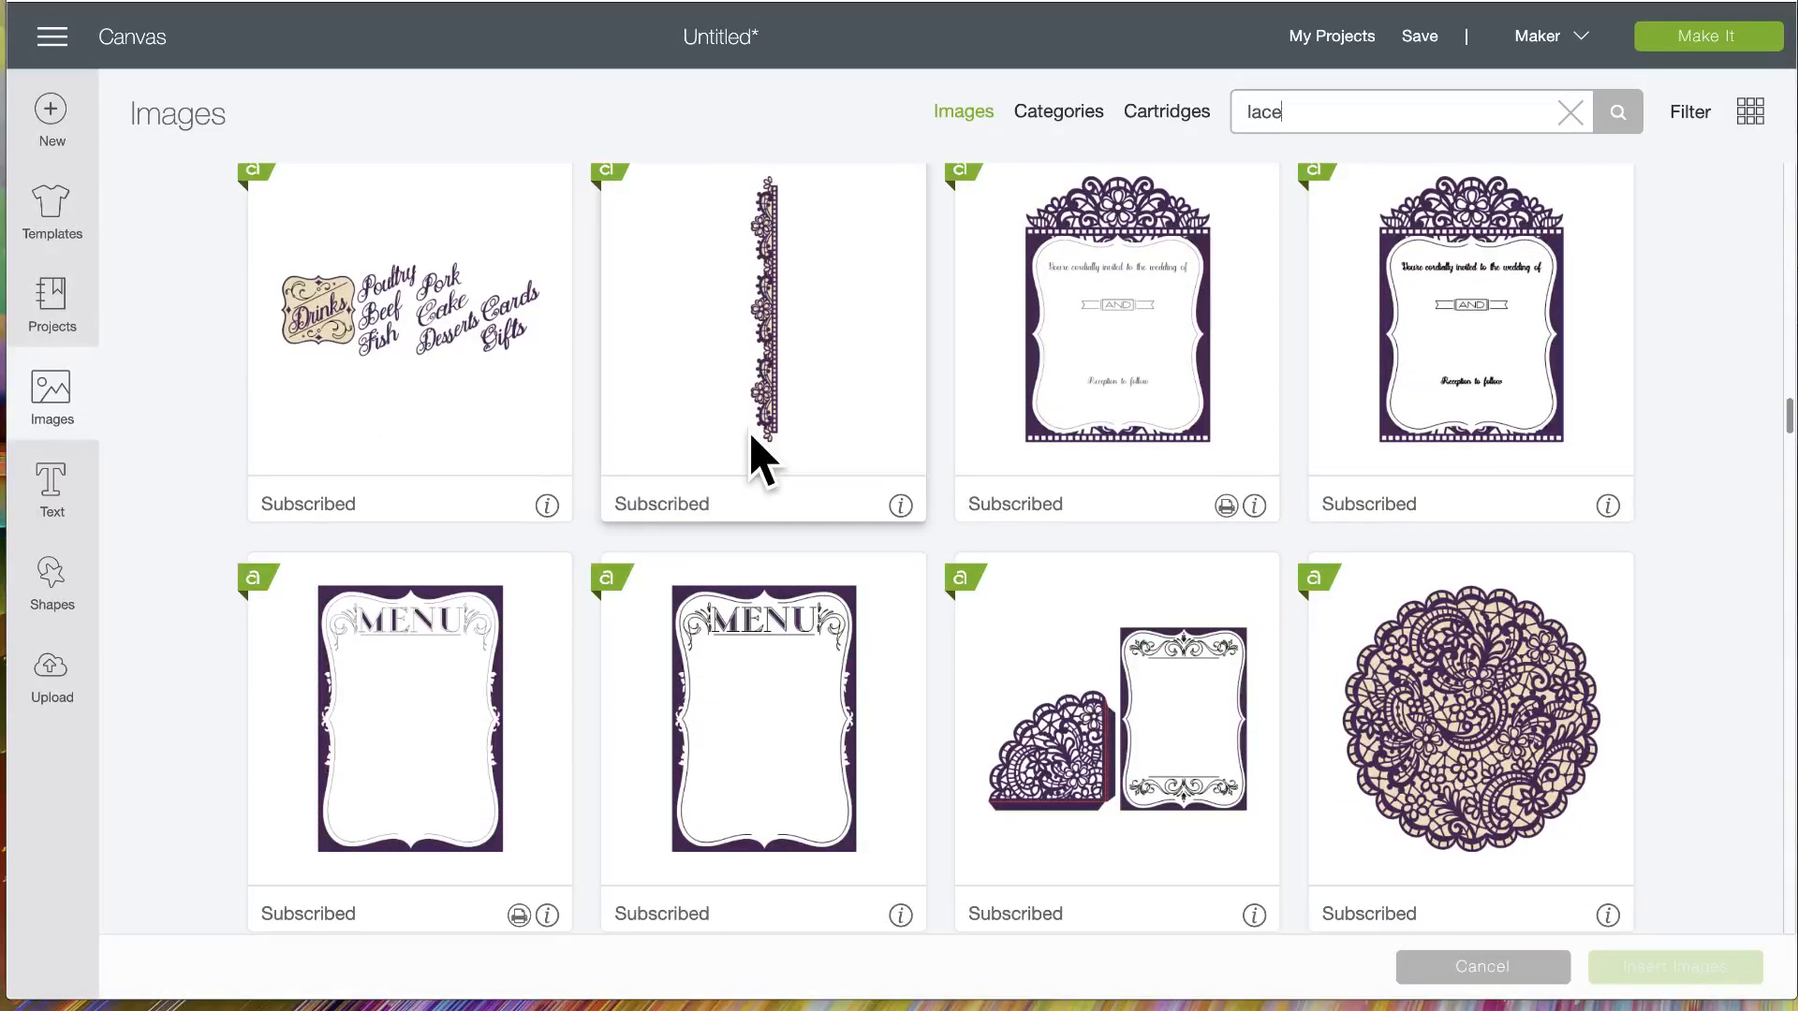
{"action": "scroll", "coordinate": [756, 442], "scroll_direction": "up", "scroll_amount": 1}
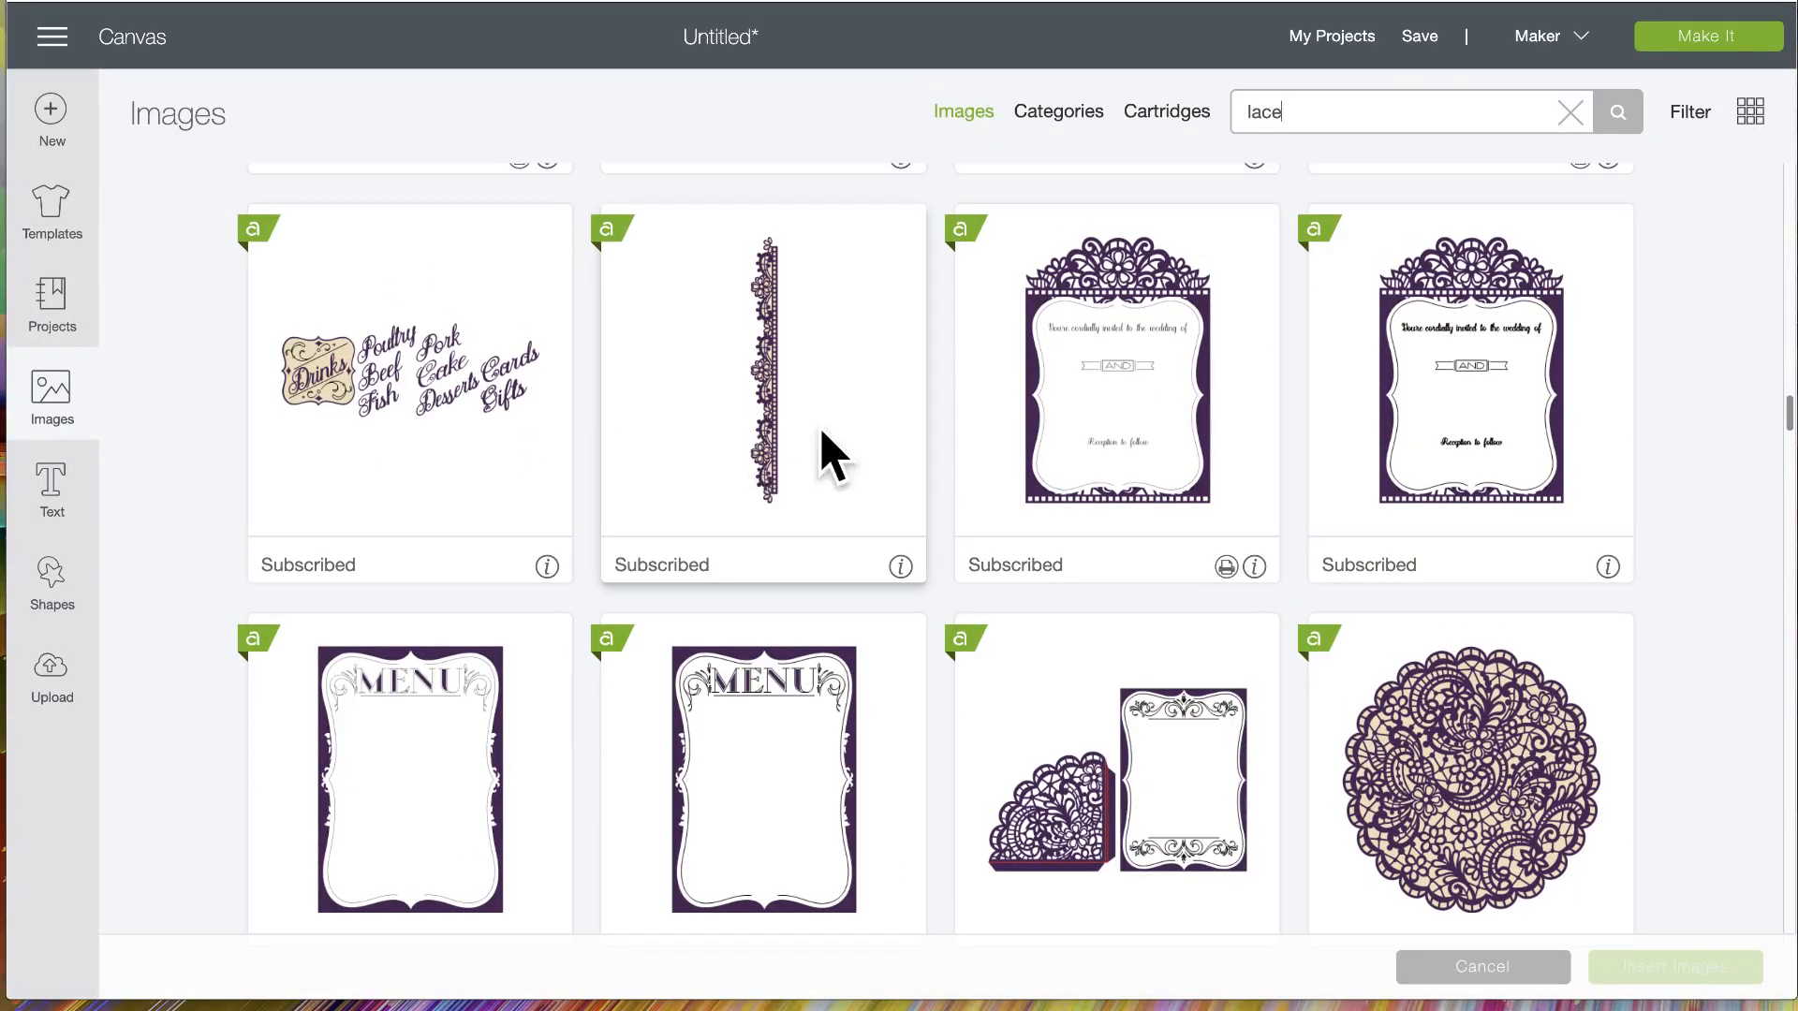
{"action": "left_click", "coordinate": [900, 565]}
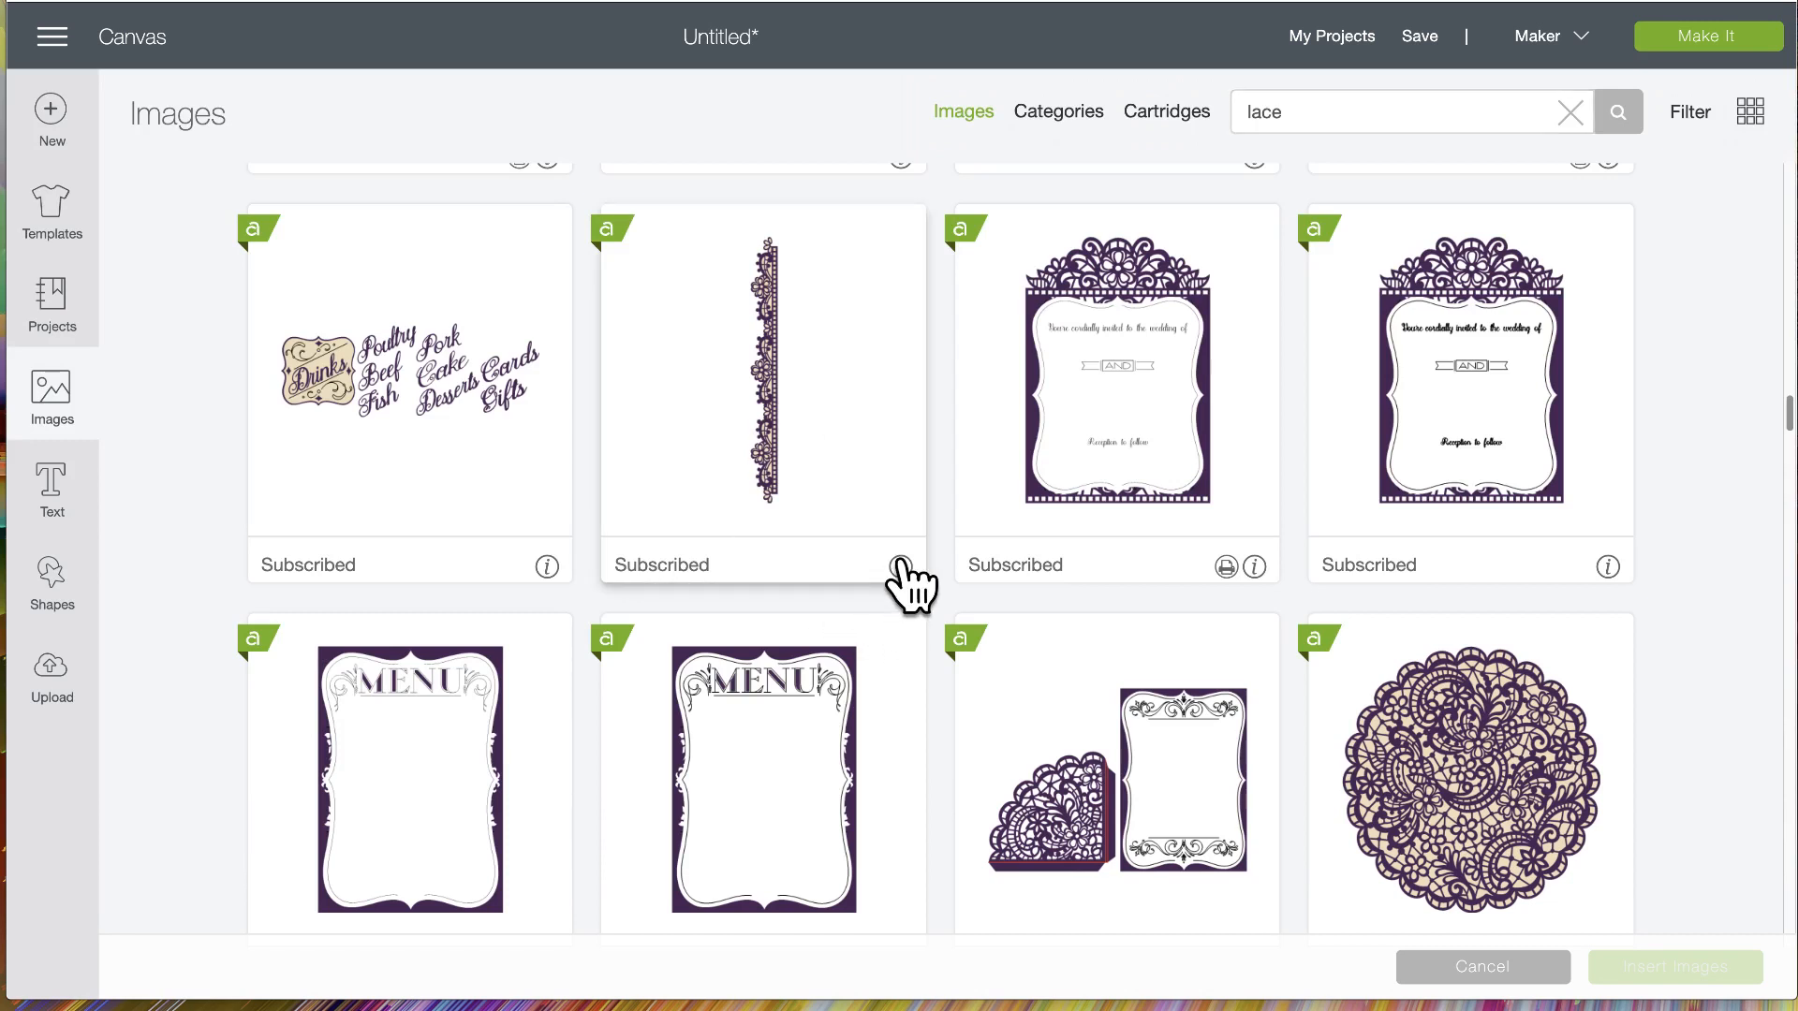
{"action": "left_click", "coordinate": [901, 566]}
{"action": "left_click", "coordinate": [785, 459]}
{"action": "left_click", "coordinate": [1657, 971]}
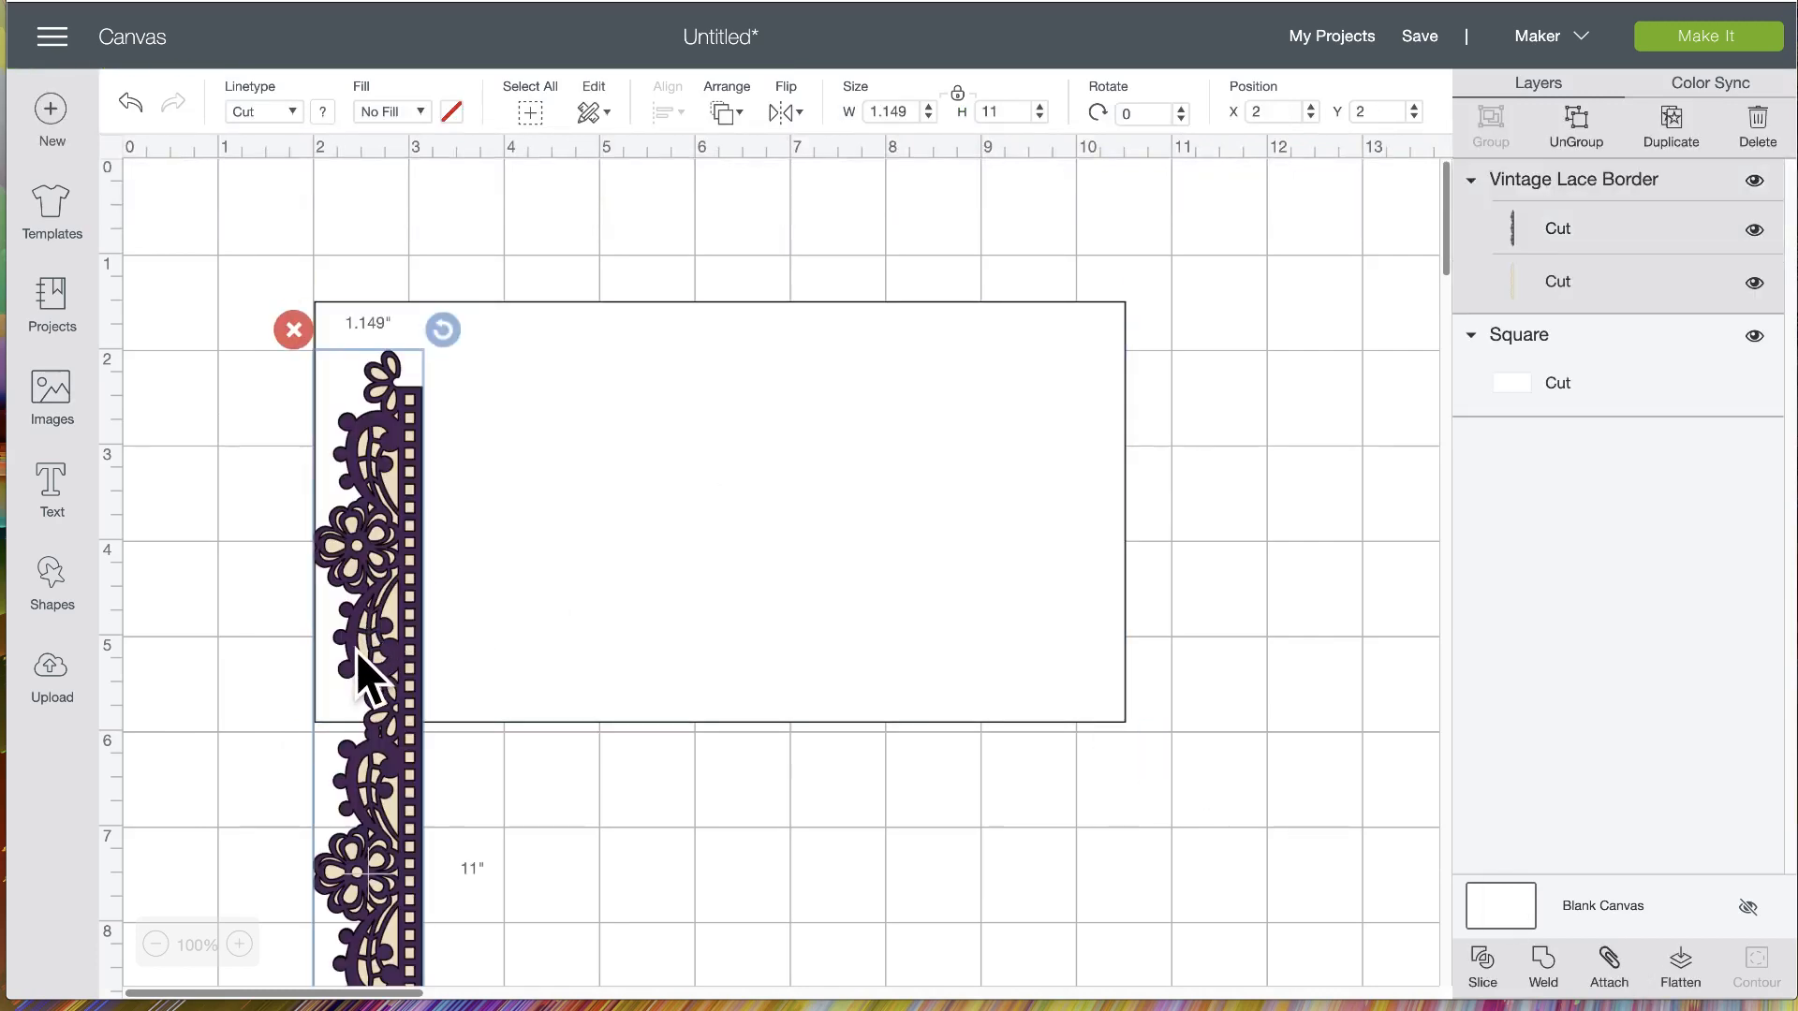
Move the lace border over the middle of the white rectangle and scale it down proportionally to about 0.54 by 5.18 inches
{"action": "left_click_drag", "start_coordinate": [359, 674], "coordinate": [728, 492]}
{"action": "scroll", "coordinate": [731, 501], "scroll_direction": "down", "scroll_amount": 5}
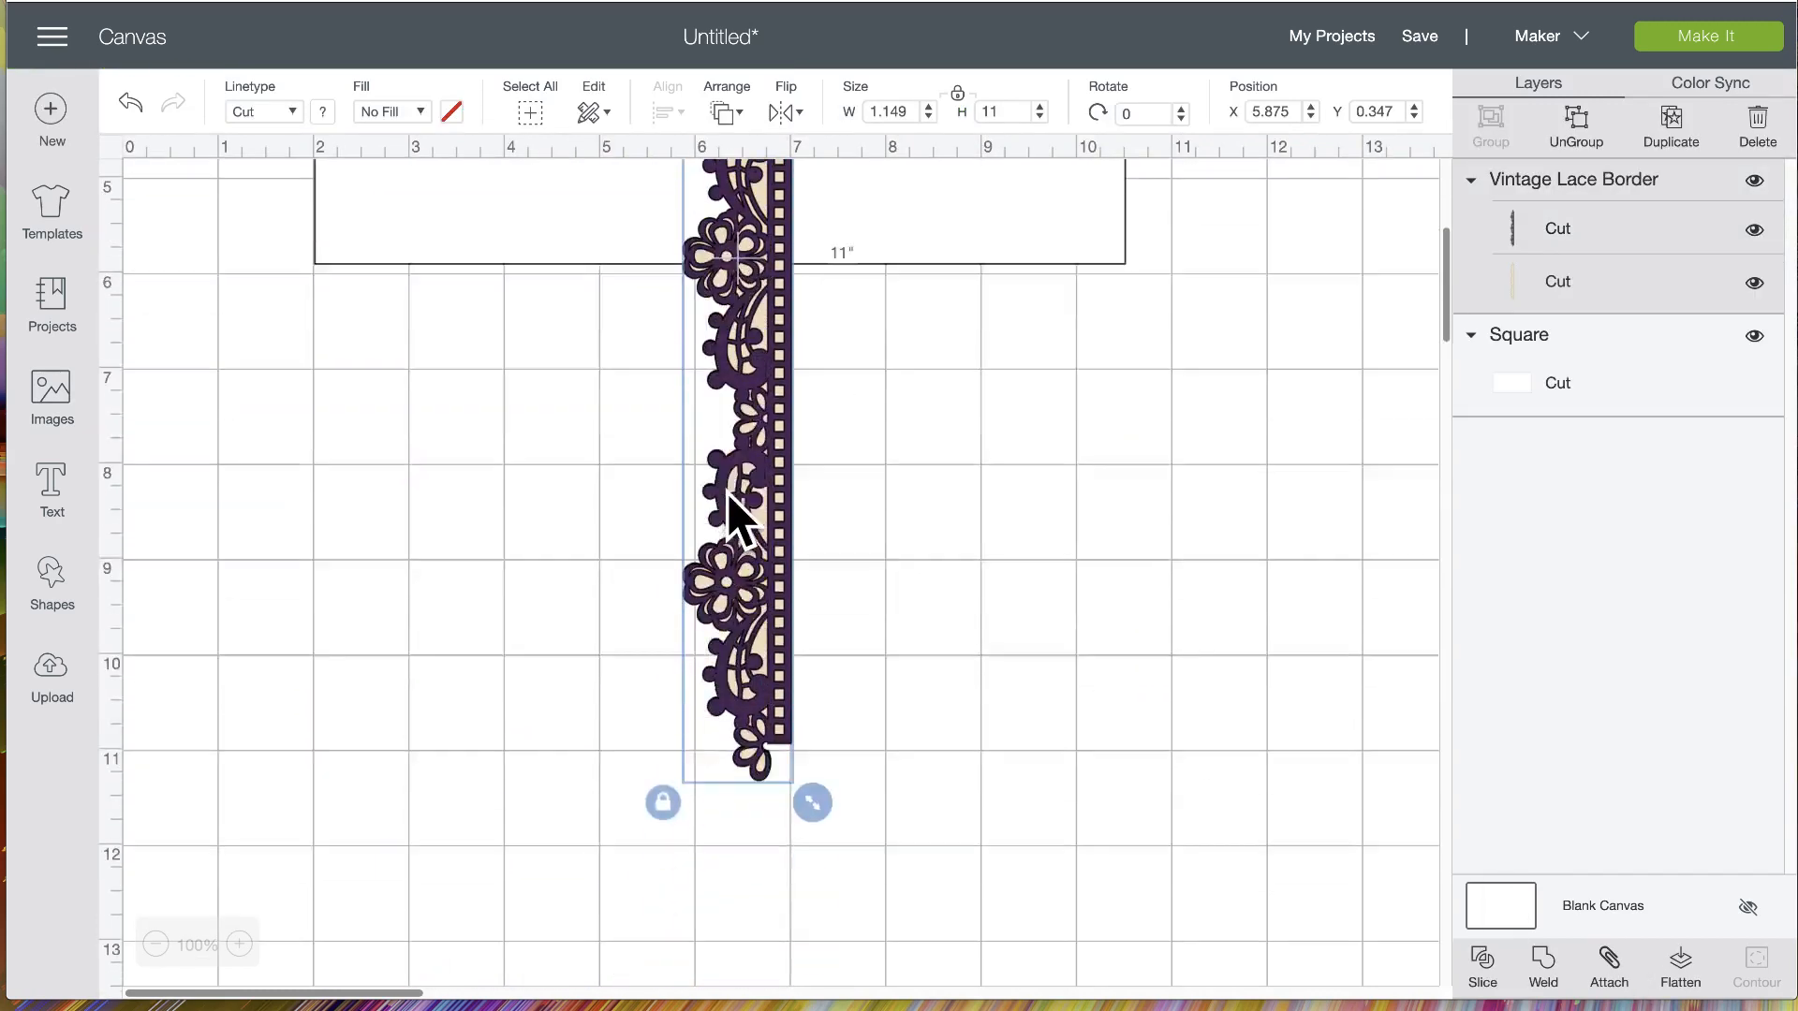
{"action": "scroll", "coordinate": [727, 492], "scroll_direction": "down", "scroll_amount": 2}
{"action": "left_click_drag", "start_coordinate": [803, 666], "coordinate": [688, 286]}
{"action": "scroll", "coordinate": [688, 286], "scroll_direction": "up", "scroll_amount": 2}
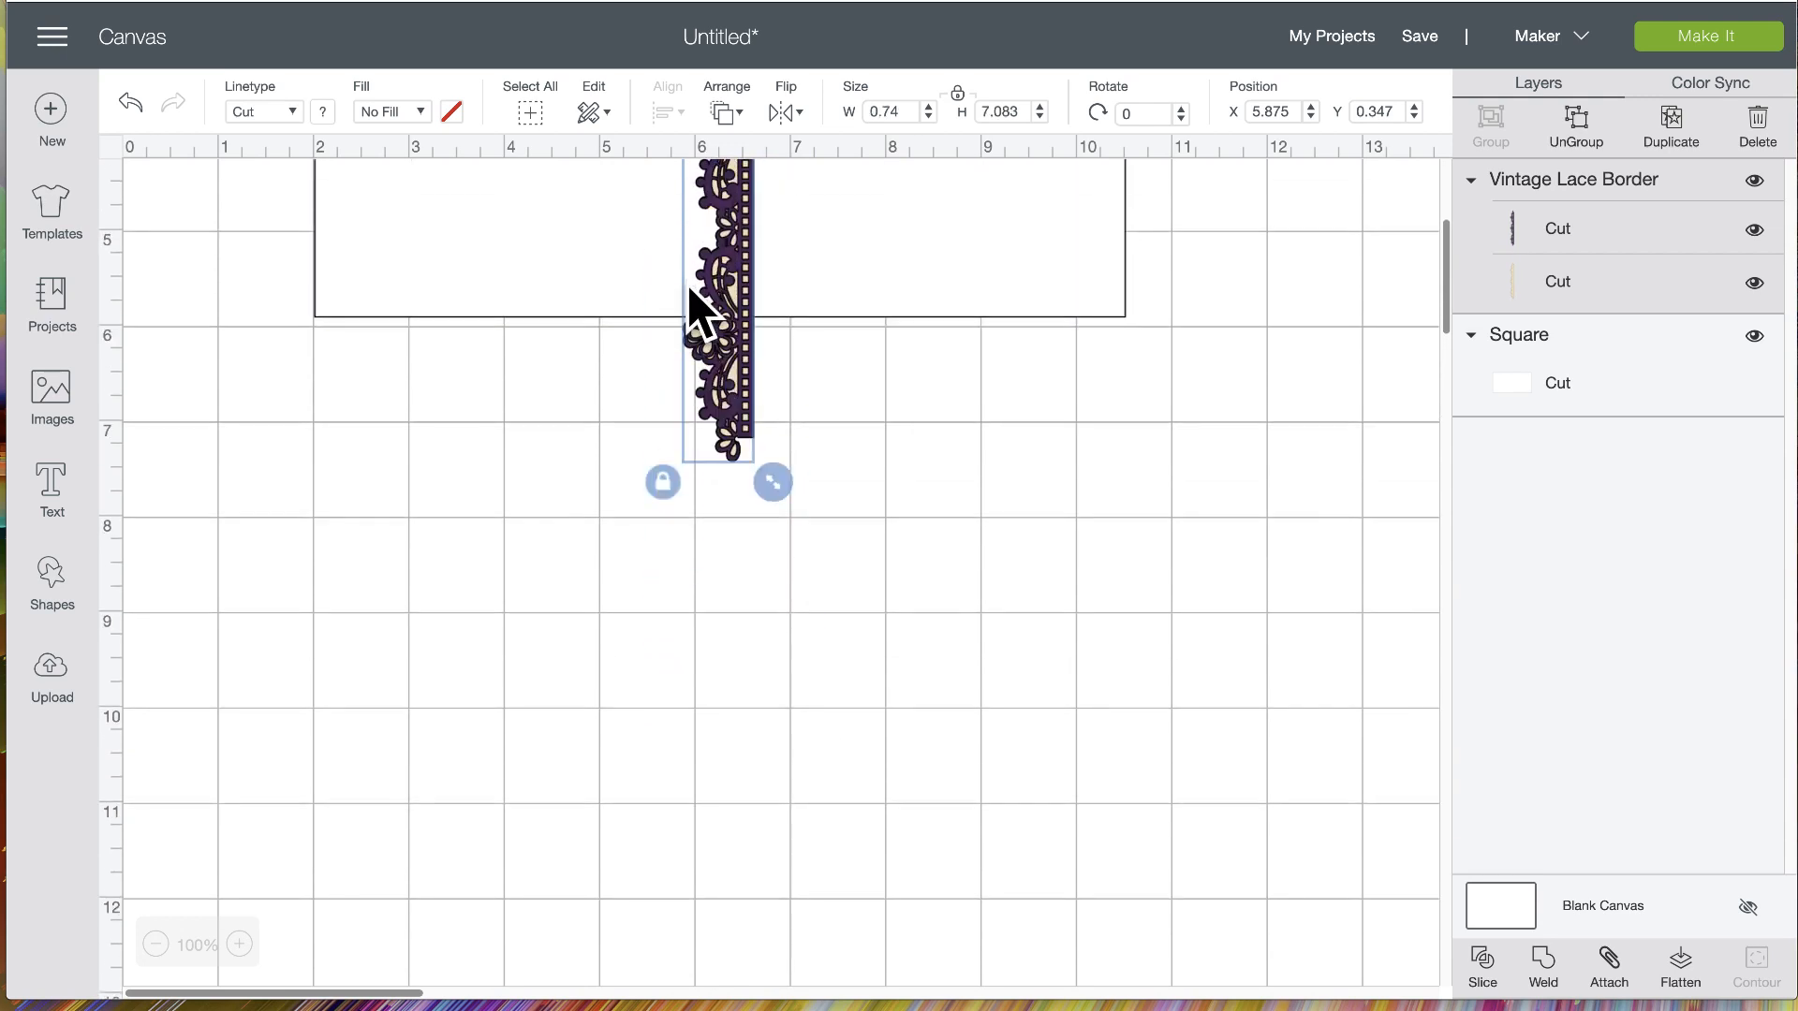
{"action": "scroll", "coordinate": [698, 309], "scroll_direction": "up", "scroll_amount": 4}
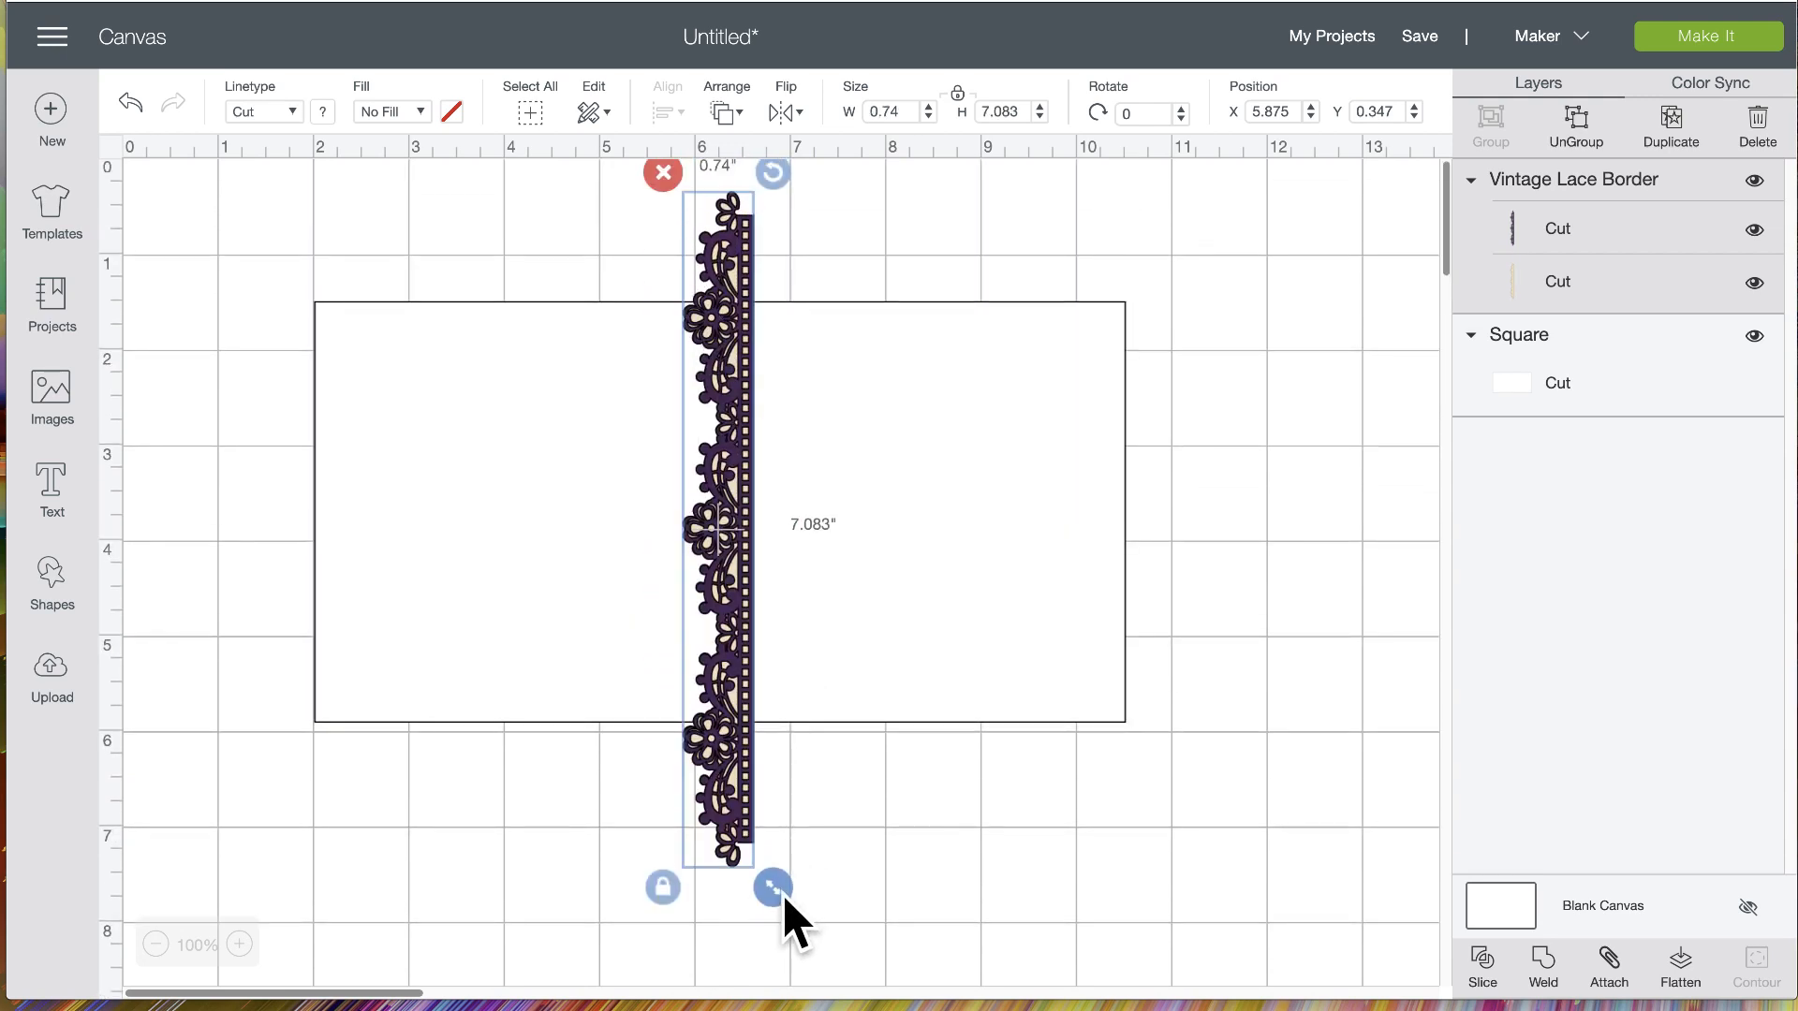
{"action": "left_click_drag", "start_coordinate": [777, 890], "coordinate": [746, 716]}
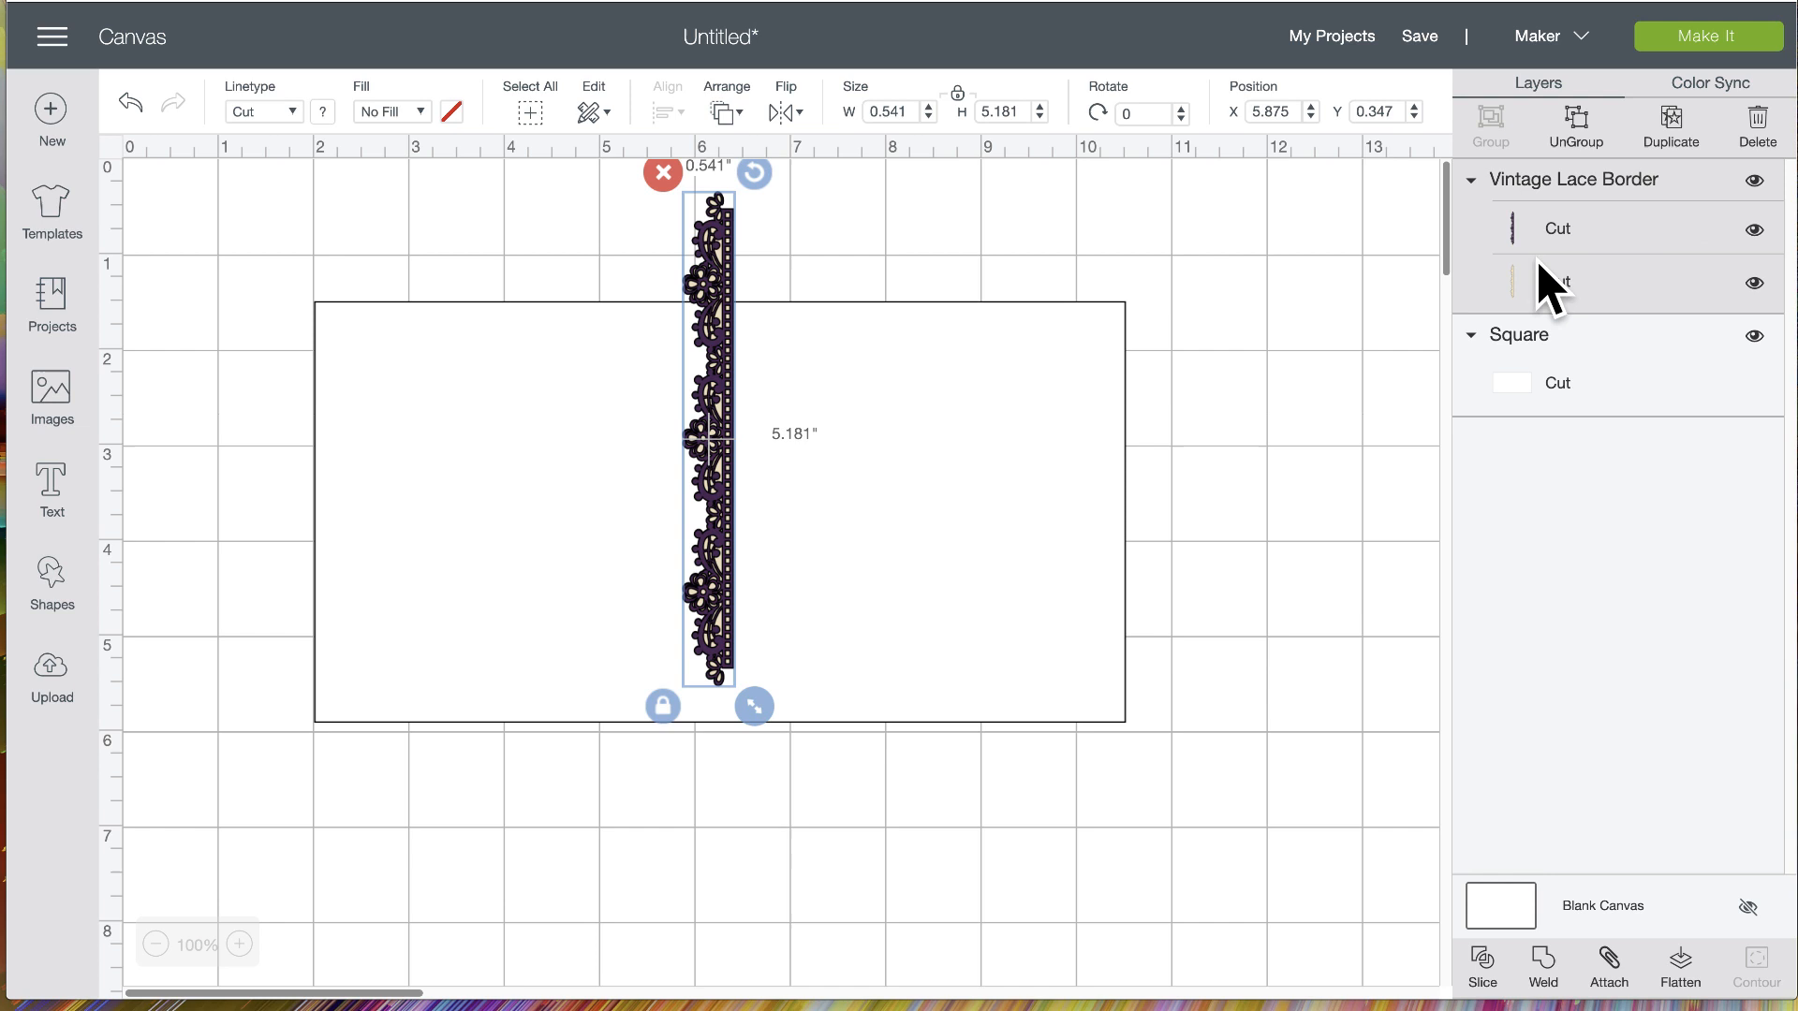
Recolor the cream backing layer of the lace border light green
{"action": "left_click", "coordinate": [1517, 286]}
{"action": "left_click", "coordinate": [322, 111]}
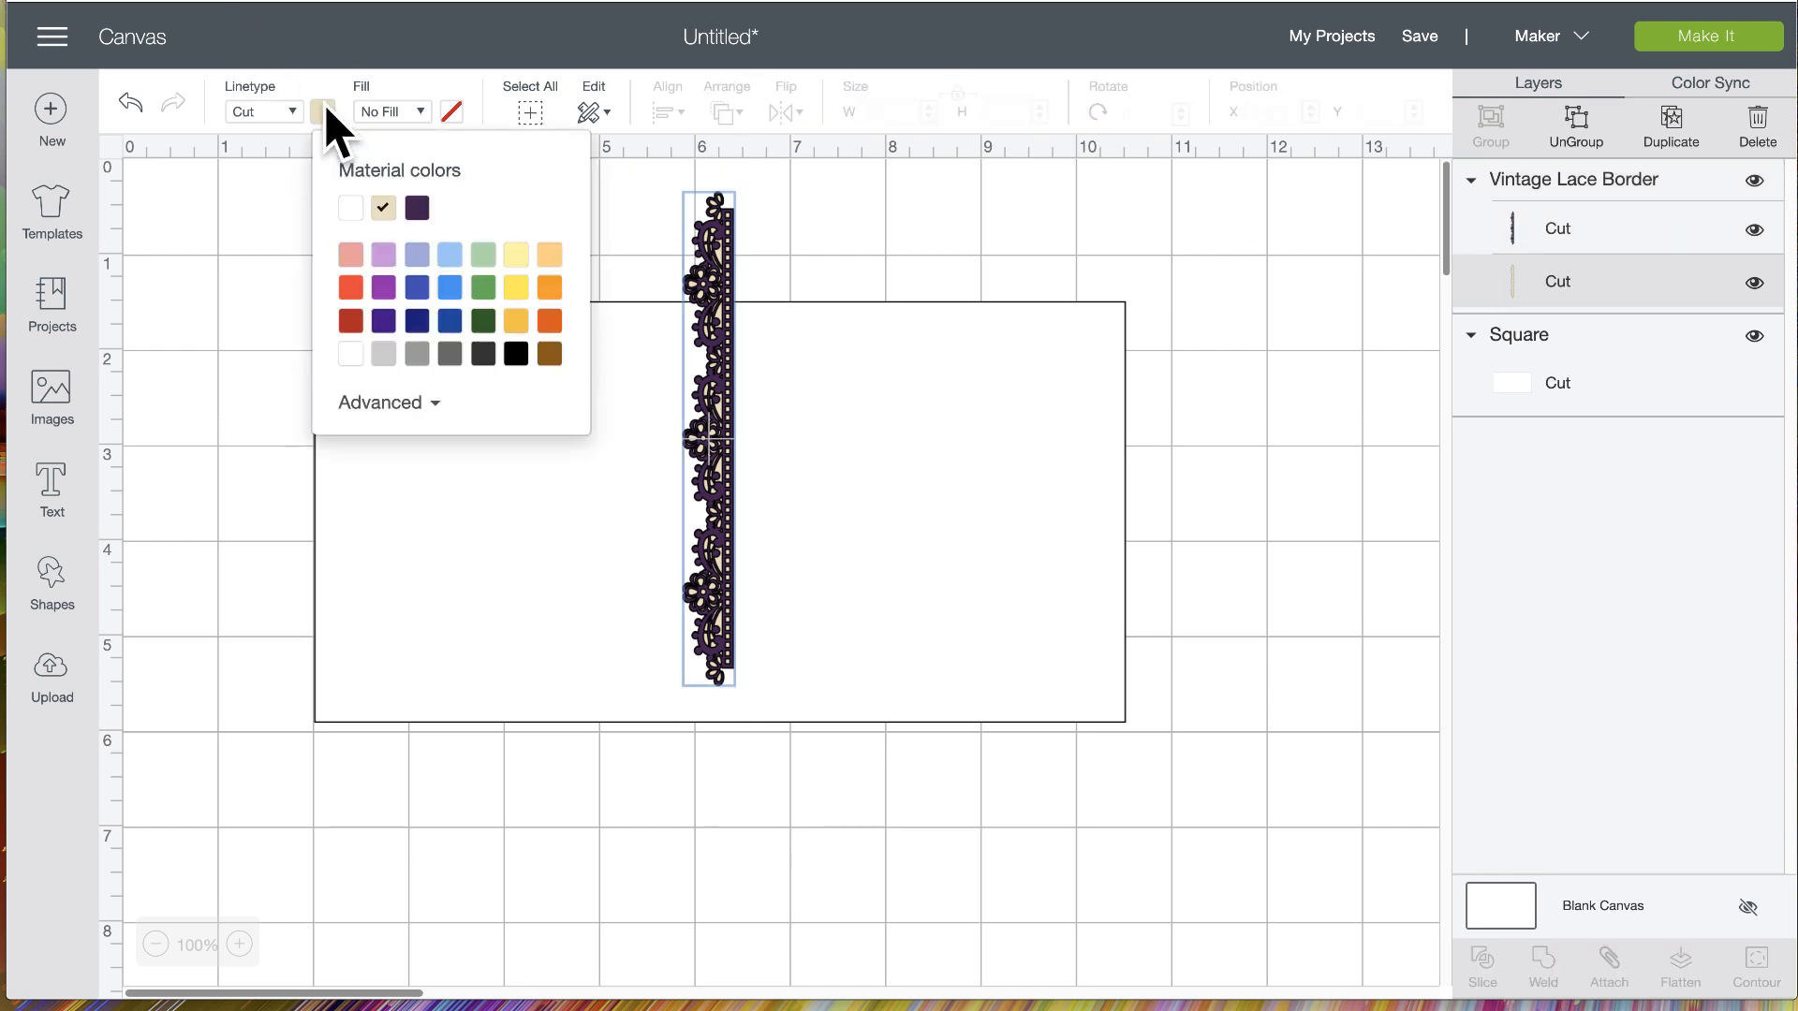
{"action": "left_click", "coordinate": [483, 255]}
{"action": "left_click", "coordinate": [883, 208]}
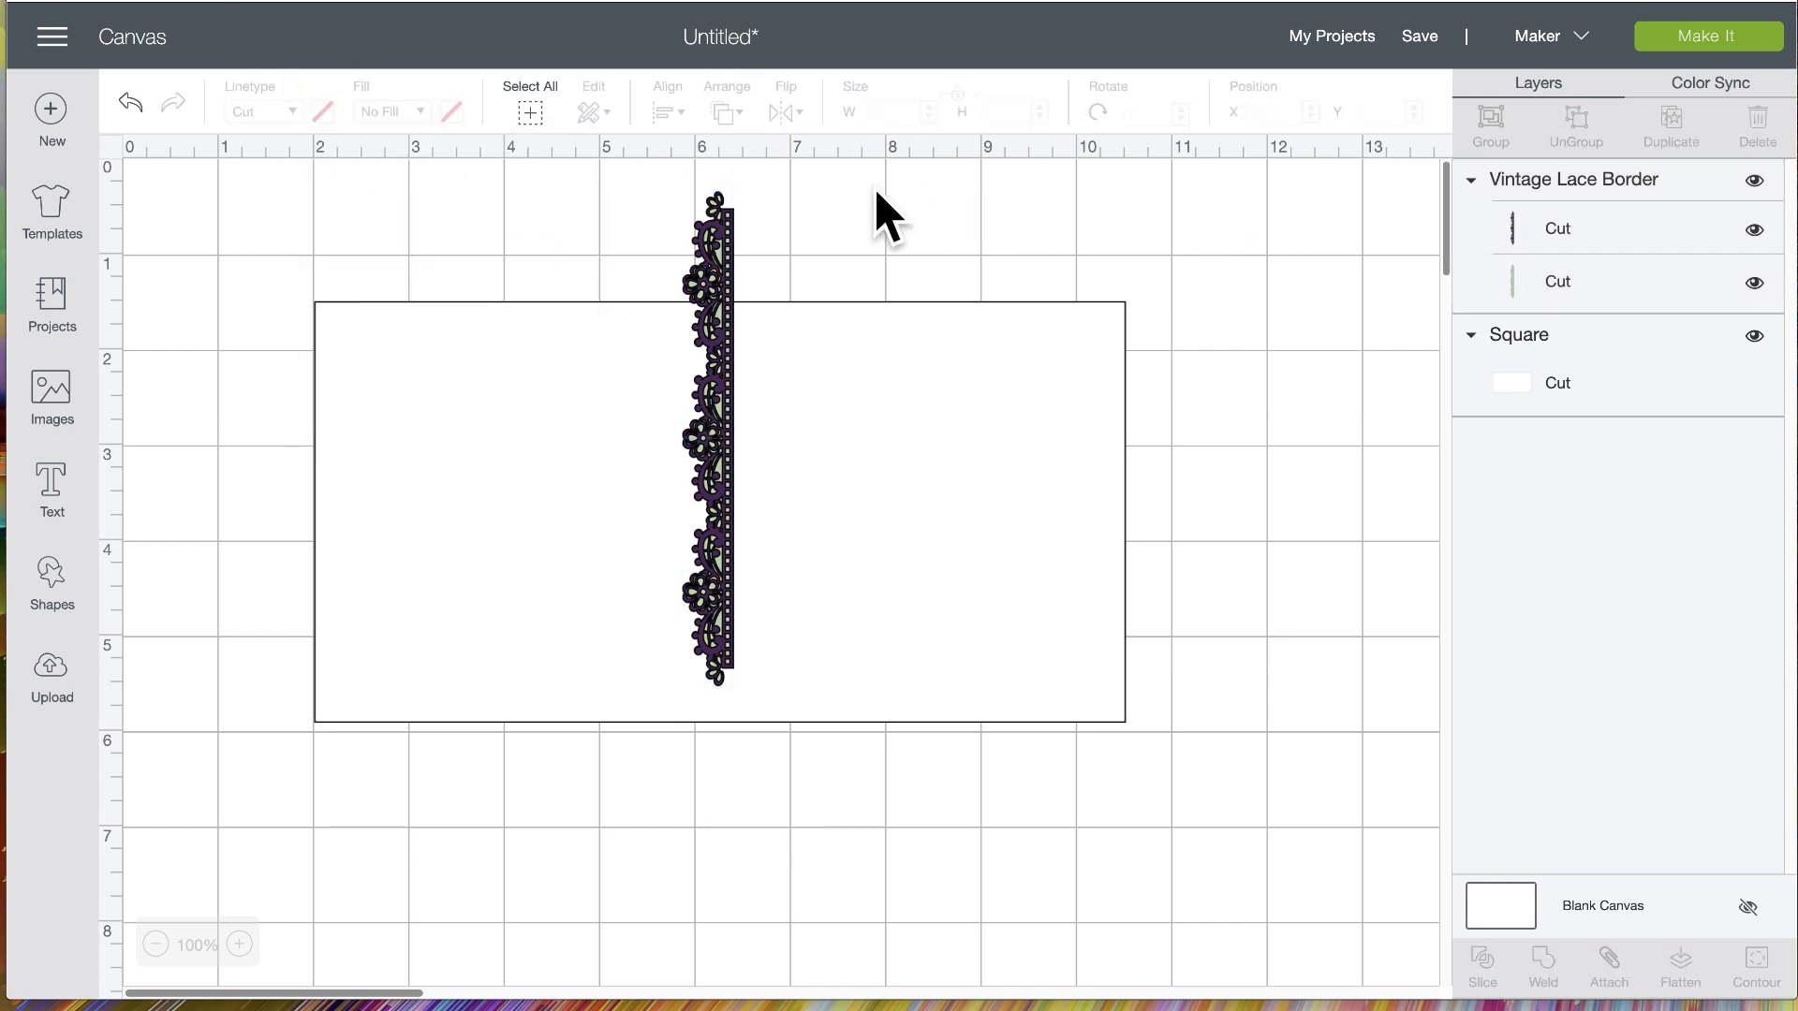
Flip the lace border horizontally and place it just outside the rectangle's right edge, at about X 10.7, Y 1.35
{"action": "left_click_drag", "start_coordinate": [726, 328], "coordinate": [947, 346]}
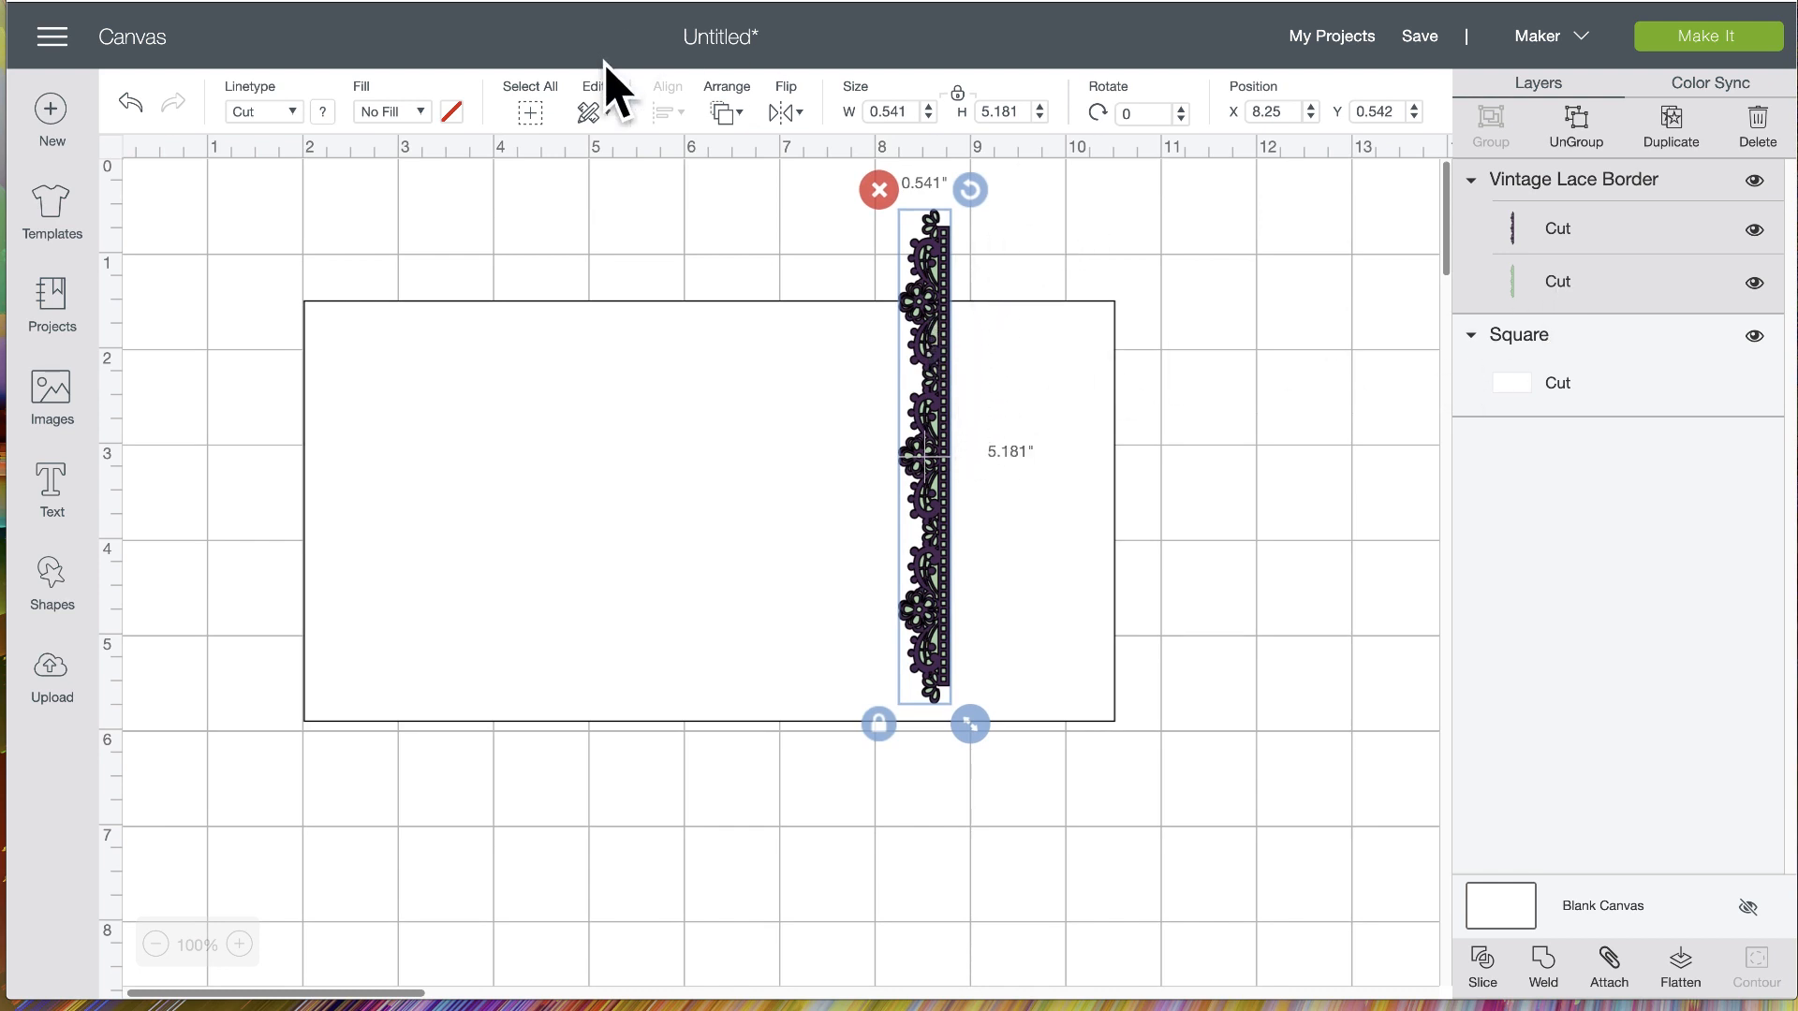
{"action": "left_click", "coordinate": [785, 108]}
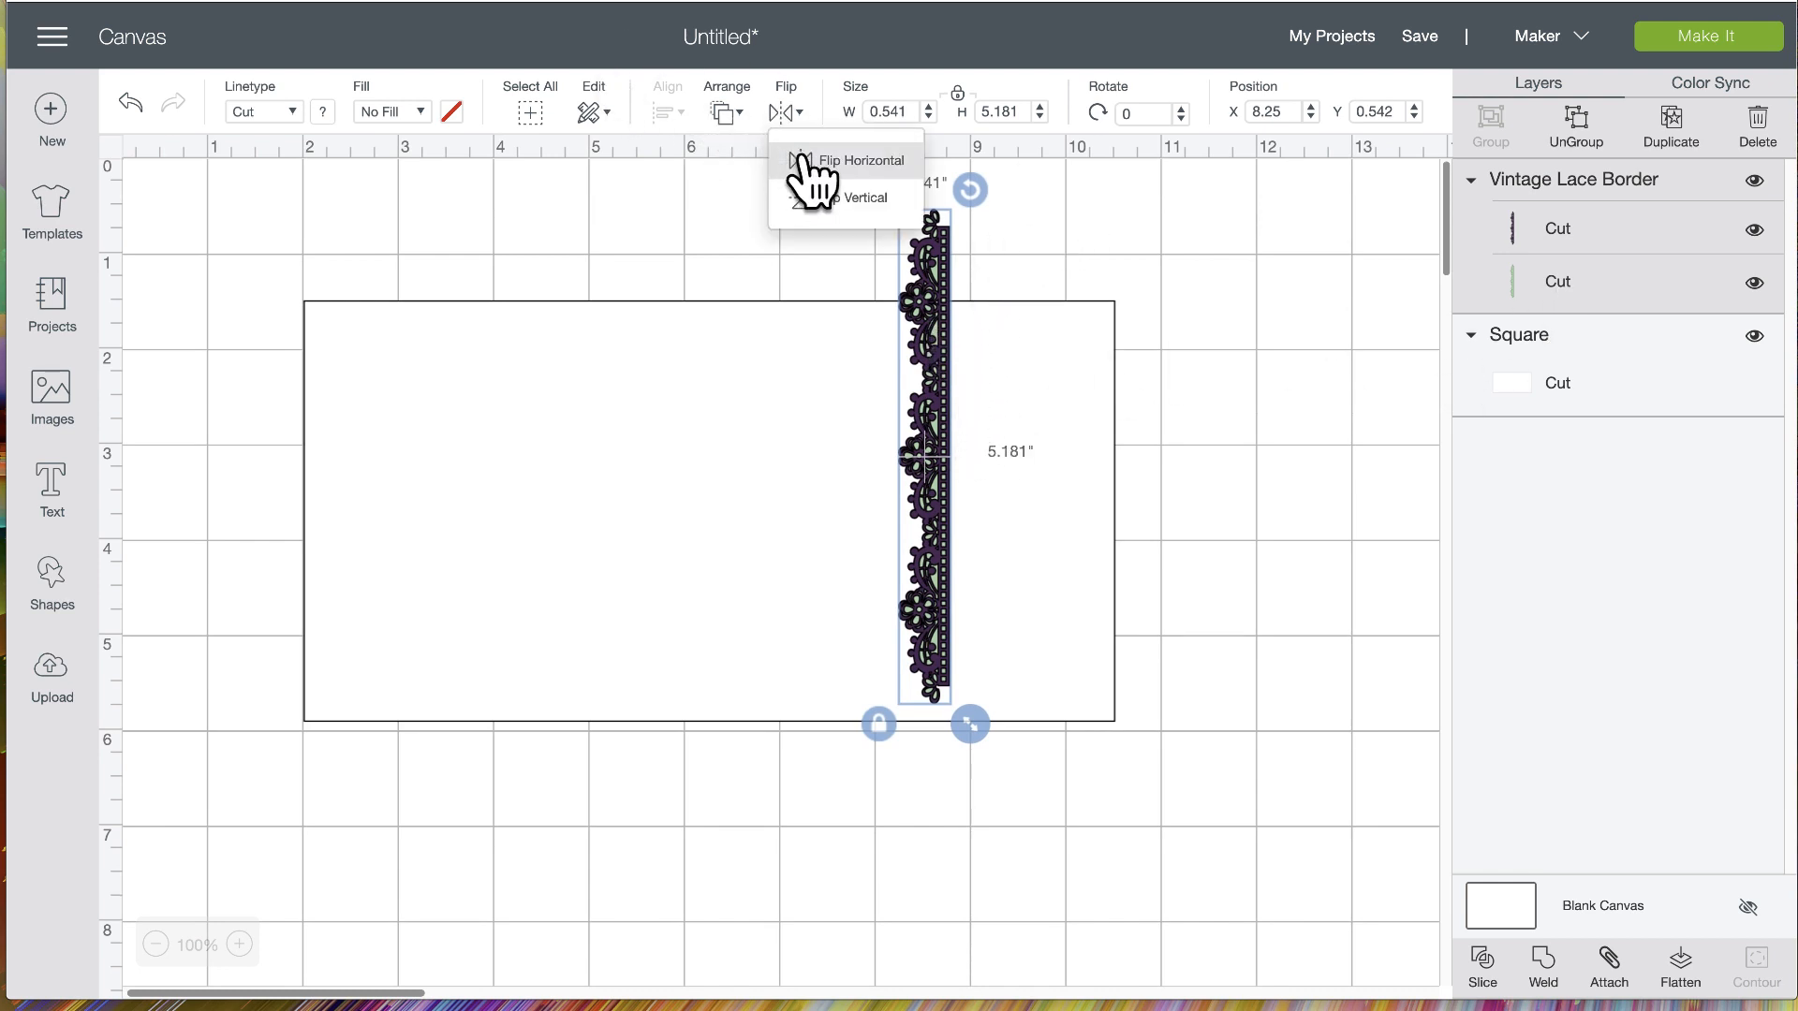
{"action": "left_click", "coordinate": [807, 160]}
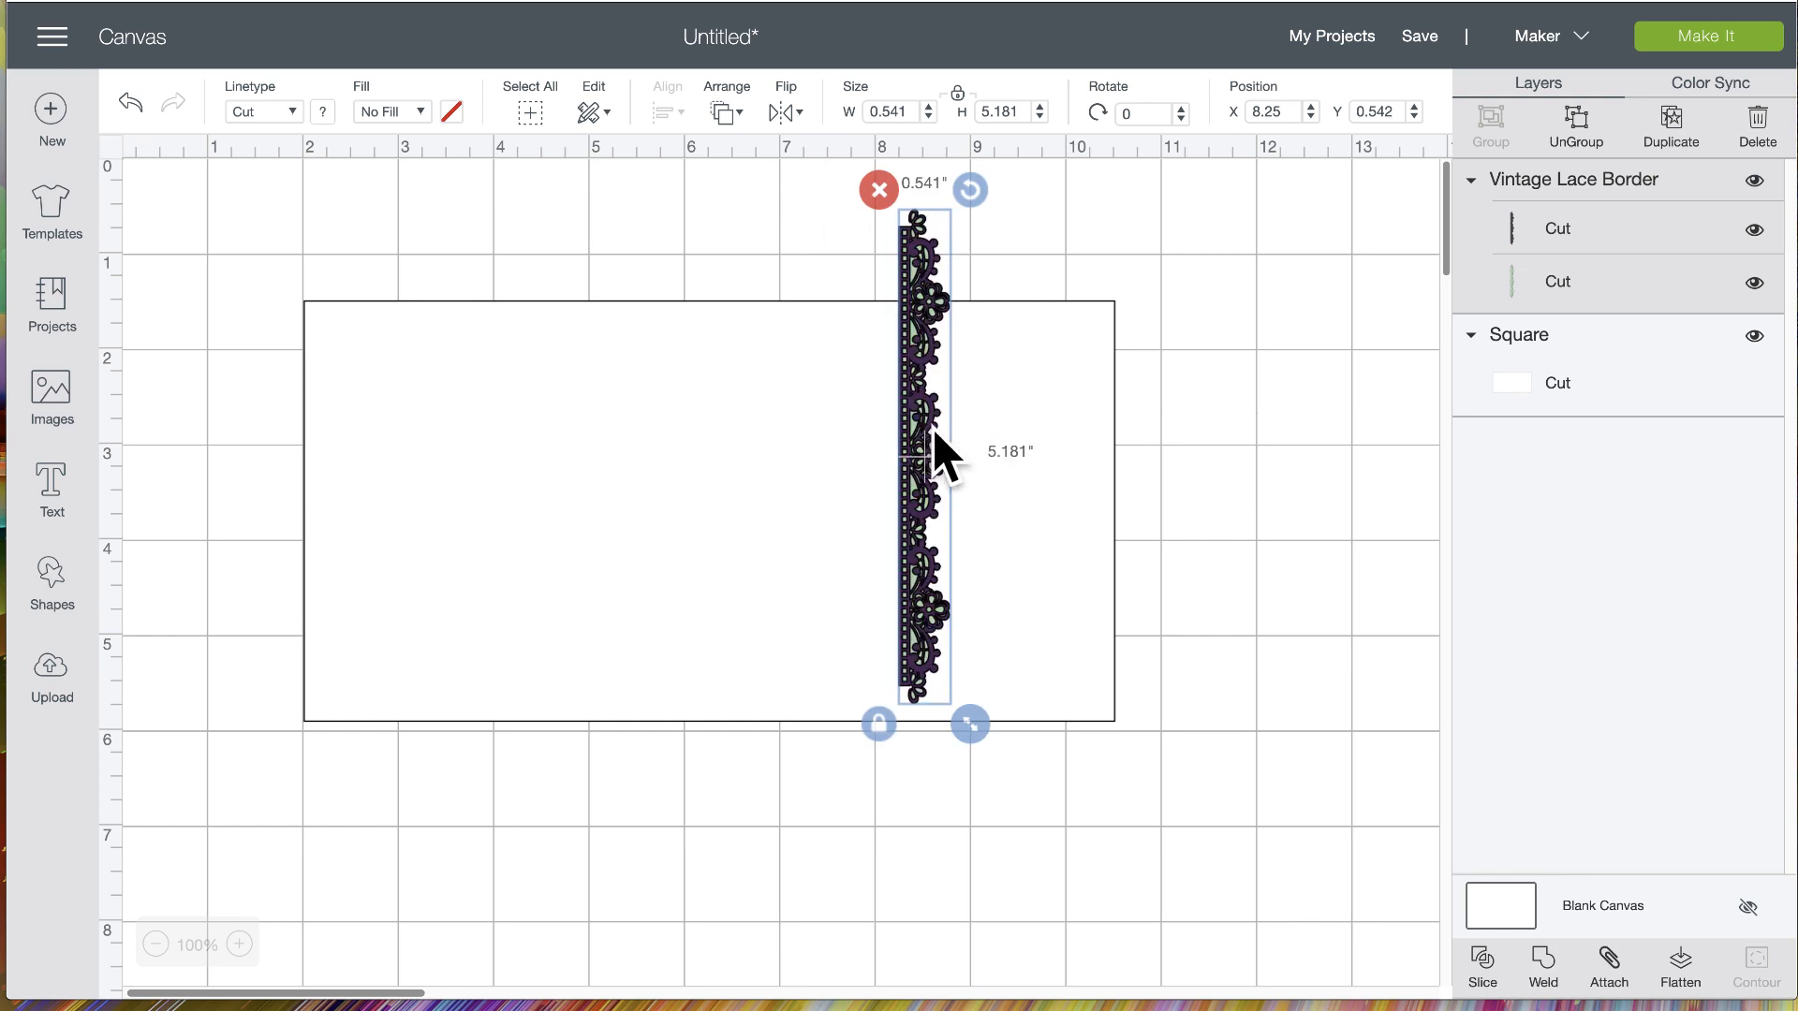
{"action": "left_click_drag", "start_coordinate": [941, 440], "coordinate": [1162, 530]}
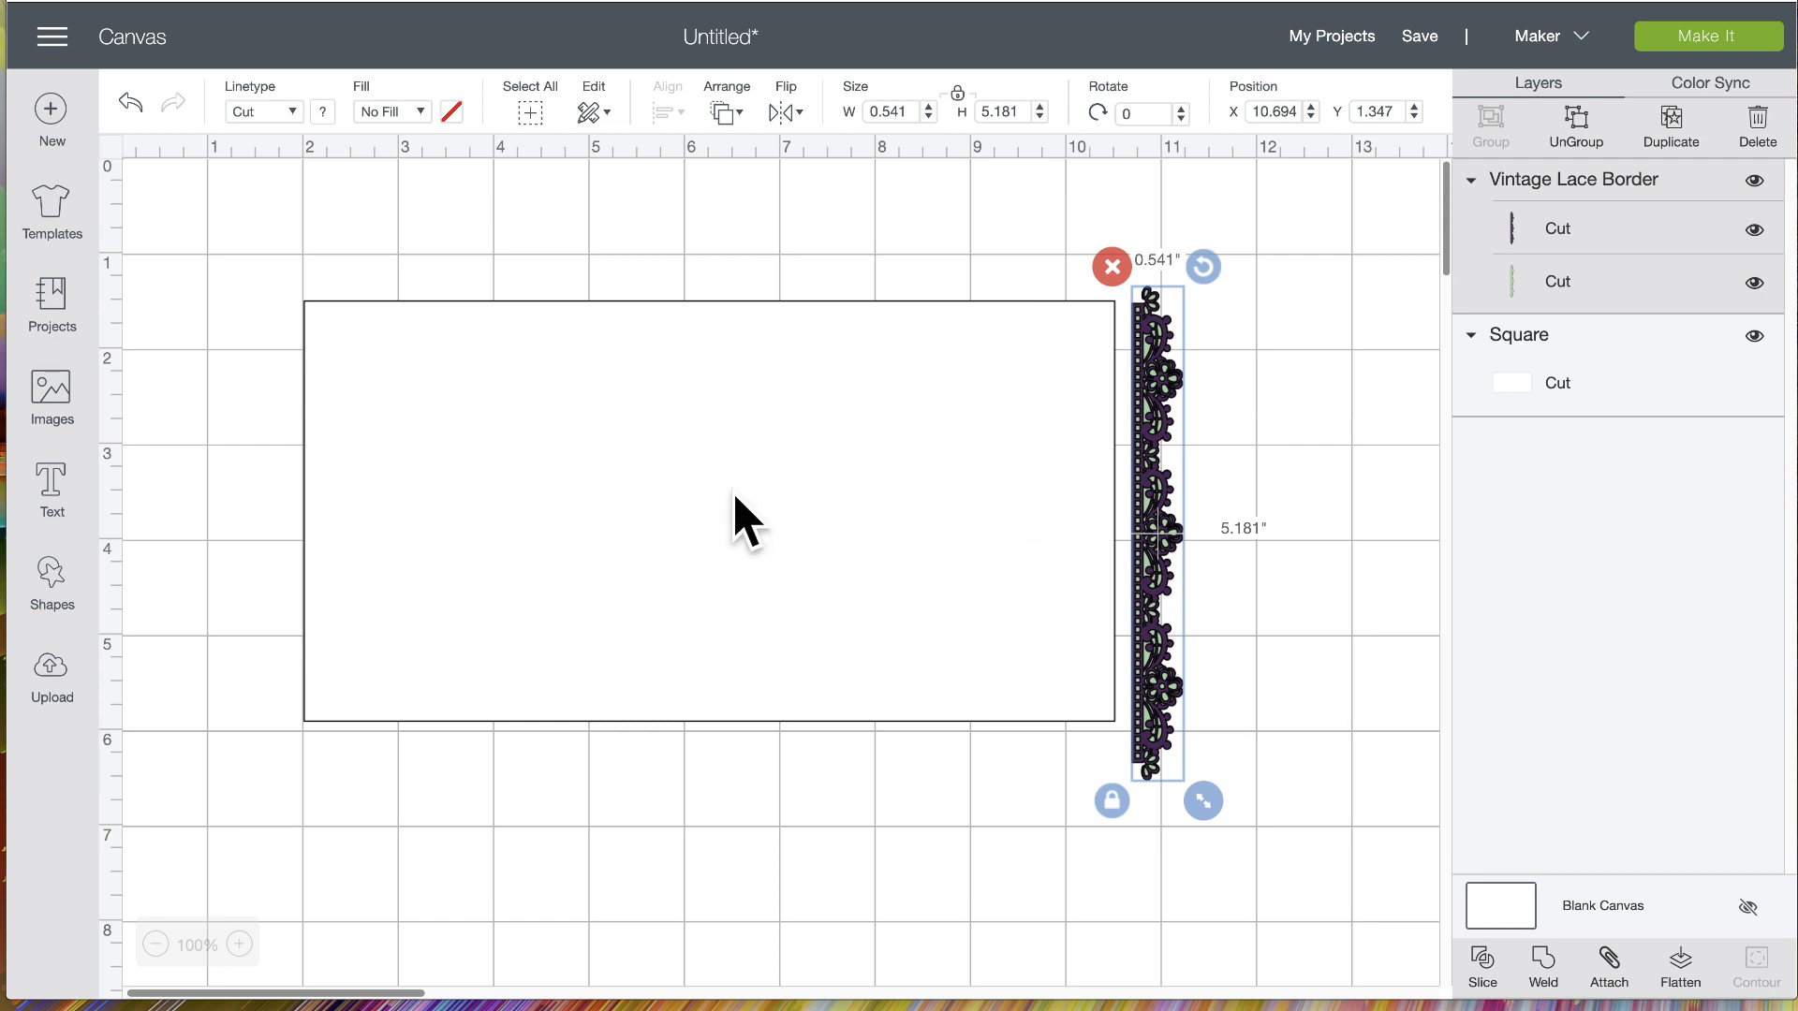
Set the white rectangle's height to 5.5 inches and scale the lace border proportionally to a height of 5.5 inches
{"action": "left_click", "coordinate": [607, 519]}
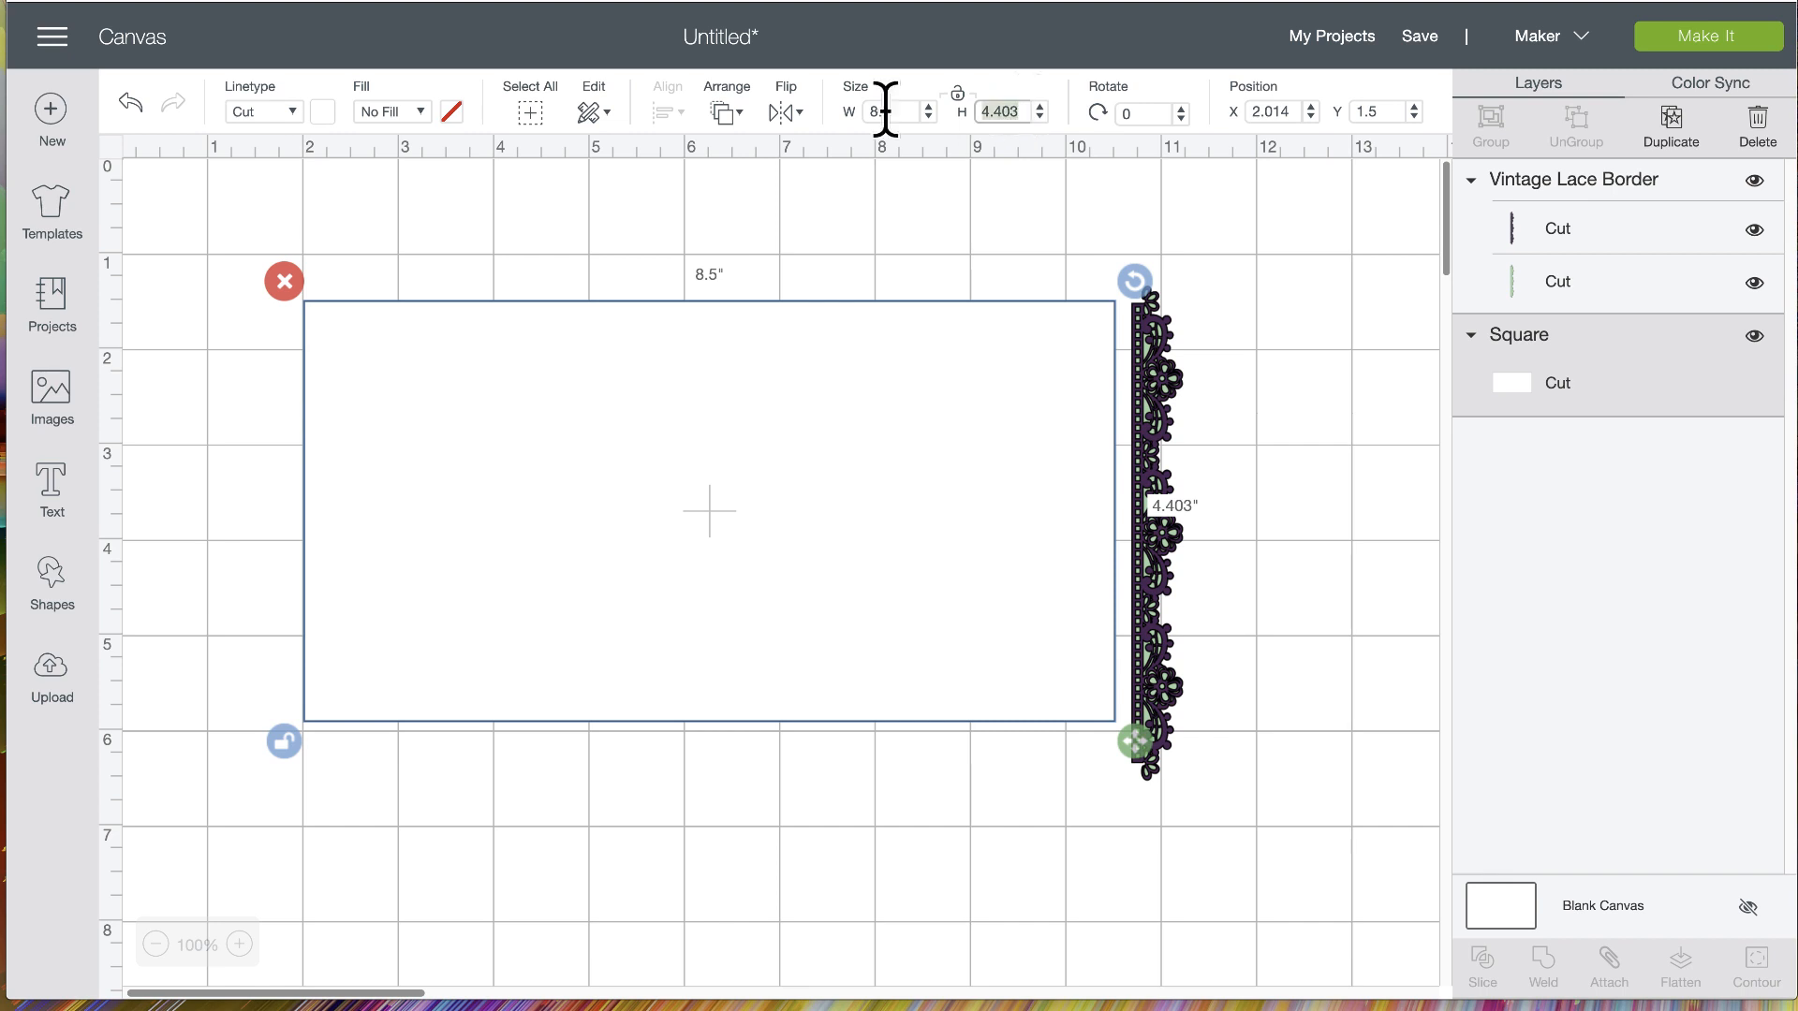
{"action": "key", "text": "Return"}
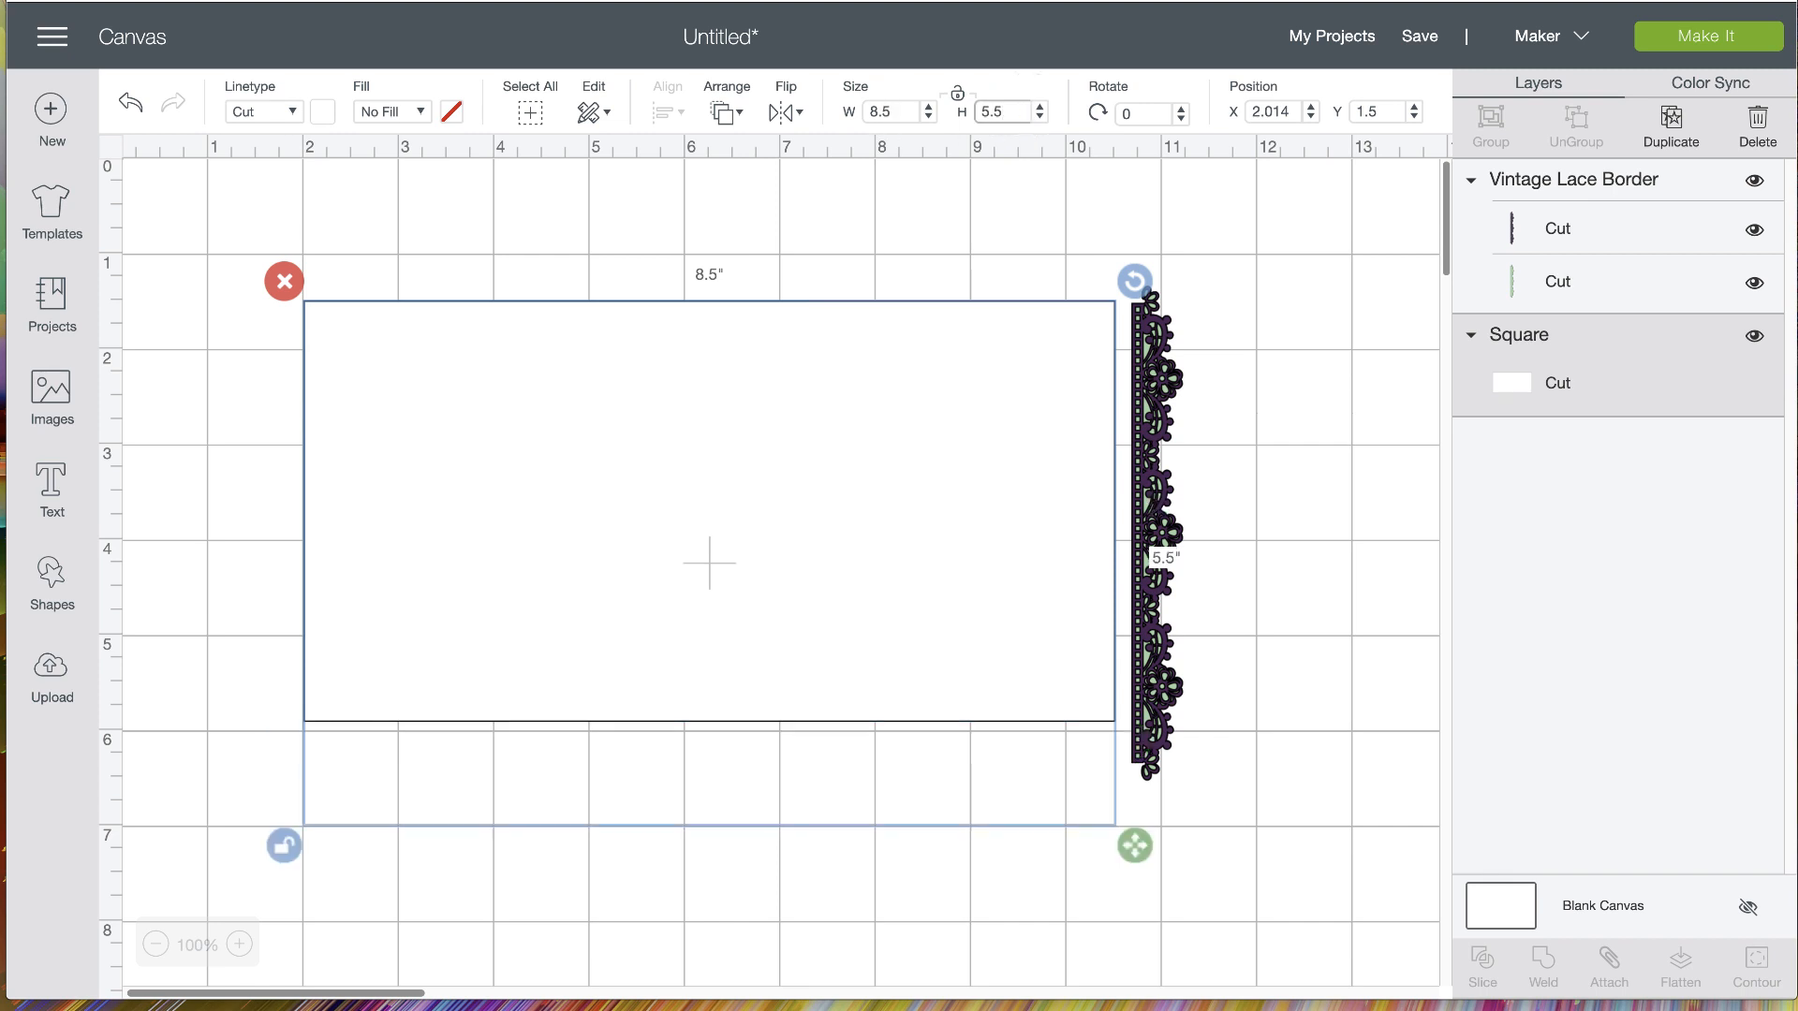
{"action": "left_click", "coordinate": [1152, 374]}
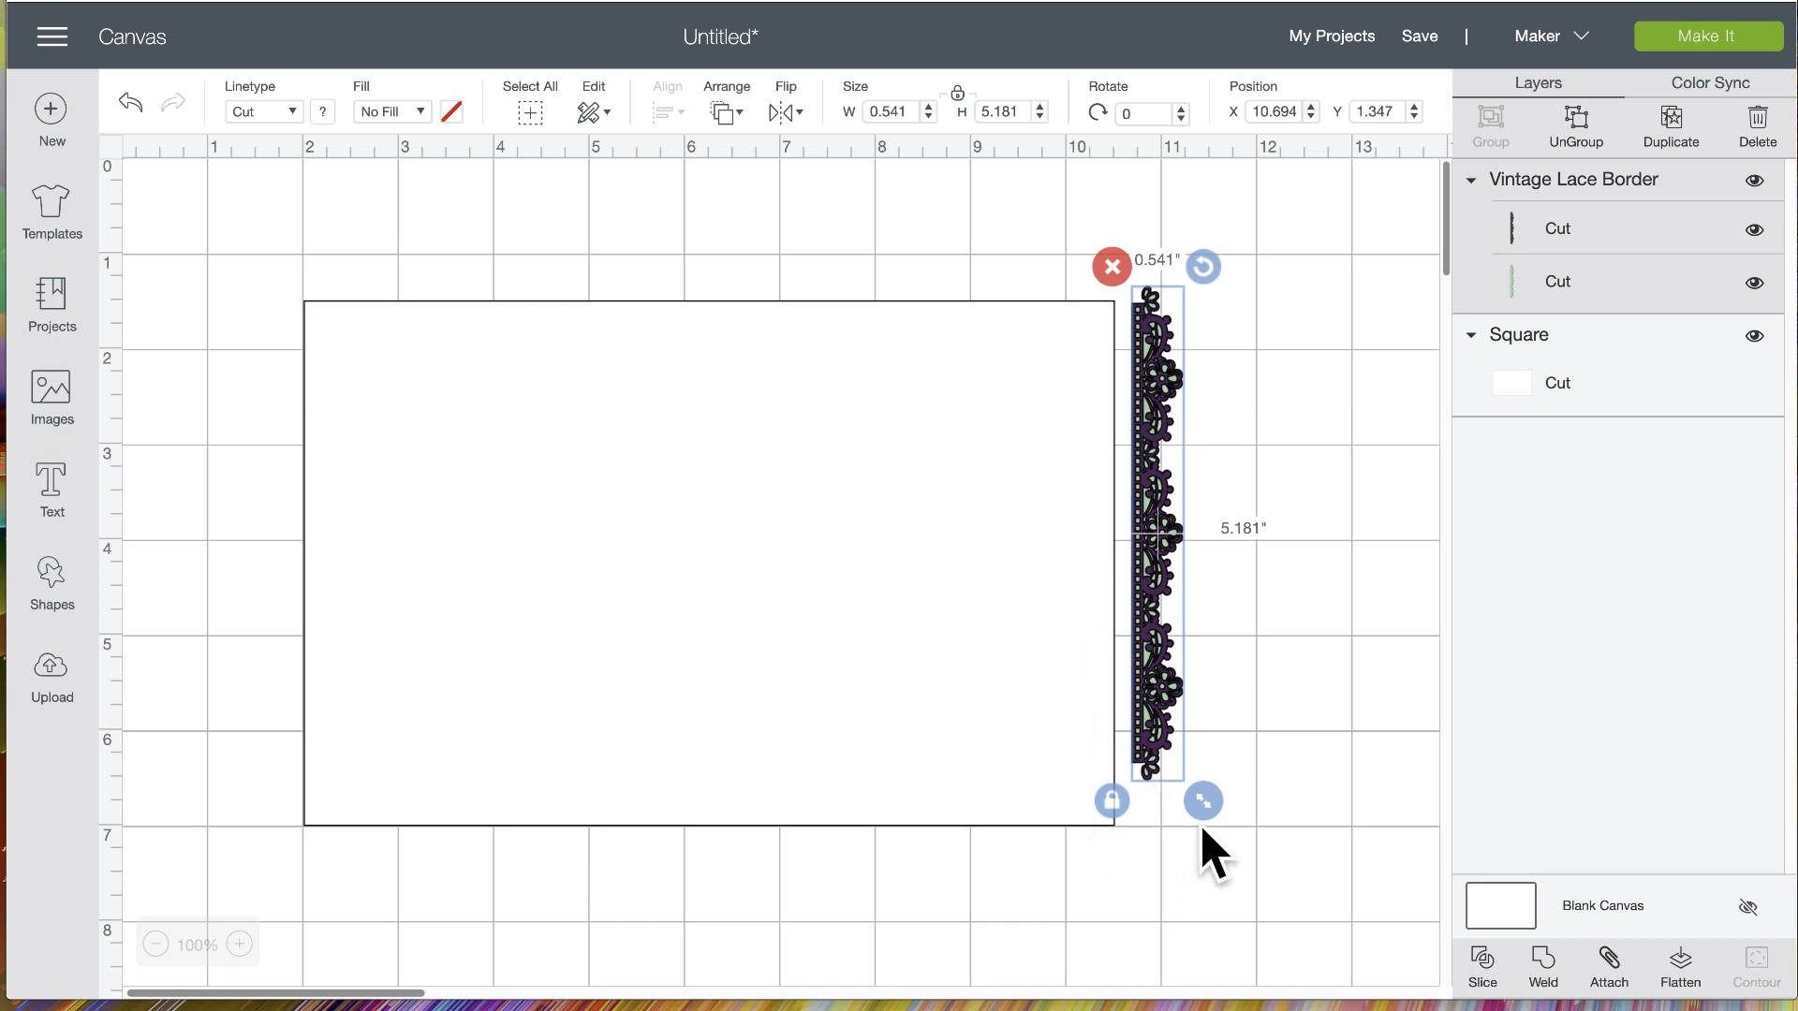
{"action": "left_click_drag", "start_coordinate": [1203, 801], "coordinate": [1218, 845]}
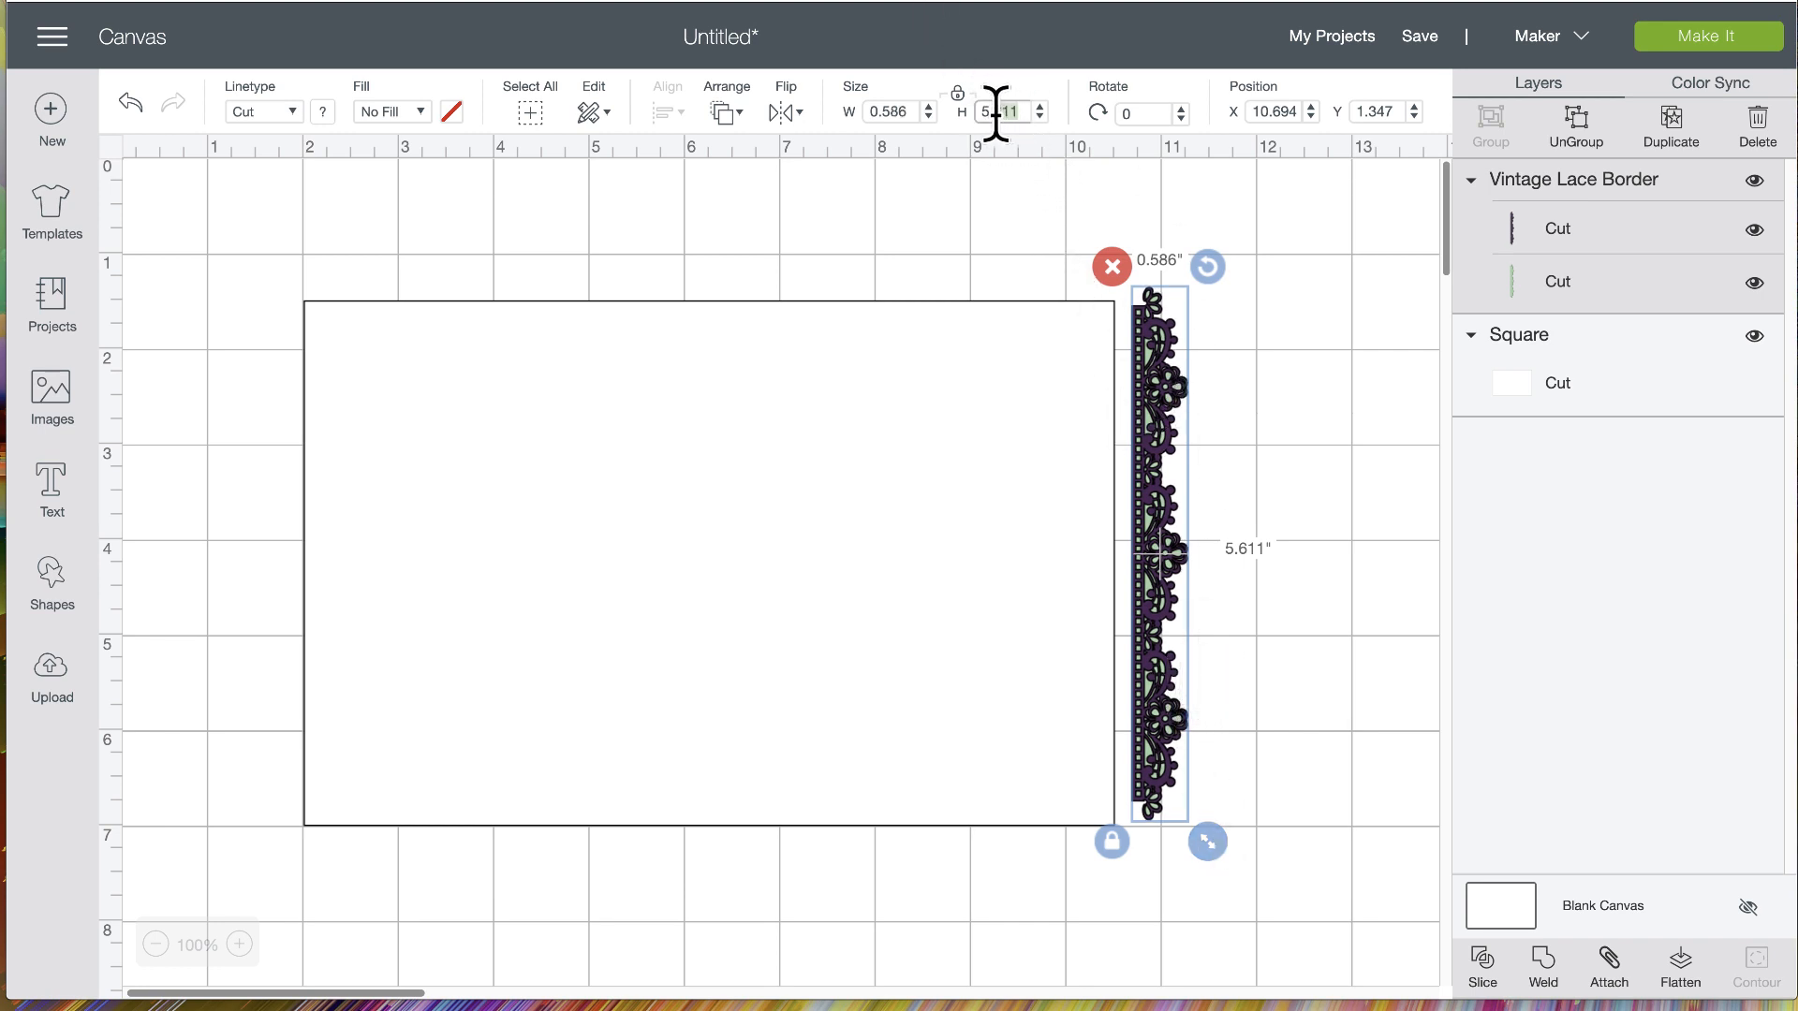
{"action": "type", "text": "5"}
{"action": "key", "text": "Return"}
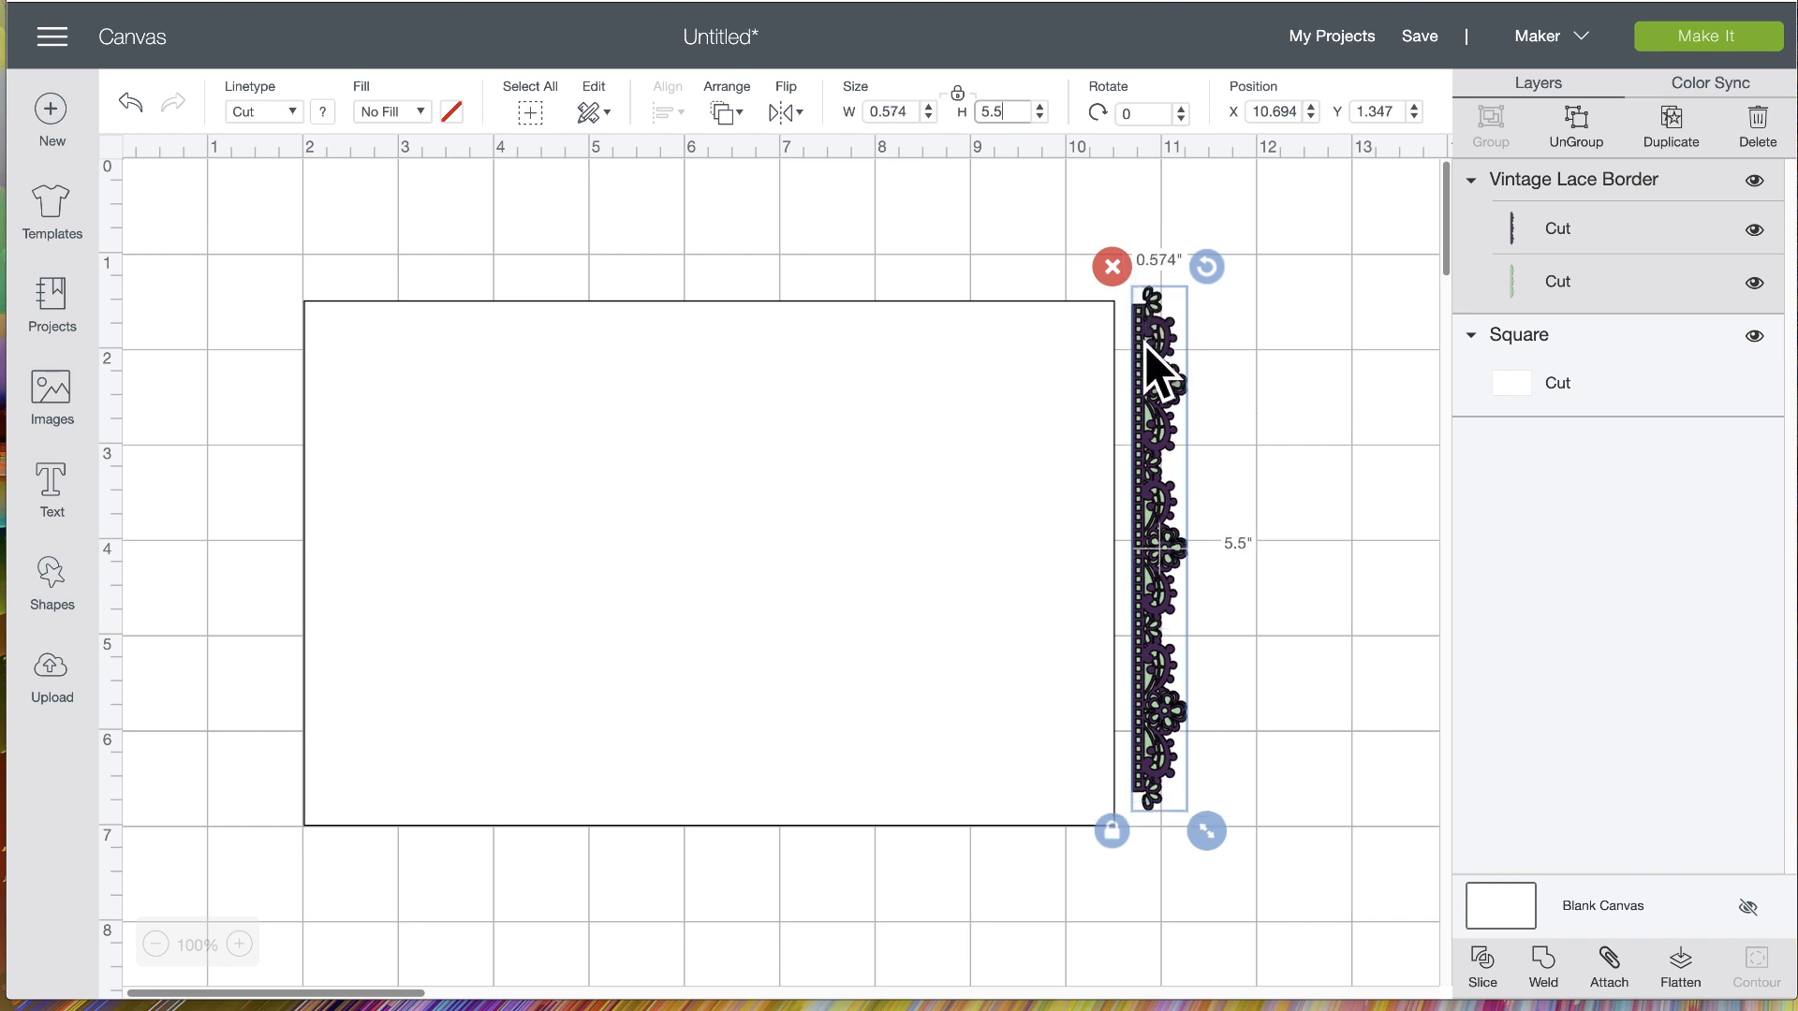
Move the lace border flush against the rectangle's right edge, at about X 10.5, Y 1.46
{"action": "left_click_drag", "start_coordinate": [1144, 345], "coordinate": [1140, 414]}
{"action": "left_click", "coordinate": [1255, 398]}
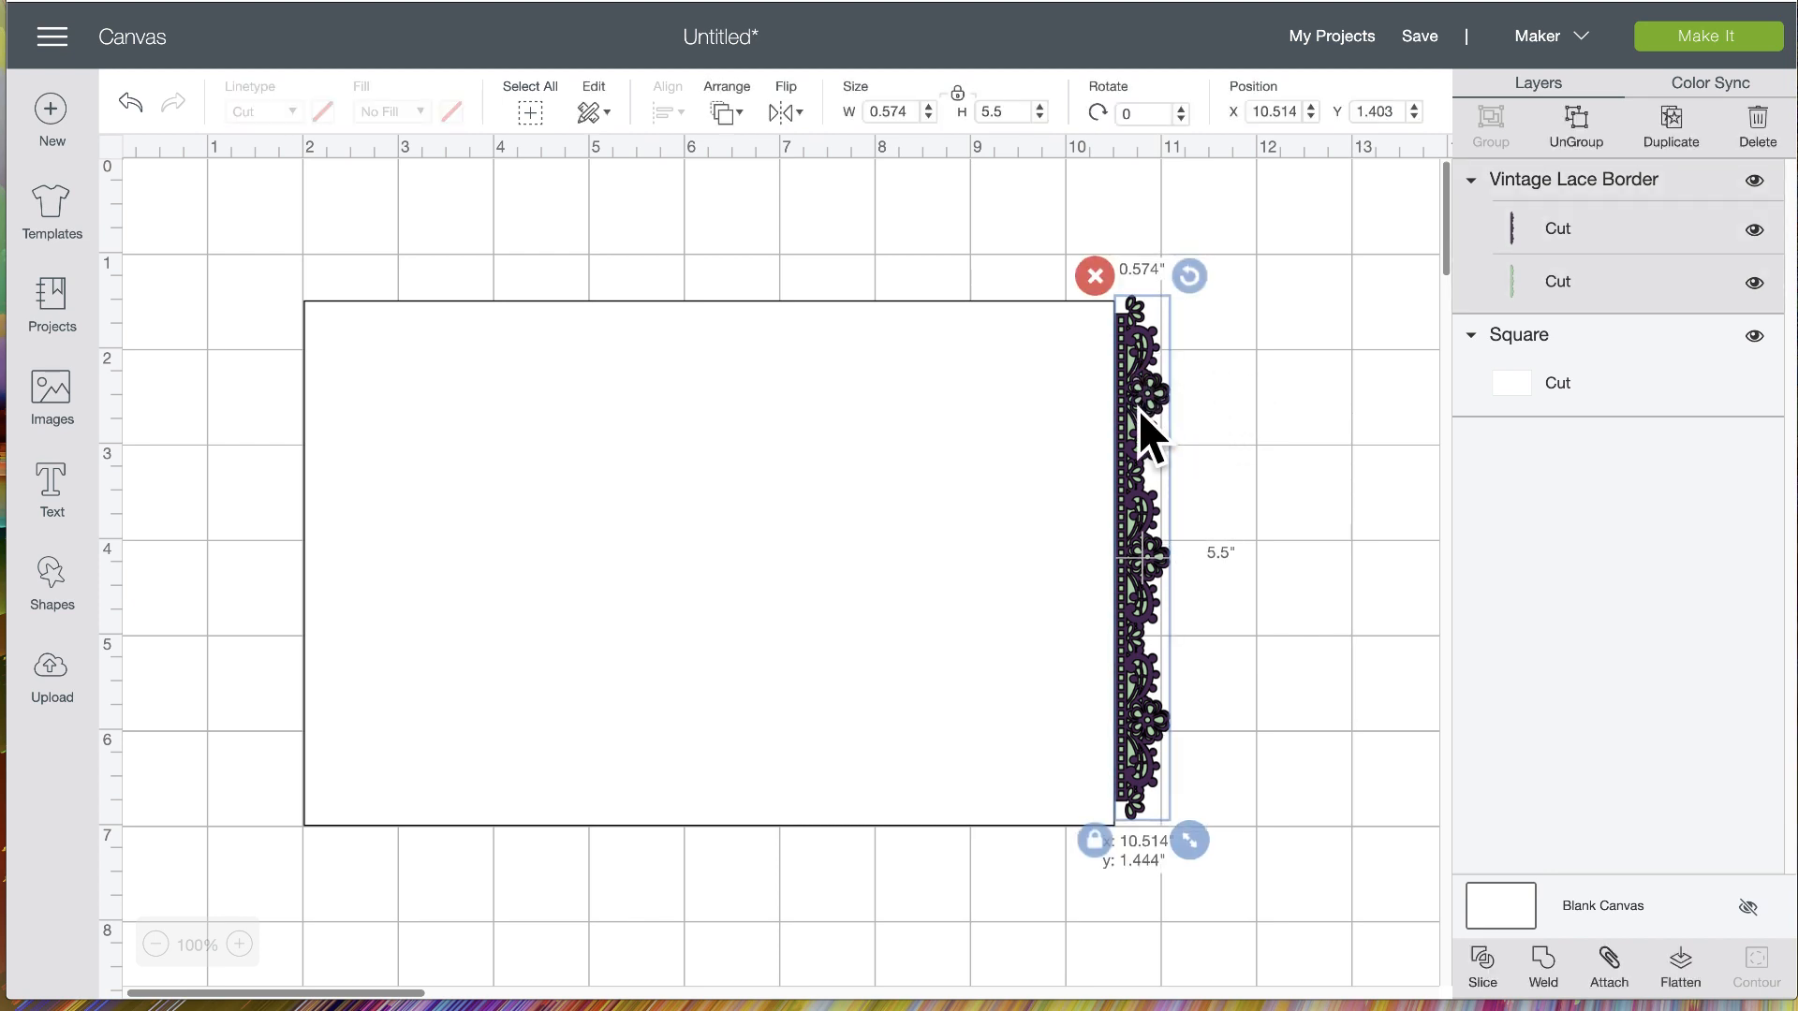
{"action": "left_click_drag", "start_coordinate": [1139, 413], "coordinate": [1130, 413]}
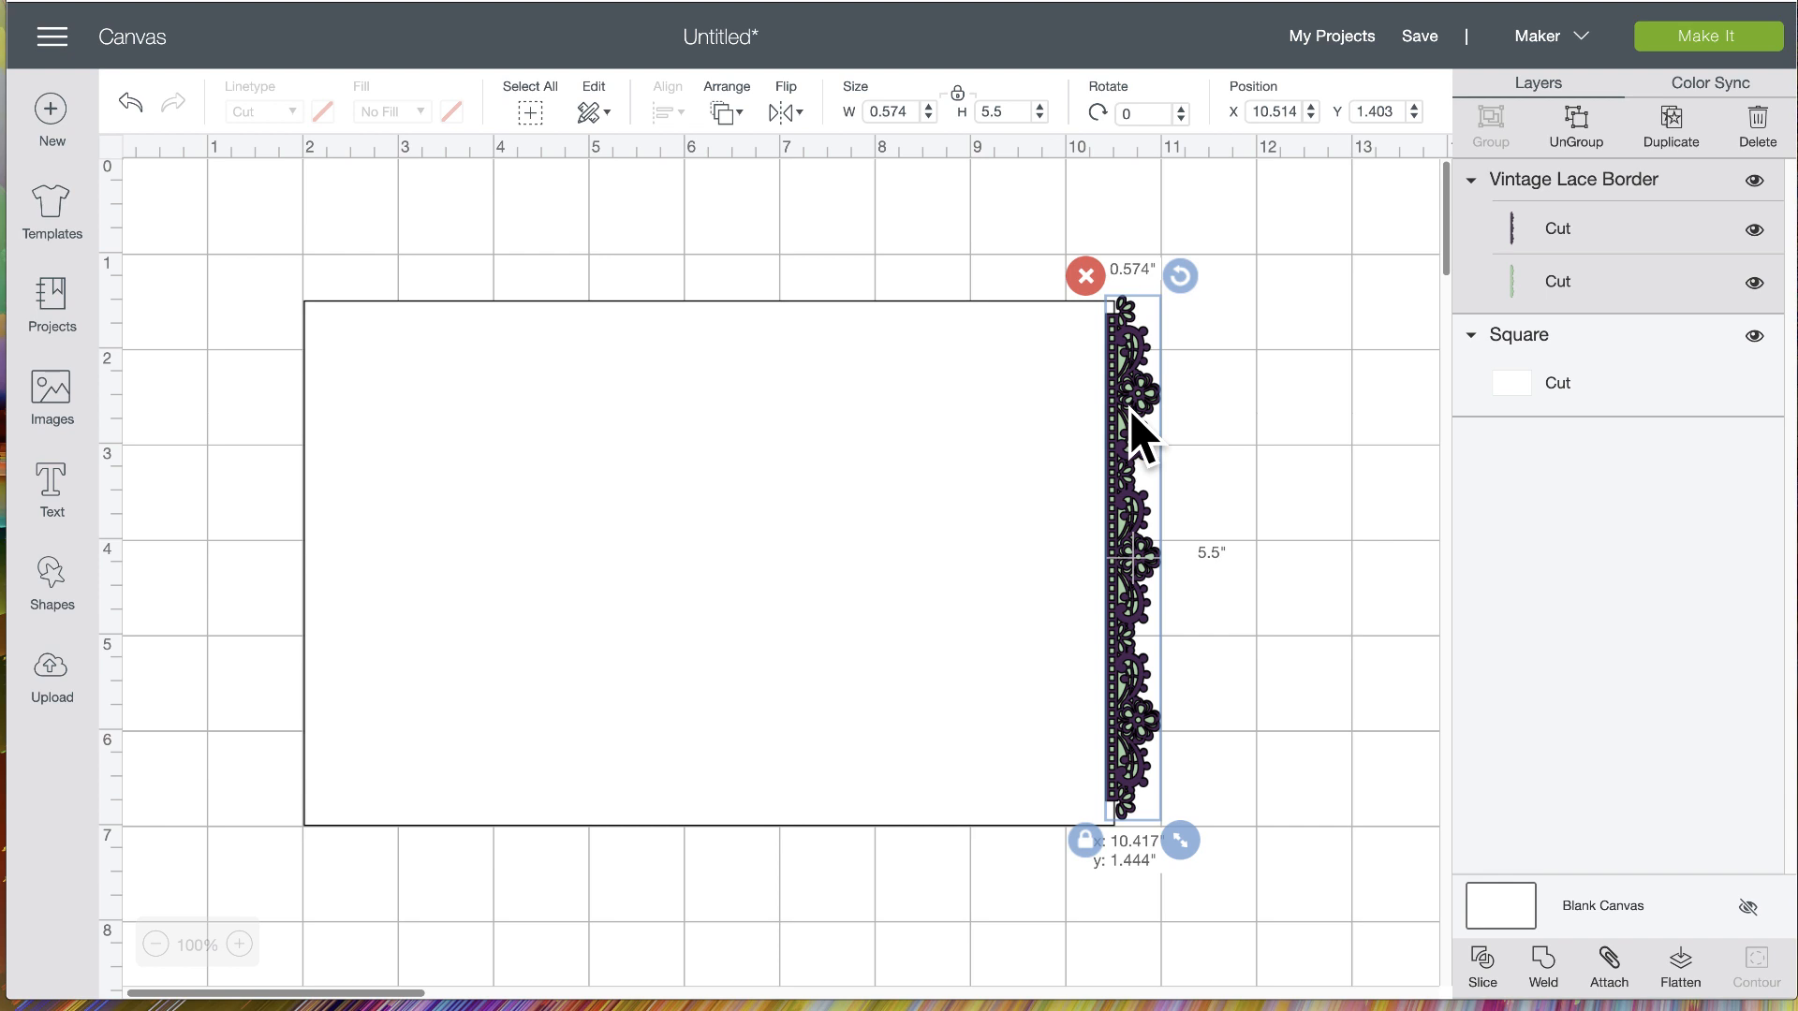
{"action": "left_click_drag", "start_coordinate": [1131, 413], "coordinate": [1138, 413]}
{"action": "left_click", "coordinate": [1245, 412]}
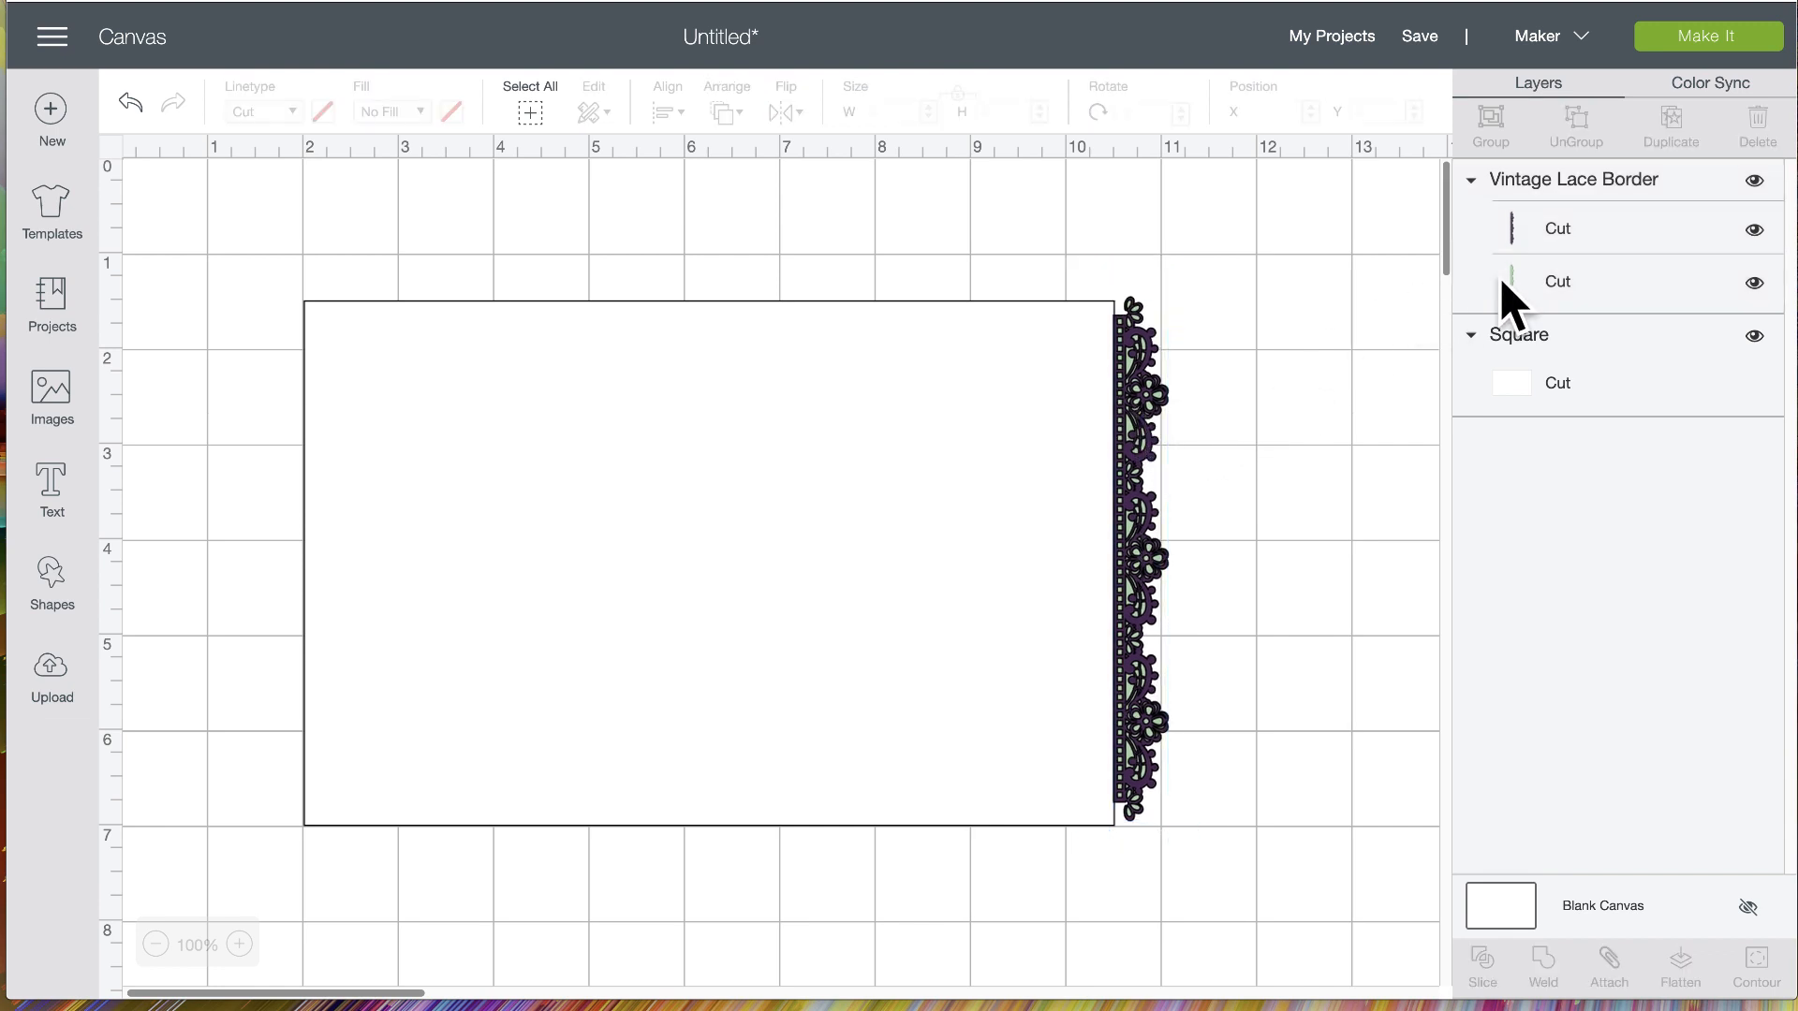
Ungroup the Vintage Lace Border into separate purple lace and green backing layers, and select the green backing
{"action": "left_click", "coordinate": [1554, 233]}
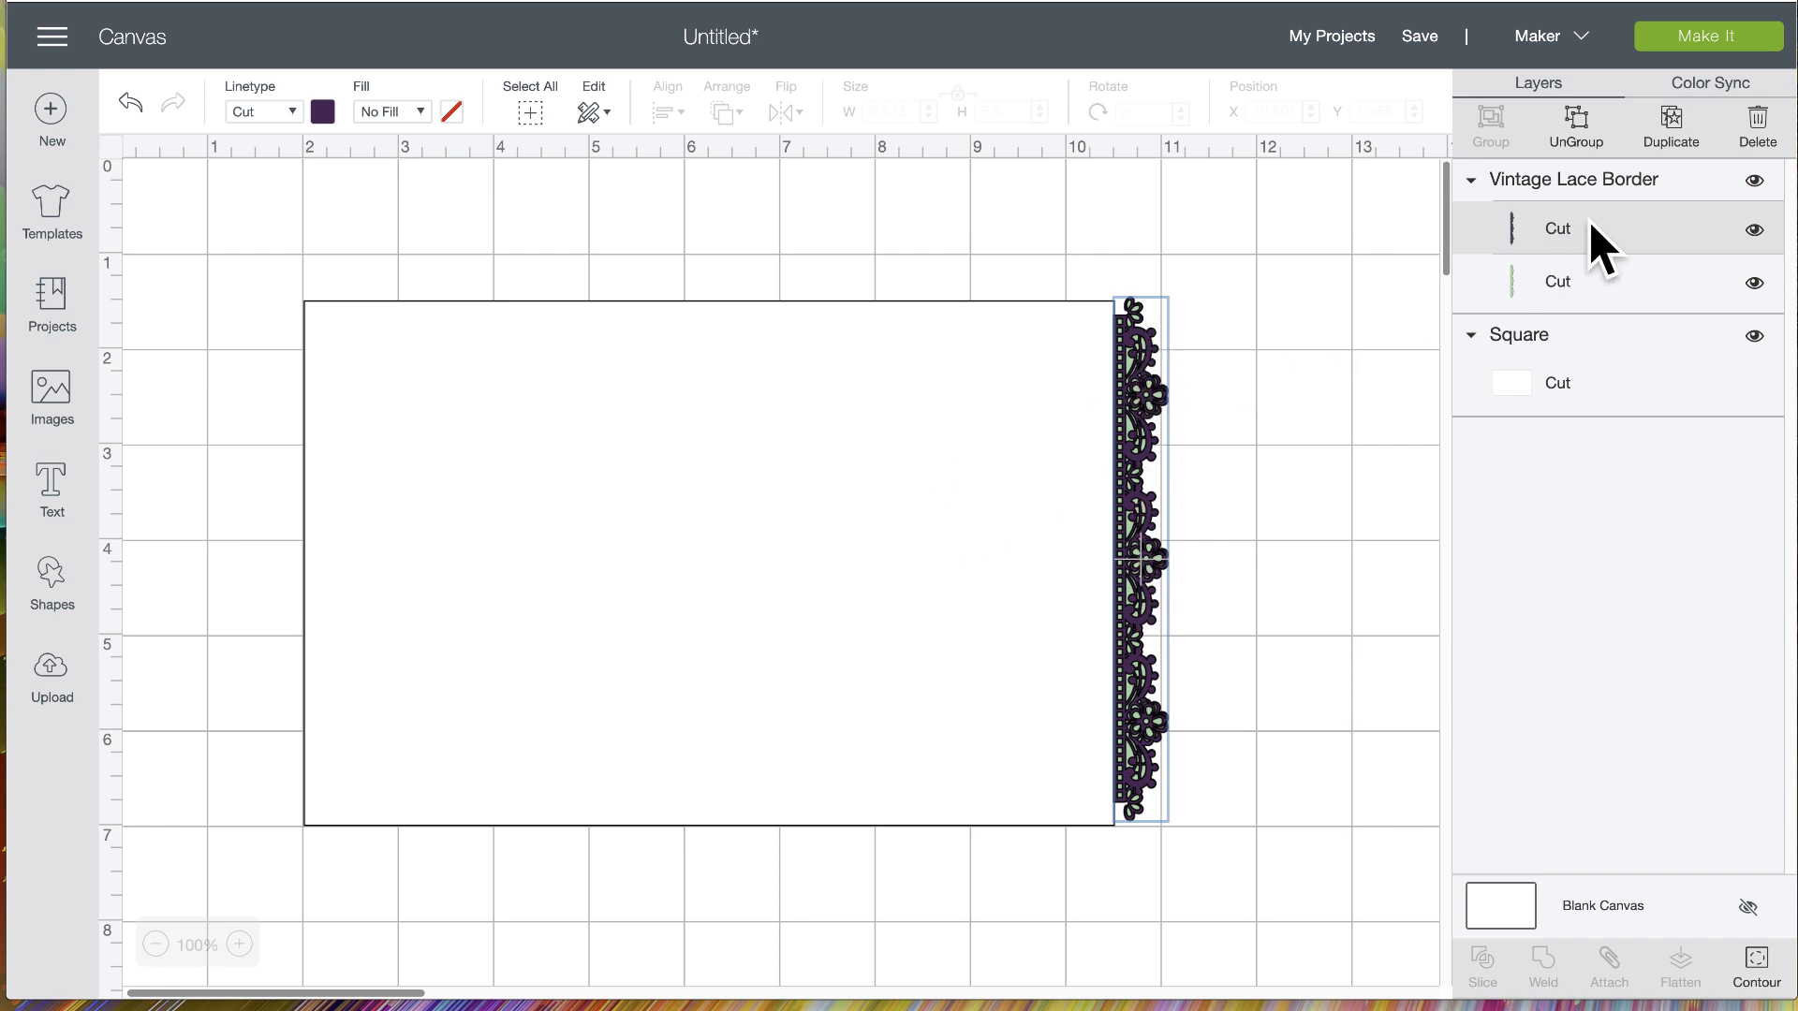
{"action": "left_click", "coordinate": [1588, 131]}
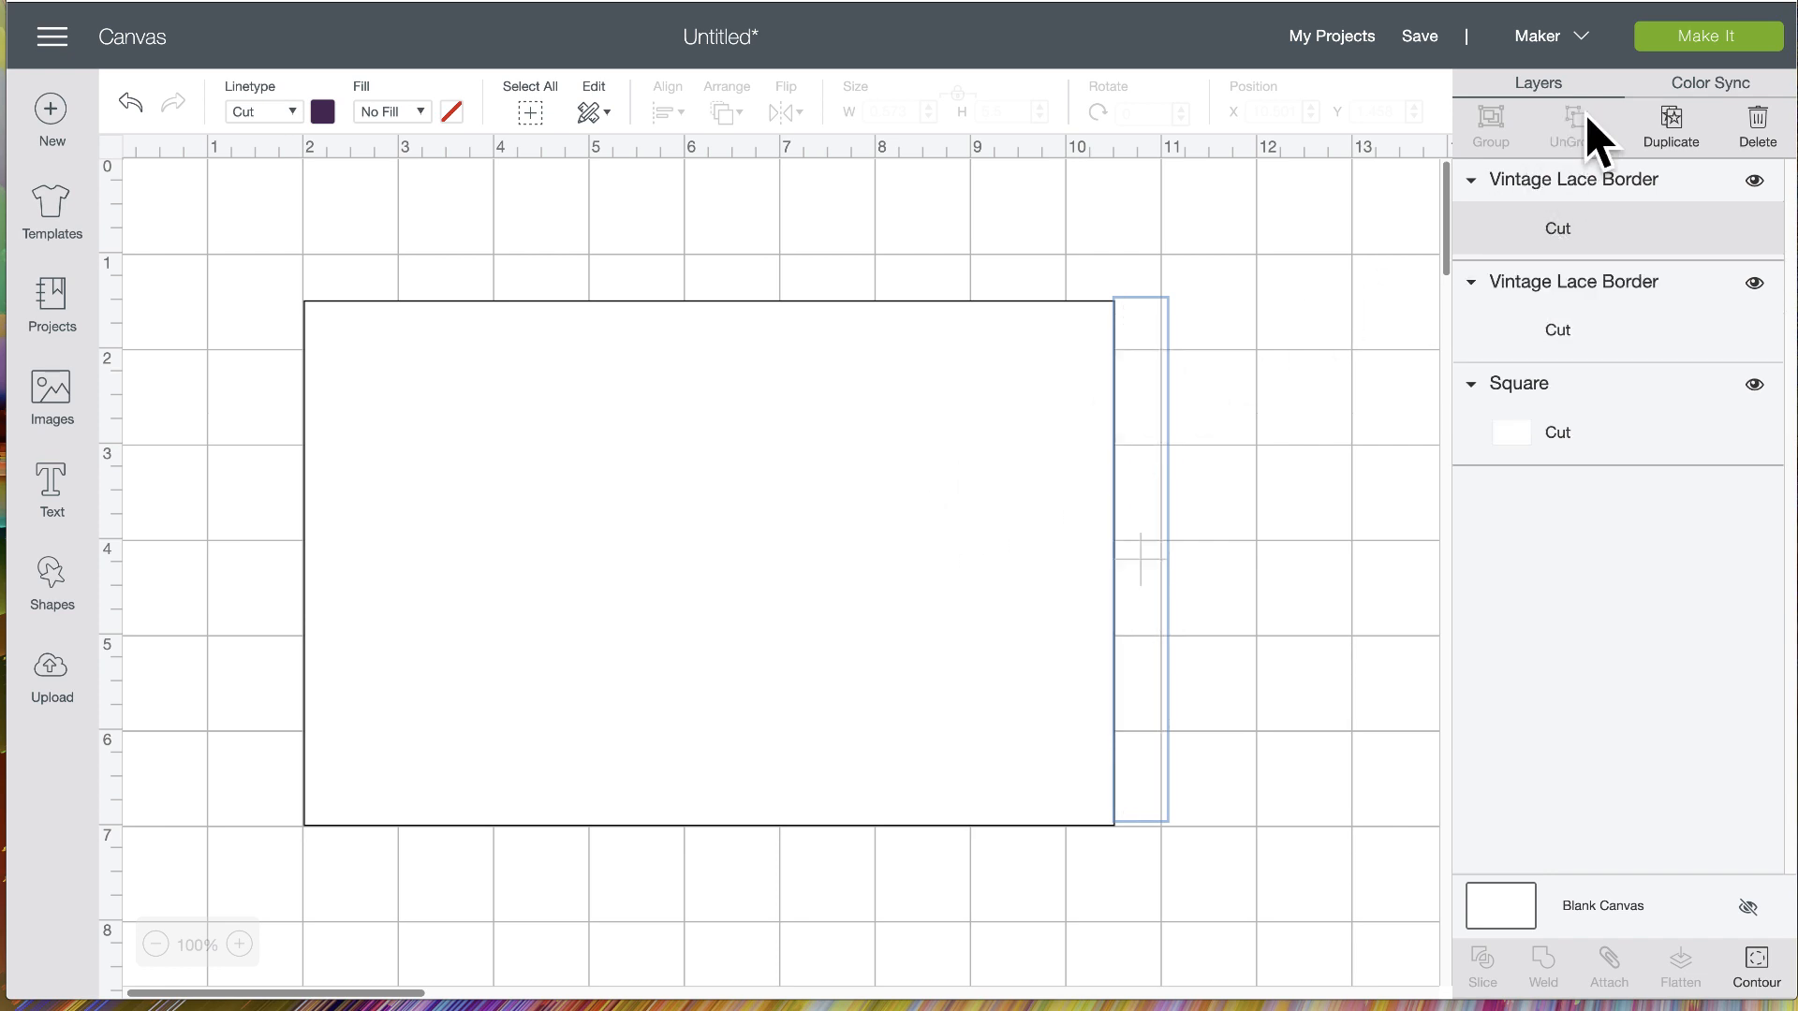
{"action": "left_click", "coordinate": [1554, 236]}
{"action": "left_click", "coordinate": [1573, 347]}
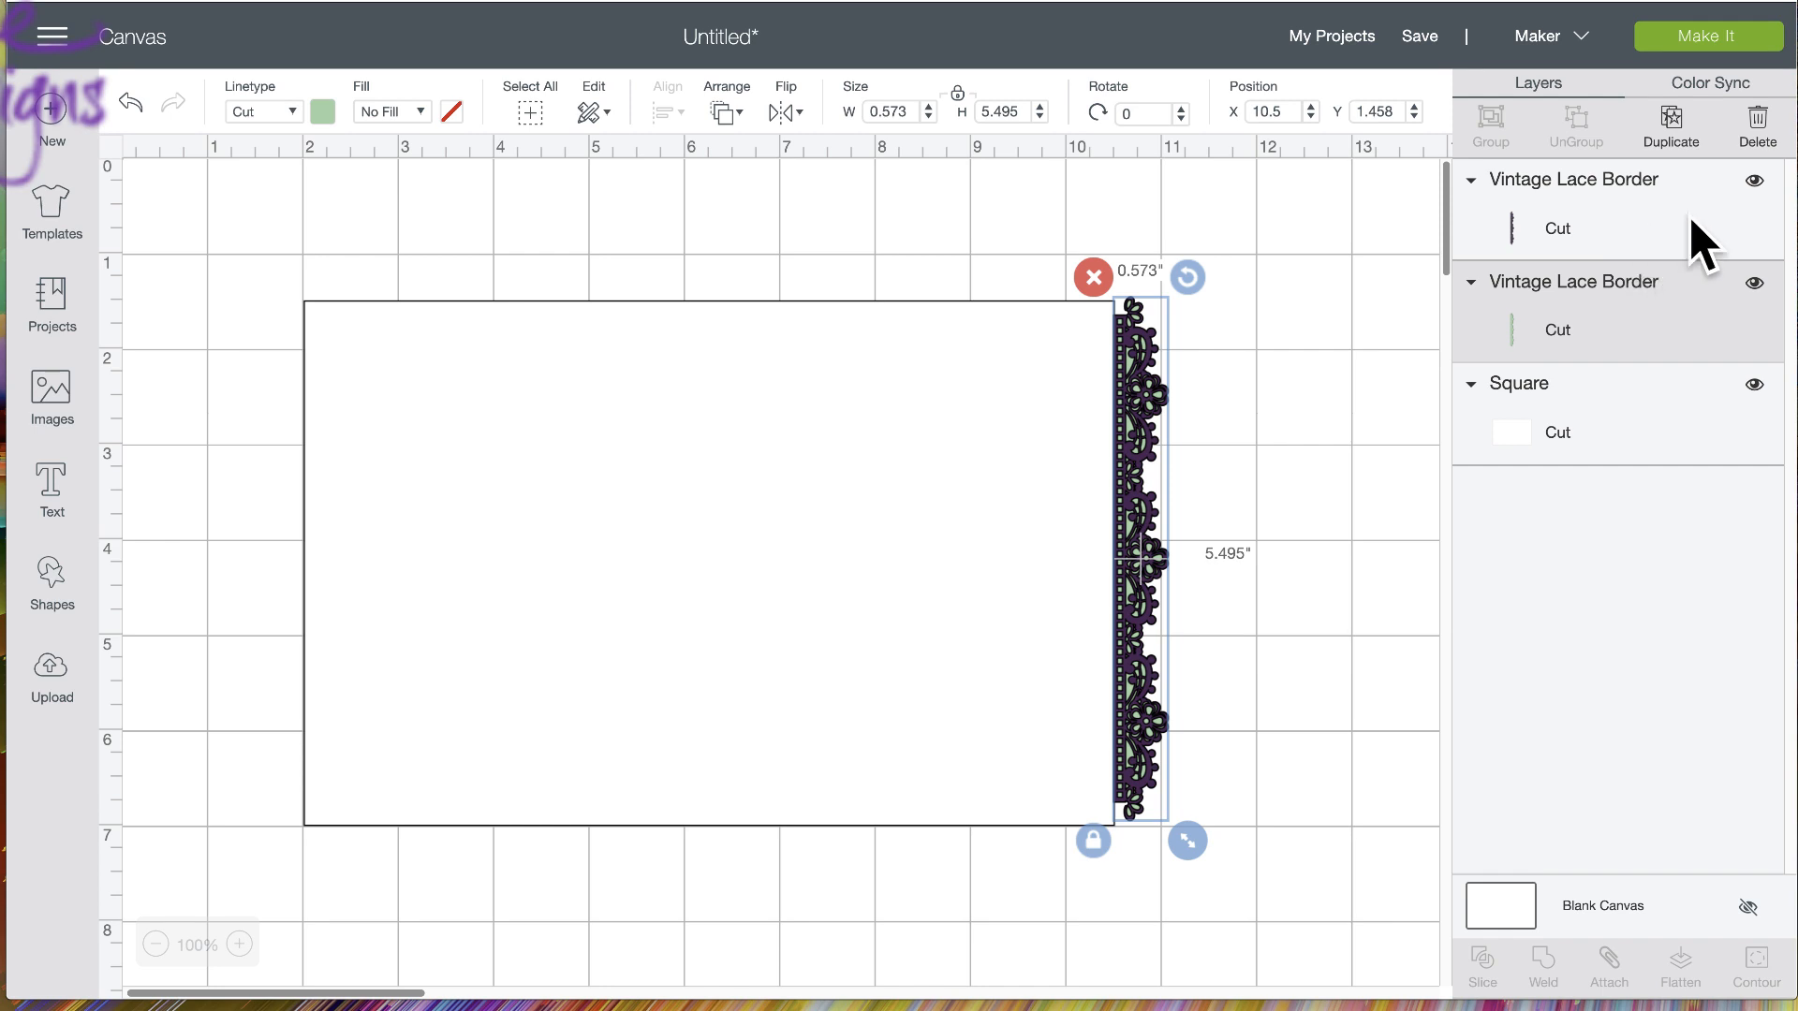
Hide the purple lace layer and weld the green backing to the white rectangle
{"action": "left_click", "coordinate": [1753, 180]}
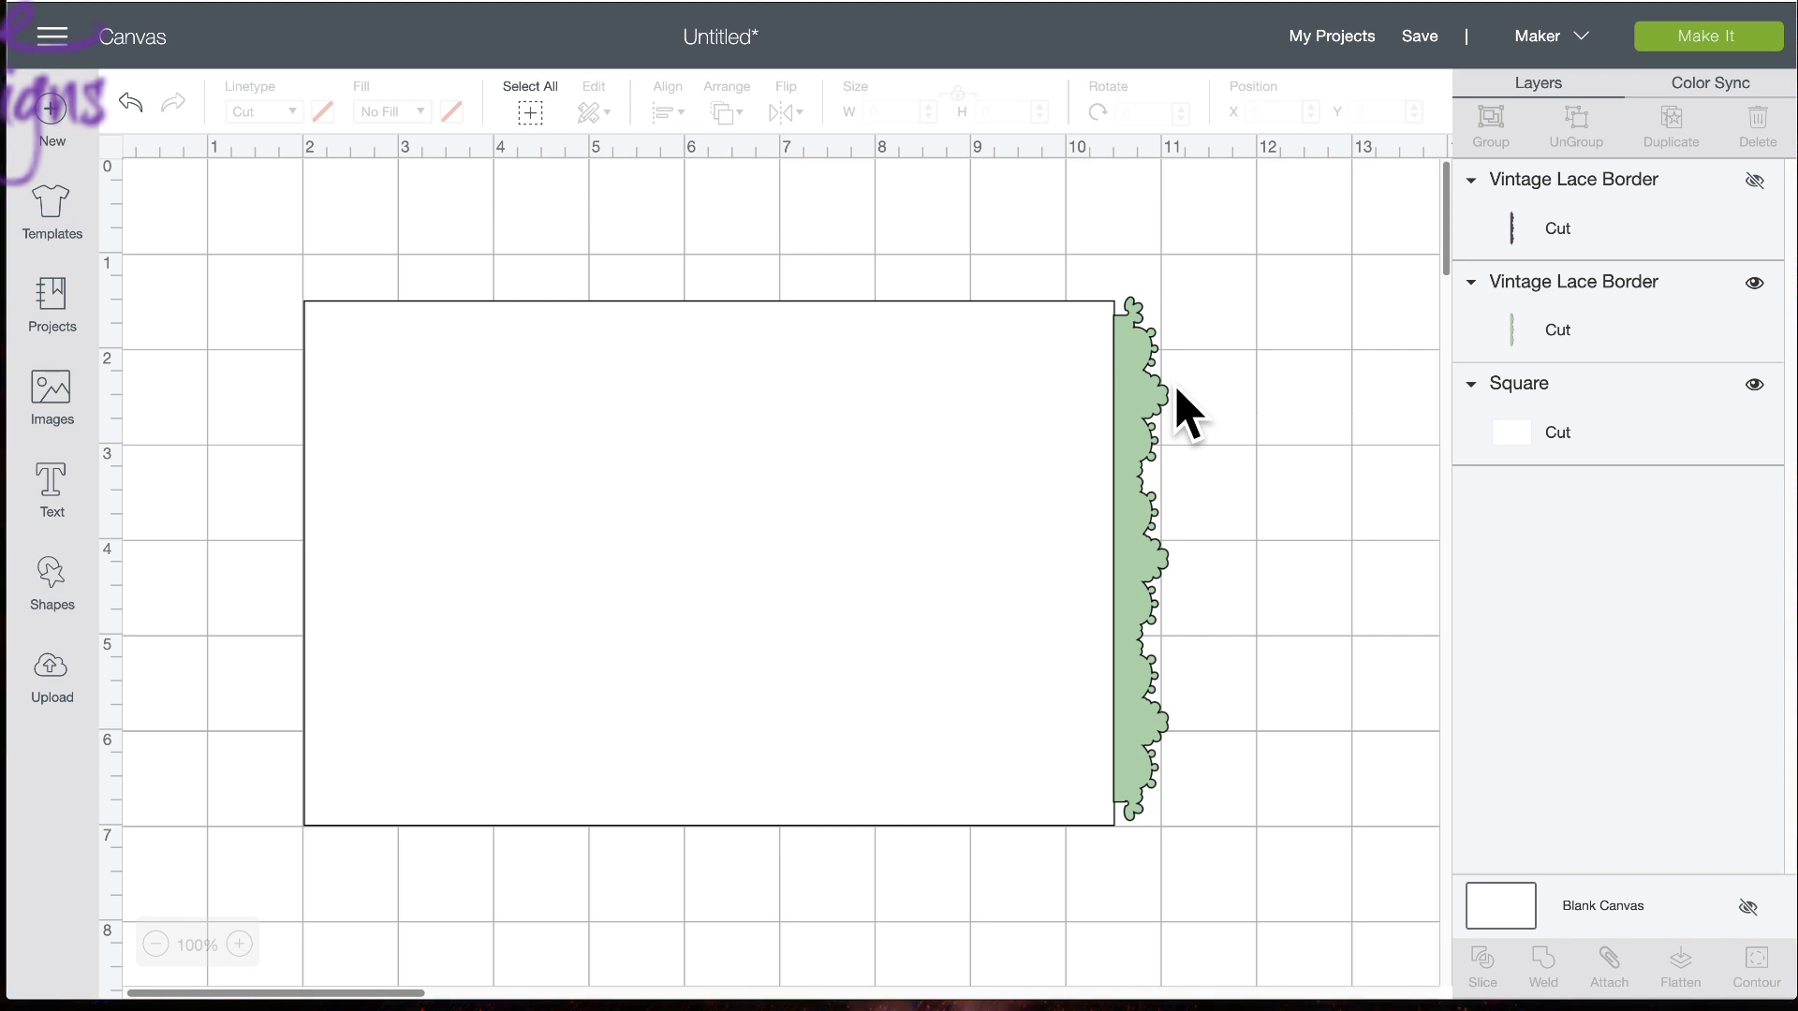
{"action": "left_click_drag", "start_coordinate": [1007, 241], "coordinate": [1282, 510]}
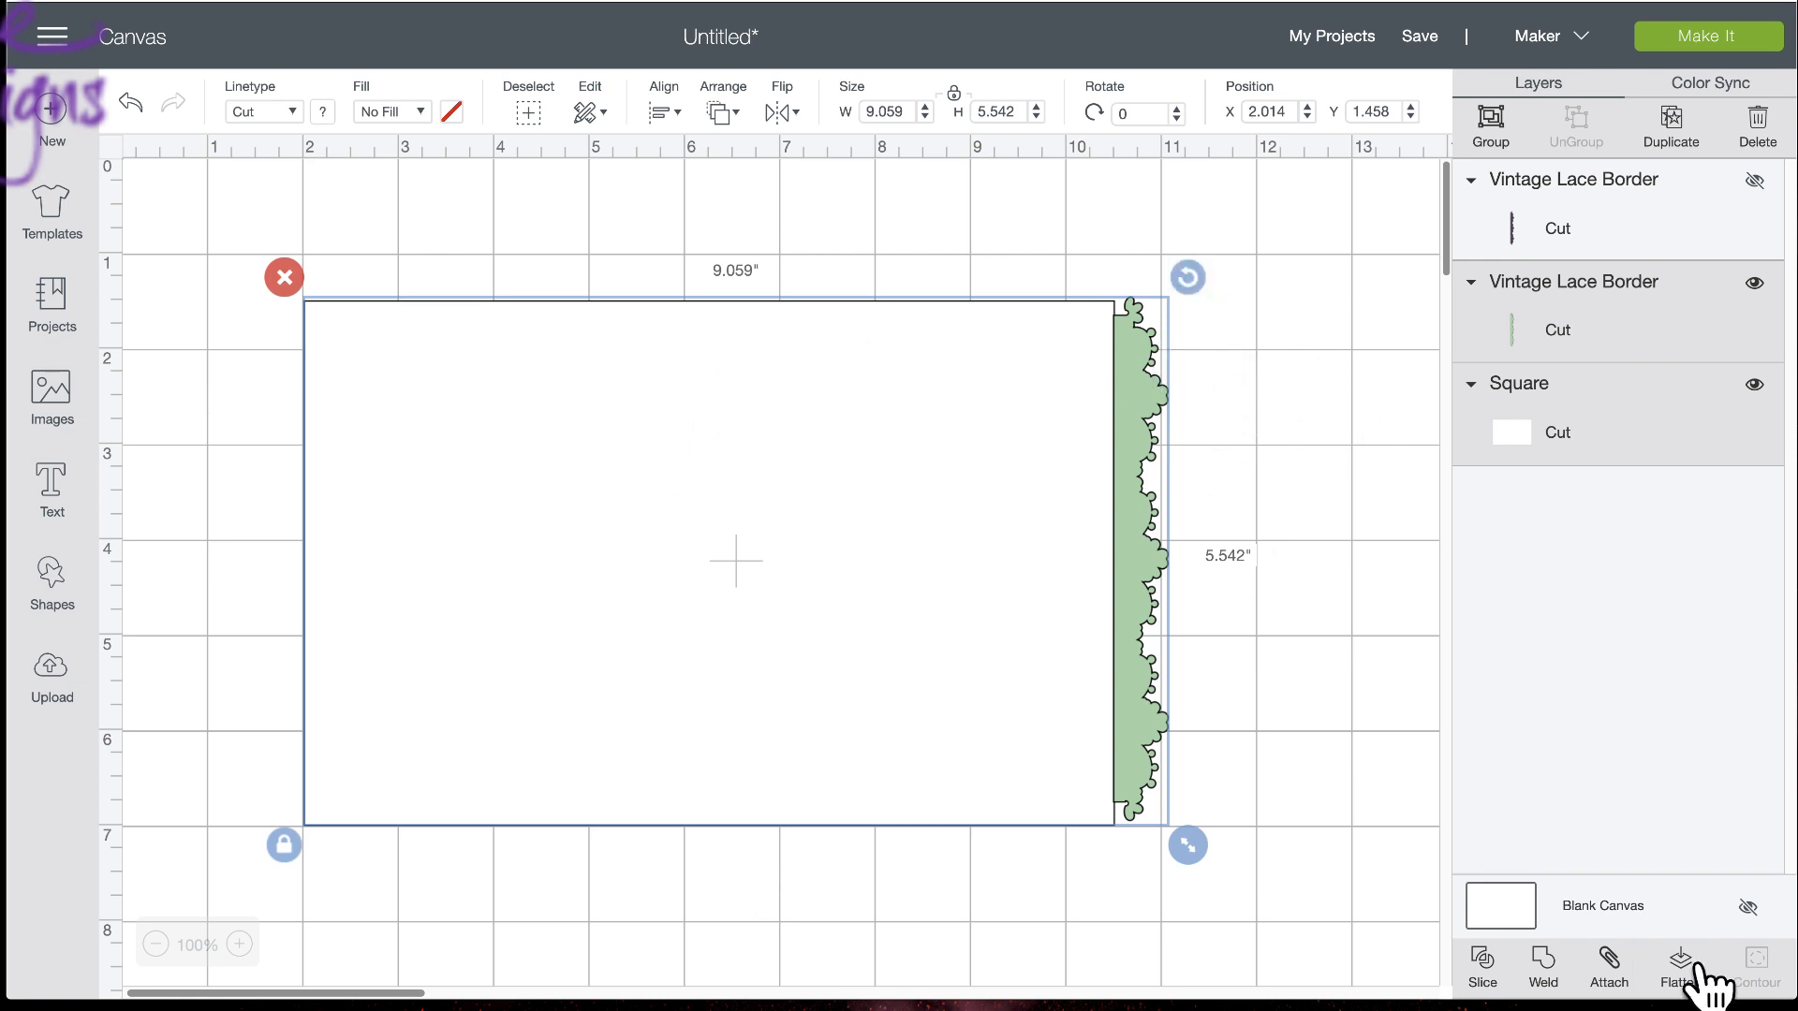
{"action": "left_click", "coordinate": [1544, 964]}
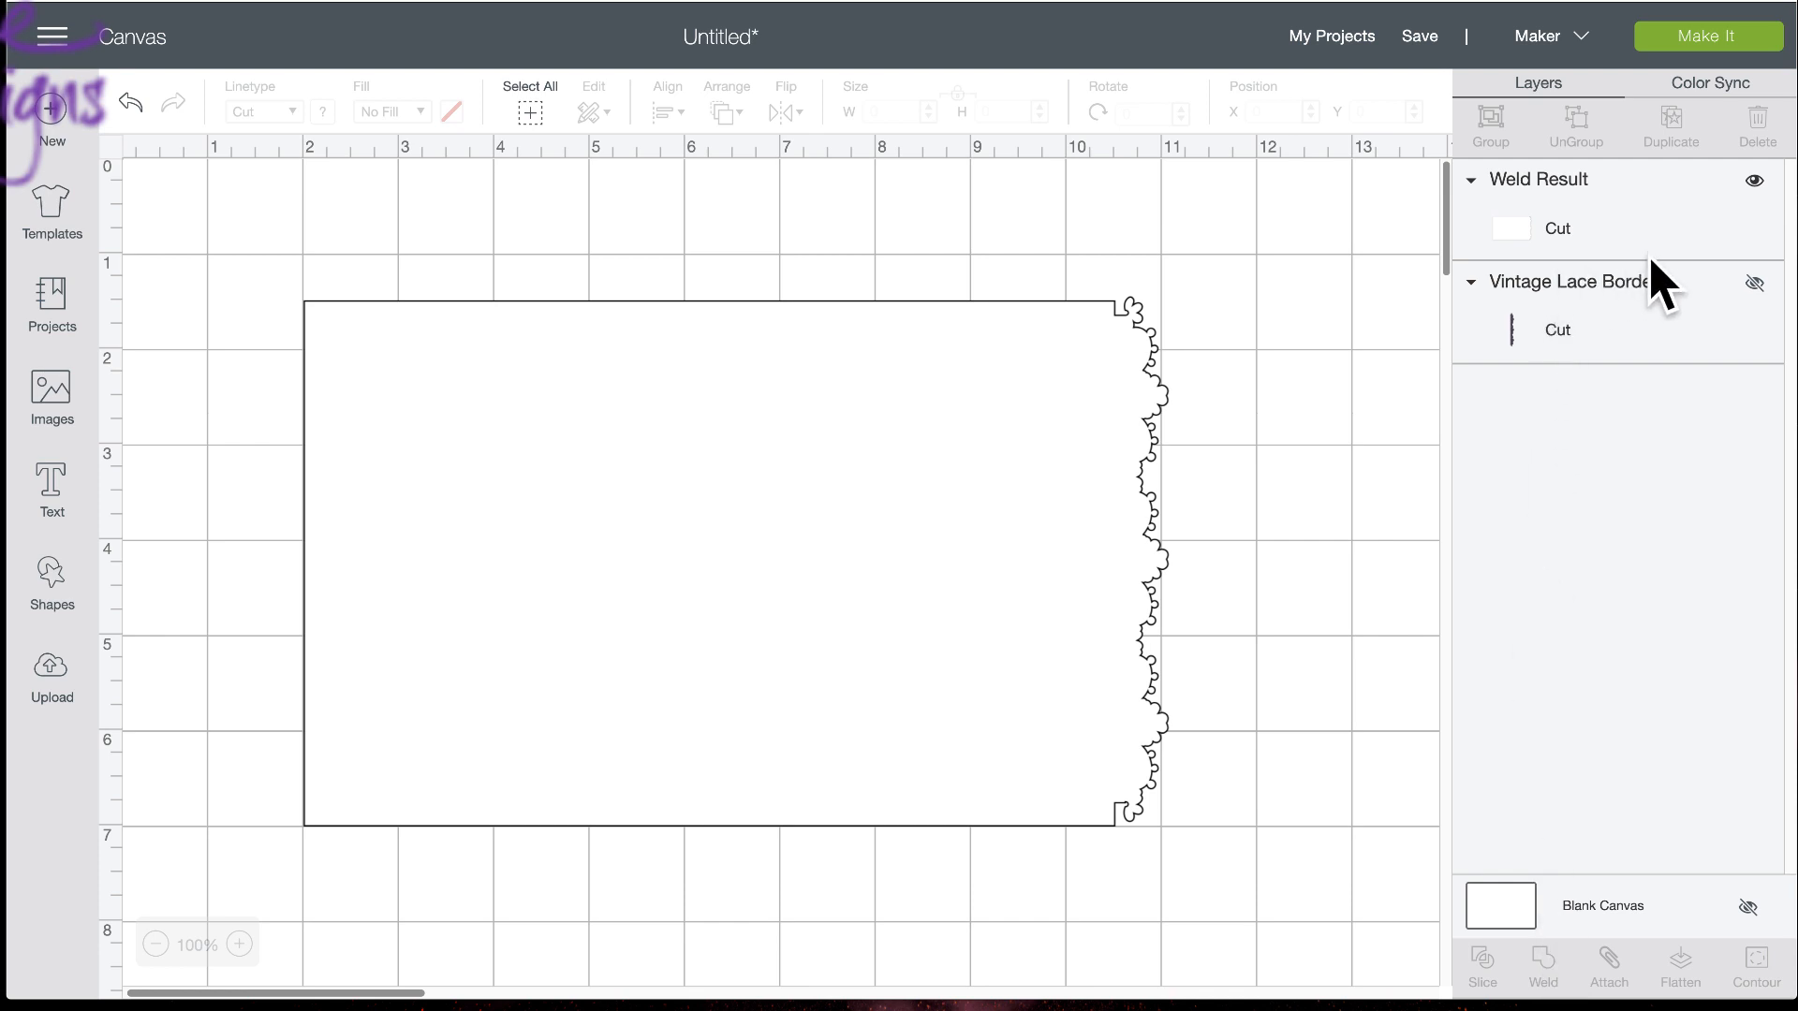
Show the purple lace layer again and arrange it in front of the welded white shape
{"action": "left_click", "coordinate": [1753, 284]}
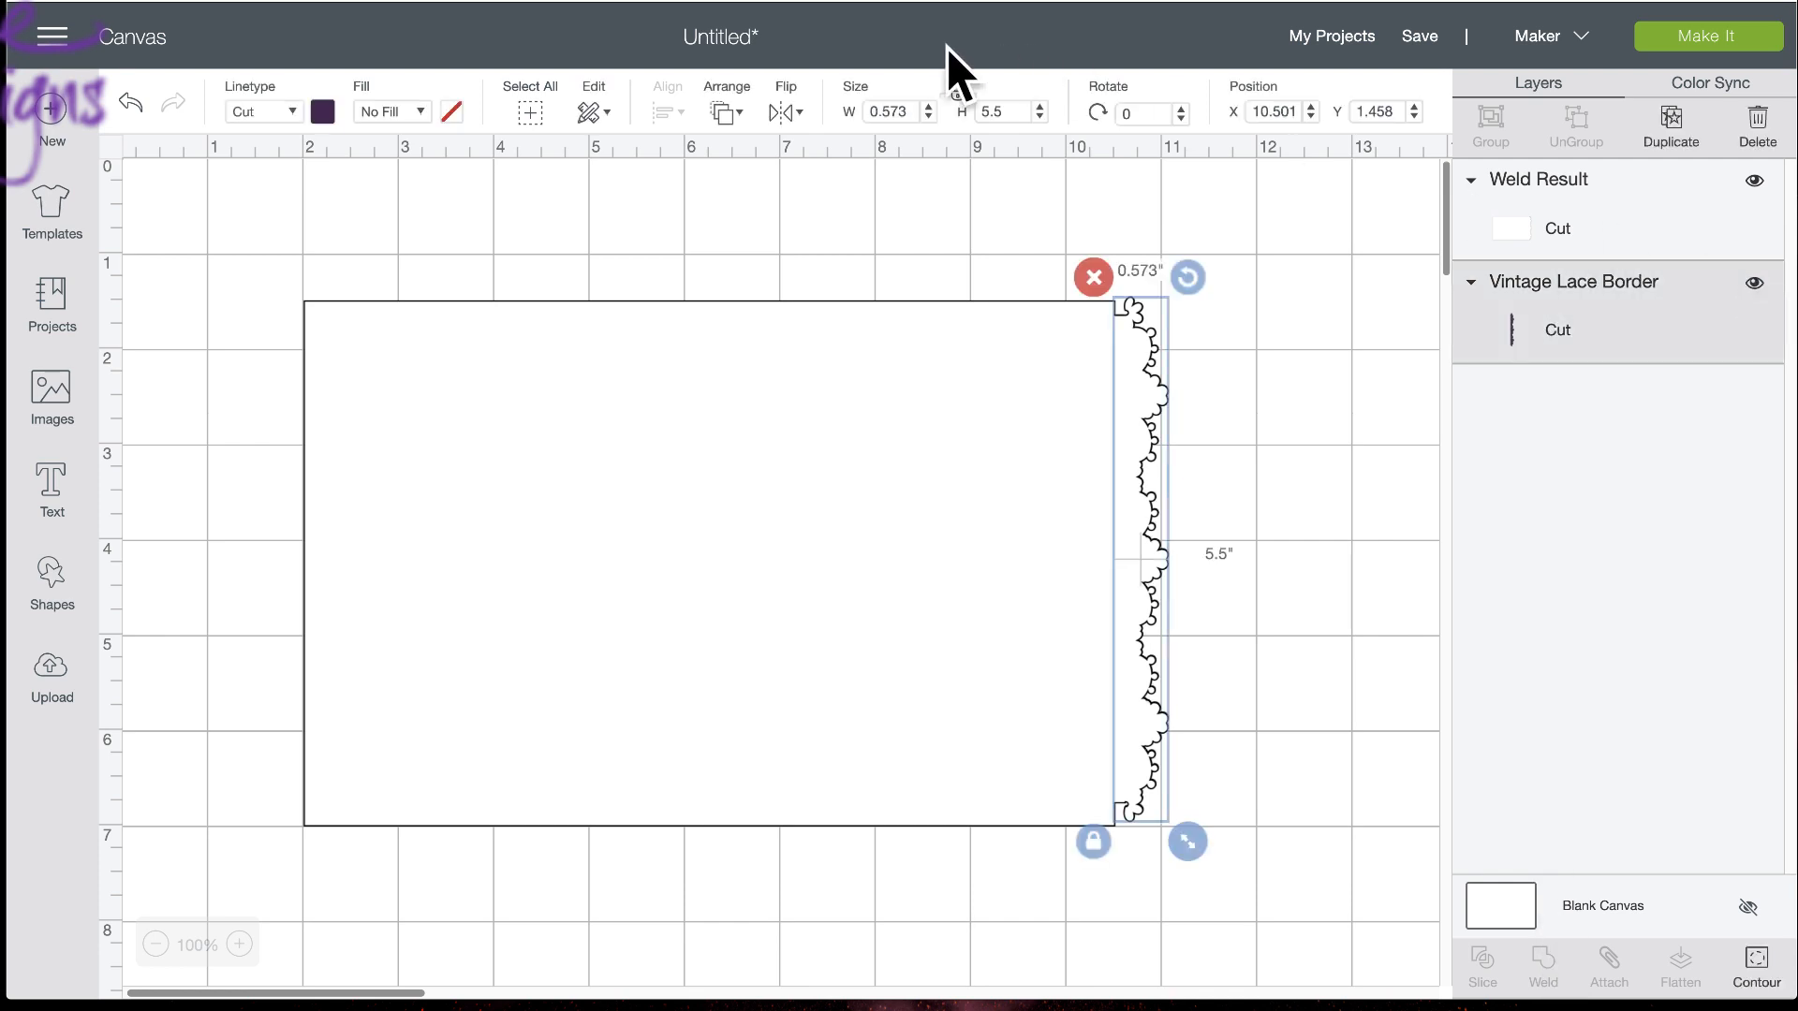
{"action": "left_click", "coordinate": [726, 113]}
{"action": "left_click", "coordinate": [777, 271]}
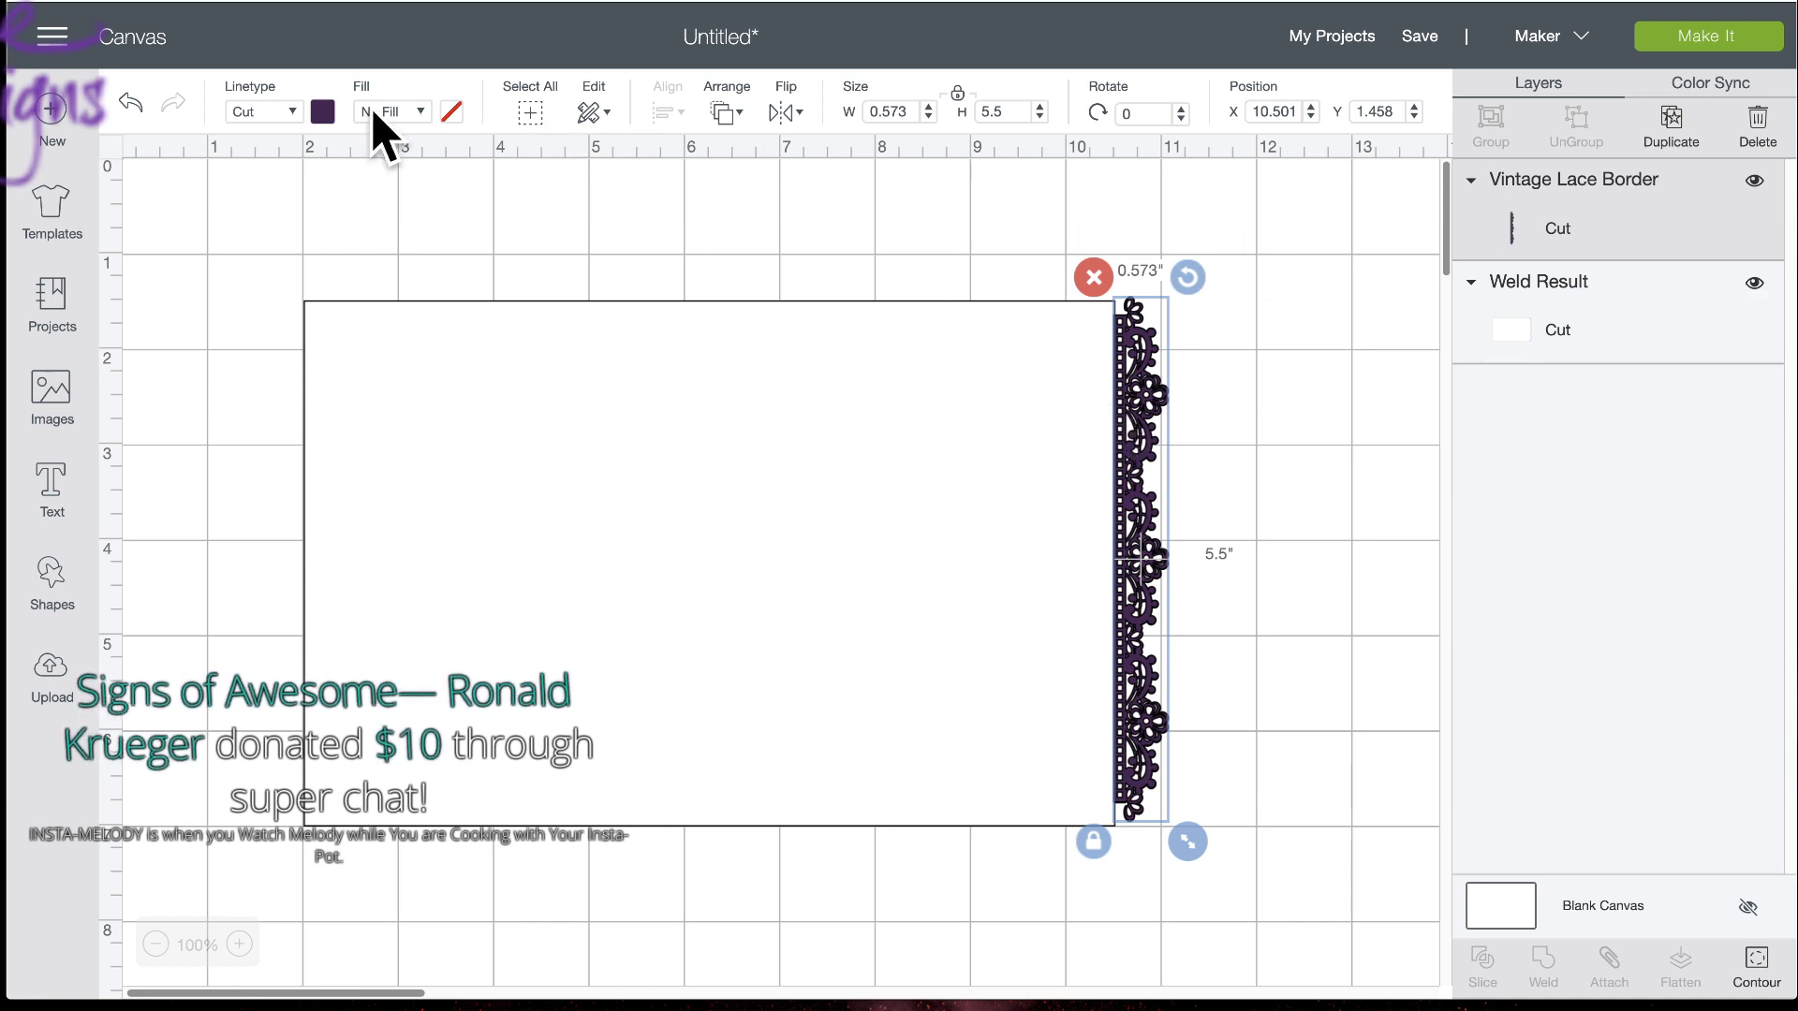
Show the lace border and the welded card outline separately by toggling their layer visibility
{"action": "left_click", "coordinate": [1759, 282]}
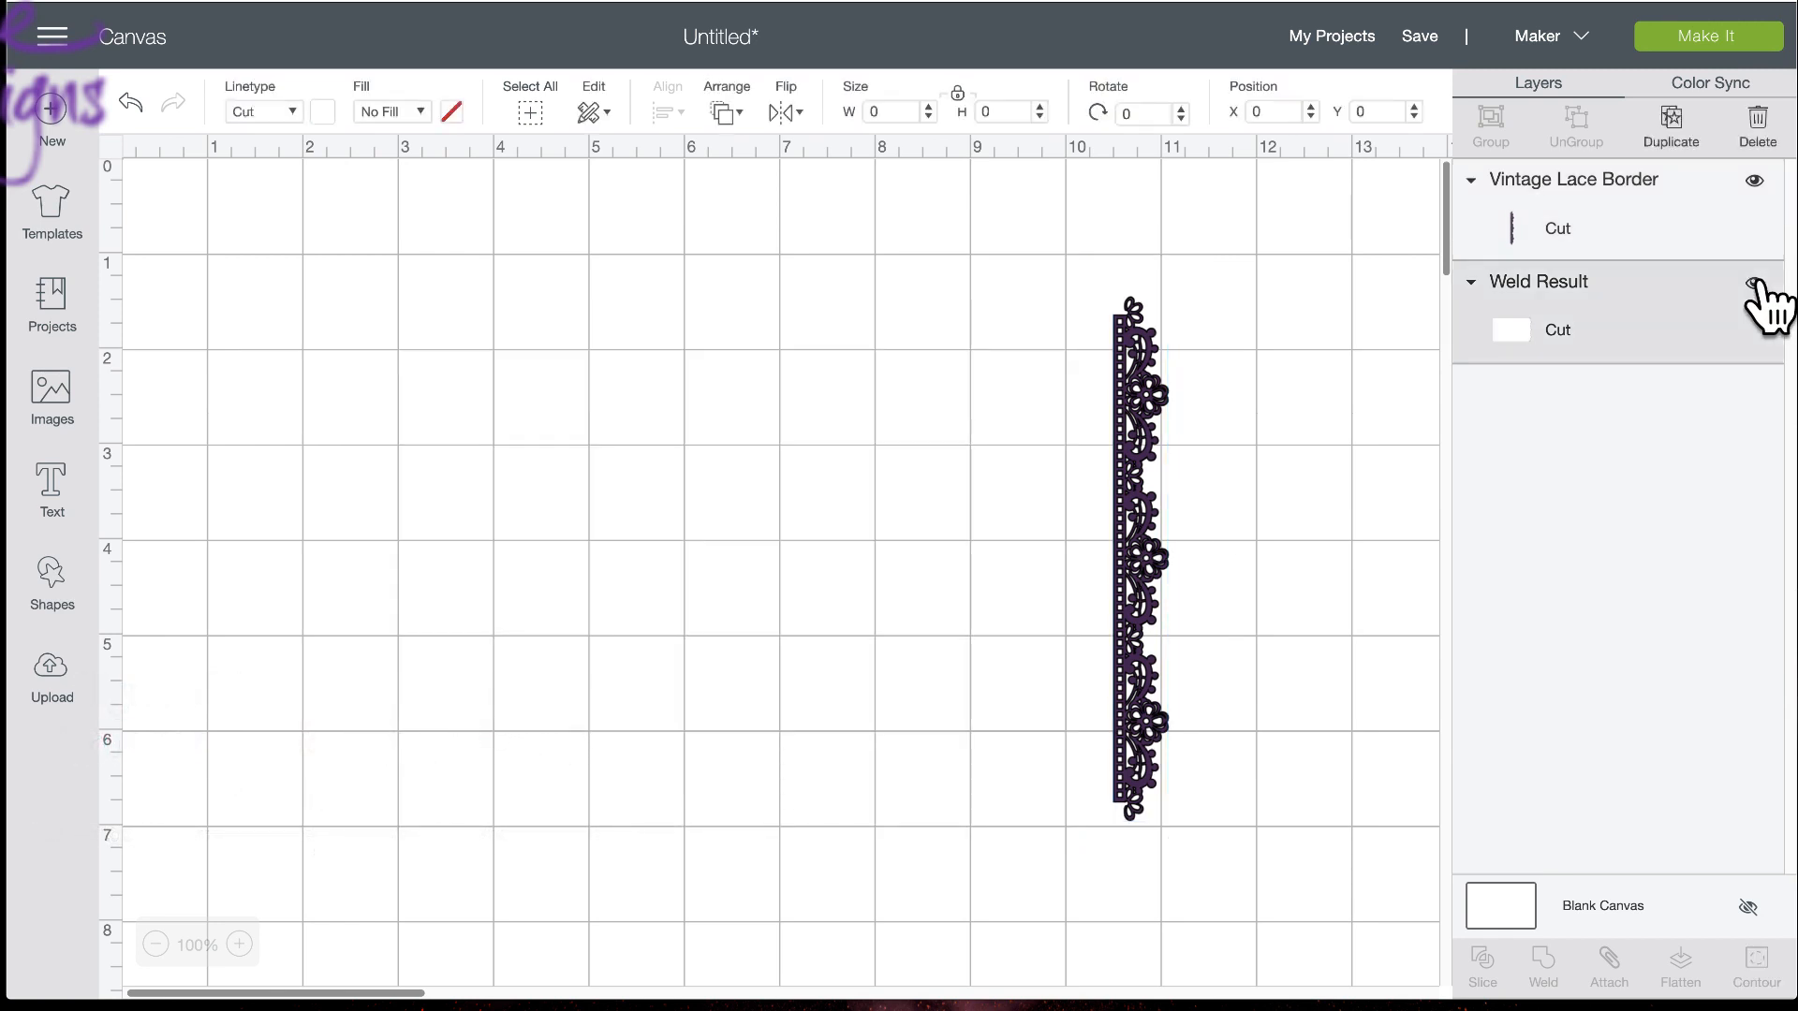
{"action": "left_click", "coordinate": [1756, 283]}
{"action": "left_click", "coordinate": [1753, 180]}
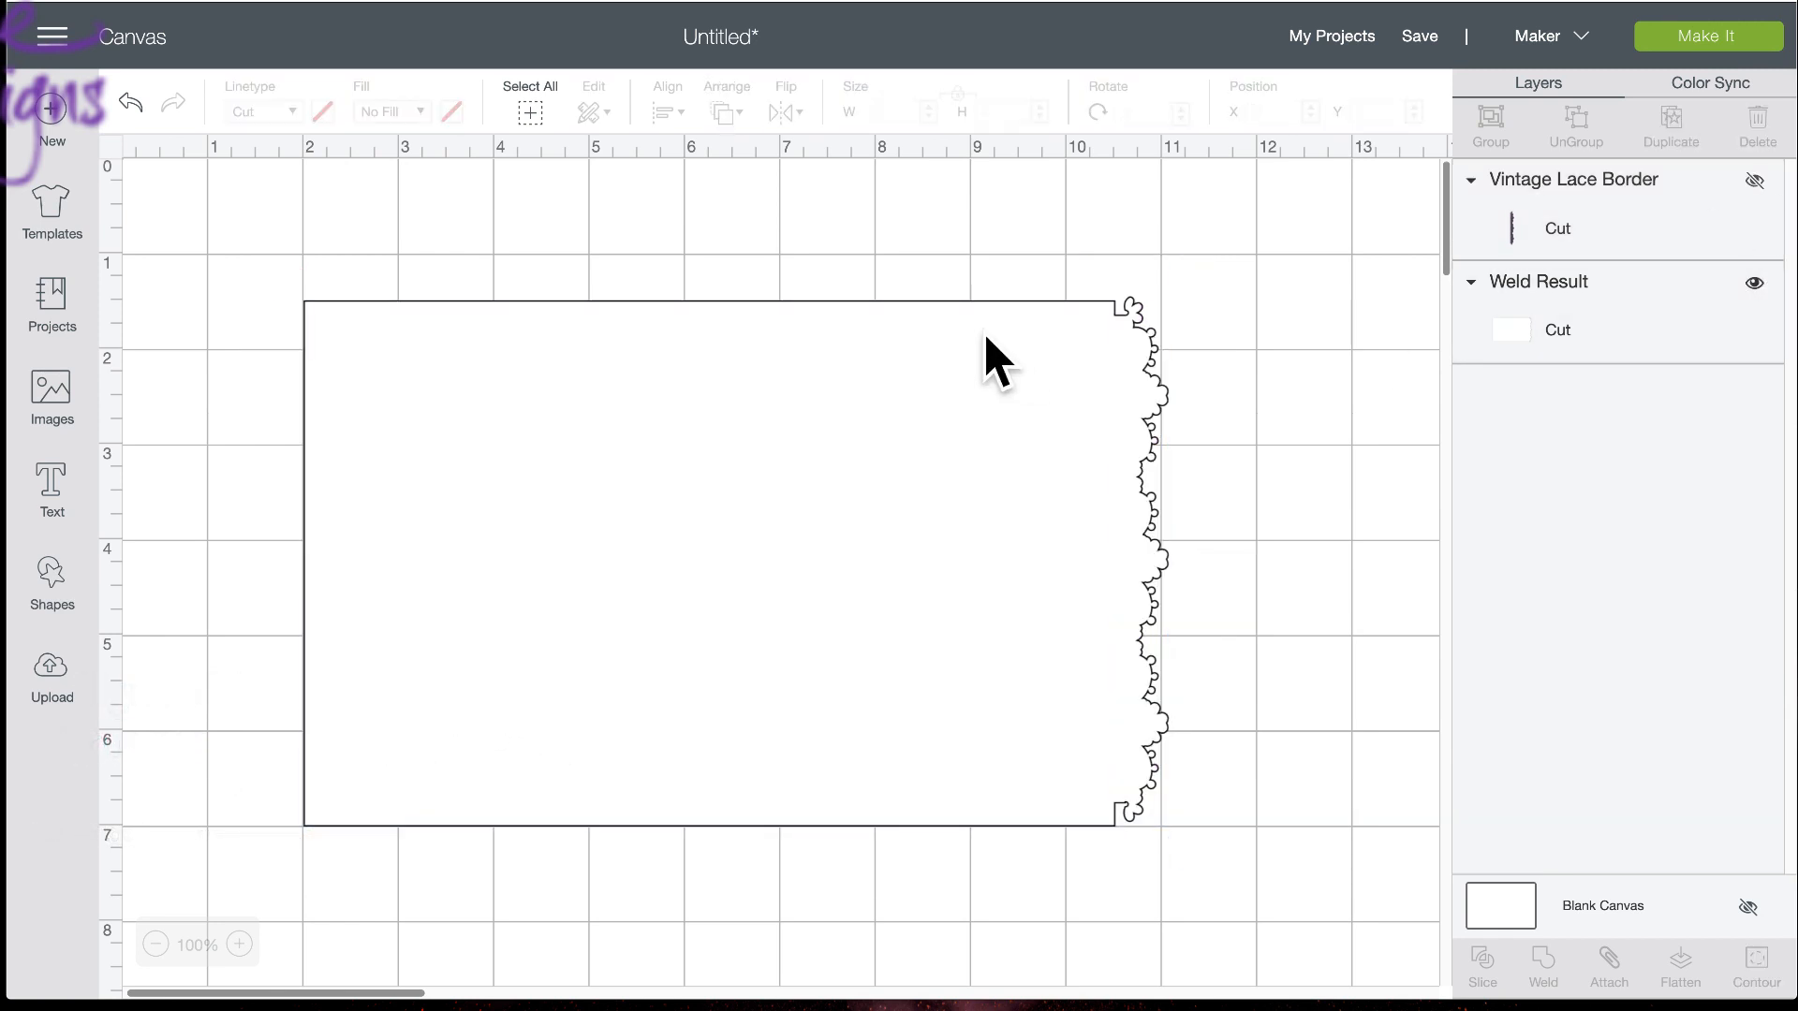
Undo the recent visibility, ordering and weld changes back to the separate square and solid green lace border
{"action": "left_click", "coordinate": [131, 103]}
{"action": "left_click", "coordinate": [131, 103]}
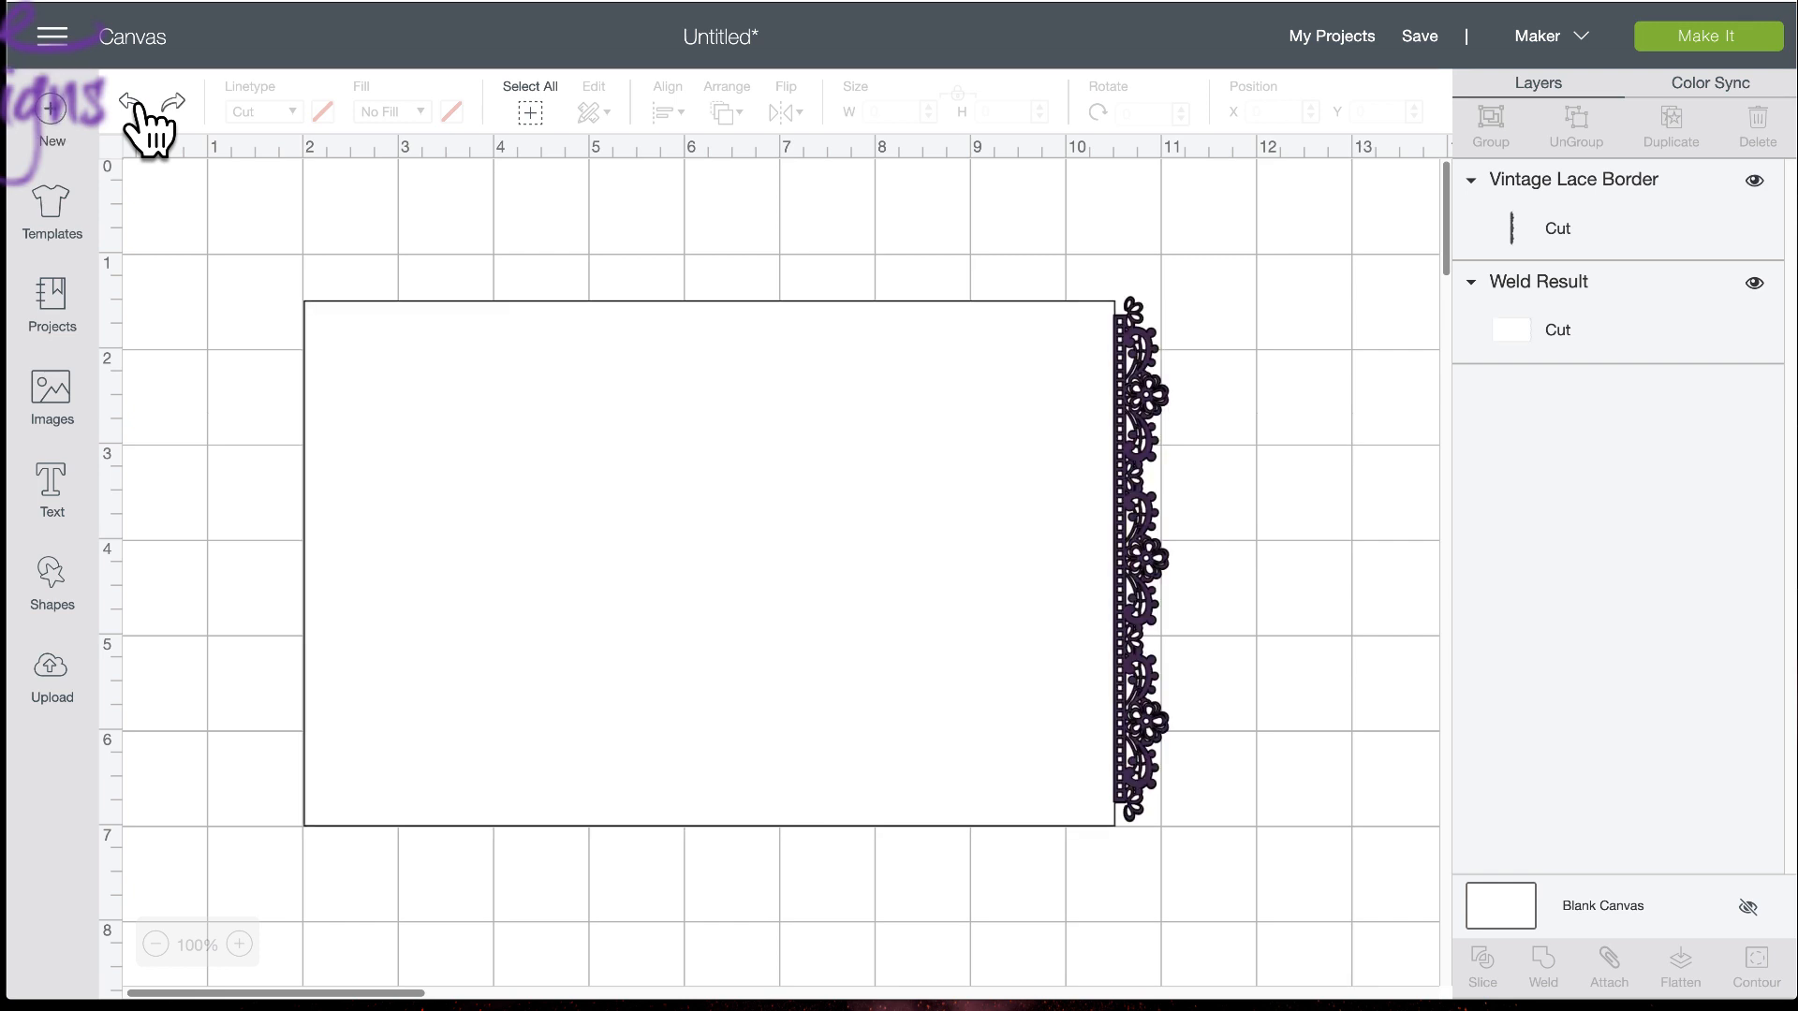
{"action": "left_click", "coordinate": [131, 103]}
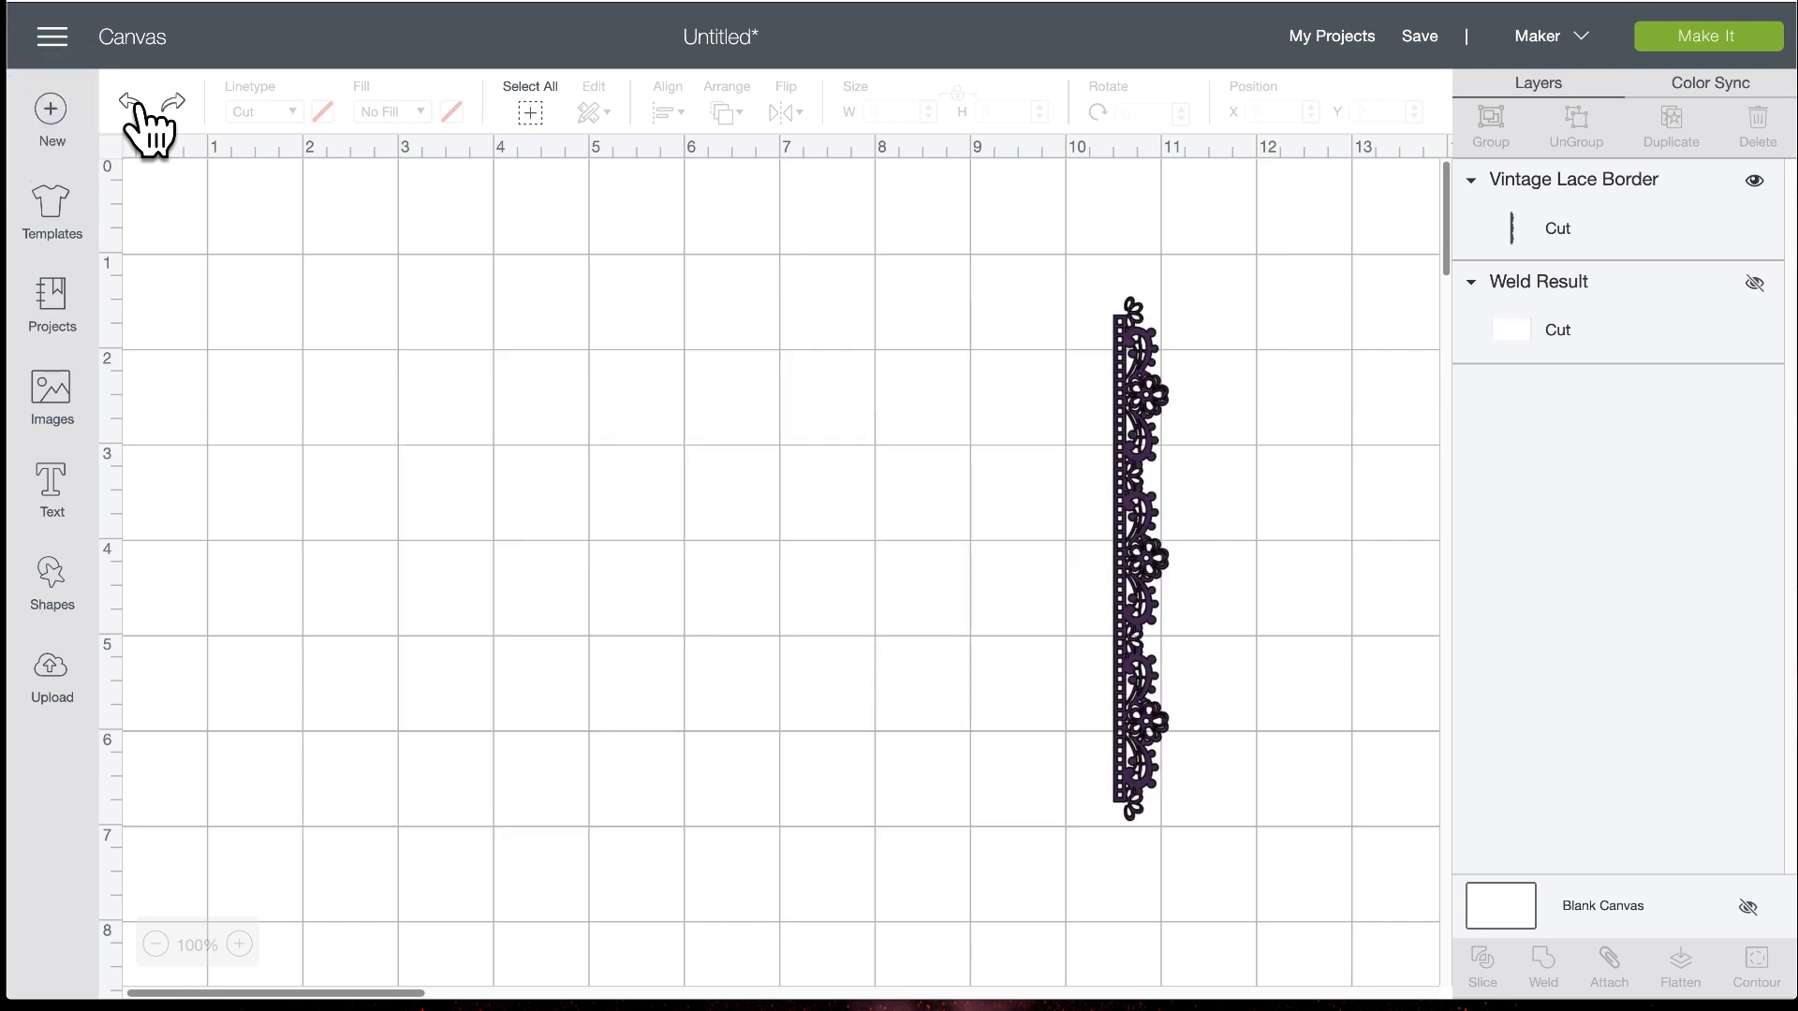
{"action": "left_click", "coordinate": [131, 103]}
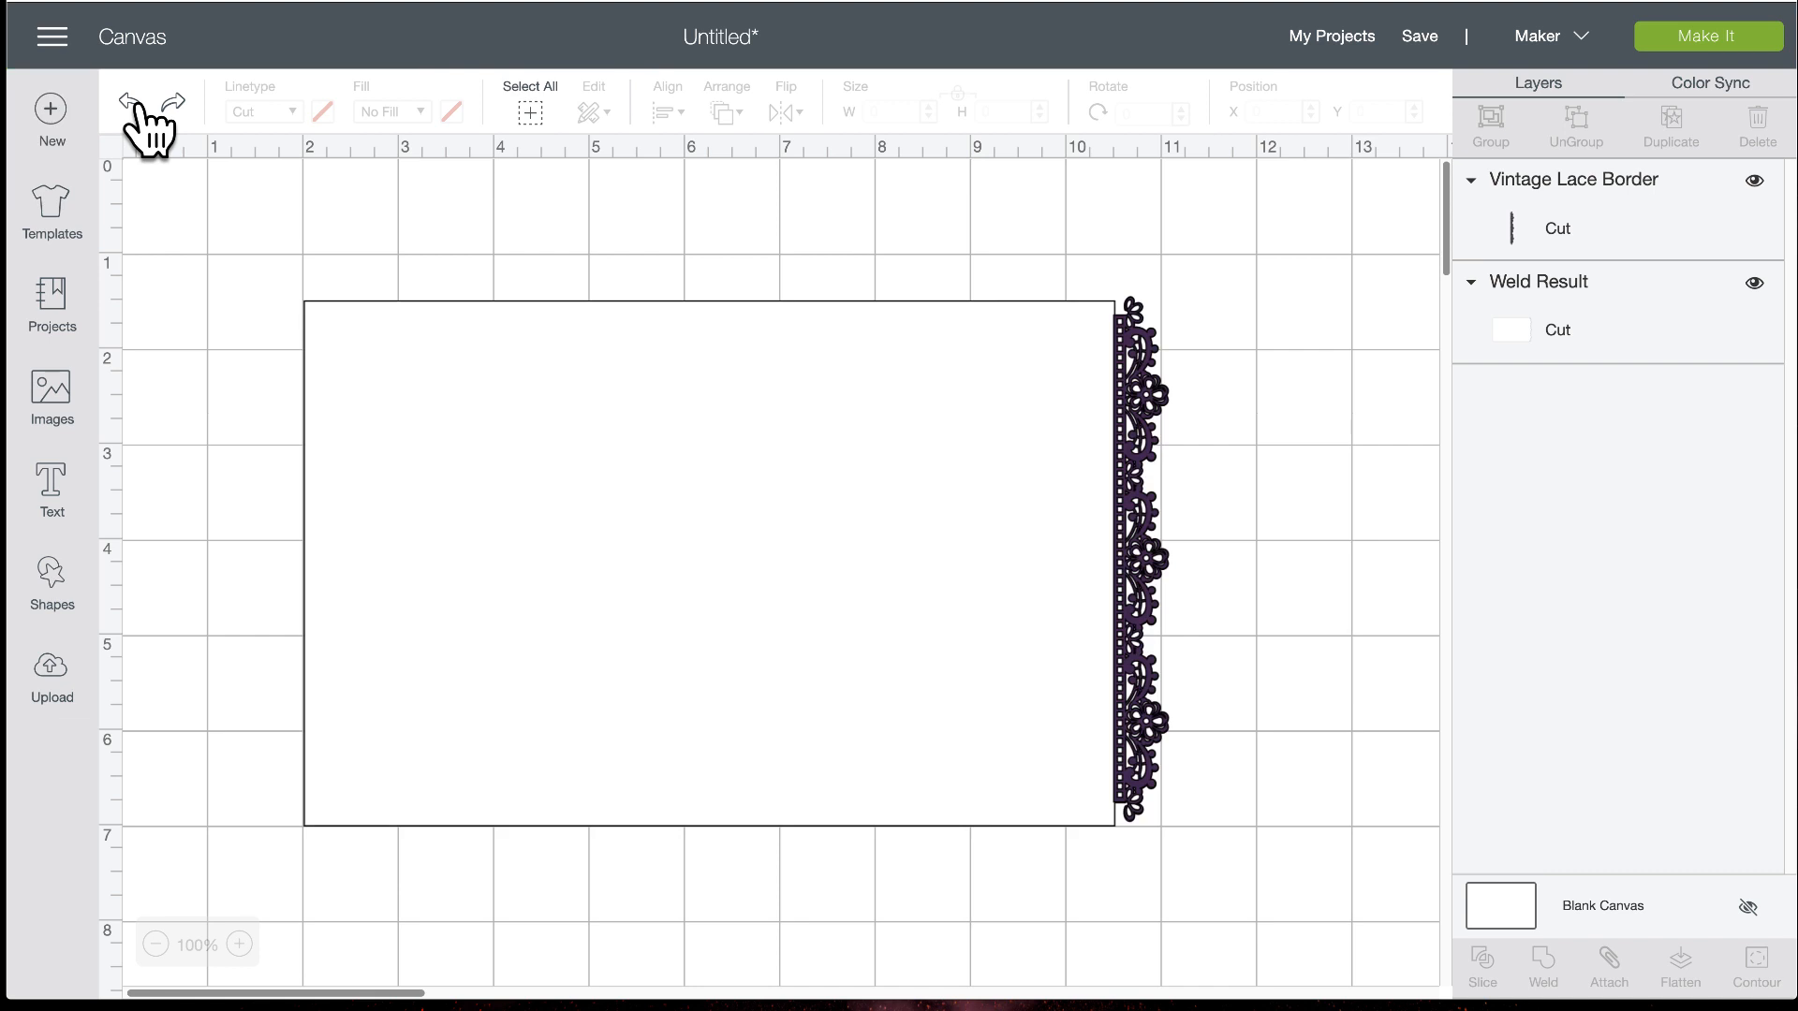
{"action": "left_click", "coordinate": [133, 103]}
{"action": "left_click", "coordinate": [133, 103]}
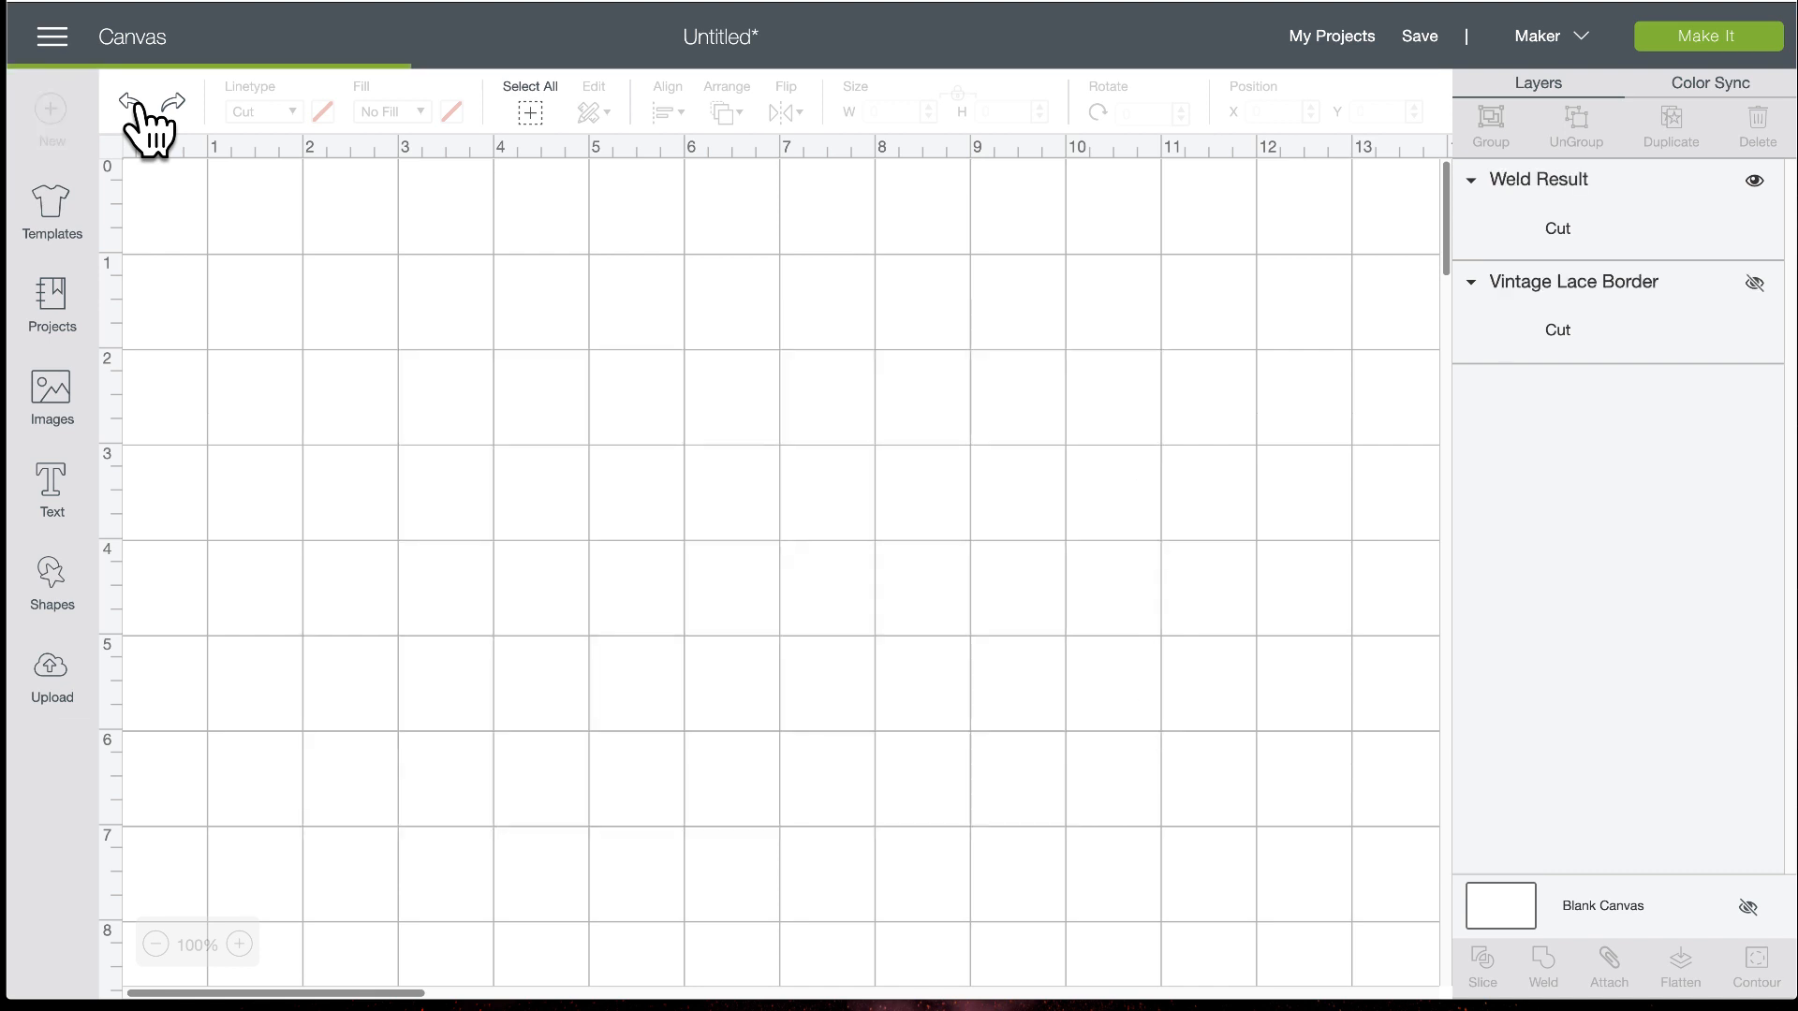
{"action": "left_click", "coordinate": [133, 103]}
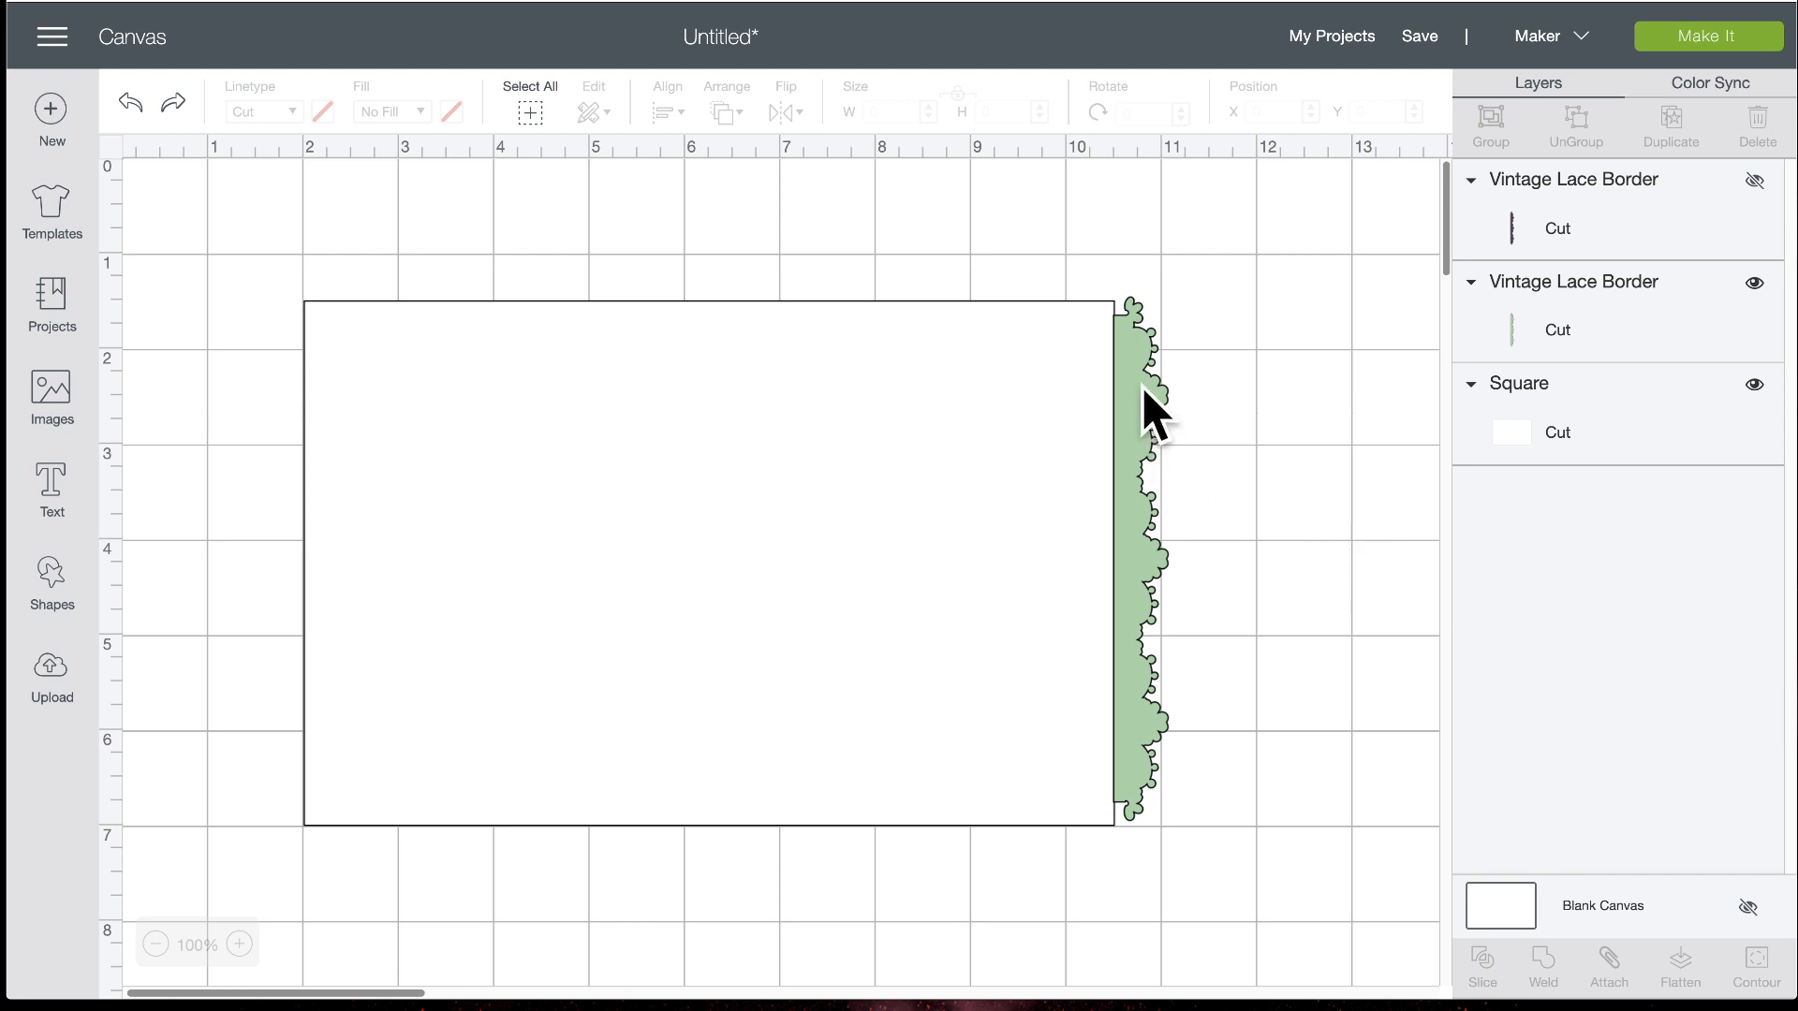
Try welding the detailed purple lace border to the square with the solid green border hidden, and undo the weld
{"action": "left_click", "coordinate": [1753, 284]}
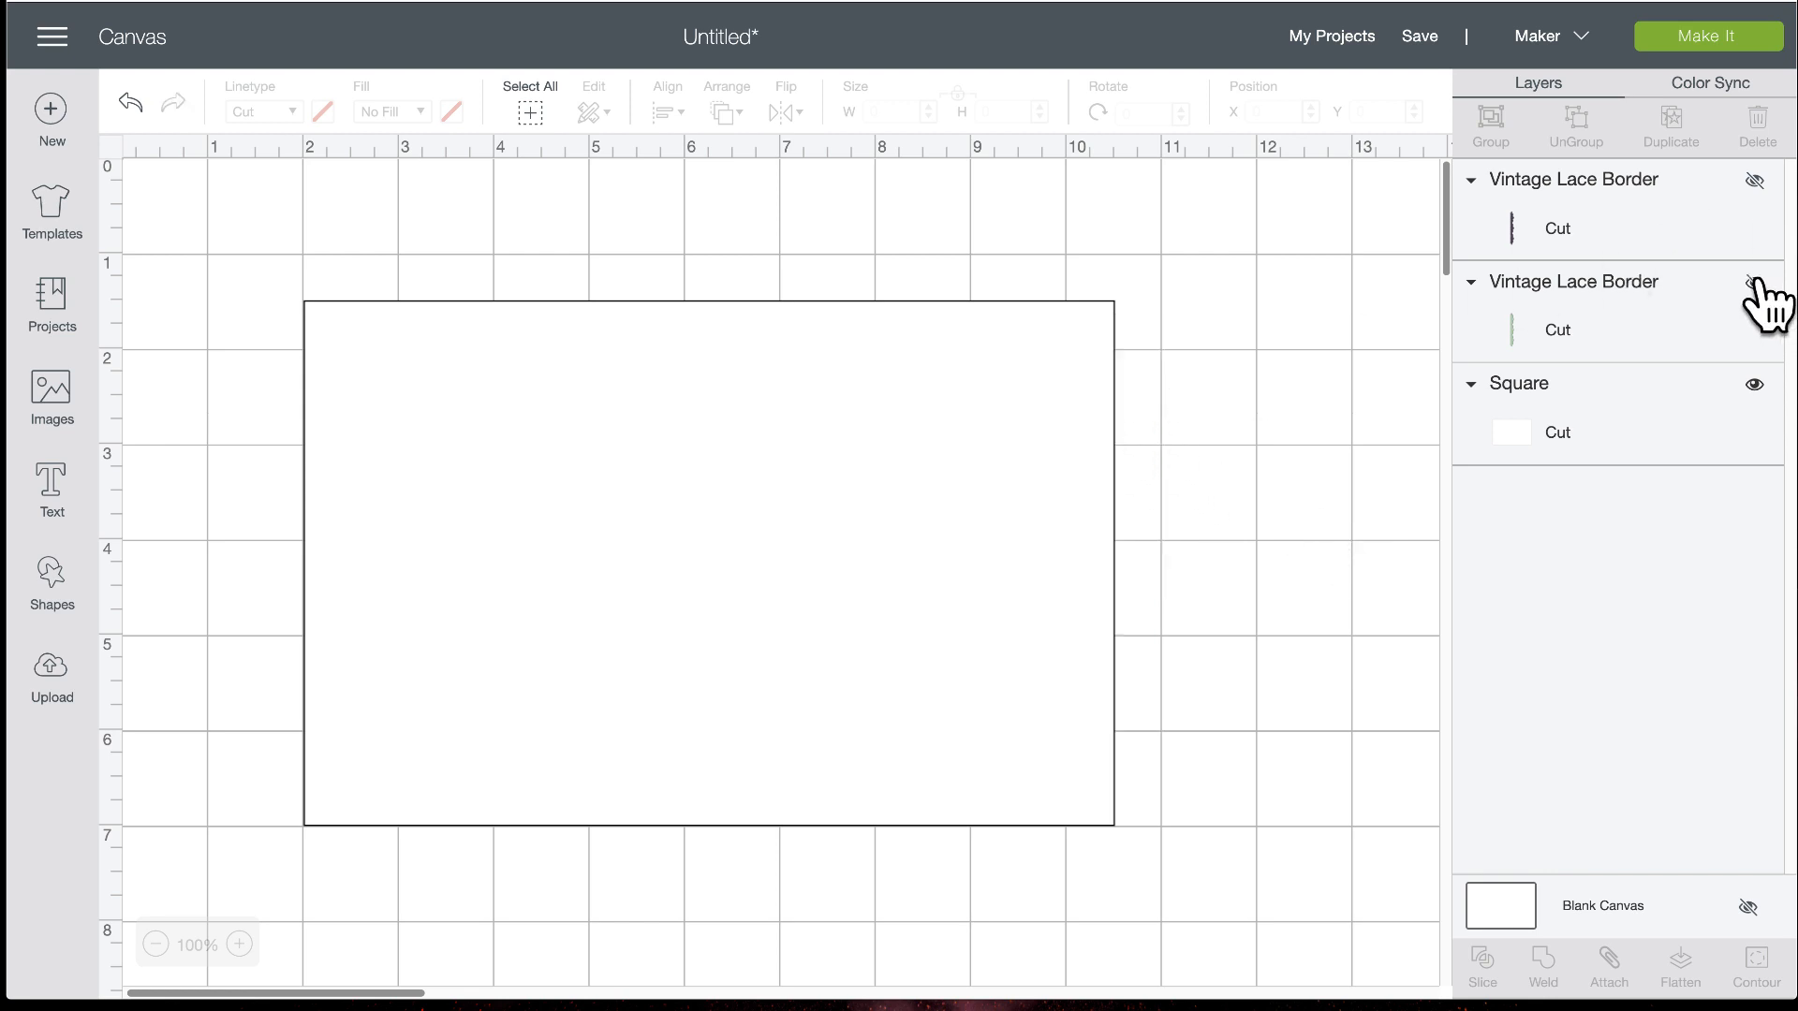
{"action": "left_click", "coordinate": [1754, 180]}
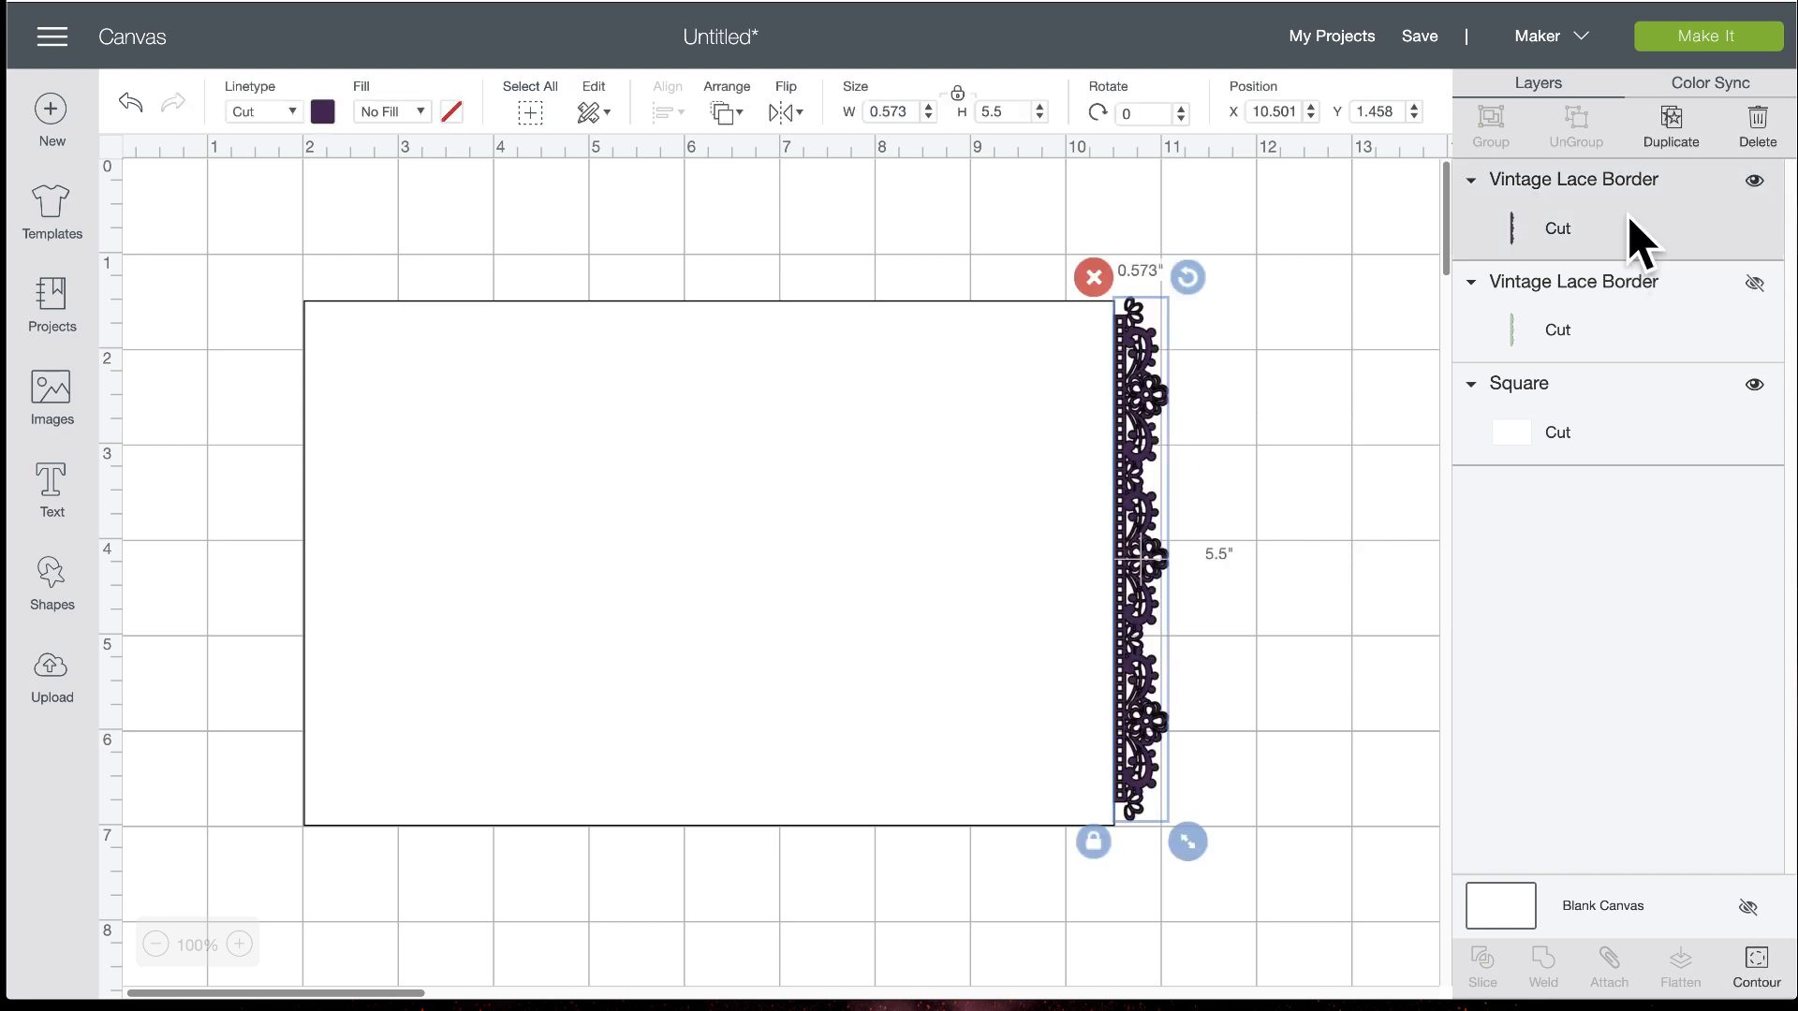
{"action": "left_click", "coordinate": [1239, 354]}
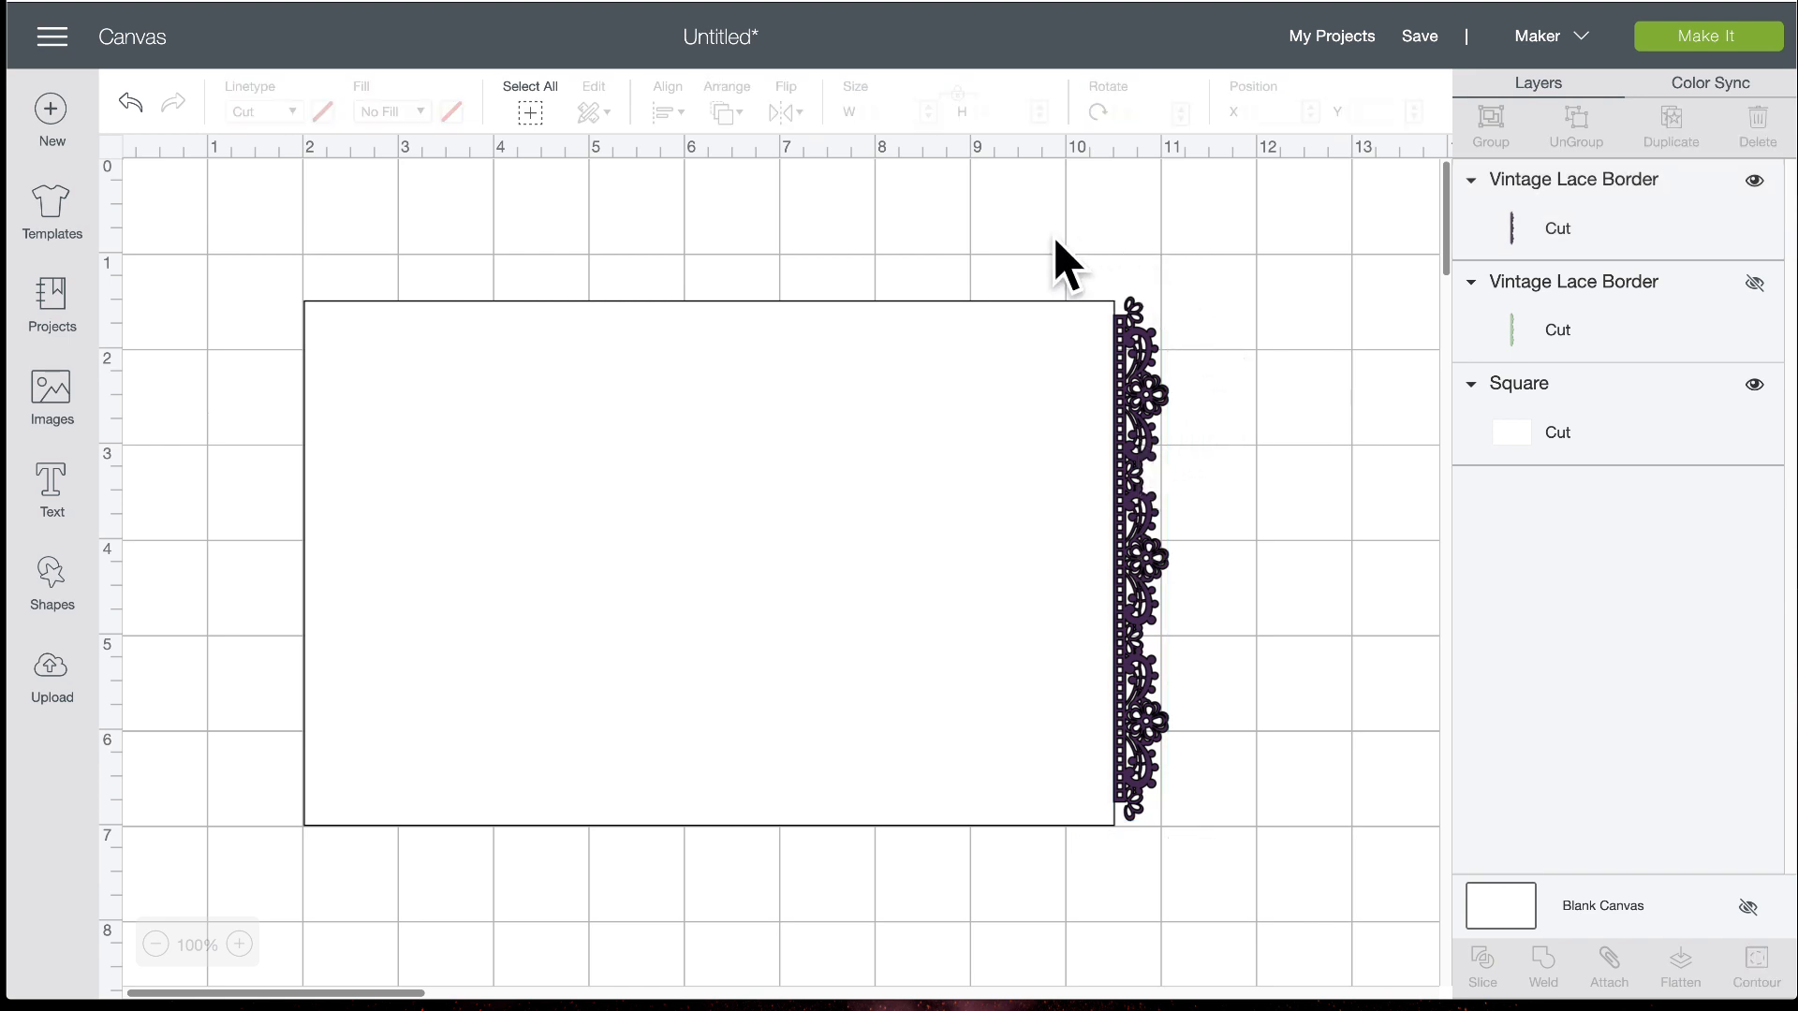
{"action": "left_click_drag", "start_coordinate": [1053, 239], "coordinate": [1225, 429]}
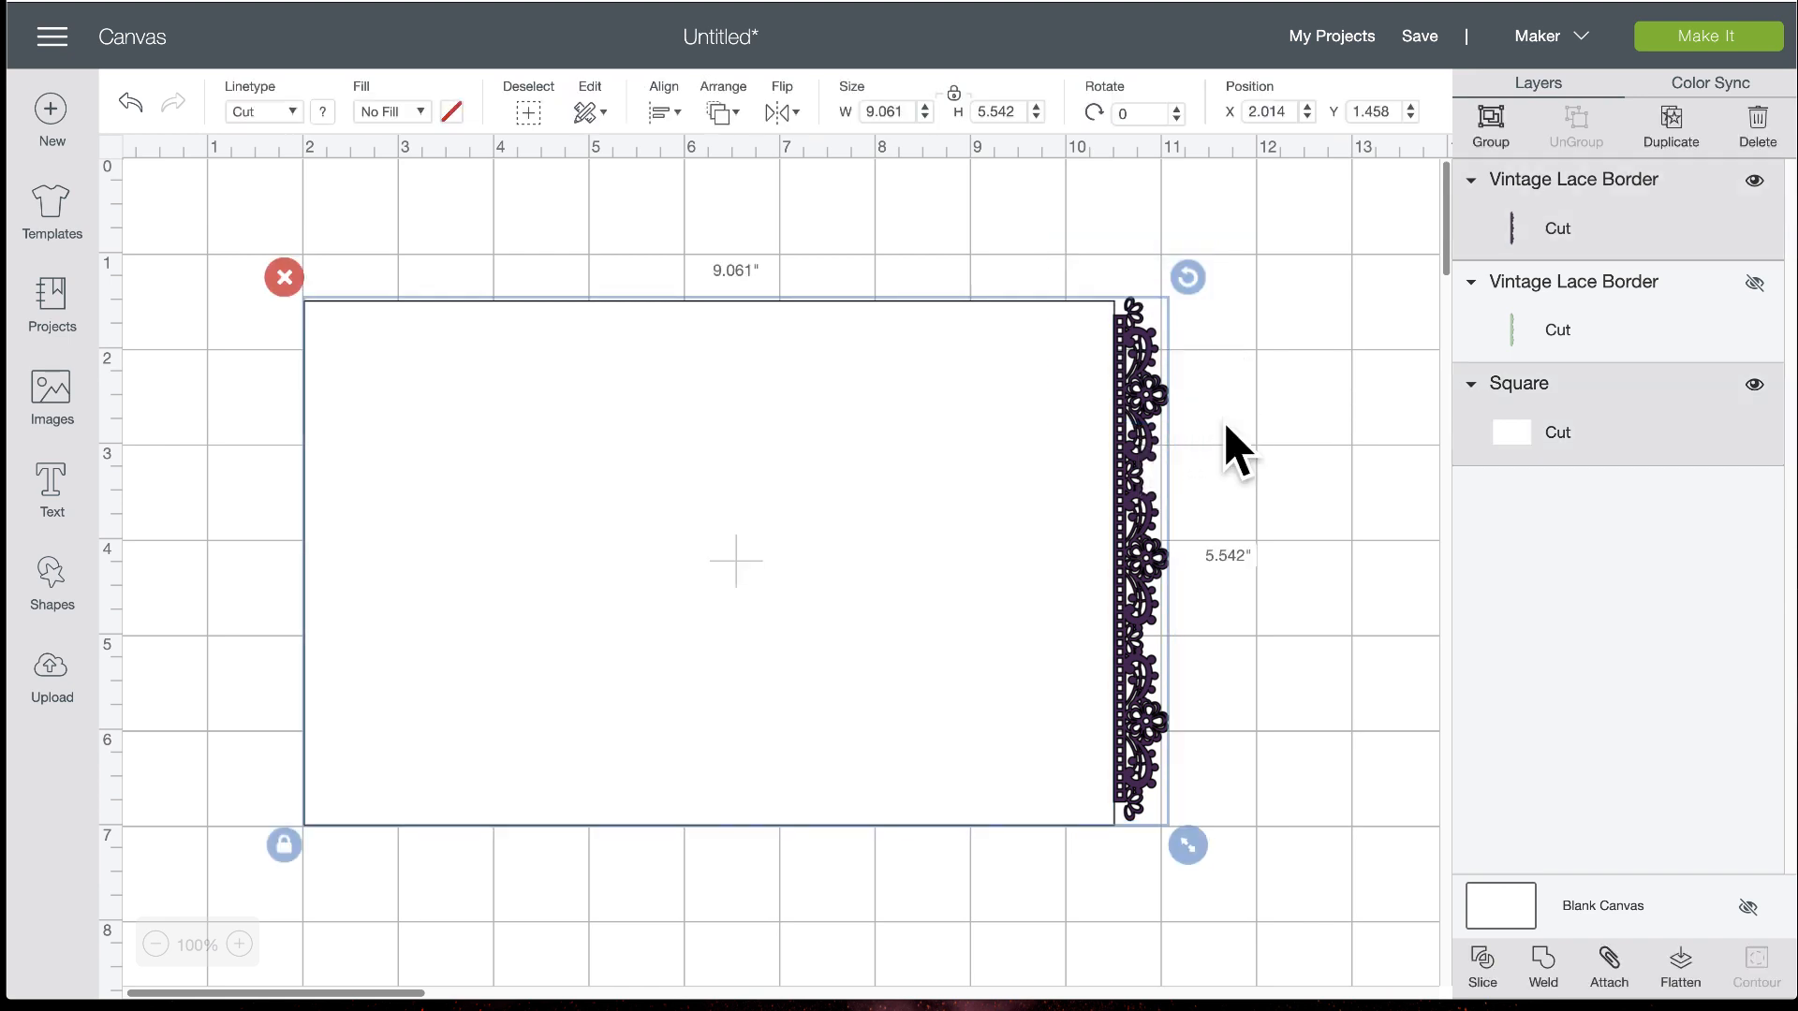
{"action": "left_click", "coordinate": [1540, 964]}
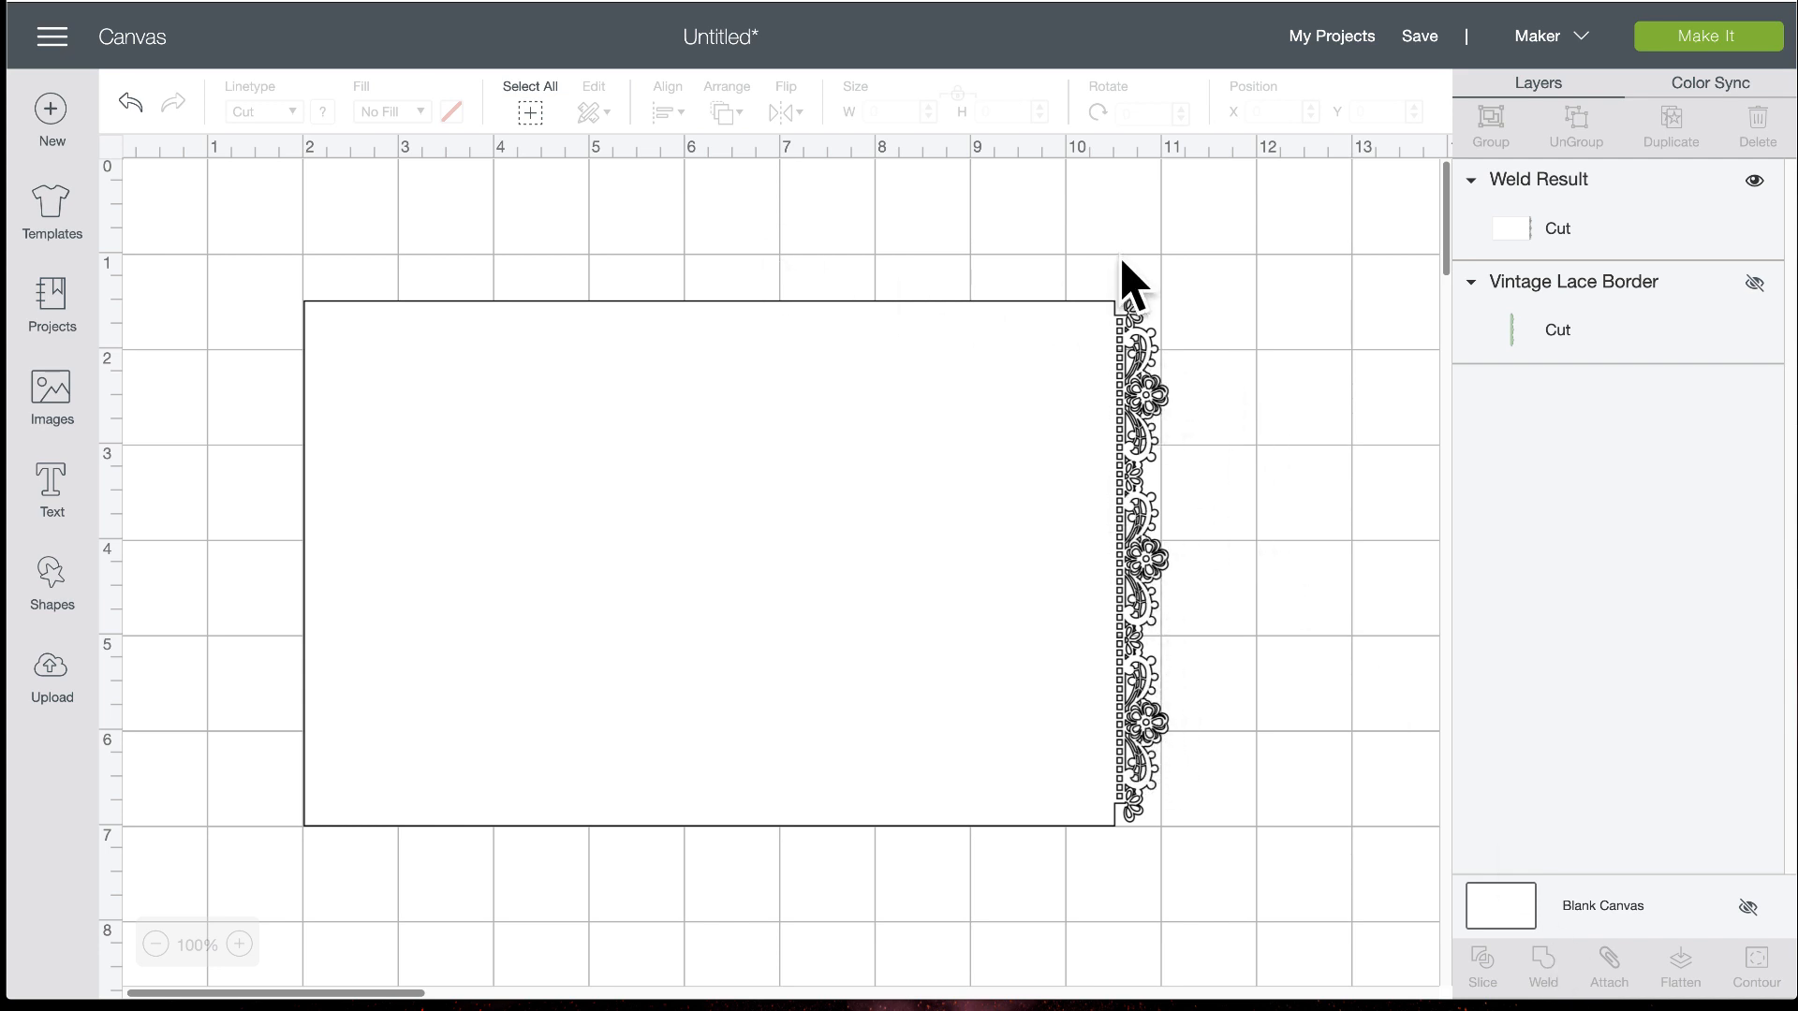
{"action": "left_click", "coordinate": [131, 101]}
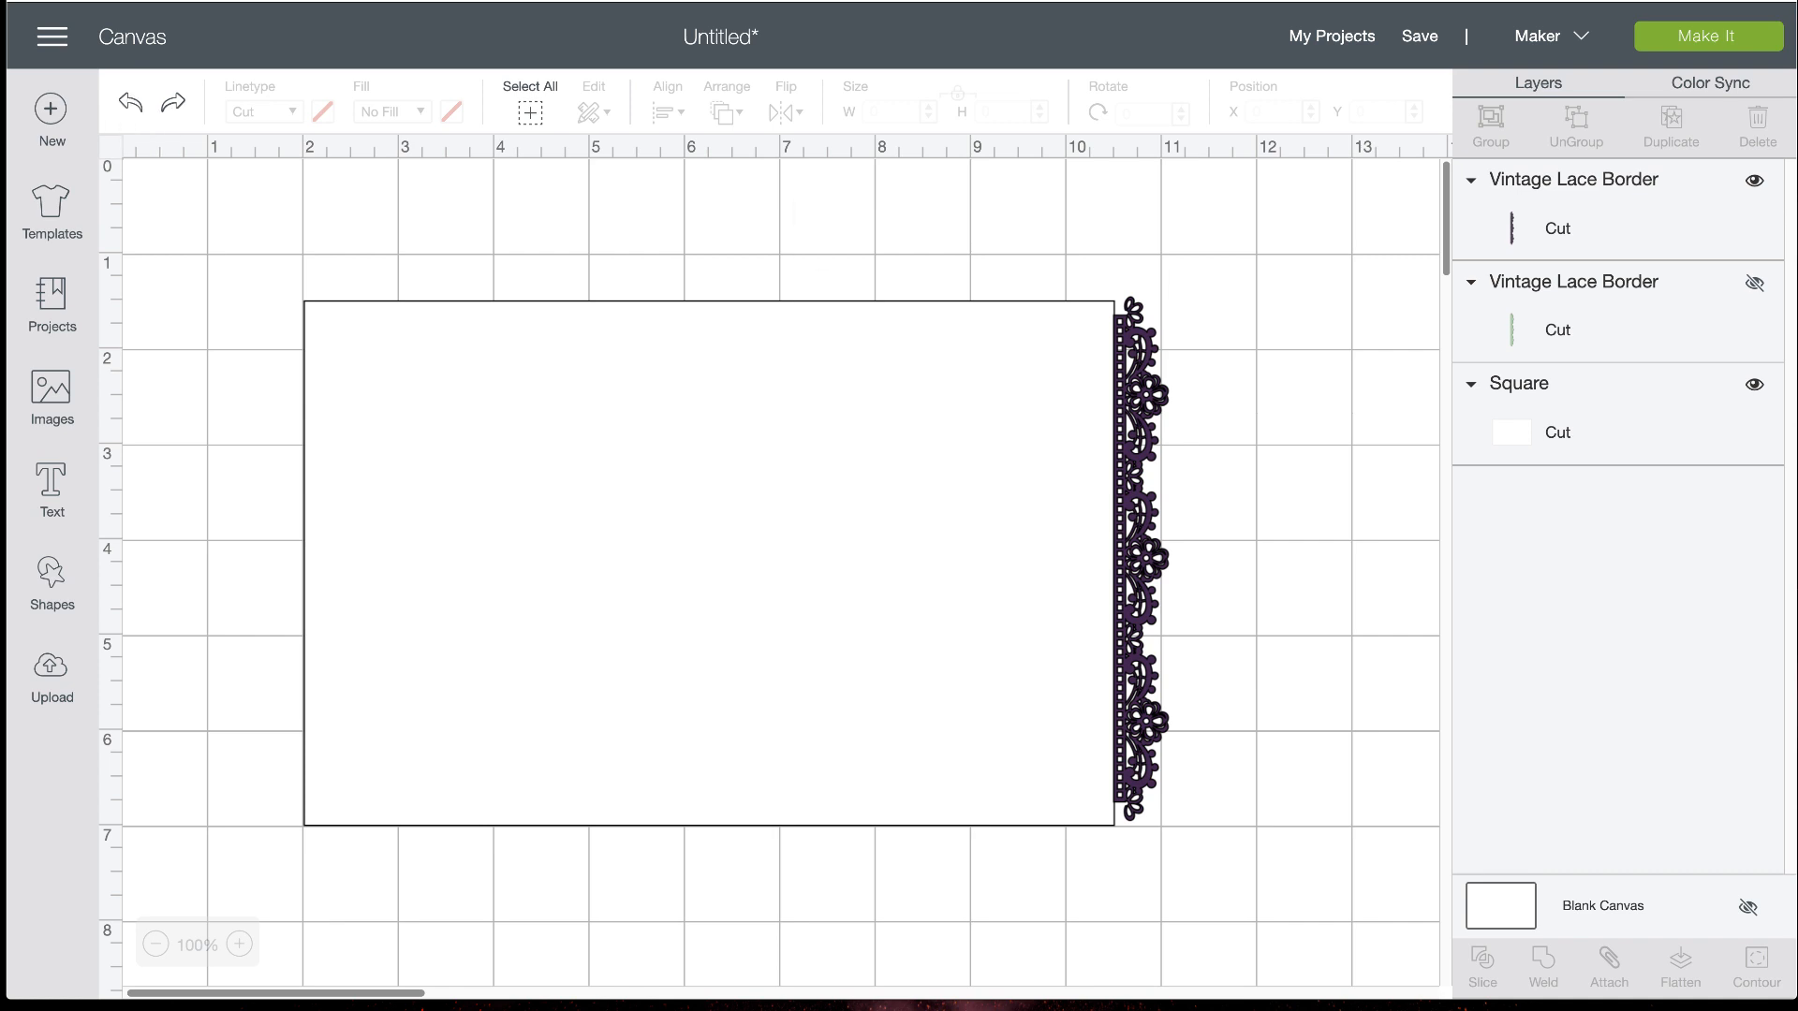
Hide the detailed lace border, show the solid green border, and weld the green border to the square
{"action": "left_click", "coordinate": [1754, 283]}
{"action": "left_click", "coordinate": [1754, 180]}
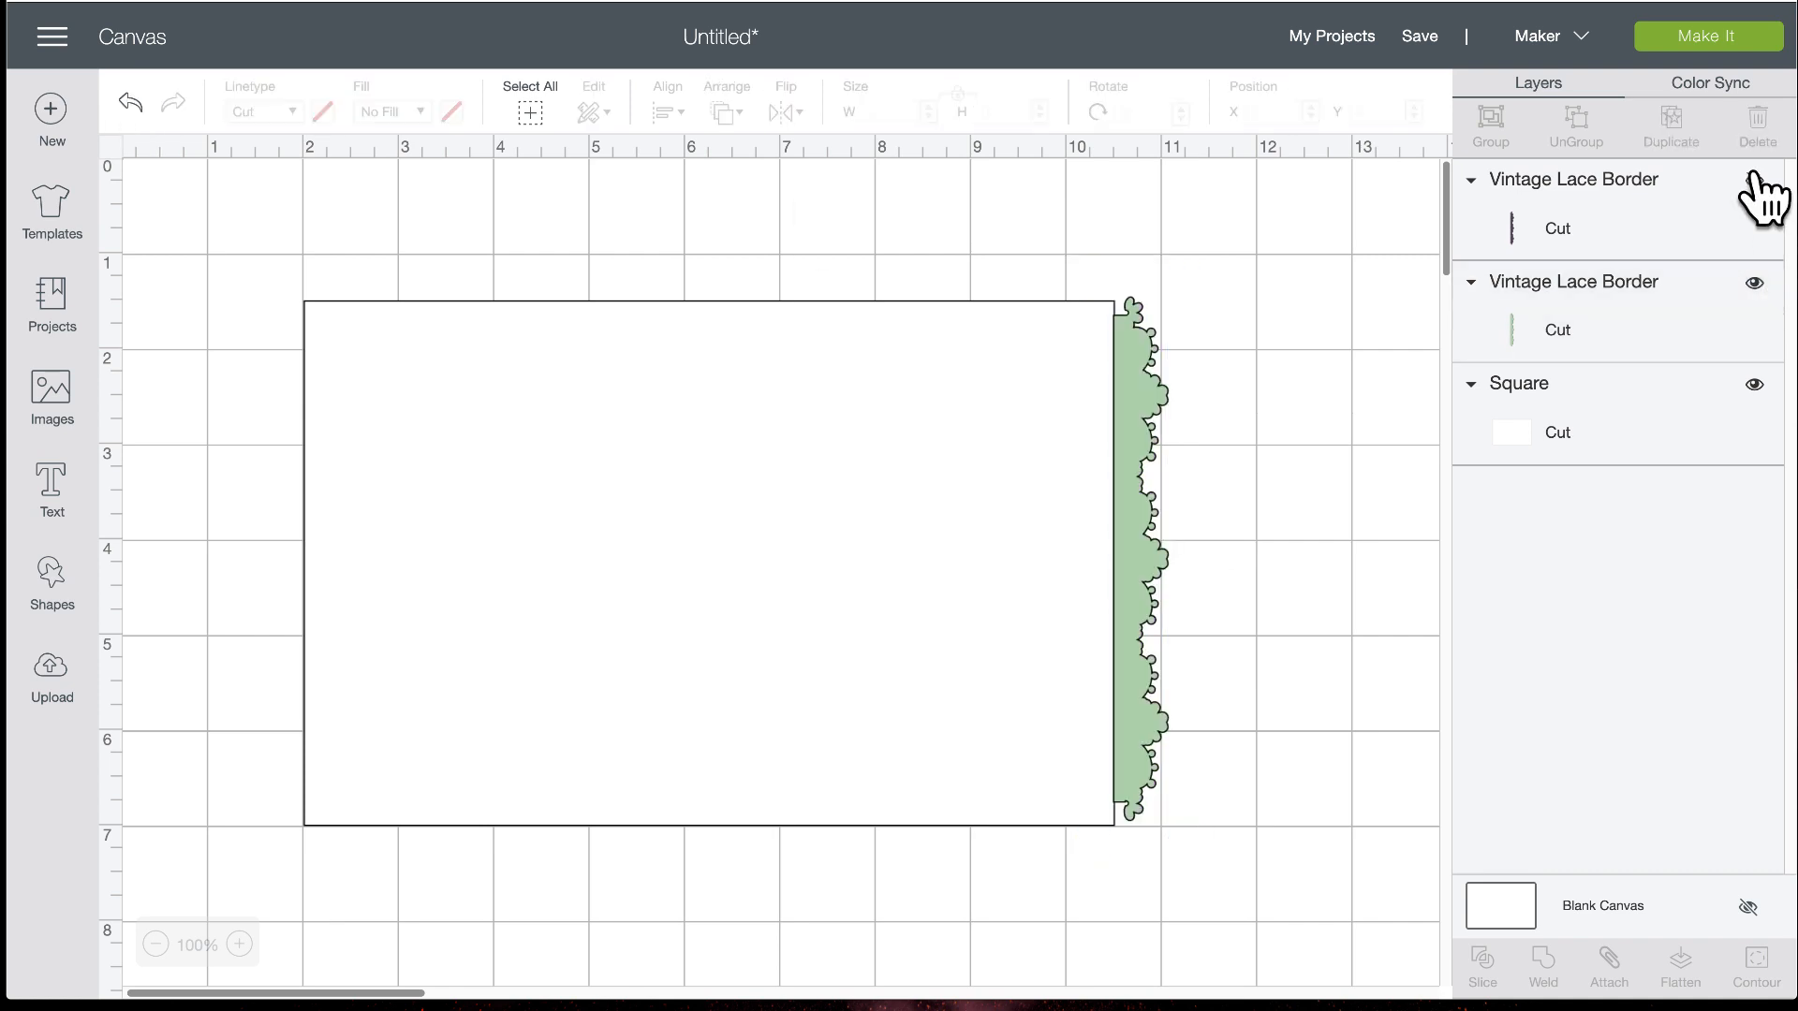
{"action": "left_click_drag", "start_coordinate": [1059, 222], "coordinate": [1264, 510]}
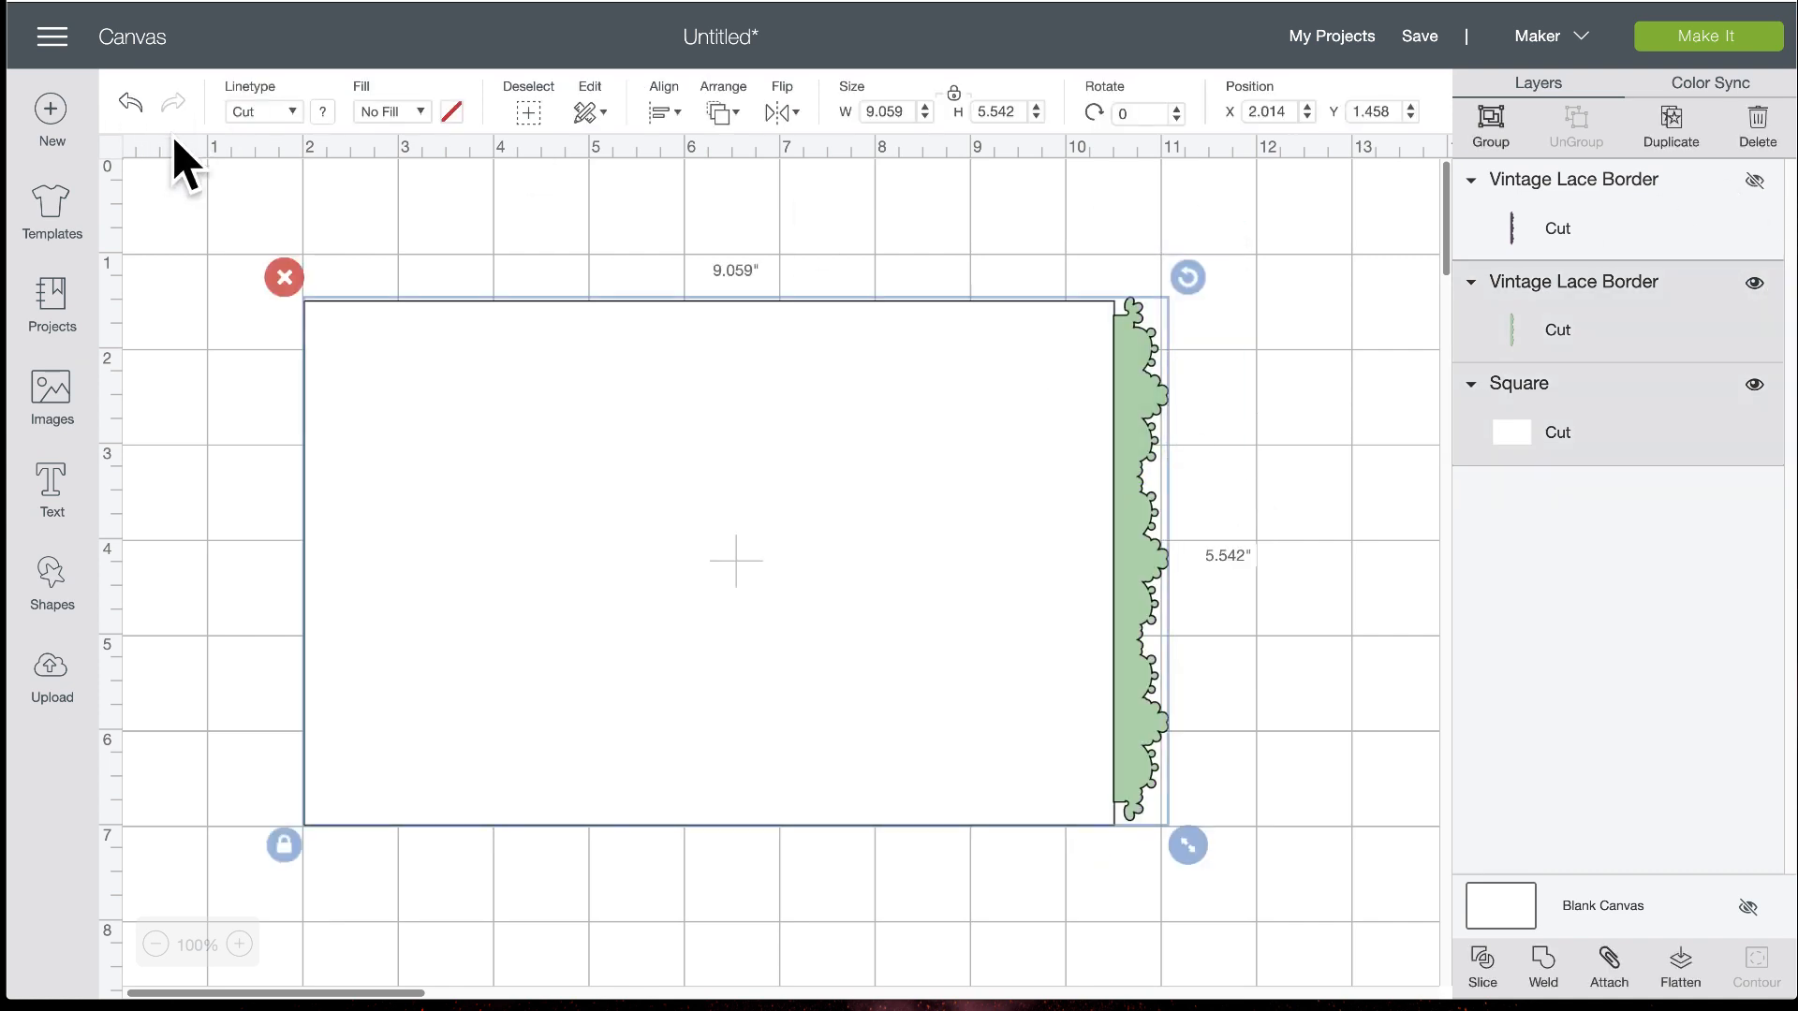
{"action": "left_click", "coordinate": [1552, 975]}
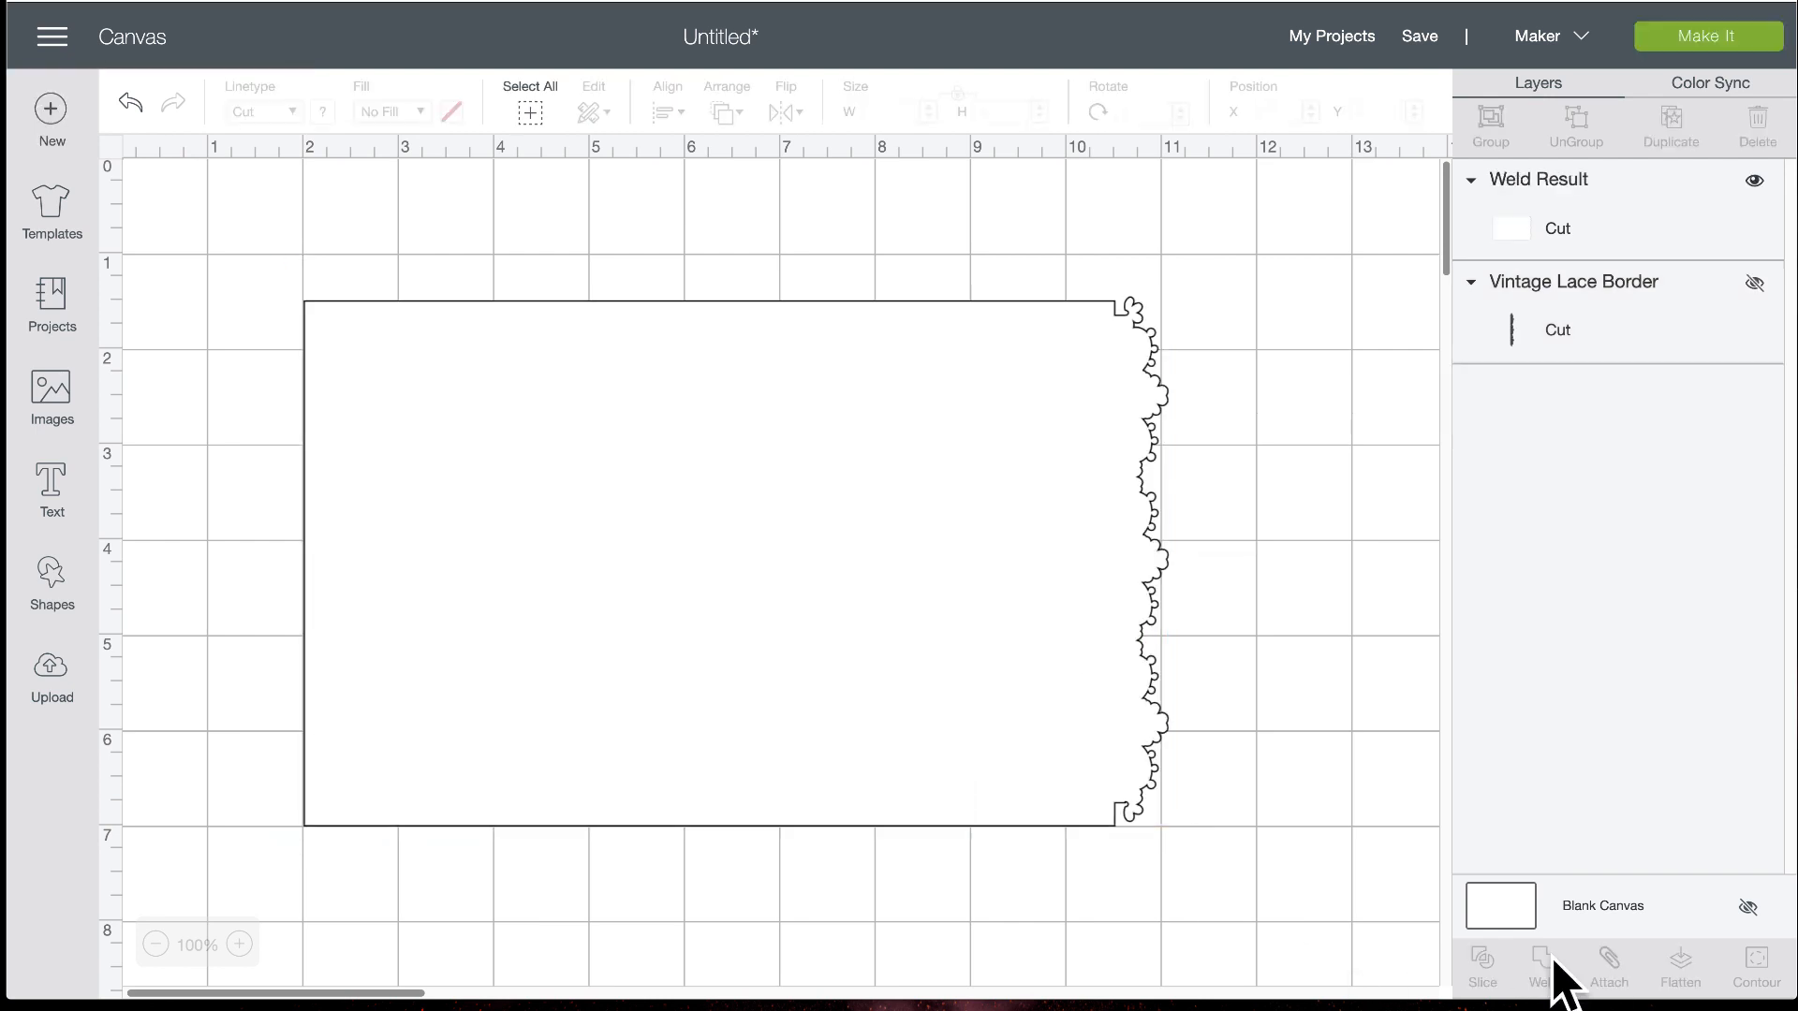
Unhide the detailed lace border and bring it in front of the welded card
{"action": "left_click", "coordinate": [1754, 283]}
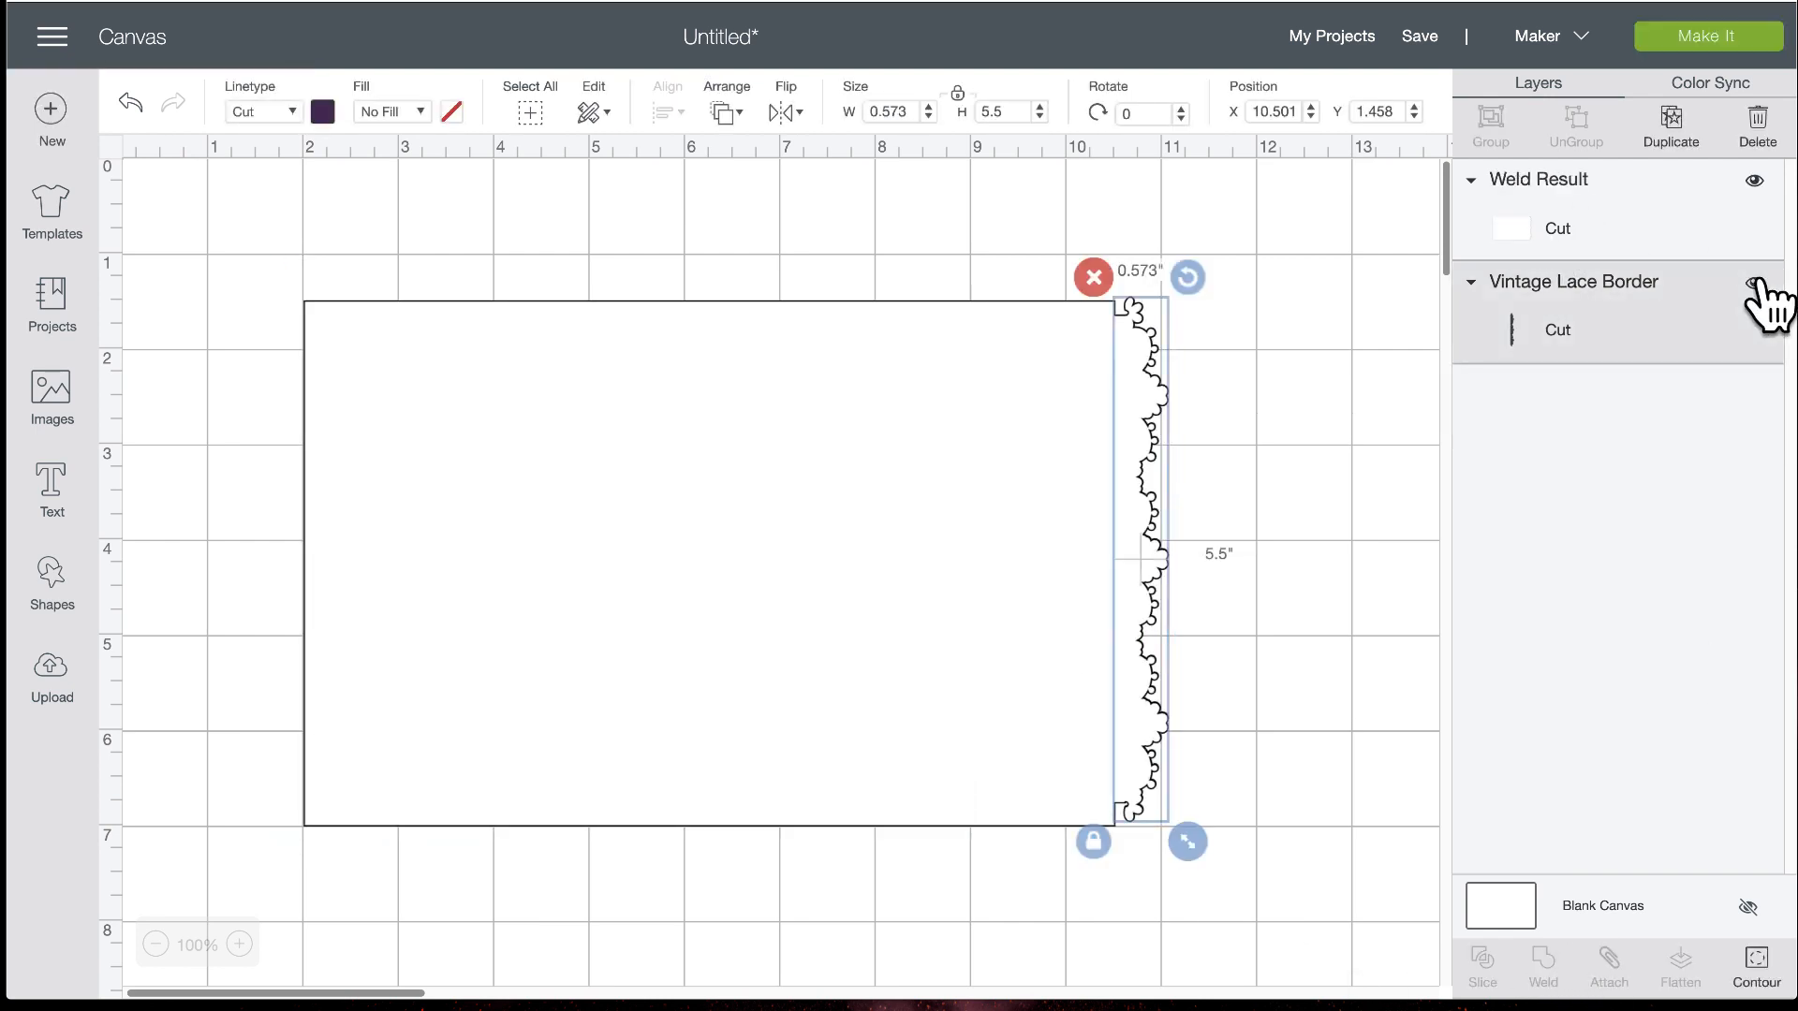
{"action": "left_click", "coordinate": [737, 116]}
{"action": "left_click", "coordinate": [794, 273]}
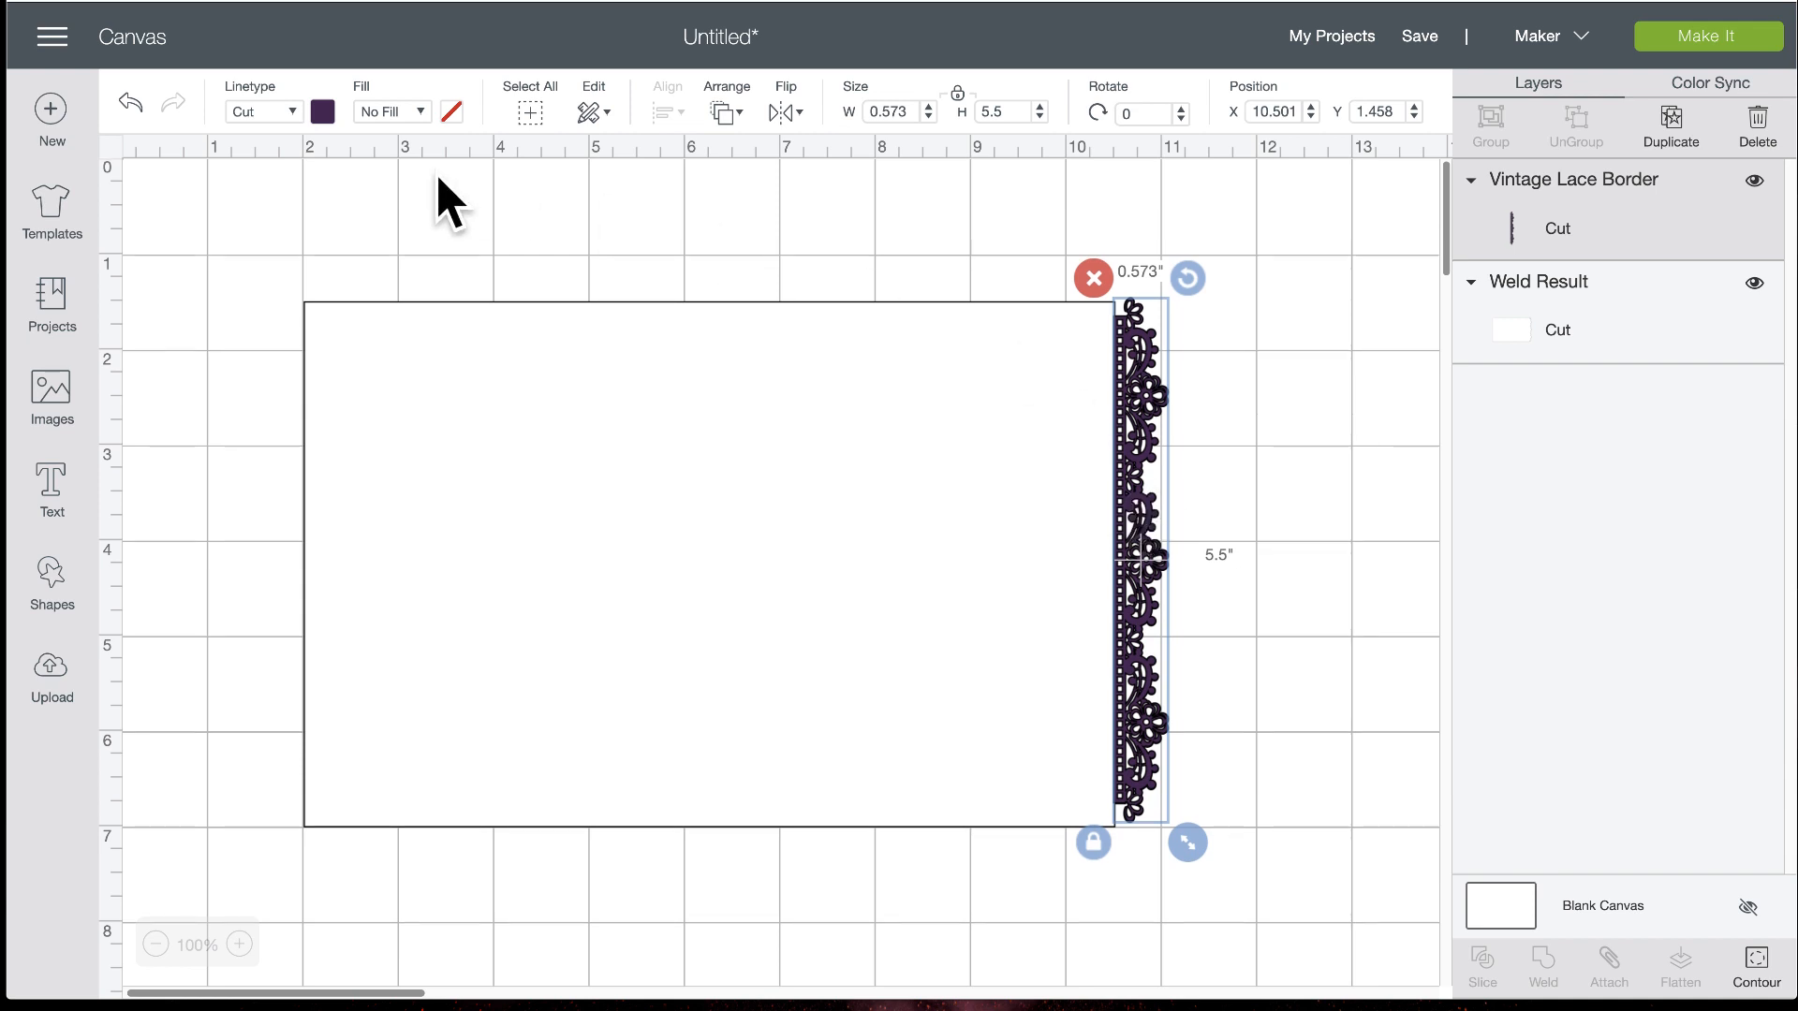
Change the detailed lace border's linetype to Draw with the Candy Crystal pen colour
{"action": "left_click", "coordinate": [292, 111]}
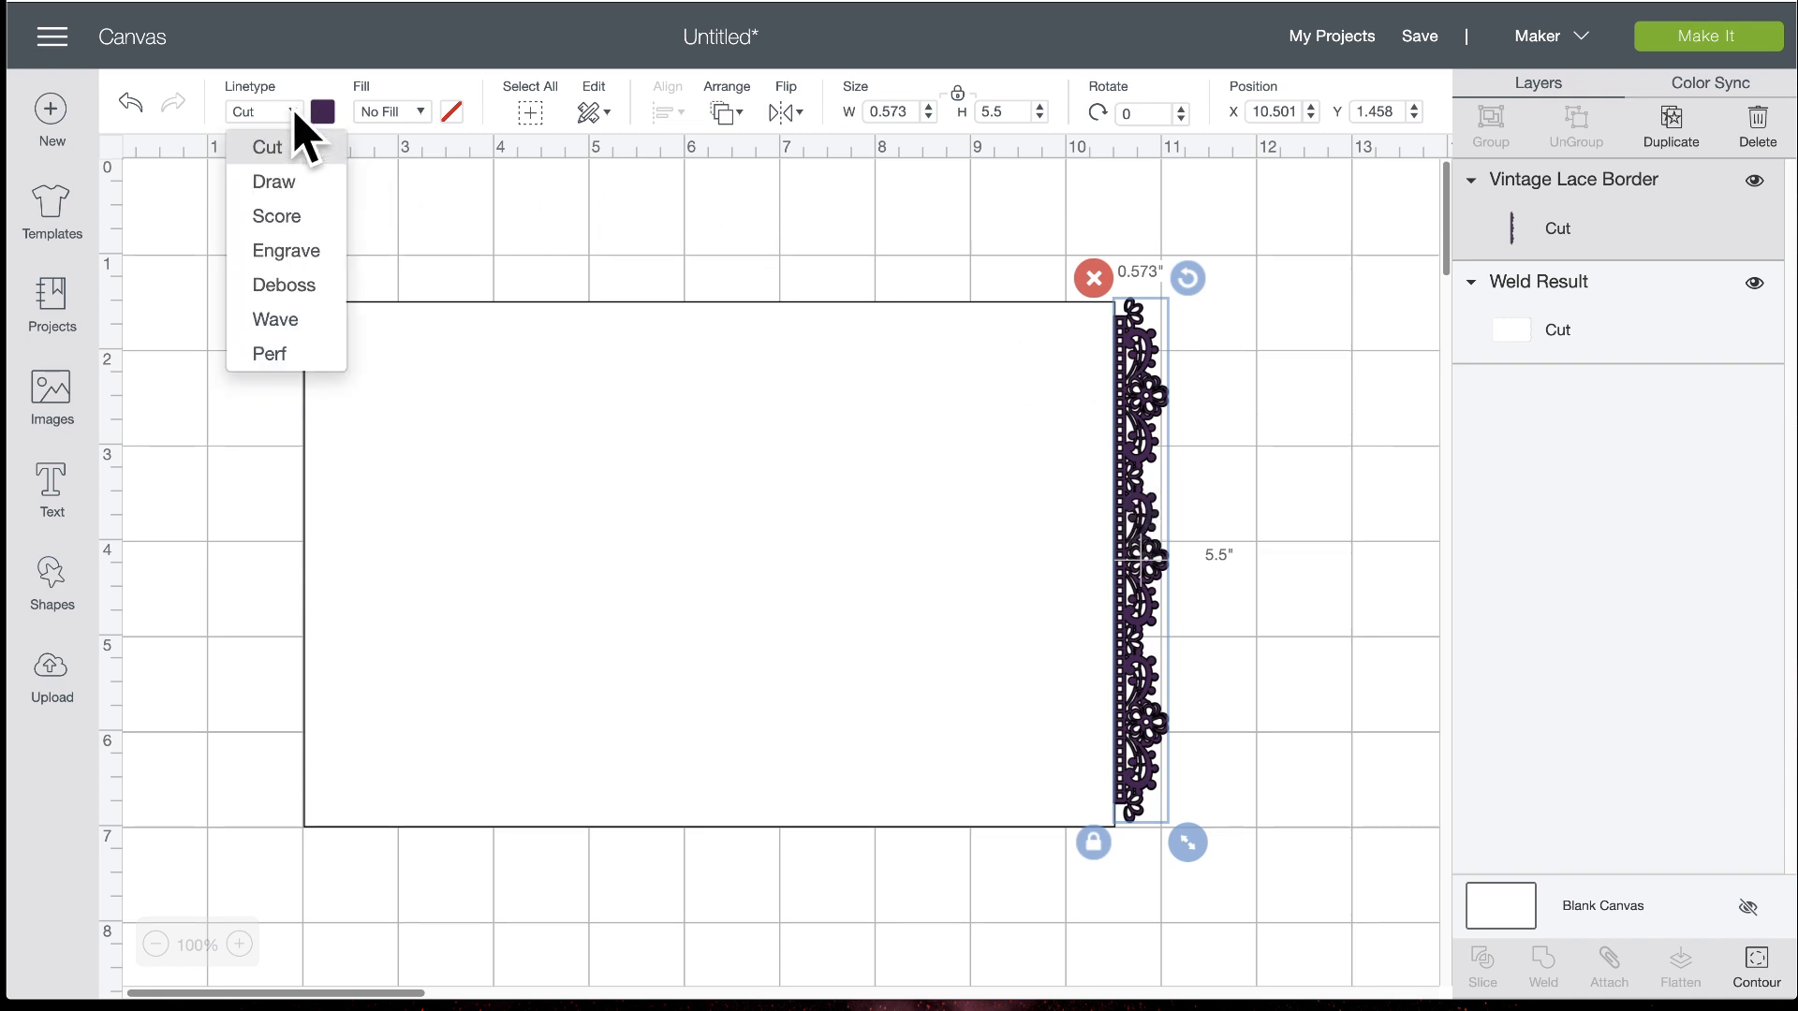
{"action": "left_click", "coordinate": [286, 182]}
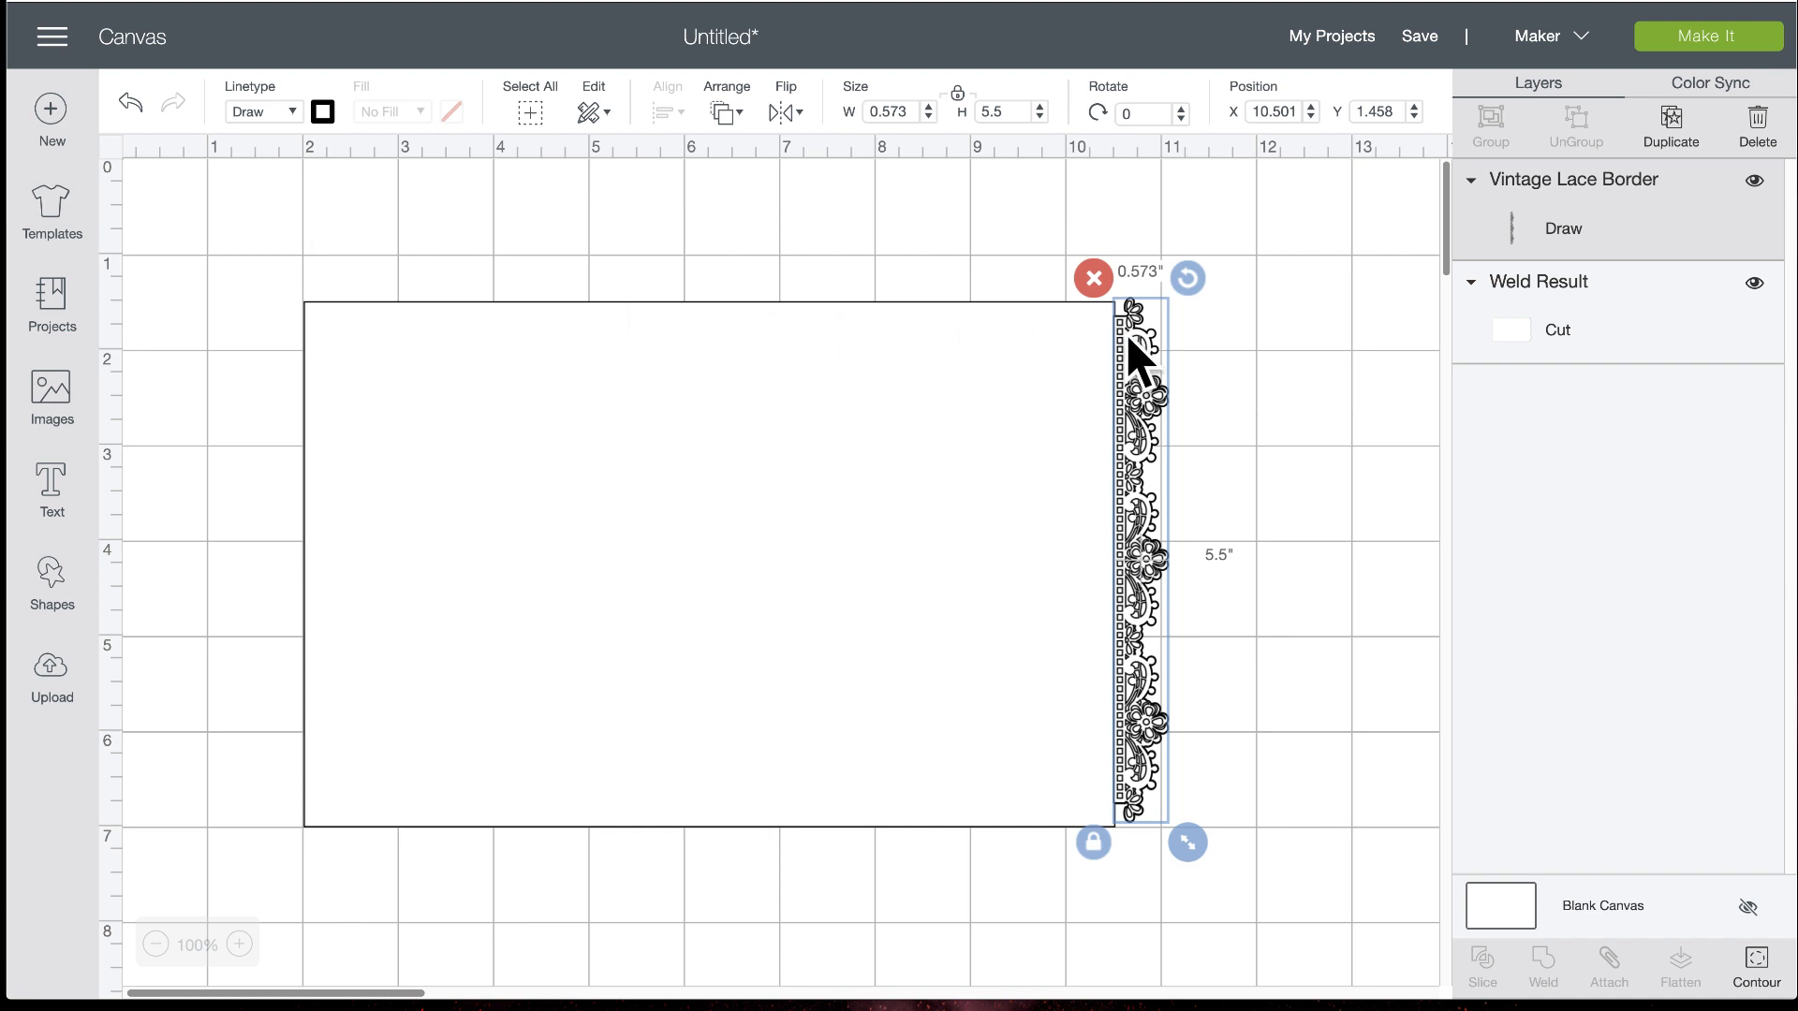
{"action": "left_click", "coordinate": [324, 111]}
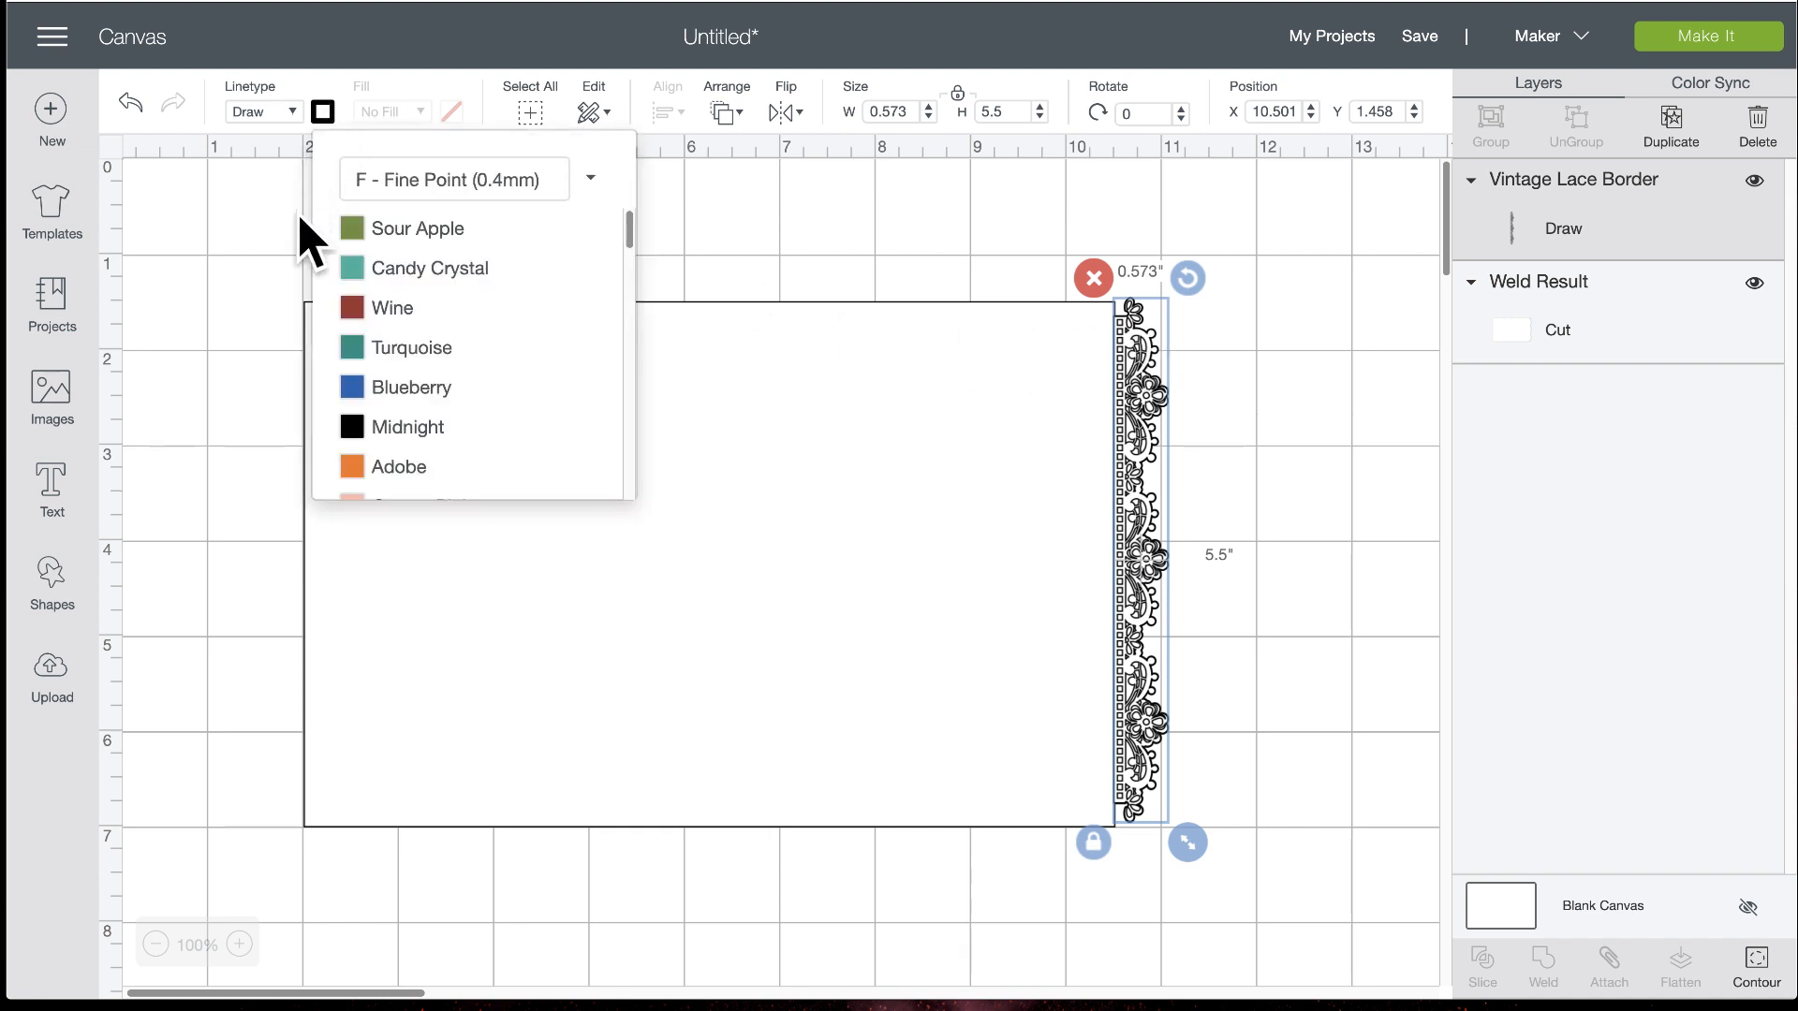
{"action": "left_click", "coordinate": [401, 271]}
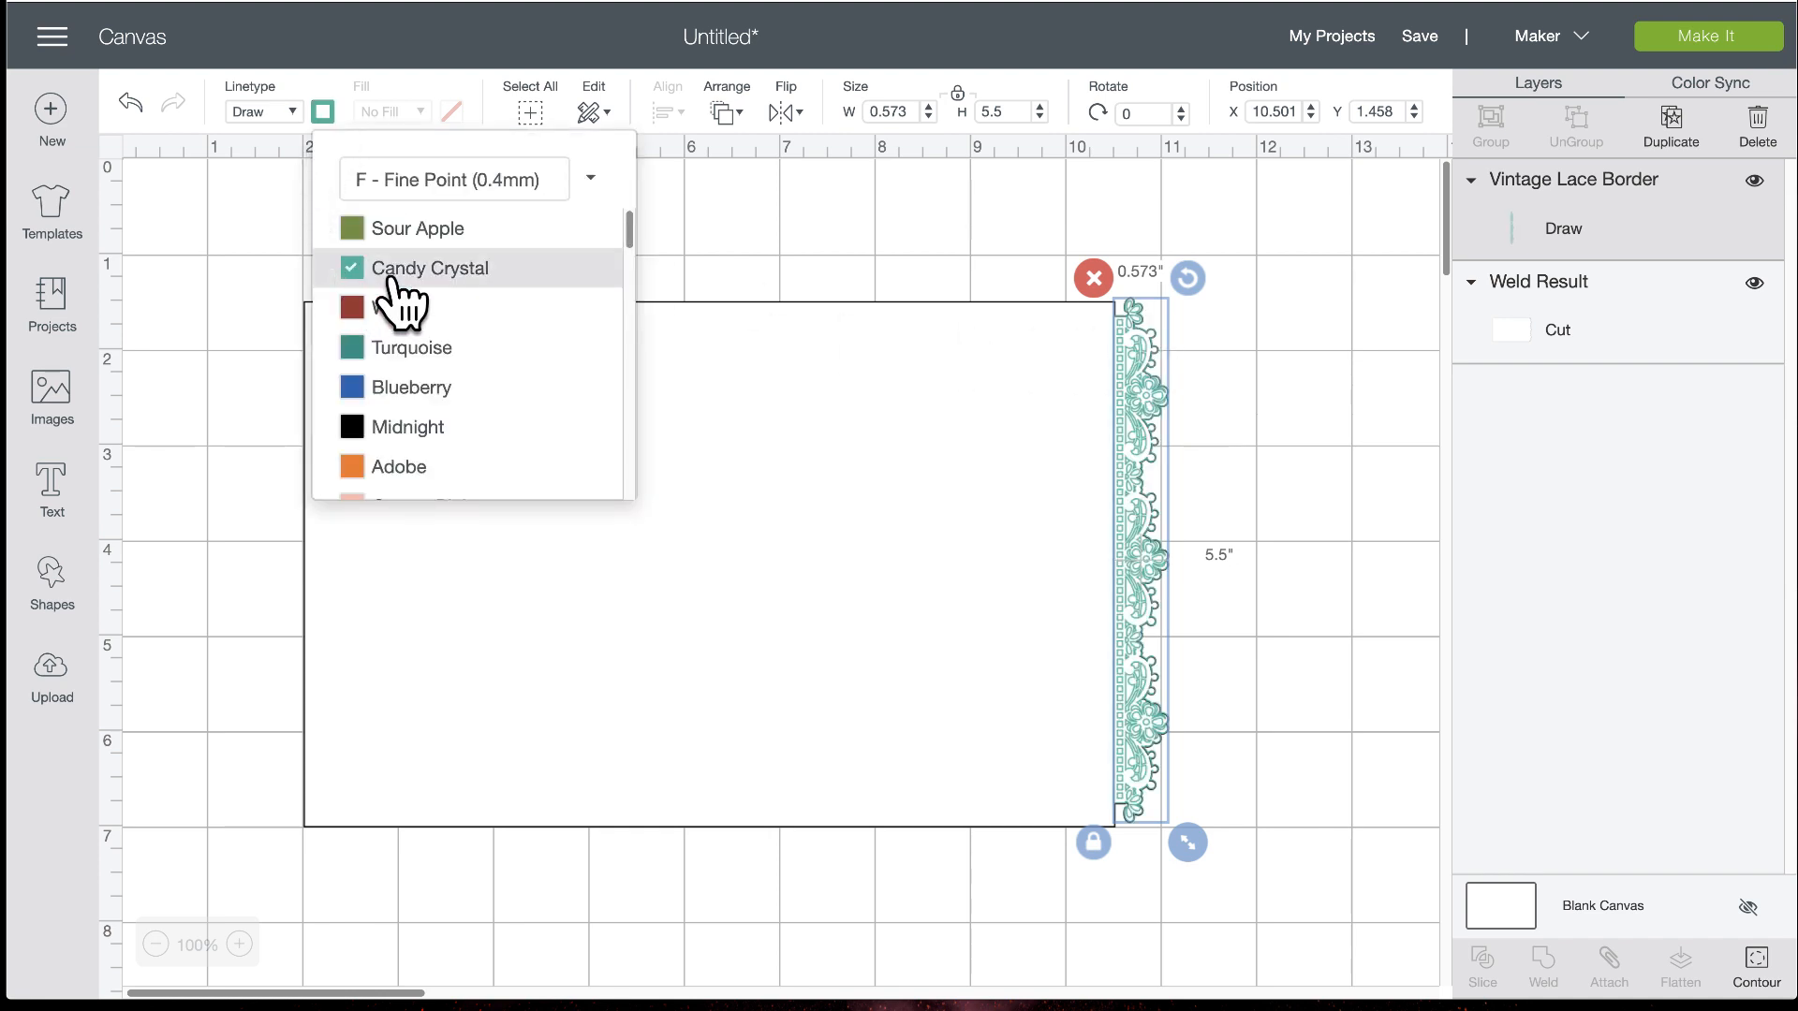
{"action": "left_click", "coordinate": [1294, 533]}
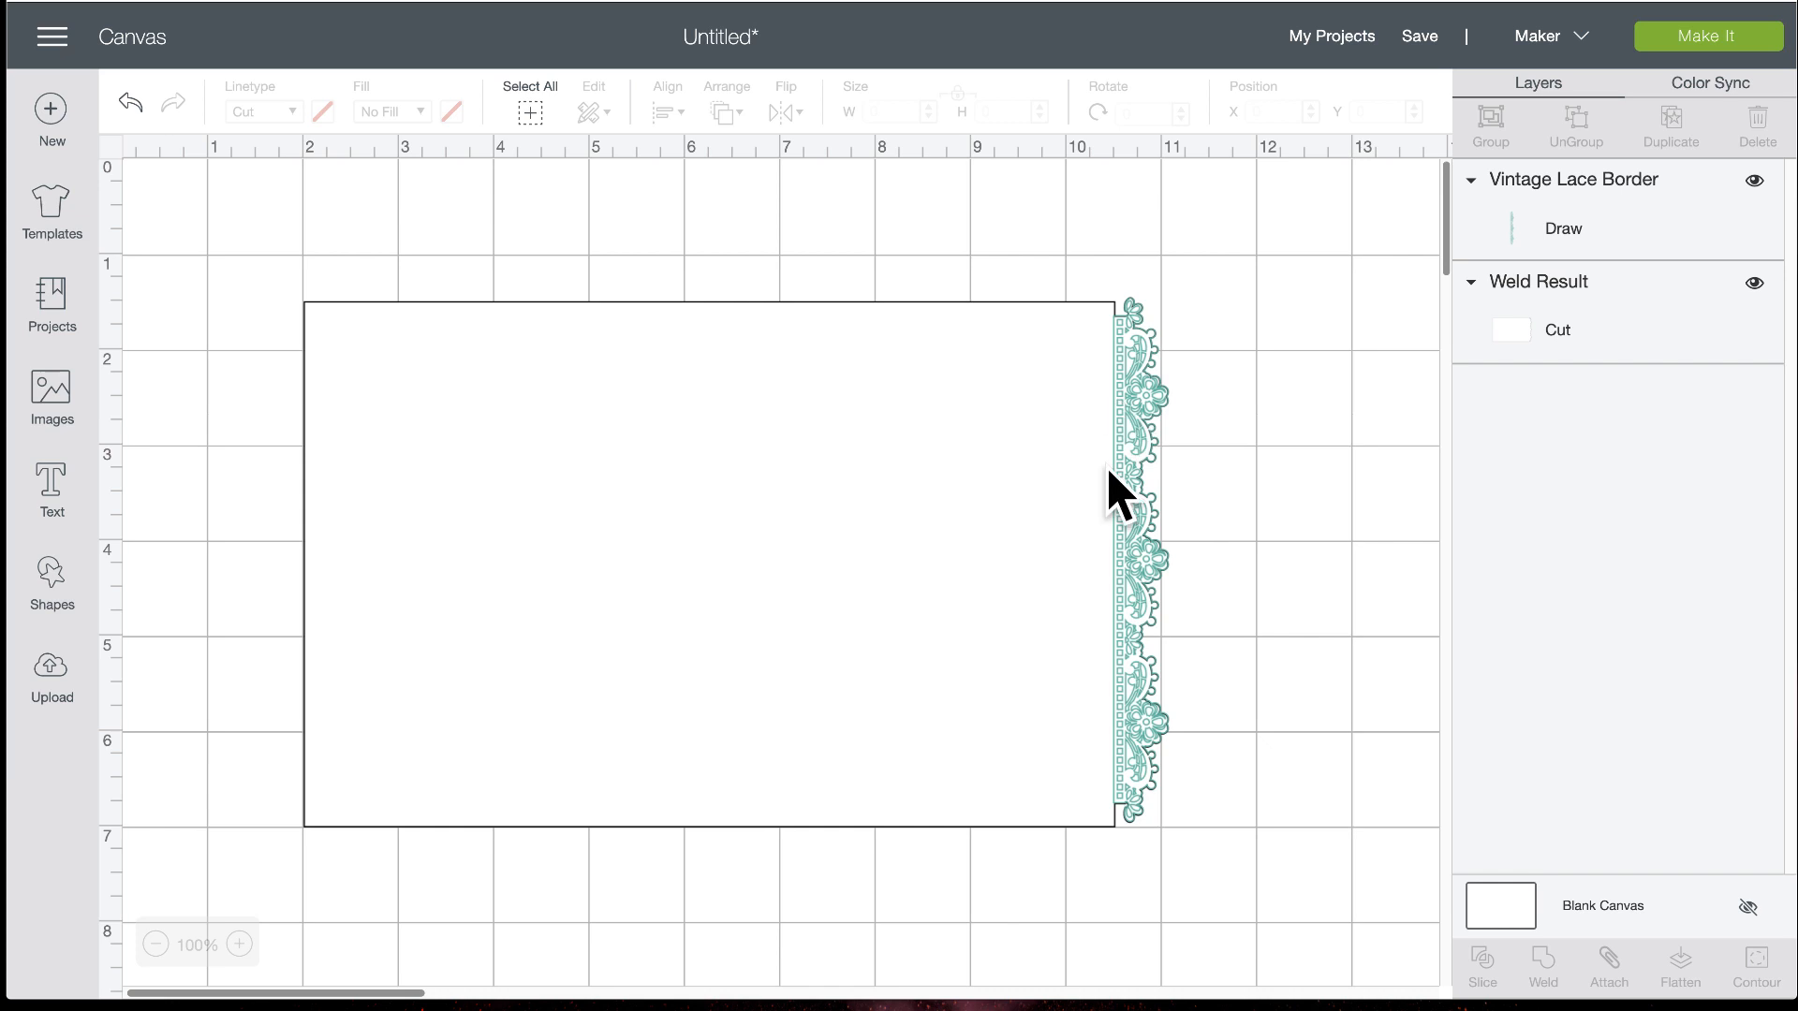
Examine the drawn lace details along the scalloped edge of the card up close and as a whole
{"action": "left_click", "coordinate": [245, 945]}
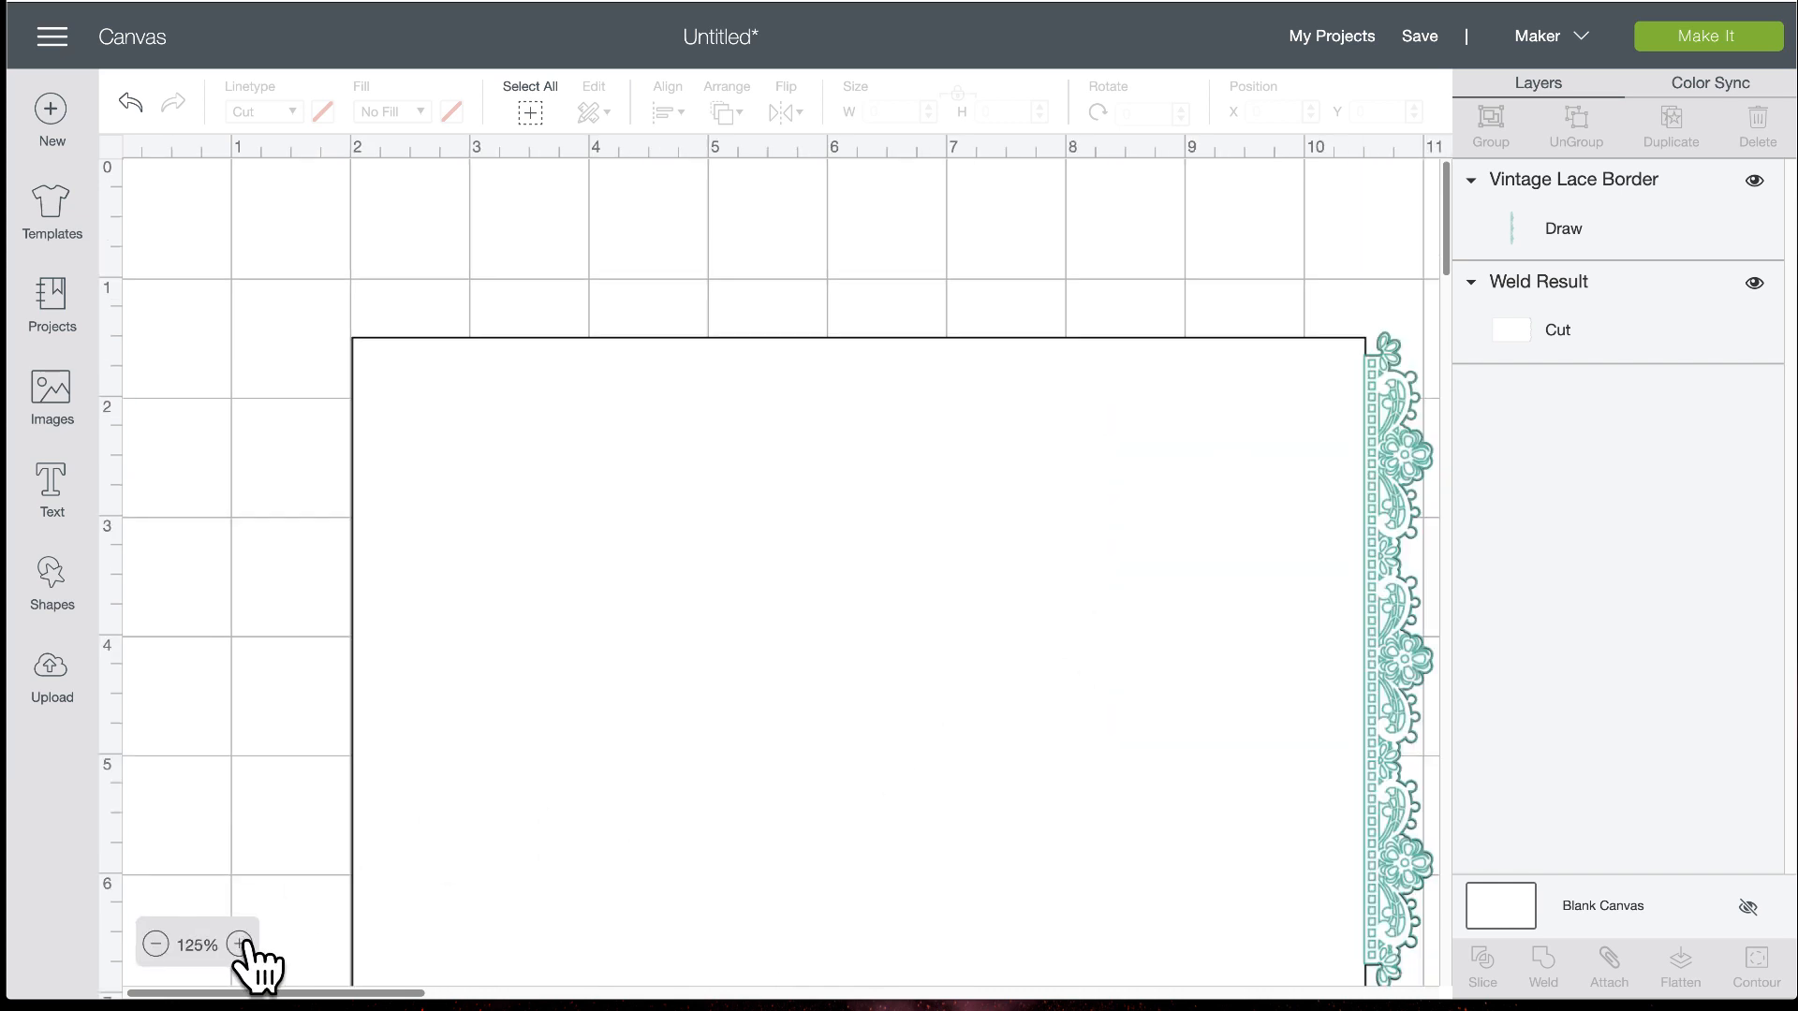
{"action": "left_click", "coordinate": [245, 944]}
{"action": "scroll", "coordinate": [913, 784], "scroll_direction": "right", "scroll_amount": 8}
{"action": "scroll", "coordinate": [913, 785], "scroll_direction": "right", "scroll_amount": 2}
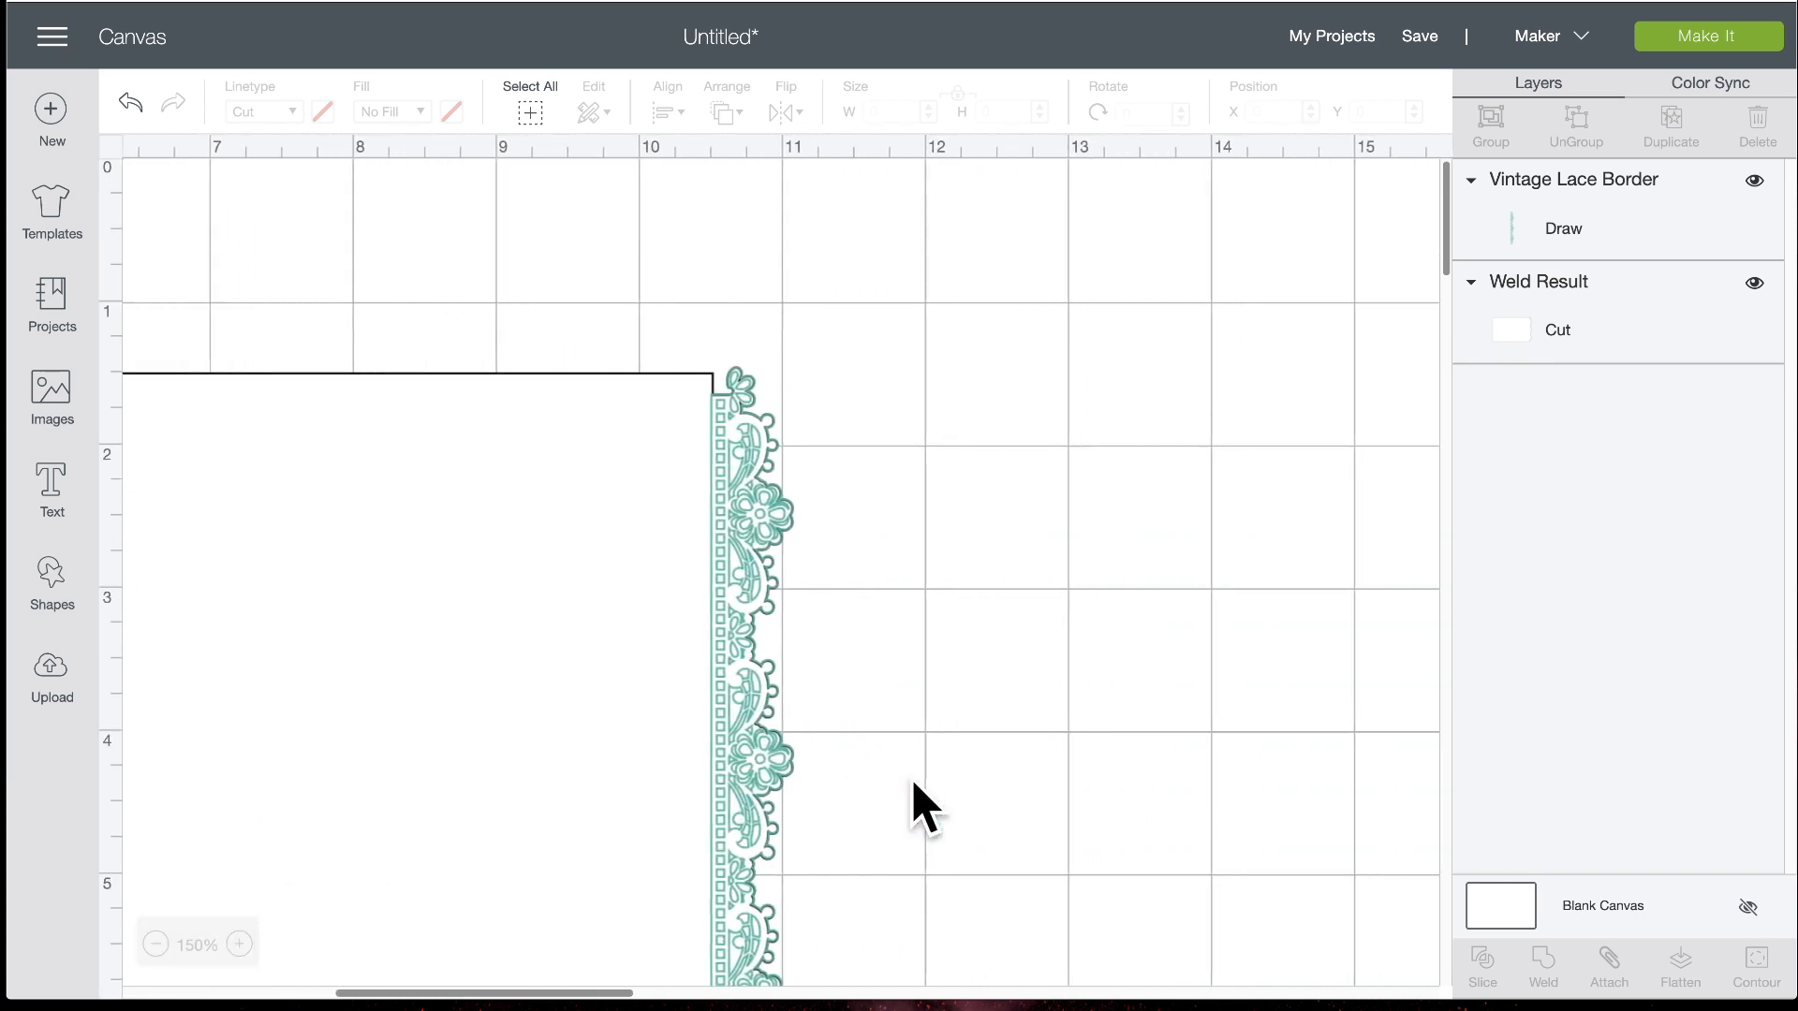
{"action": "scroll", "coordinate": [915, 795], "scroll_direction": "down", "scroll_amount": 5}
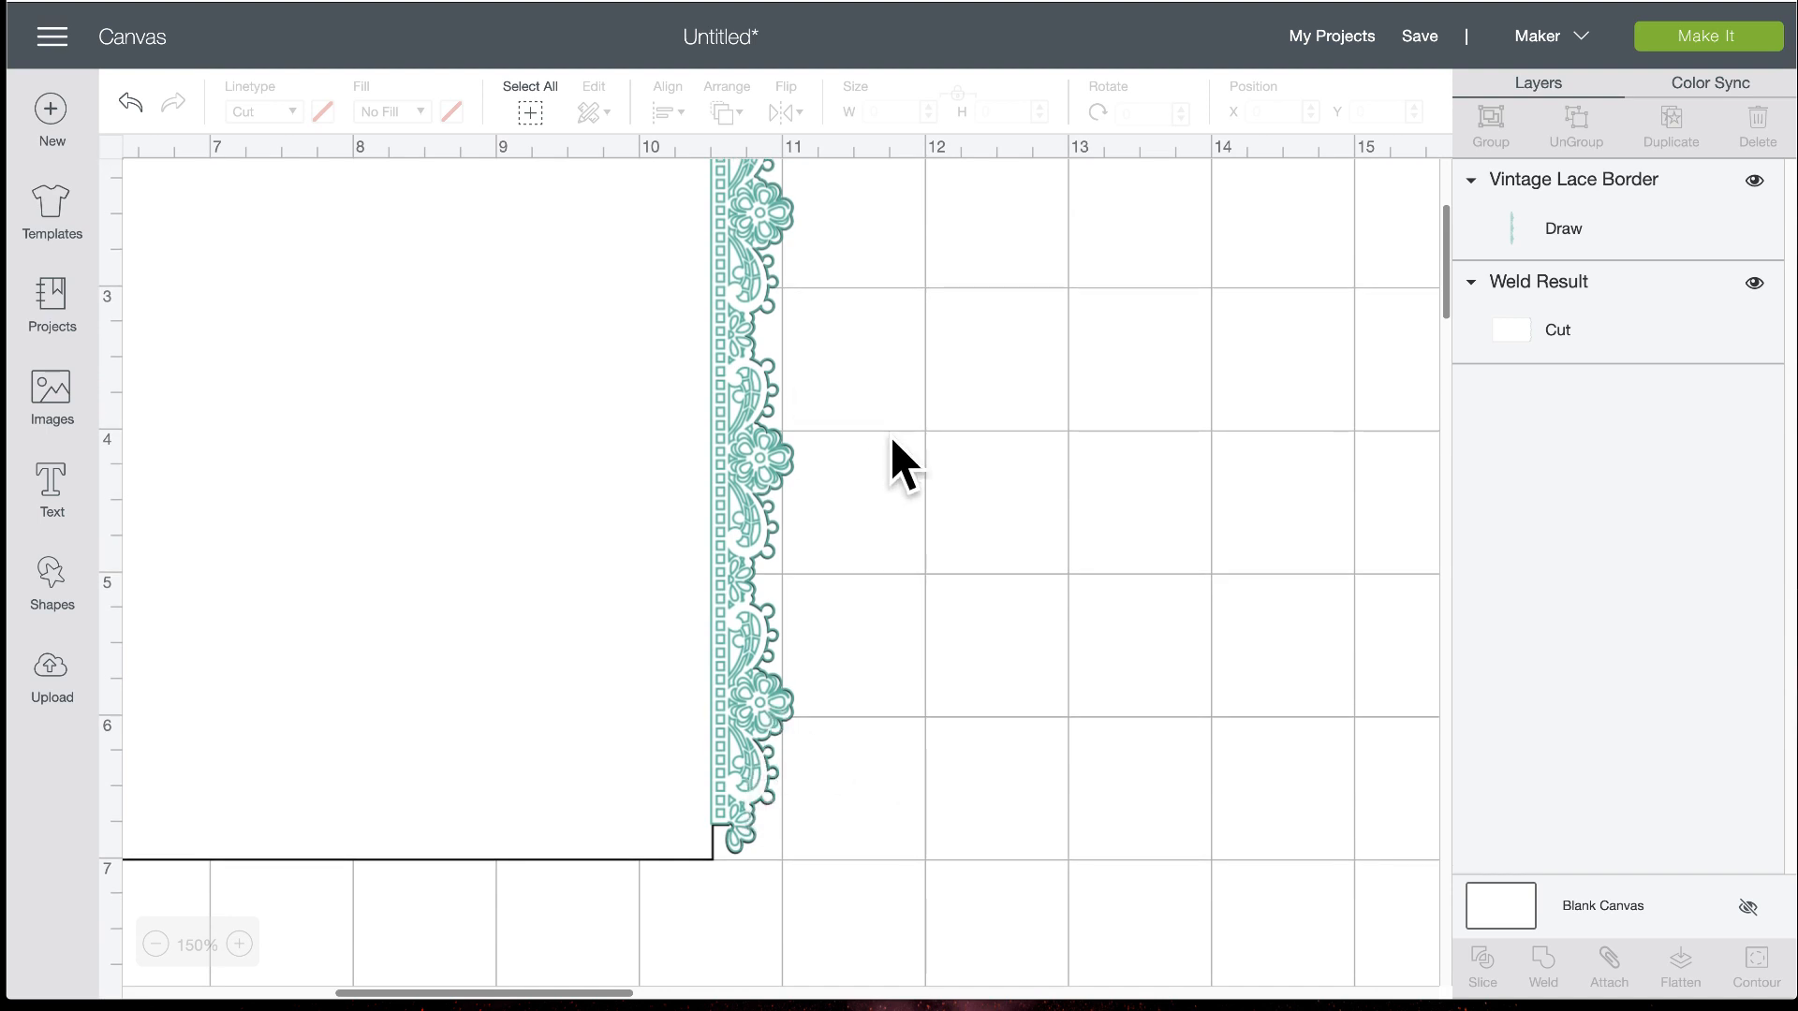
{"action": "scroll", "coordinate": [895, 602], "scroll_direction": "up", "scroll_amount": 4}
{"action": "scroll", "coordinate": [896, 582], "scroll_direction": "down", "scroll_amount": 4}
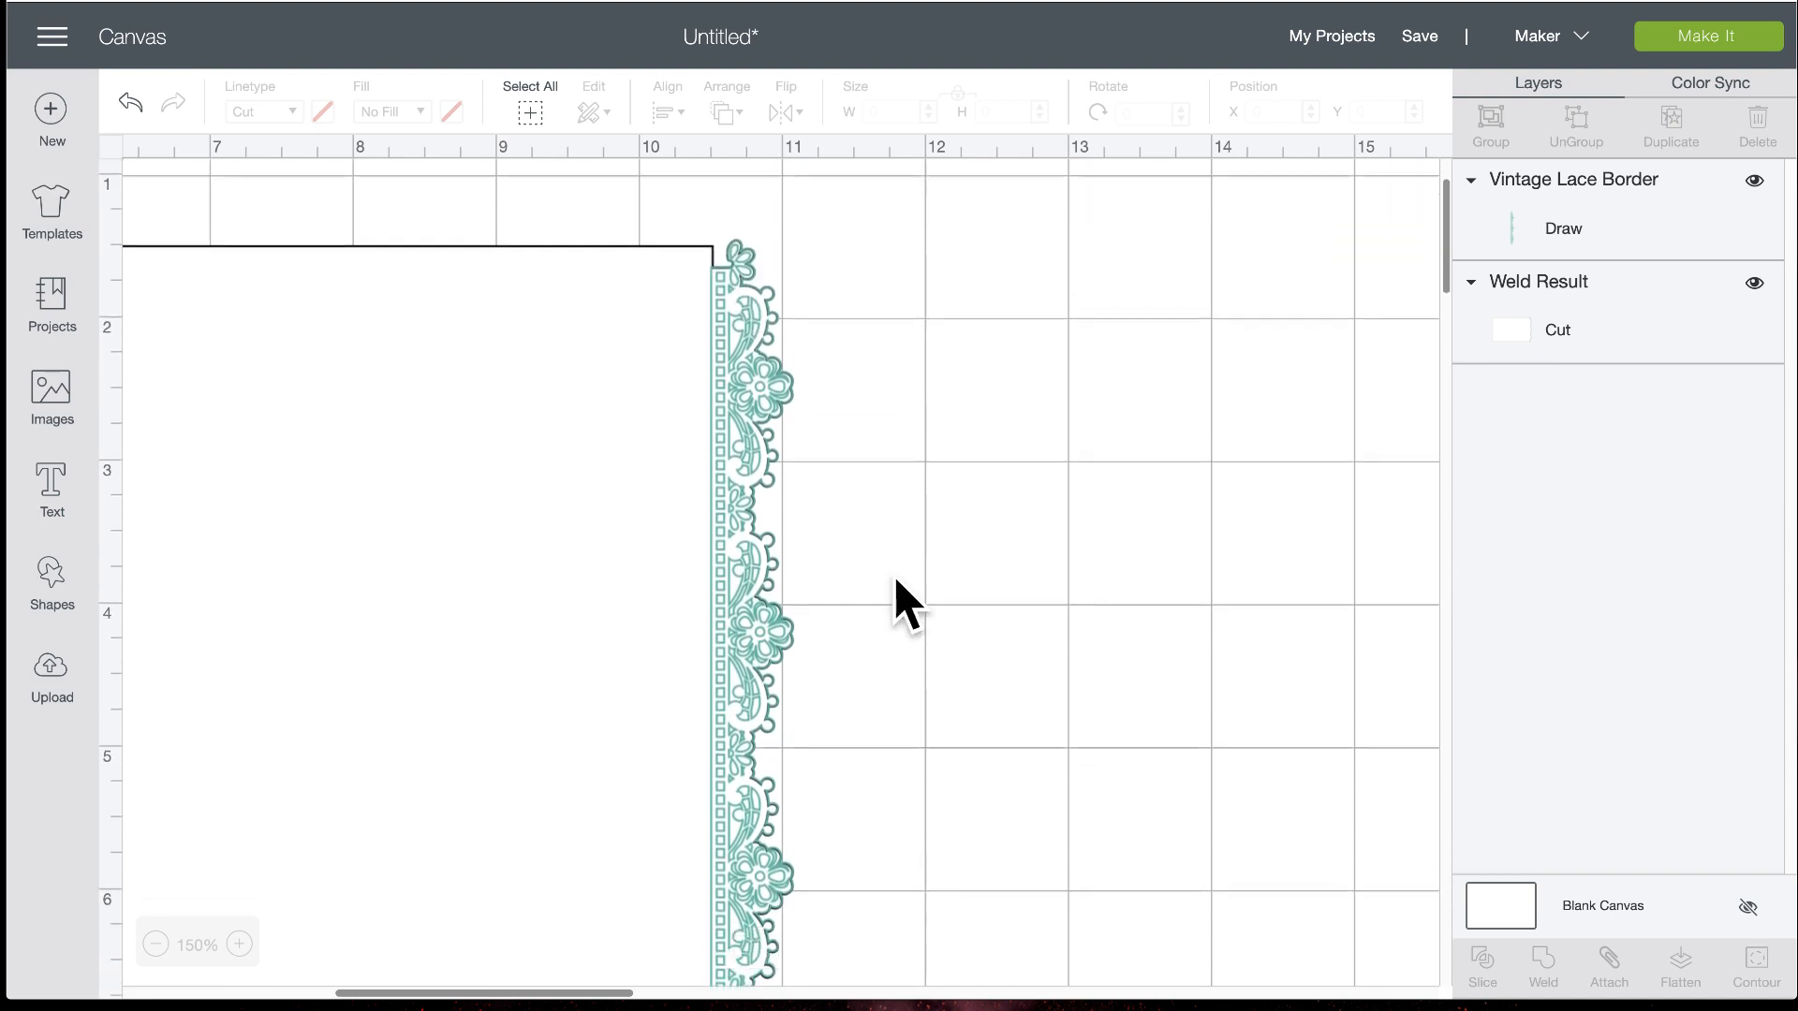
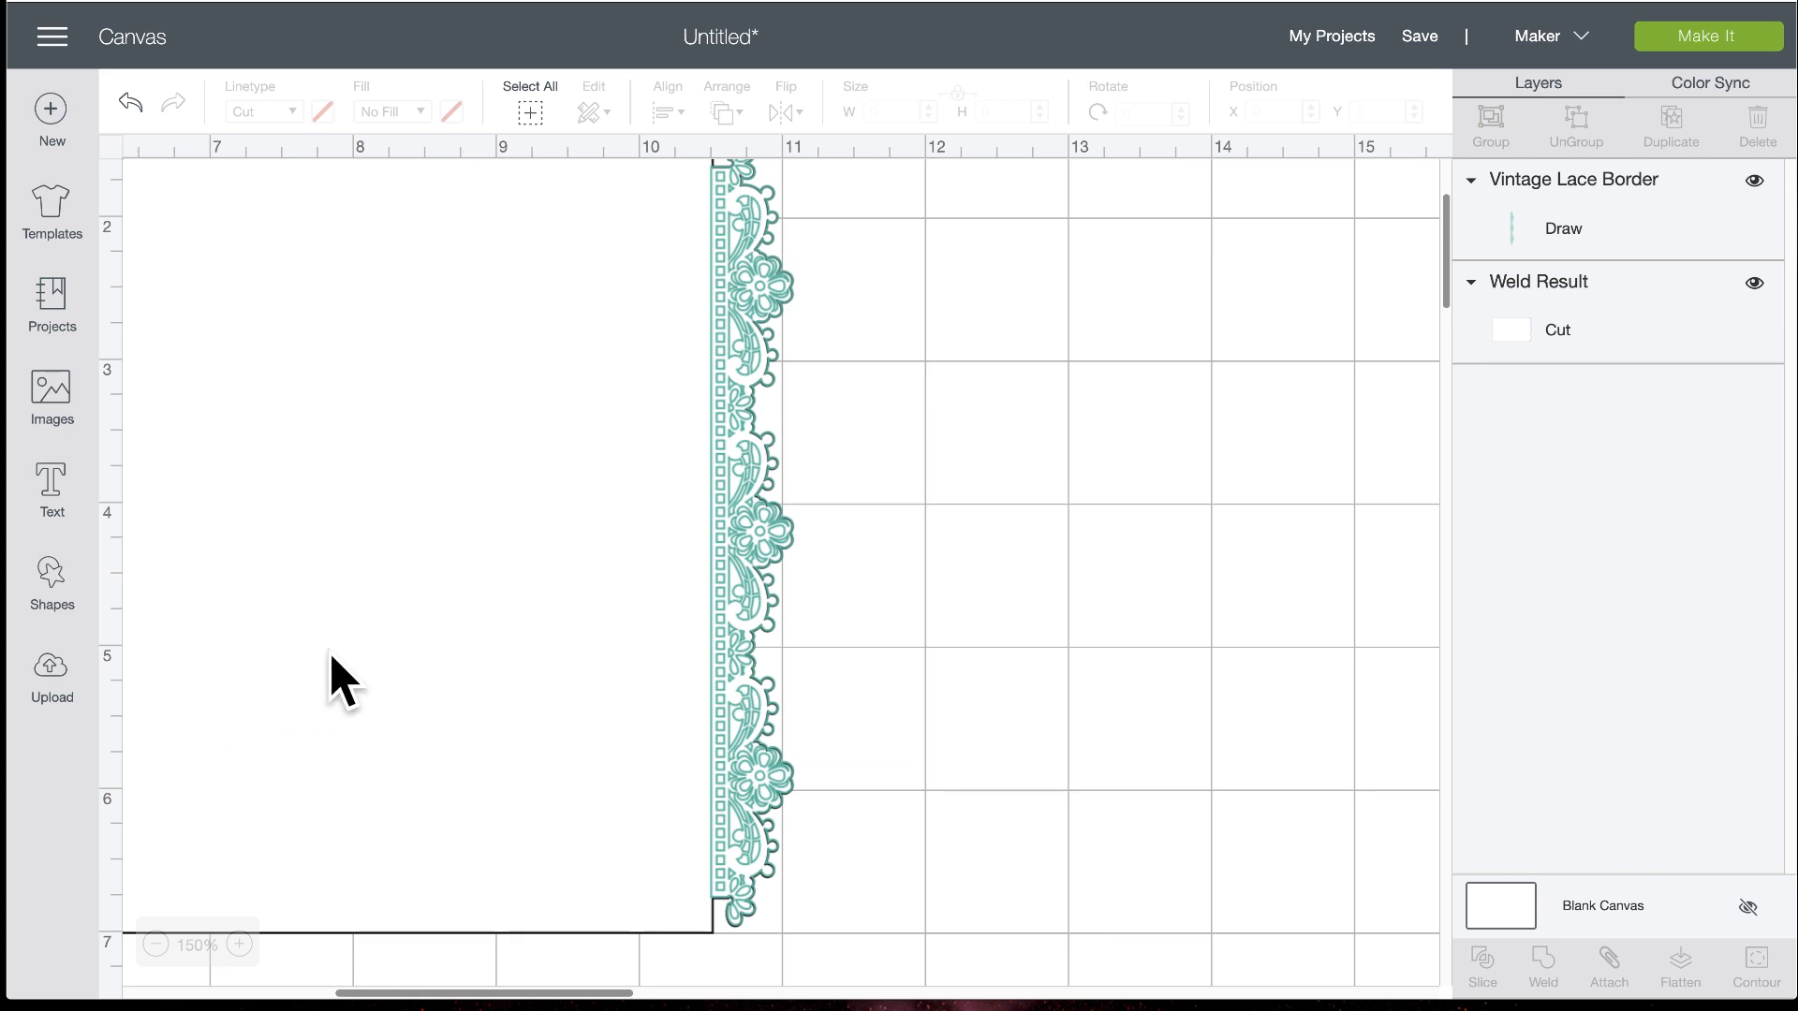
{"action": "scroll", "coordinate": [955, 586], "scroll_direction": "up", "scroll_amount": 3}
{"action": "scroll", "coordinate": [955, 585], "scroll_direction": "left", "scroll_amount": 5}
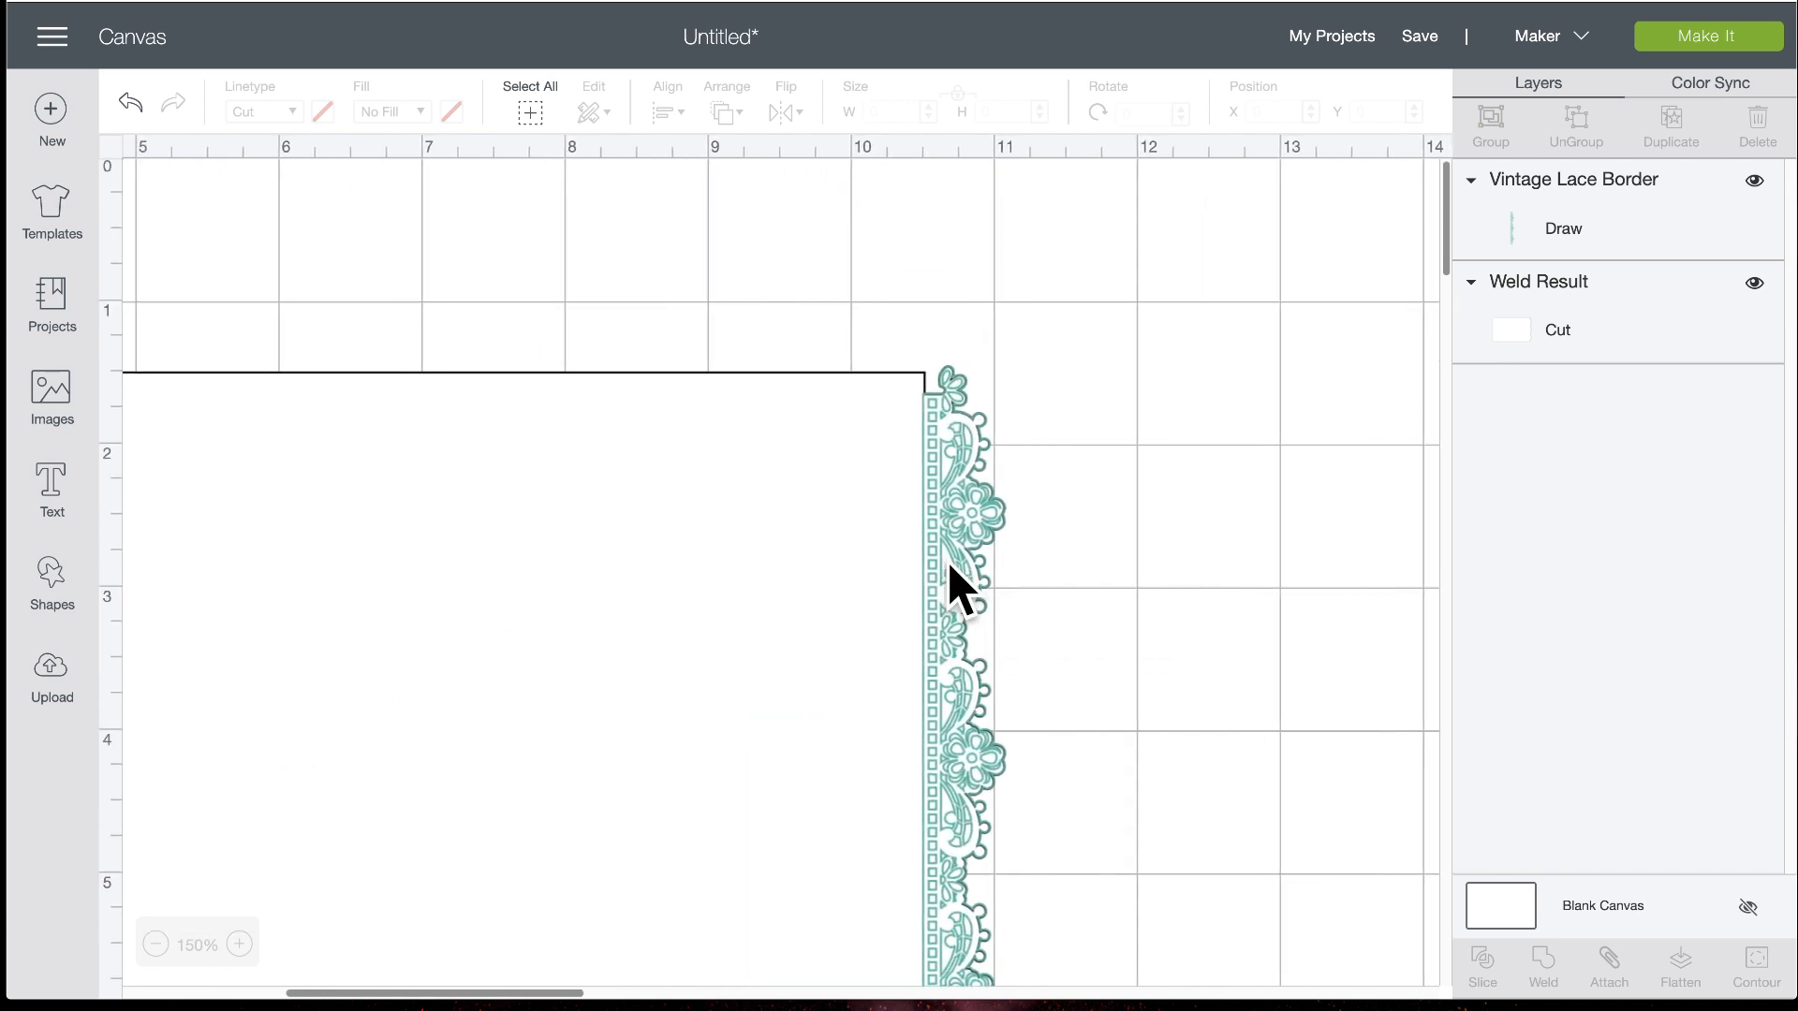
{"action": "left_click", "coordinate": [155, 944]}
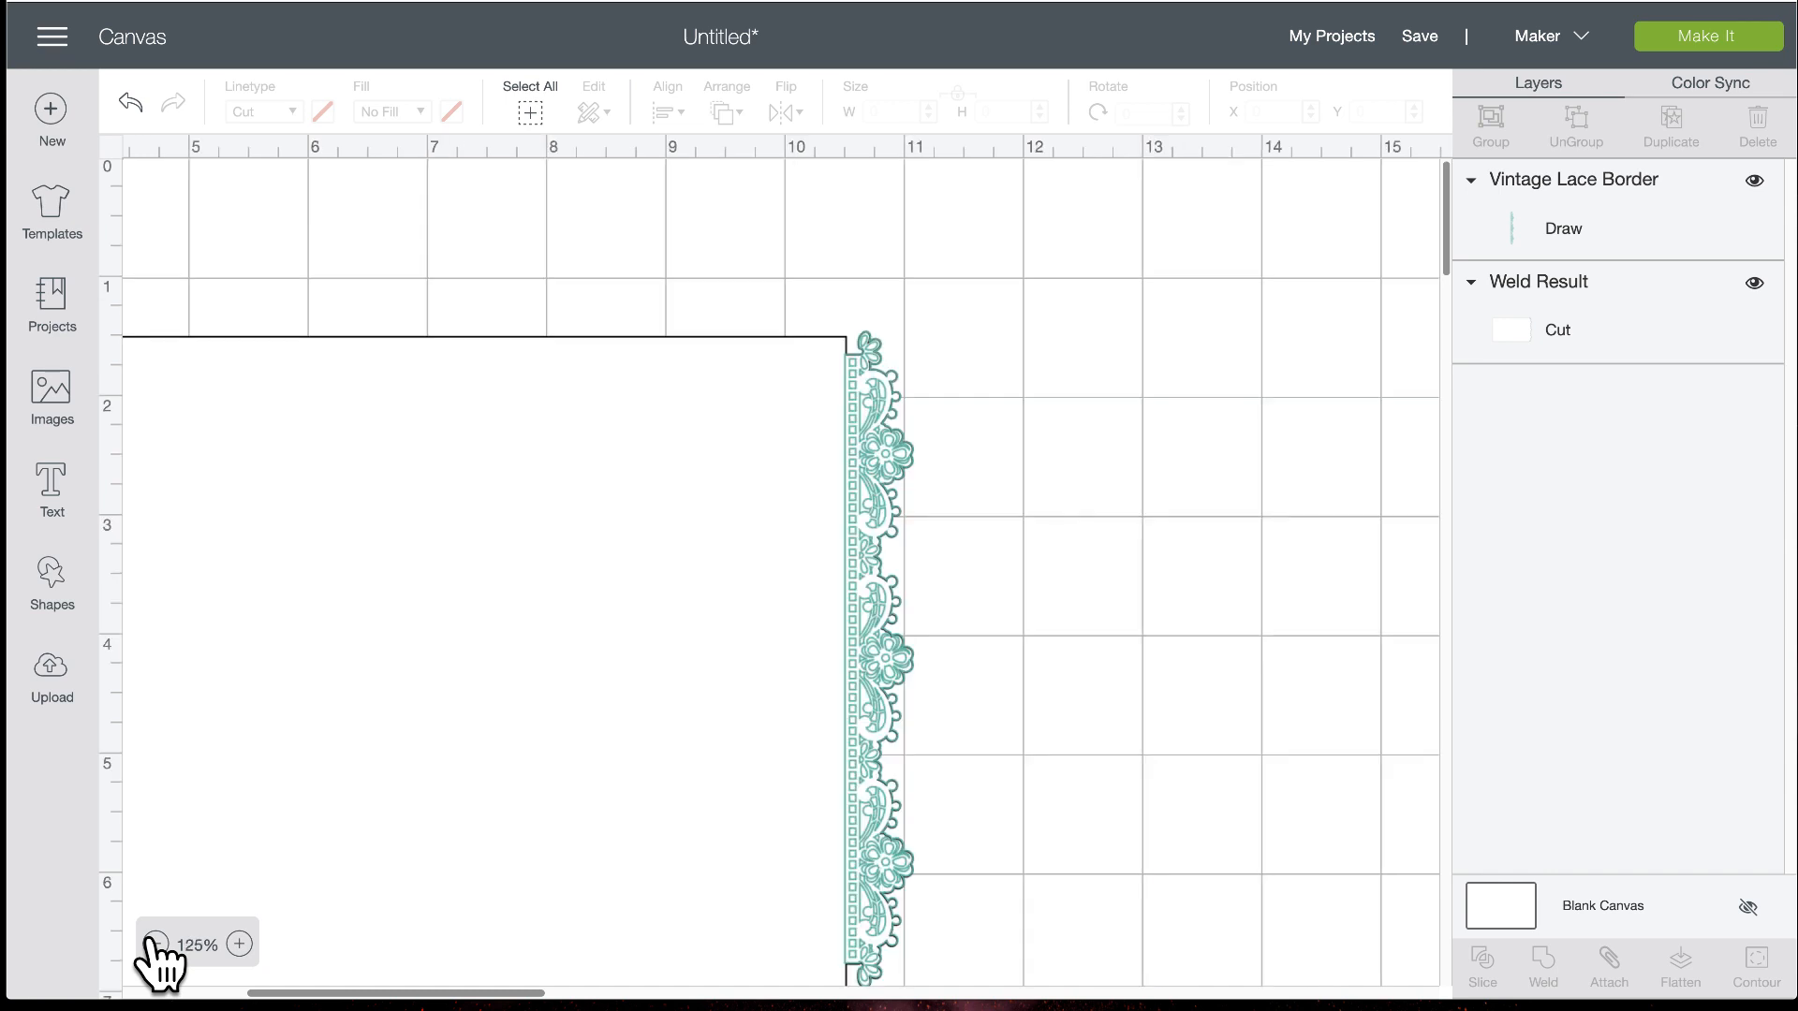
{"action": "left_click", "coordinate": [154, 944]}
{"action": "left_click", "coordinate": [154, 943]}
{"action": "scroll", "coordinate": [360, 689], "scroll_direction": "left", "scroll_amount": 5}
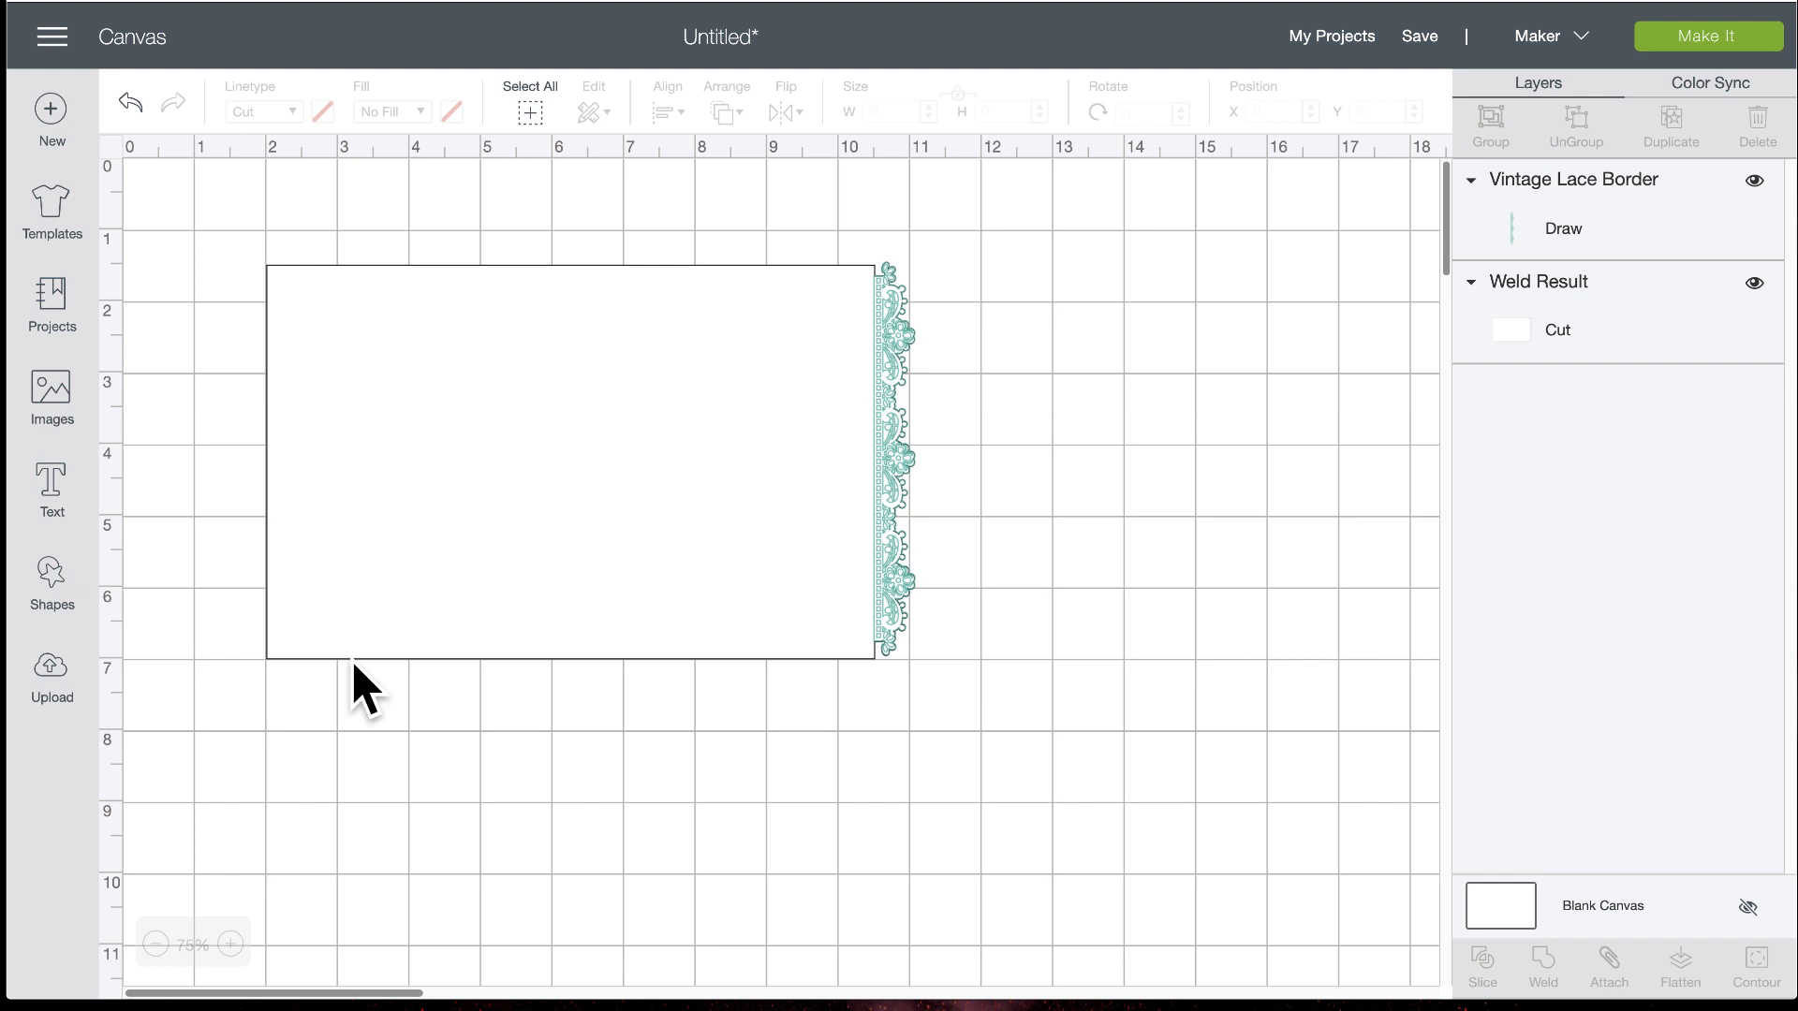
Start a new machine setup, replacing the unsaved project, and choose Cricut Maker as the product
{"action": "left_click", "coordinate": [53, 40]}
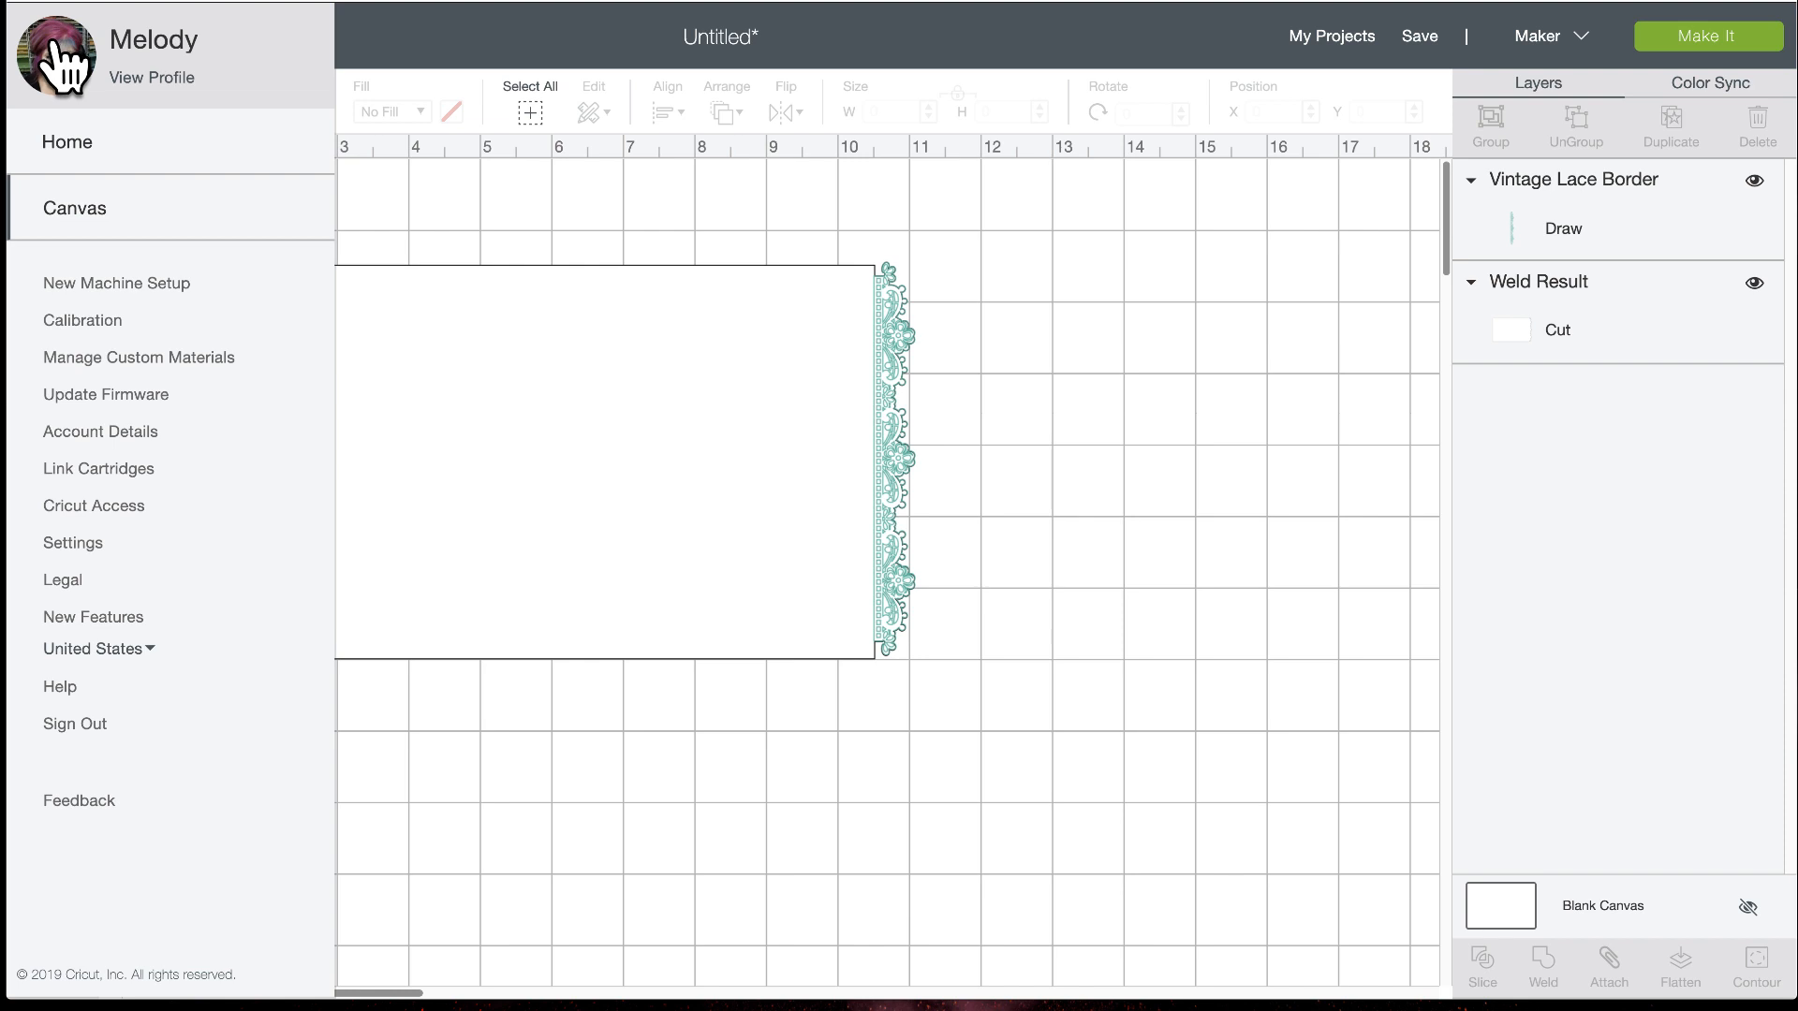
{"action": "left_click", "coordinate": [153, 284]}
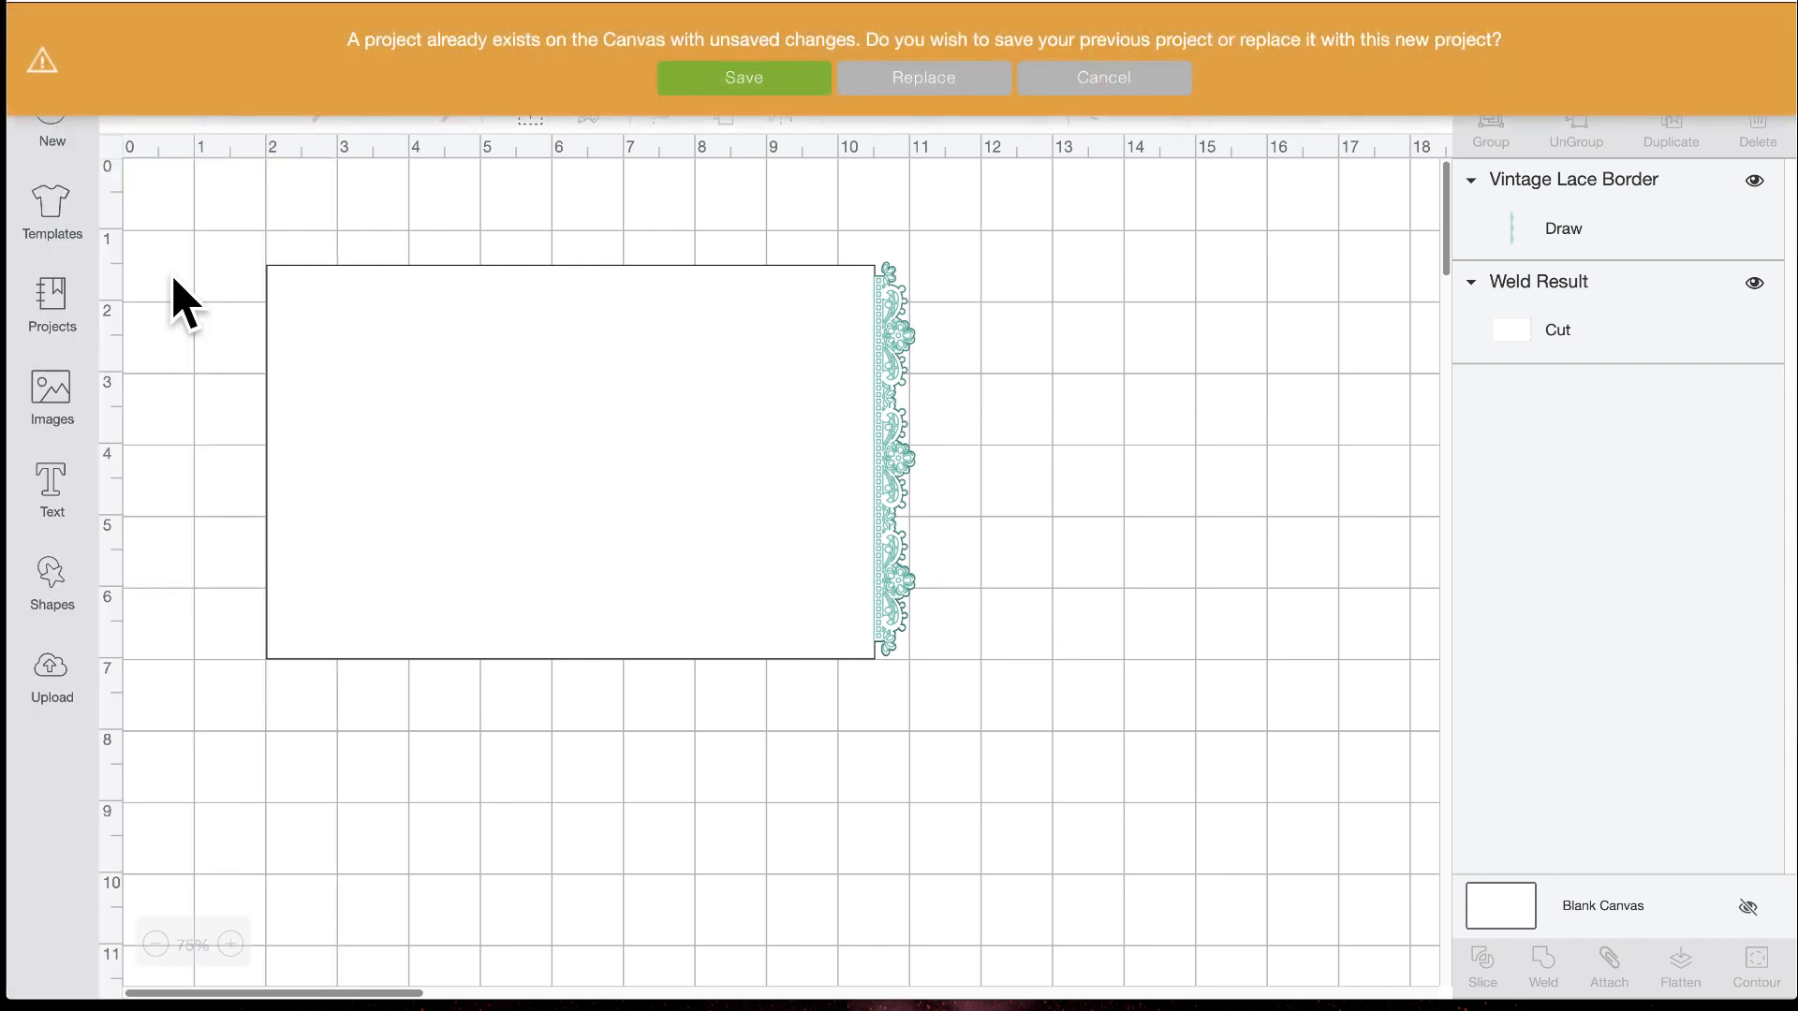
{"action": "left_click", "coordinate": [913, 80]}
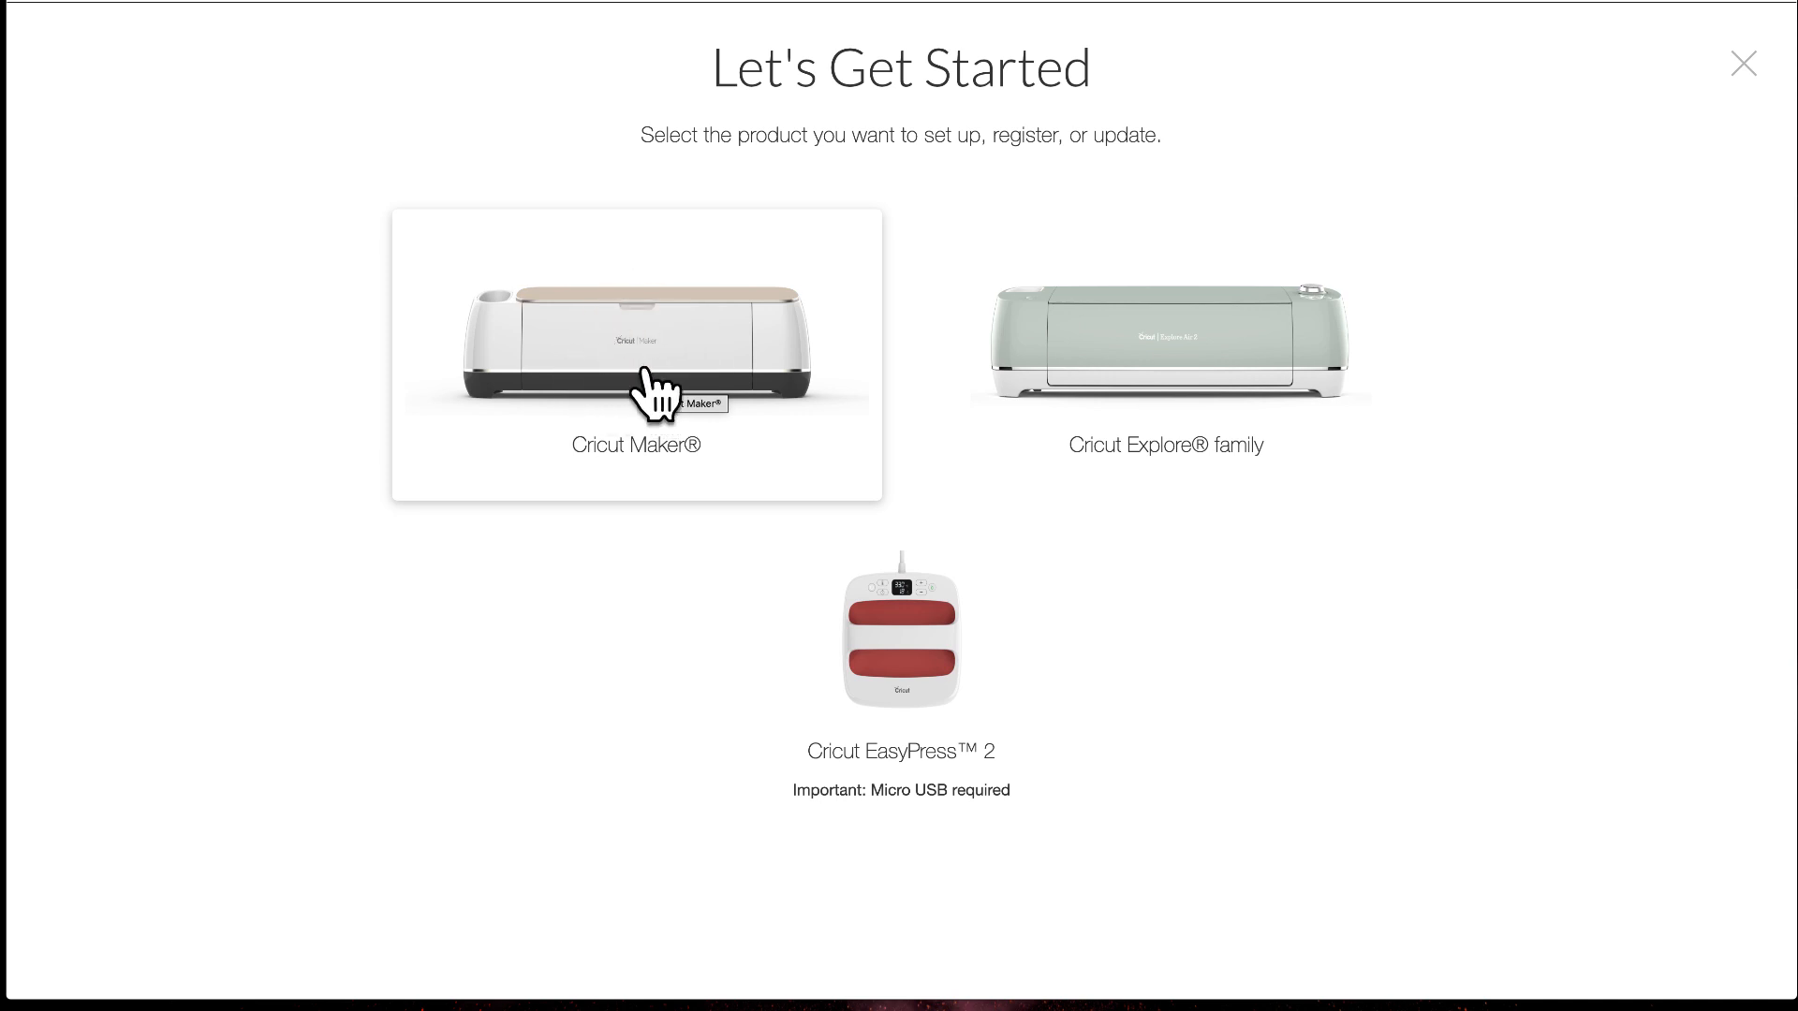
{"action": "left_click", "coordinate": [708, 384]}
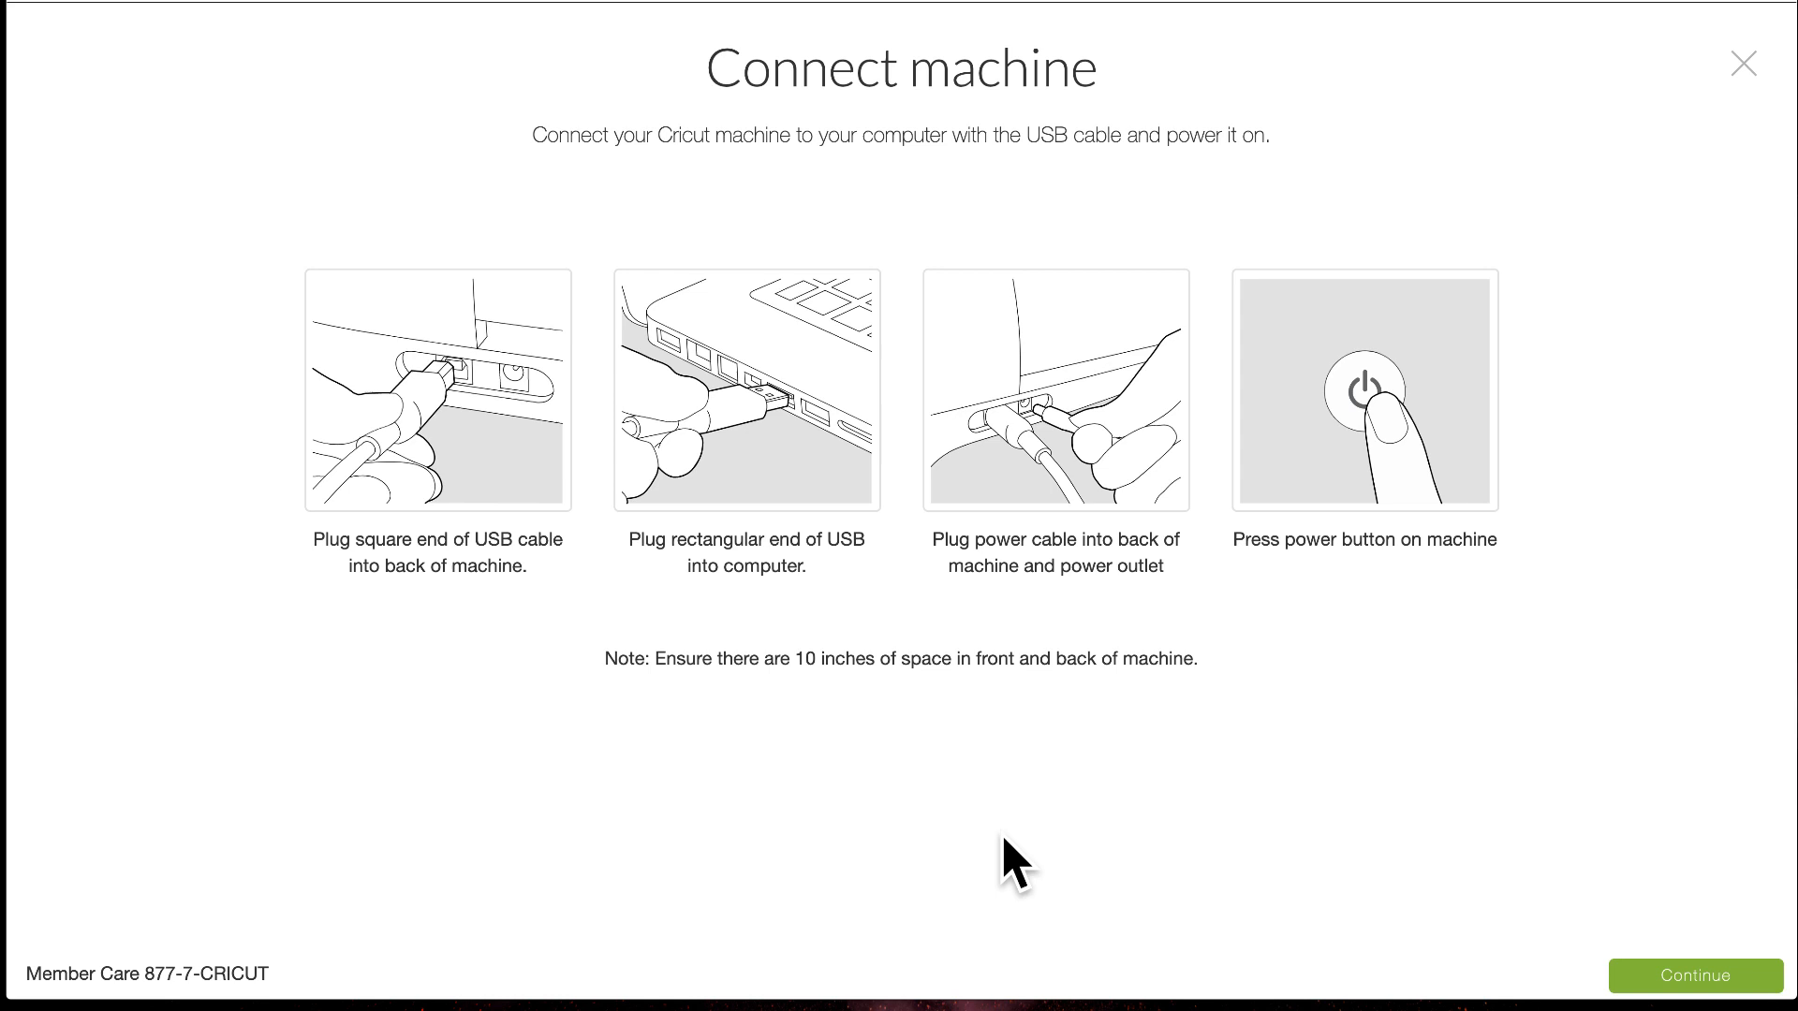
Continue past the machine connection instructions in the Cricut Maker setup
{"action": "left_click", "coordinate": [1629, 982]}
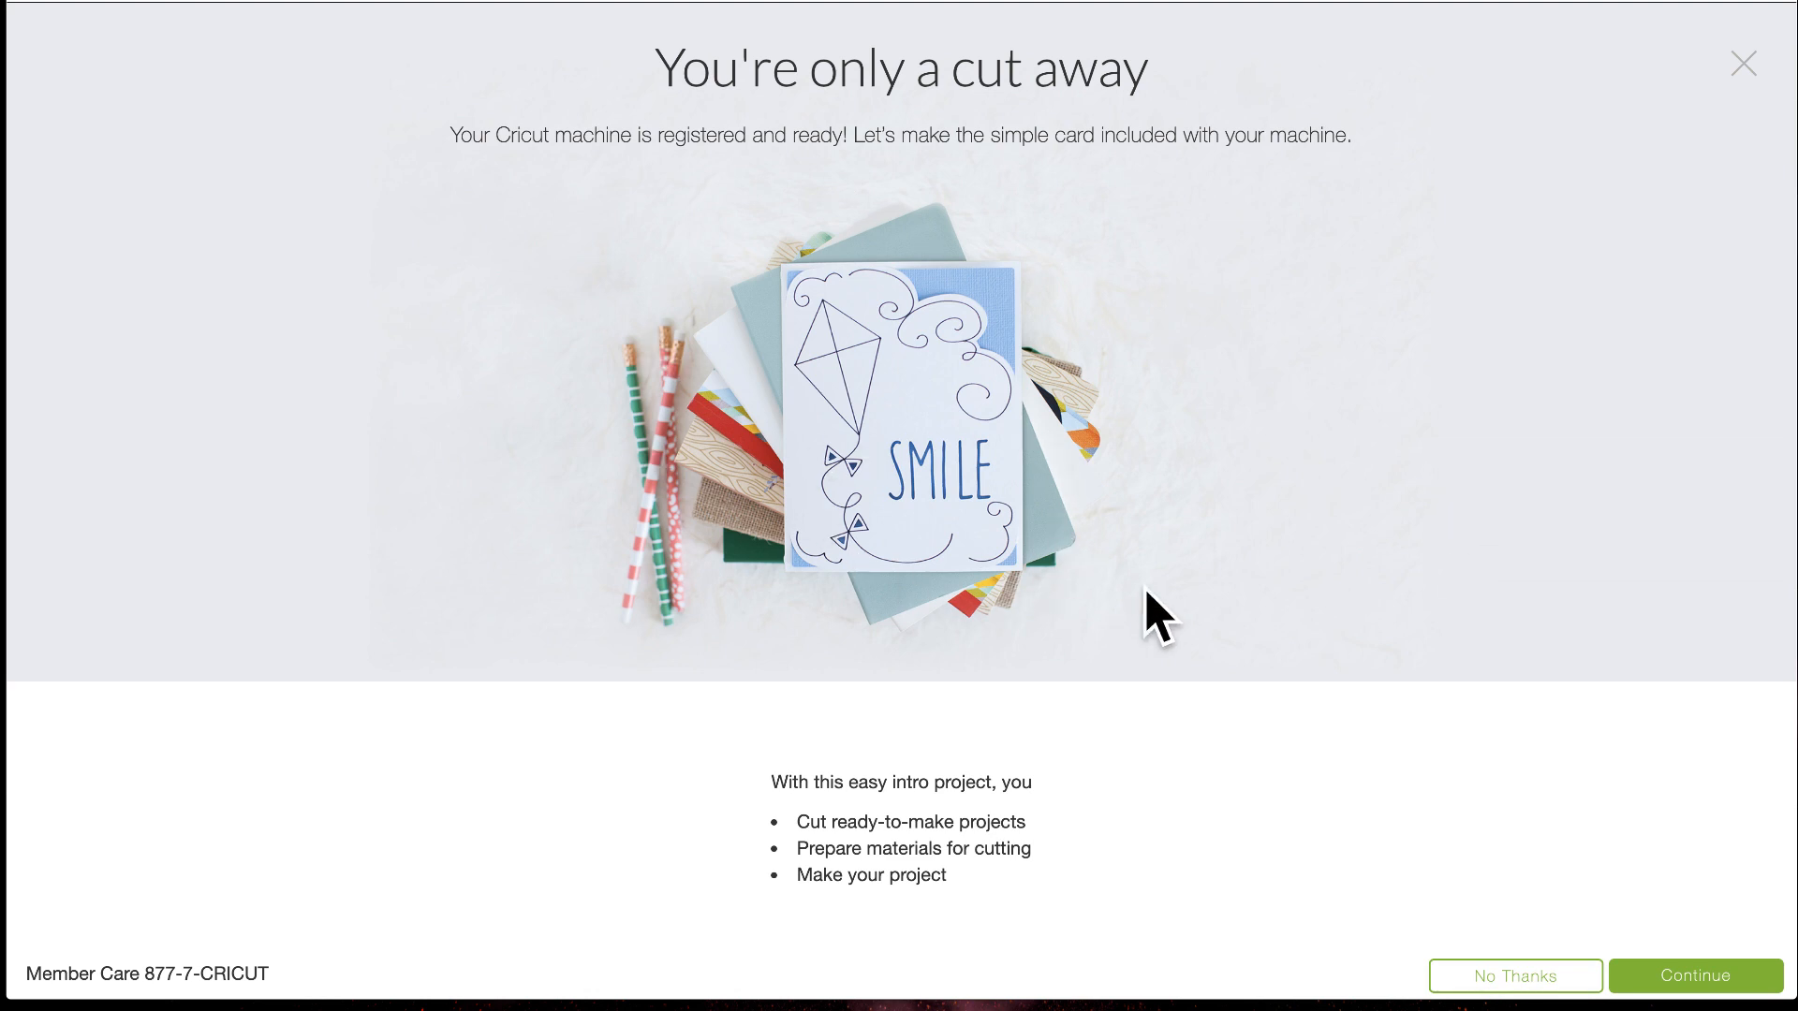
{"action": "left_click", "coordinate": [1674, 982]}
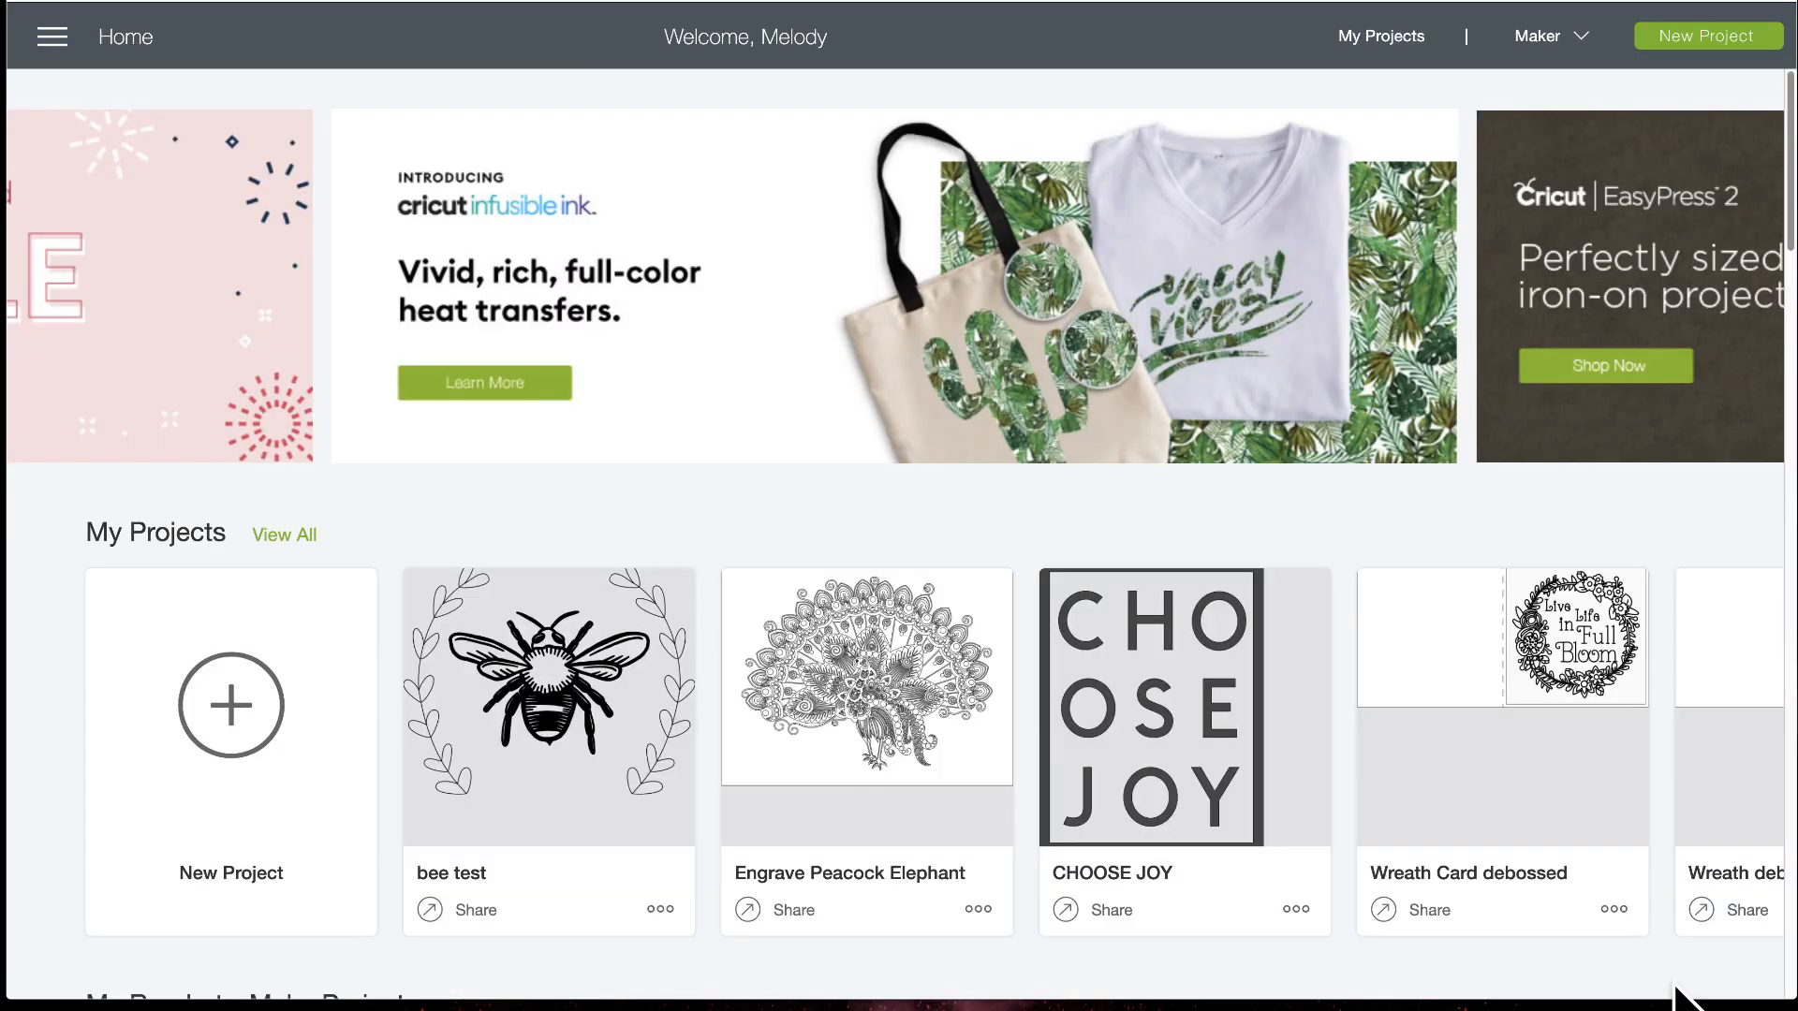
{"action": "scroll", "coordinate": [1677, 986], "scroll_direction": "down", "scroll_amount": 20}
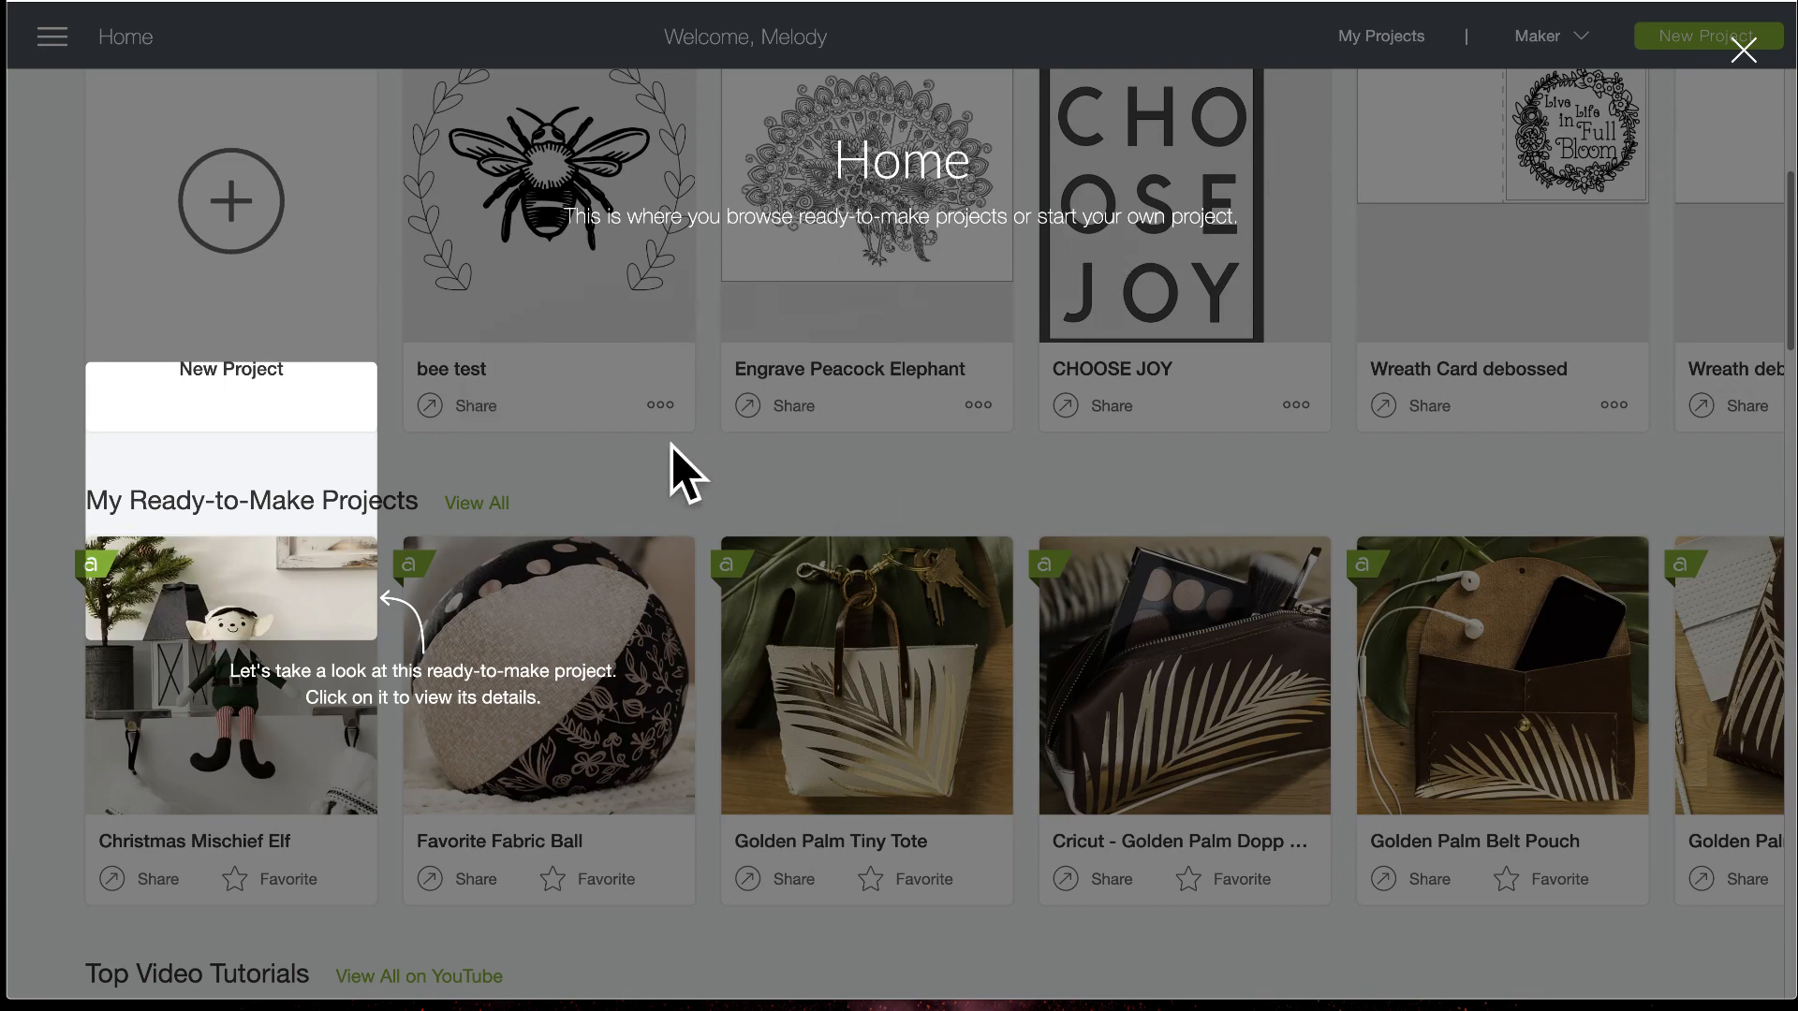
{"action": "left_click", "coordinate": [1743, 49]}
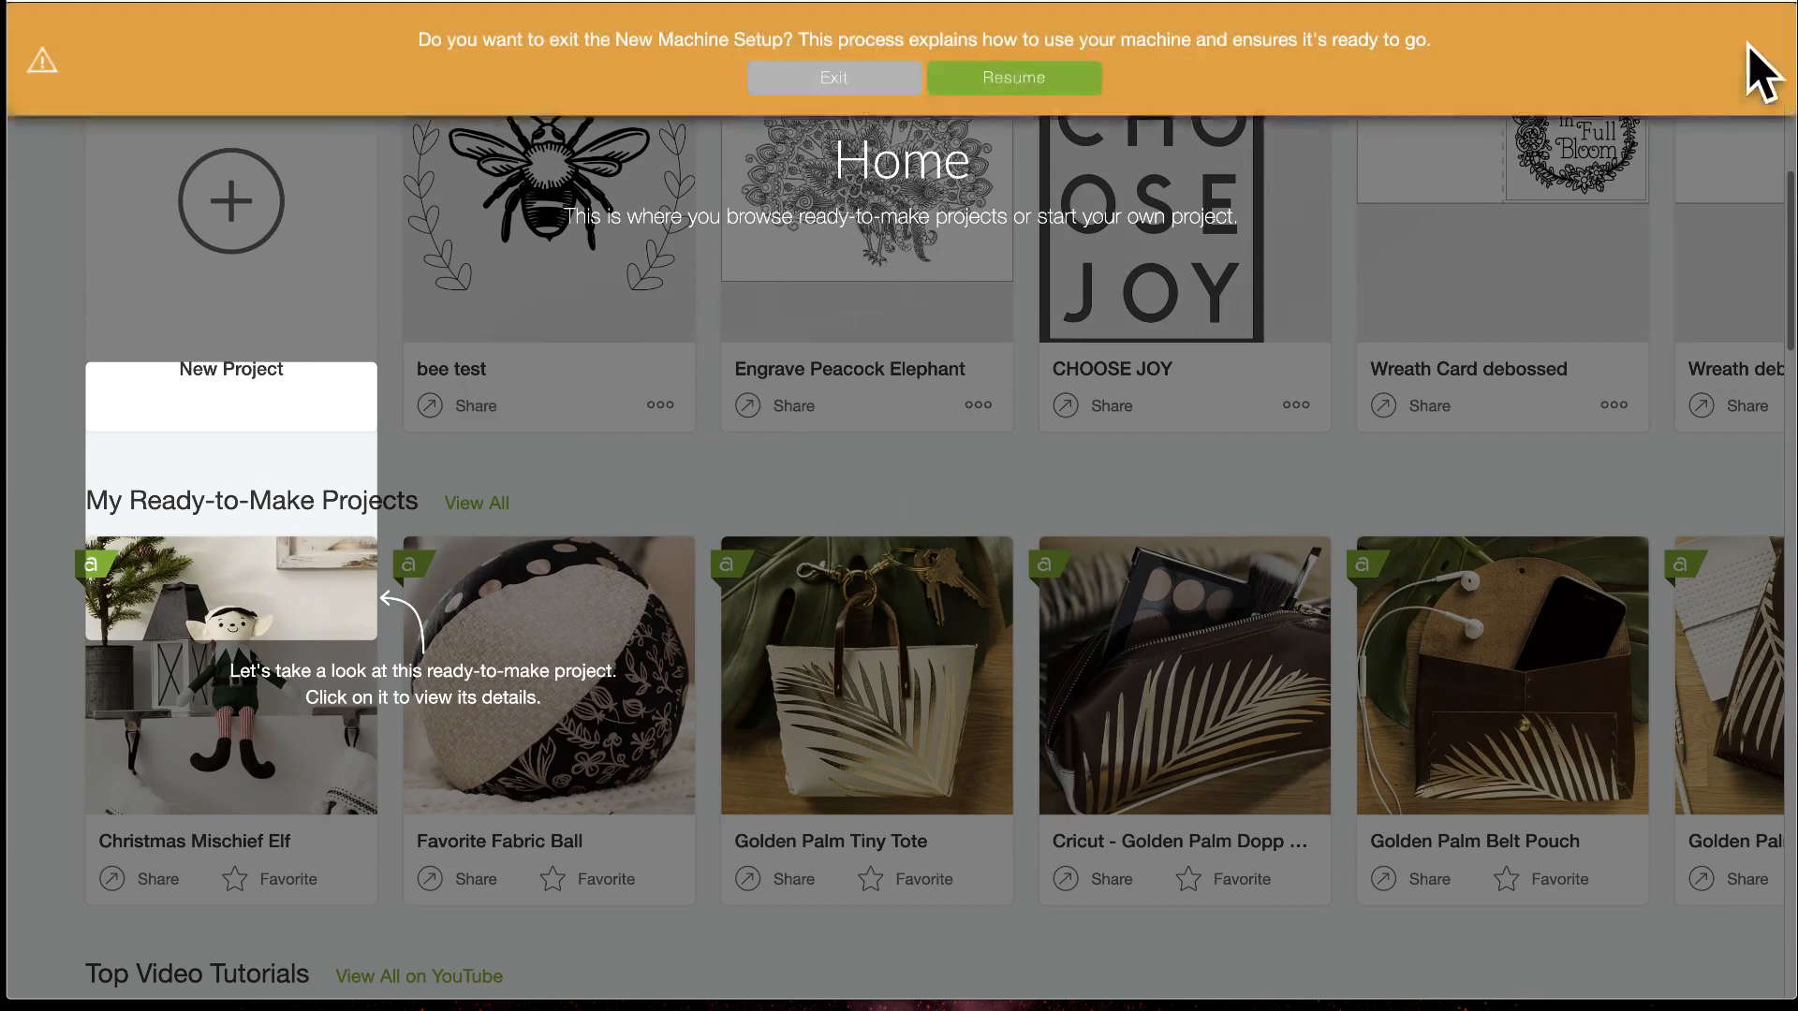
{"action": "left_click", "coordinate": [881, 82]}
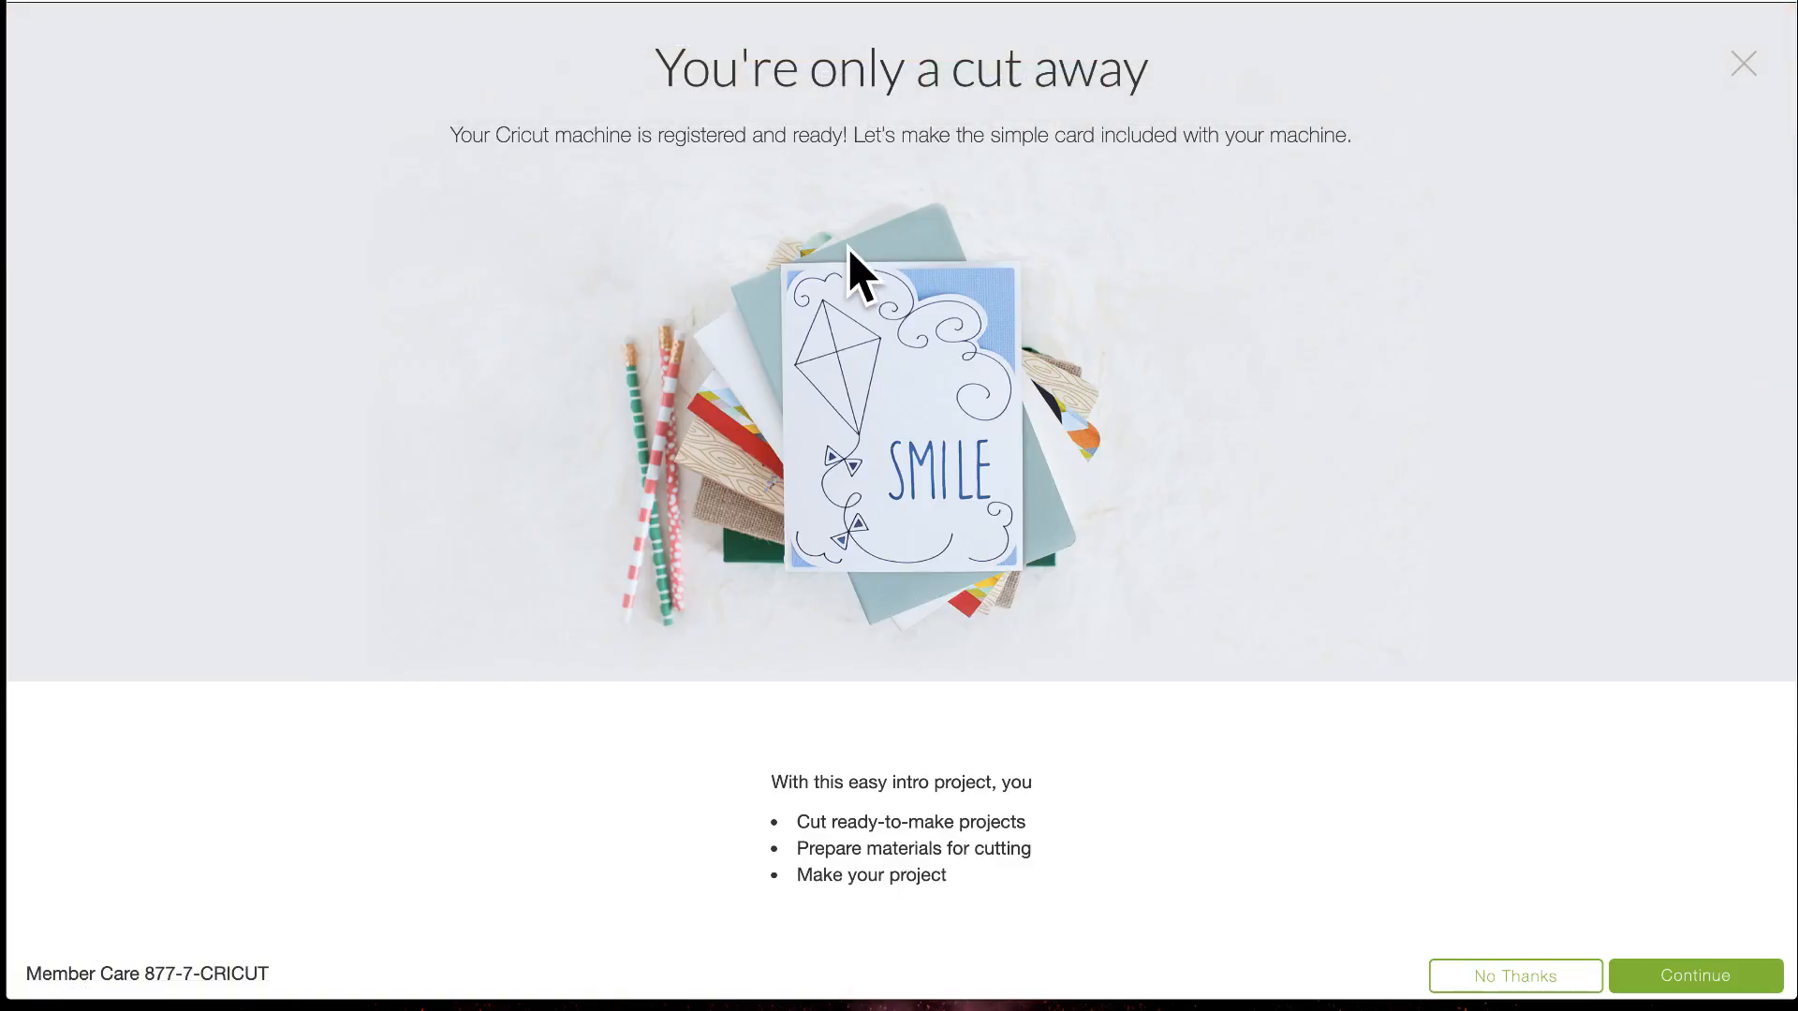
{"action": "left_click", "coordinate": [1494, 975]}
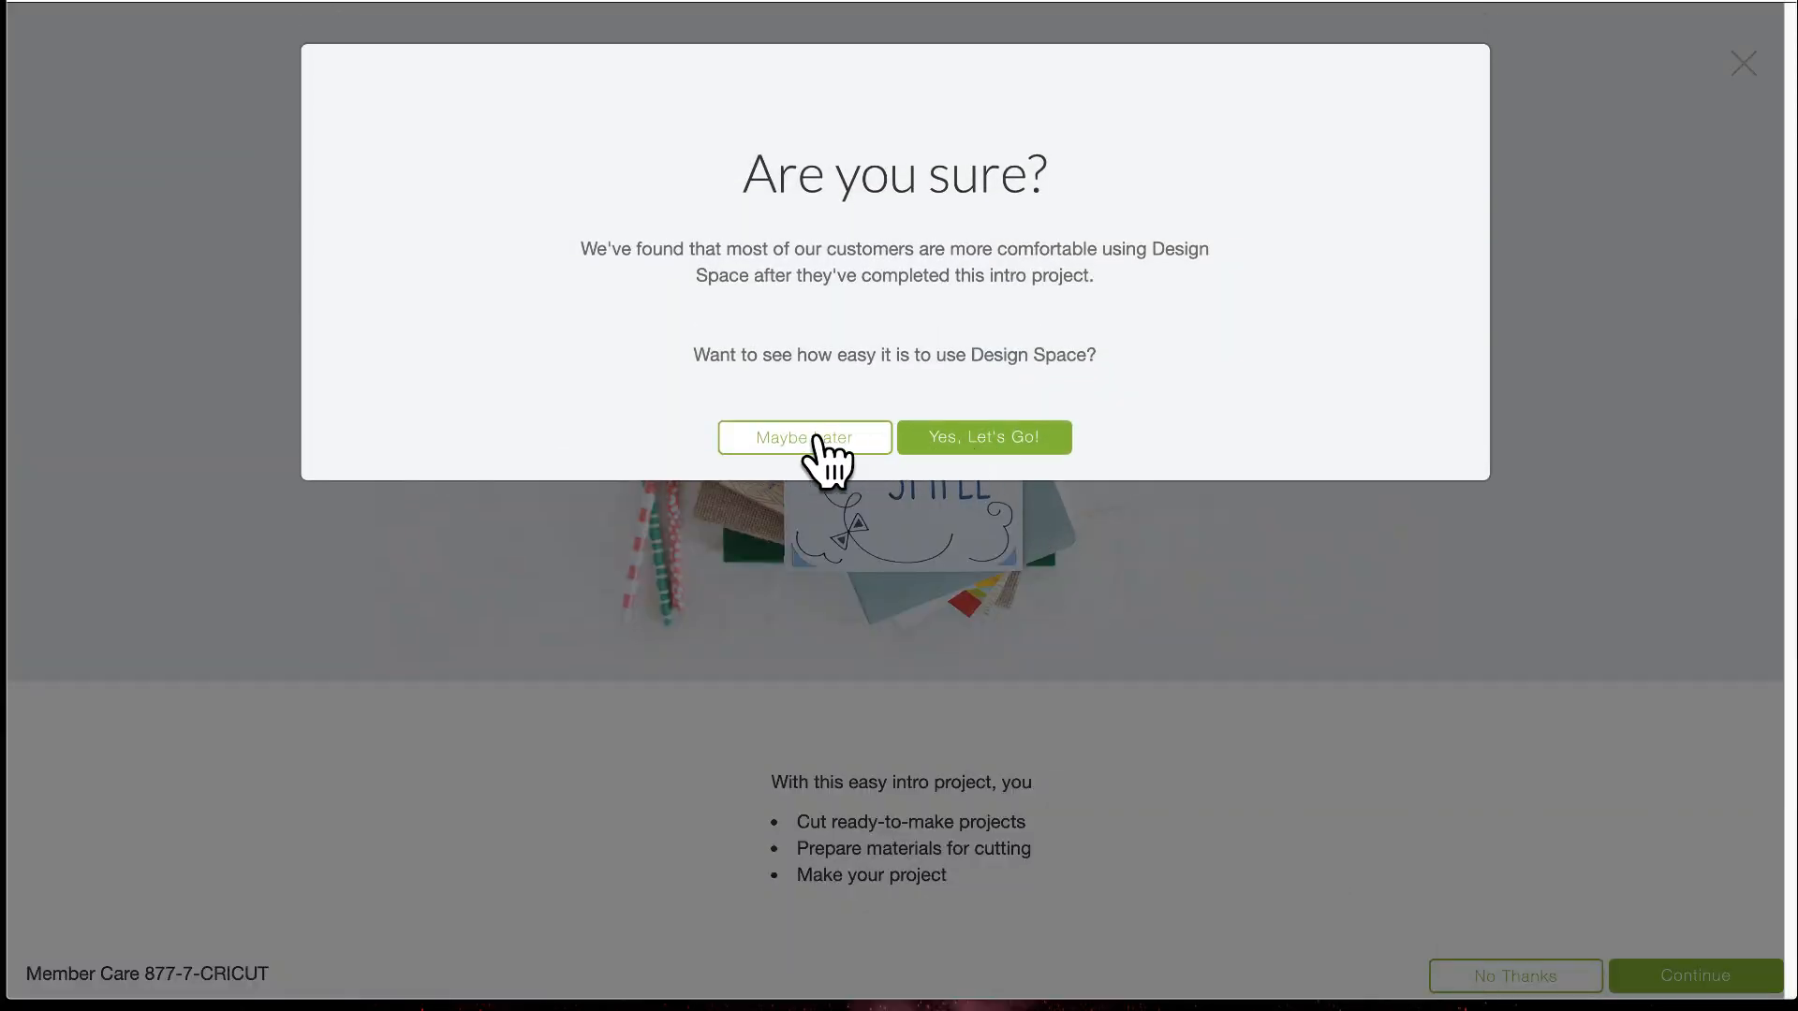
{"action": "left_click", "coordinate": [979, 438]}
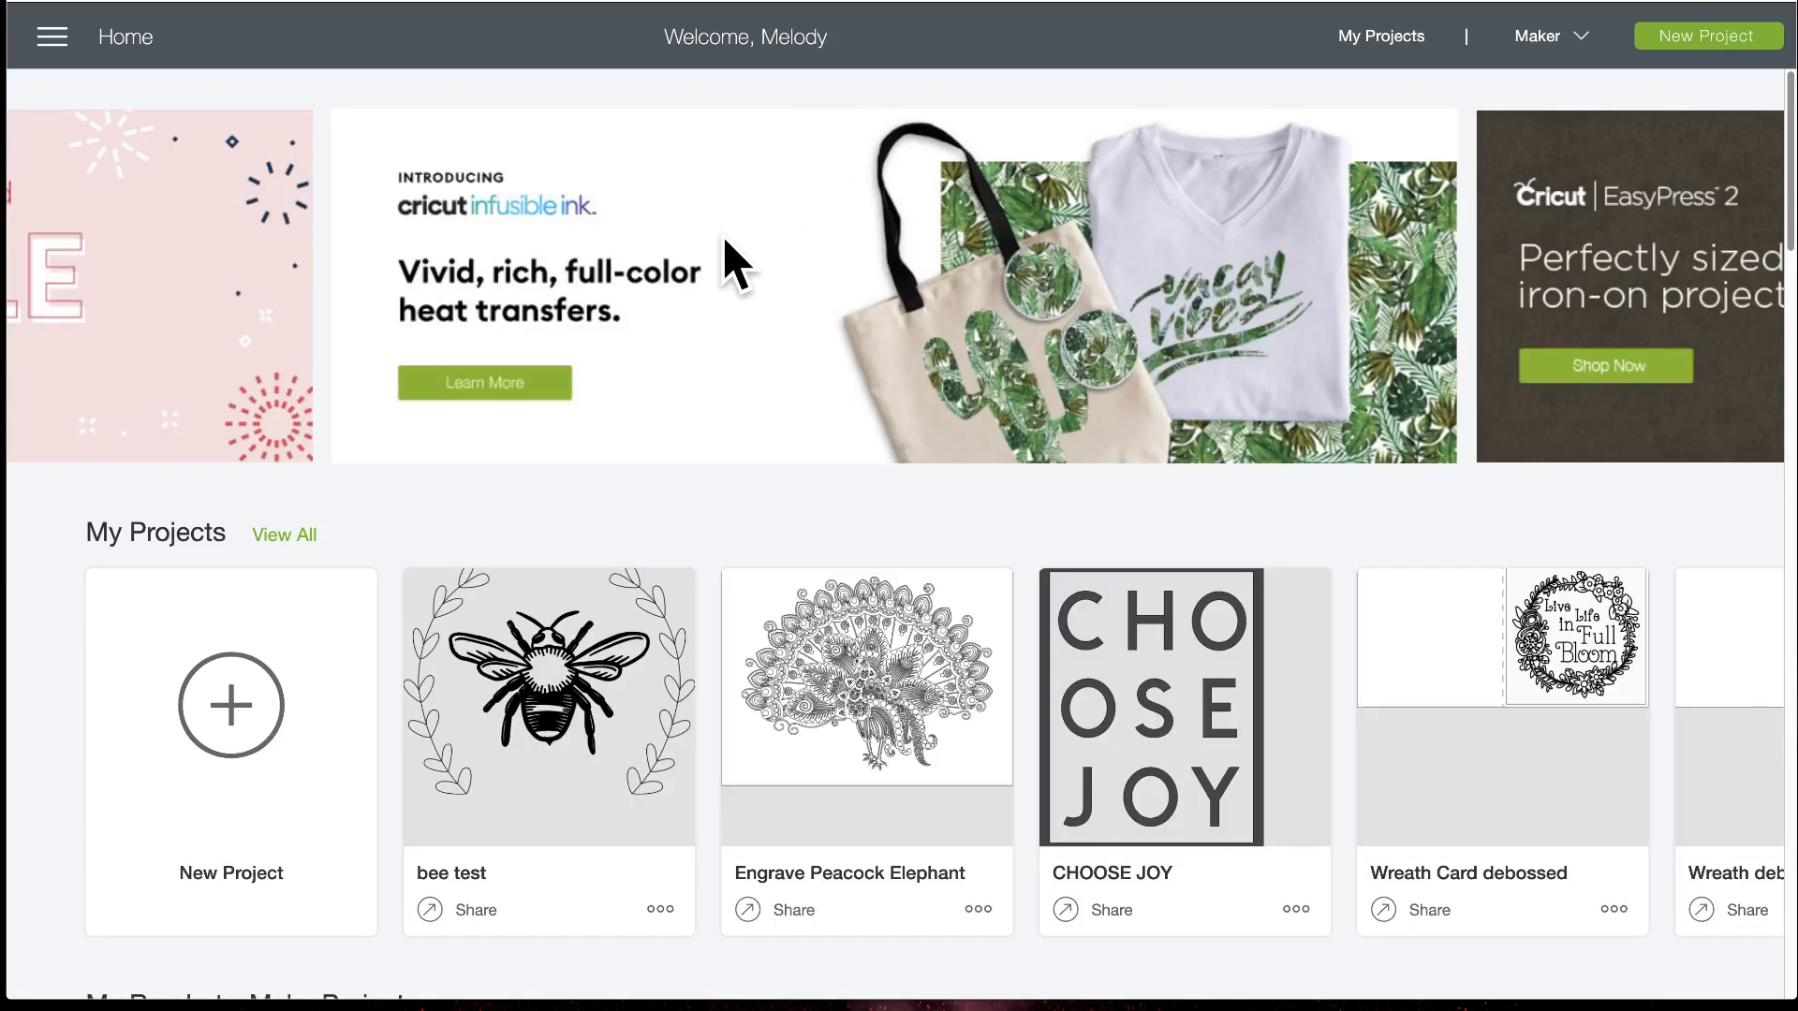
{"action": "scroll", "coordinate": [735, 265], "scroll_direction": "down", "scroll_amount": 15}
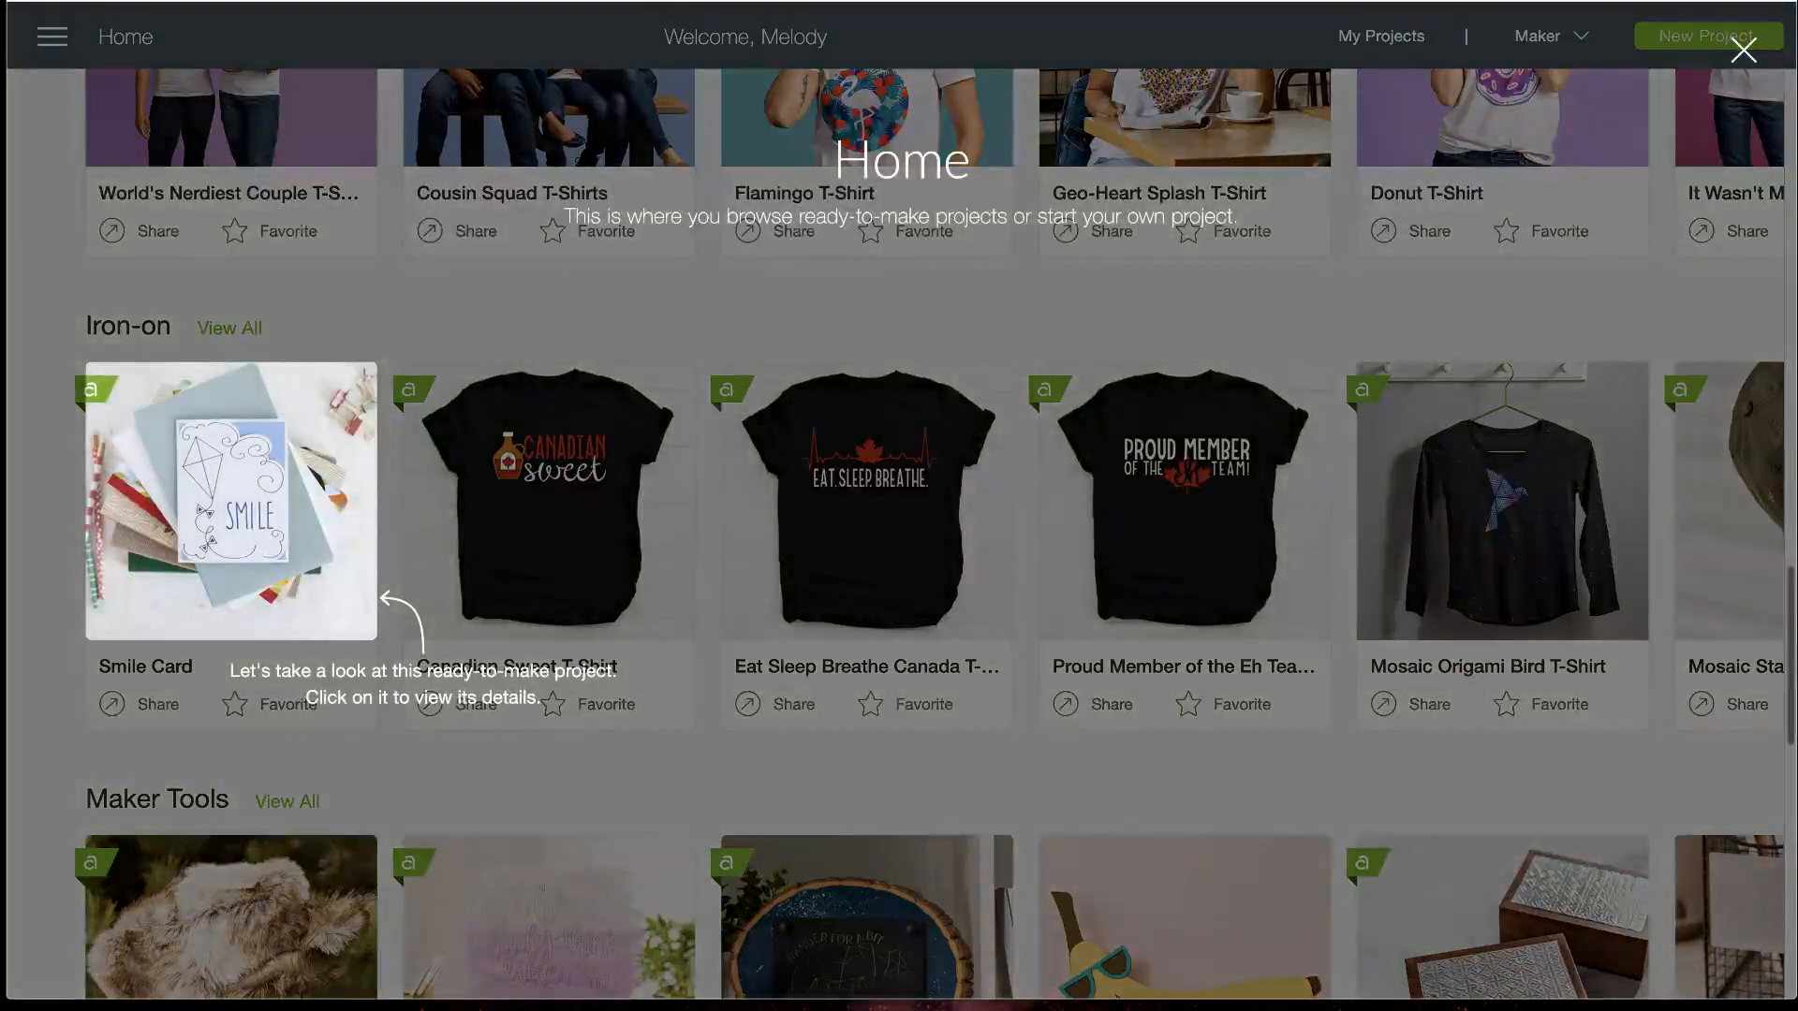
{"action": "left_click", "coordinate": [1745, 49]}
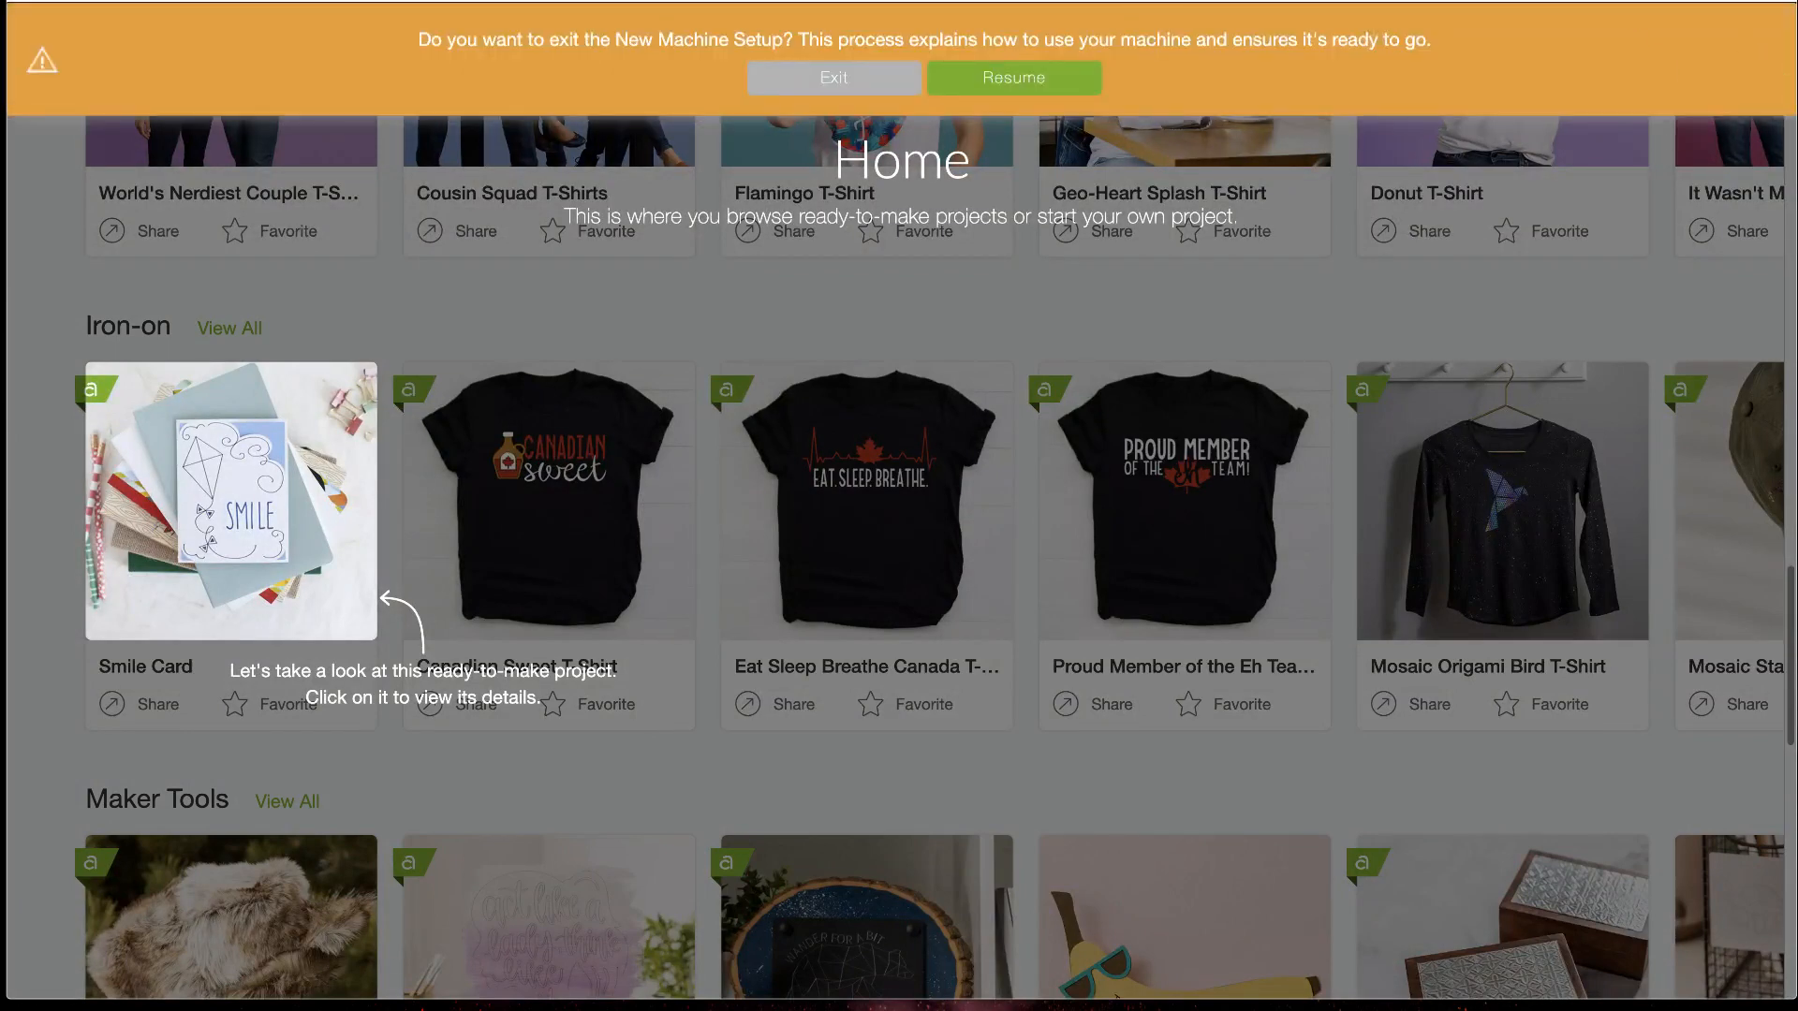
{"action": "left_click", "coordinate": [789, 82]}
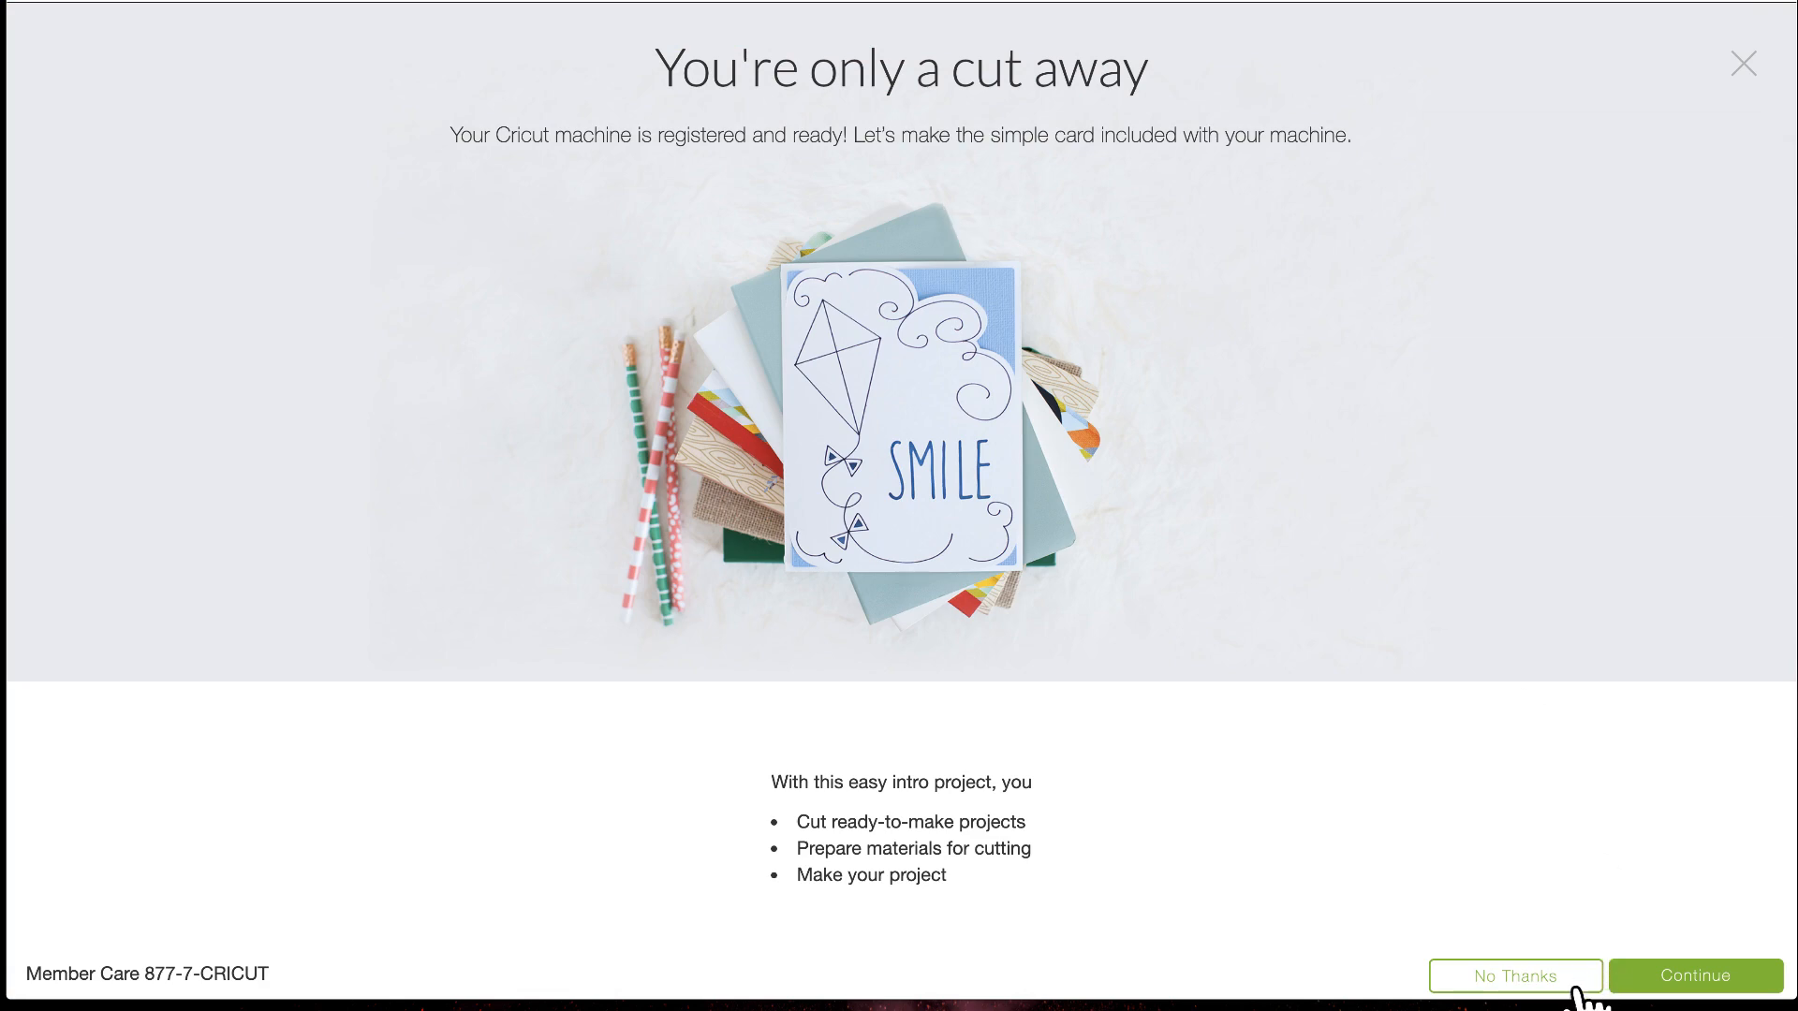
Decline the intro card project and finish the machine setup to start designing
{"action": "left_click", "coordinate": [1510, 977]}
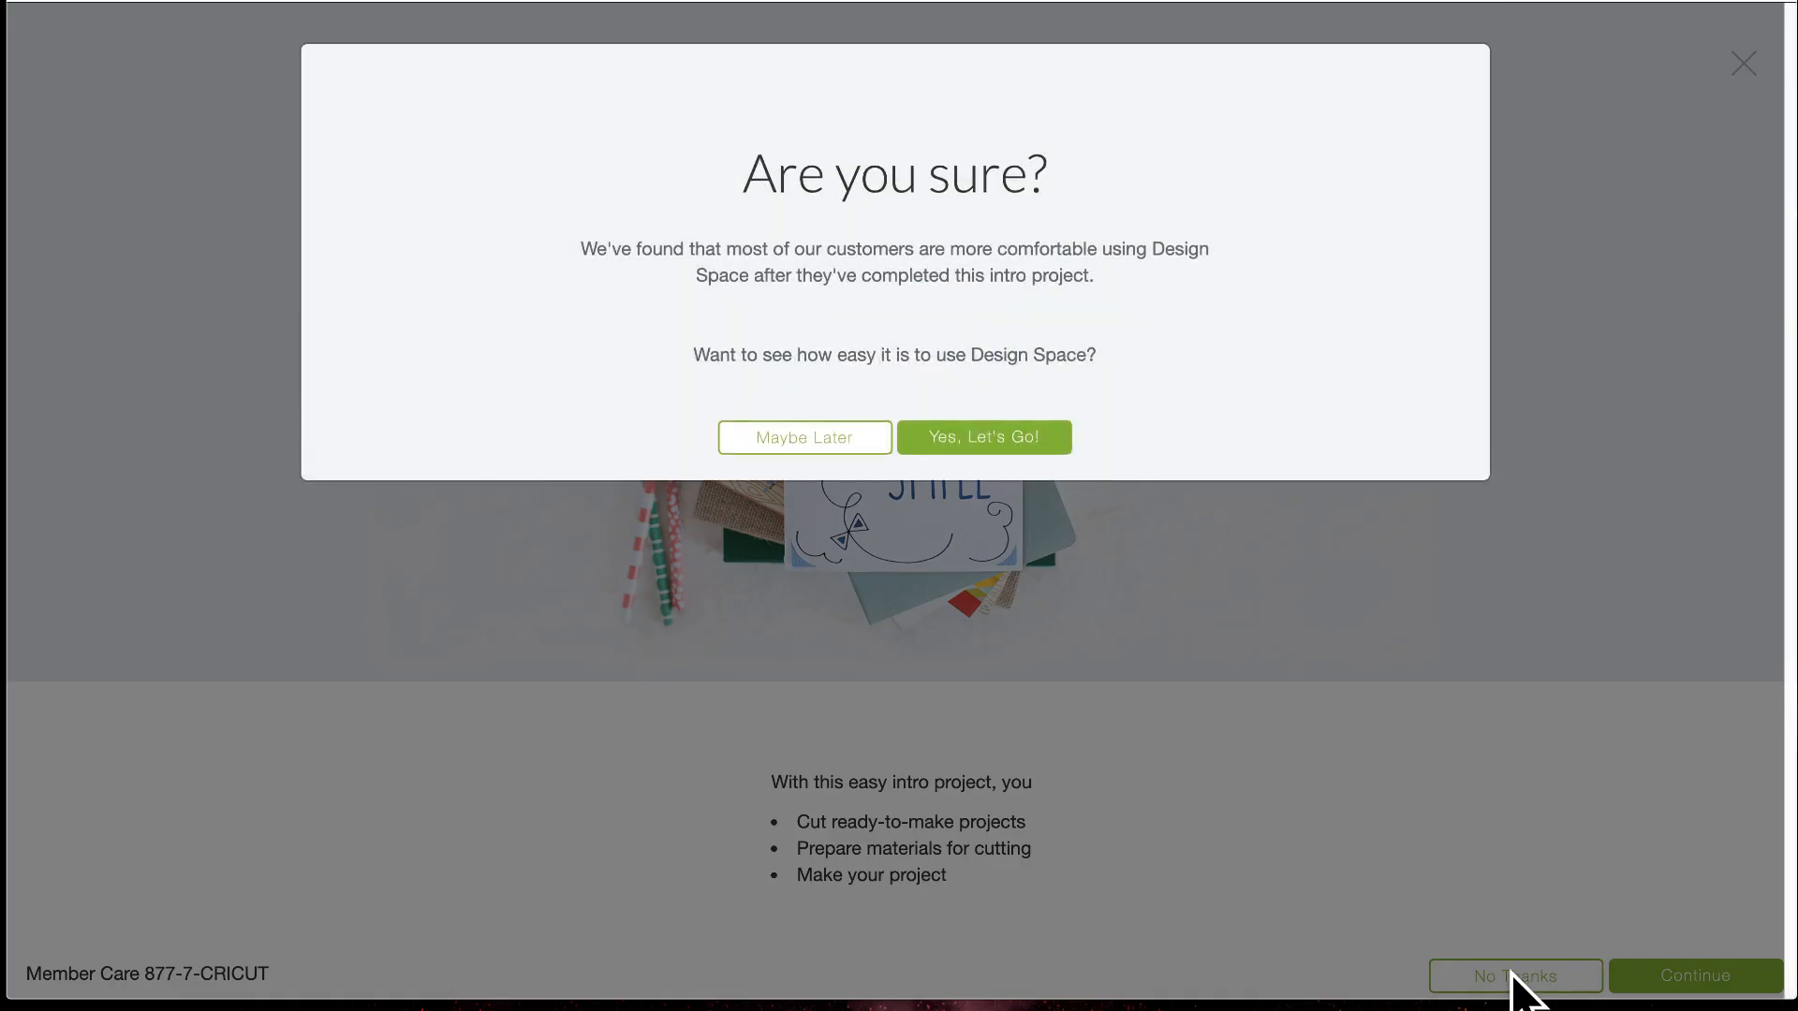
{"action": "left_click", "coordinate": [807, 438]}
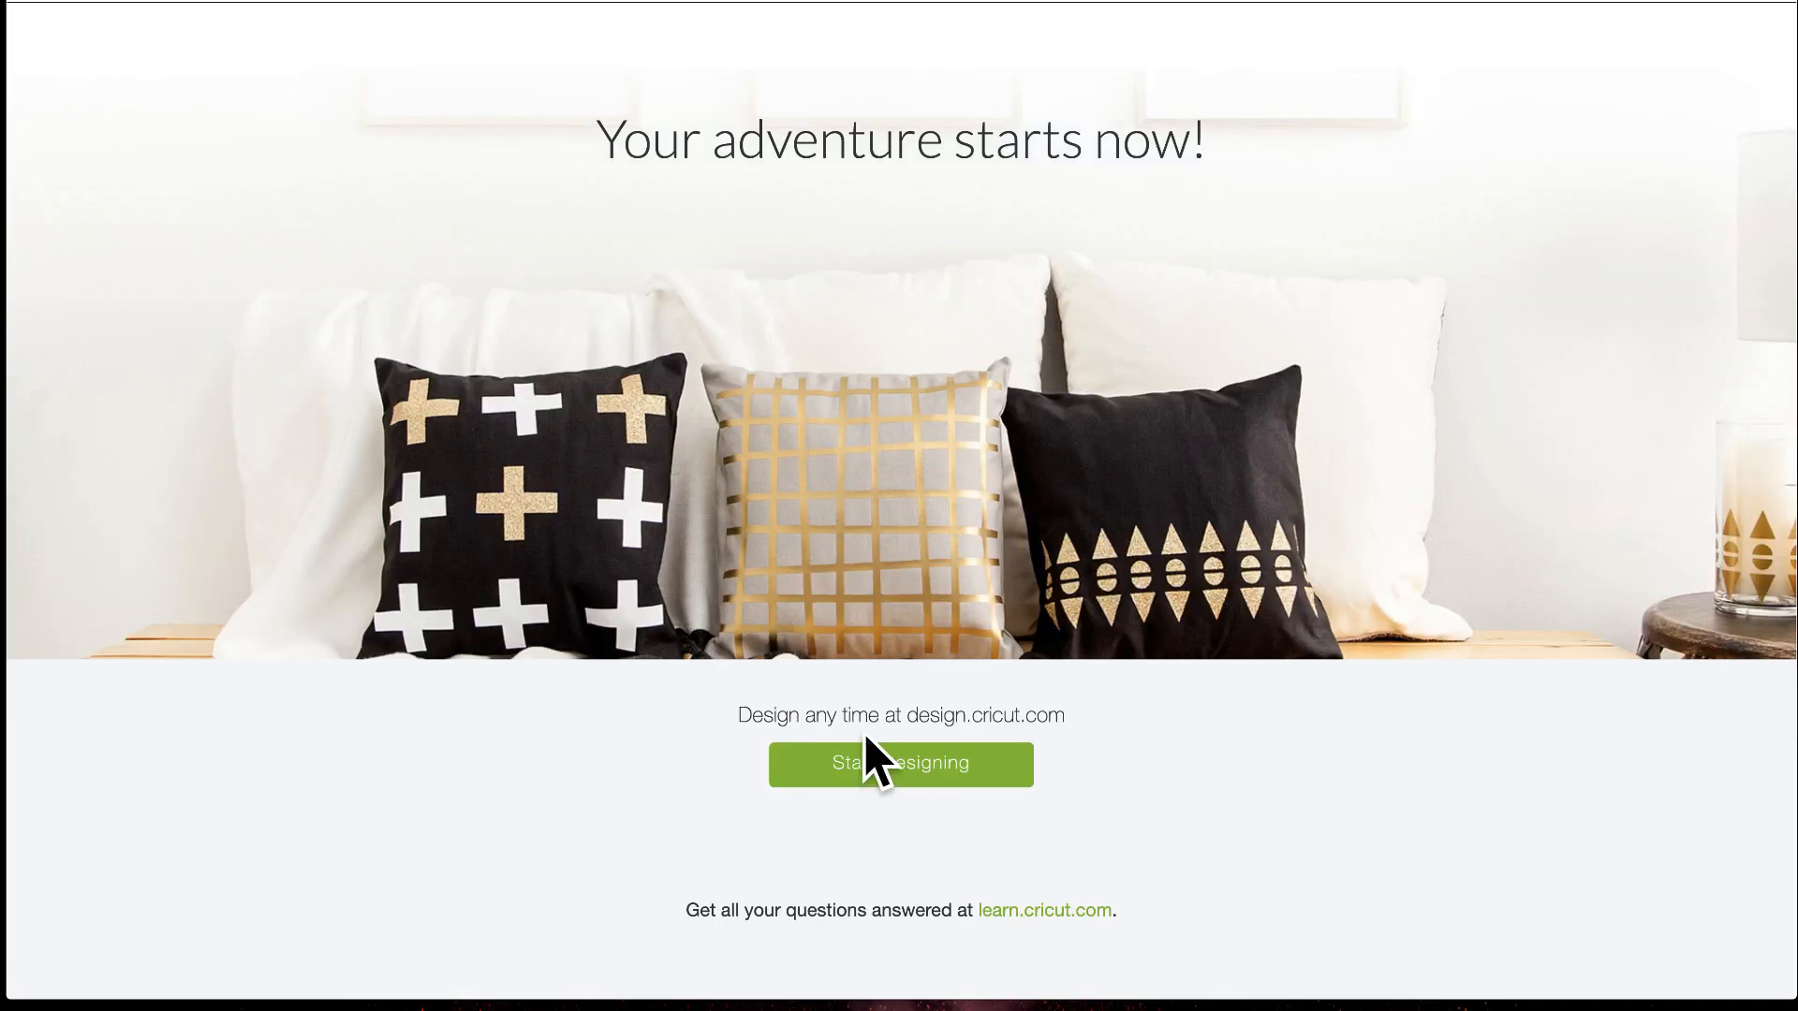
{"action": "left_click", "coordinate": [866, 763]}
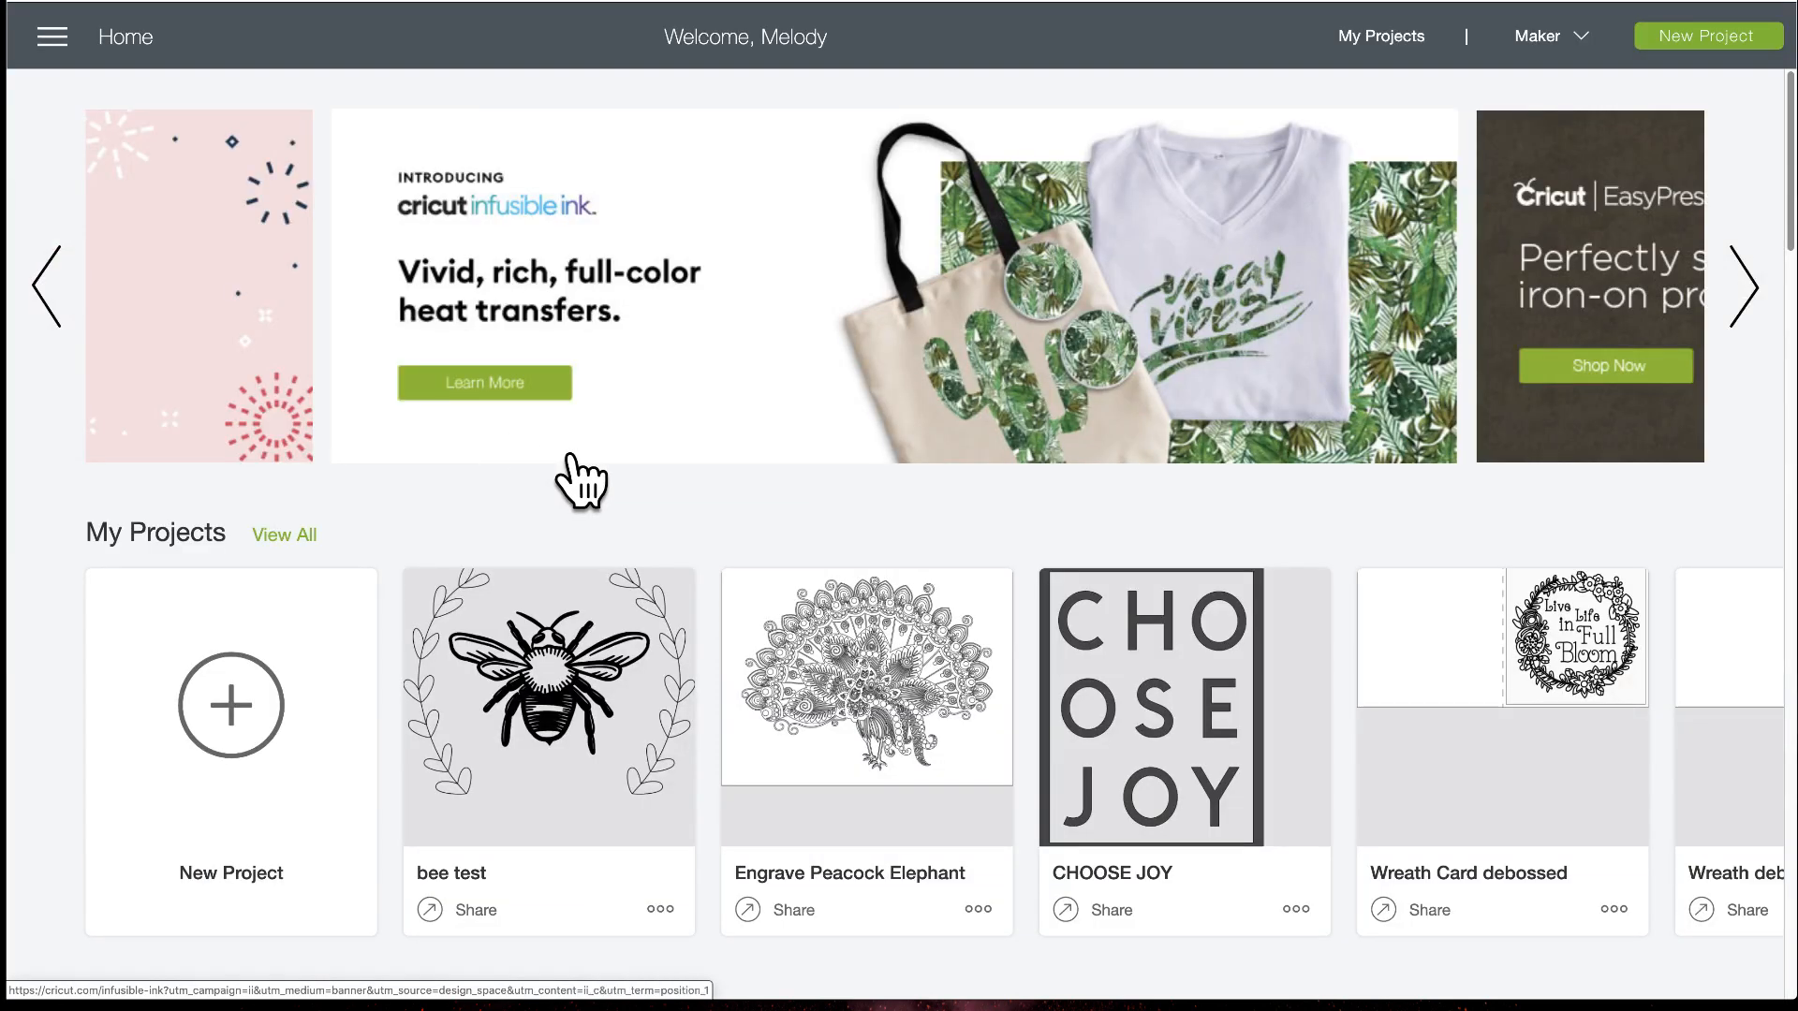
Start a new blank project and set the machine to Cricut Explore Family
{"action": "left_click", "coordinate": [234, 716]}
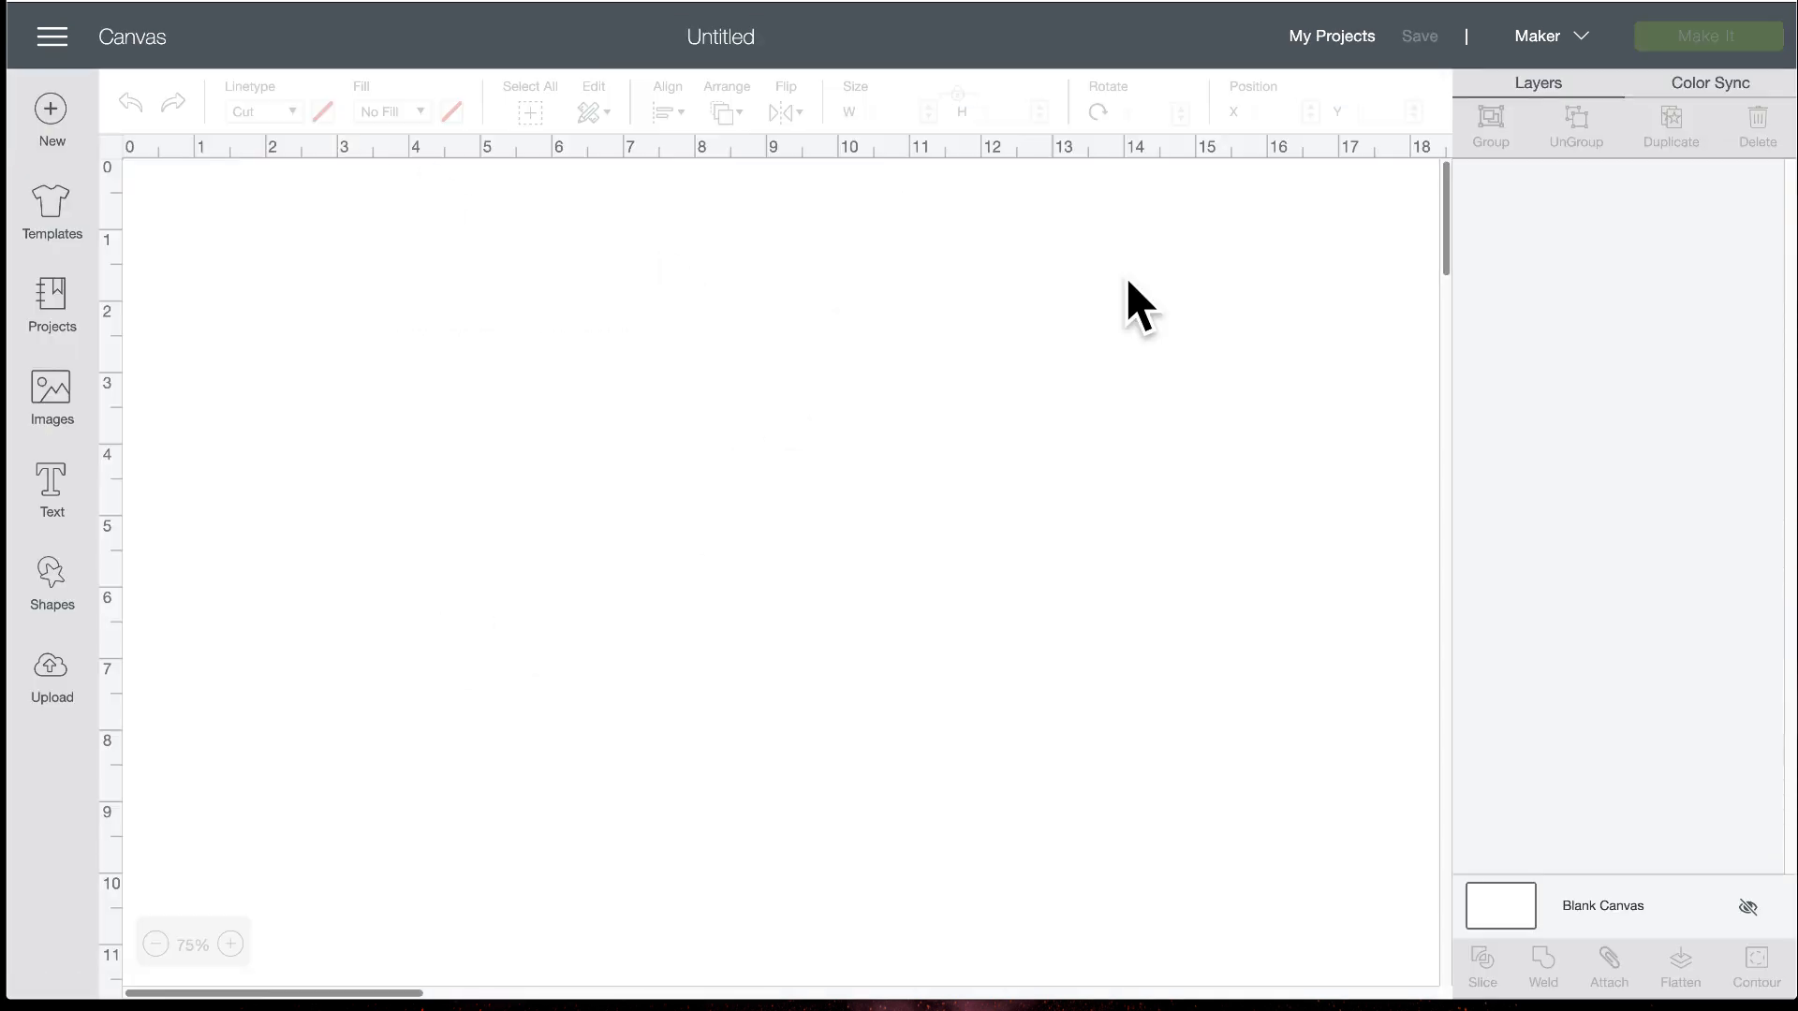
{"action": "left_click", "coordinate": [1573, 48]}
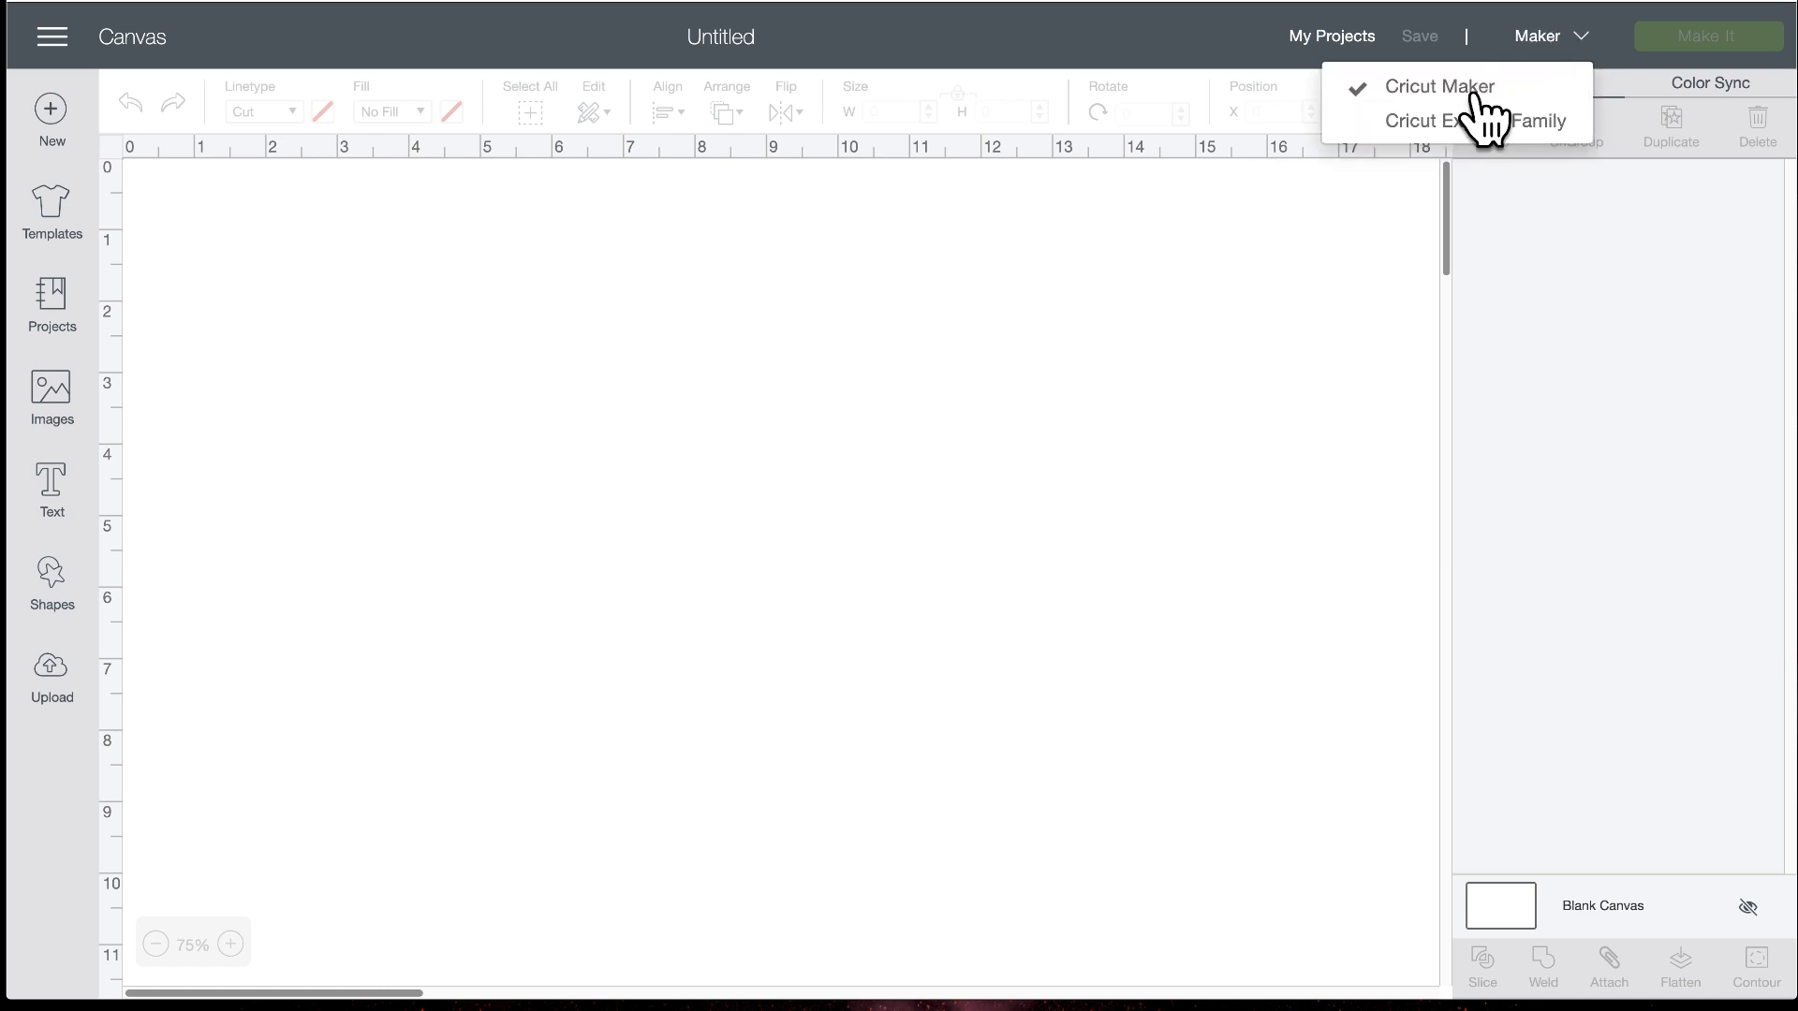
{"action": "left_click", "coordinate": [1426, 126]}
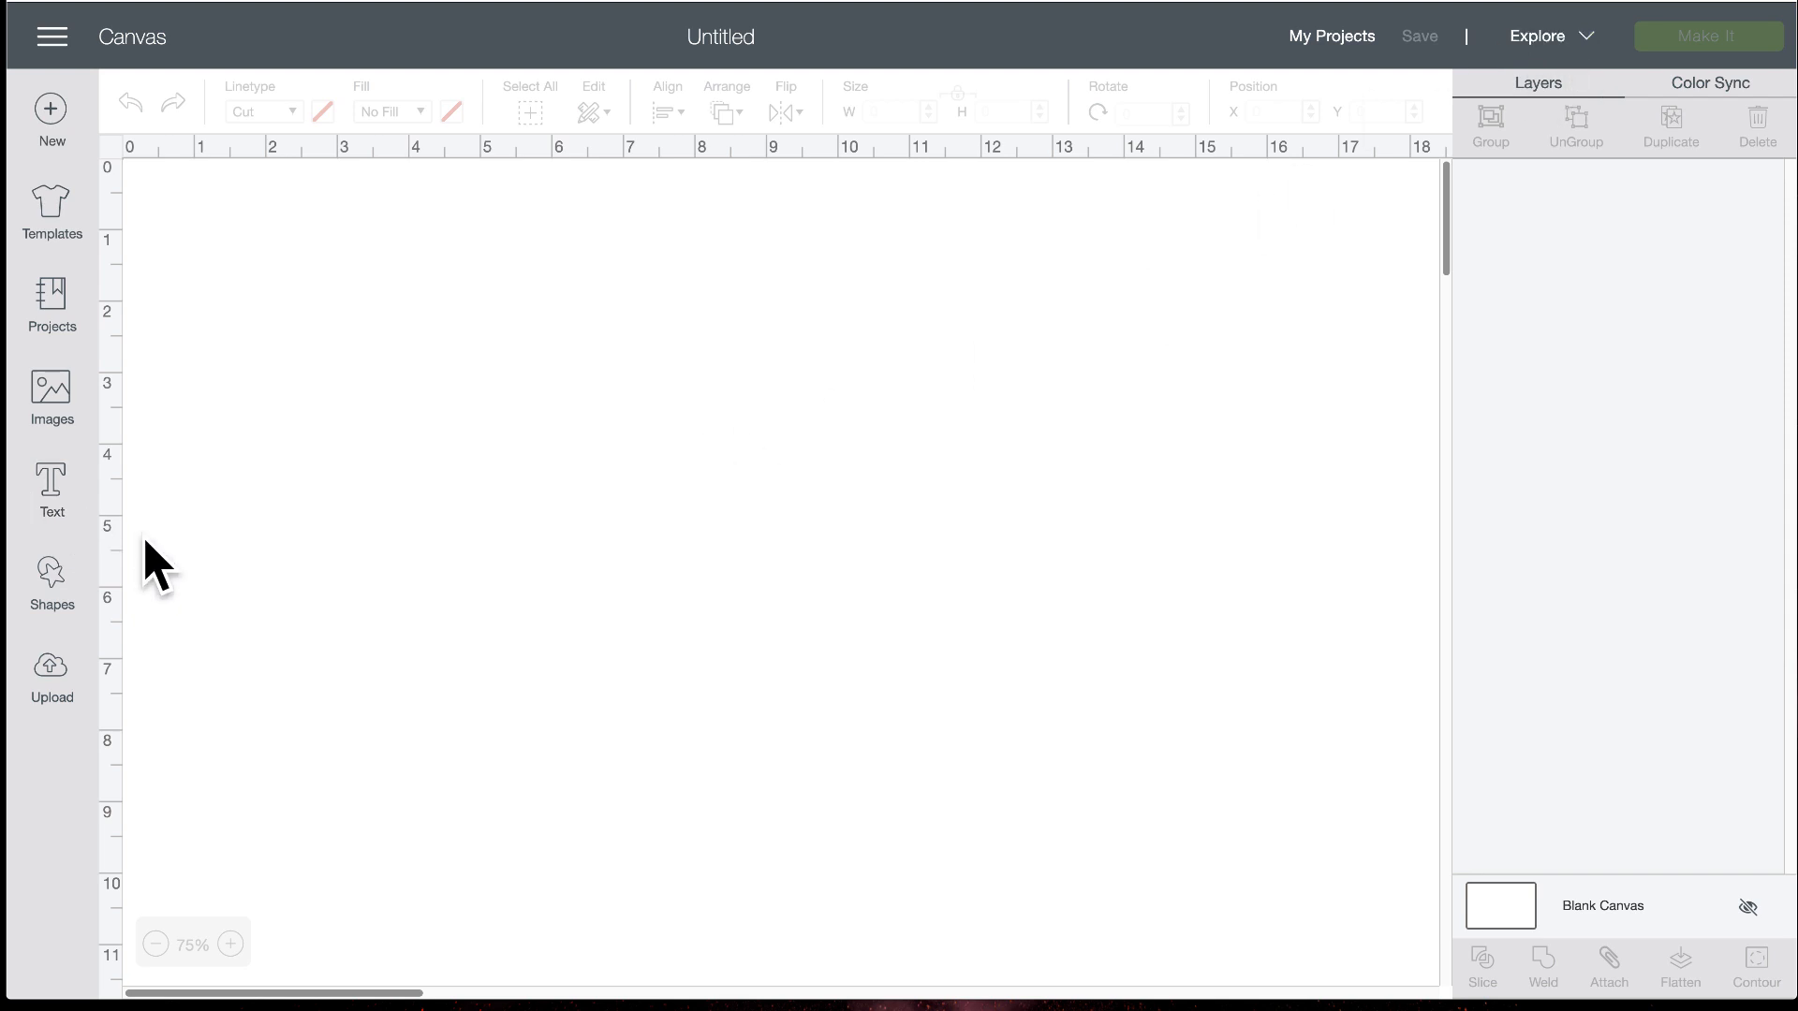
Add a triangle shape to the canvas and place it at about X 2.63, Y 2.91 inches
{"action": "left_click", "coordinate": [48, 608]}
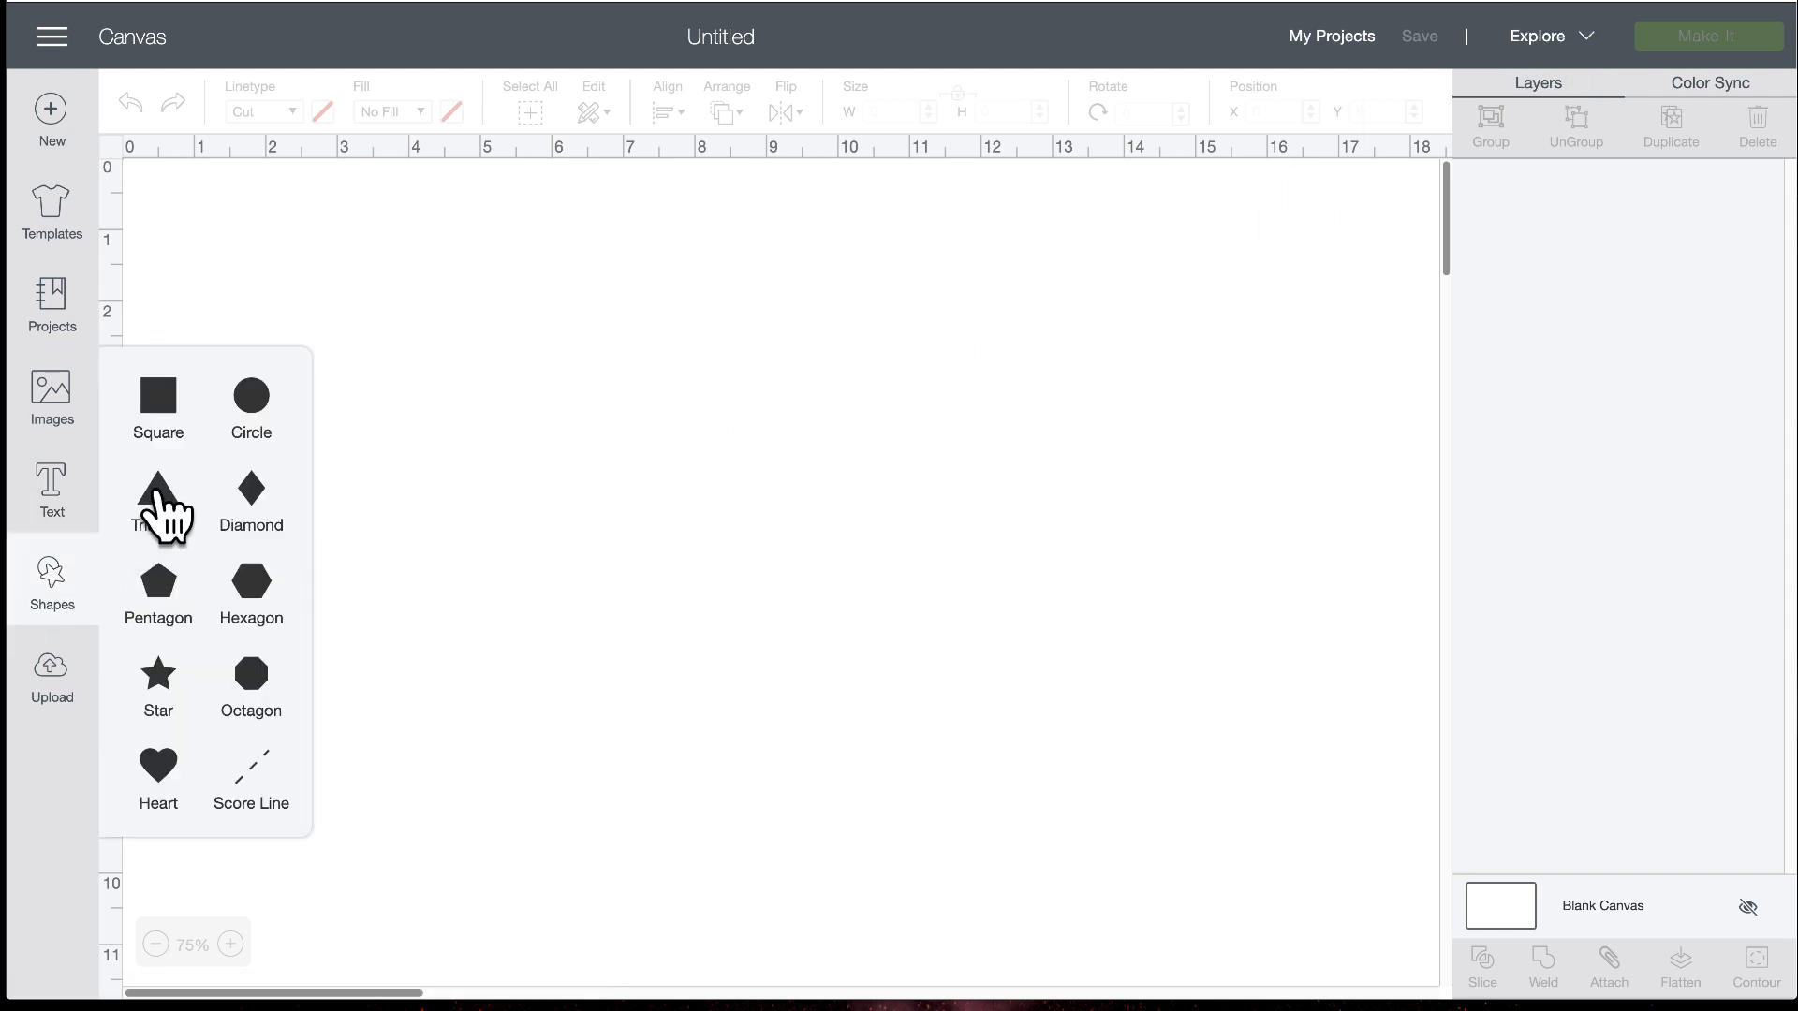
{"action": "left_click", "coordinate": [632, 396]}
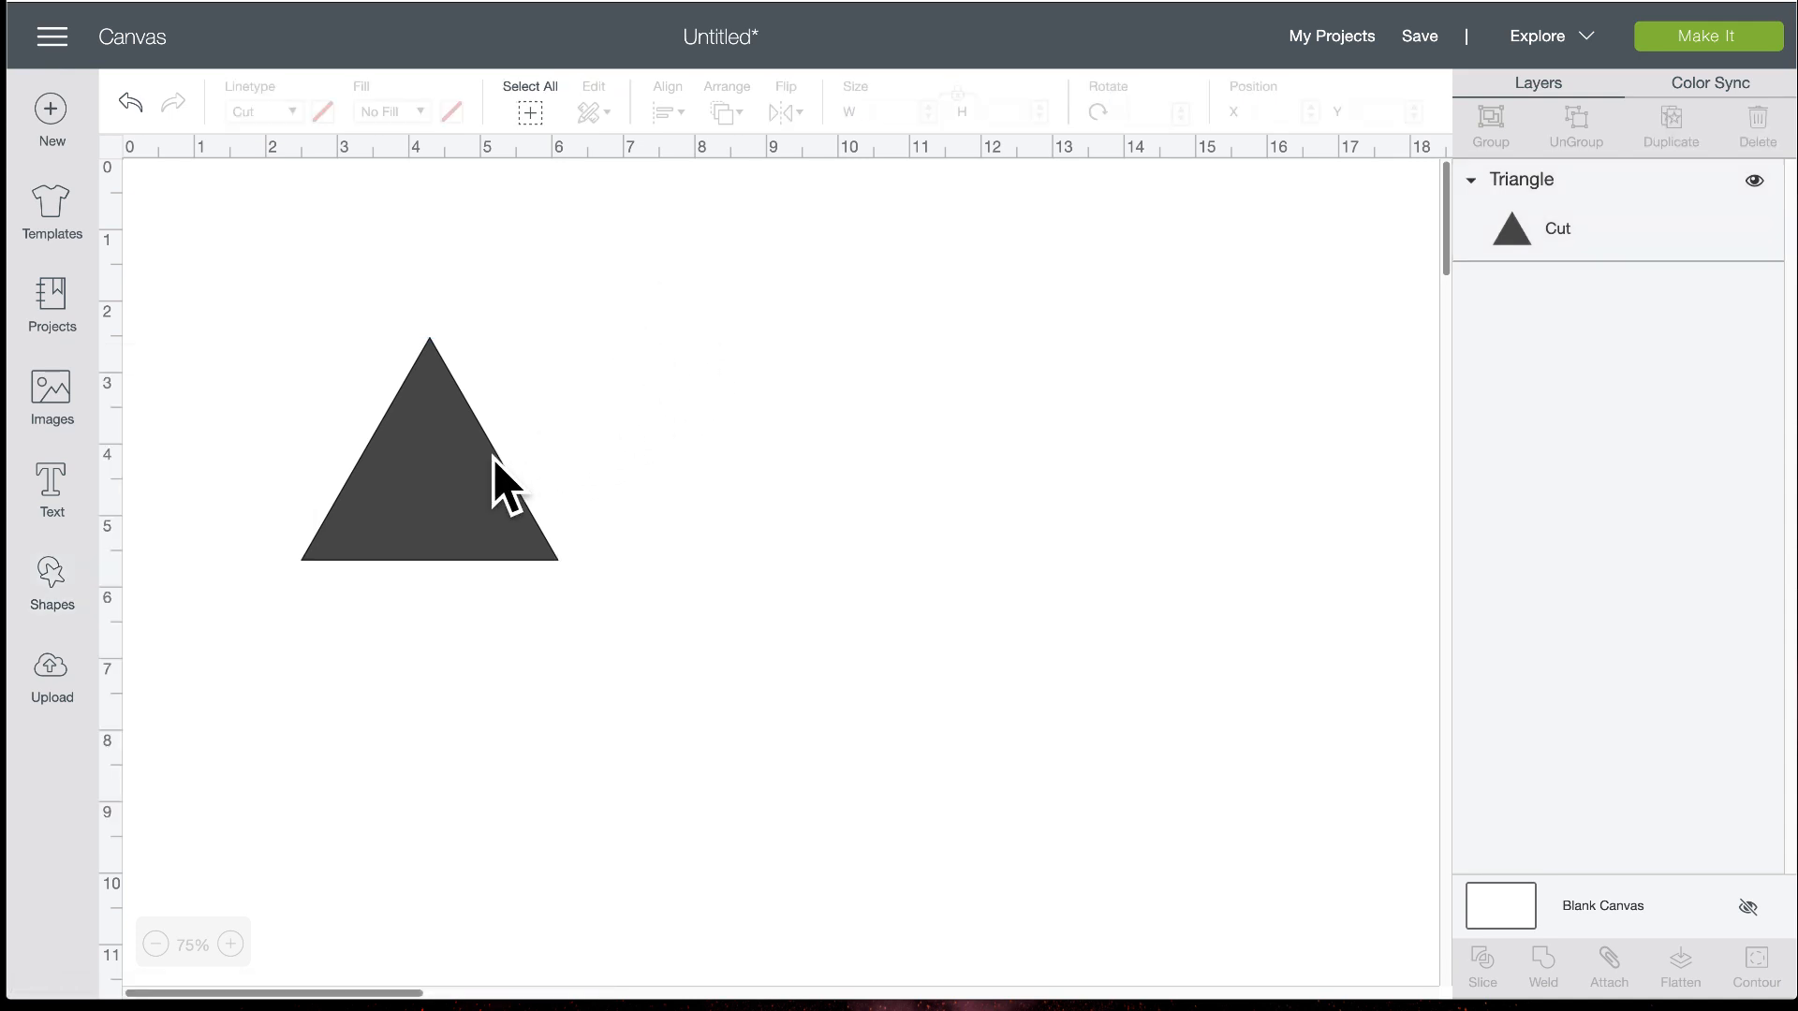
{"action": "left_click_drag", "start_coordinate": [471, 487], "coordinate": [530, 497]}
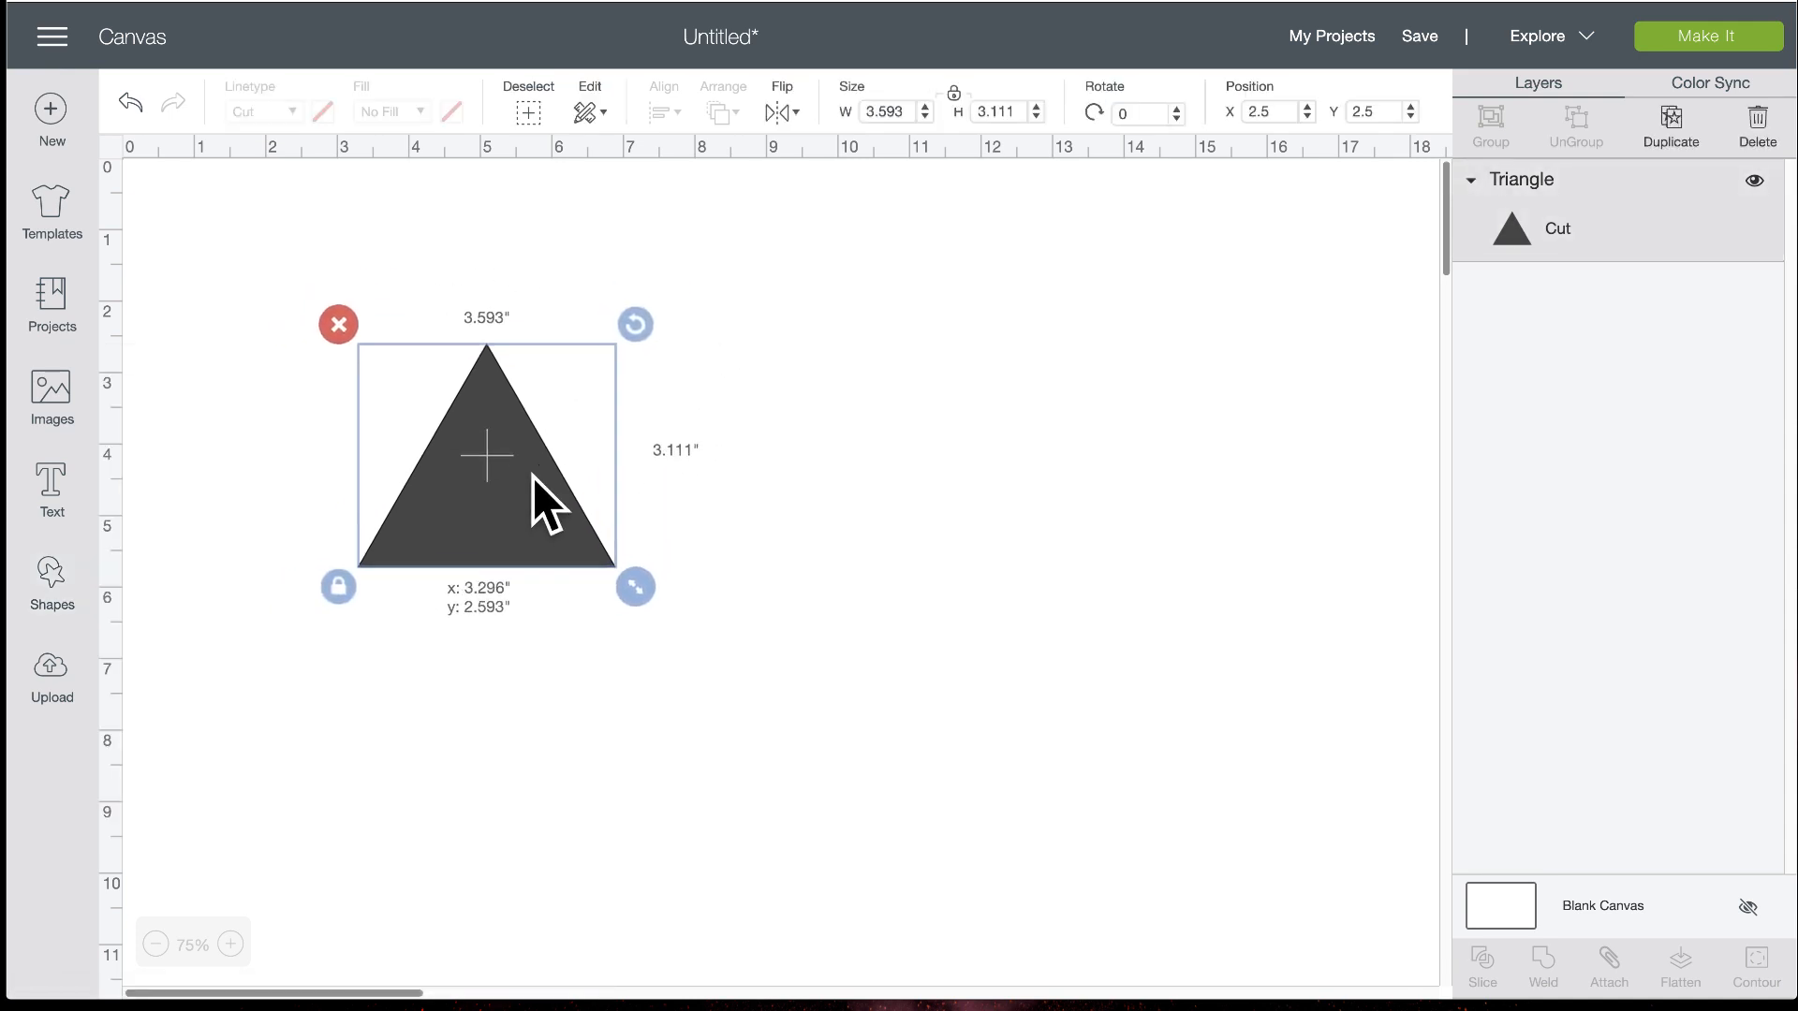
{"action": "left_click", "coordinate": [662, 419]}
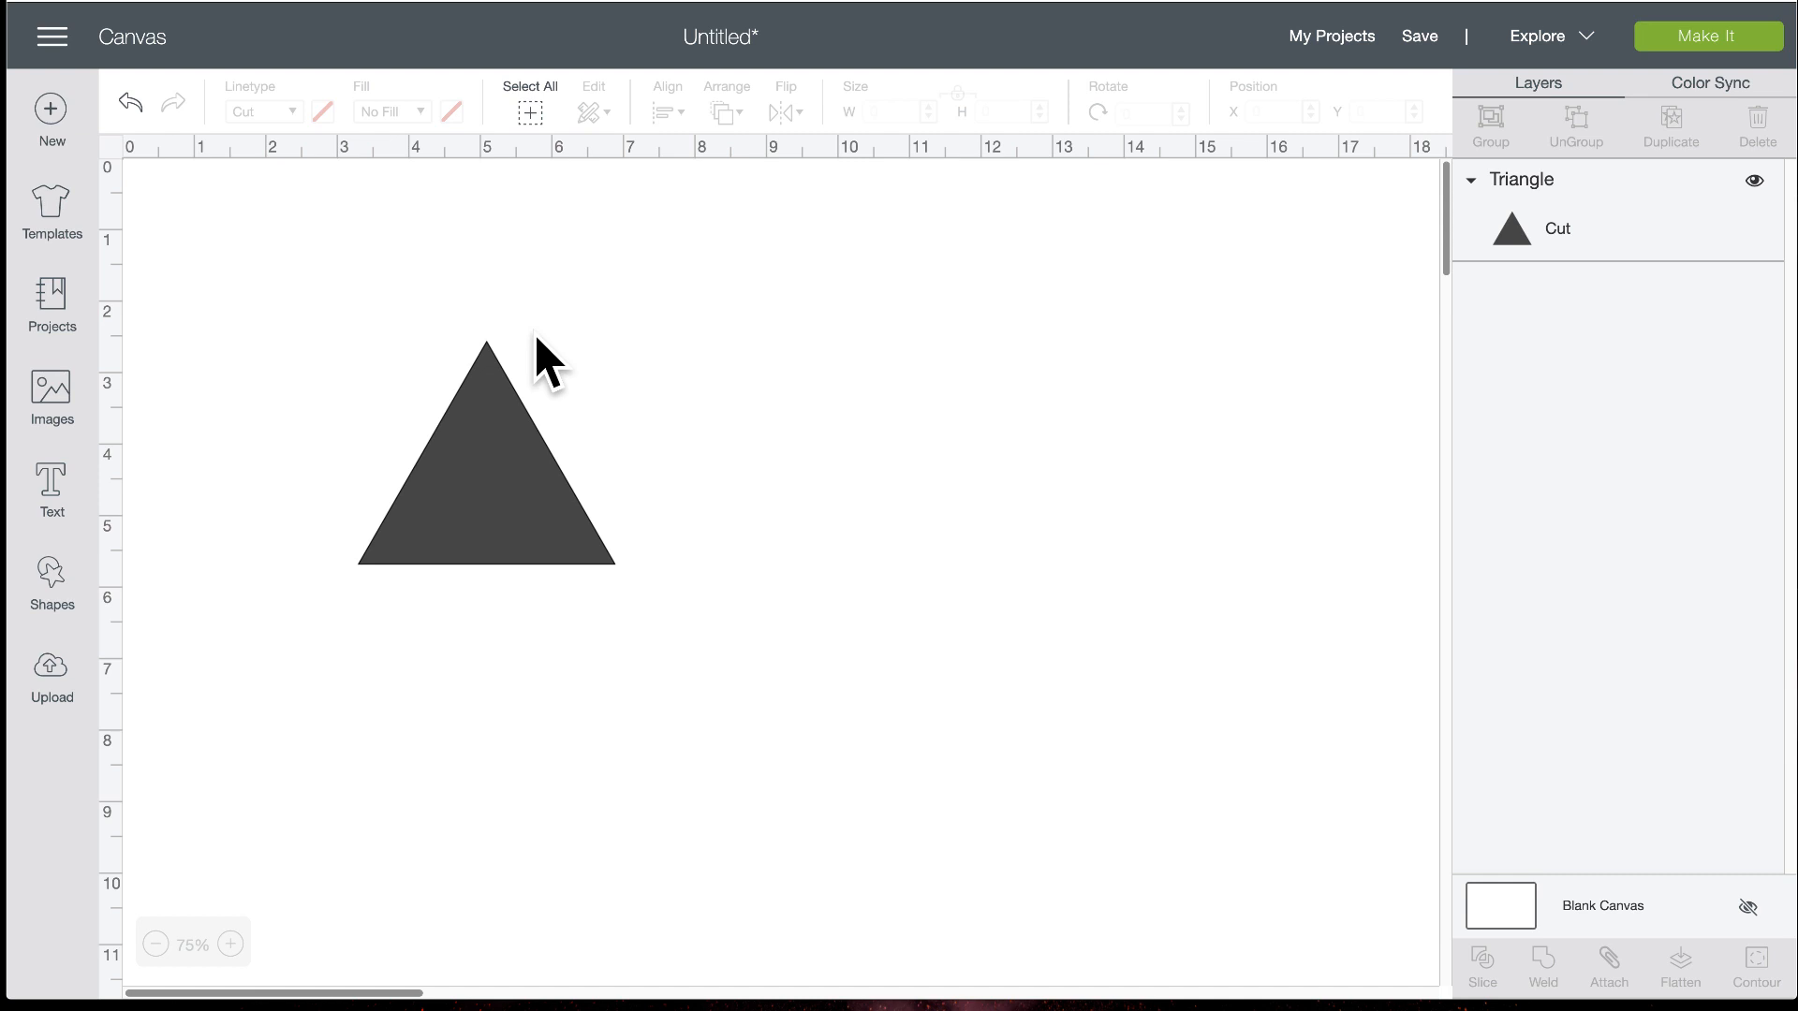
{"action": "left_click", "coordinate": [502, 450]}
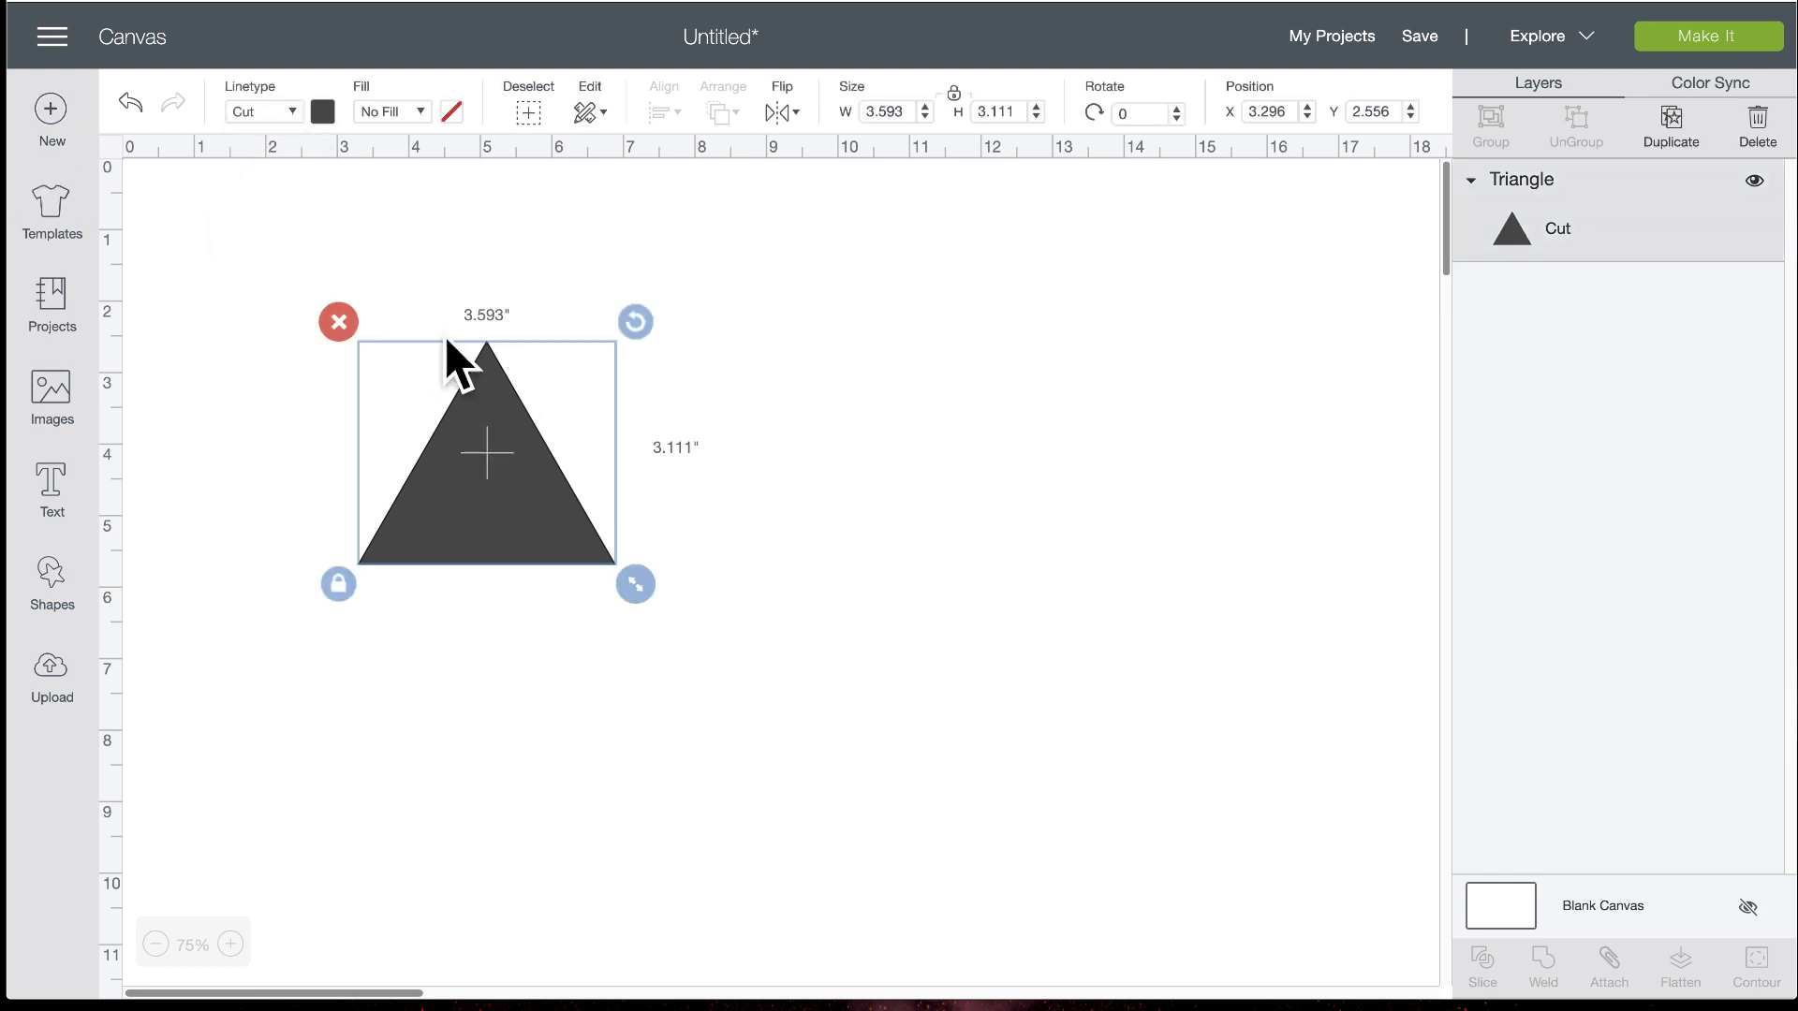
{"action": "left_click_drag", "start_coordinate": [504, 402], "coordinate": [468, 481]}
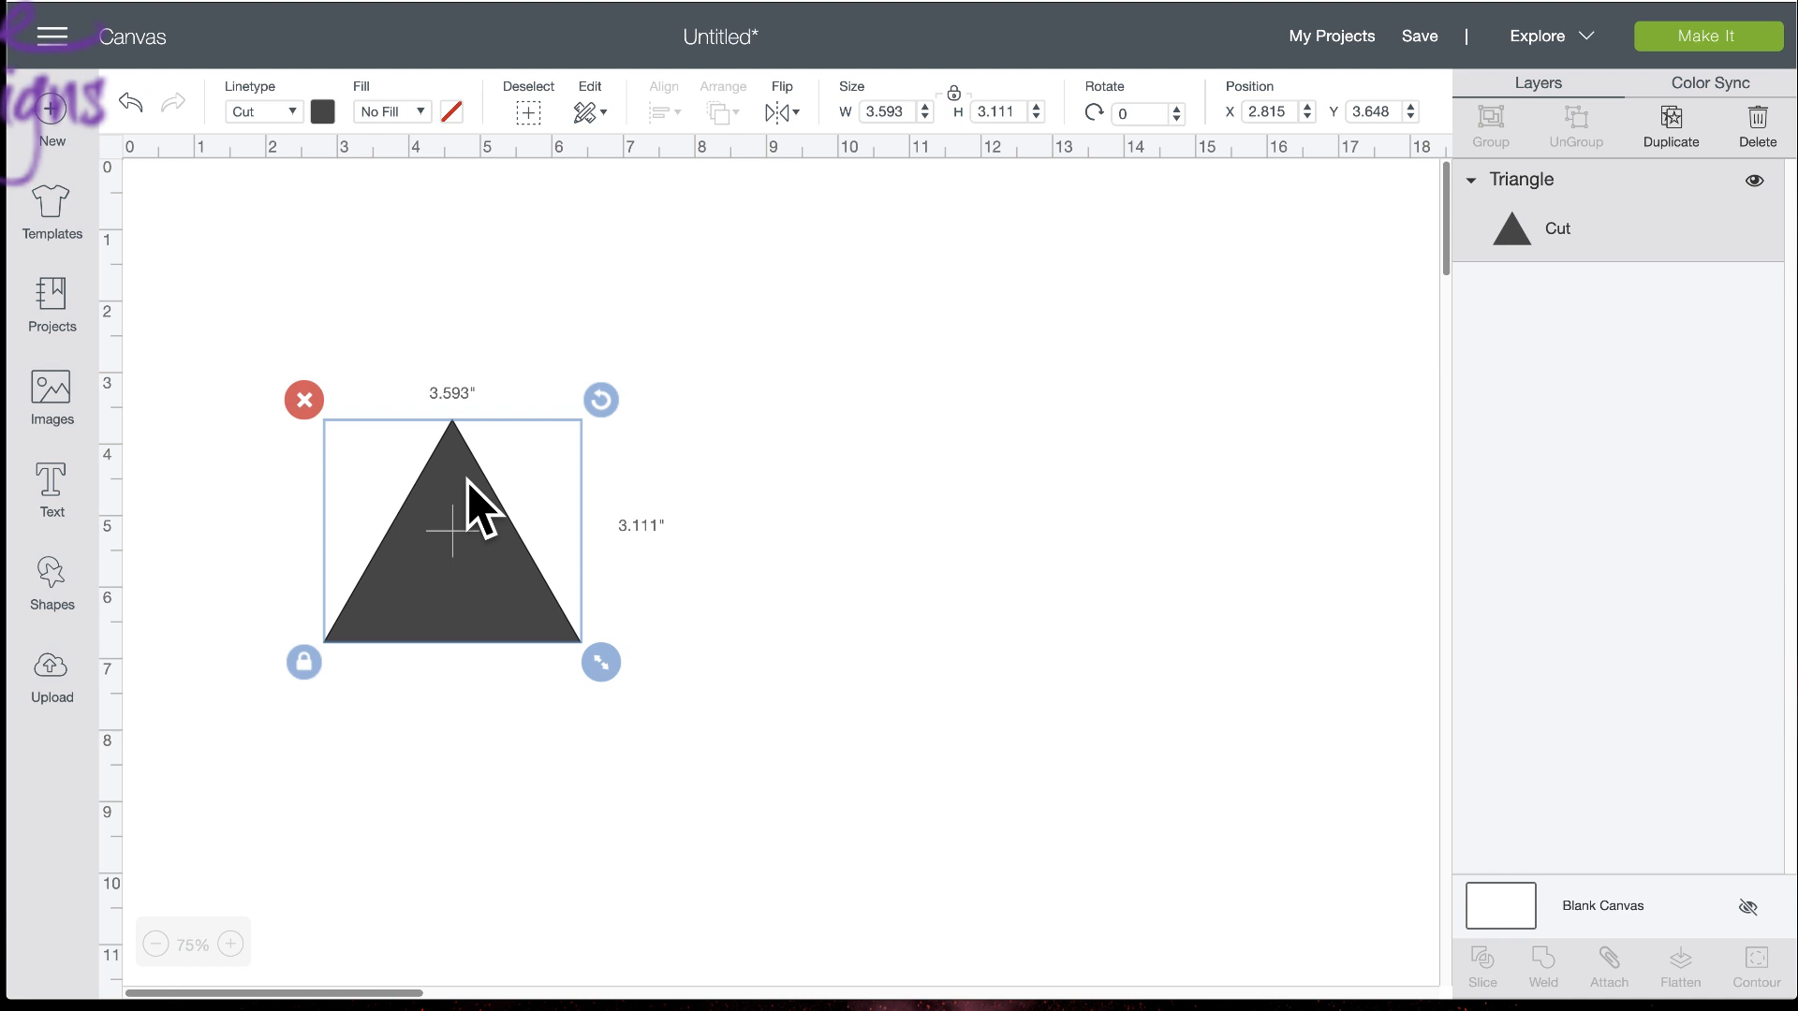
{"action": "left_click_drag", "start_coordinate": [472, 486], "coordinate": [459, 451]}
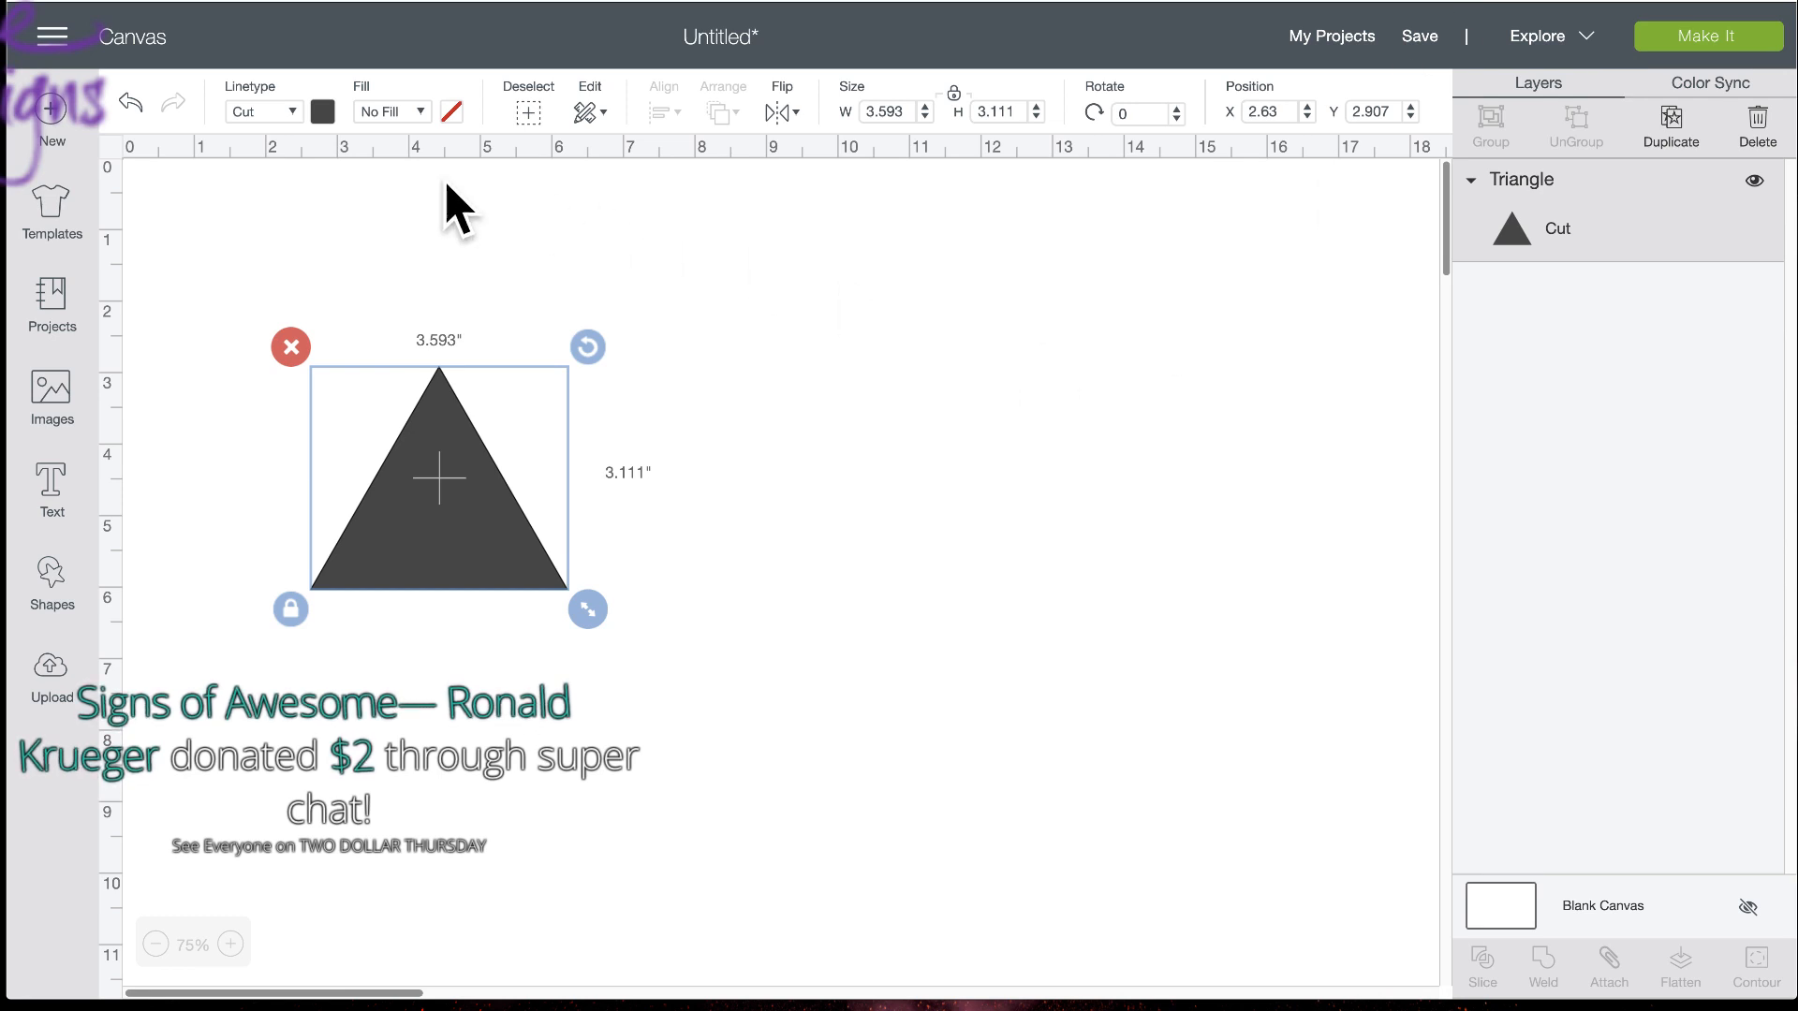
Check the triangle's linetype options for the Explore machine and switch the machine to Cricut Maker
{"action": "left_click", "coordinate": [293, 111]}
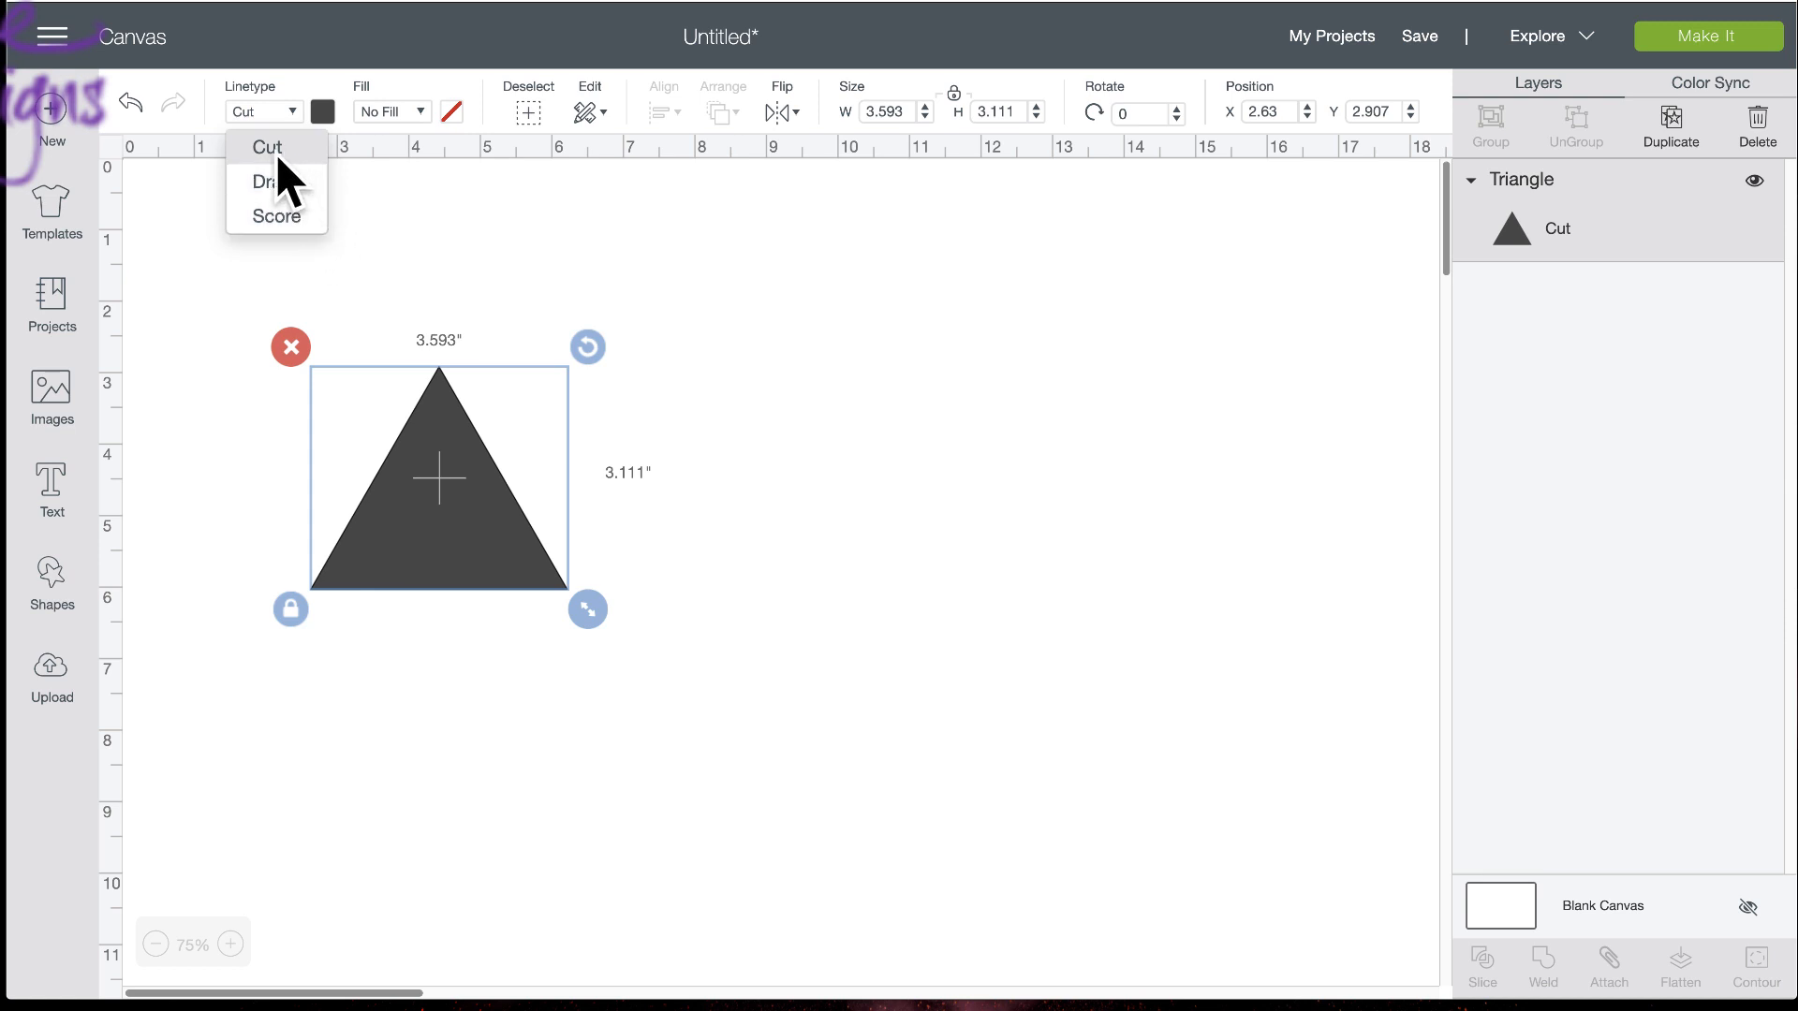
{"action": "left_click", "coordinate": [642, 289]}
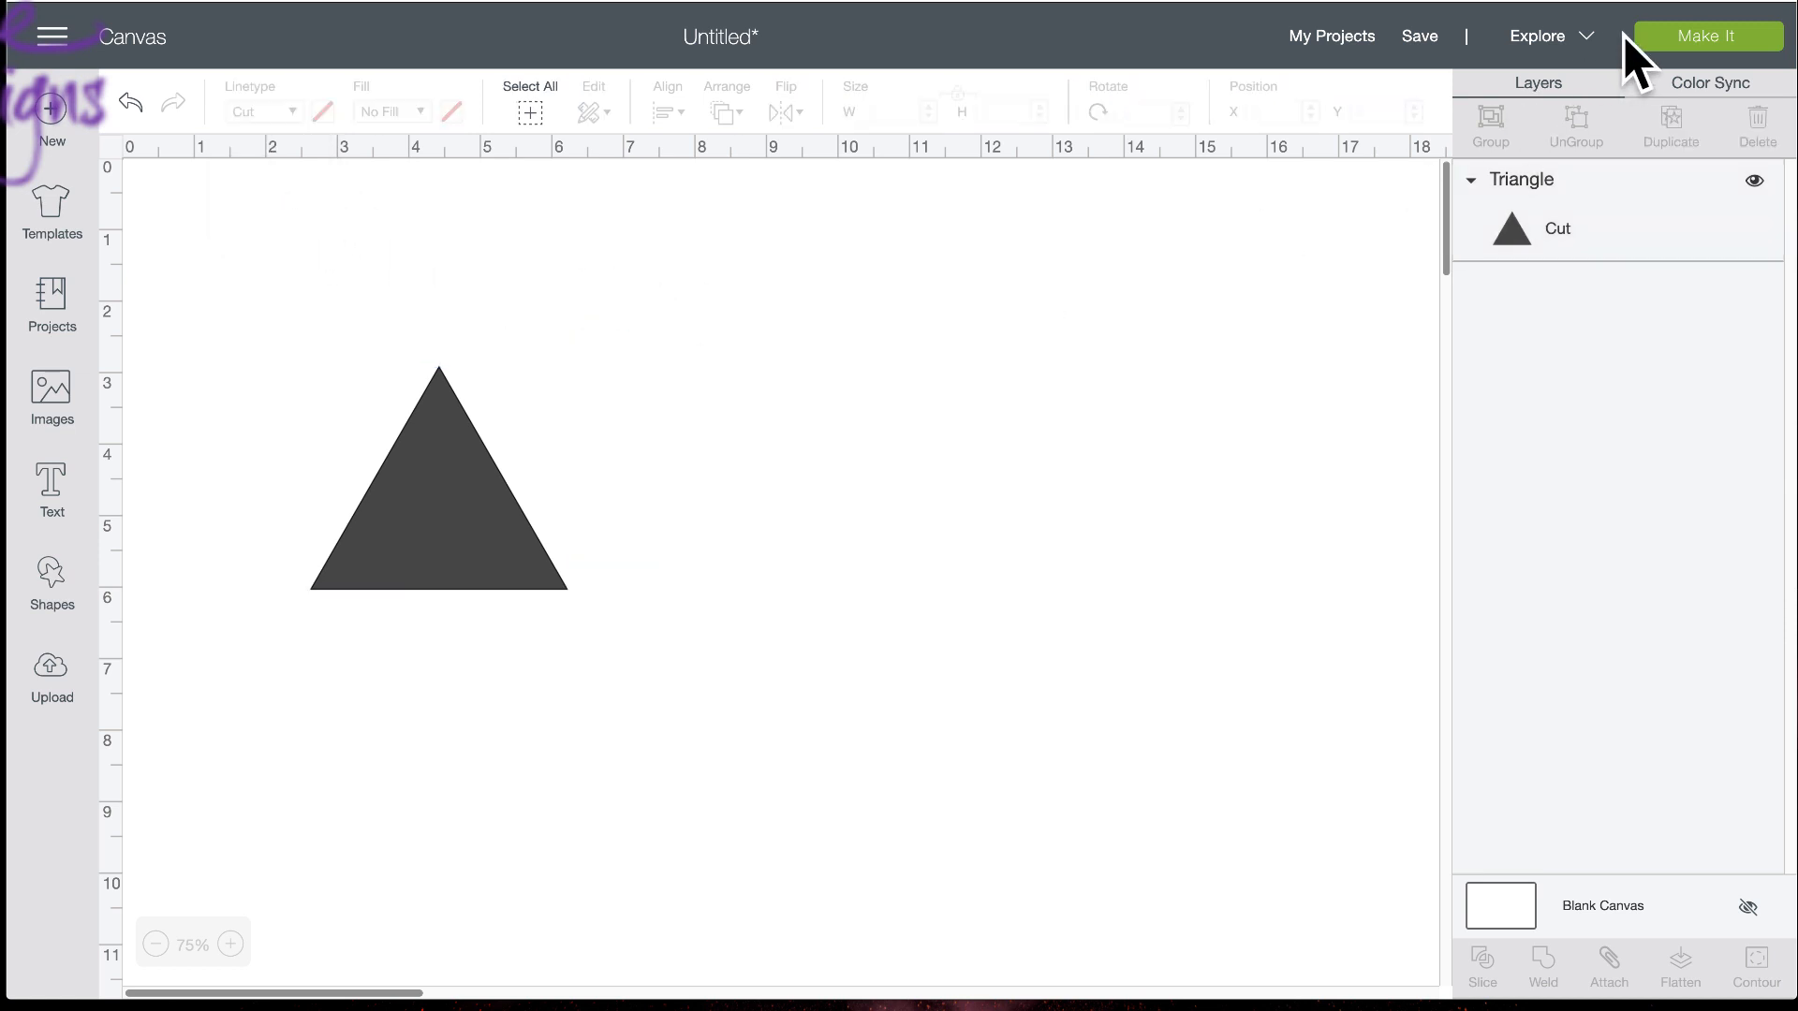
{"action": "left_click", "coordinate": [1589, 40]}
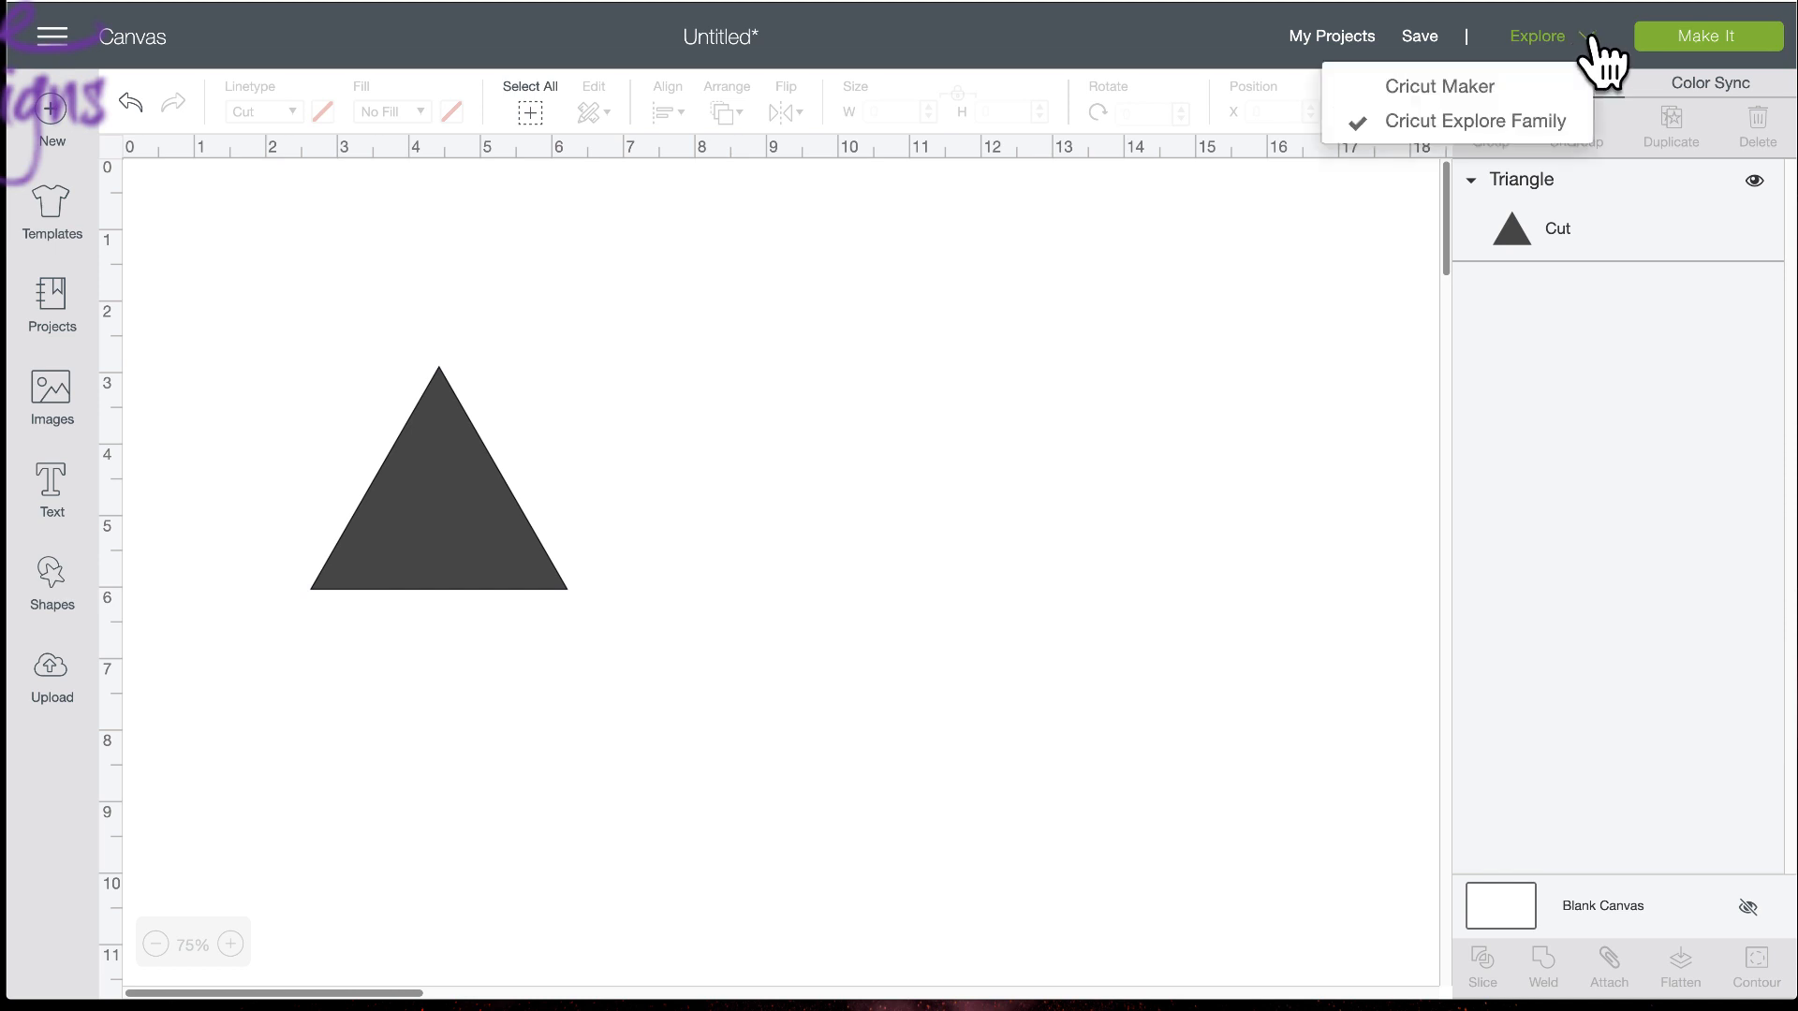
{"action": "left_click", "coordinate": [1459, 89]}
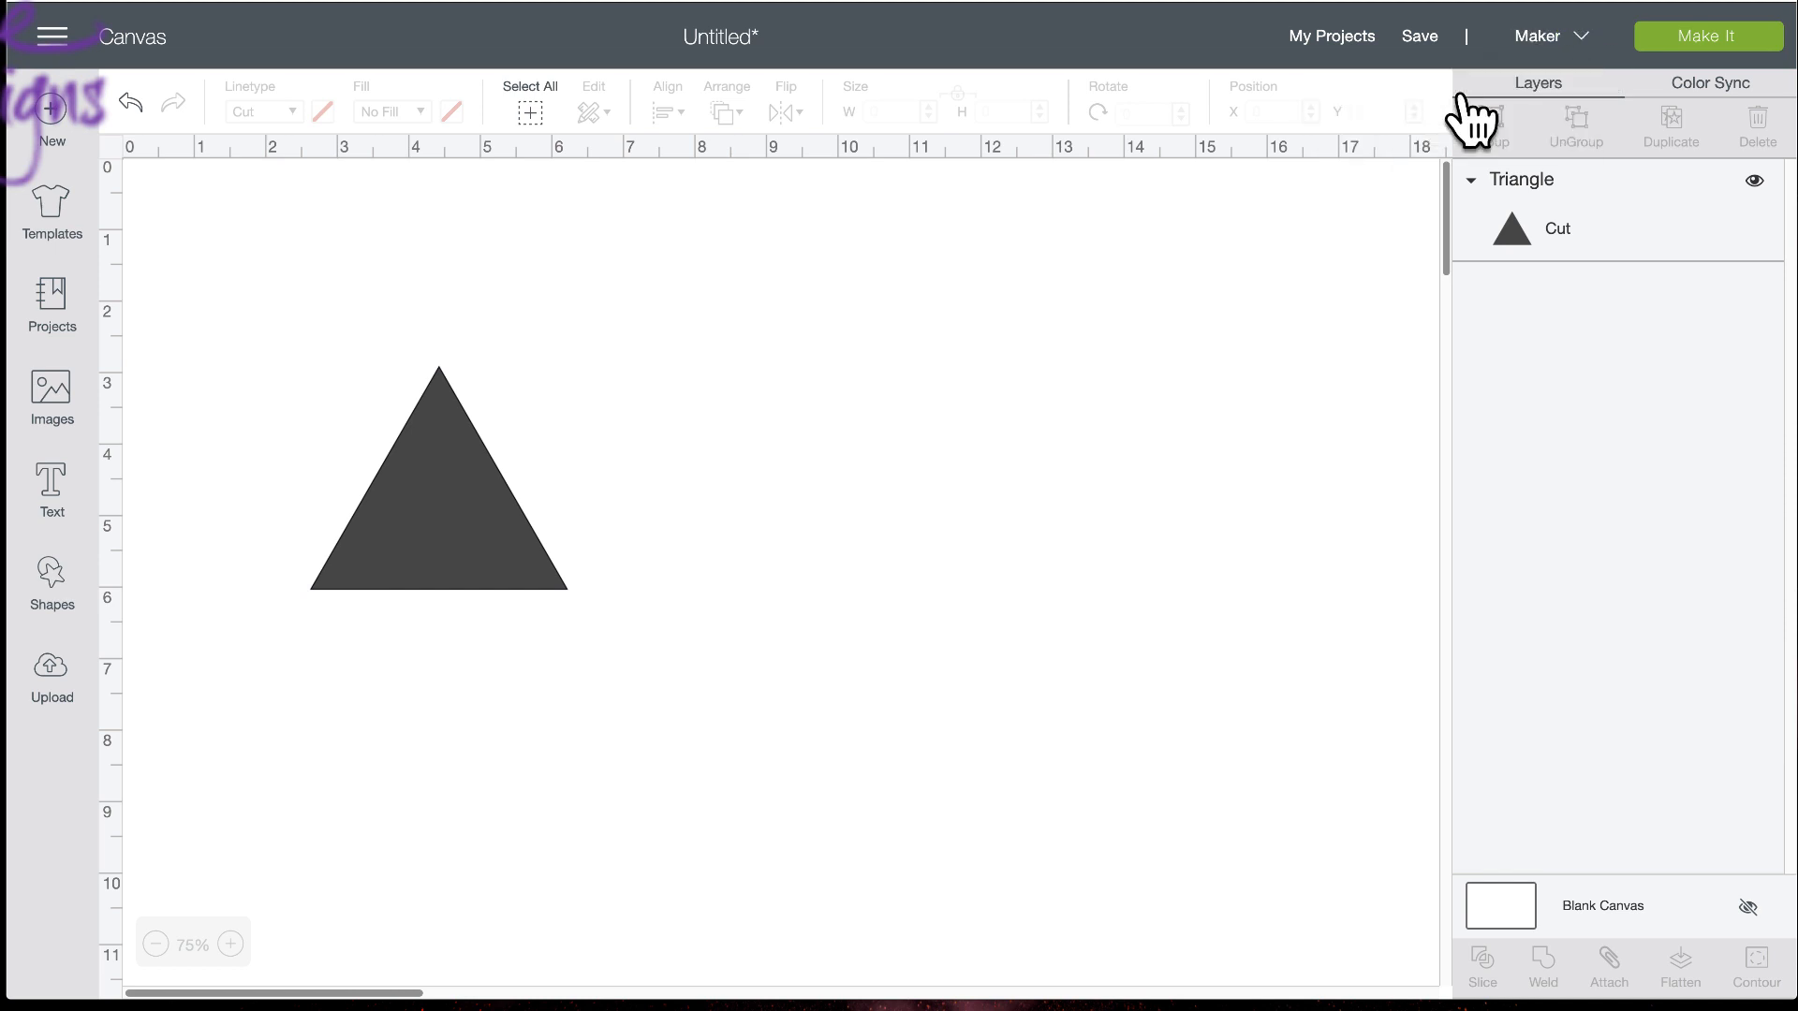
Review the triangle's linetype options for Cricut Maker and move the triangle to about X 4, Y 2.83 inches
{"action": "left_click", "coordinate": [356, 478]}
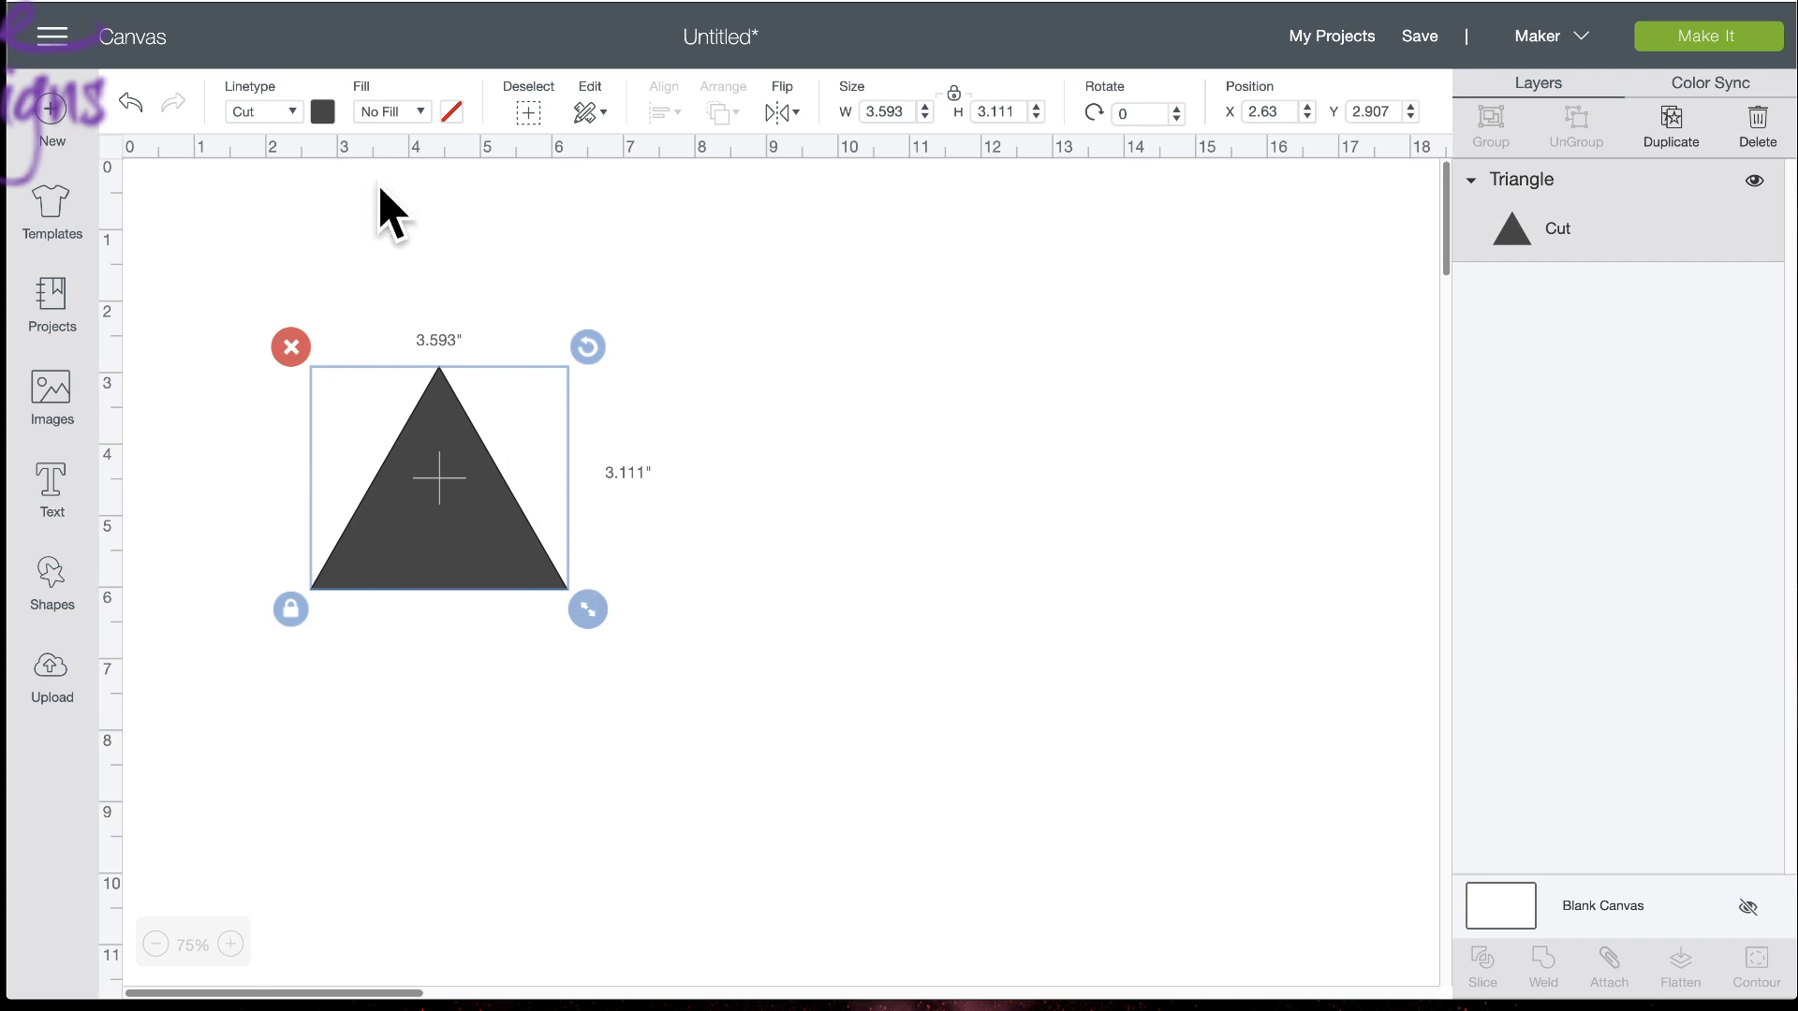
{"action": "left_click", "coordinate": [291, 116]}
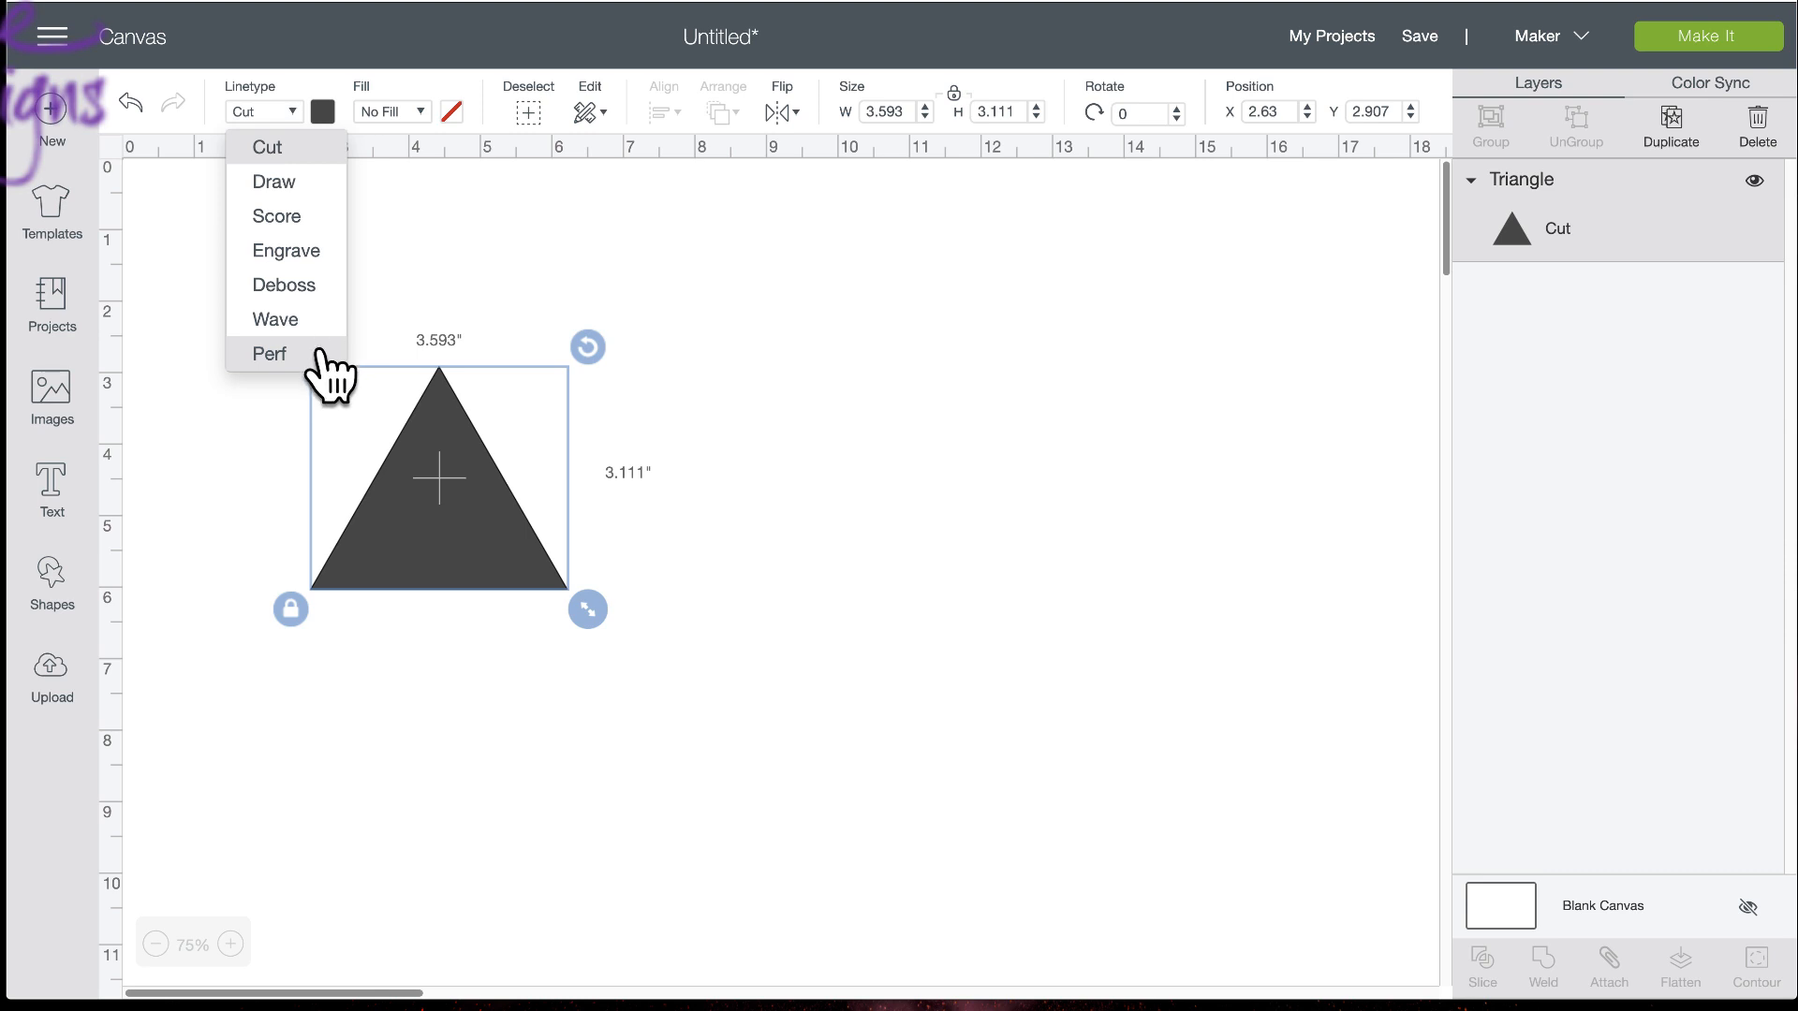
{"action": "left_click", "coordinate": [439, 480]}
{"action": "left_click_drag", "start_coordinate": [417, 488], "coordinate": [530, 497]}
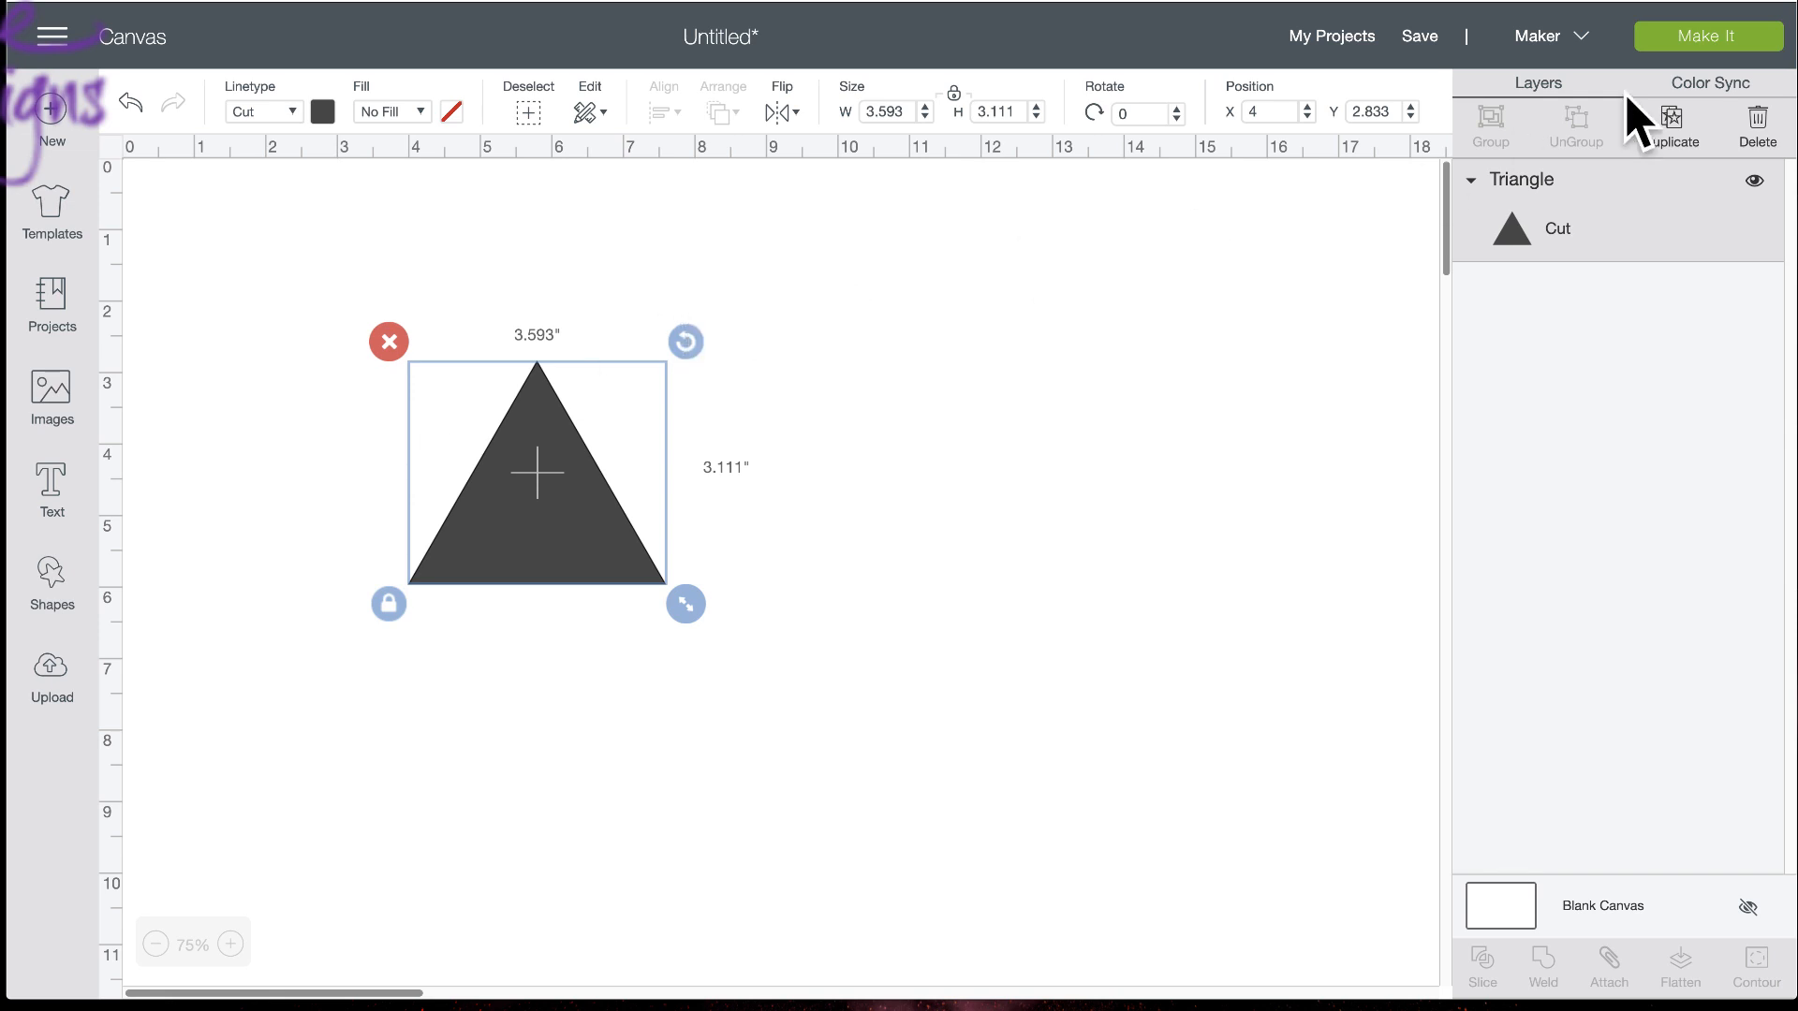
{"action": "left_click", "coordinate": [292, 114]}
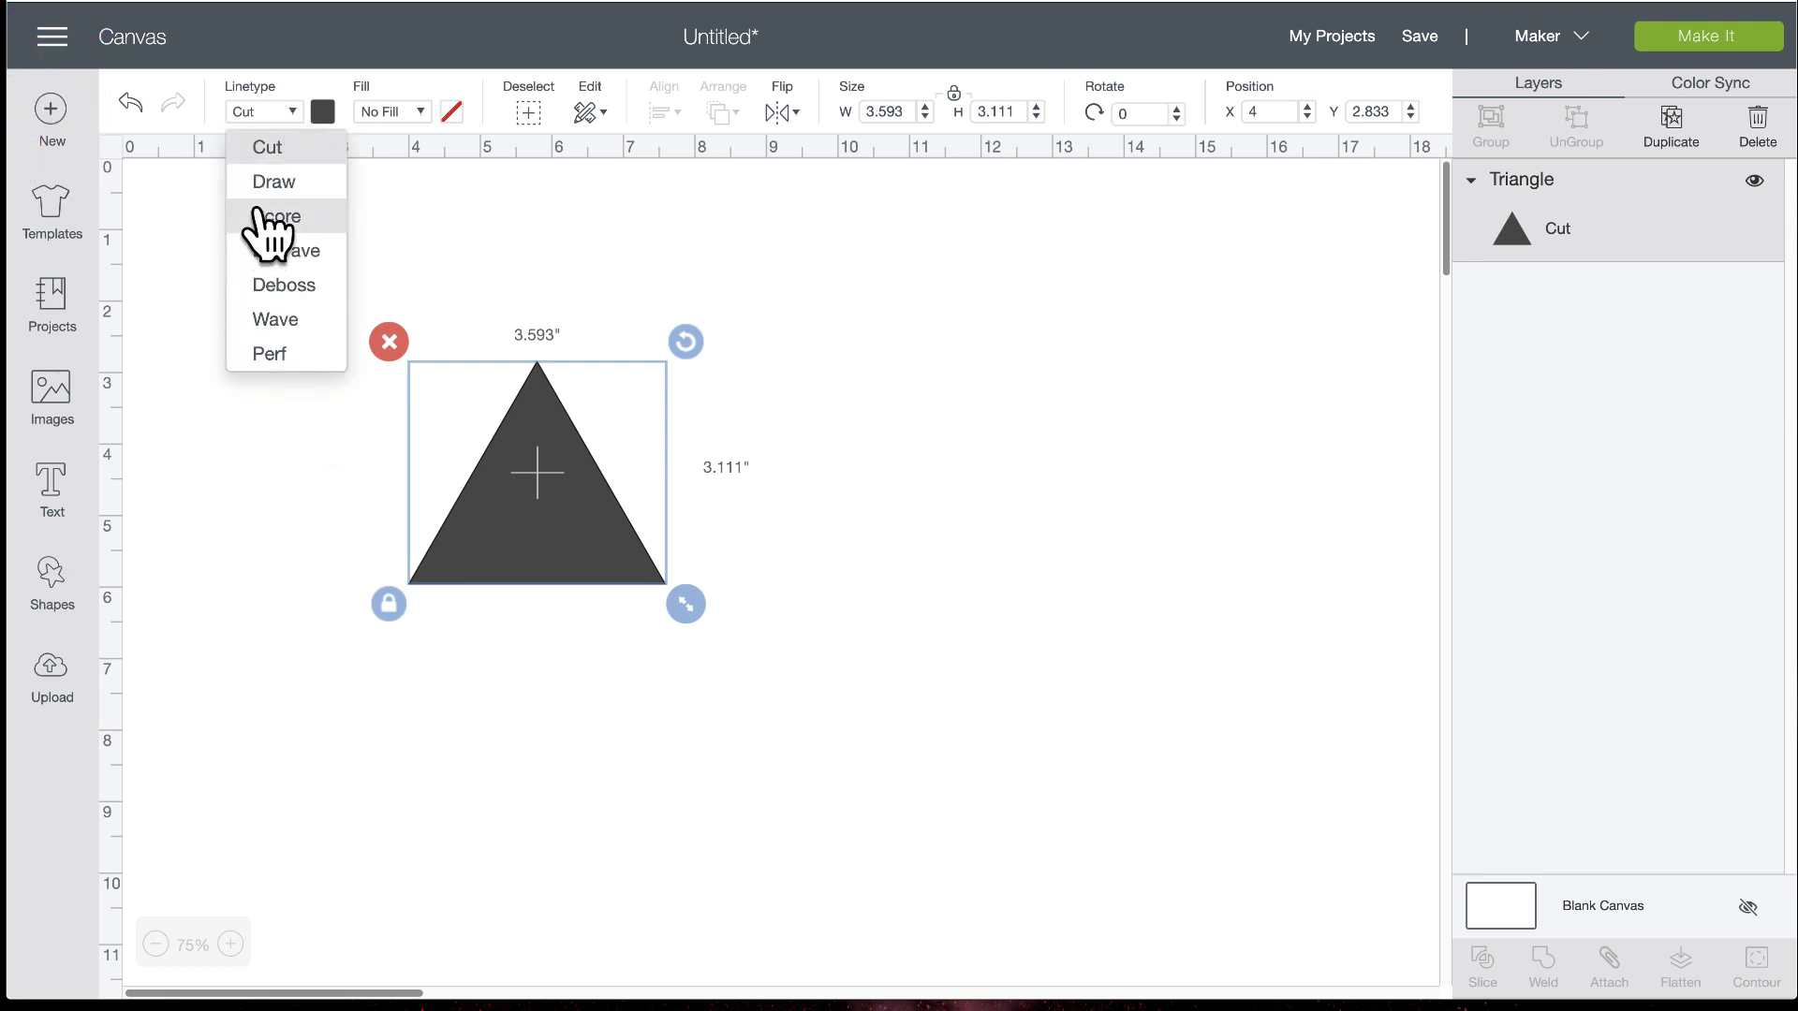
{"action": "left_click", "coordinate": [249, 533]}
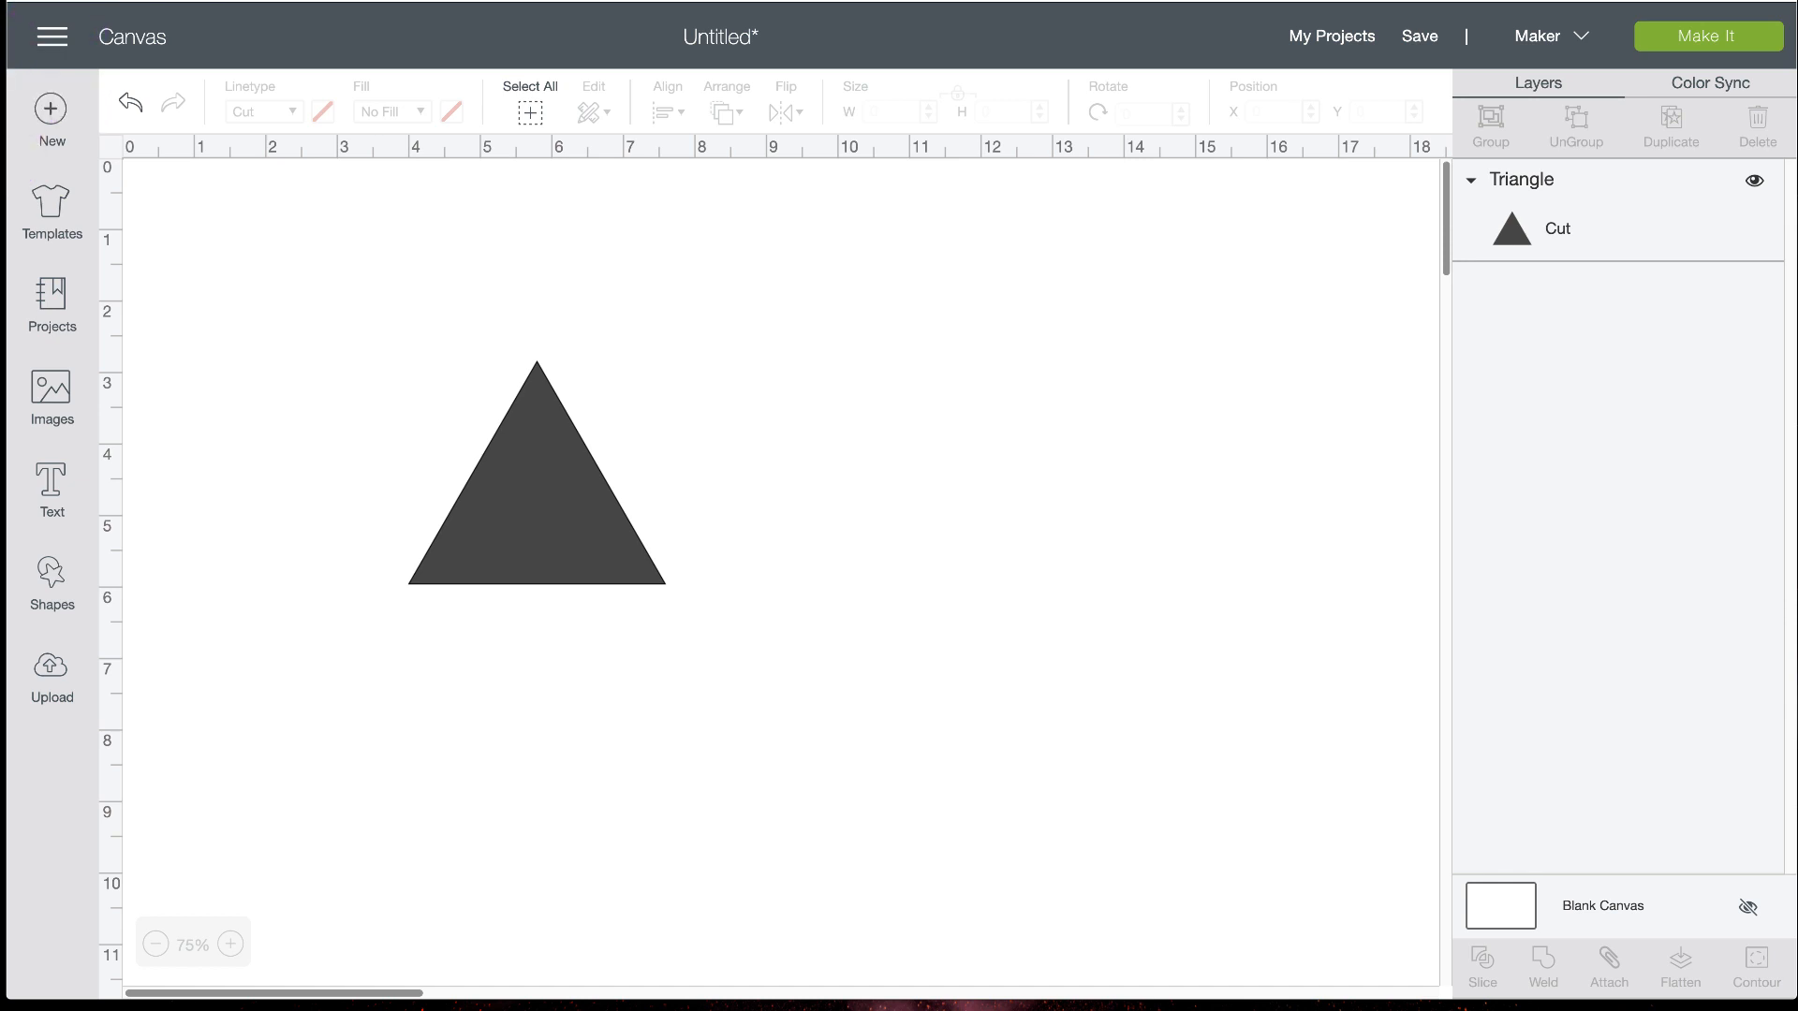
Search the image cartridges for "creative" and open the Creative Everyday Cards cartridge
{"action": "left_click", "coordinate": [53, 393]}
{"action": "left_click", "coordinate": [1171, 115]}
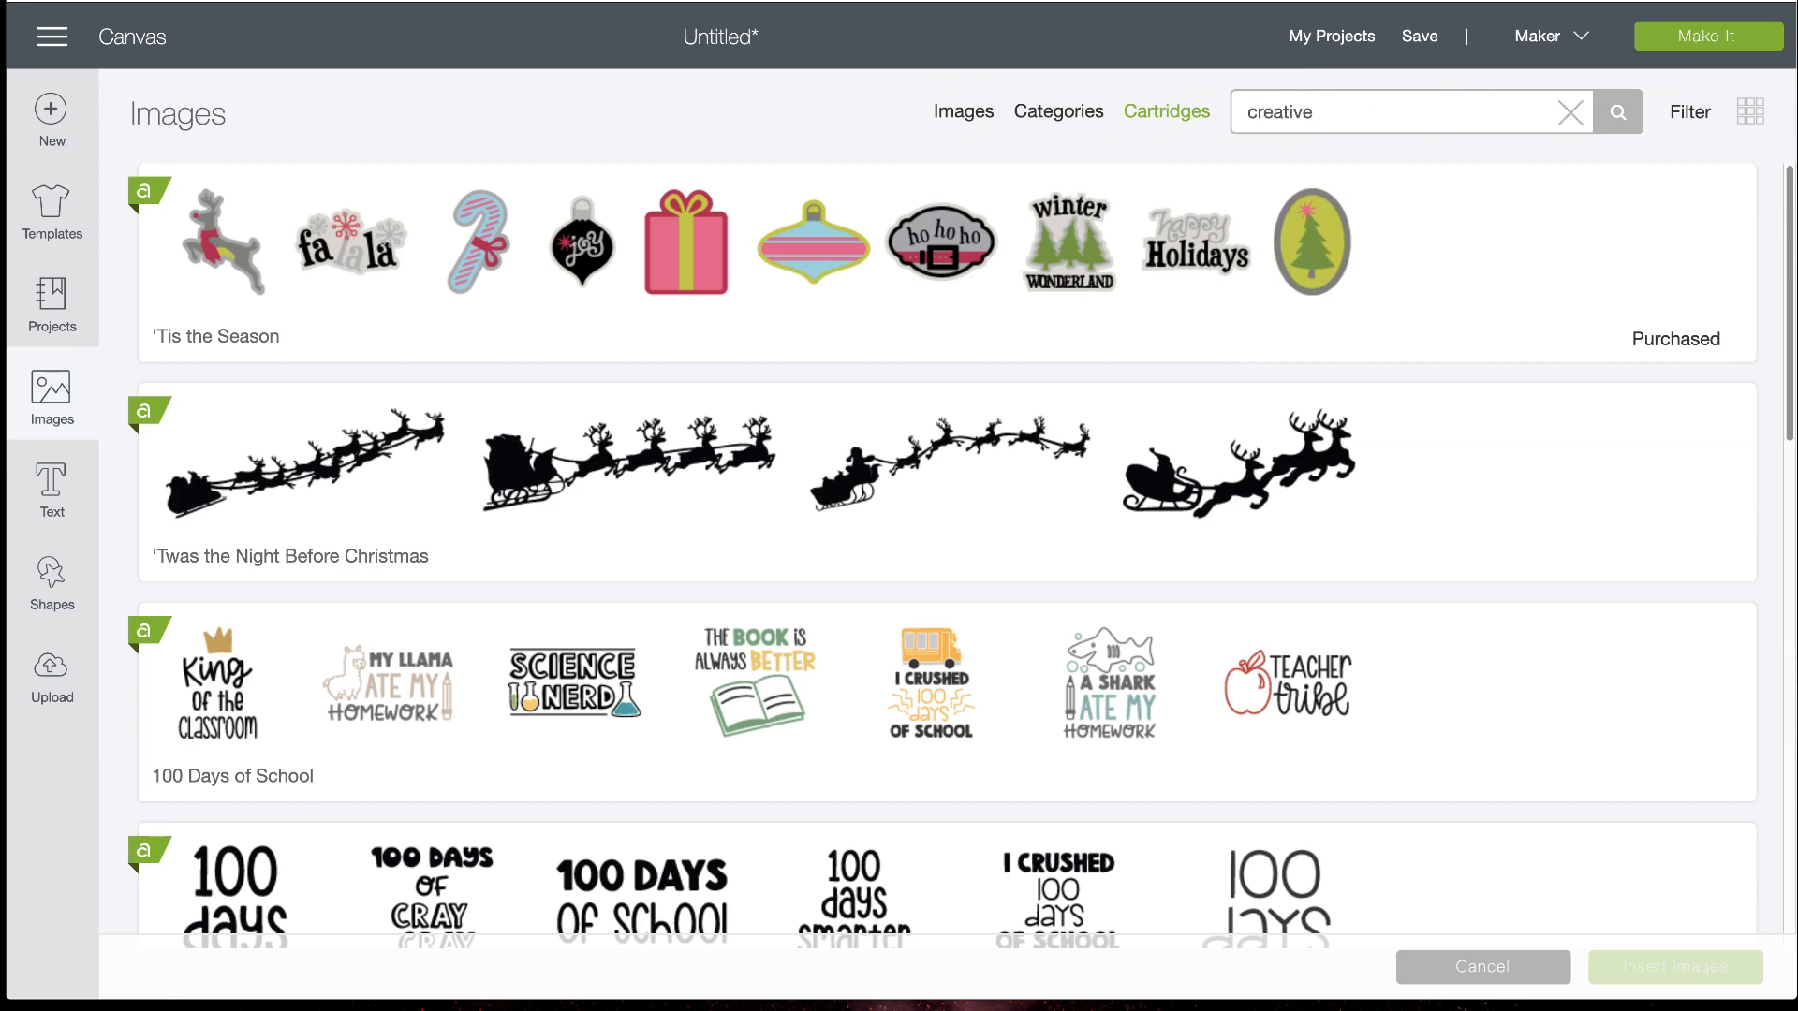
{"action": "key", "text": "Return"}
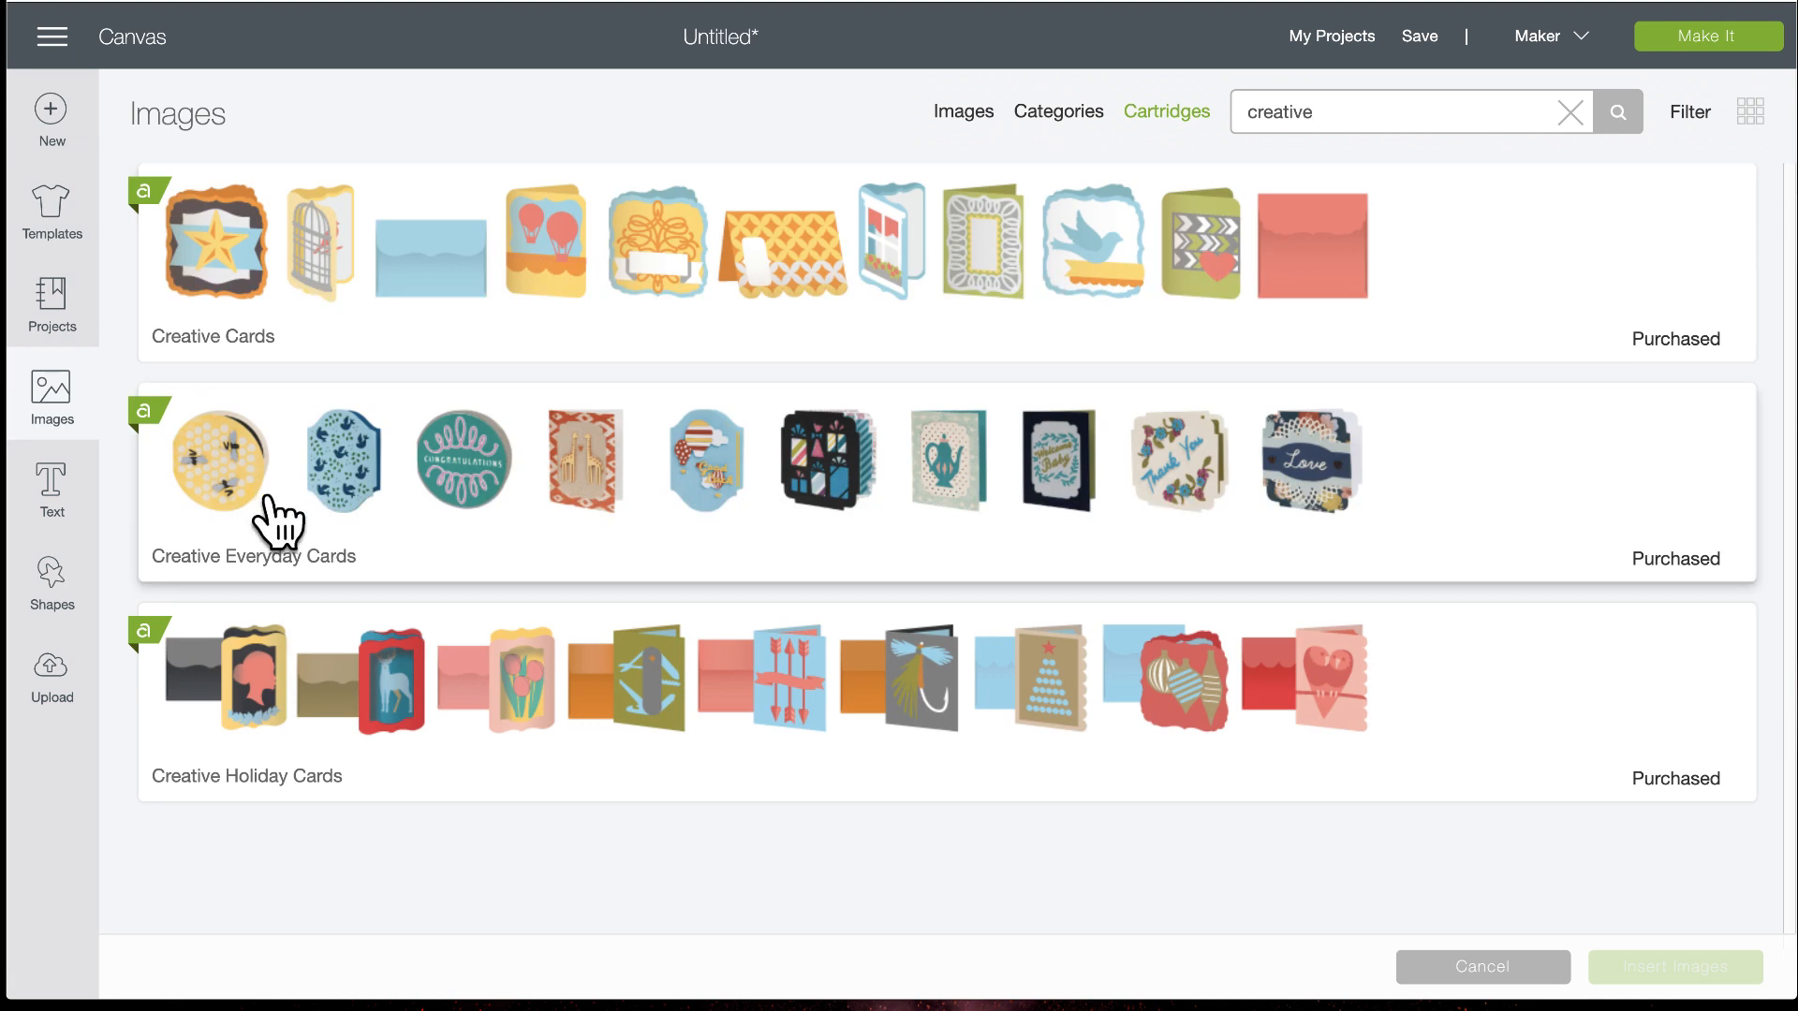
{"action": "left_click", "coordinate": [1316, 487]}
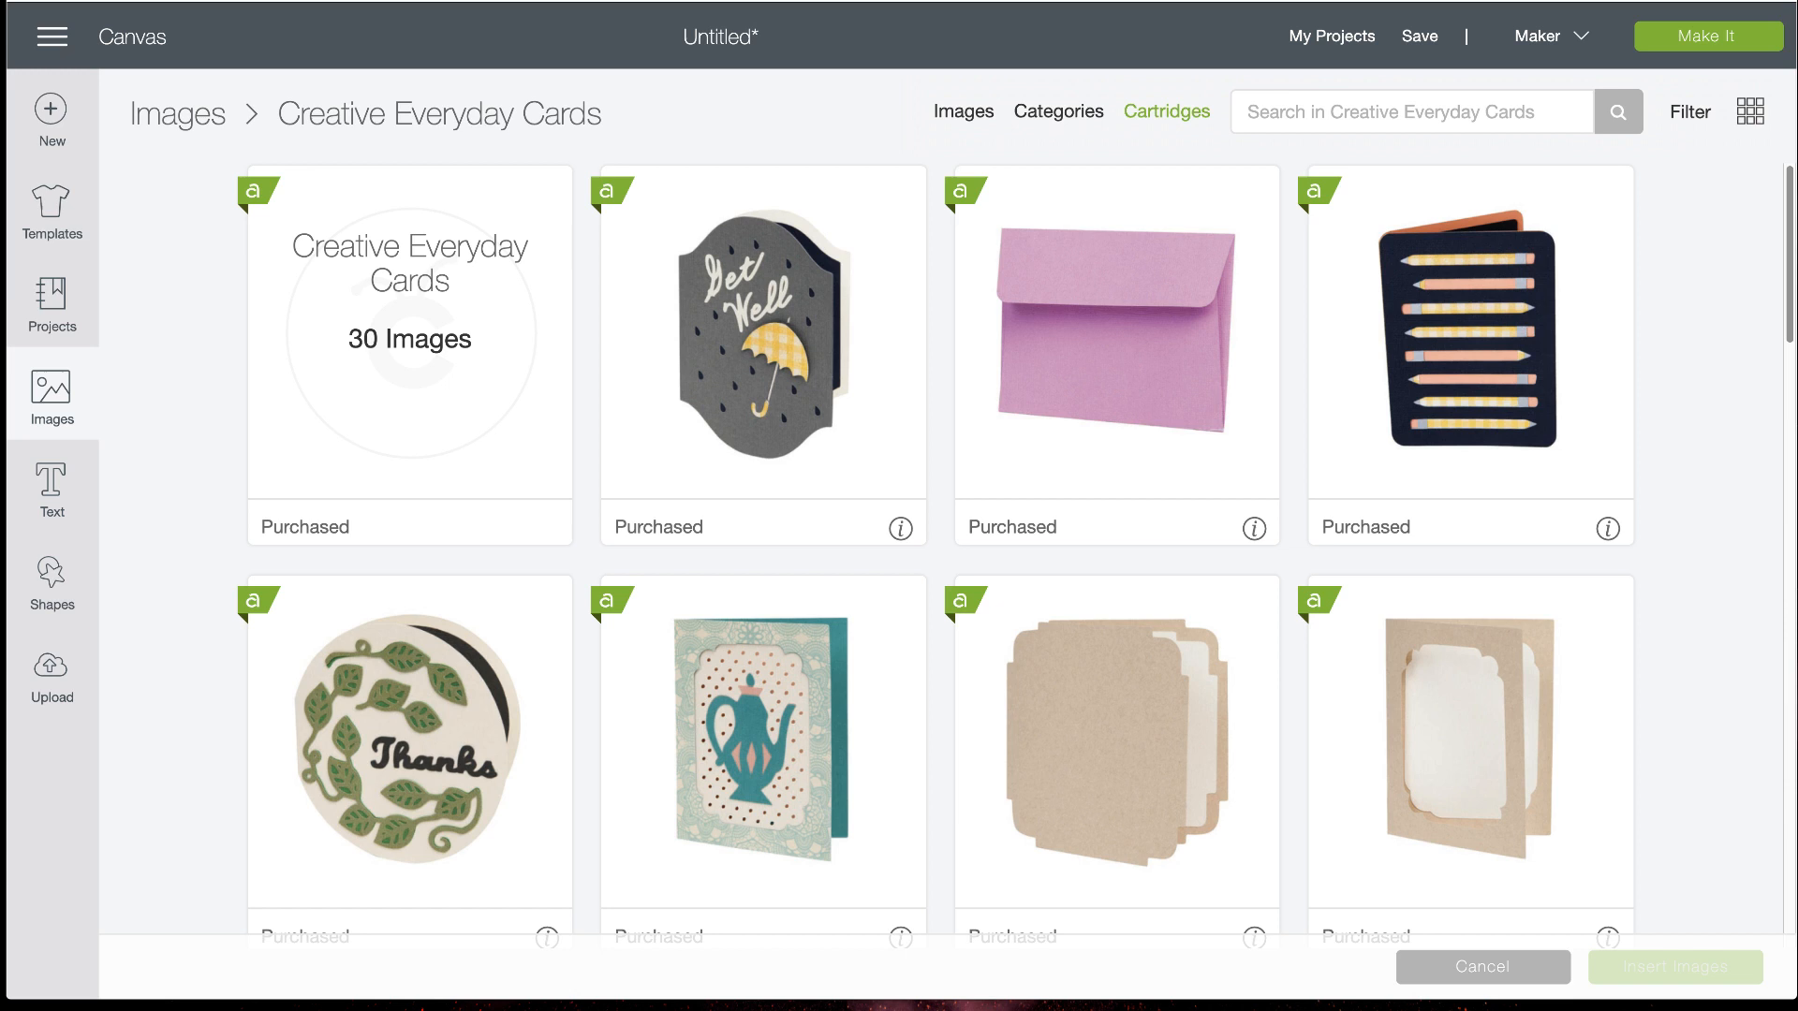
Select the leafy Thanks card and look through the rest of the Creative Everyday Cards images
{"action": "scroll", "coordinate": [763, 590], "scroll_direction": "down", "scroll_amount": 2}
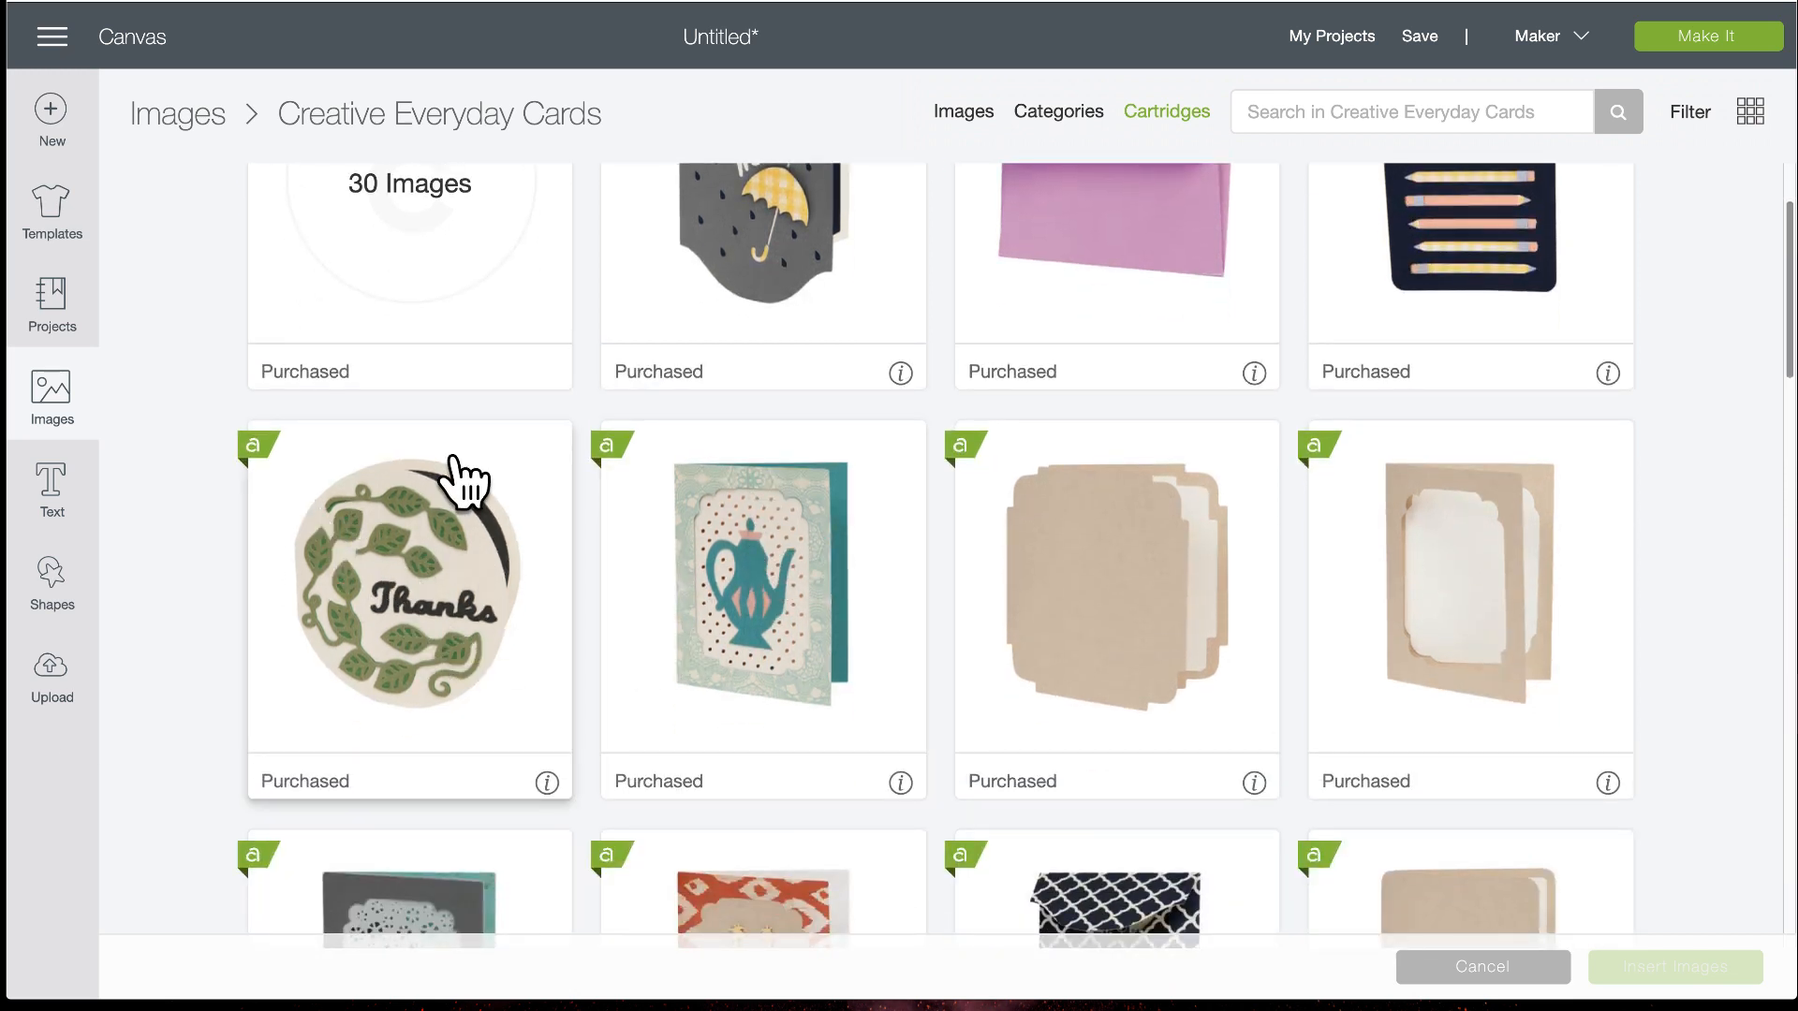
{"action": "left_click", "coordinate": [423, 567]}
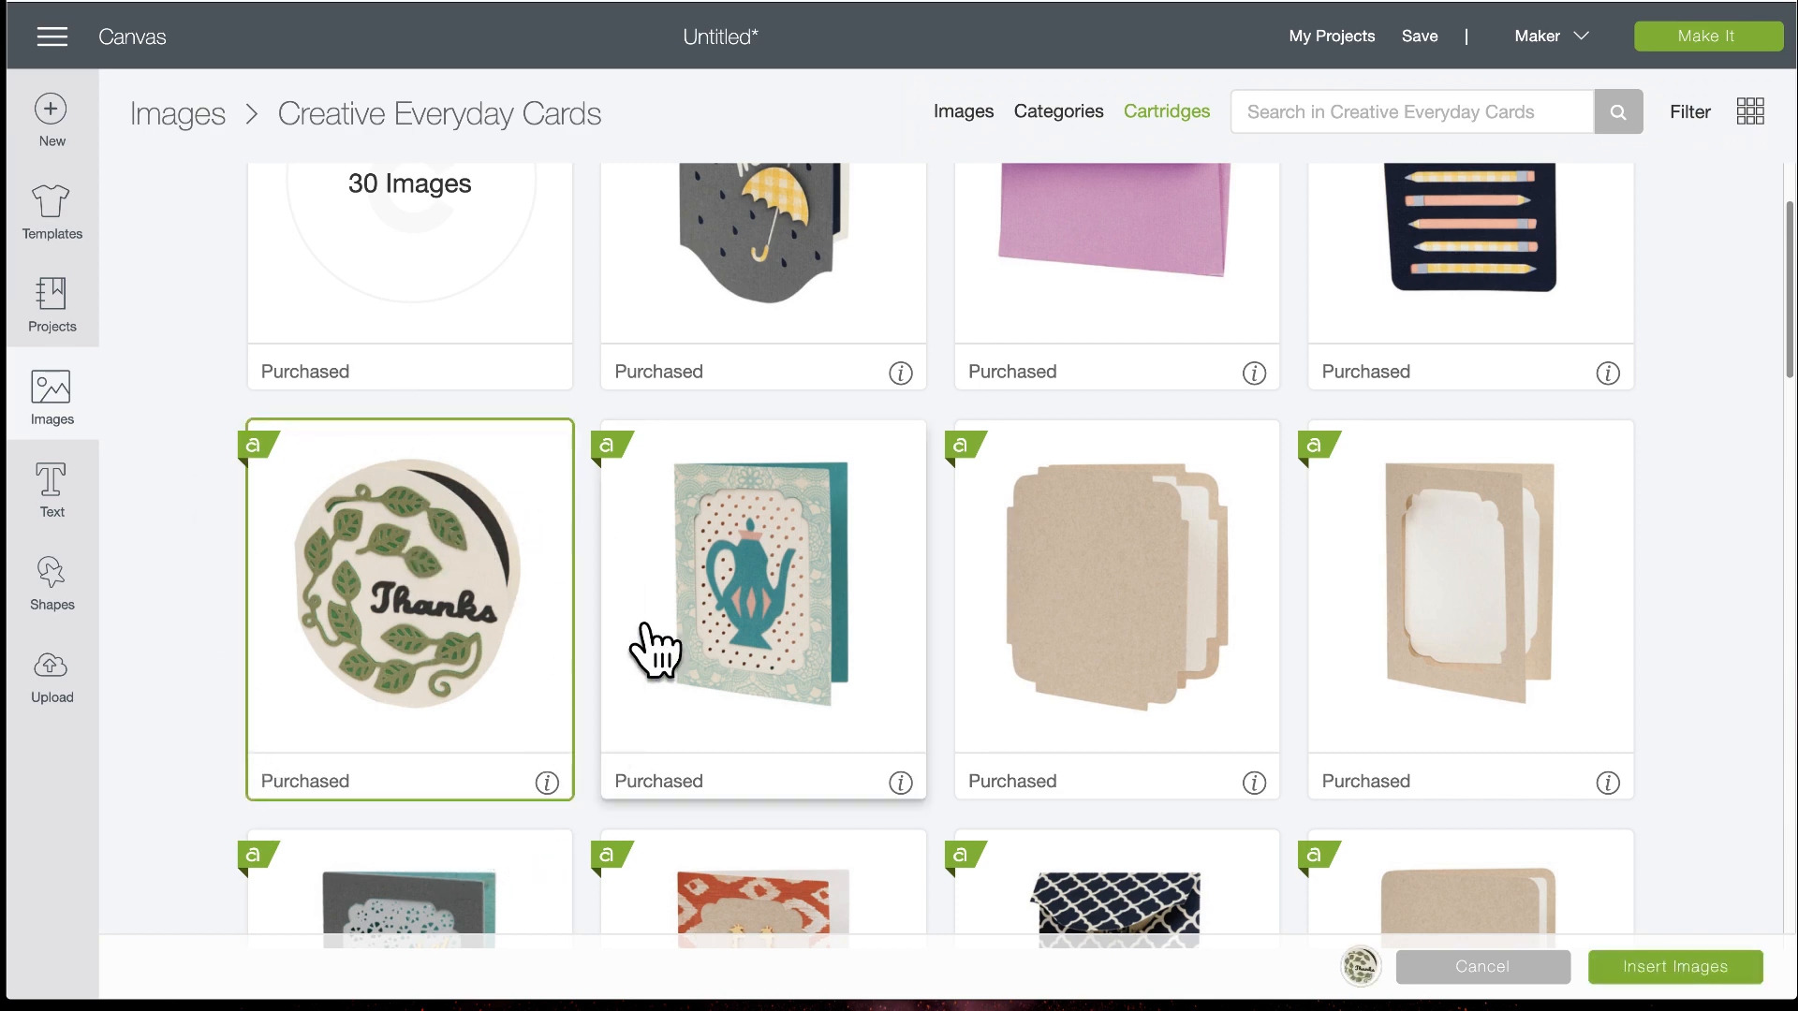
{"action": "scroll", "coordinate": [735, 744], "scroll_direction": "down", "scroll_amount": 10}
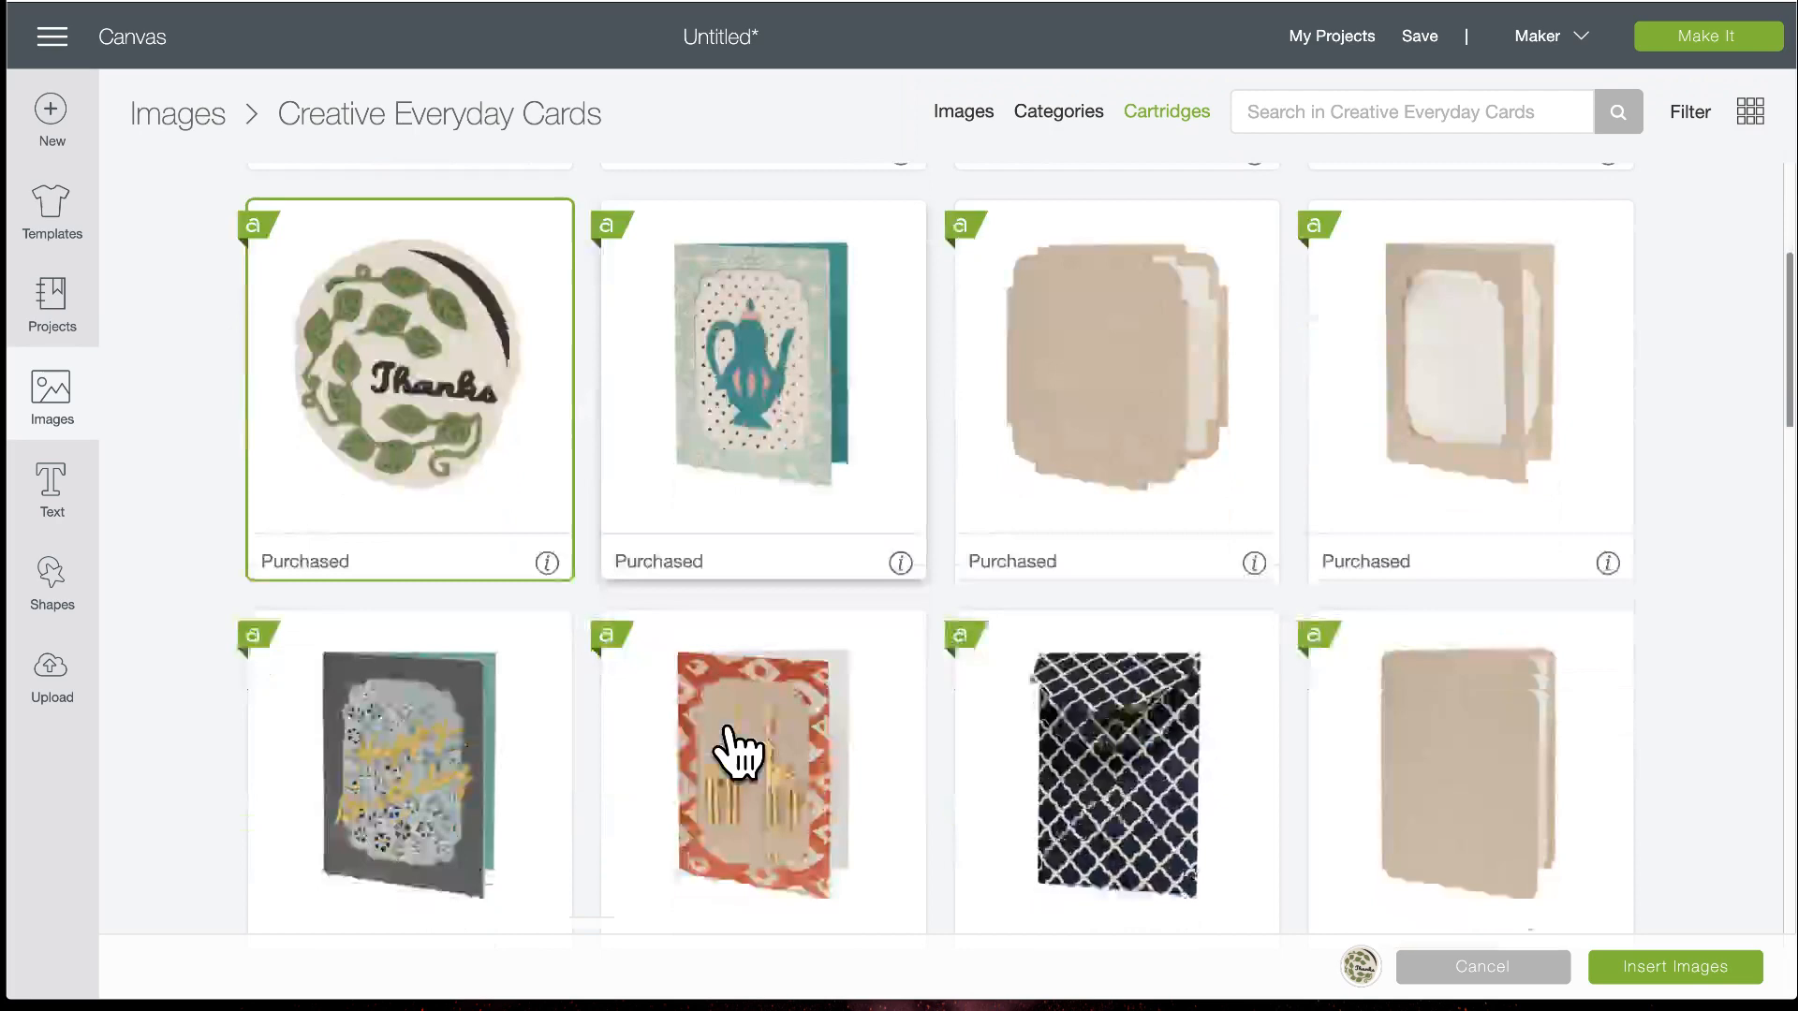
{"action": "scroll", "coordinate": [735, 745], "scroll_direction": "down", "scroll_amount": 3}
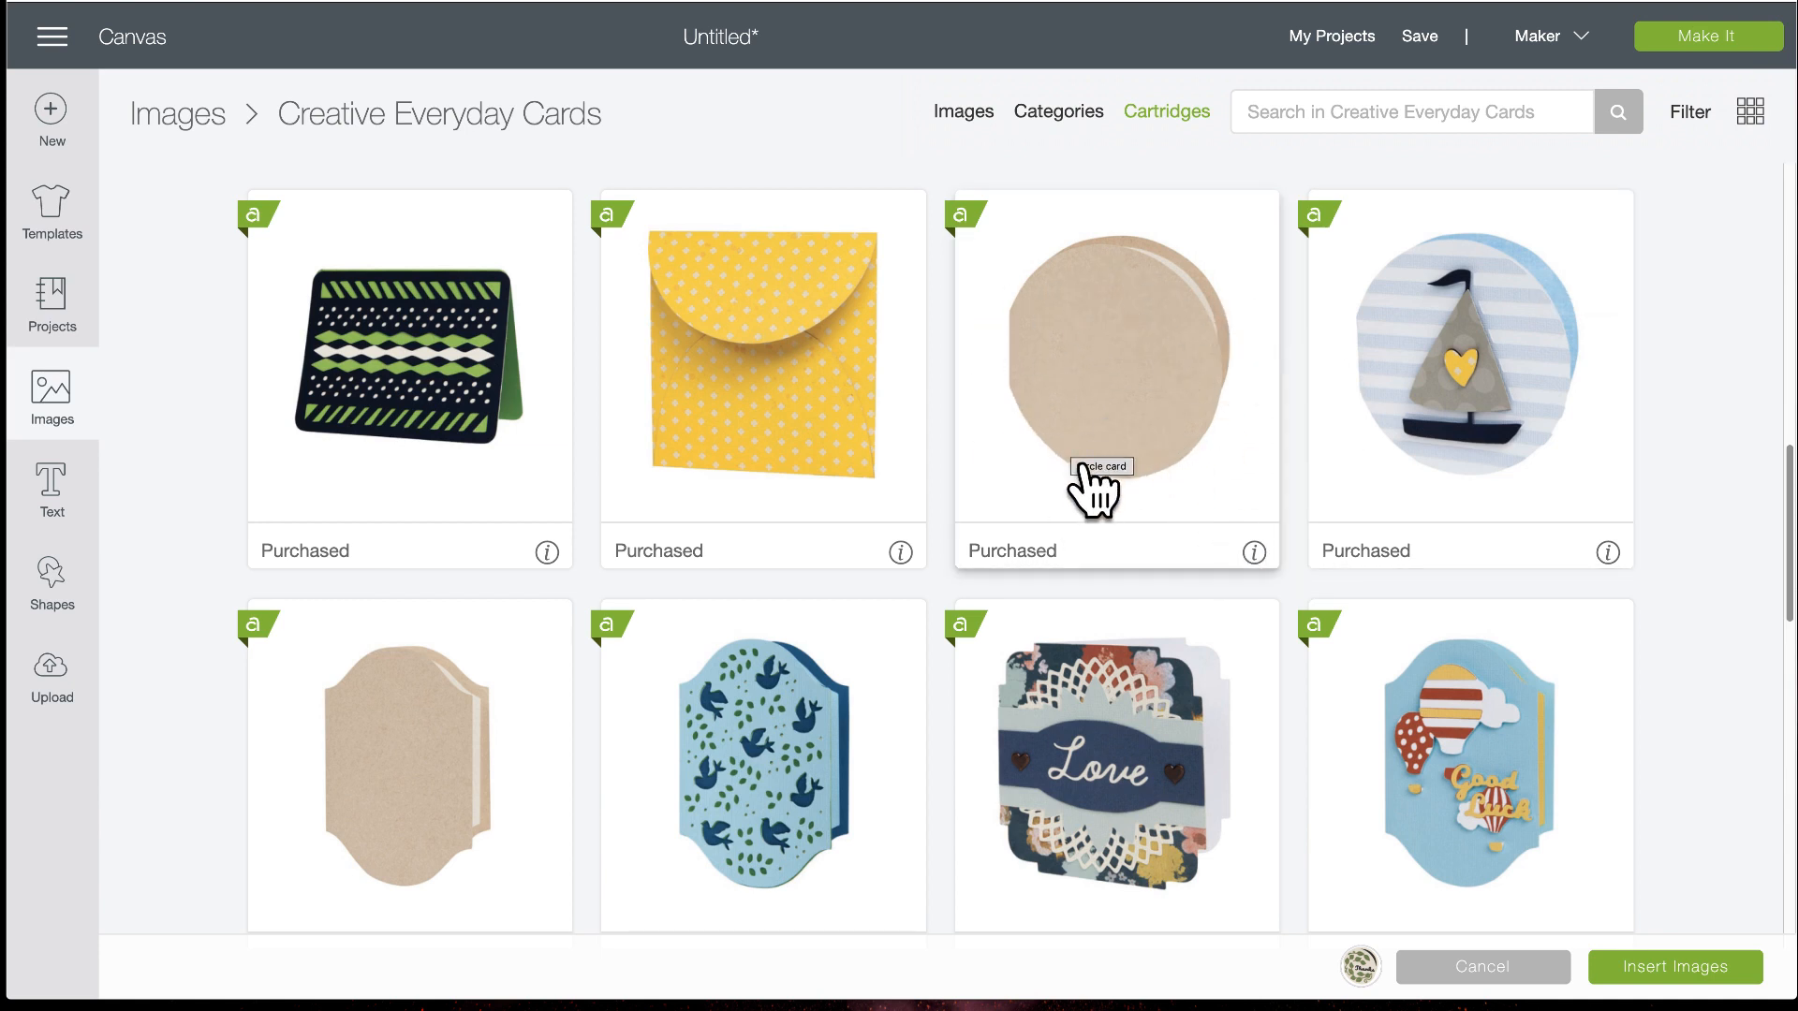
{"action": "scroll", "coordinate": [1089, 485], "scroll_direction": "down", "scroll_amount": 2}
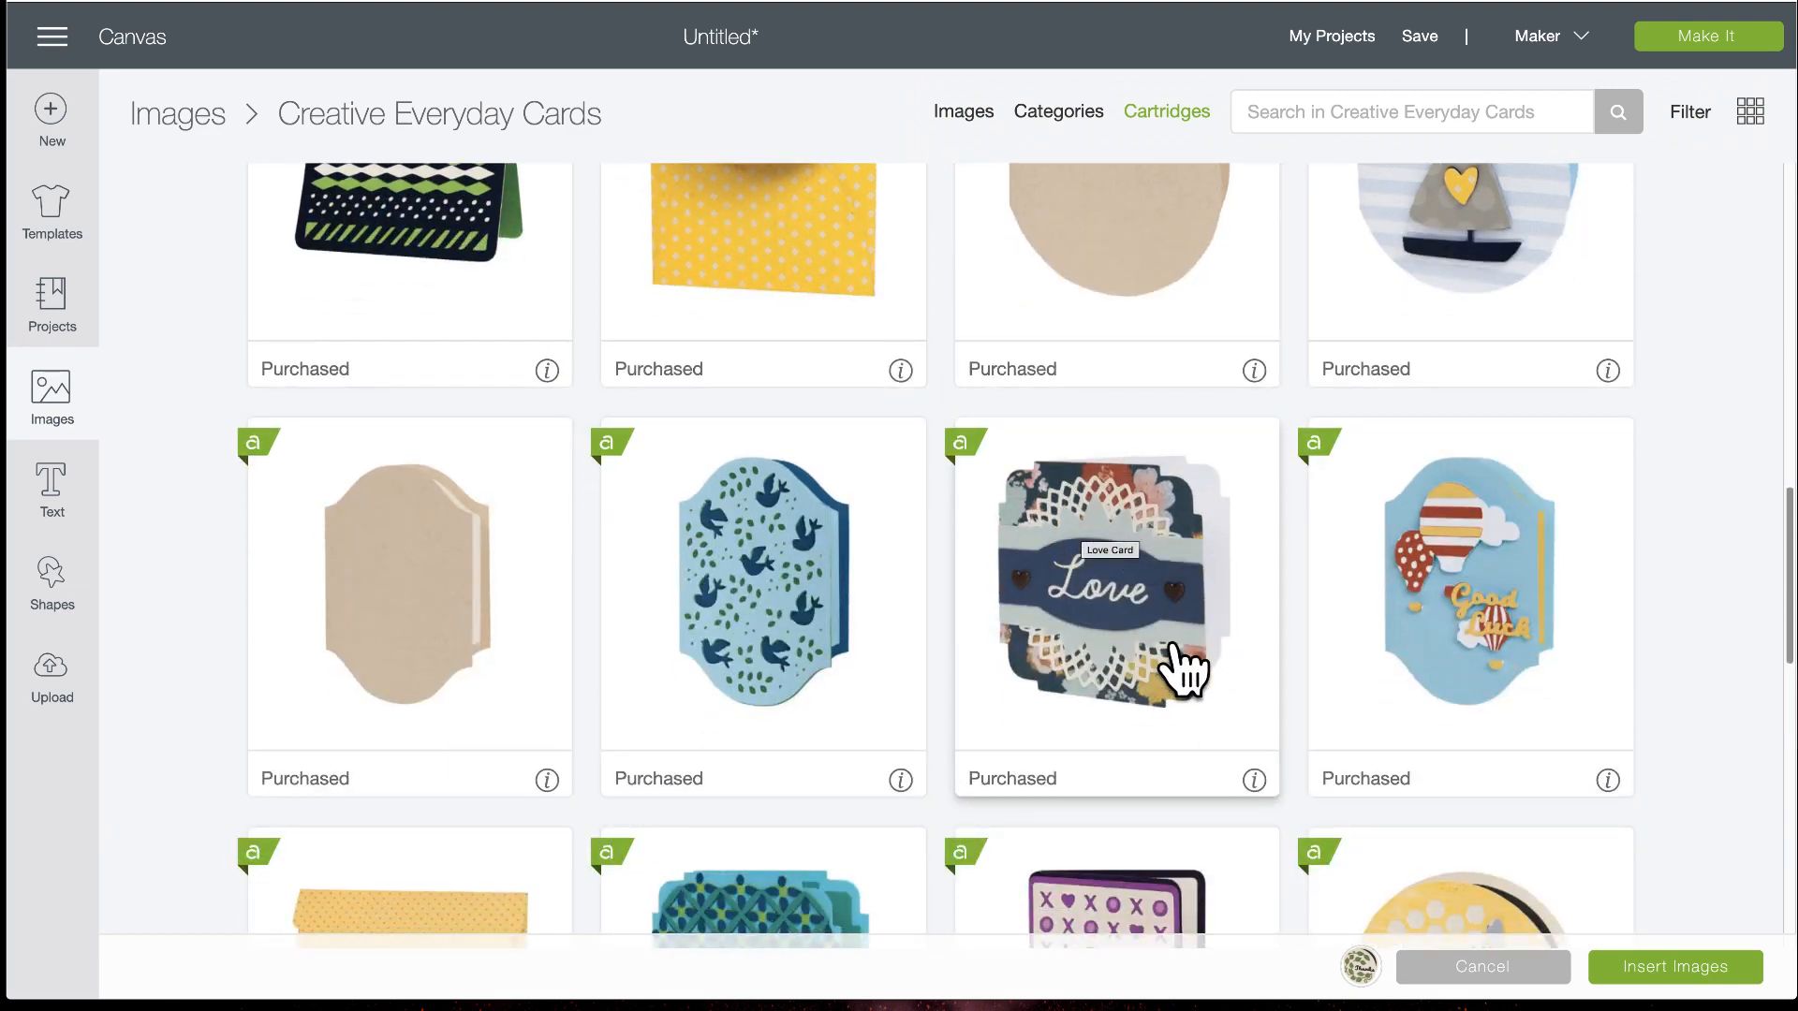
{"action": "scroll", "coordinate": [983, 642], "scroll_direction": "down", "scroll_amount": 7}
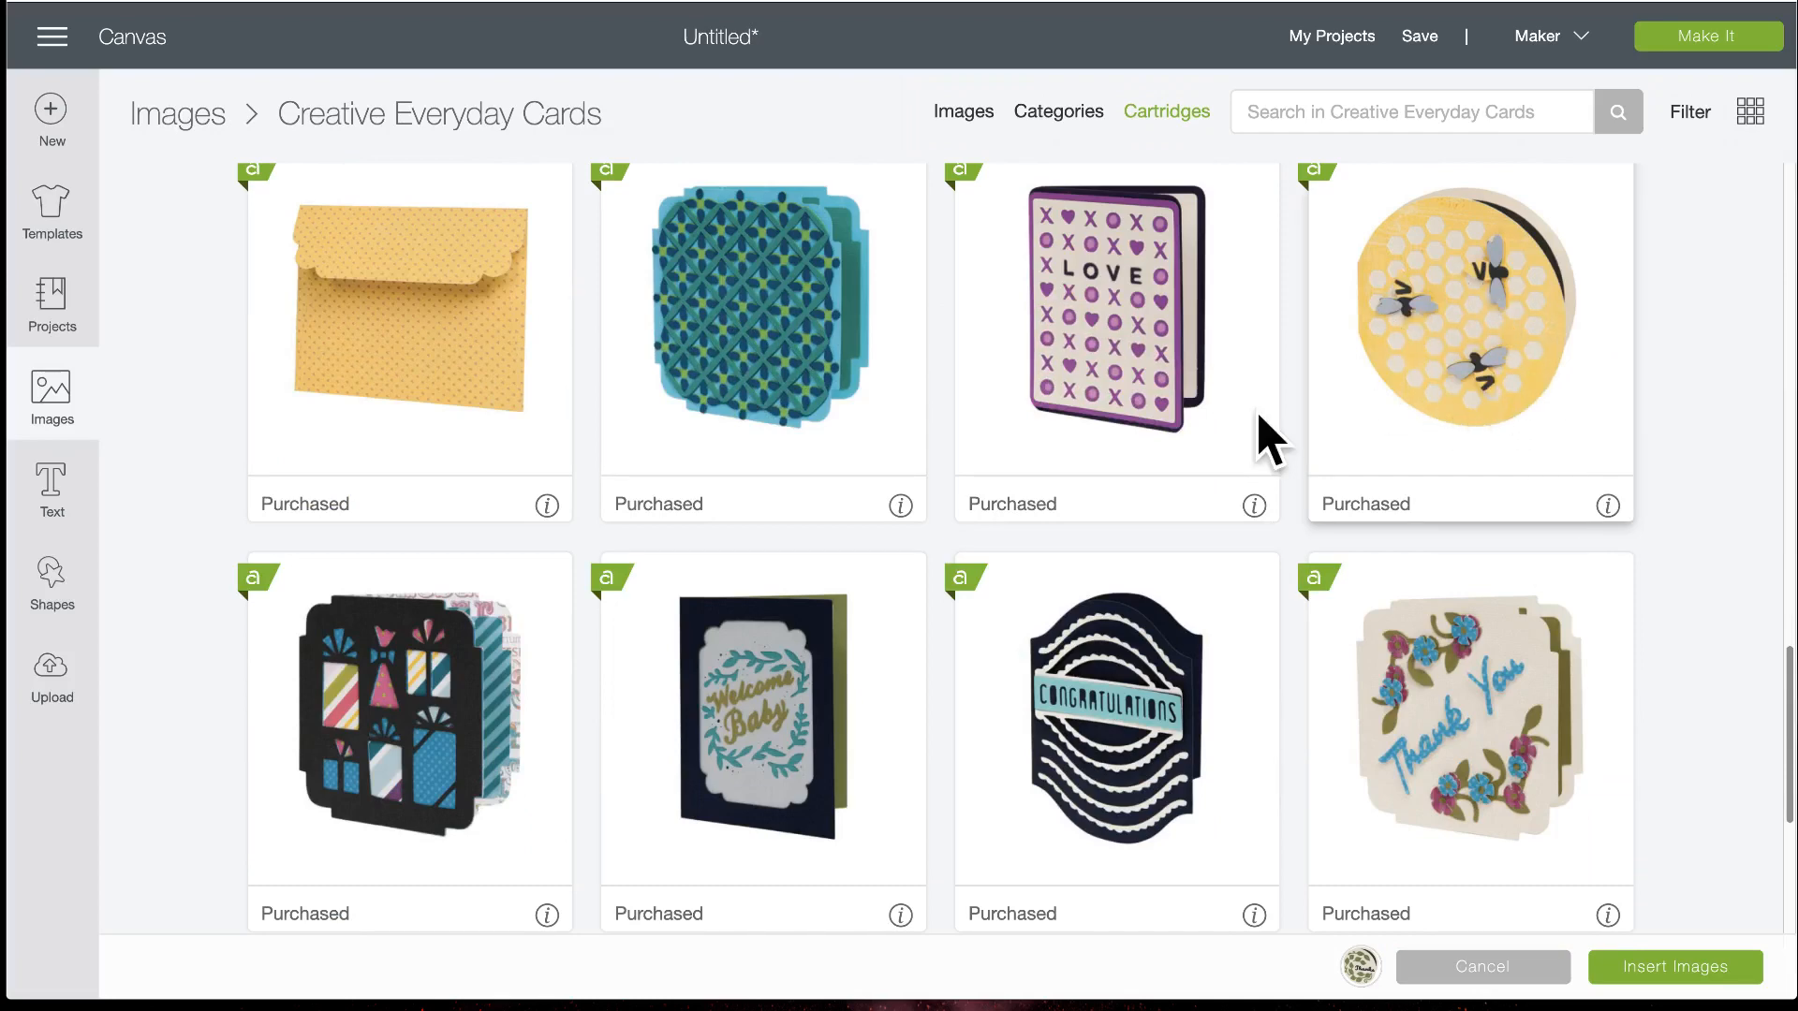
{"action": "scroll", "coordinate": [955, 777], "scroll_direction": "down", "scroll_amount": 4}
{"action": "scroll", "coordinate": [965, 782], "scroll_direction": "down", "scroll_amount": 1}
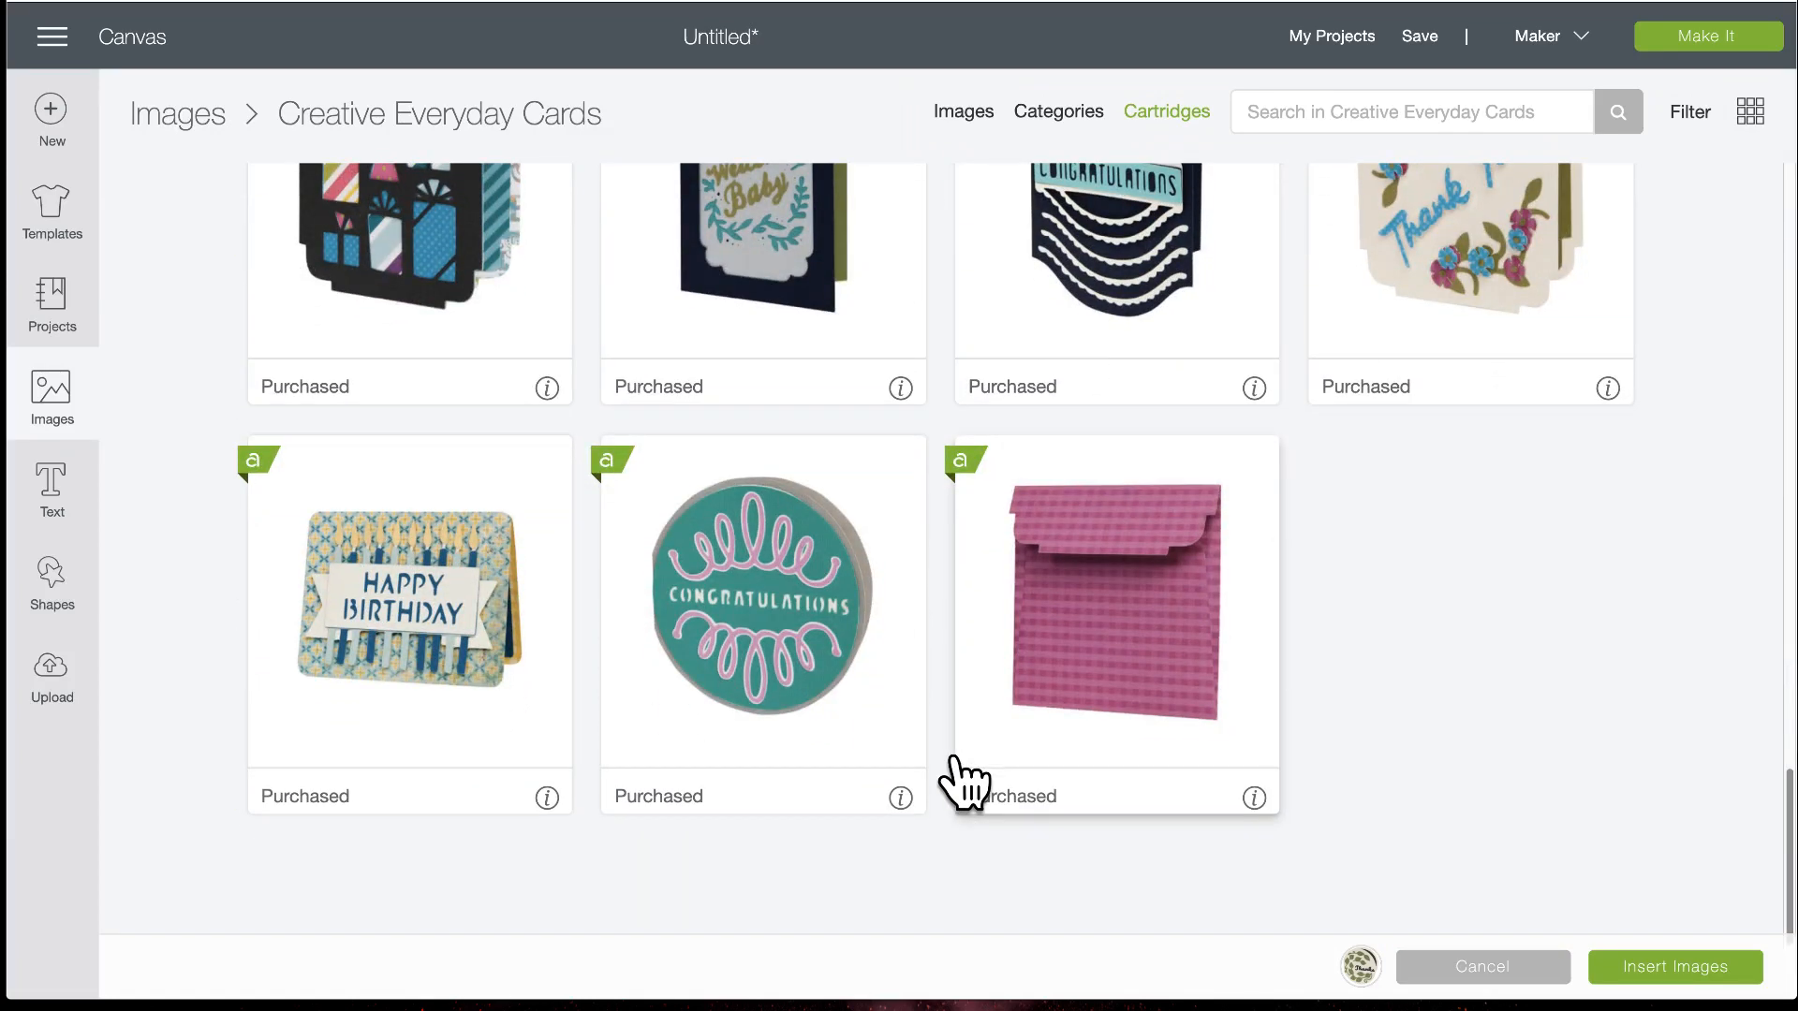
{"action": "scroll", "coordinate": [918, 700], "scroll_direction": "up", "scroll_amount": 4}
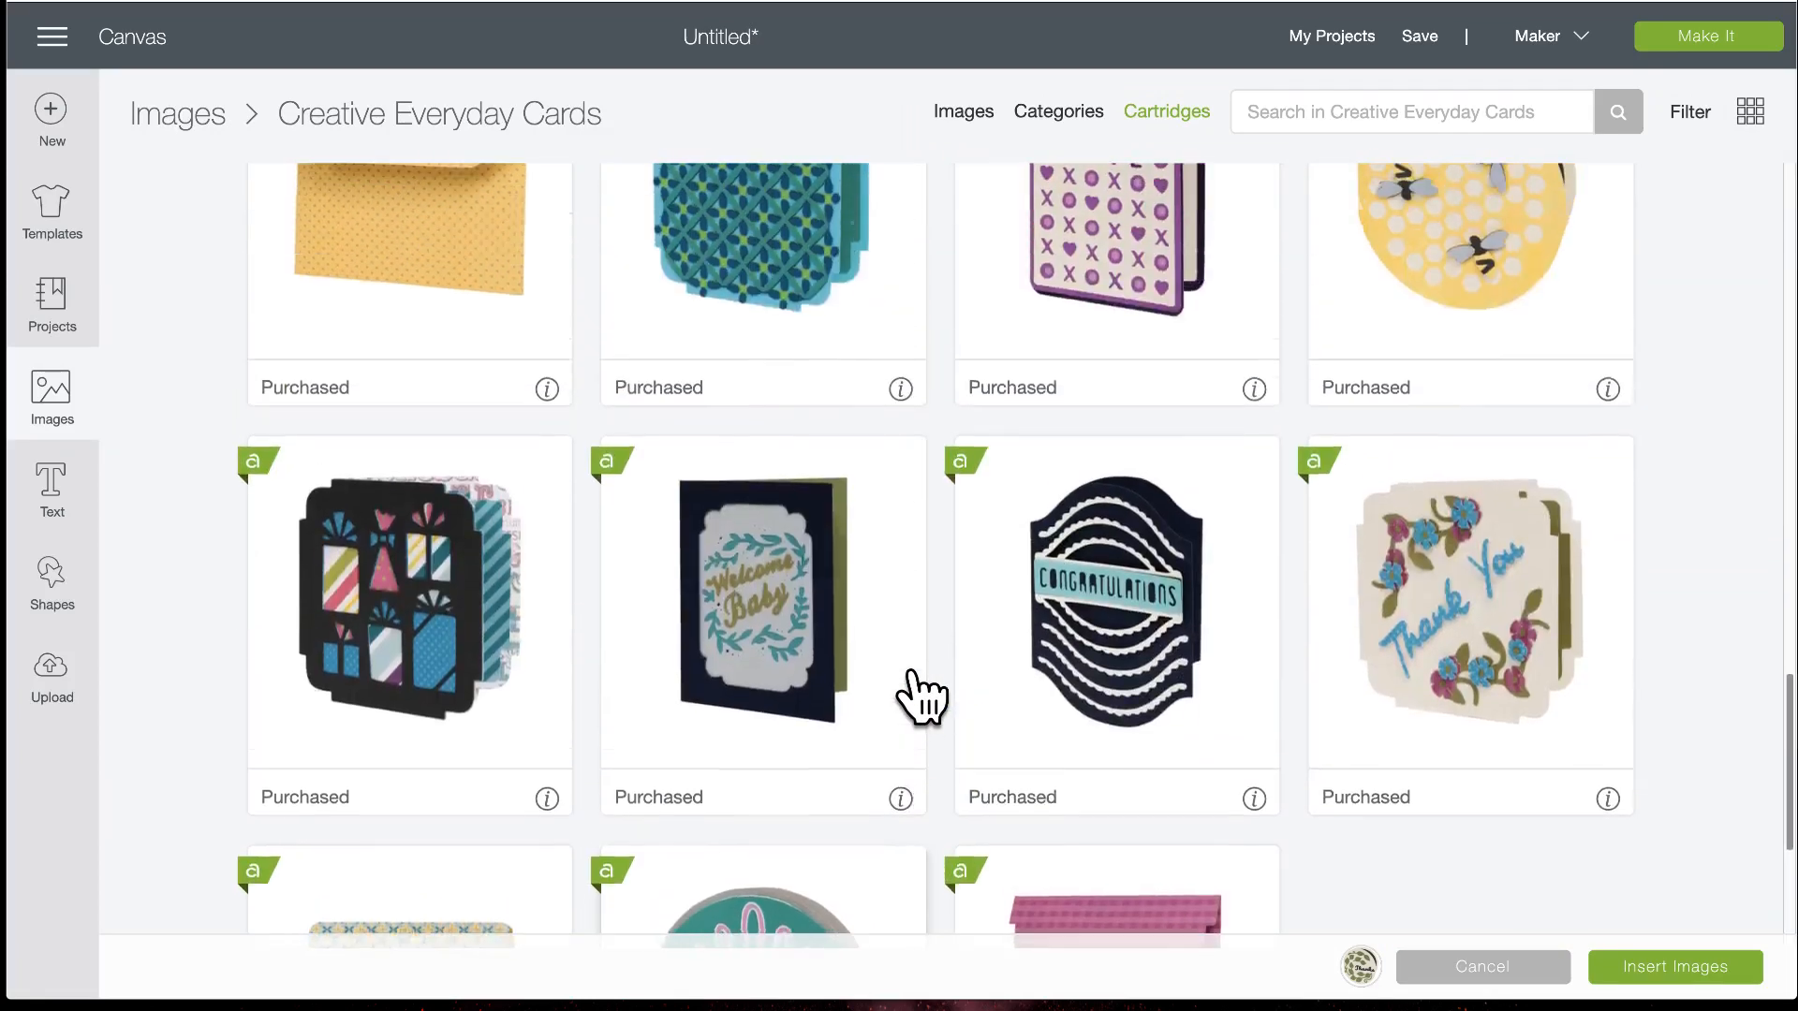
{"action": "scroll", "coordinate": [923, 697], "scroll_direction": "up", "scroll_amount": 10}
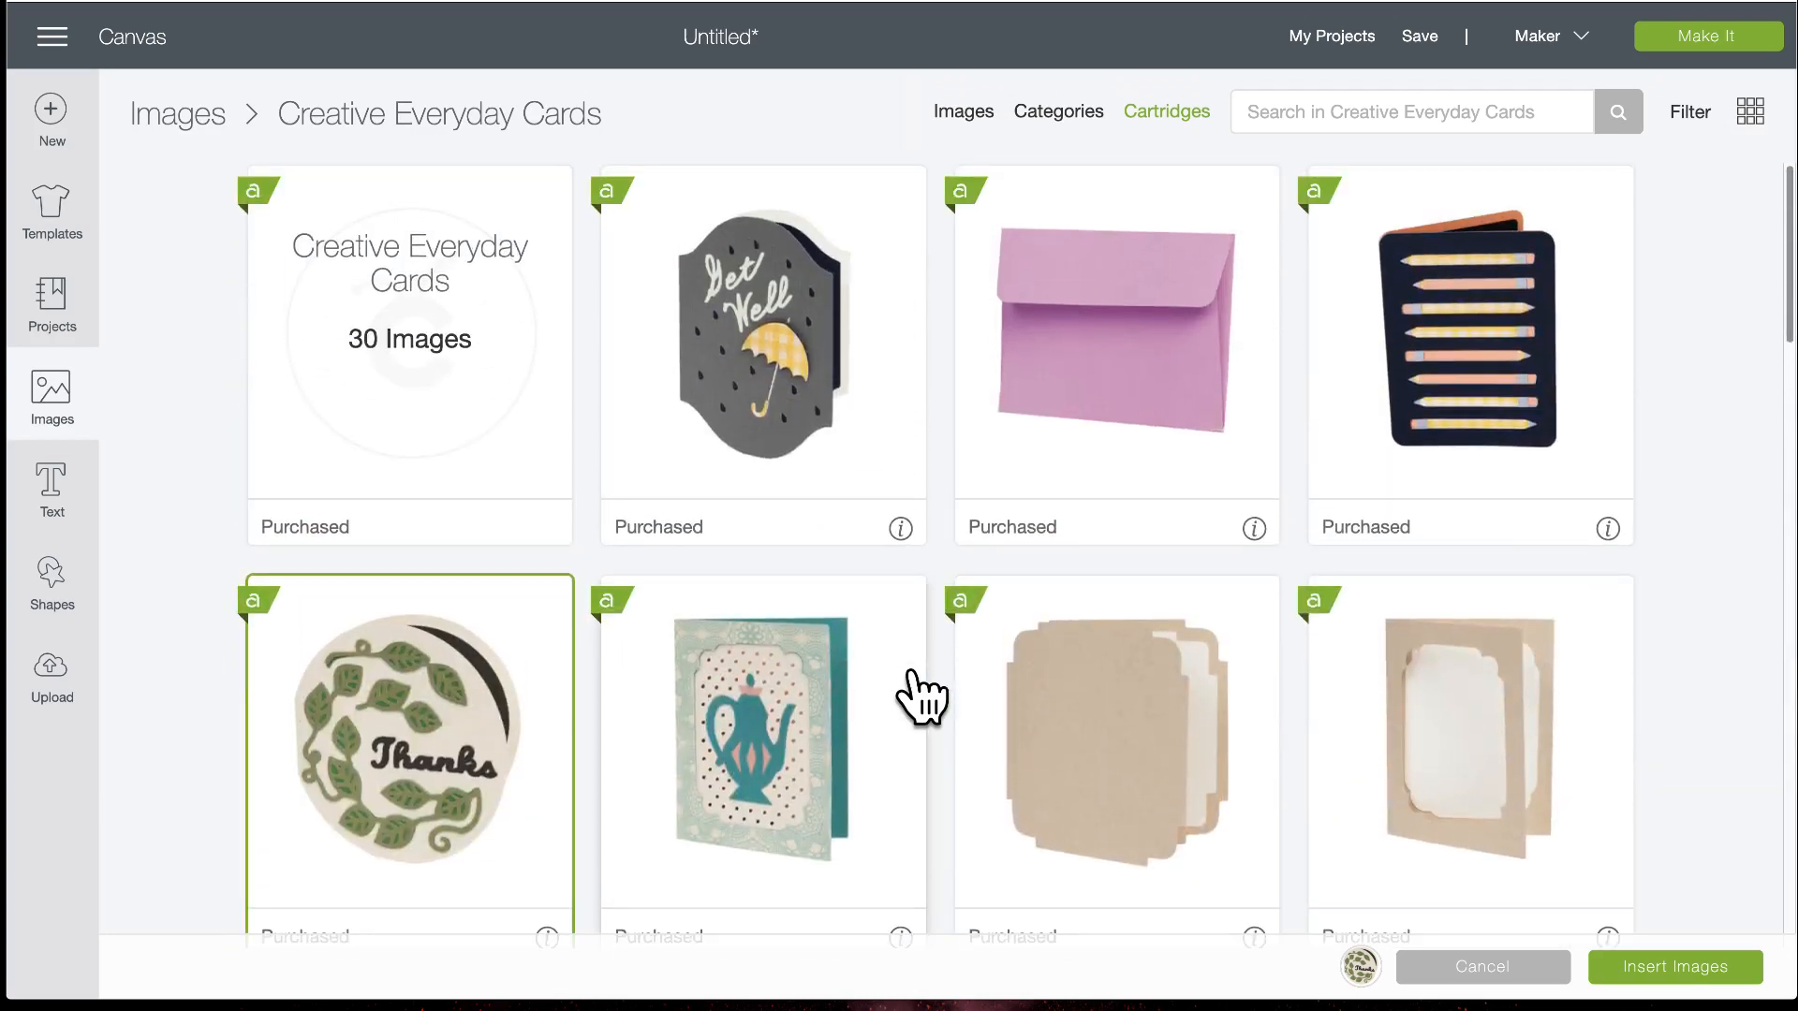
Add the plain round card to the selection and insert both cards onto the canvas
{"action": "scroll", "coordinate": [923, 698], "scroll_direction": "down", "scroll_amount": 10}
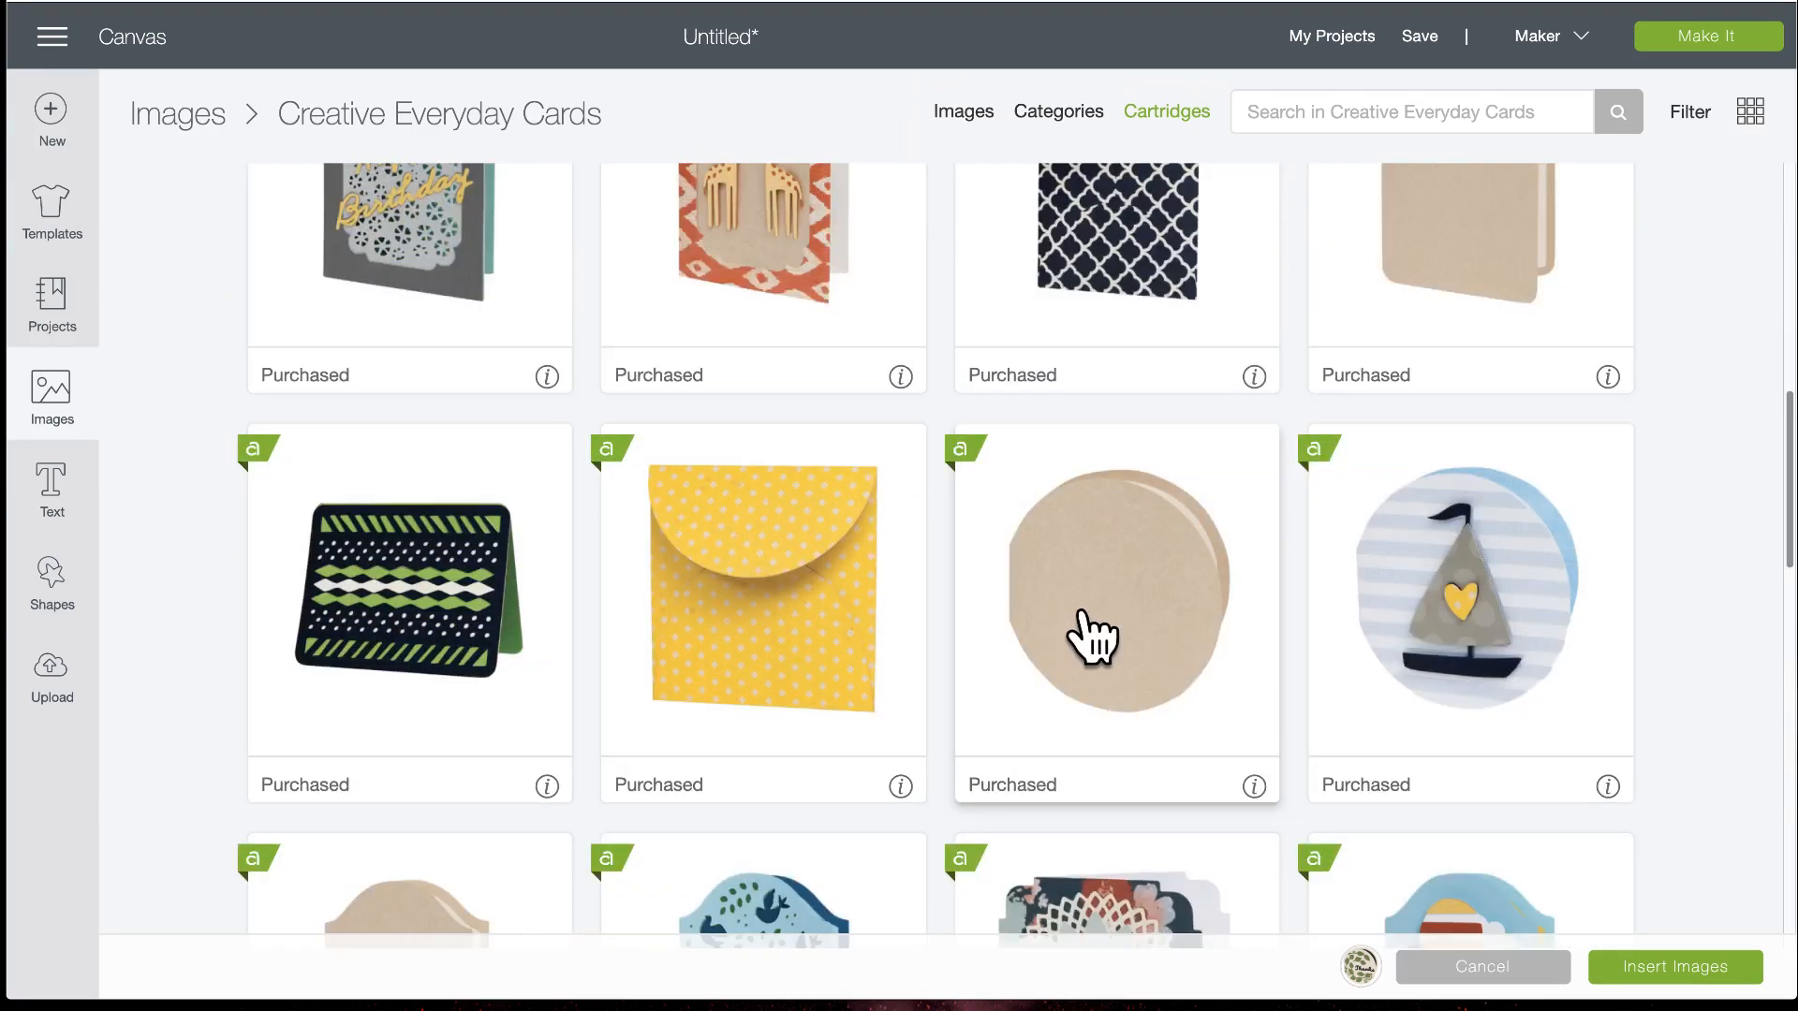
{"action": "left_click", "coordinate": [1093, 635]}
{"action": "left_click", "coordinate": [1660, 979]}
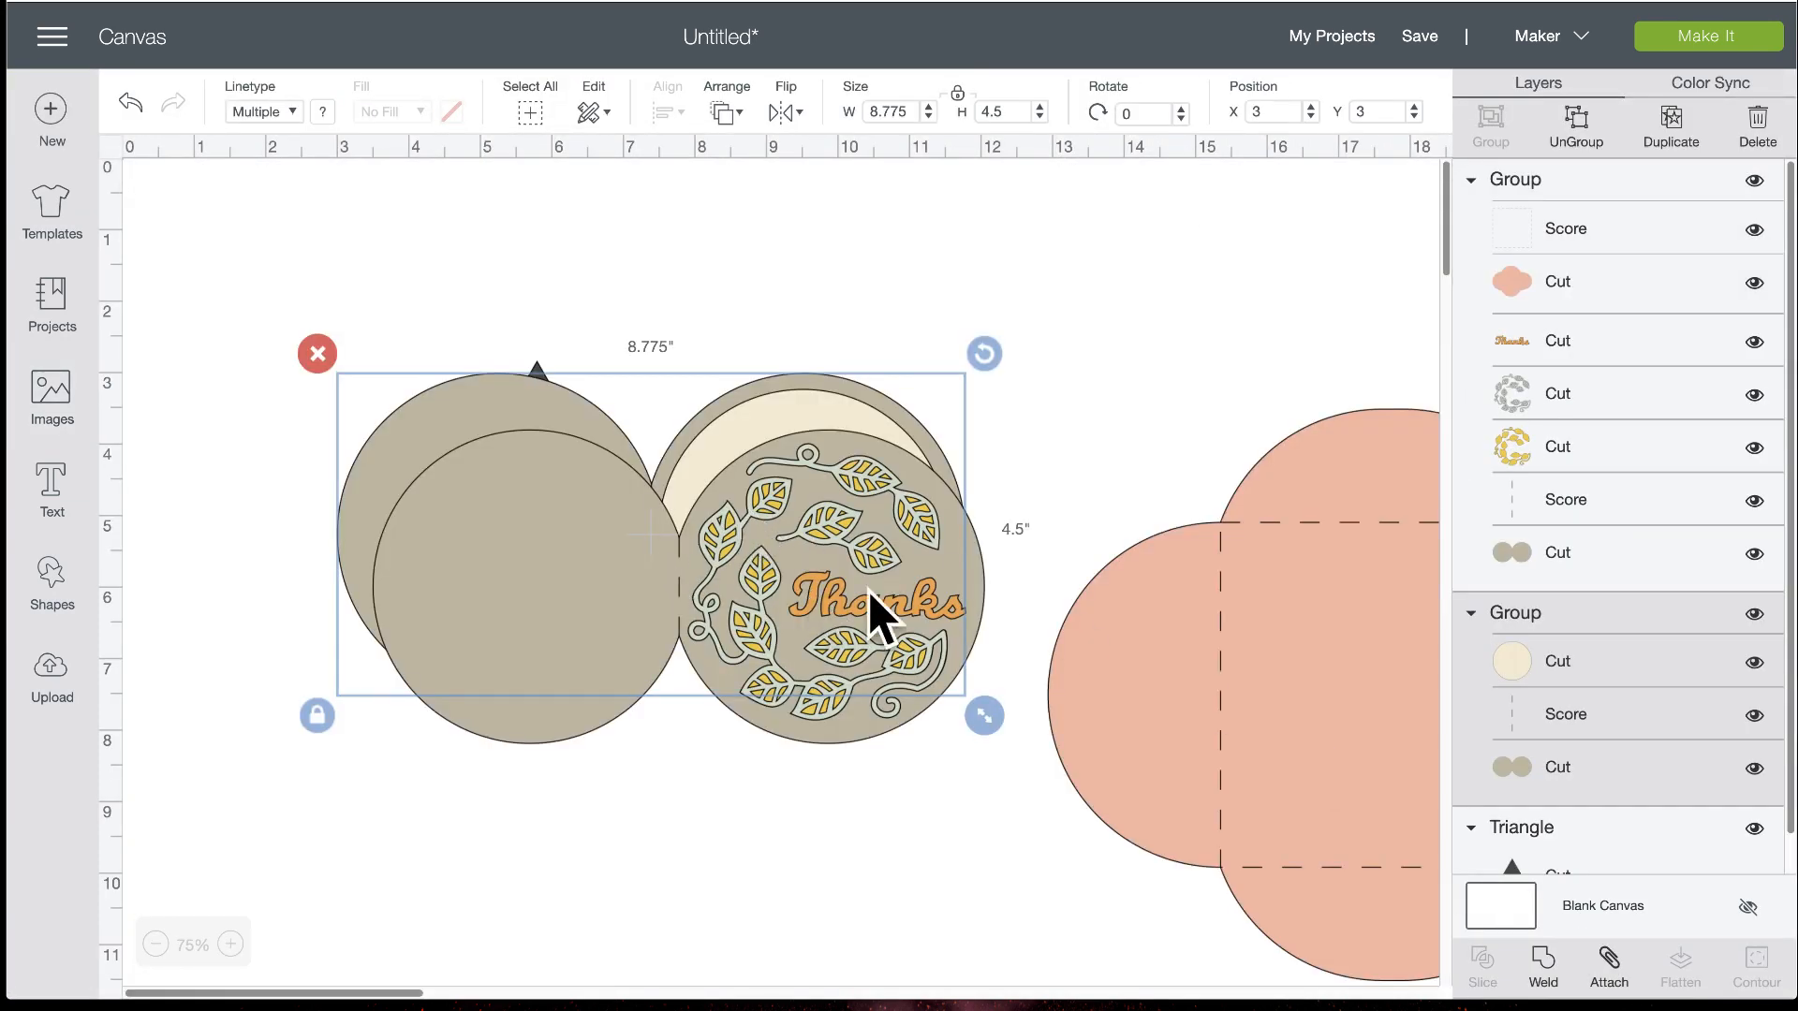
Separate the overlapping cards, placing the plain circle card at about X 7.8, Y 1.11 and the Thanks card group at about X 4.46, Y 7.72 inches
{"action": "left_click_drag", "start_coordinate": [883, 562], "coordinate": [879, 785]}
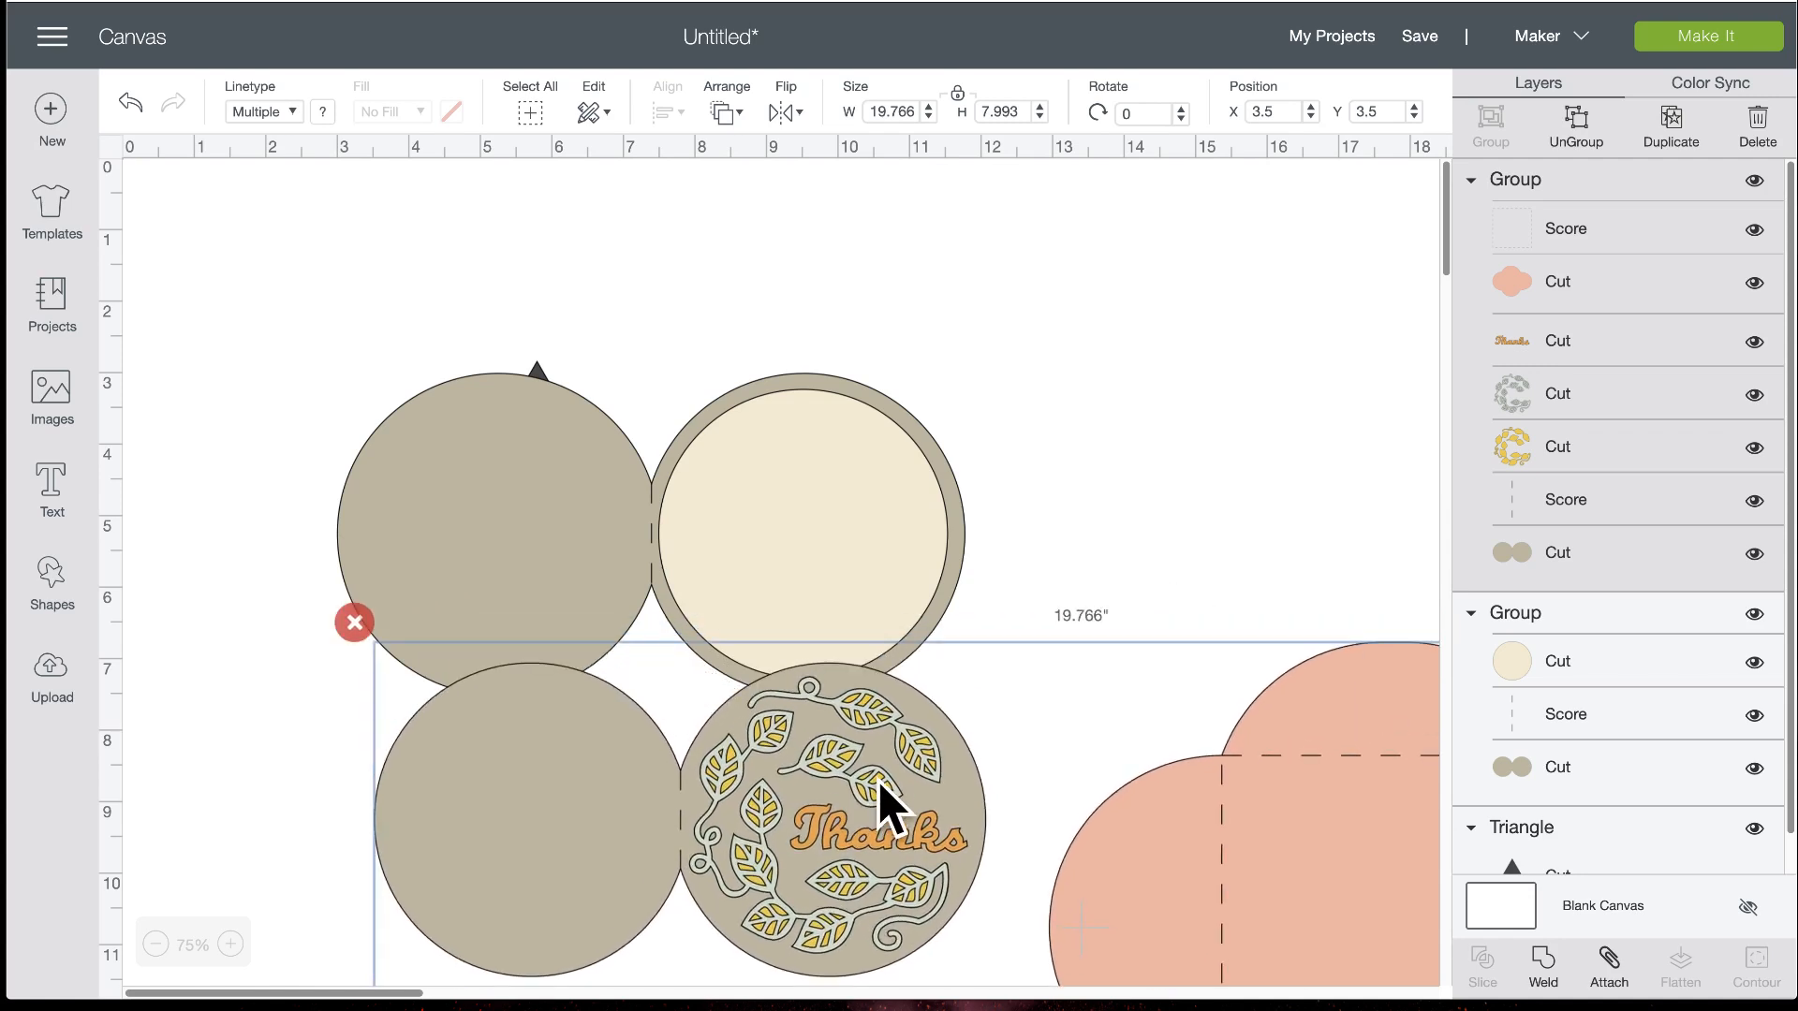
{"action": "left_click_drag", "start_coordinate": [835, 489], "coordinate": [1102, 330]}
{"action": "left_click_drag", "start_coordinate": [743, 382], "coordinate": [723, 383]}
{"action": "left_click_drag", "start_coordinate": [1050, 379], "coordinate": [1015, 383]}
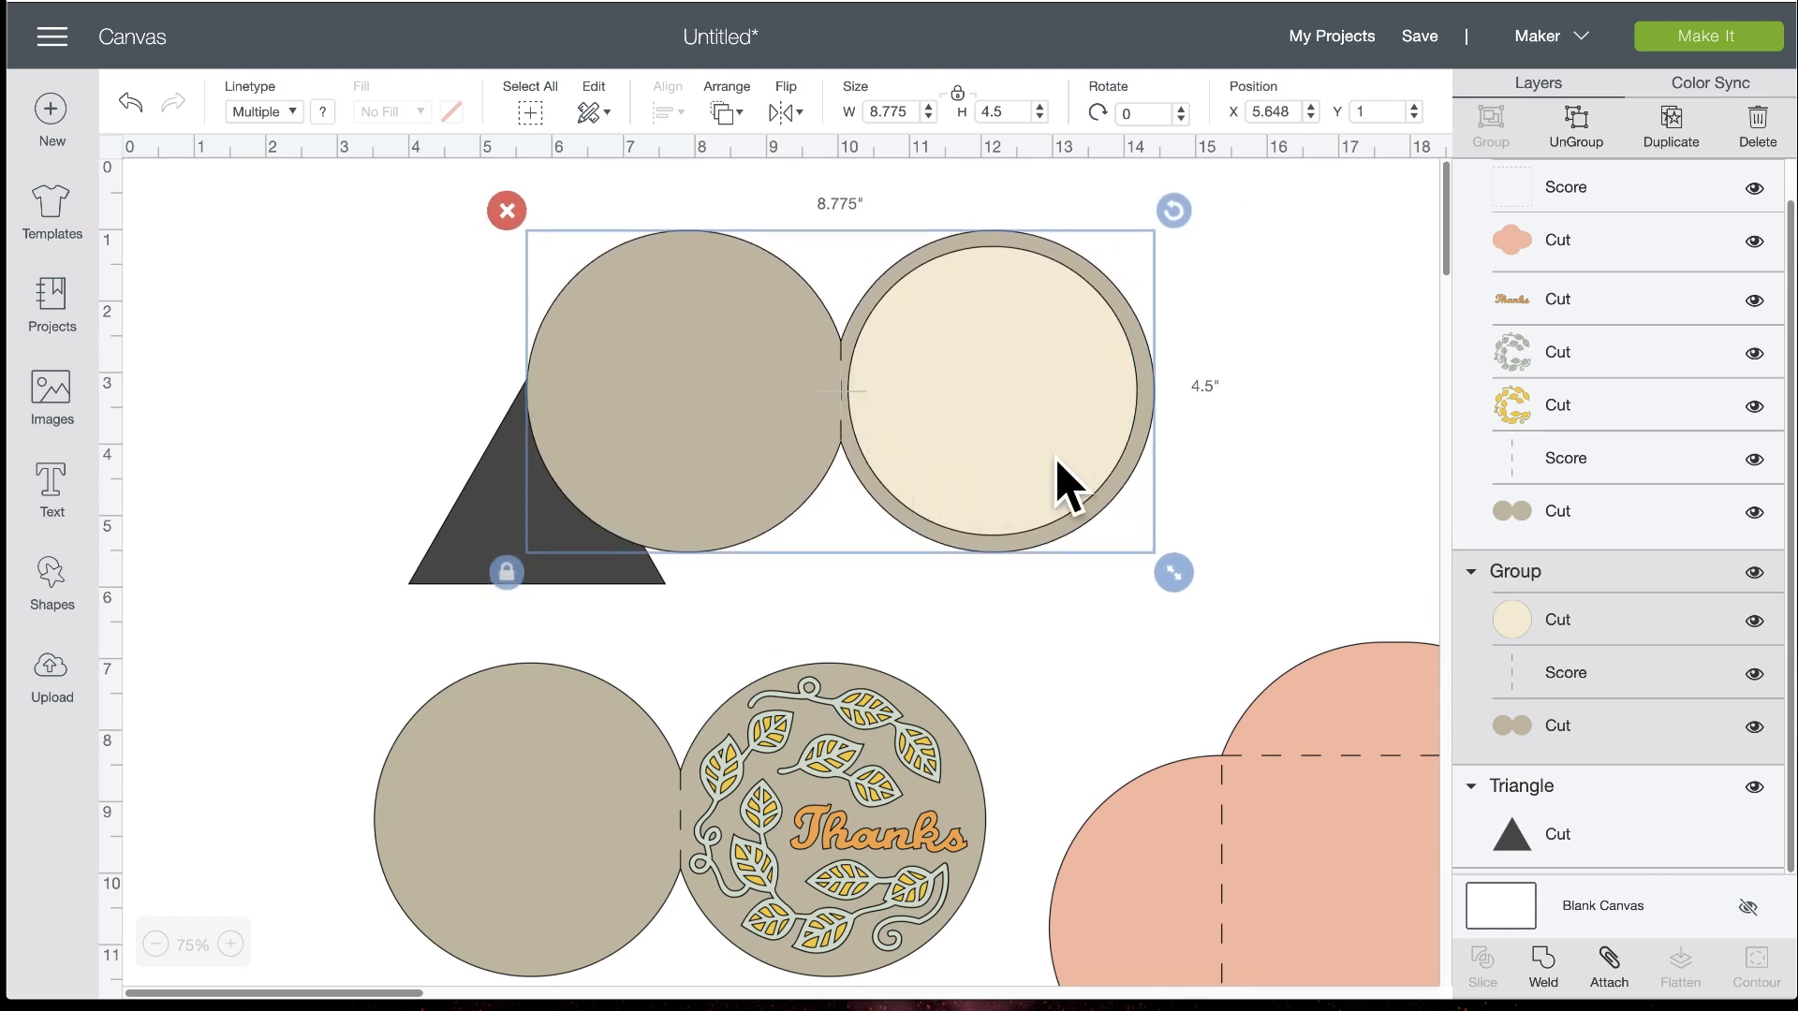
{"action": "scroll", "coordinate": [1058, 482], "scroll_direction": "right", "scroll_amount": 4}
{"action": "scroll", "coordinate": [1058, 483], "scroll_direction": "down", "scroll_amount": 7}
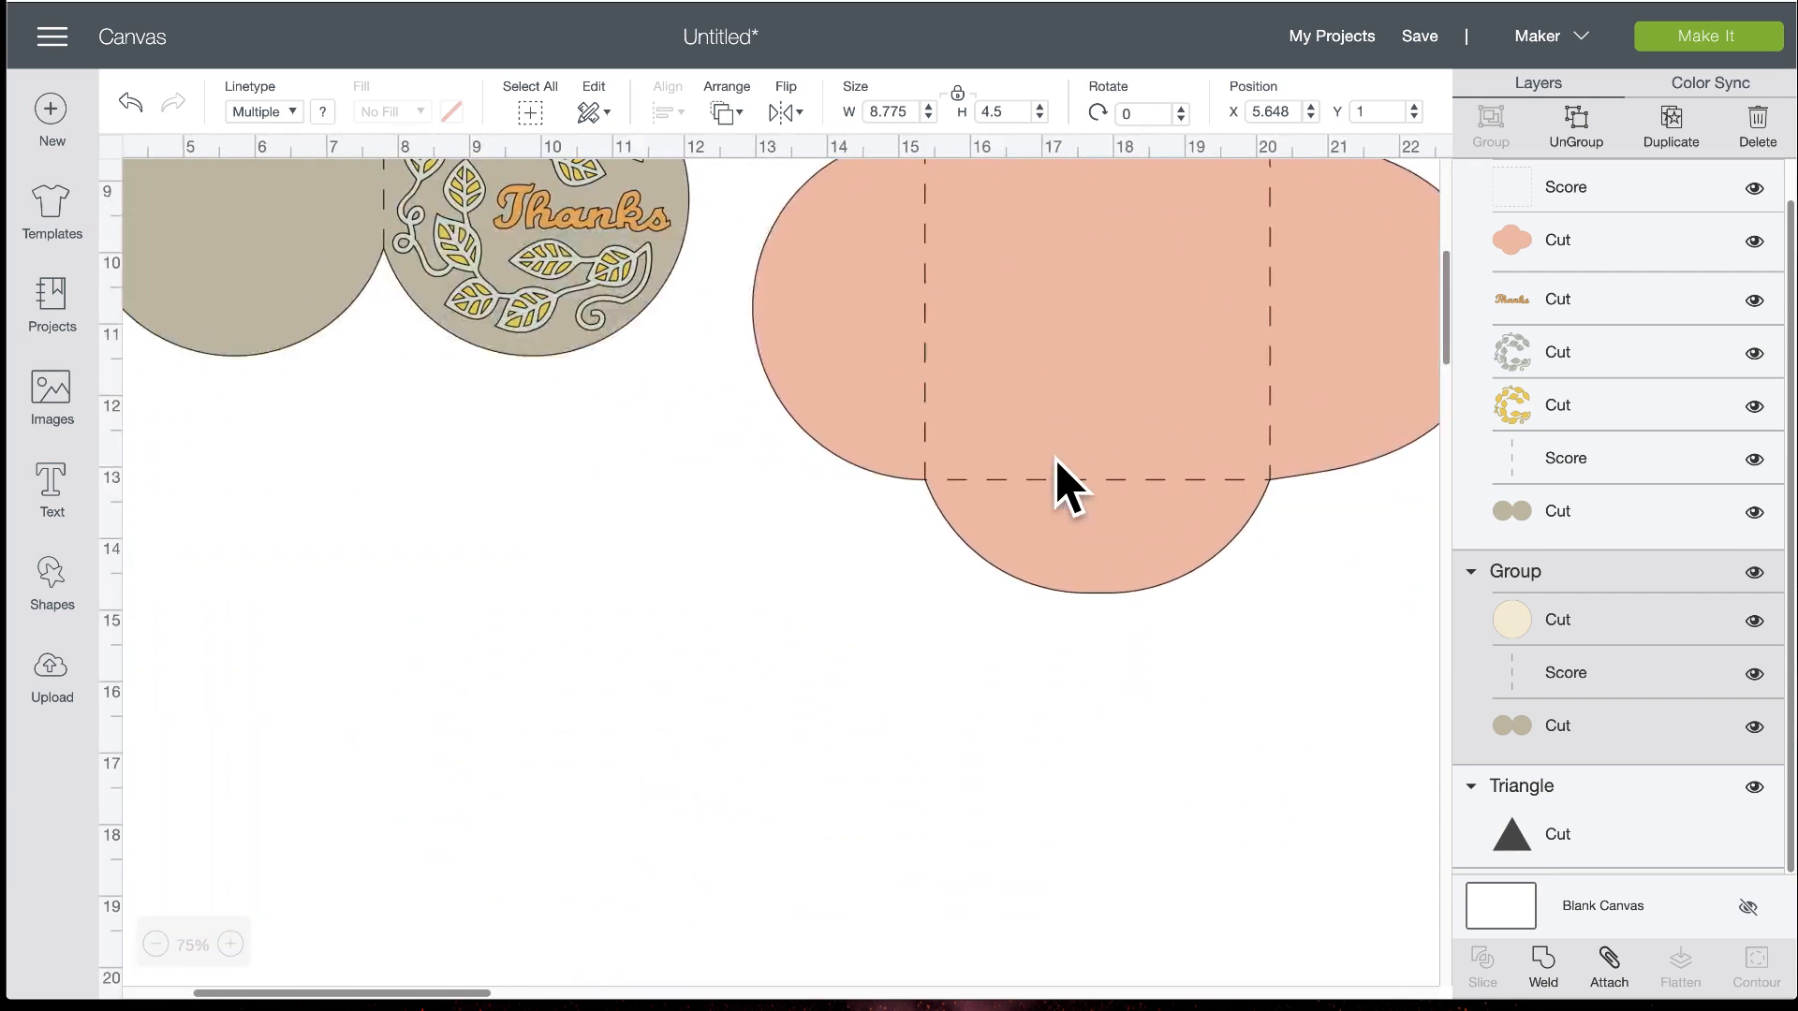
{"action": "scroll", "coordinate": [1058, 482], "scroll_direction": "left", "scroll_amount": 3}
{"action": "scroll", "coordinate": [1059, 483], "scroll_direction": "up", "scroll_amount": 7}
{"action": "left_click_drag", "start_coordinate": [1137, 807], "coordinate": [1077, 777]}
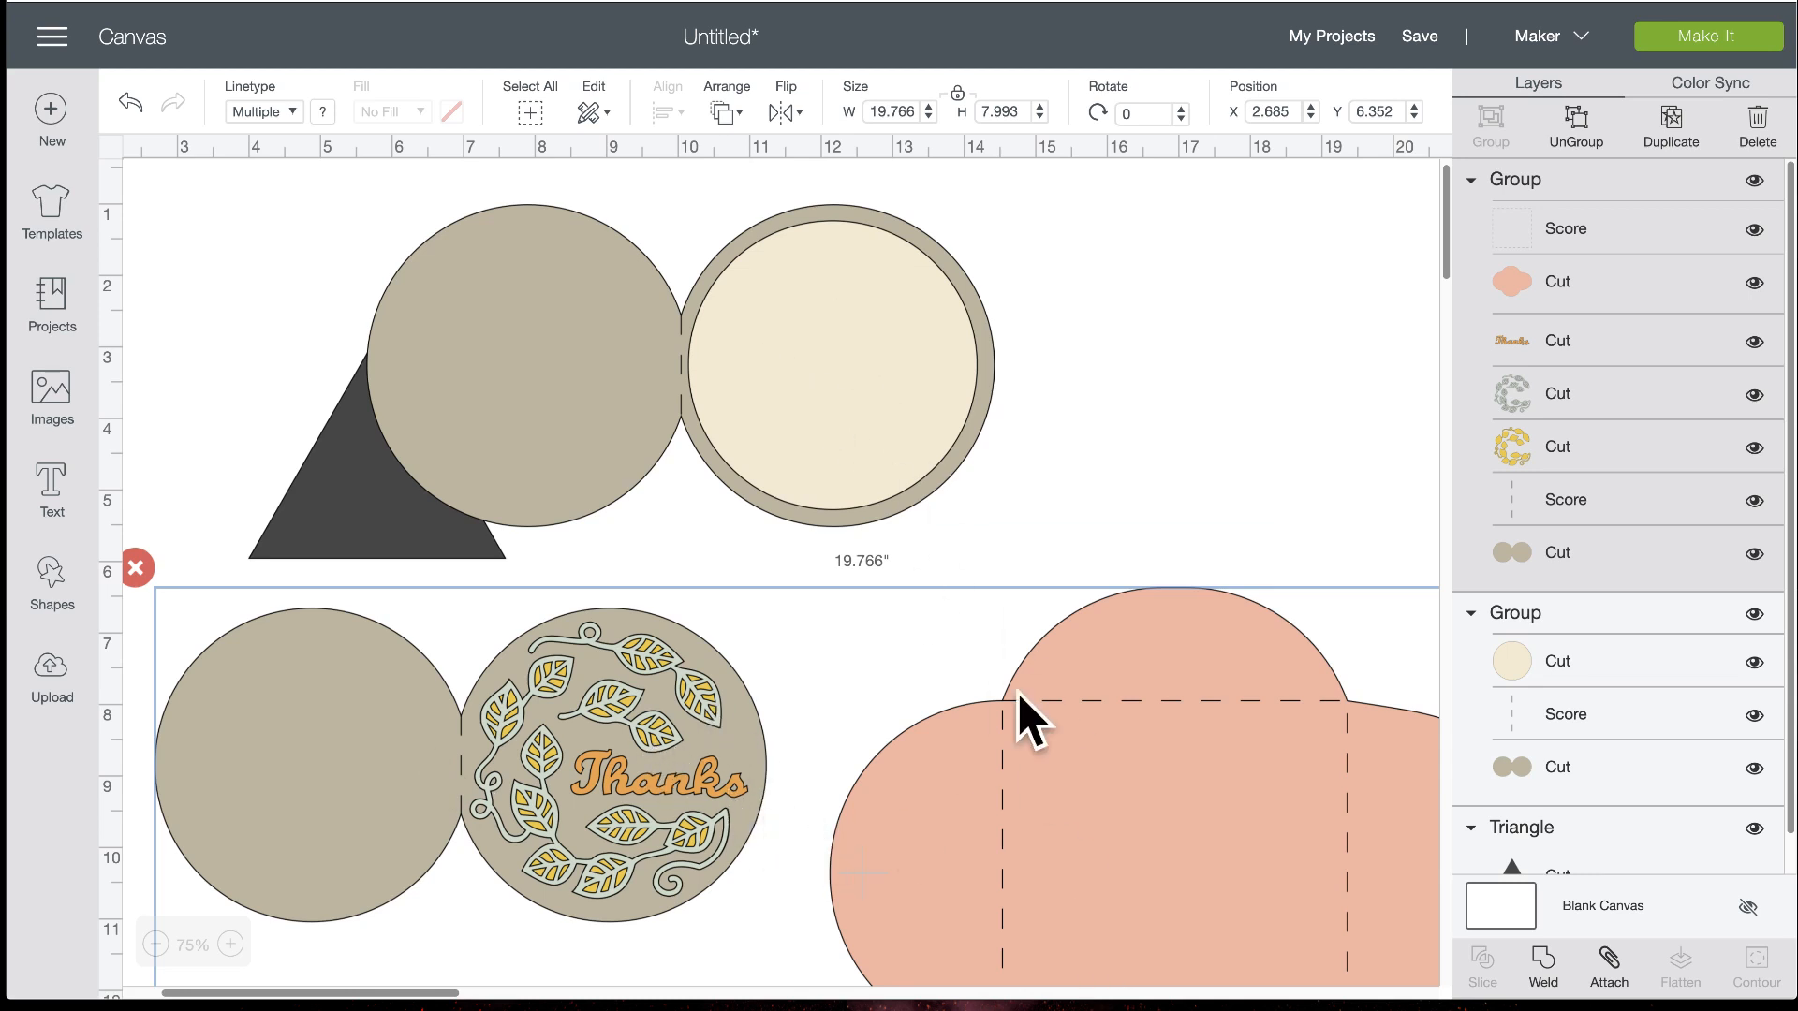
{"action": "left_click_drag", "start_coordinate": [795, 373], "coordinate": [1002, 353]}
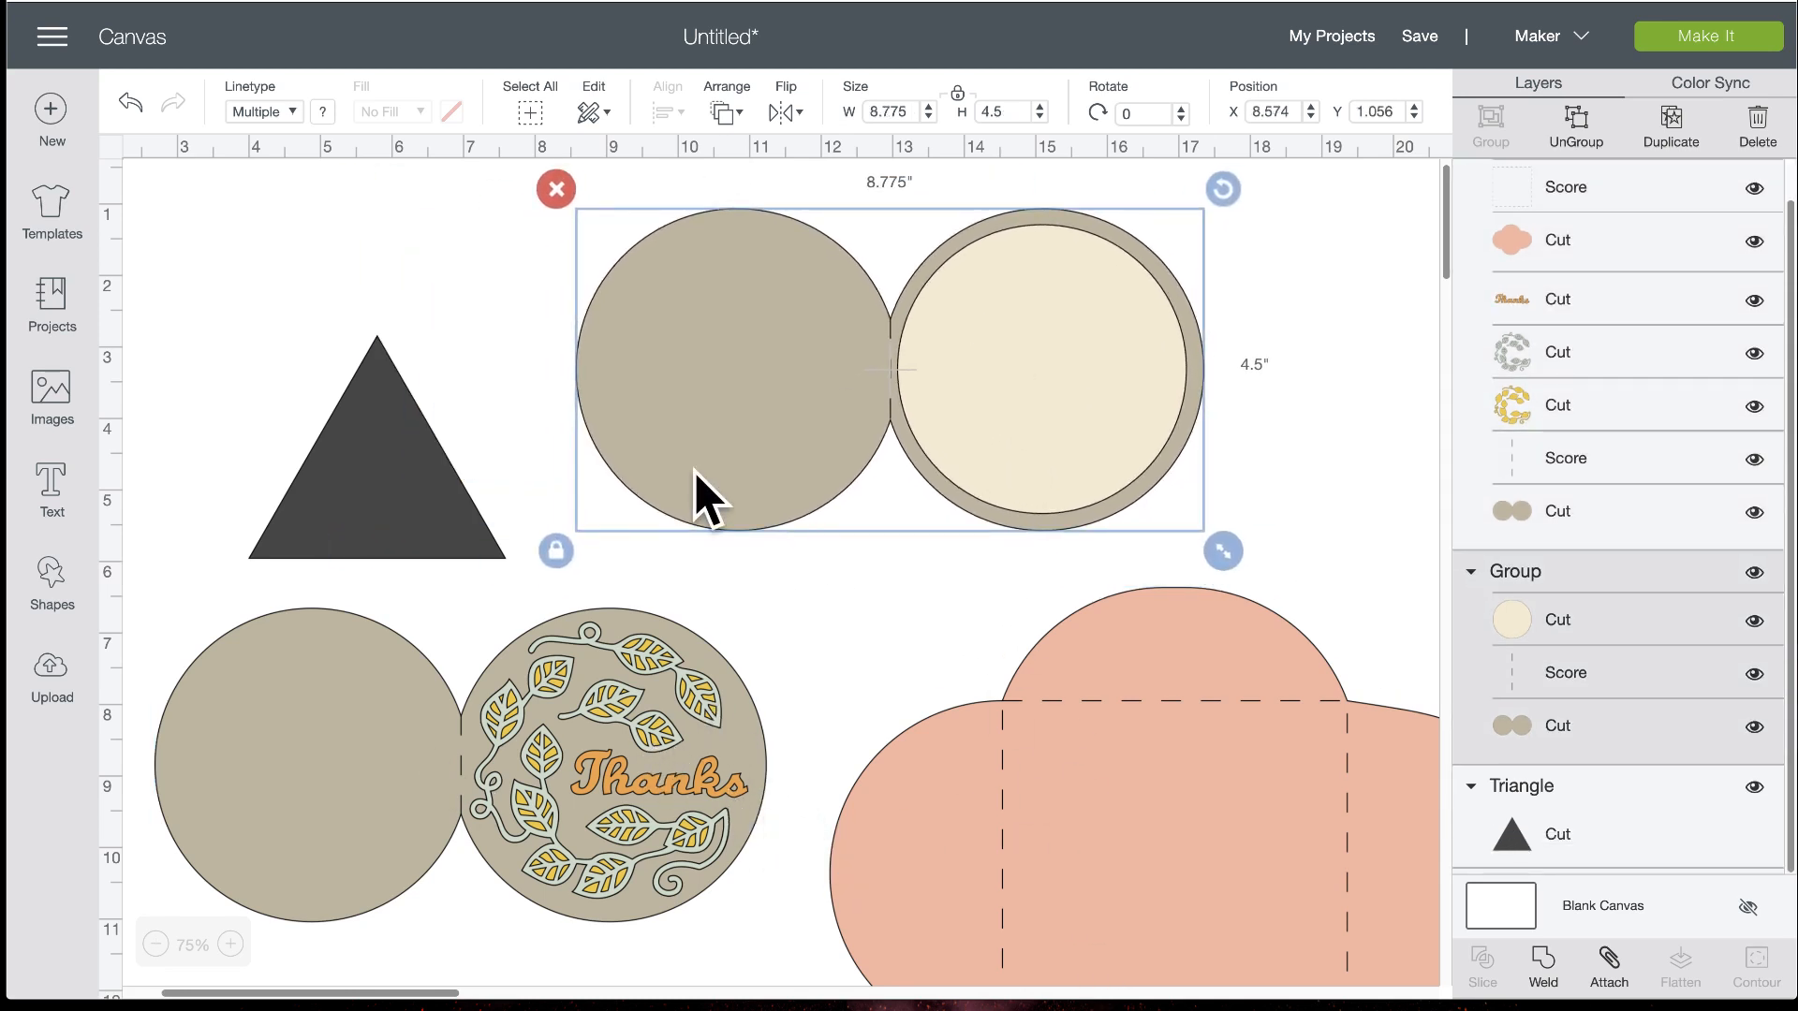
{"action": "left_click_drag", "start_coordinate": [581, 694], "coordinate": [708, 913]}
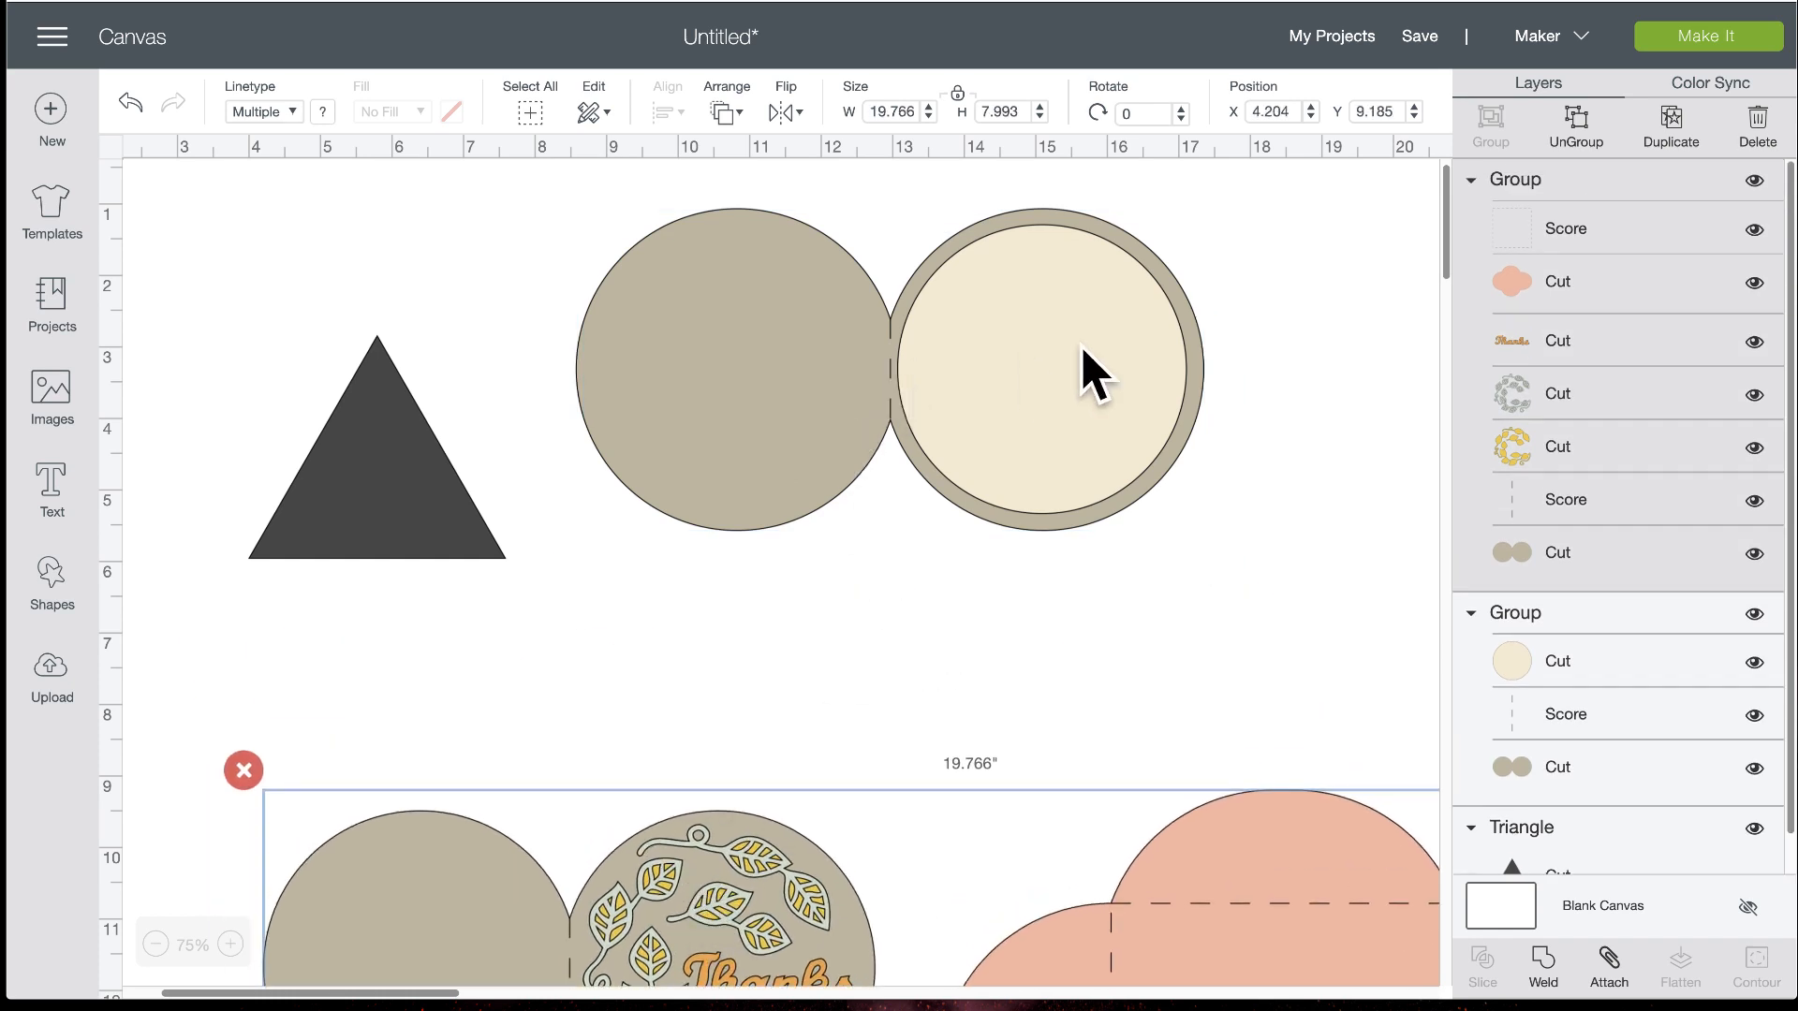
{"action": "left_click_drag", "start_coordinate": [1083, 380], "coordinate": [1027, 383]}
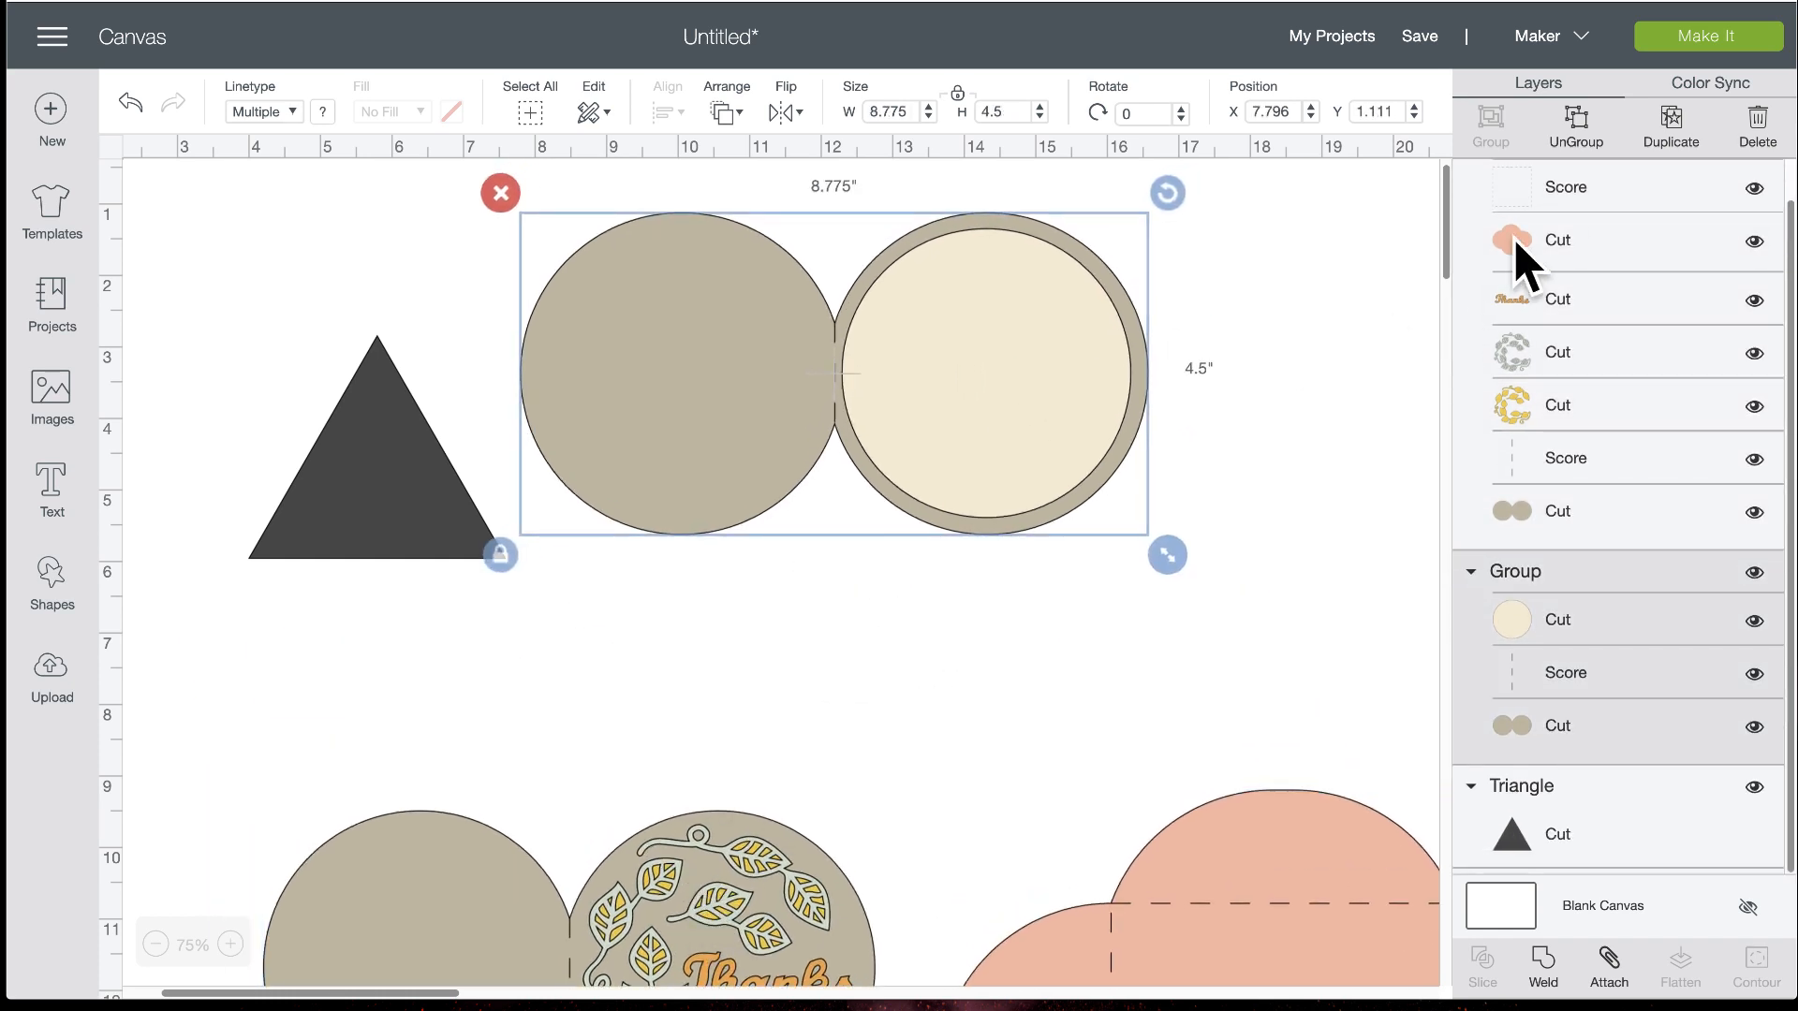
{"action": "left_click_drag", "start_coordinate": [736, 936], "coordinate": [754, 831]}
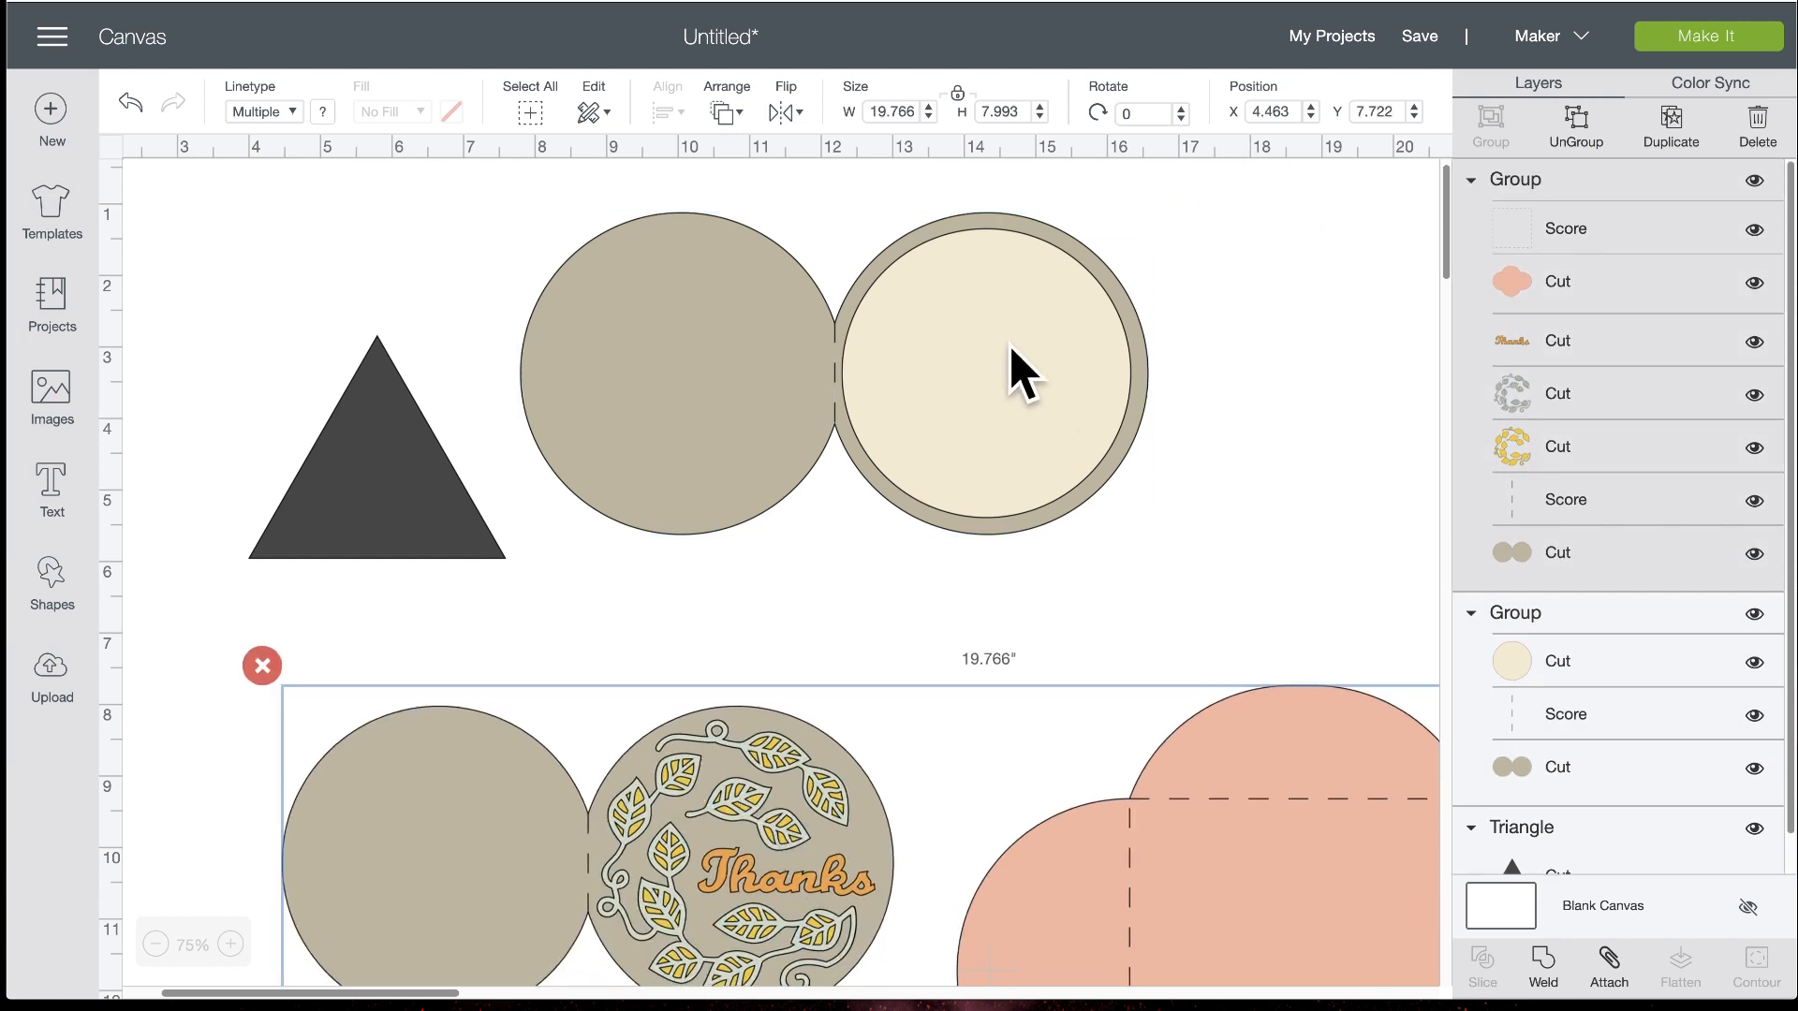
Move the plain circle card to about X 7.76, Y 1.43 inches and ungroup it so its cream circle can be selected alone
{"action": "left_click_drag", "start_coordinate": [1008, 377], "coordinate": [1005, 397]}
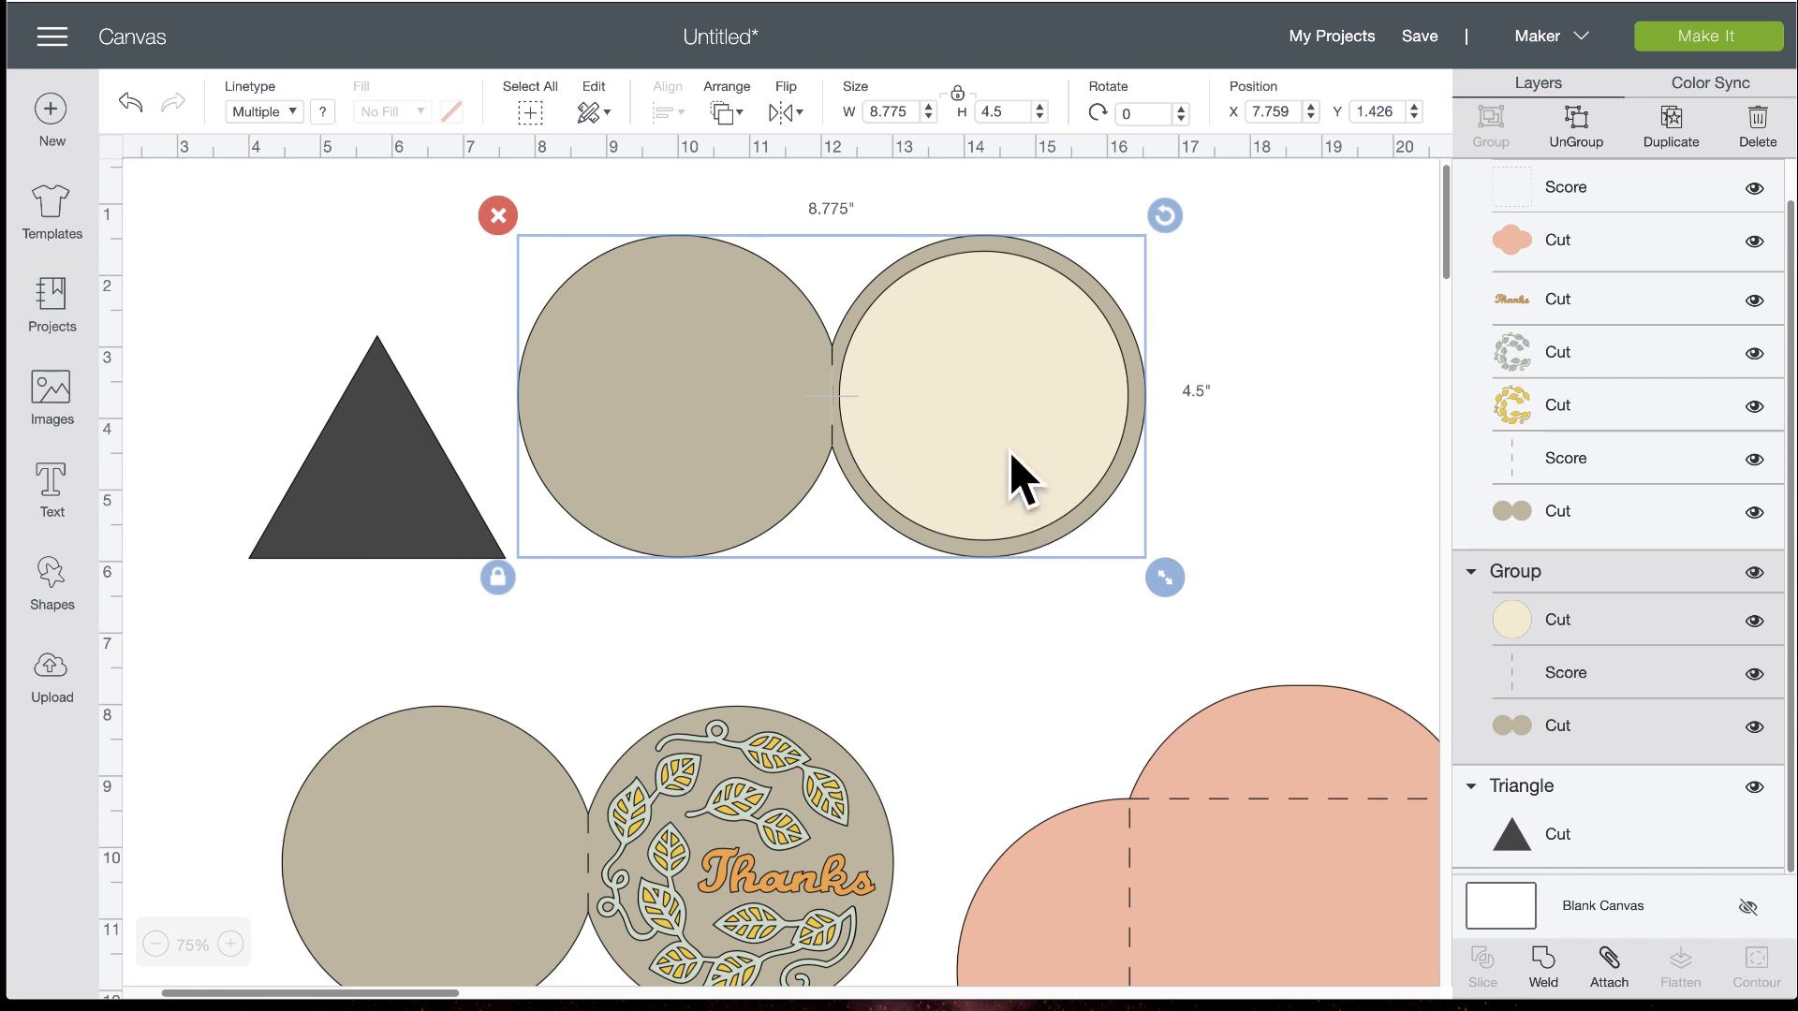
{"action": "left_click", "coordinate": [1576, 139]}
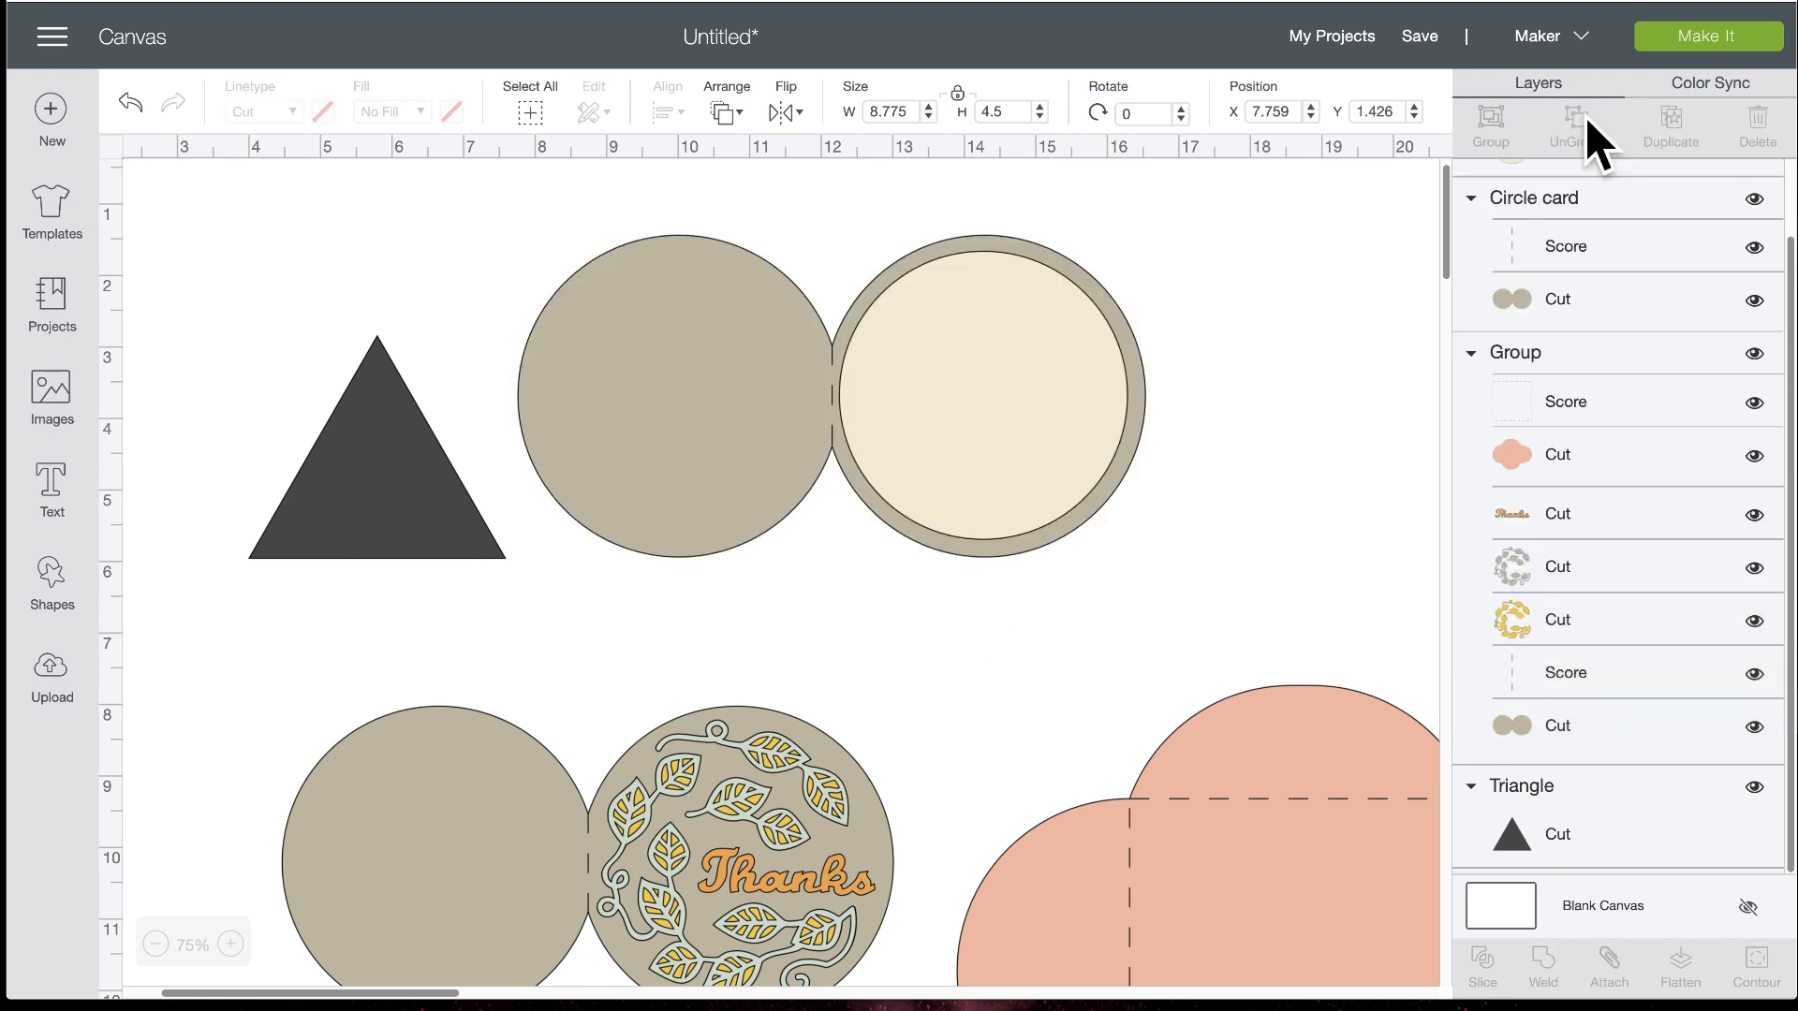
{"action": "left_click", "coordinate": [1000, 410]}
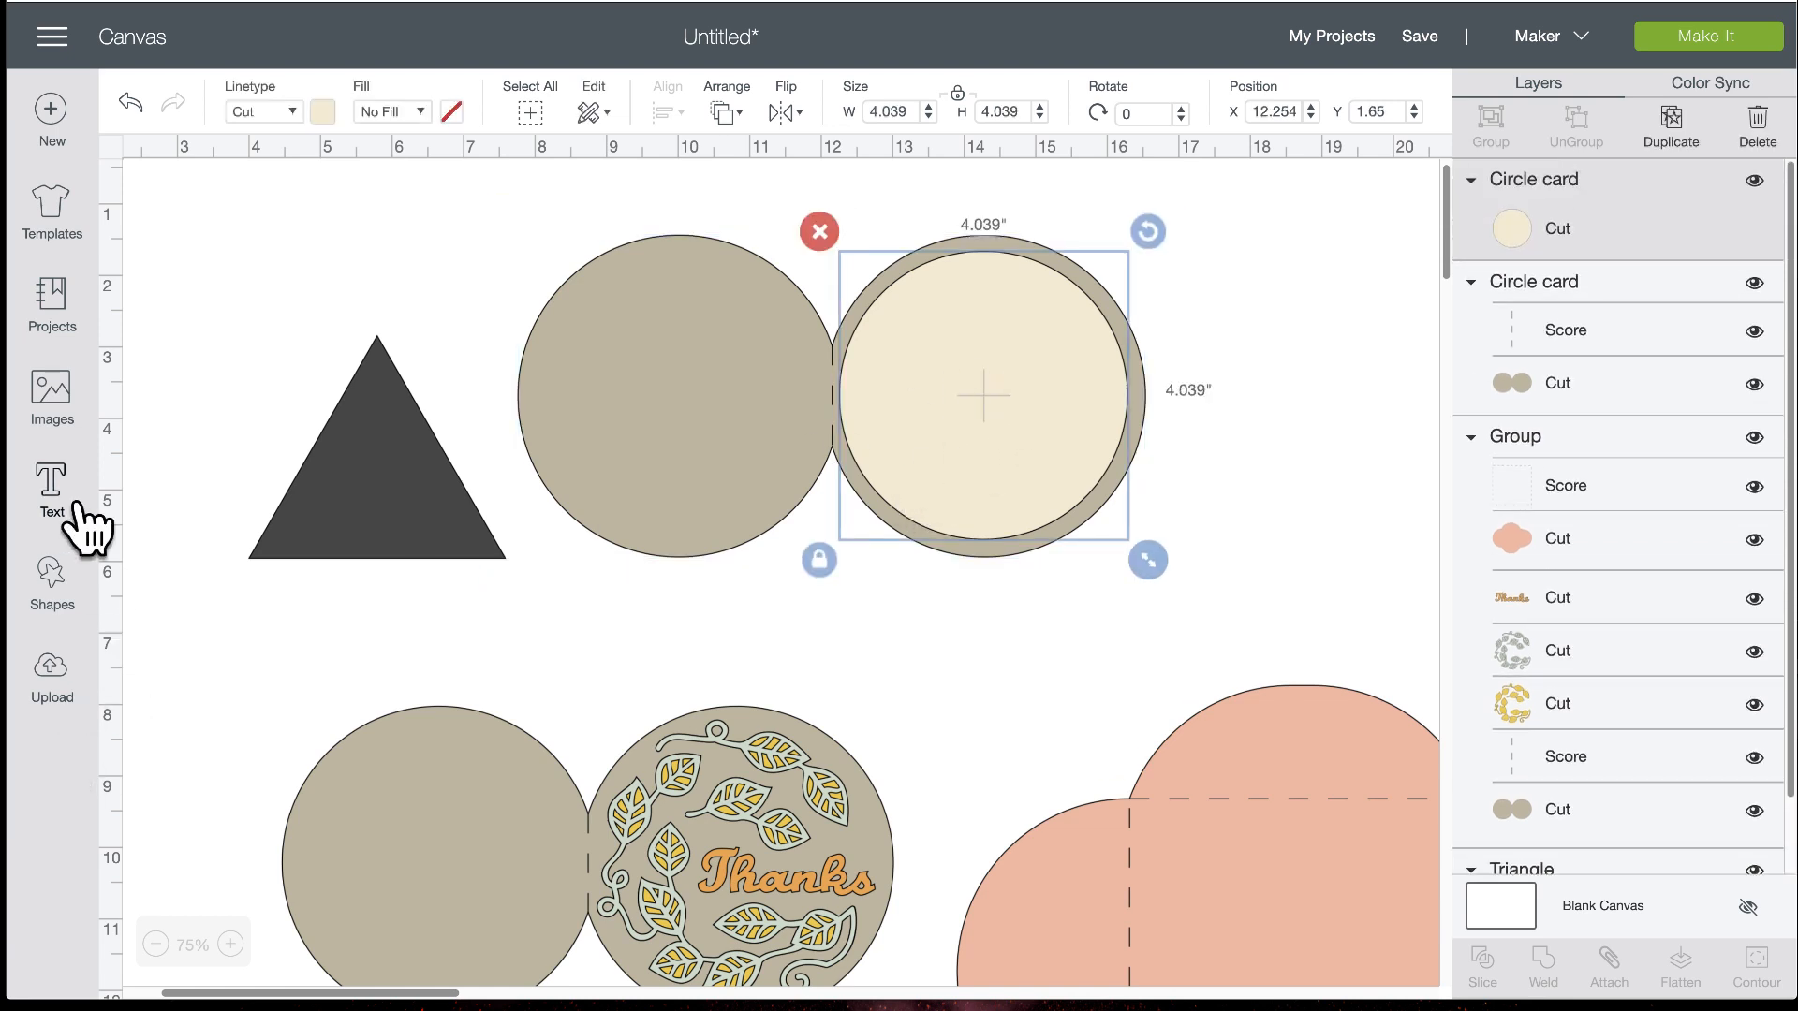
Add a text object reading "Happy Birthday", with each word on its own line
{"action": "left_click", "coordinate": [53, 482]}
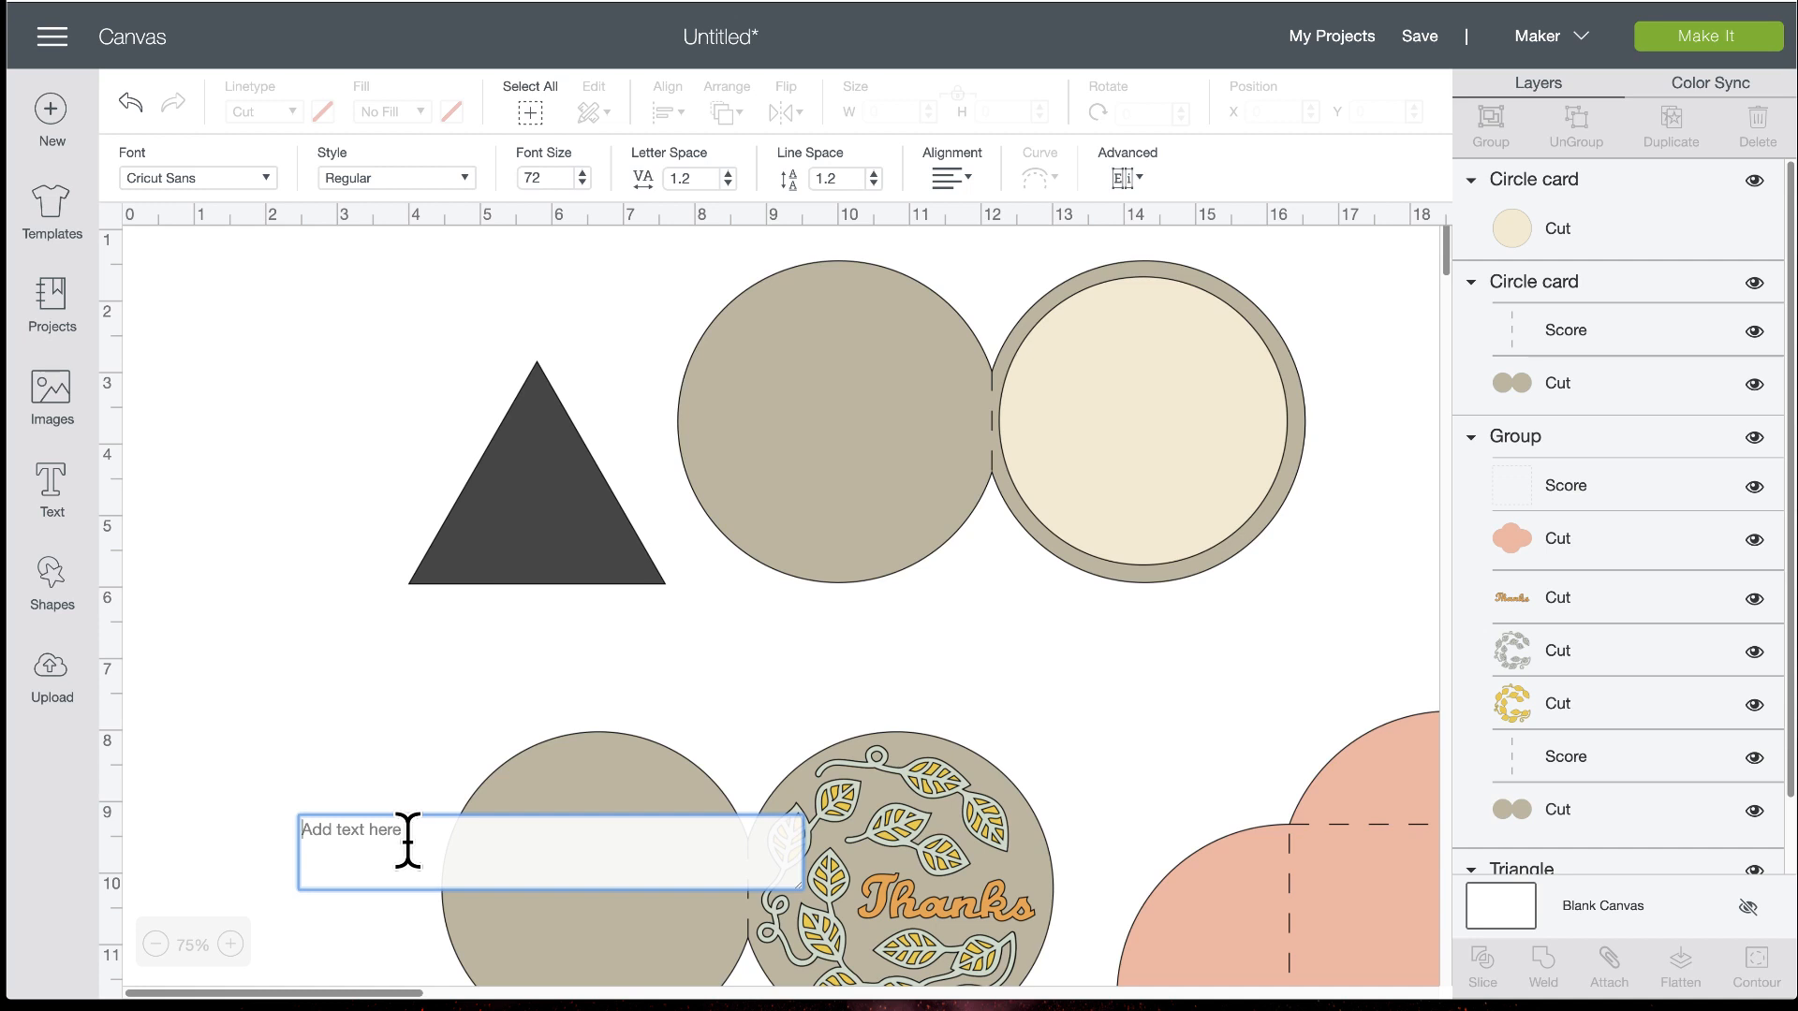
{"action": "type", "text": "Happy"}
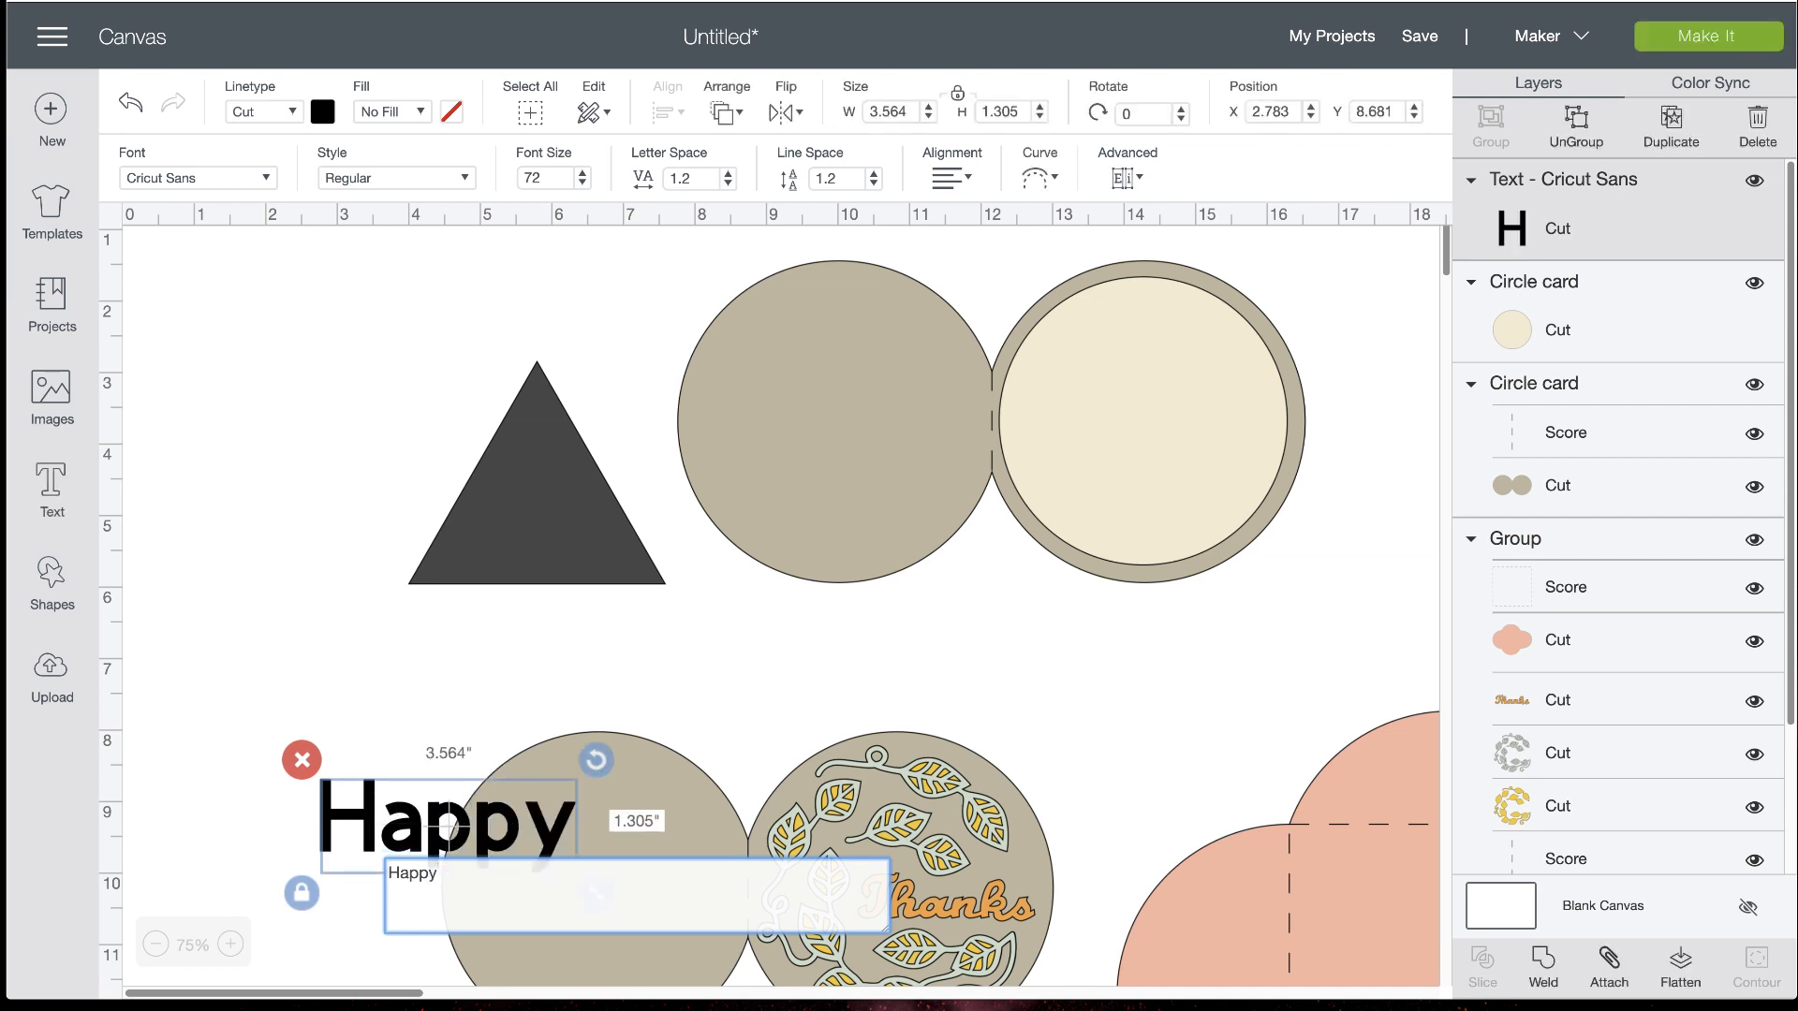
{"action": "key", "text": "Return"}
{"action": "type", "text": "Bitgh"}
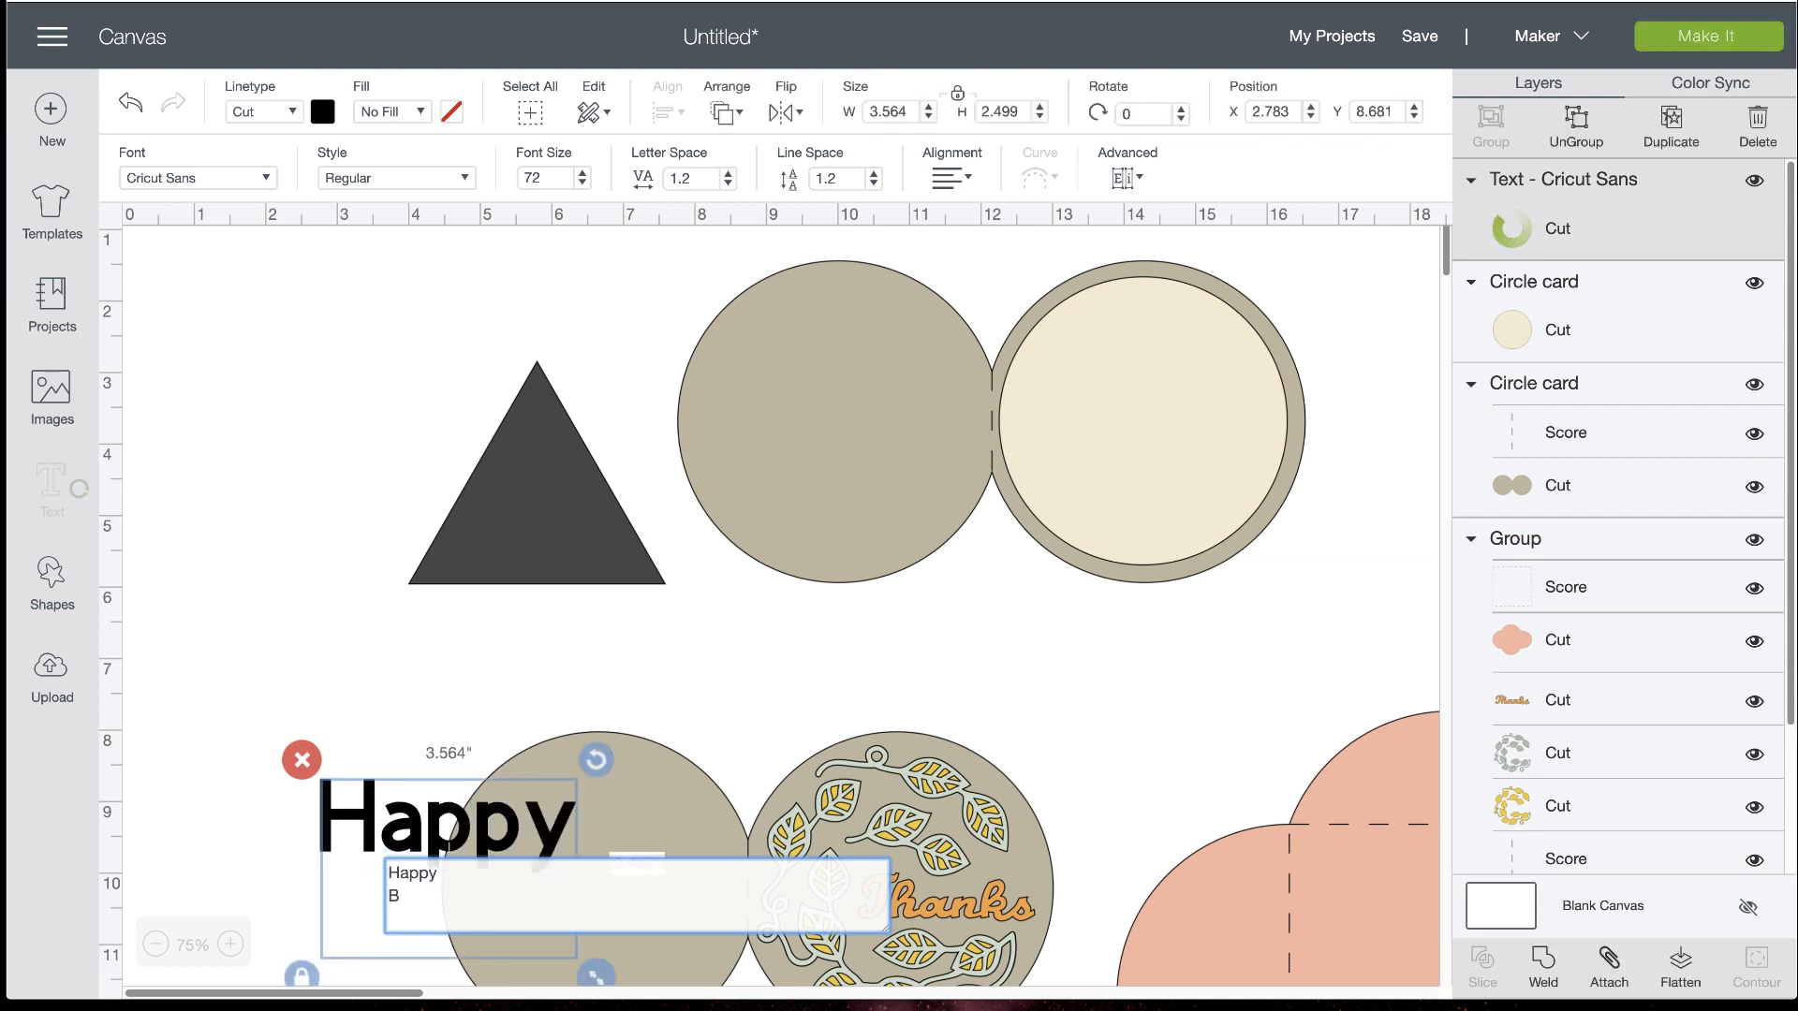
{"action": "key", "text": "BackSpace"}
{"action": "key", "text": "BackSpace"}
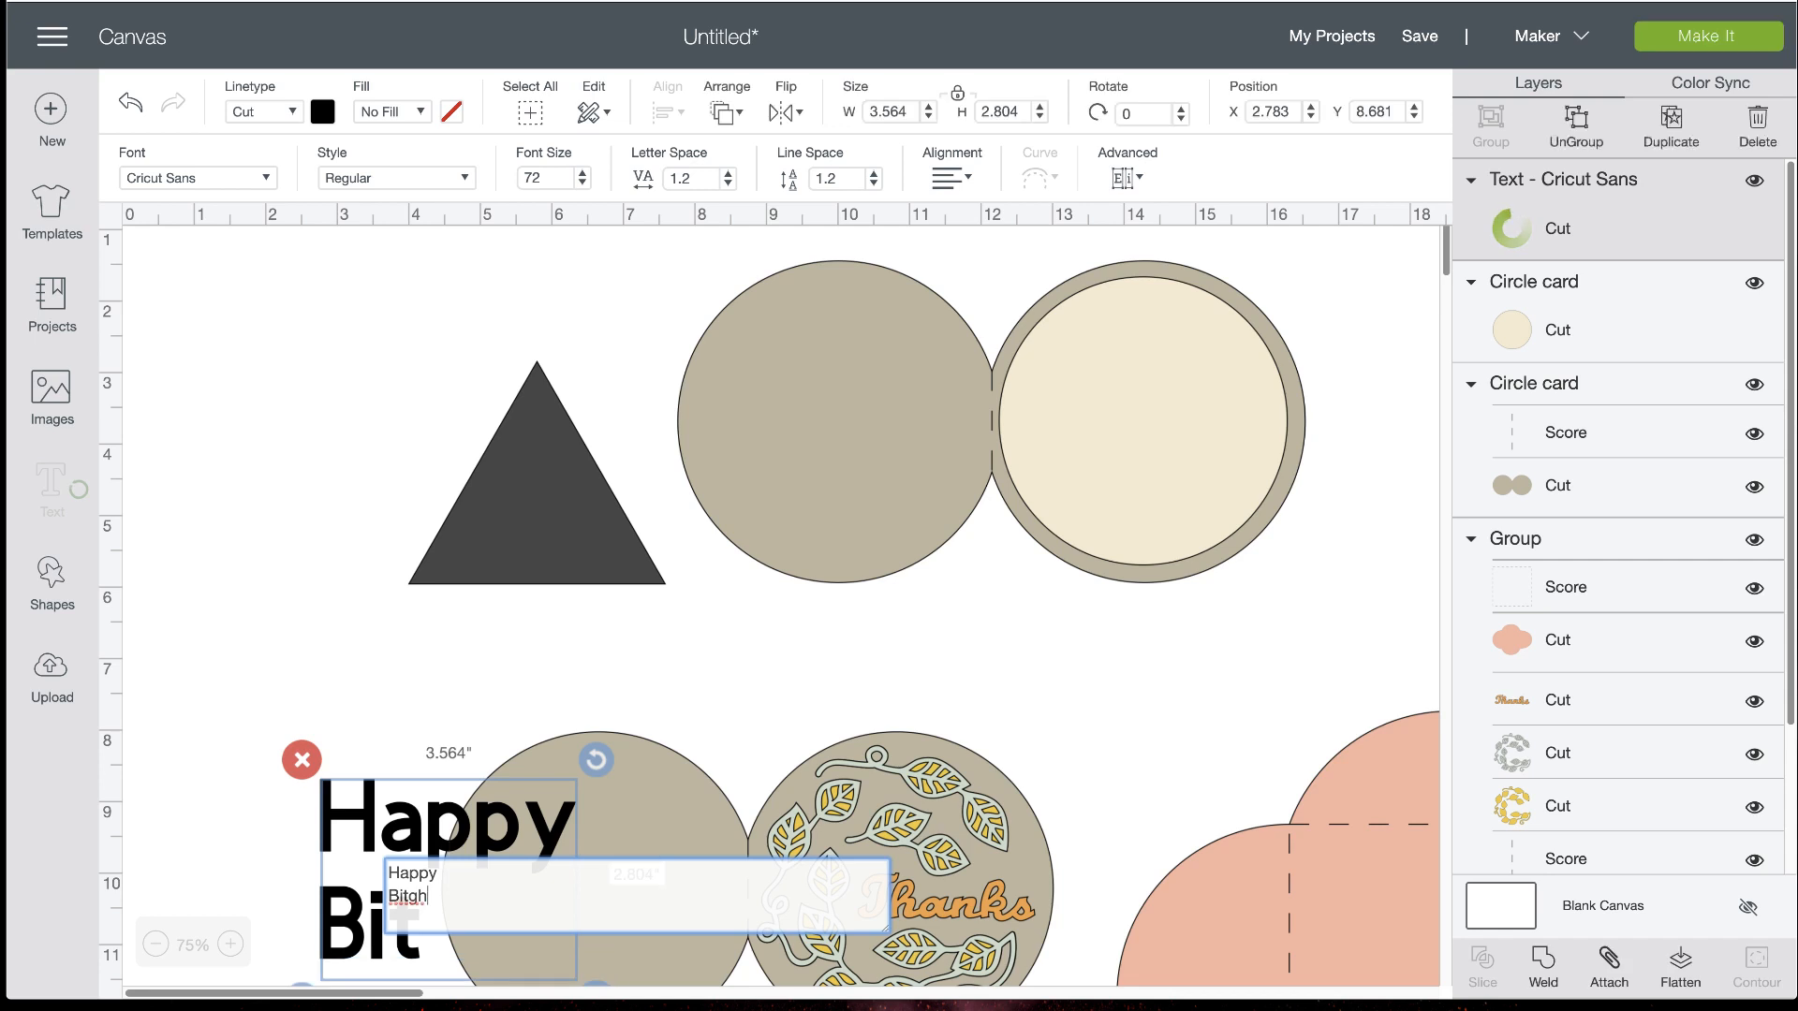
{"action": "key", "text": "BackSpace"}
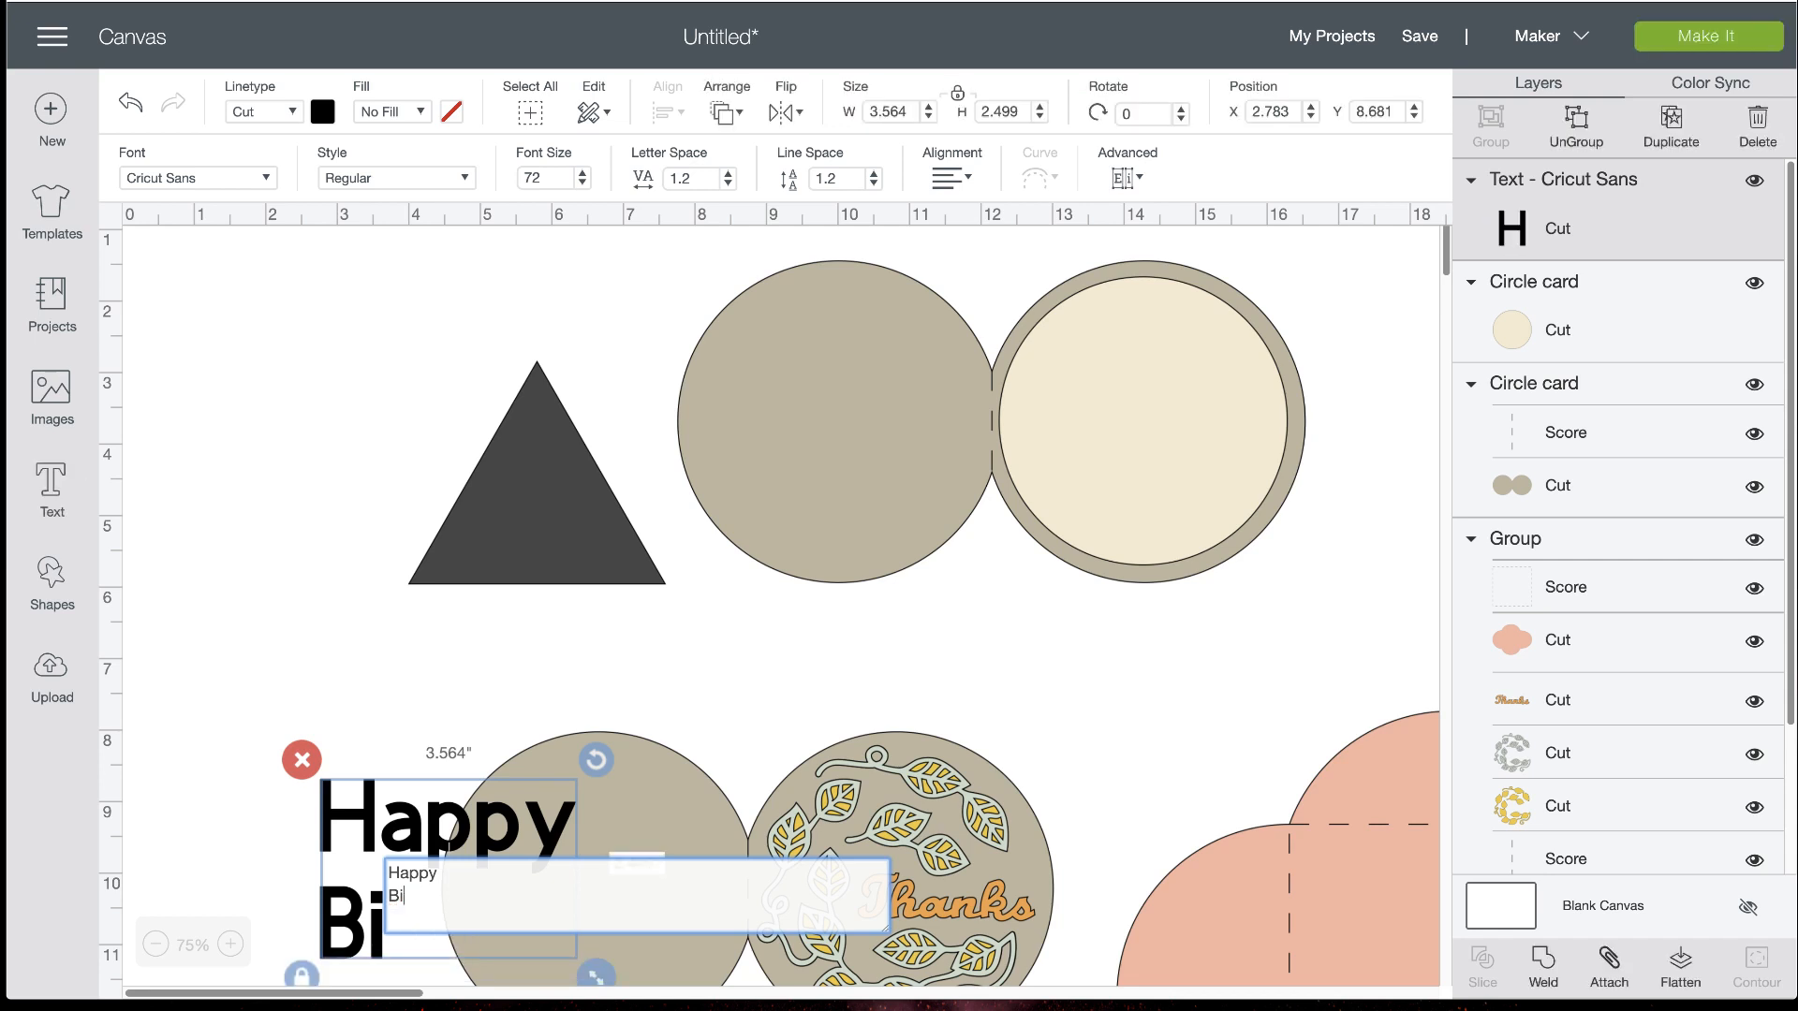
{"action": "type", "text": "rthday"}
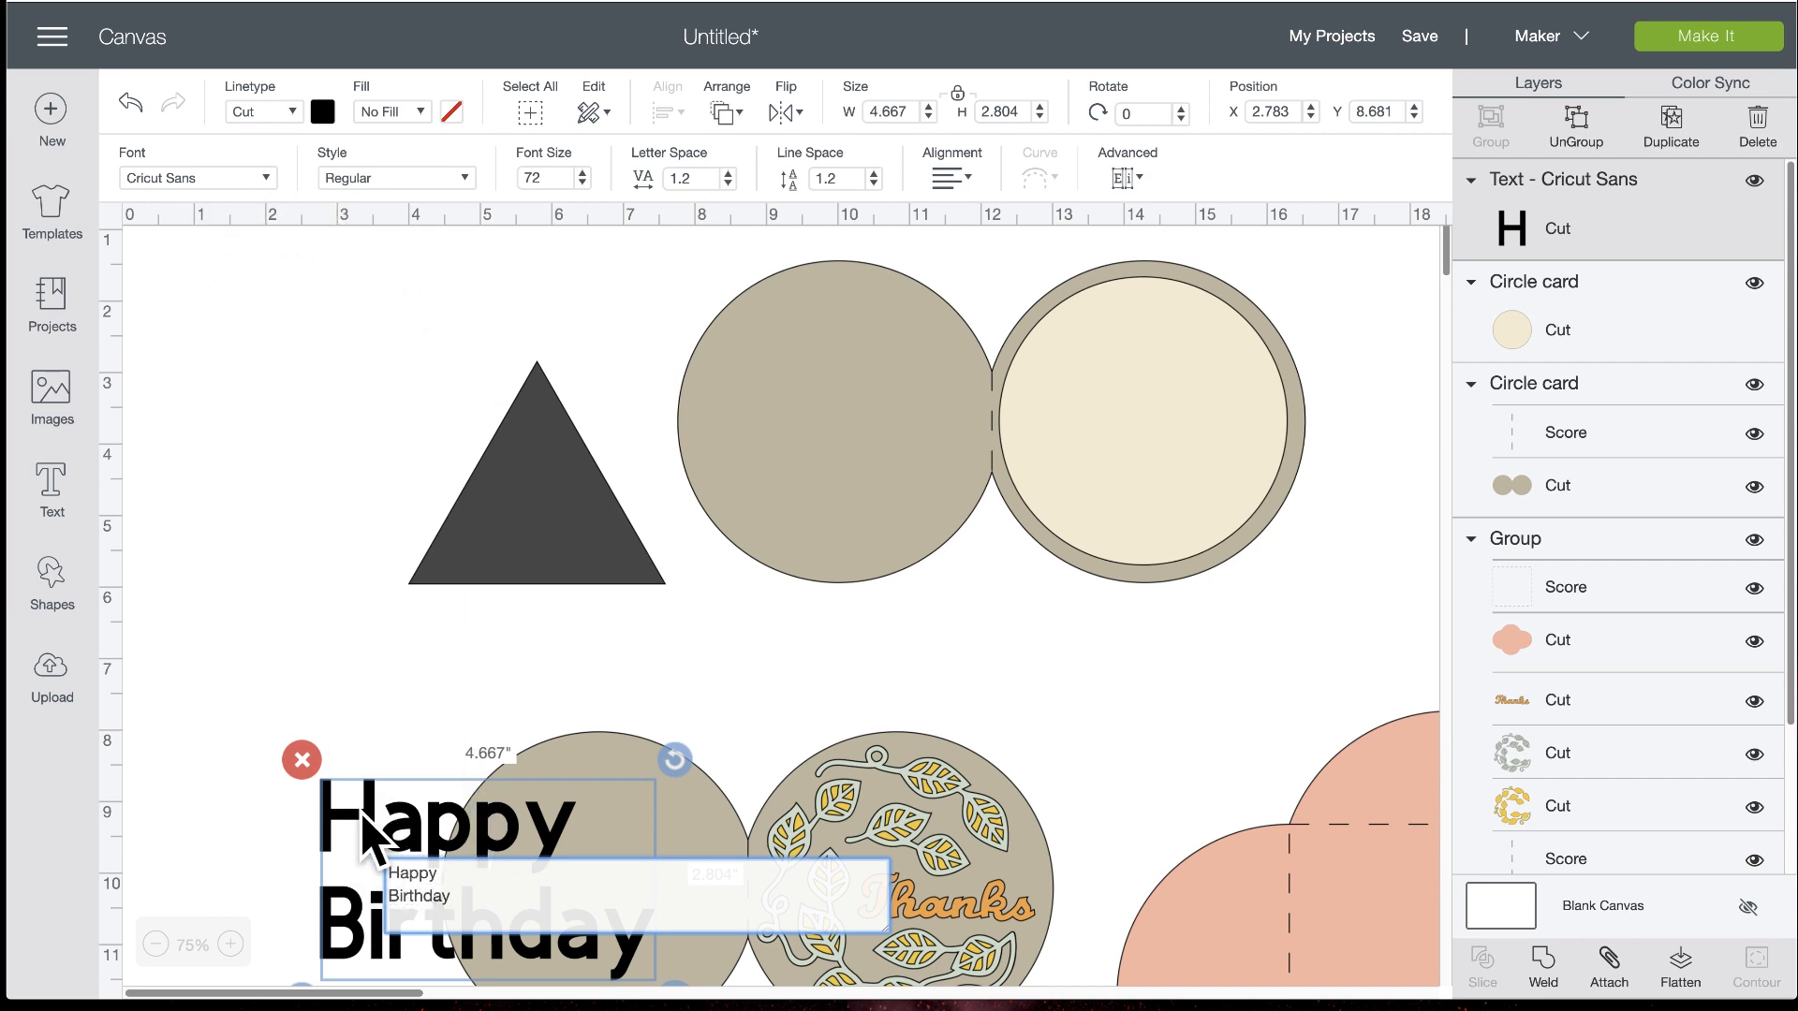
Move the Happy Birthday text to about X 2.23, Y 6.16 inches and set its style to Writing
{"action": "left_click_drag", "start_coordinate": [368, 799], "coordinate": [329, 618]}
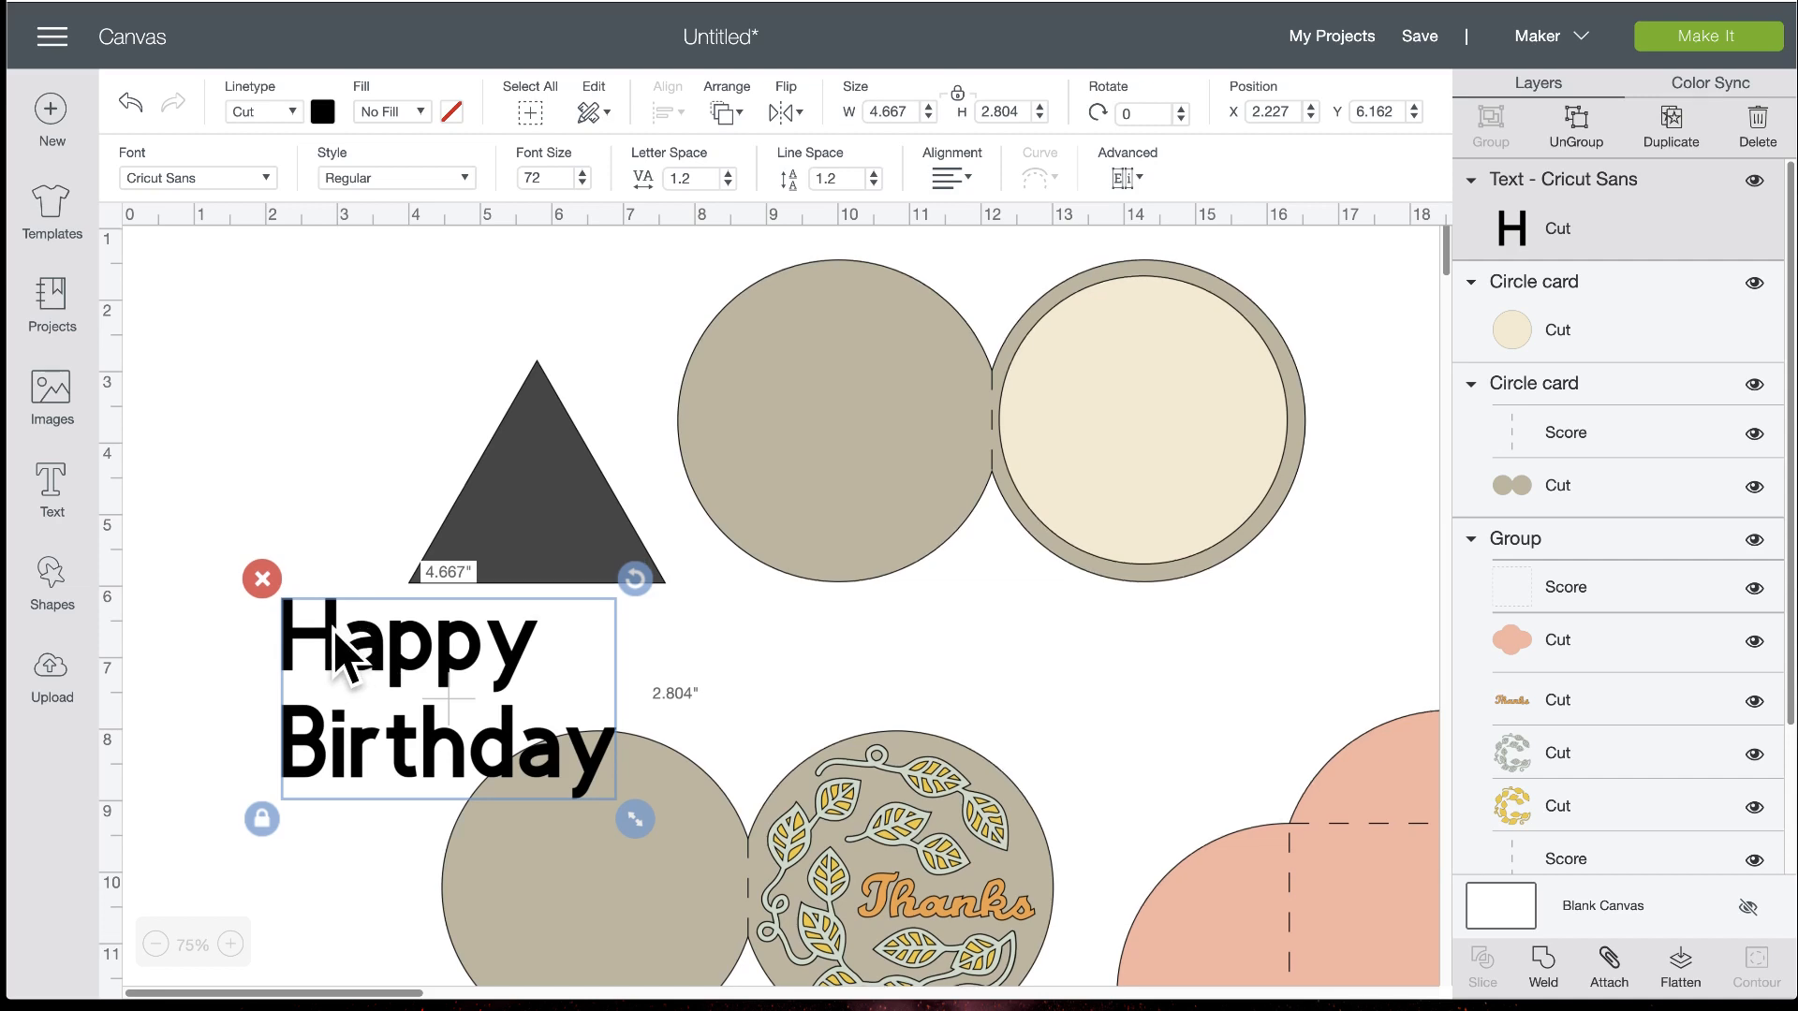
{"action": "left_click", "coordinate": [464, 179]}
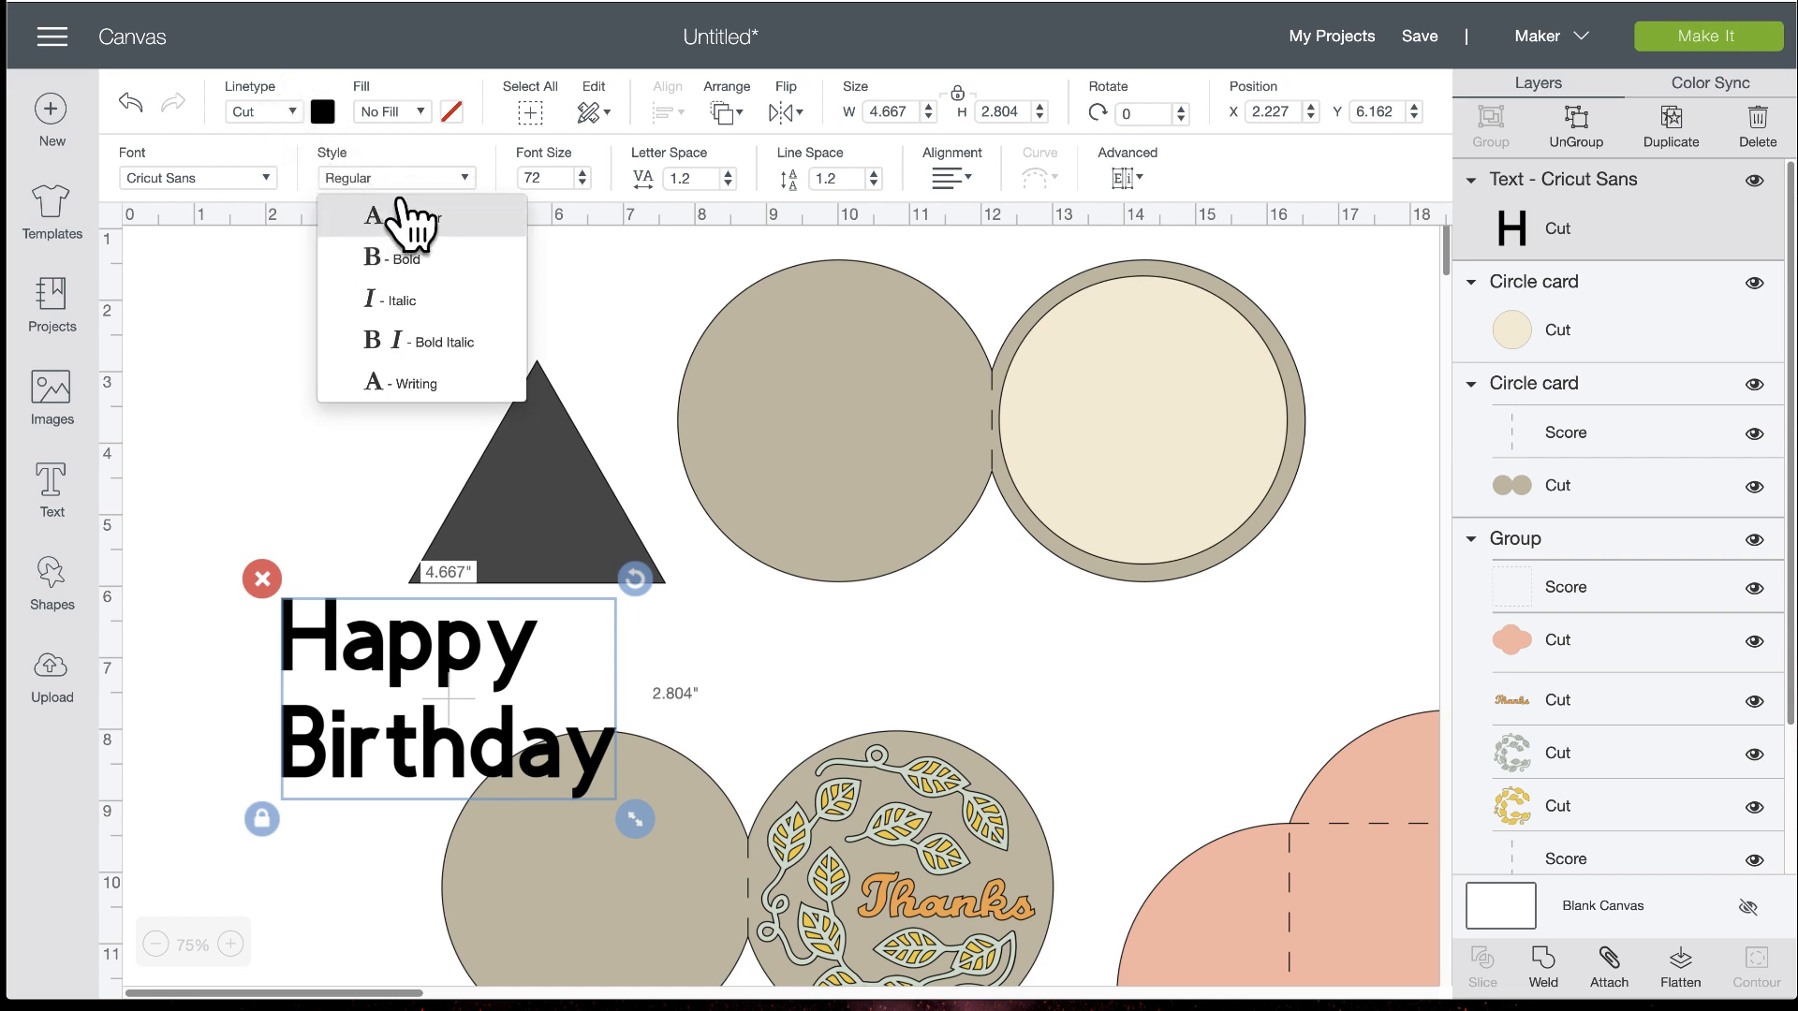
{"action": "left_click", "coordinate": [414, 385]}
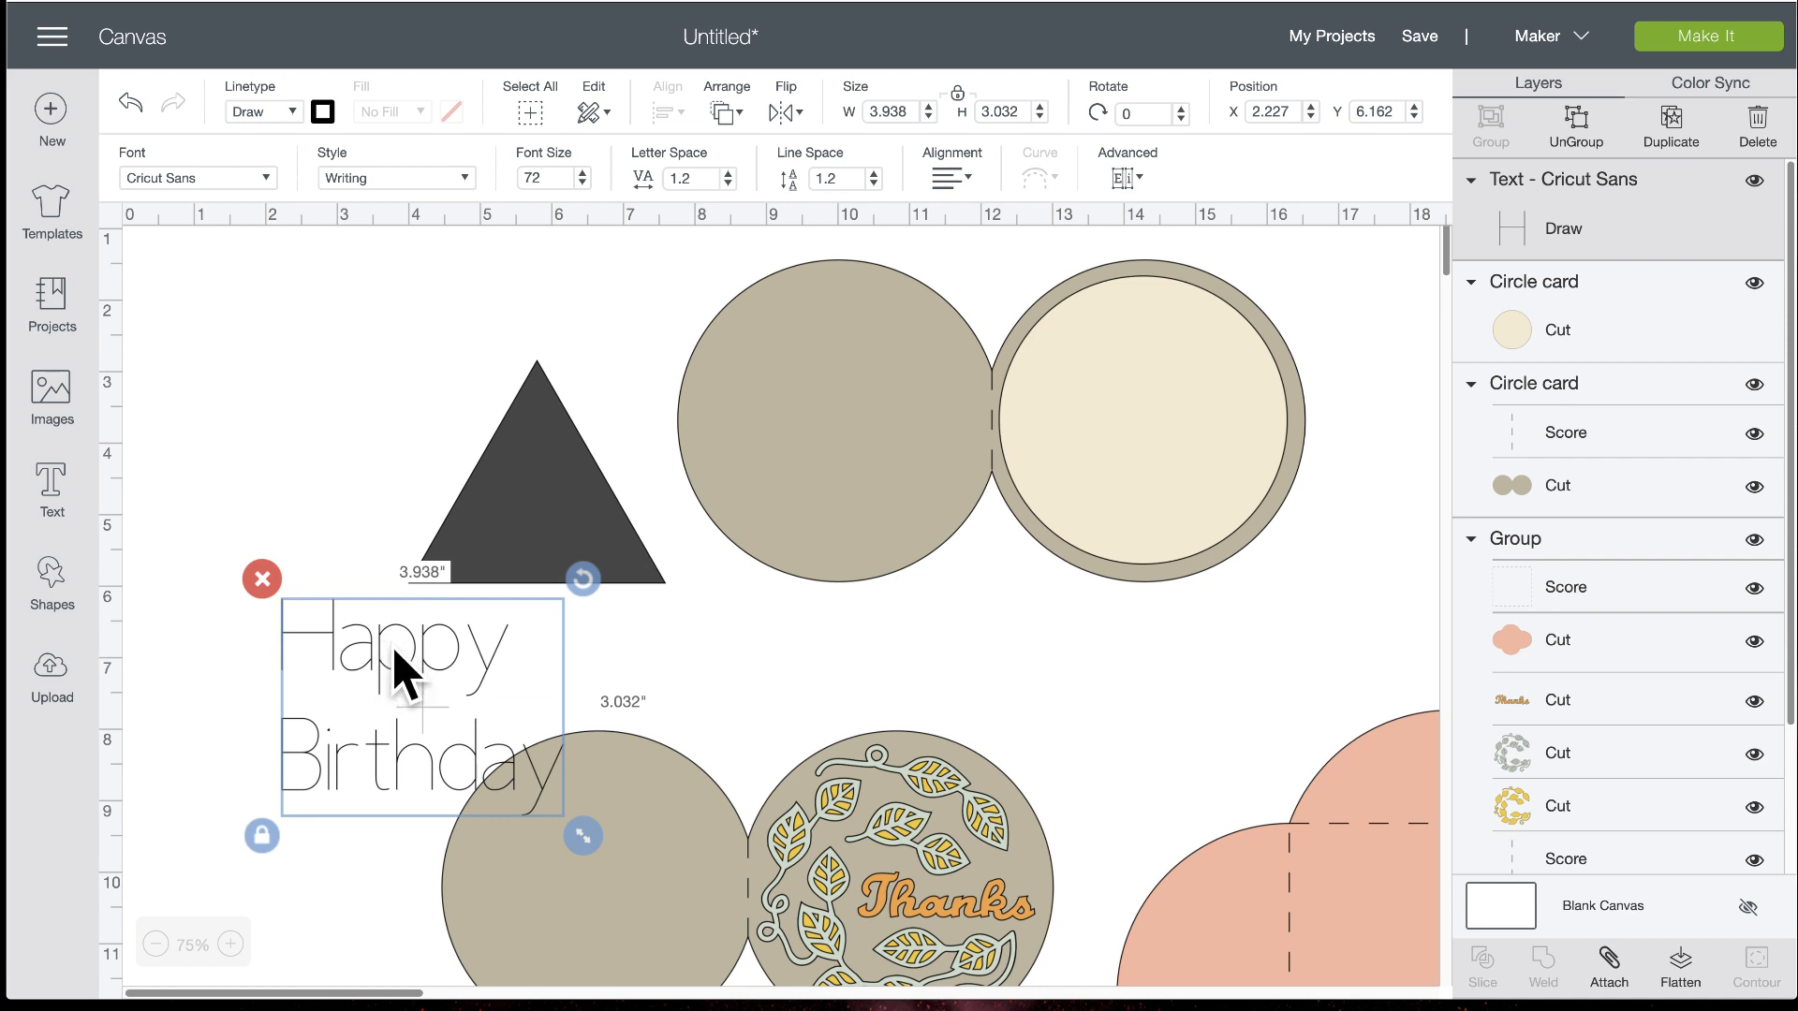
Place the Happy Birthday text over the cream circle at about X 11.75, Y 2.68 inches and leave it selected
{"action": "left_click_drag", "start_coordinate": [416, 639], "coordinate": [1051, 468]}
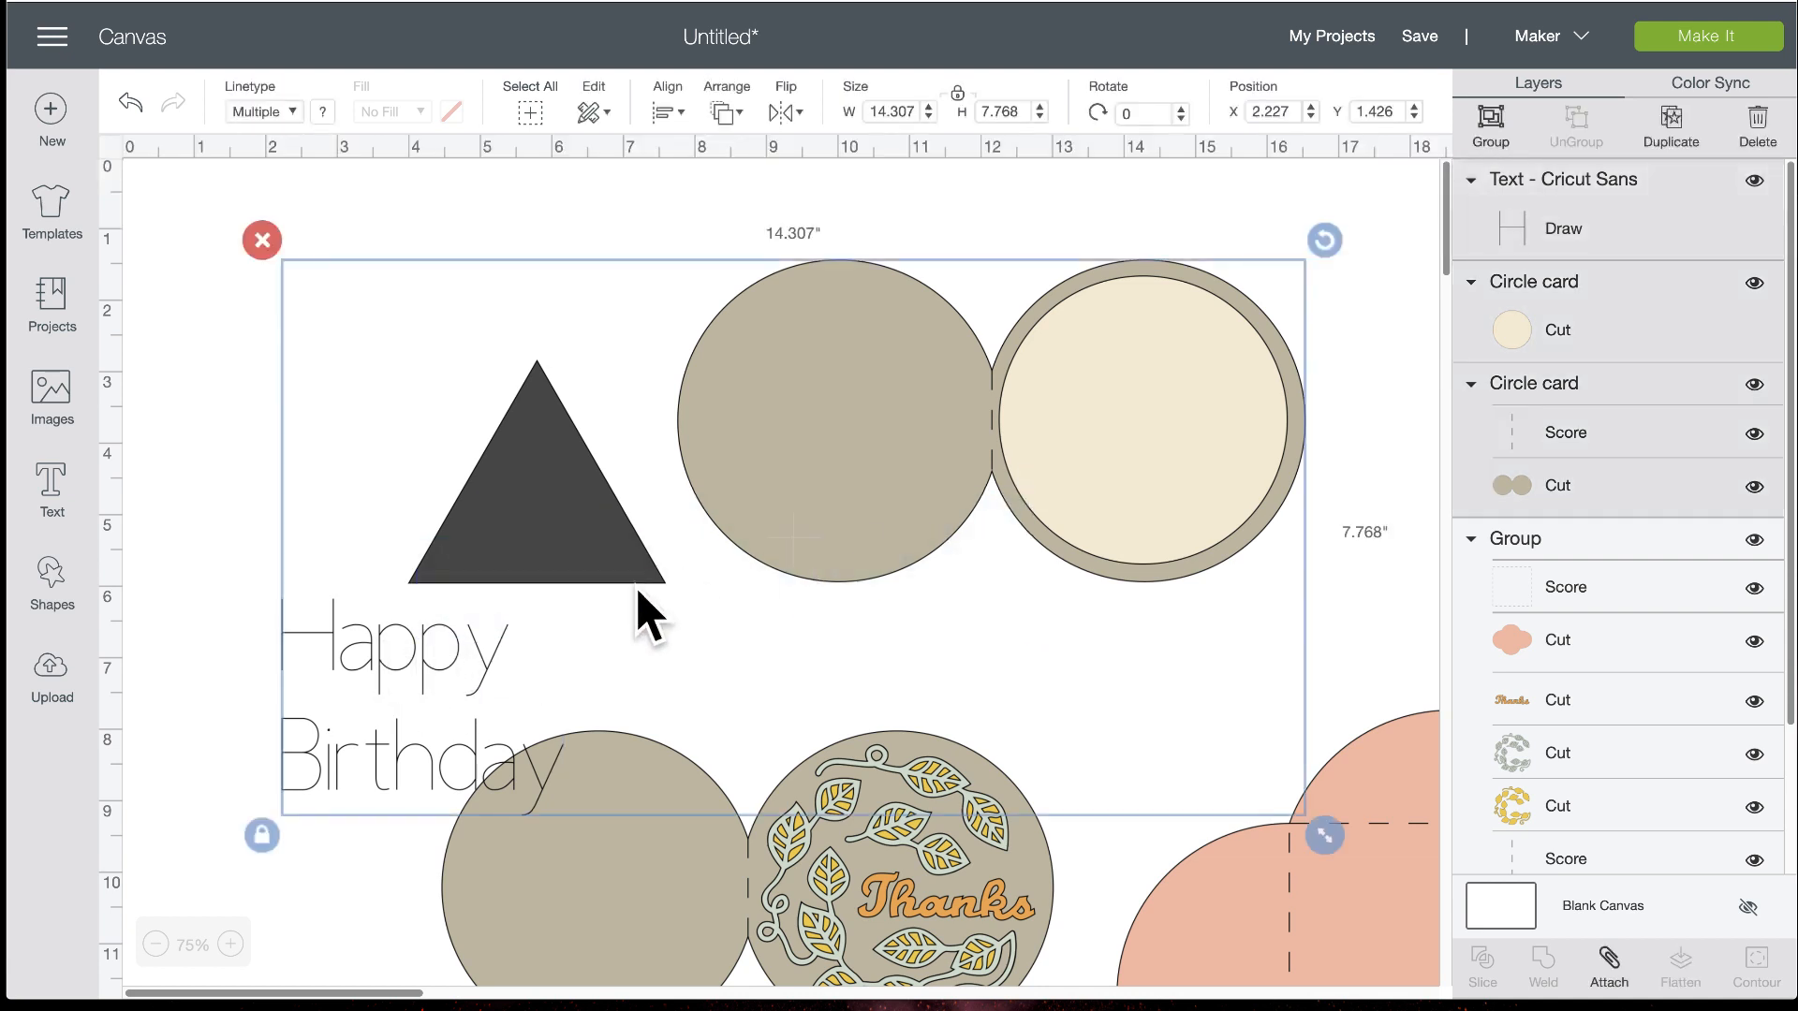
{"action": "left_click", "coordinate": [184, 440]}
{"action": "left_click_drag", "start_coordinate": [346, 592], "coordinate": [1218, 364]}
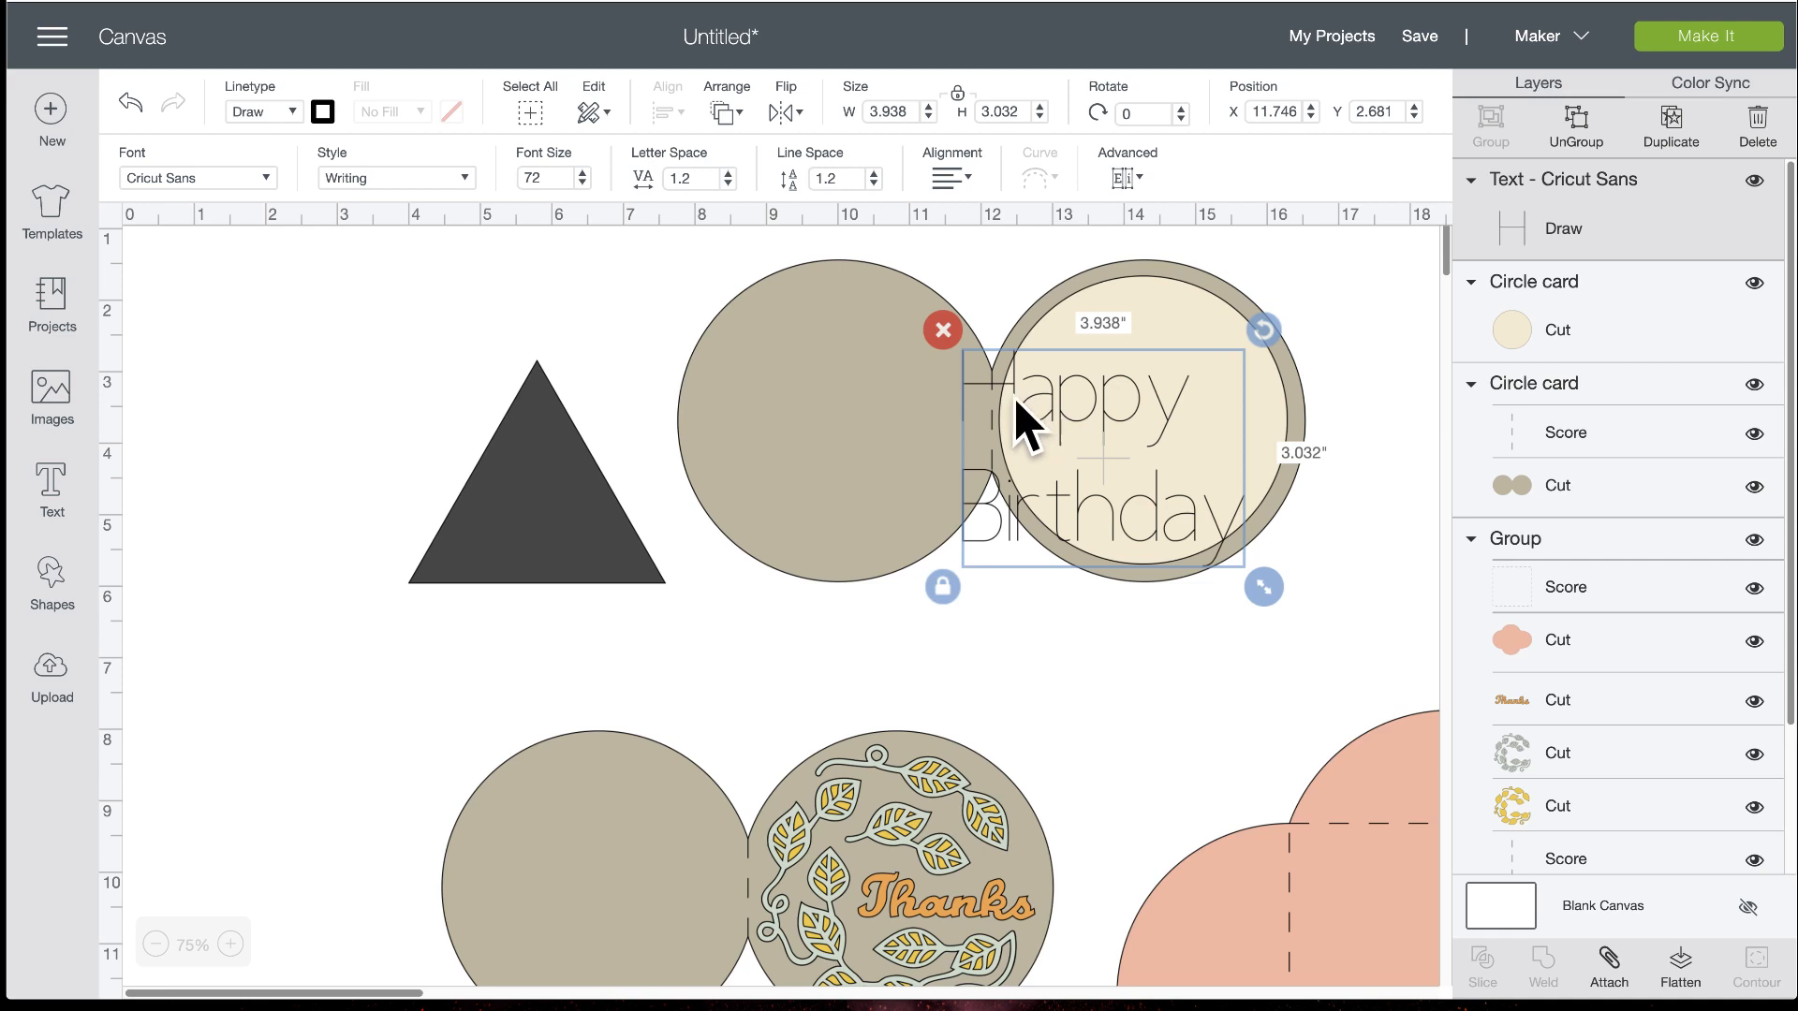
{"action": "left_click", "coordinate": [1059, 401]}
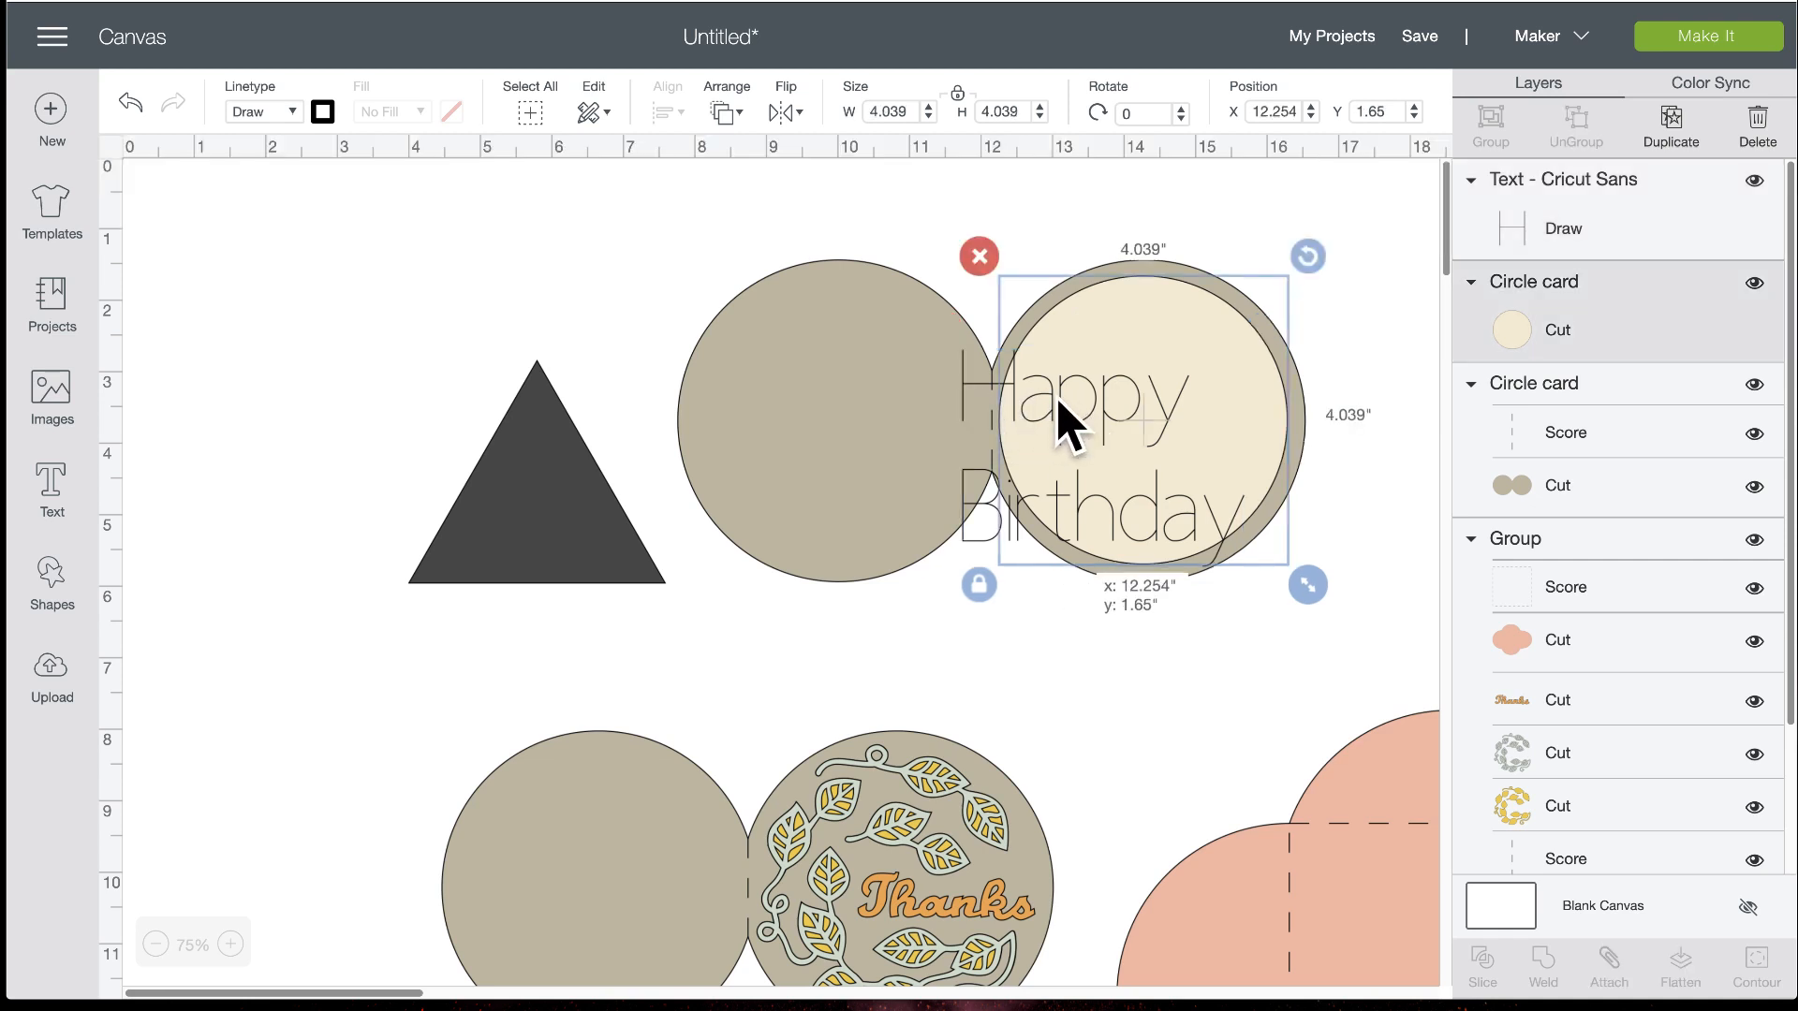
{"action": "left_click", "coordinate": [988, 398]}
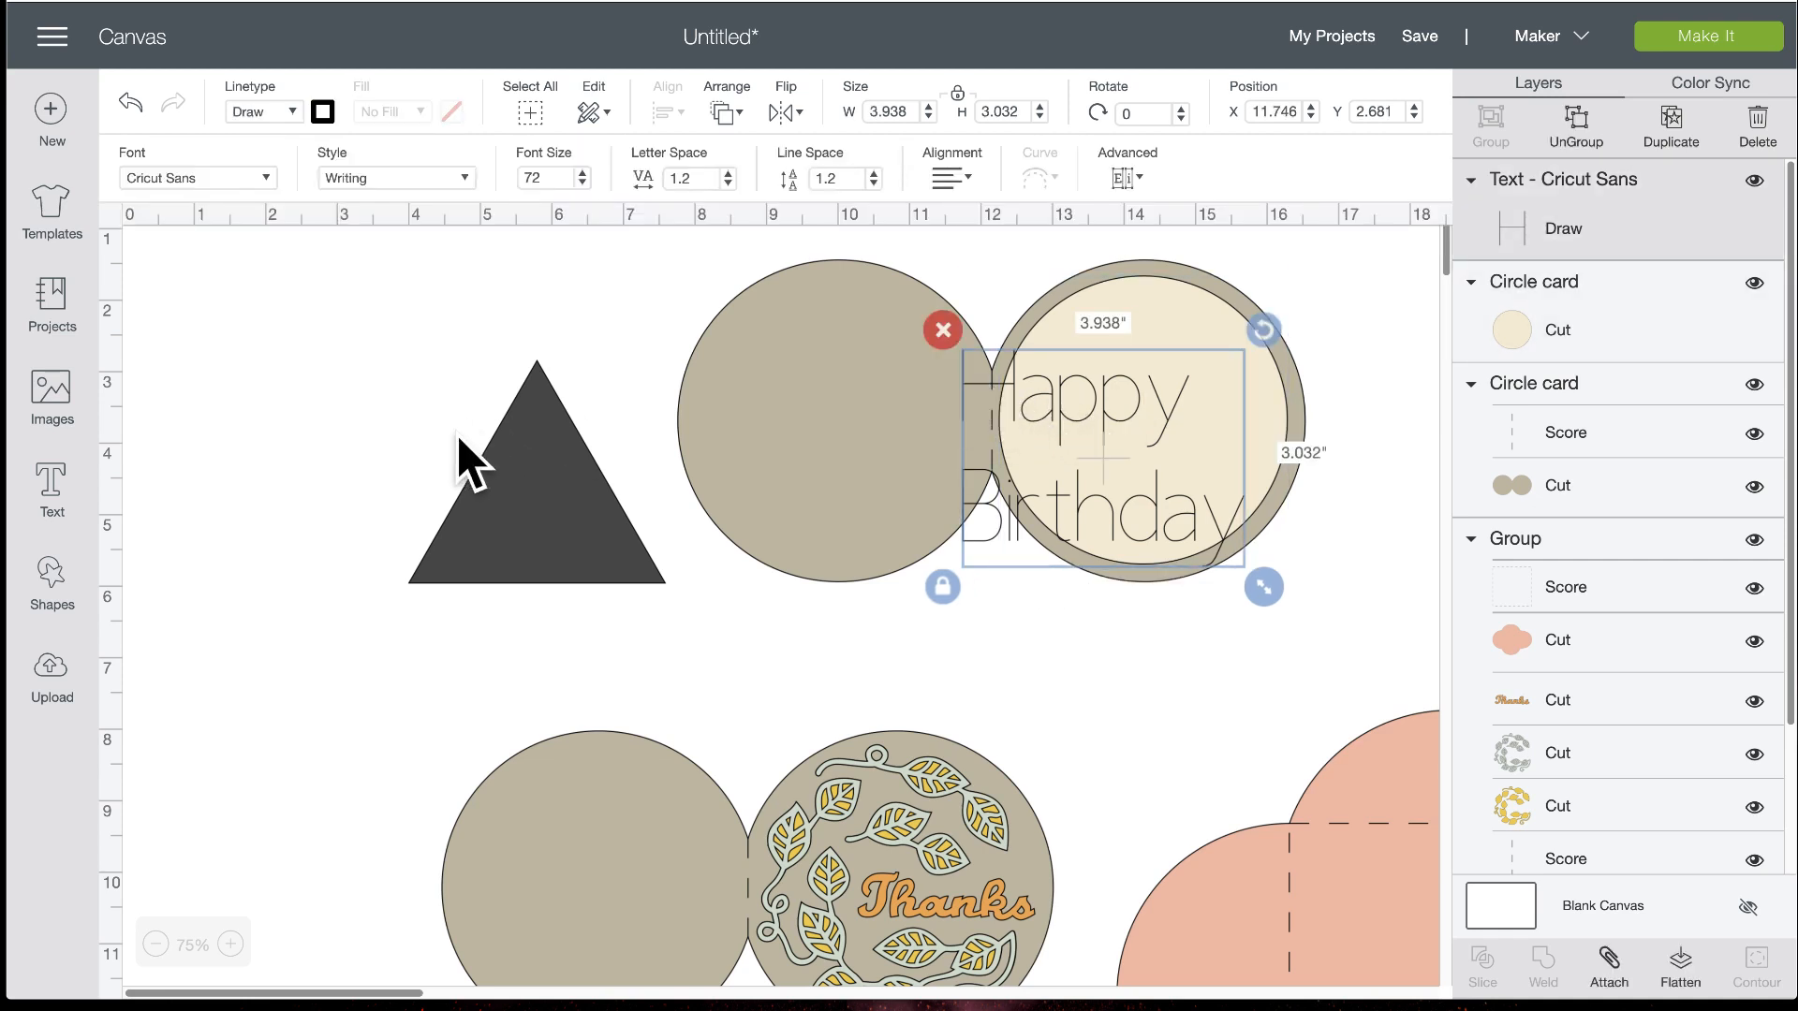
Delete the dark triangle and move the Happy Birthday text off the card to about X 2.38, Y 2.66 inches
{"action": "left_click", "coordinate": [510, 436]}
{"action": "left_click", "coordinate": [386, 339]}
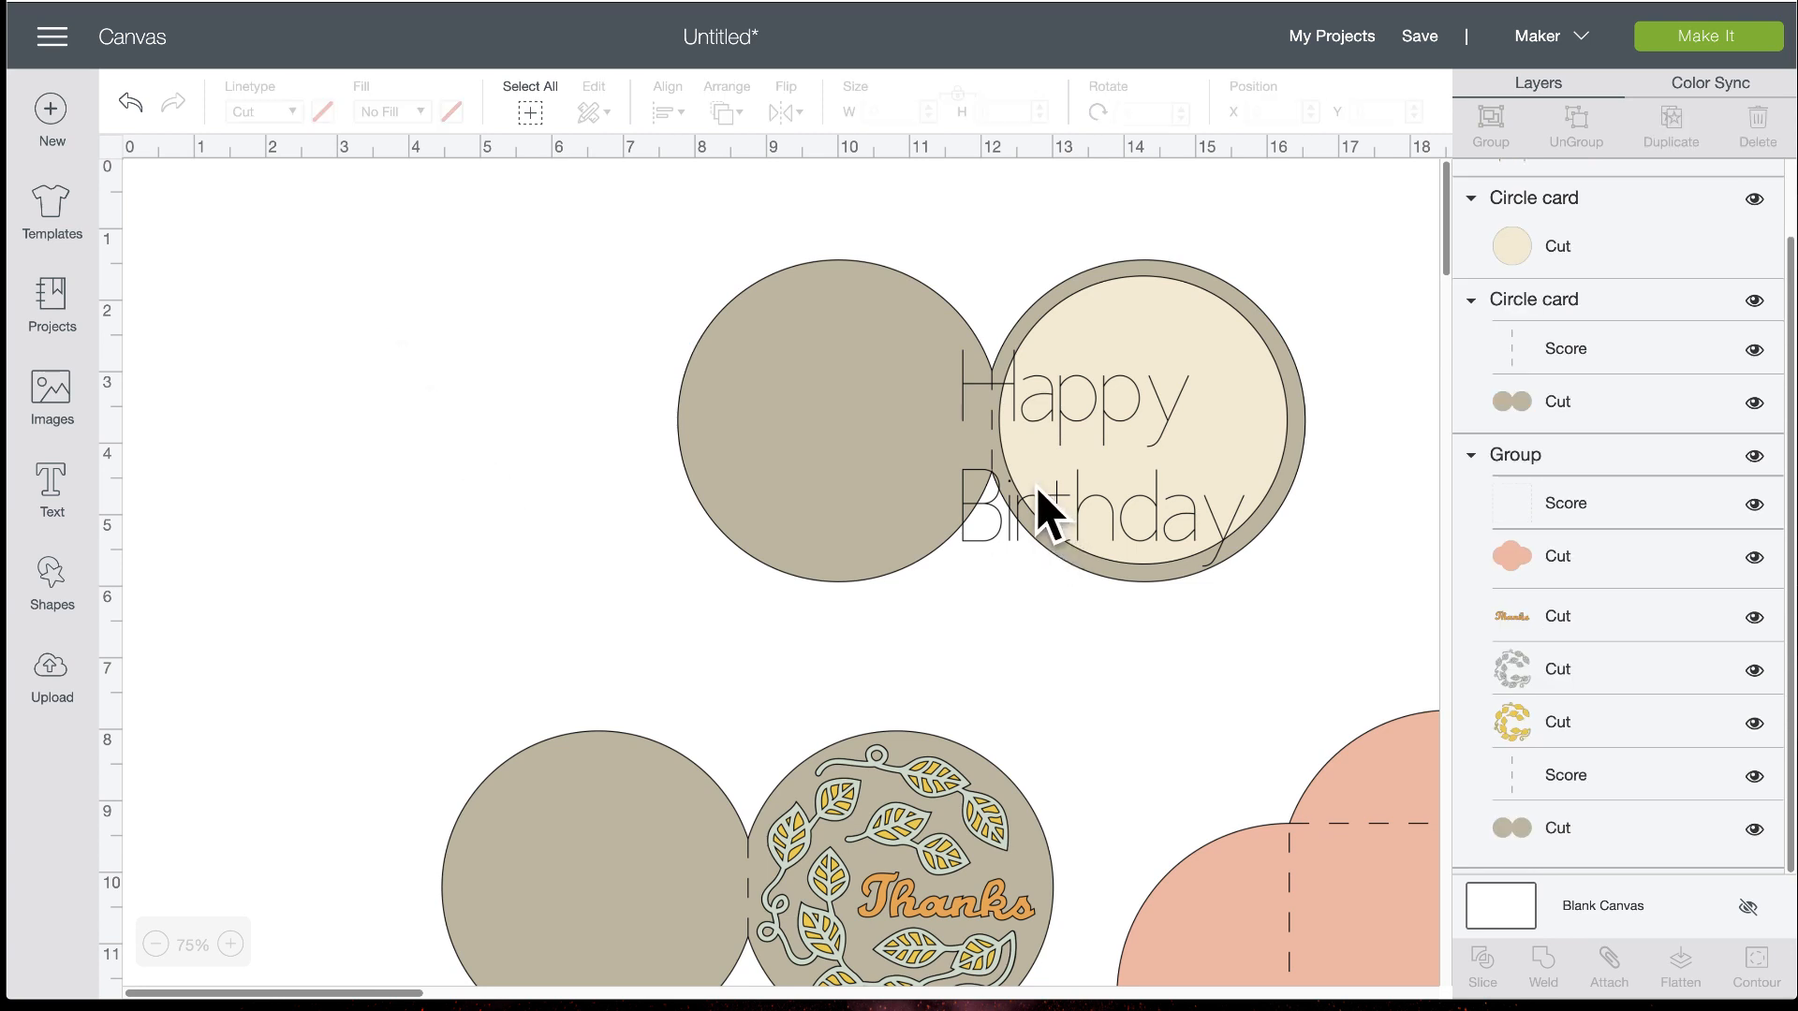
{"action": "left_click_drag", "start_coordinate": [993, 543], "coordinate": [321, 531]}
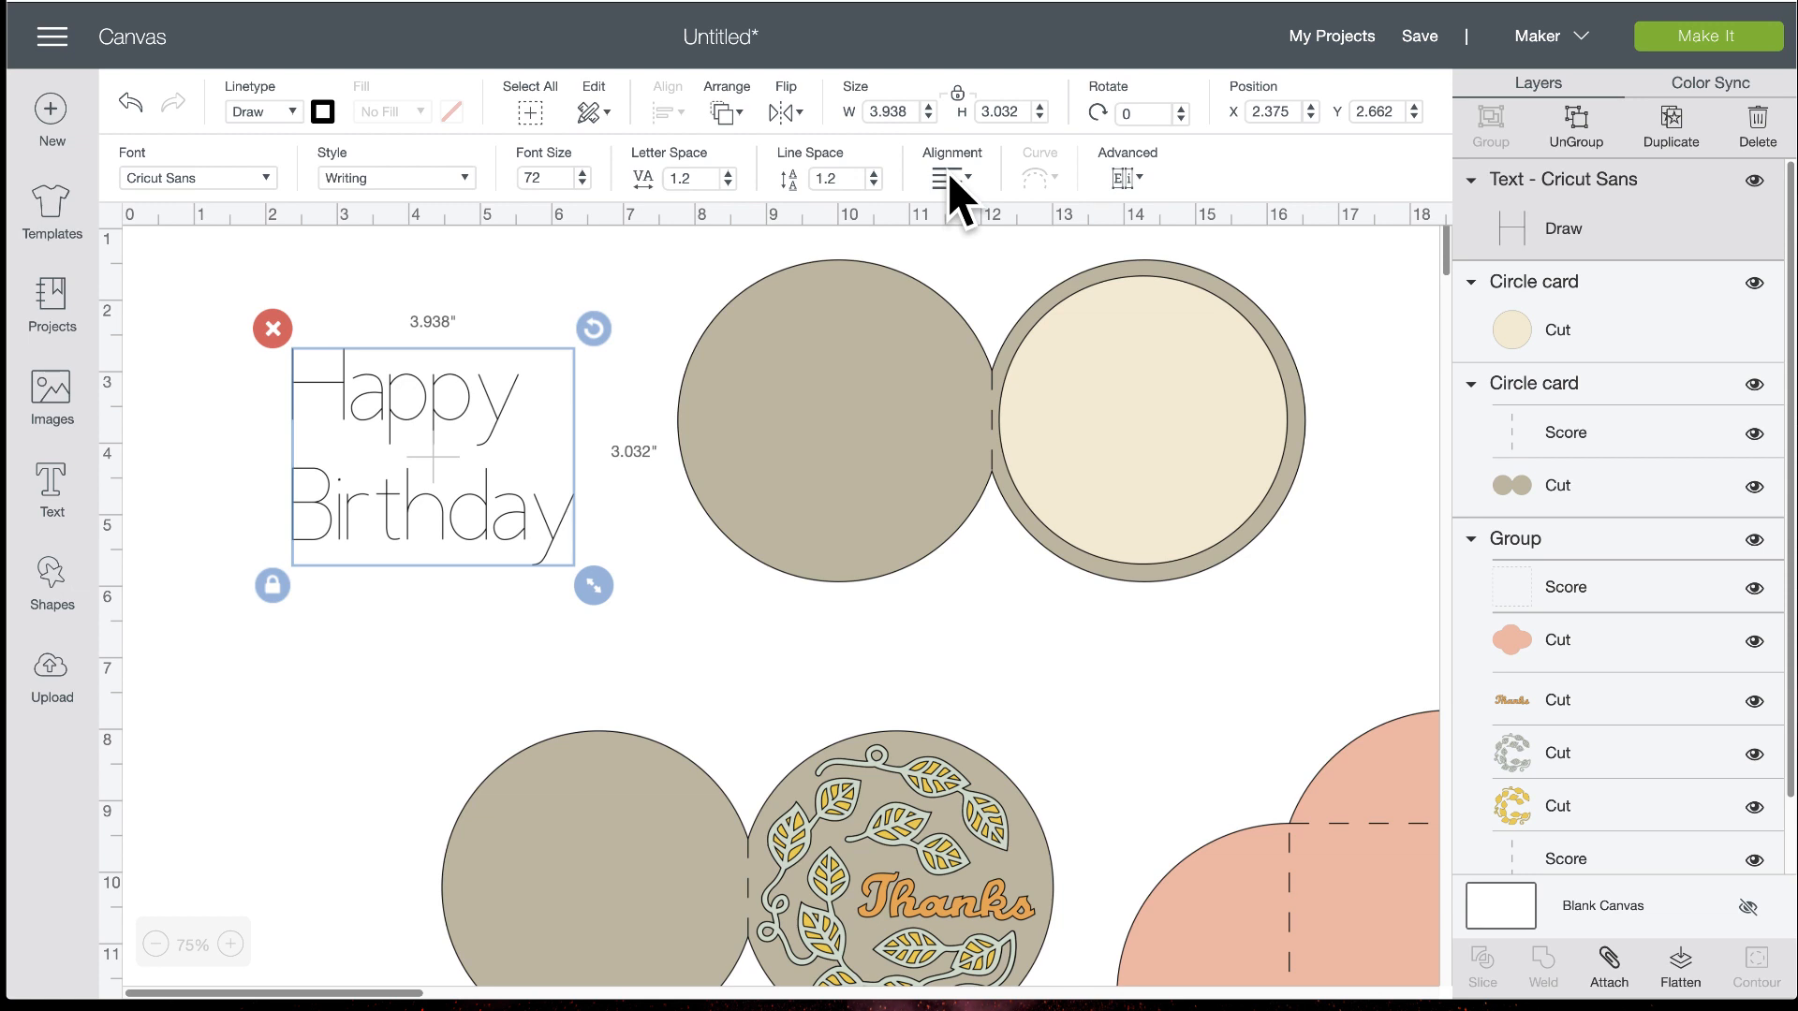
Ungroup the Happy Birthday text to lines and space the words apart, with Happy above Birthday at about X 2.47, Y 4.99 inches
{"action": "left_click", "coordinate": [1128, 178]}
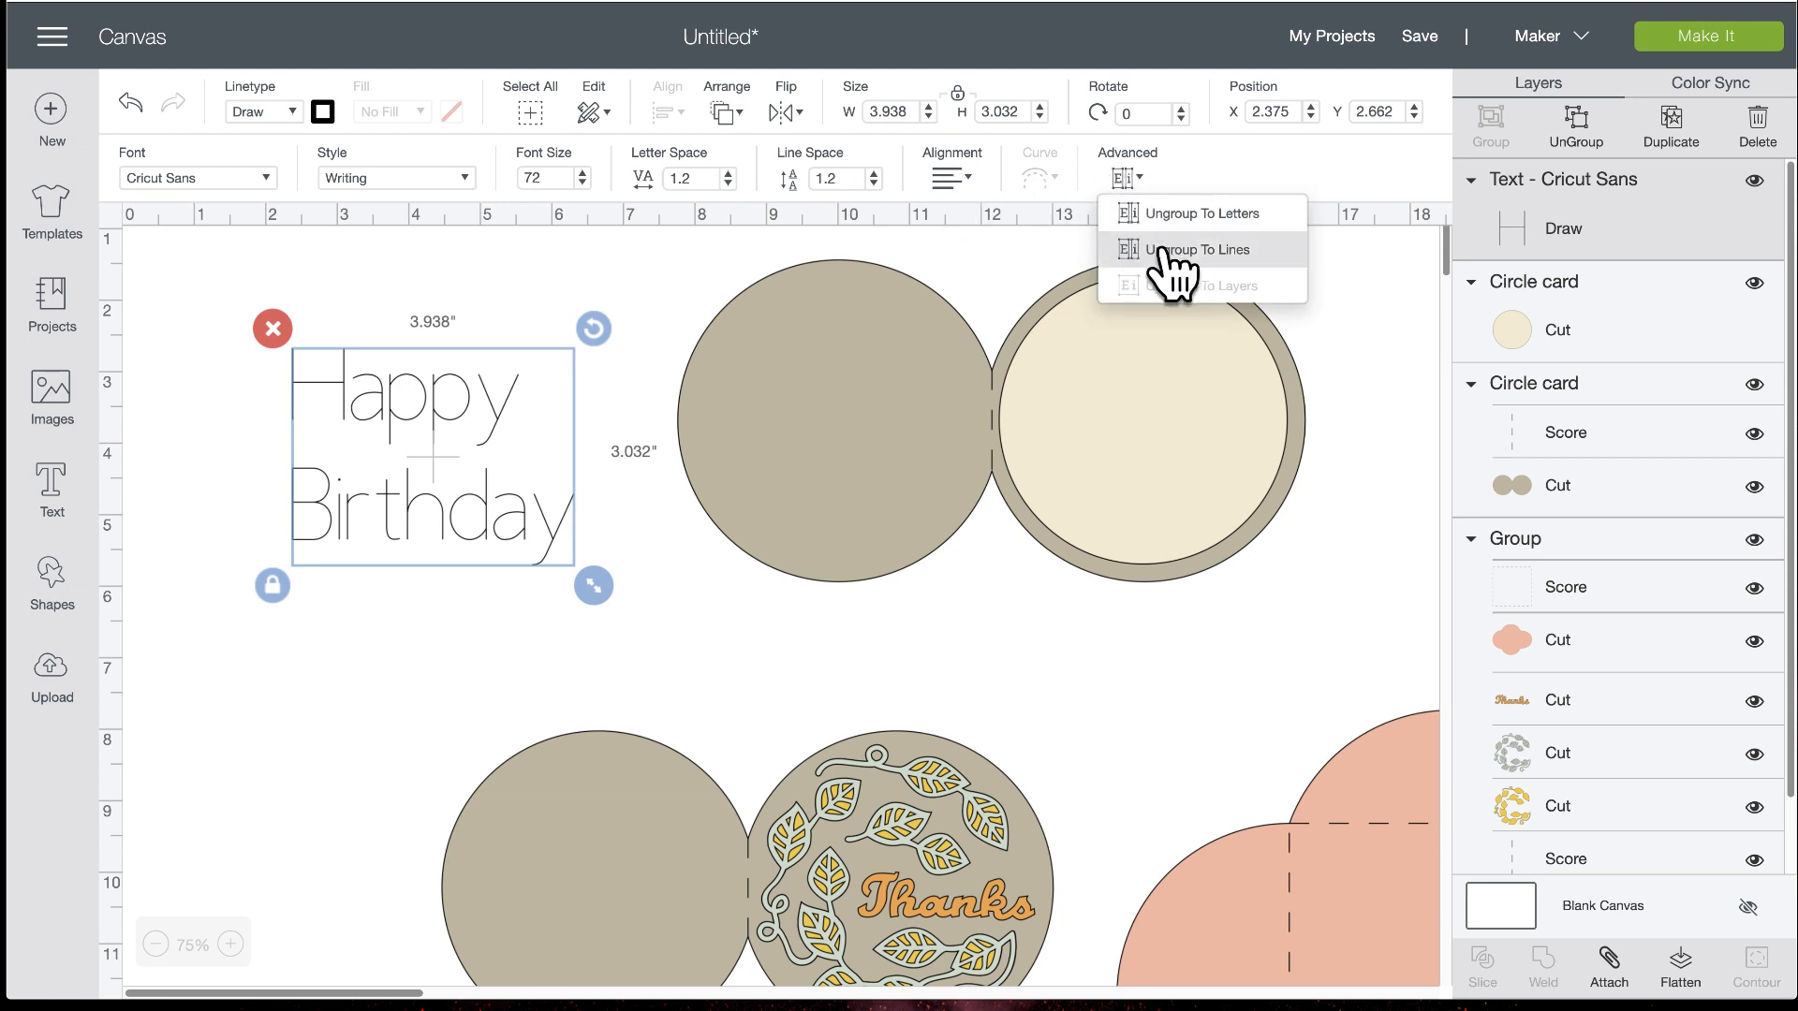
{"action": "left_click", "coordinate": [1255, 251]}
{"action": "left_click", "coordinate": [410, 403]}
{"action": "left_click_drag", "start_coordinate": [410, 403], "coordinate": [423, 399]}
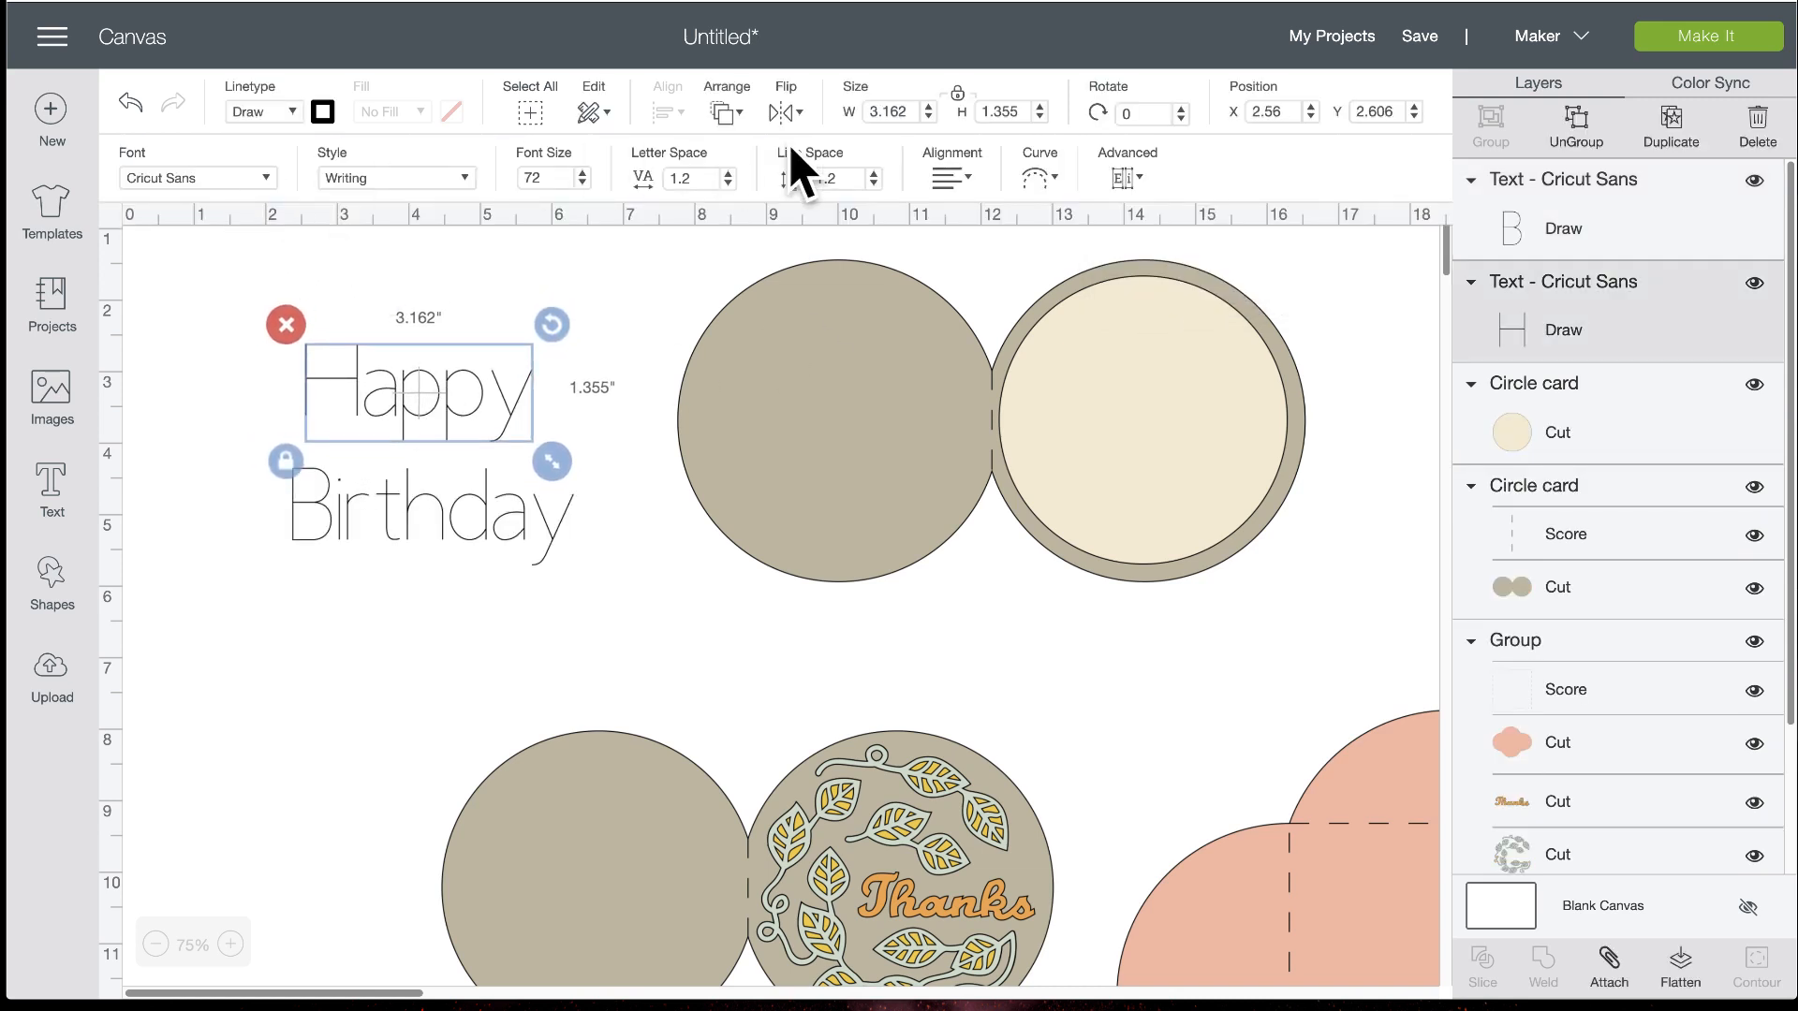
{"action": "left_click", "coordinate": [520, 292]}
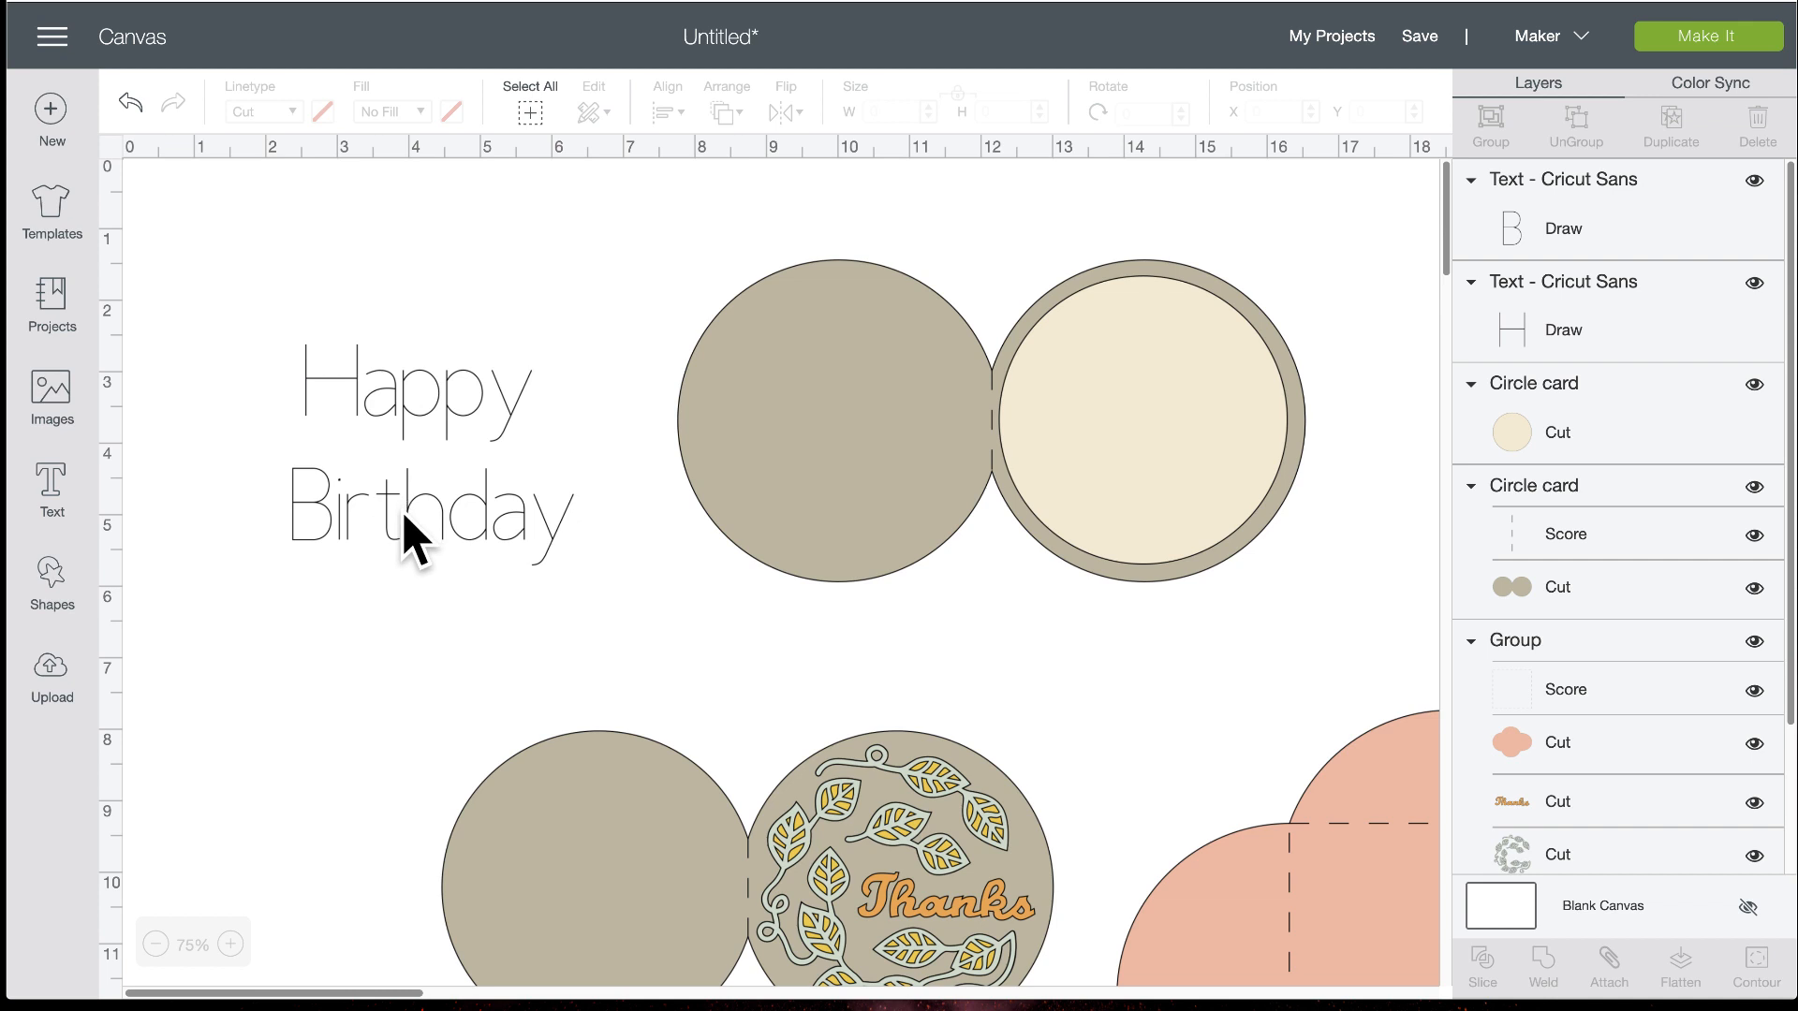
{"action": "left_click_drag", "start_coordinate": [426, 520], "coordinate": [435, 564]}
Curve the word Happy with a diameter of 3.99 and place it in the upper part of the cream circle
{"action": "left_click", "coordinate": [474, 413]}
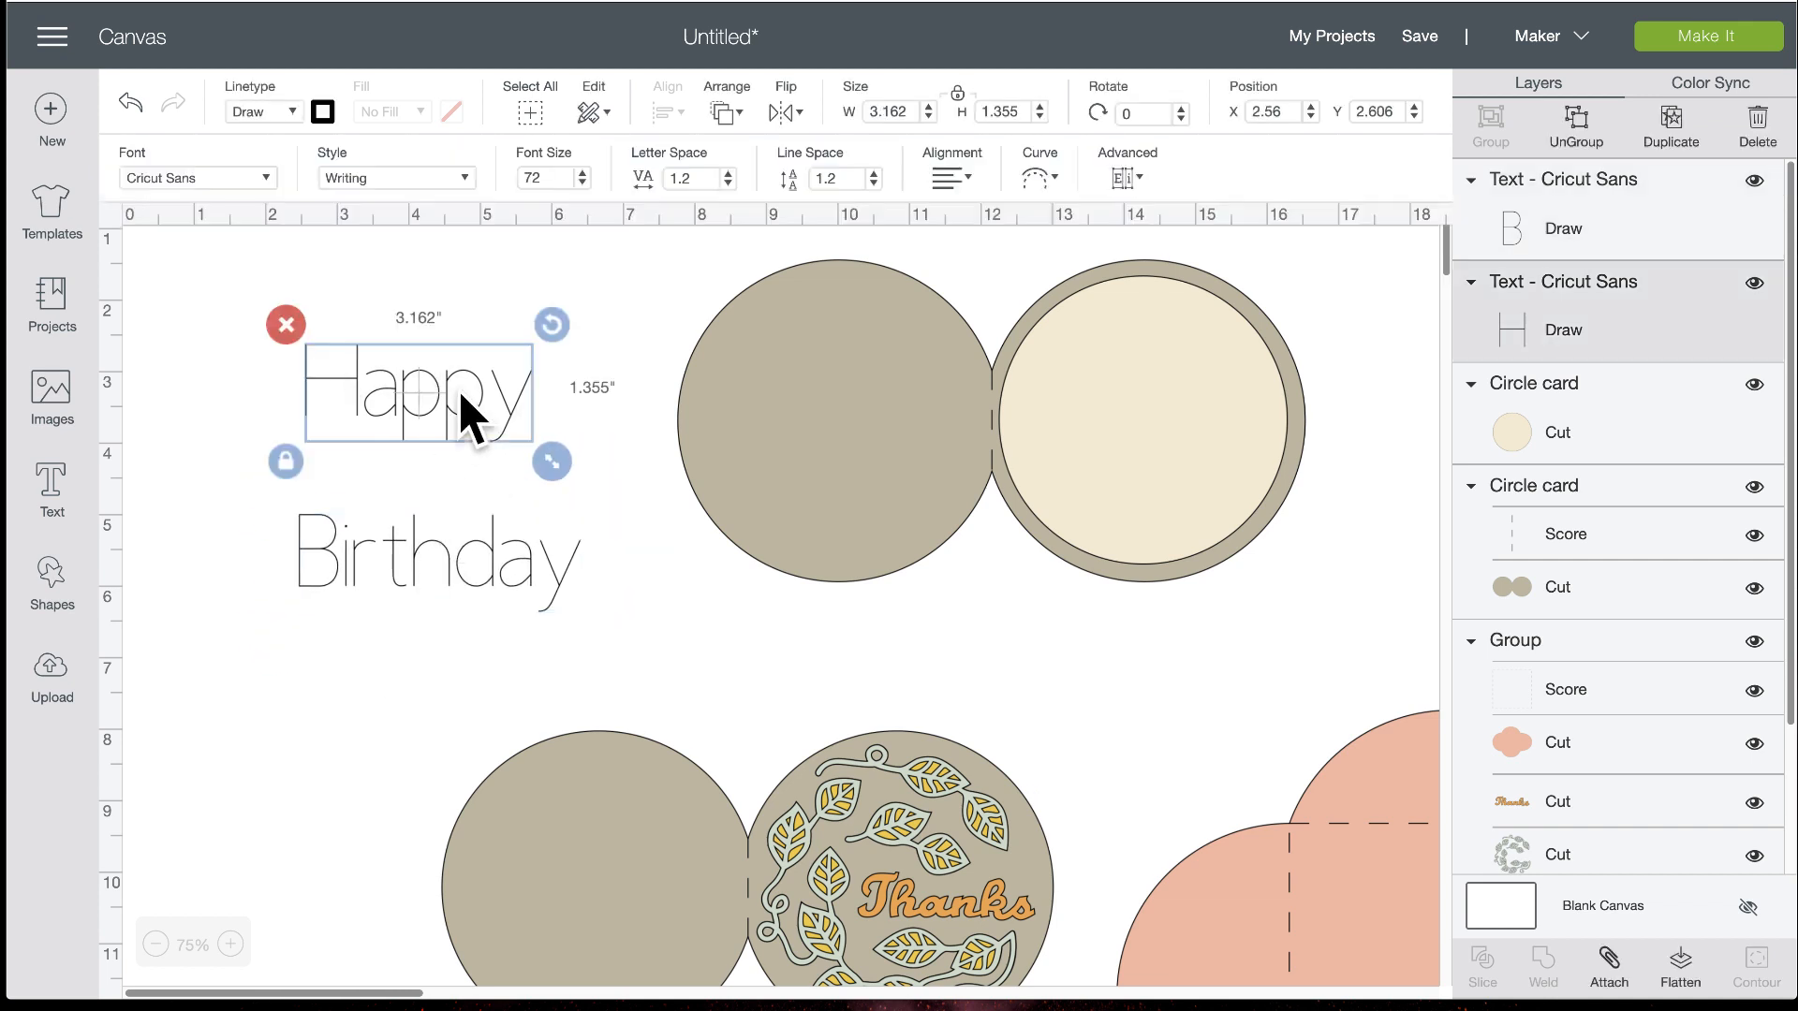
{"action": "left_click", "coordinate": [1039, 178]}
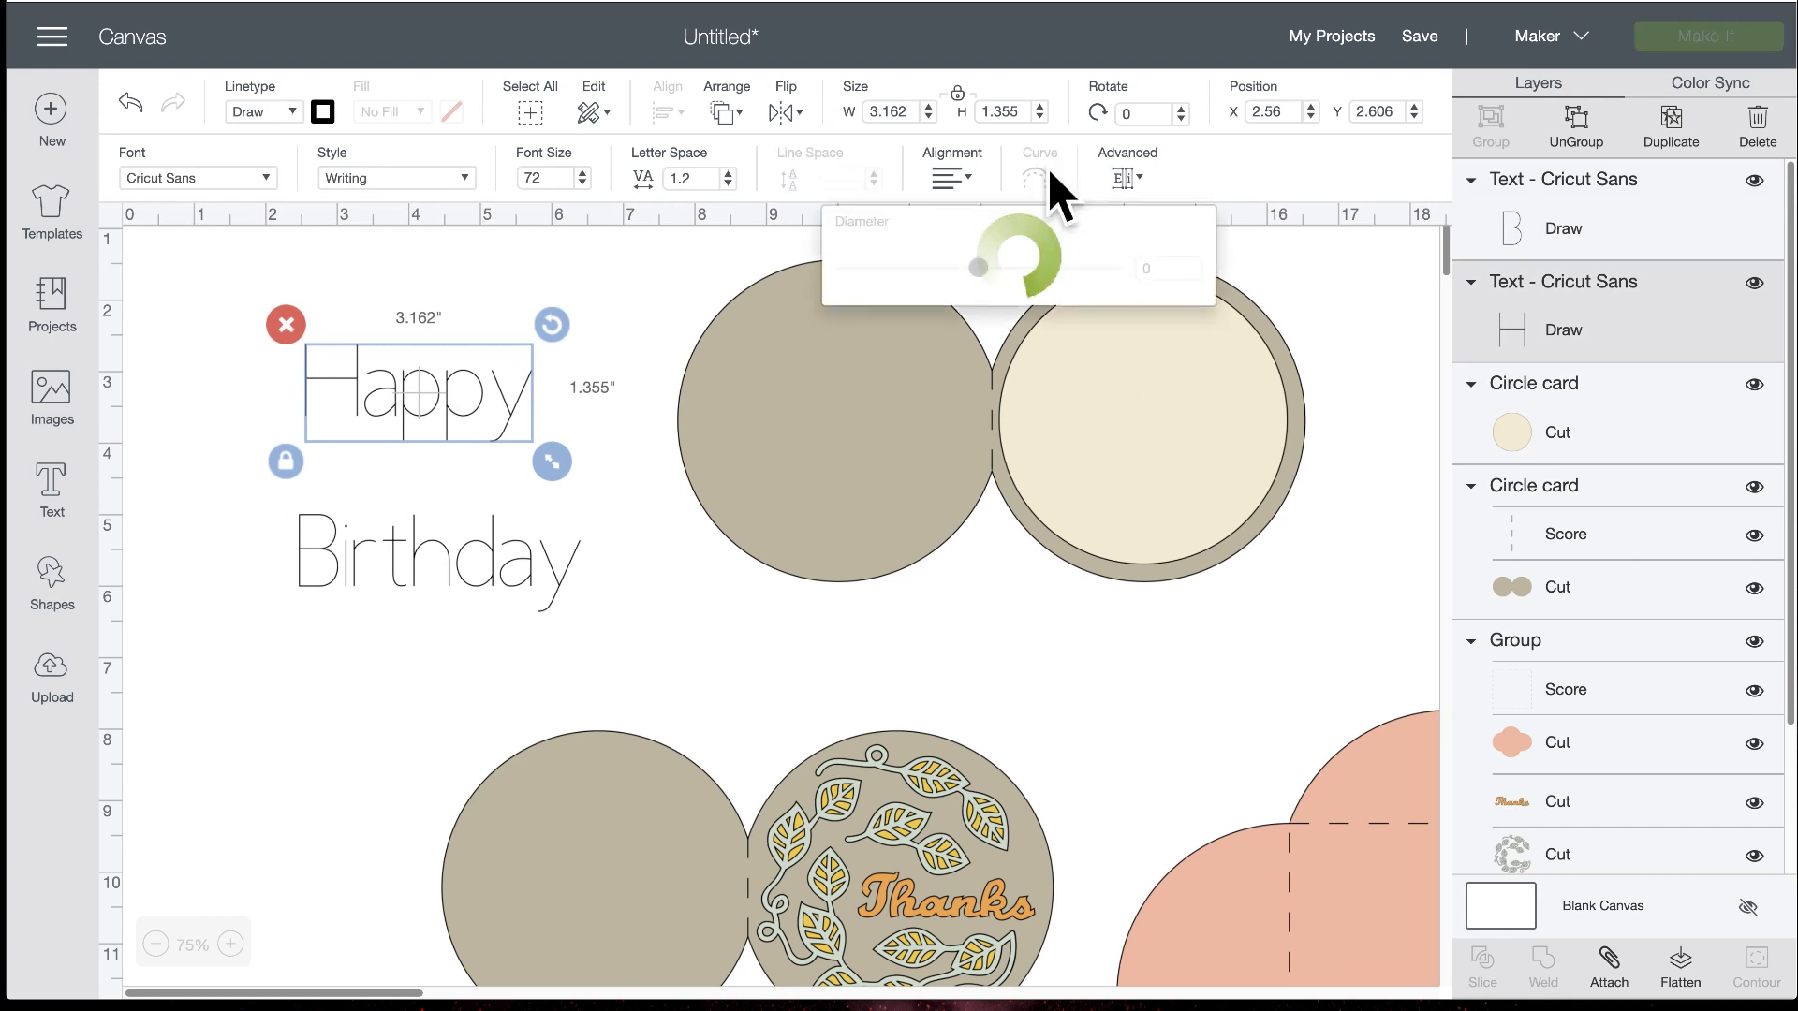
{"action": "left_click_drag", "start_coordinate": [979, 271], "coordinate": [1069, 270]}
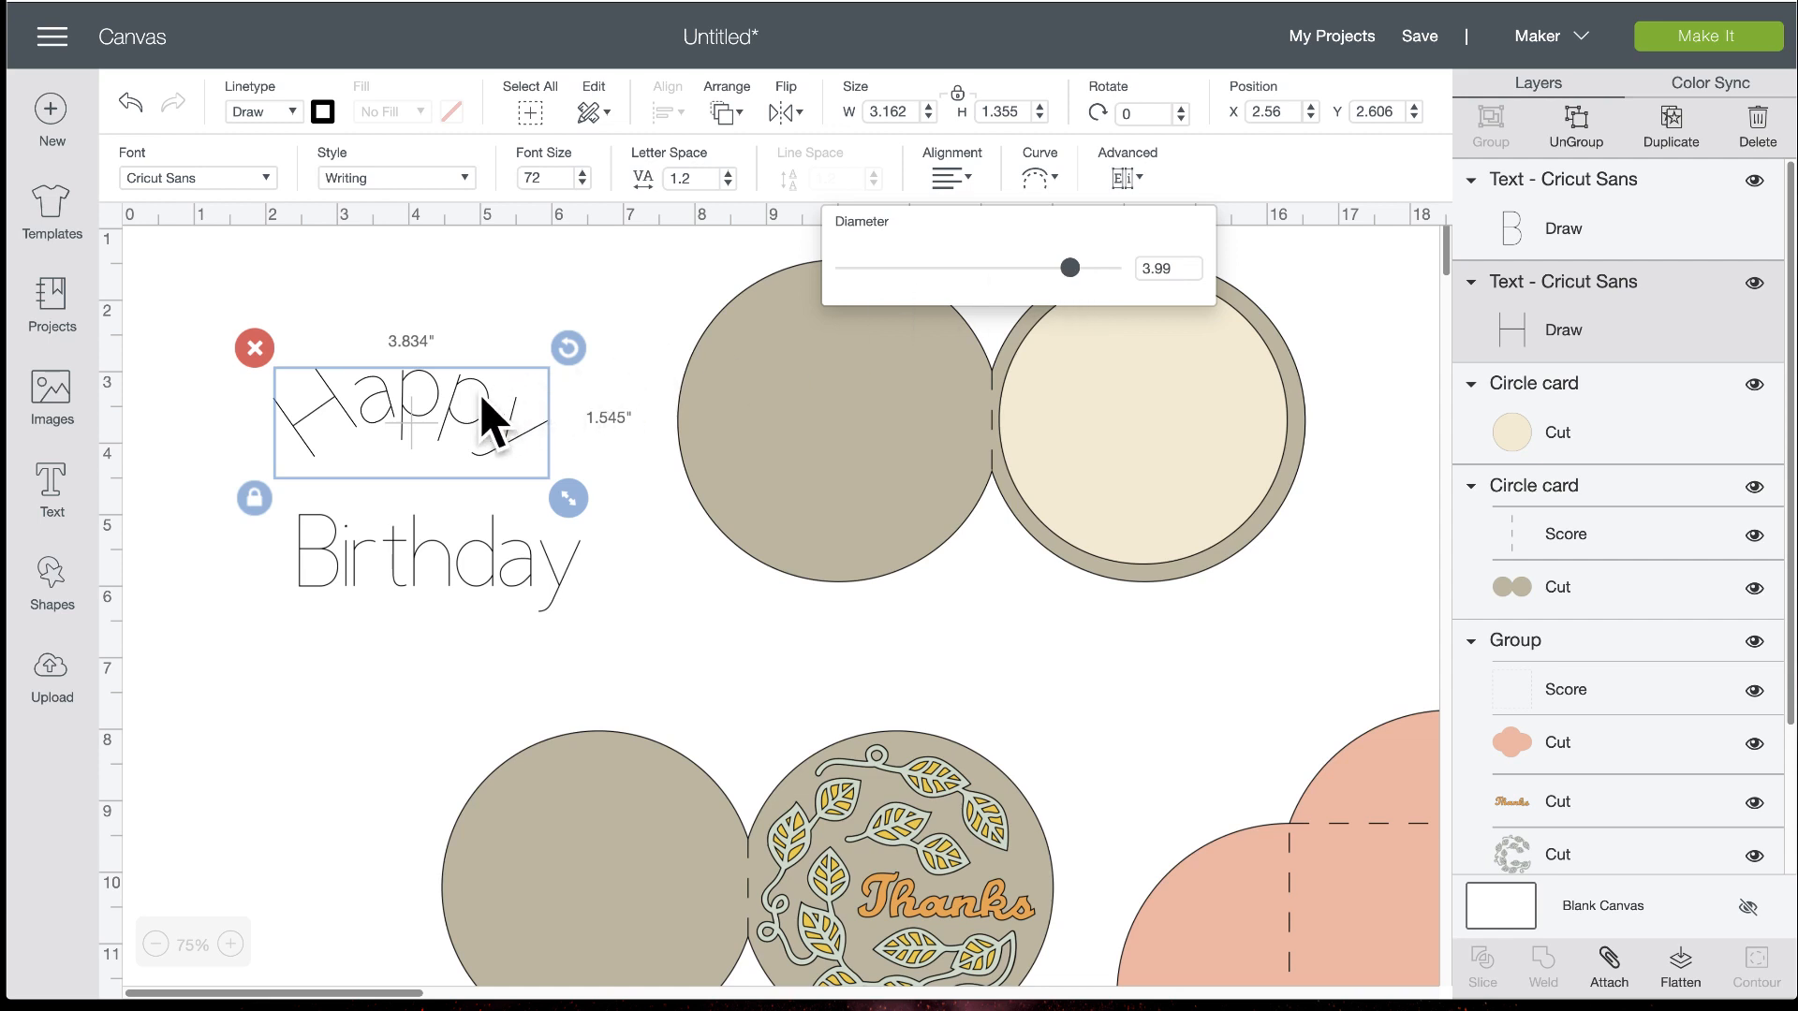
{"action": "left_click_drag", "start_coordinate": [488, 421], "coordinate": [1209, 337]}
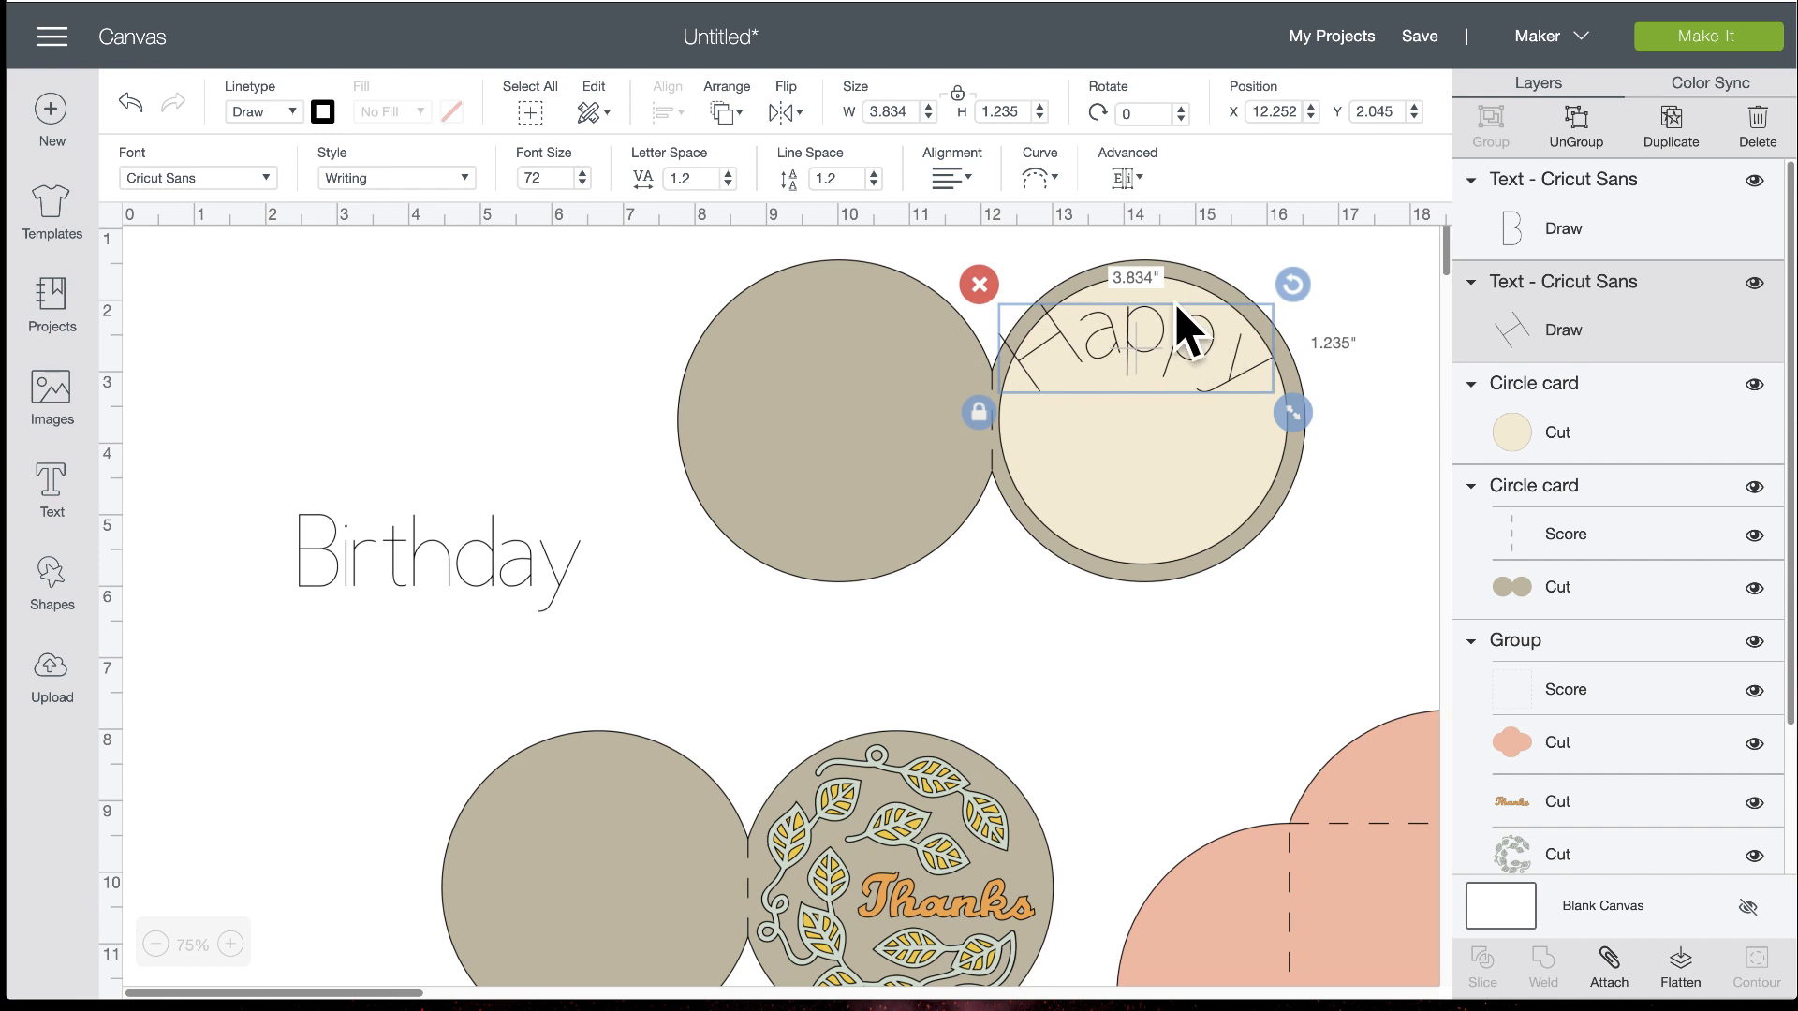
Tighten the letter space of the word Happy to 0.2
{"action": "left_click", "coordinate": [727, 183]}
{"action": "left_click", "coordinate": [728, 183]}
{"action": "left_click", "coordinate": [728, 183]}
{"action": "left_click", "coordinate": [728, 183]}
{"action": "left_click", "coordinate": [728, 183]}
{"action": "left_click", "coordinate": [728, 184]}
{"action": "left_click", "coordinate": [727, 184]}
{"action": "left_click", "coordinate": [728, 184]}
Shrink the word Happy to about 2.54 inches wide and flatten its curve to a diameter of 9.305
{"action": "left_click_drag", "start_coordinate": [1281, 407], "coordinate": [1180, 331]}
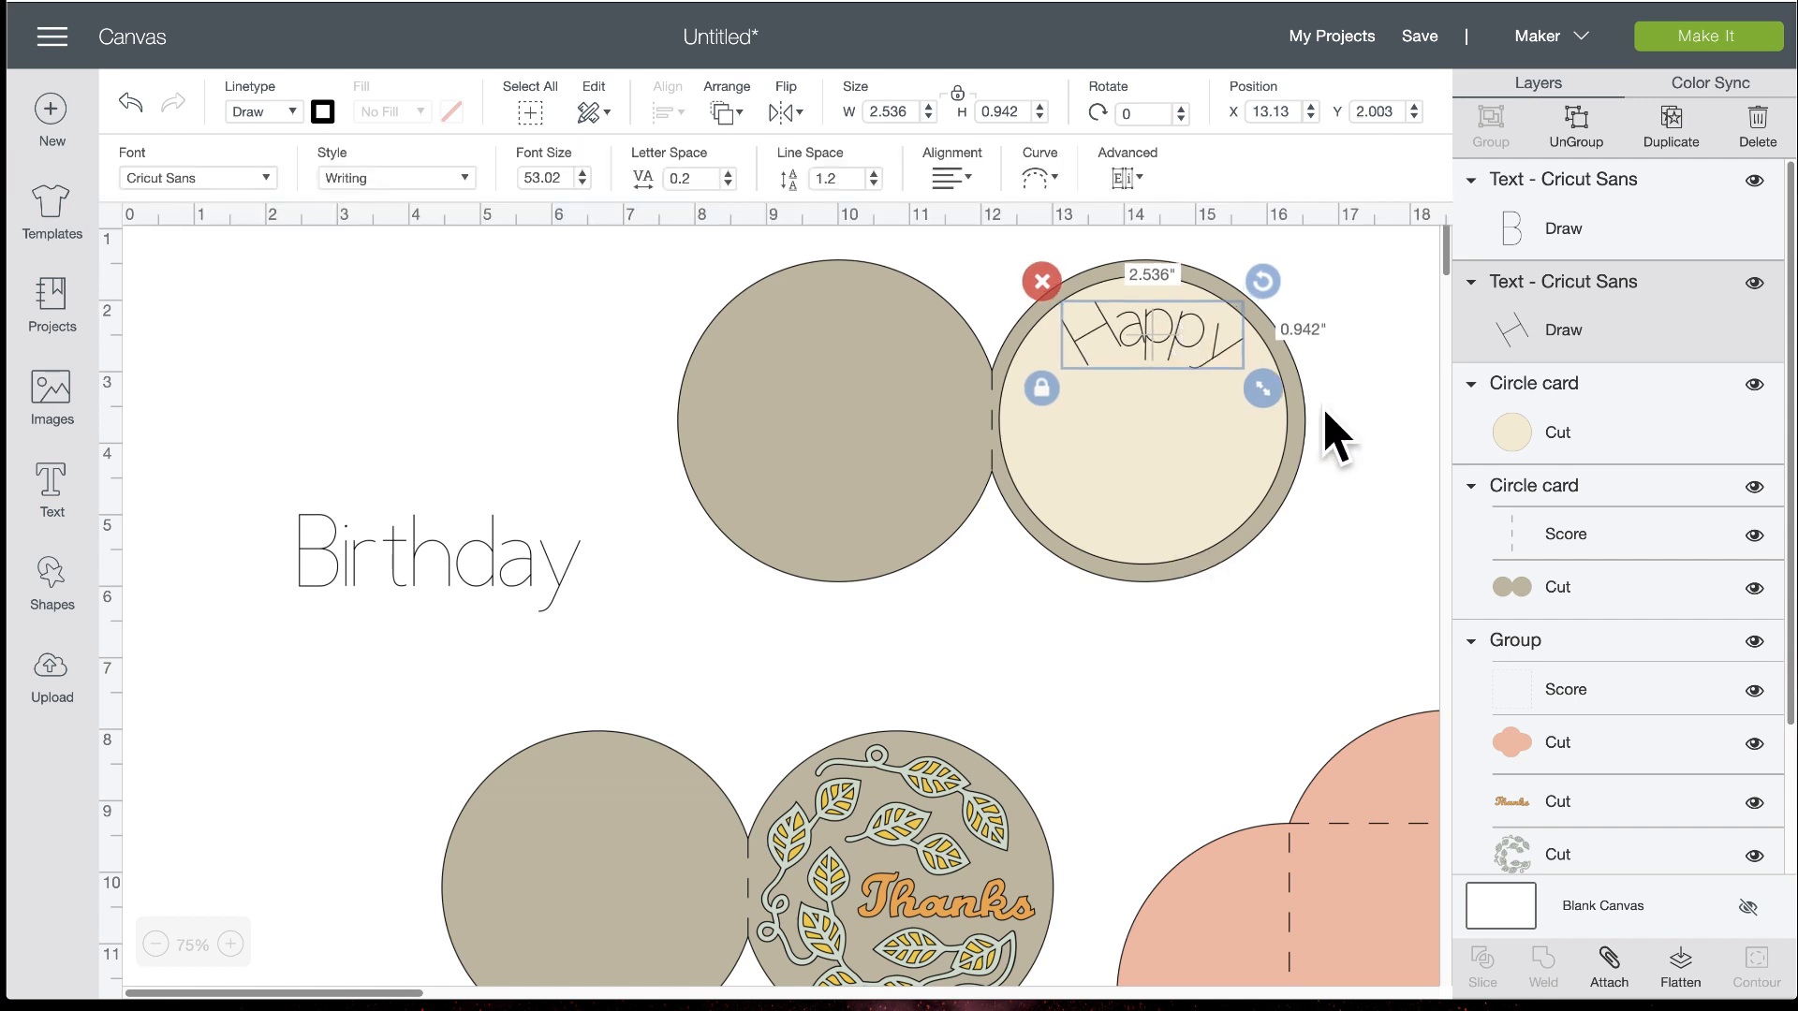
{"action": "left_click", "coordinate": [1037, 178]}
{"action": "left_click_drag", "start_coordinate": [978, 268], "coordinate": [1033, 270]}
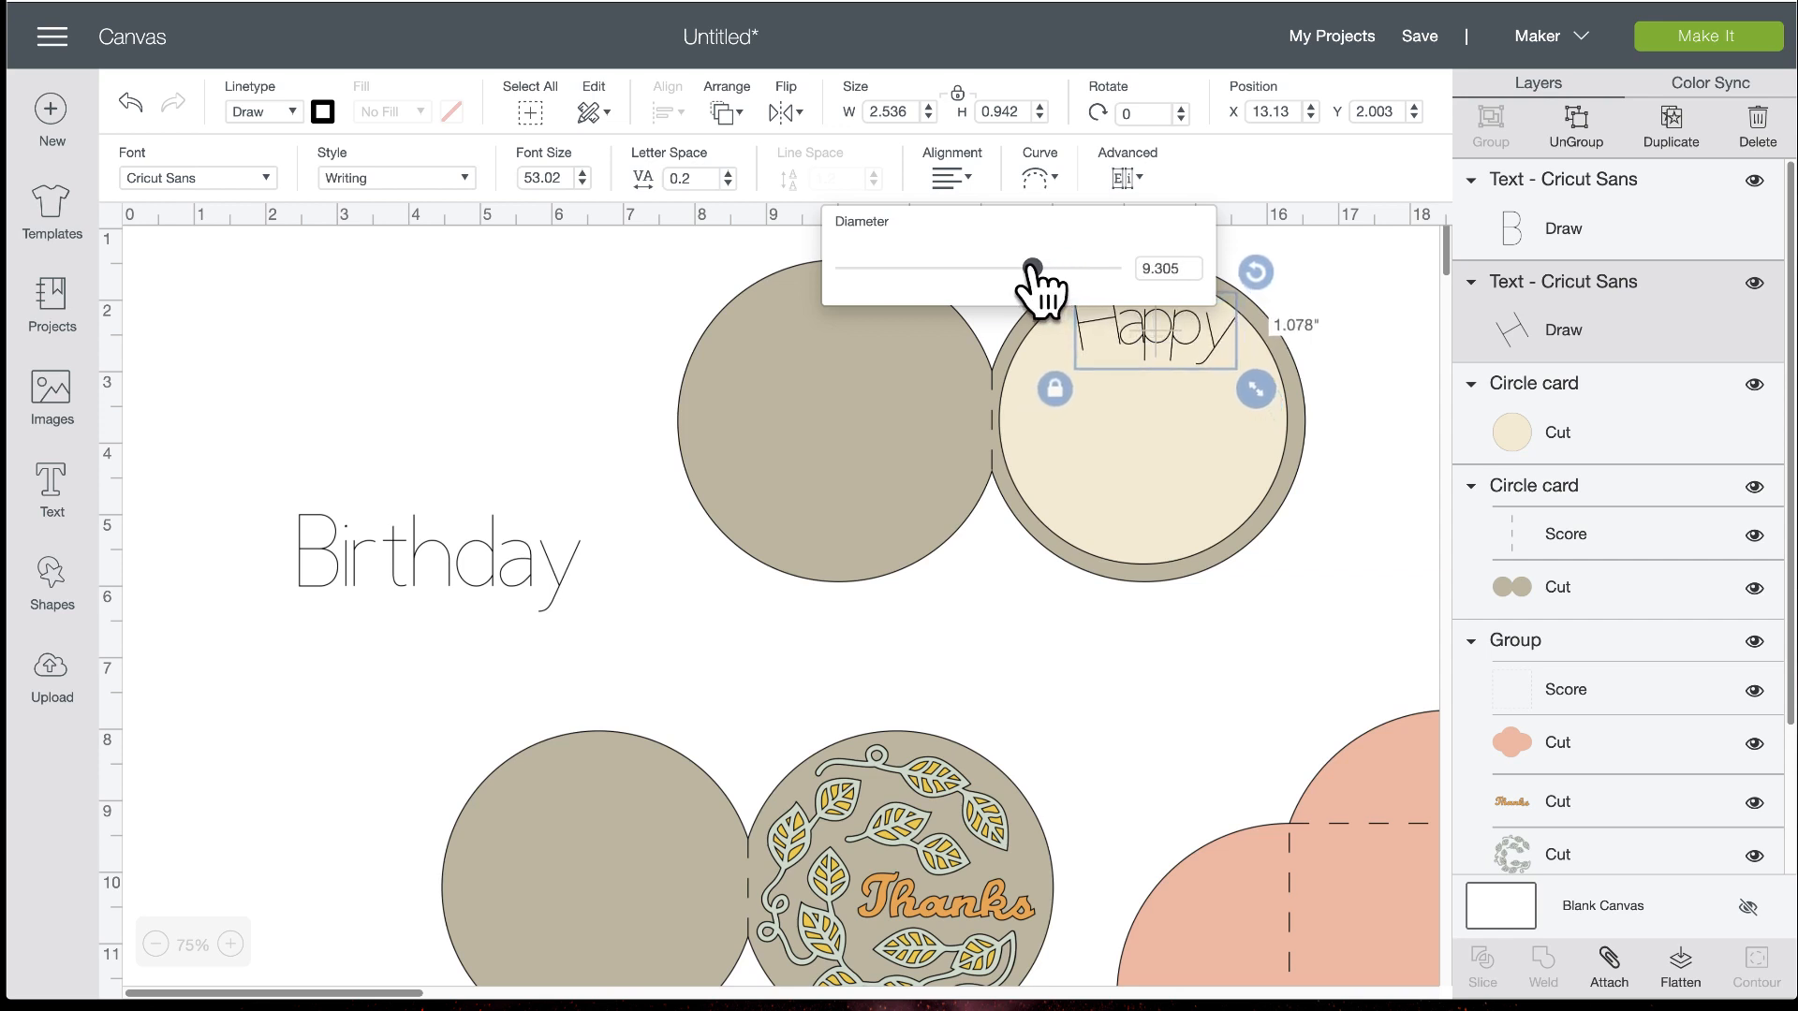
Widen the letter space of the word Happy to at least 1.5 and nudge it into place near the cream circle's upper edge
{"action": "left_click", "coordinate": [728, 185]}
{"action": "left_click", "coordinate": [727, 184]}
{"action": "left_click", "coordinate": [728, 174]}
{"action": "left_click", "coordinate": [728, 174]}
{"action": "left_click", "coordinate": [728, 174]}
{"action": "left_click", "coordinate": [728, 175]}
{"action": "left_click", "coordinate": [728, 174]}
{"action": "left_click", "coordinate": [727, 175]}
{"action": "left_click", "coordinate": [728, 174]}
{"action": "left_click", "coordinate": [727, 174]}
{"action": "left_click", "coordinate": [727, 174]}
{"action": "left_click", "coordinate": [727, 174]}
{"action": "left_click", "coordinate": [727, 174]}
{"action": "left_click", "coordinate": [727, 174]}
{"action": "left_click", "coordinate": [727, 174]}
{"action": "left_click", "coordinate": [728, 175]}
{"action": "left_click", "coordinate": [728, 174]}
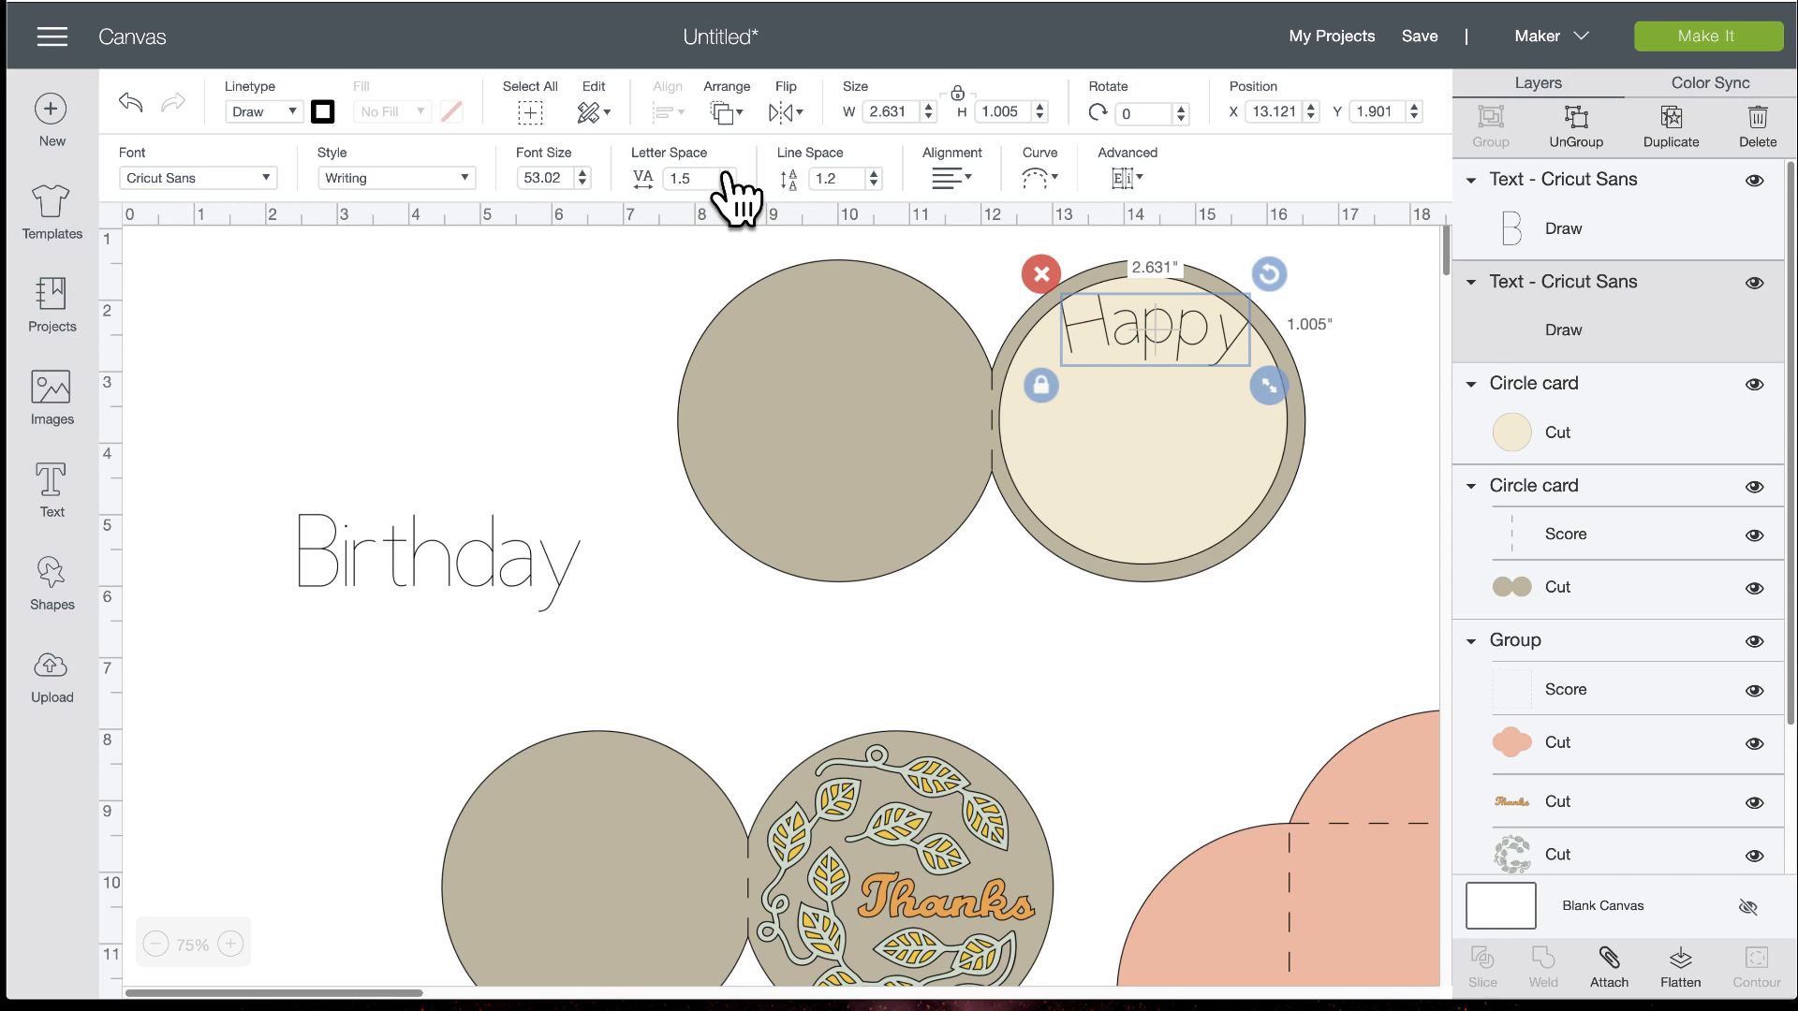
{"action": "left_click", "coordinate": [726, 174]}
{"action": "left_click", "coordinate": [726, 174]}
{"action": "left_click_drag", "start_coordinate": [1129, 328], "coordinate": [1138, 328]}
Shrink the word Birthday to about 3.44 inches wide and bend it with a negative curve diameter
{"action": "left_click", "coordinate": [417, 562]}
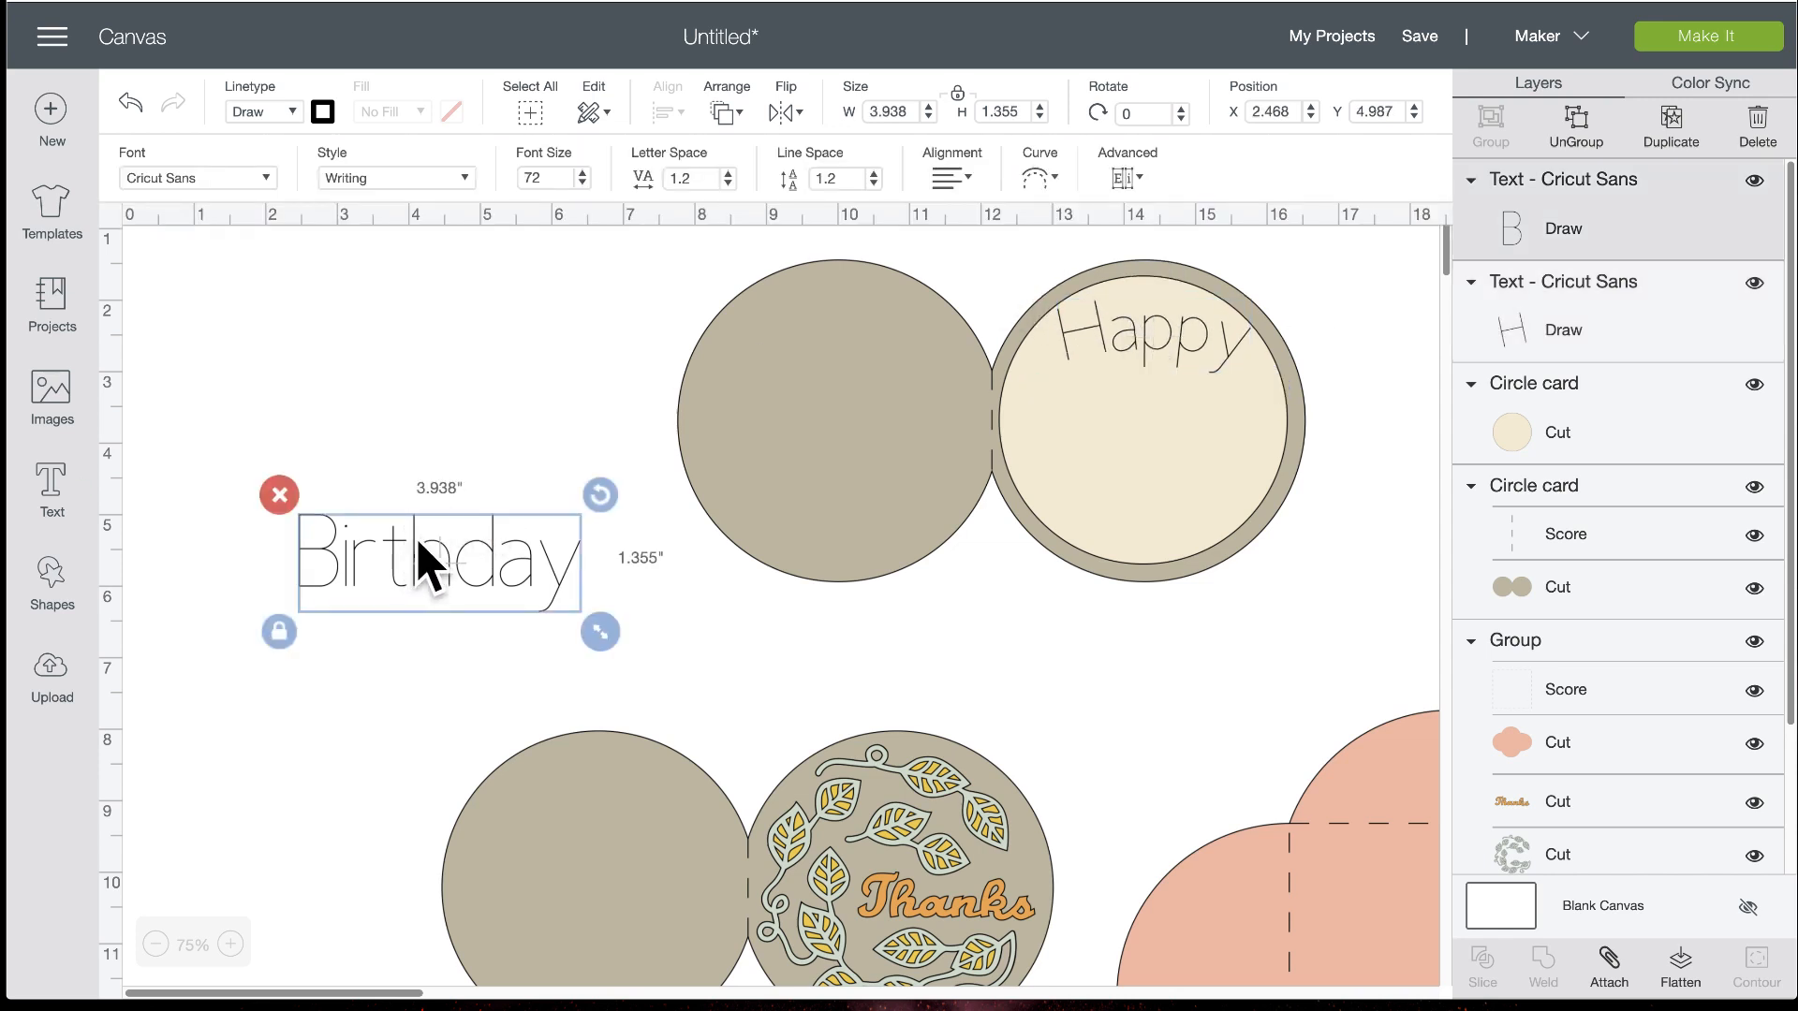
{"action": "left_click_drag", "start_coordinate": [599, 631], "coordinate": [565, 619]}
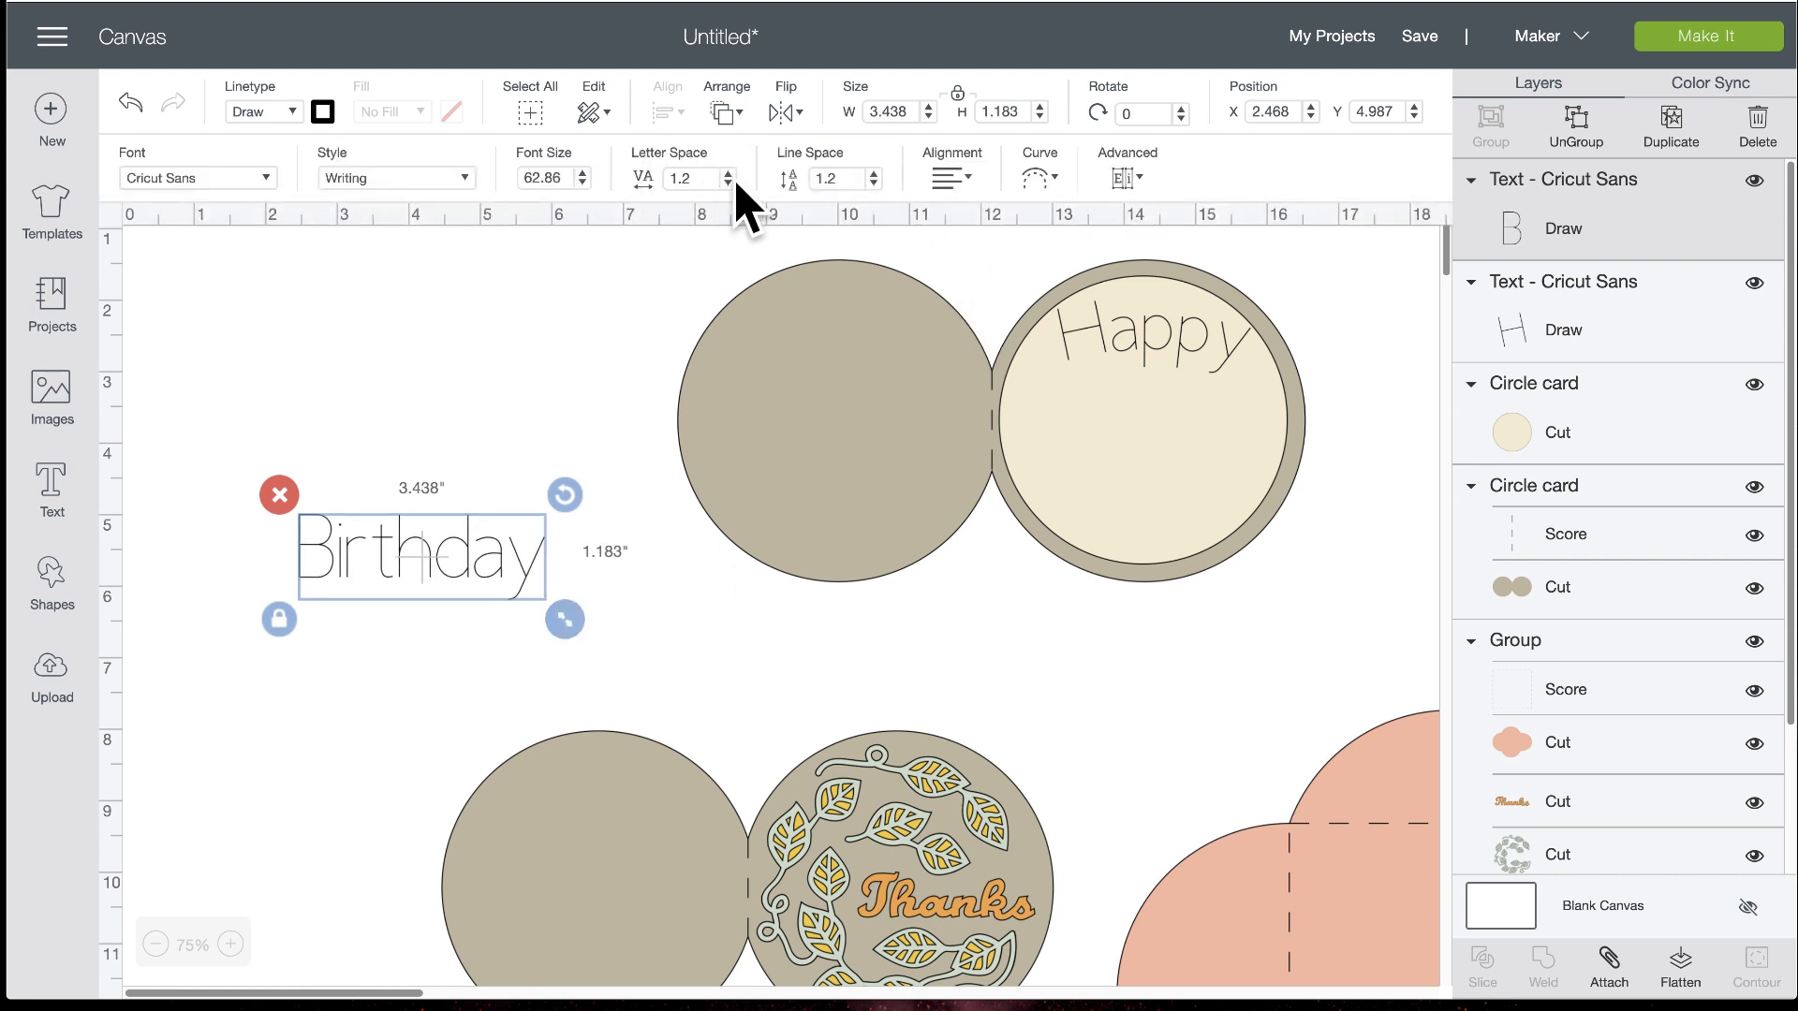
{"action": "left_click", "coordinate": [1037, 177]}
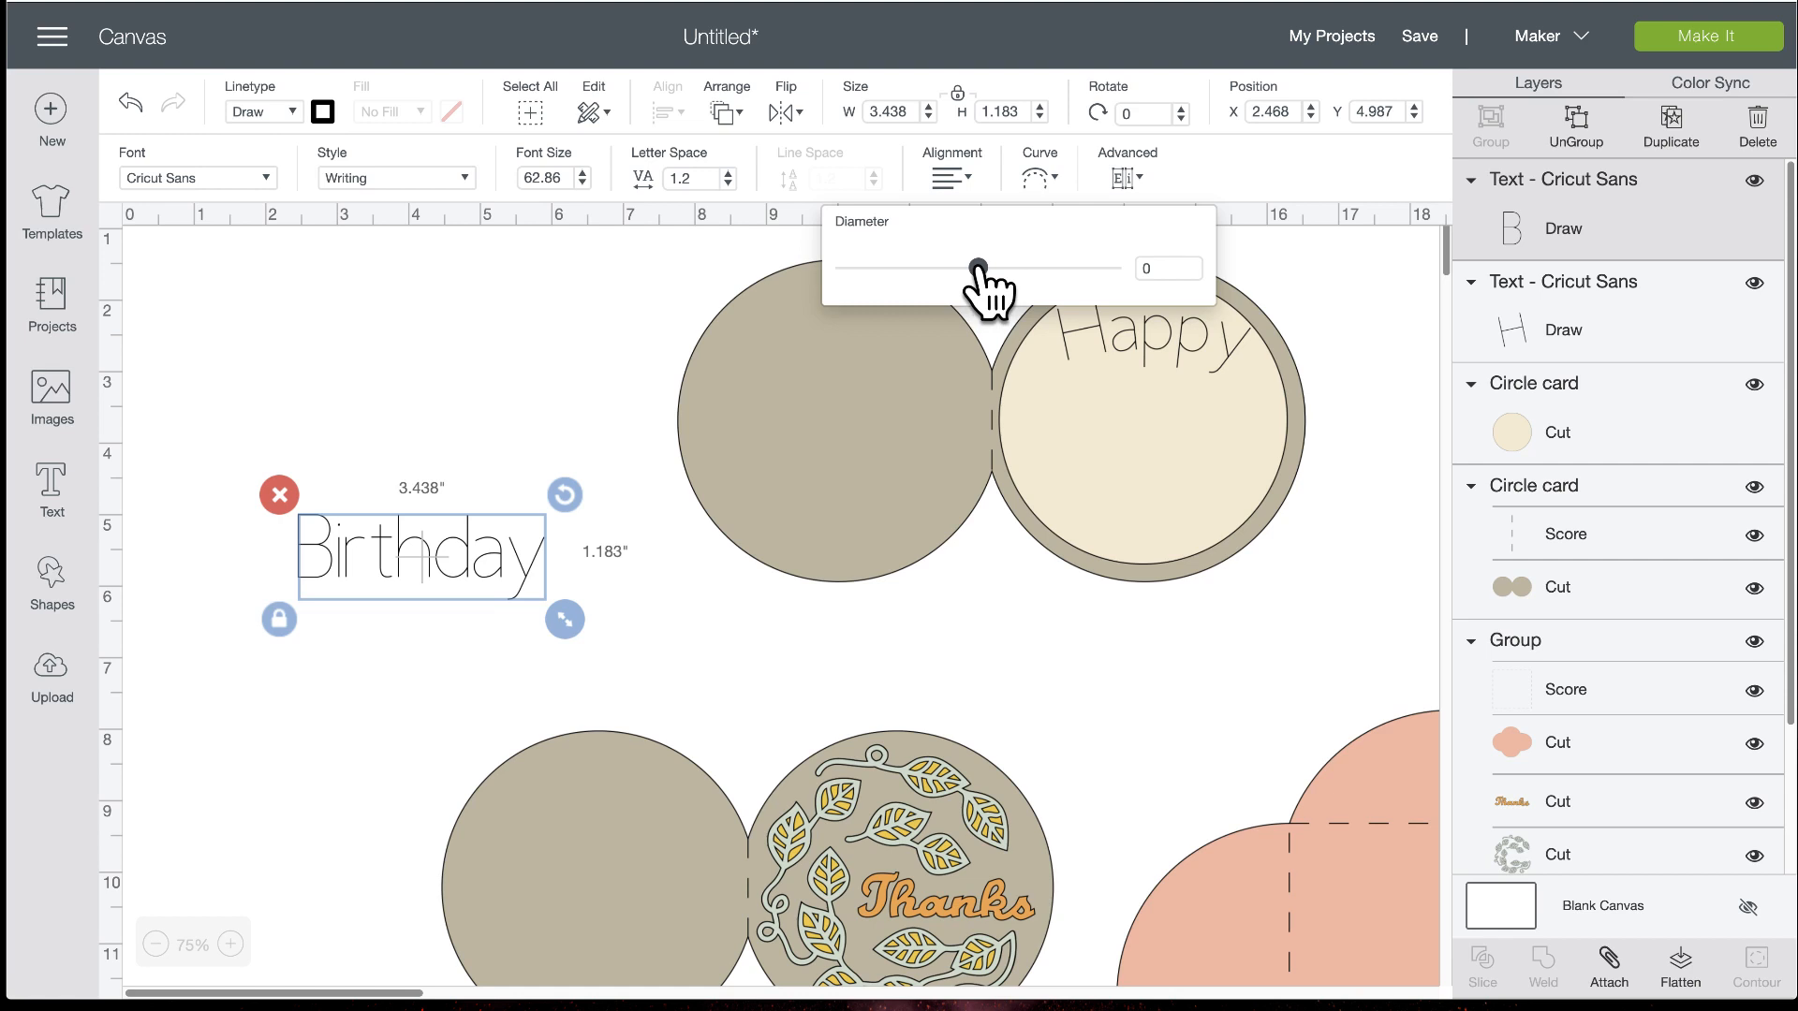
{"action": "left_click_drag", "start_coordinate": [979, 269], "coordinate": [903, 269]}
Move the word Birthday onto the lower half of the cream circle and set its curve diameter to -3.024
{"action": "left_click_drag", "start_coordinate": [462, 570], "coordinate": [1059, 497]}
{"action": "left_click", "coordinate": [1036, 180]}
{"action": "left_click_drag", "start_coordinate": [979, 268], "coordinate": [876, 269]}
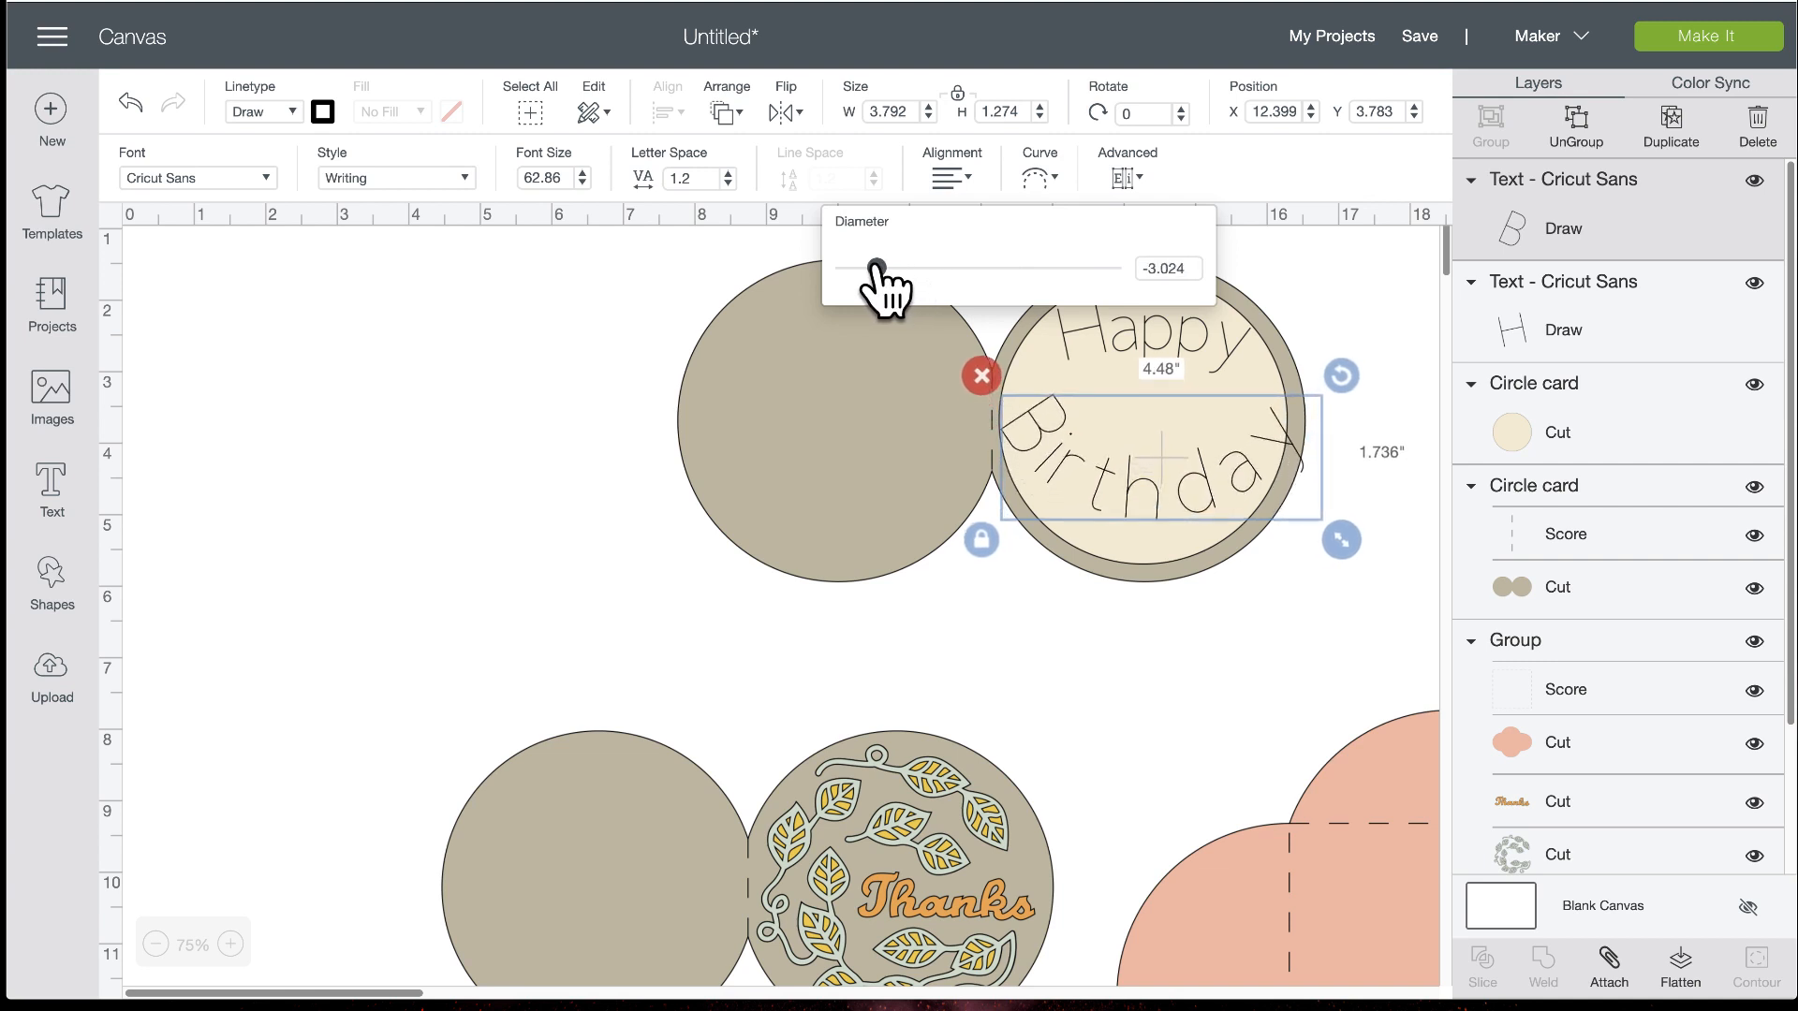
Reduce the letter space of the word Birthday to 0.1 and move it to about X 12.43, Y 3.77 inches
{"action": "left_click", "coordinate": [727, 186]}
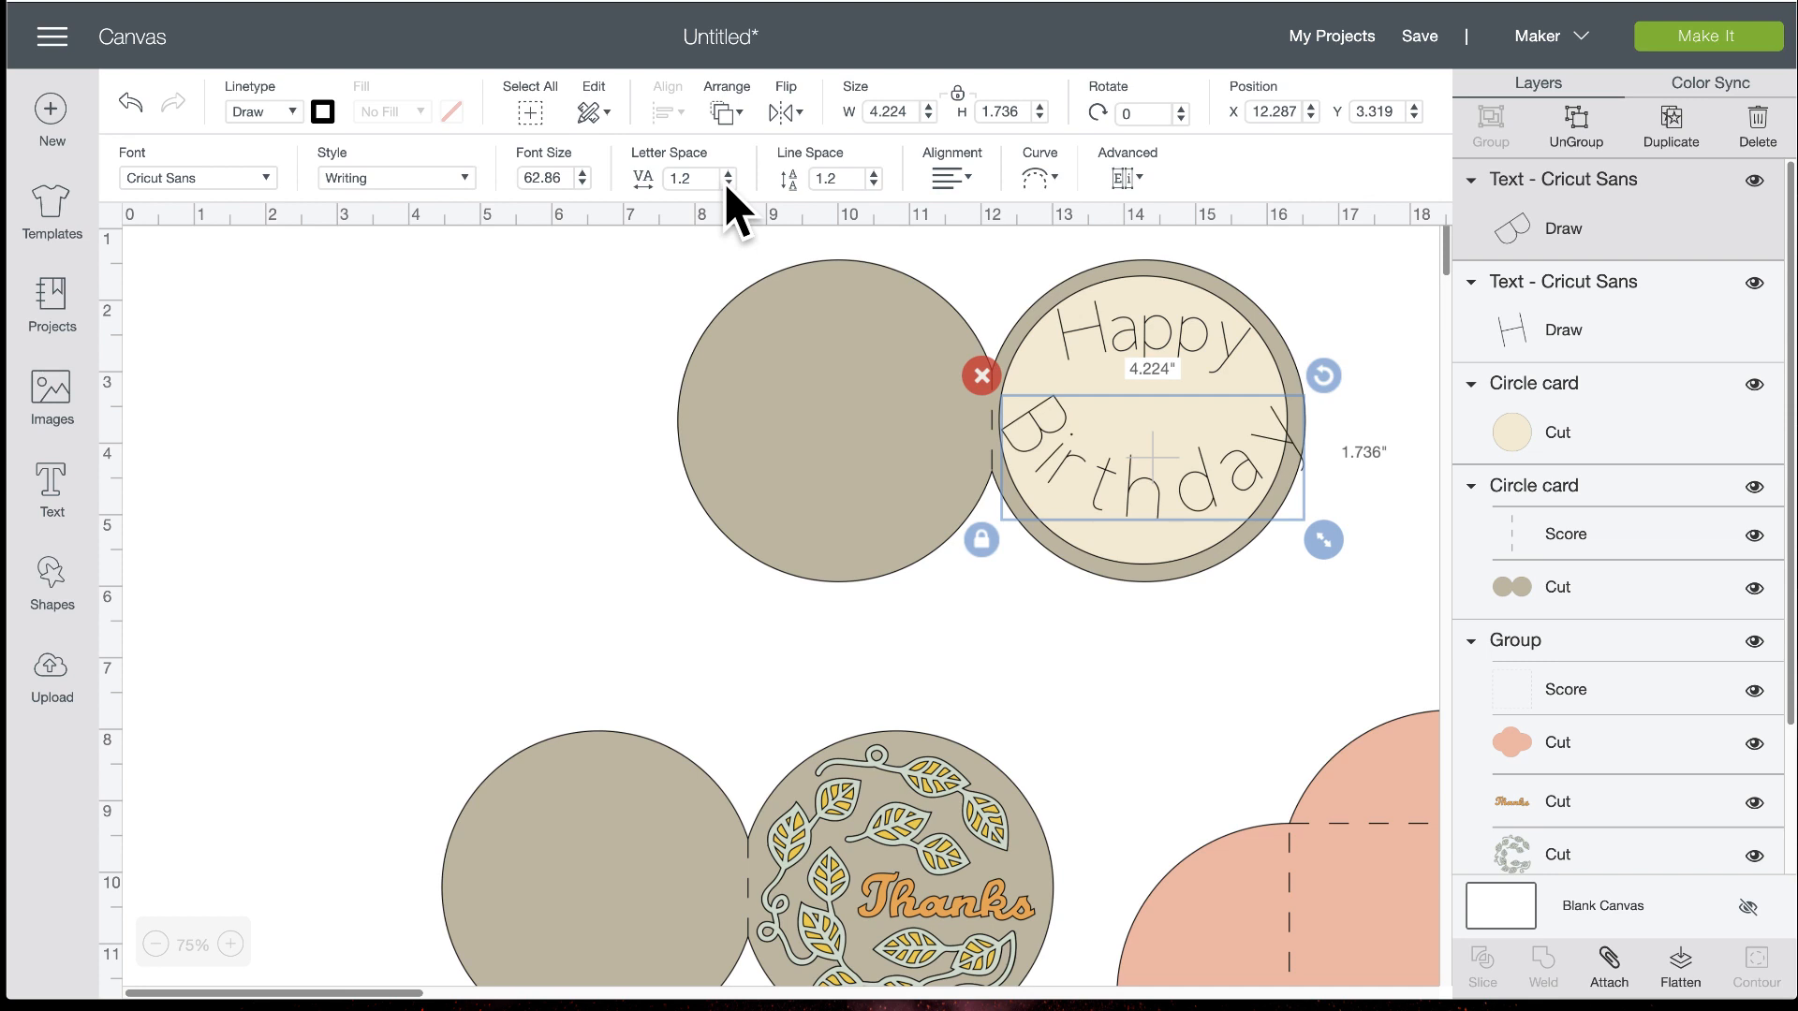
{"action": "left_click", "coordinate": [727, 183]}
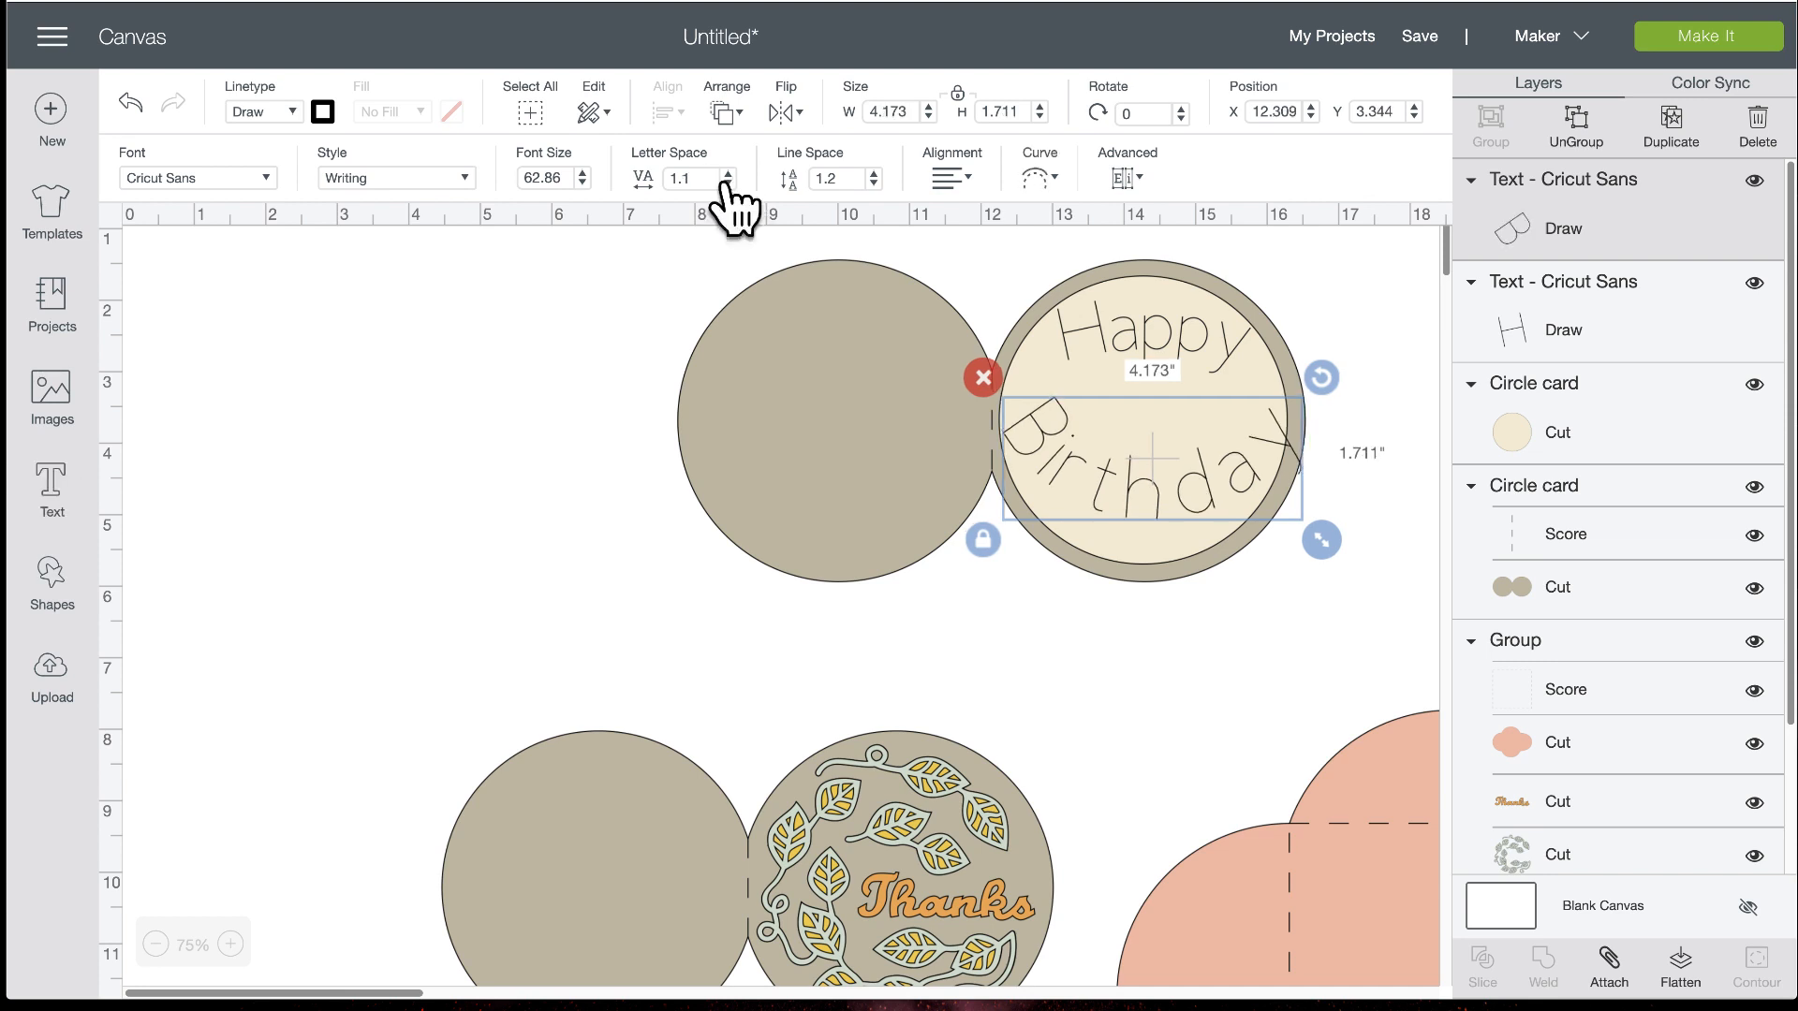
{"action": "left_click", "coordinate": [728, 183]}
{"action": "left_click", "coordinate": [727, 184]}
{"action": "left_click", "coordinate": [727, 184]}
{"action": "left_click", "coordinate": [727, 183]}
{"action": "left_click", "coordinate": [728, 184]}
{"action": "left_click", "coordinate": [728, 184]}
{"action": "left_click", "coordinate": [728, 183]}
{"action": "left_click", "coordinate": [728, 184]}
{"action": "left_click", "coordinate": [728, 184]}
{"action": "left_click", "coordinate": [728, 183]}
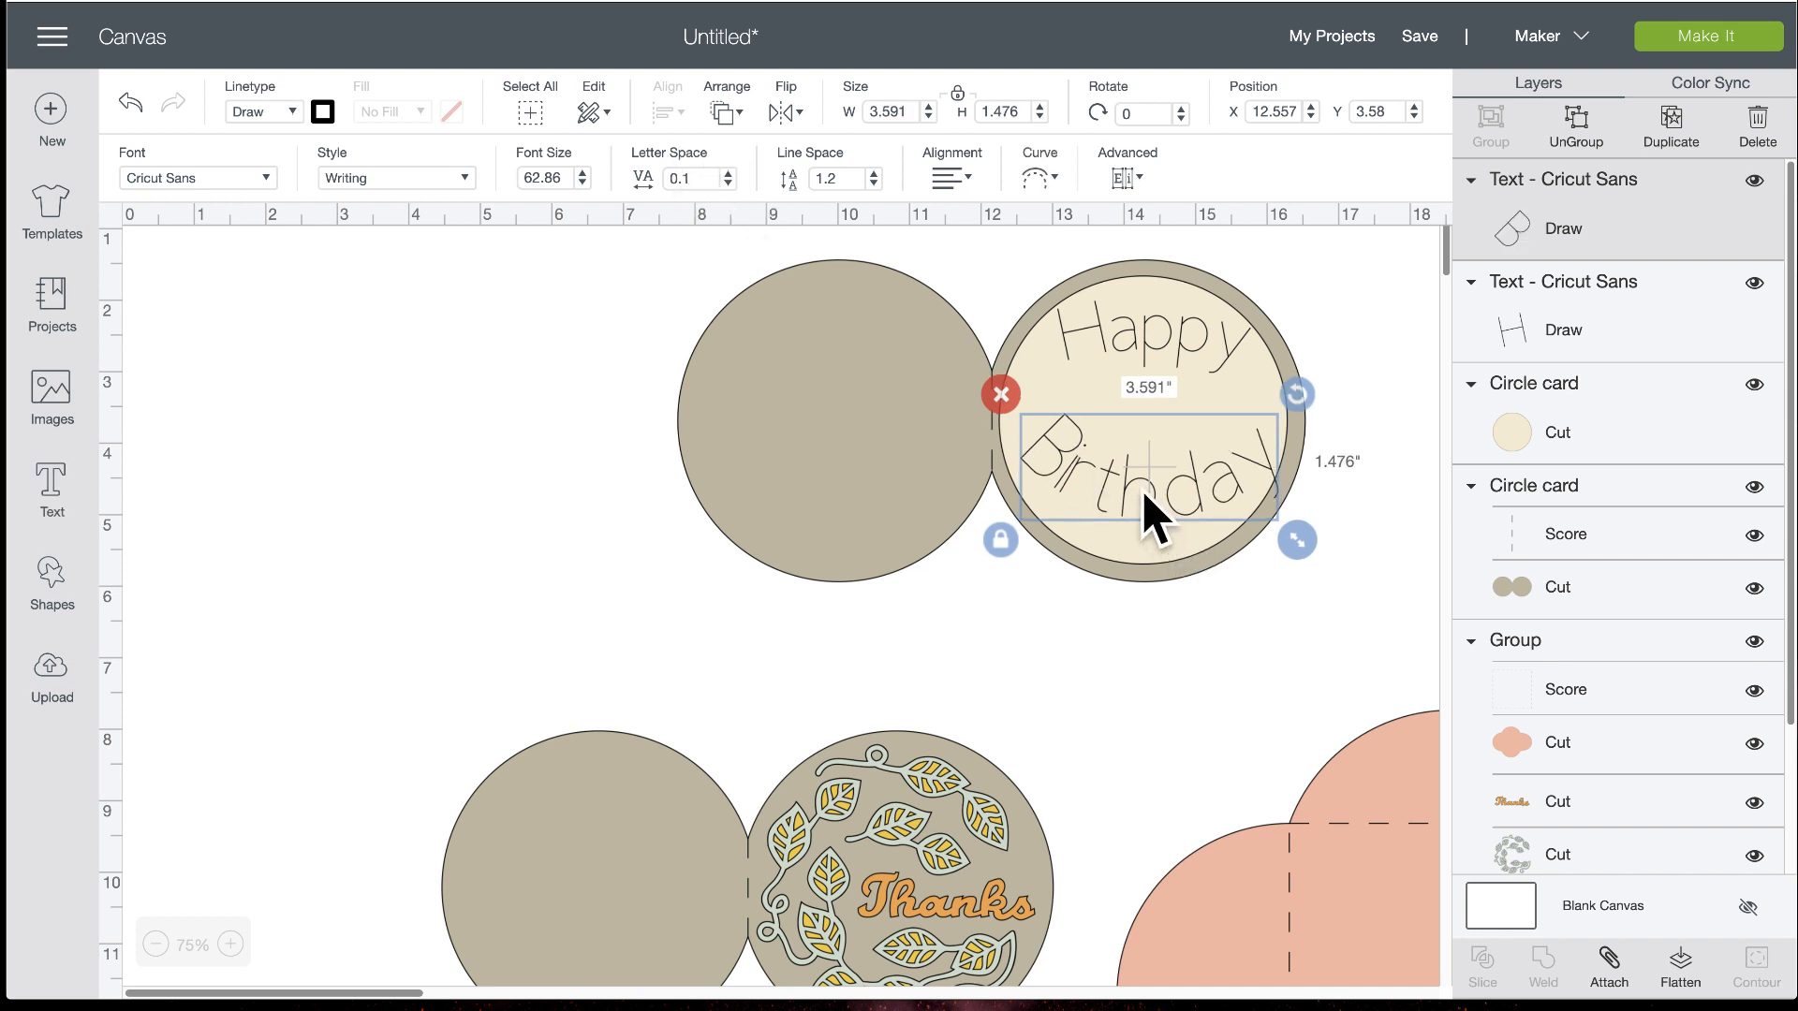
{"action": "left_click_drag", "start_coordinate": [1141, 503], "coordinate": [1123, 499]}
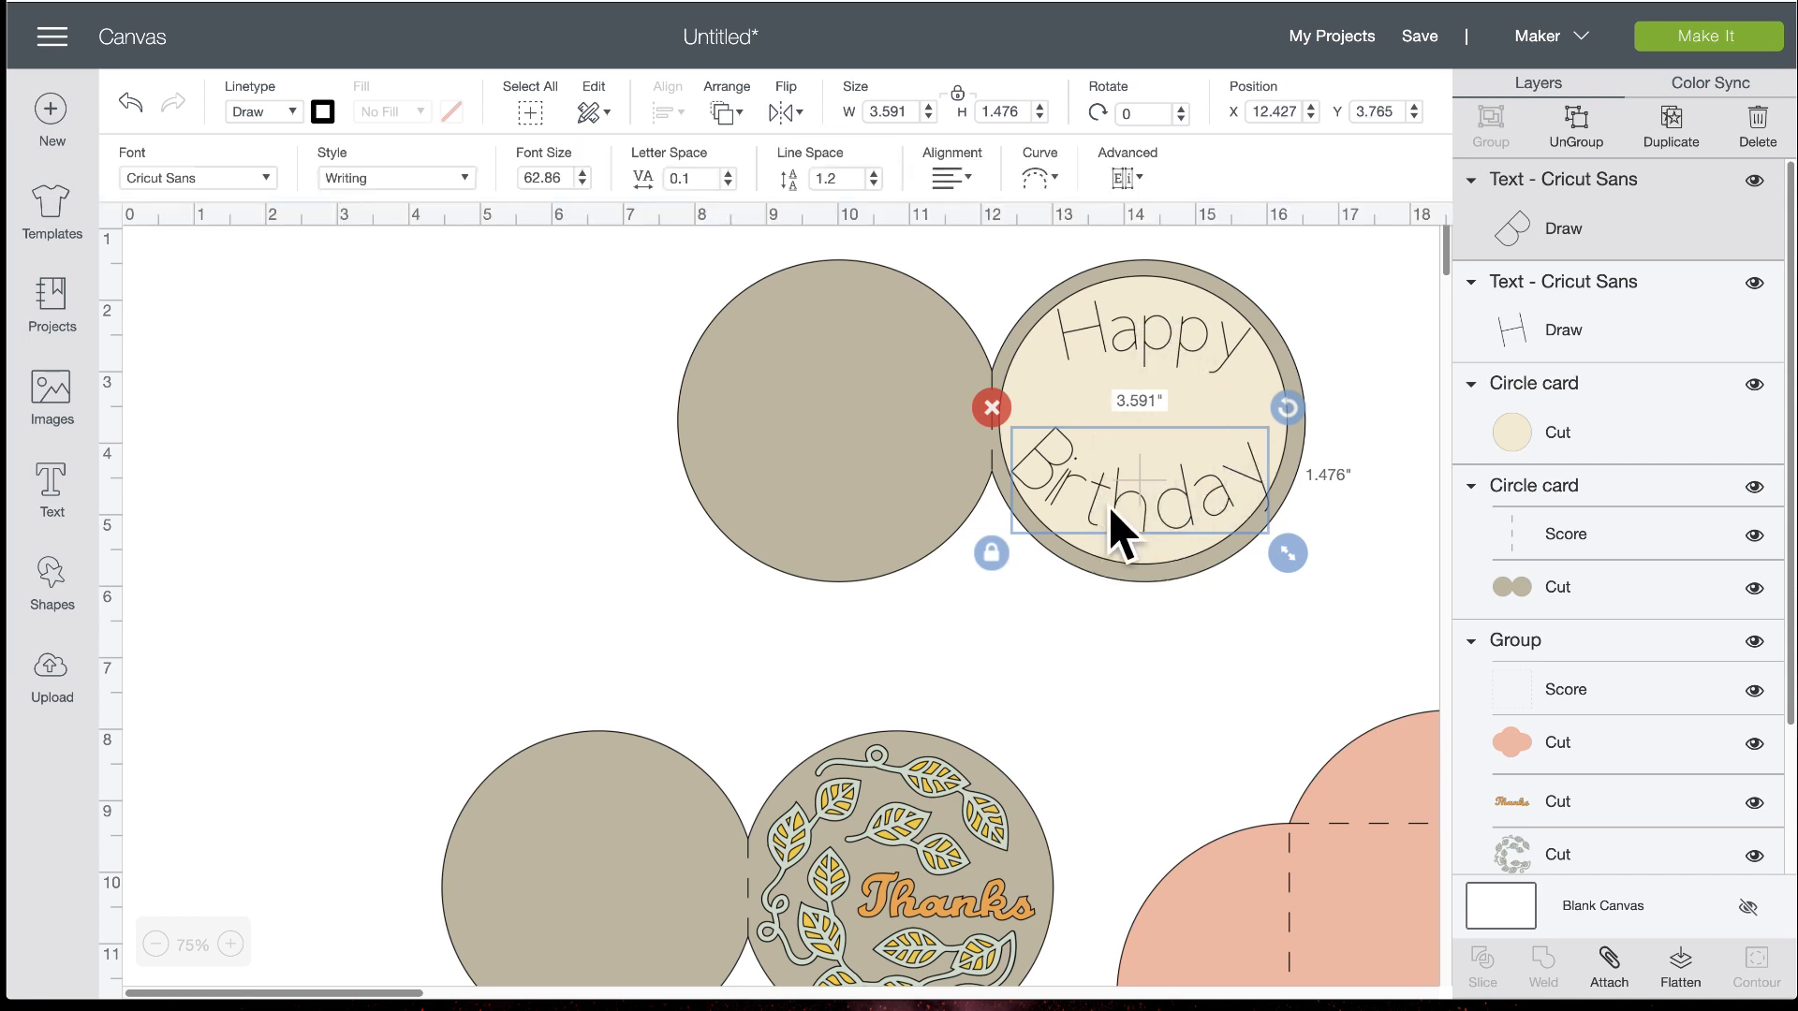
Tighten the curve of the word Birthday to a diameter of -2.063 and move it to about X 12.42, Y 3.68 inches
{"action": "left_click", "coordinate": [1047, 183]}
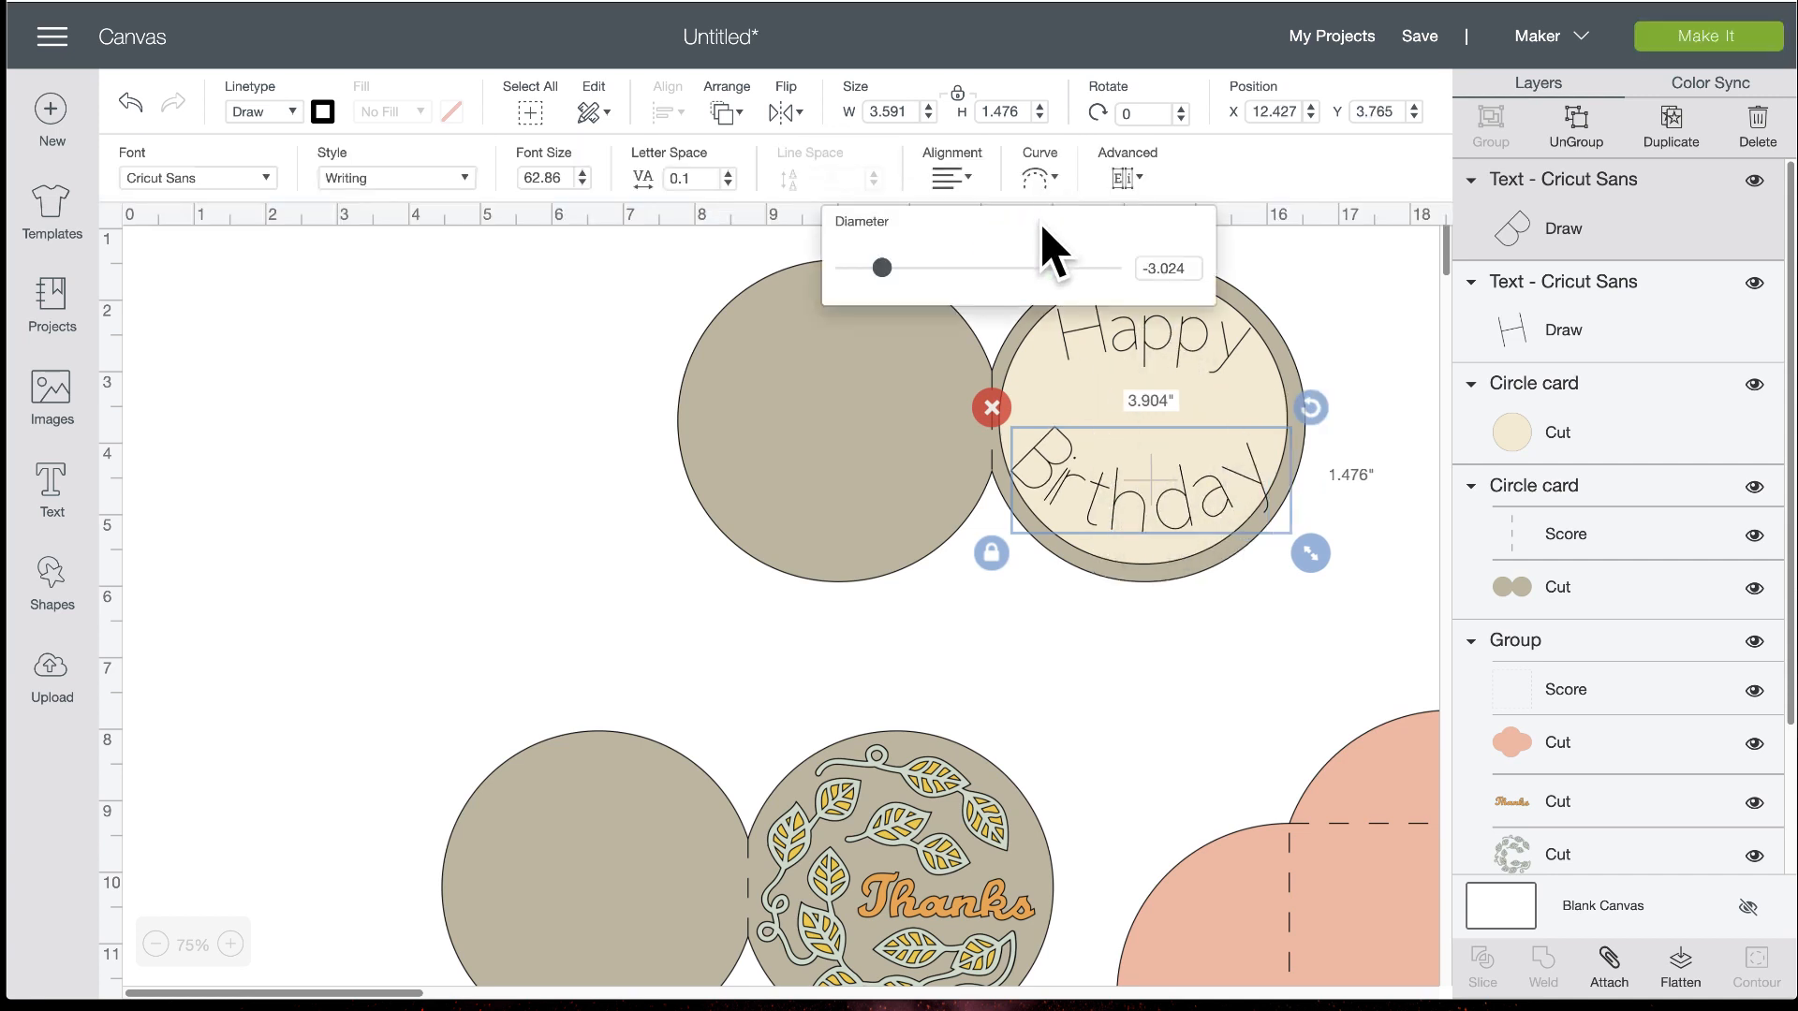
{"action": "left_click_drag", "start_coordinate": [882, 267], "coordinate": [870, 268]}
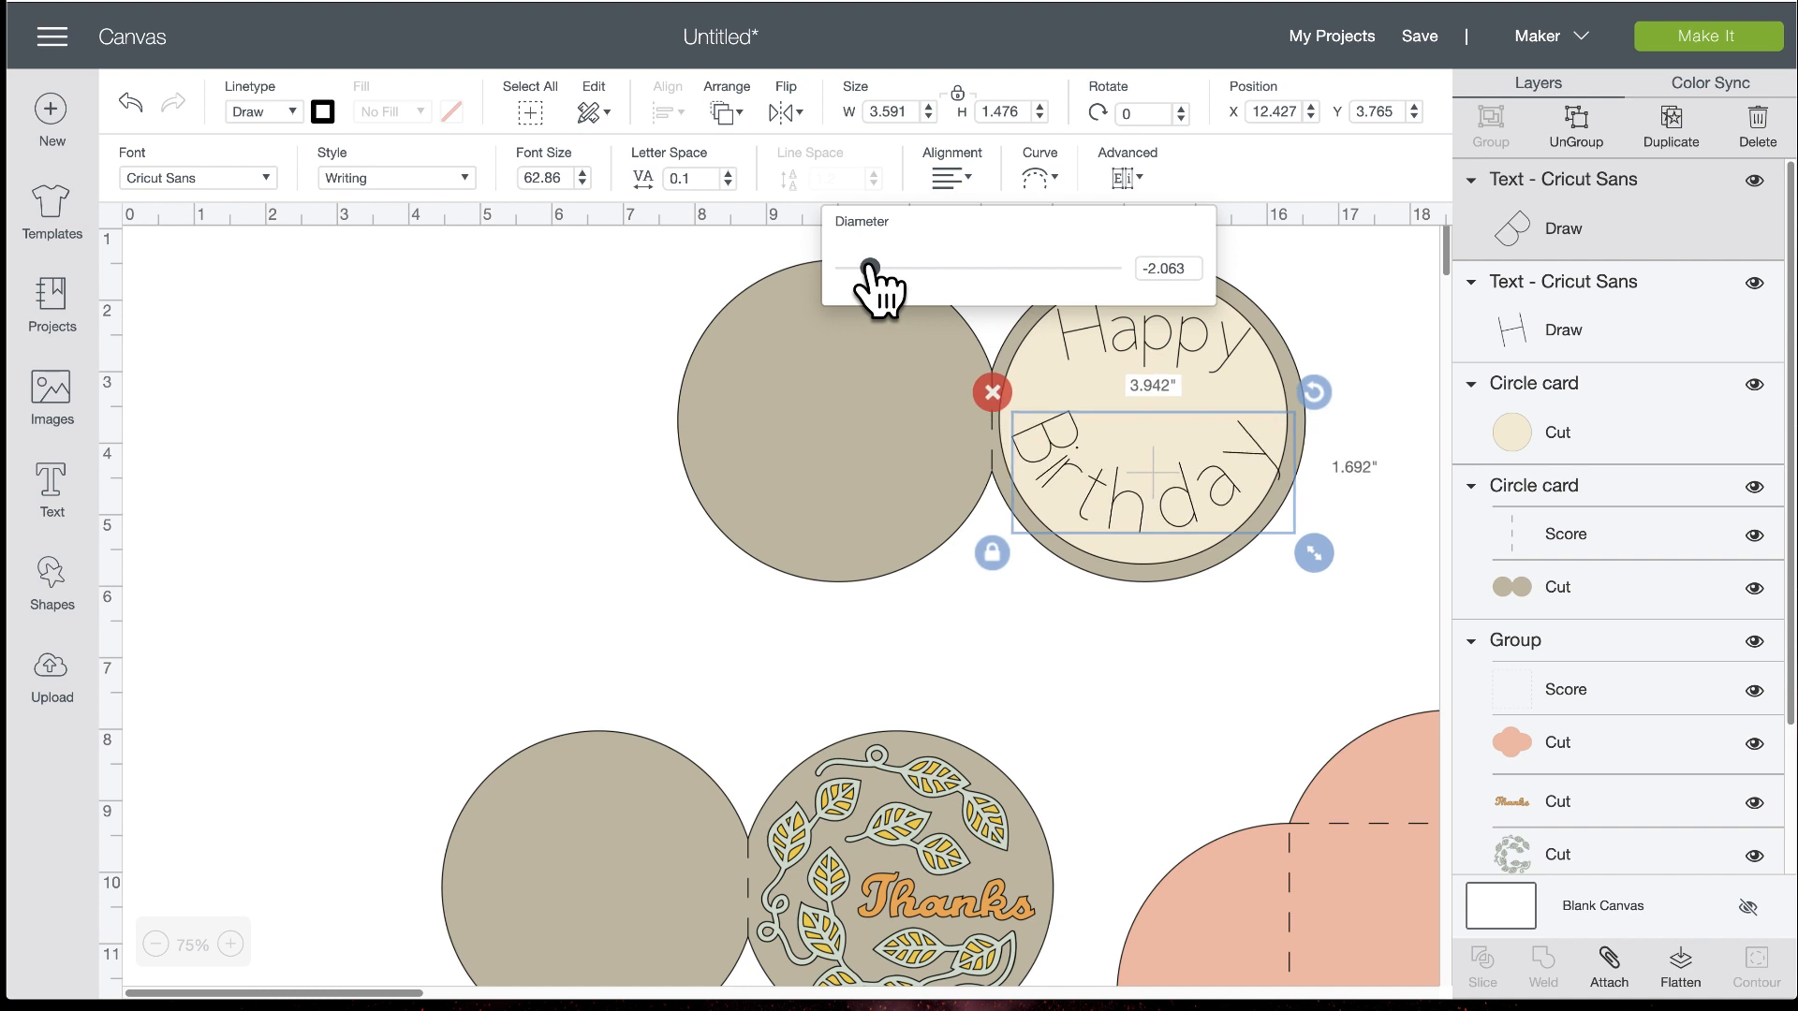
{"action": "left_click_drag", "start_coordinate": [1137, 486], "coordinate": [1135, 494]}
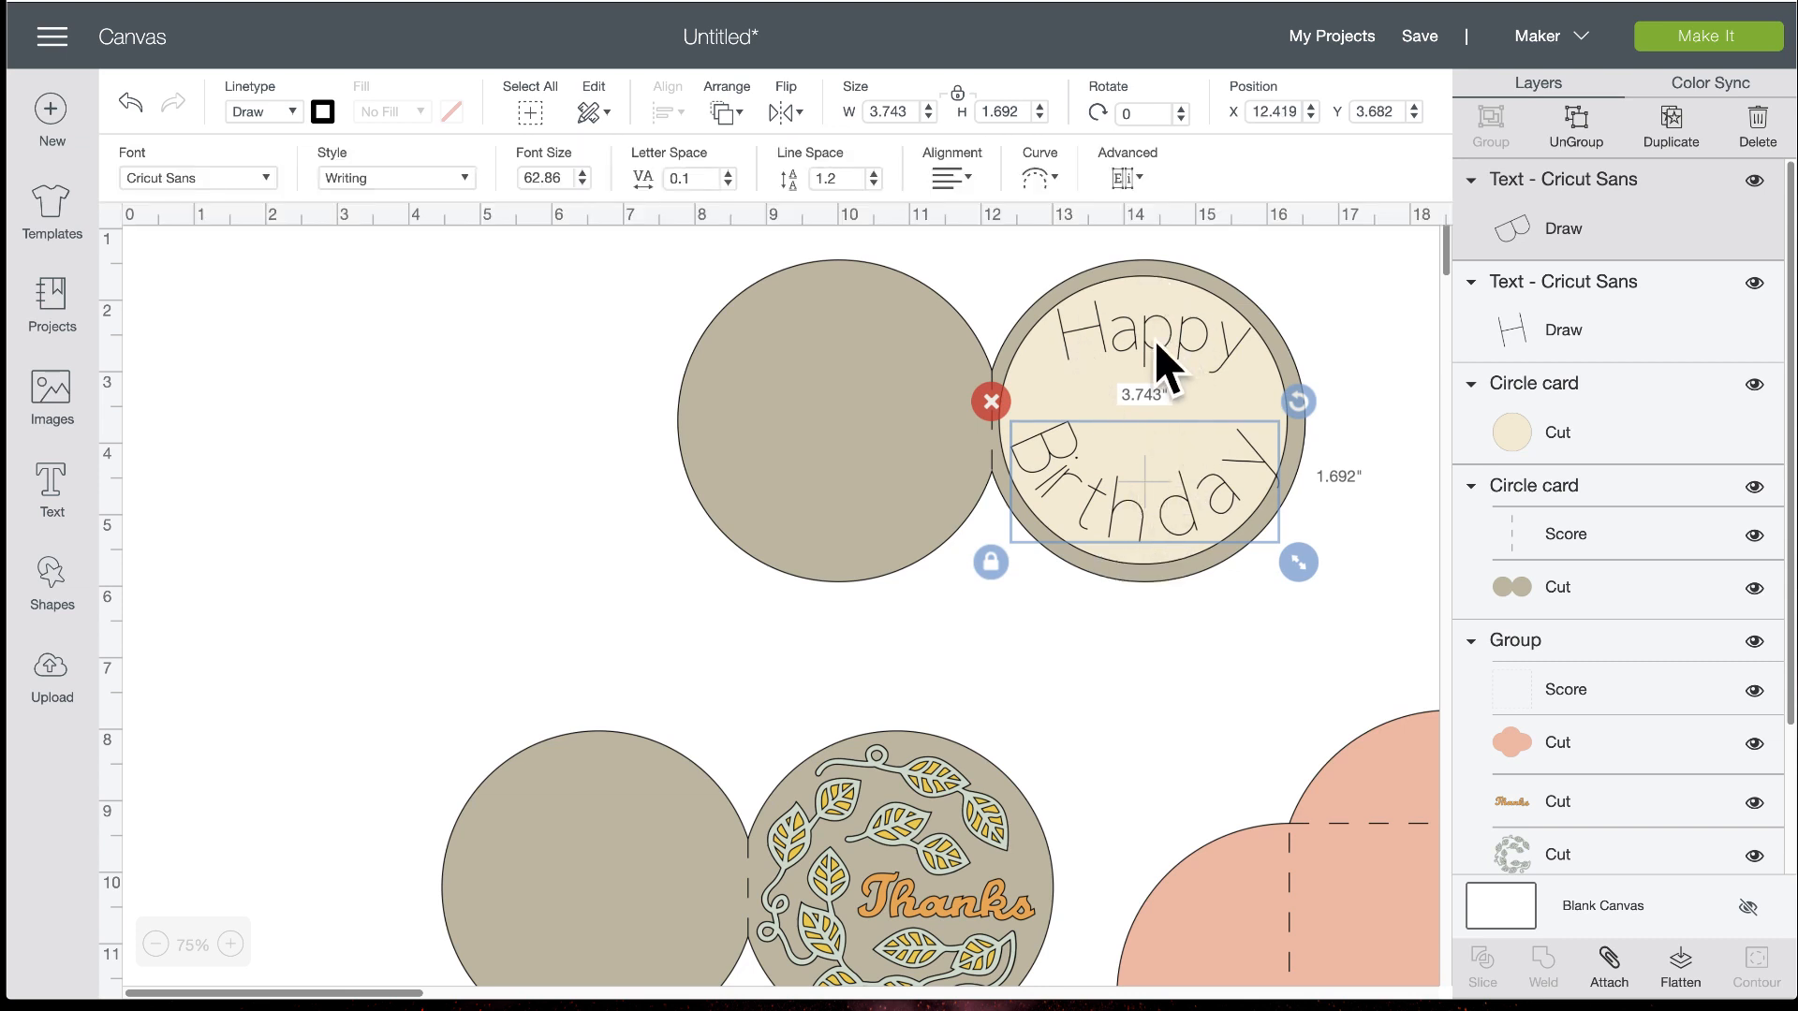
Move the tan card base clear of the cream circle and attach both words to the cream circle
{"action": "left_click", "coordinate": [1098, 367]}
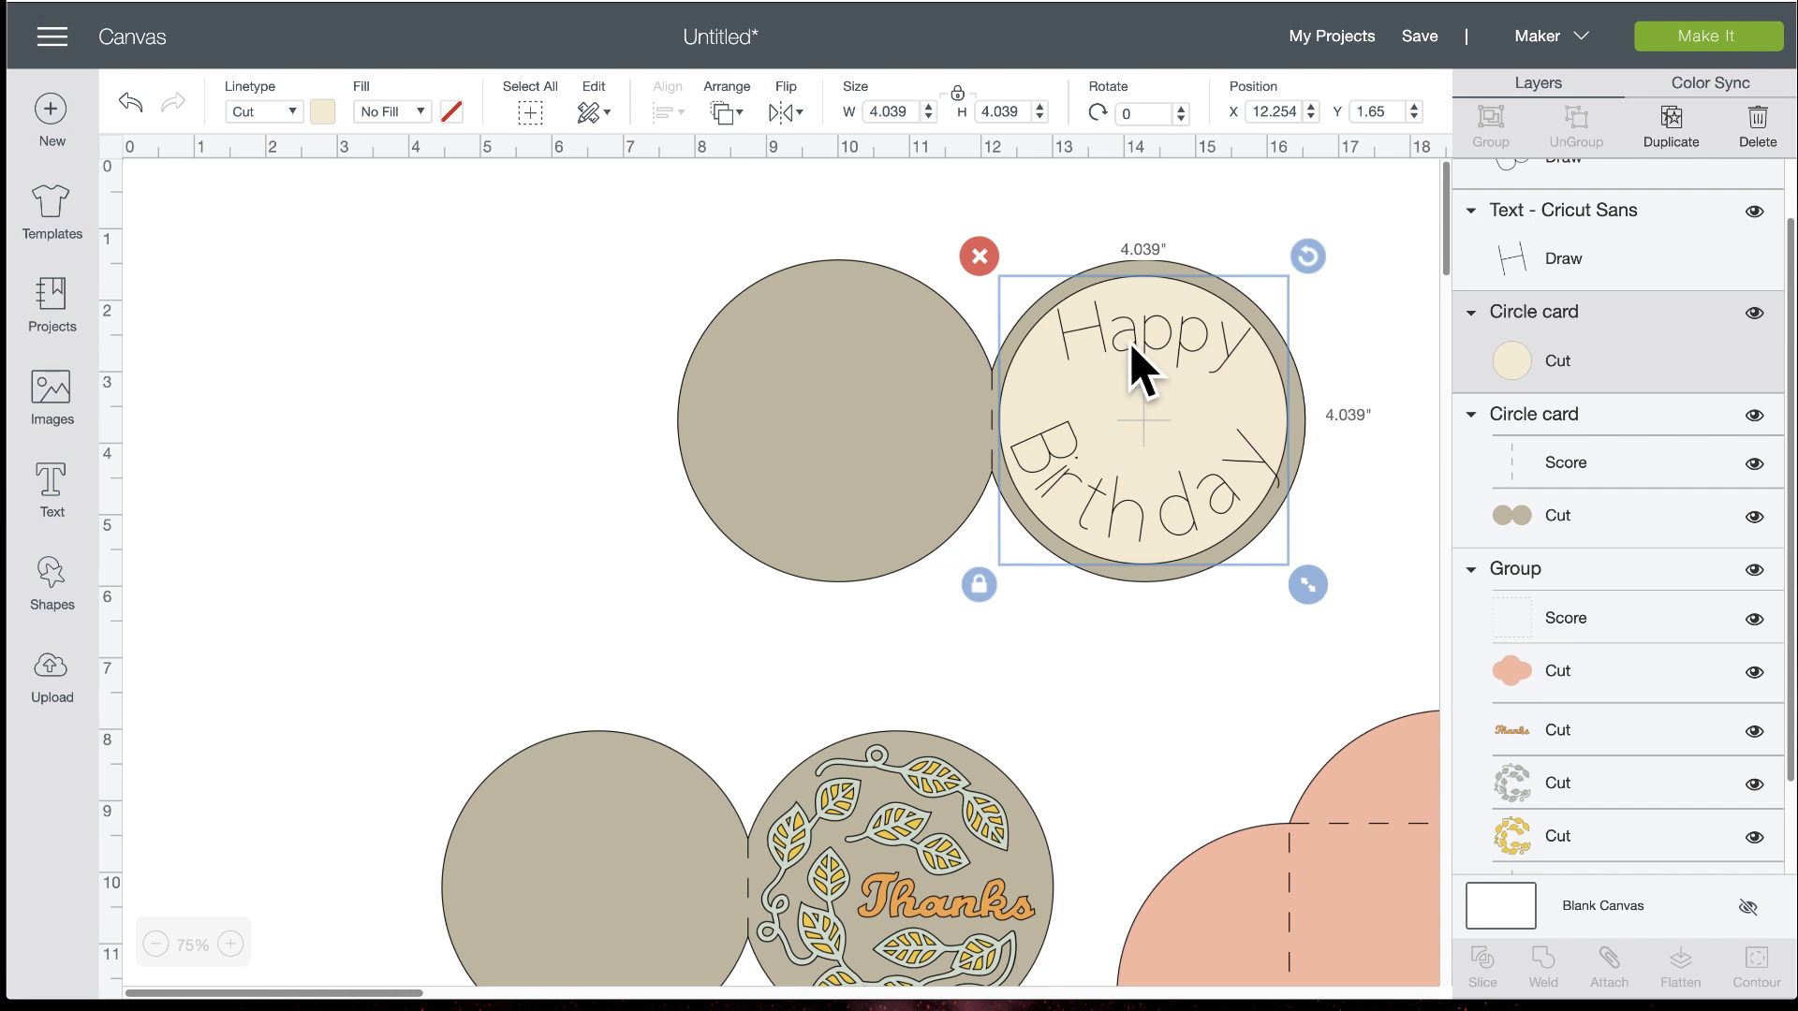
{"action": "left_click_drag", "start_coordinate": [871, 372], "coordinate": [269, 393]}
{"action": "left_click", "coordinate": [1021, 264]}
{"action": "left_click_drag", "start_coordinate": [1015, 240], "coordinate": [1353, 594]}
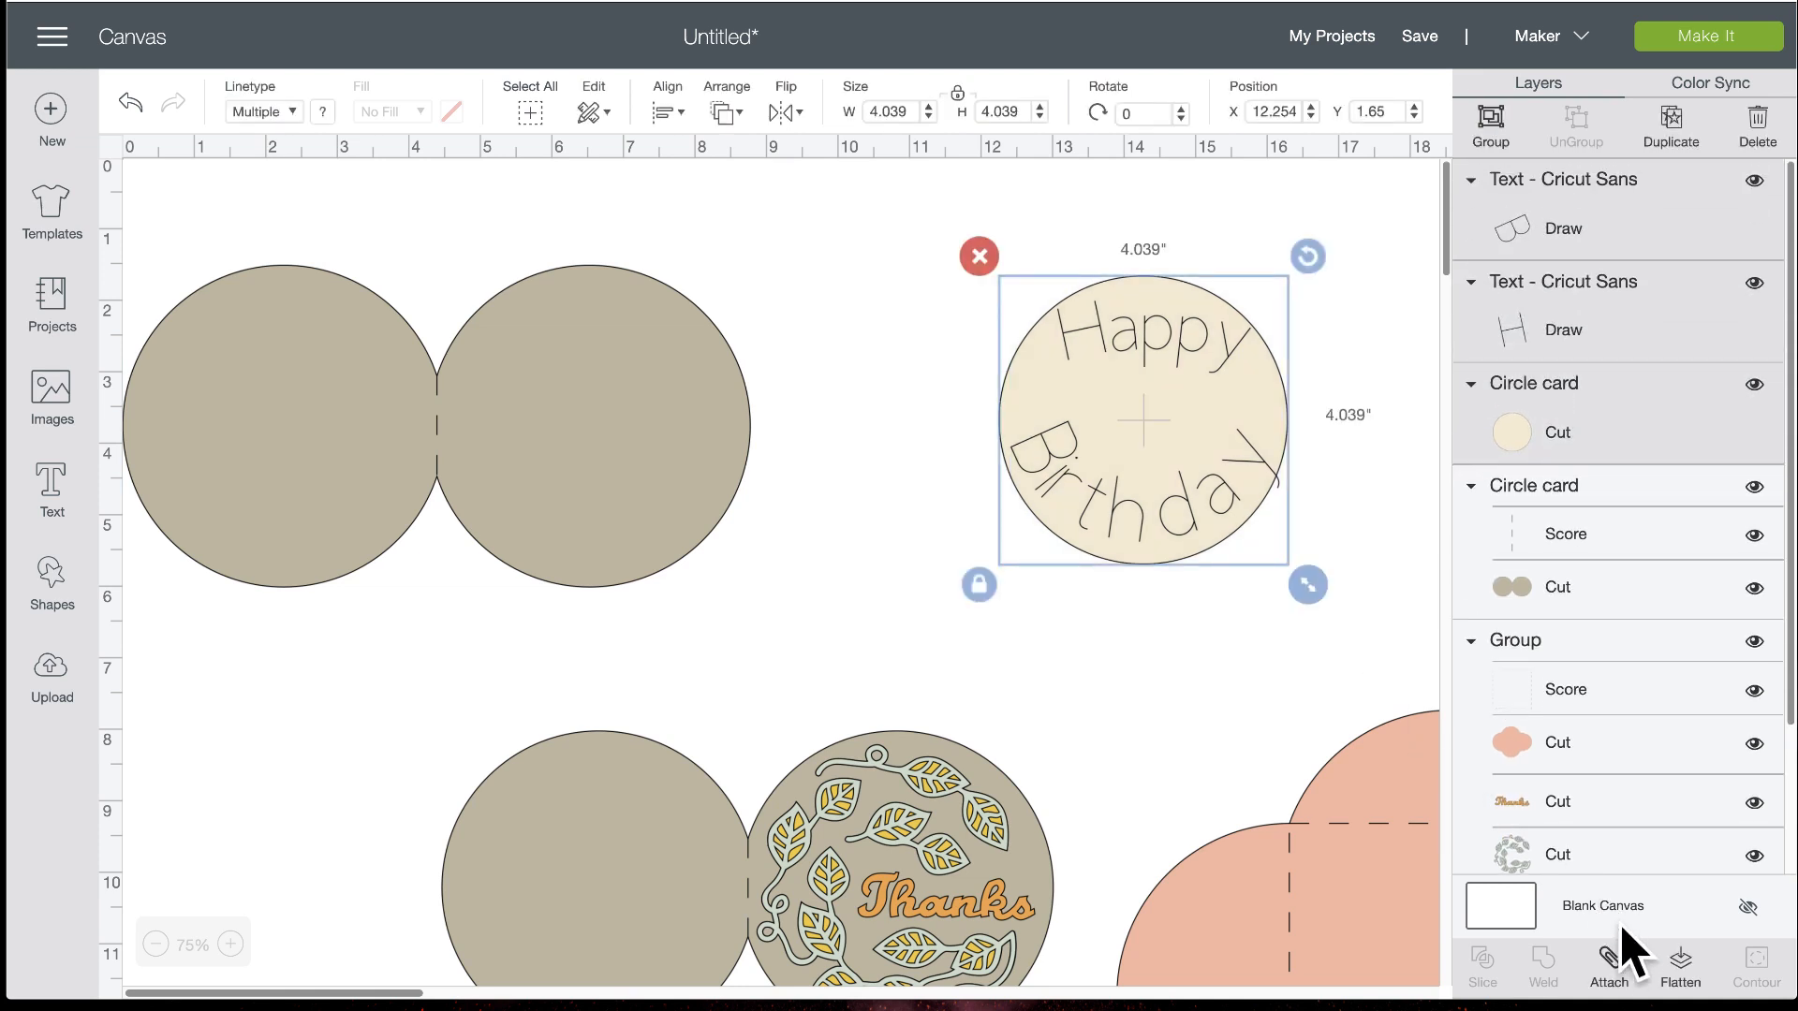
{"action": "left_click", "coordinate": [1611, 960]}
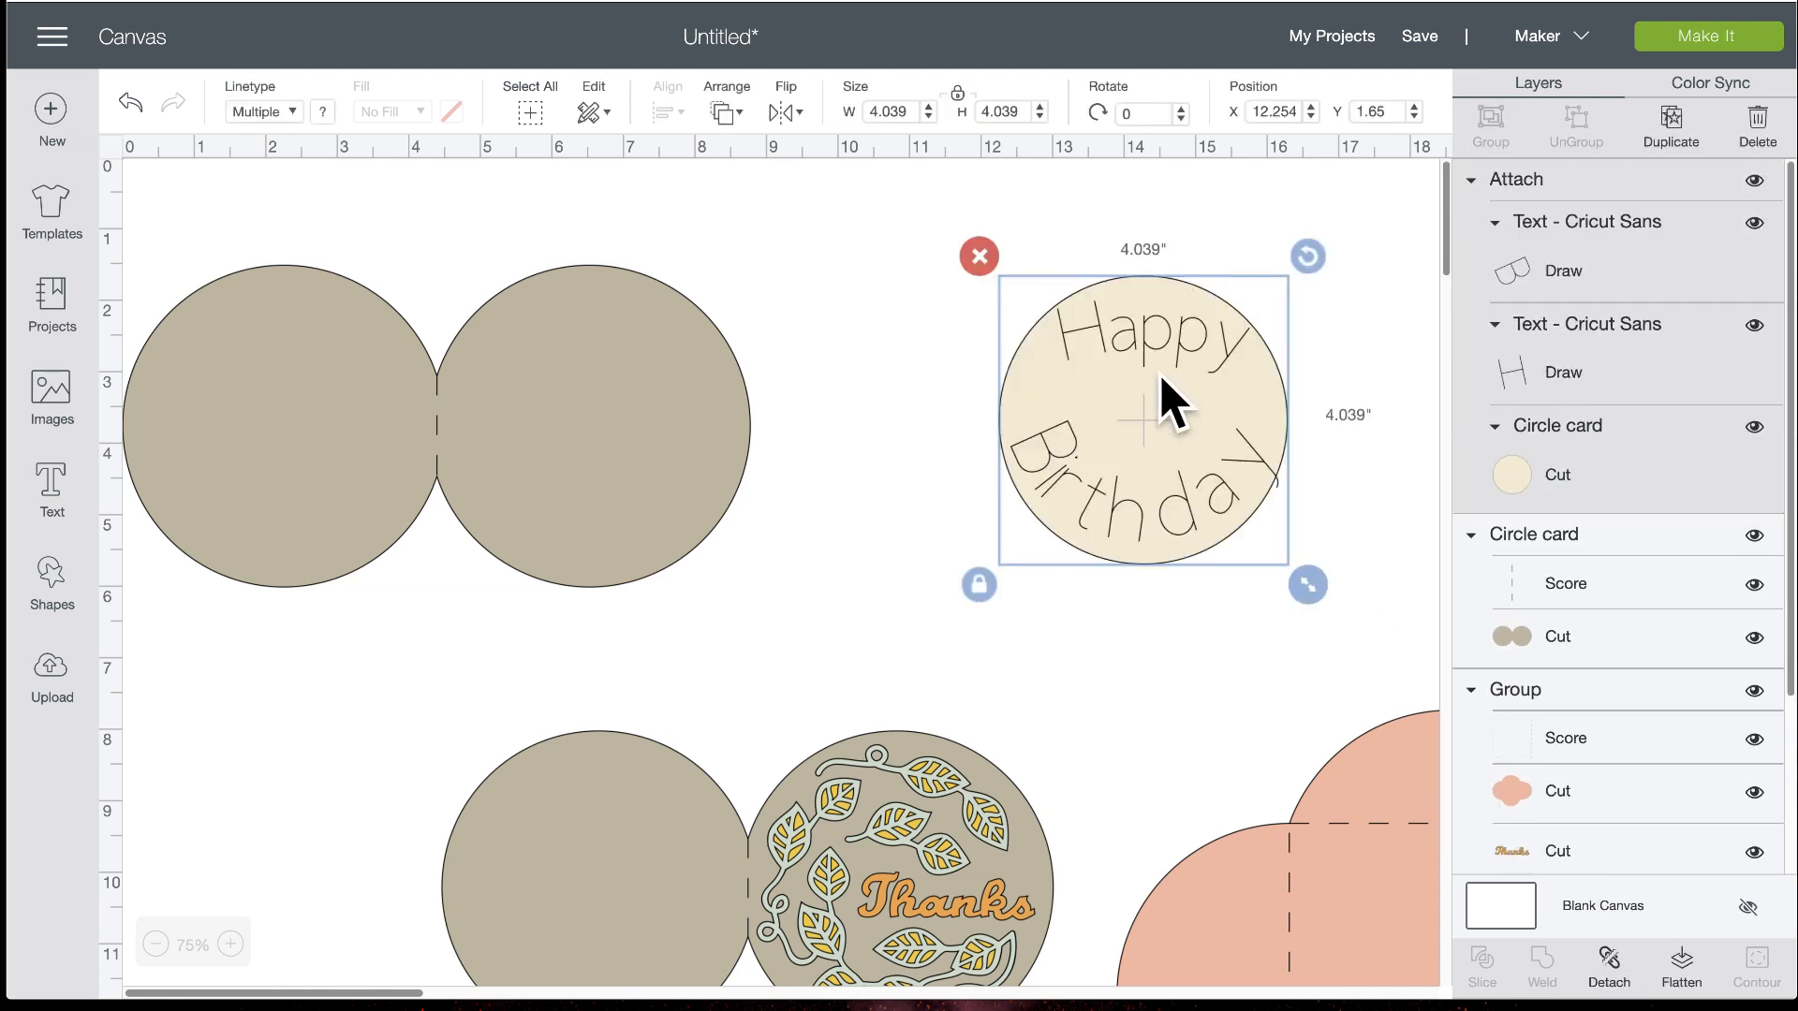
Position the tan card base at about X 1.35, Y 1.54 and the attached cream circle at about X 10.99, Y 1.65 inches
{"action": "left_click_drag", "start_coordinate": [565, 441], "coordinate": [662, 439]}
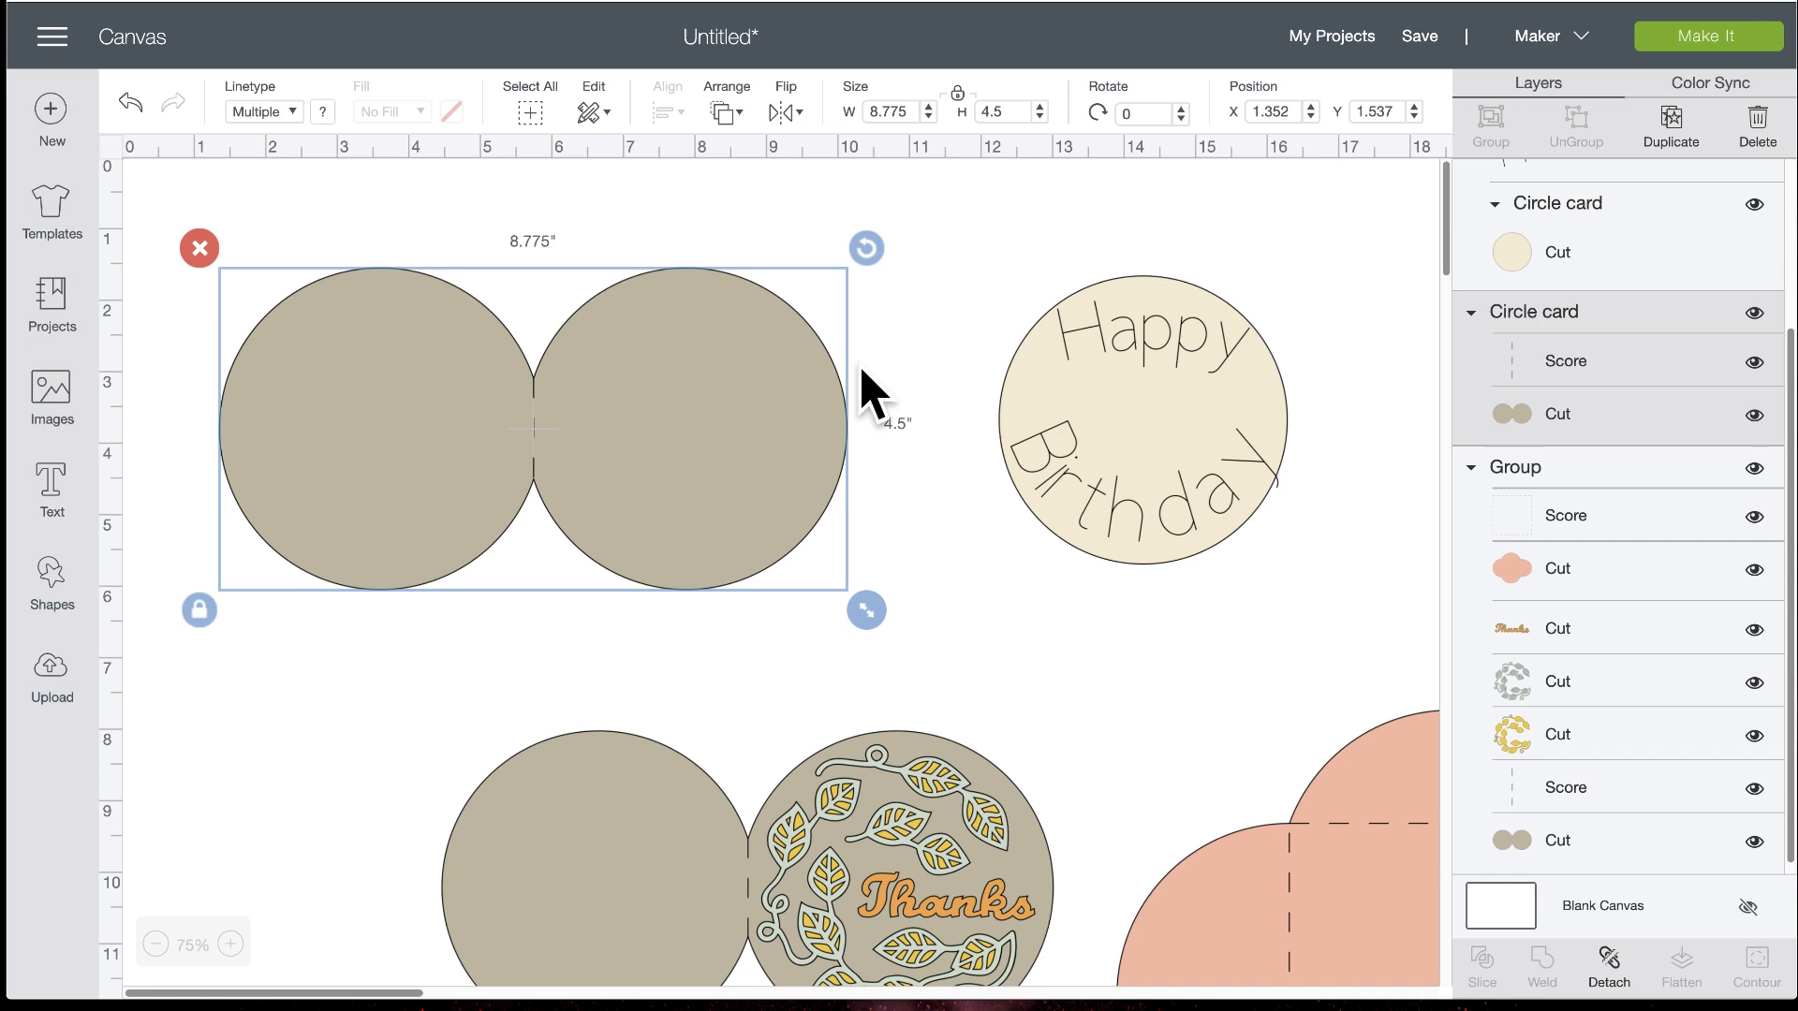
{"action": "left_click_drag", "start_coordinate": [1161, 361], "coordinate": [1144, 398]}
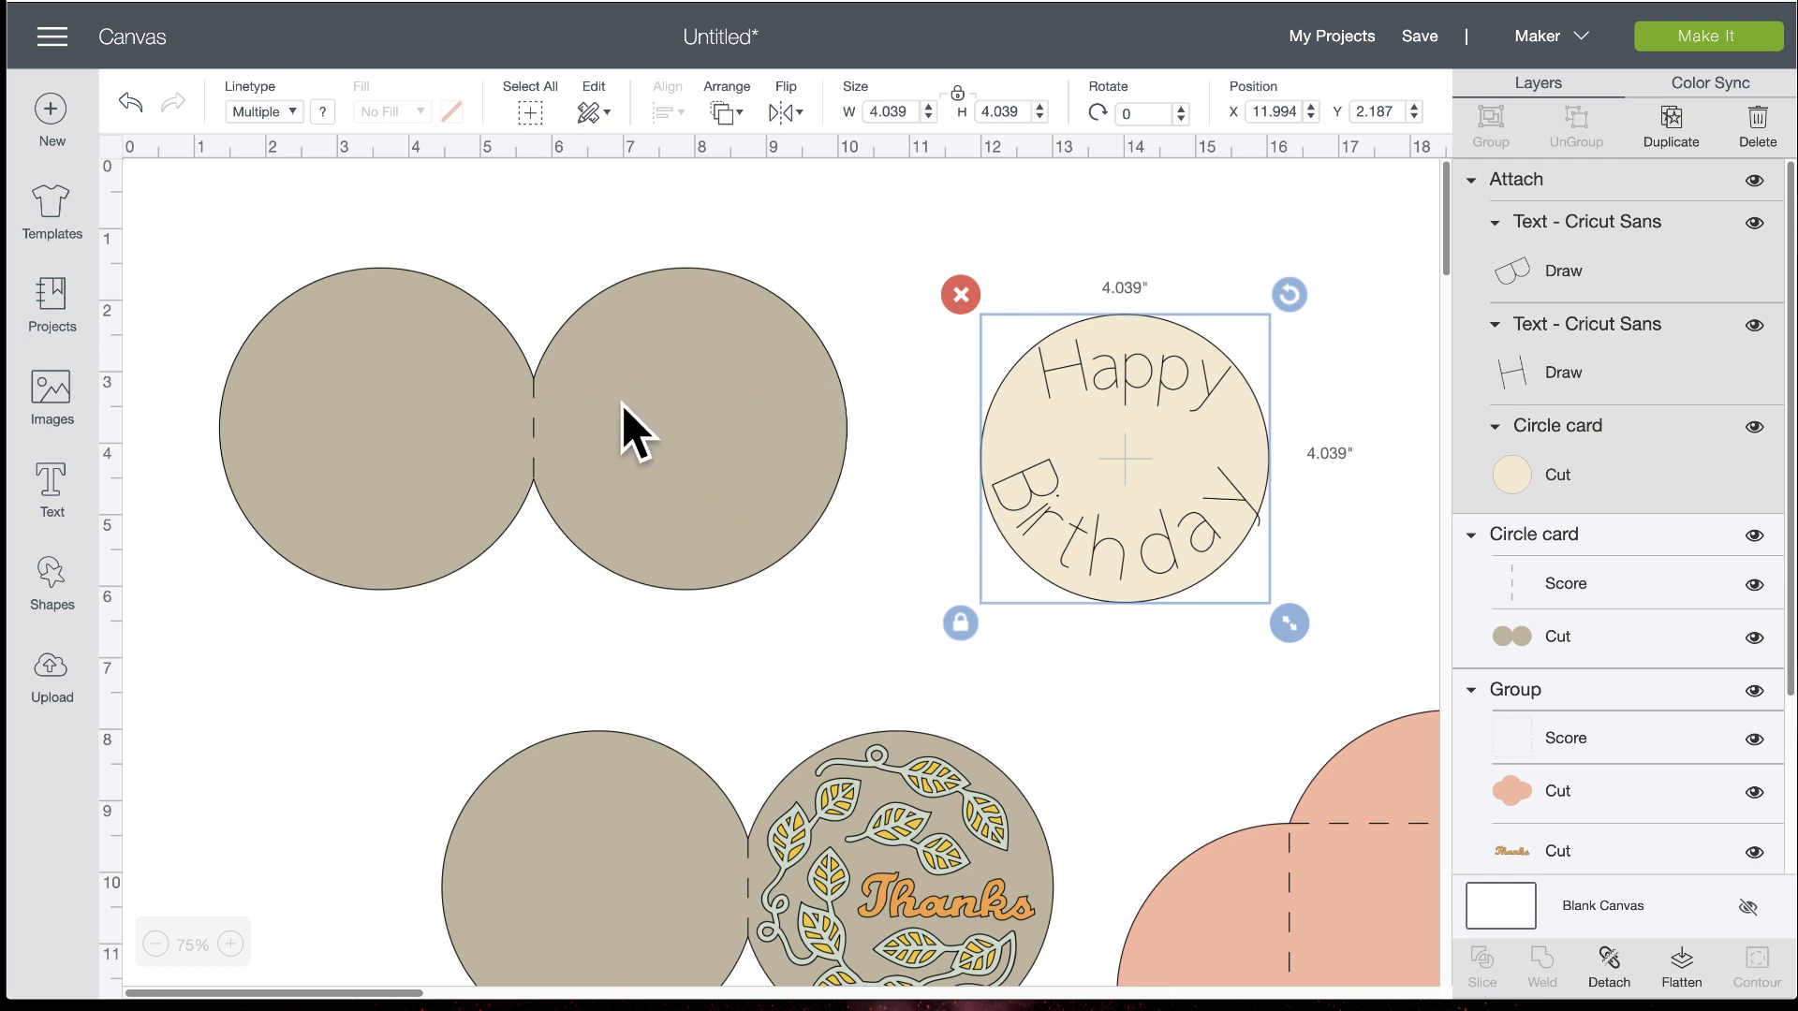
{"action": "left_click_drag", "start_coordinate": [1116, 389], "coordinate": [1044, 350]}
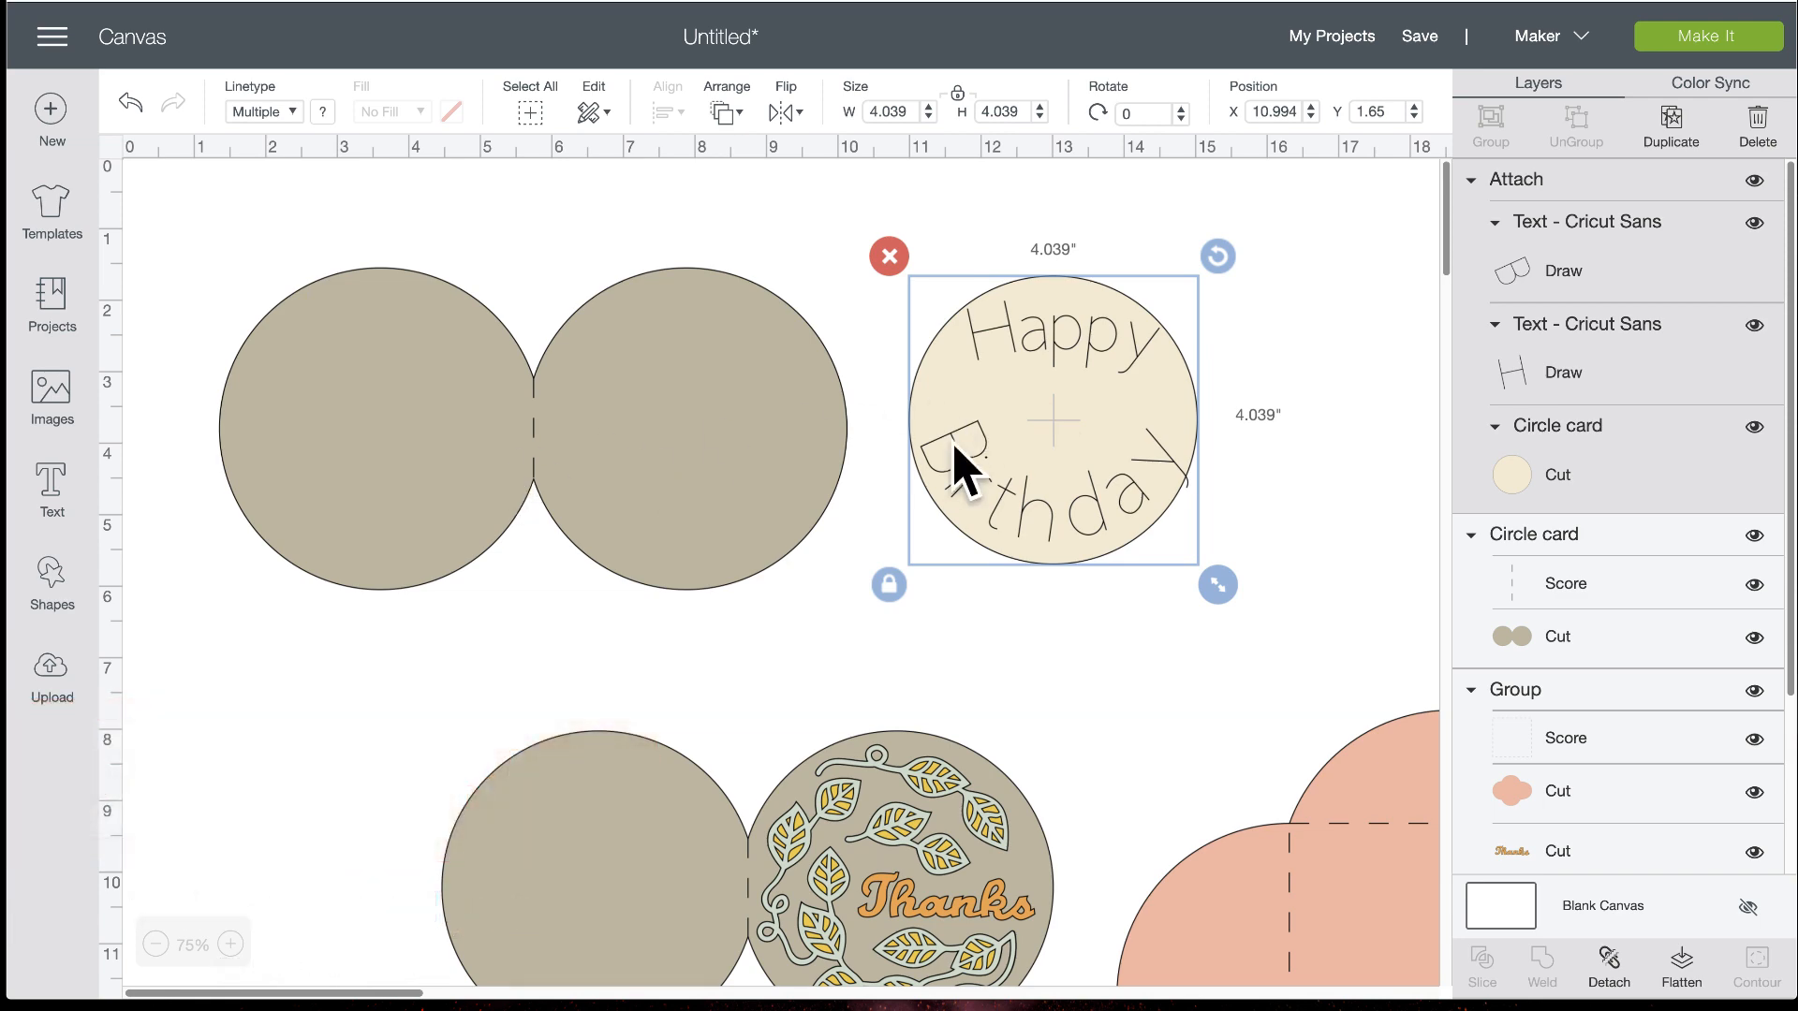
Ungroup the Thanks card set and delete the tan Thanks card with its leaves and lettering, keeping the pink envelope
{"action": "scroll", "coordinate": [891, 643], "scroll_direction": "down", "scroll_amount": 4}
{"action": "scroll", "coordinate": [891, 643], "scroll_direction": "right", "scroll_amount": 5}
{"action": "left_click", "coordinate": [604, 641]}
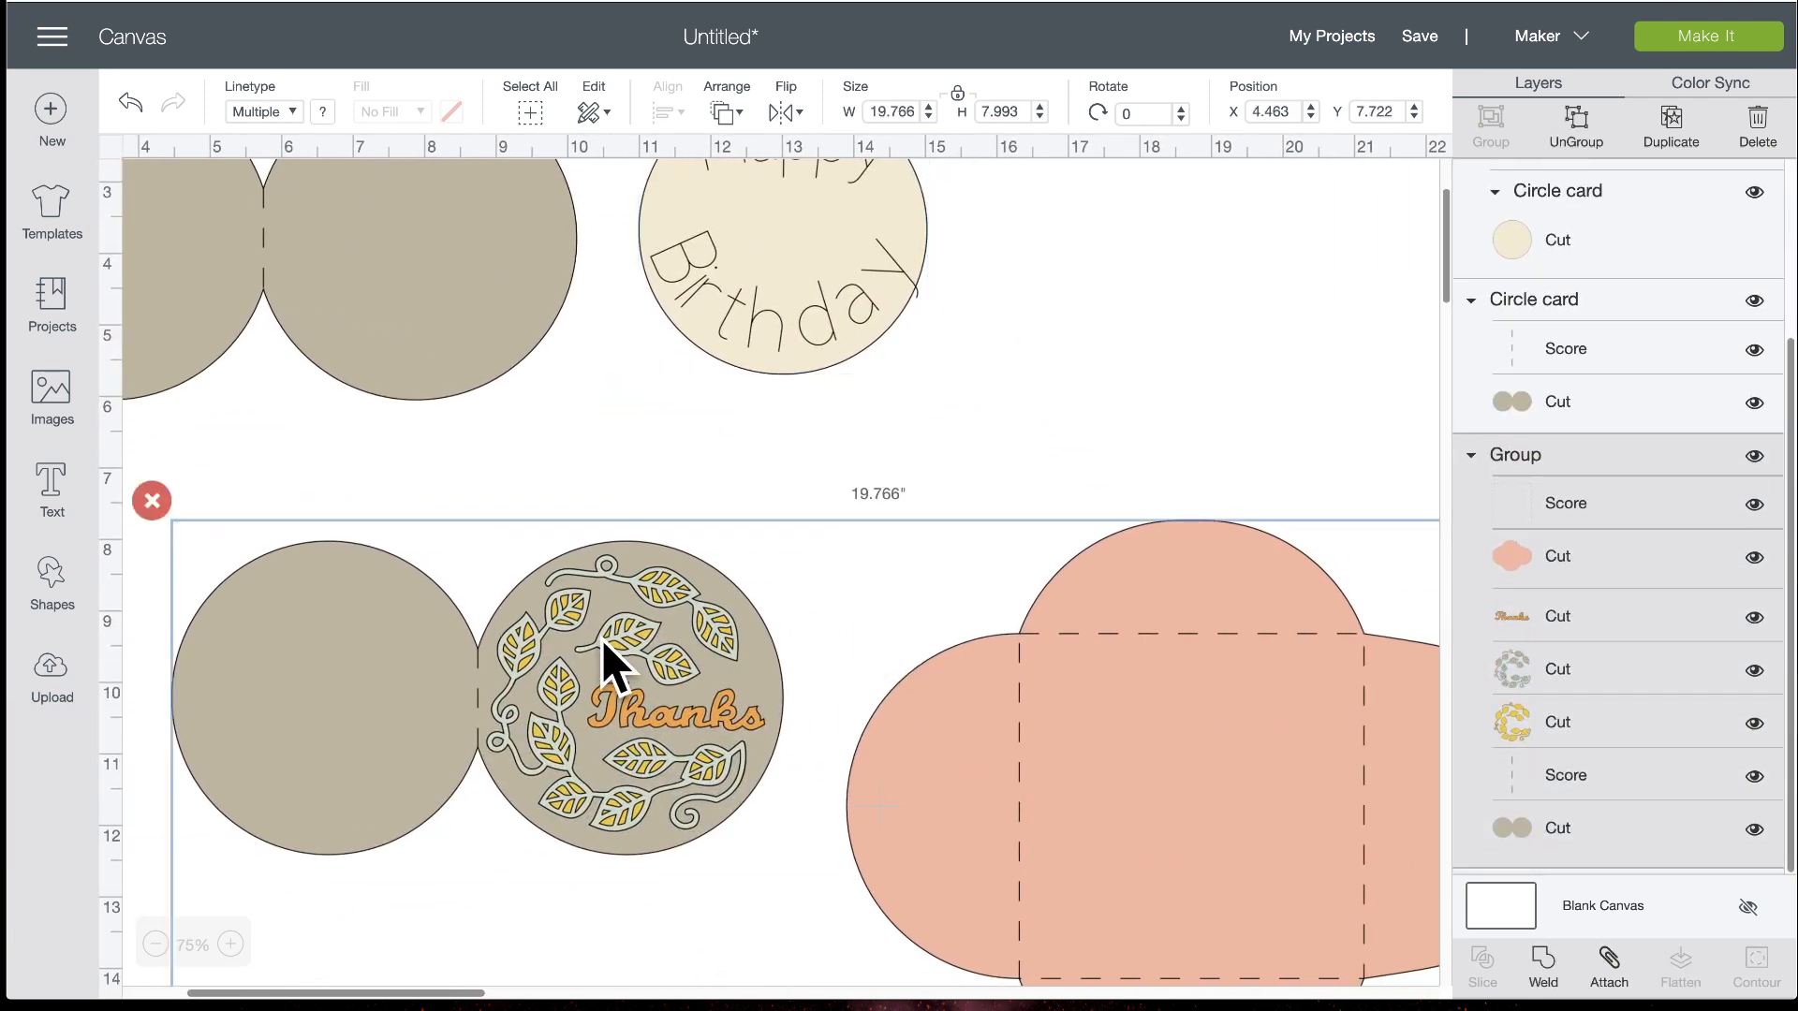
{"action": "left_click", "coordinate": [1578, 126]}
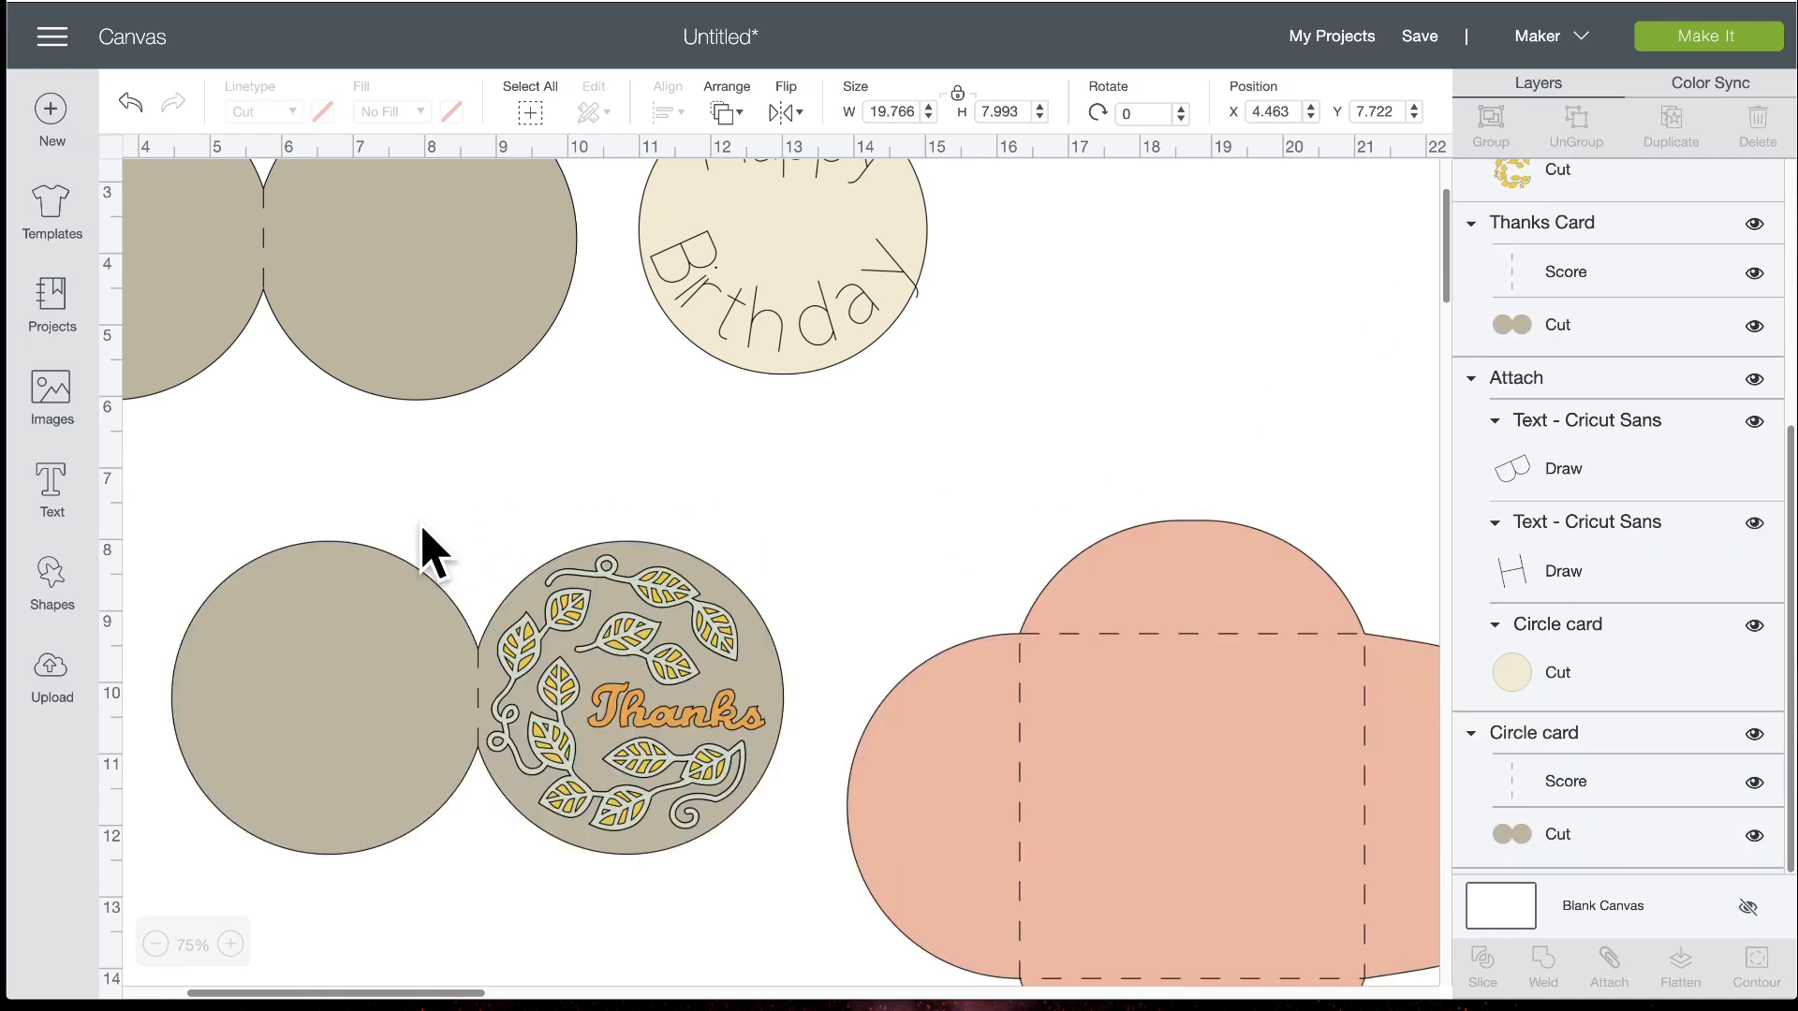
{"action": "left_click_drag", "start_coordinate": [231, 510], "coordinate": [823, 855]}
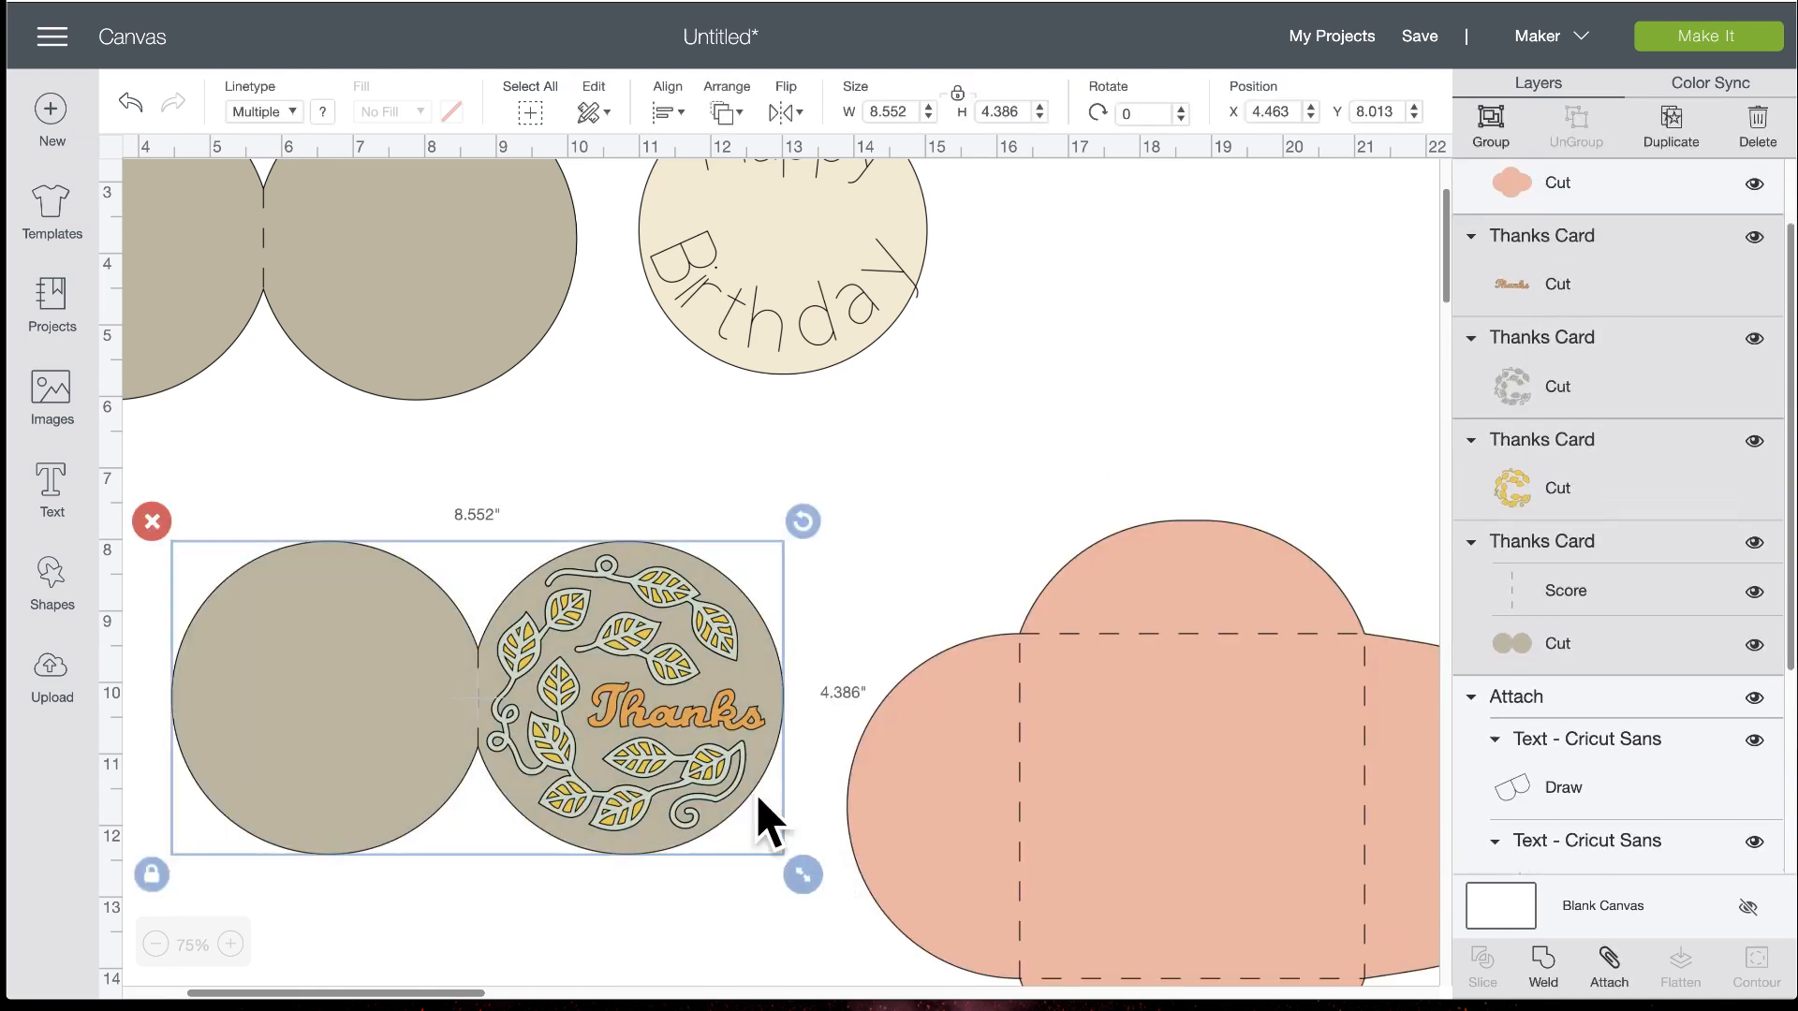
{"action": "left_click", "coordinate": [149, 514]}
Move the pink envelope to about X 13.35, Y 6.93 and the tan card base to about X 9.3, Y 1.54 inches
{"action": "left_click_drag", "start_coordinate": [1160, 790], "coordinate": [1121, 740]}
{"action": "scroll", "coordinate": [289, 642], "scroll_direction": "up", "scroll_amount": 4}
{"action": "scroll", "coordinate": [289, 642], "scroll_direction": "left", "scroll_amount": 5}
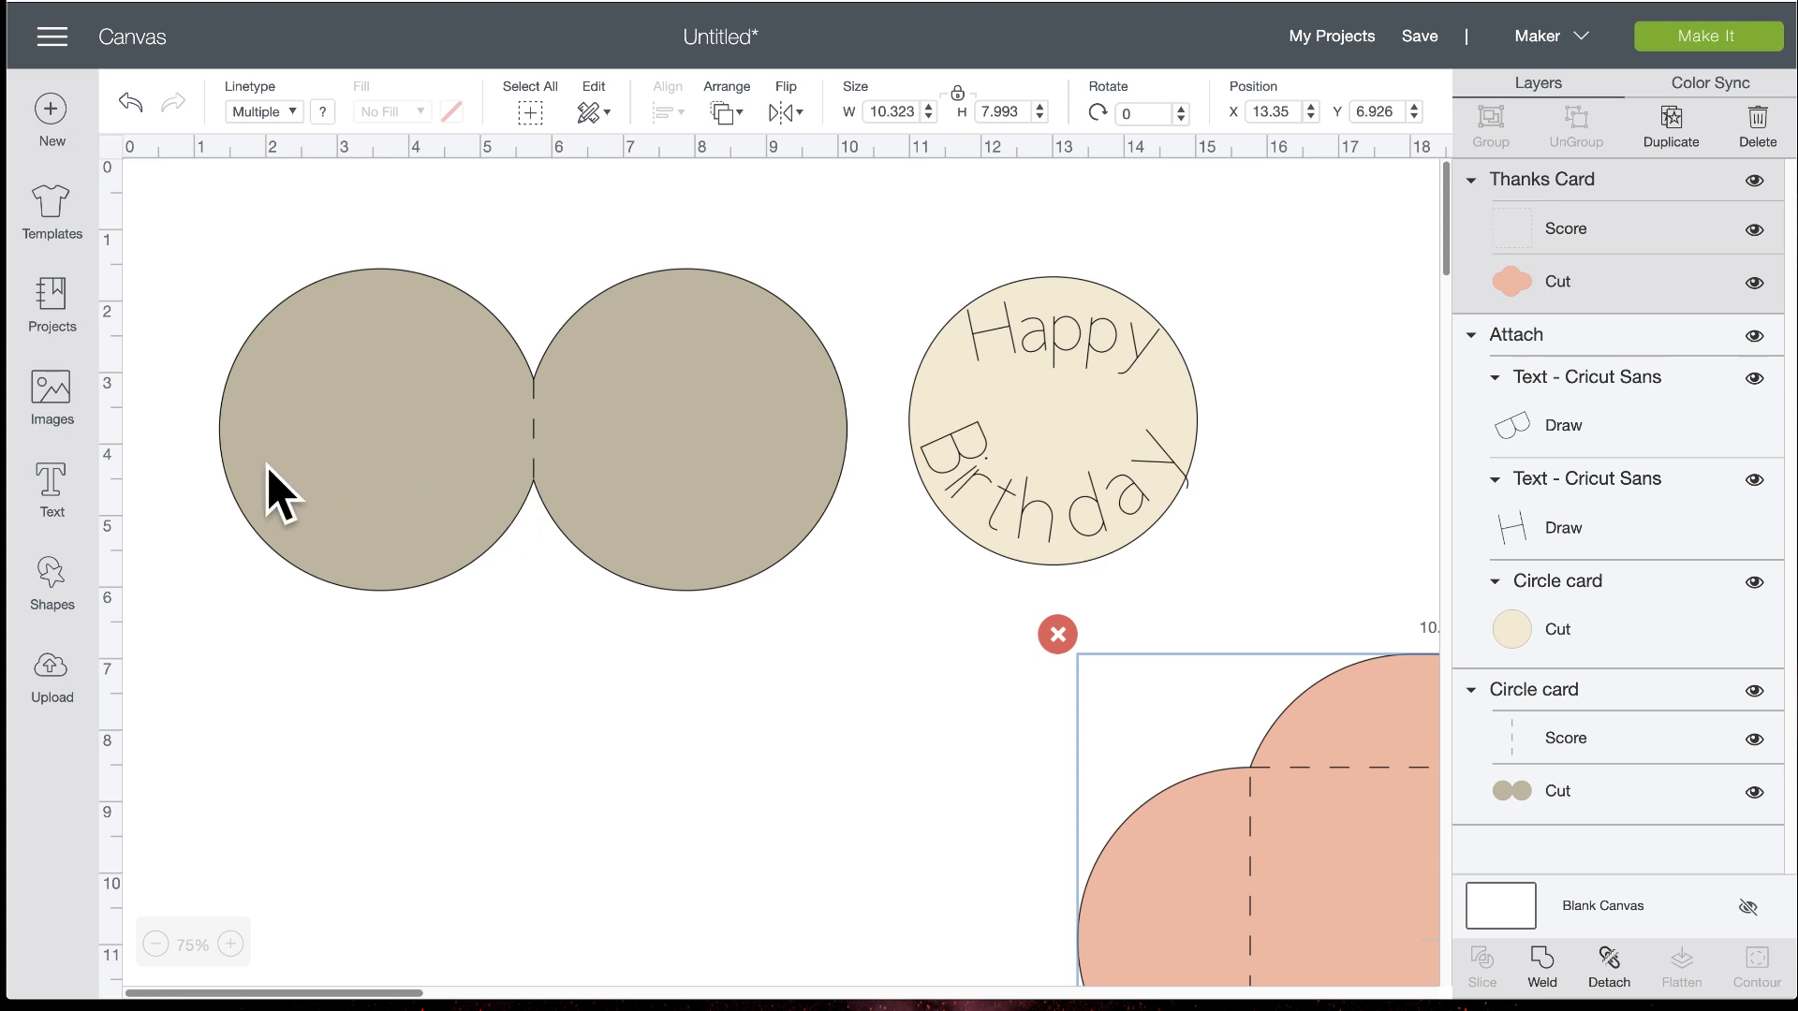
{"action": "left_click_drag", "start_coordinate": [621, 502], "coordinate": [803, 469]}
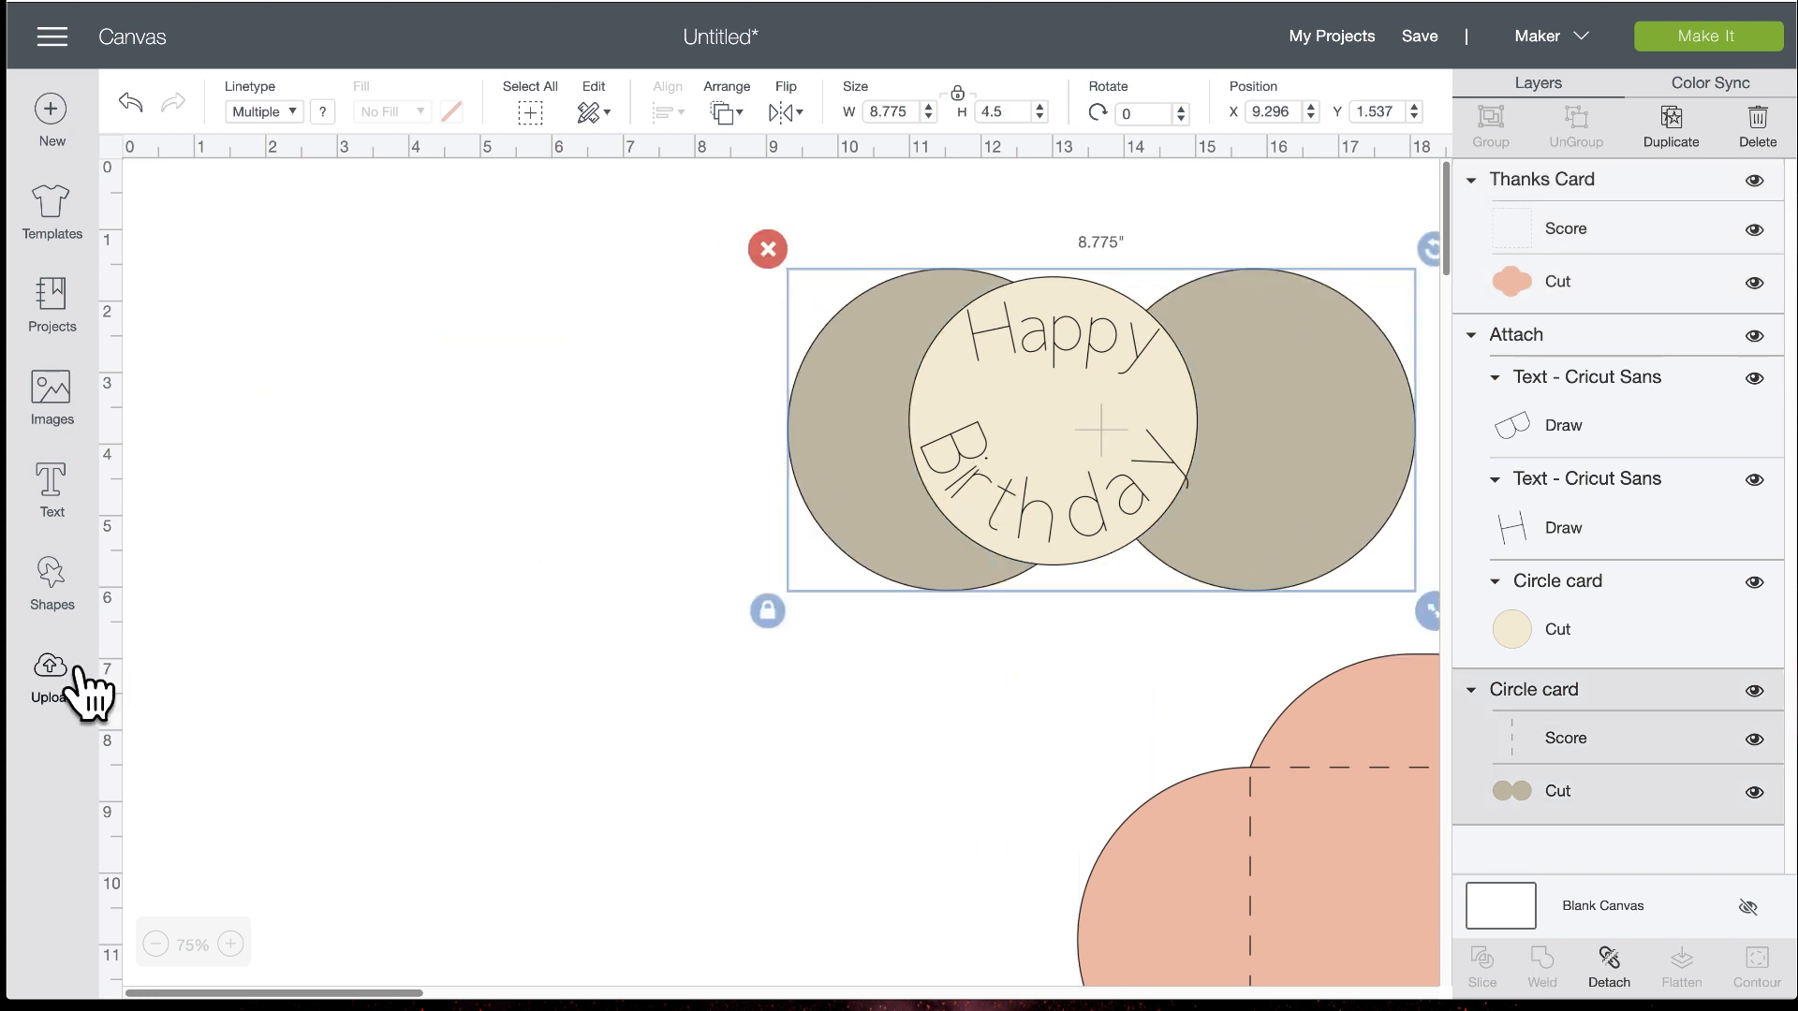
Add a circle about 3.11 inches wide to the canvas and duplicate it
{"action": "left_click", "coordinate": [59, 588]}
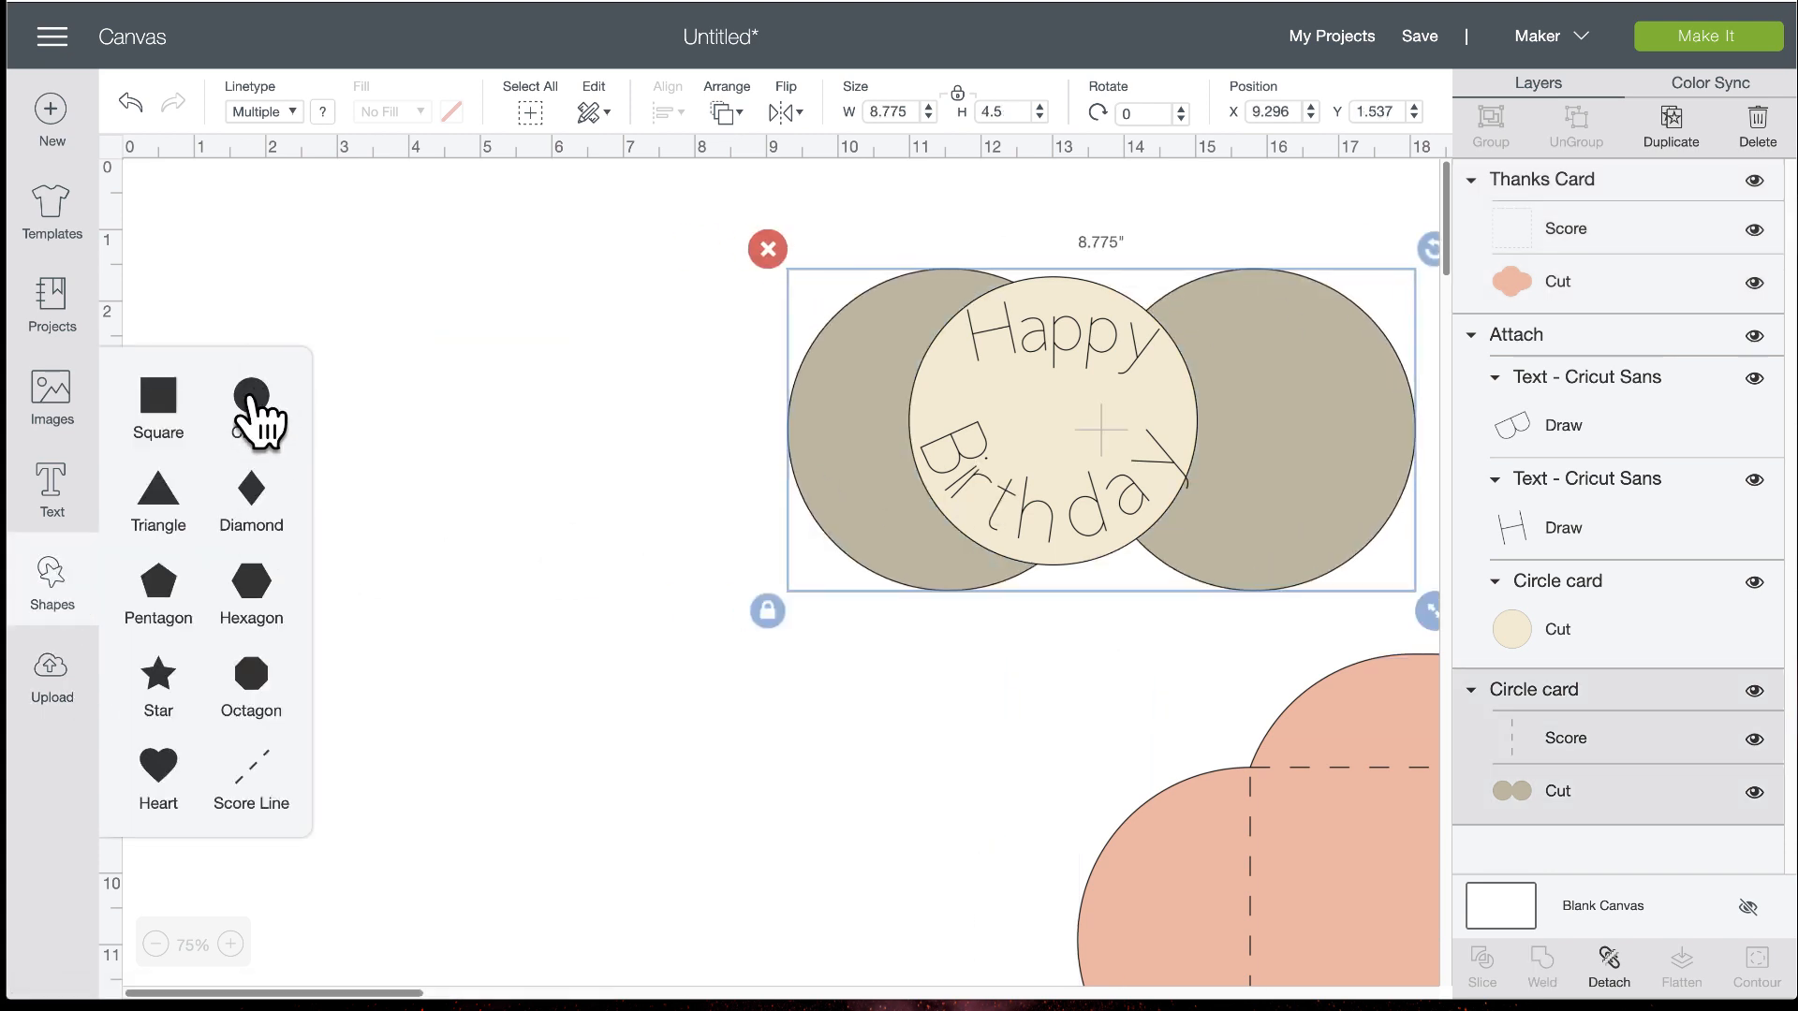
{"action": "left_click", "coordinate": [253, 398]}
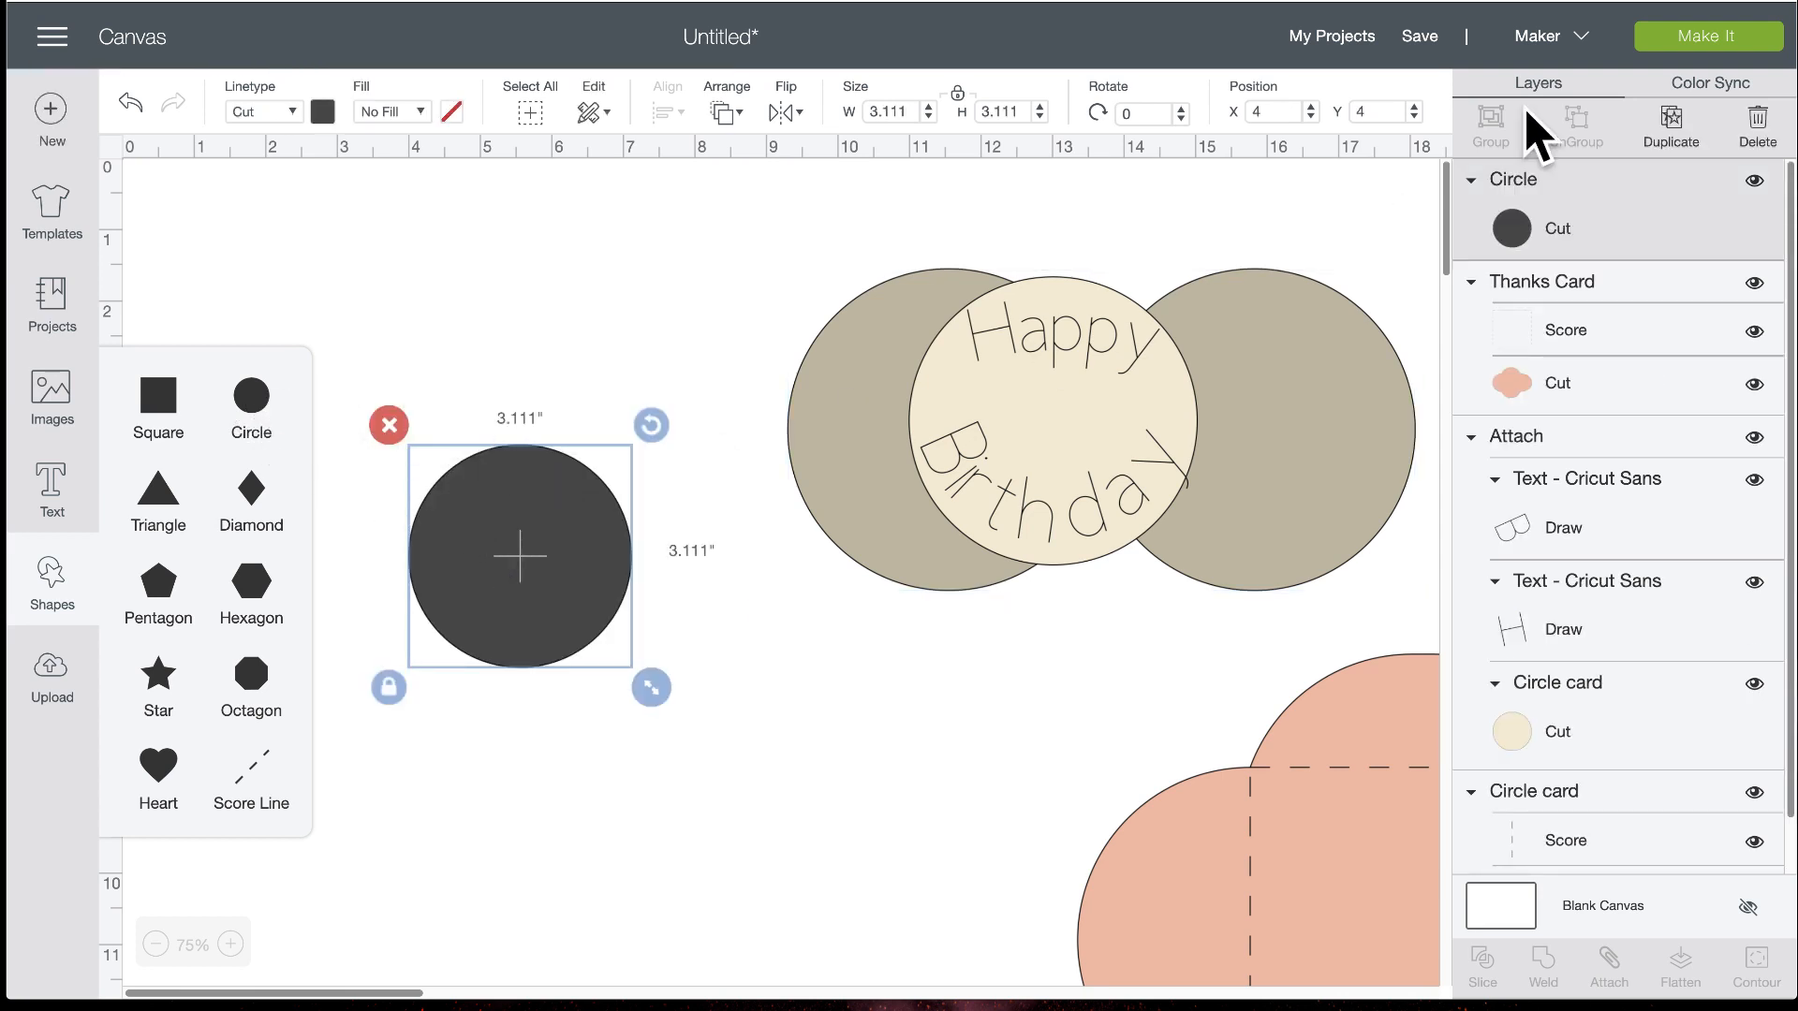
{"action": "left_click", "coordinate": [1670, 123]}
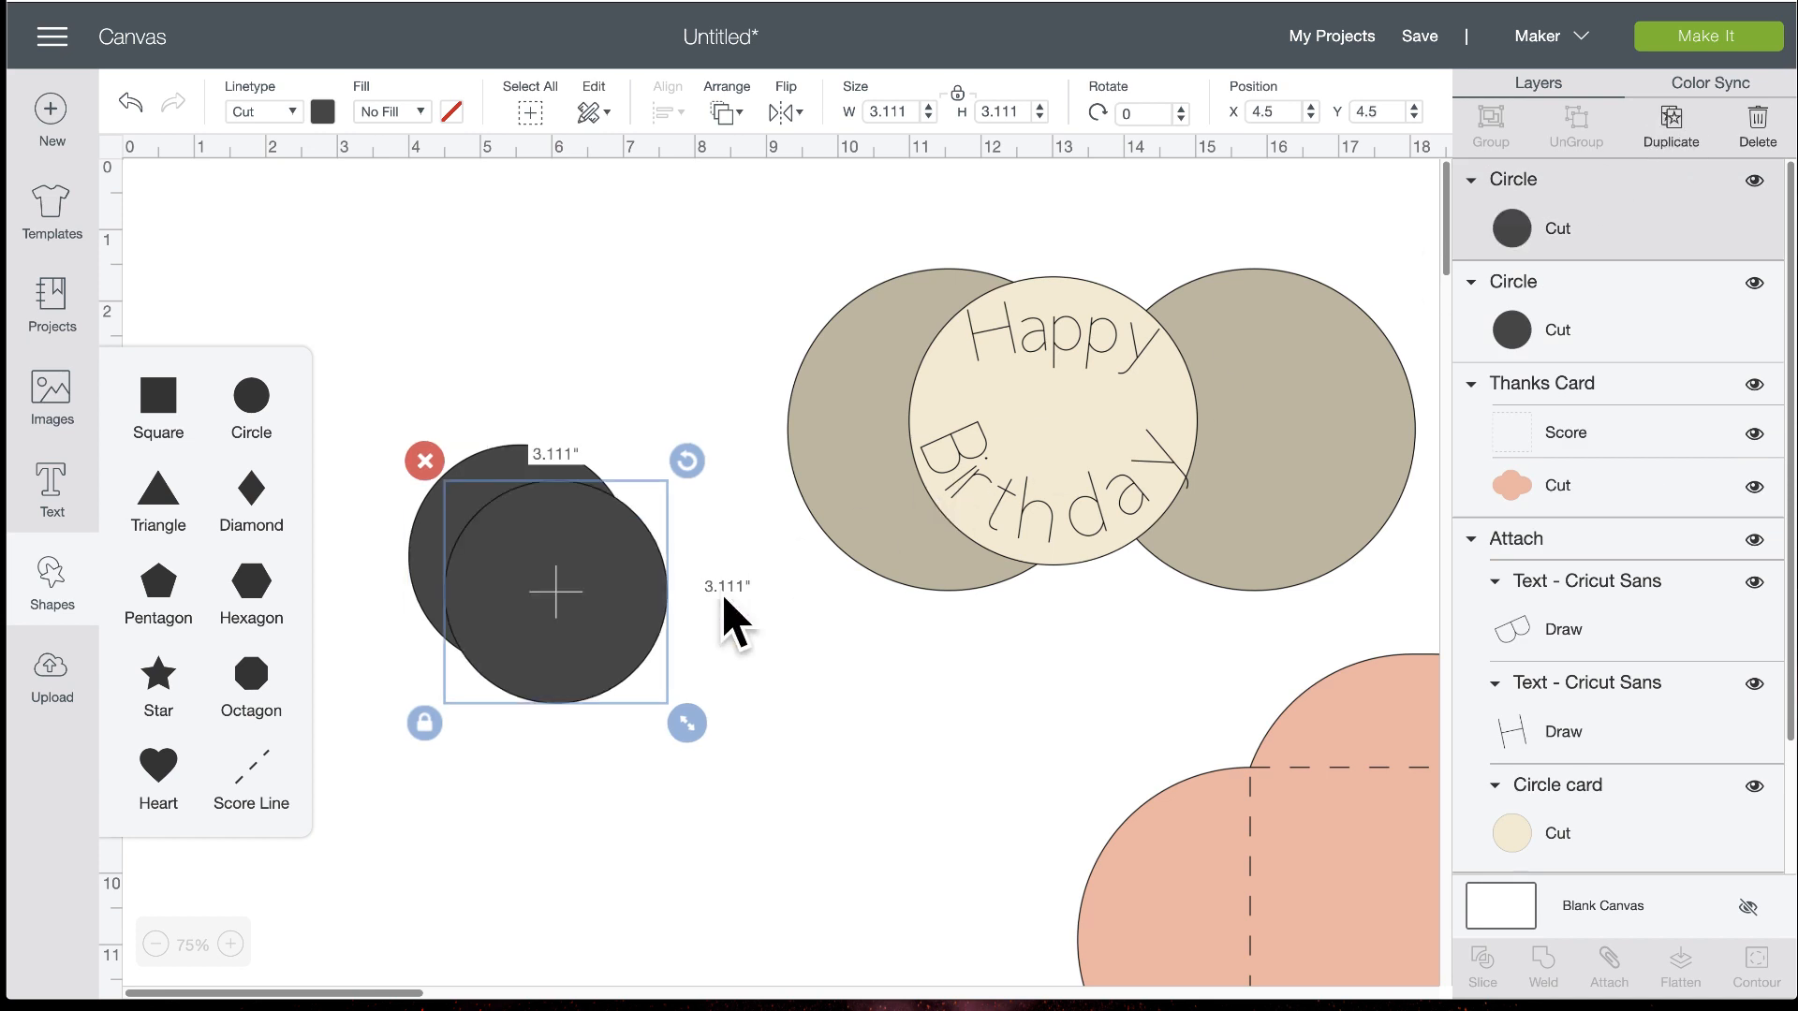
Shrink the duplicate circle to about 0.83 inches and place it just above the large circle
{"action": "left_click_drag", "start_coordinate": [684, 721], "coordinate": [568, 572]}
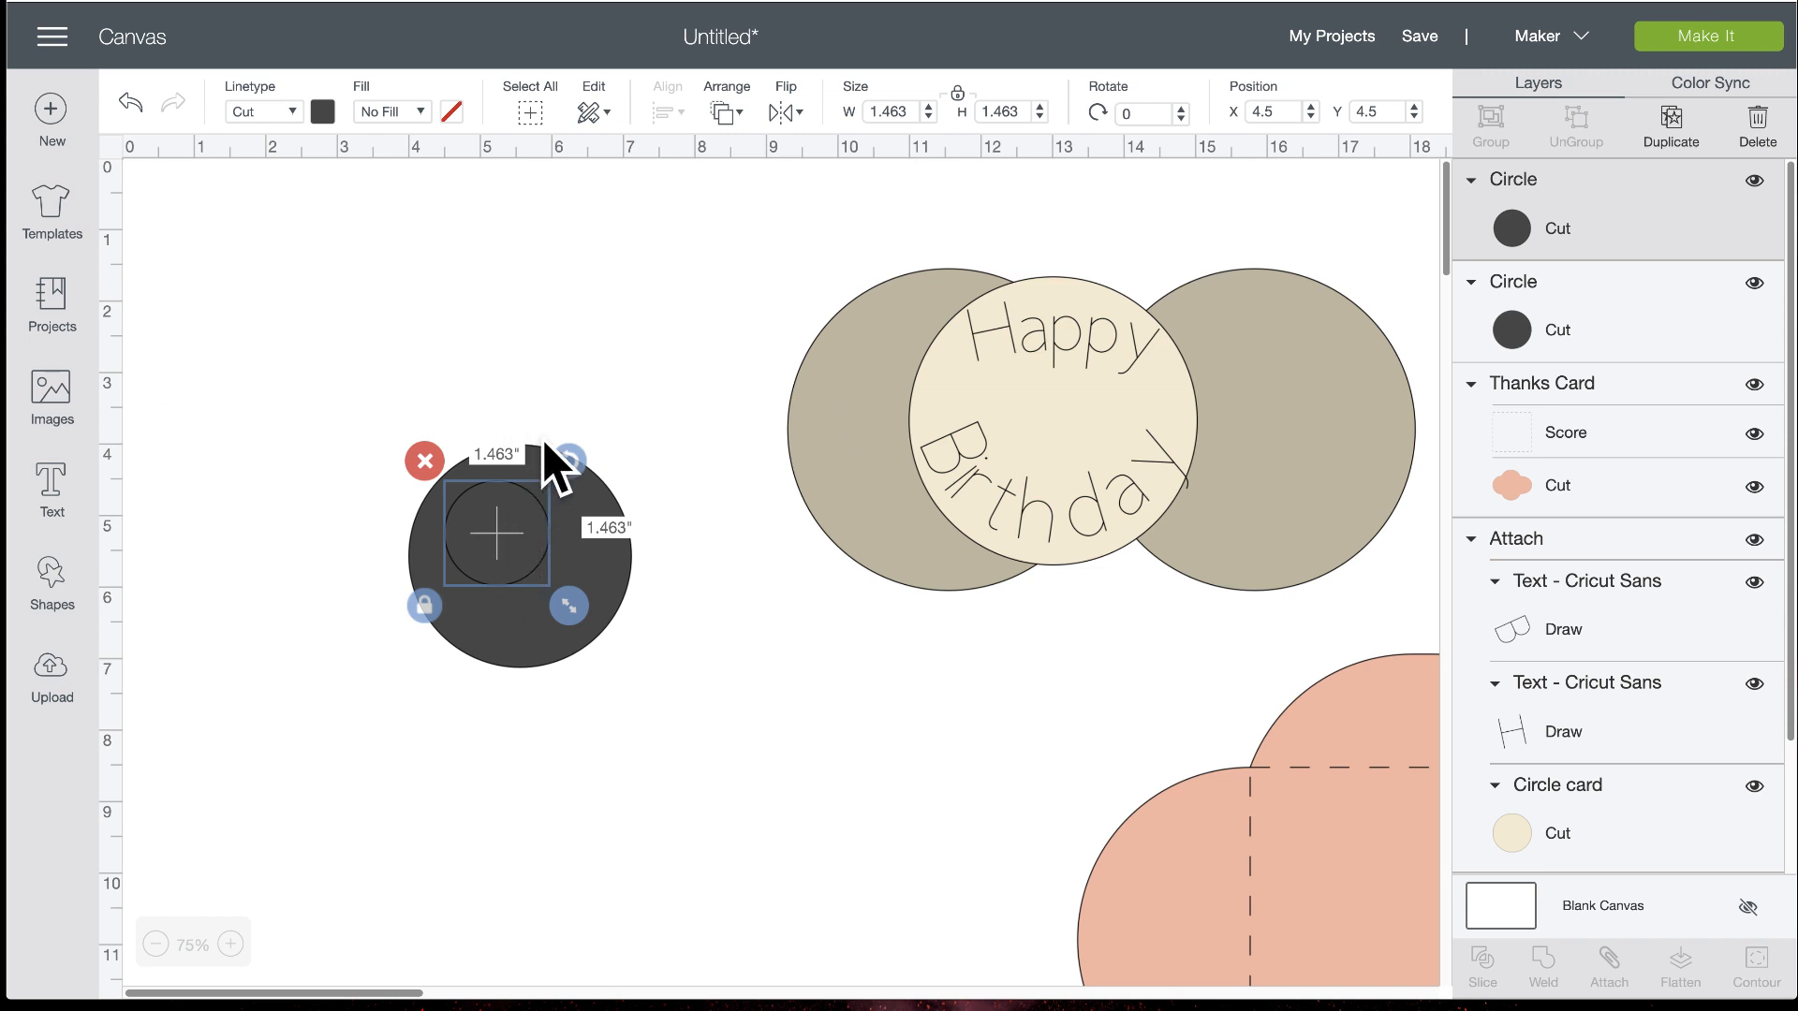
{"action": "left_click_drag", "start_coordinate": [491, 512], "coordinate": [523, 386]}
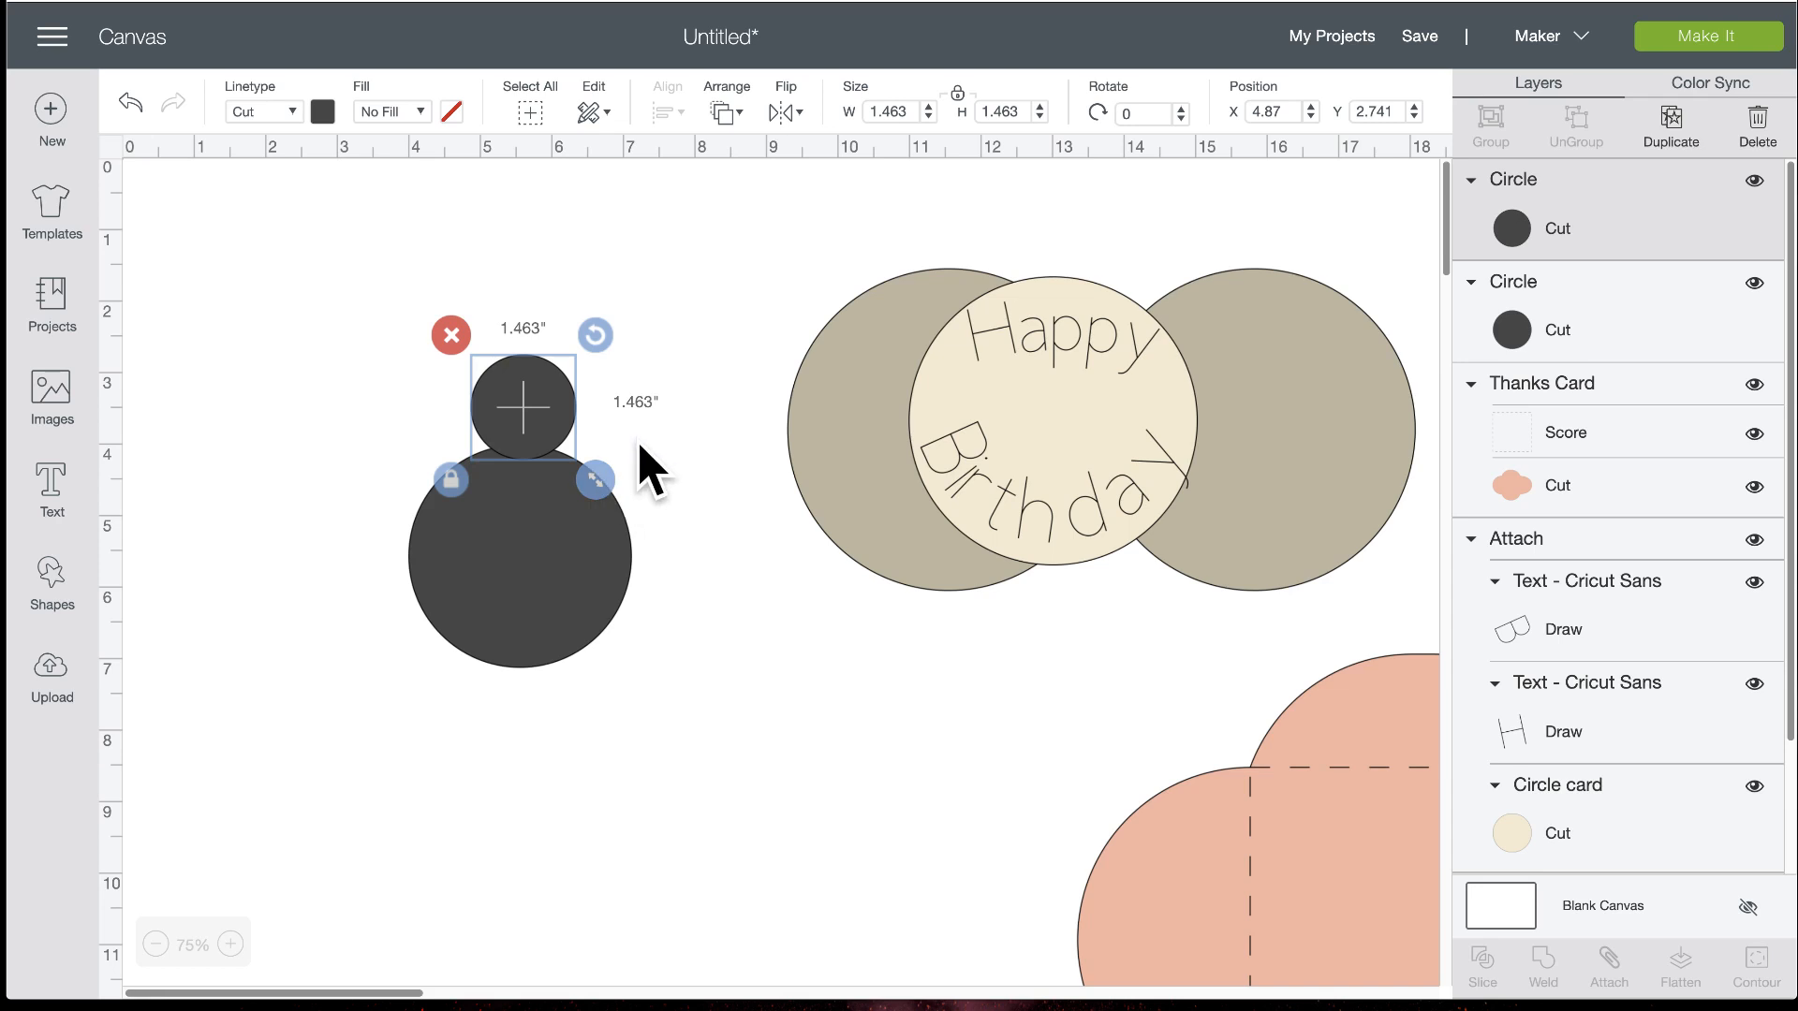
{"action": "left_click_drag", "start_coordinate": [595, 481], "coordinate": [528, 389]}
{"action": "left_click_drag", "start_coordinate": [566, 453], "coordinate": [580, 454]}
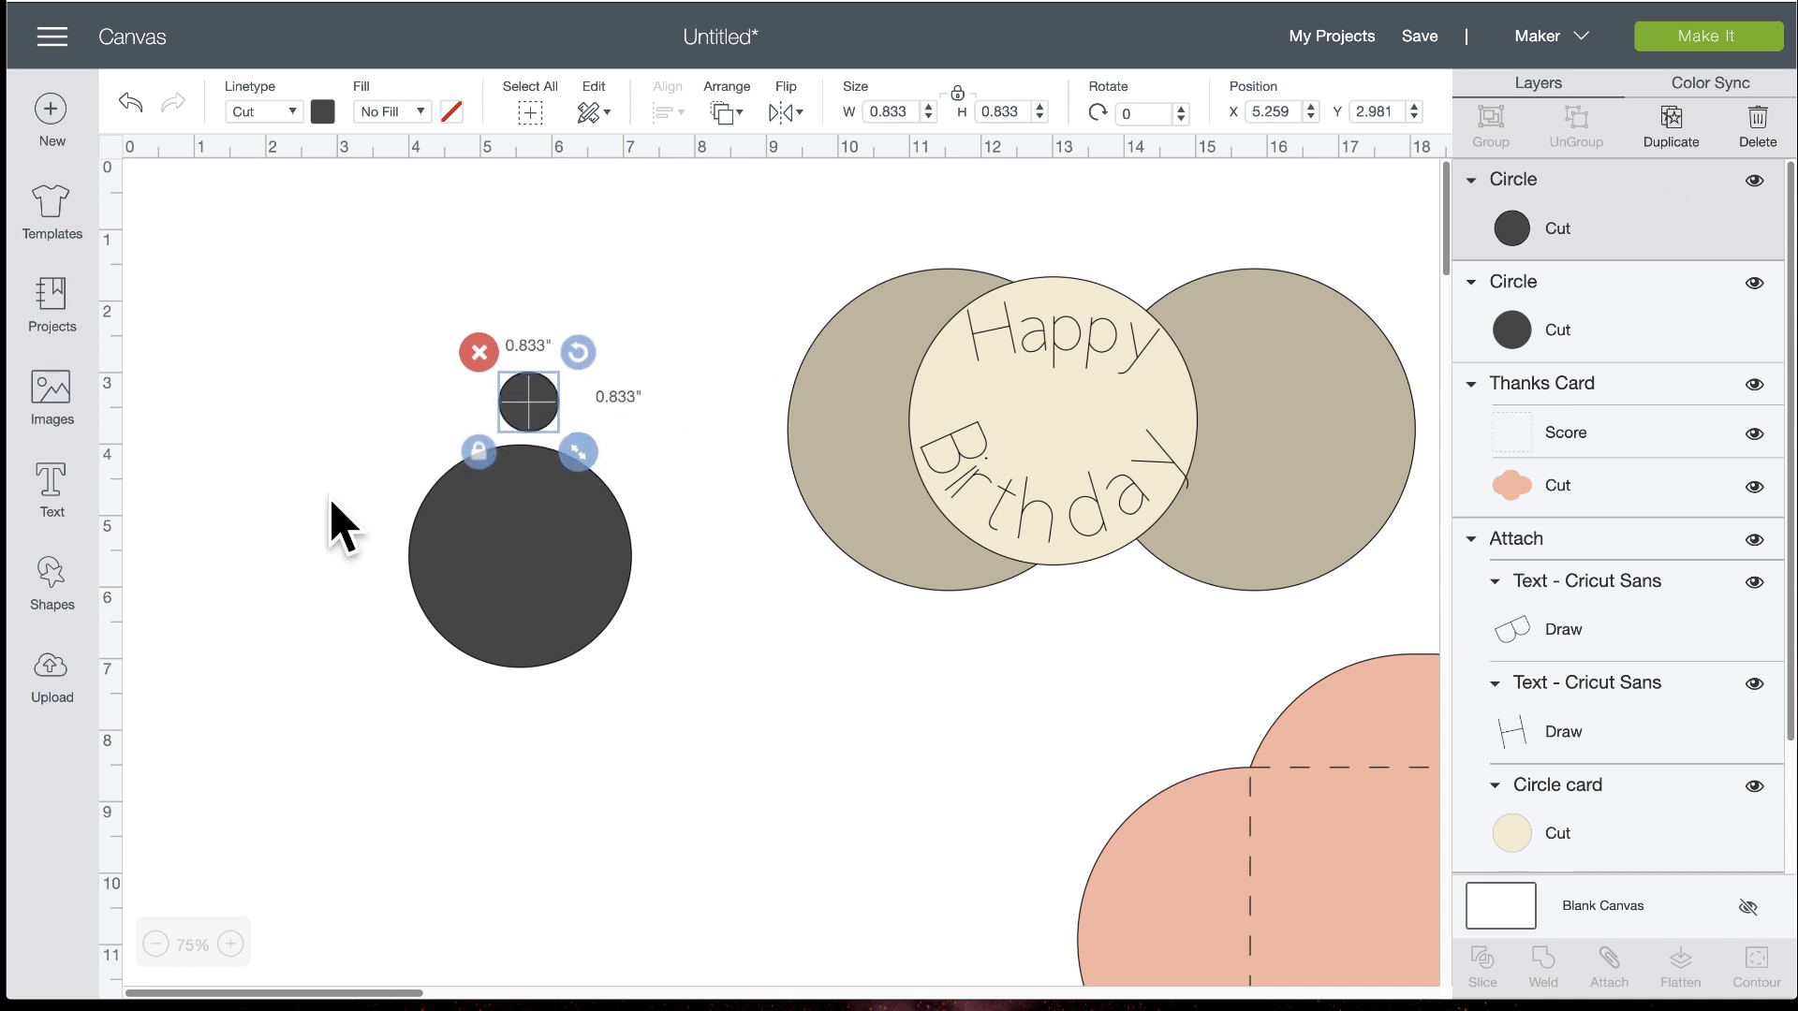
Add a square about 0.96 inches wide beside the two dark circles
{"action": "left_click", "coordinate": [51, 573]}
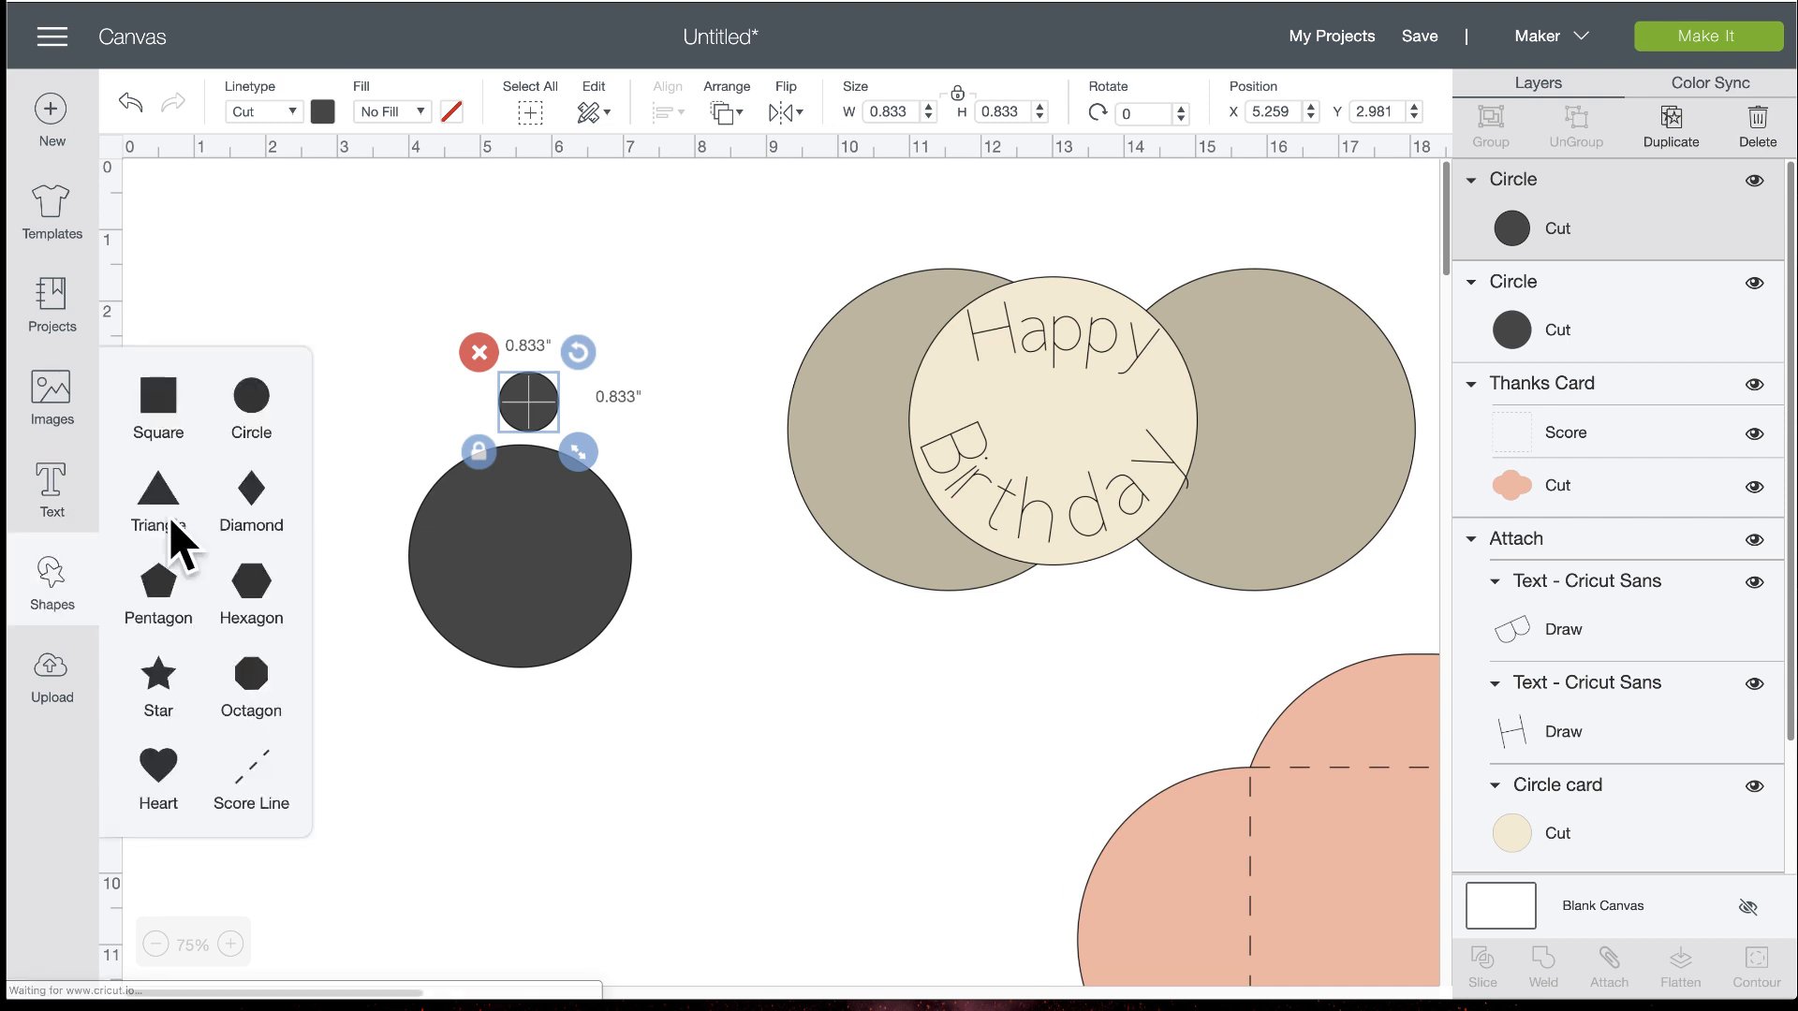
{"action": "left_click", "coordinate": [164, 397]}
{"action": "left_click_drag", "start_coordinate": [438, 475], "coordinate": [679, 472]}
Duplicate the small circle and overlap the copy's lower half with the square
{"action": "left_click", "coordinate": [531, 413]}
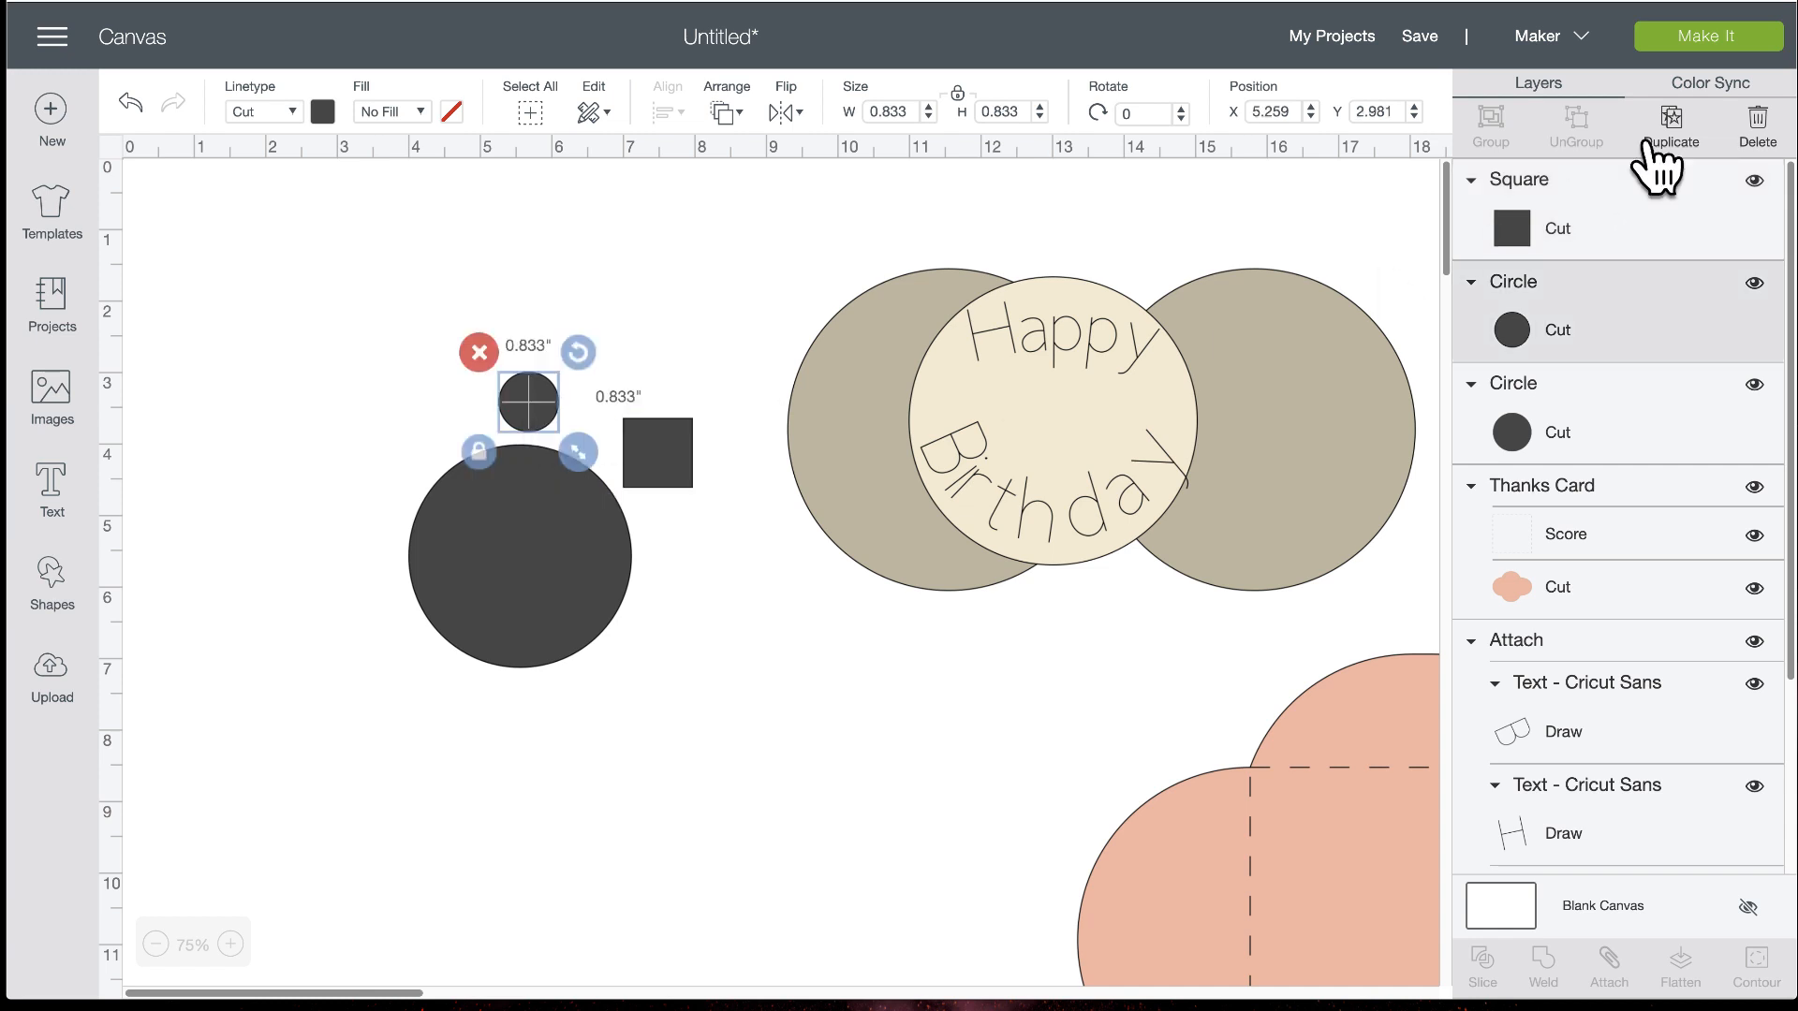
{"action": "left_click", "coordinate": [1685, 138]}
{"action": "left_click_drag", "start_coordinate": [567, 440], "coordinate": [630, 313]}
{"action": "left_click_drag", "start_coordinate": [662, 450], "coordinate": [630, 354]}
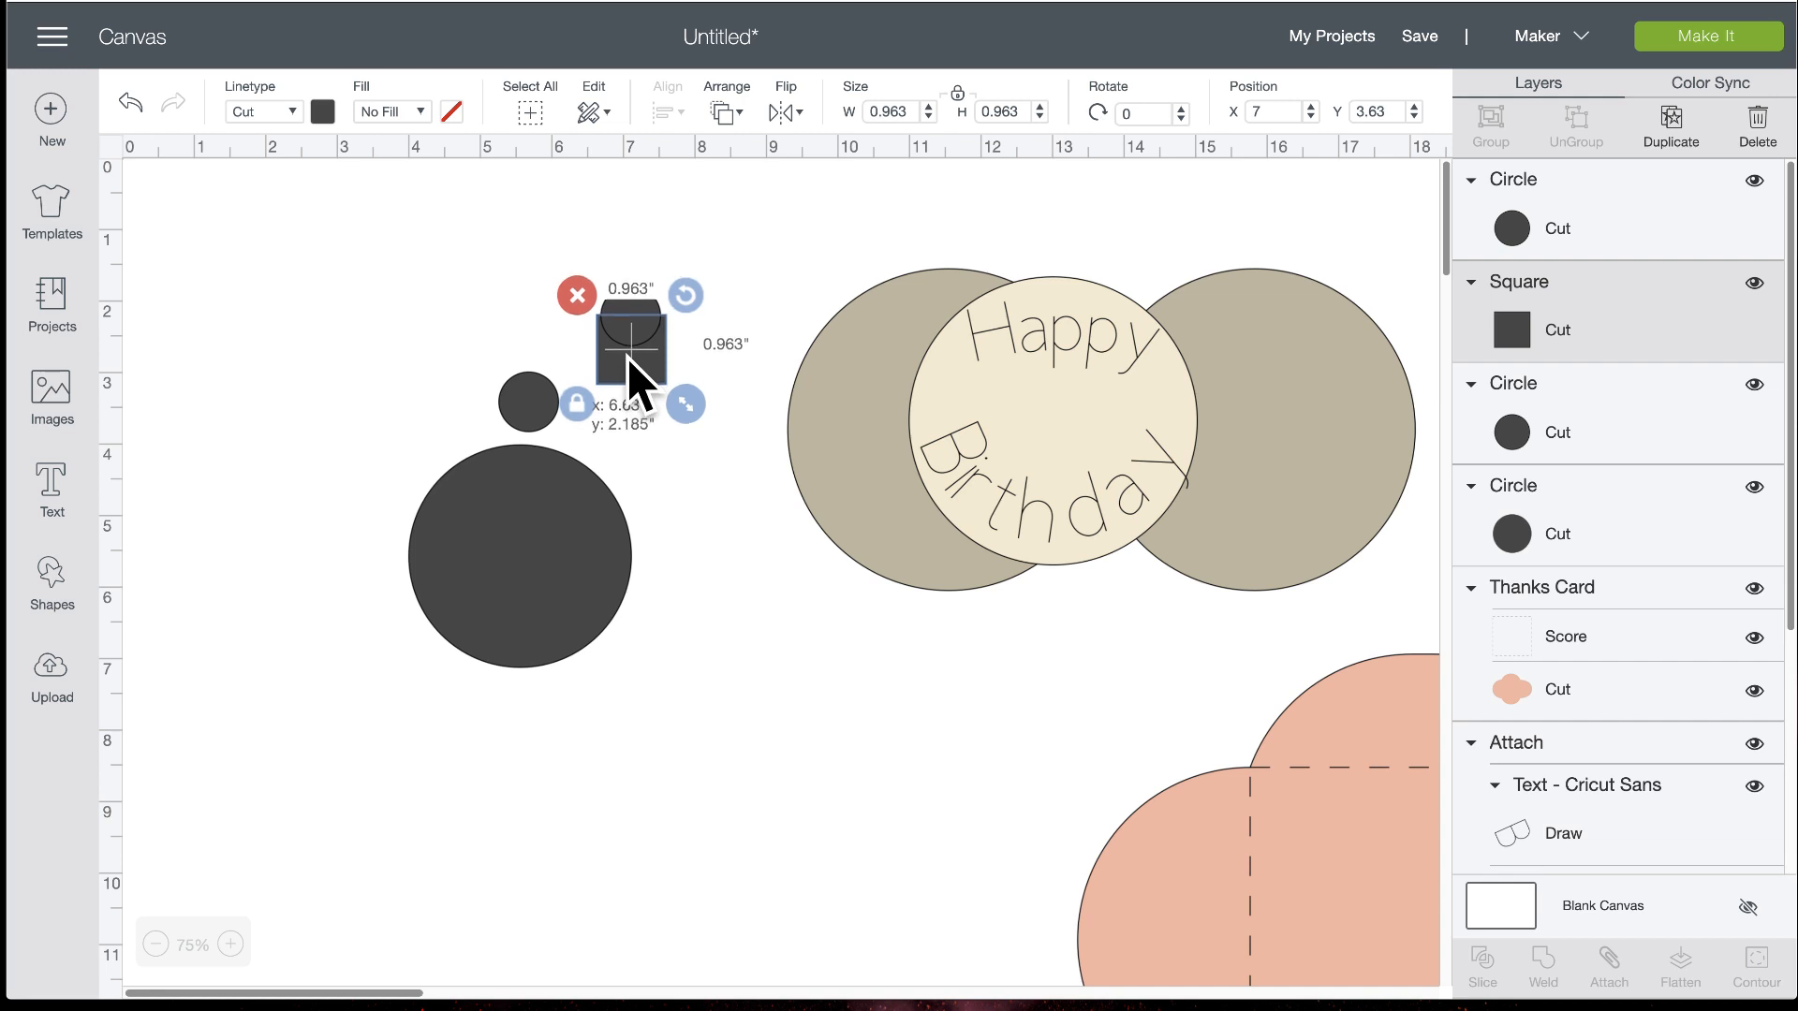
Slice the overlapping circle and square, and move the leftover pieces away from the upper half circle
{"action": "left_click", "coordinate": [711, 364]}
{"action": "left_click_drag", "start_coordinate": [578, 253], "coordinate": [707, 384]}
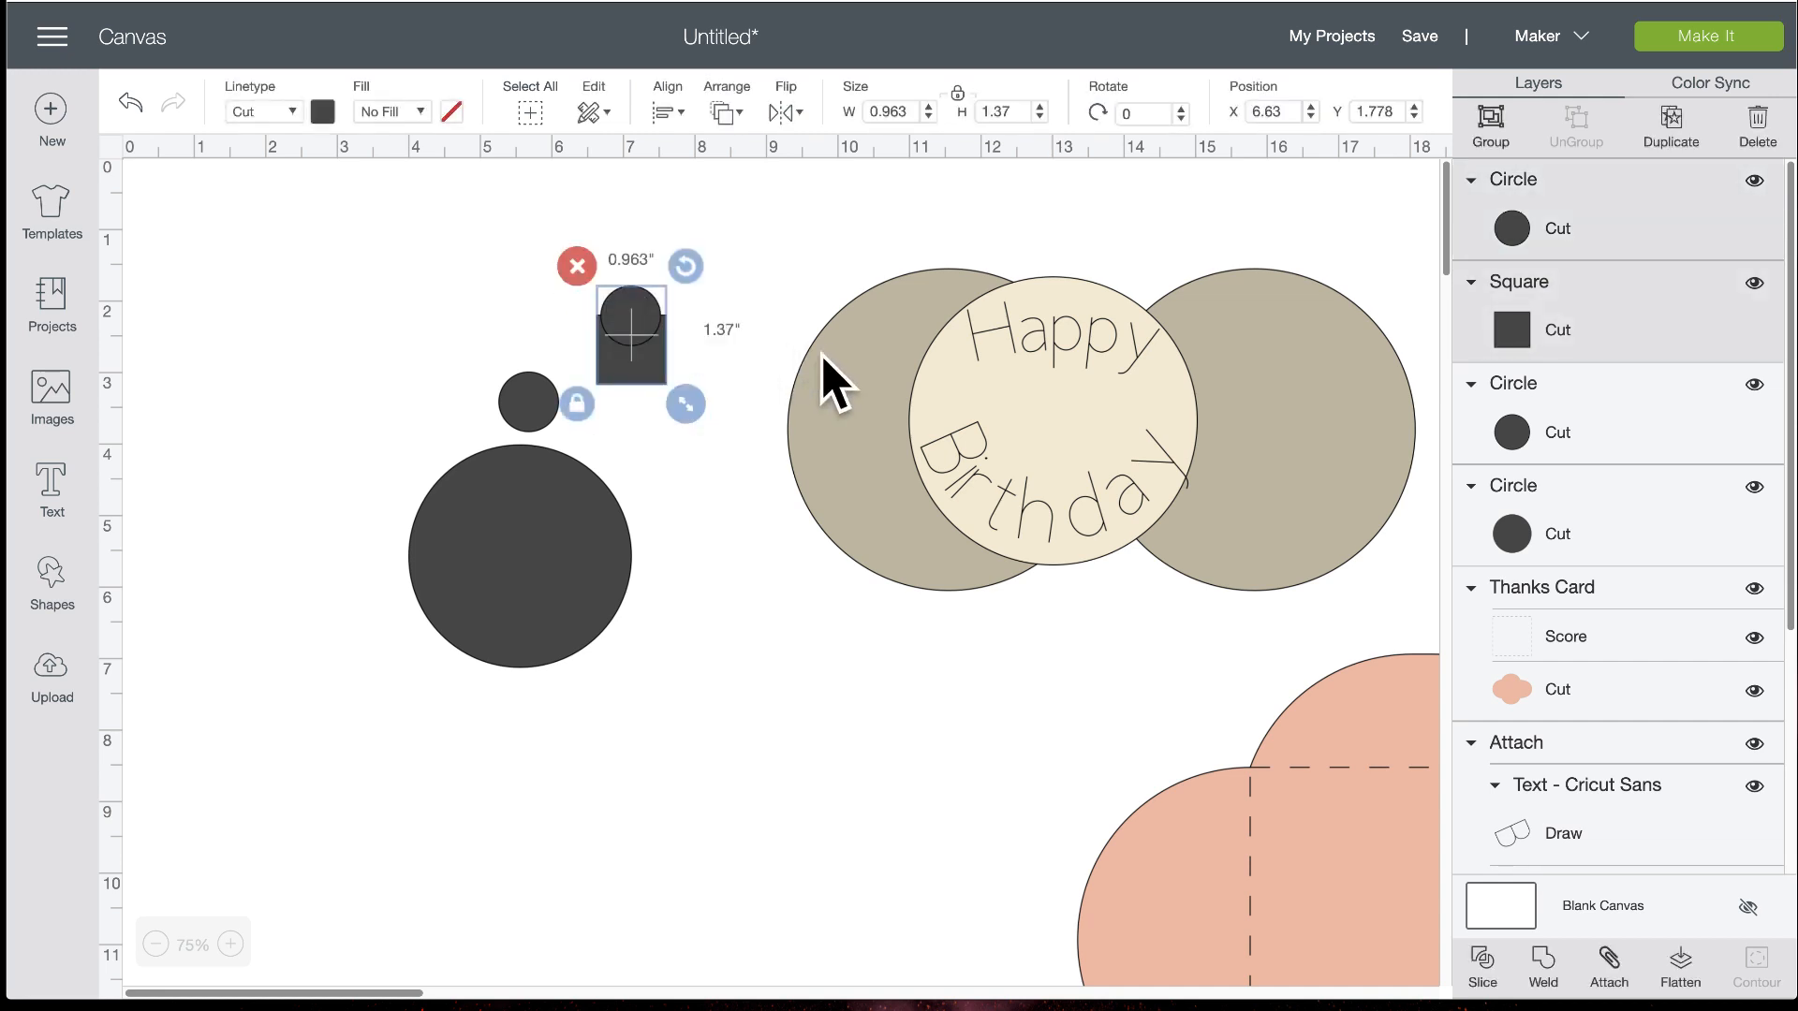
{"action": "left_click", "coordinate": [1480, 964]}
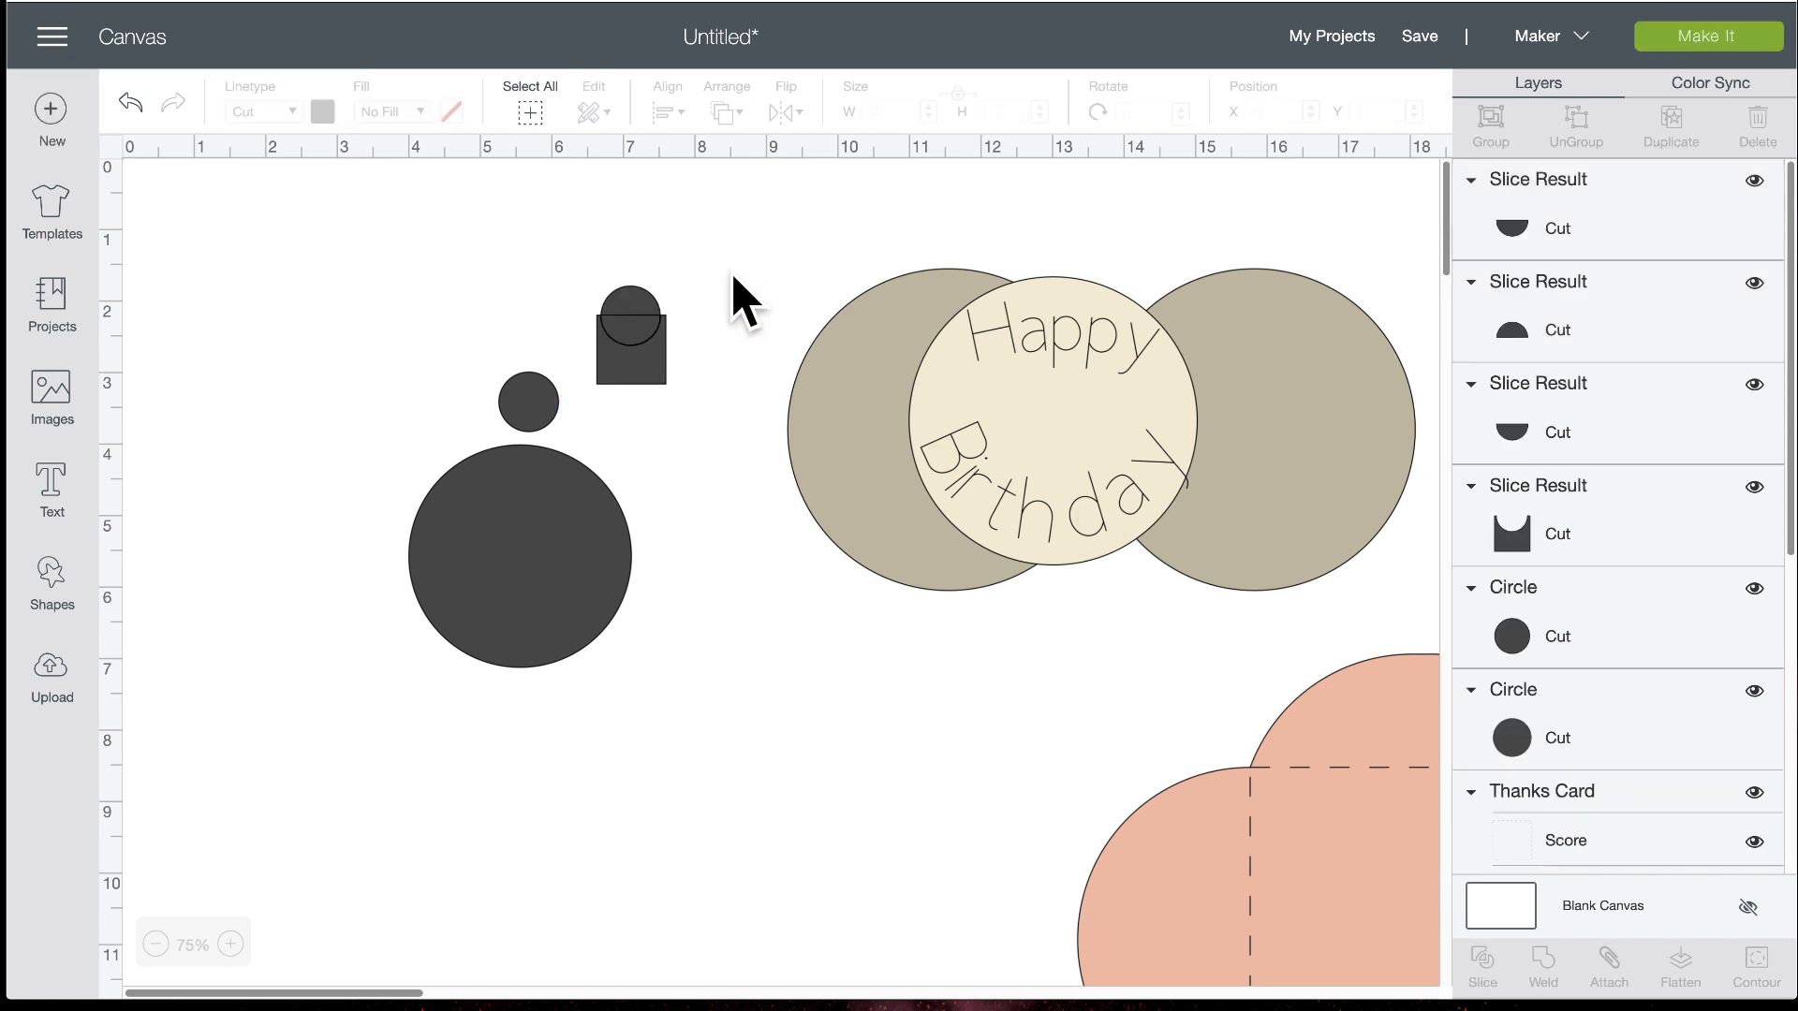
{"action": "left_click_drag", "start_coordinate": [638, 337], "coordinate": [740, 594]}
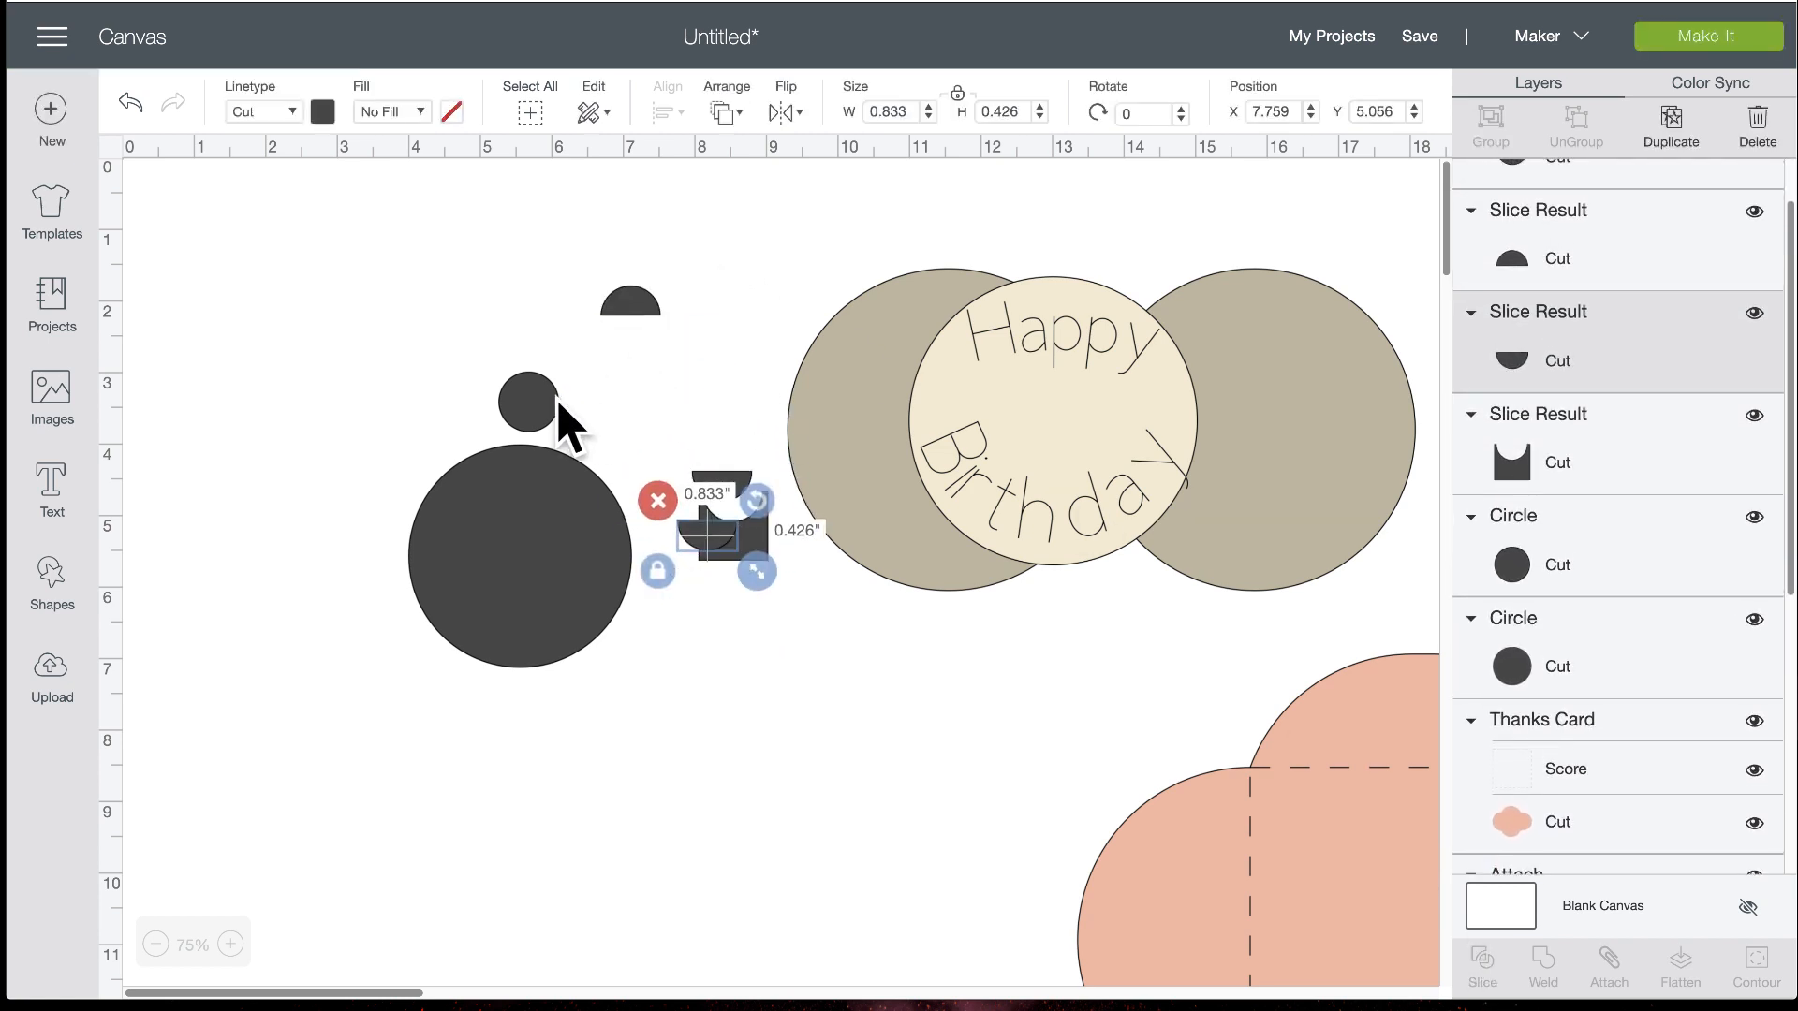
Enlarge the remaining small circle and overlap it with the top edge of the large circle
{"action": "left_click_drag", "start_coordinate": [543, 409], "coordinate": [600, 478]}
{"action": "left_click_drag", "start_coordinate": [530, 416], "coordinate": [520, 427]}
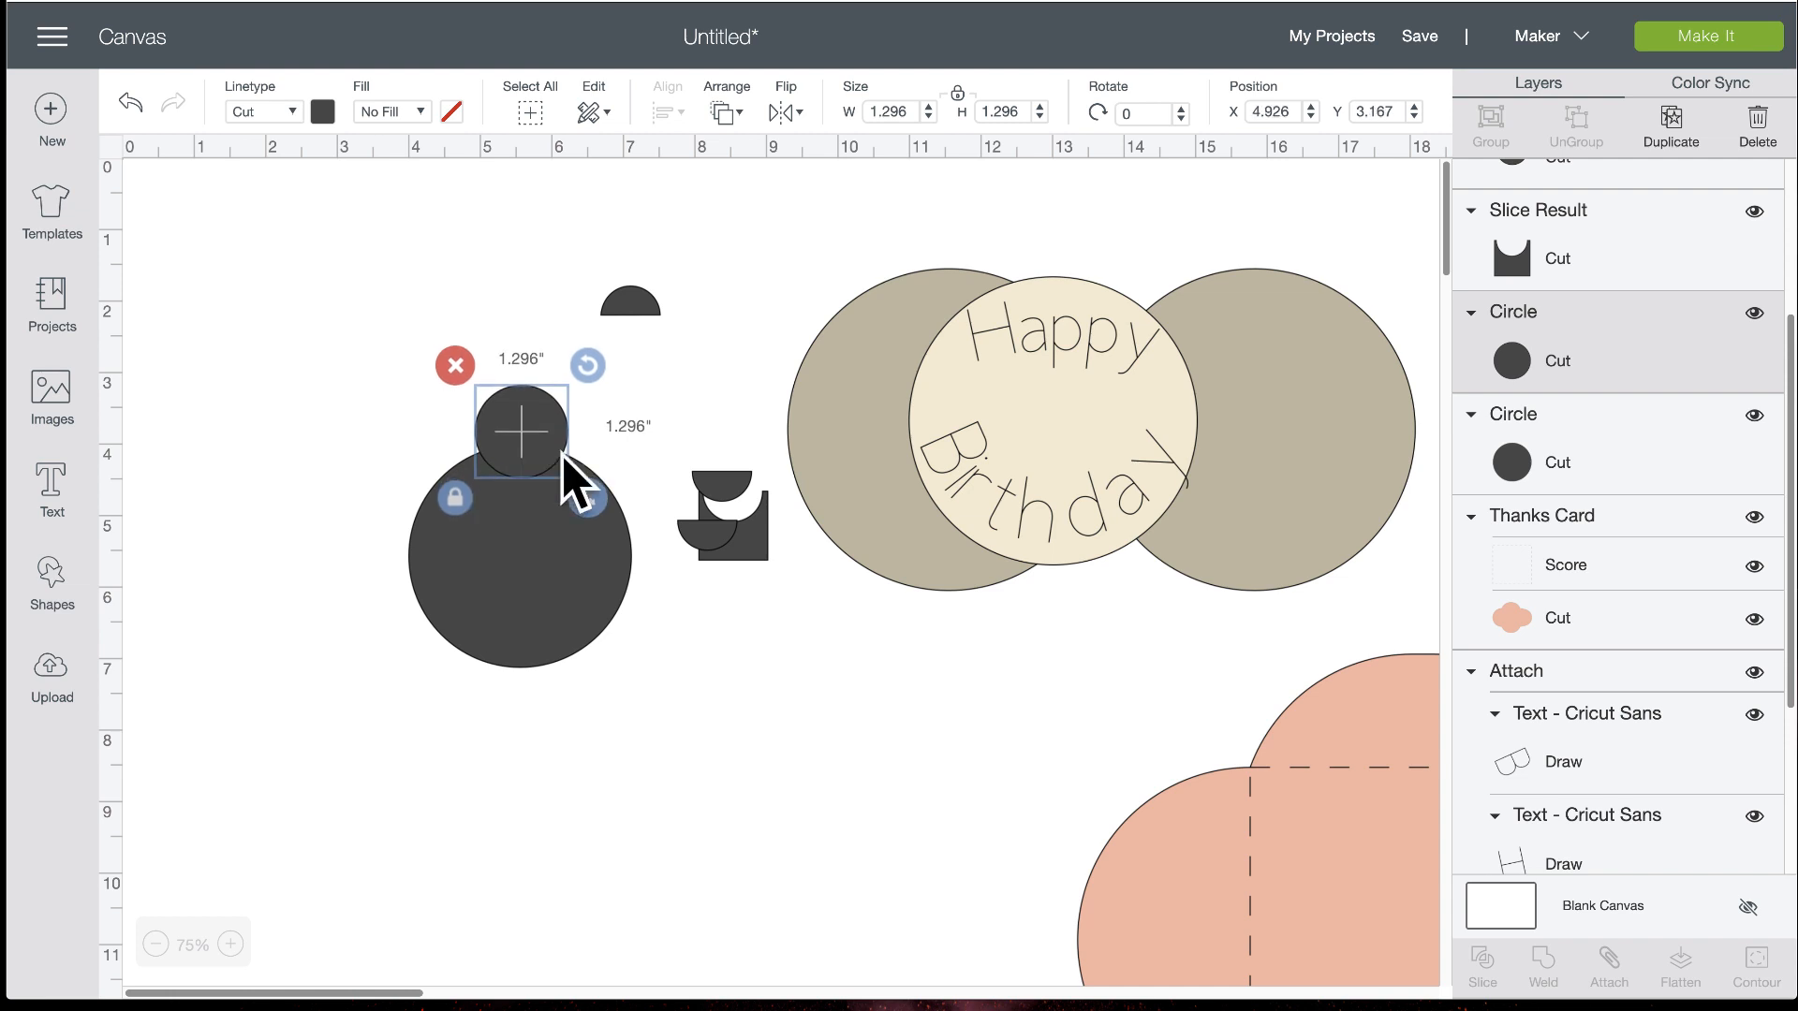
{"action": "left_click_drag", "start_coordinate": [602, 500], "coordinate": [573, 475]}
{"action": "left_click_drag", "start_coordinate": [506, 422], "coordinate": [514, 455]}
{"action": "left_click", "coordinate": [640, 440]}
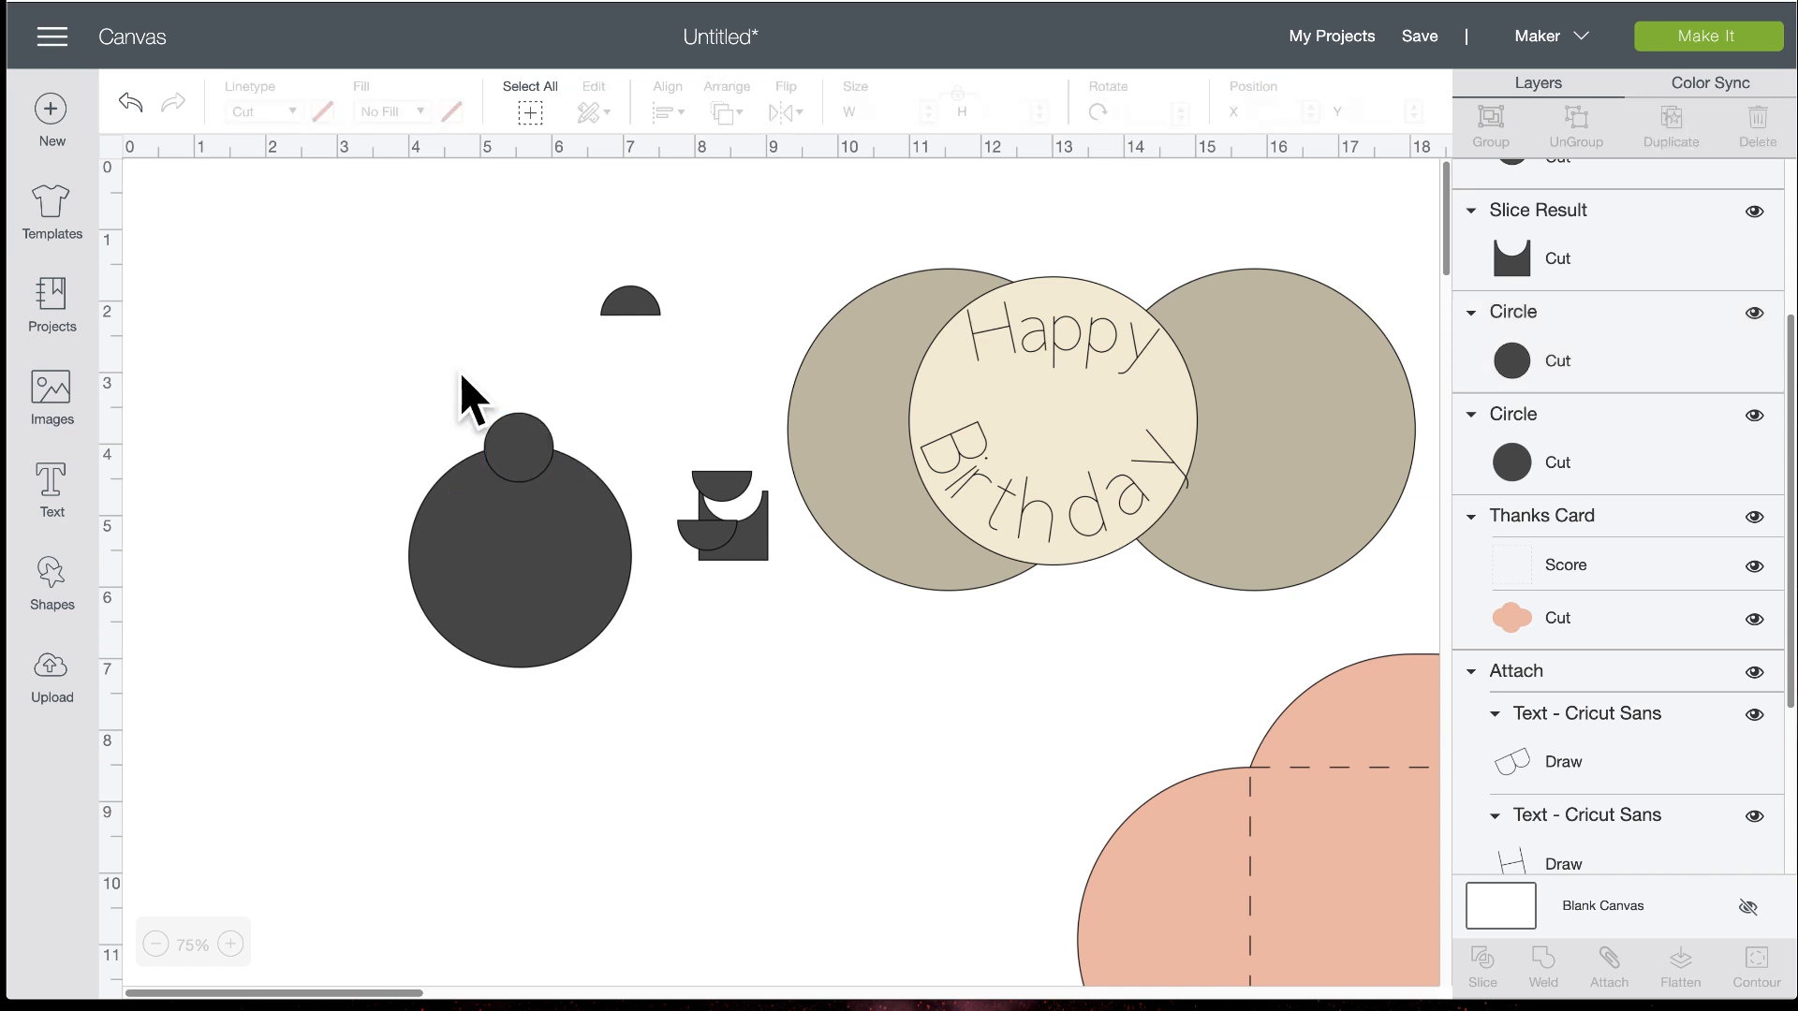
Weld the two overlapping circles into one ornament shape and move it to about X 3, Y 2.54 inches
{"action": "left_click_drag", "start_coordinate": [469, 389], "coordinate": [586, 574]}
{"action": "left_click", "coordinate": [1531, 974]}
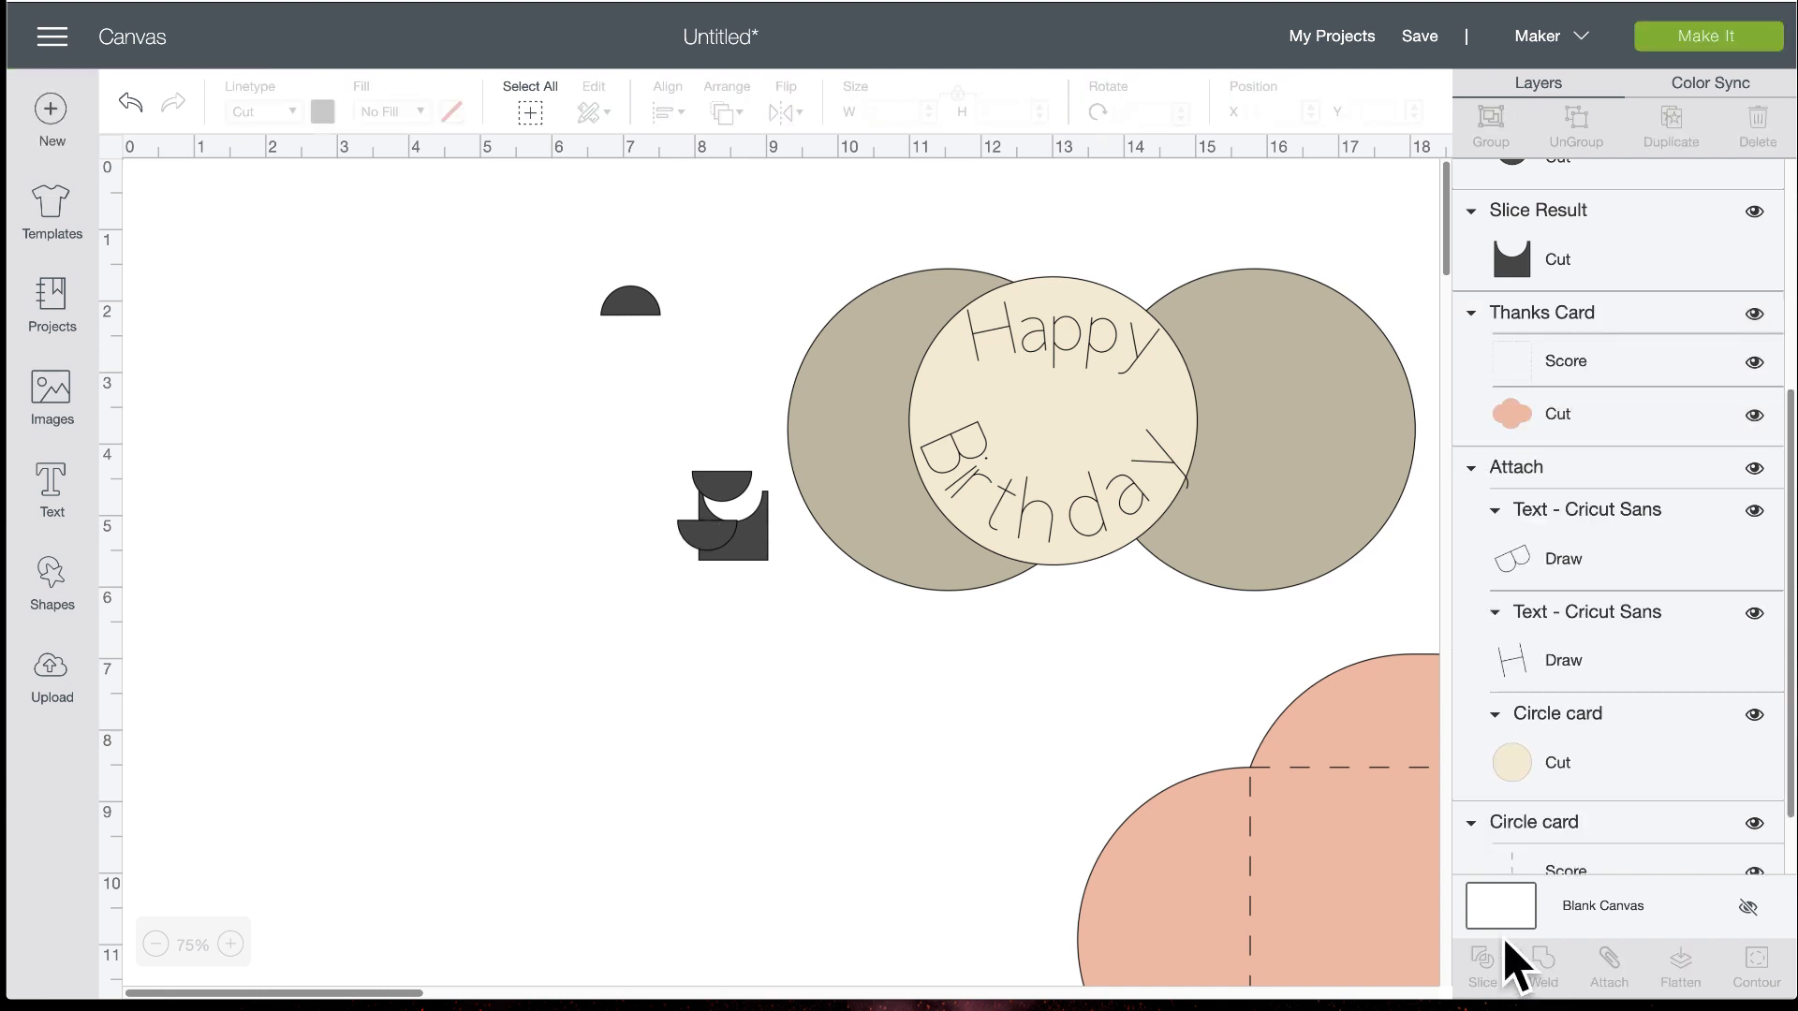
{"action": "left_click_drag", "start_coordinate": [509, 464], "coordinate": [451, 399]}
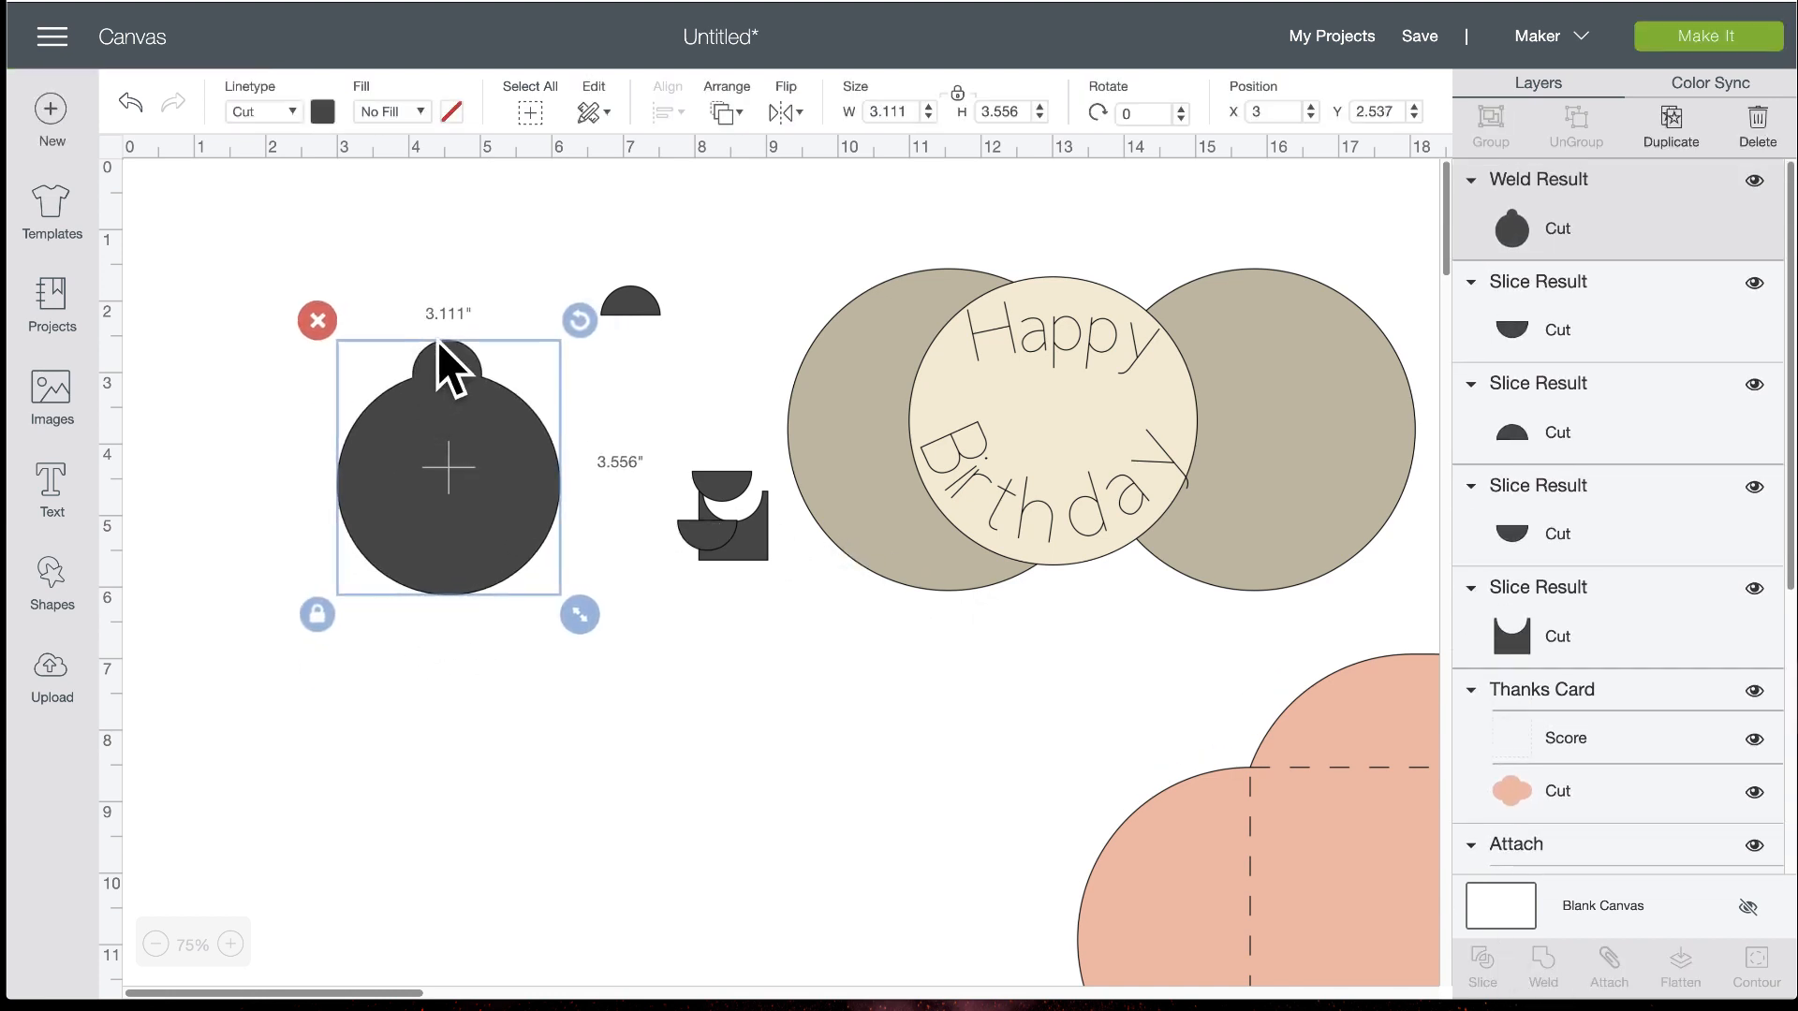
Shrink the upper half circle to about 0.48 by 0.24 inches and place it on the ornament's top loop
{"action": "left_click", "coordinate": [630, 302]}
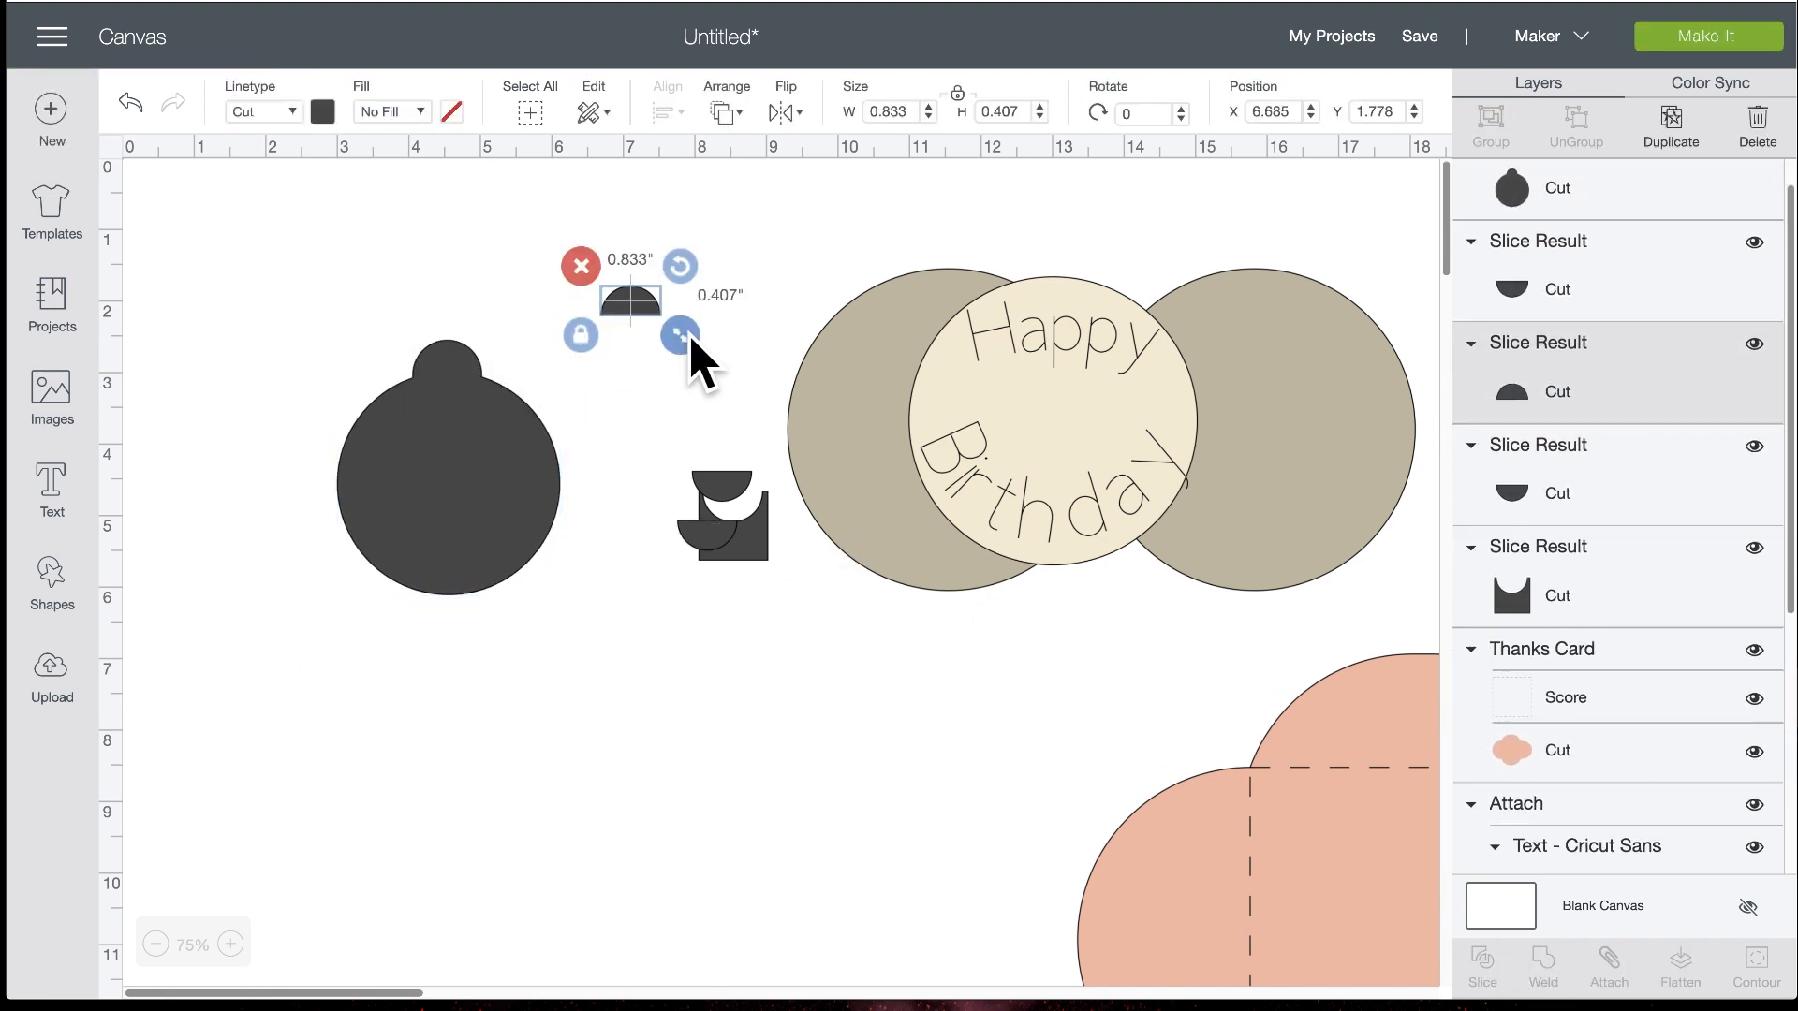
{"action": "left_click_drag", "start_coordinate": [683, 333], "coordinate": [444, 370]}
Colour the small half circle cream and bring it to the front, centred on the ornament's loop
{"action": "left_click", "coordinate": [323, 112]}
{"action": "left_click", "coordinate": [383, 208]}
{"action": "left_click", "coordinate": [727, 113]}
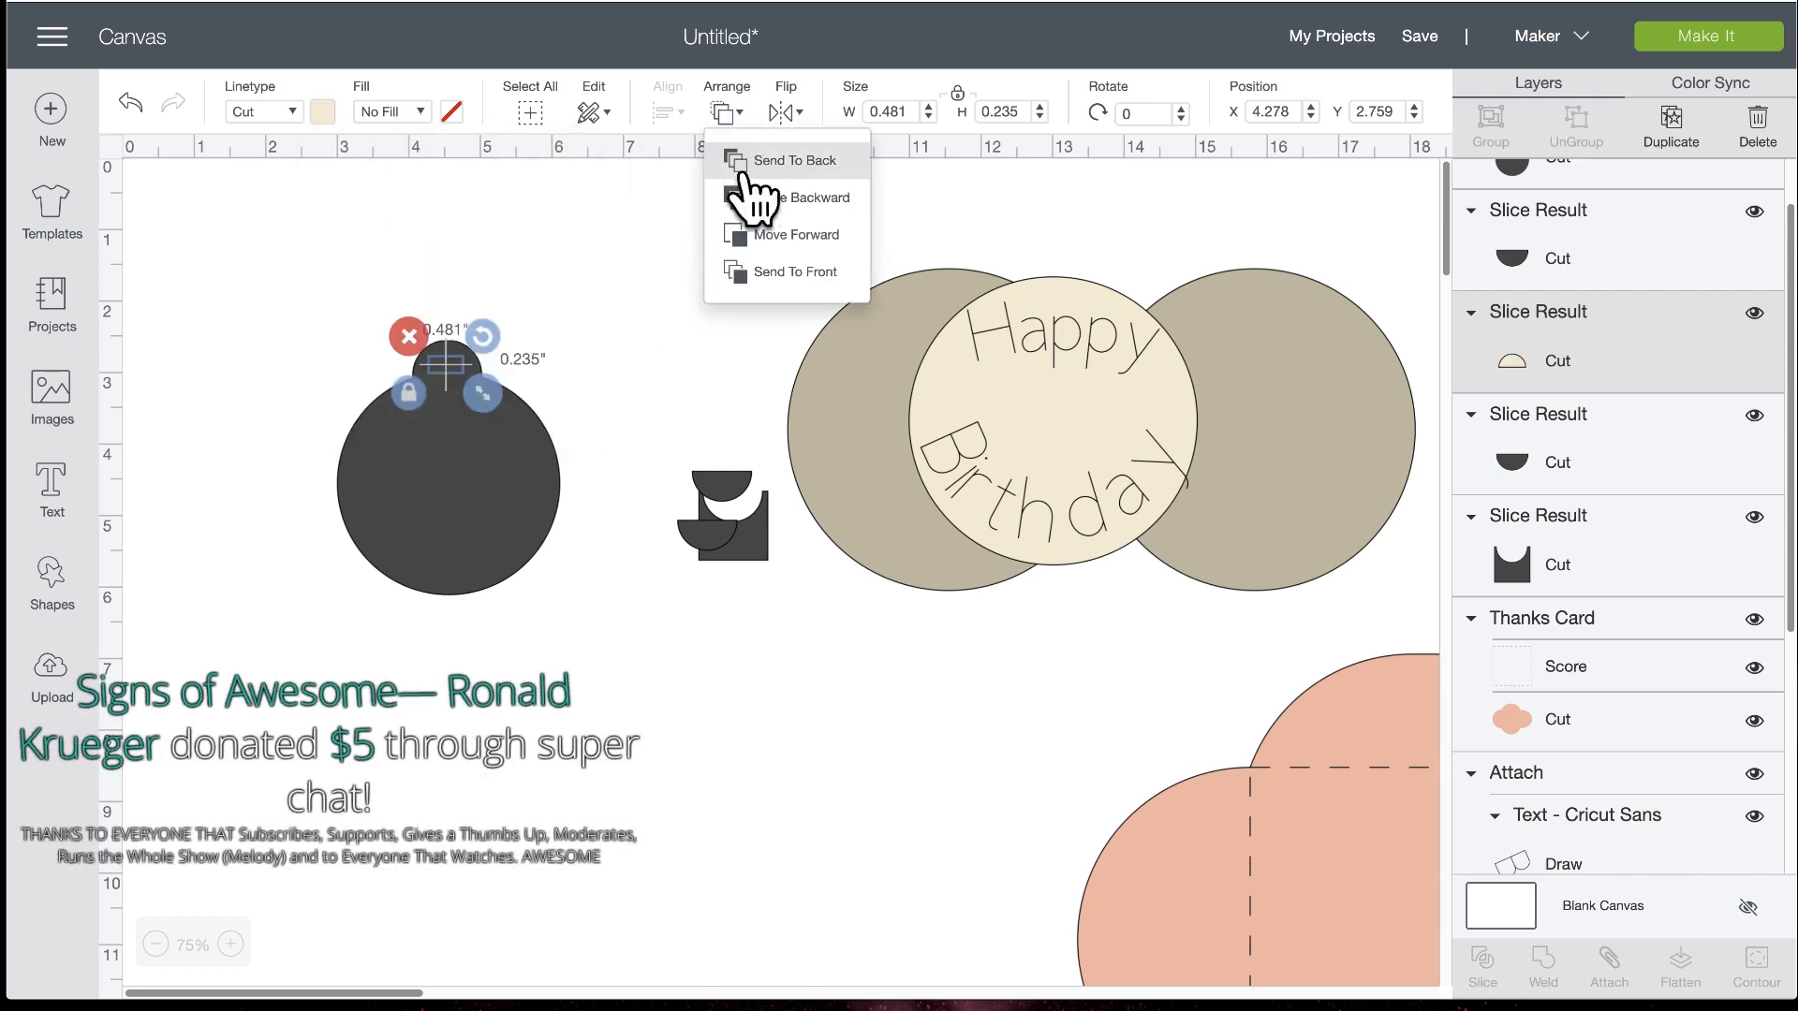
{"action": "left_click", "coordinate": [791, 274]}
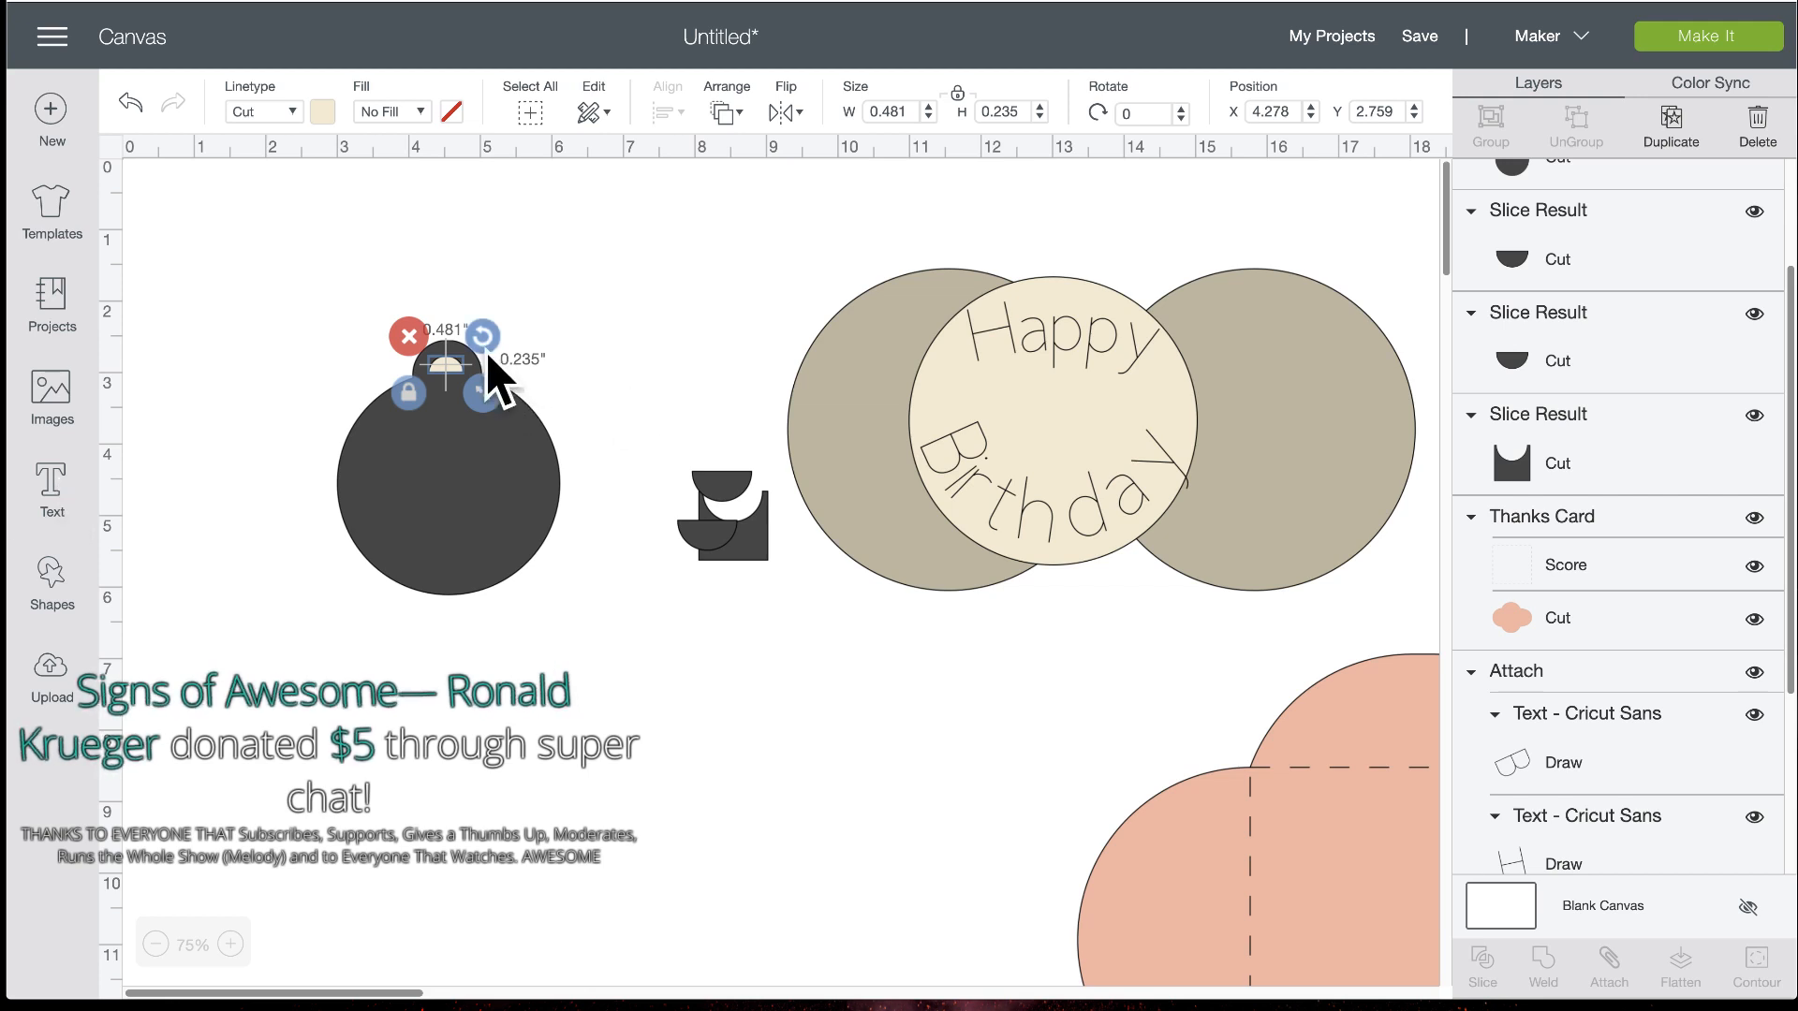
{"action": "left_click_drag", "start_coordinate": [446, 368], "coordinate": [447, 365]}
Slice the half circle out of the ornament and move the cut ornament to about X 2.22, Y 3.91 inches
{"action": "left_click_drag", "start_coordinate": [412, 283], "coordinate": [500, 478]}
{"action": "left_click", "coordinate": [1489, 974]}
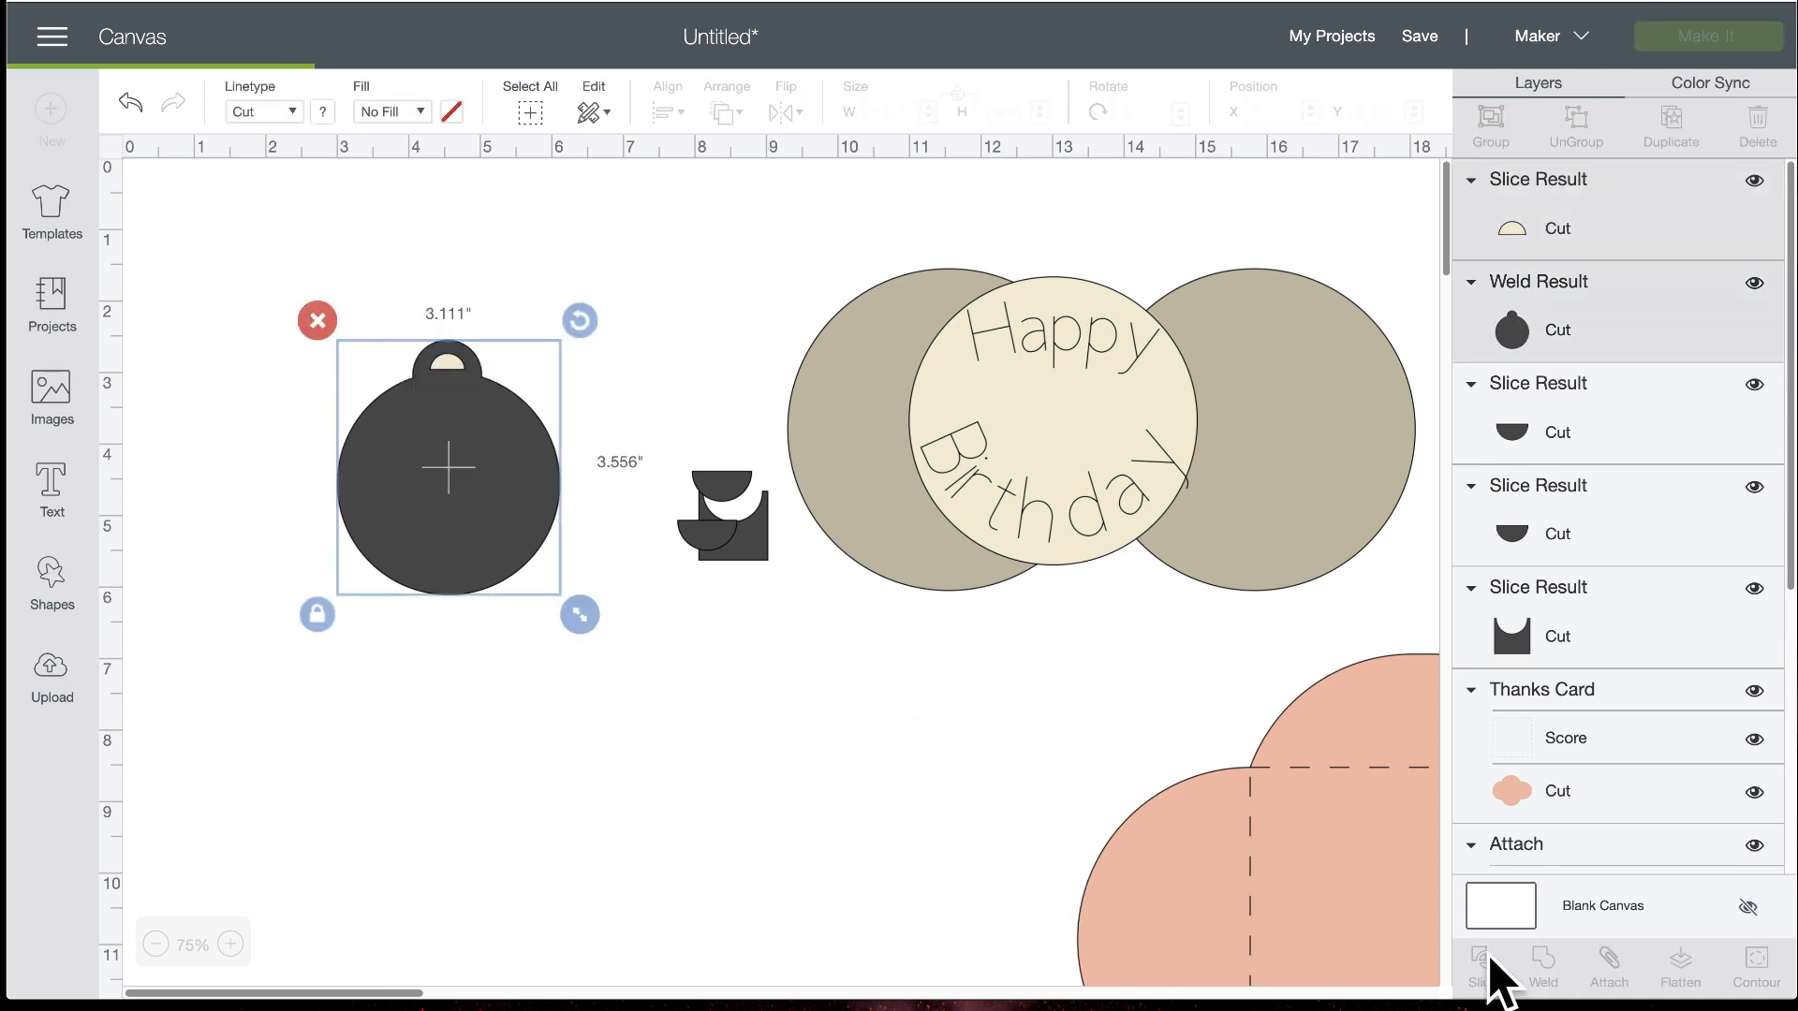
{"action": "left_click_drag", "start_coordinate": [506, 470], "coordinate": [506, 594]}
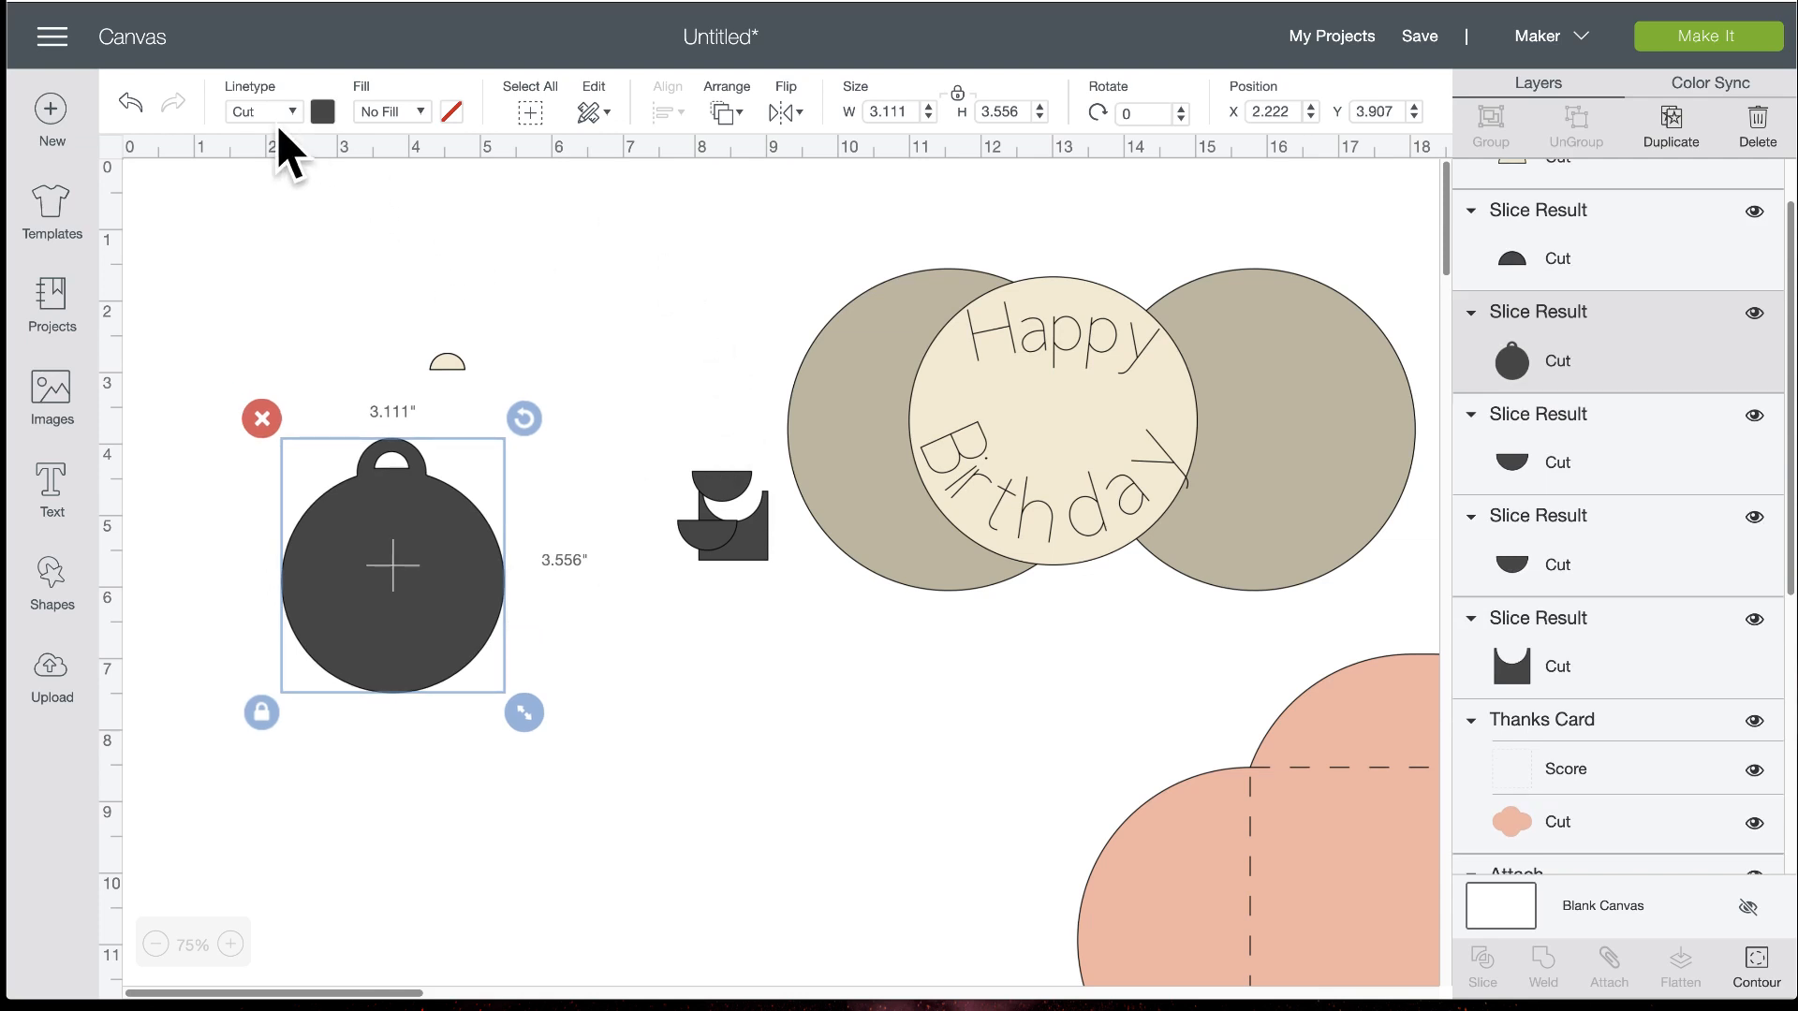
Change the ornament's material colour to light purple
{"action": "left_click", "coordinate": [322, 112]}
{"action": "left_click", "coordinate": [385, 256]}
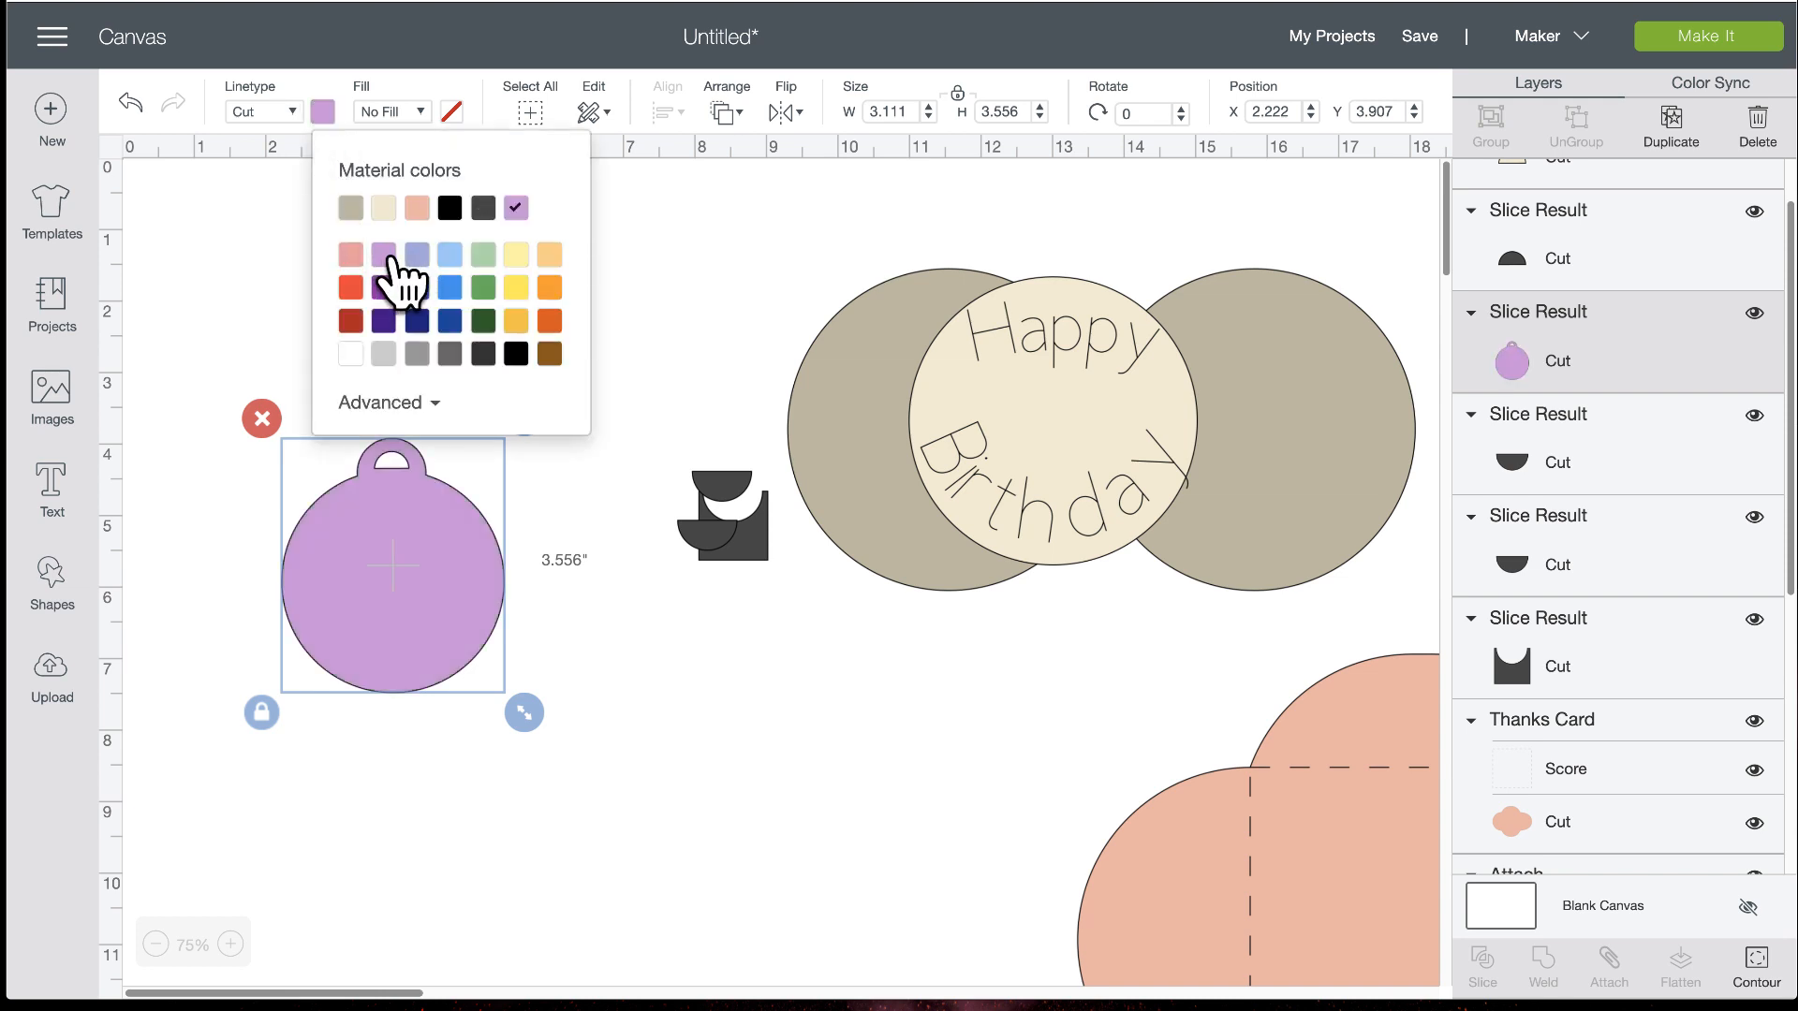
{"action": "left_click", "coordinate": [761, 279]}
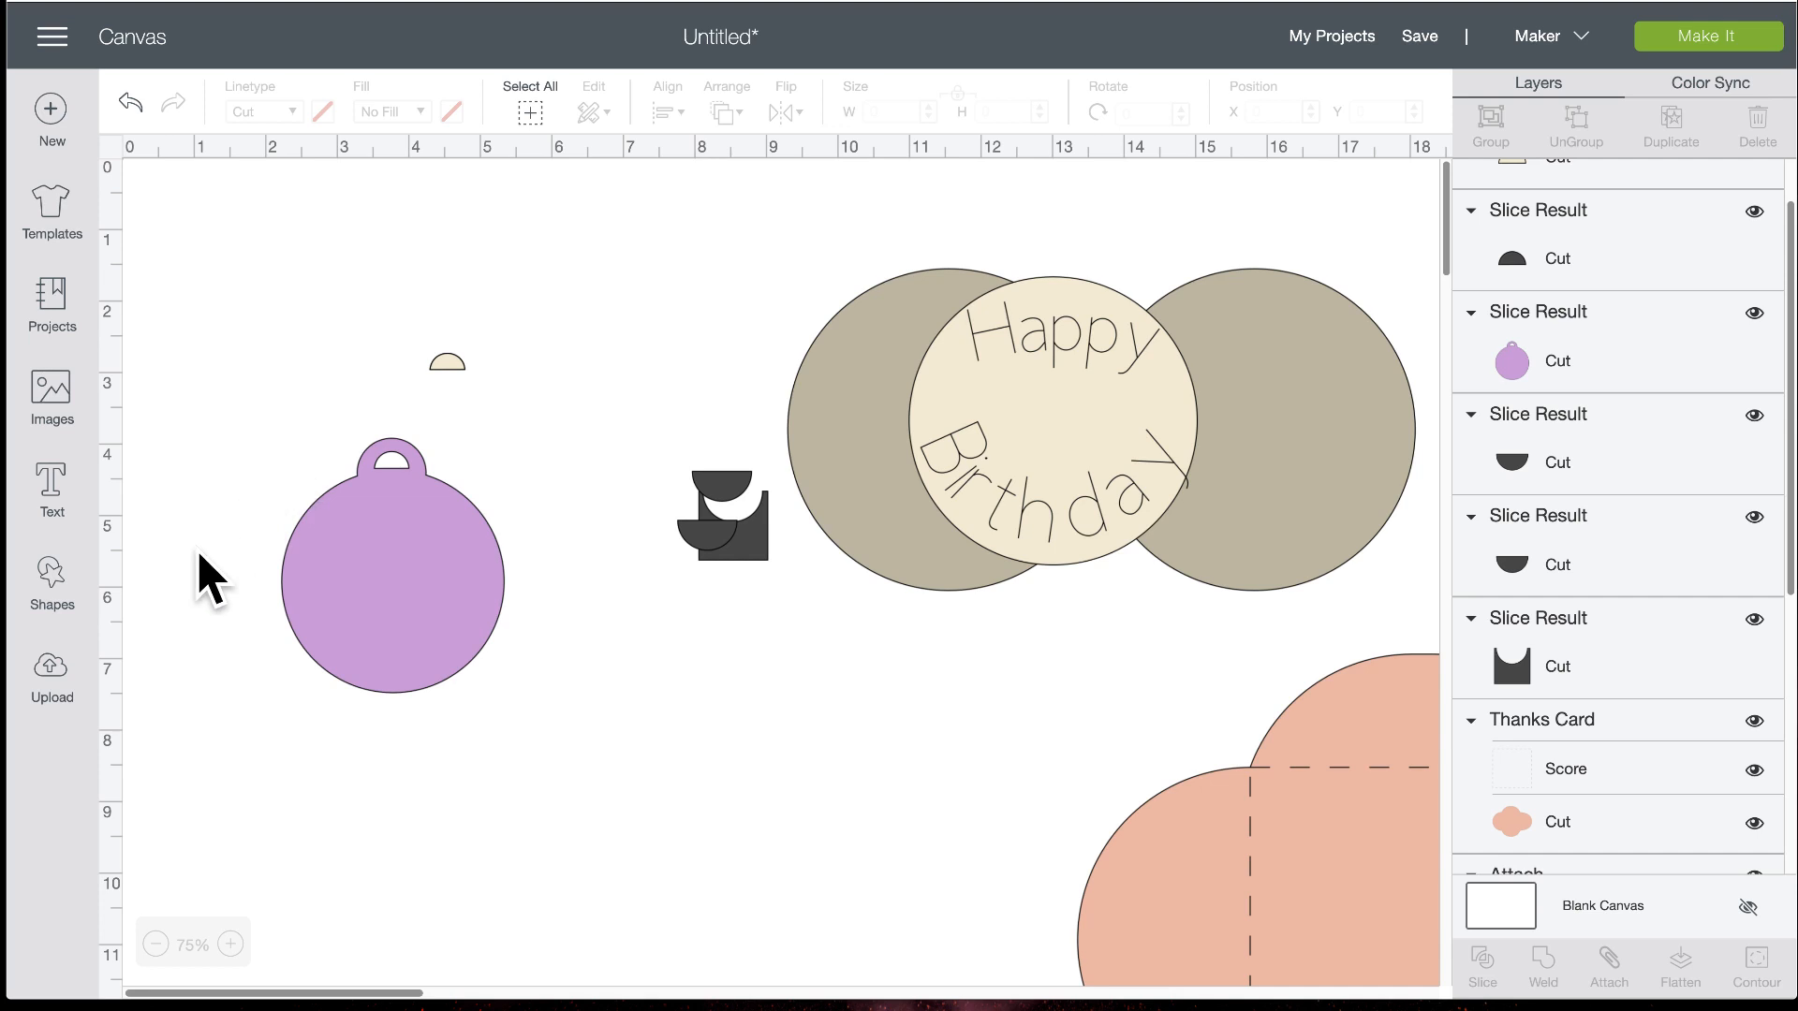
Move the cream Happy Birthday circle to about X 6.64, Y 0.87 inches and detach its text
{"action": "left_click_drag", "start_coordinate": [1068, 356], "coordinate": [749, 302]}
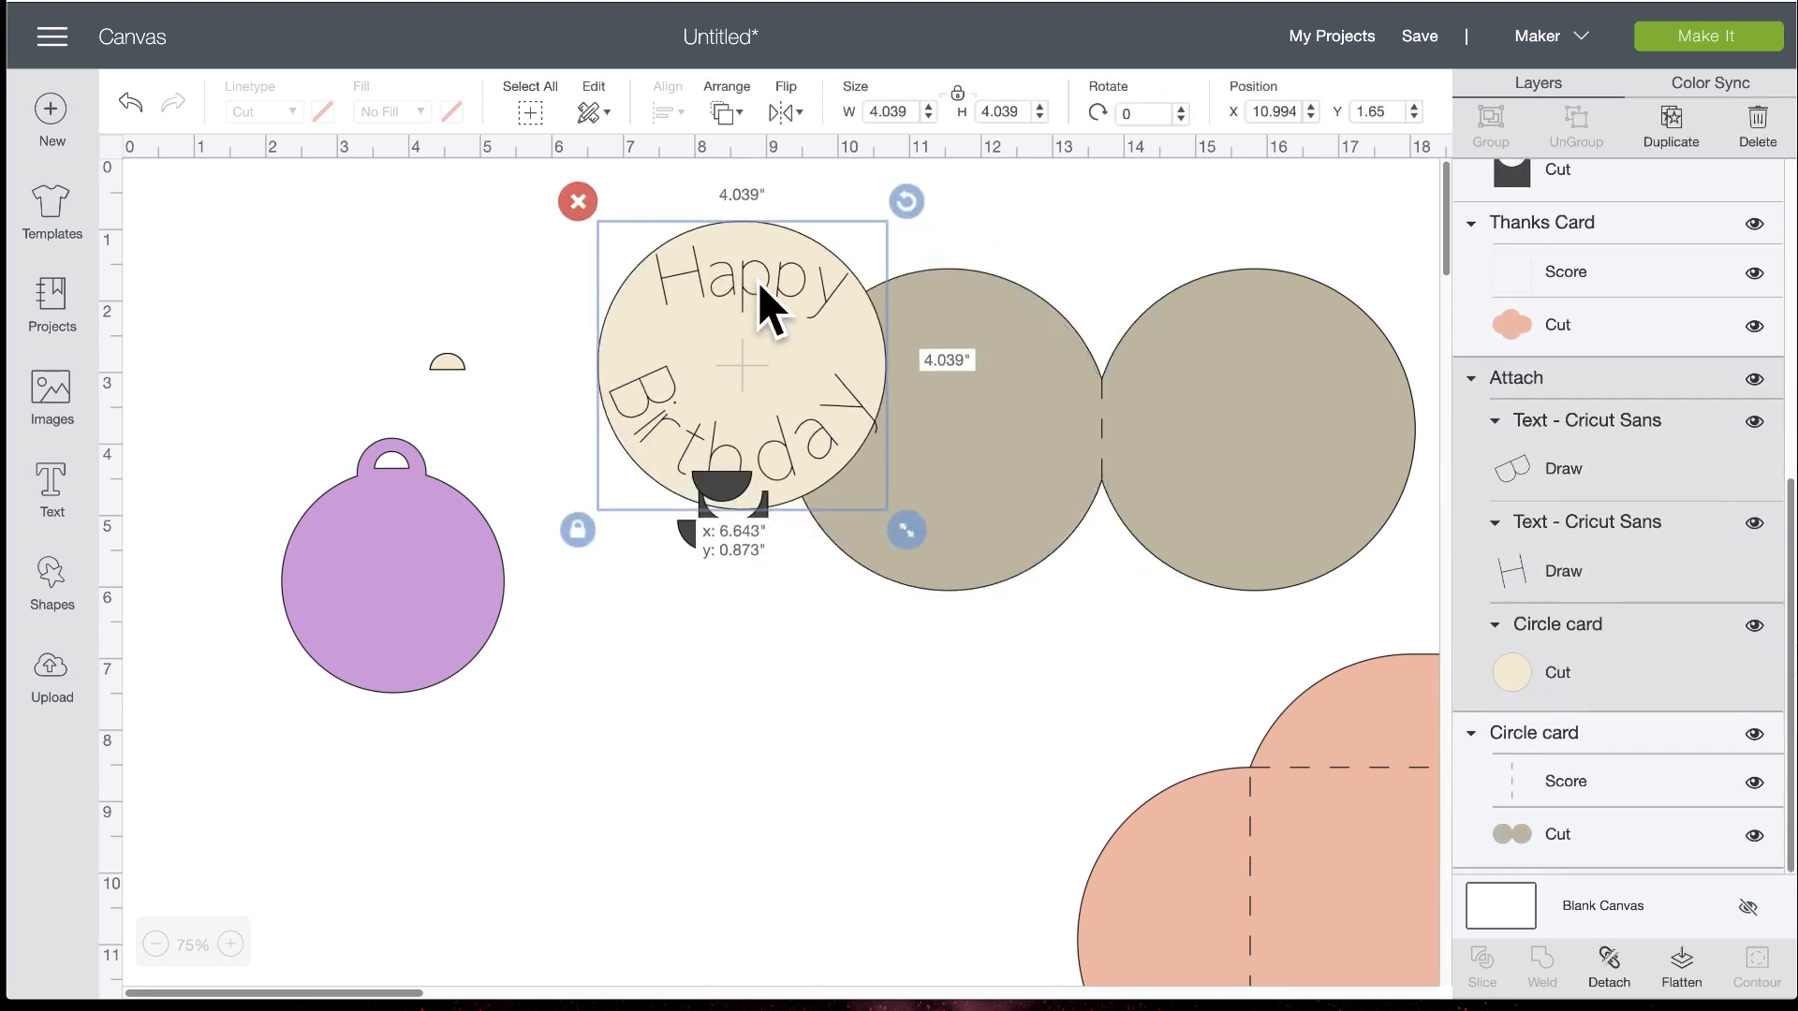
{"action": "left_click", "coordinate": [1609, 967]}
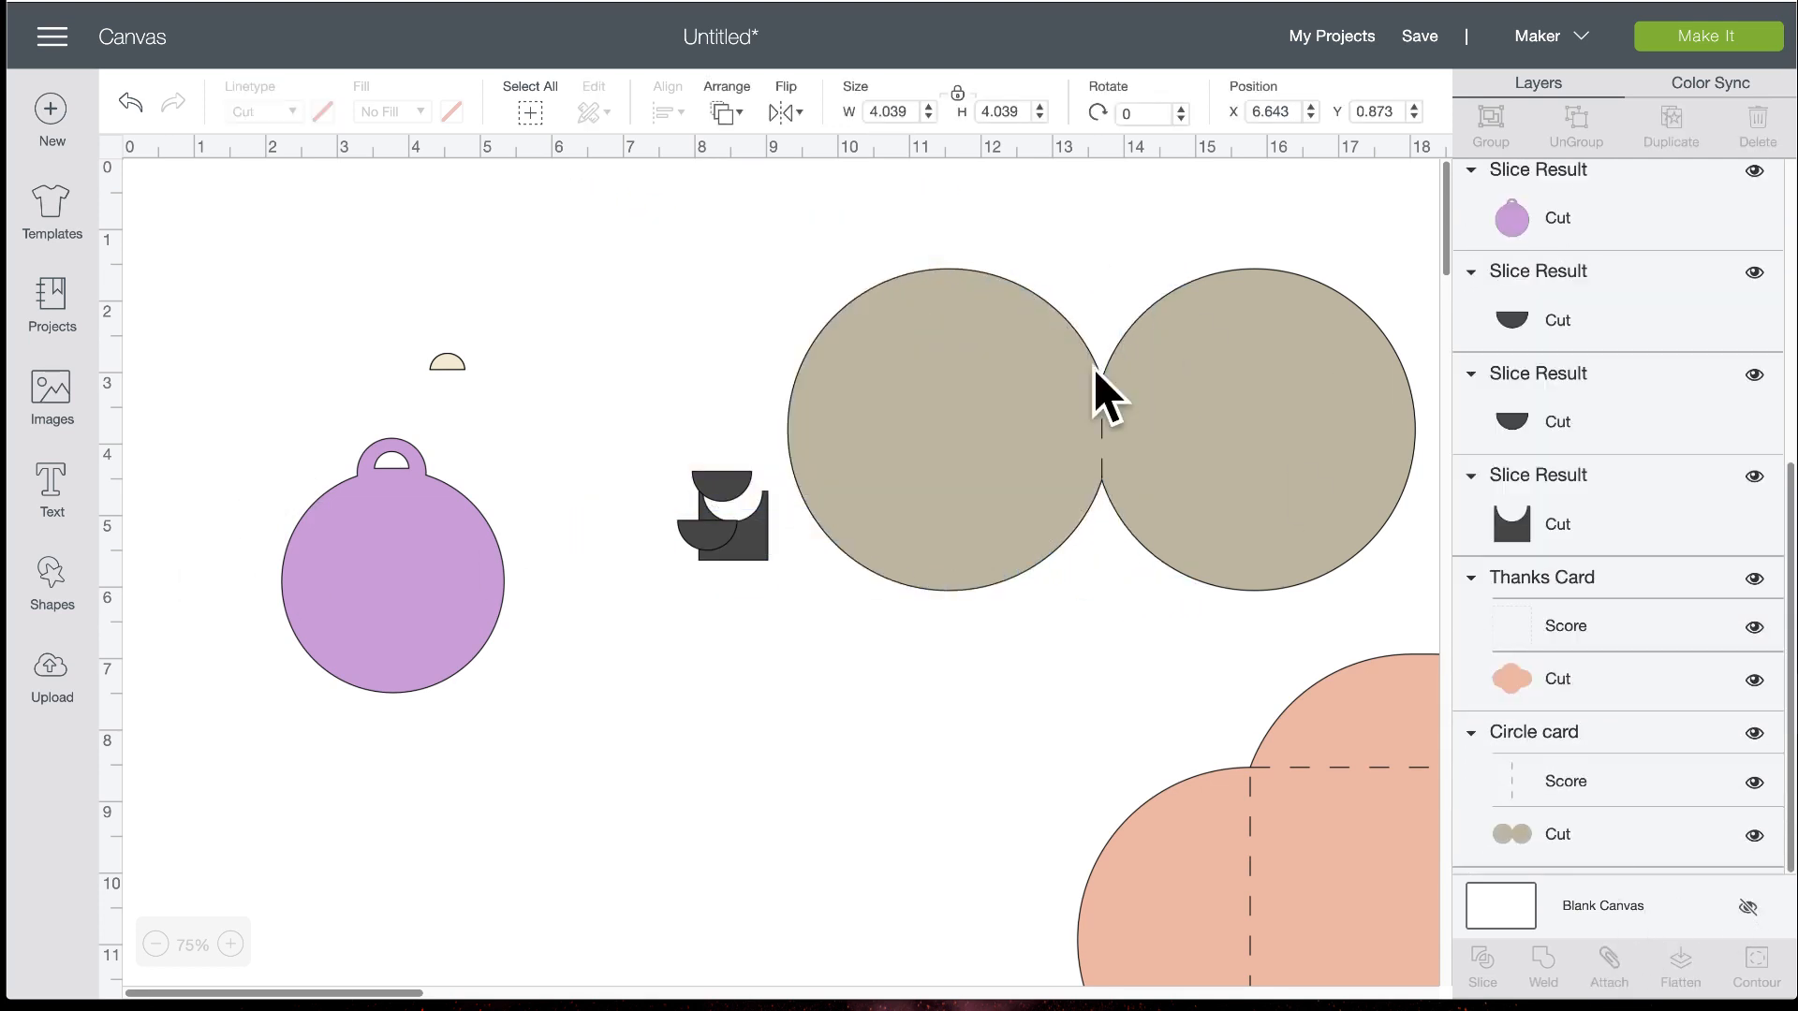
Move the curved Happy text onto the purple ornament and resize it to fit inside
{"action": "left_click_drag", "start_coordinate": [770, 300], "coordinate": [420, 582]}
{"action": "left_click_drag", "start_coordinate": [505, 623], "coordinate": [486, 620]}
{"action": "left_click_drag", "start_coordinate": [380, 568], "coordinate": [395, 564]}
{"action": "left_click", "coordinate": [552, 714]}
Attach the Happy text to the purple ornament and move them together to about X 2.26, Y 3.63 inches
{"action": "left_click_drag", "start_coordinate": [561, 740], "coordinate": [309, 444]}
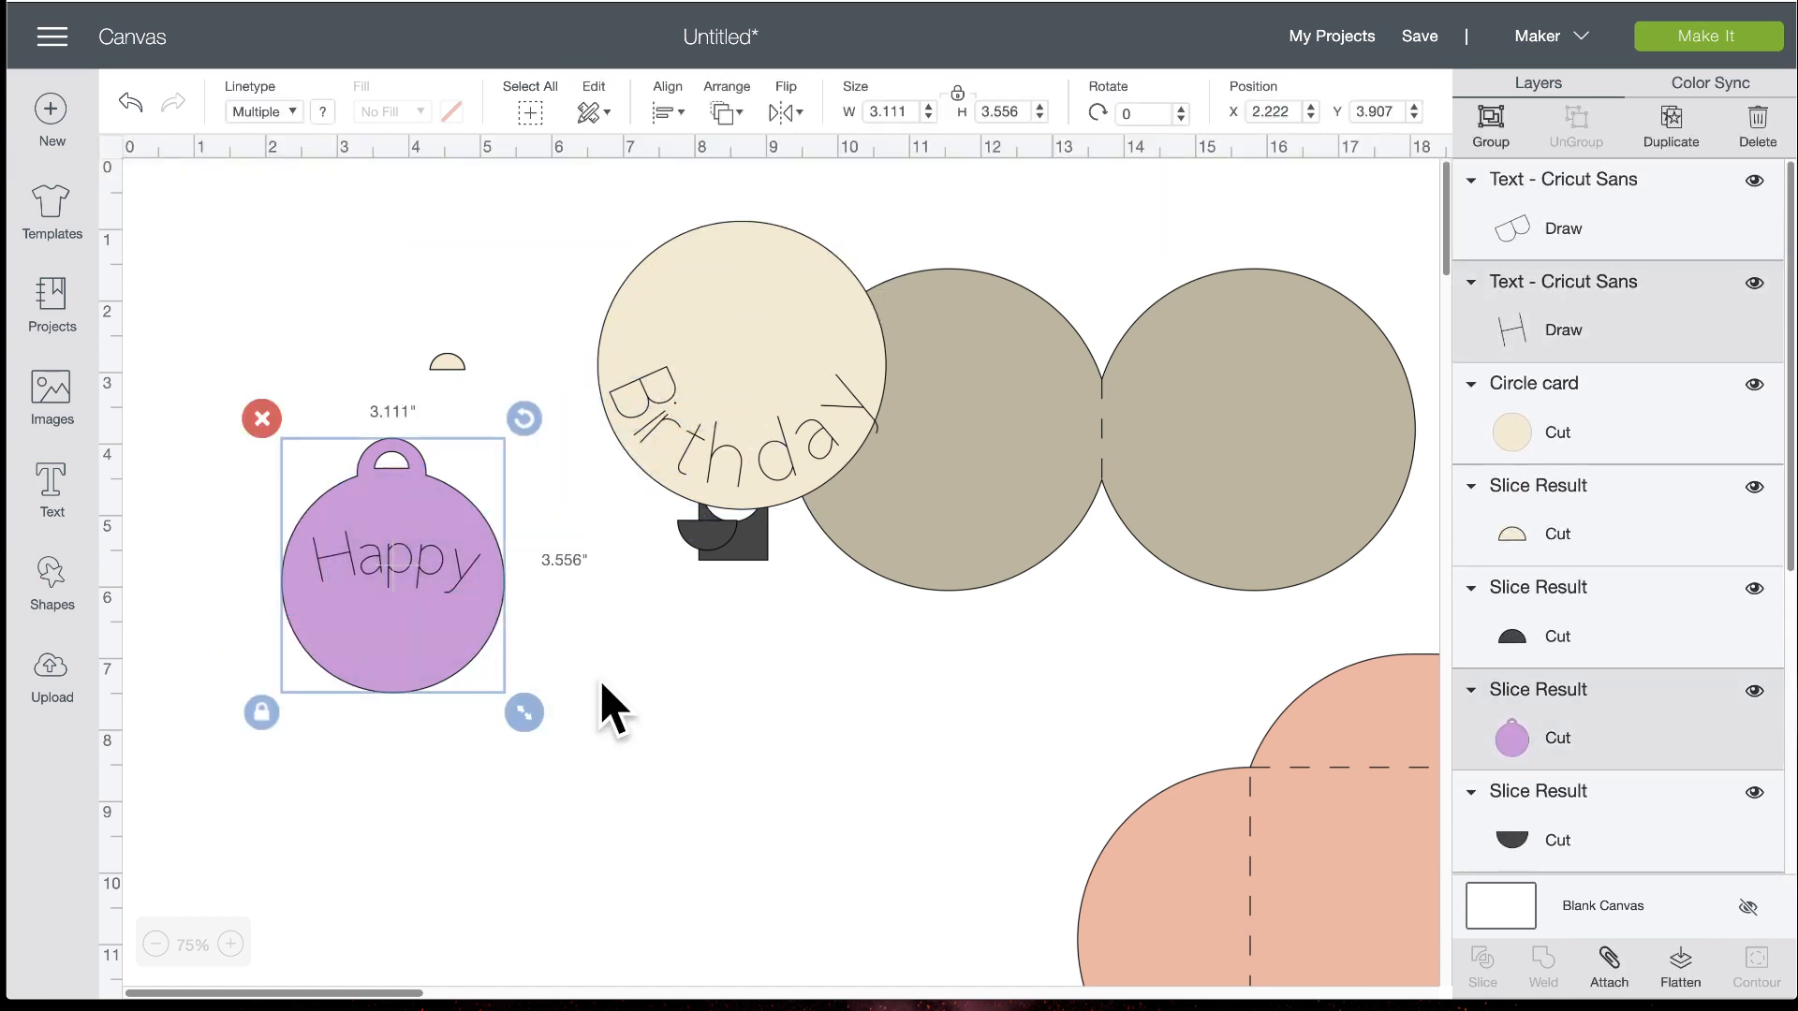
{"action": "left_click", "coordinate": [1608, 960]}
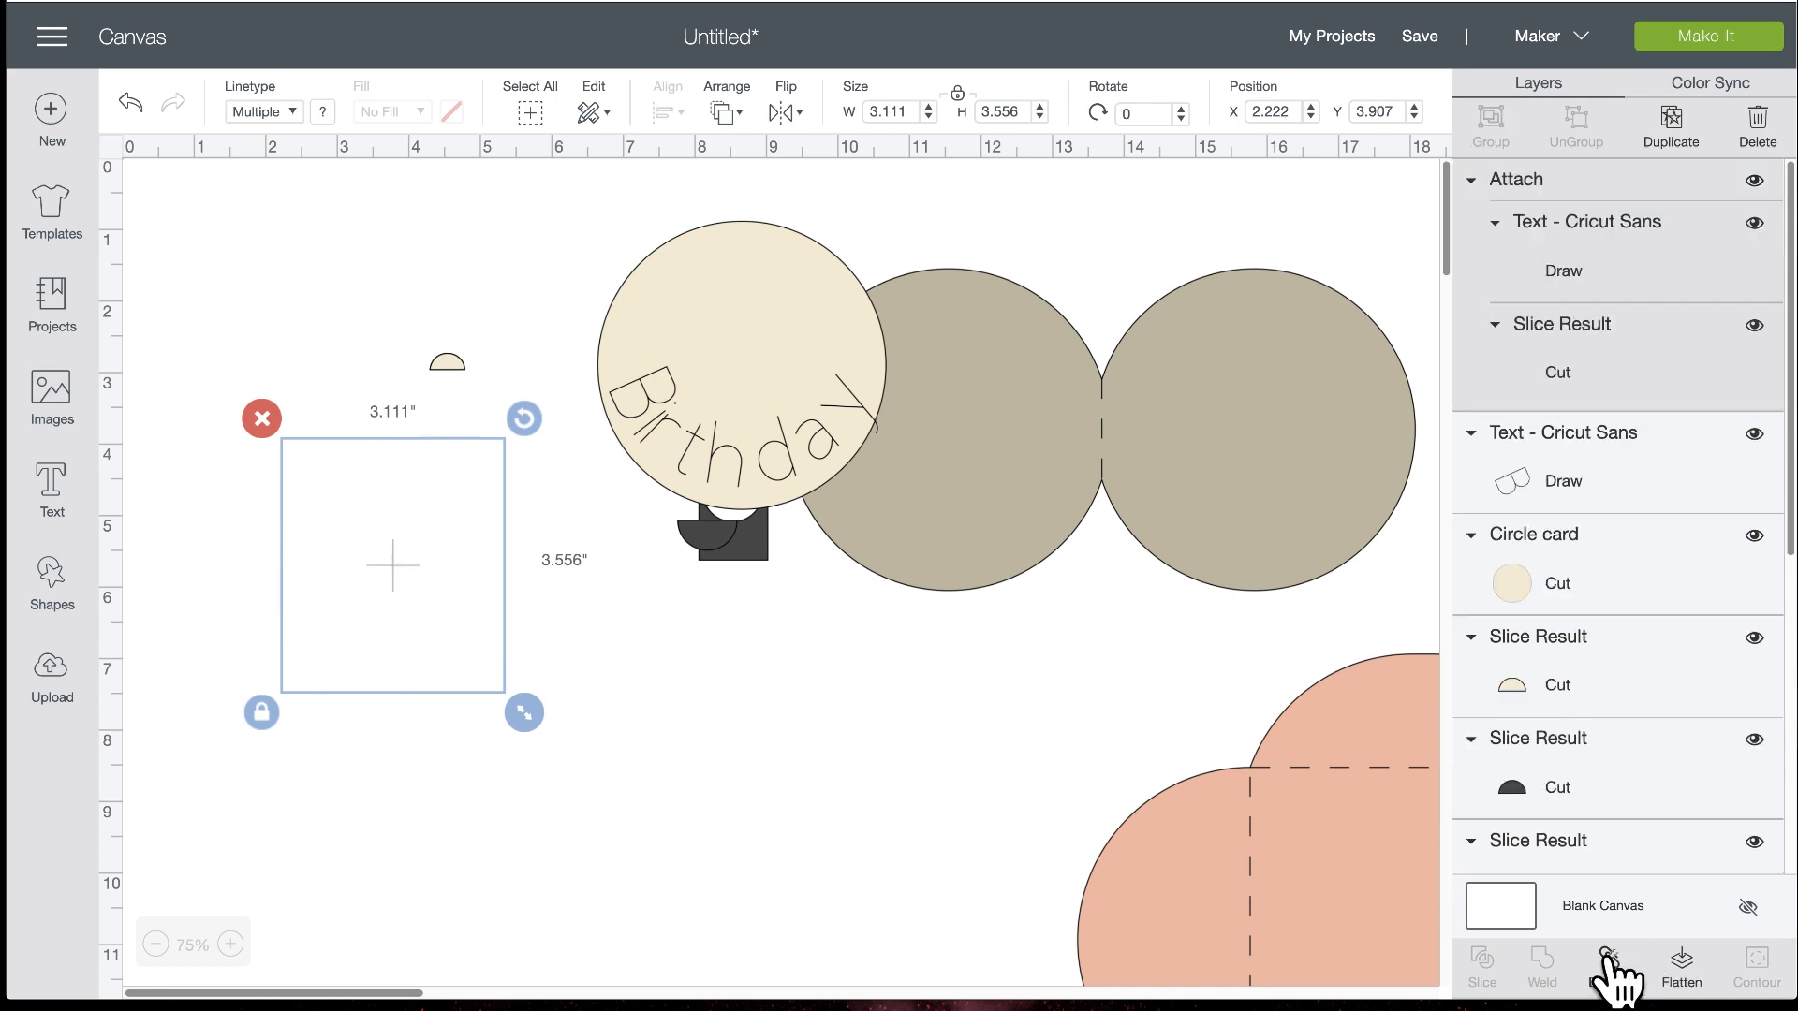
{"action": "left_click_drag", "start_coordinate": [410, 587], "coordinate": [417, 558]}
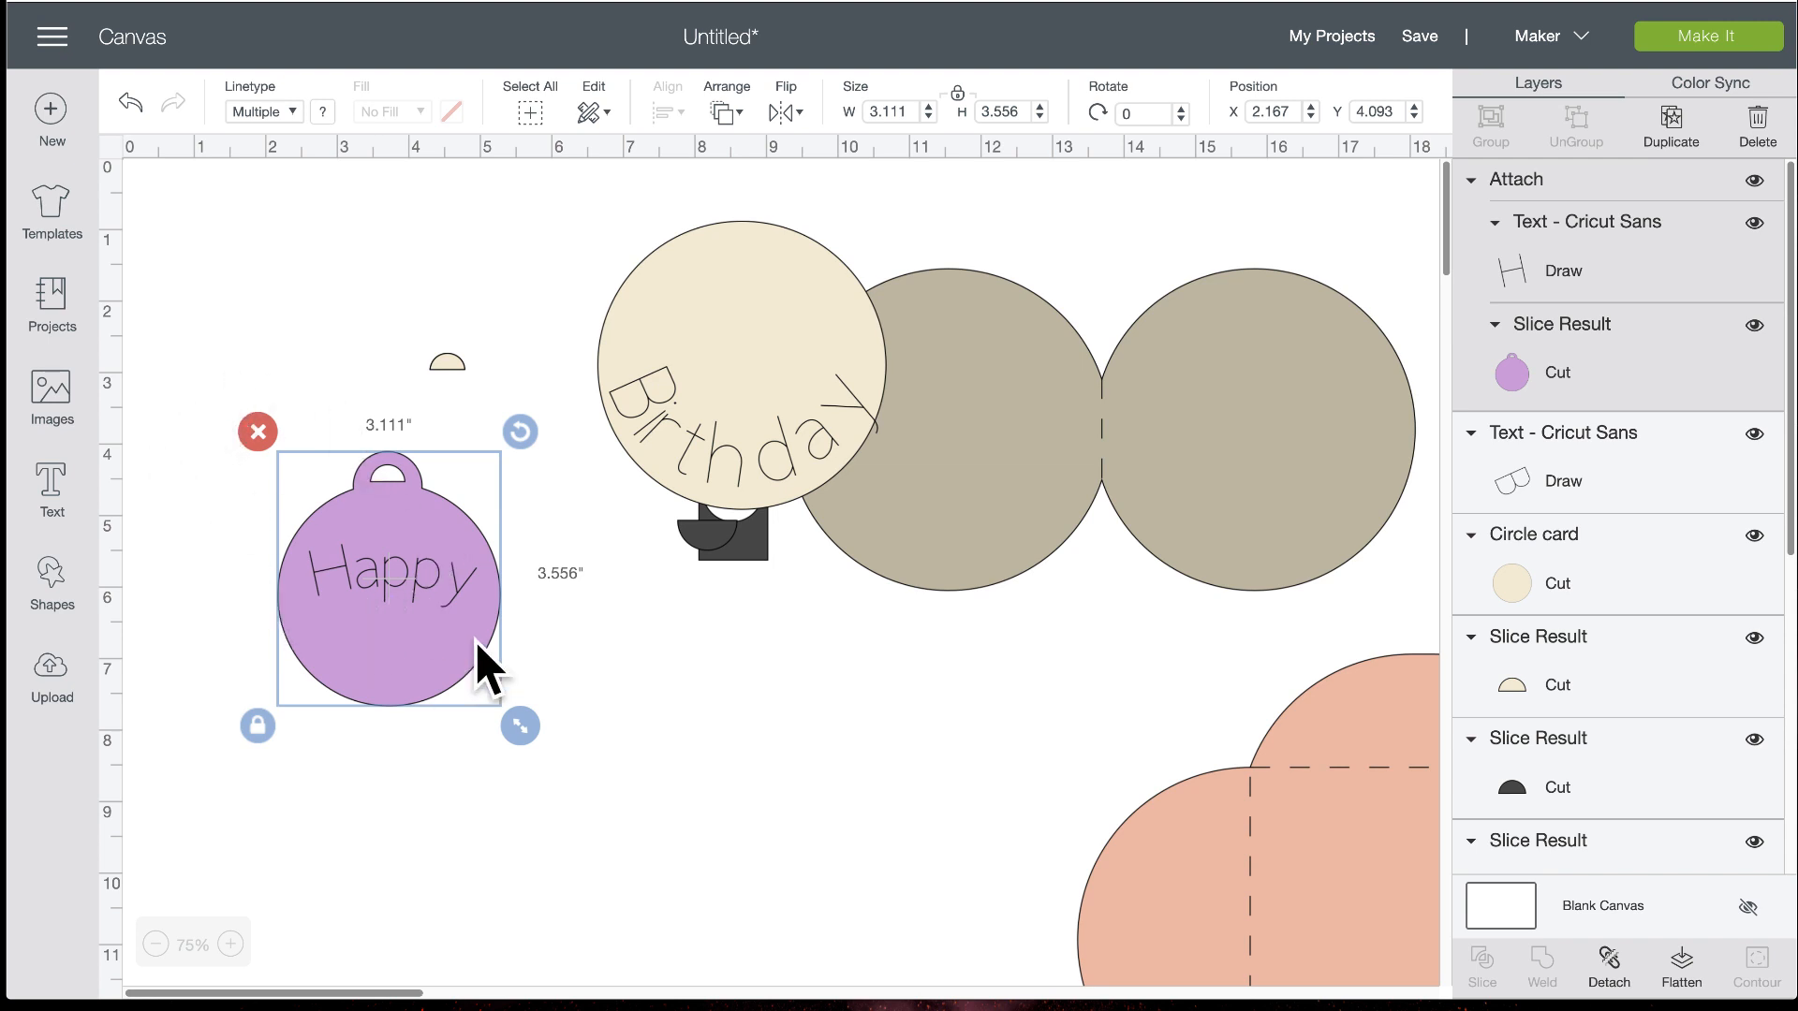
{"action": "mouse_move", "coordinate": [328, 559]}
{"action": "left_mouse_down"}
{"action": "mouse_move", "coordinate": [364, 539]}
{"action": "mouse_move", "coordinate": [335, 526]}
{"action": "left_mouse_up"}
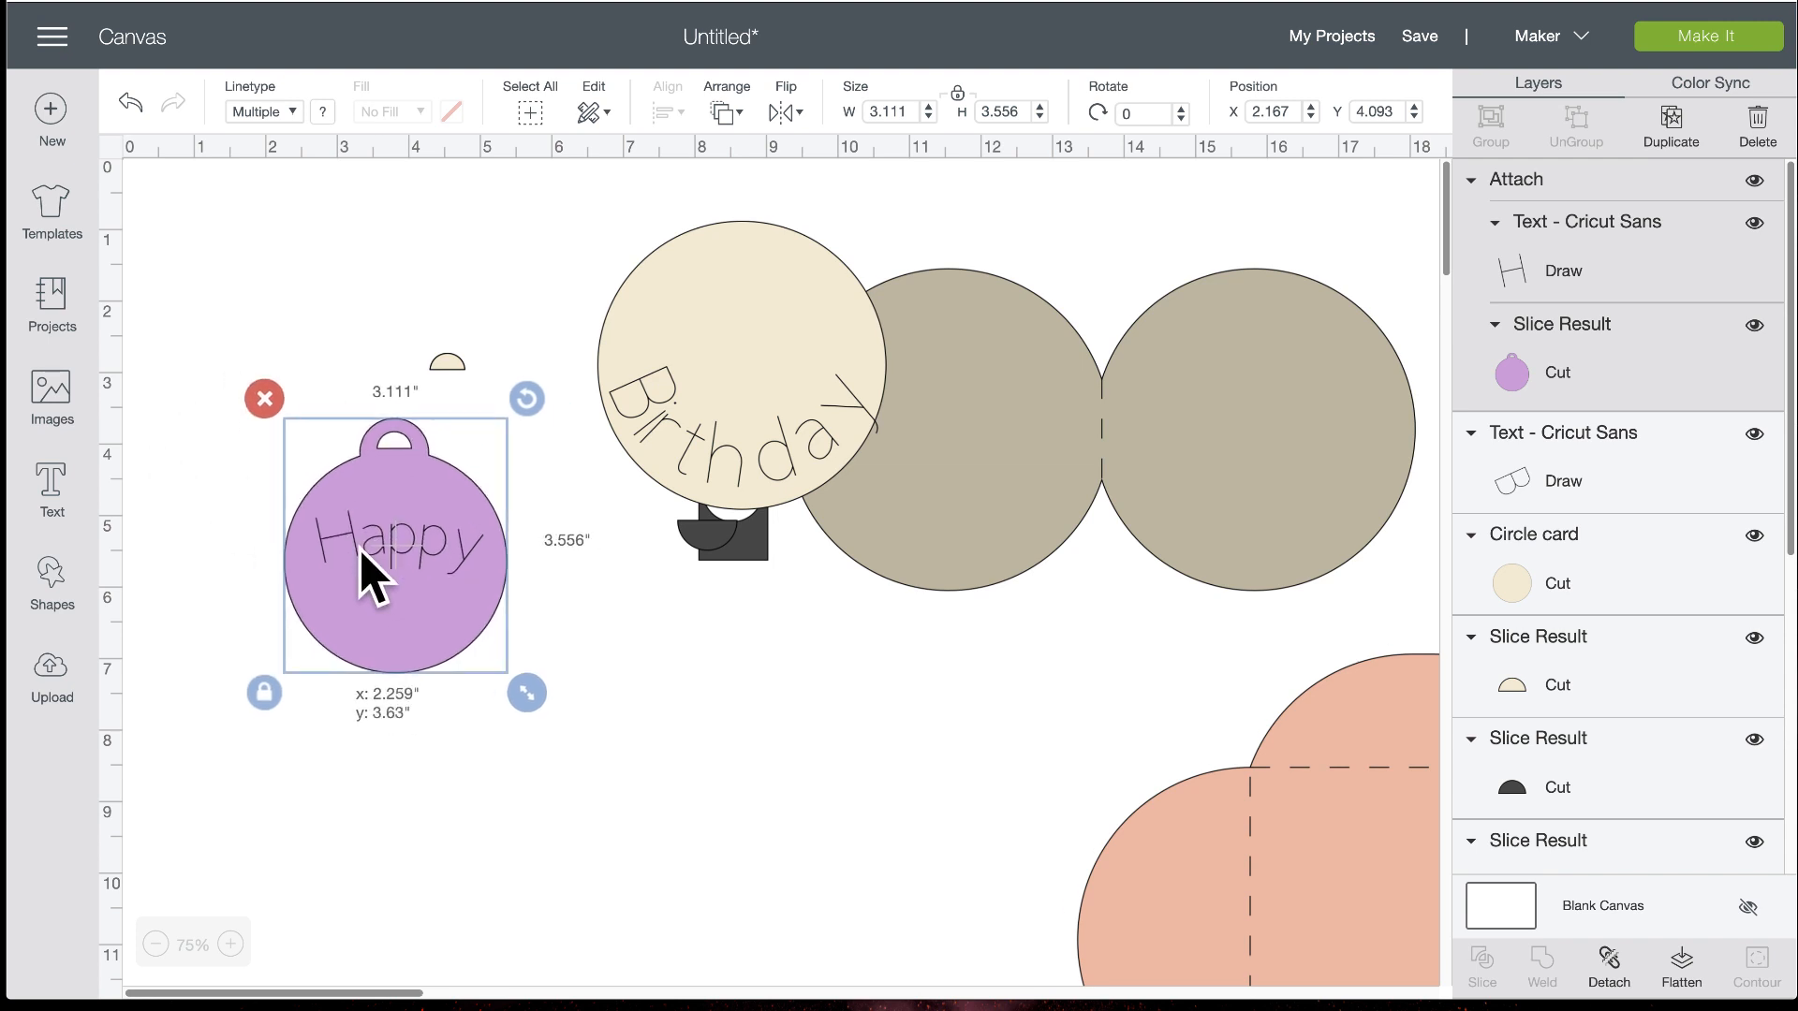
Preview the project's mats, examine how mat 6 lays out the Happy ornament, and leave the preview
{"action": "left_click", "coordinate": [1706, 37]}
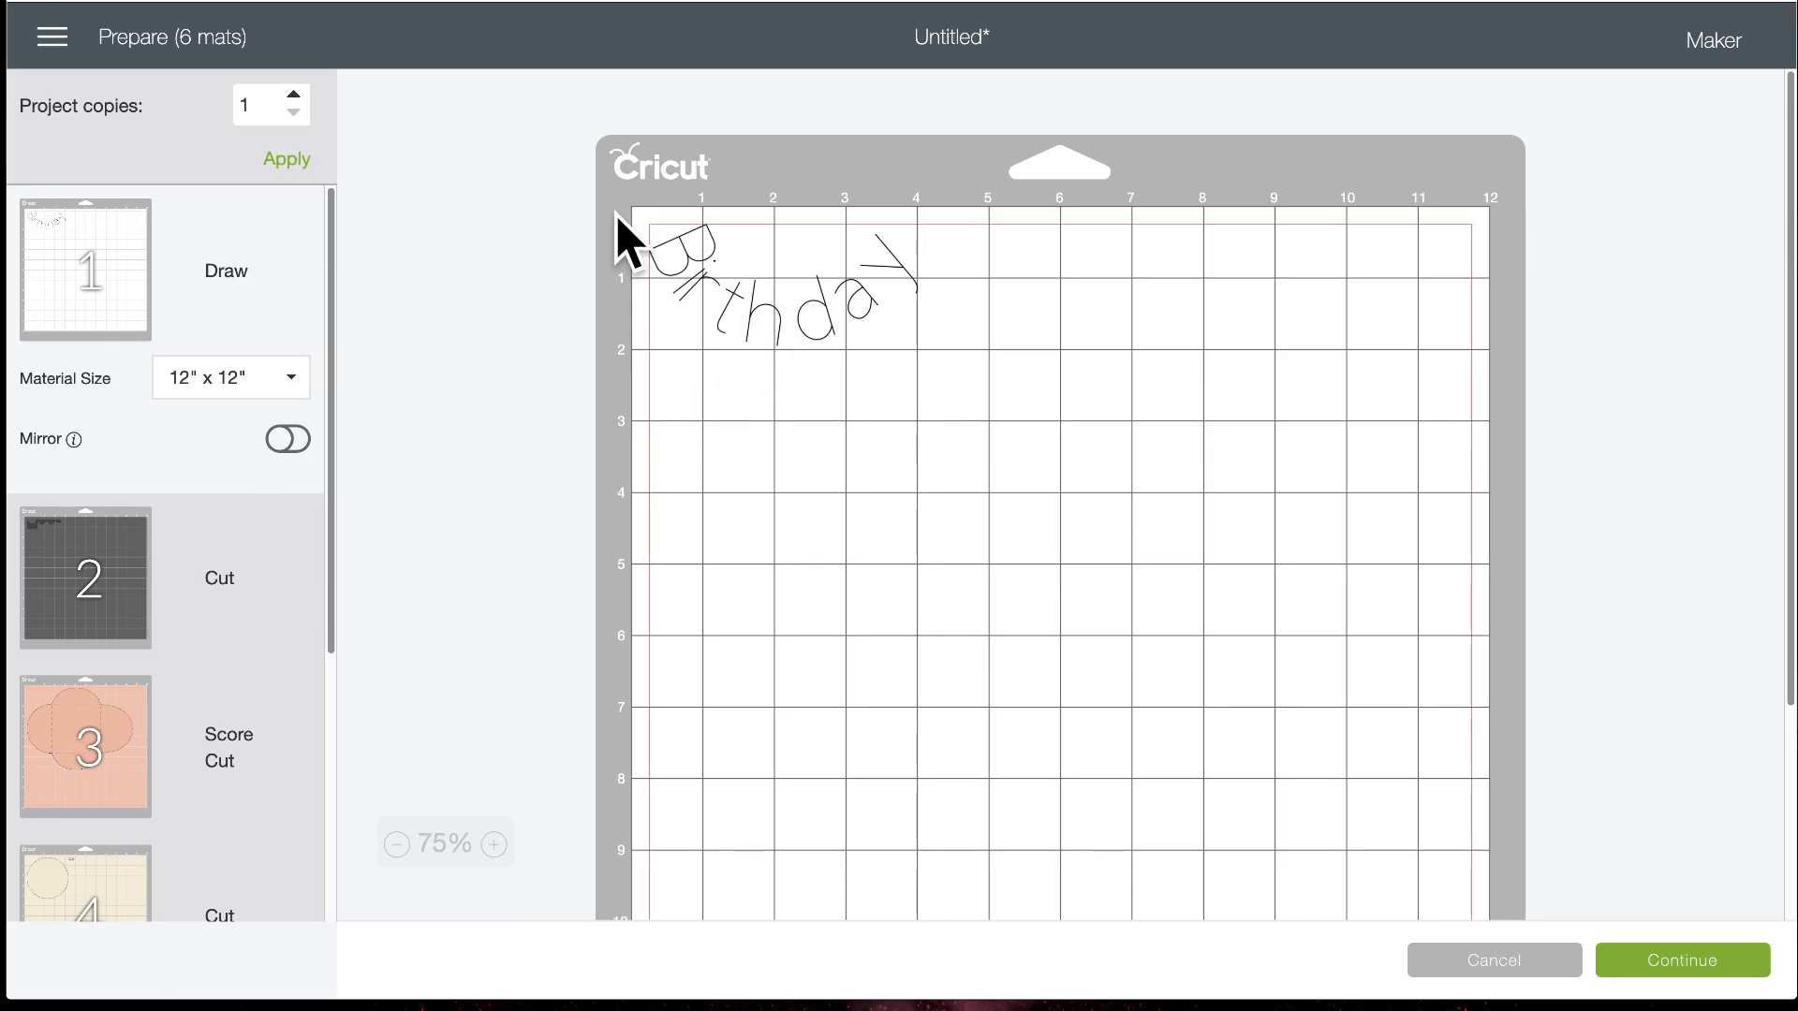
{"action": "scroll", "coordinate": [113, 755], "scroll_direction": "down", "scroll_amount": 5}
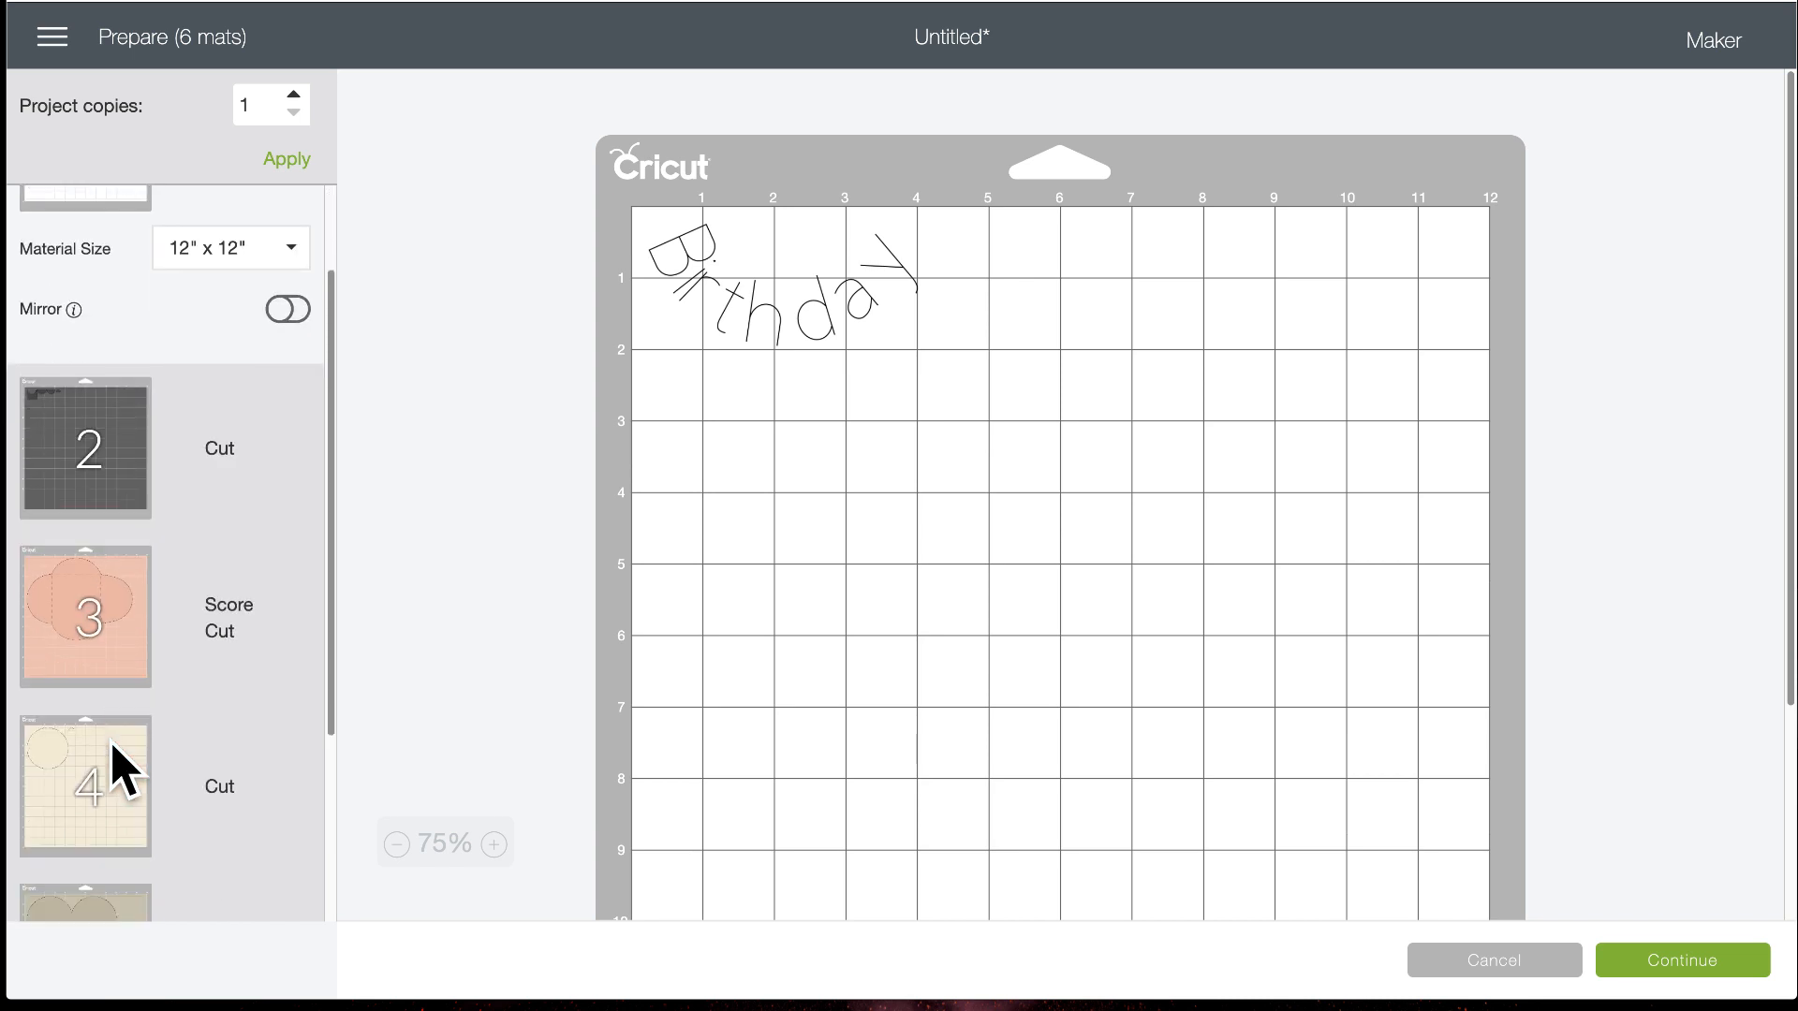
{"action": "left_click", "coordinate": [97, 837]}
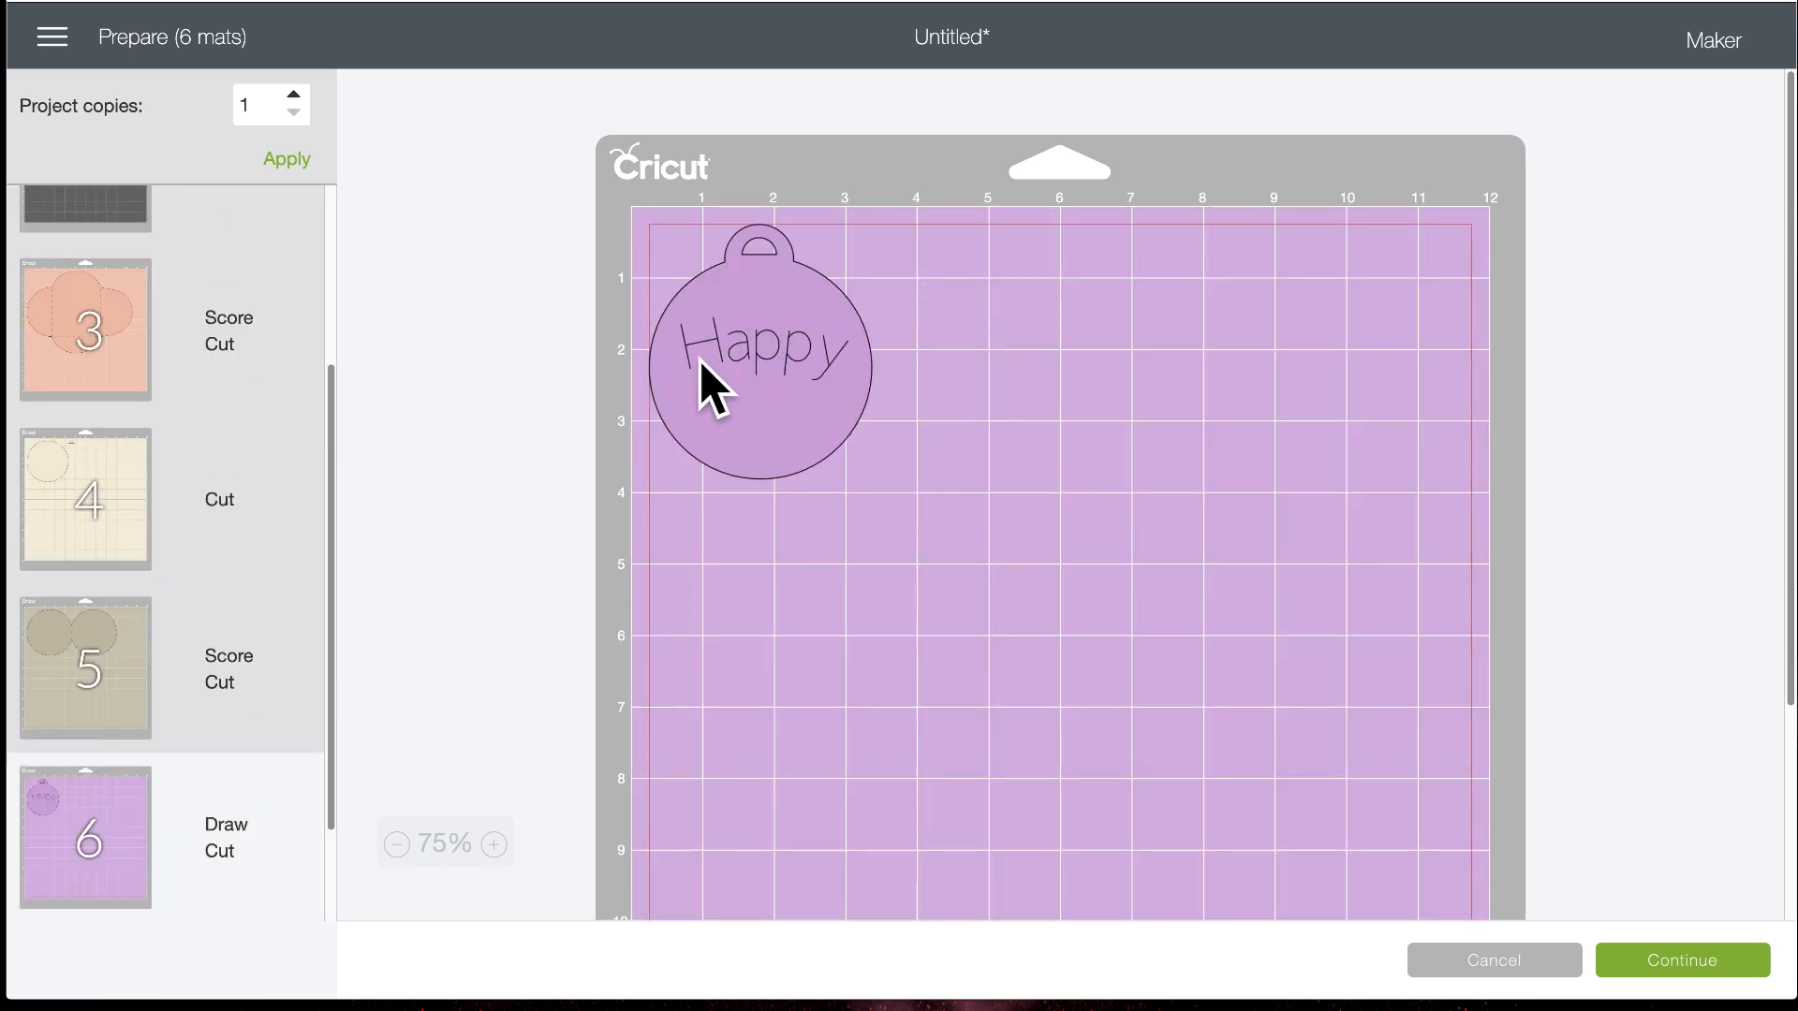
{"action": "left_click", "coordinate": [1495, 961]}
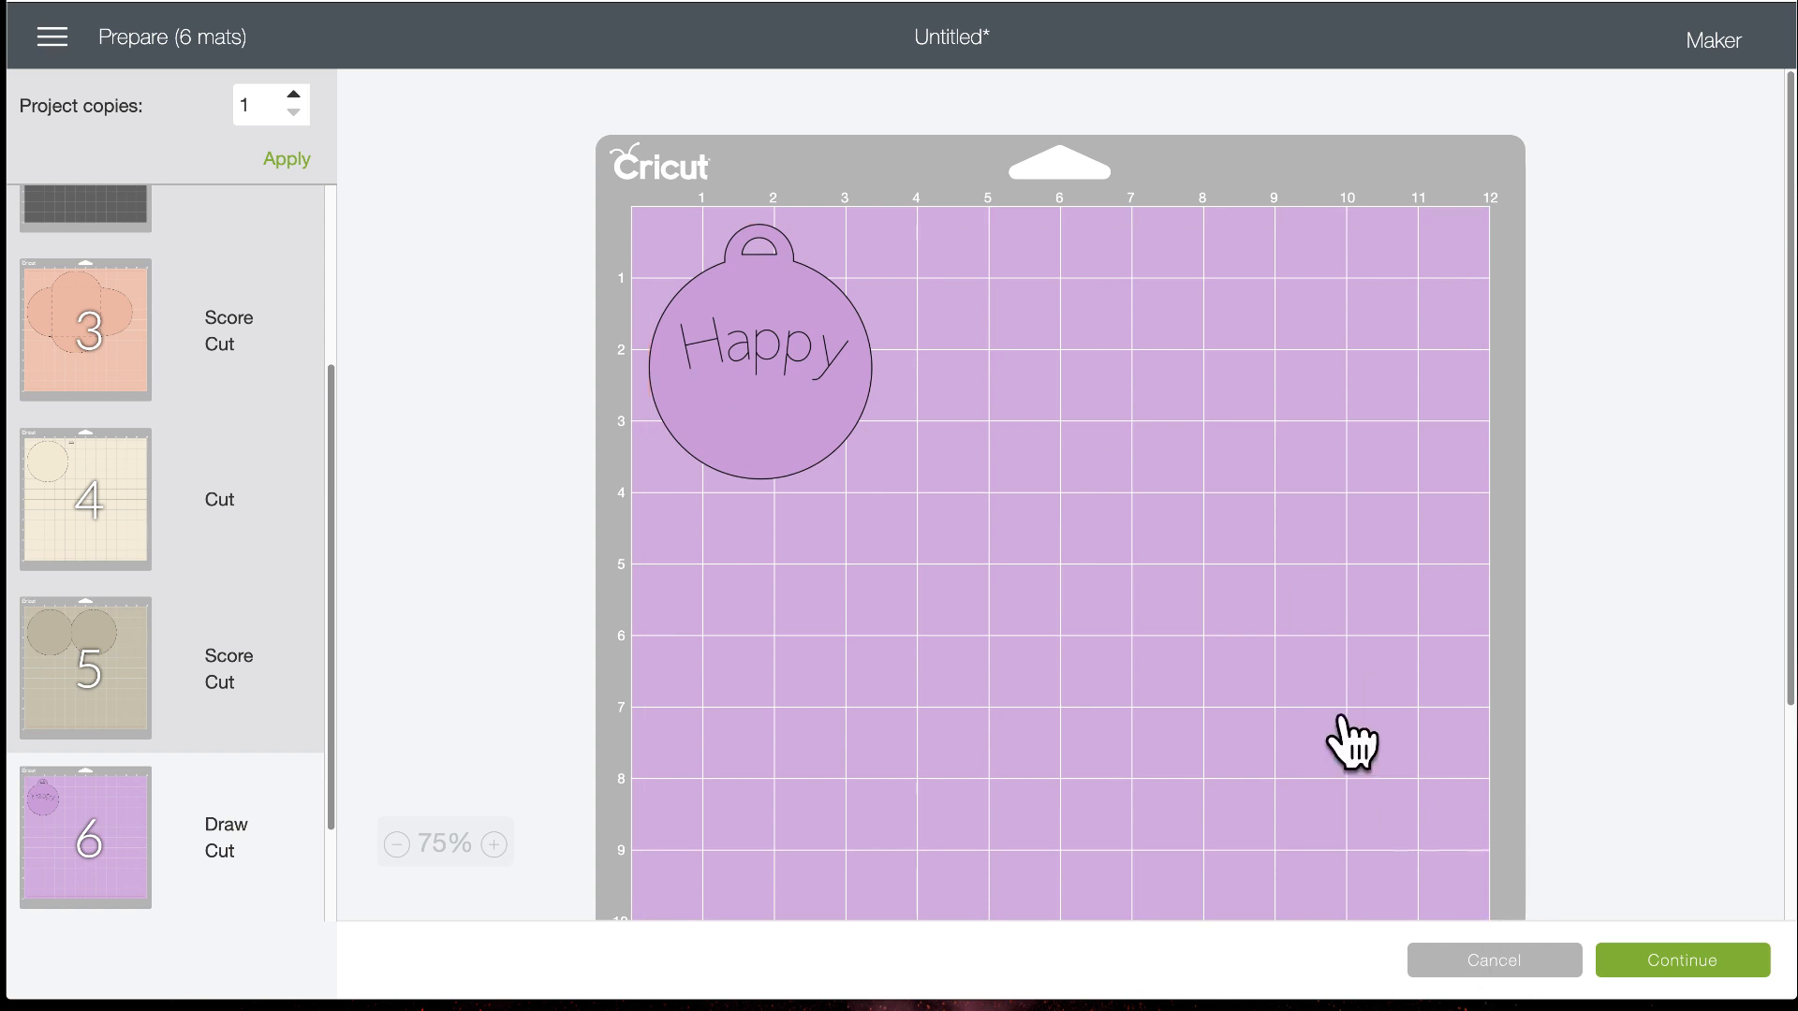
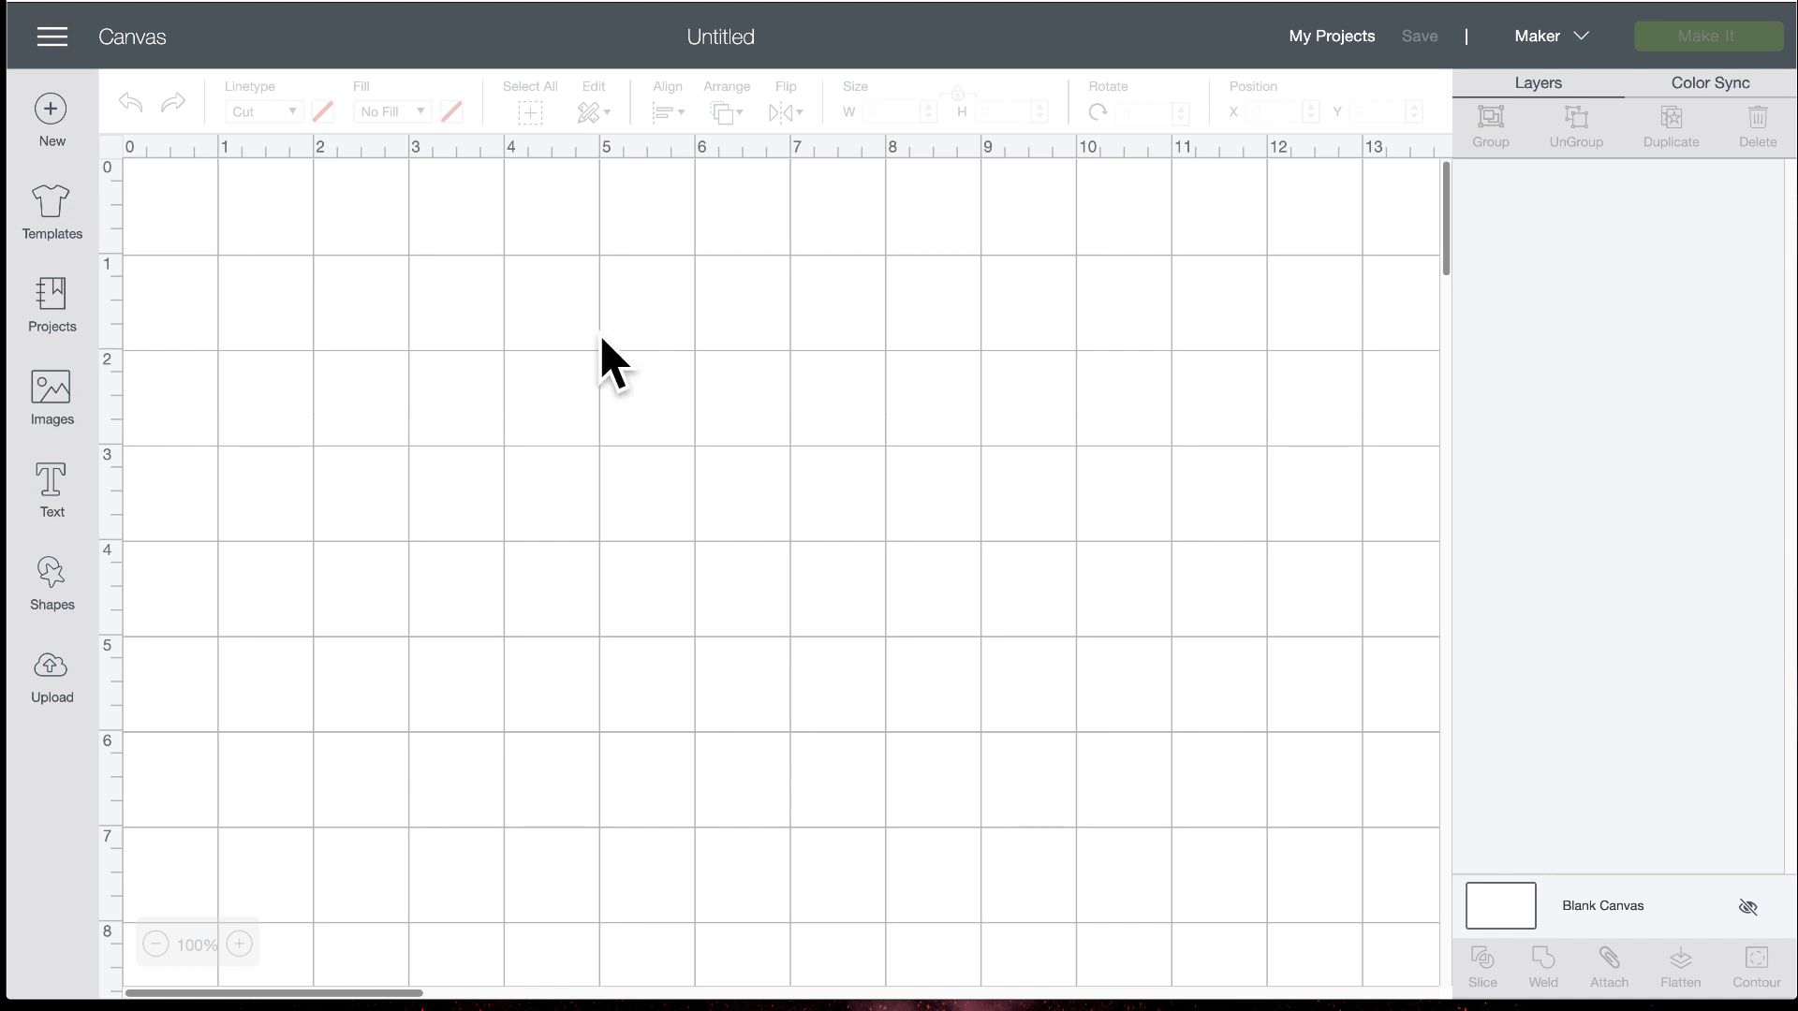
{"action": "scroll", "coordinate": [783, 165], "scroll_direction": "right", "scroll_amount": 1}
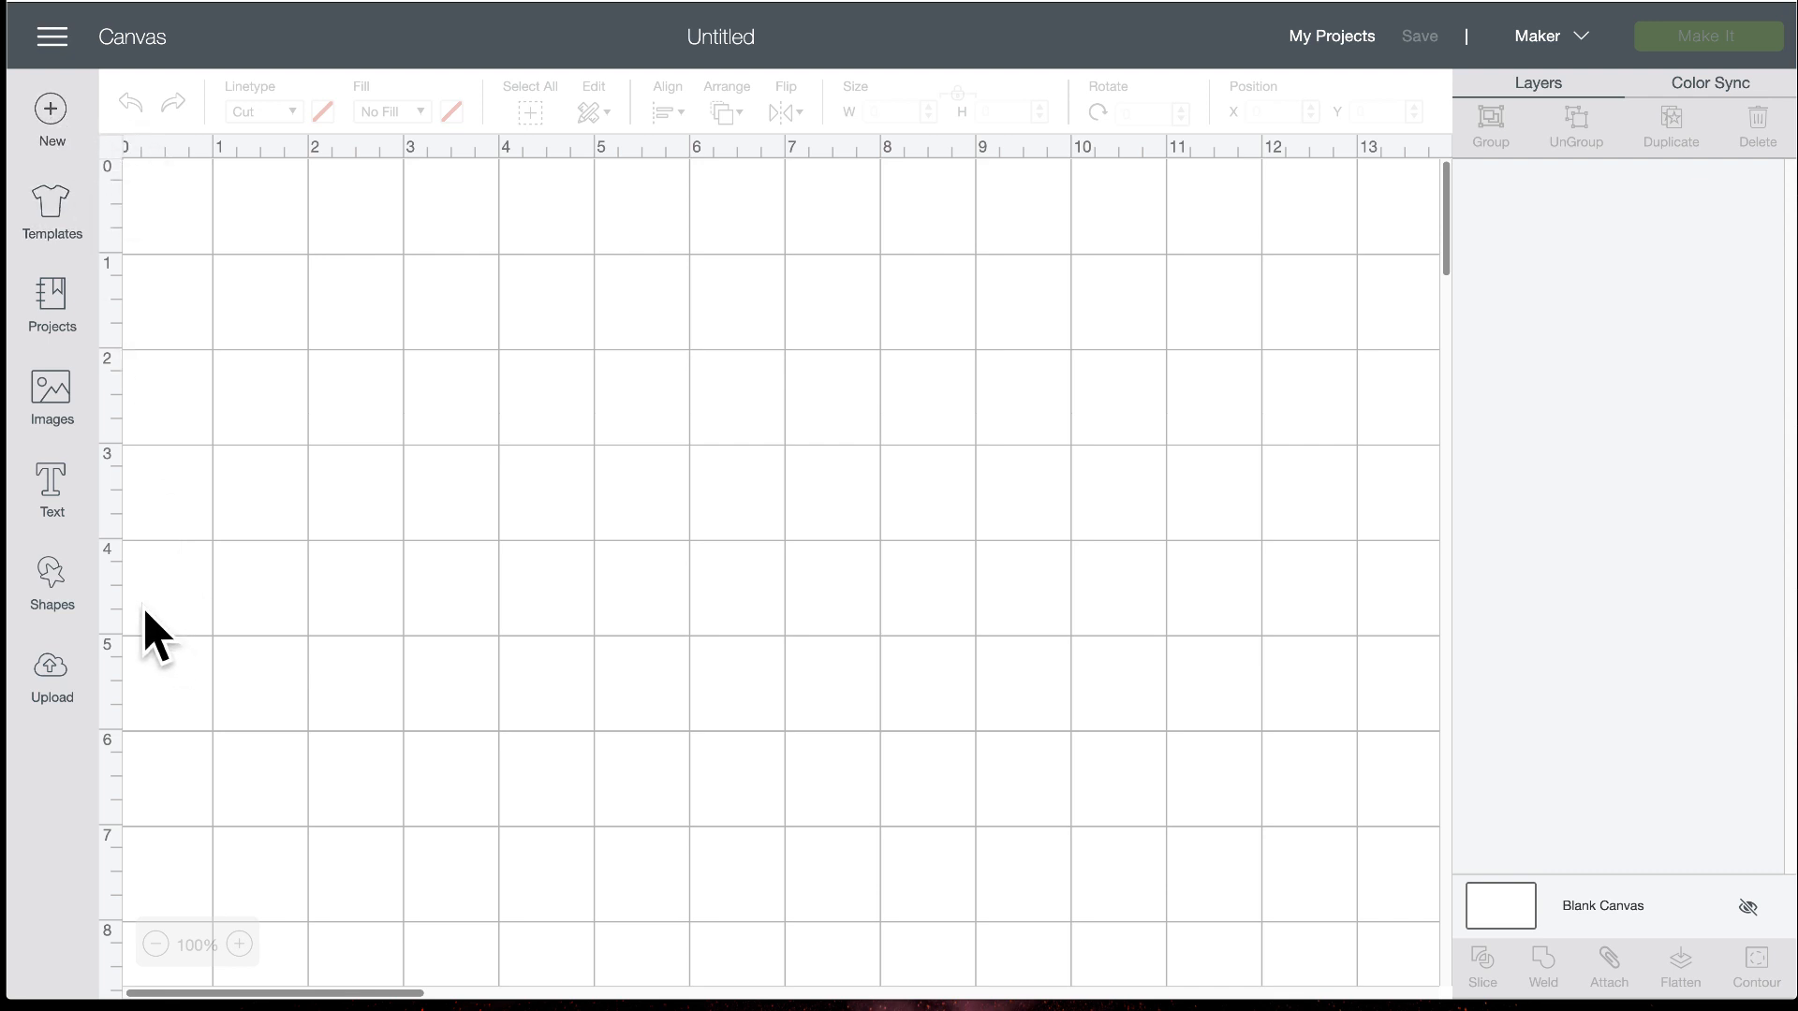
Insert a square on the blank canvas, unlock its proportions and set its size to 1.6 inches wide by 1.2 inches high
{"action": "left_click", "coordinate": [52, 575]}
{"action": "left_click", "coordinate": [170, 401]}
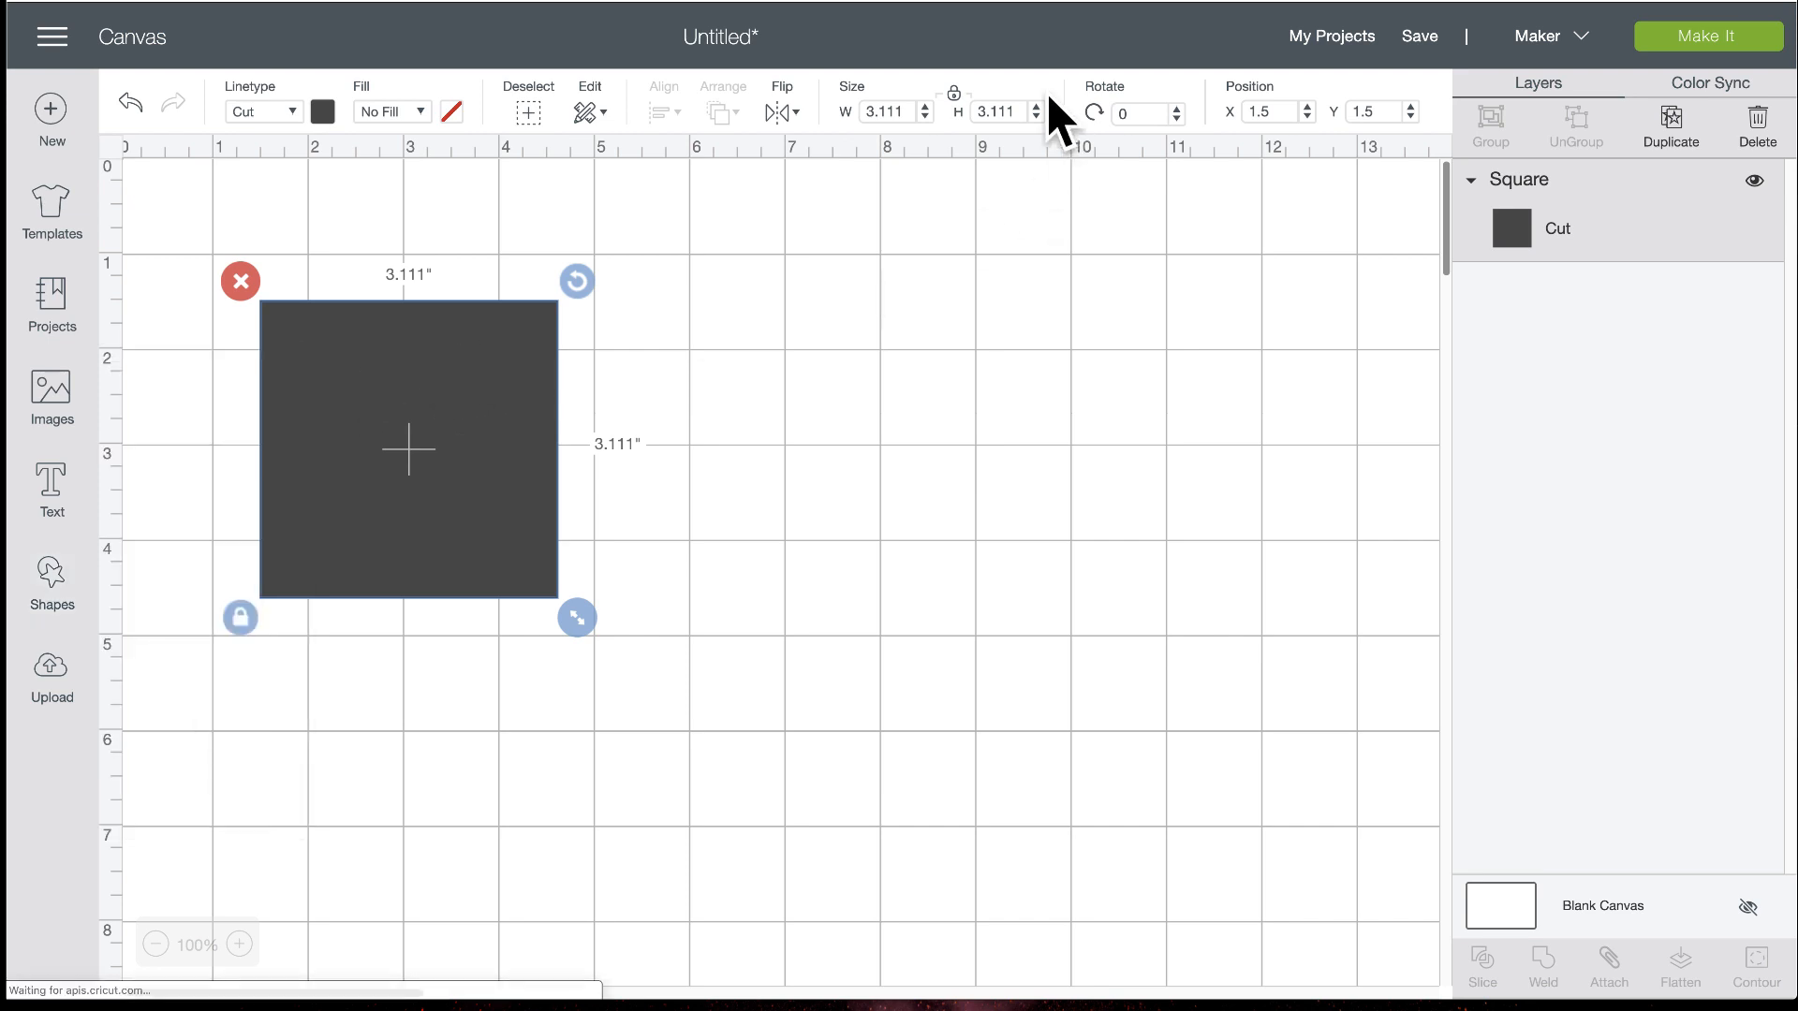
{"action": "left_click", "coordinate": [953, 95]}
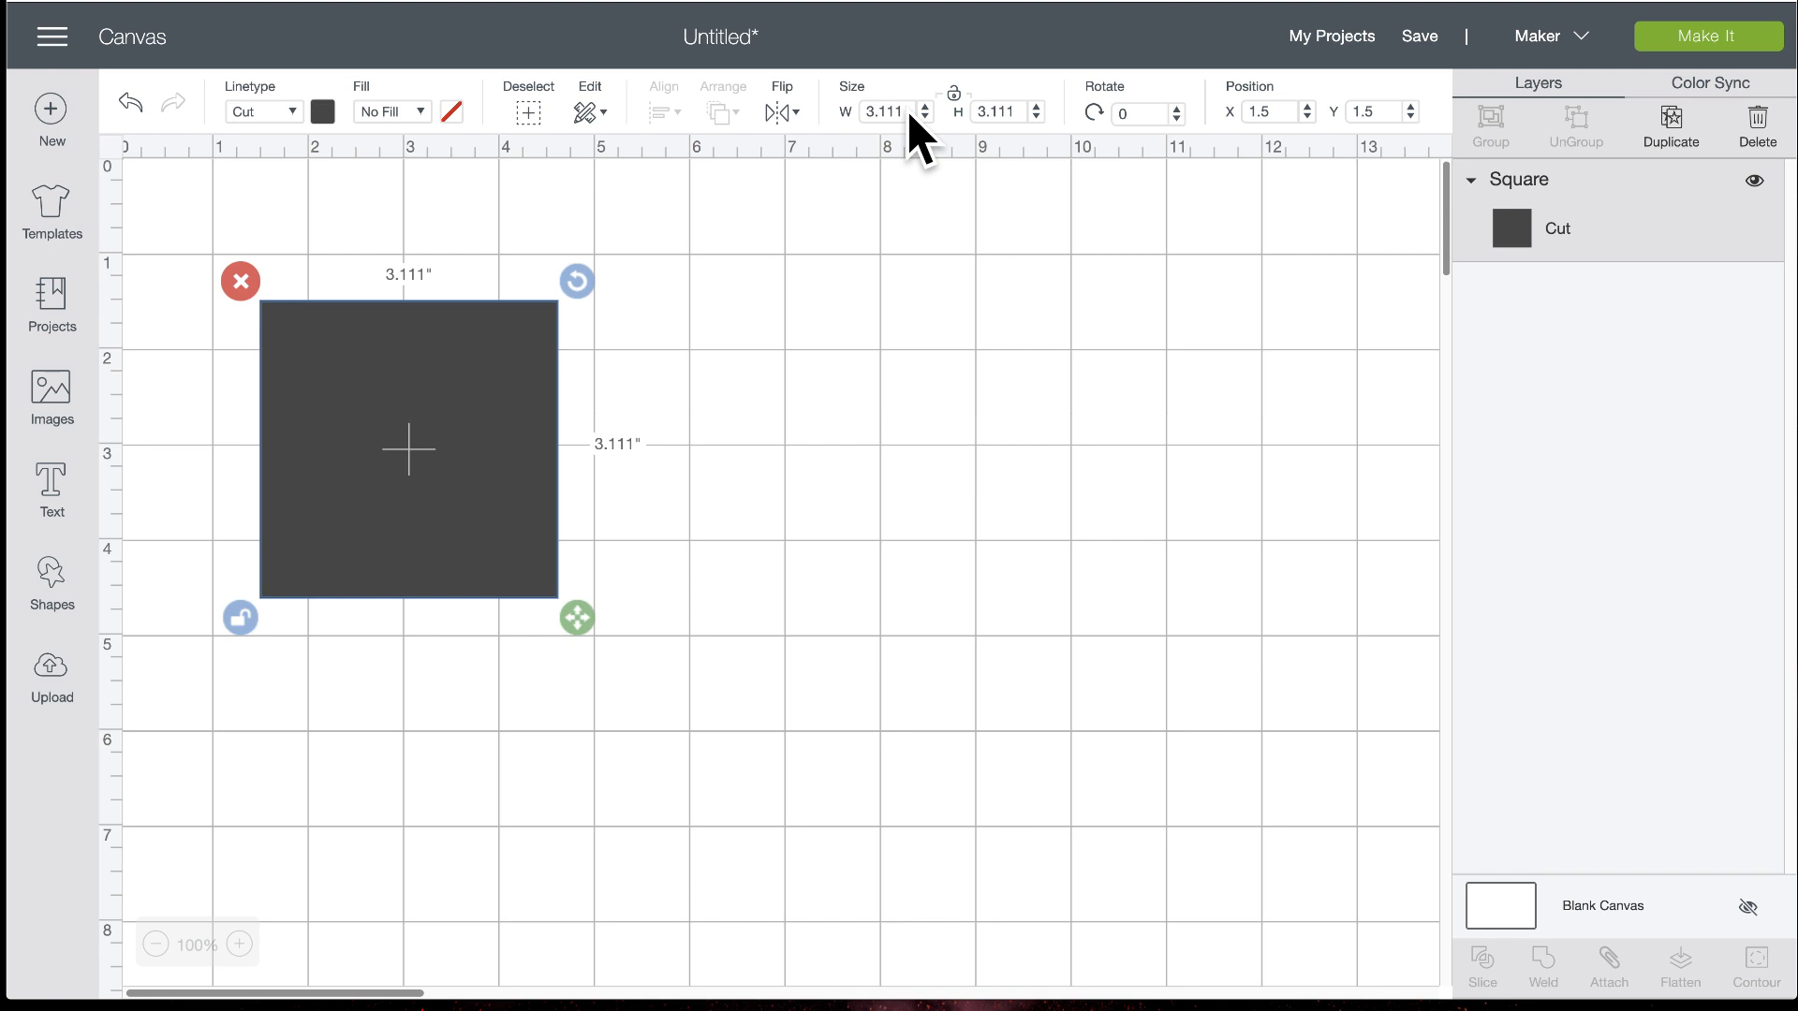
{"action": "left_click_drag", "start_coordinate": [910, 113], "coordinate": [841, 114]}
{"action": "type", "text": "1.6"}
{"action": "left_click", "coordinate": [1004, 112]}
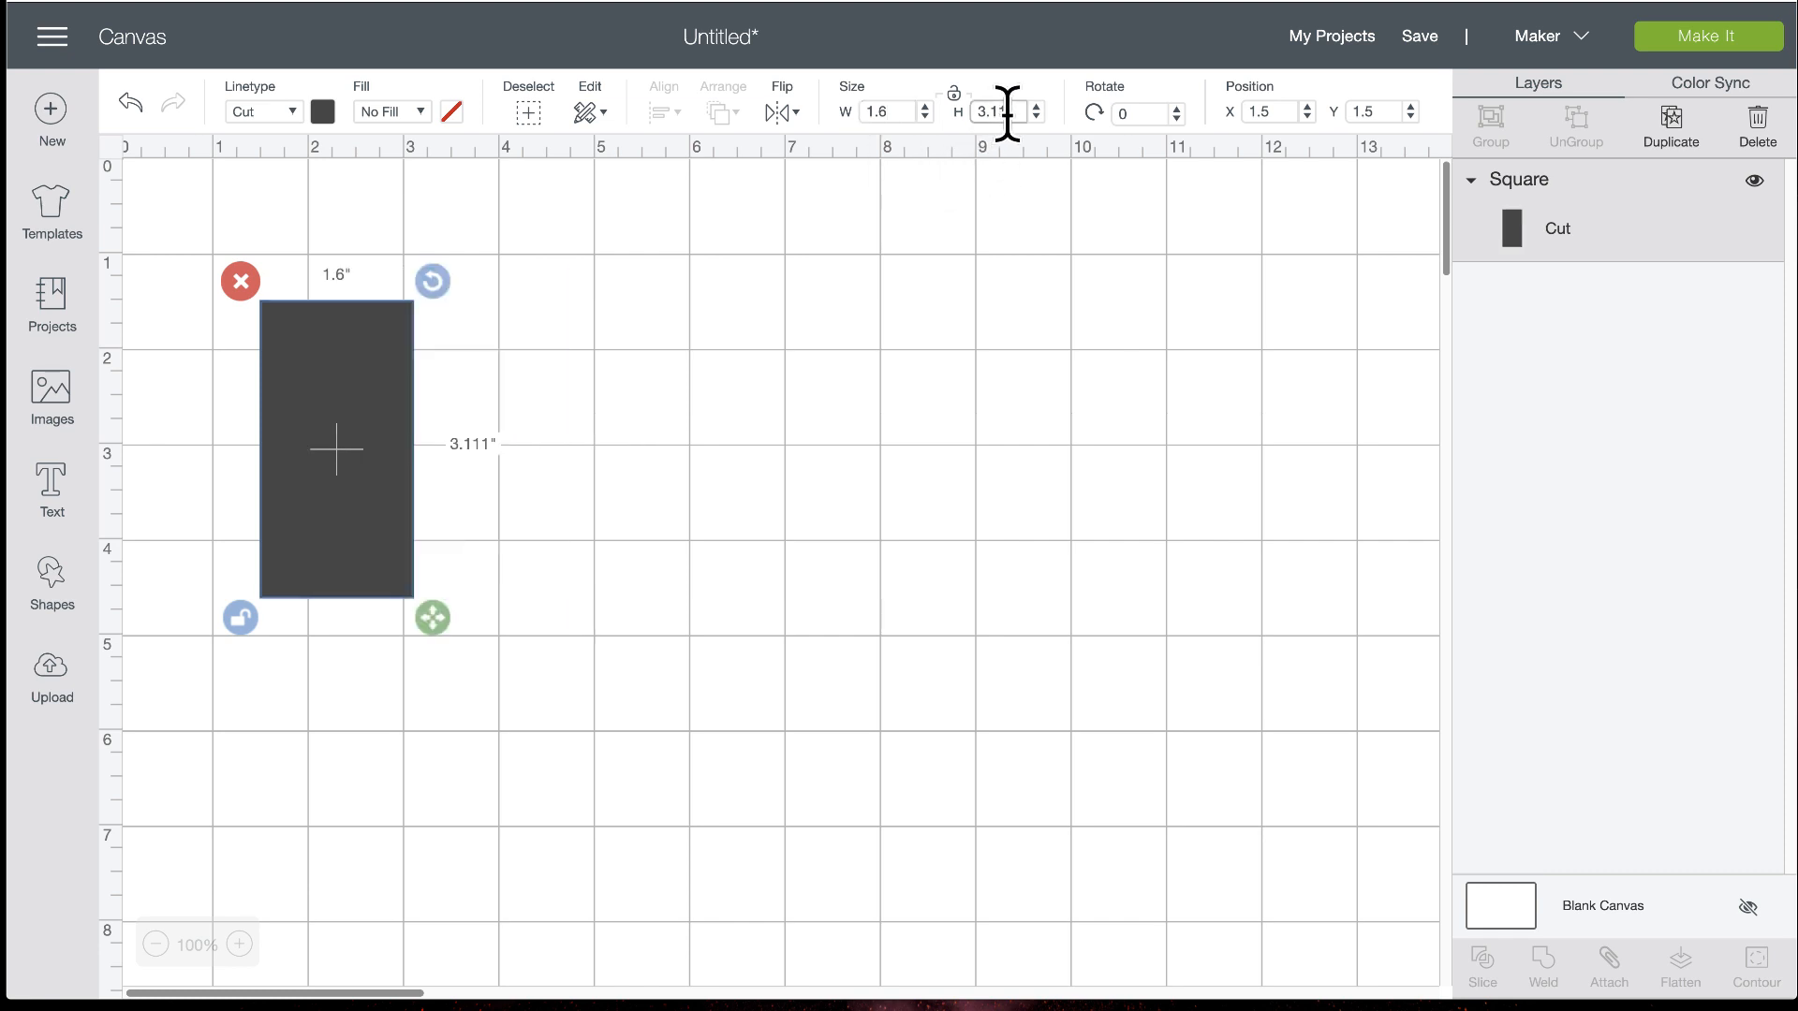
{"action": "left_click_drag", "start_coordinate": [1023, 113], "coordinate": [951, 103]}
{"action": "type", "text": "1.2"}
{"action": "key", "text": "Return"}
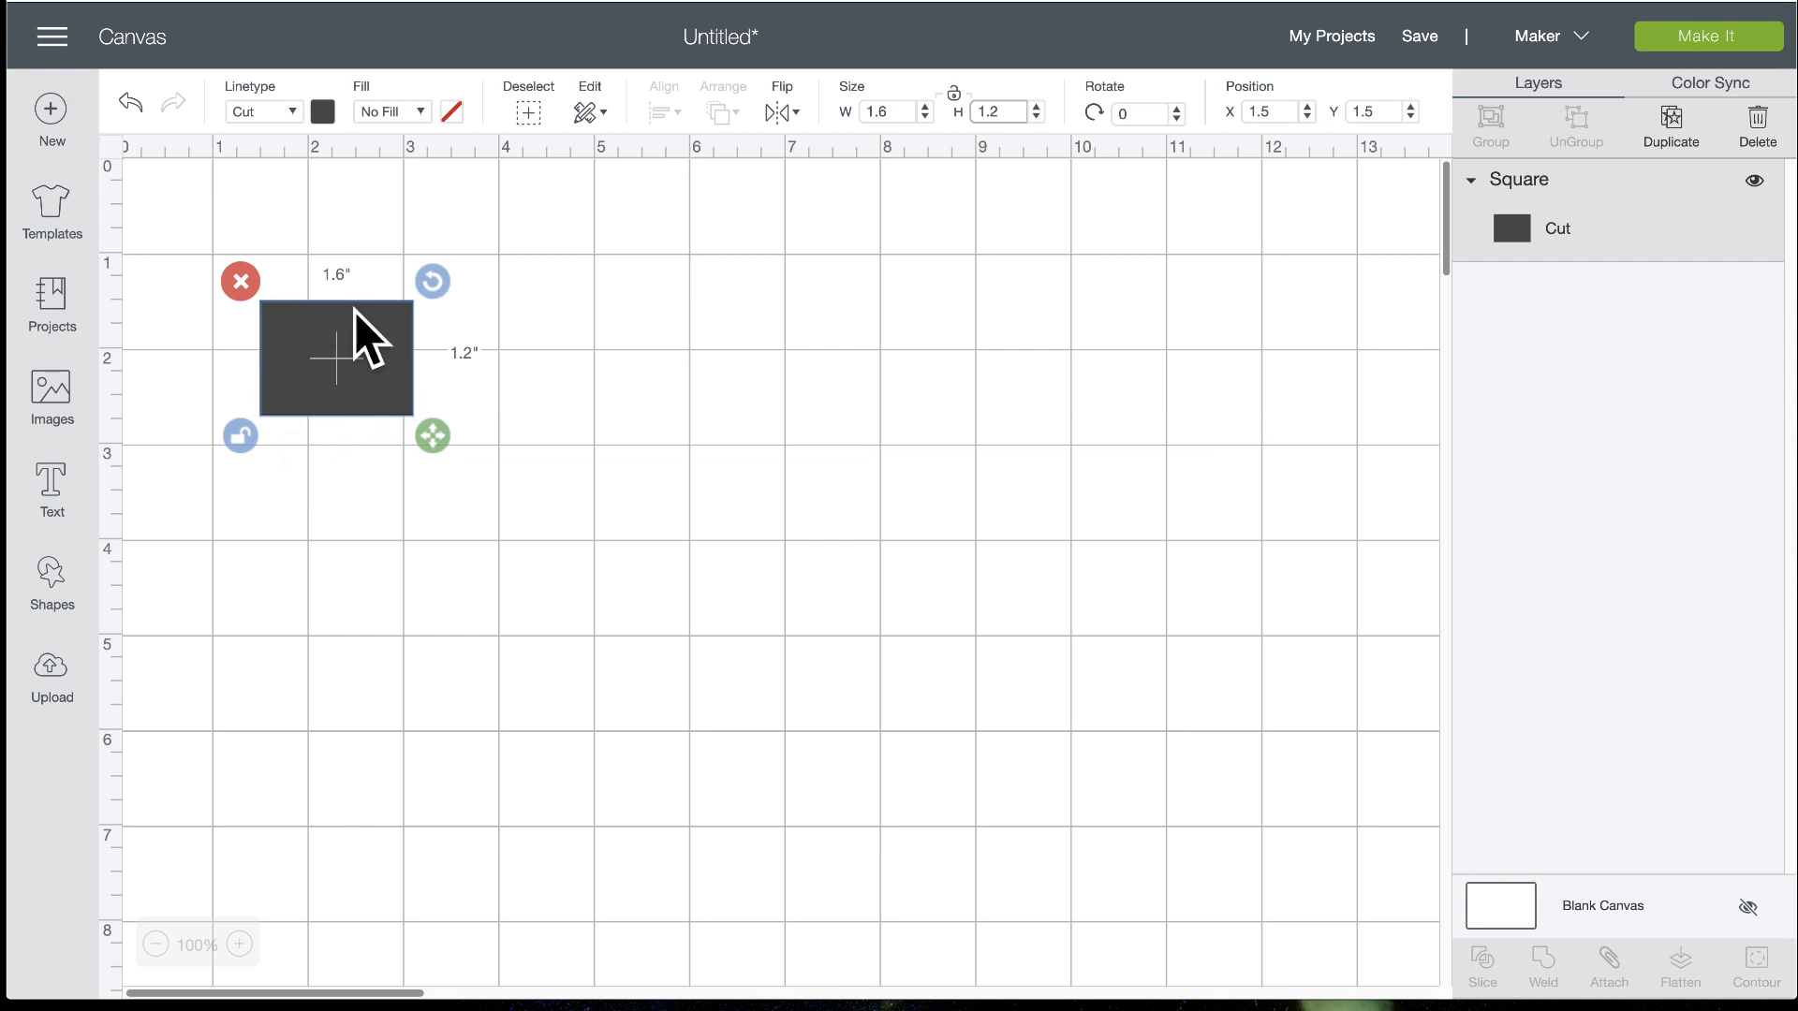
Recolour the rectangle light grey and move it to about X 2.44, Y 1.49 inches
{"action": "mouse_move", "coordinate": [373, 348]}
{"action": "left_mouse_down"}
{"action": "mouse_move", "coordinate": [389, 332]}
{"action": "mouse_move", "coordinate": [366, 319]}
{"action": "left_mouse_up"}
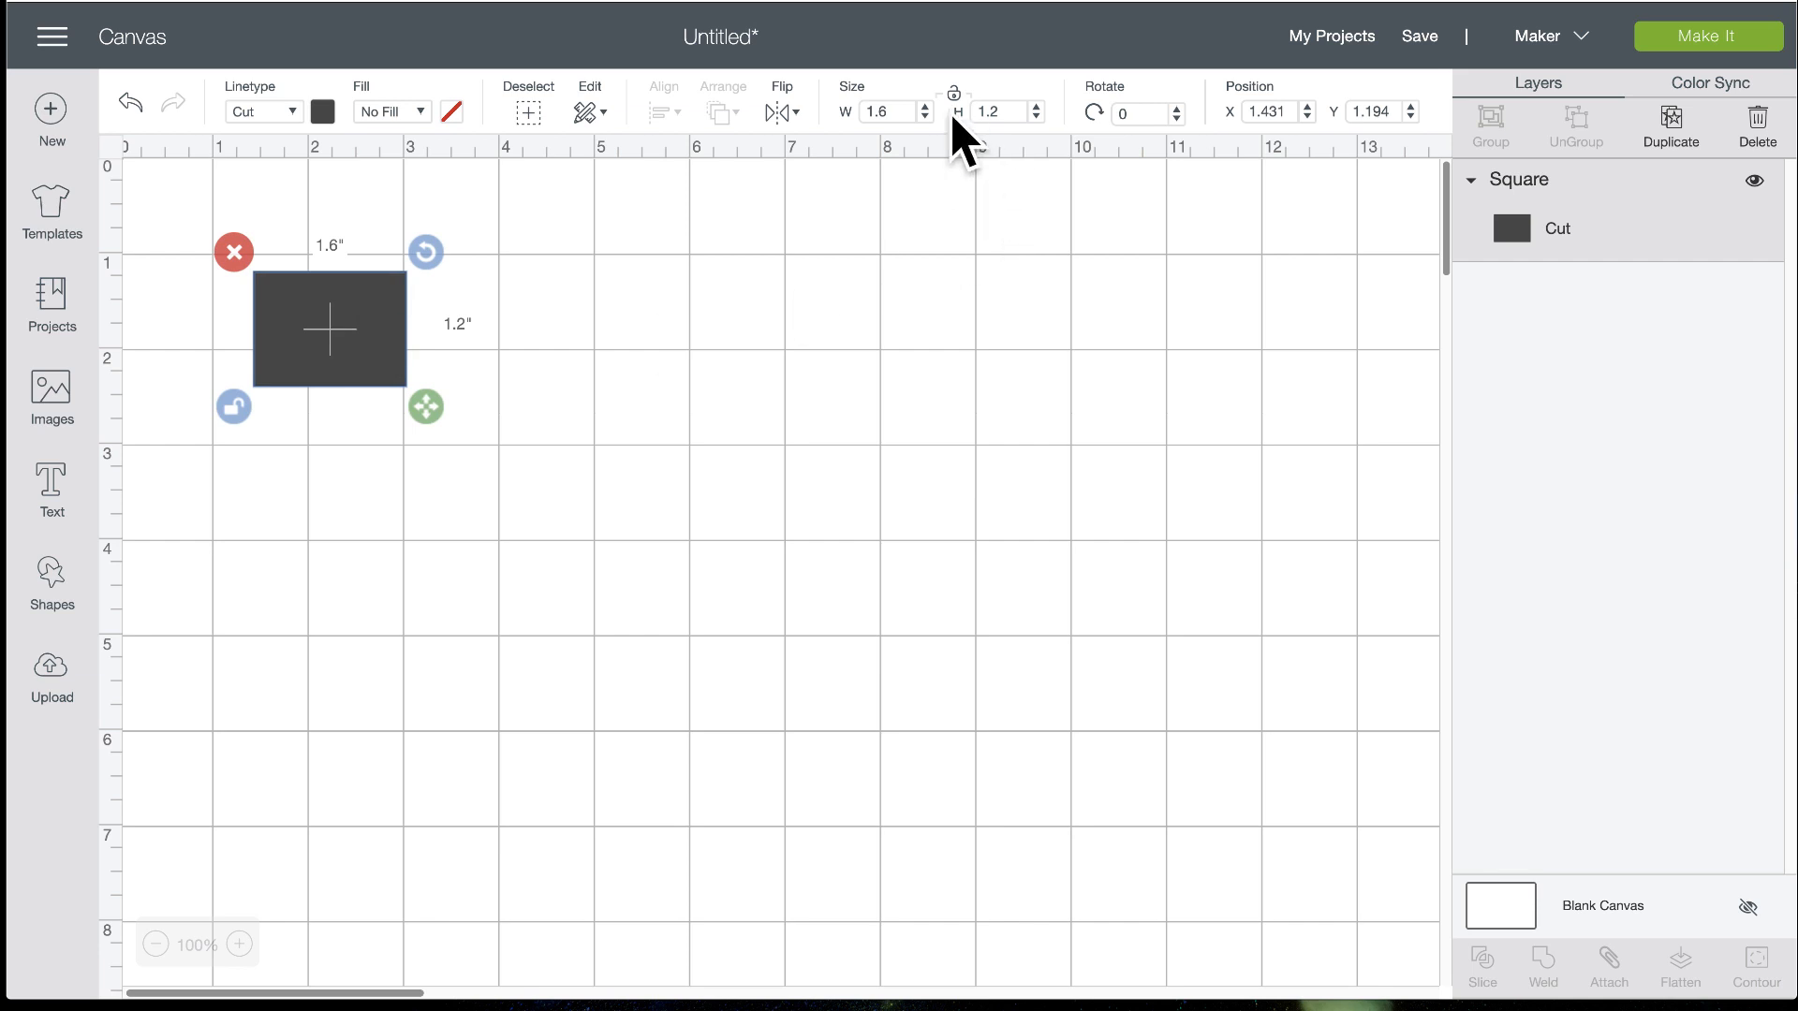
{"action": "left_click_drag", "start_coordinate": [347, 298], "coordinate": [476, 412]}
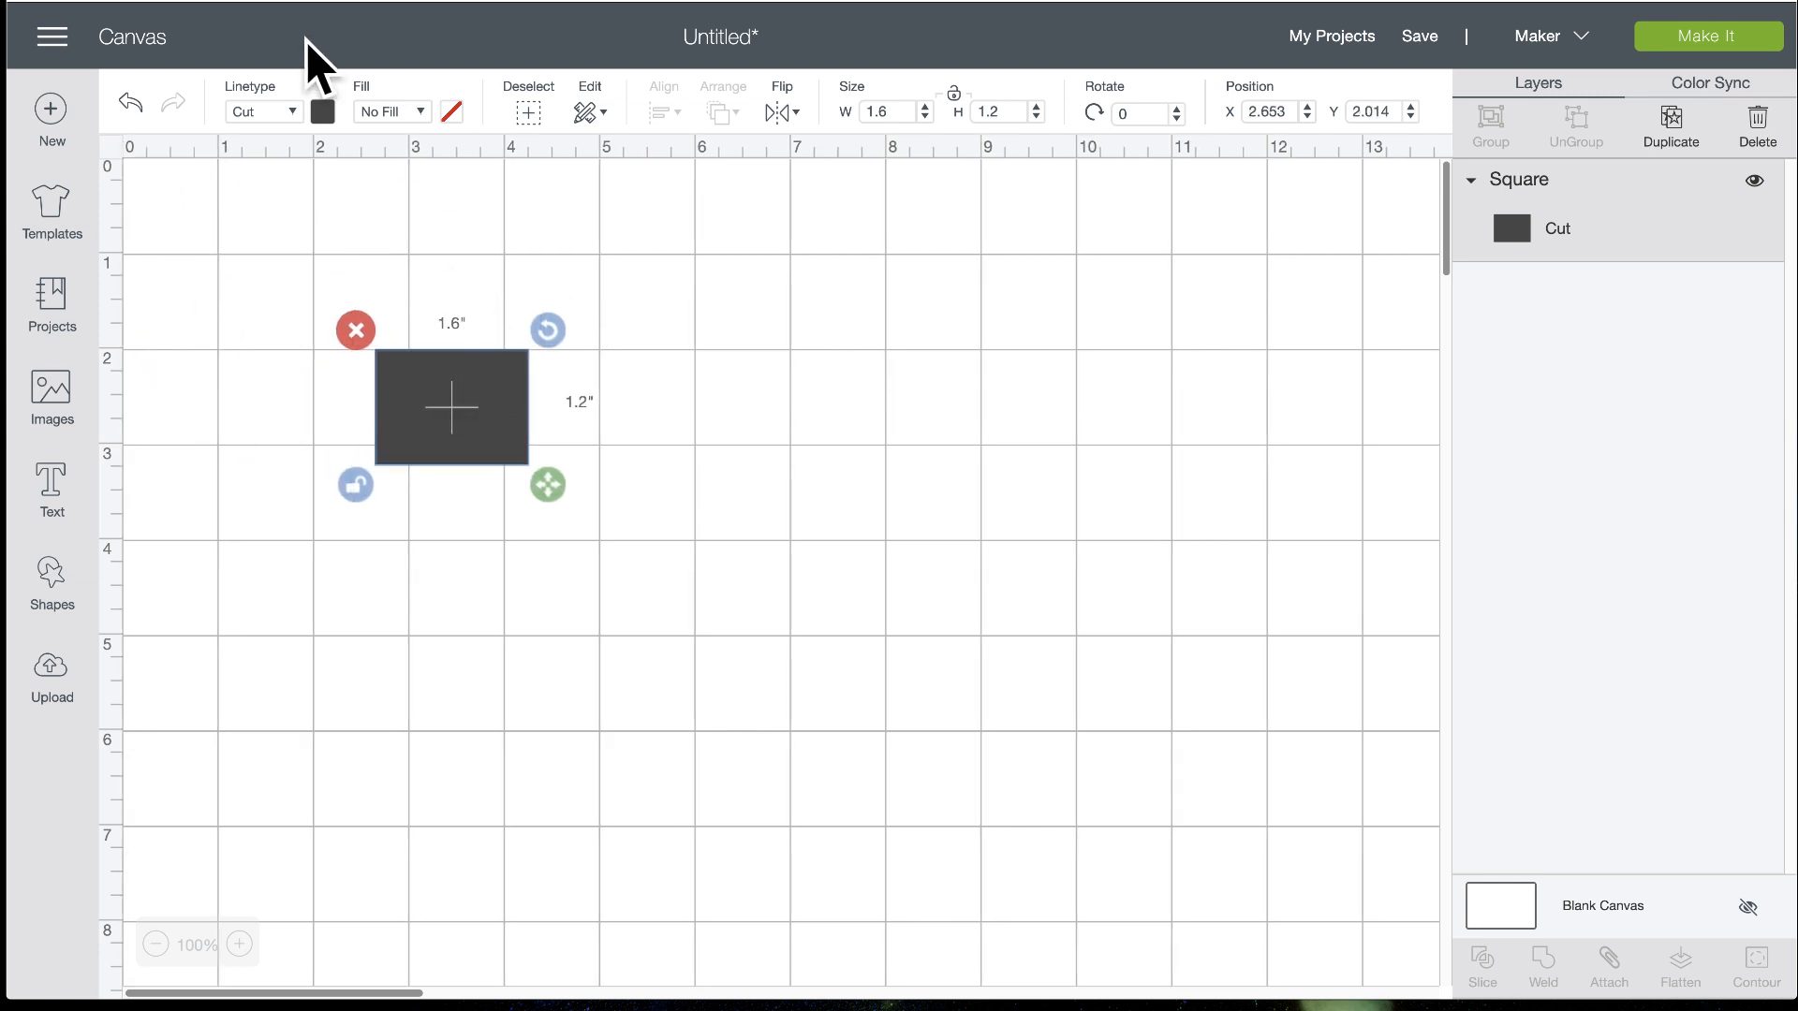
{"action": "left_click", "coordinate": [324, 113]}
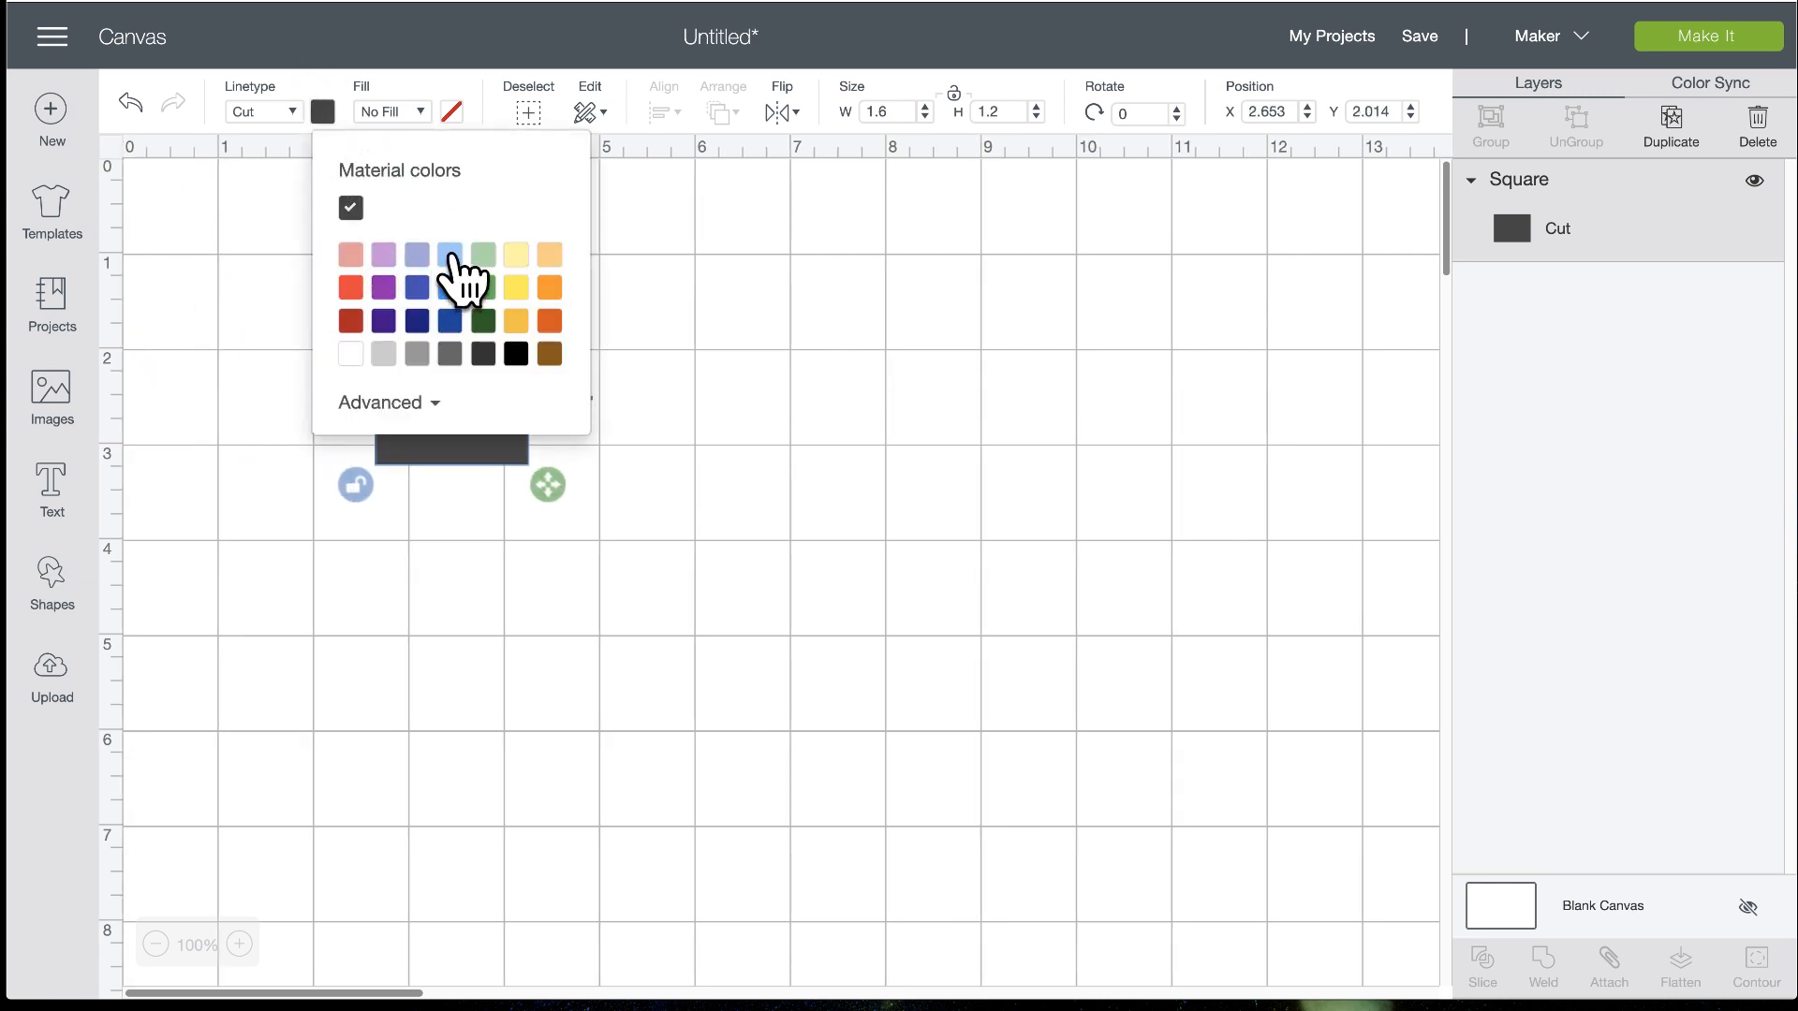
{"action": "left_click", "coordinate": [384, 354]}
{"action": "left_click", "coordinate": [688, 335]}
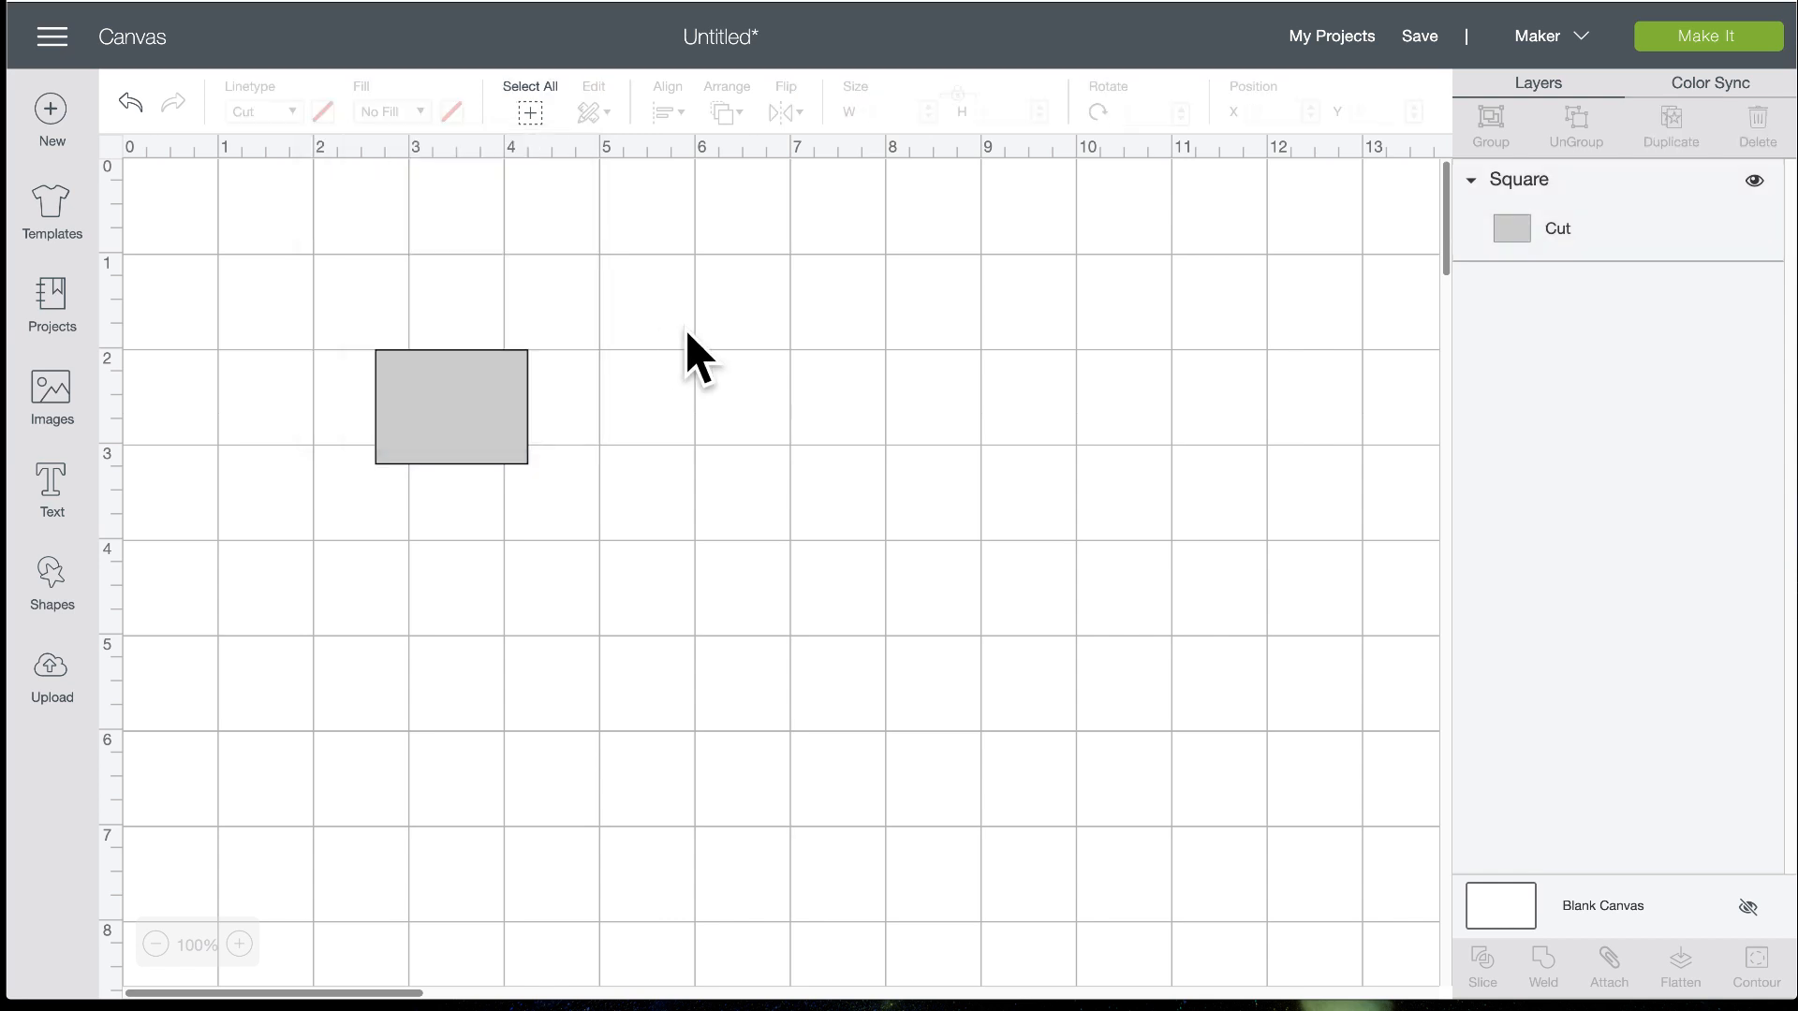
{"action": "left_click_drag", "start_coordinate": [465, 428], "coordinate": [449, 375]}
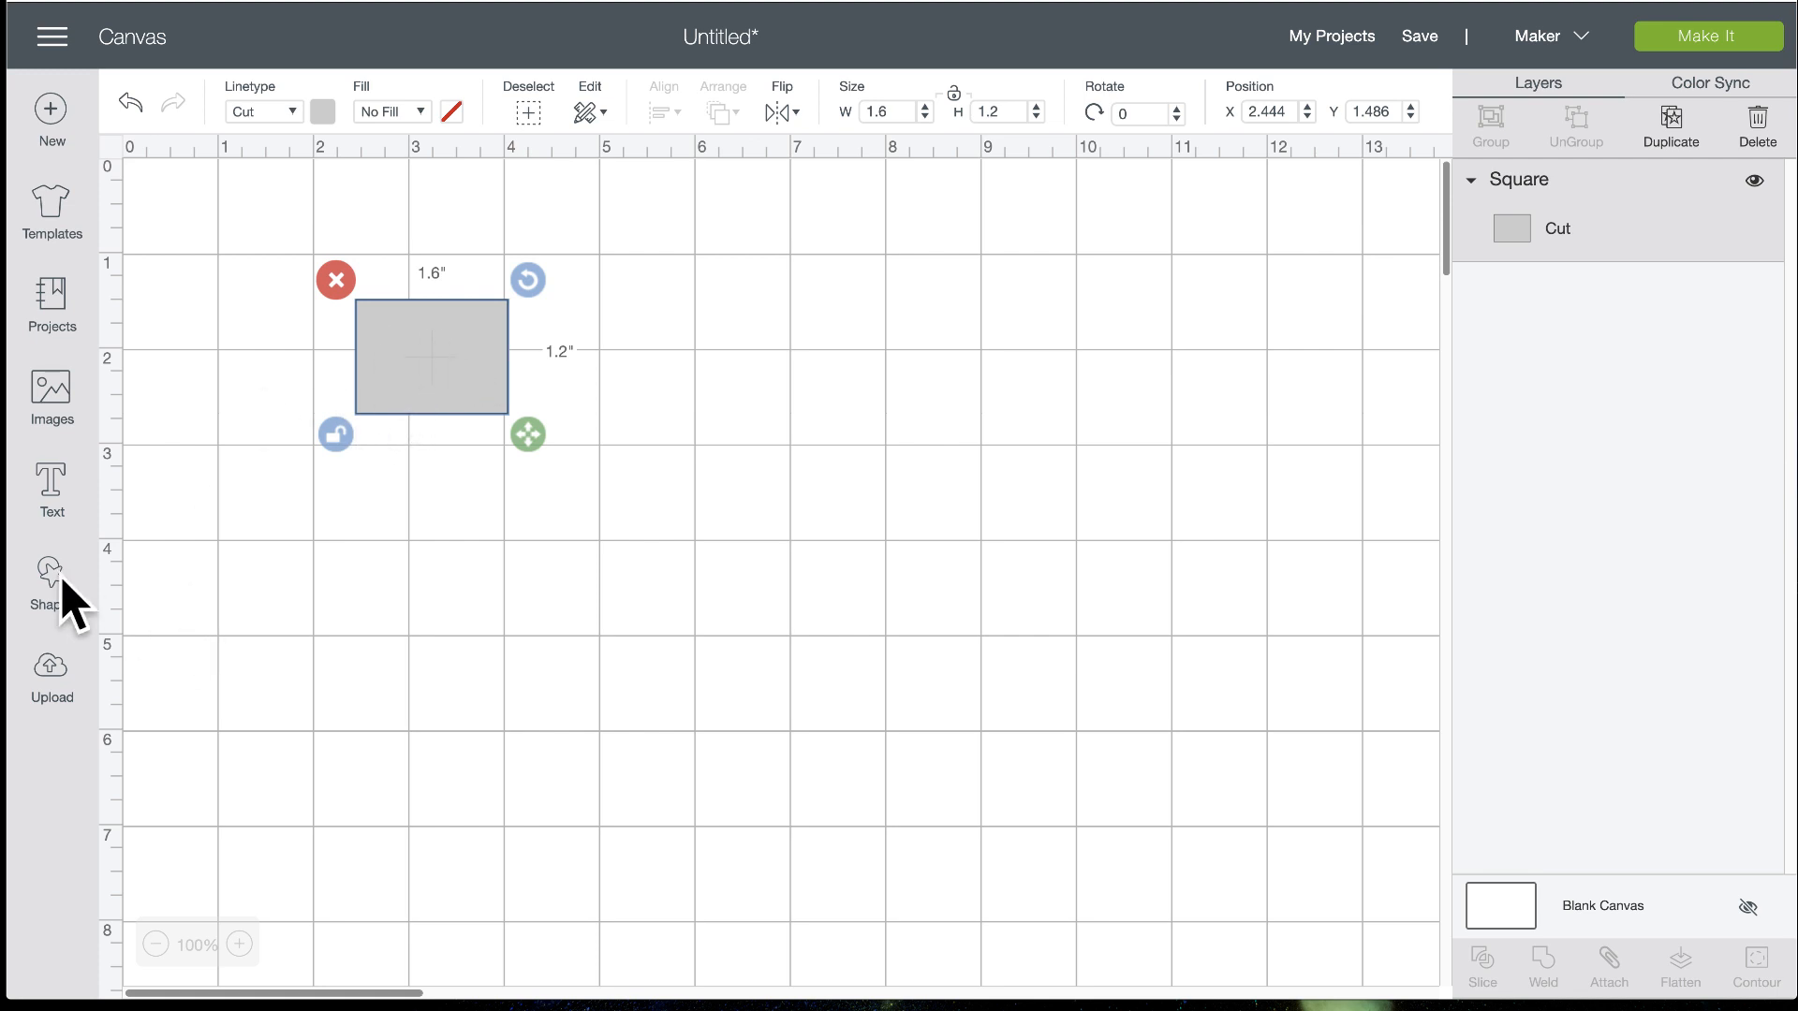
Add a text with the name in capital letters and set its style to Writing
{"action": "left_click", "coordinate": [53, 491]}
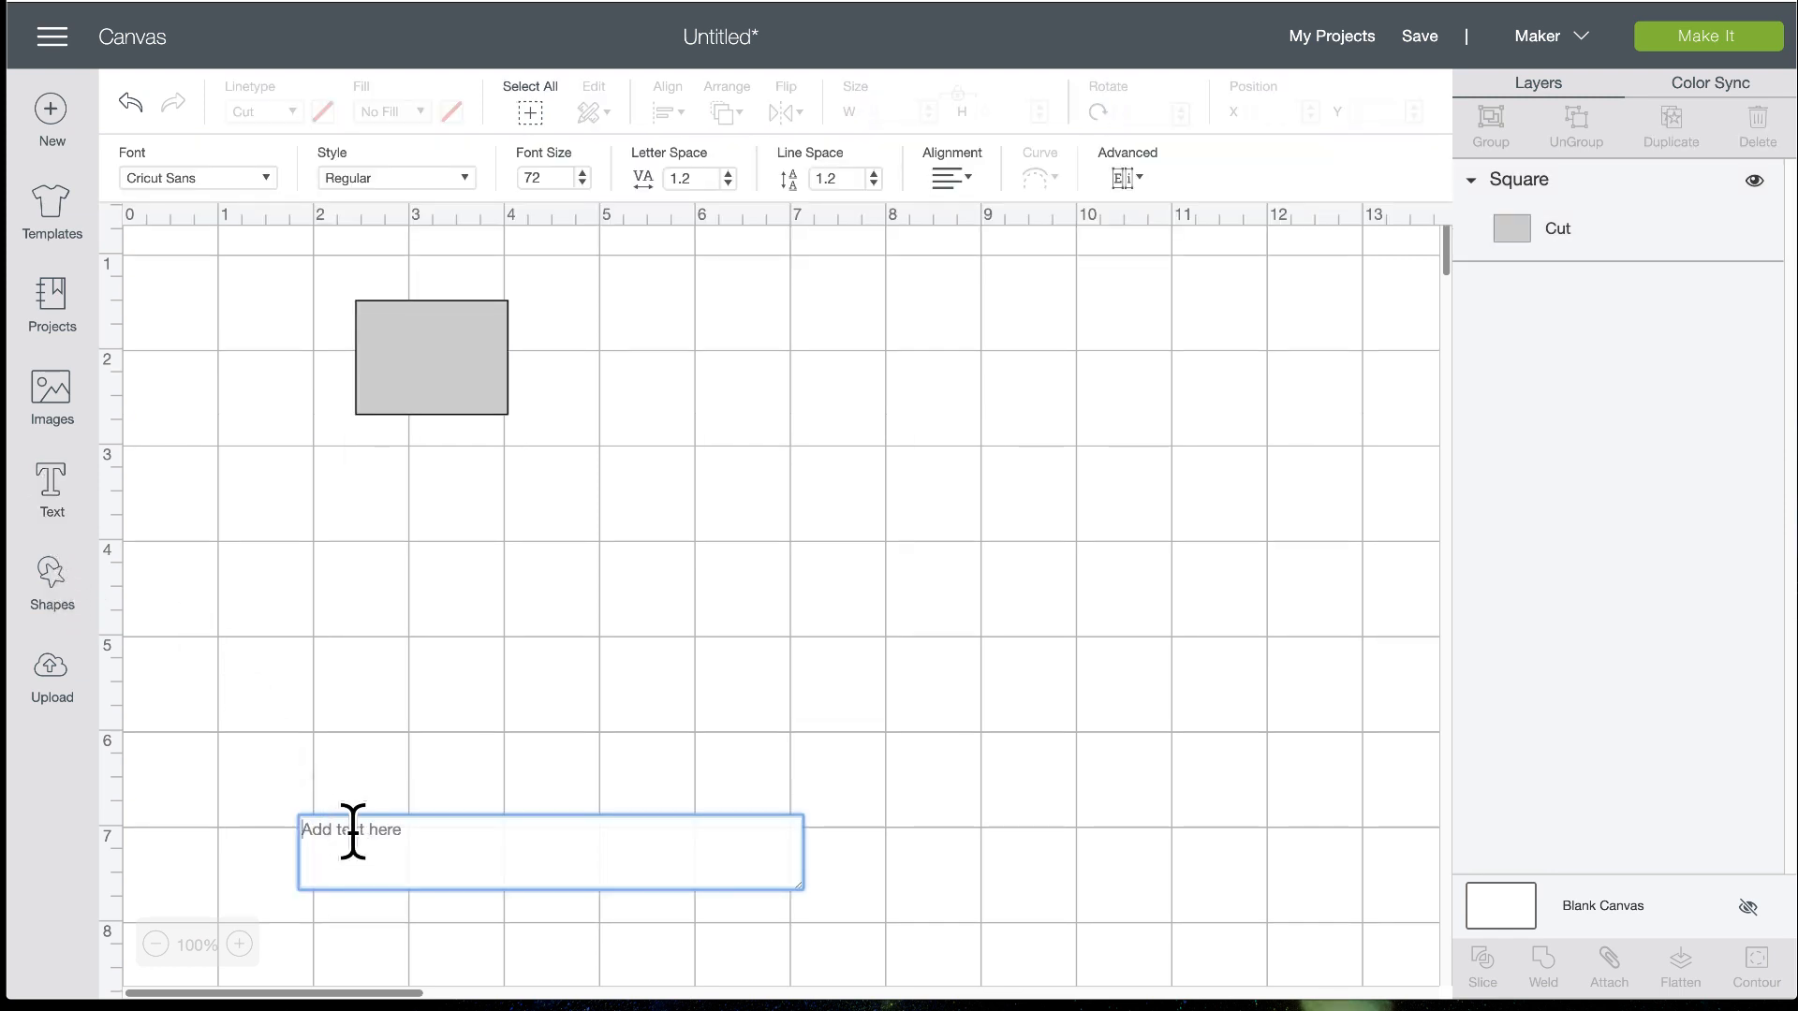
{"action": "type", "text": "C"}
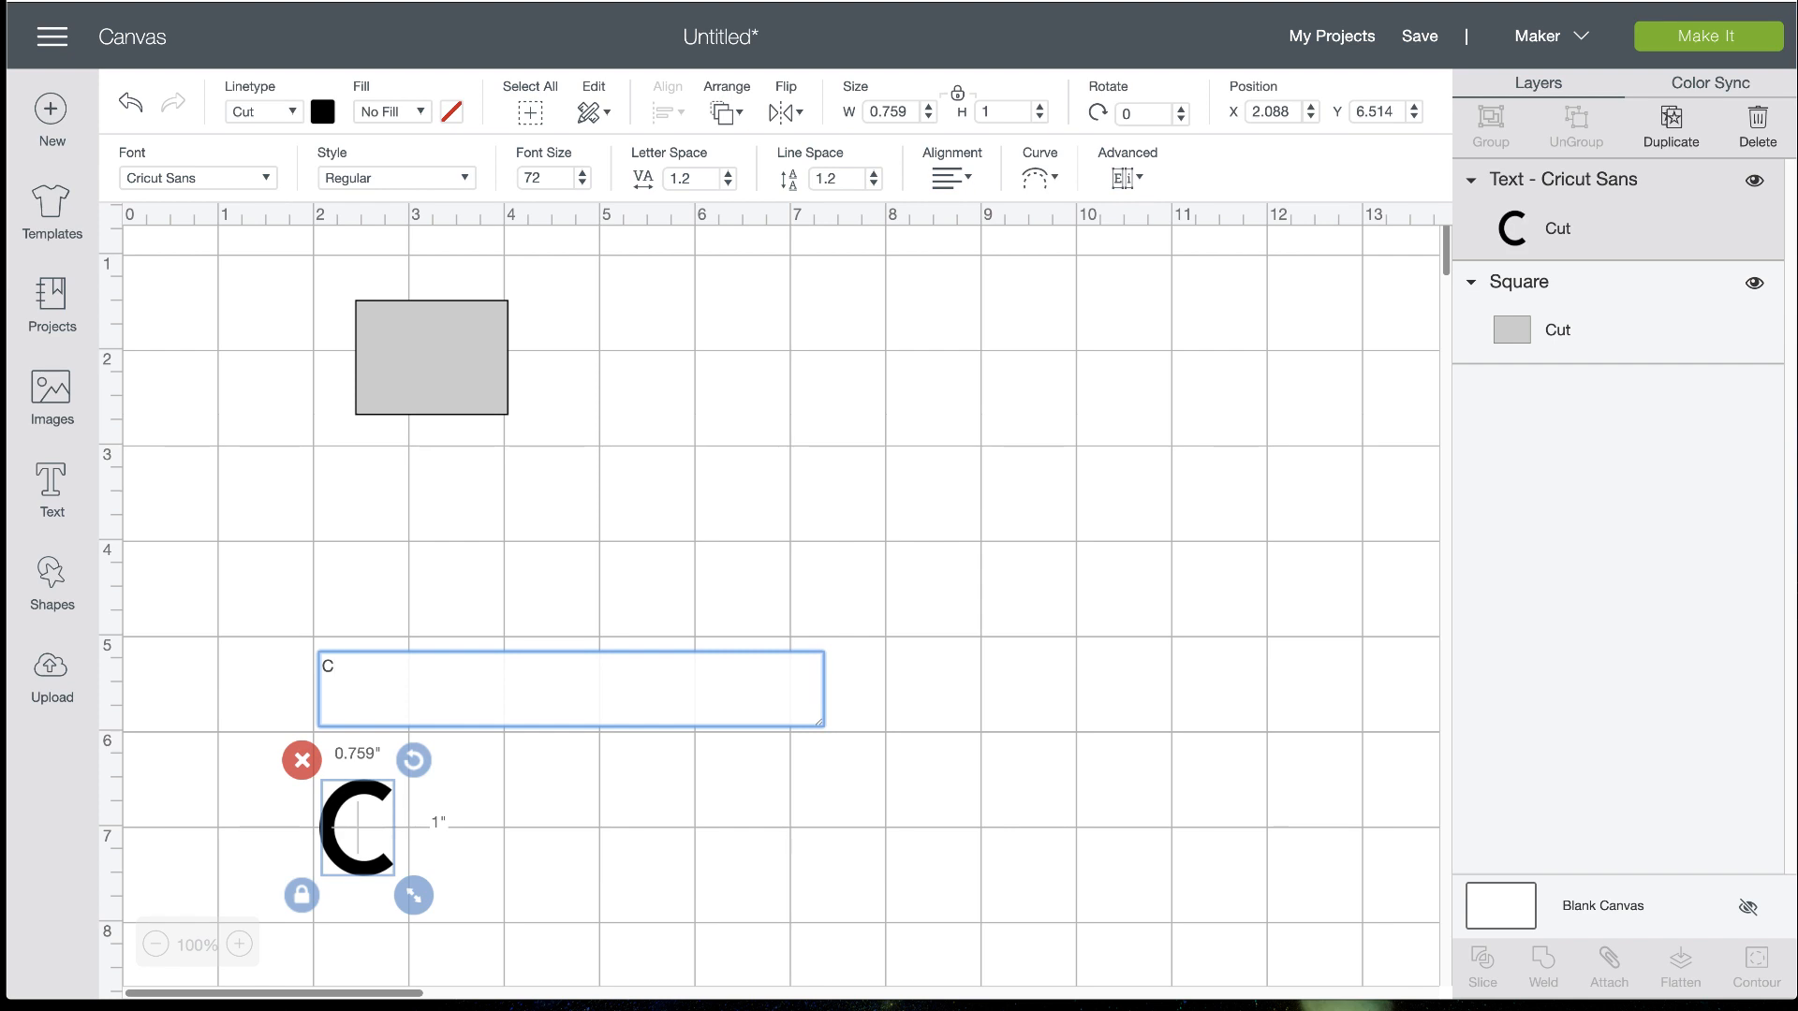
{"action": "type", "text": "ODY"}
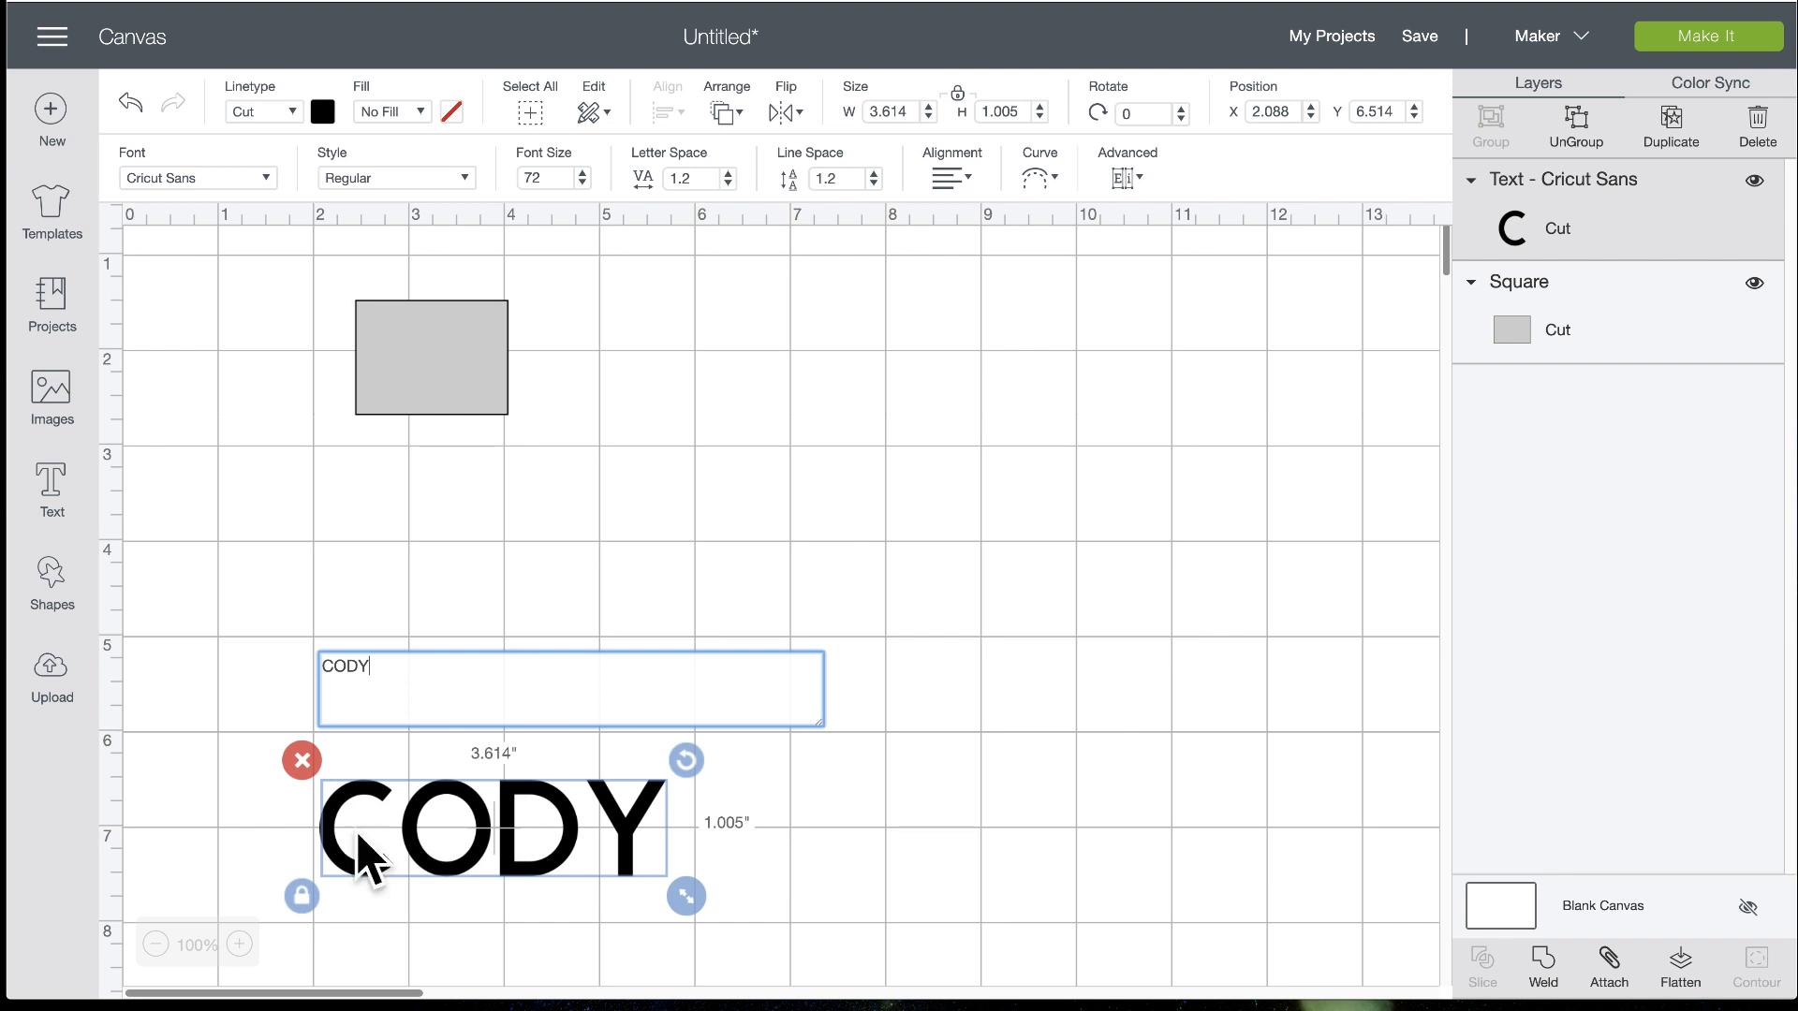
{"action": "left_click", "coordinate": [468, 180]}
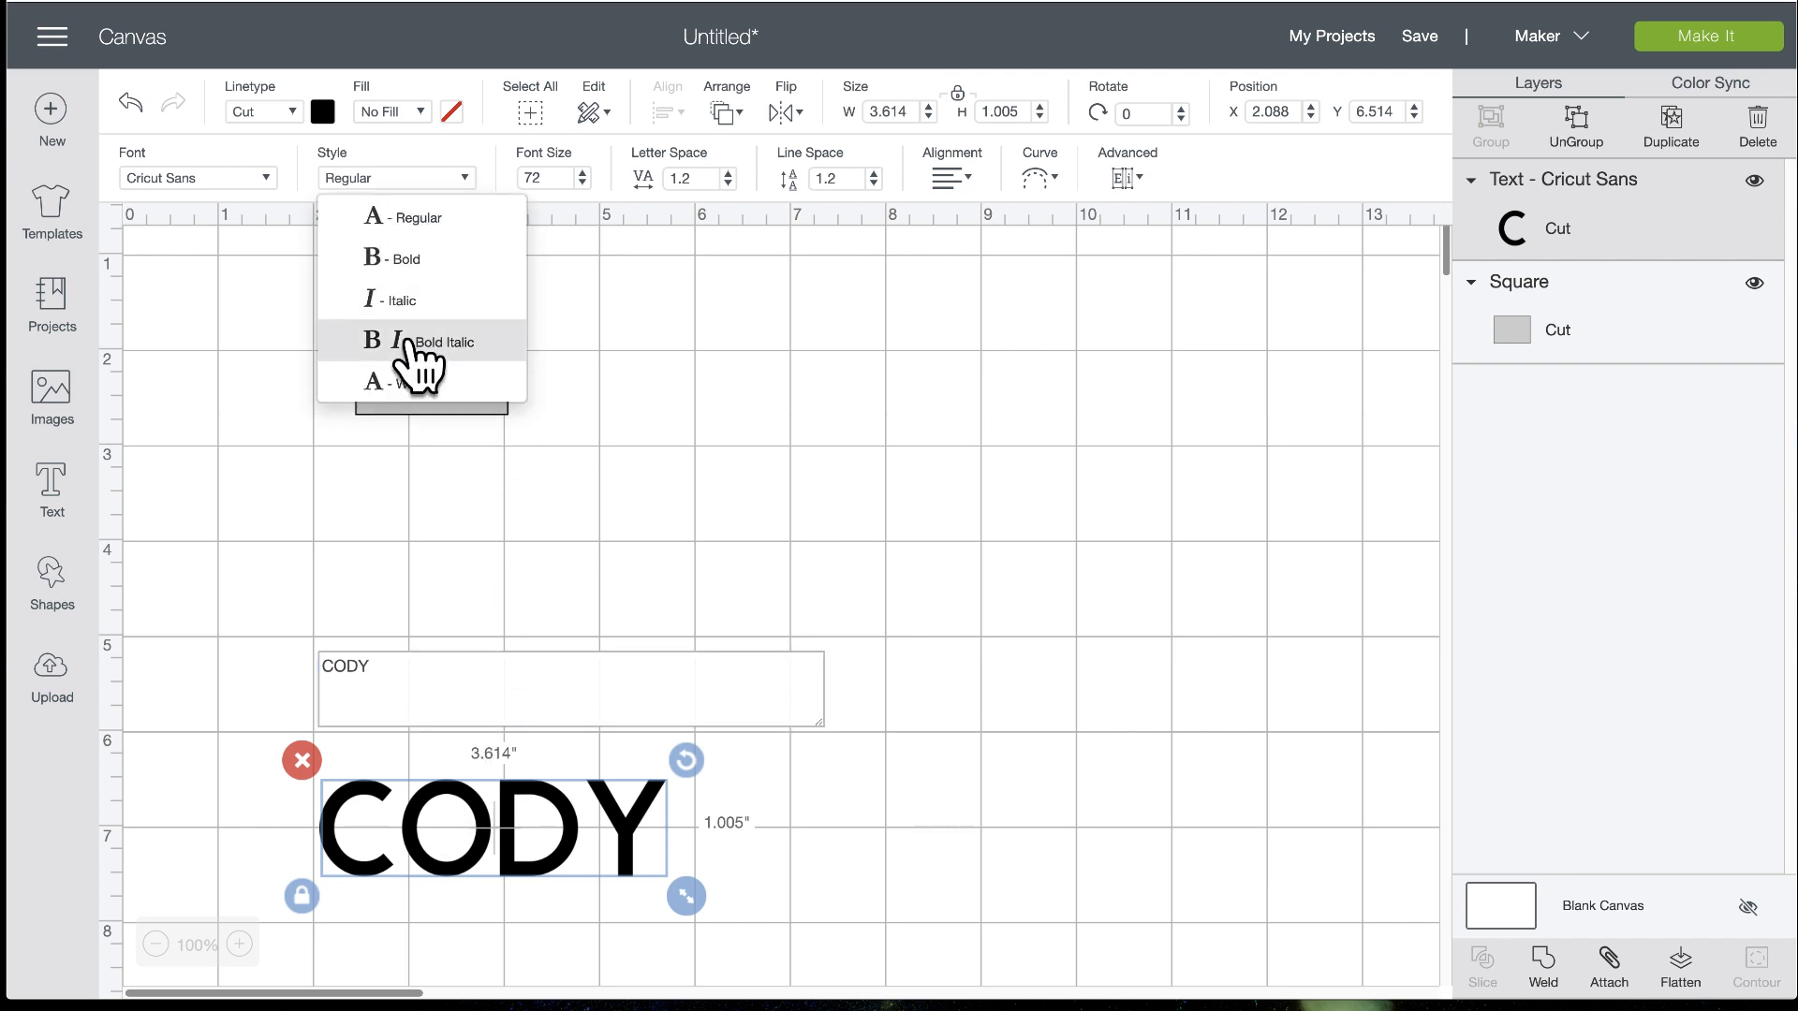
{"action": "left_click", "coordinate": [422, 385]}
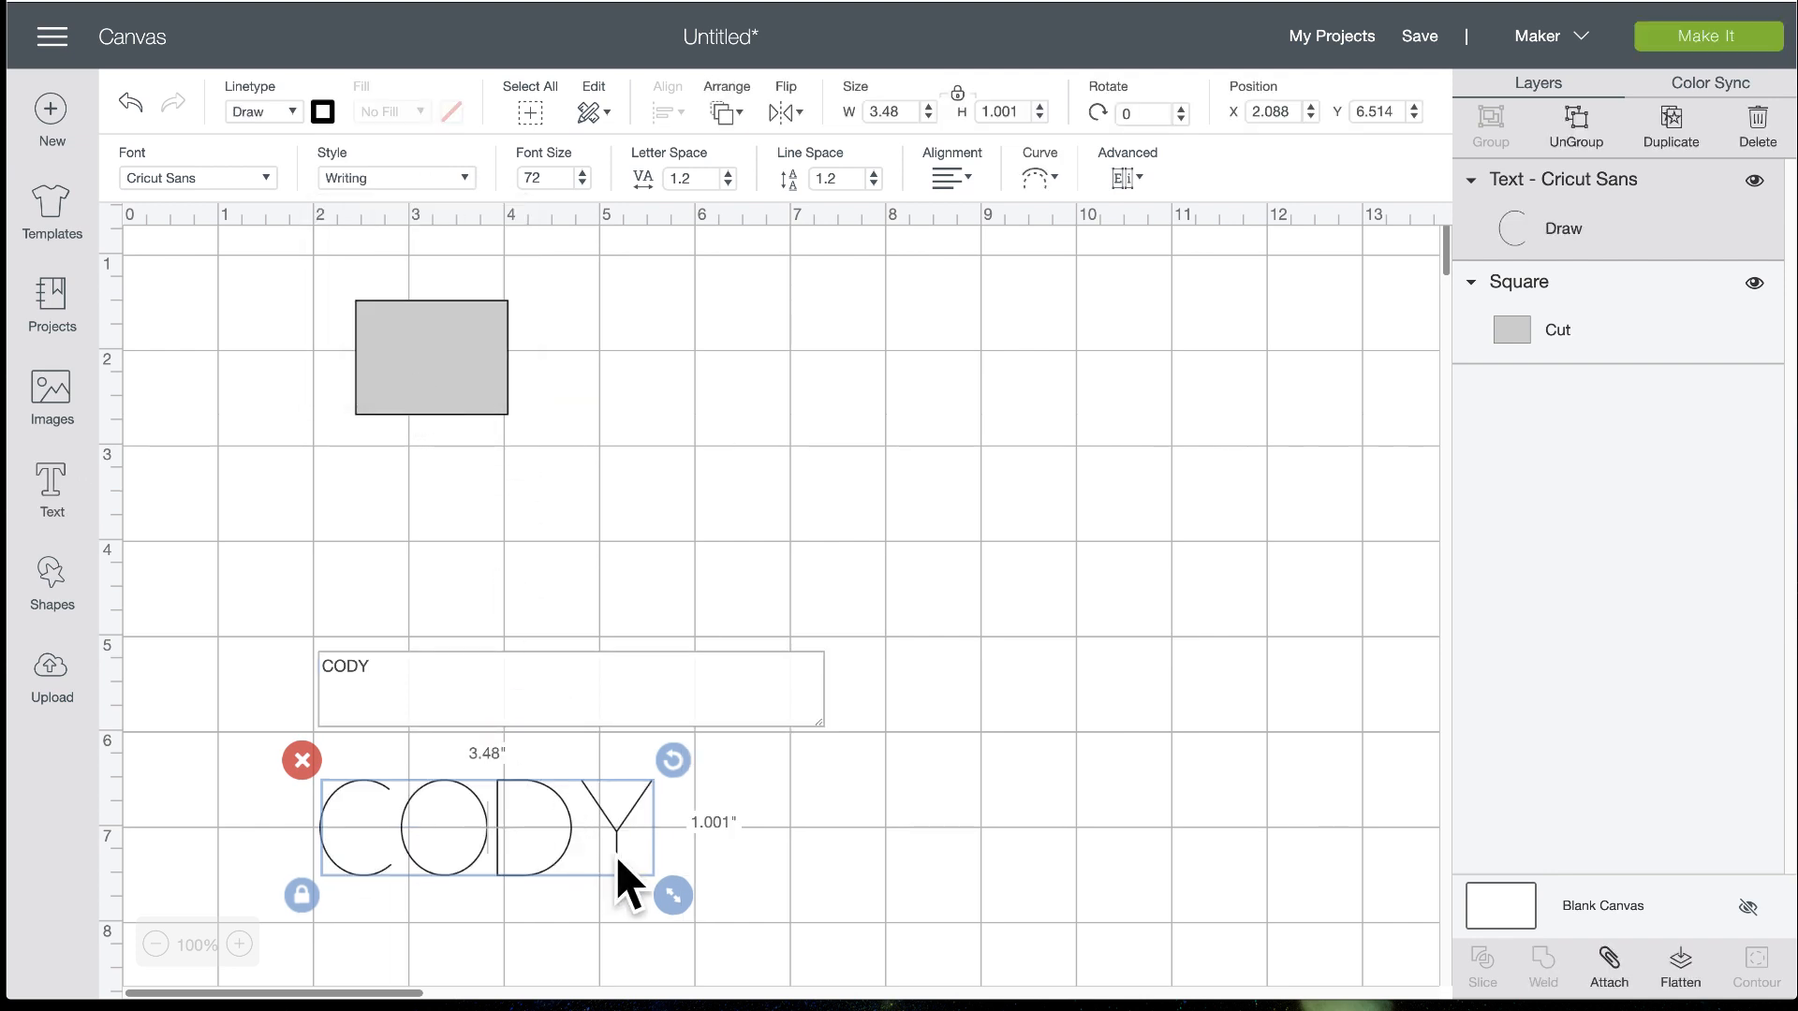
Shrink the name text to about 1.16 inches wide and place it inside the grey rectangle
{"action": "left_click_drag", "start_coordinate": [672, 896], "coordinate": [505, 385]}
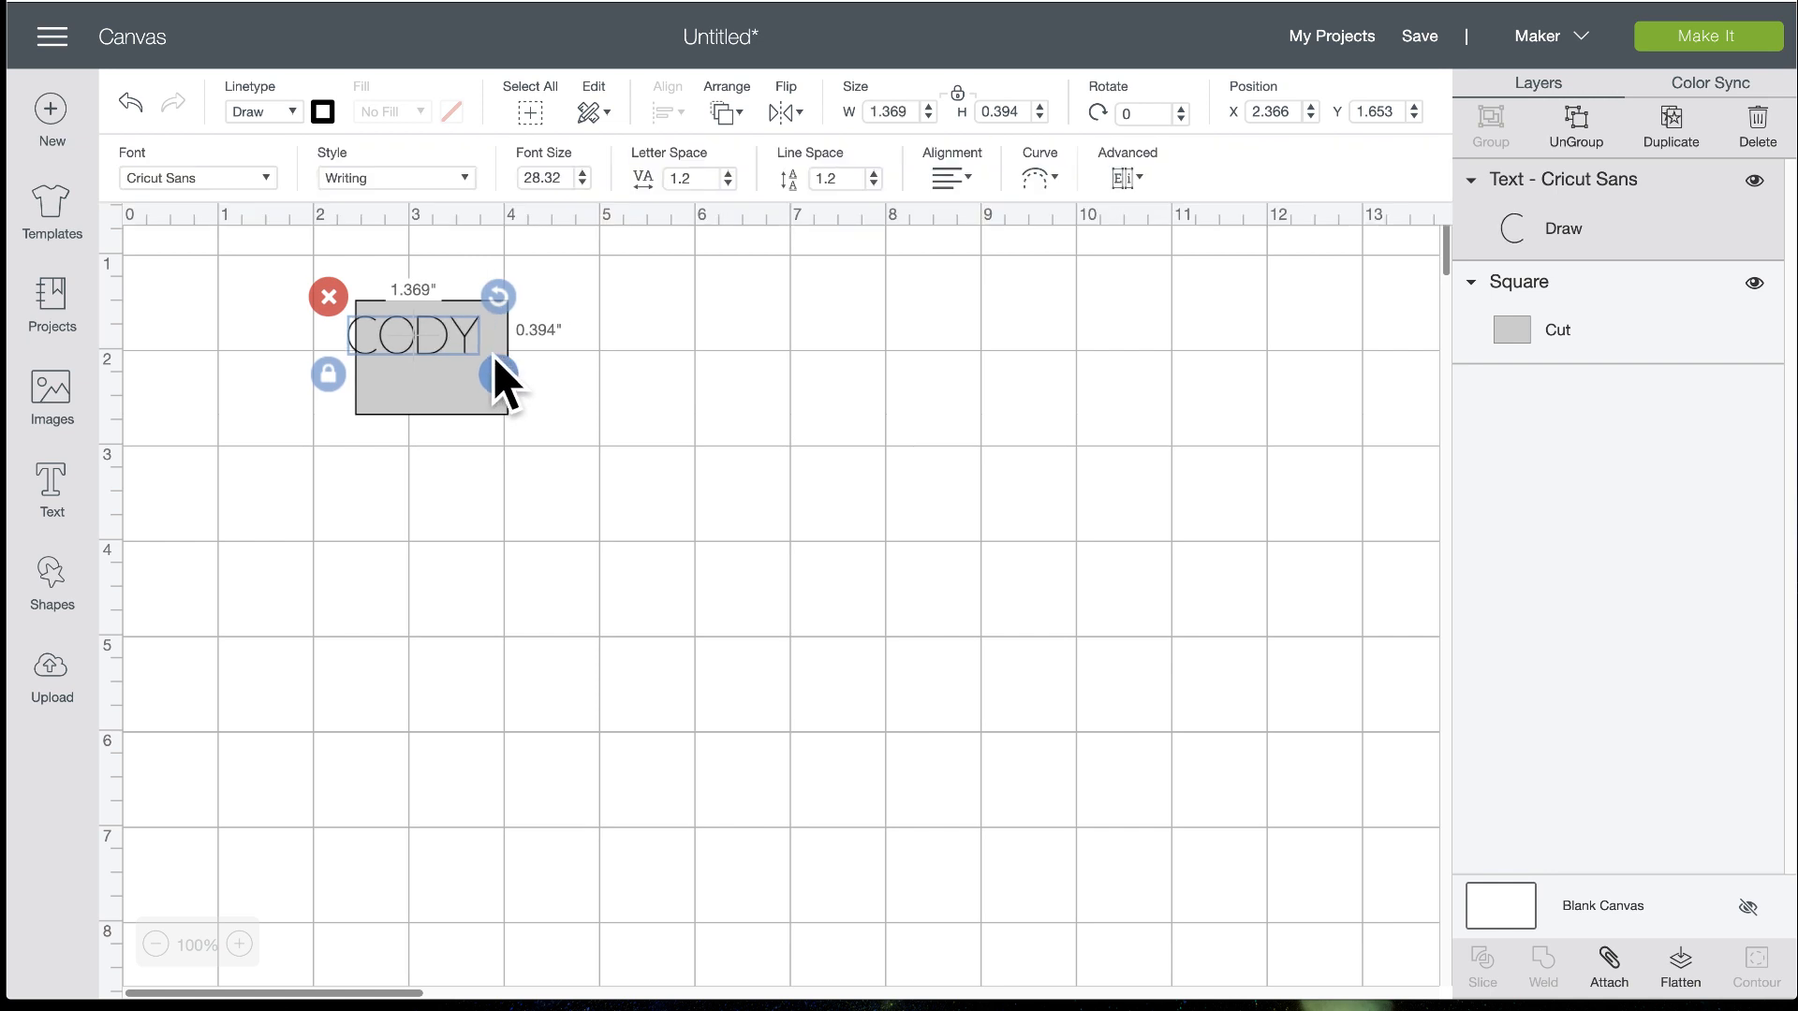
{"action": "left_click", "coordinate": [240, 944]}
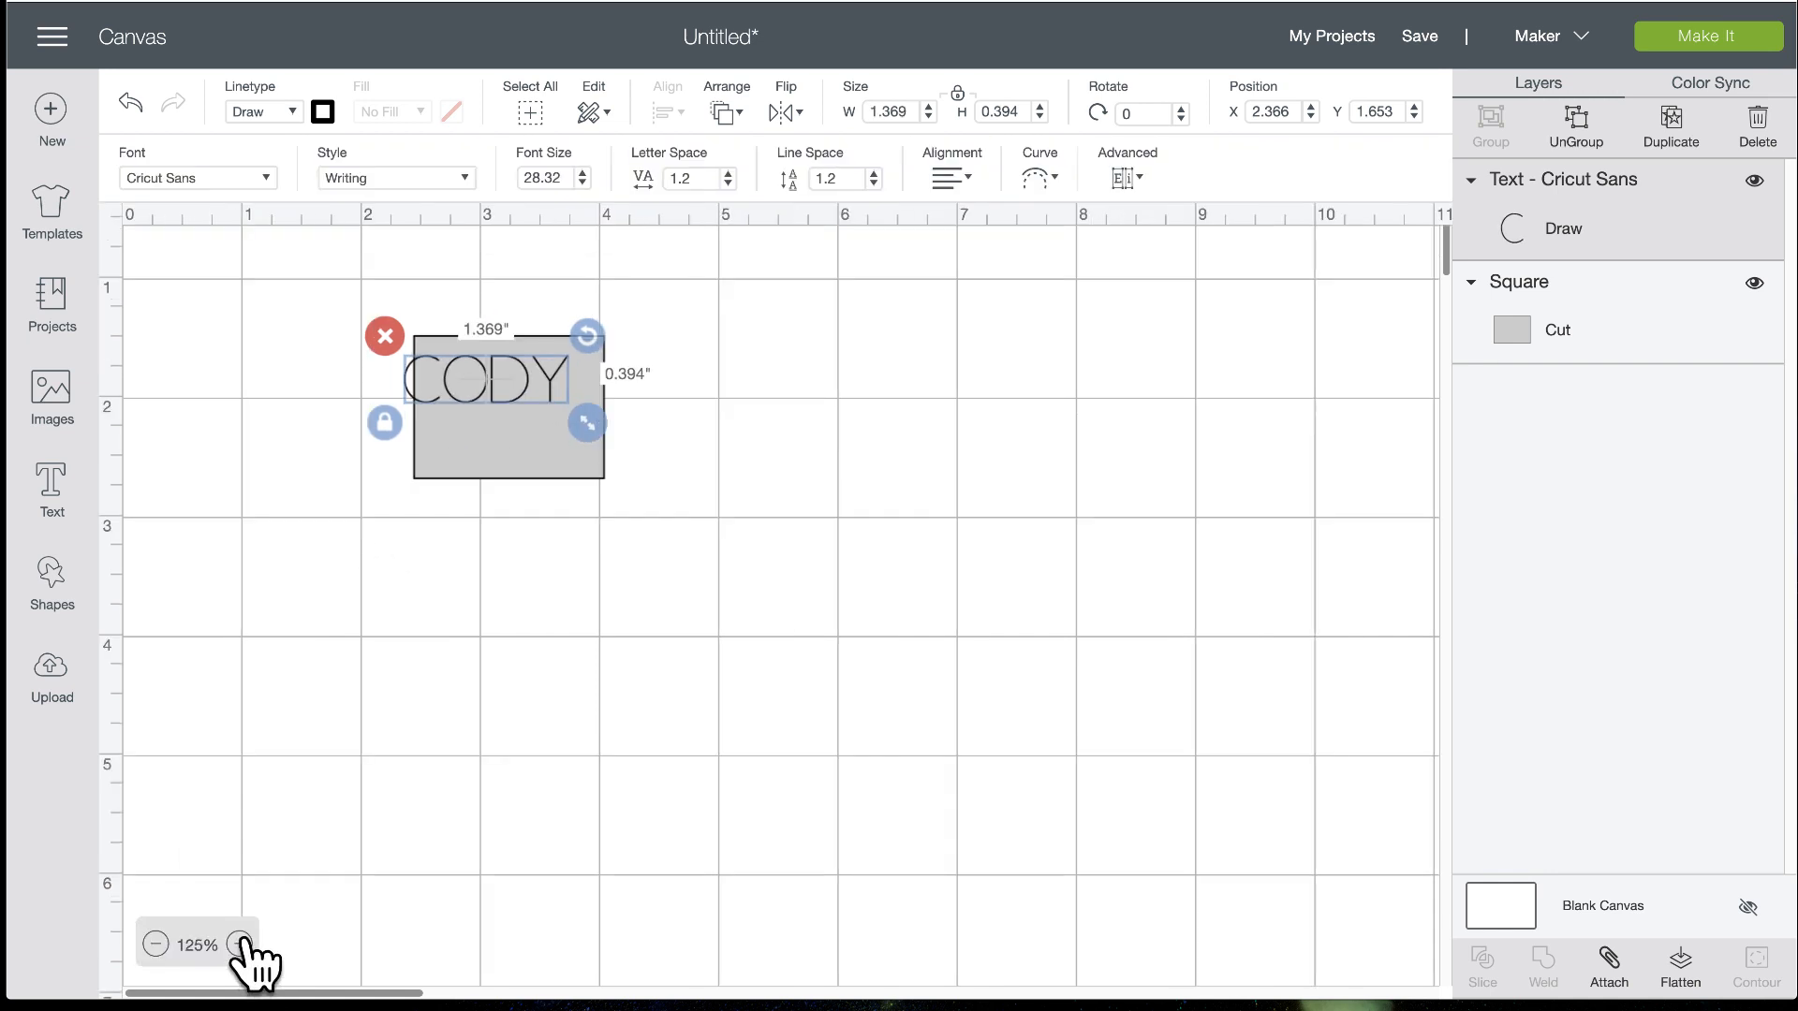
{"action": "left_click", "coordinate": [240, 944]}
{"action": "left_click", "coordinate": [242, 942]}
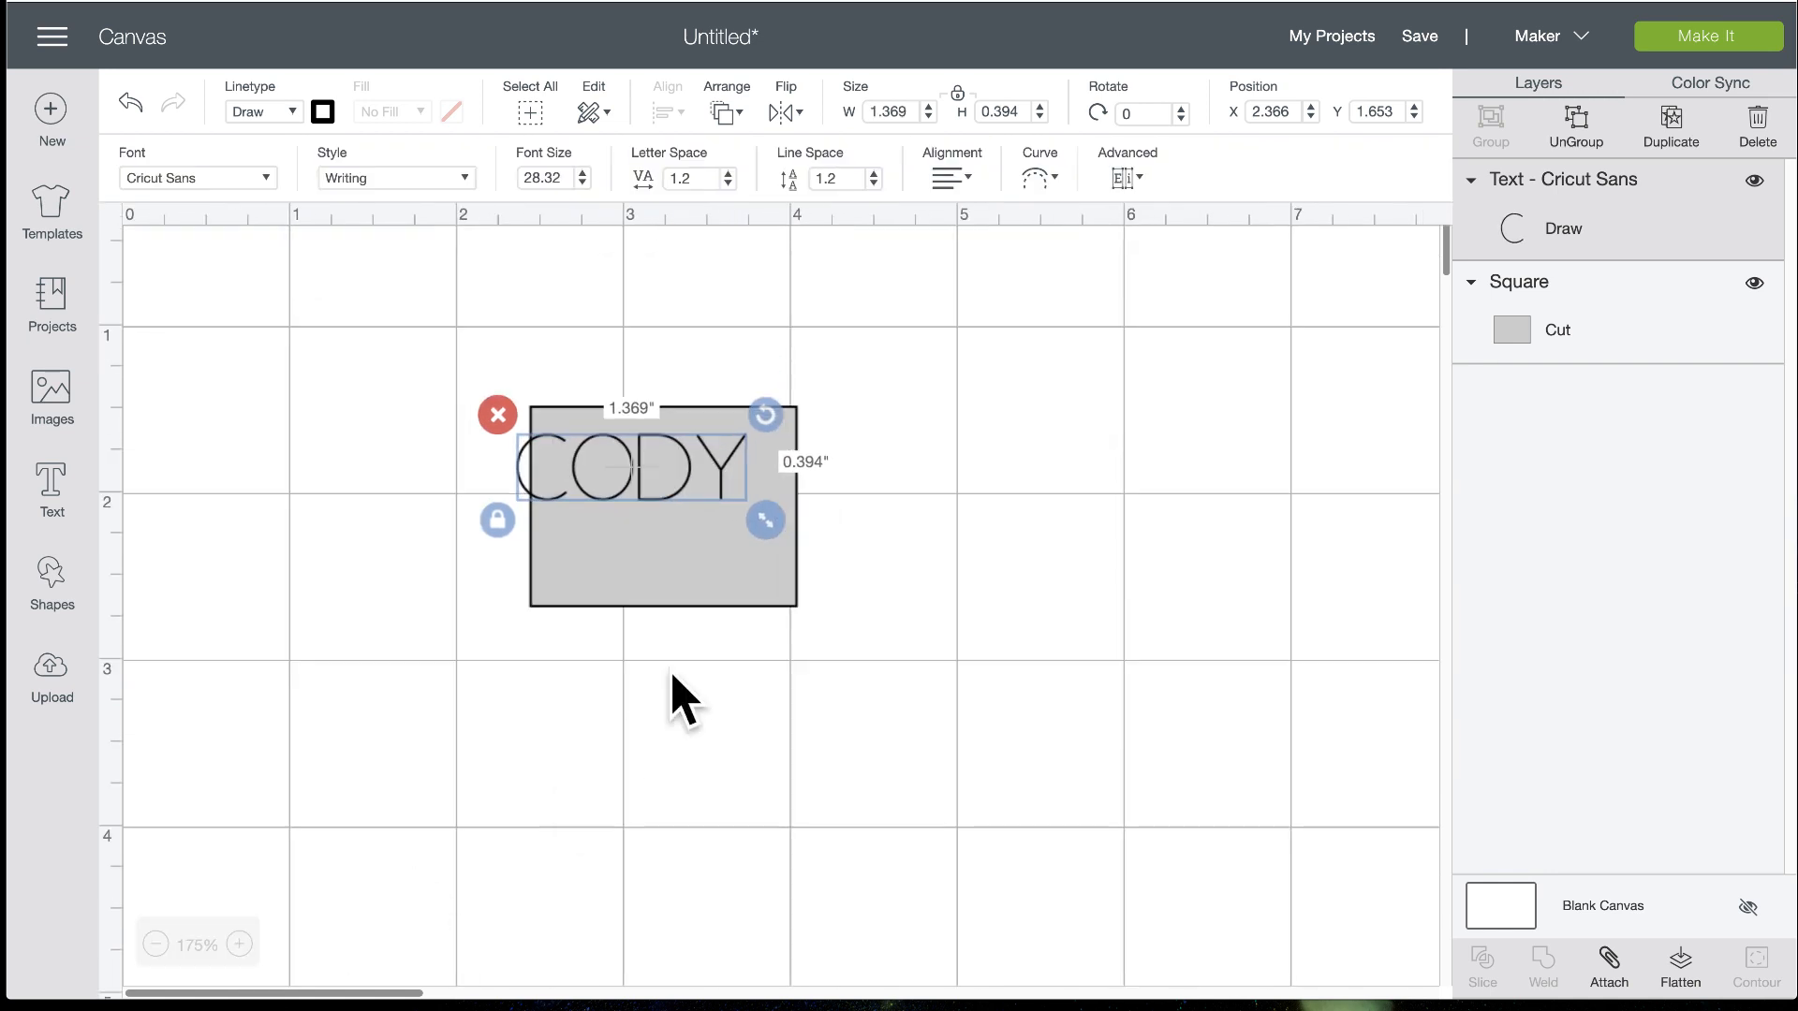
{"action": "left_click_drag", "start_coordinate": [664, 457], "coordinate": [708, 503]}
{"action": "left_click_drag", "start_coordinate": [809, 555], "coordinate": [775, 529]}
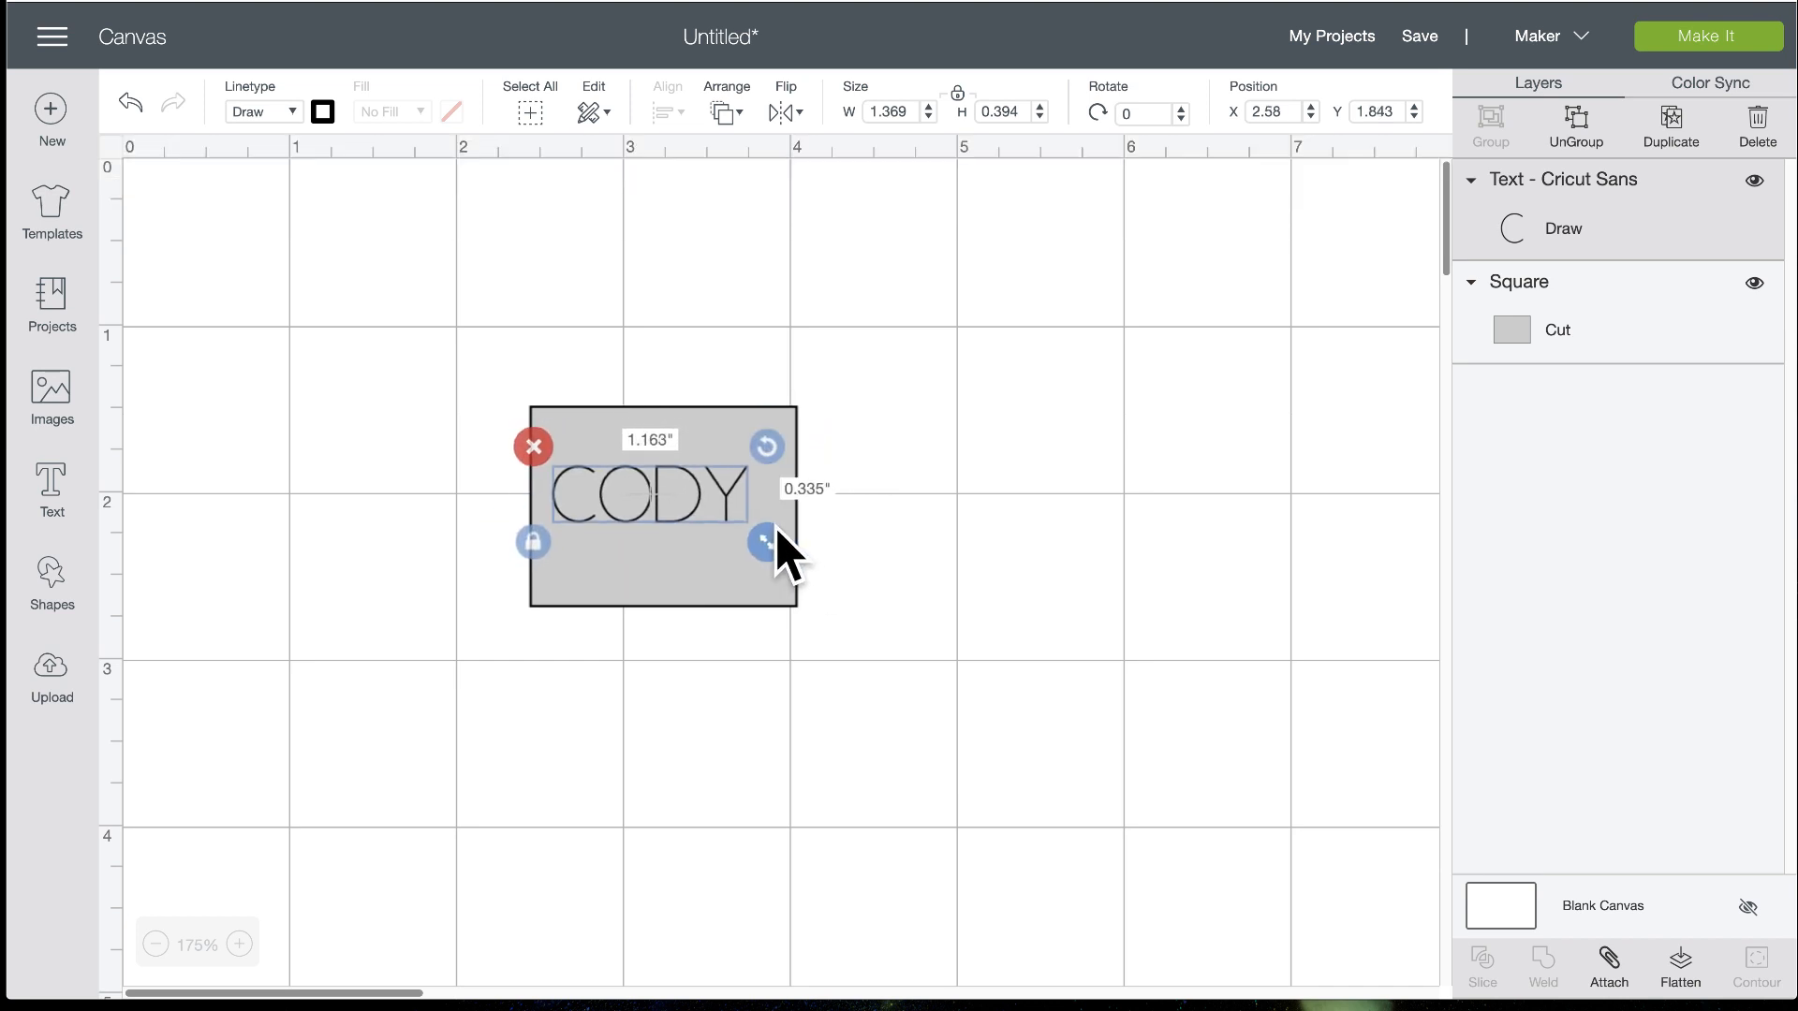
{"action": "left_click_drag", "start_coordinate": [693, 486], "coordinate": [690, 504]}
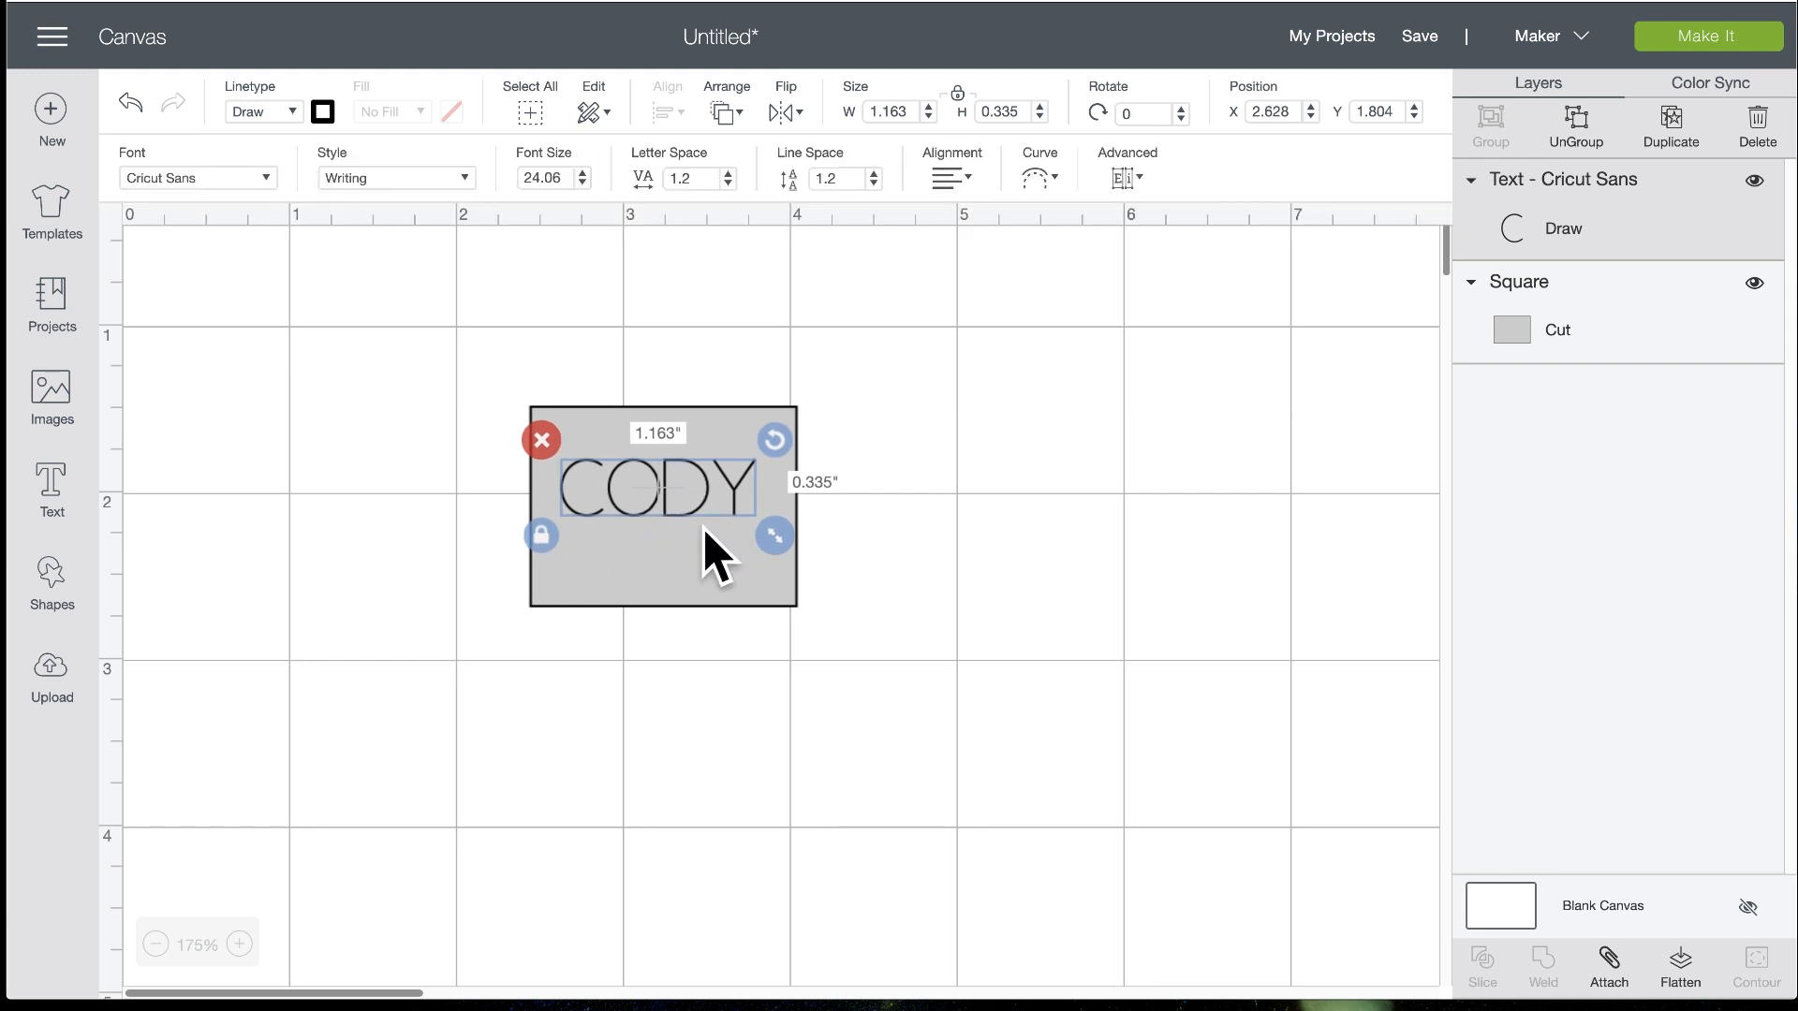
{"action": "left_click_drag", "start_coordinate": [686, 490], "coordinate": [682, 490]}
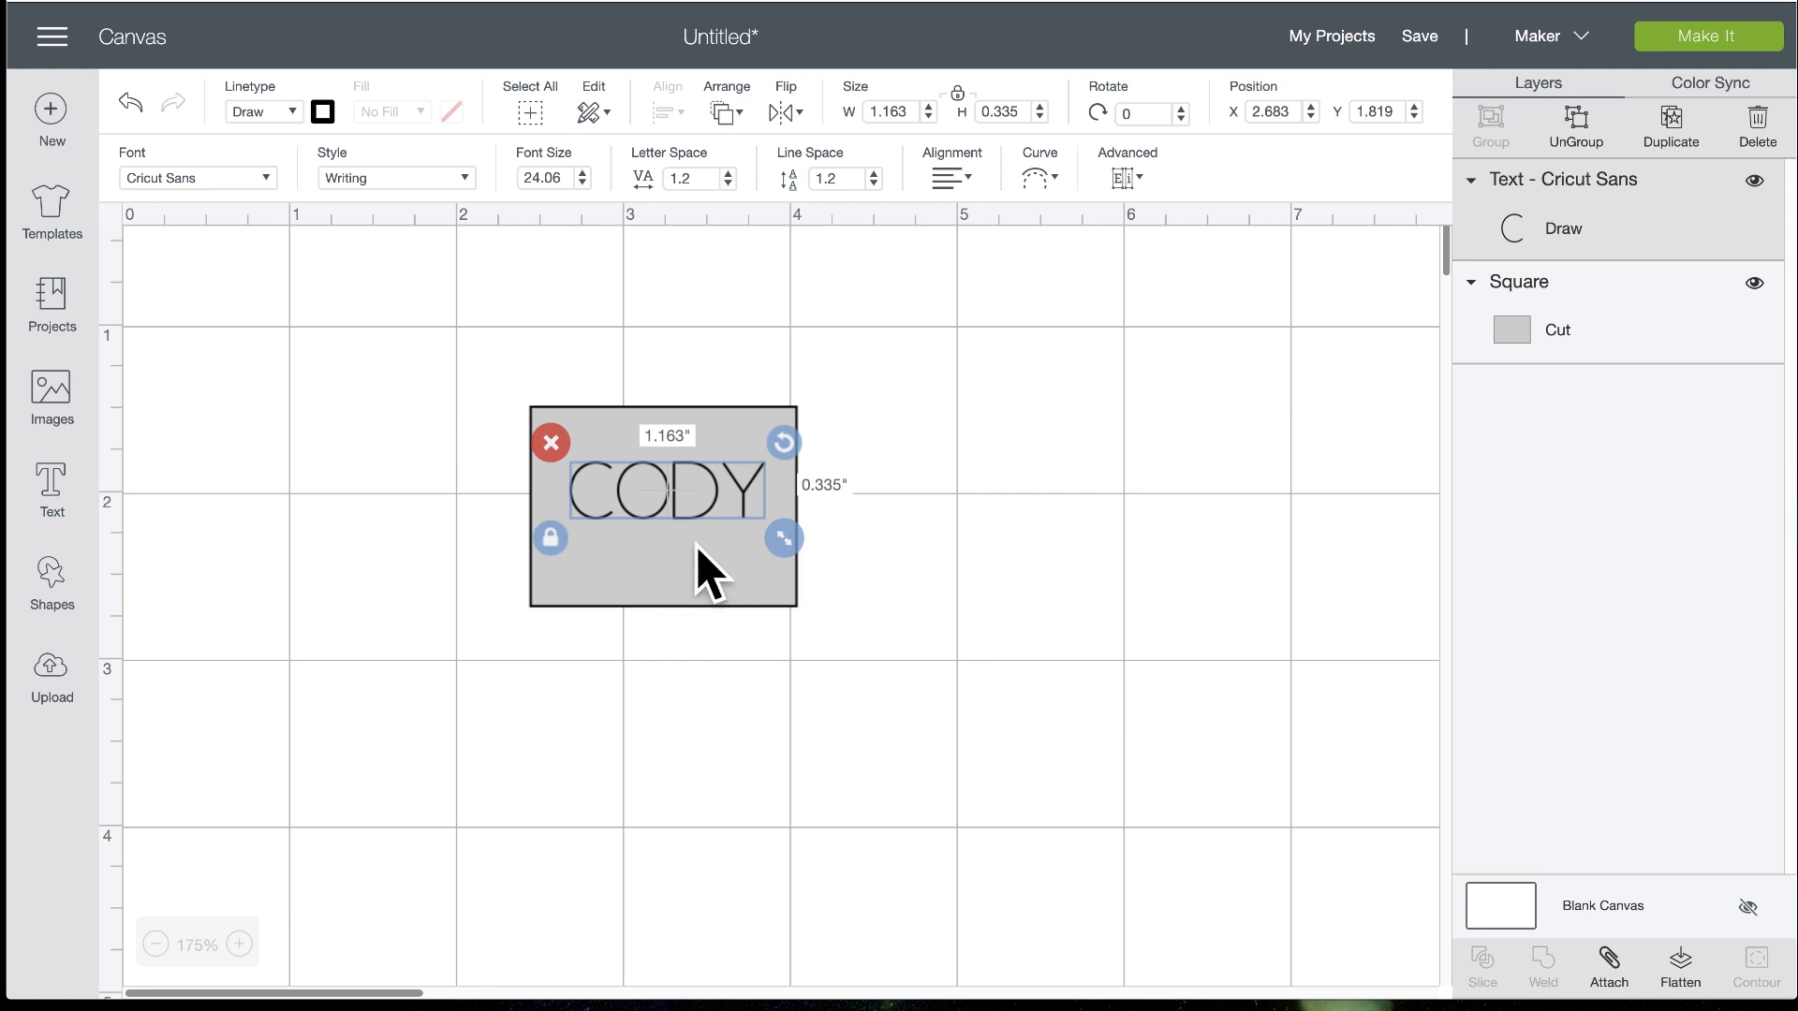
{"action": "left_click_drag", "start_coordinate": [669, 486], "coordinate": [669, 488]}
Center the name on the grey rectangle, and shift it slightly to about X 2.68, Y 1.89 inches
{"action": "left_click_drag", "start_coordinate": [584, 311], "coordinate": [753, 583]}
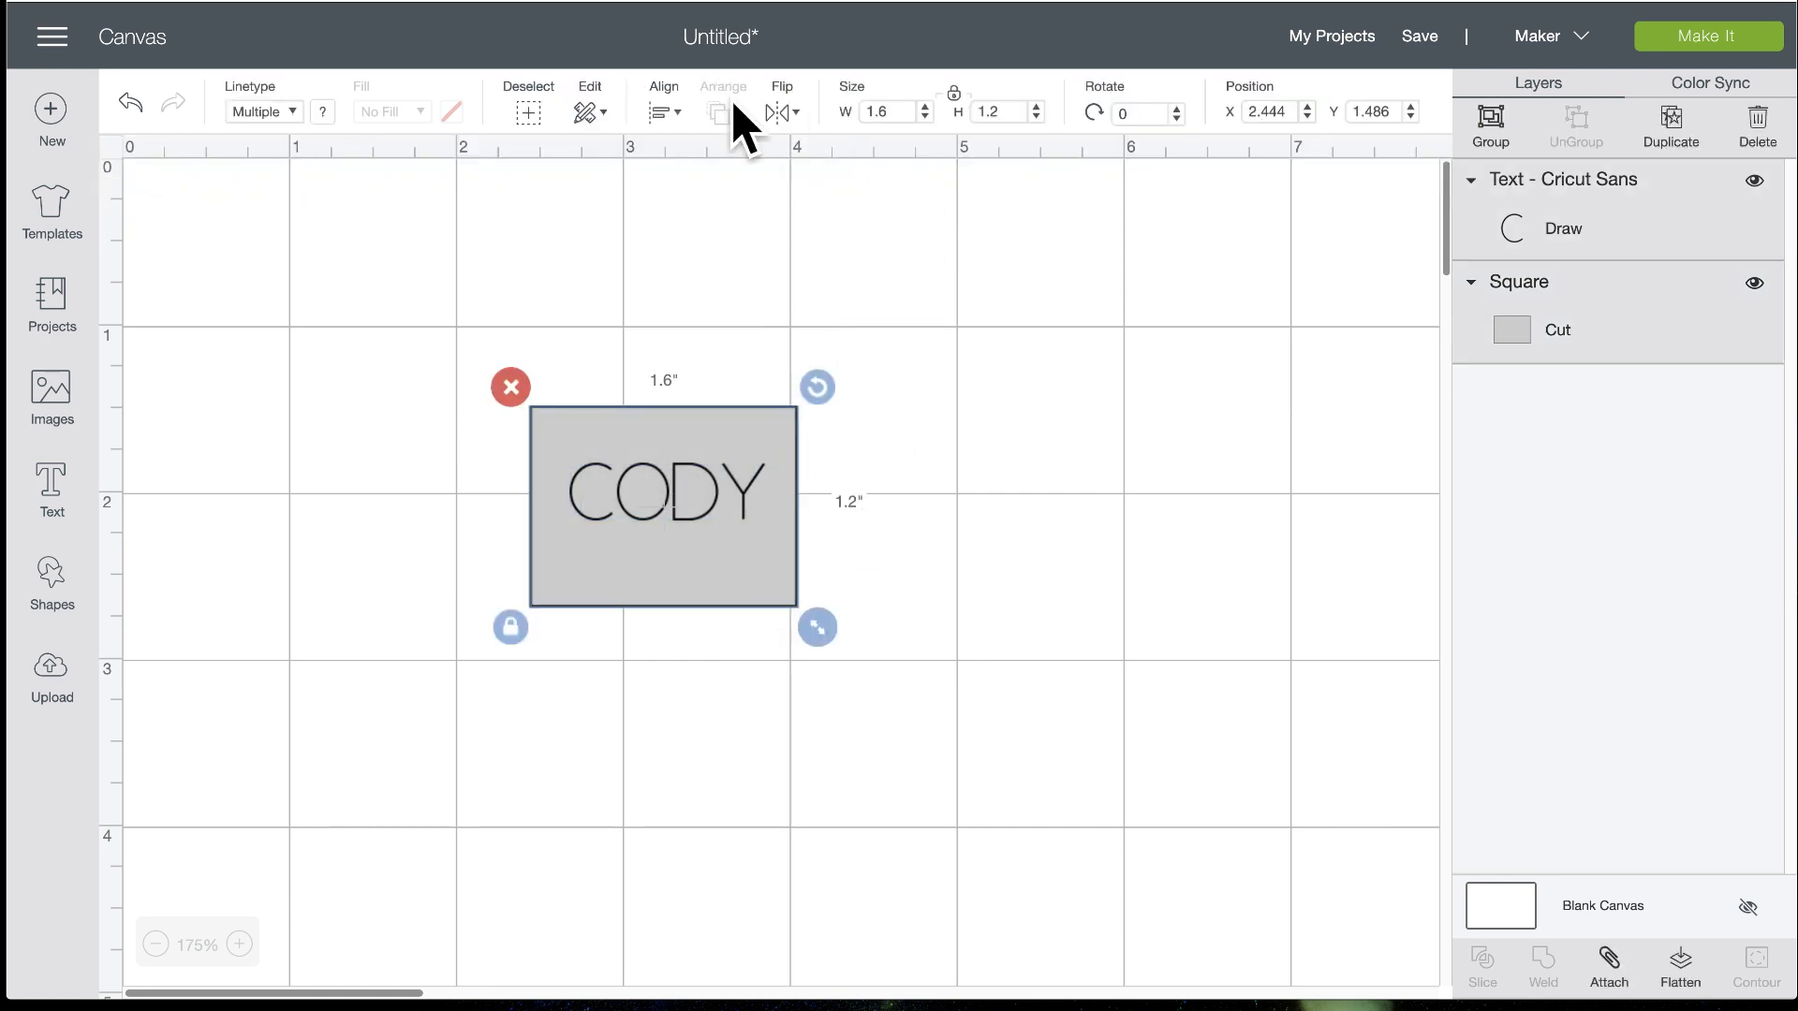
{"action": "left_click", "coordinate": [666, 114]}
{"action": "left_click", "coordinate": [684, 414]}
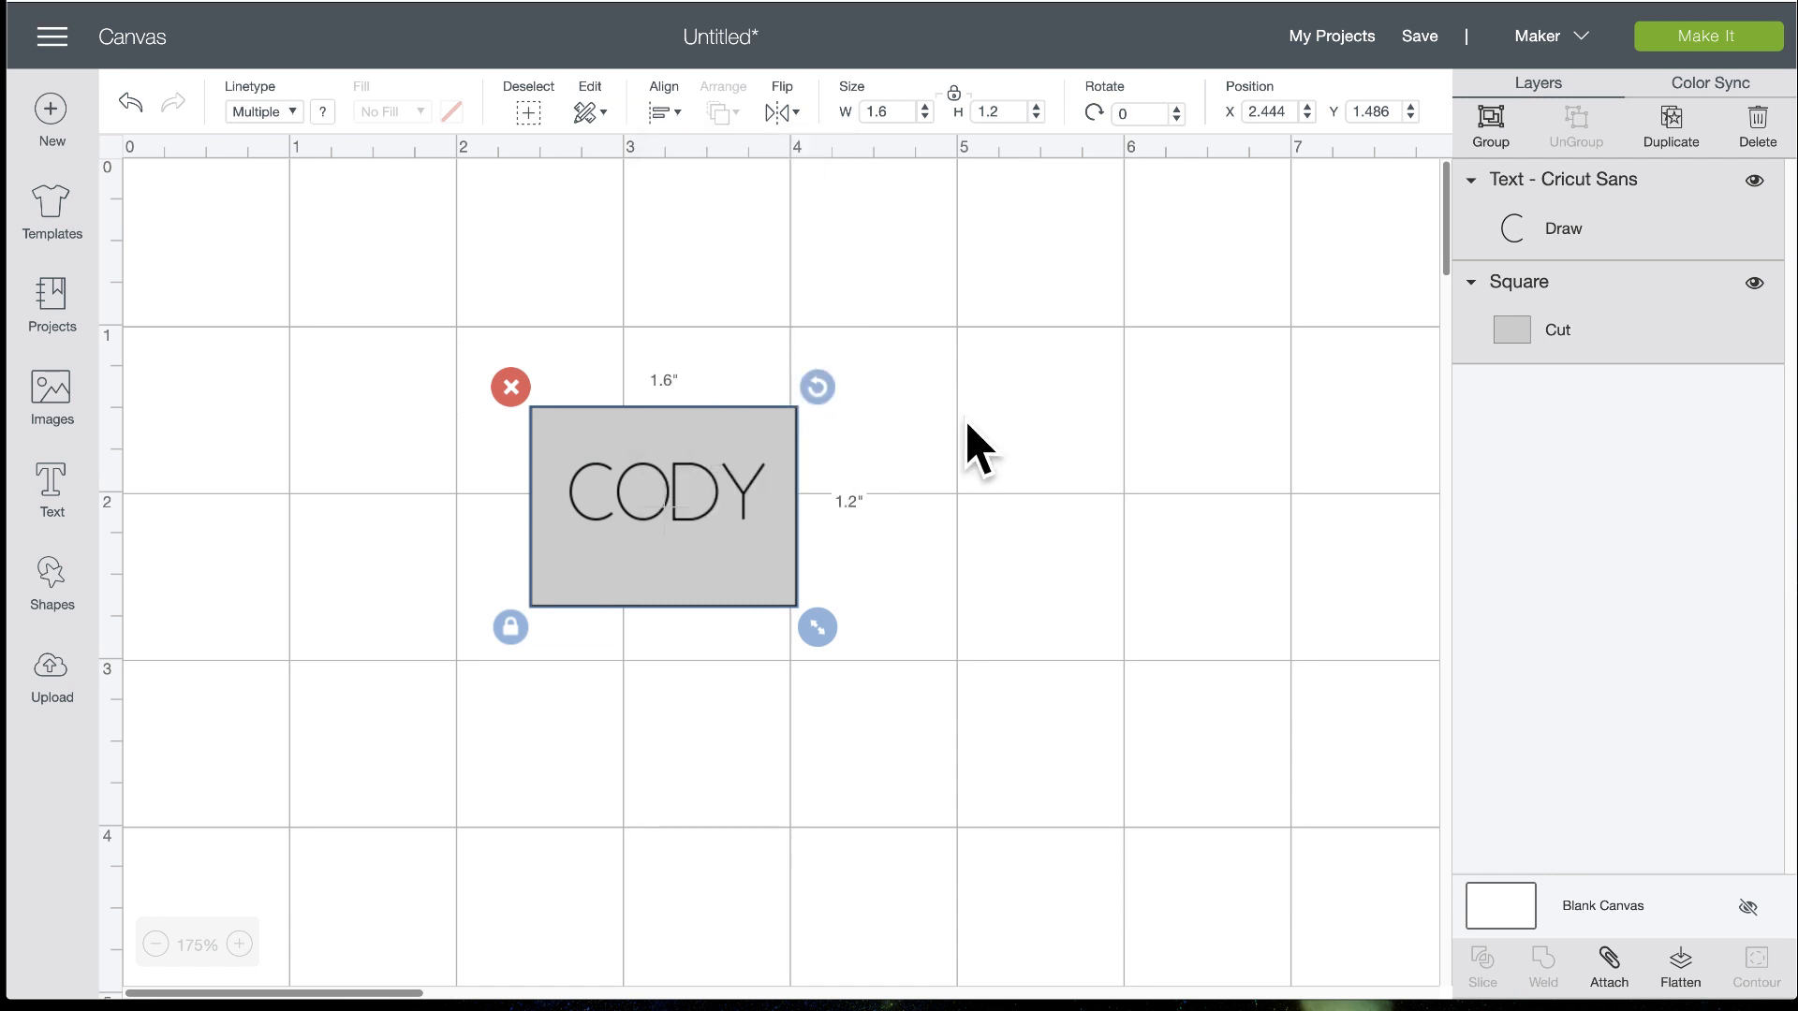
{"action": "left_click", "coordinate": [968, 441]}
{"action": "left_click", "coordinate": [669, 499]}
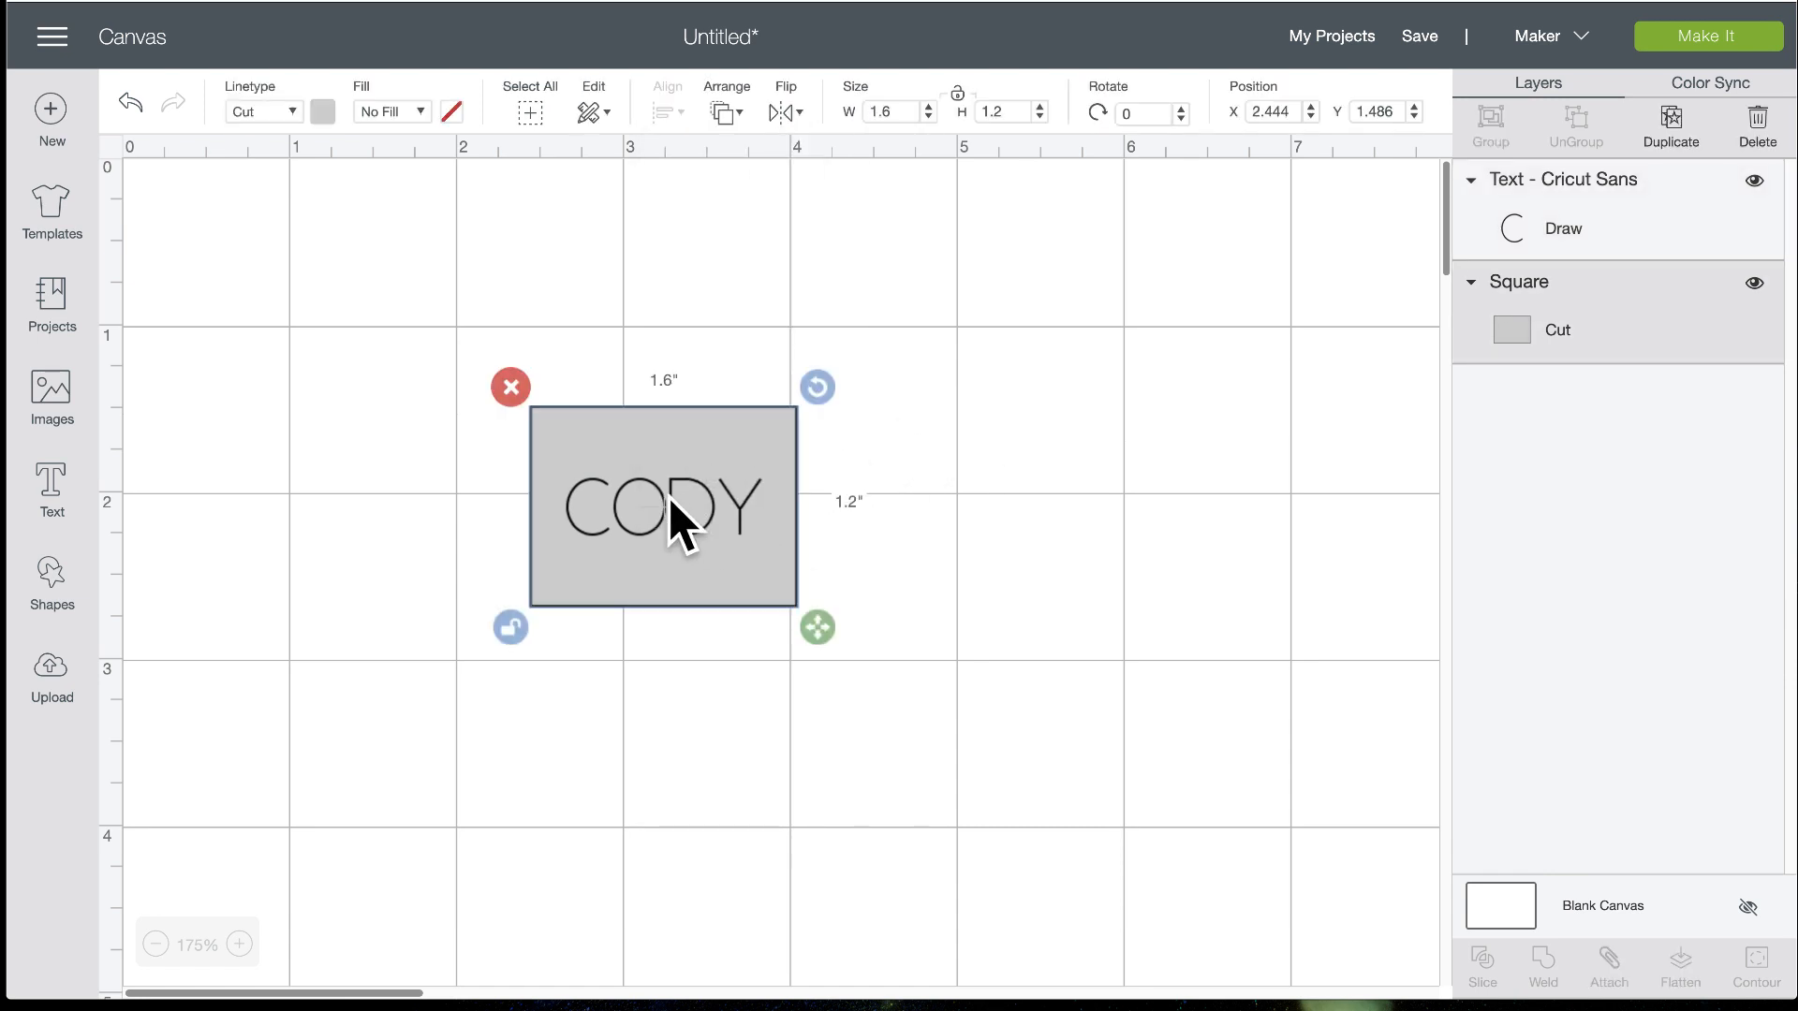
{"action": "left_click", "coordinate": [672, 524]}
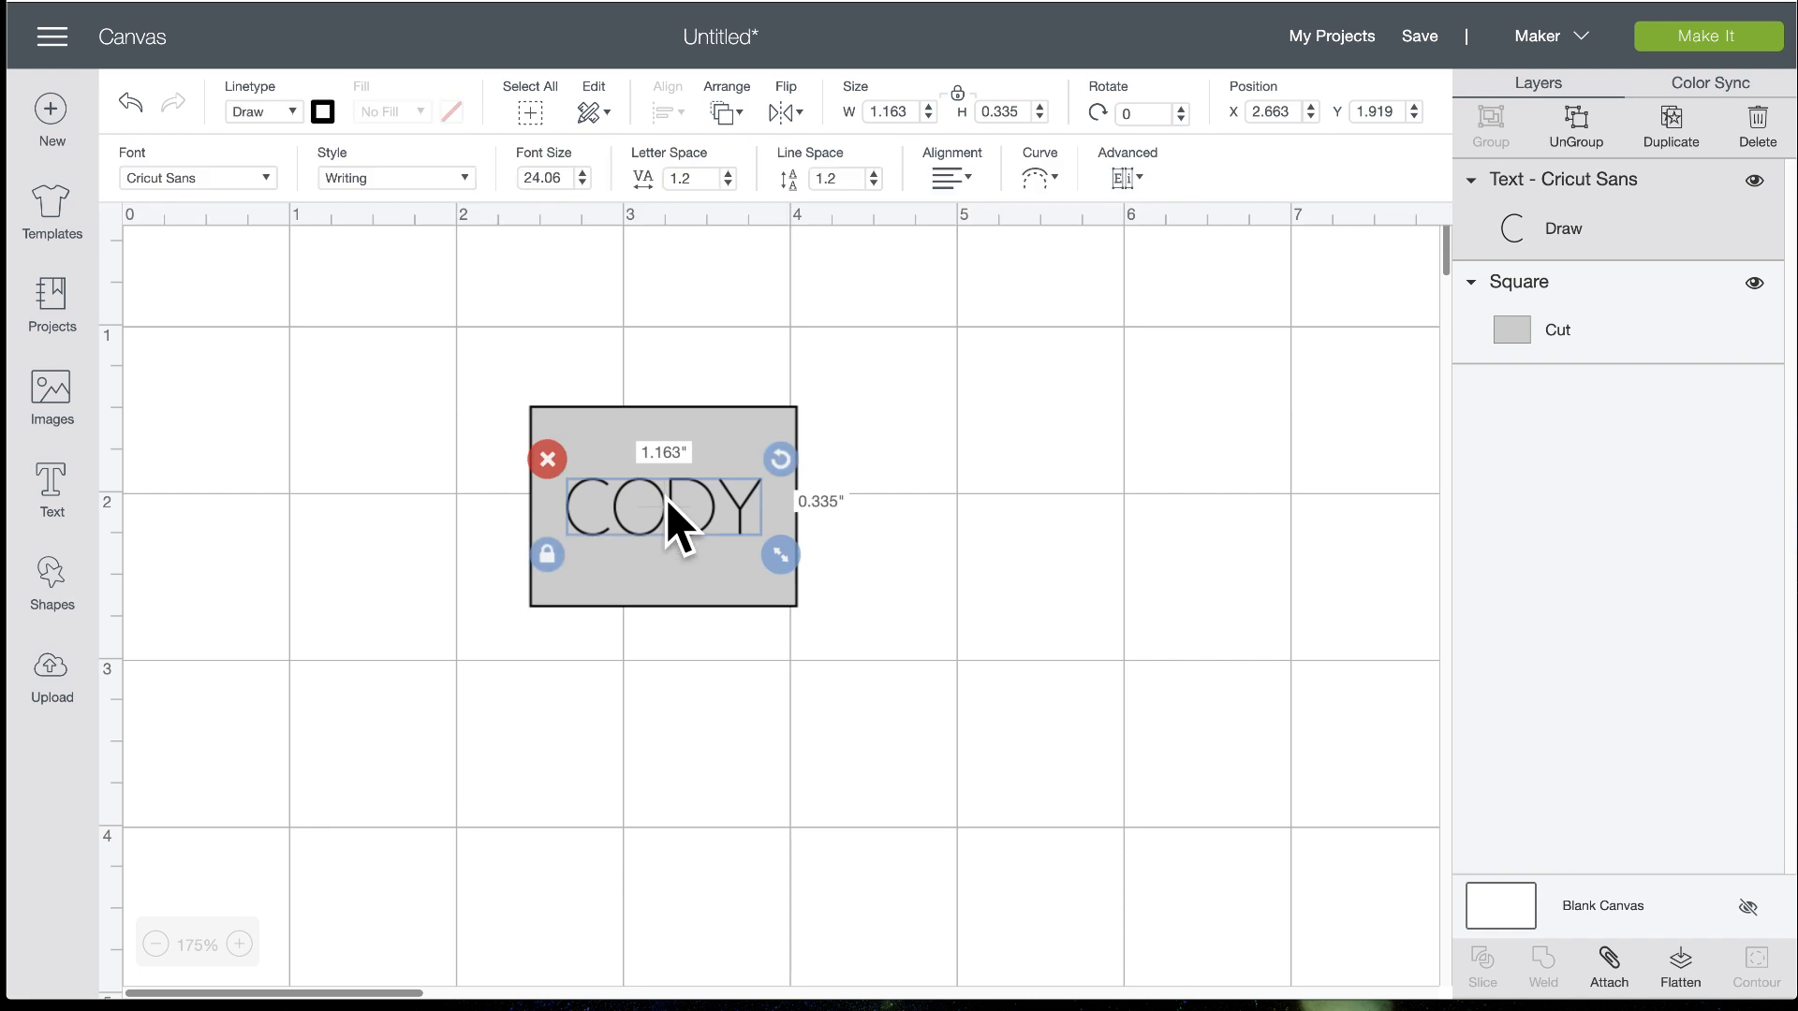
{"action": "left_click_drag", "start_coordinate": [668, 503], "coordinate": [656, 503]}
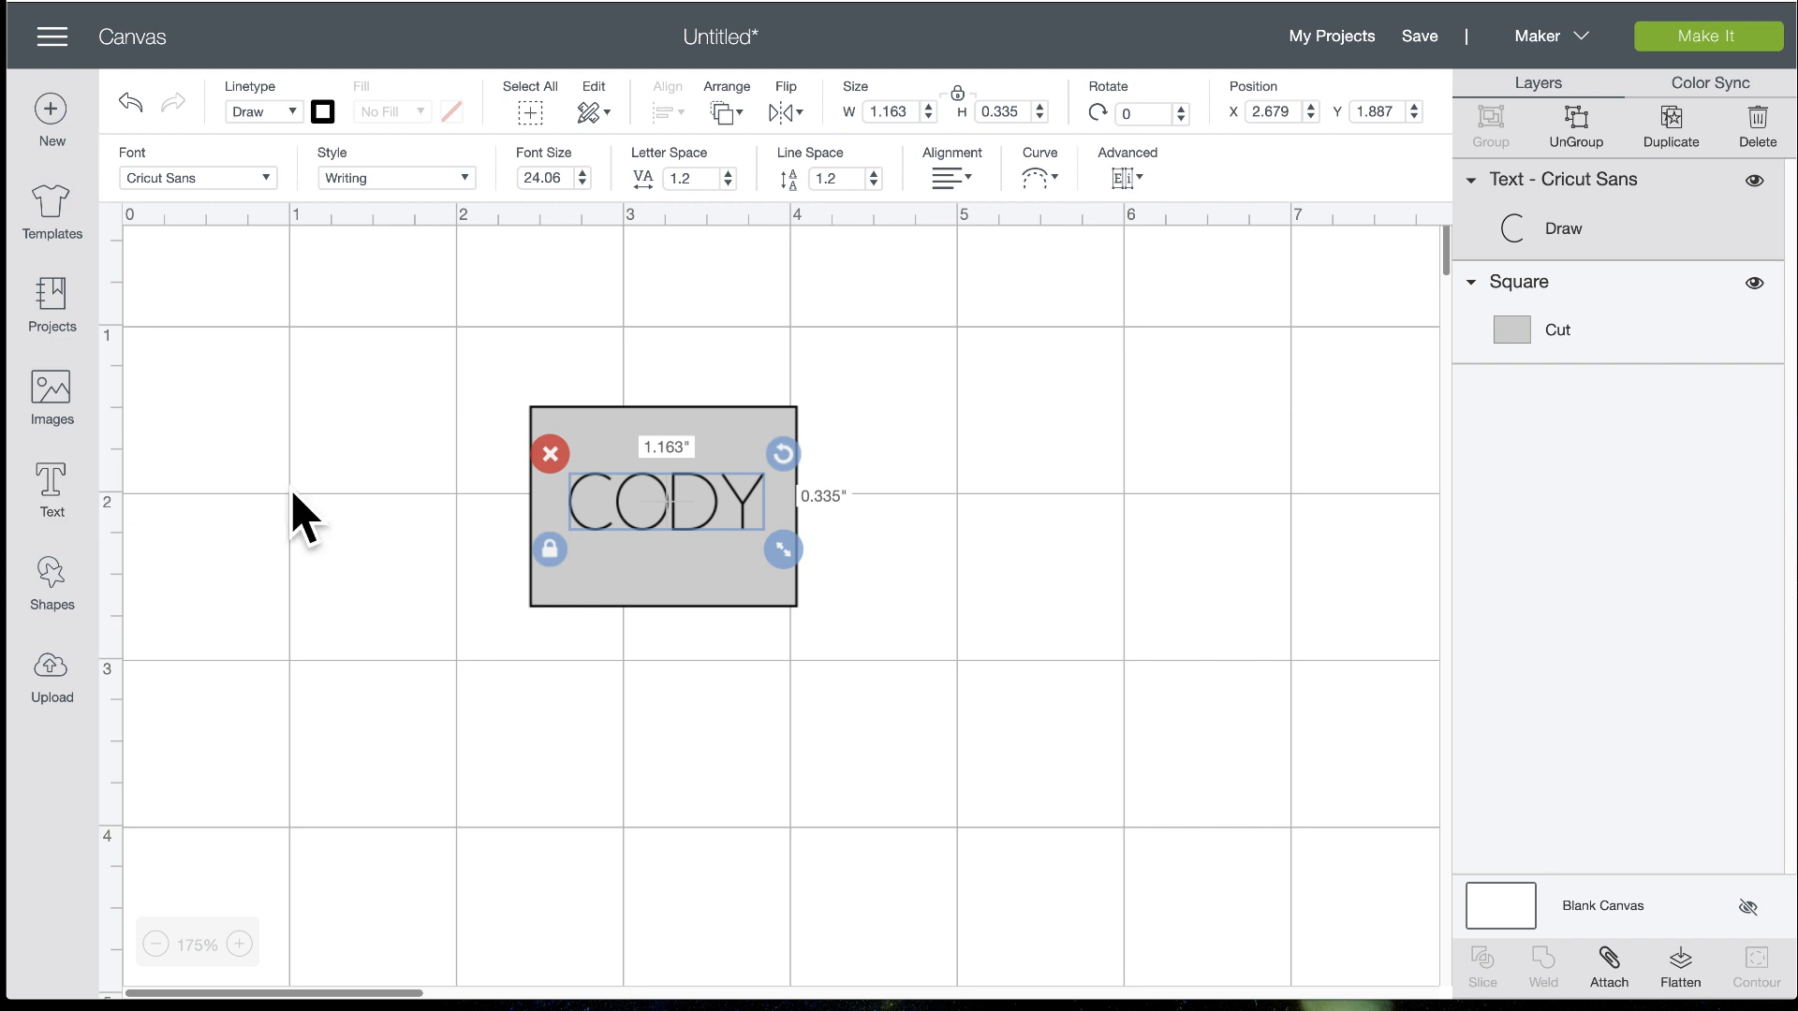
Duplicate the name text and replace the copy's wording with the phone number, its digit groups separated by hyphens
{"action": "left_click", "coordinate": [1679, 135]}
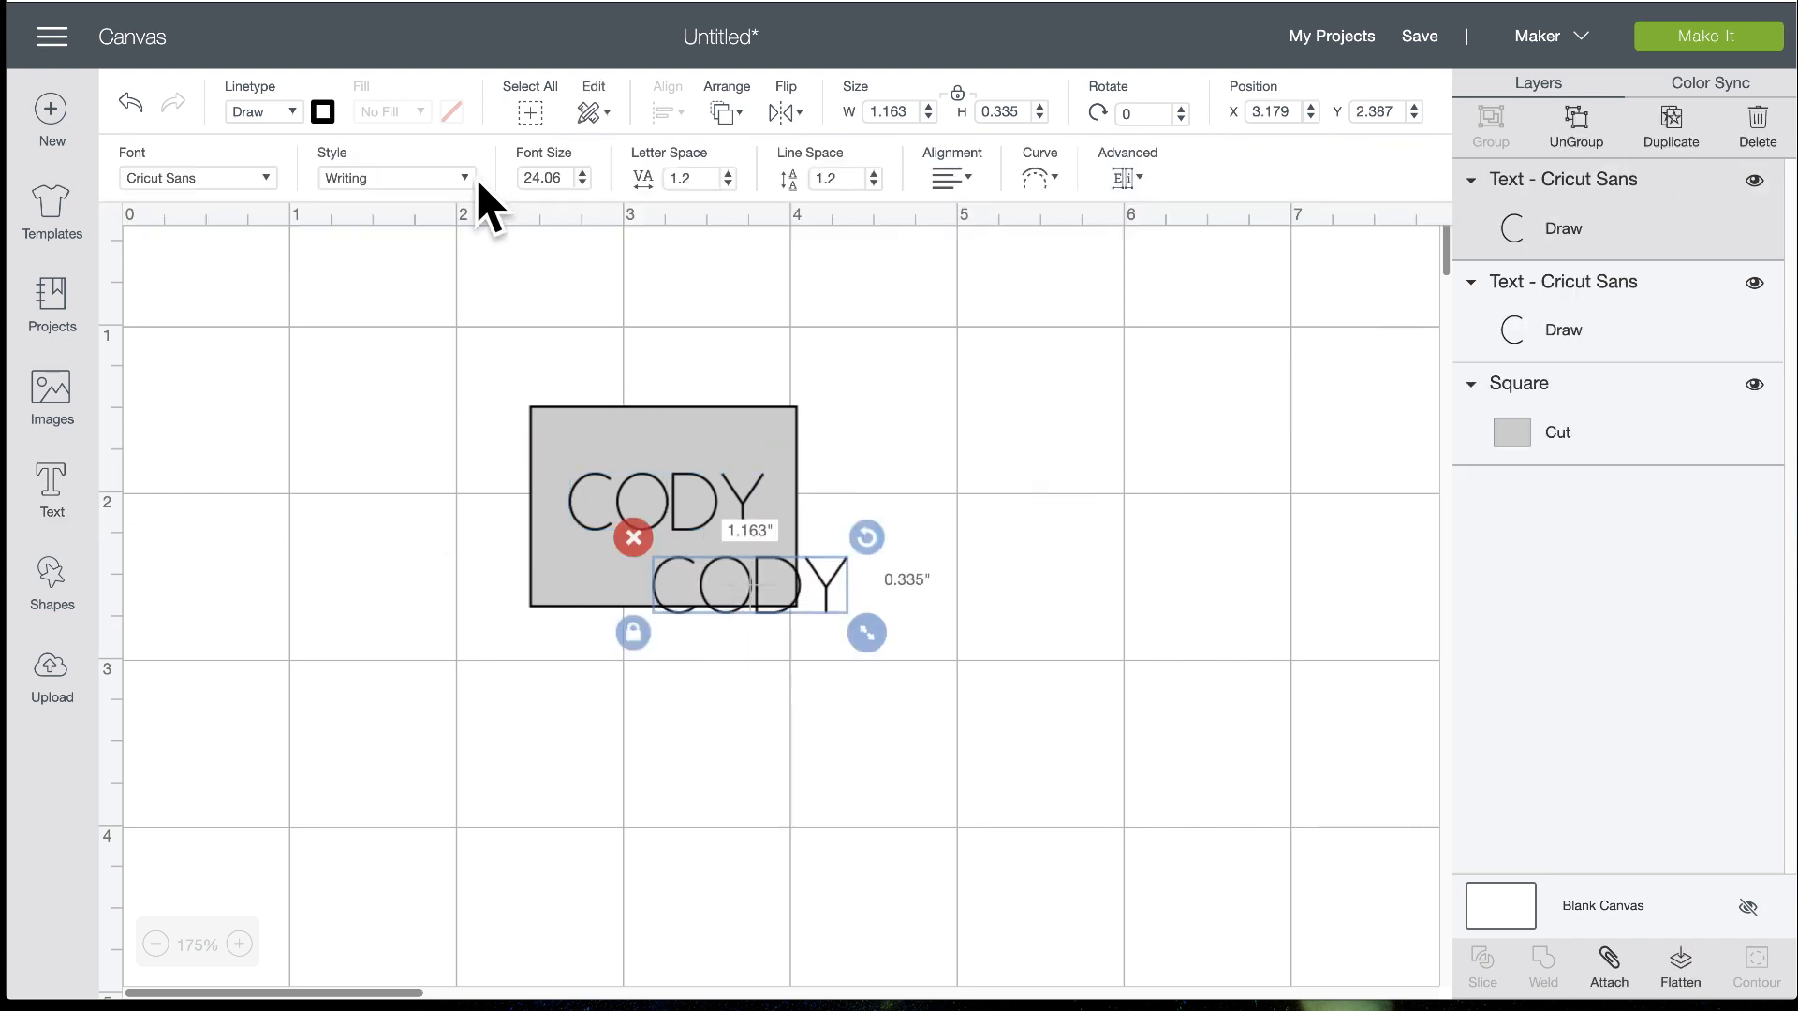
{"action": "double_click", "coordinate": [711, 600]}
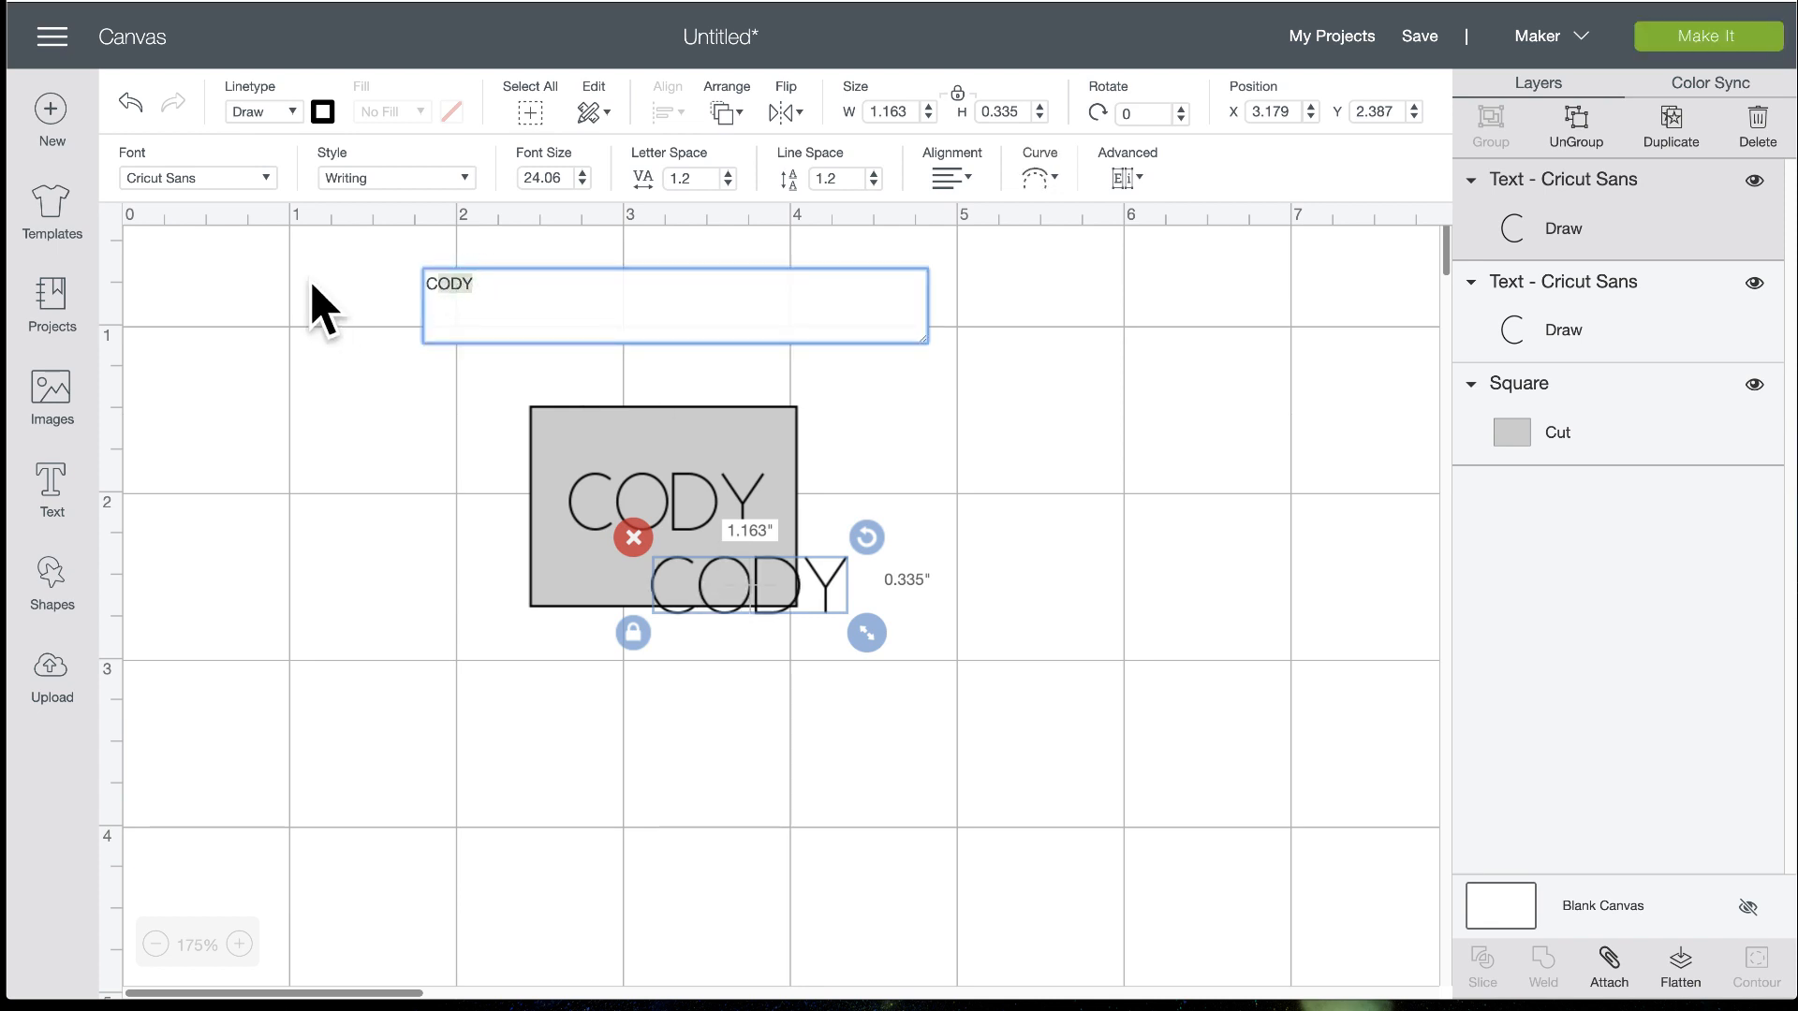
{"action": "type", "text": "815"}
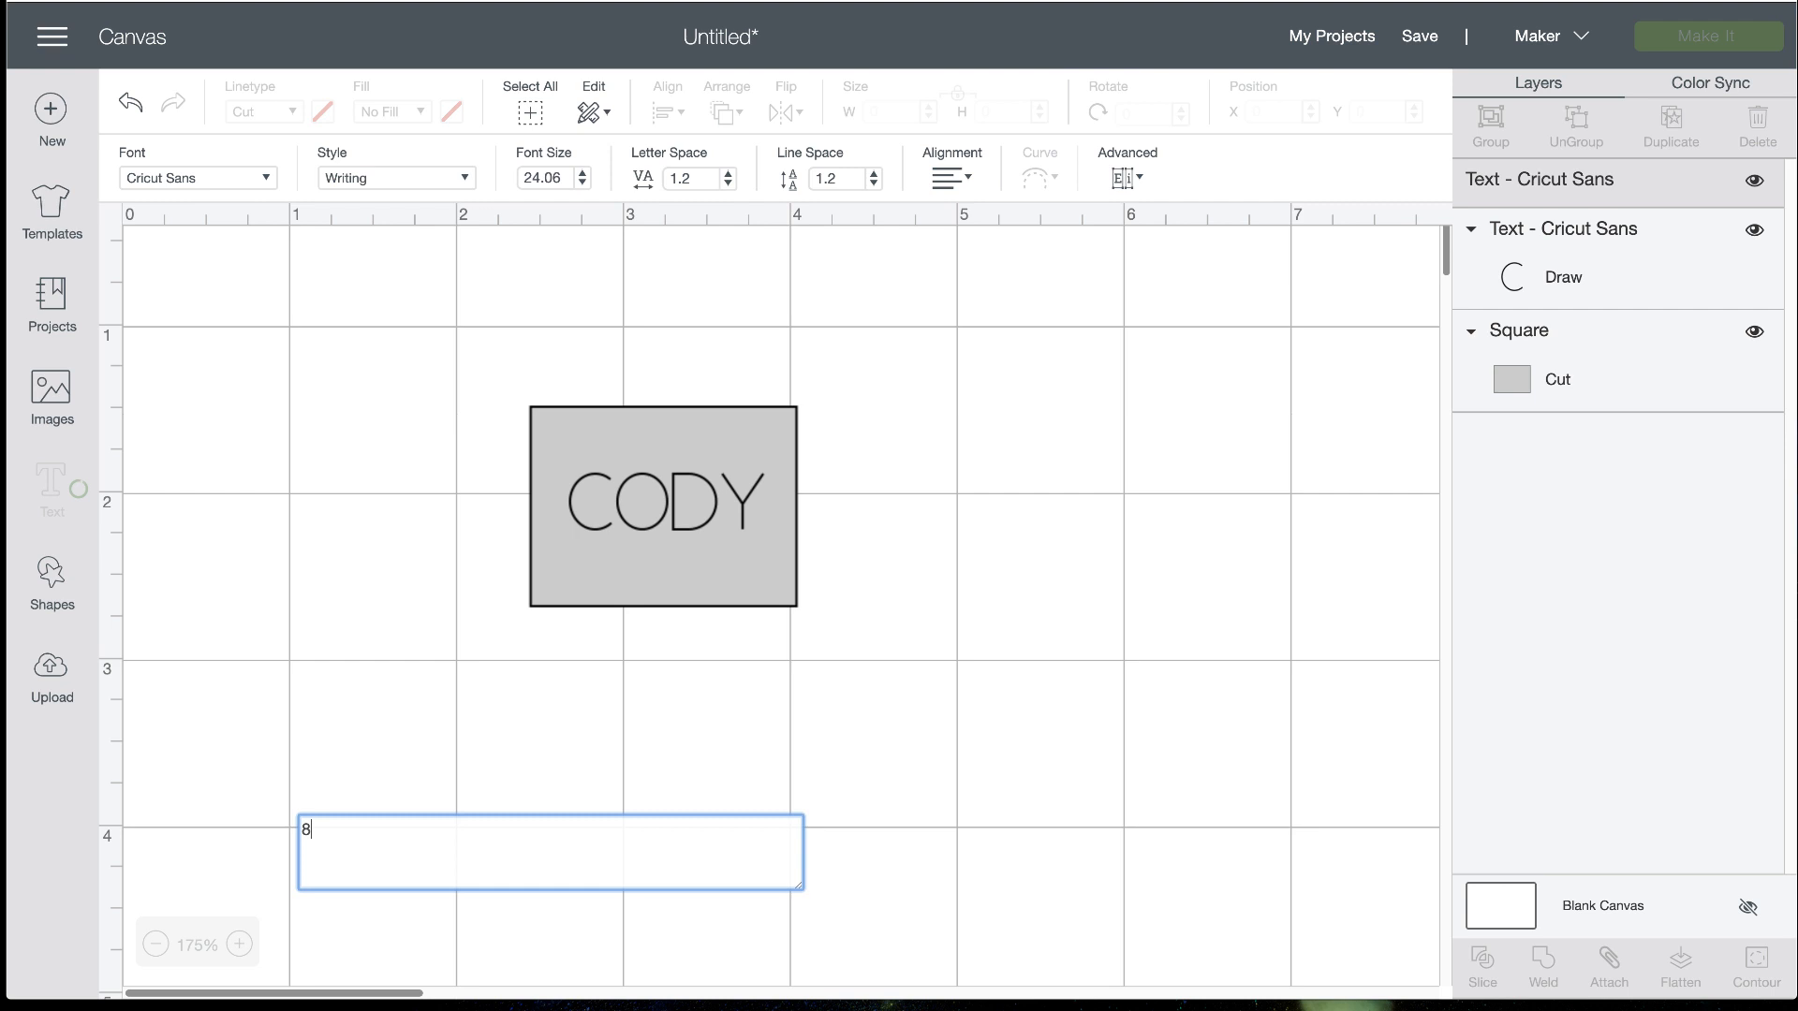
{"action": "type", "text": "-"}
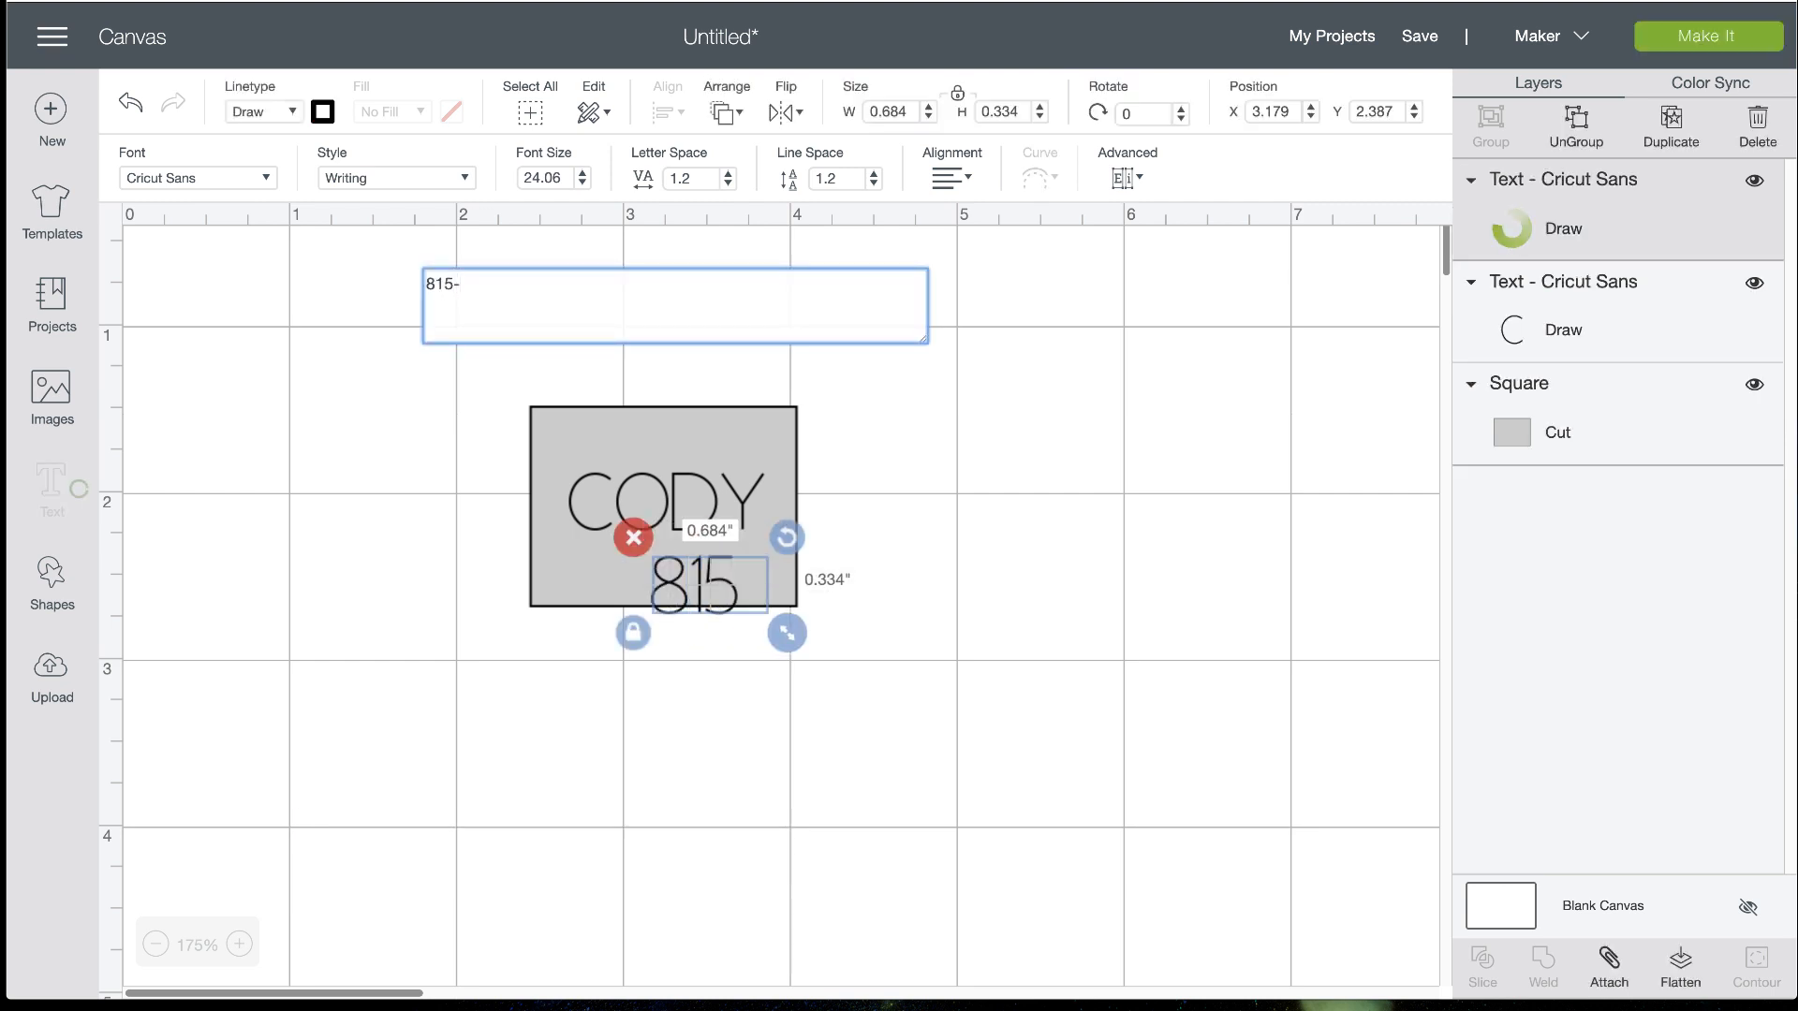
{"action": "type", "text": "95"}
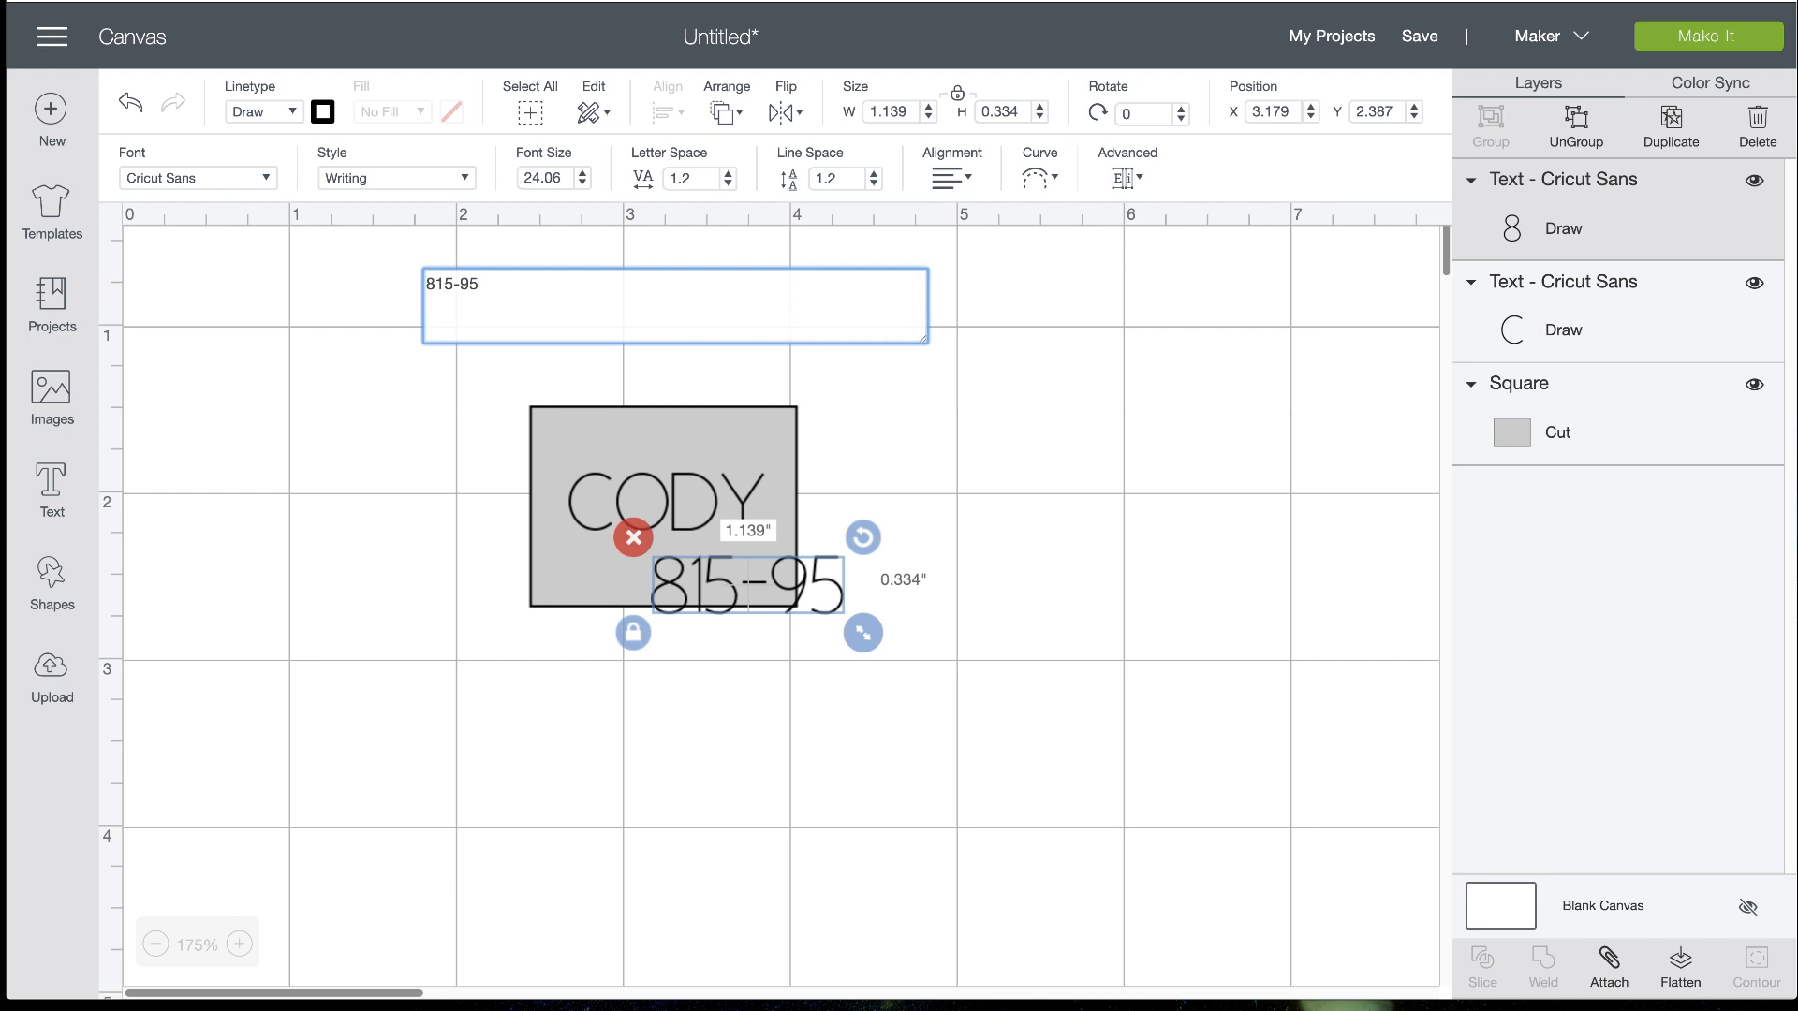
{"action": "key", "text": "BackSpace"}
{"action": "key", "text": "BackSpace"}
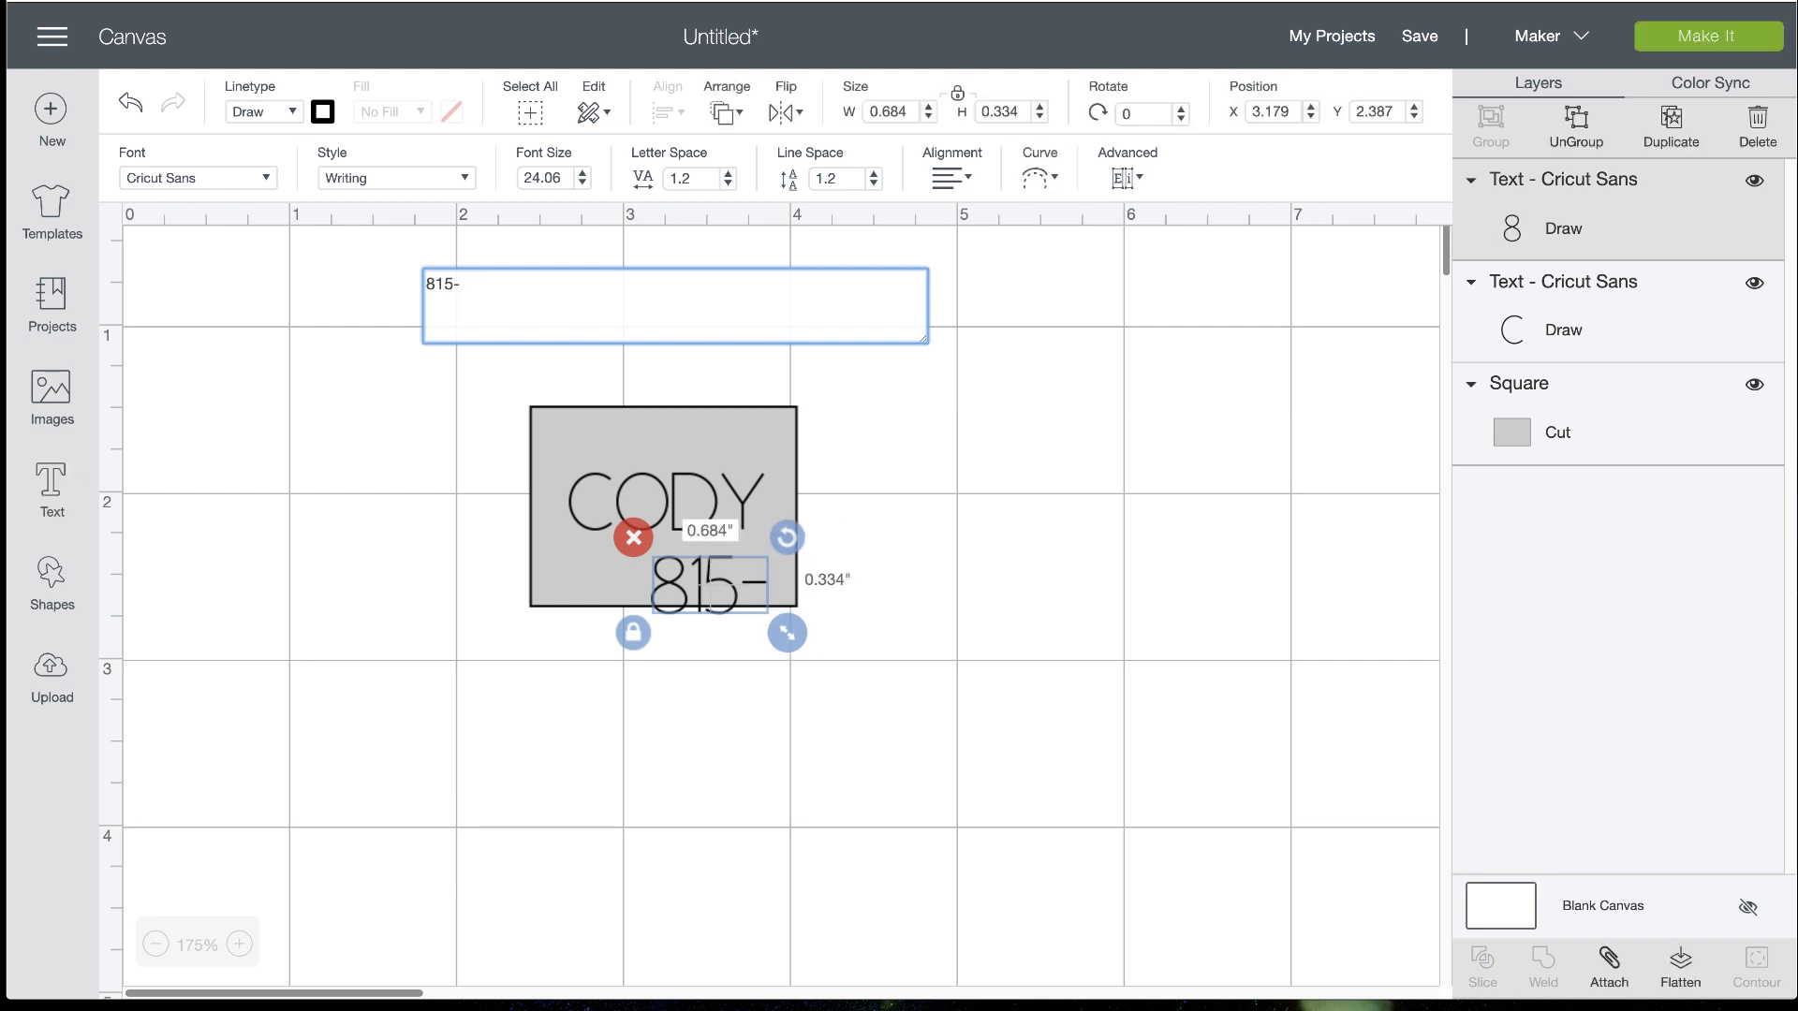
{"action": "type", "text": "555"}
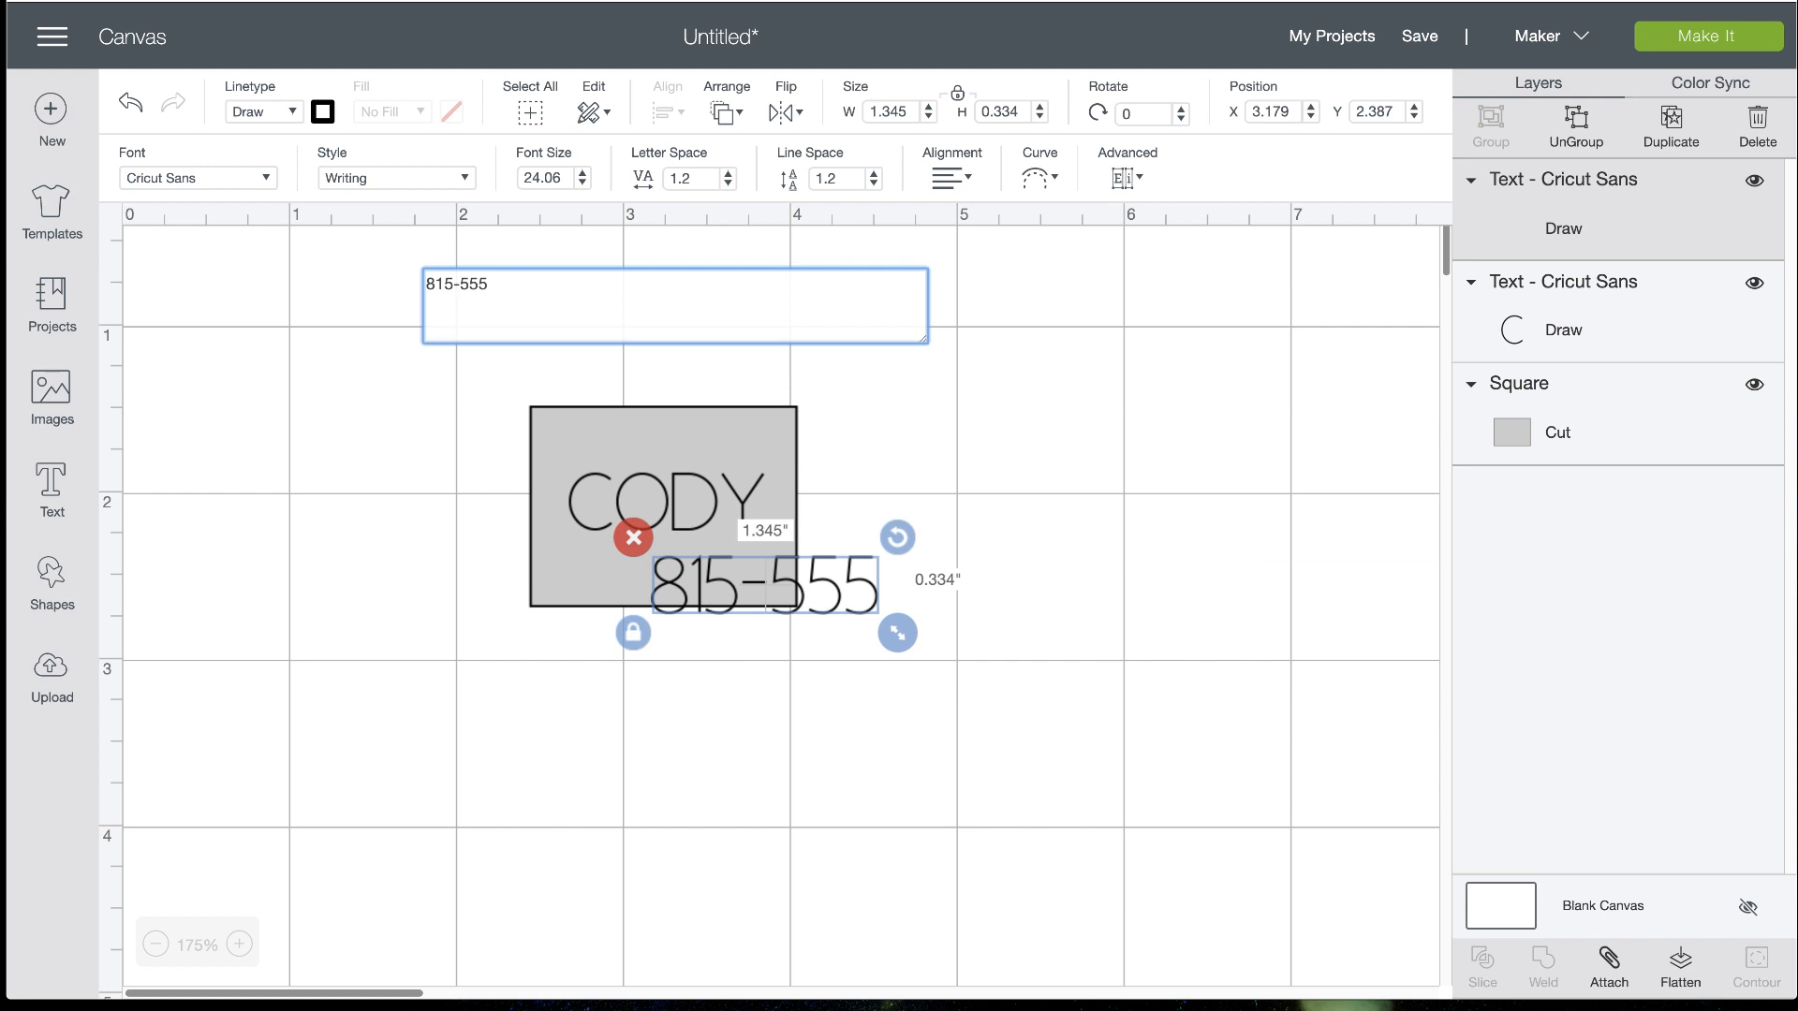
{"action": "type", "text": "1234"}
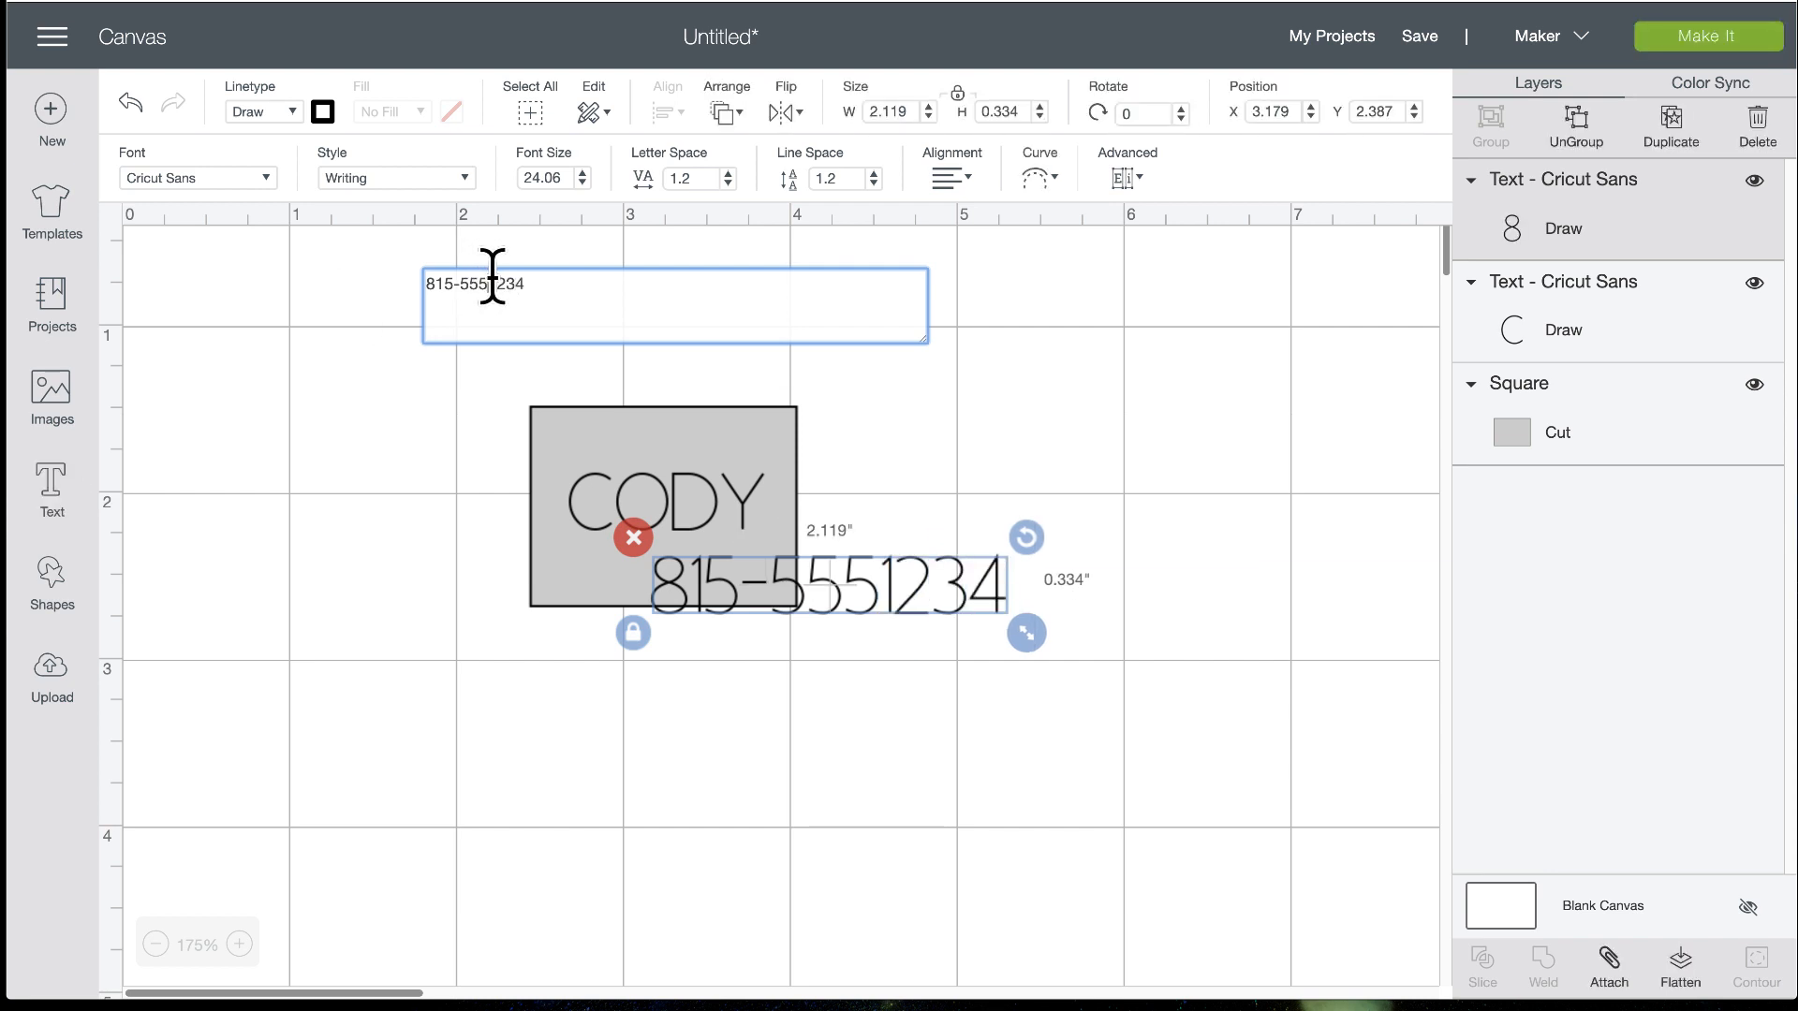
{"action": "left_click", "coordinate": [492, 283]}
{"action": "type", "text": "-"}
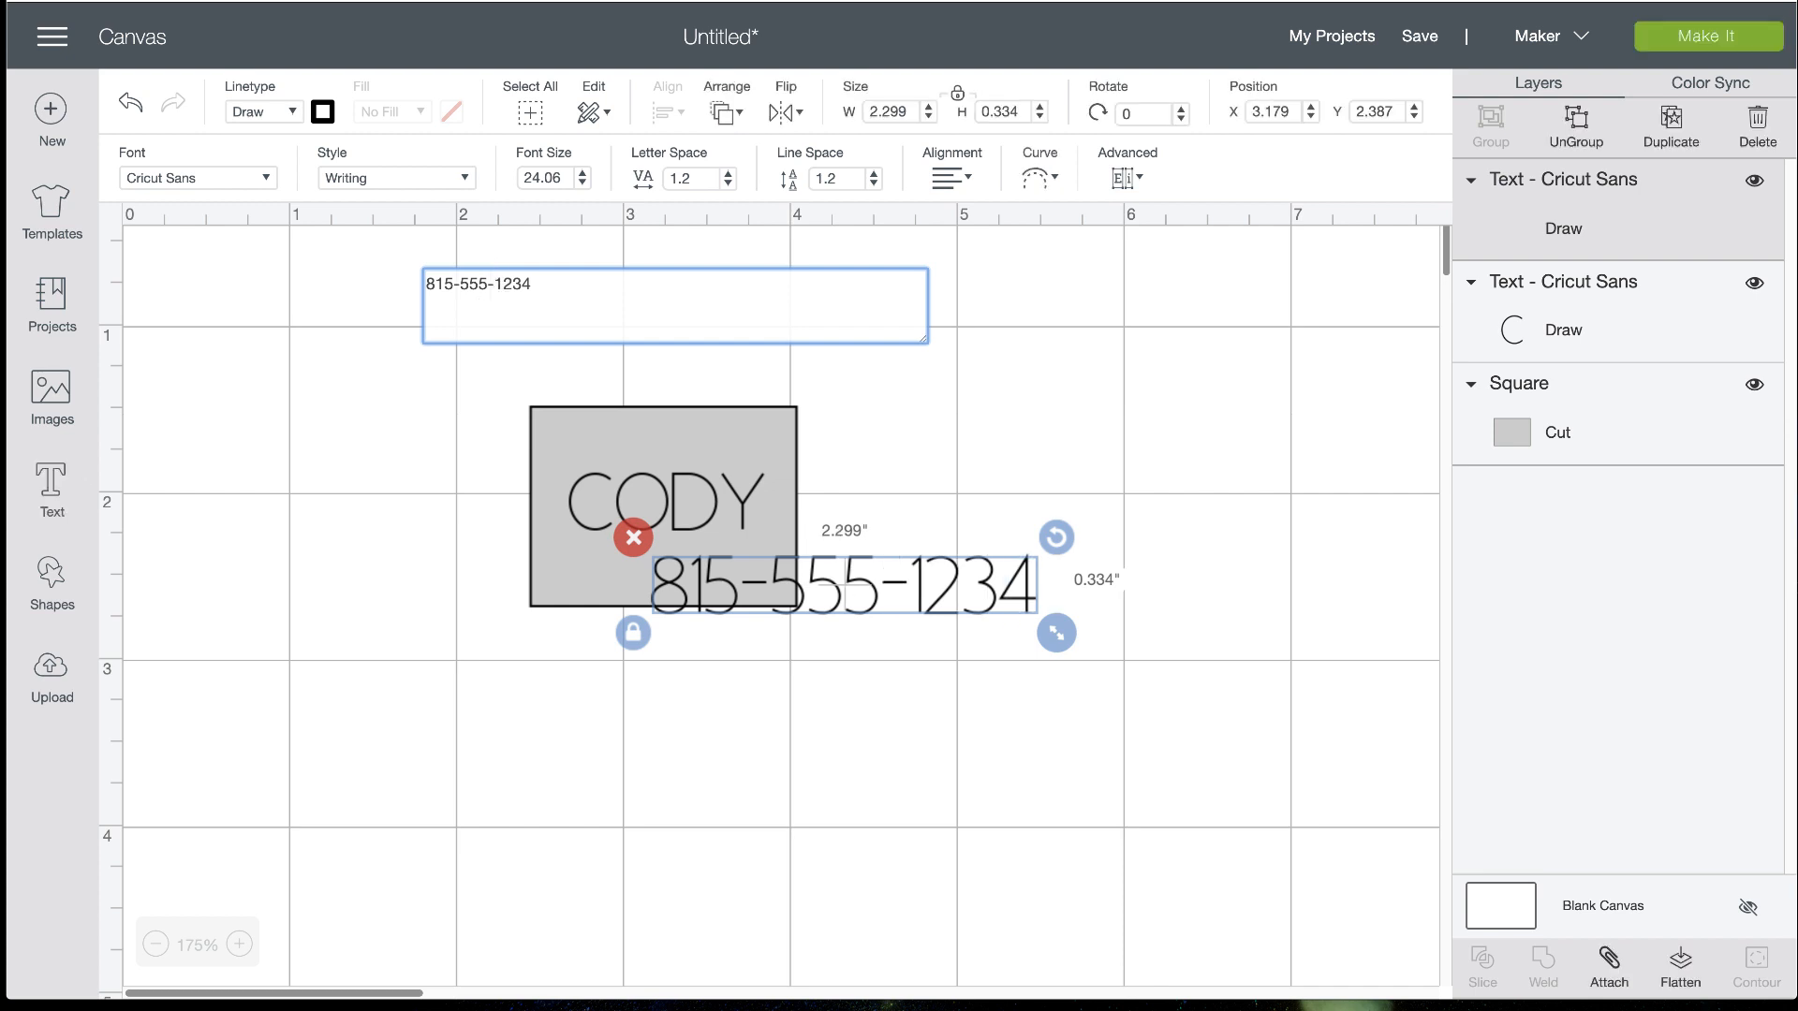
Shrink the phone number text to about 1.21 inches wide and place it under the name inside the rectangle
{"action": "left_click_drag", "start_coordinate": [1064, 635], "coordinate": [784, 587]}
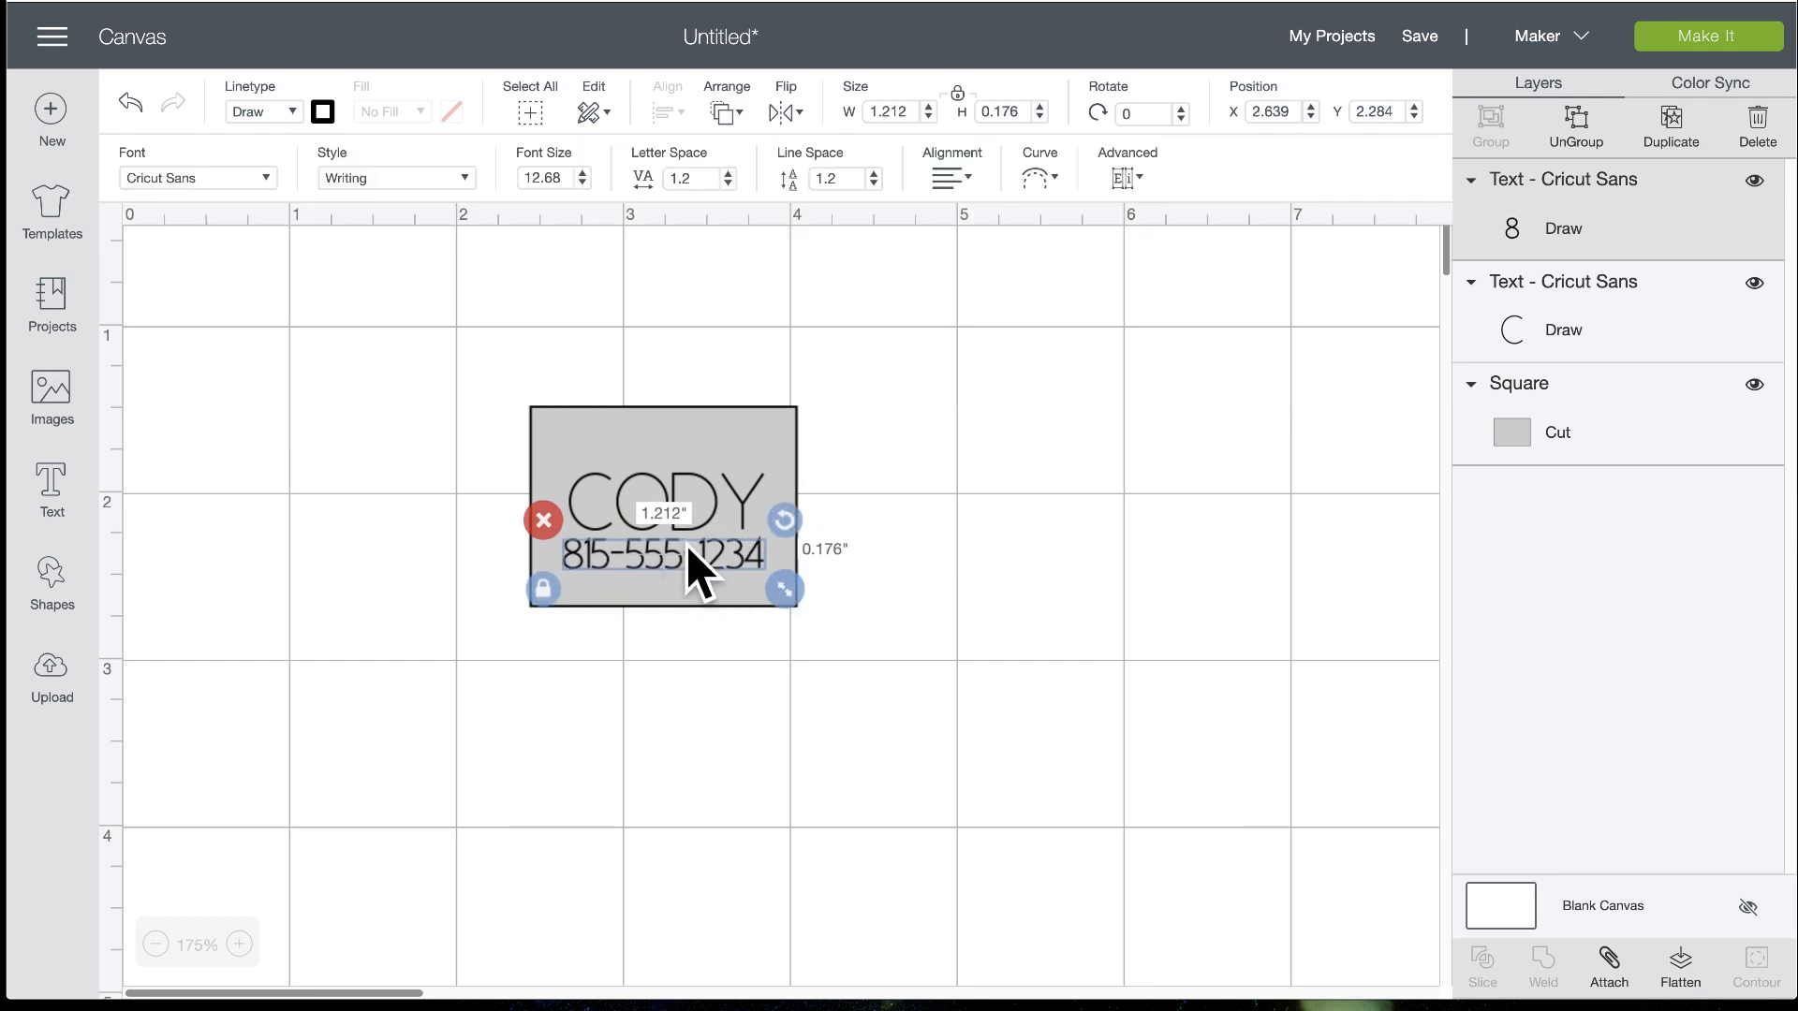
Attach the phone number text to the name text on the grey rectangle
{"action": "left_click", "coordinate": [689, 551]}
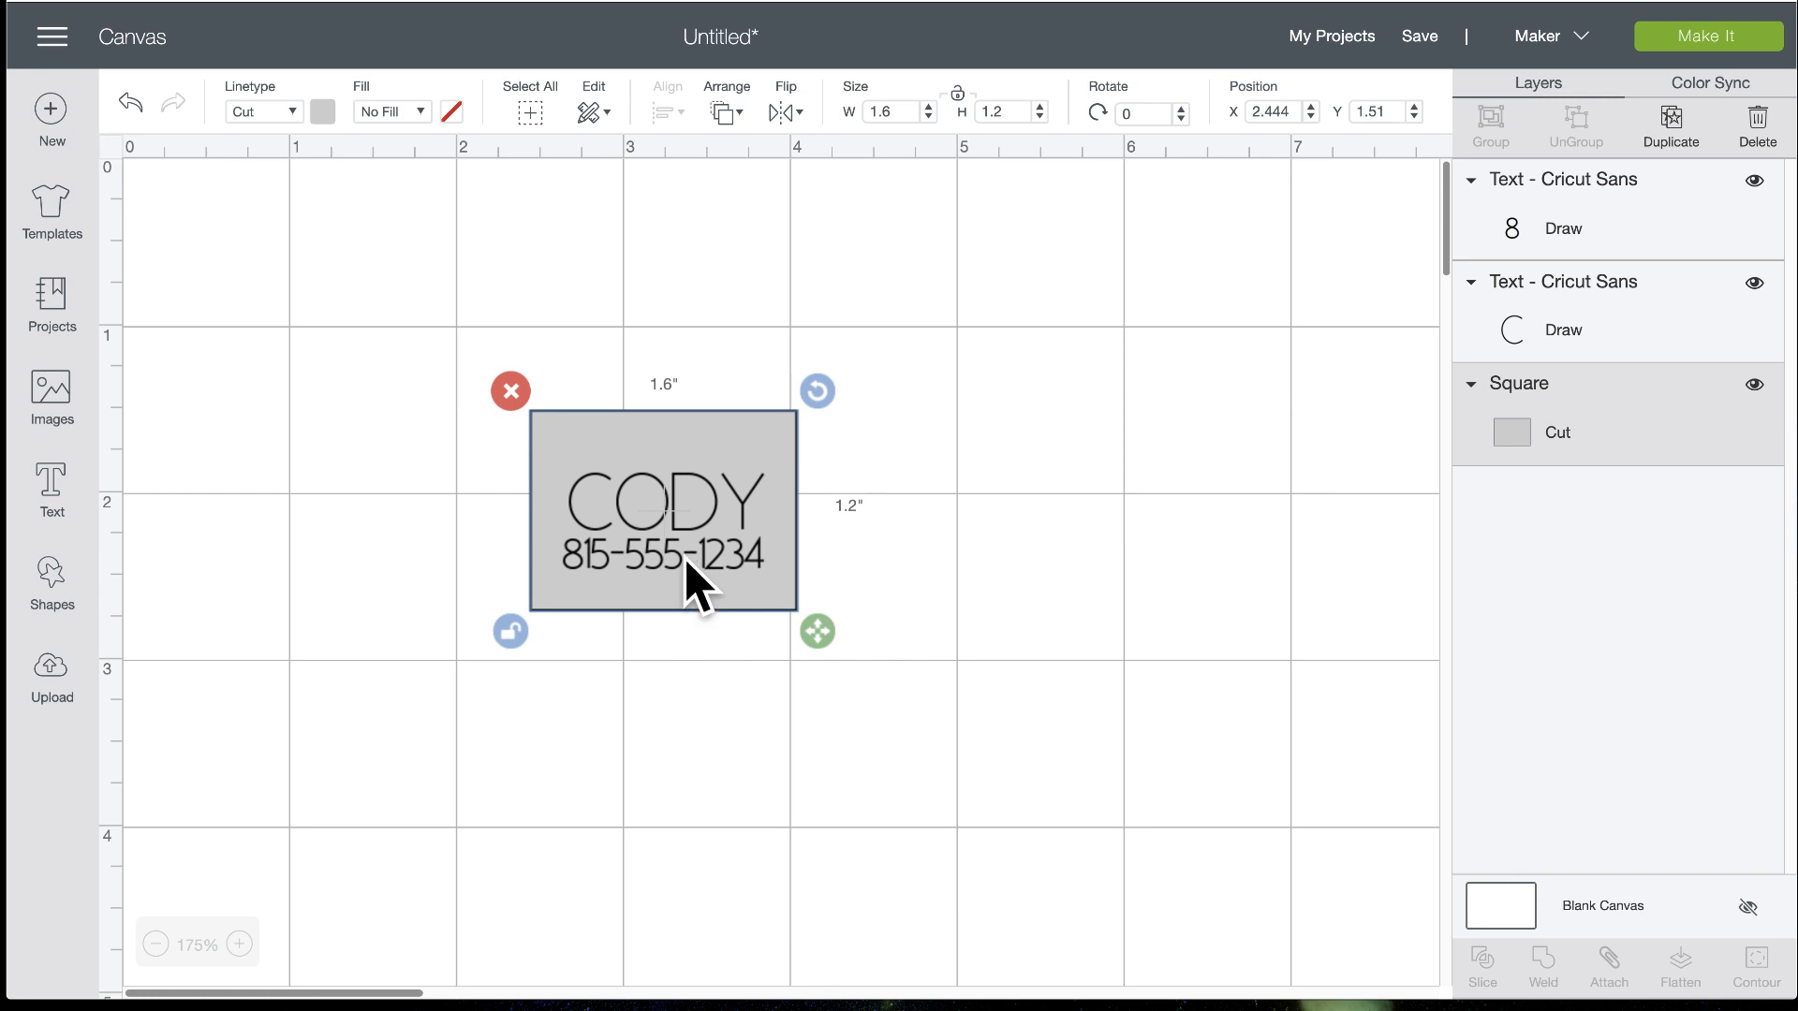
{"action": "left_click", "coordinate": [687, 560]}
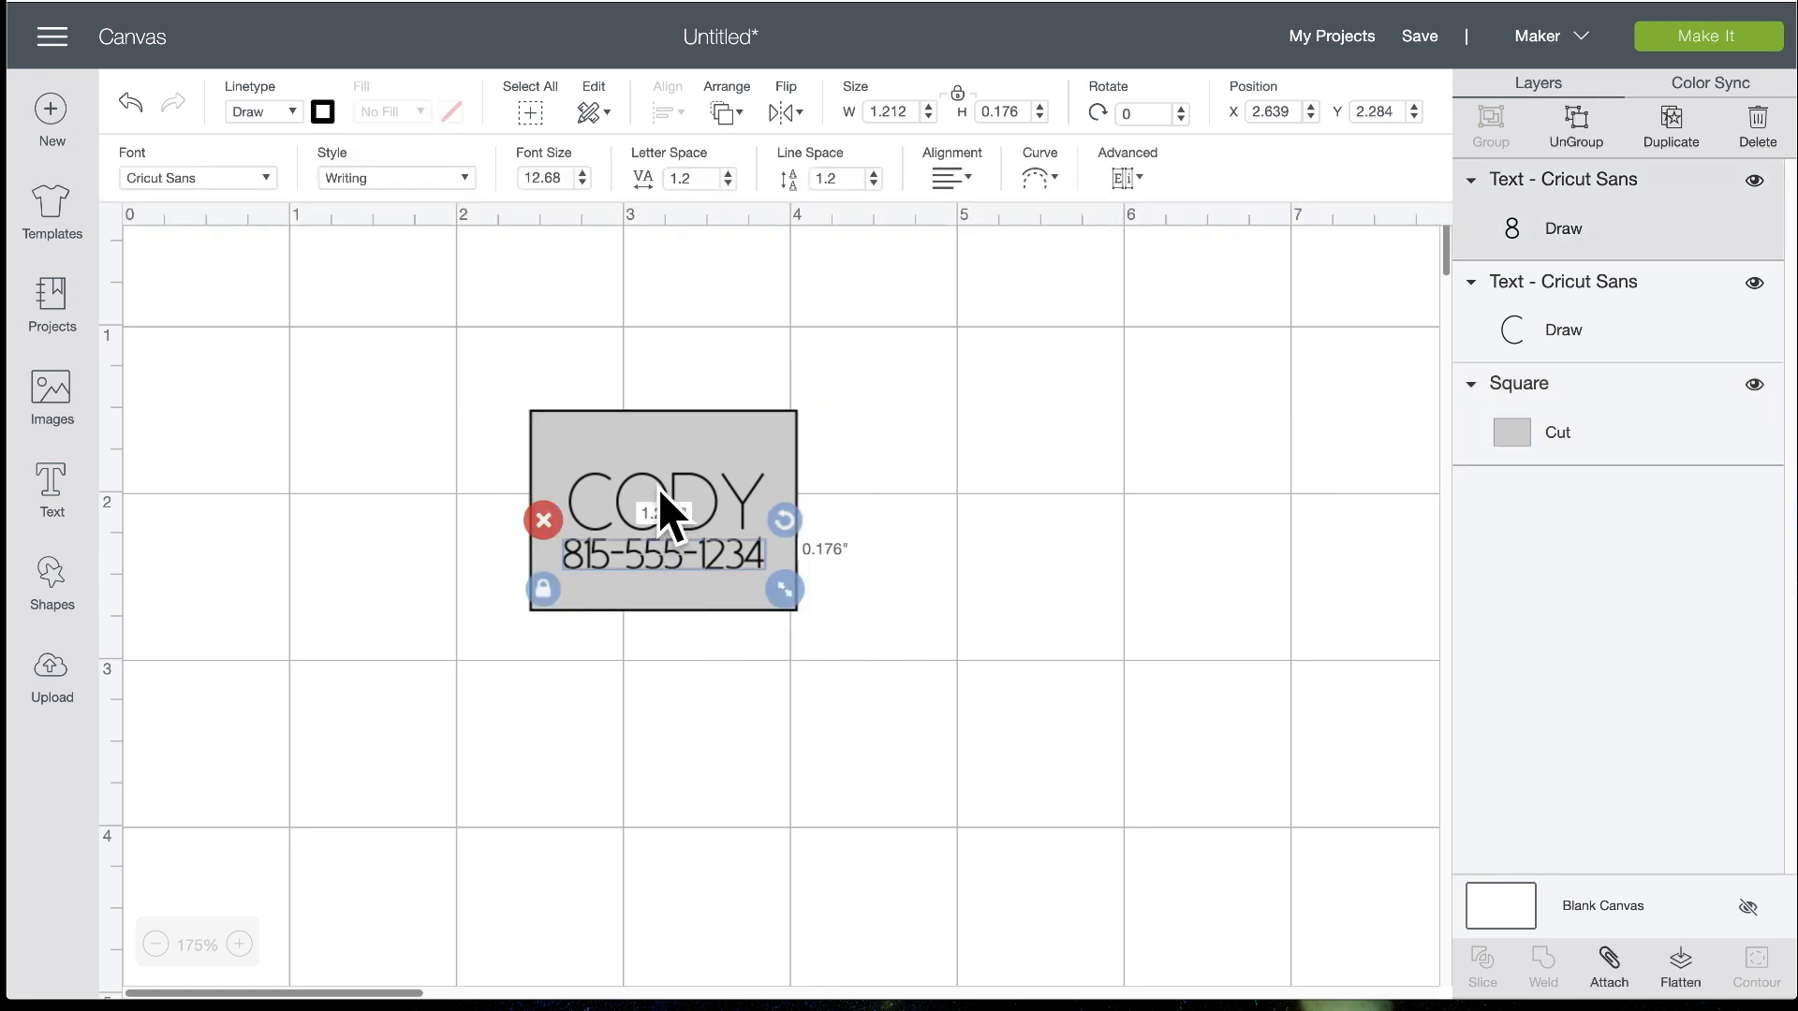
{"action": "left_click", "coordinate": [662, 509], "text": "shift"}
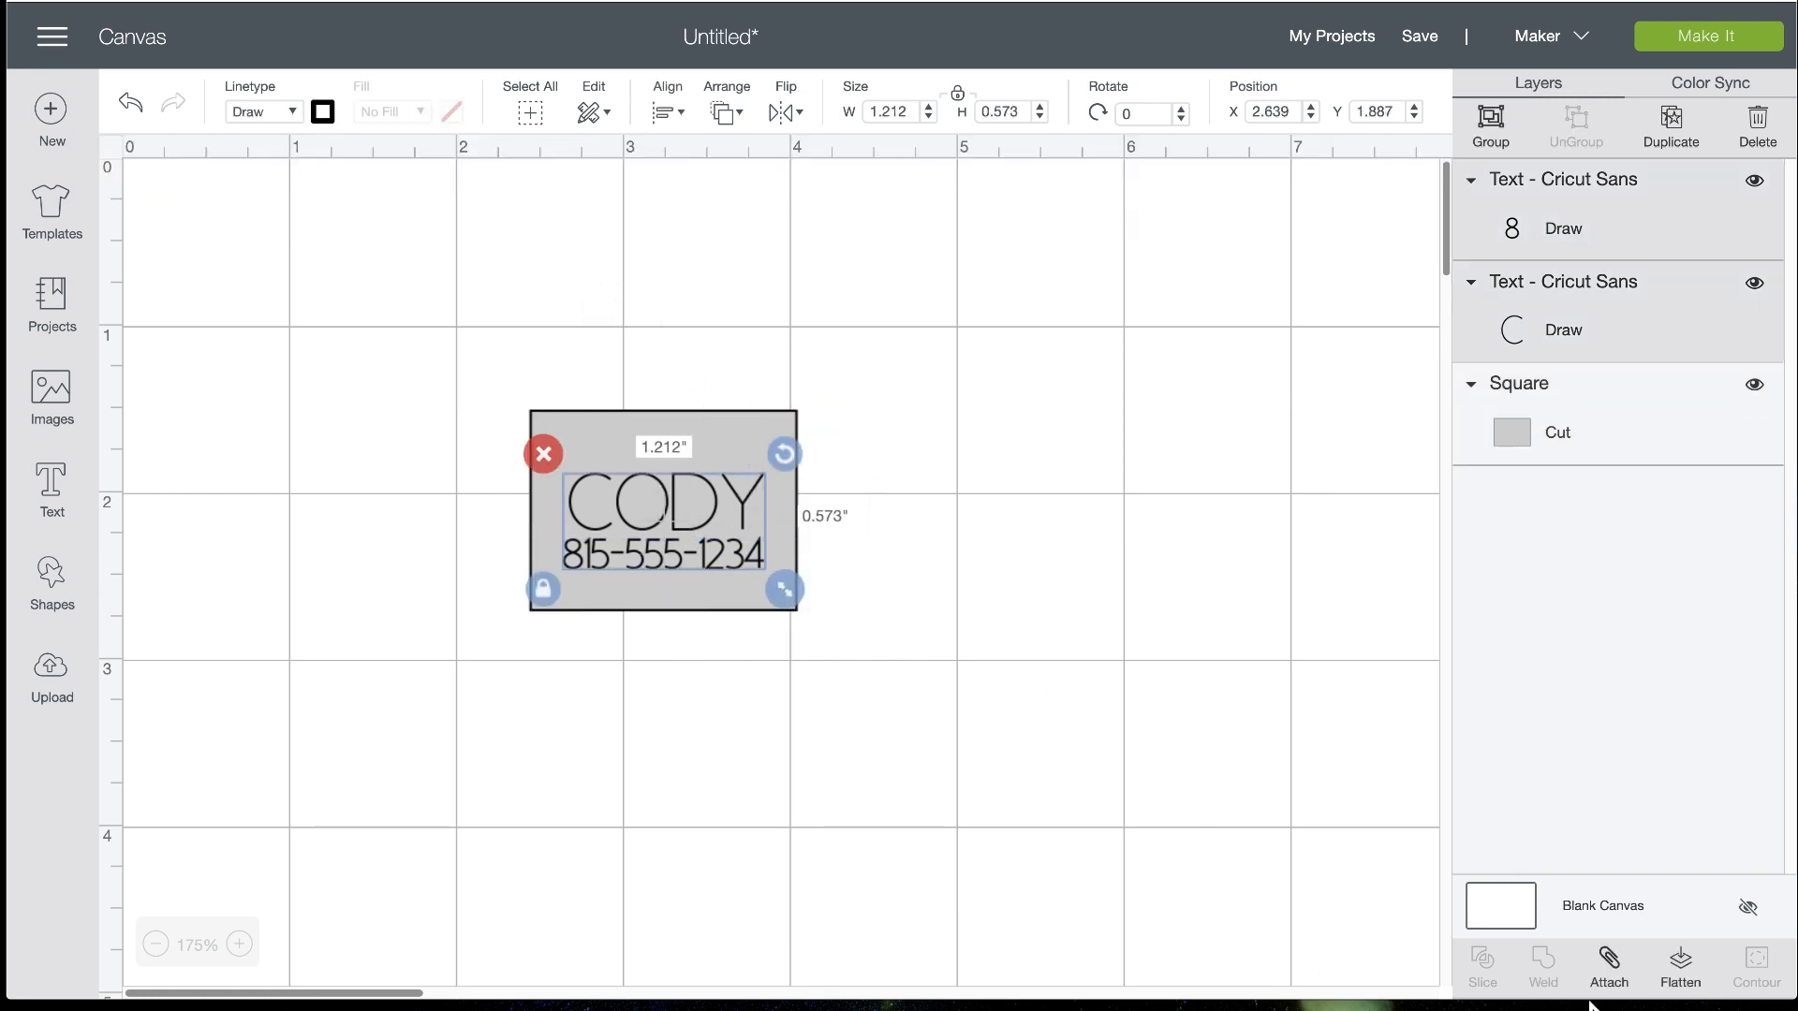
{"action": "left_click", "coordinate": [1609, 978]}
Center the attached name and phone number on the grey rectangle, both horizontally and vertically
{"action": "left_click_drag", "start_coordinate": [569, 328], "coordinate": [726, 653]}
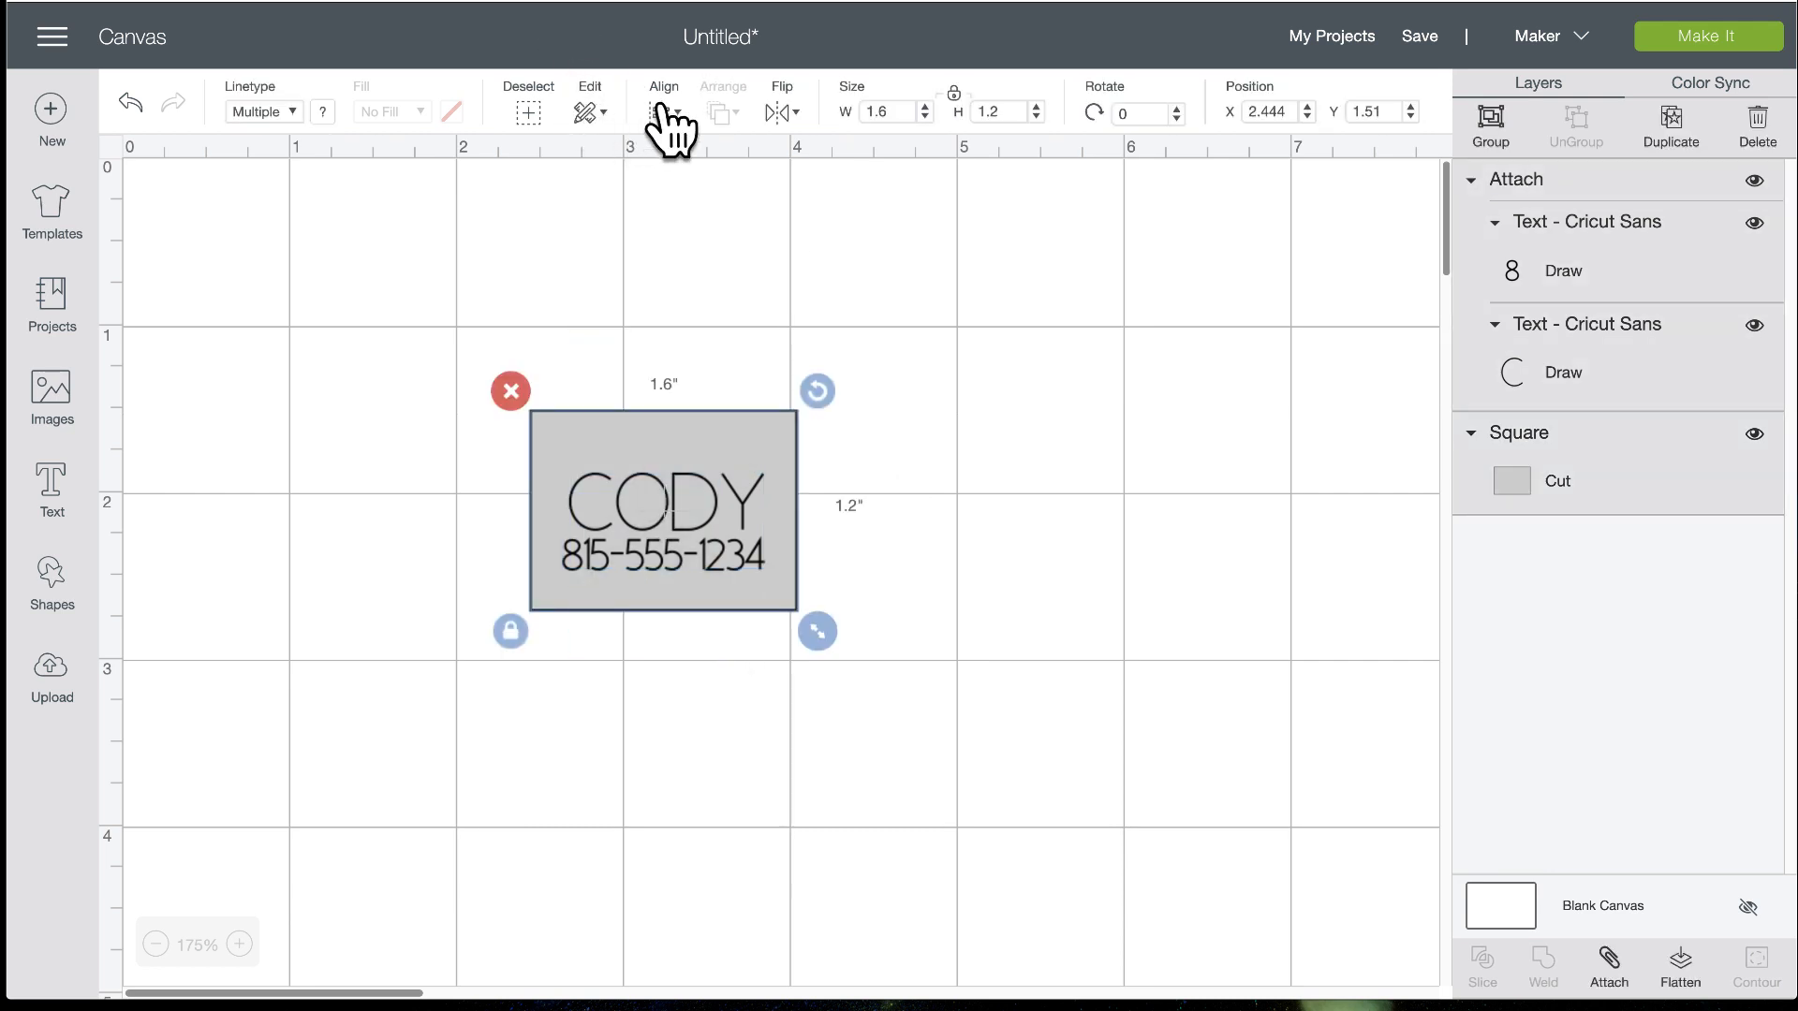
{"action": "left_click", "coordinate": [665, 112]}
{"action": "left_click", "coordinate": [760, 415]}
{"action": "left_click", "coordinate": [829, 494]}
{"action": "left_click_drag", "start_coordinate": [505, 321], "coordinate": [905, 760]}
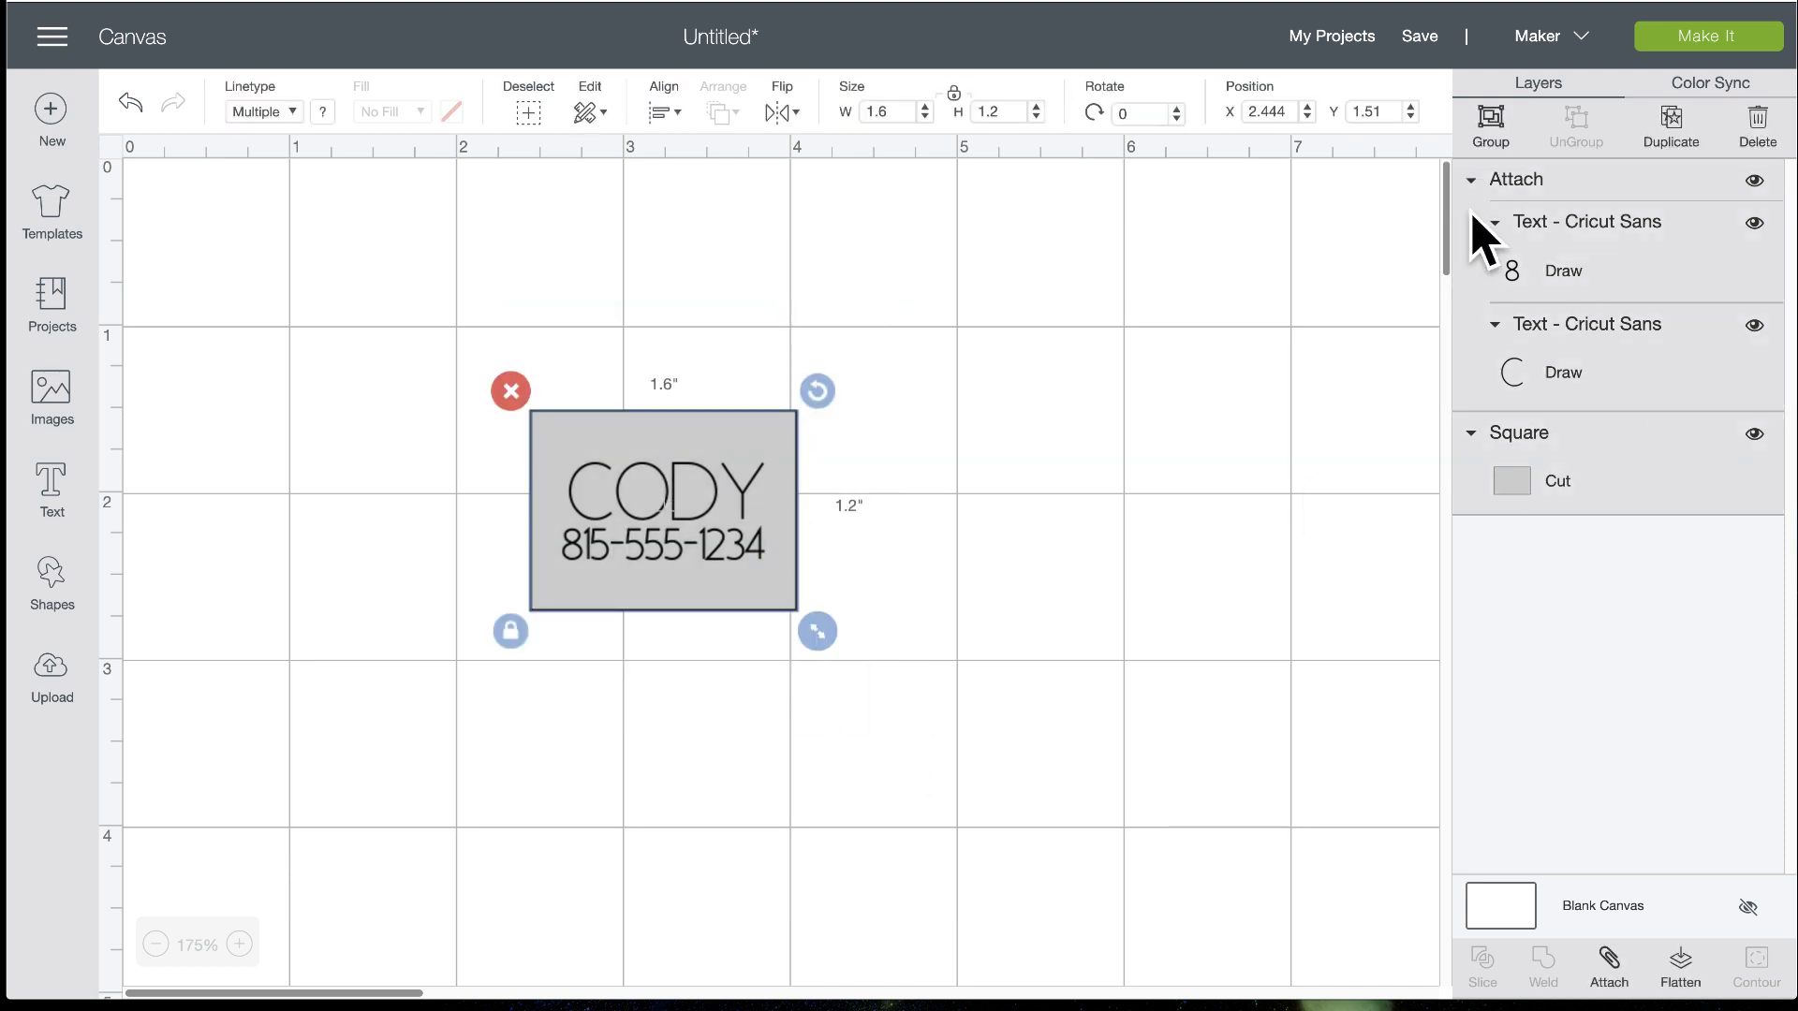
{"action": "left_click", "coordinate": [1067, 485]}
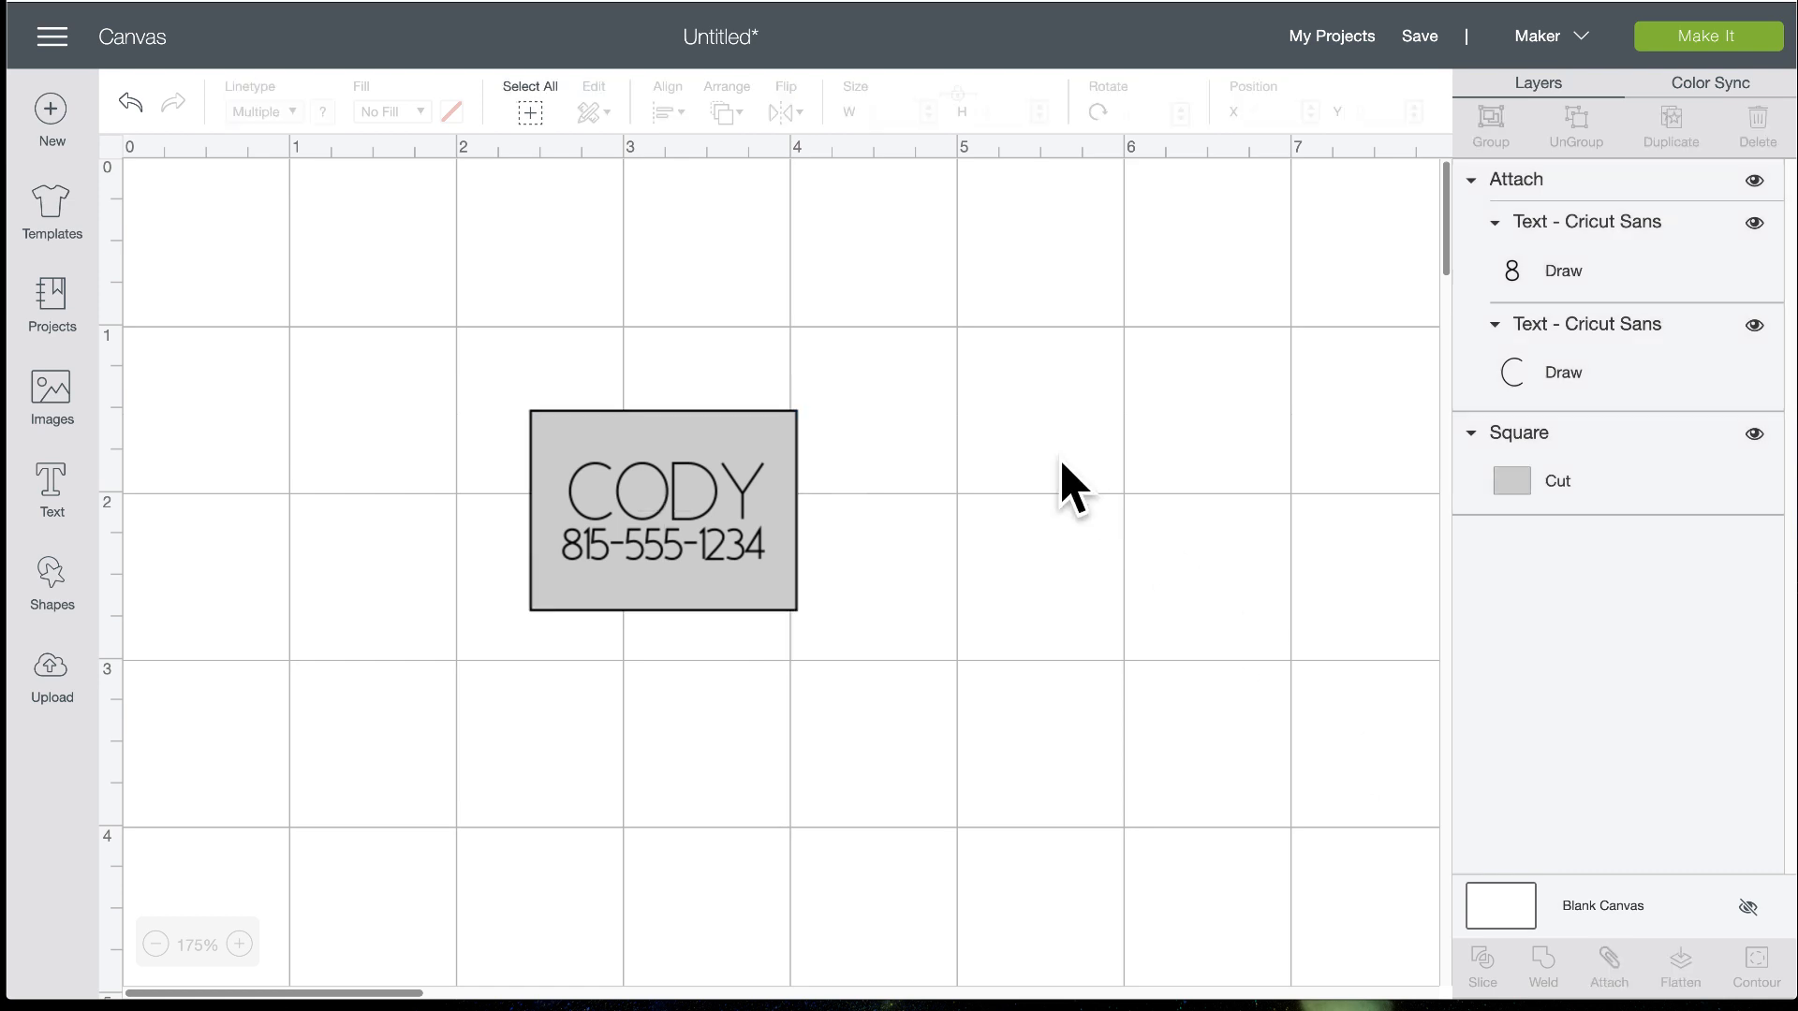
Attach the combined name and phone number text to the grey rectangle
{"action": "left_click", "coordinate": [670, 496]}
{"action": "left_click", "coordinate": [824, 506]}
{"action": "left_click_drag", "start_coordinate": [455, 289], "coordinate": [861, 749]}
{"action": "left_click", "coordinate": [1611, 964]}
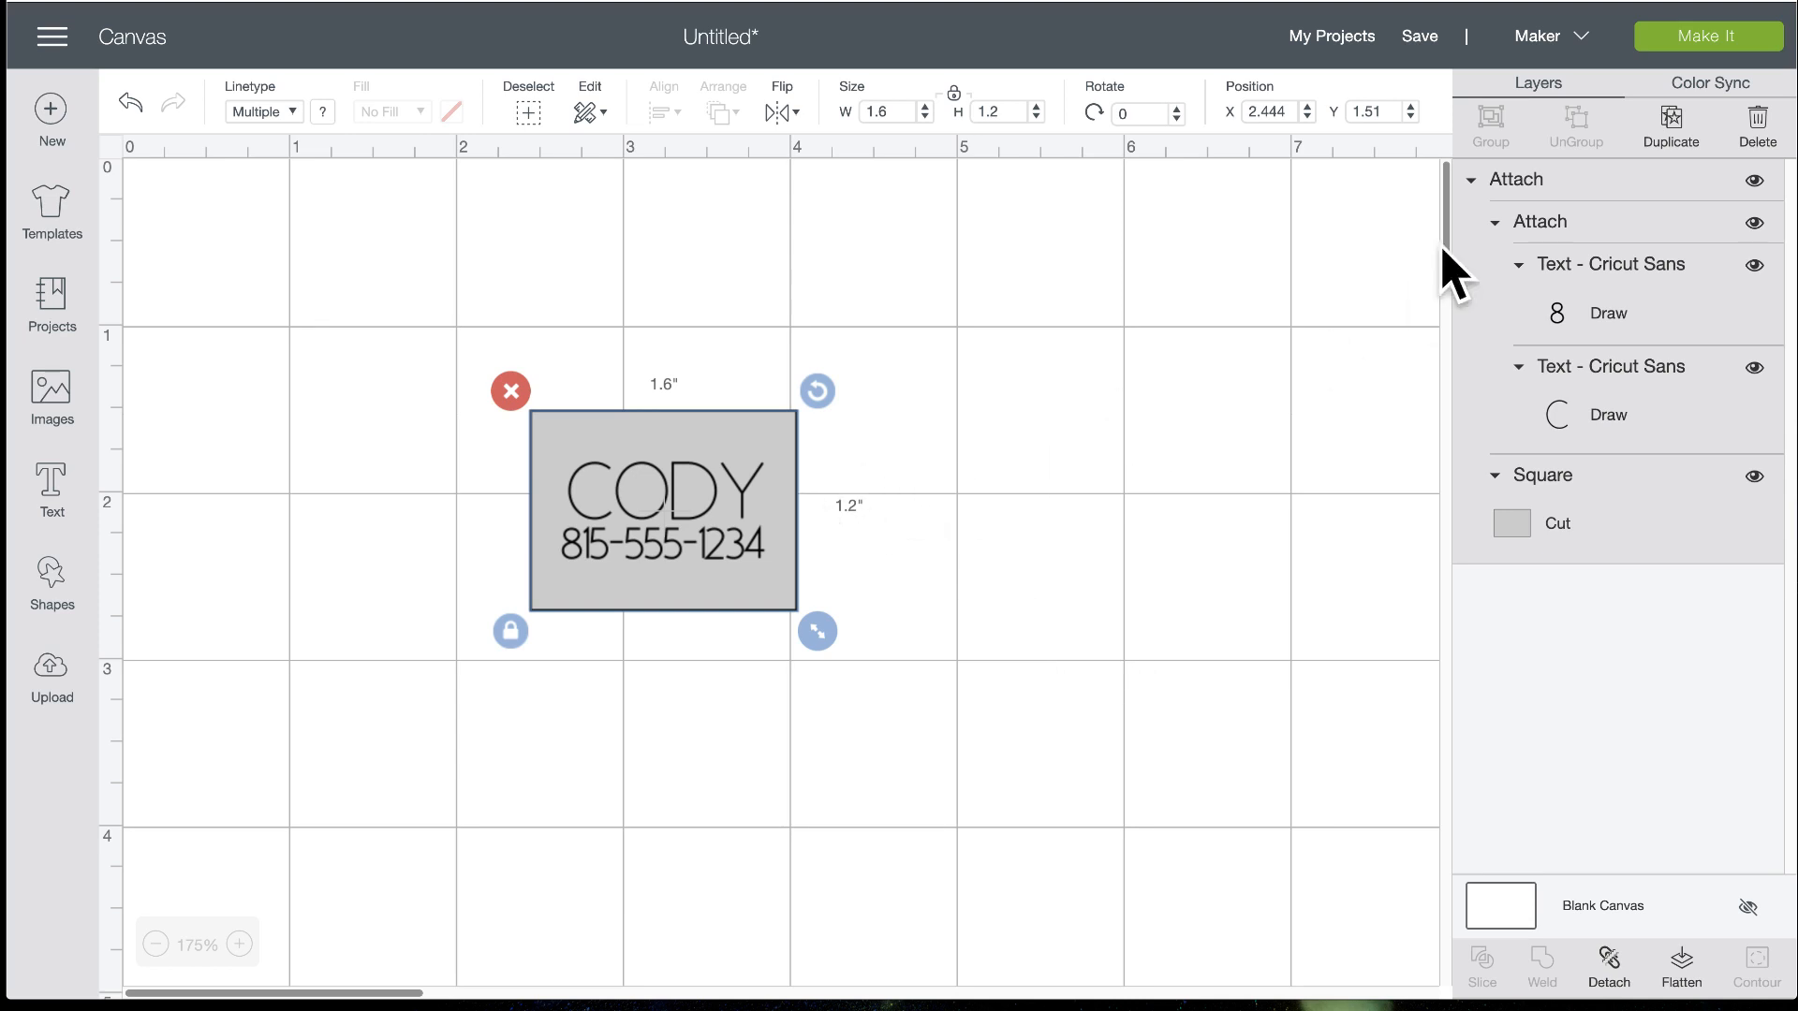
Preview the attached tag on the 12 by 12 inch mat and return to the canvas
{"action": "left_click", "coordinate": [1690, 42]}
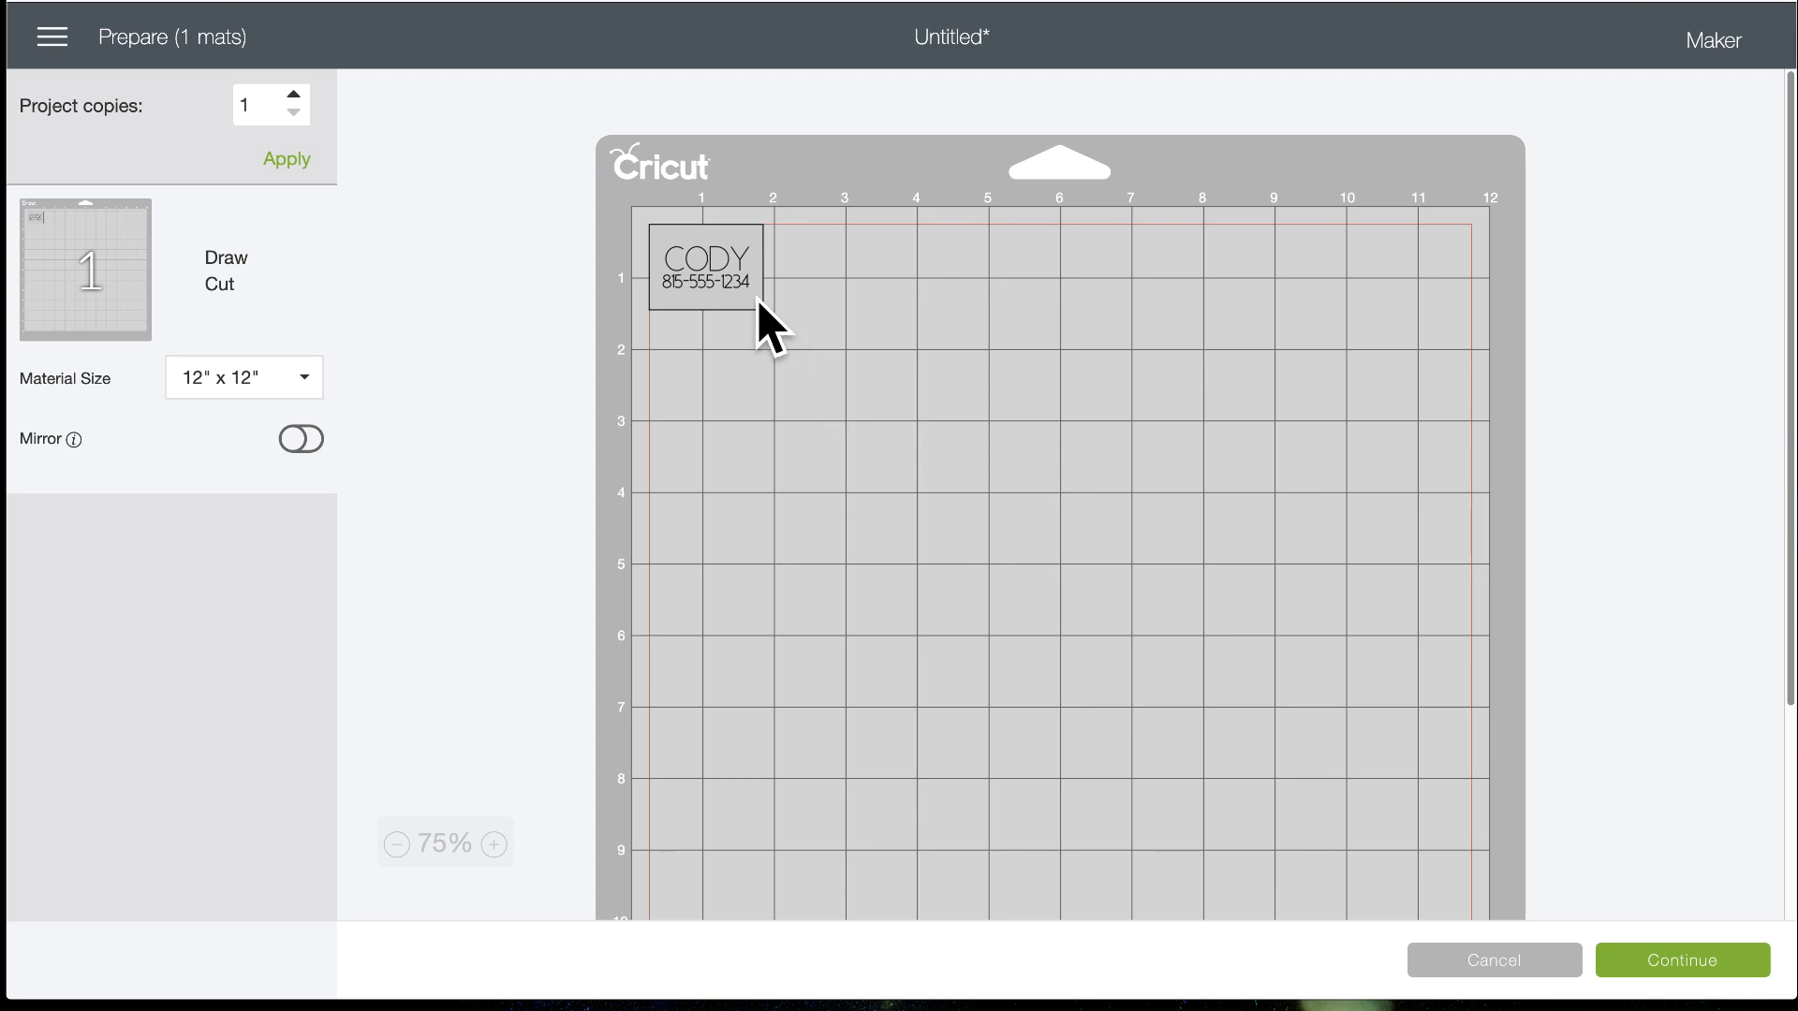
{"action": "left_click", "coordinate": [707, 272]}
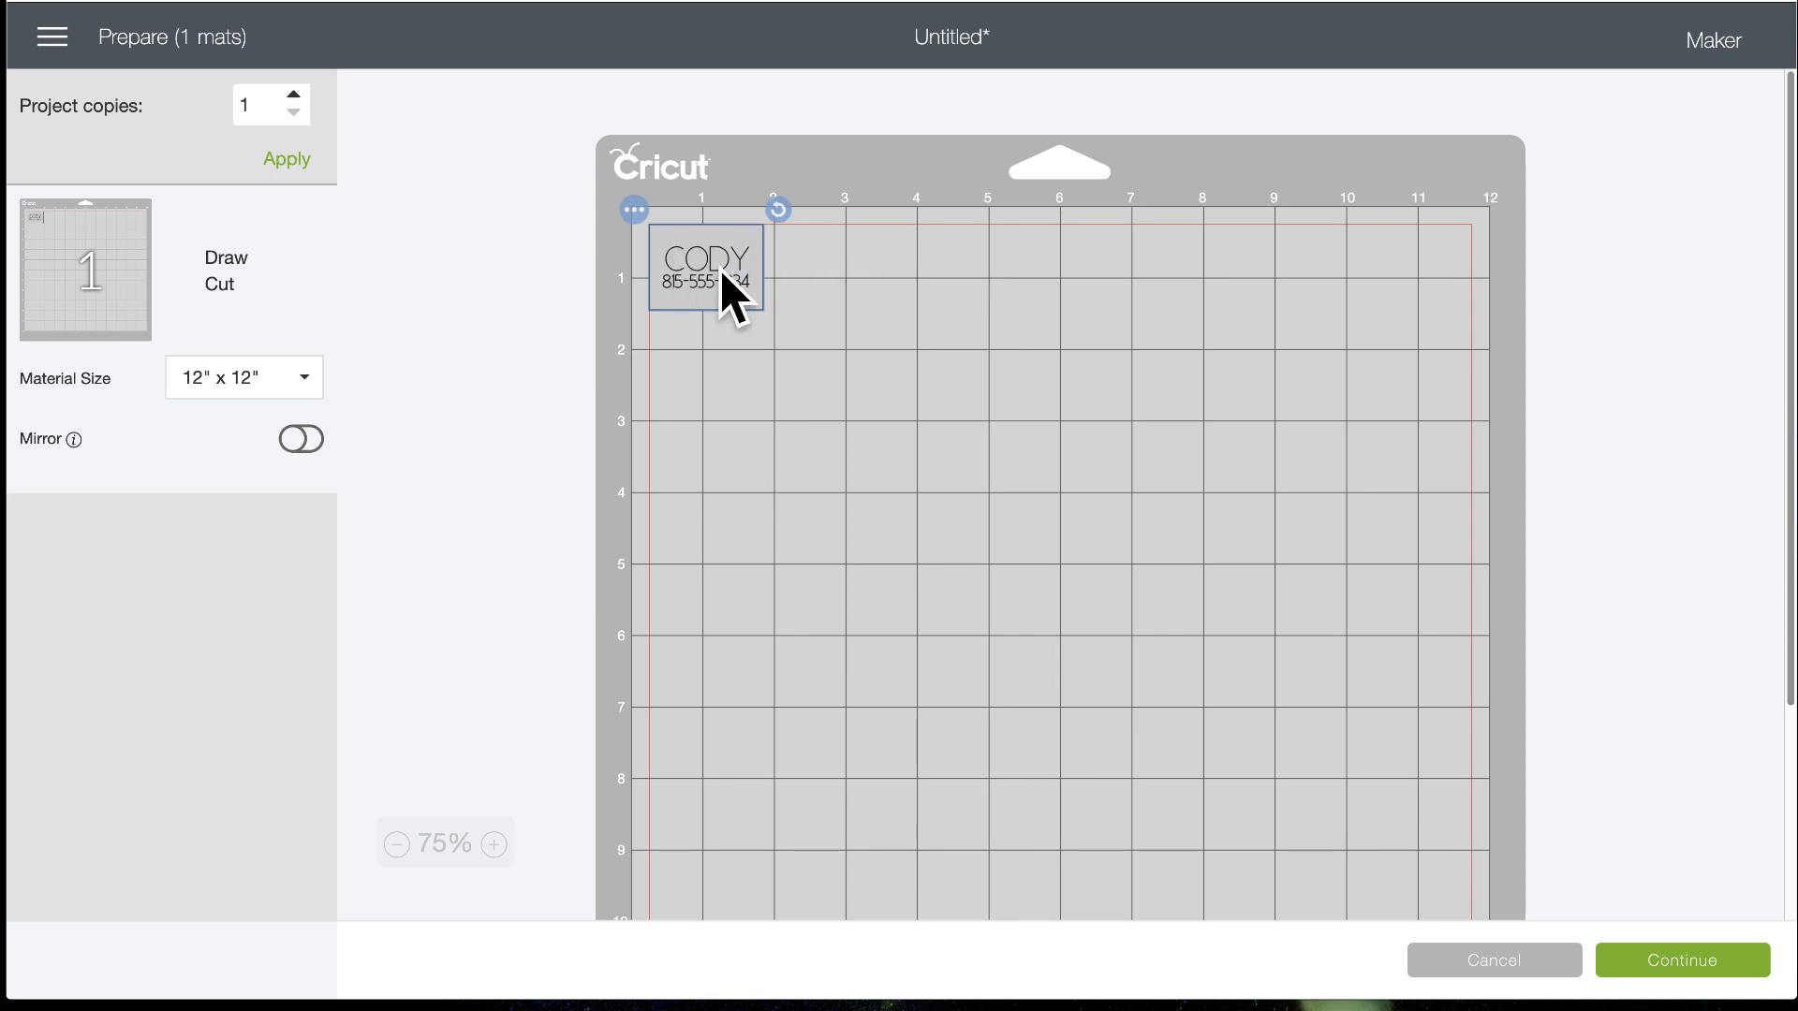
{"action": "left_click", "coordinate": [1488, 969]}
Change the tag rectangle's linetype to Draw and check the all-draw tag in the mat preview
{"action": "left_click", "coordinate": [707, 451]}
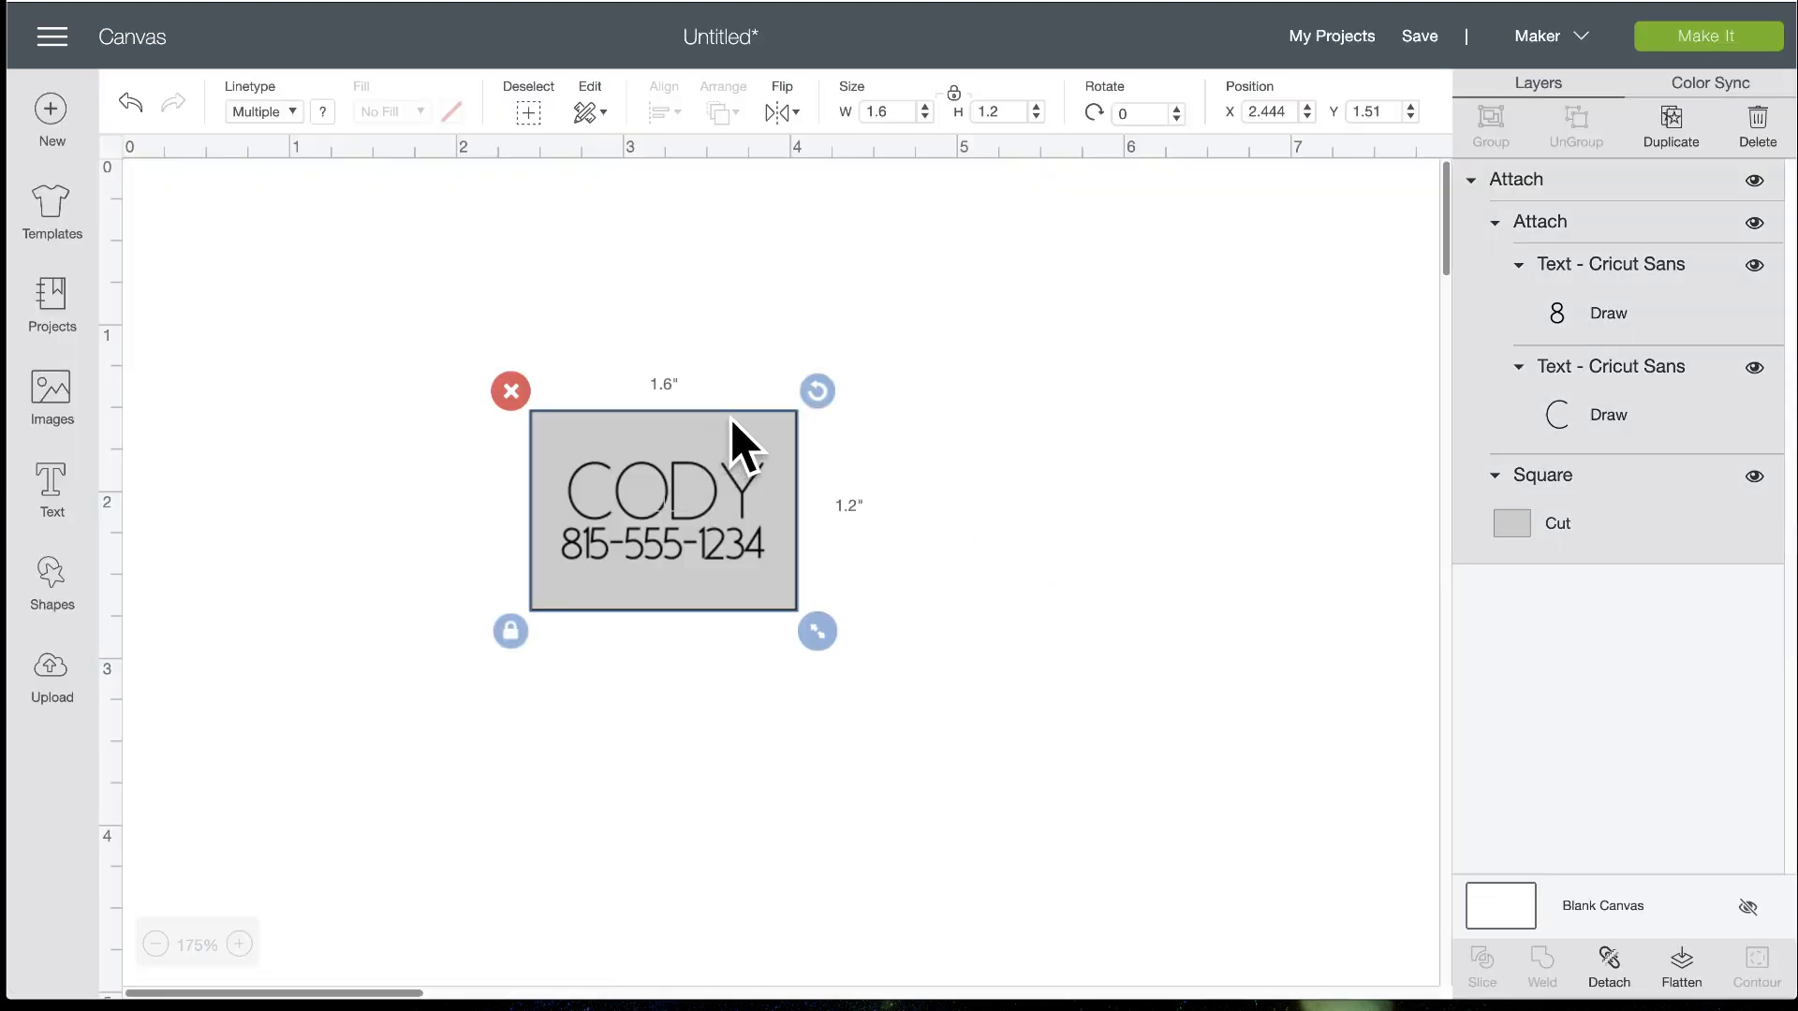
{"action": "left_click", "coordinate": [1564, 538]}
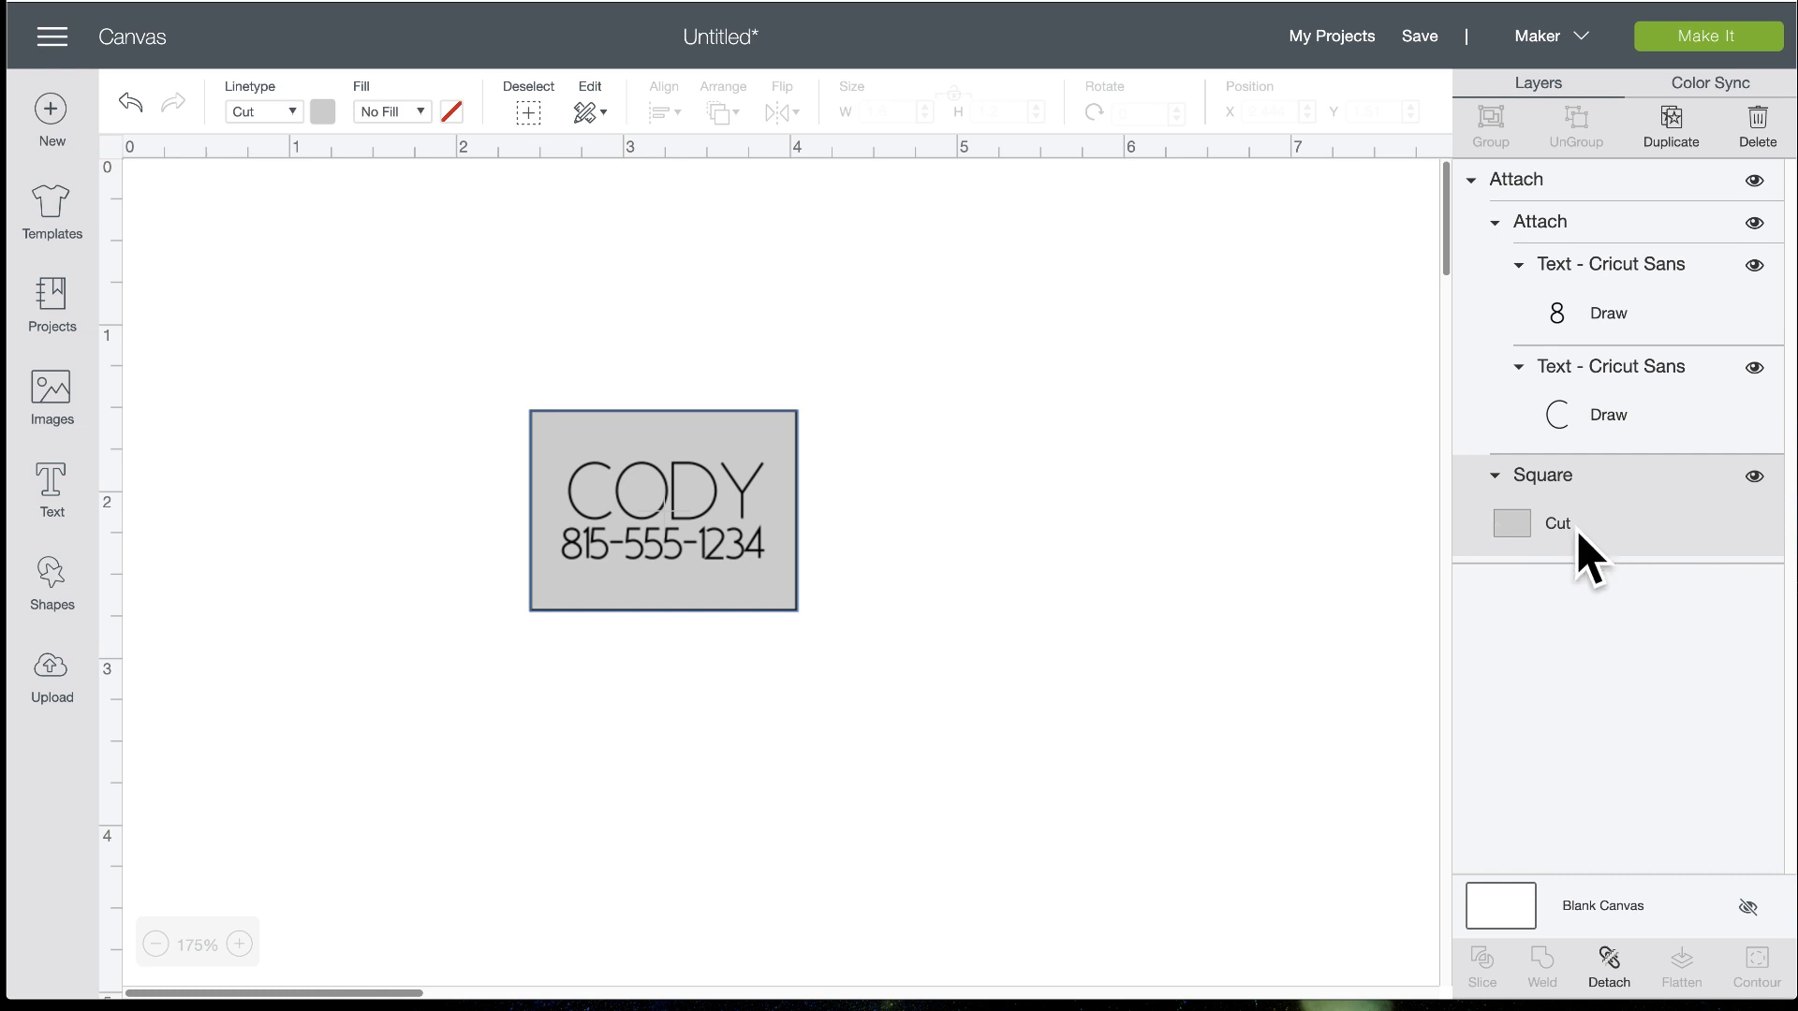
{"action": "left_click", "coordinate": [290, 112]}
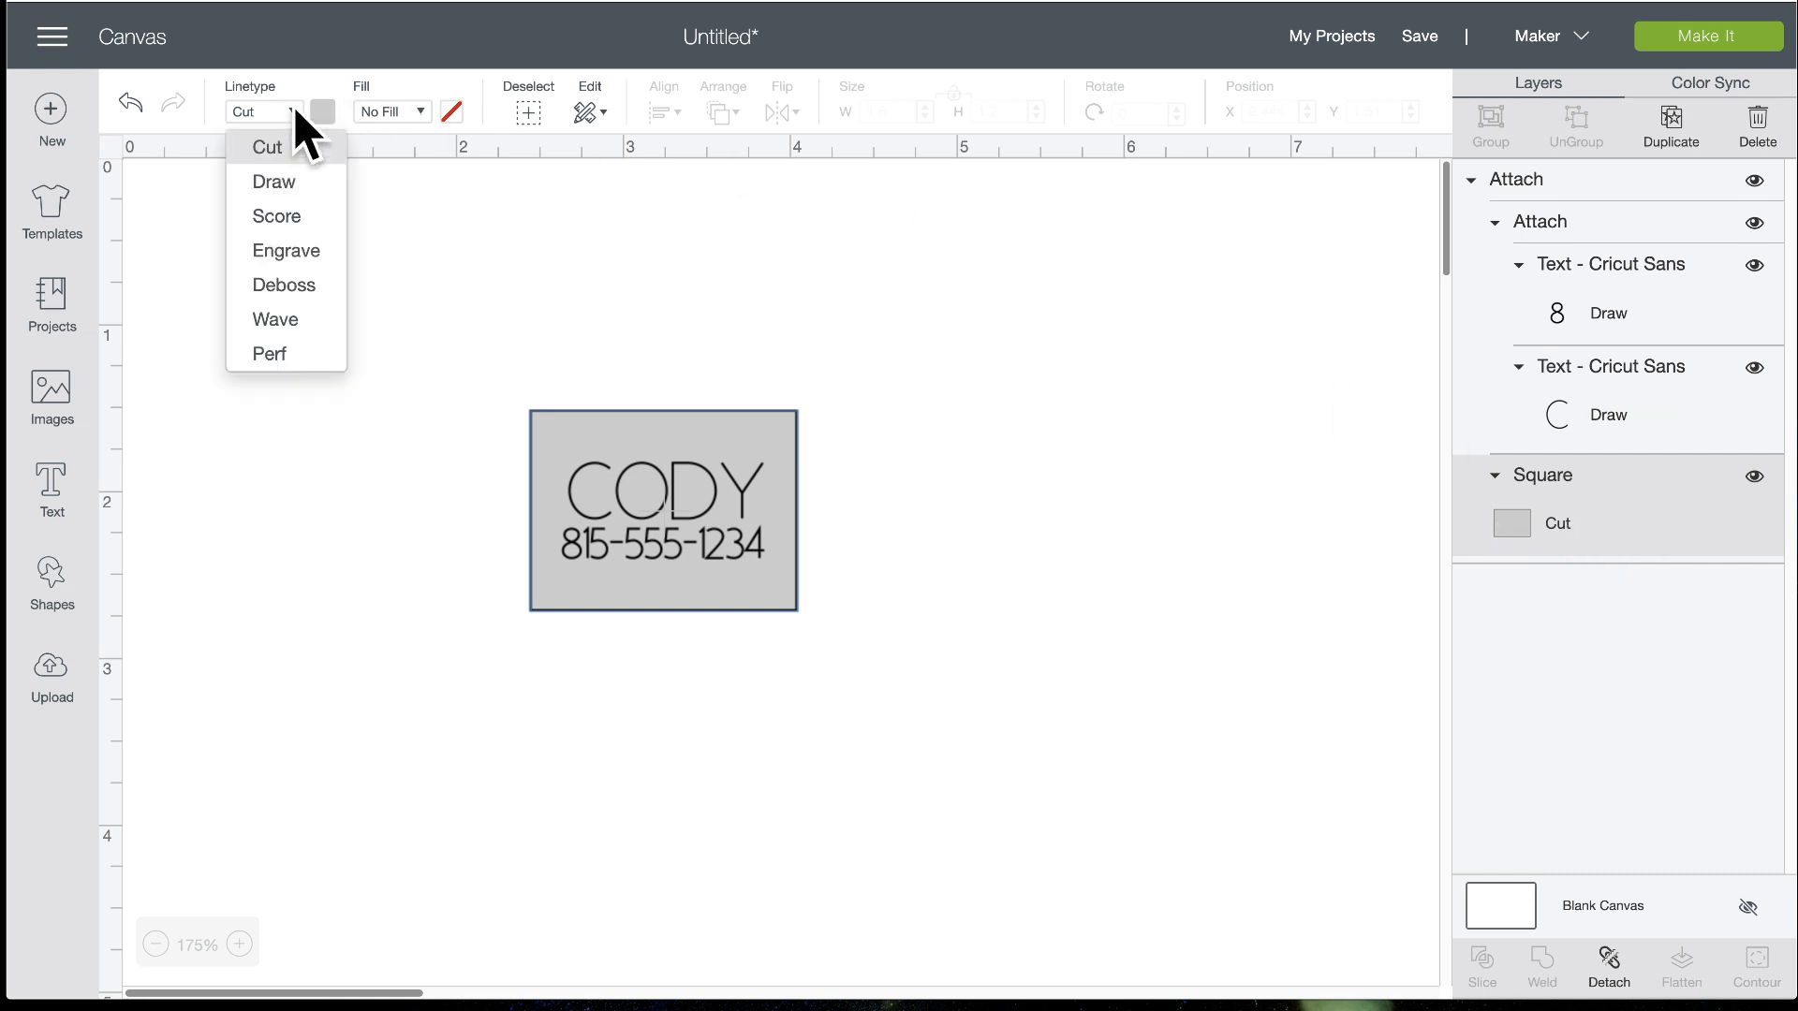
{"action": "left_click", "coordinate": [284, 182]}
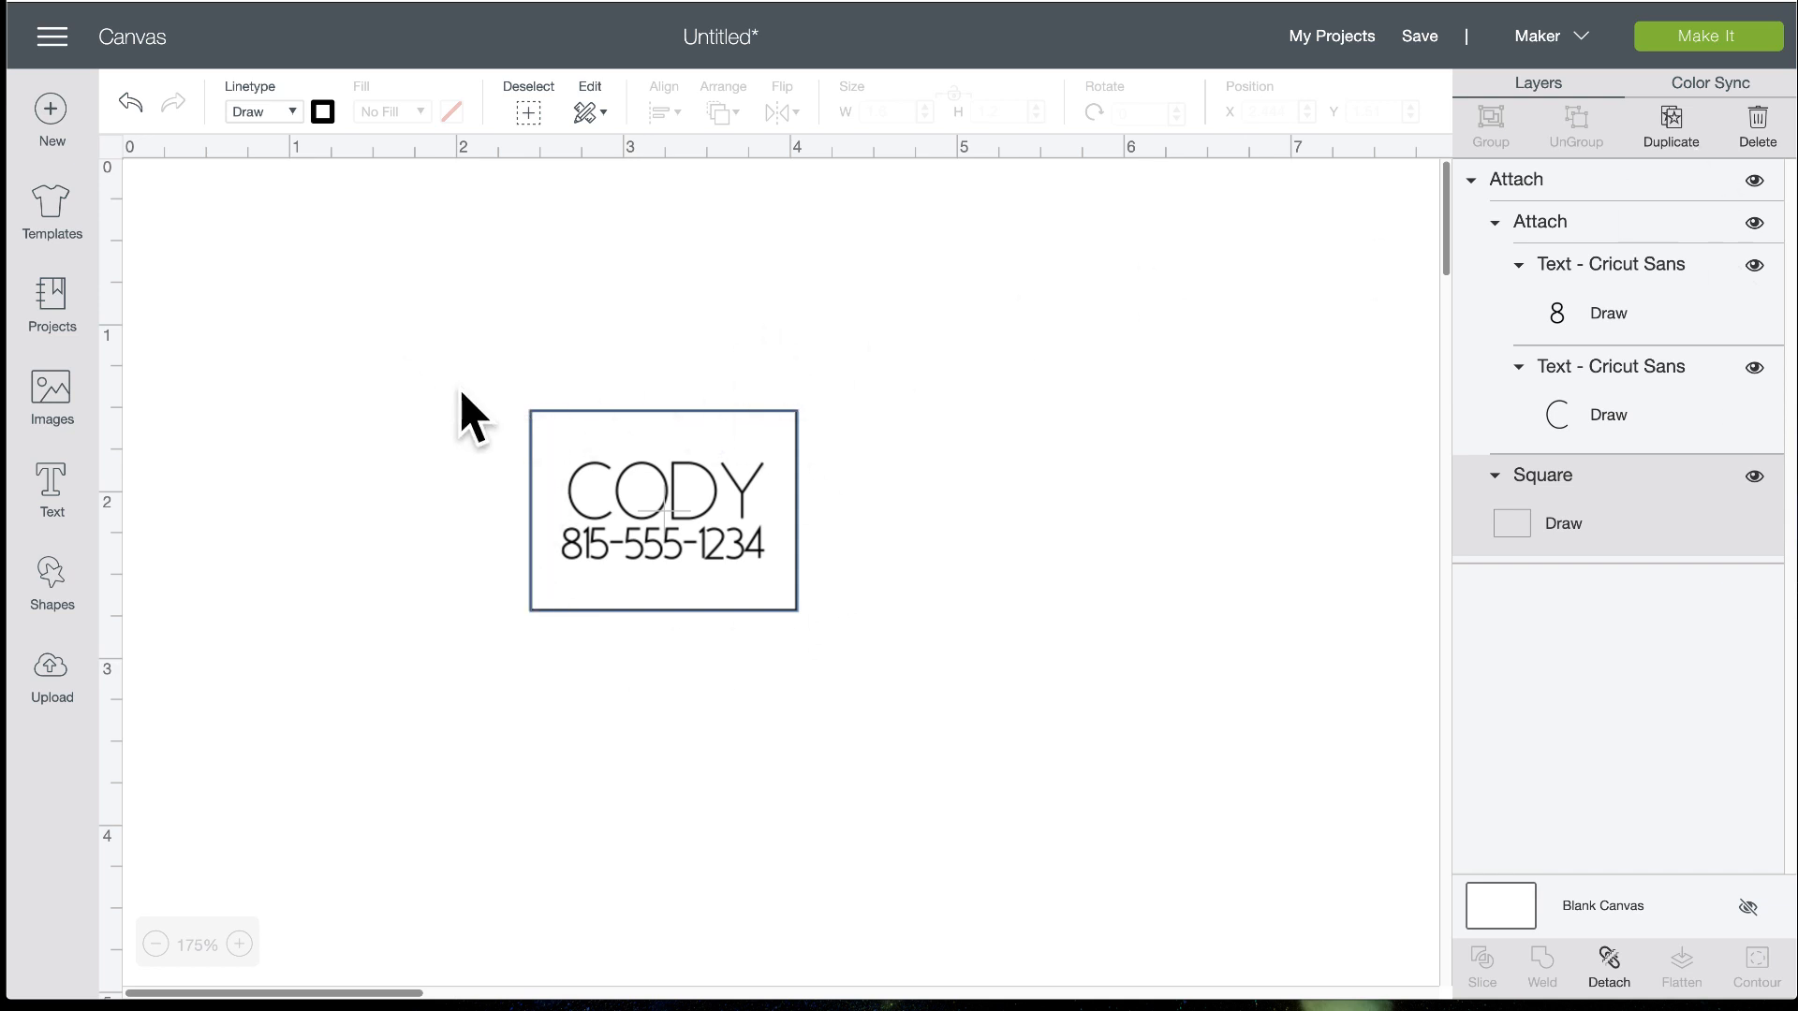
{"action": "left_click", "coordinate": [1708, 40]}
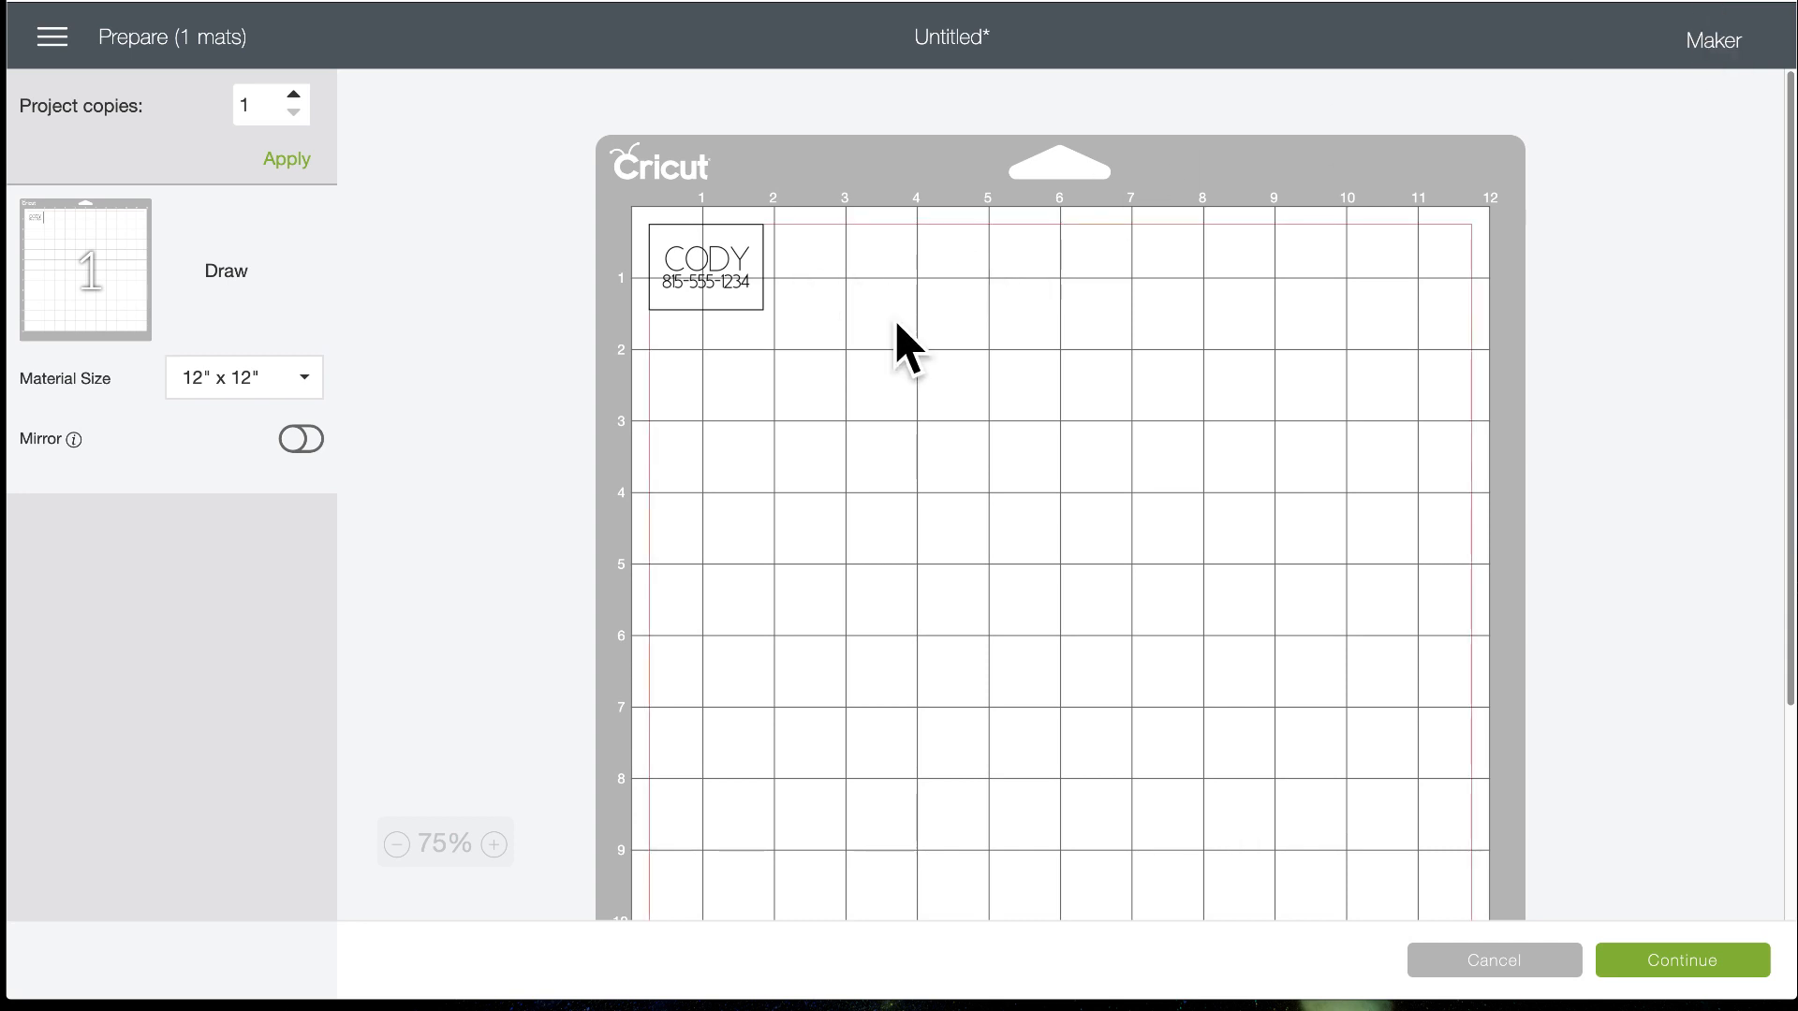
{"action": "left_click", "coordinate": [1496, 974]}
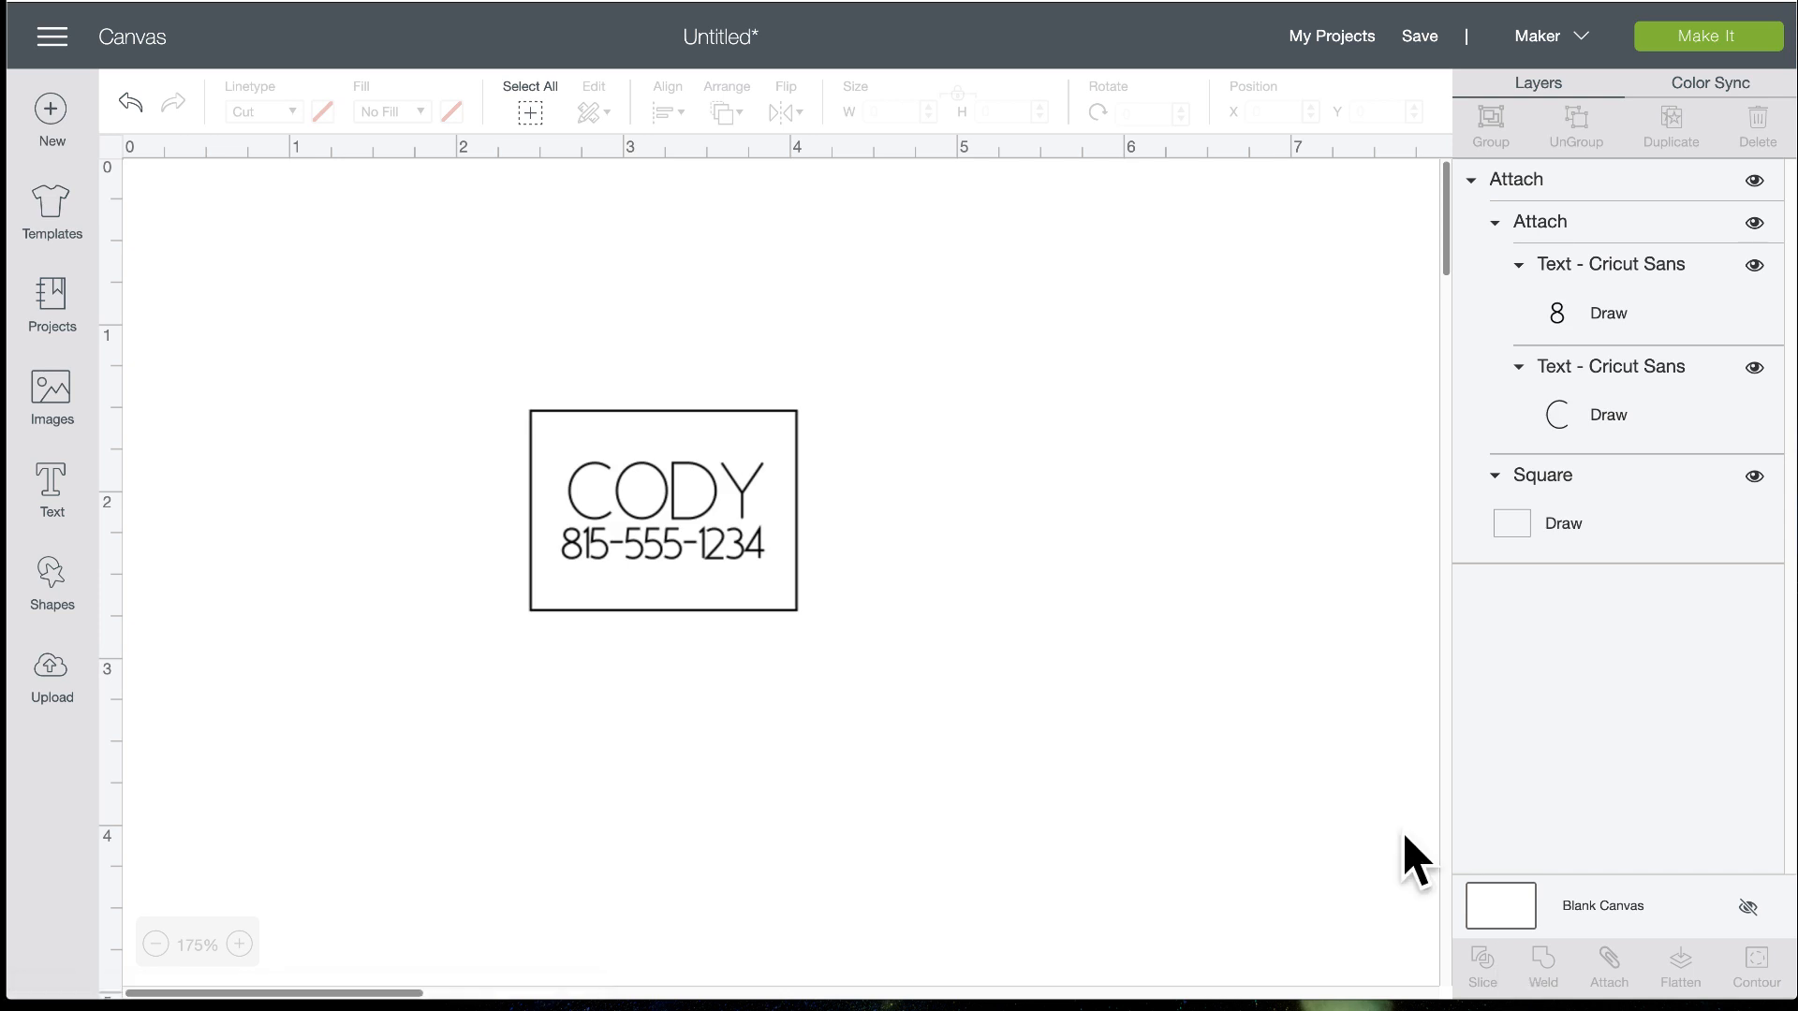
Duplicate the tag to about X 4.56, Y 1.53 inches, then detach and delete the copy's text, keeping its rectangle
{"action": "left_click", "coordinate": [683, 429]}
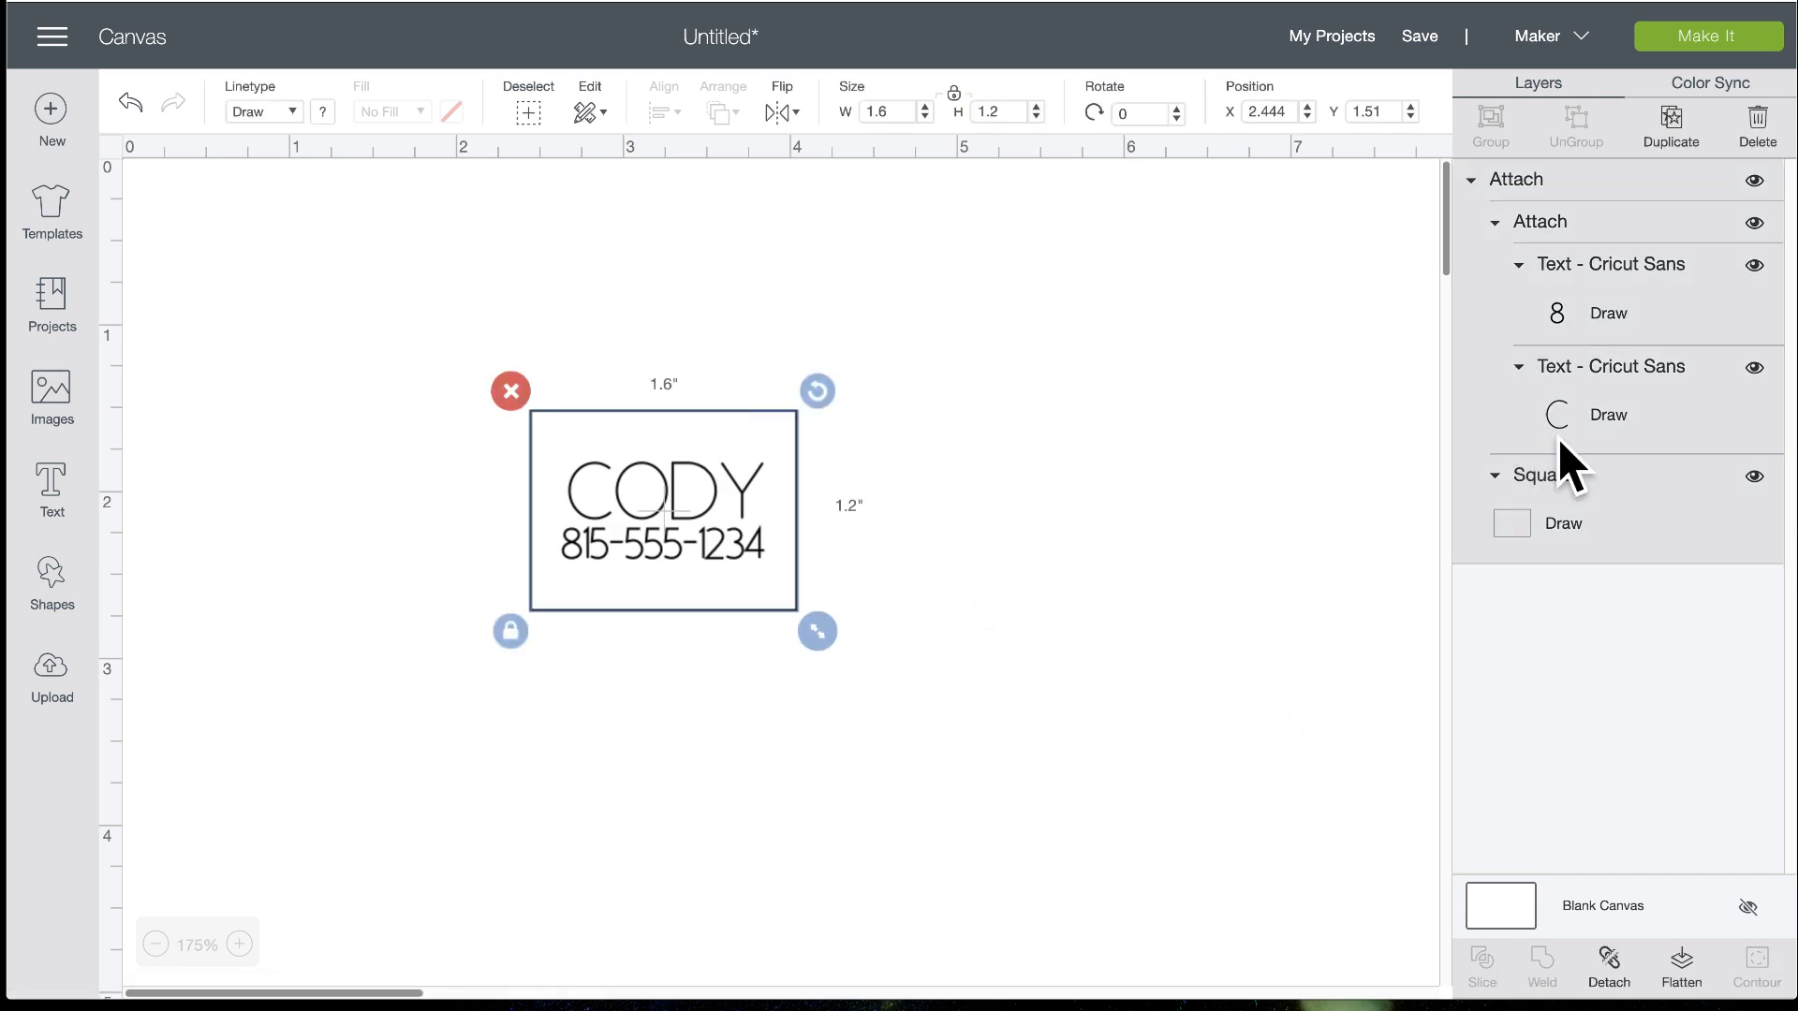
{"action": "left_click", "coordinate": [1670, 136]}
{"action": "left_click_drag", "start_coordinate": [822, 569], "coordinate": [1090, 487]}
{"action": "left_click", "coordinate": [1609, 969]}
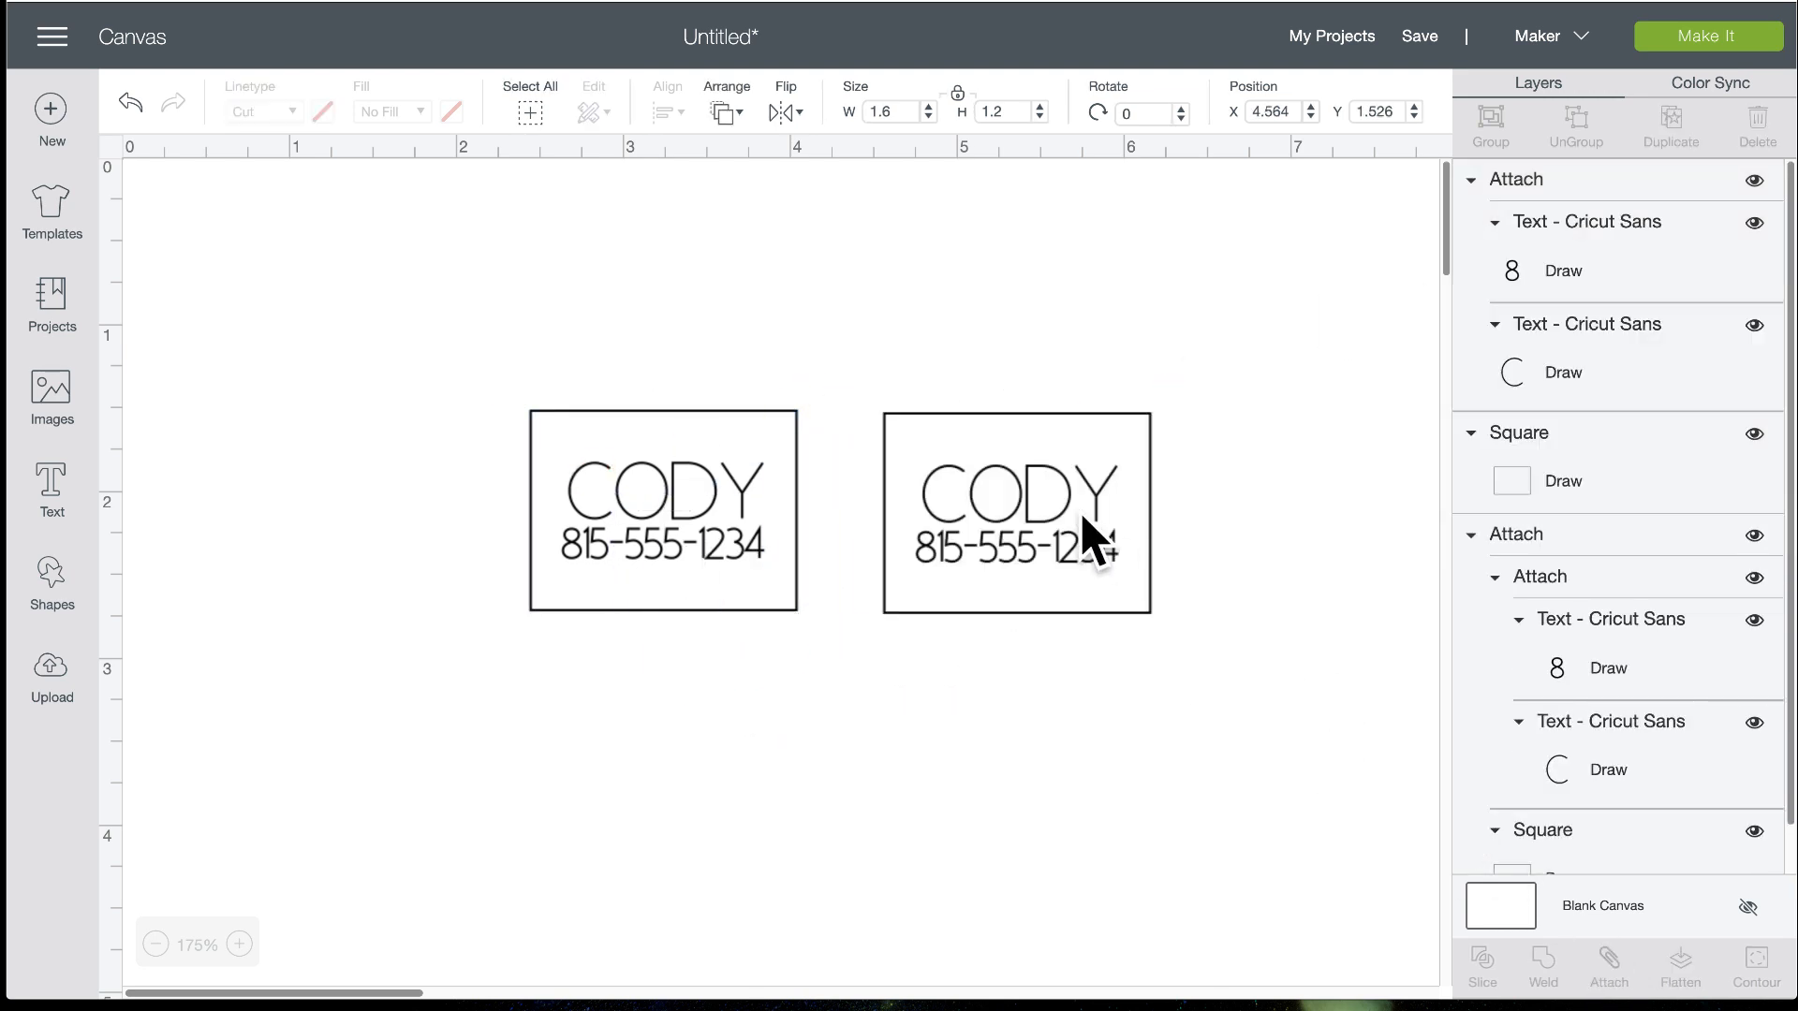
{"action": "left_click", "coordinate": [1052, 525]}
{"action": "key", "text": "Delete"}
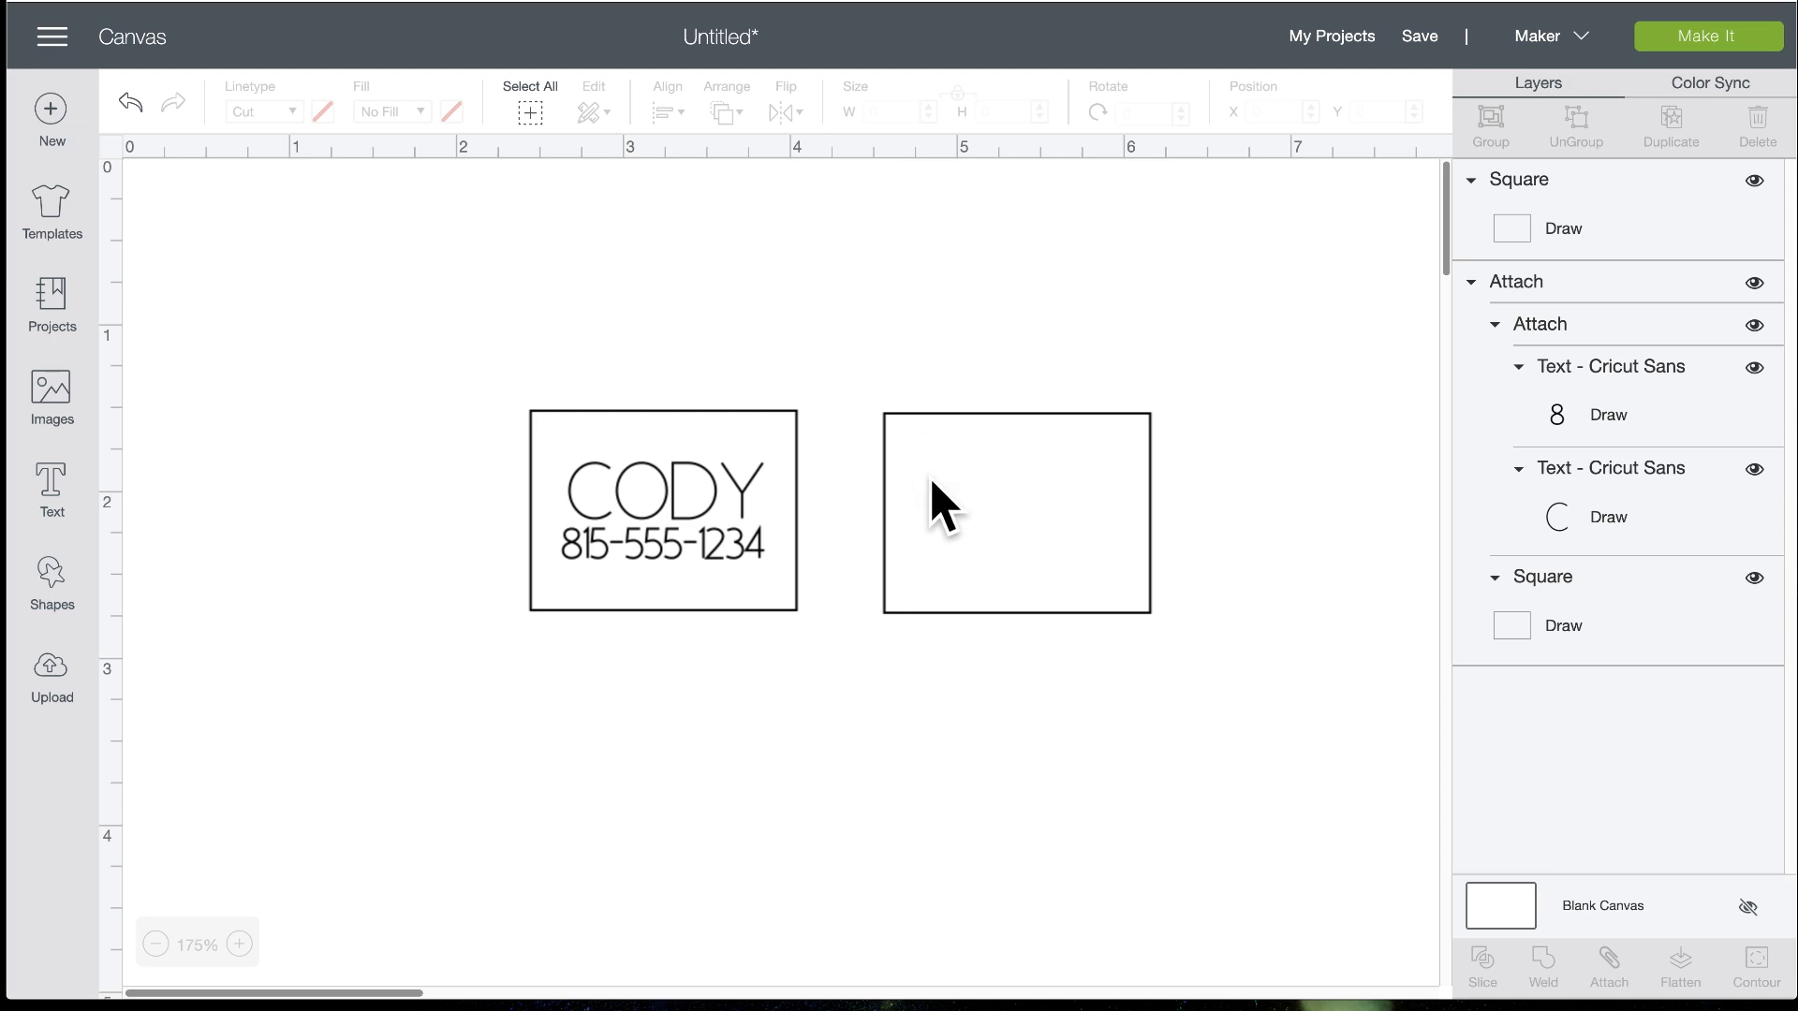
Hide the attached tag with the name and phone number, leaving only the blank rectangle shown
{"action": "left_click", "coordinate": [1030, 479]}
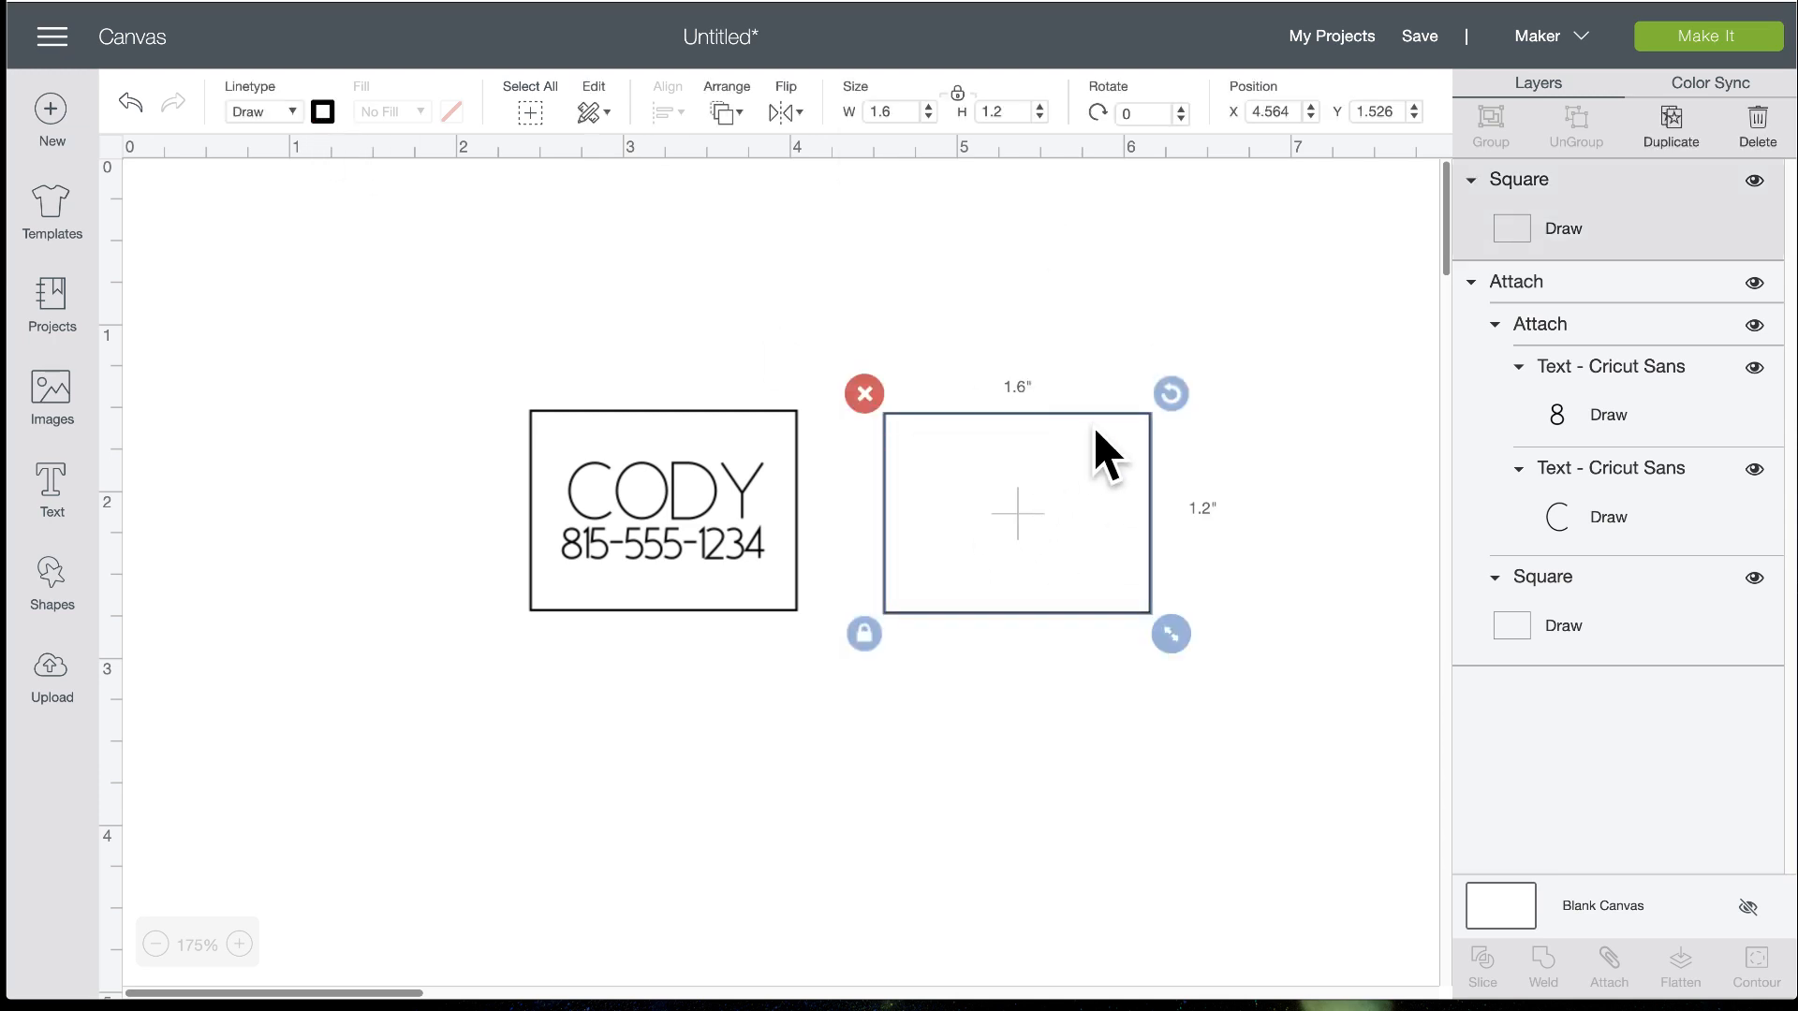
{"action": "left_click", "coordinate": [584, 487]}
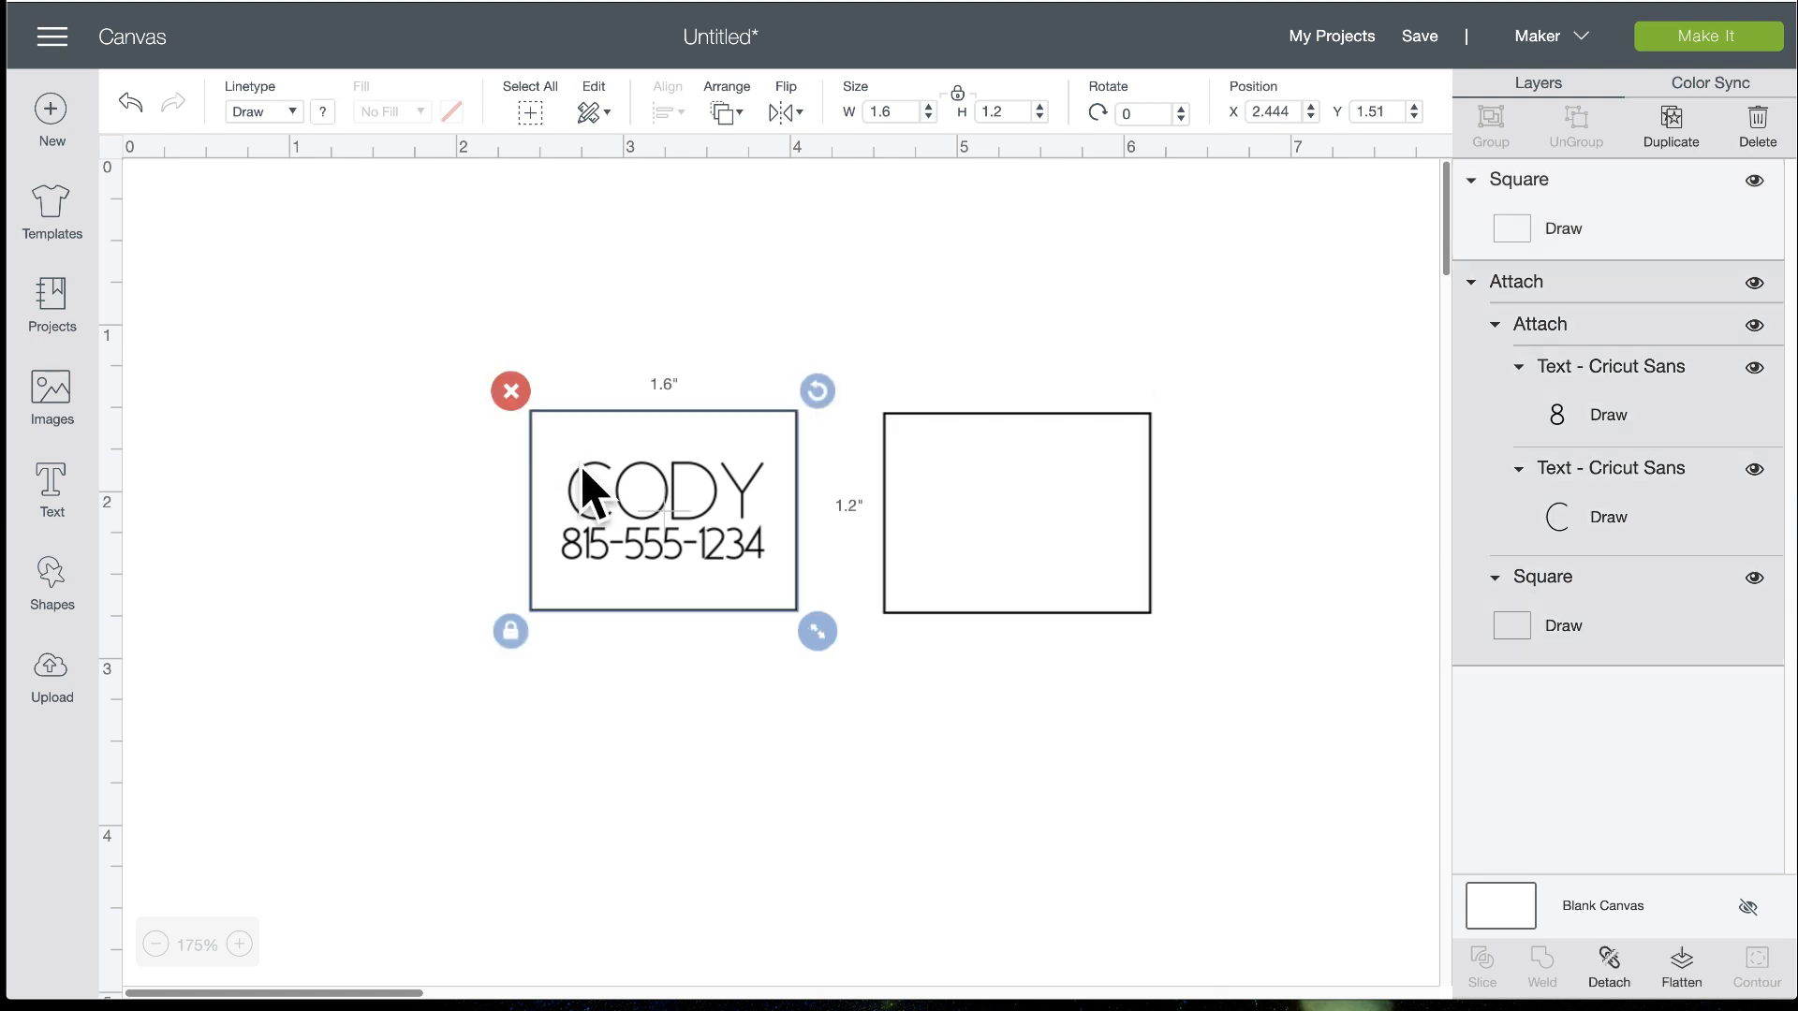
{"action": "left_click", "coordinate": [1754, 284]}
{"action": "left_click", "coordinate": [1078, 468]}
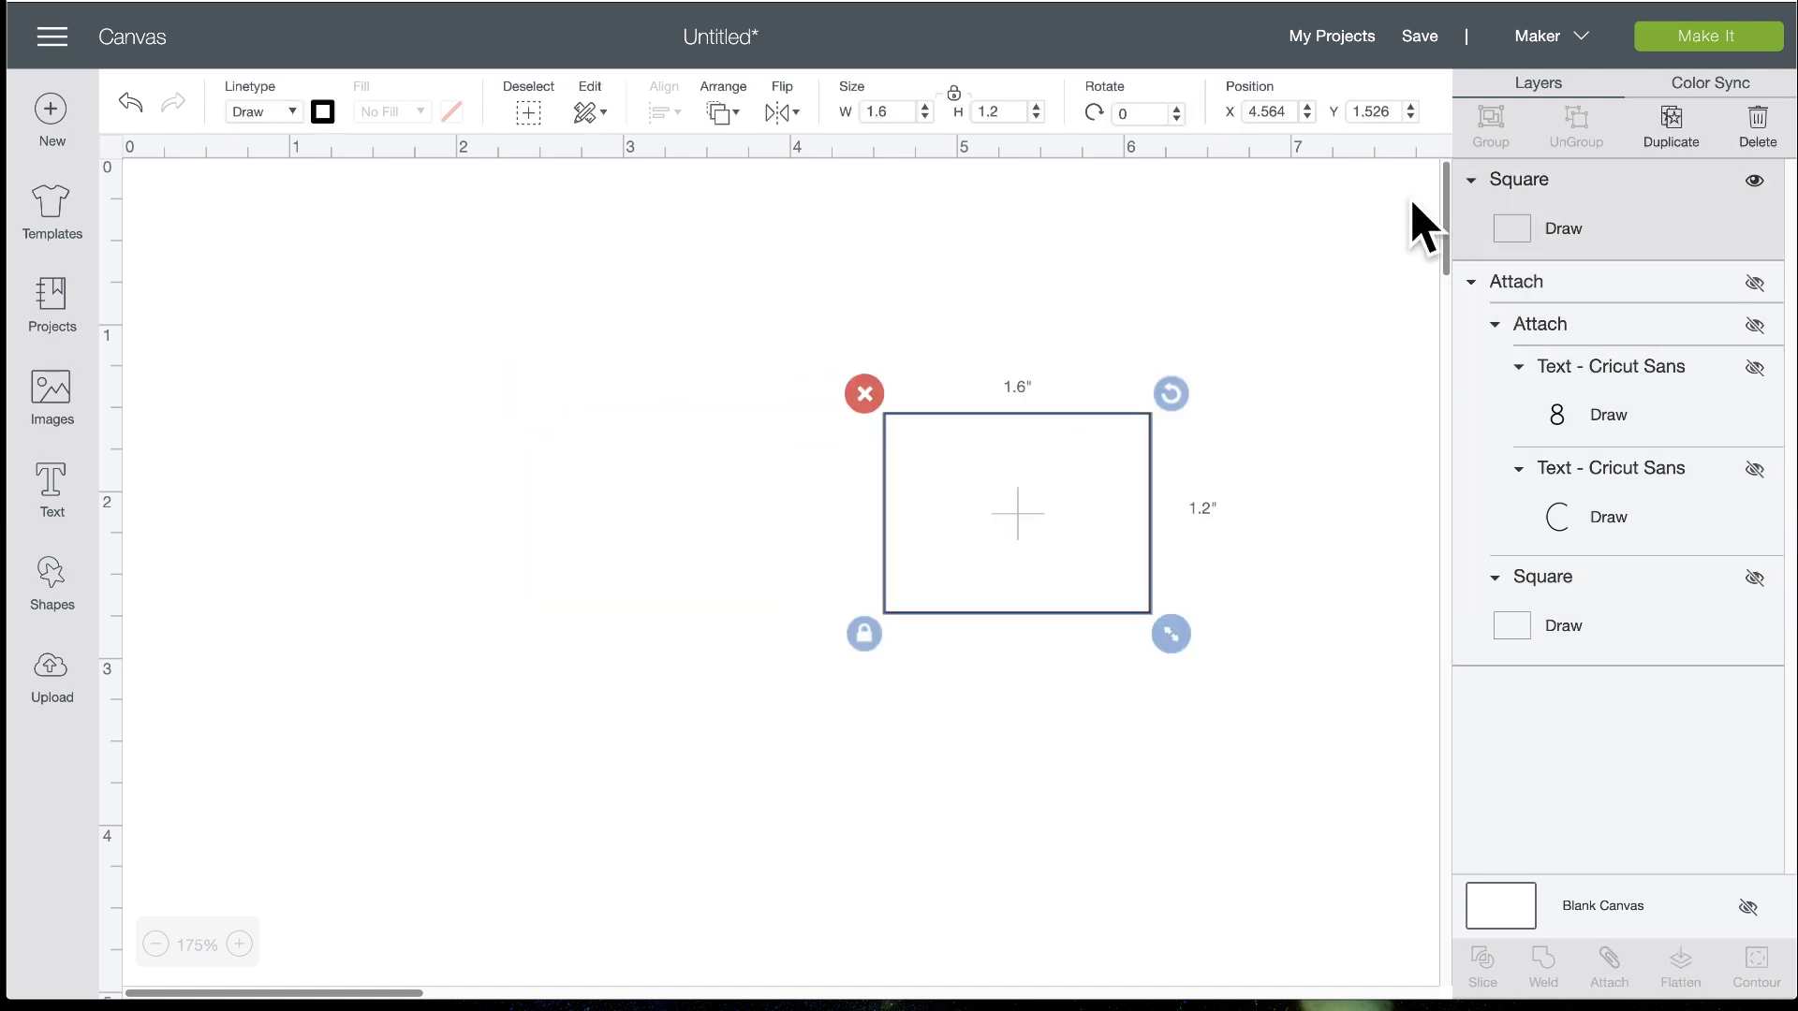
Preview the blank rectangle on the mat with 2 project copies, then return to the canvas and unhide the lettered tag
{"action": "left_click", "coordinate": [1707, 38]}
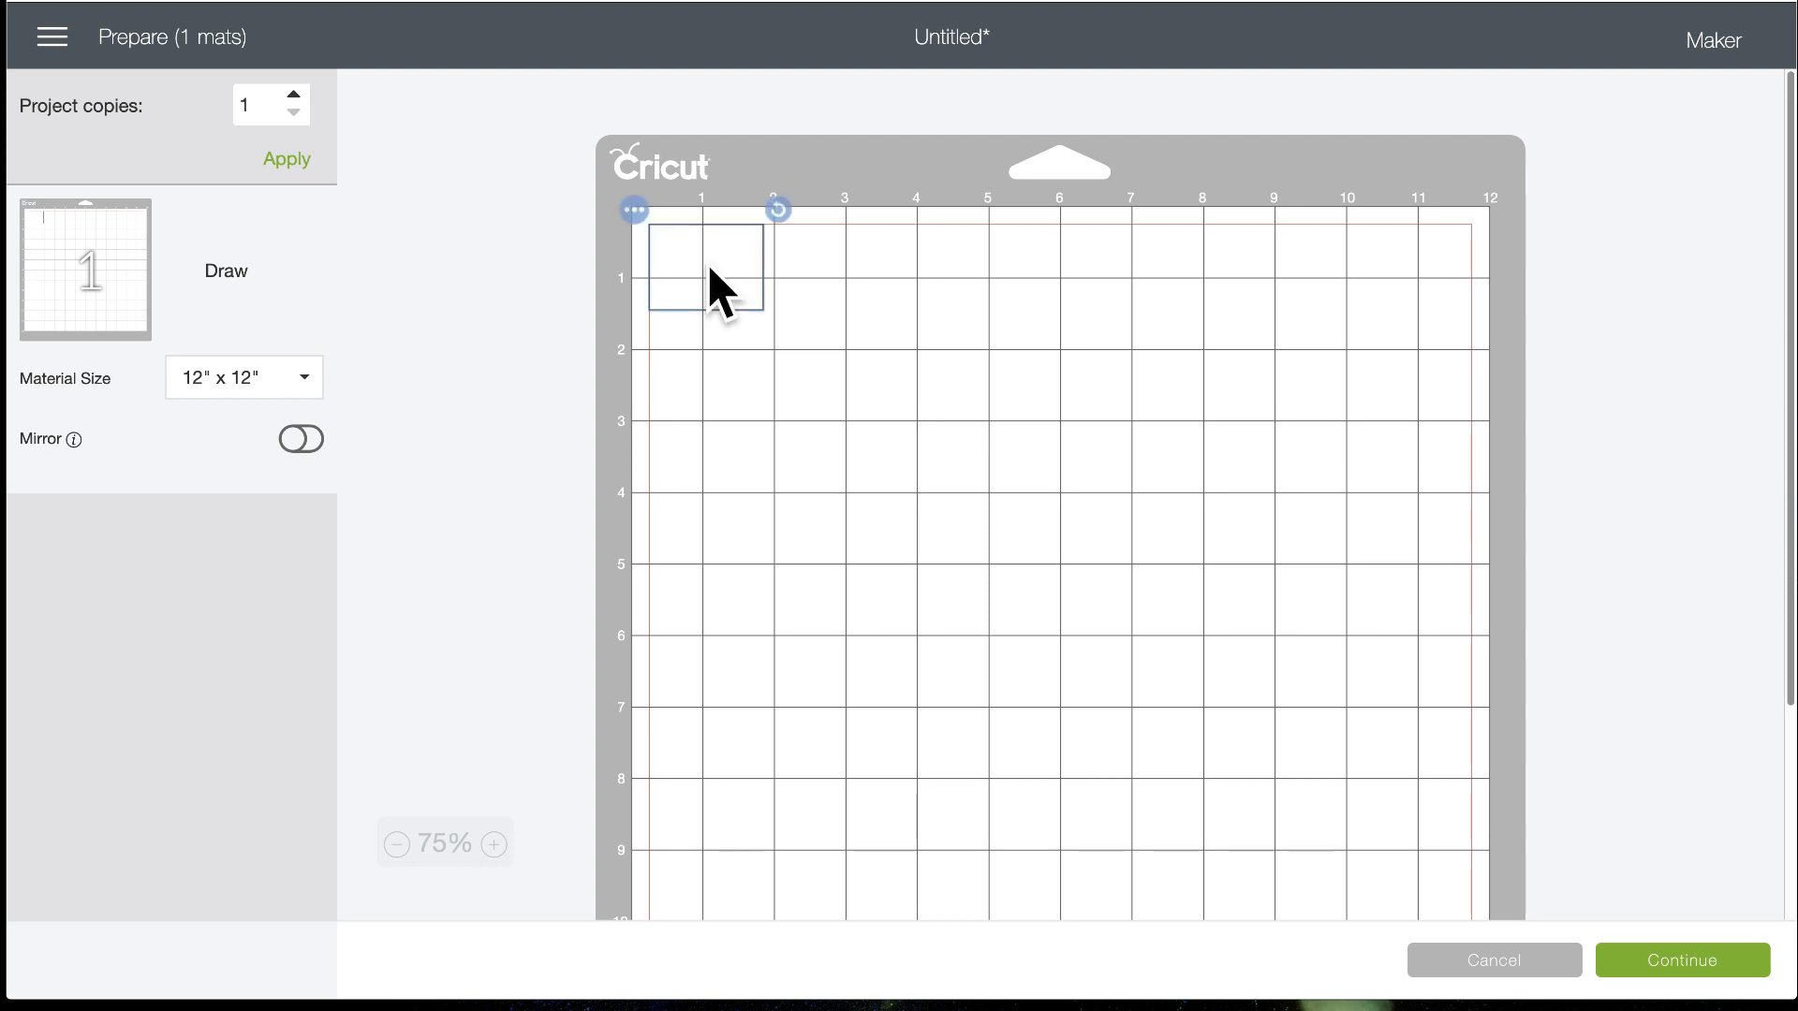
{"action": "left_click", "coordinate": [294, 93]}
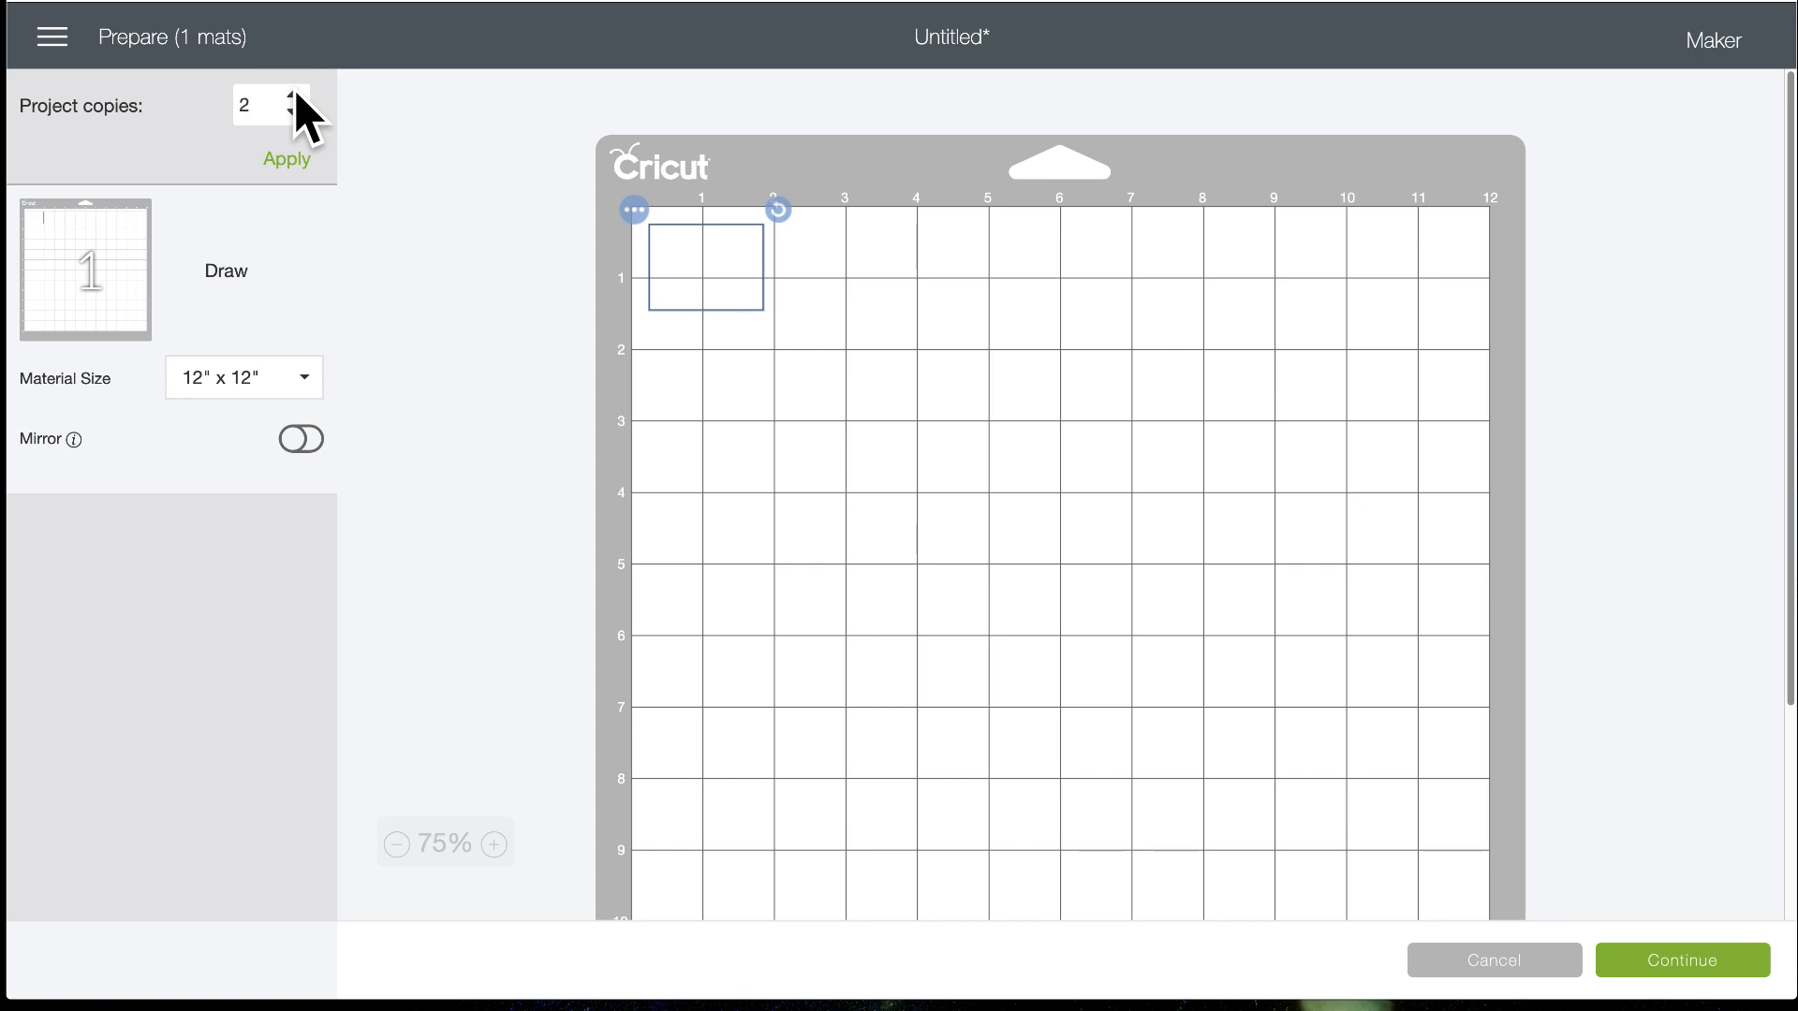
{"action": "left_click", "coordinate": [287, 159]}
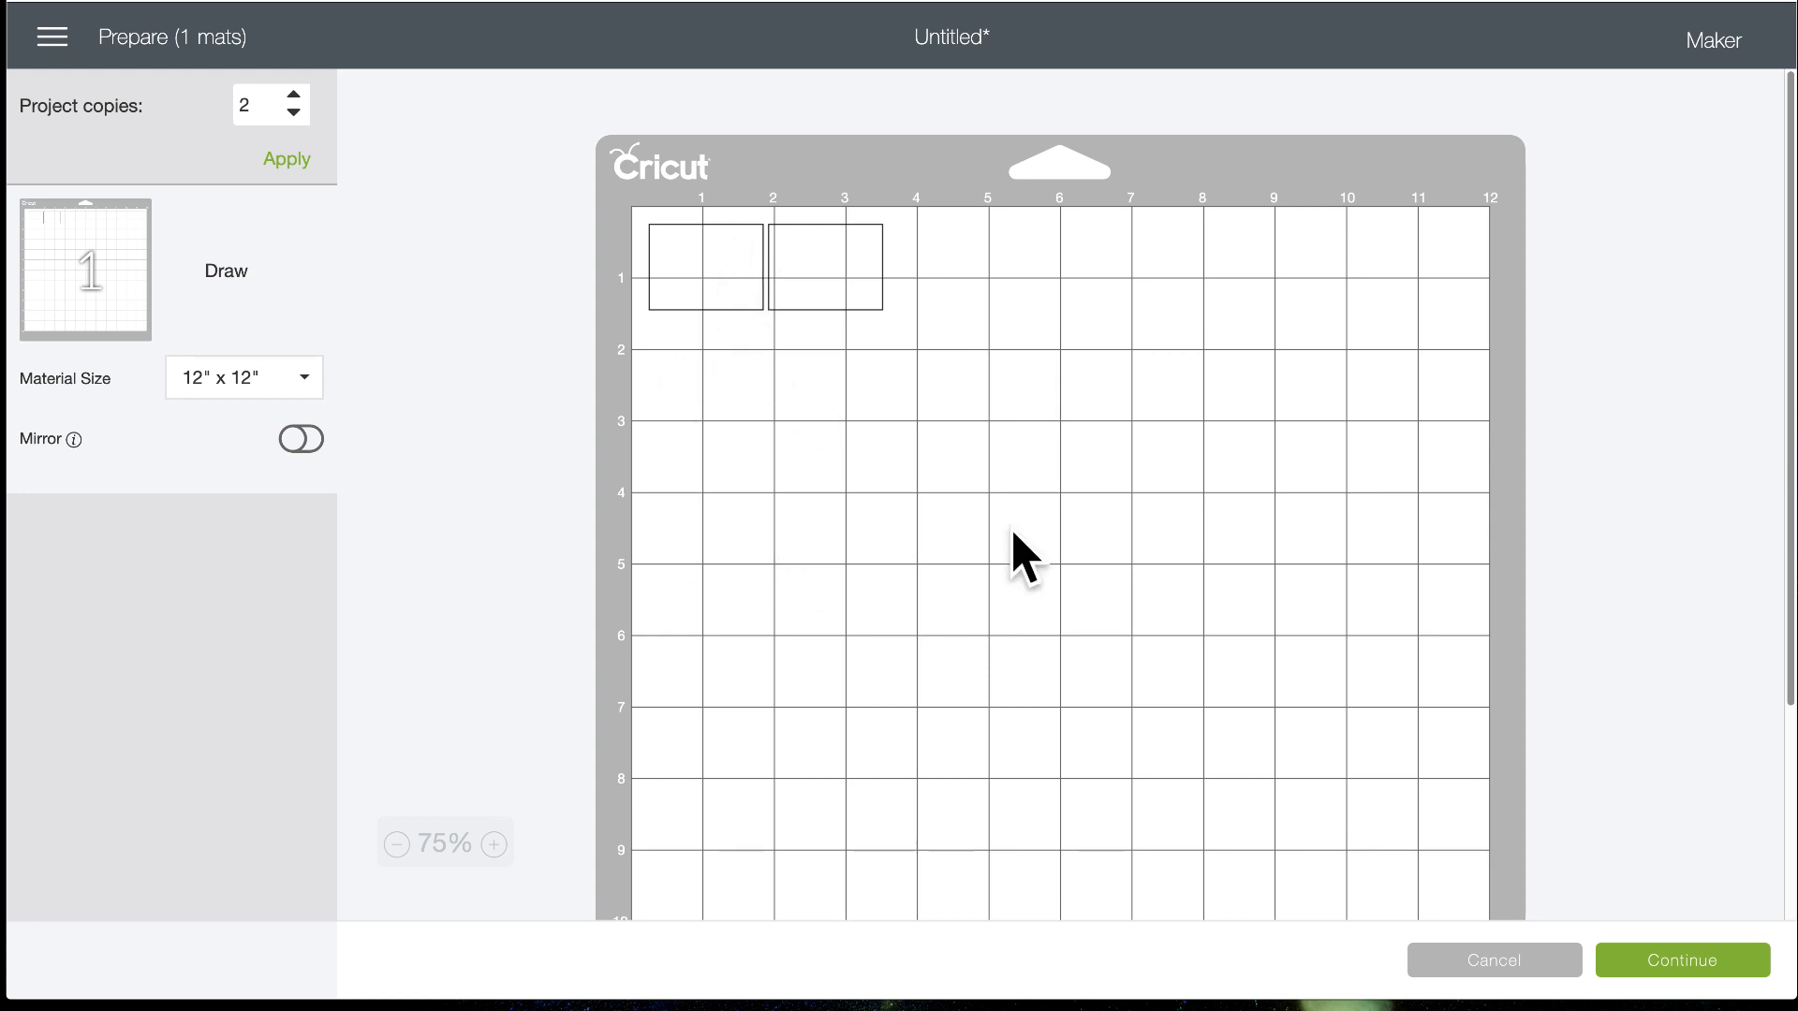
{"action": "left_click", "coordinate": [1499, 972]}
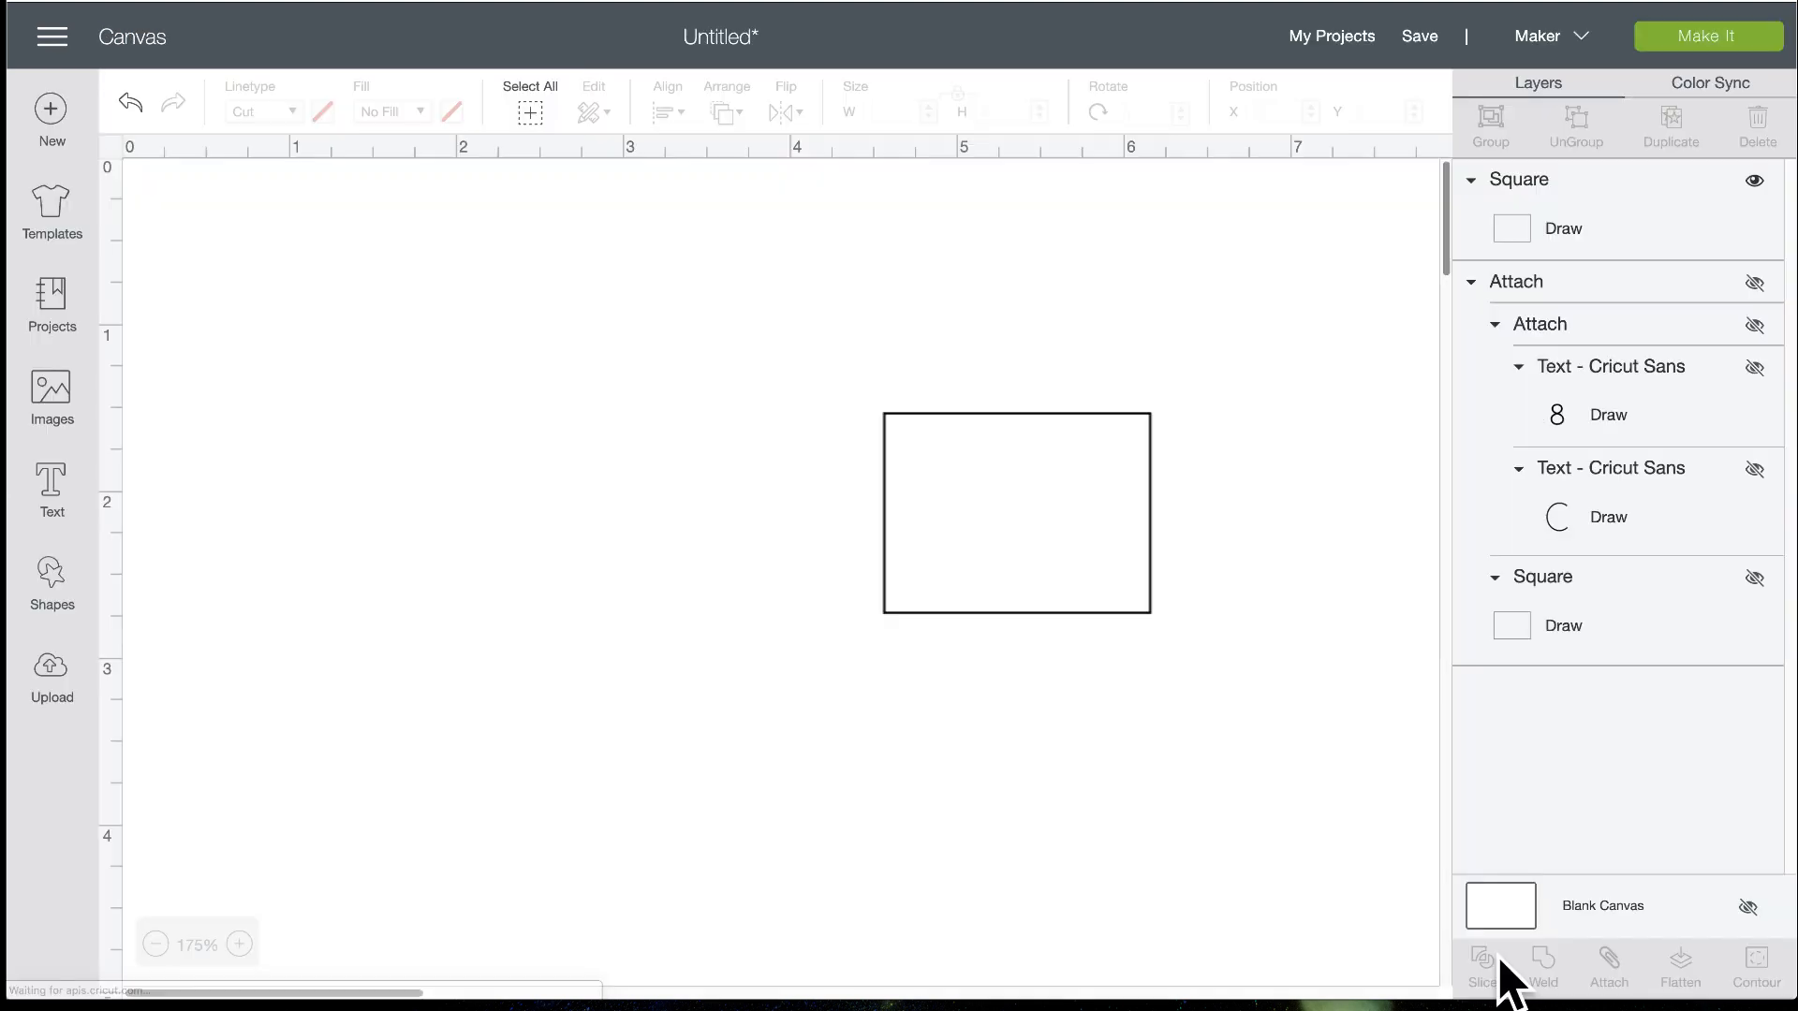
{"action": "left_click", "coordinate": [1754, 284]}
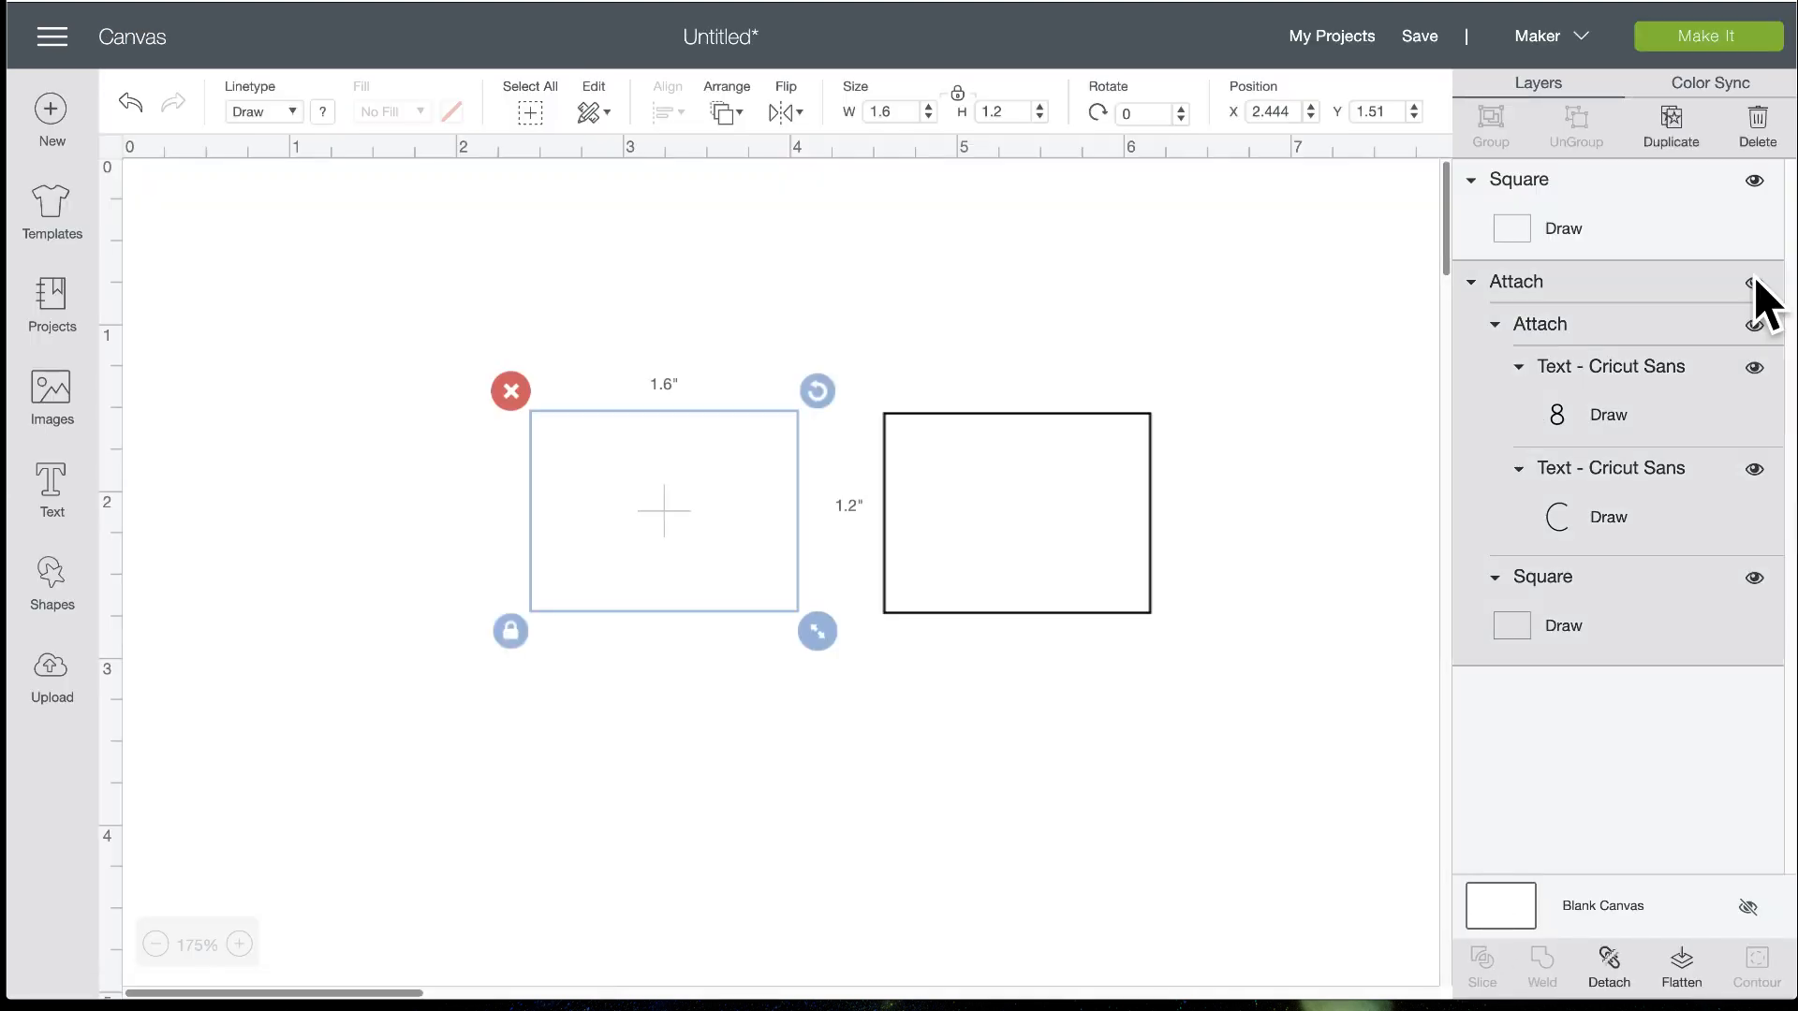
Detach the lettered tag's text from its rectangle and set the text's height to 0.5 inches, keeping its proportions
{"action": "left_click", "coordinate": [599, 497]}
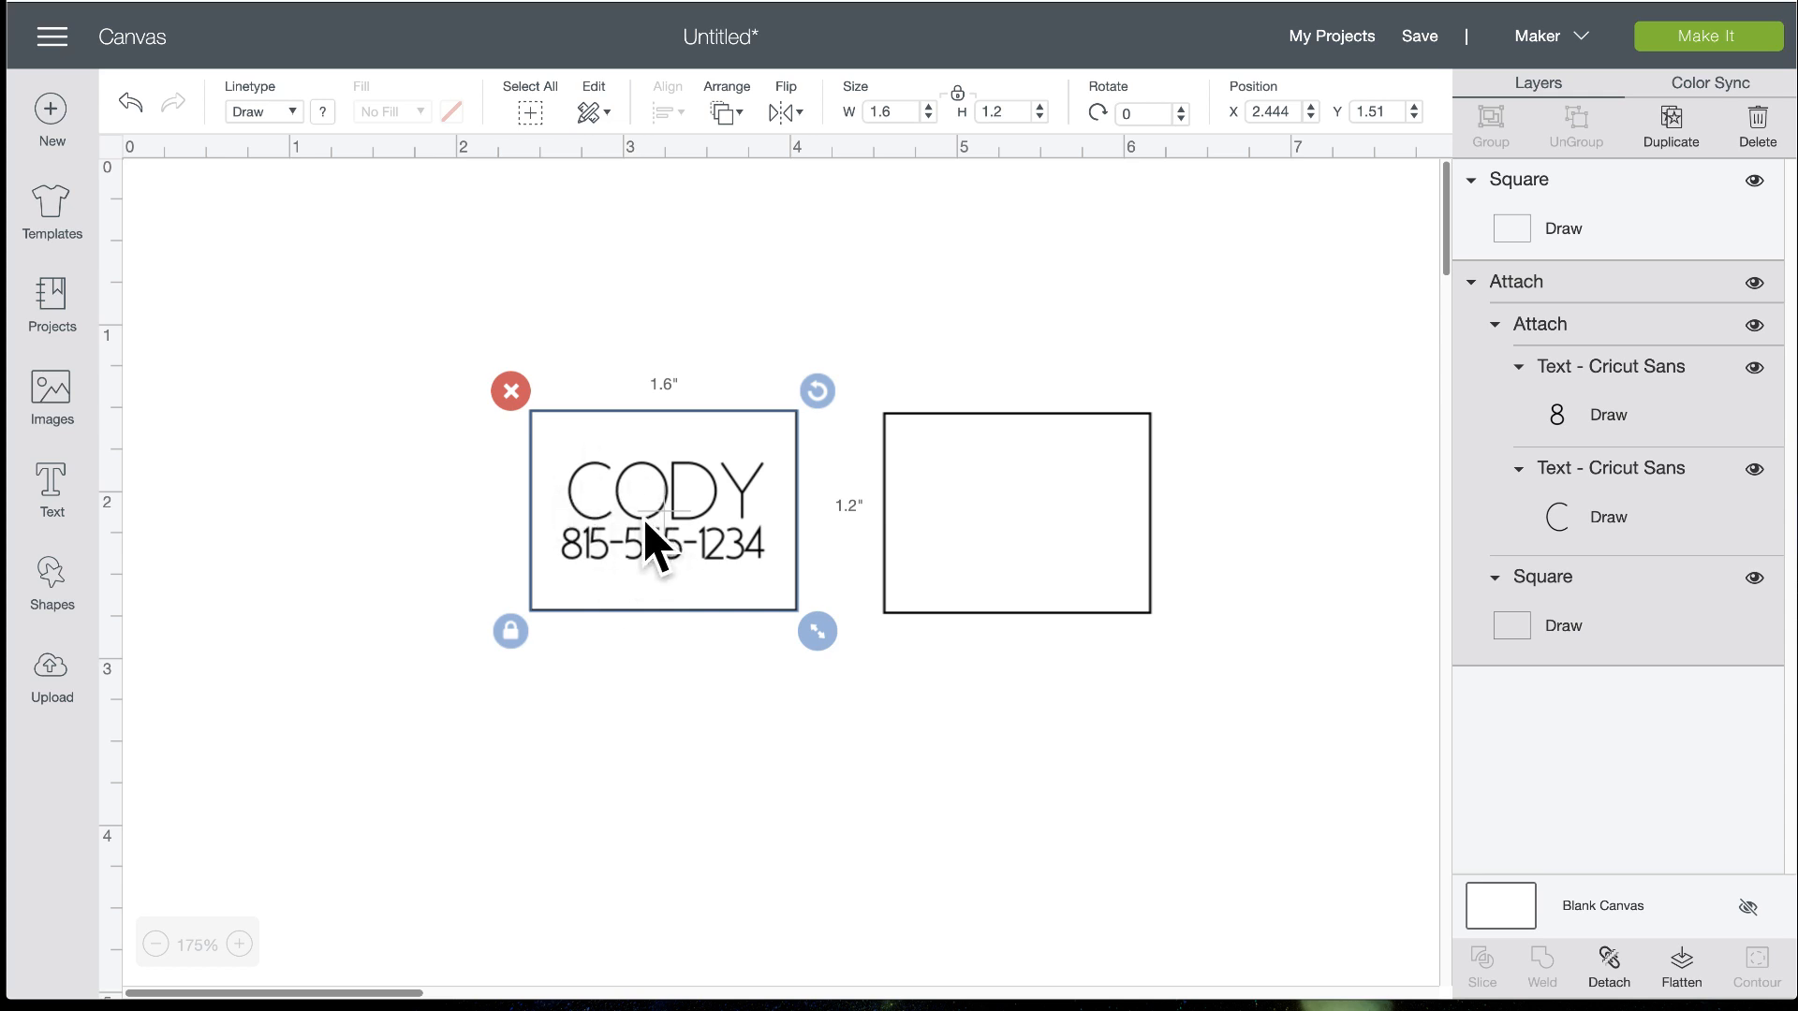
{"action": "left_click", "coordinate": [1613, 974]}
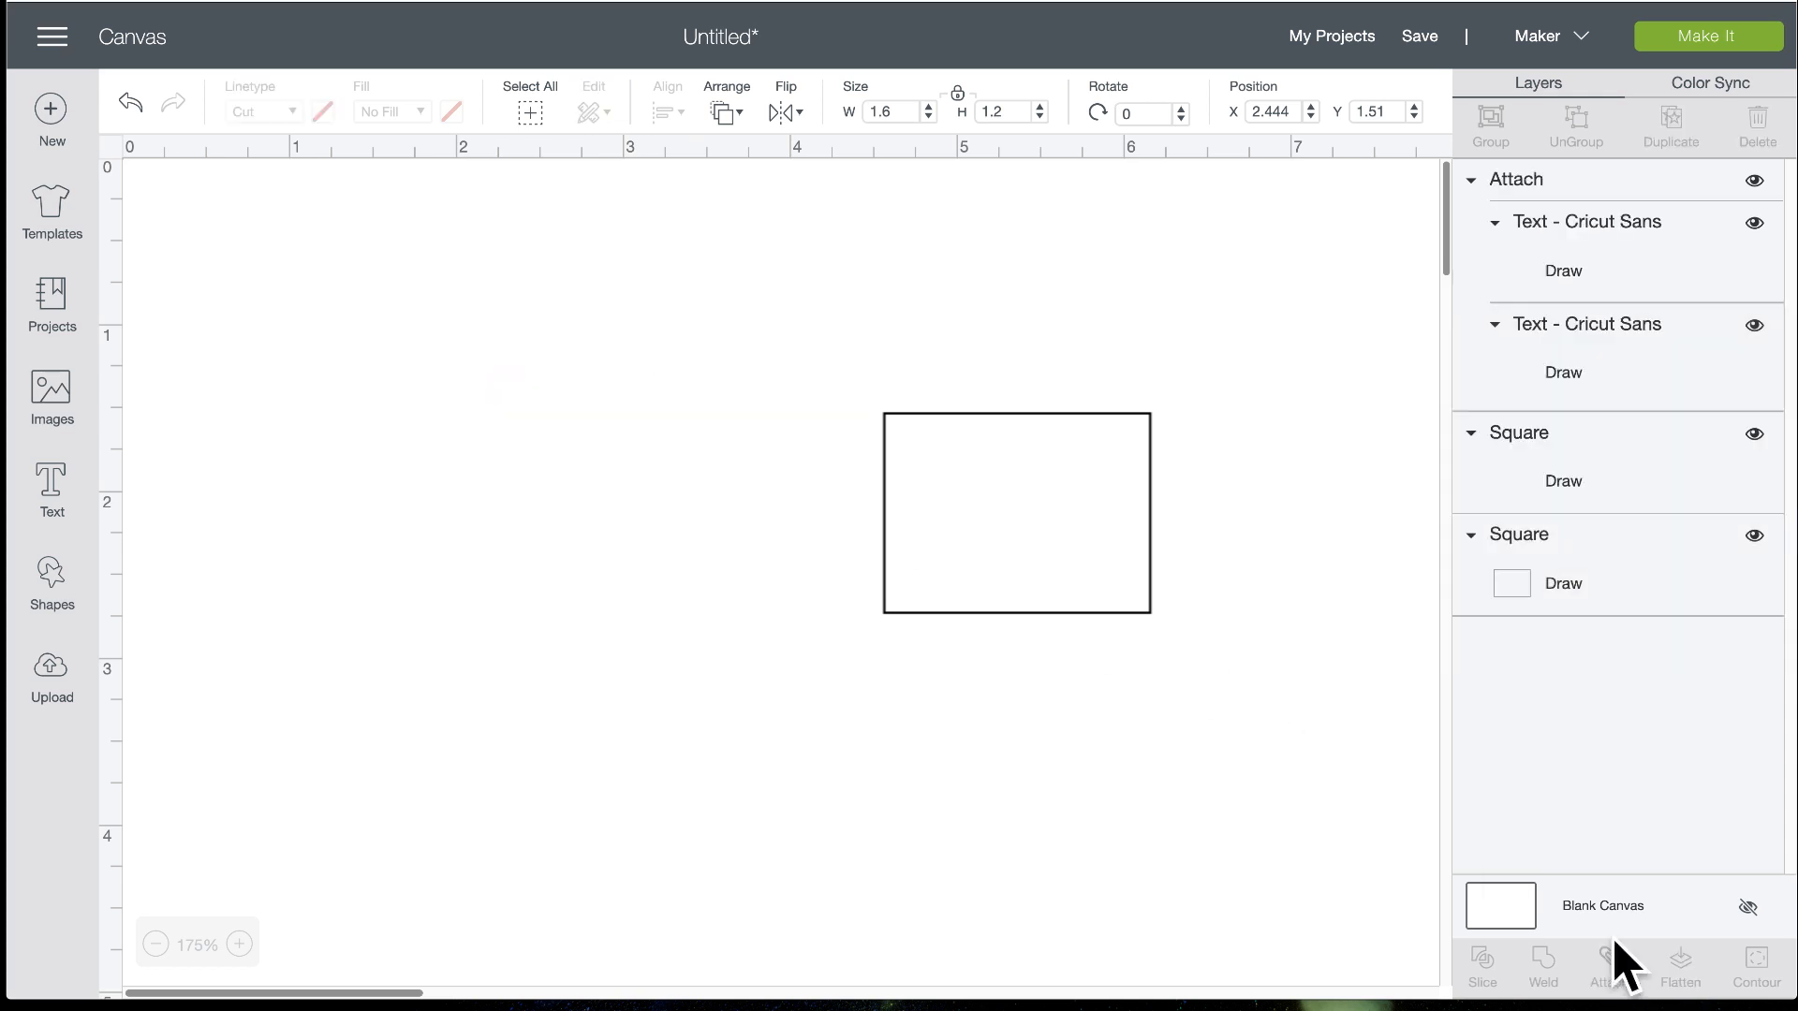
{"action": "left_click", "coordinate": [681, 525]}
{"action": "left_click", "coordinate": [656, 529]}
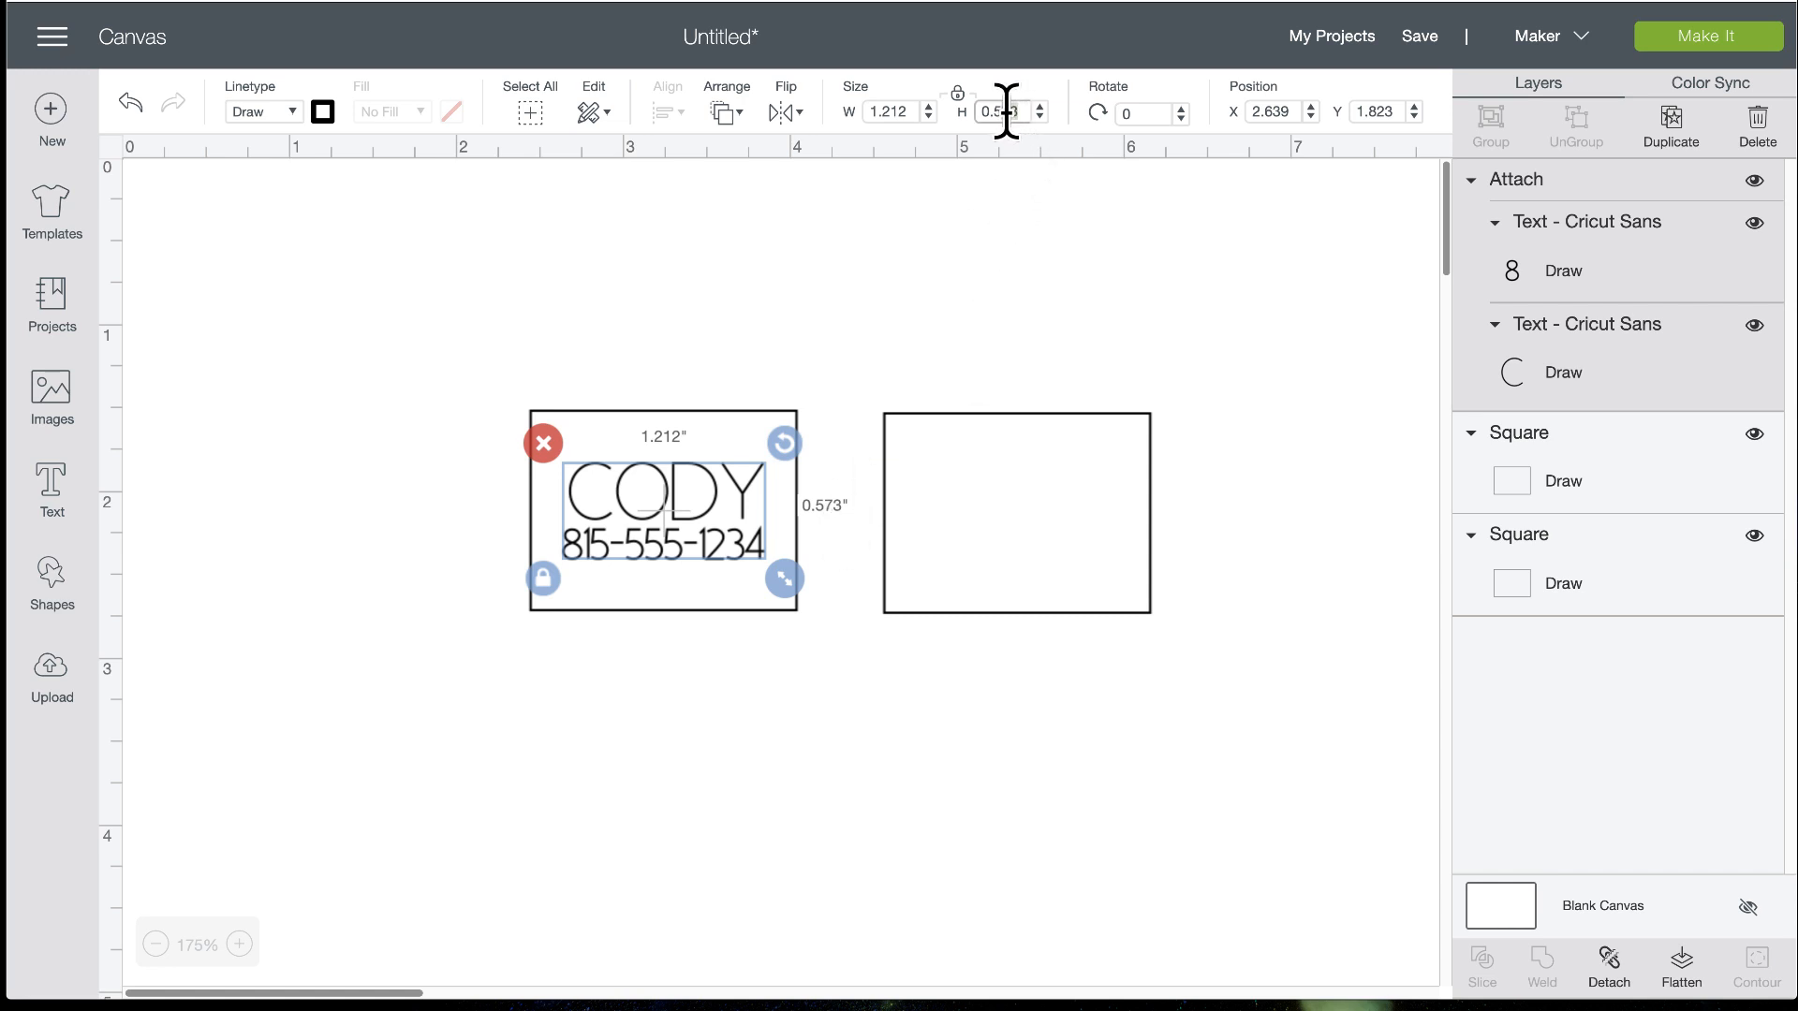
{"action": "key", "text": "BackSpace"}
{"action": "key", "text": "Return"}
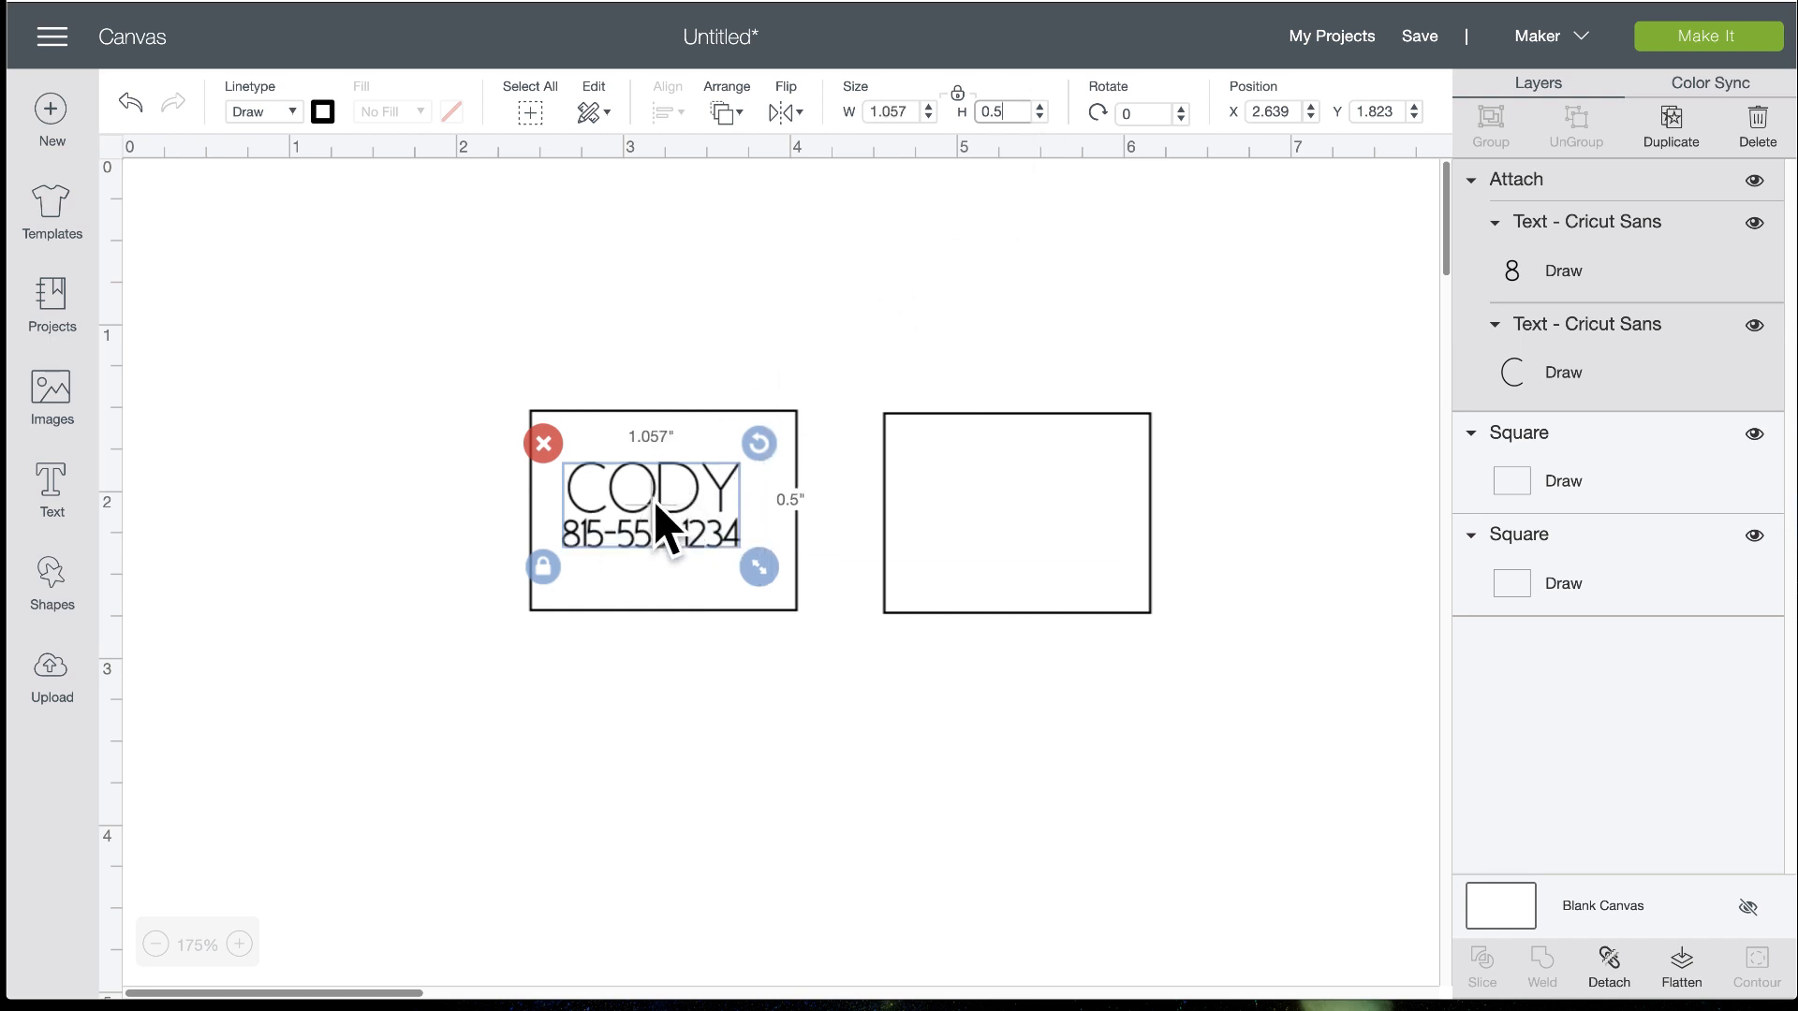
Center the smaller name and phone number text on its rectangle and attach the two together
{"action": "left_click_drag", "start_coordinate": [660, 524], "coordinate": [671, 530]}
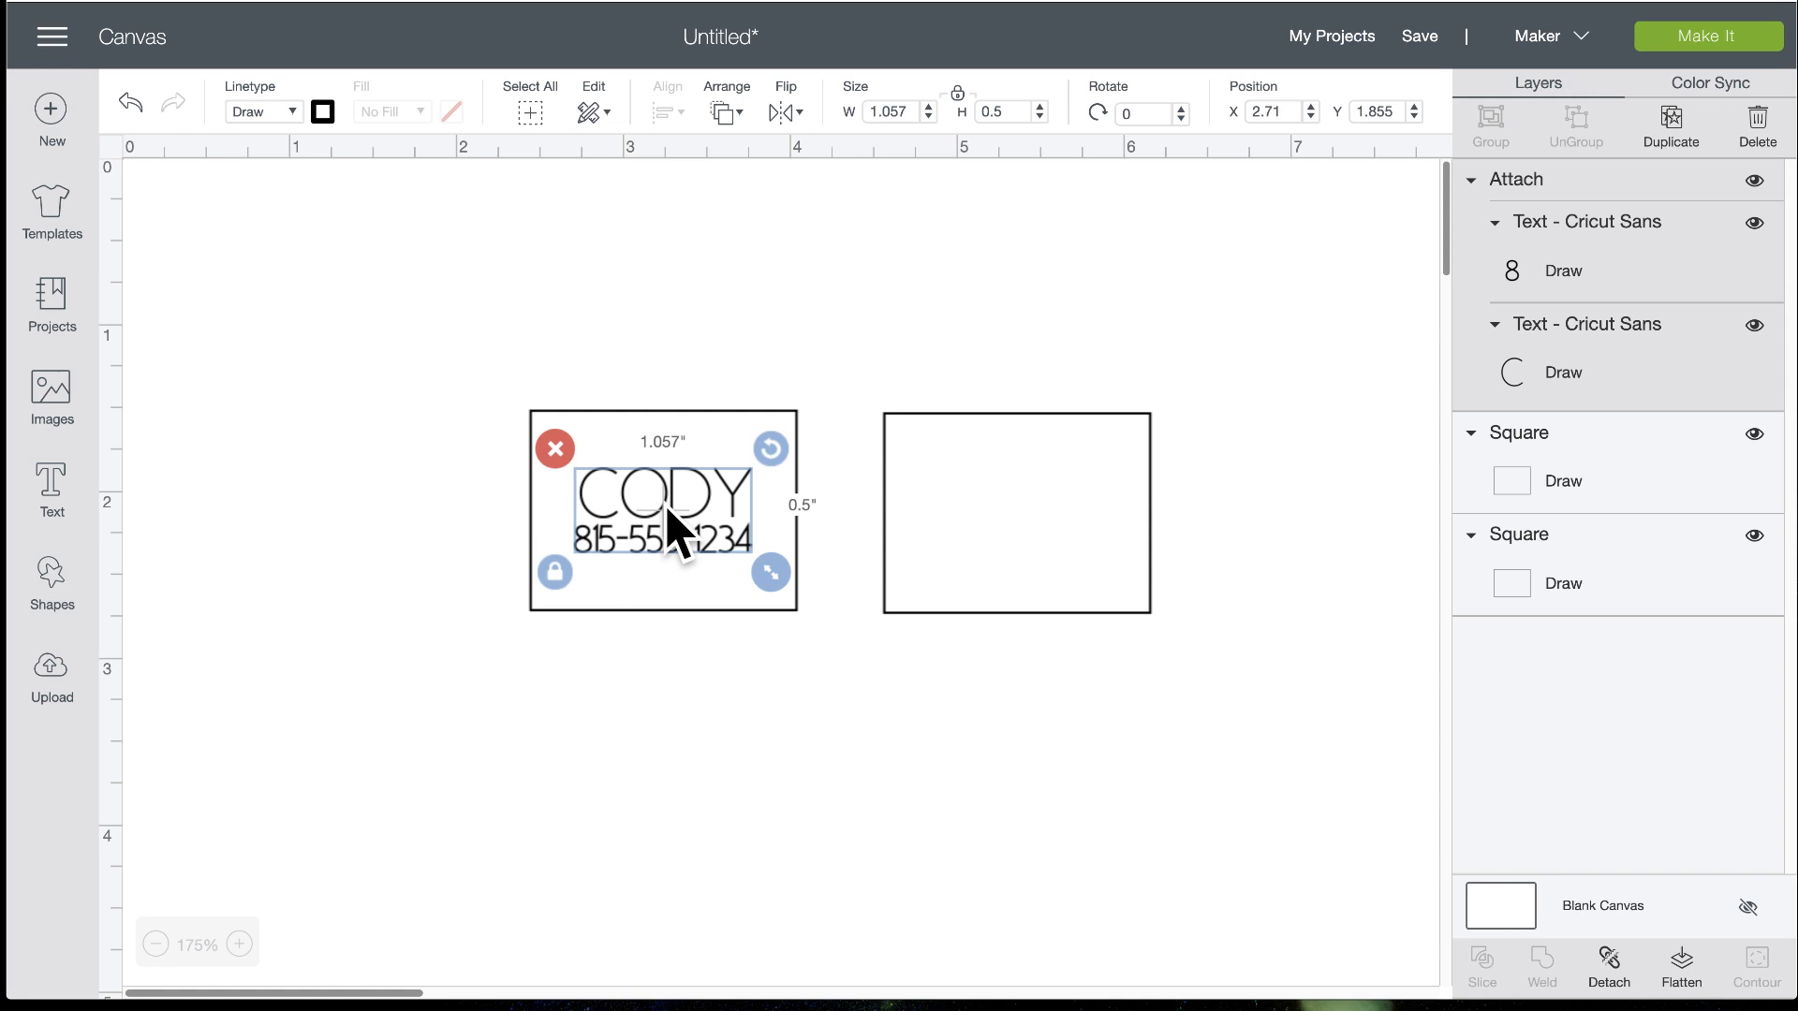
{"action": "left_click", "coordinate": [604, 382]}
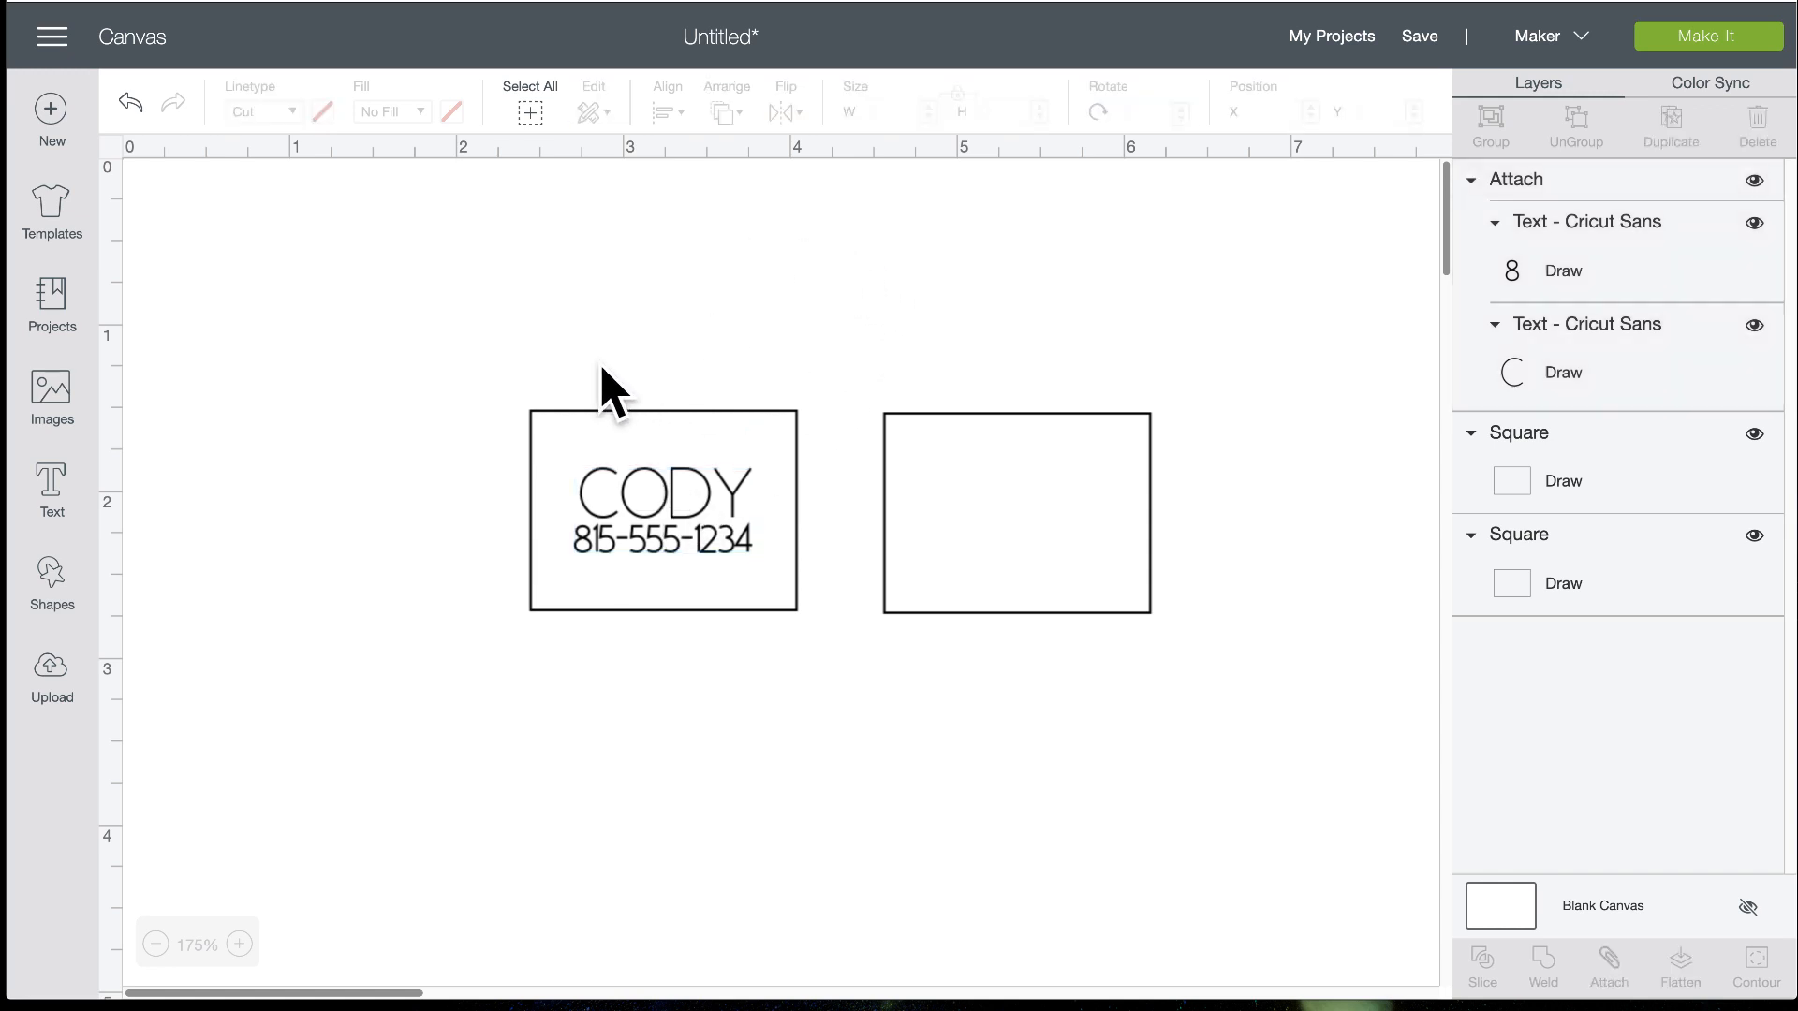
{"action": "left_click_drag", "start_coordinate": [562, 337], "coordinate": [716, 685]}
{"action": "left_click", "coordinate": [668, 114]}
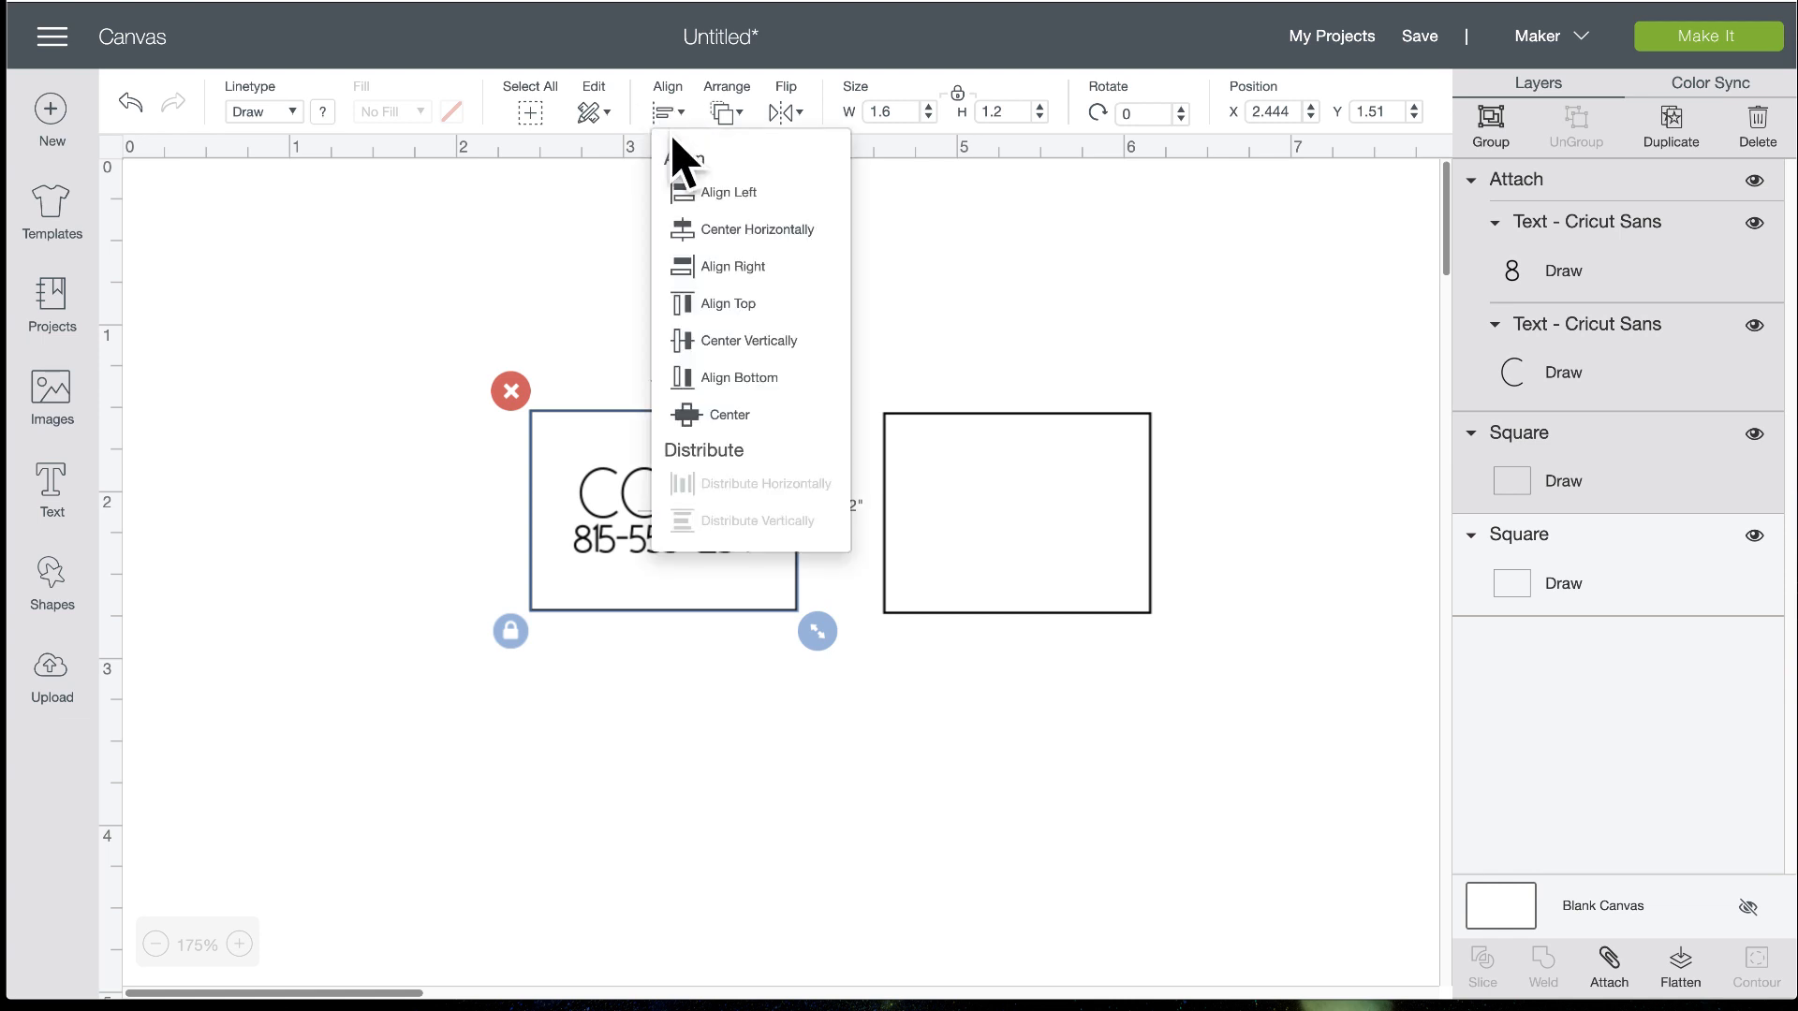
{"action": "left_click", "coordinate": [740, 410]}
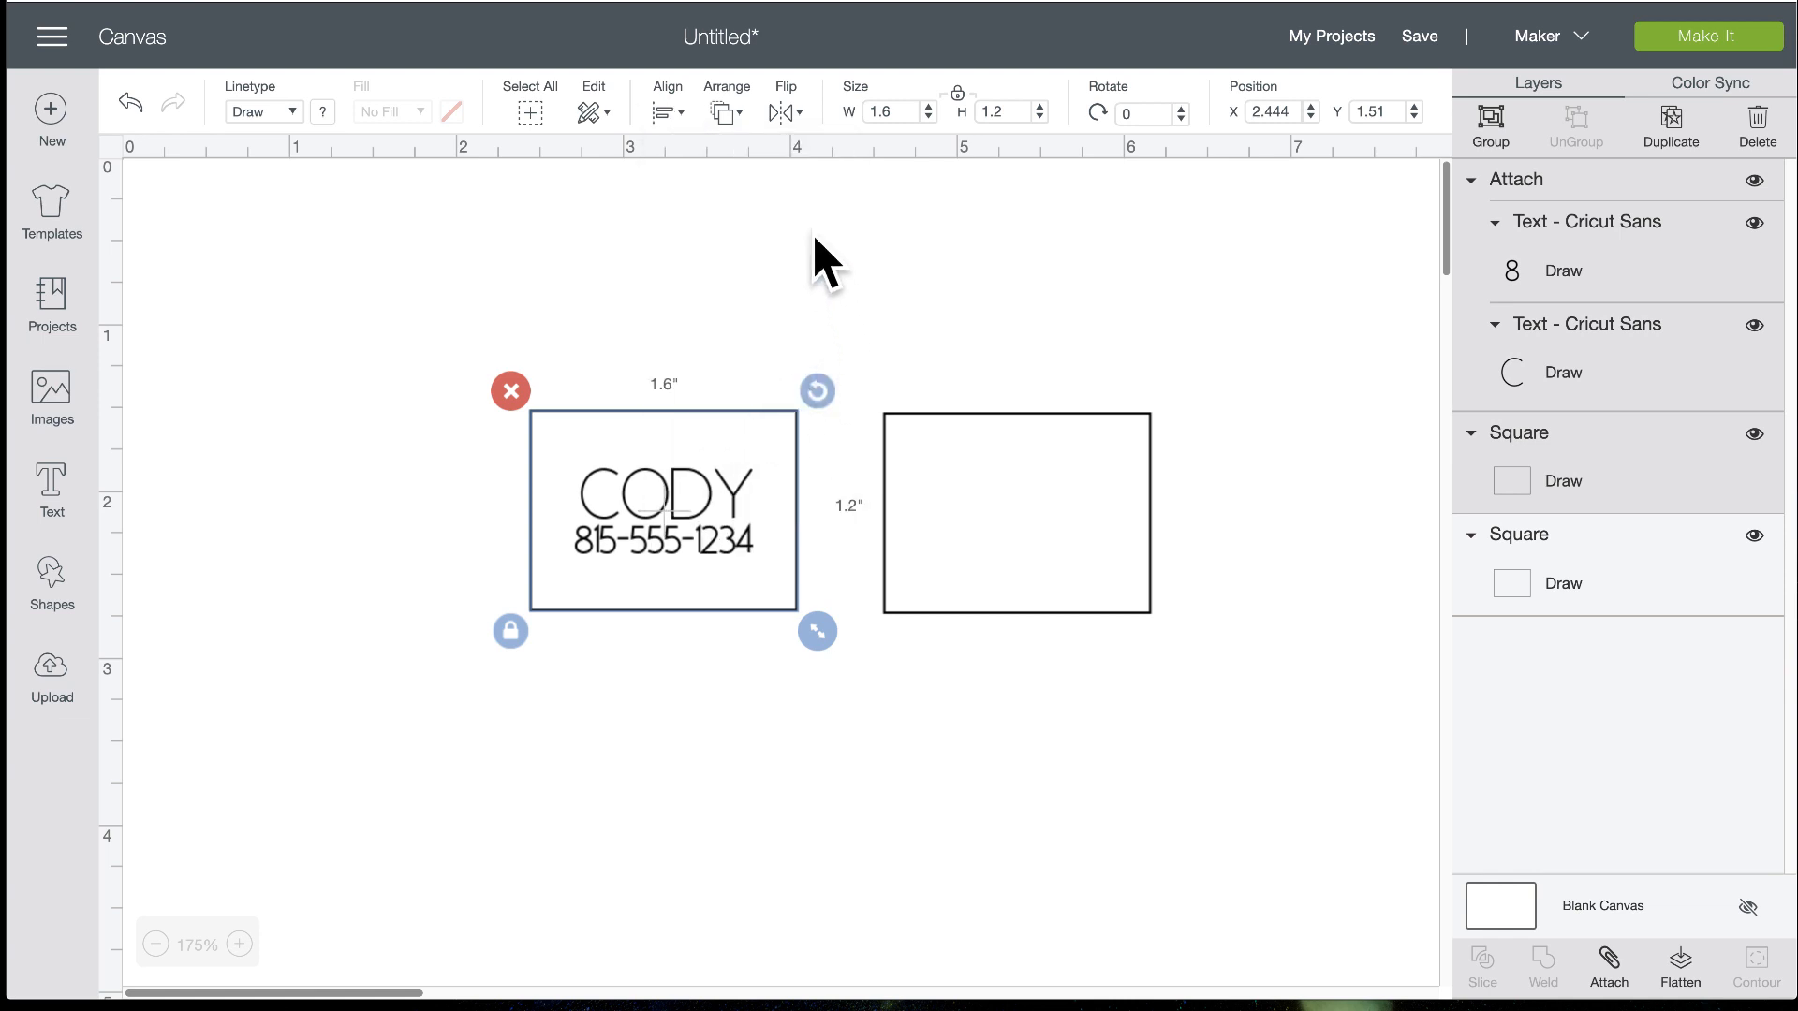
{"action": "left_click", "coordinate": [1607, 970]}
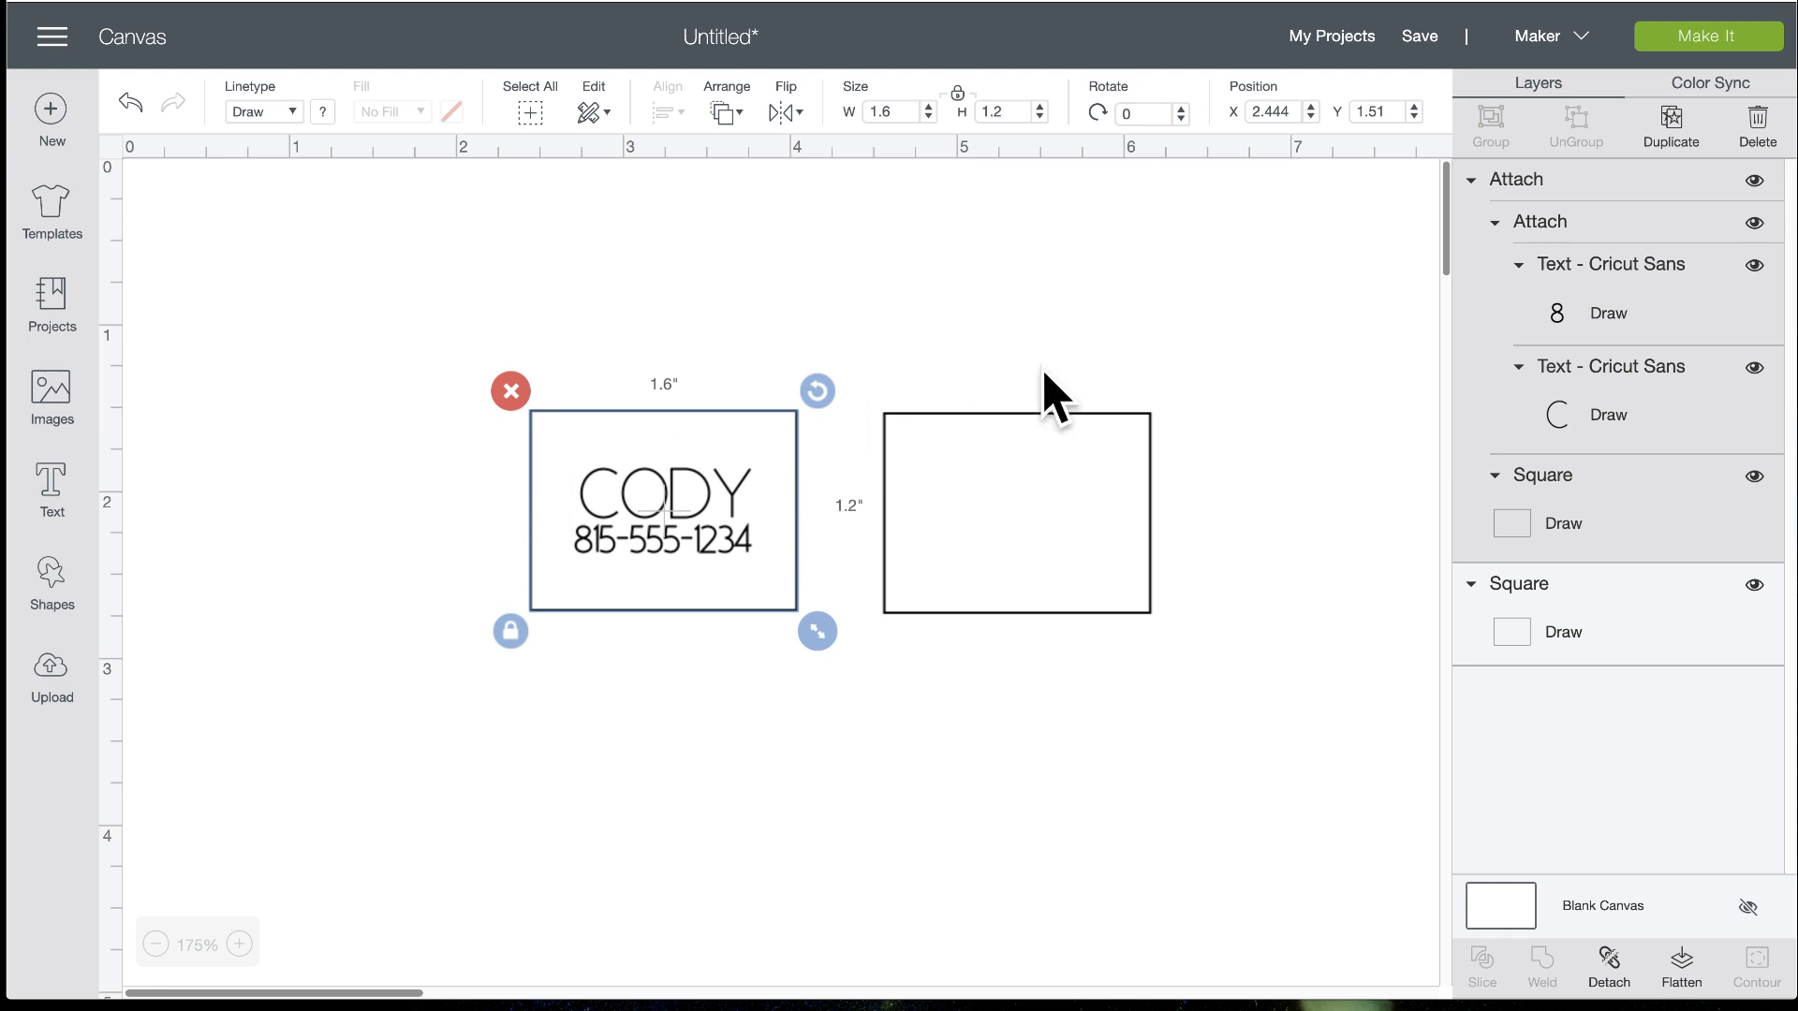
Preview the lettered tag and the blank rectangle together on the mat, then return to the canvas
{"action": "left_click", "coordinate": [1706, 38]}
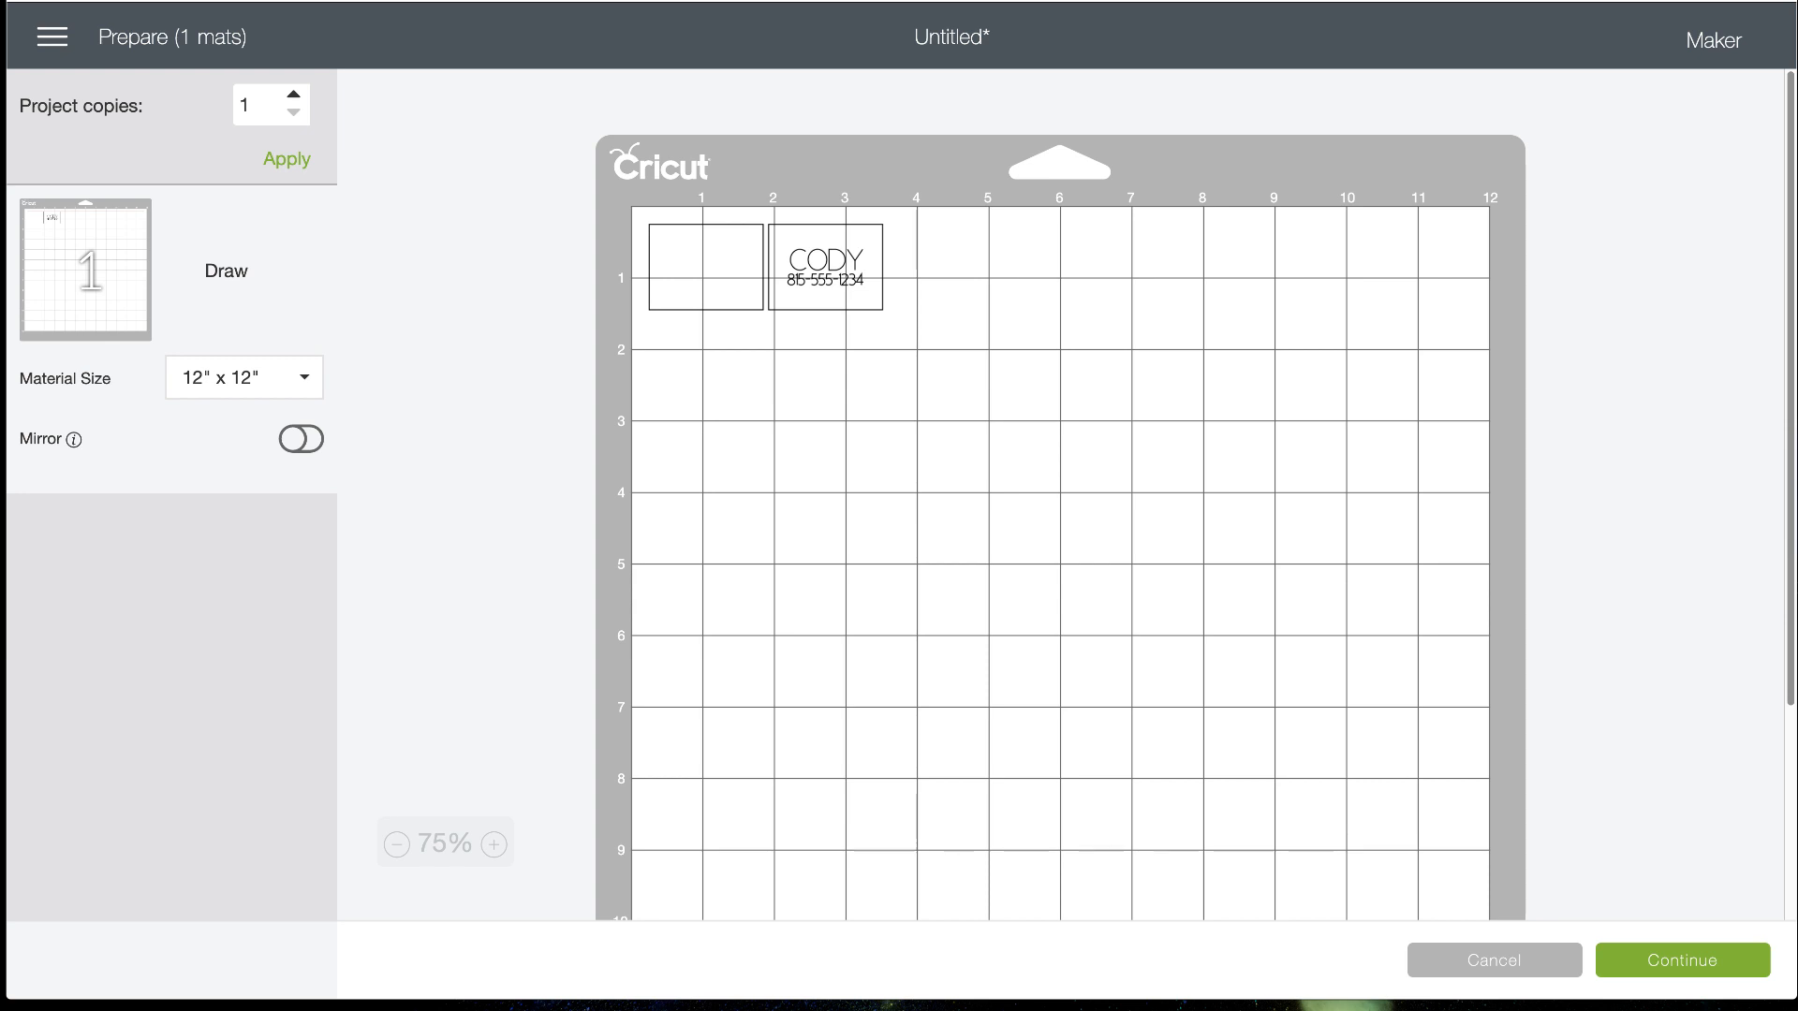
{"action": "left_click", "coordinate": [1494, 964]}
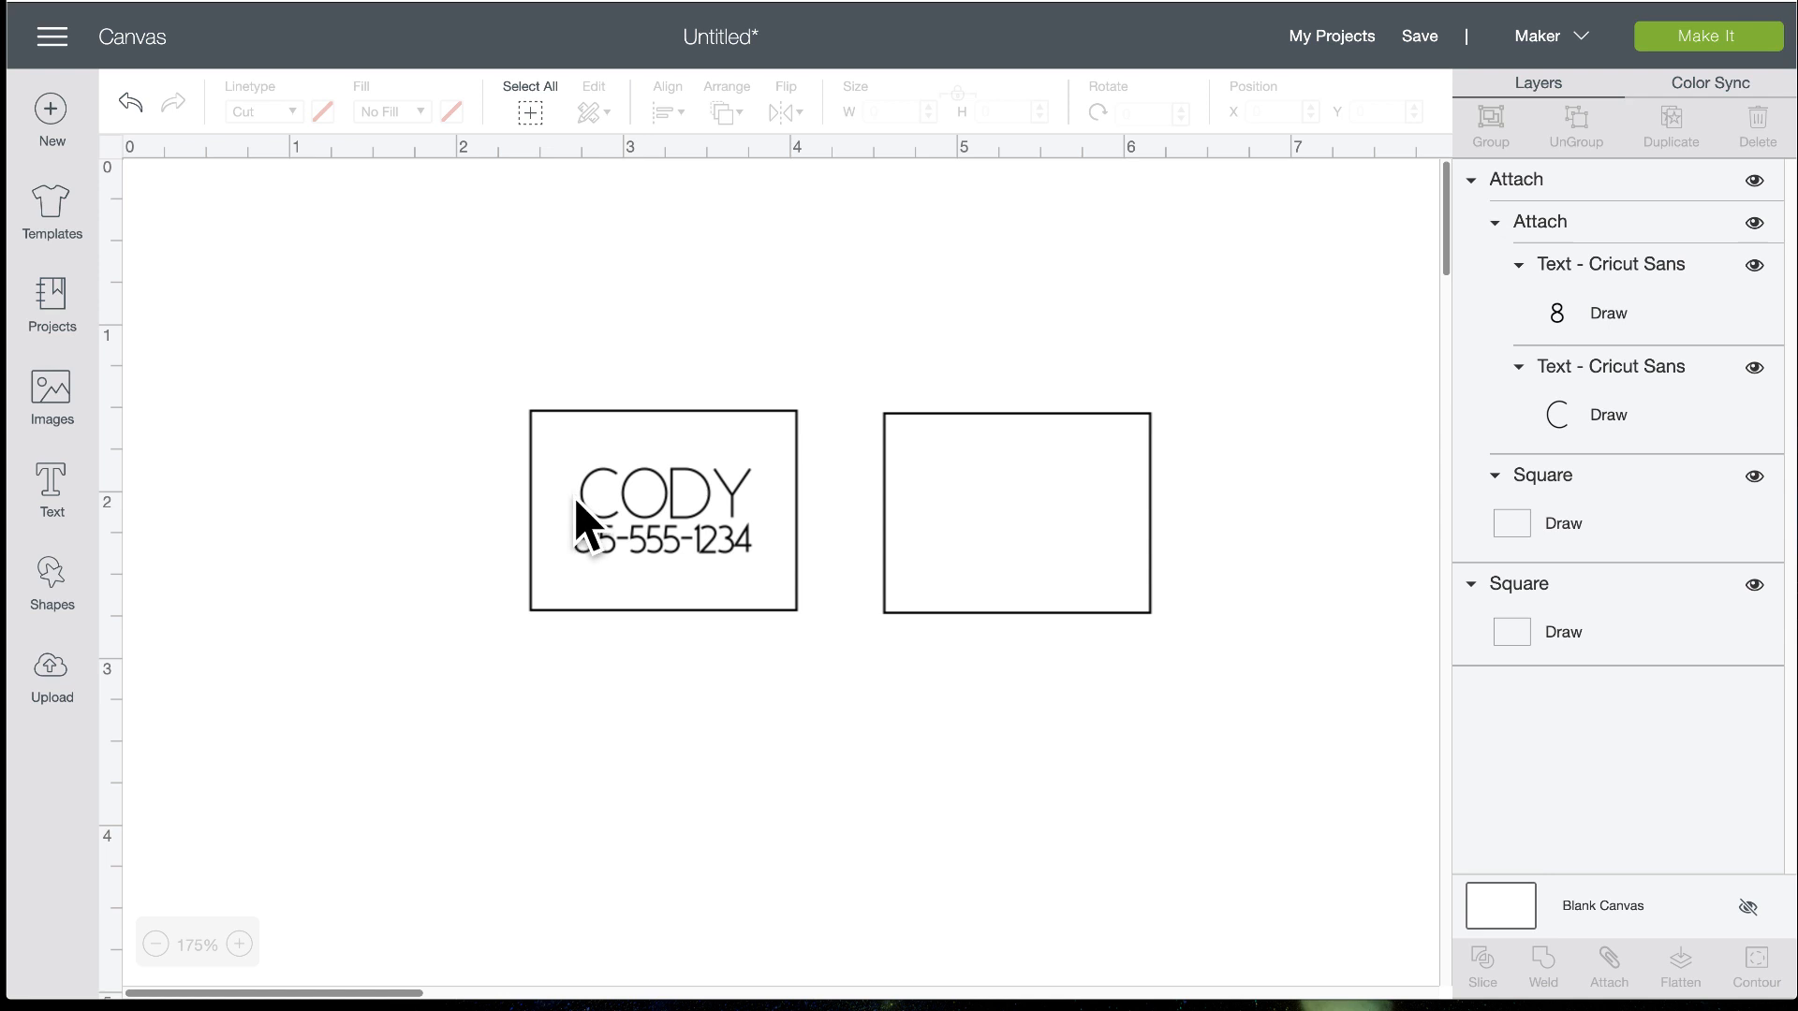
Change the linetype of both the phone number and the name text on the tag from Draw to Engrave
{"action": "left_click", "coordinate": [660, 509]}
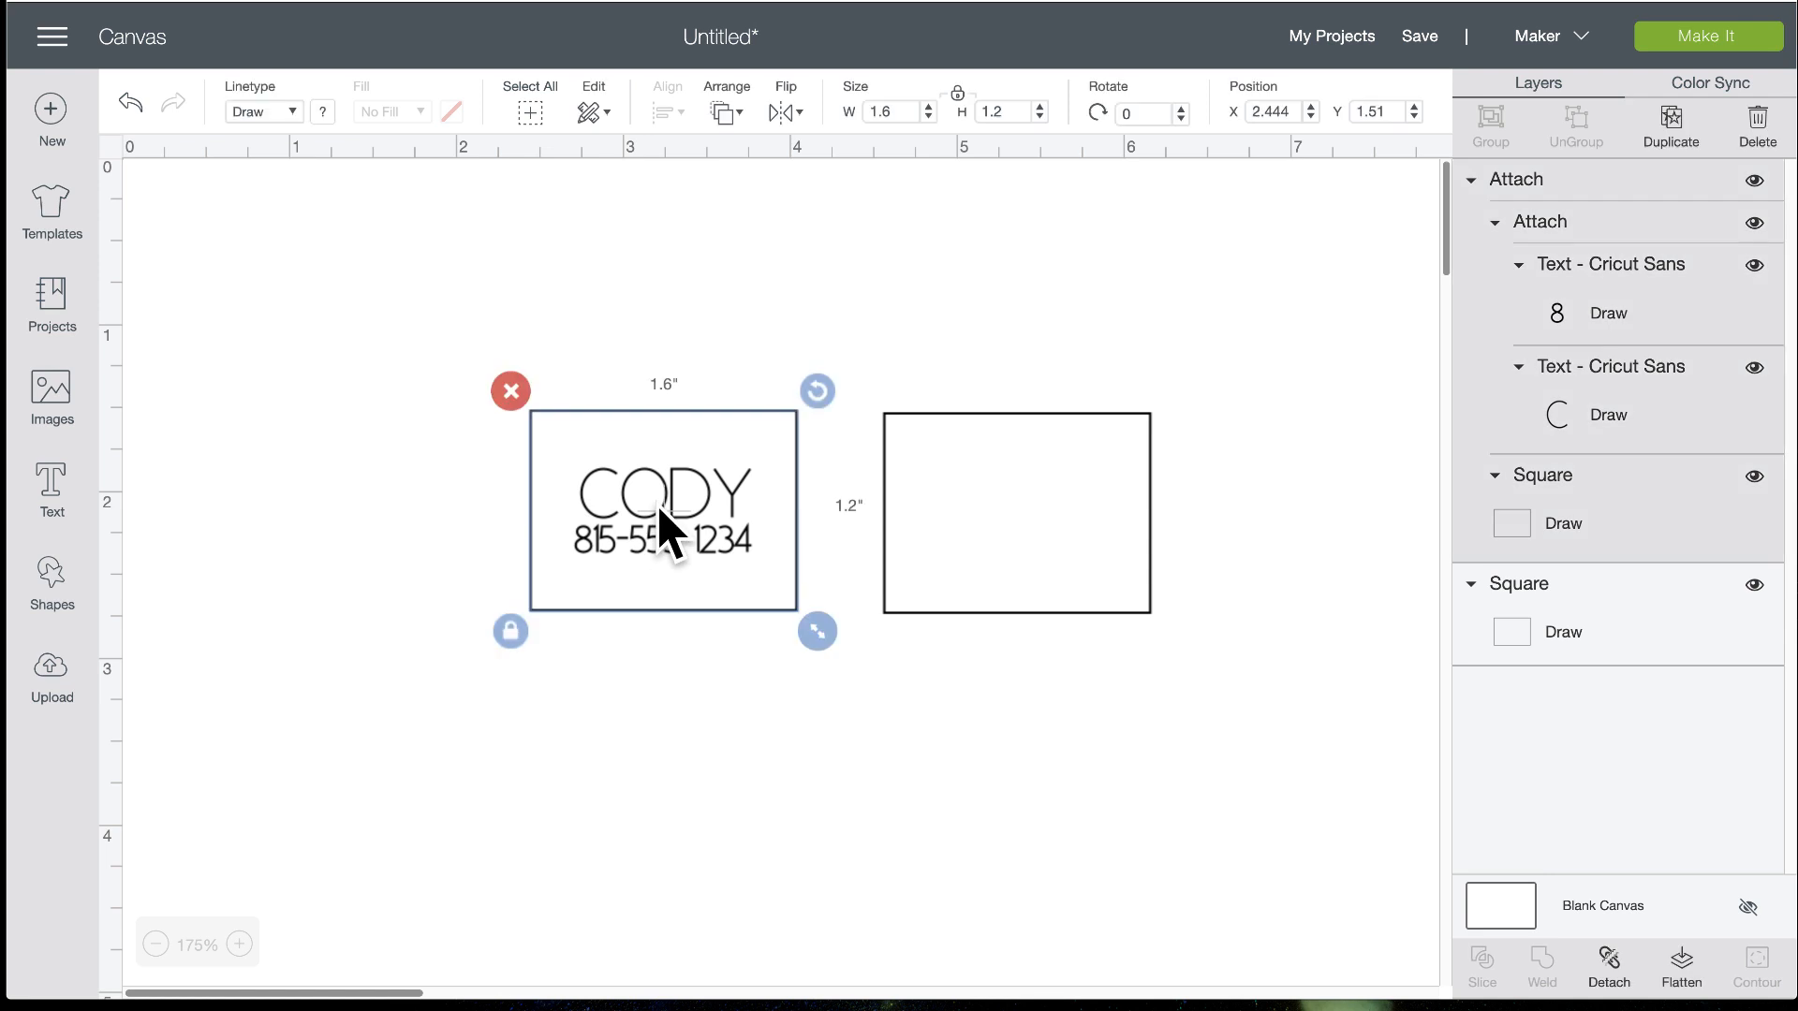
{"action": "left_click", "coordinate": [1559, 323]}
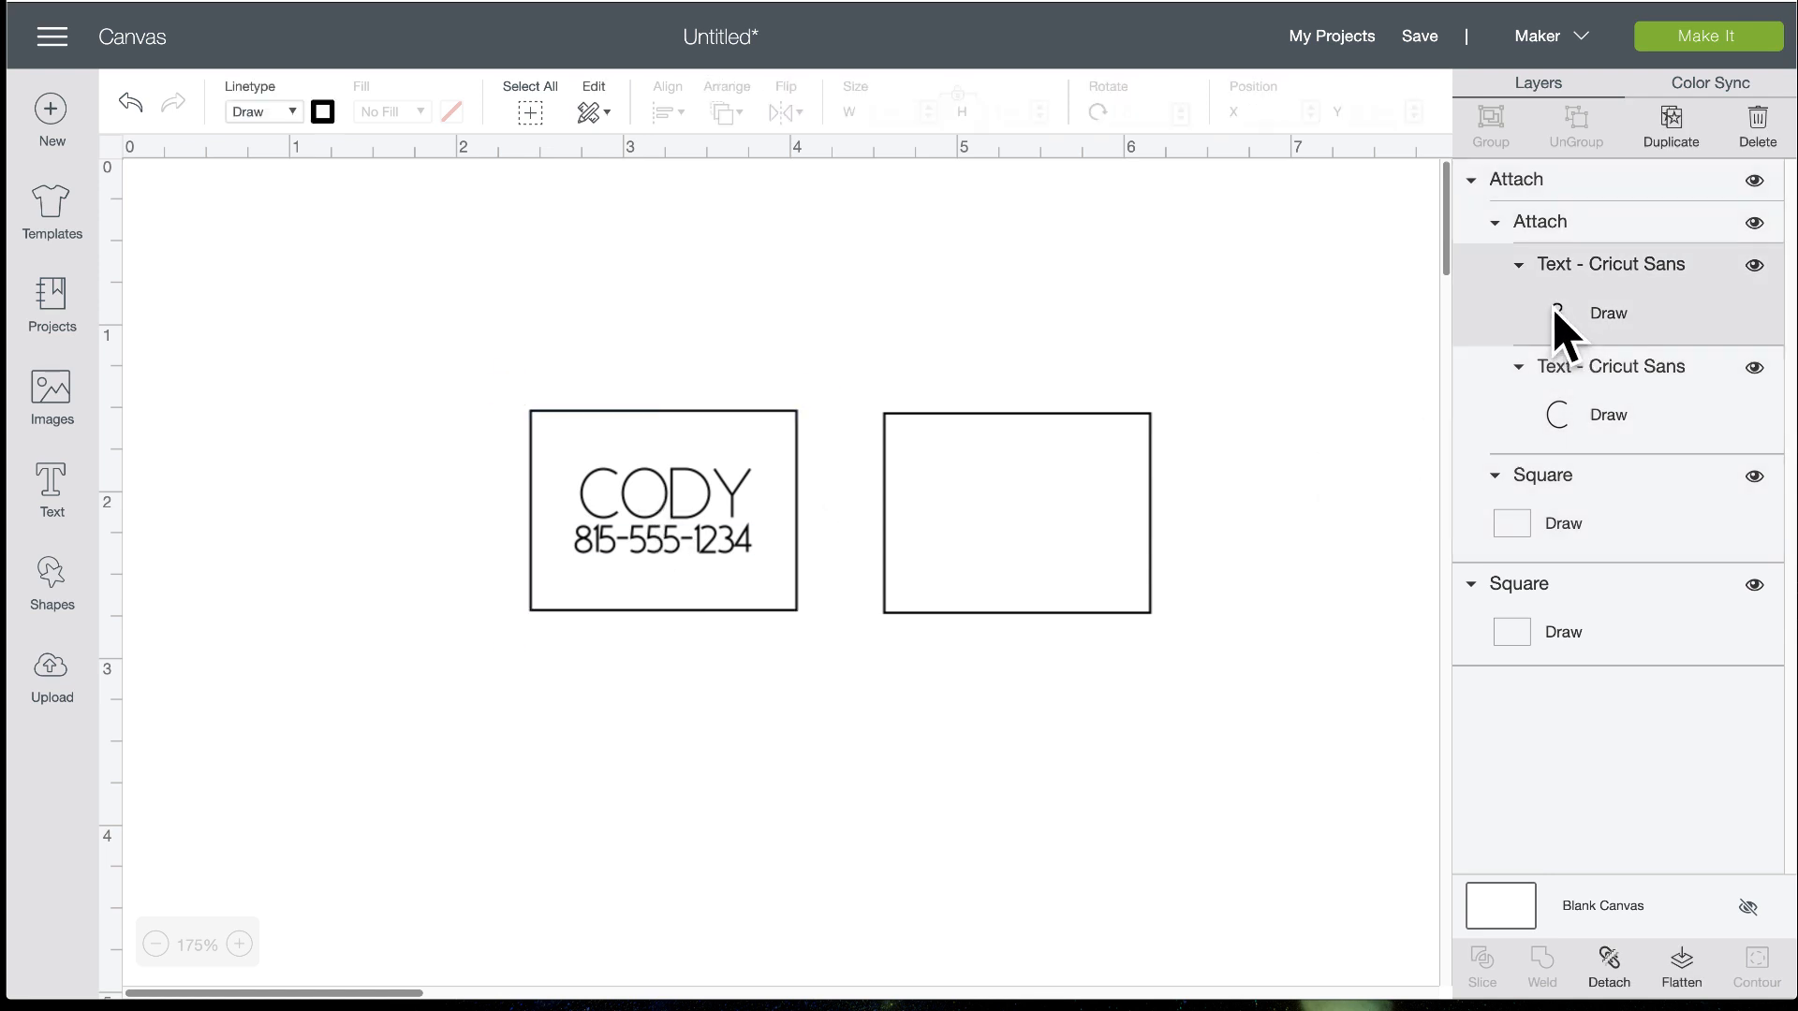
{"action": "left_click", "coordinate": [294, 113]}
{"action": "left_click", "coordinate": [287, 251]}
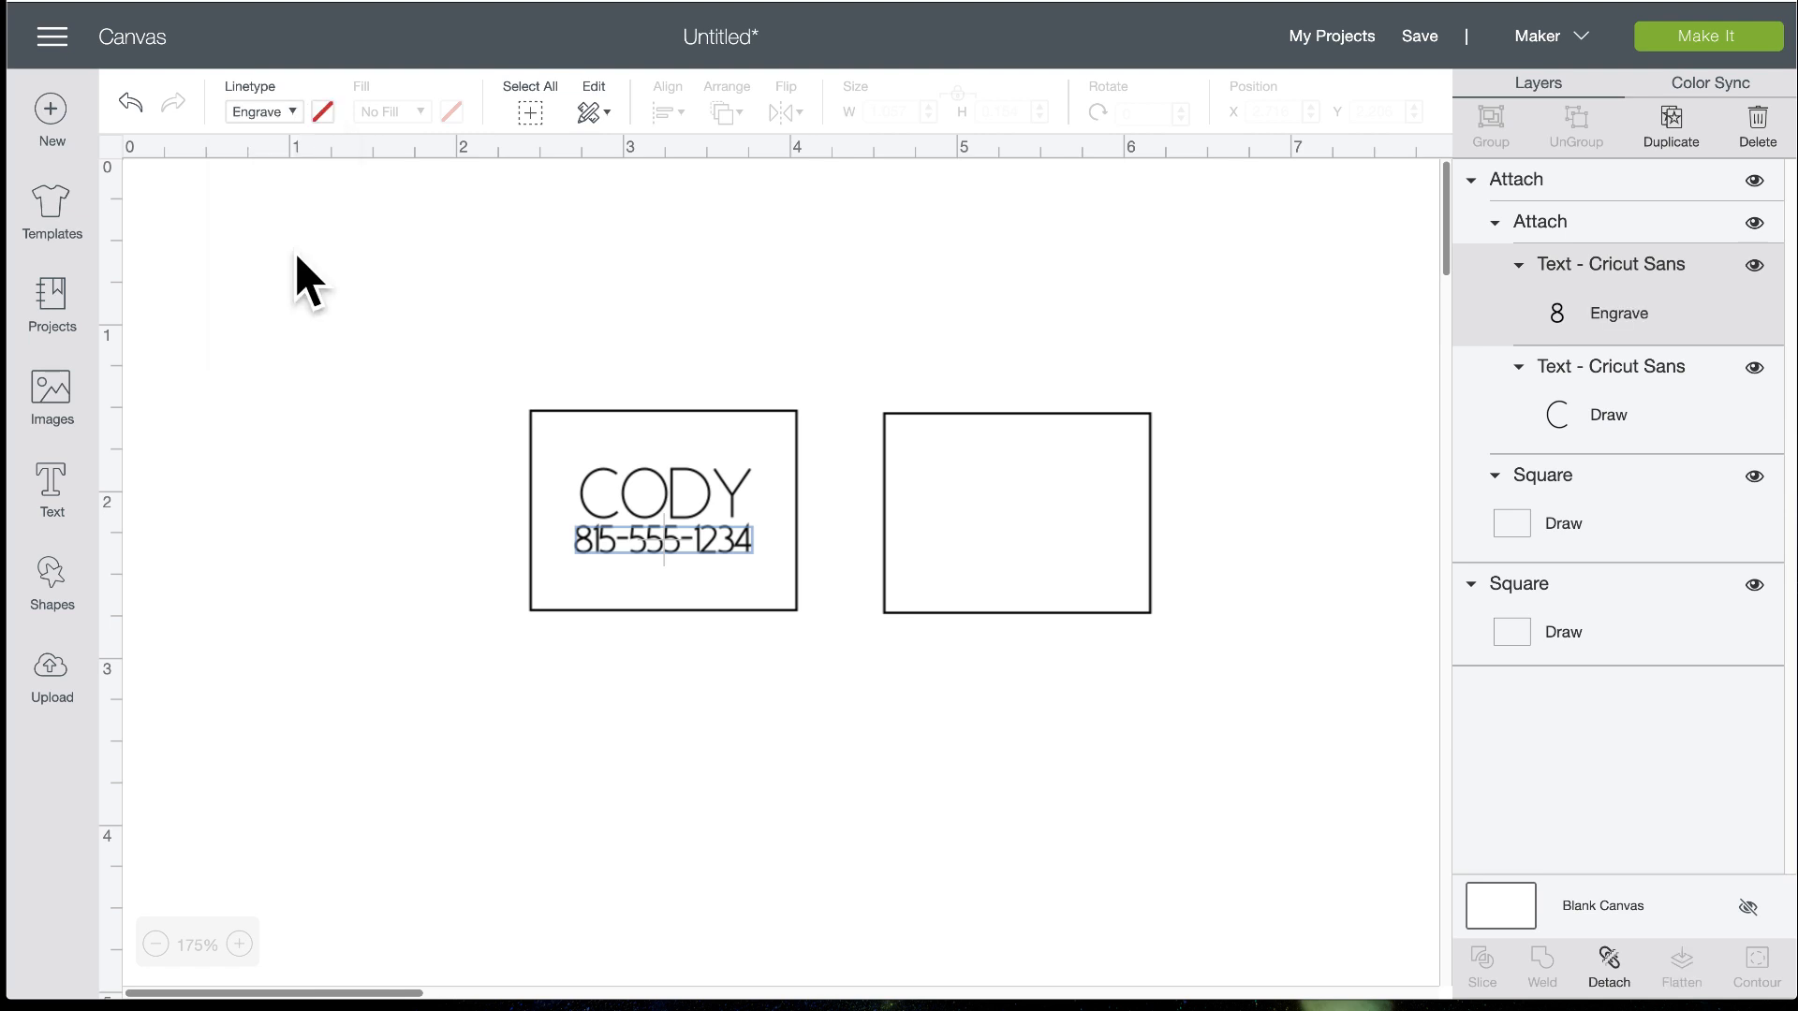
{"action": "left_click", "coordinate": [1571, 419]}
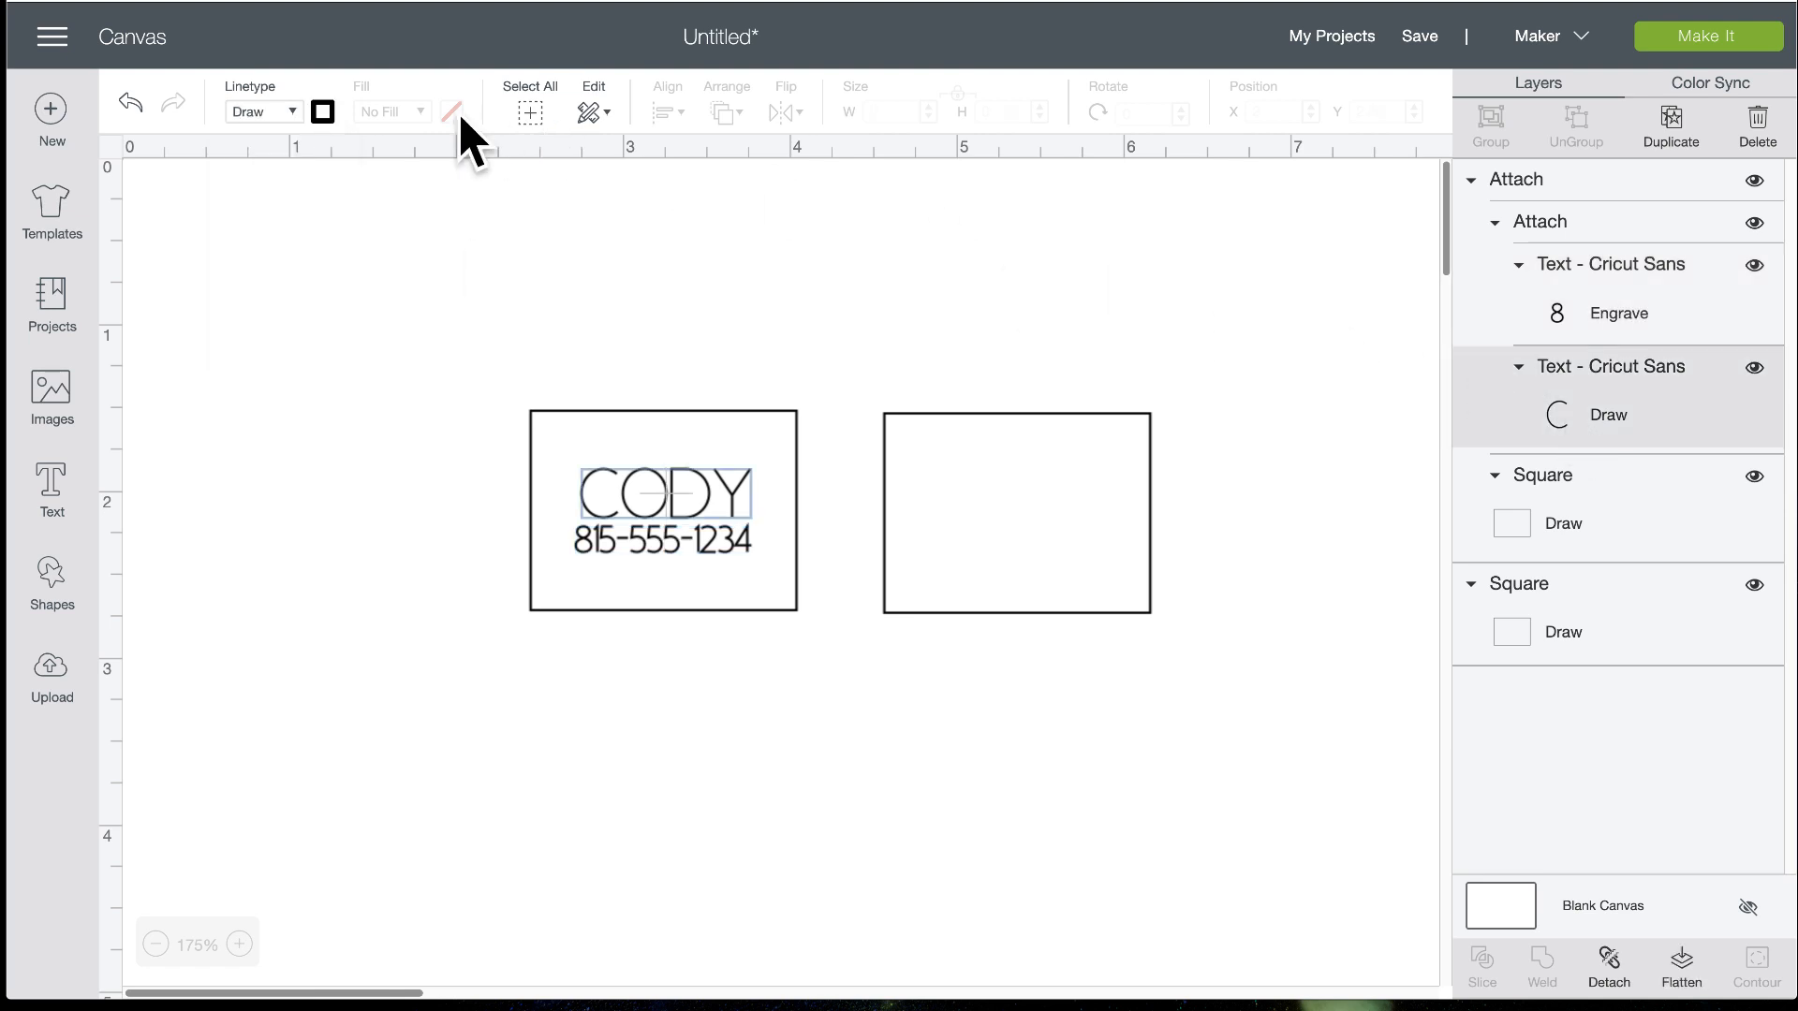
{"action": "left_click", "coordinate": [294, 112]}
{"action": "left_click", "coordinate": [298, 251]}
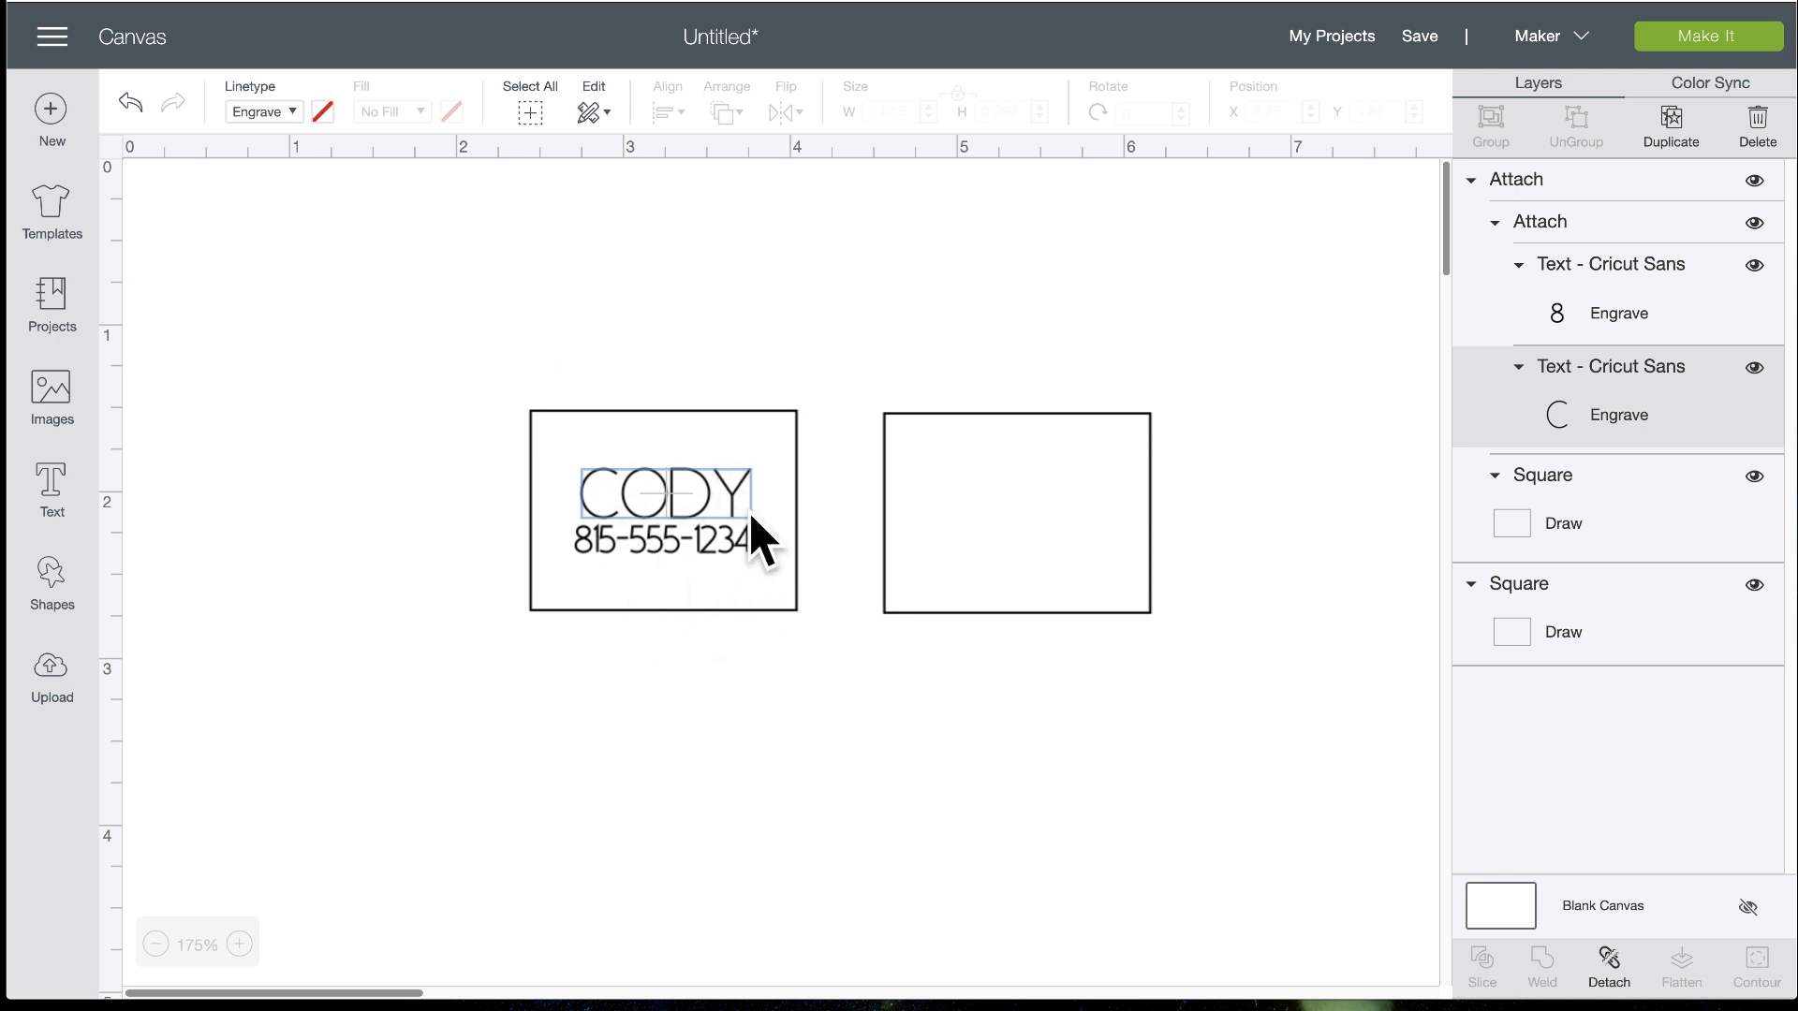
{"action": "left_click", "coordinate": [687, 536]}
{"action": "left_click", "coordinate": [687, 536]}
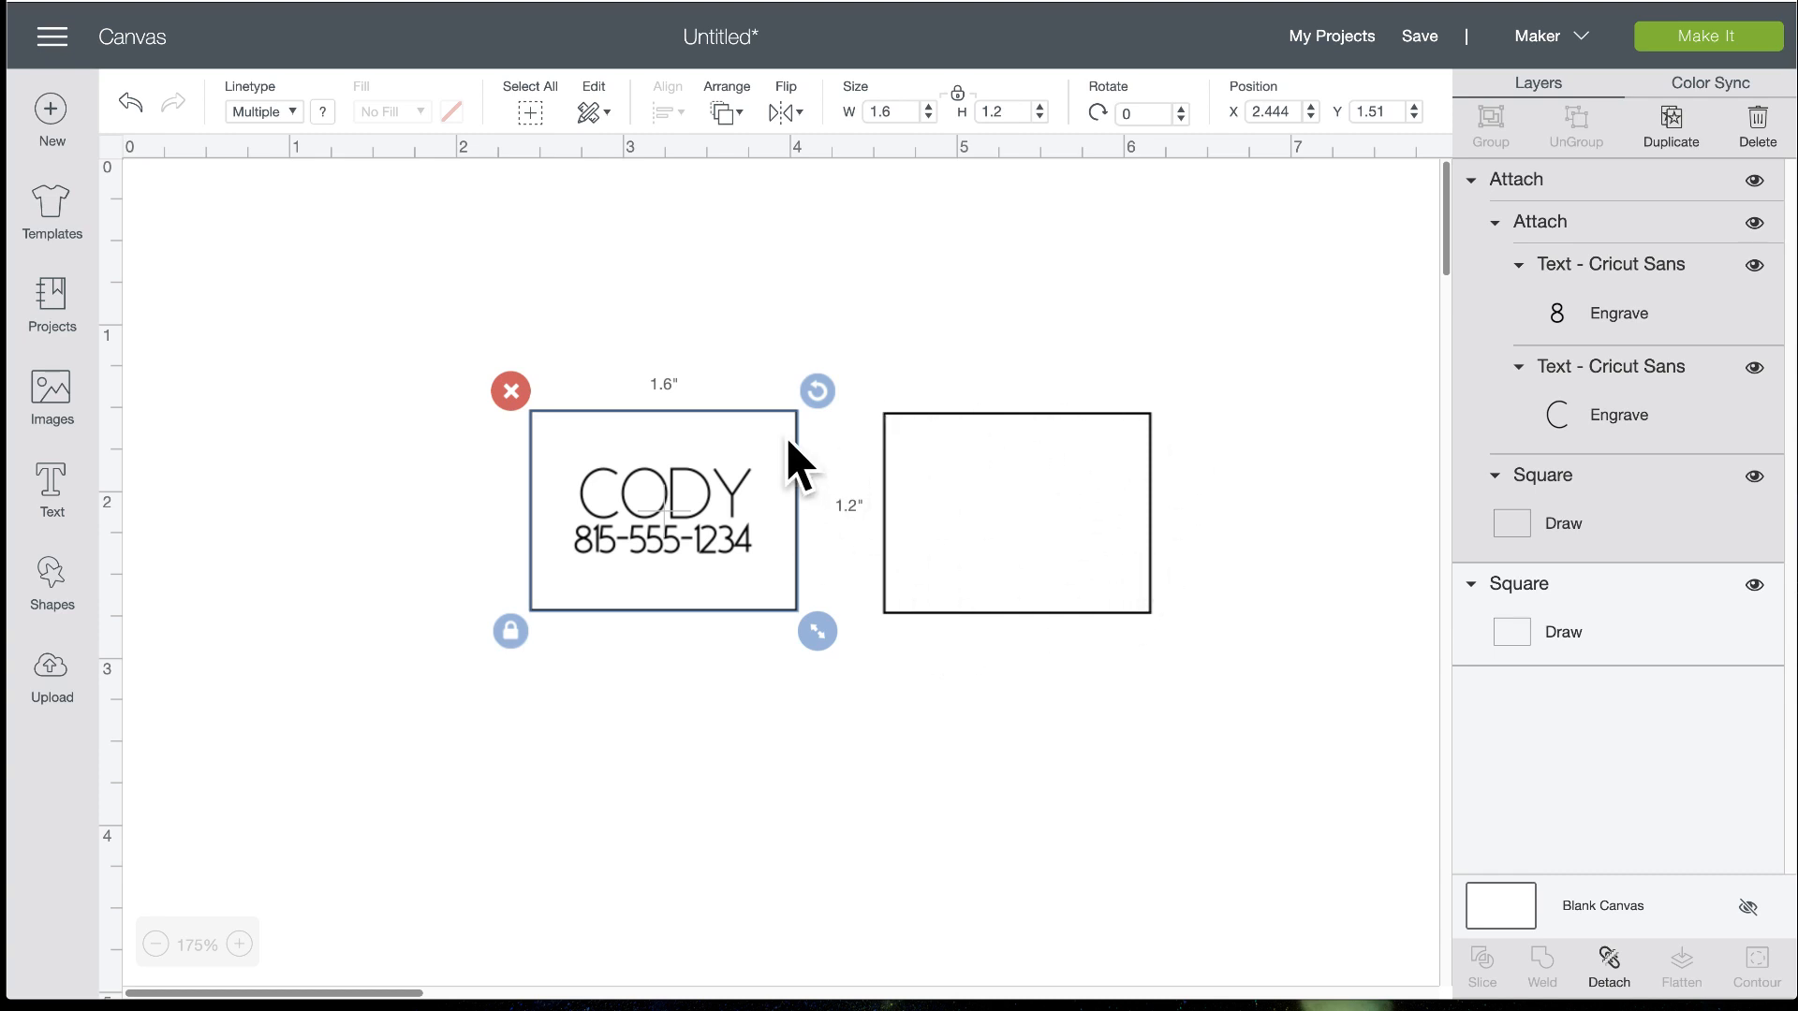
{"action": "left_click", "coordinate": [554, 408]}
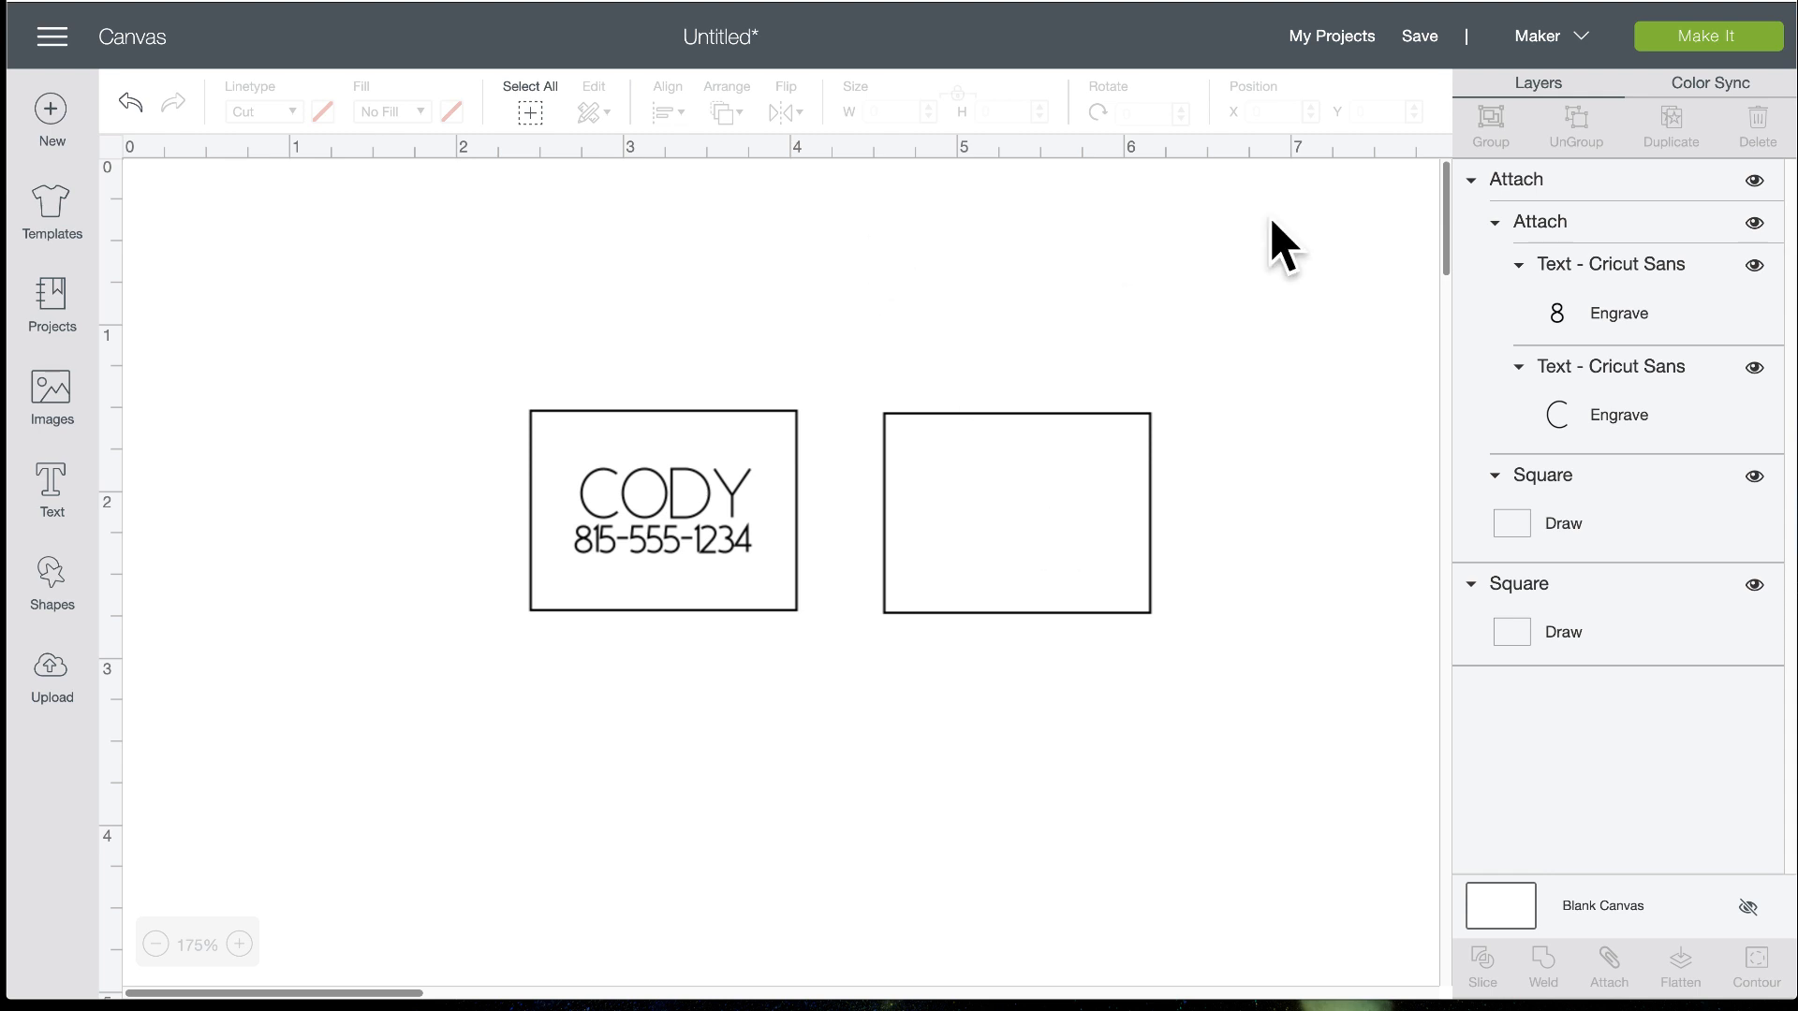
Save the project under the name "bone dog tag", leaving it public
{"action": "left_click", "coordinate": [1420, 36]}
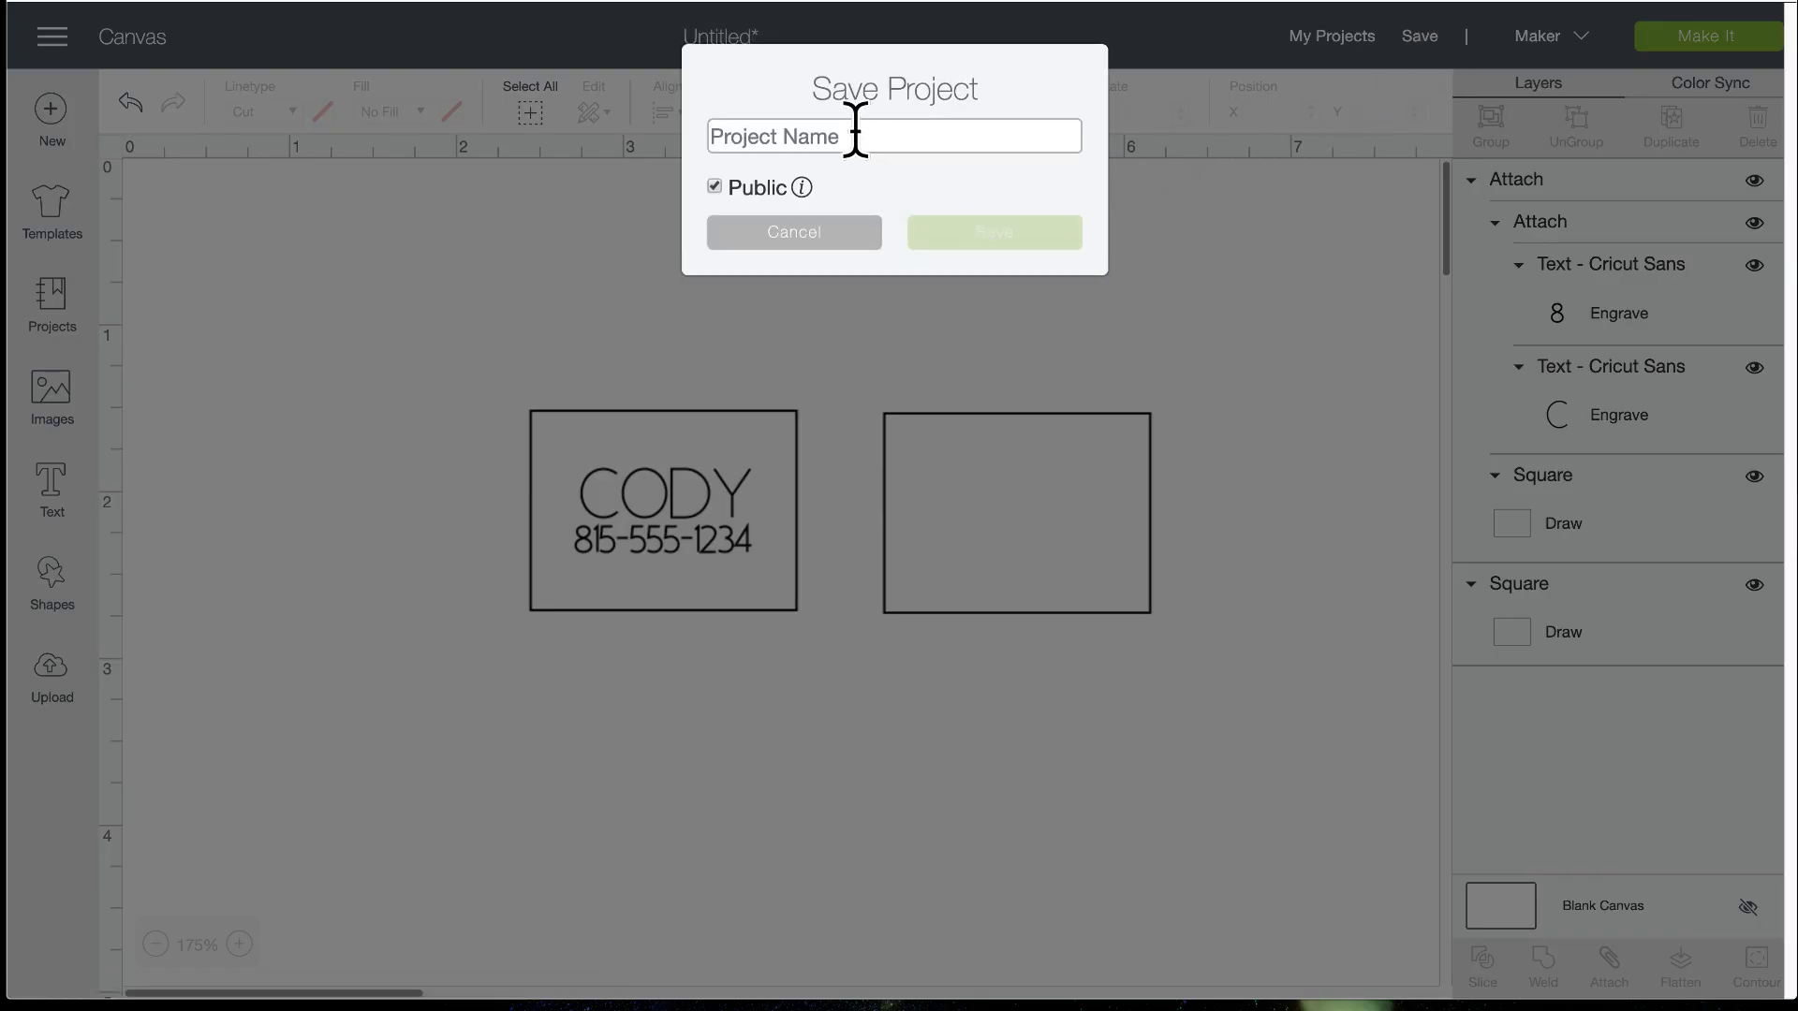
{"action": "left_click", "coordinate": [855, 135]}
{"action": "type", "text": "bon"}
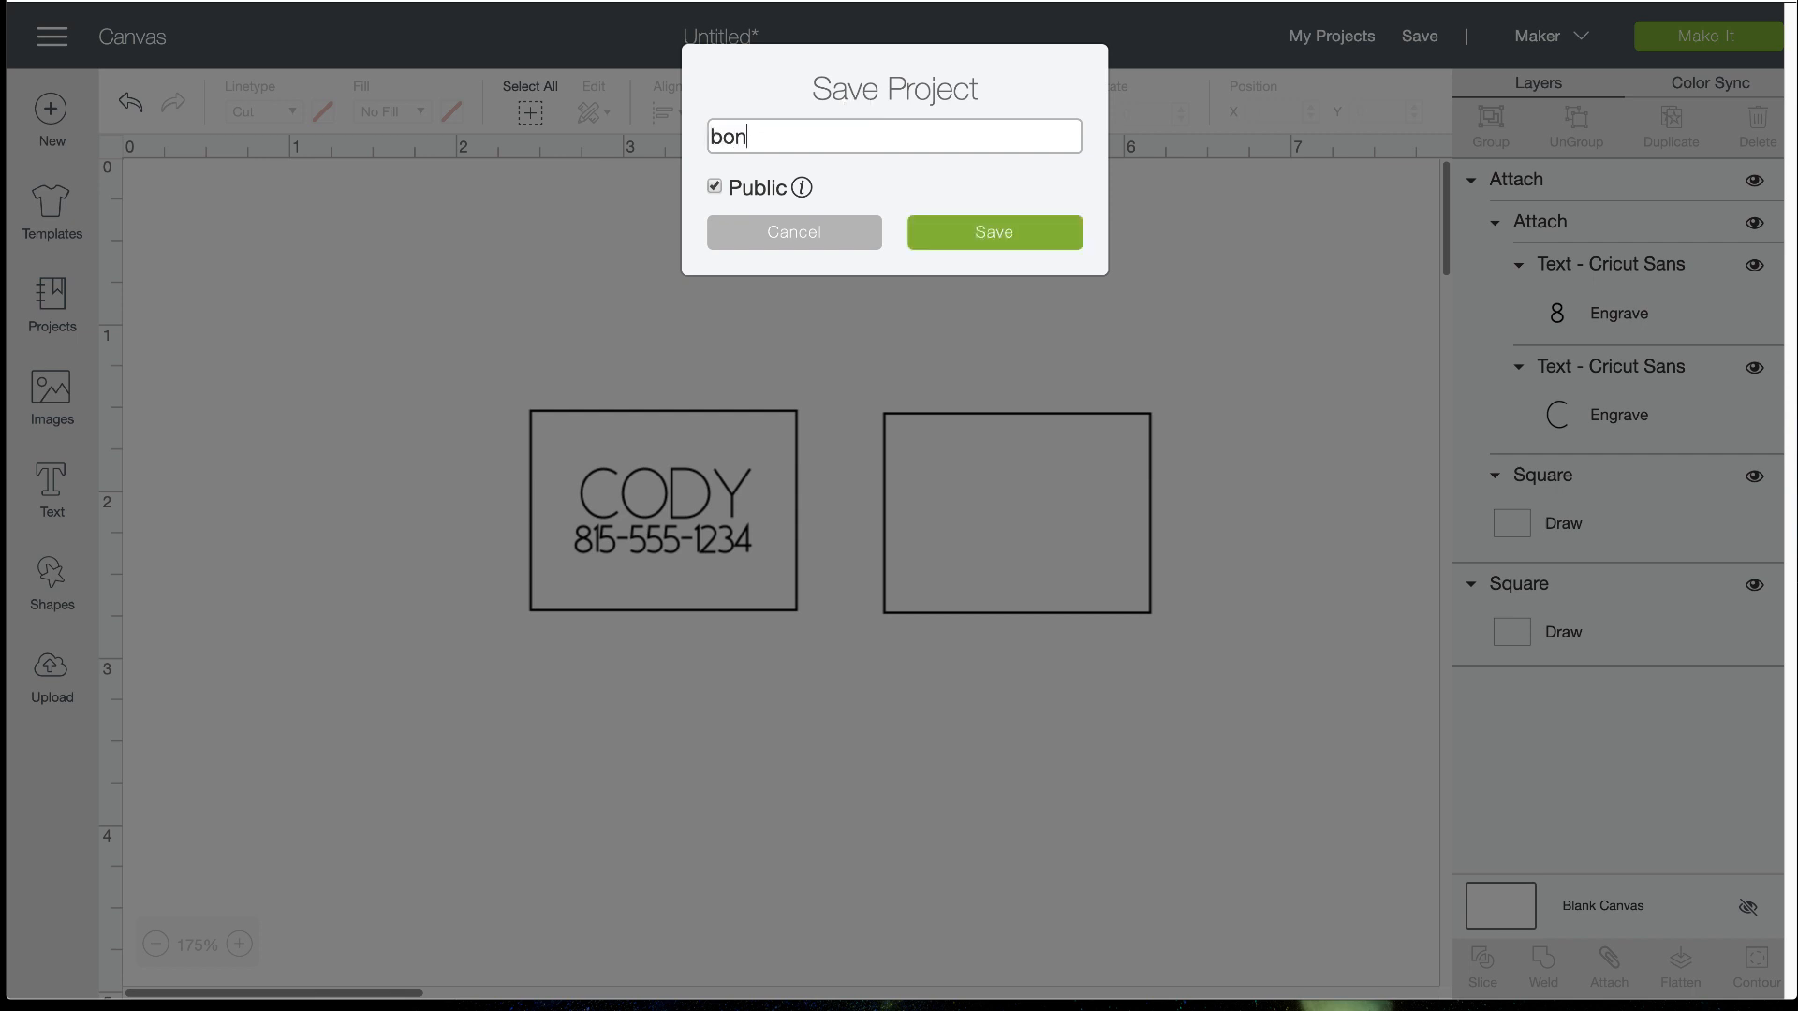
{"action": "type", "text": "e dog tag"}
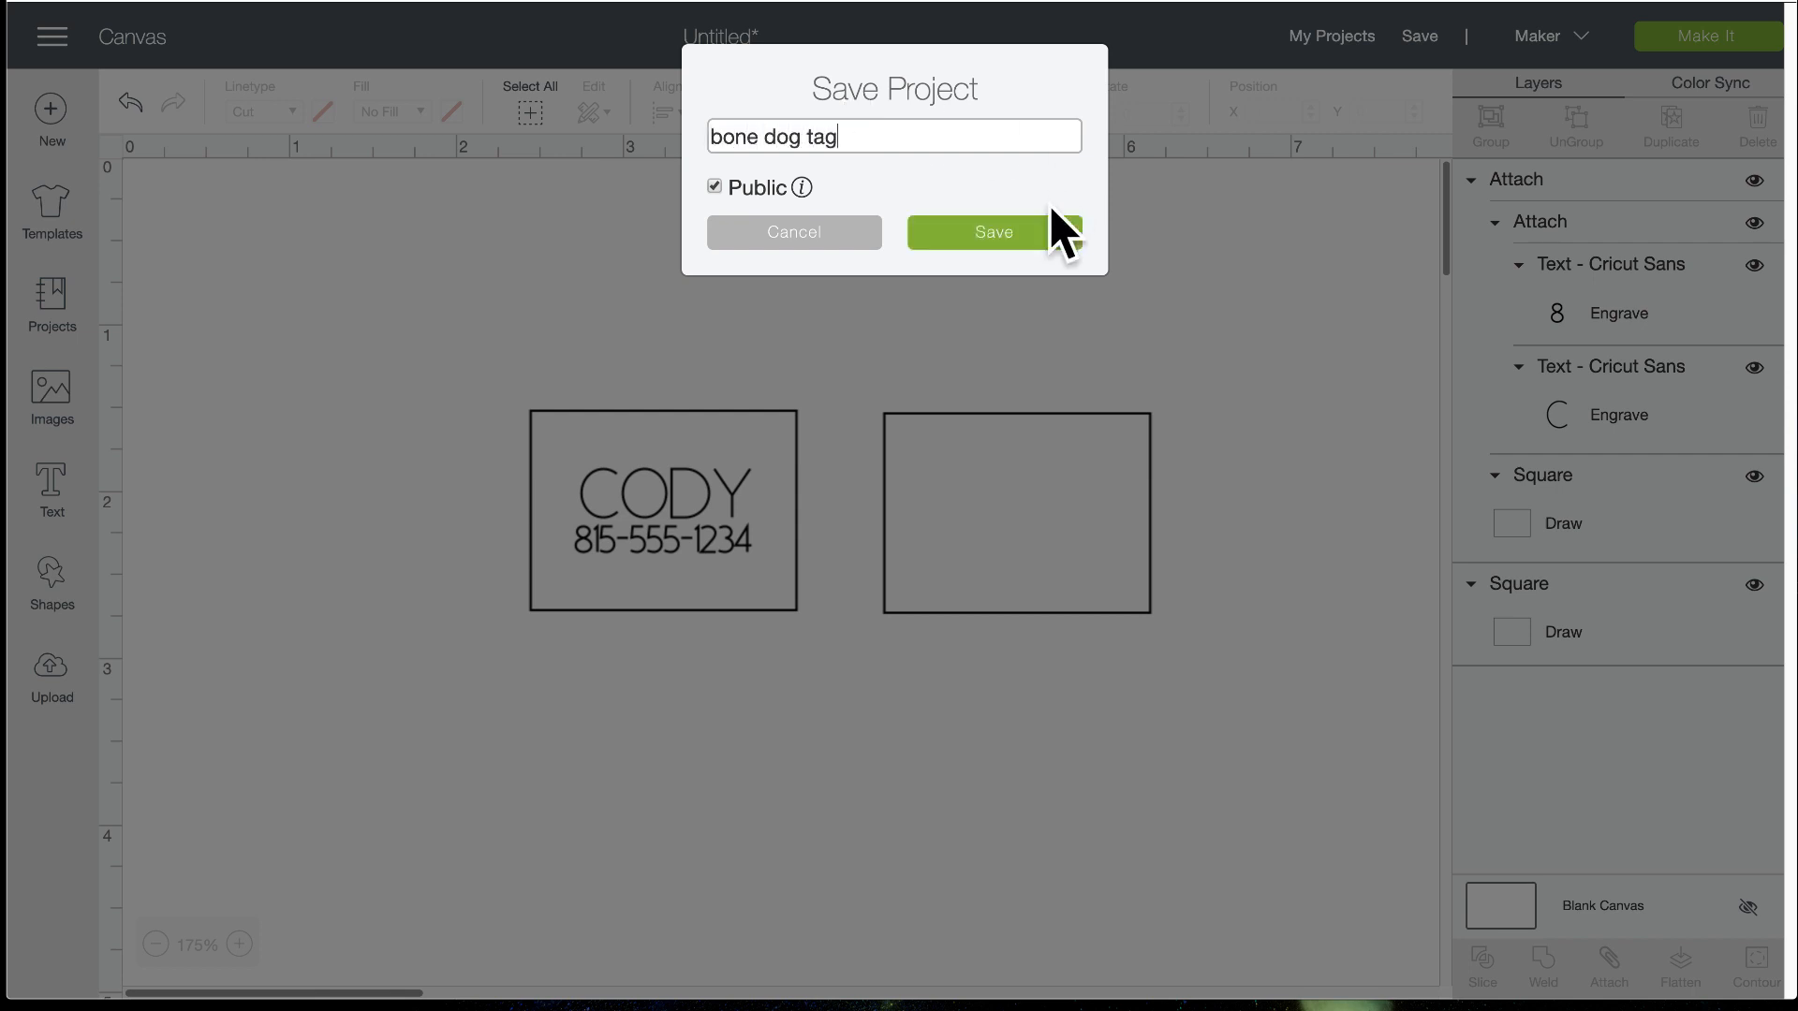
{"action": "left_click", "coordinate": [1023, 234]}
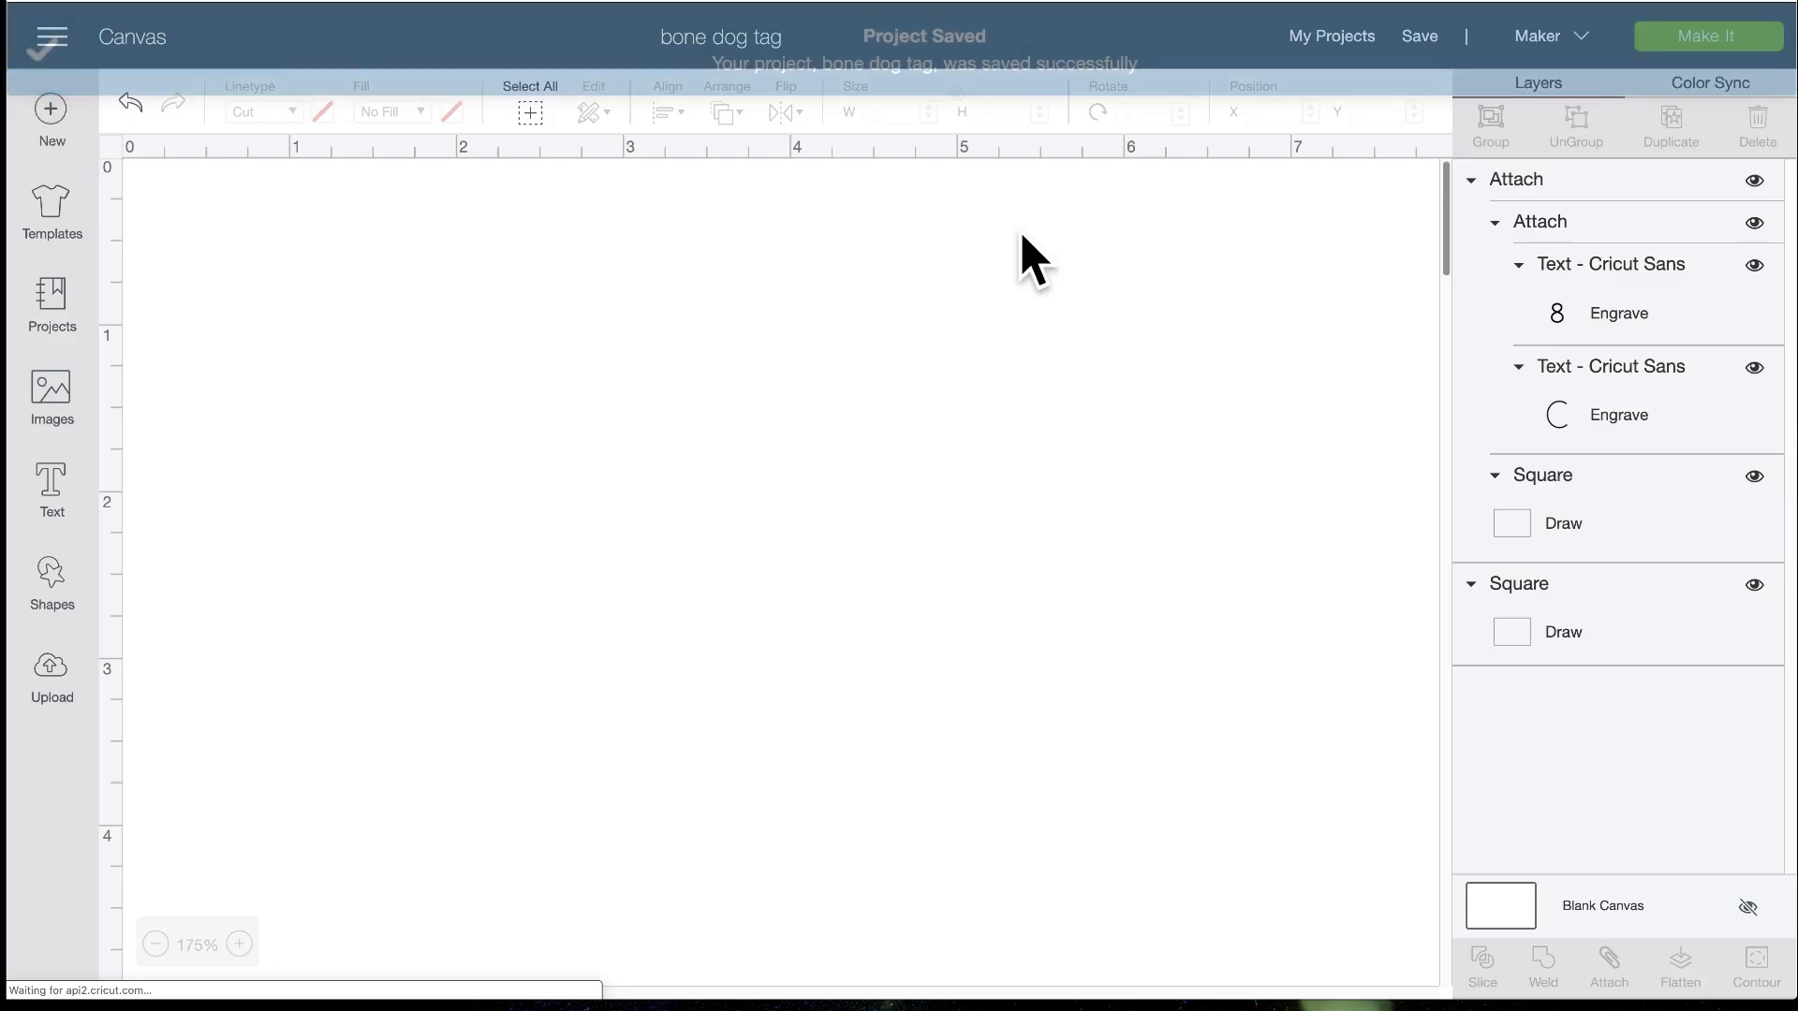